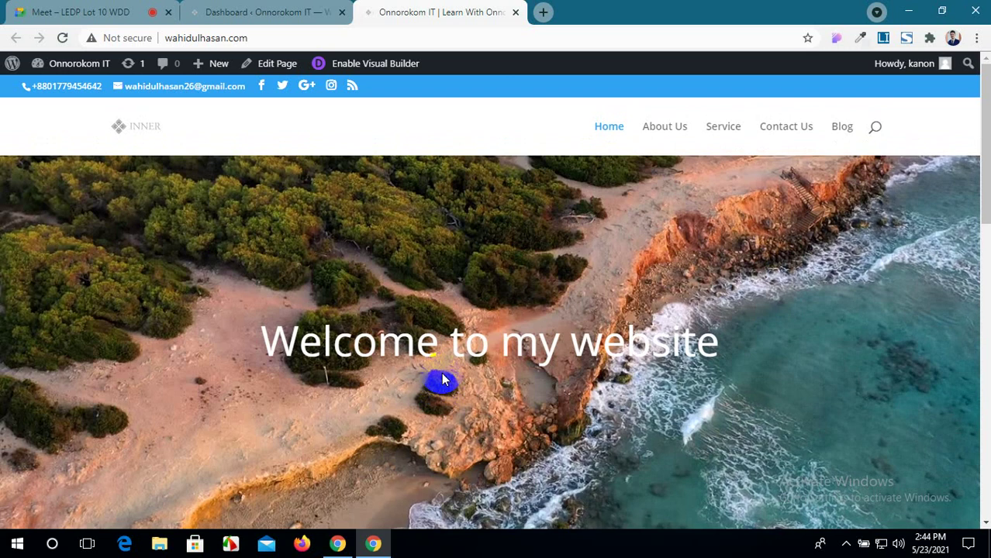
# Open the bookmarked "Dashboard ‹ My Blog — WordPress" page in a new browser tab.
pyautogui.click(239, 9)
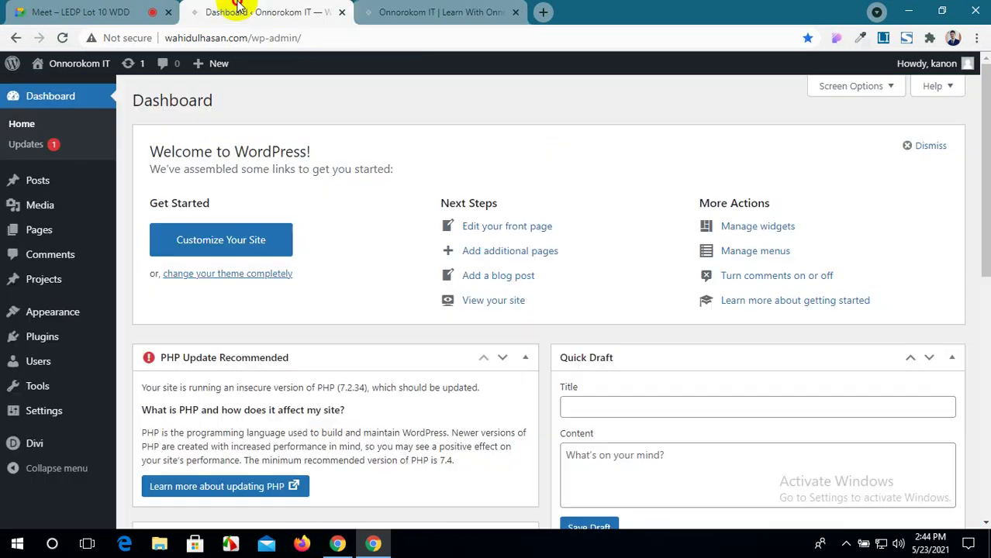
pyautogui.click(409, 12)
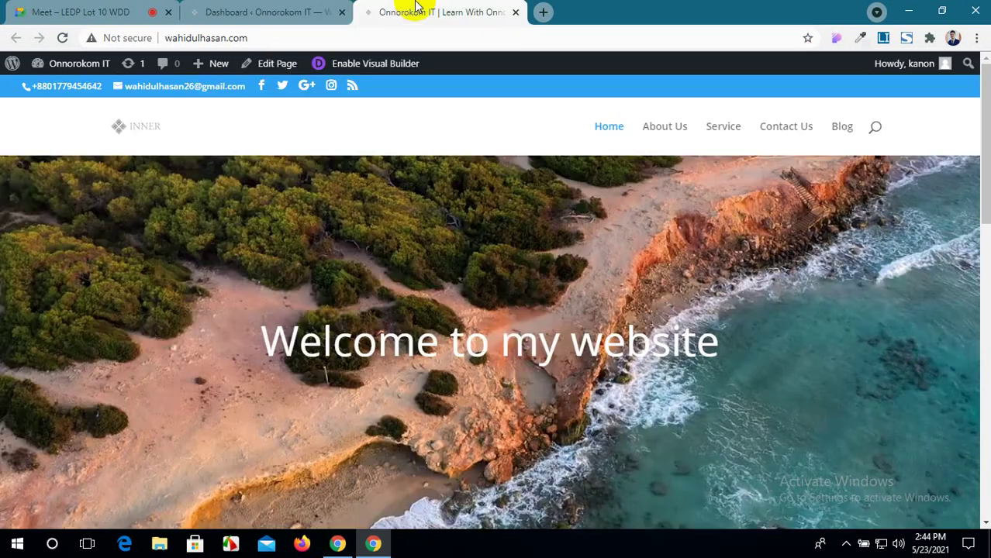
pyautogui.click(543, 12)
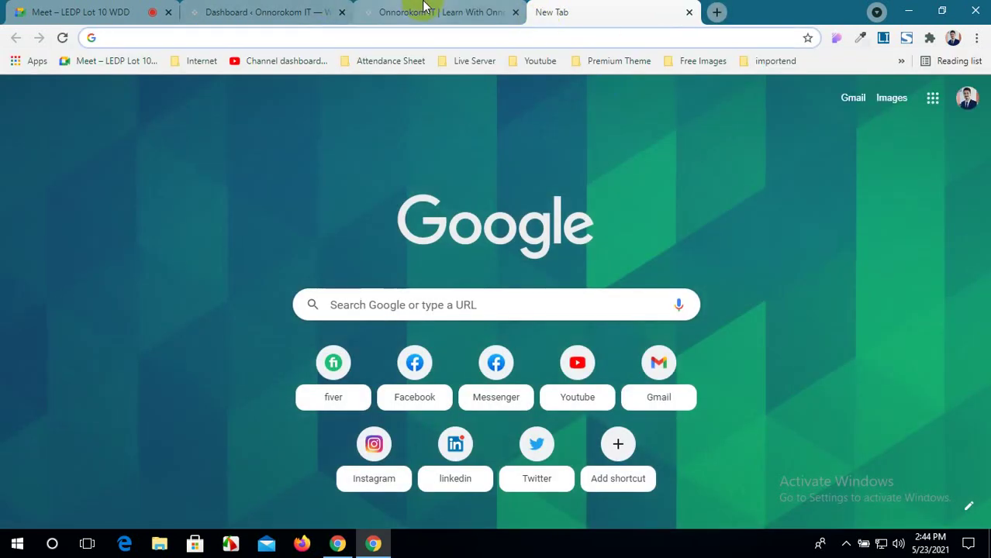
pyautogui.click(420, 9)
pyautogui.click(594, 9)
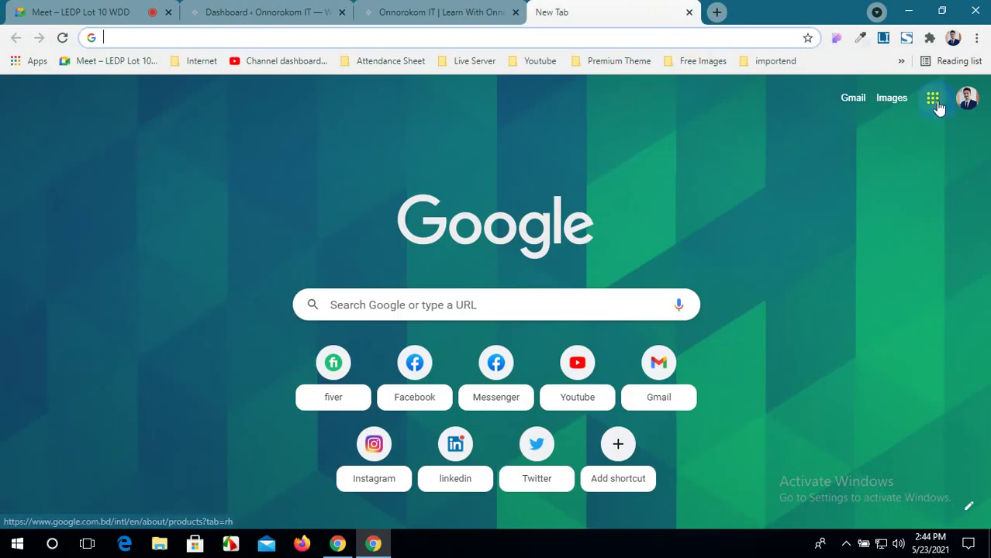
pyautogui.click(903, 62)
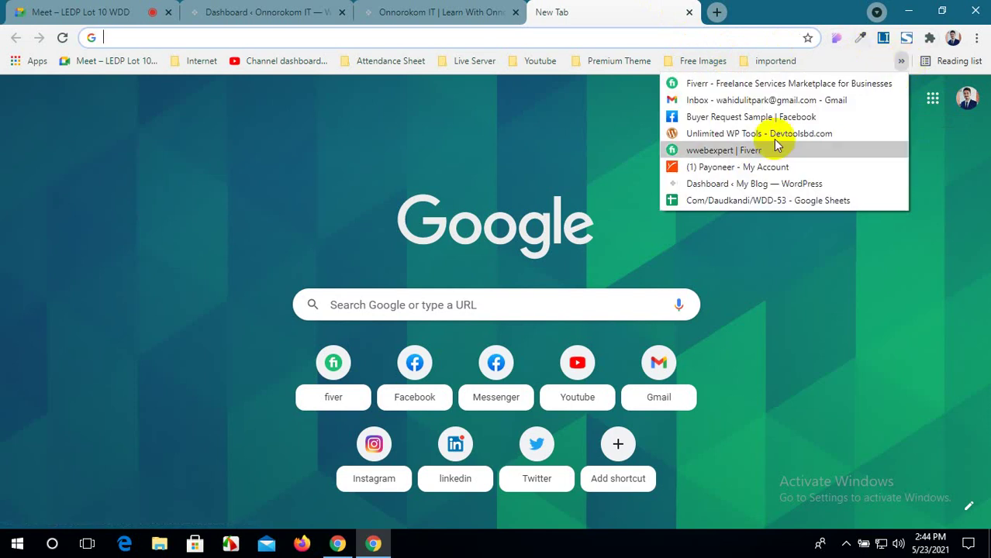
pyautogui.click(718, 184)
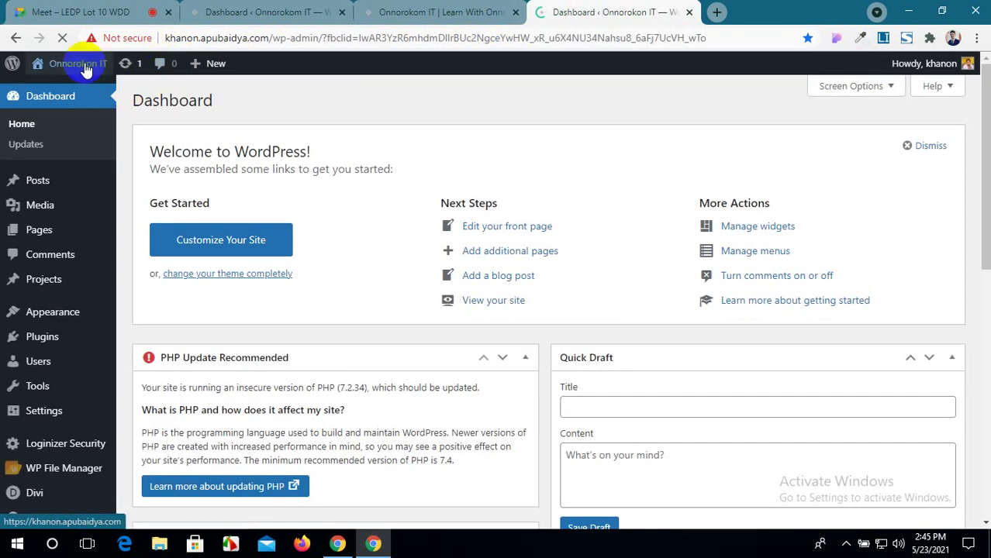
# Open the Onnorokon IT front end in its own tab and close that site's dashboard tab.
pyautogui.moveTo(92, 72)
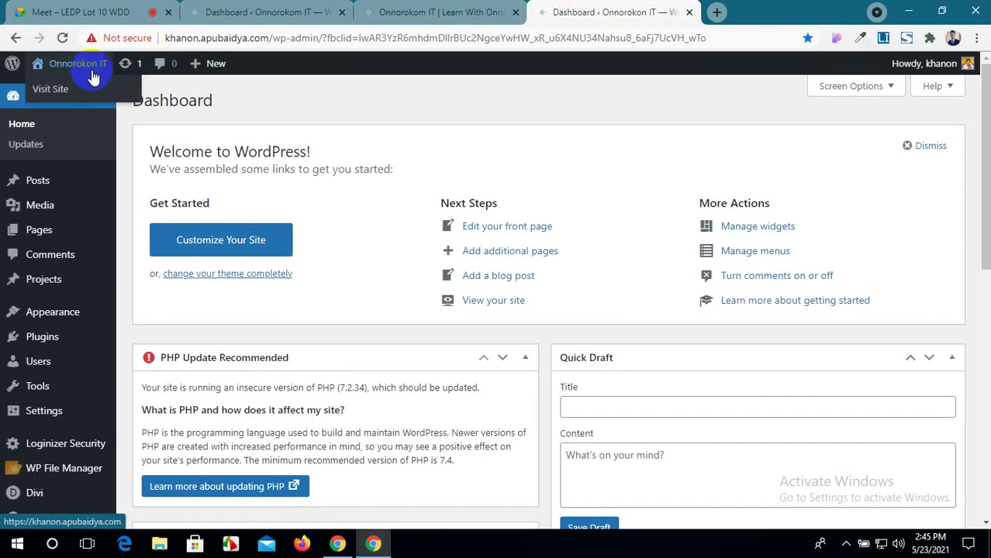
pyautogui.middleClick(91, 94)
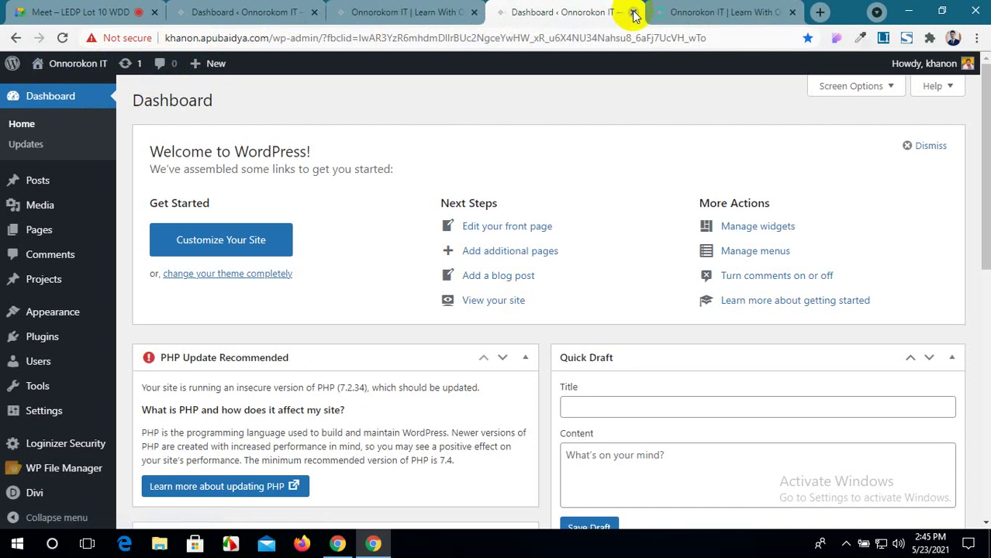
pyautogui.click(633, 12)
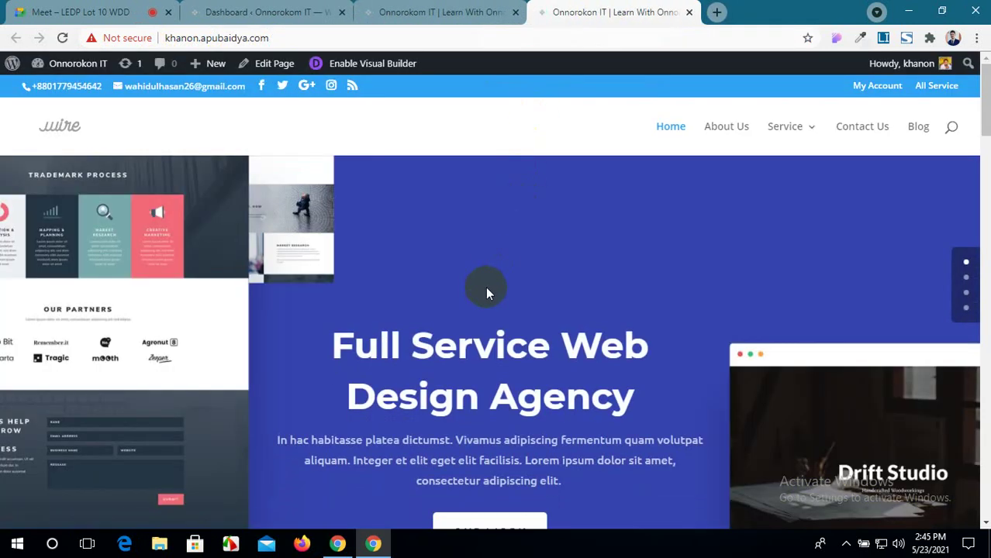
# Examine the reference home page's hero banner, What We Do cards and service list.
pyautogui.scroll(-2, 486, 286)
pyautogui.scroll(-6, 485, 299)
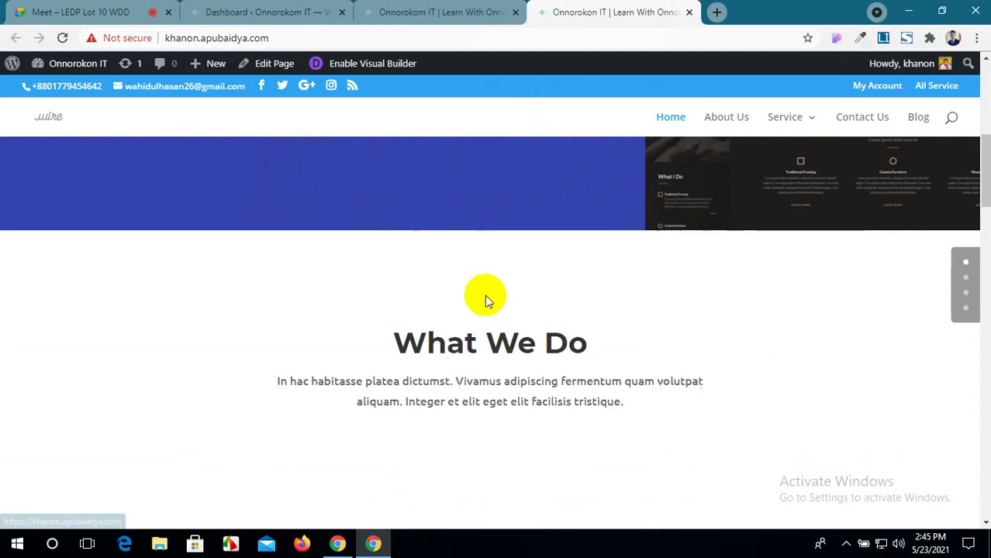
pyautogui.scroll(-6, 485, 301)
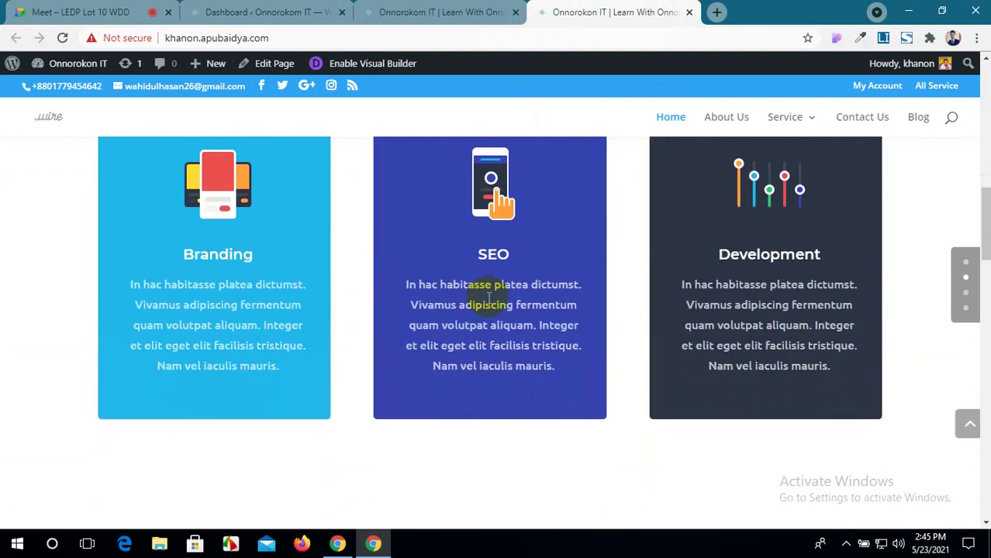
pyautogui.scroll(2, 486, 298)
pyautogui.scroll(10, 487, 298)
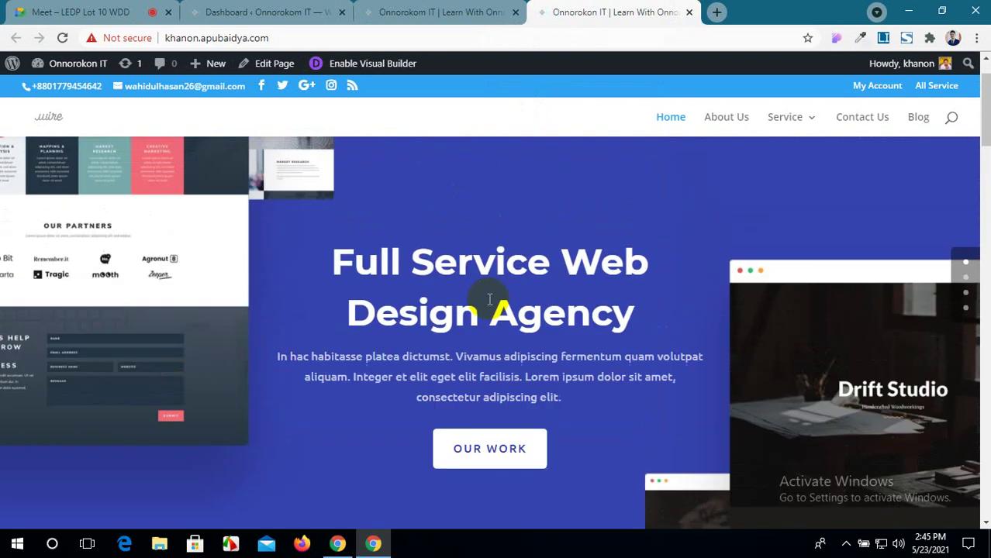
pyautogui.scroll(-2, 488, 299)
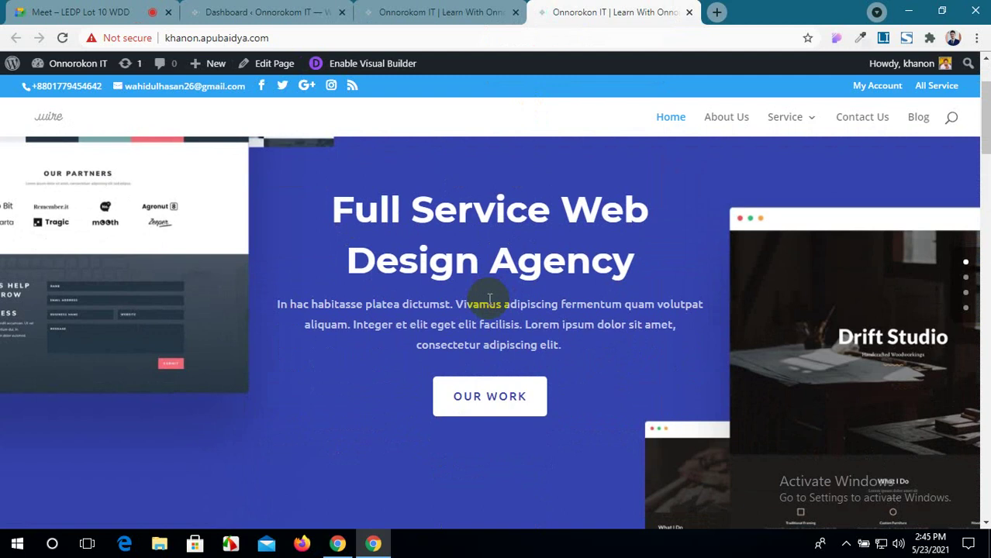
pyautogui.scroll(-10, 489, 301)
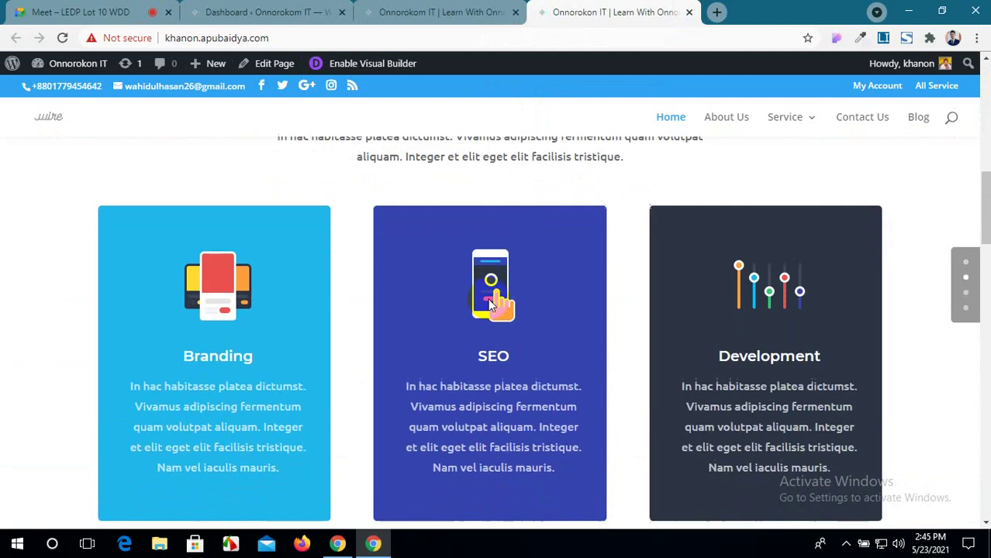
pyautogui.scroll(-10, 488, 304)
pyautogui.scroll(6, 488, 304)
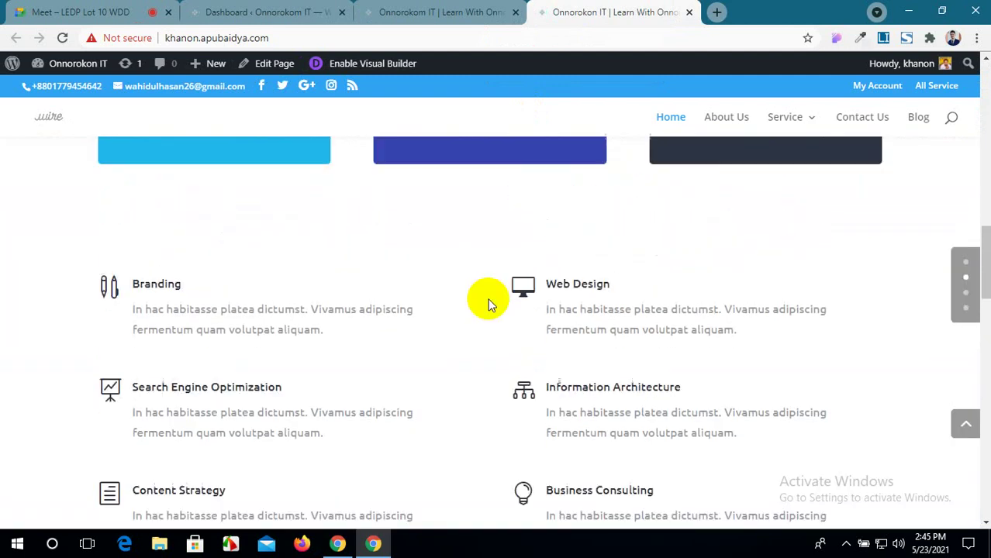
pyautogui.scroll(15, 489, 303)
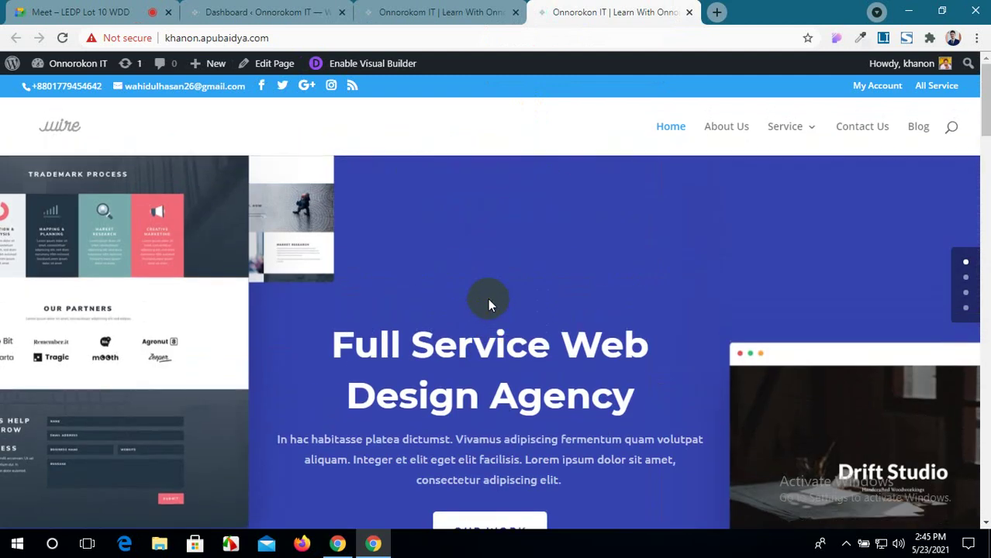
# Move the reference site's tab ahead of the Onnorokom IT dashboard tab and switch to that dashboard.
pyautogui.click(419, 12)
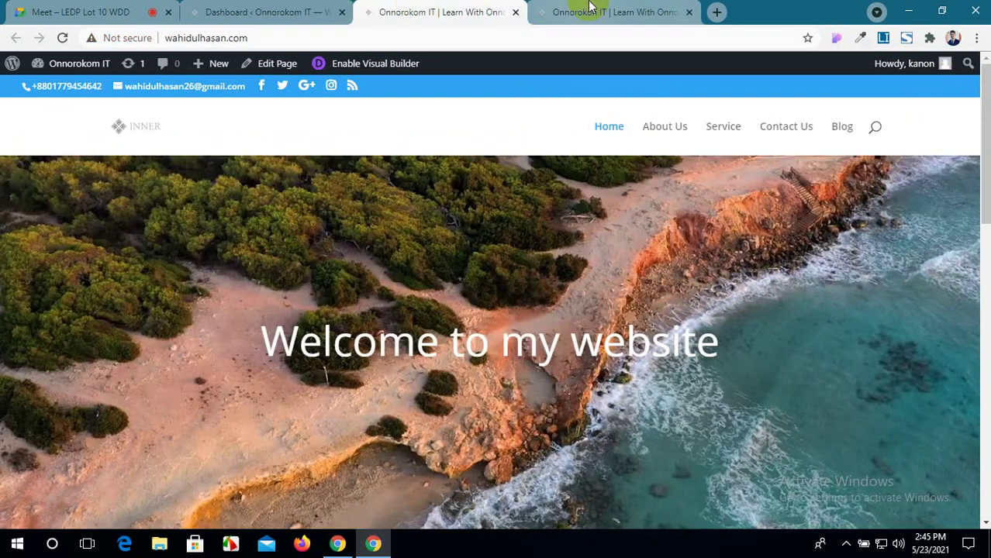
pyautogui.moveTo(563, 11); pyautogui.dragTo(336, 9)
pyautogui.click(411, 11)
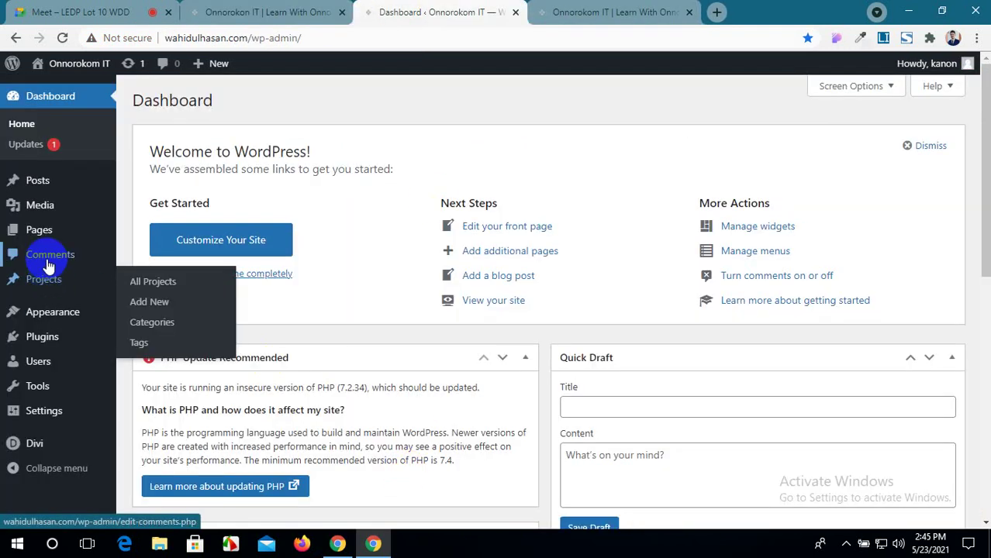
# Open the list of all pages in a separate tab and switch to it.
pyautogui.moveTo(61, 362)
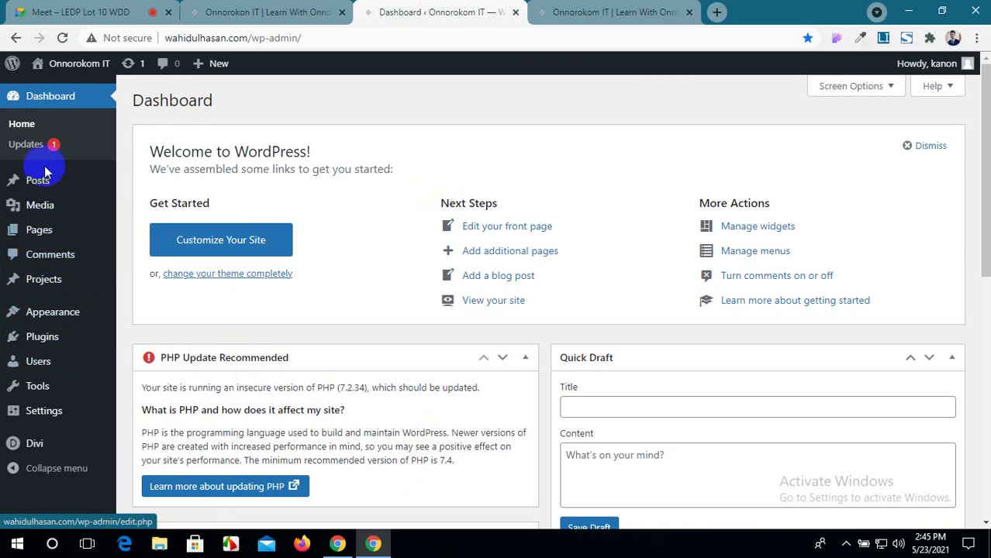
pyautogui.moveTo(93, 228)
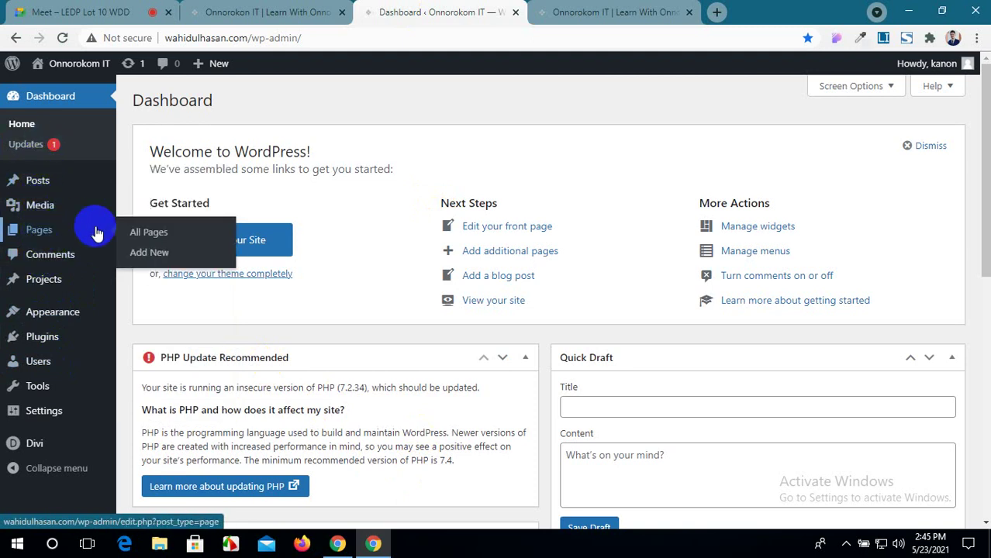
pyautogui.middleClick(141, 236)
pyautogui.click(532, 12)
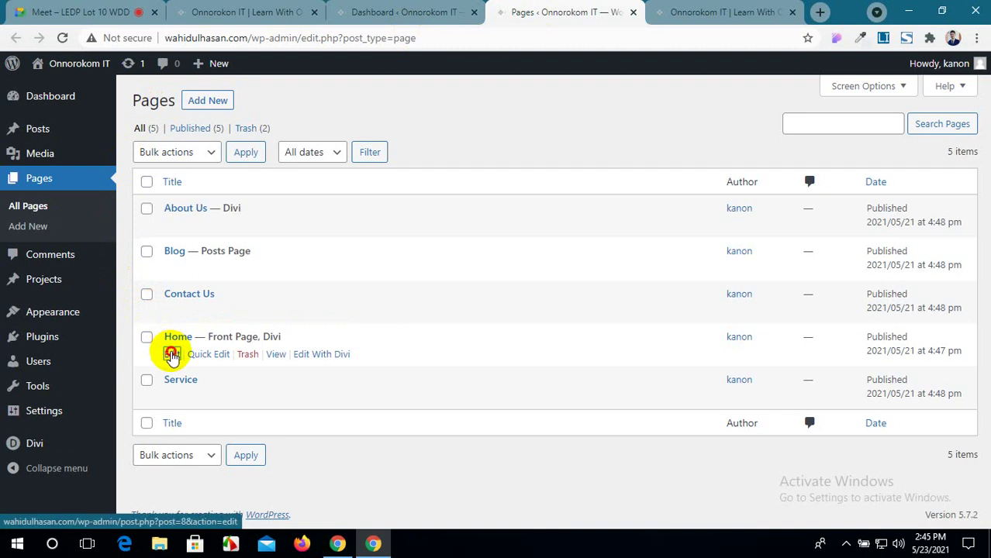
# Open the Home page for editing and launch it in the Divi Builder.
pyautogui.click(171, 356)
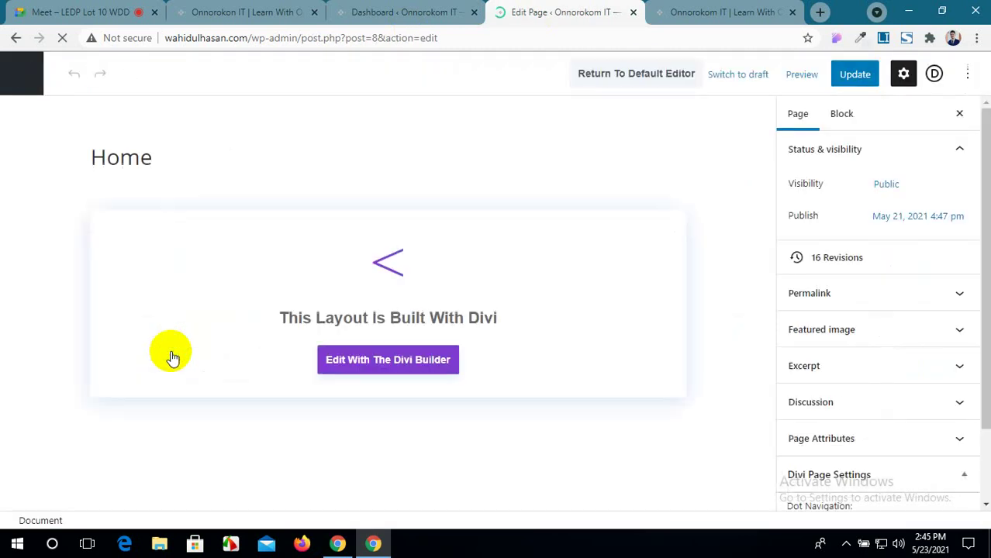
pyautogui.click(428, 363)
pyautogui.click(429, 362)
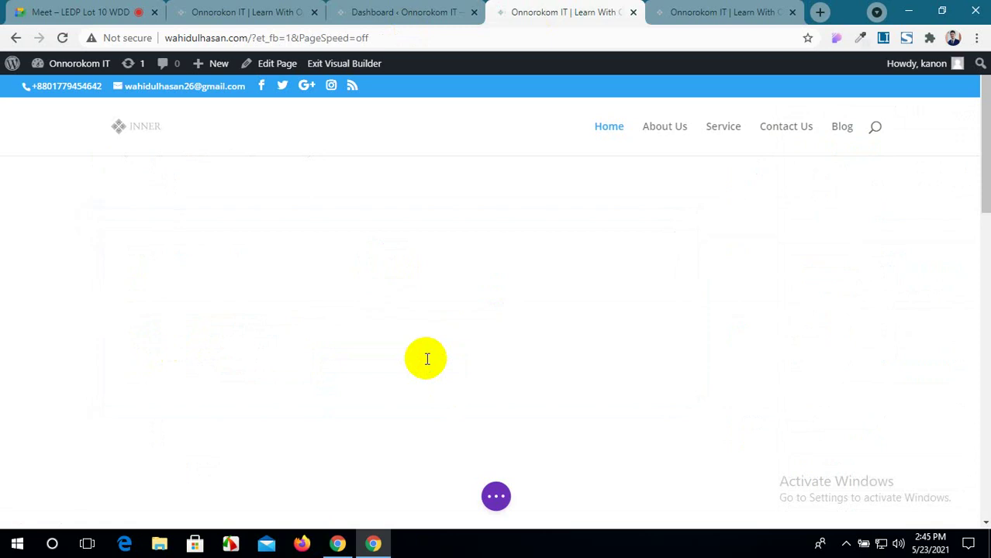
# Delete all existing sections from the Home page layout, including the empty fullwidth section.
pyautogui.moveTo(82, 172)
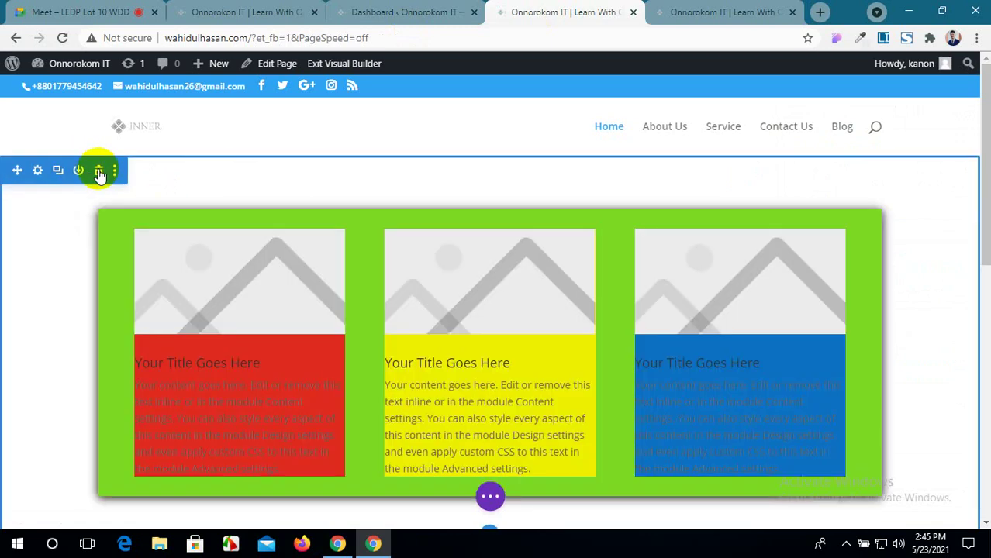
pyautogui.click(99, 174)
pyautogui.click(101, 208)
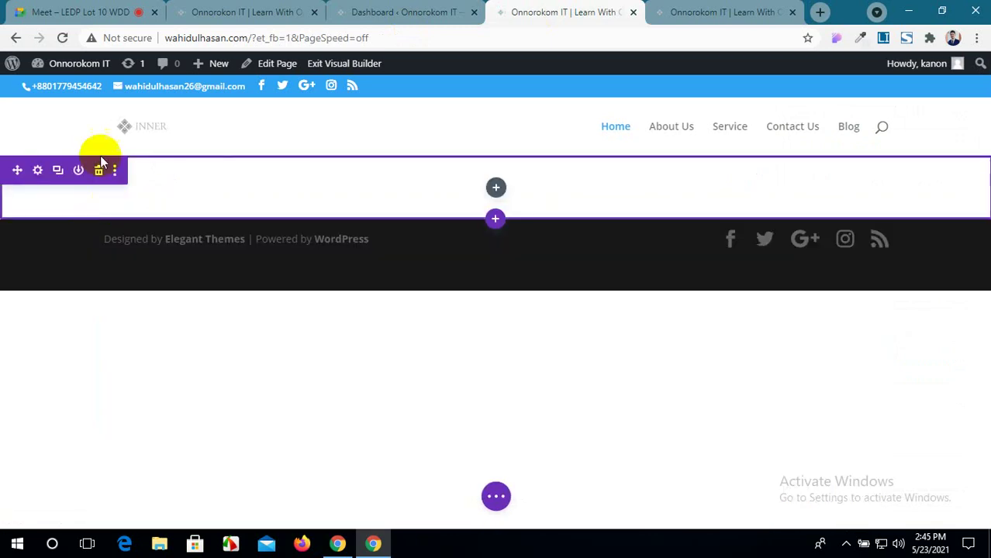
pyautogui.click(99, 170)
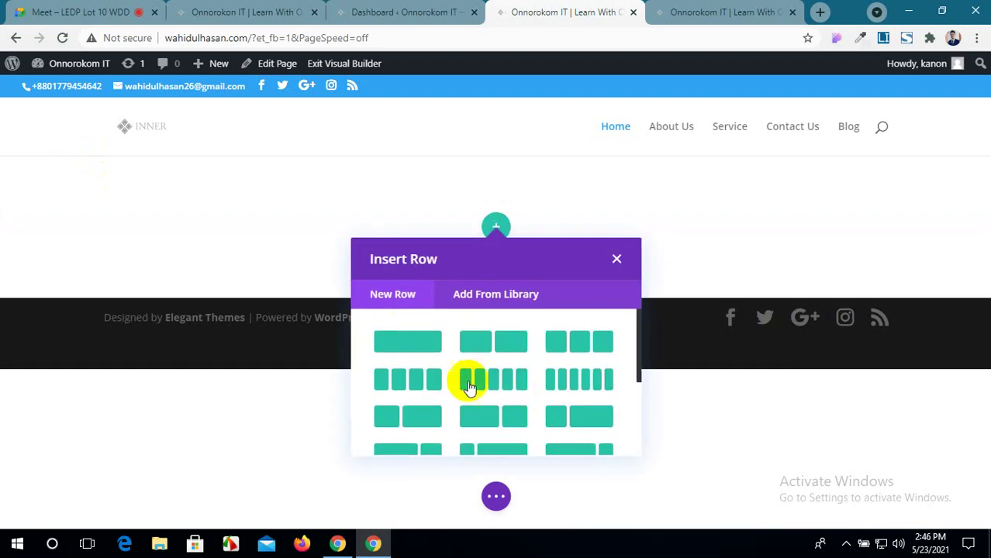
# Insert a single-column row in the new section and add a Text module to it.
pyautogui.click(398, 342)
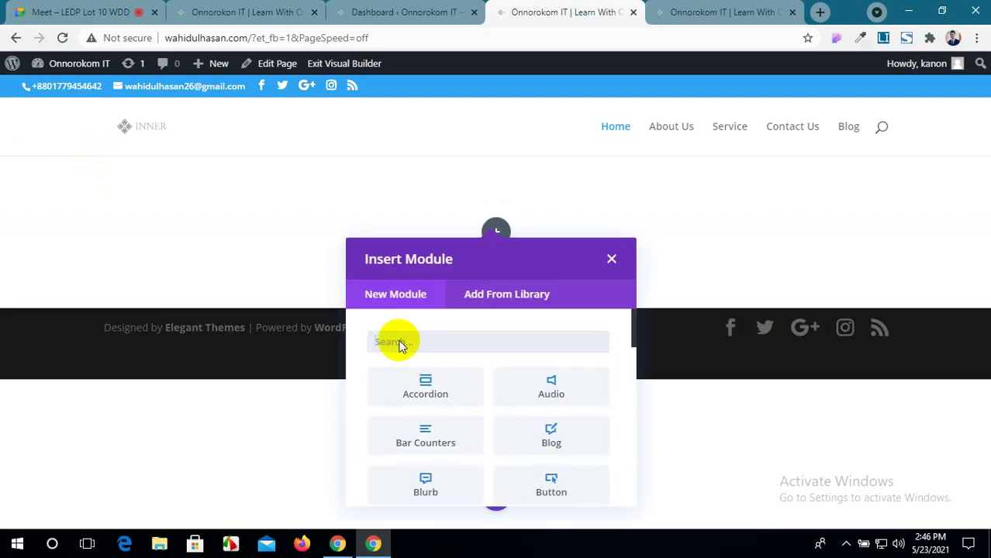
pyautogui.click(211, 11)
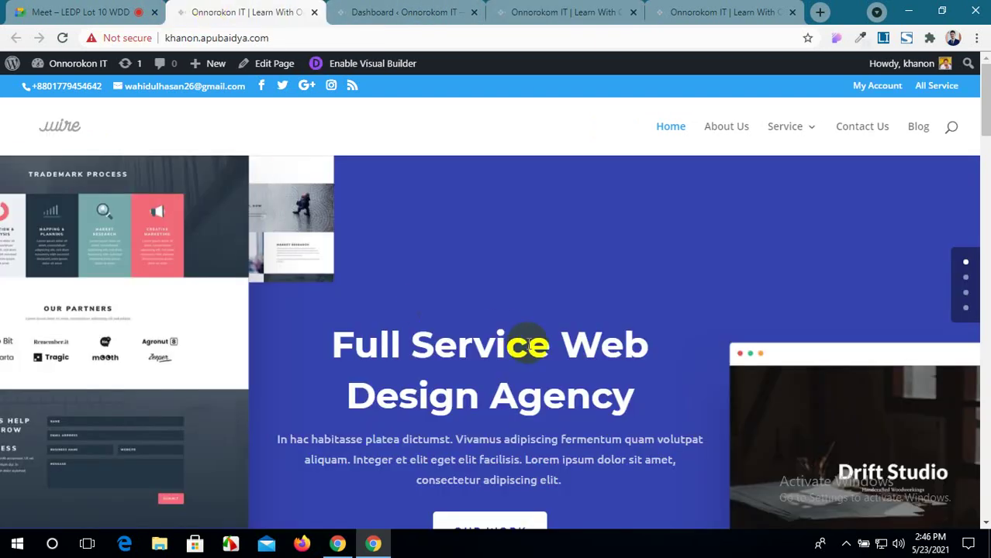
pyautogui.scroll(-2, 473, 430)
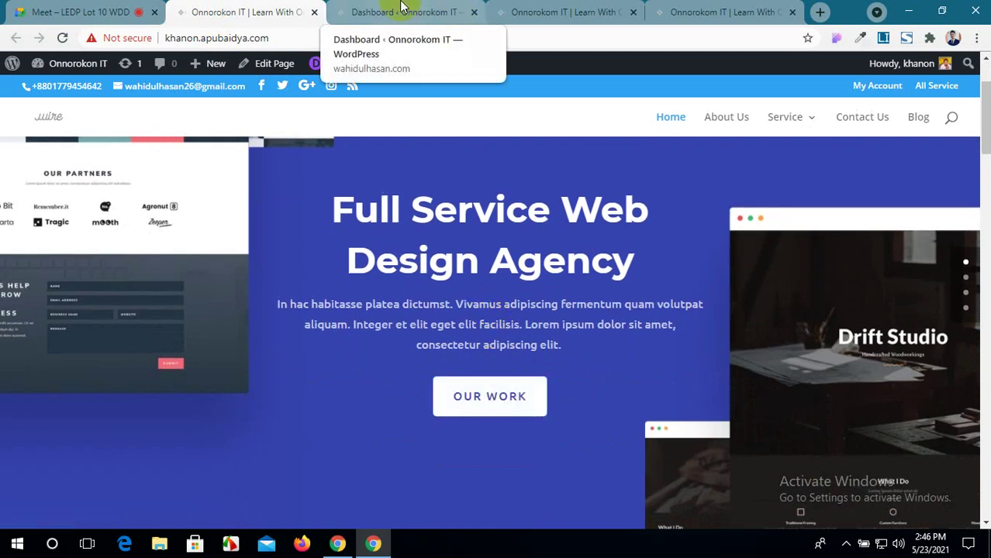
pyautogui.click(402, 11)
pyautogui.click(563, 12)
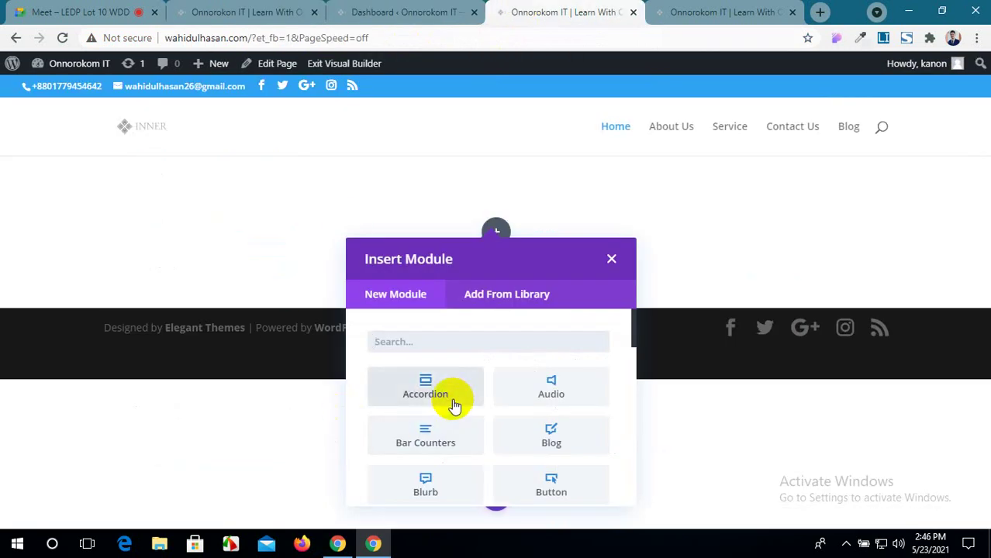
pyautogui.click(464, 341)
pyautogui.write('text')
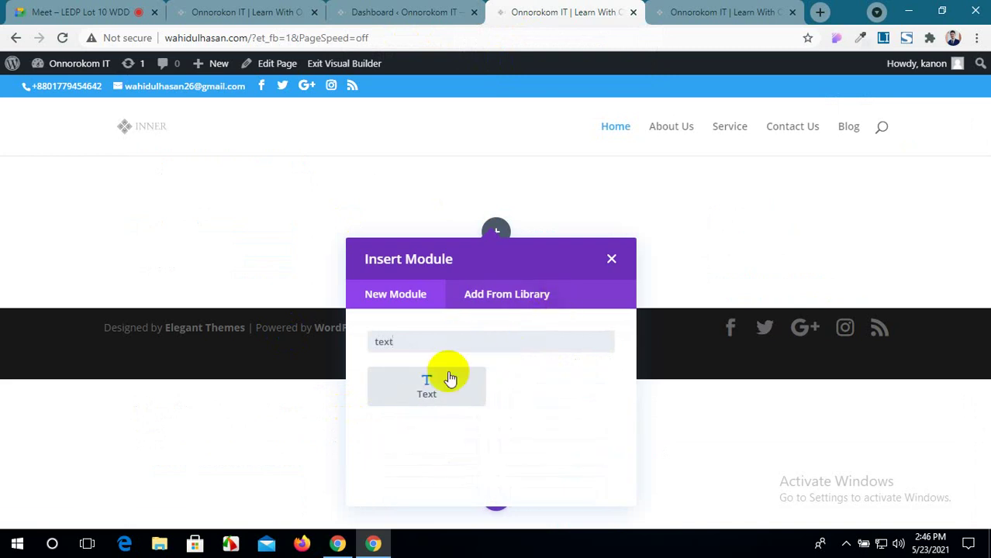
pyautogui.click(443, 392)
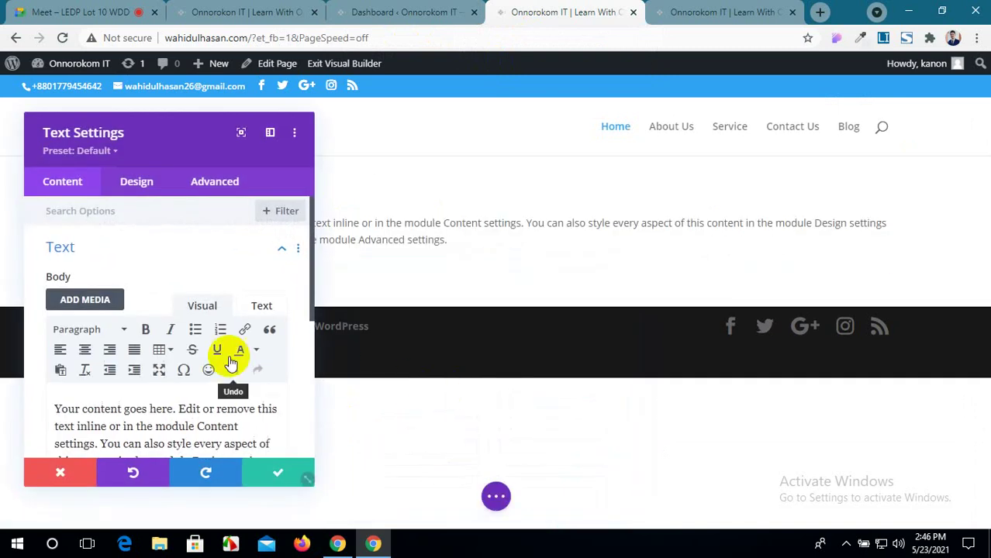
# Replace the Text module's placeholder with the heading "Full Service Web Design Agency" copied from the reference site, and center it.
pyautogui.click(341, 9)
pyautogui.click(248, 12)
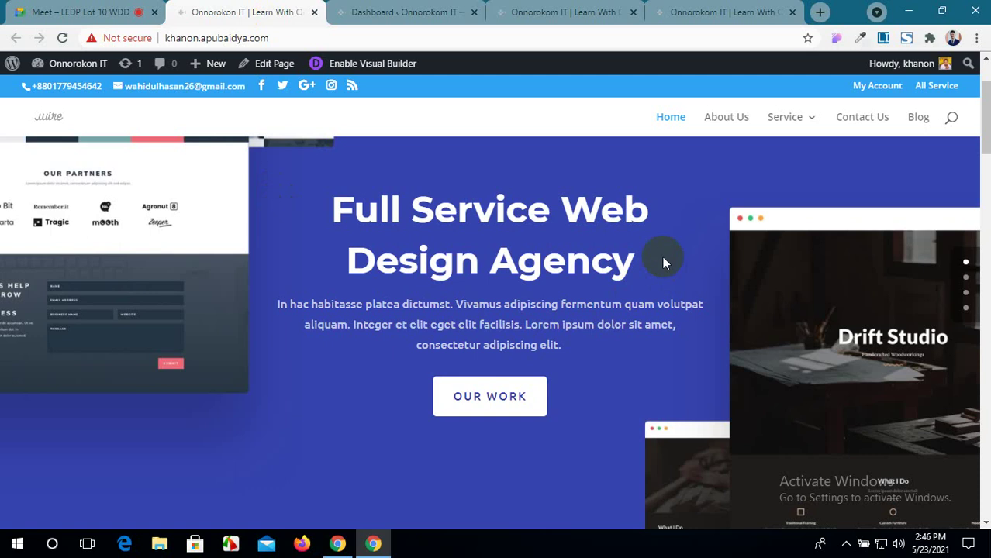
pyautogui.moveTo(640, 269); pyautogui.dragTo(335, 203)
pyautogui.hotkey('ctrl', 'c')
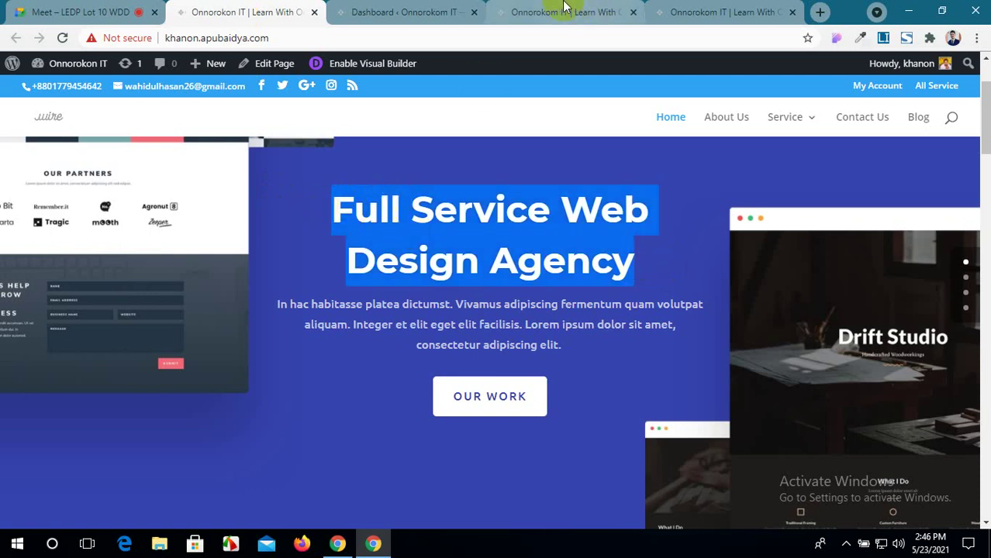
pyautogui.click(507, 9)
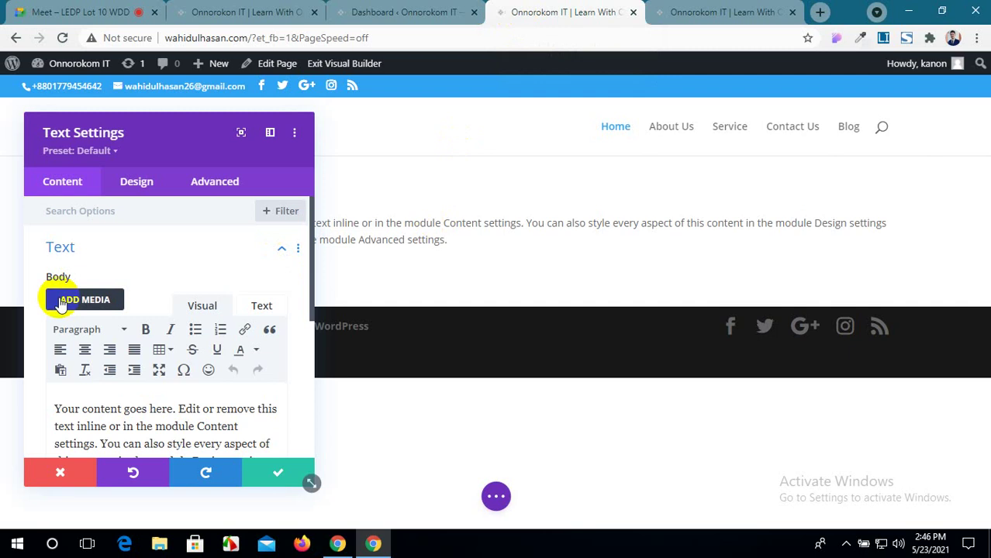
pyautogui.scroll(-2, 88, 394)
pyautogui.moveTo(206, 426); pyautogui.dragTo(31, 344)
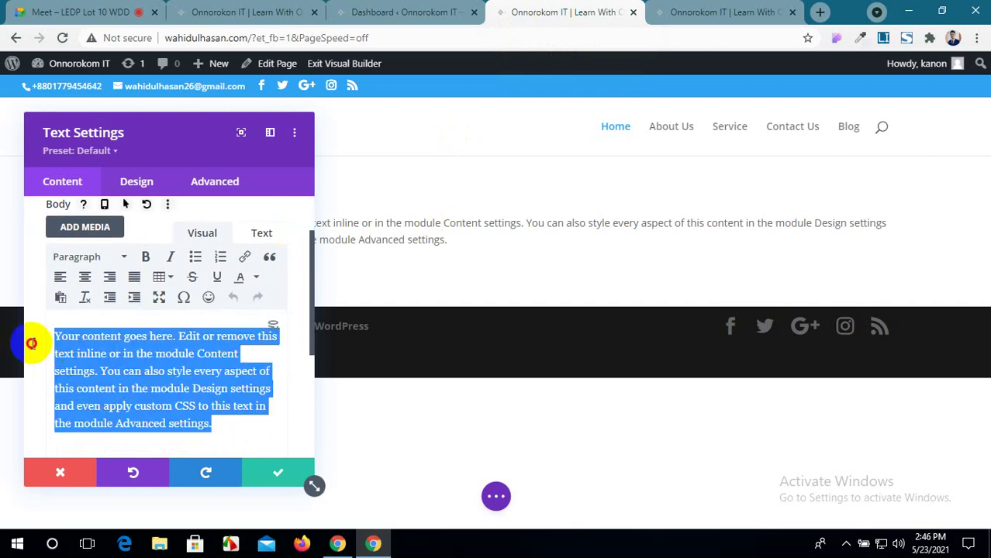
pyautogui.hotkey('ctrl', 'v')
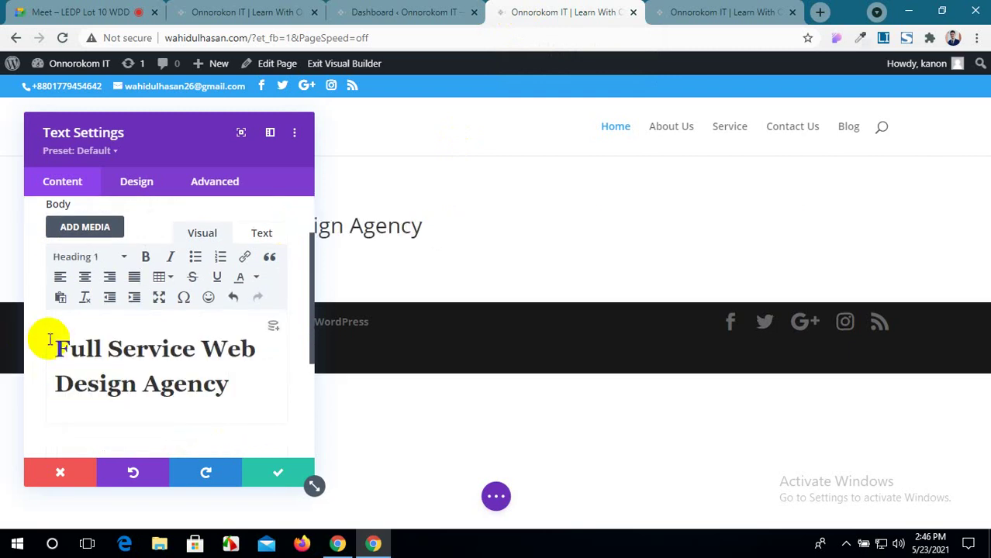
pyautogui.hotkey('ctrl', 'a')
pyautogui.click(87, 279)
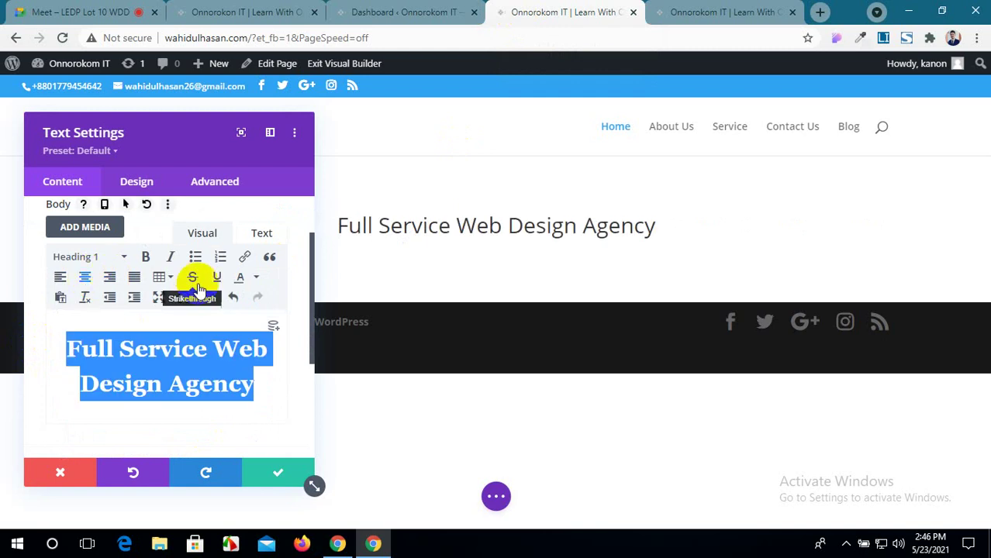
# Copy the reference site's hero paragraph beginning "In hac habitasse platea dictumst" into the Text module below the heading, and save the module.
pyautogui.click(293, 14)
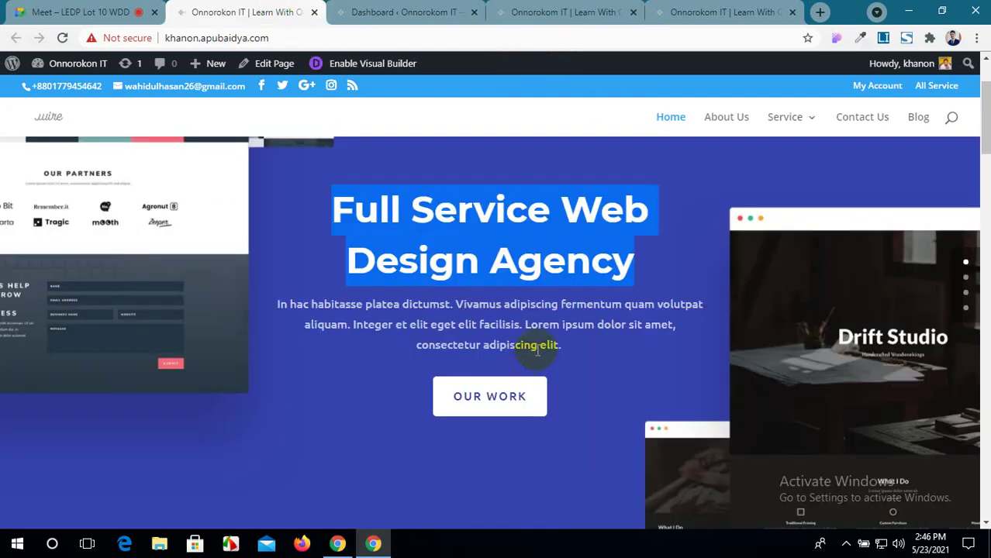
pyautogui.moveTo(571, 355); pyautogui.dragTo(283, 303)
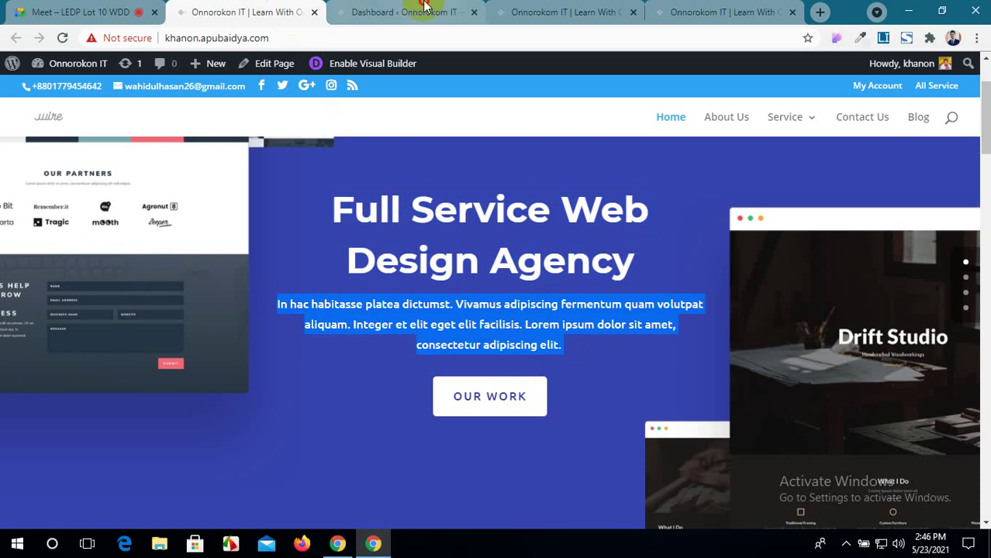
pyautogui.click(508, 11)
pyautogui.scroll(-5, 247, 289)
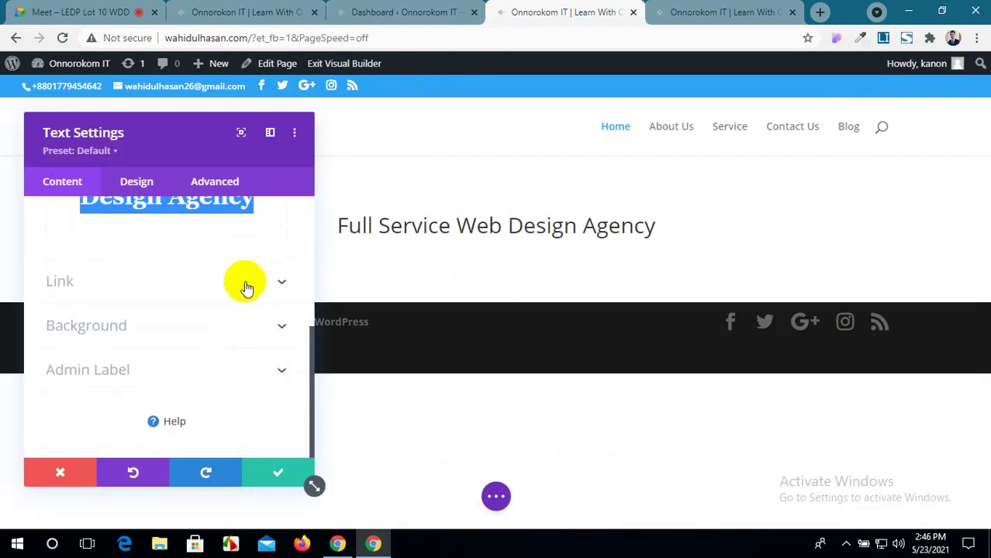
pyautogui.scroll(1, 249, 240)
pyautogui.click(260, 270)
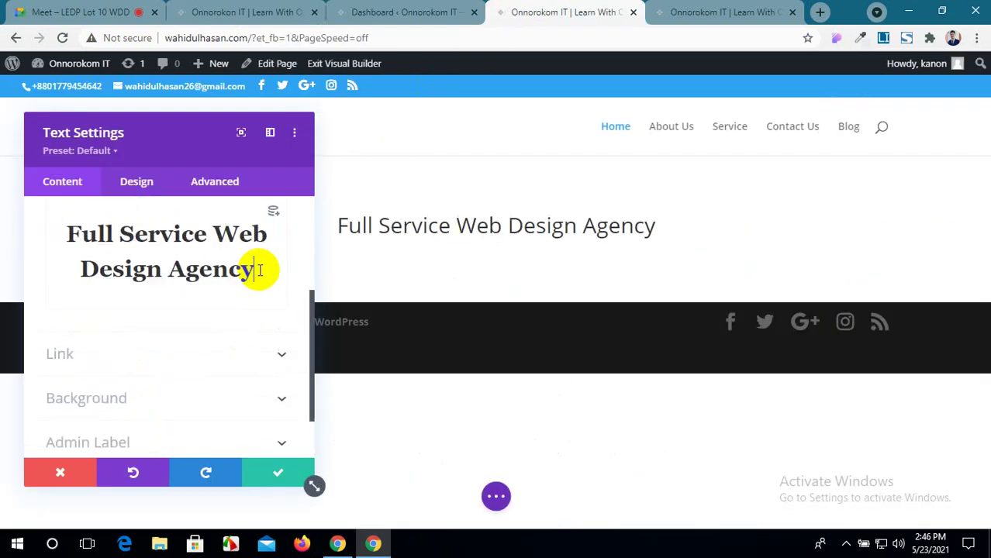
pyautogui.press('Return')
pyautogui.write('In hac habitasse platea dictumst. Vivamus adipiscing fermentum quam volutpat aliquam. Integer et elit eget elit facilisis. Lorem ipsum dolor sit amet, consectetur adipiscing elit.')
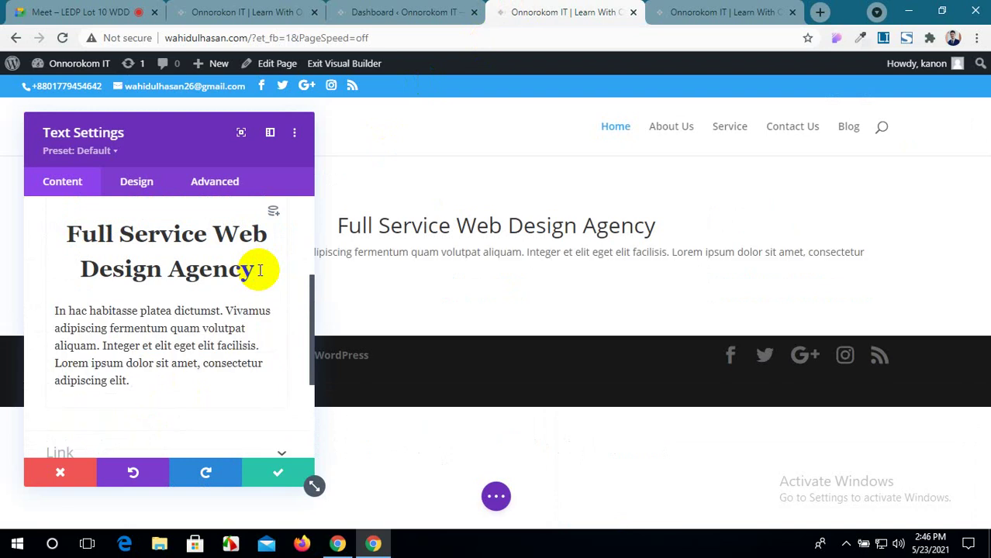
pyautogui.click(379, 10)
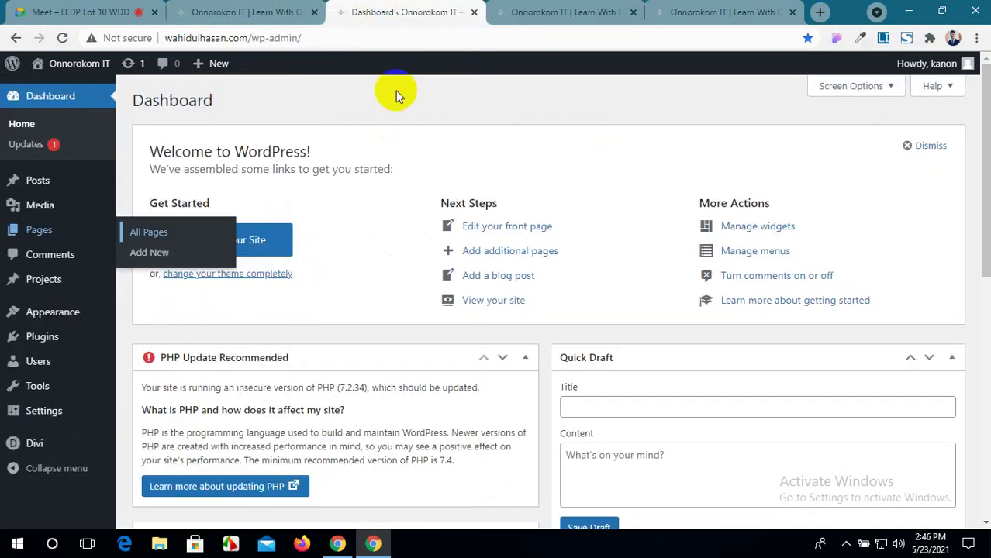
pyautogui.click(256, 9)
pyautogui.click(379, 11)
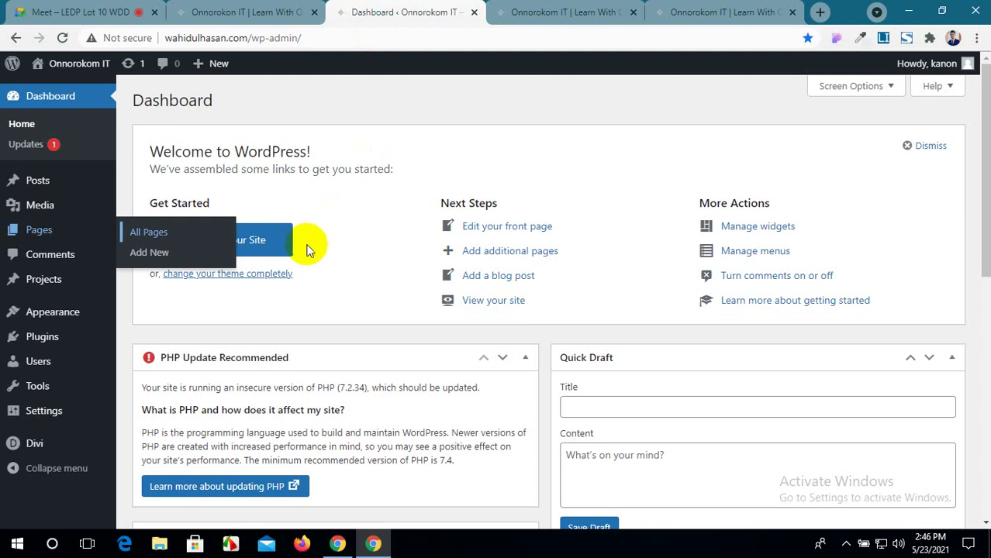
pyautogui.click(558, 12)
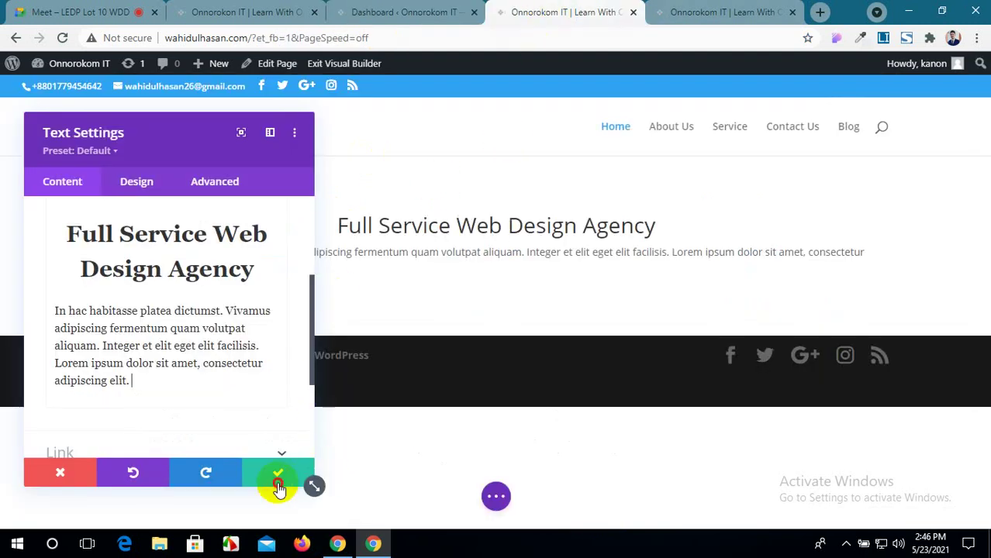
pyautogui.click(299, 474)
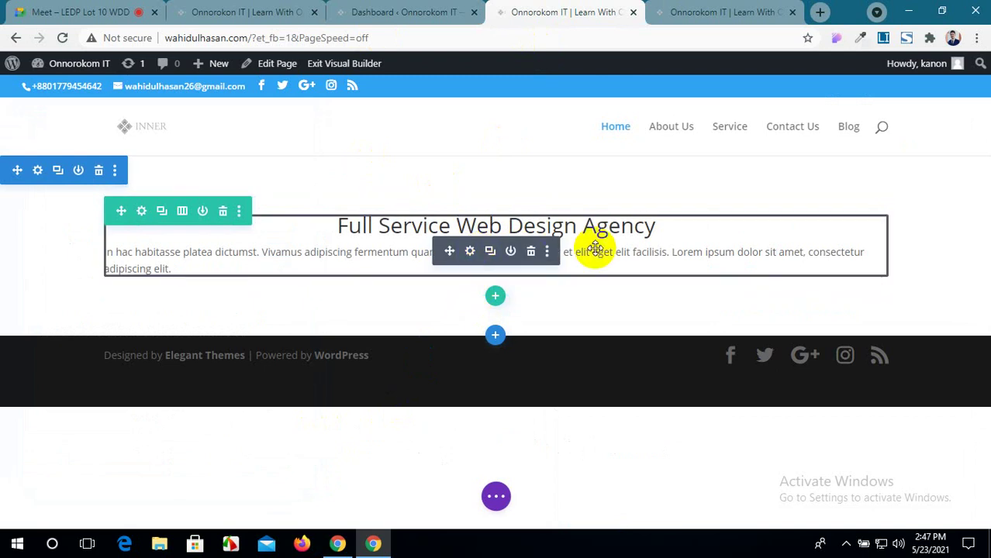
pyautogui.click(495, 298)
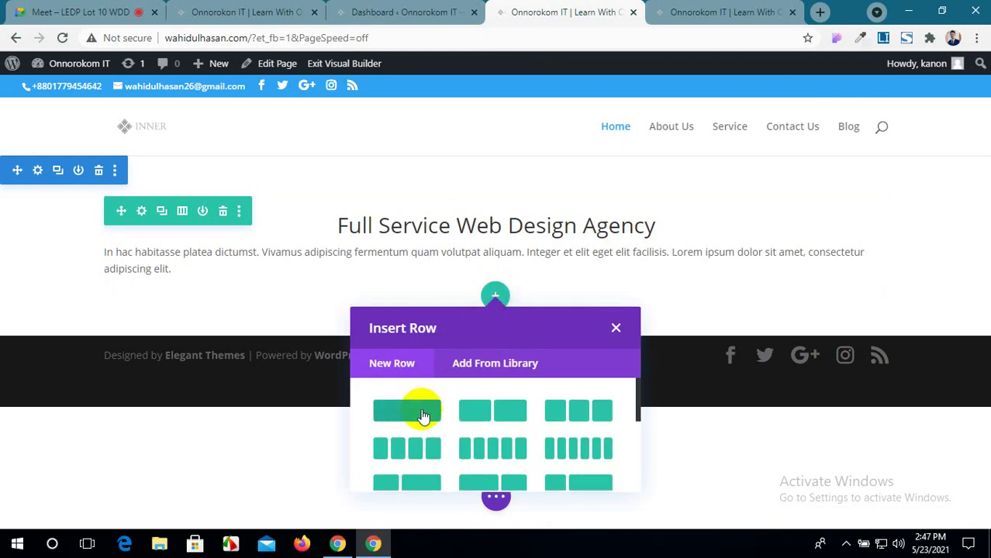
pyautogui.click(616, 328)
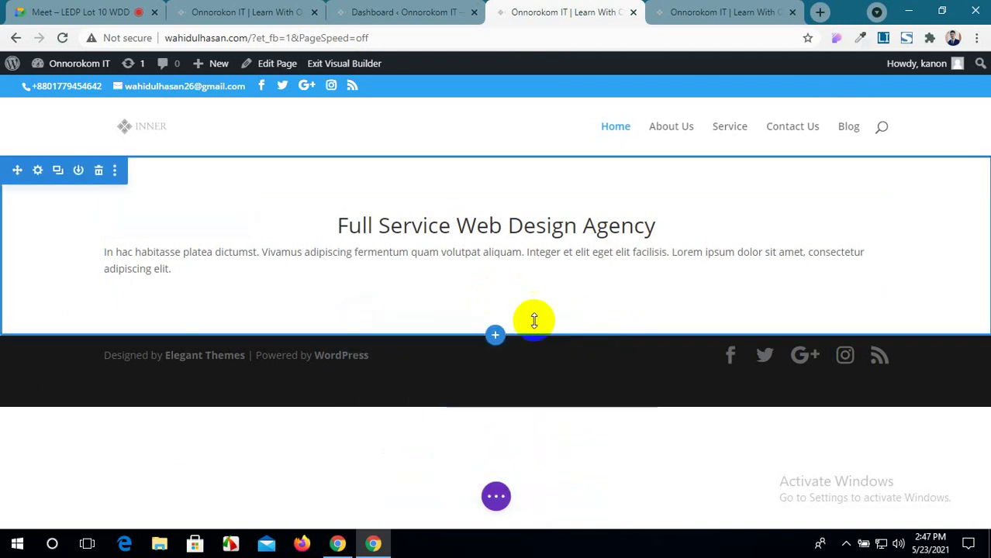
pyautogui.moveTo(494, 331); pyautogui.dragTo(499, 216)
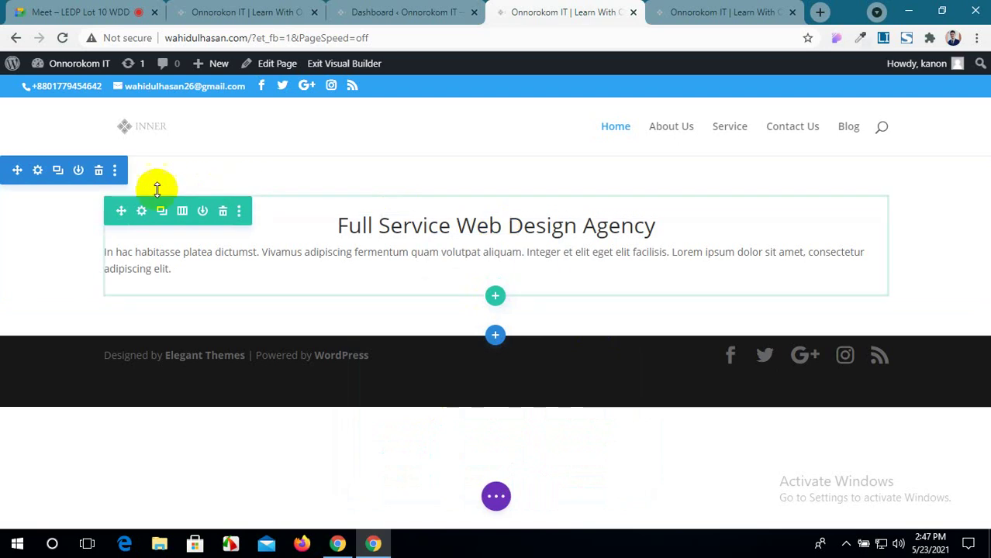
pyautogui.click(140, 213)
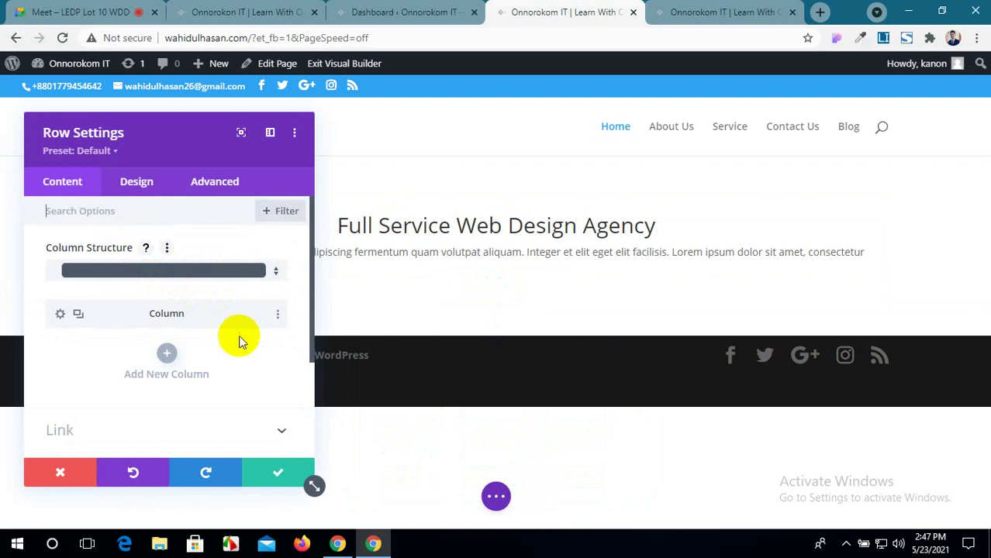
pyautogui.click(266, 478)
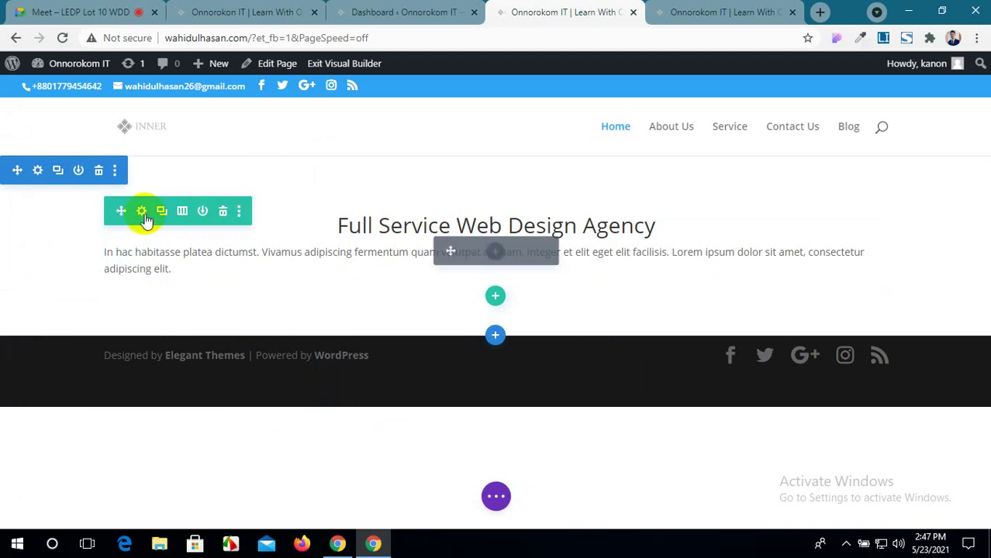
# Insert a single-column row below the text row and add a Button module to it.
pyautogui.click(495, 295)
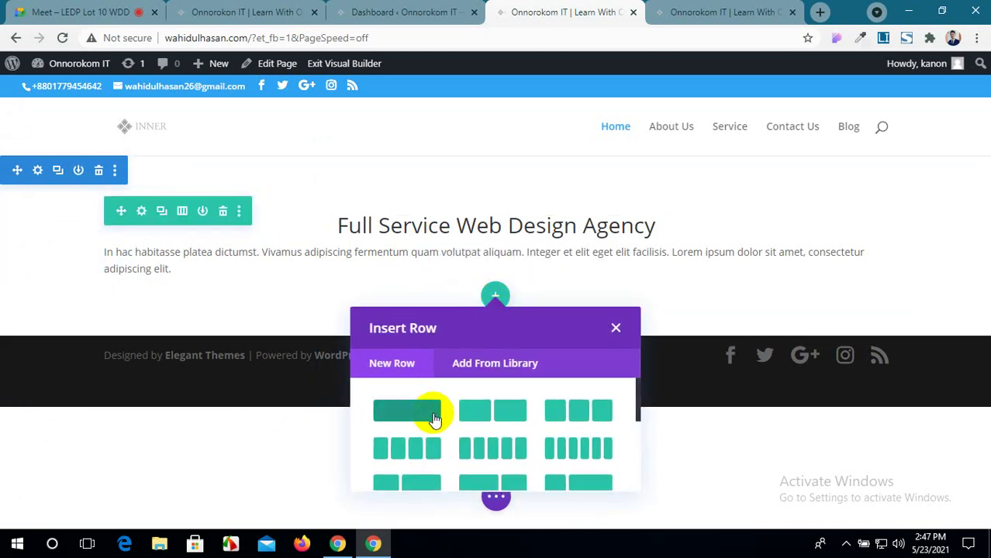
pyautogui.click(435, 419)
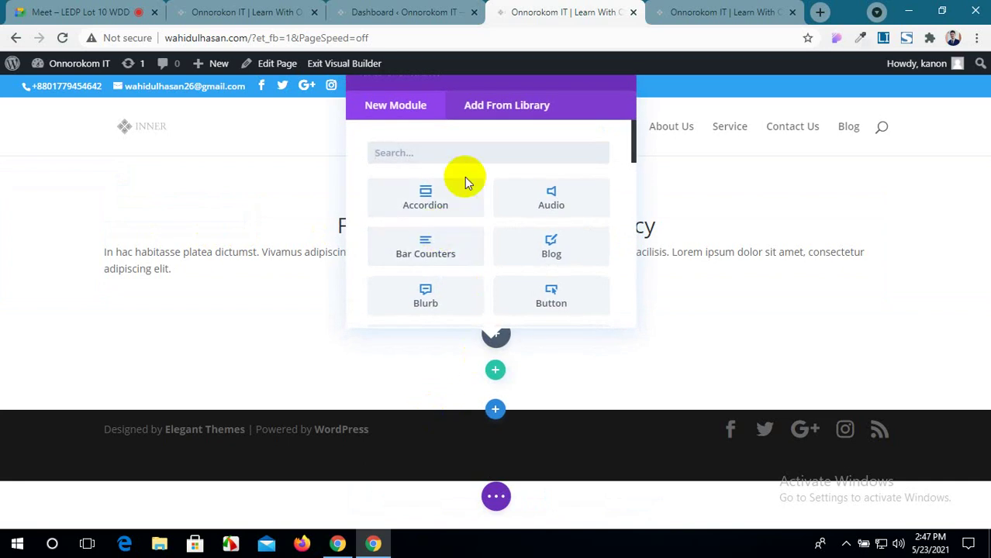
pyautogui.write('b')
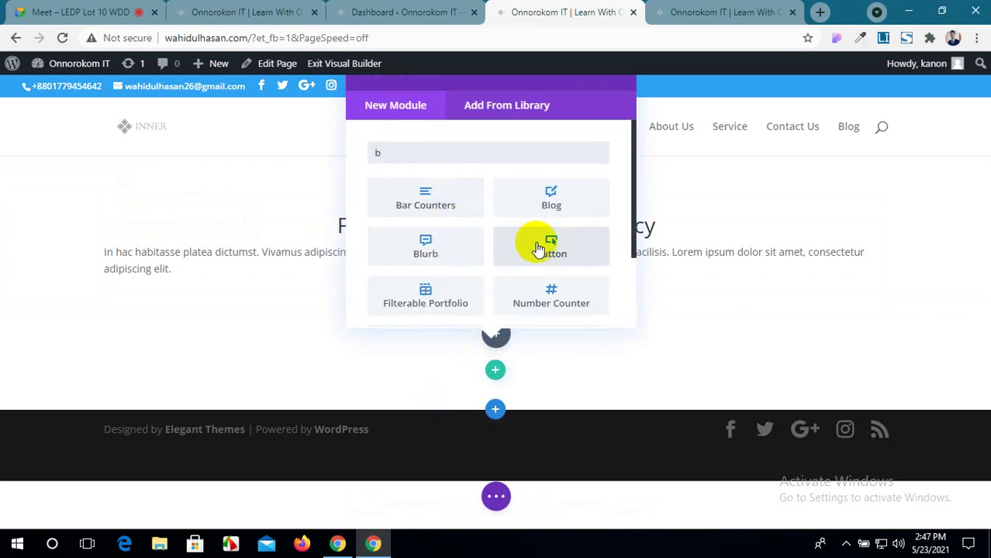
pyautogui.click(541, 246)
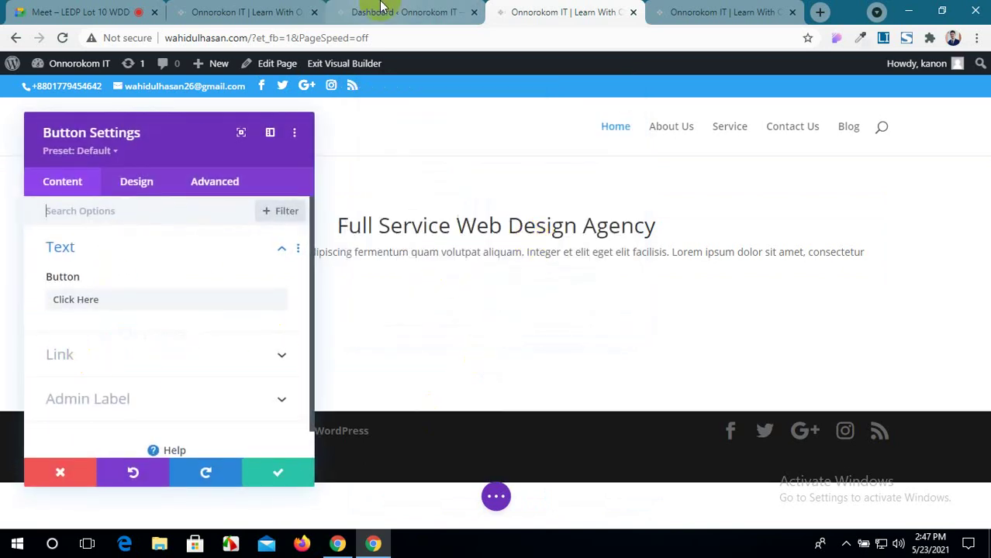
# Set the button's text to "Our Work" to match the reference site, and save the module.
pyautogui.click(382, 9)
pyautogui.click(247, 12)
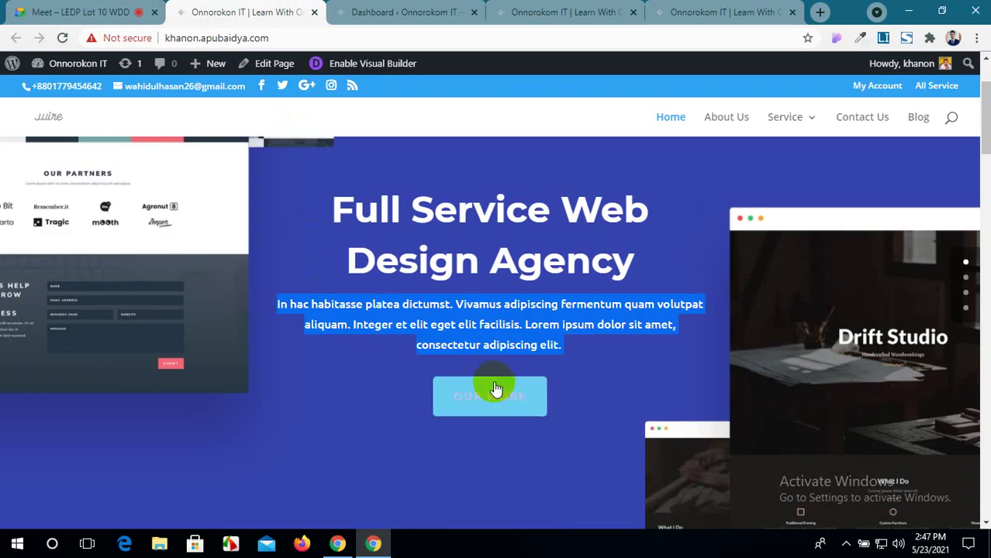
pyautogui.click(527, 11)
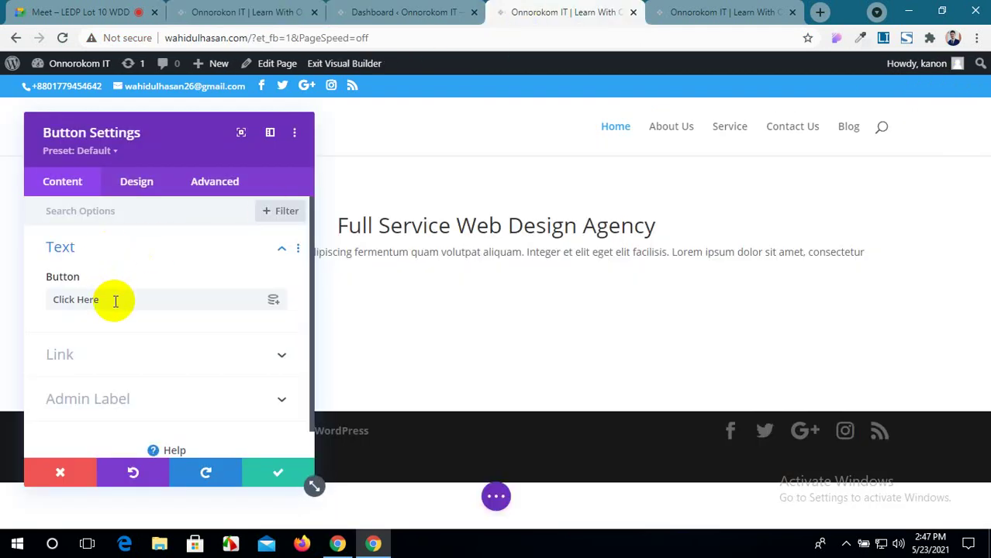
pyautogui.moveTo(115, 300); pyautogui.dragTo(3, 293)
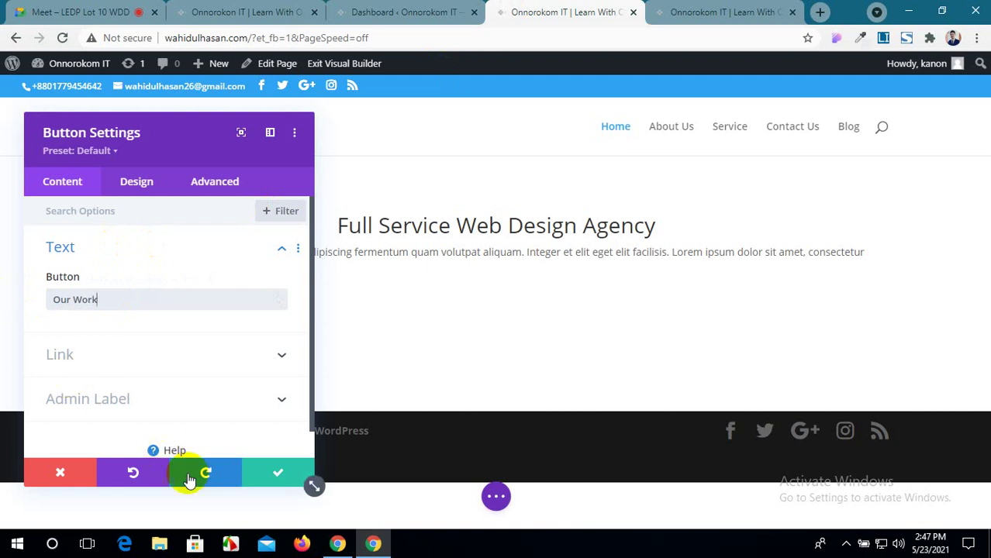
pyautogui.click(259, 475)
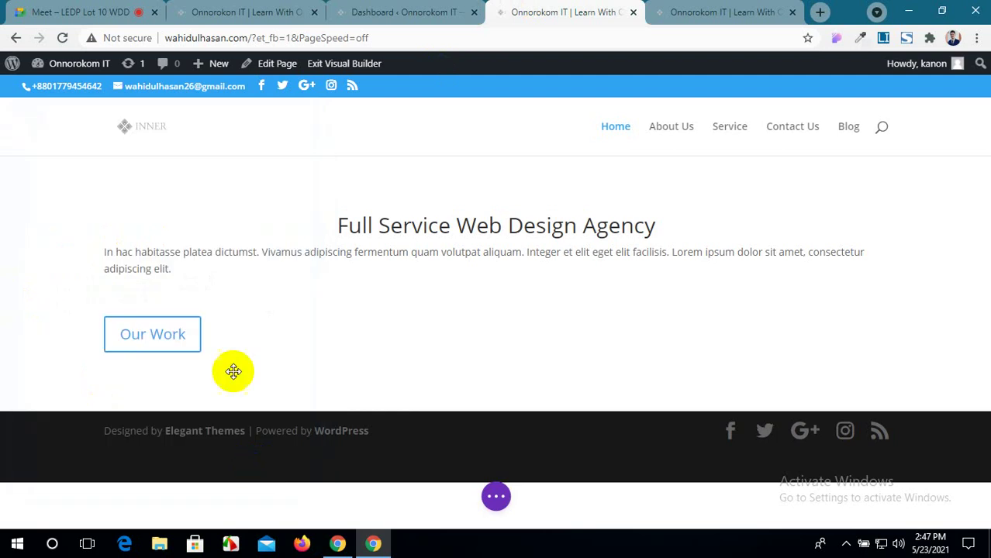
# Center-align the "Our Work" button in its design settings and save the change.
pyautogui.moveTo(194, 332)
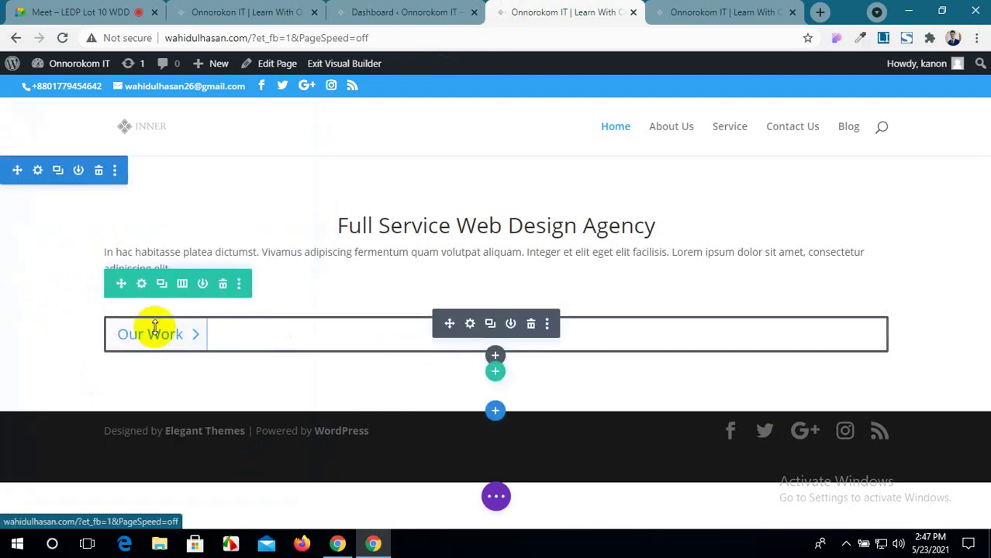
pyautogui.click(470, 324)
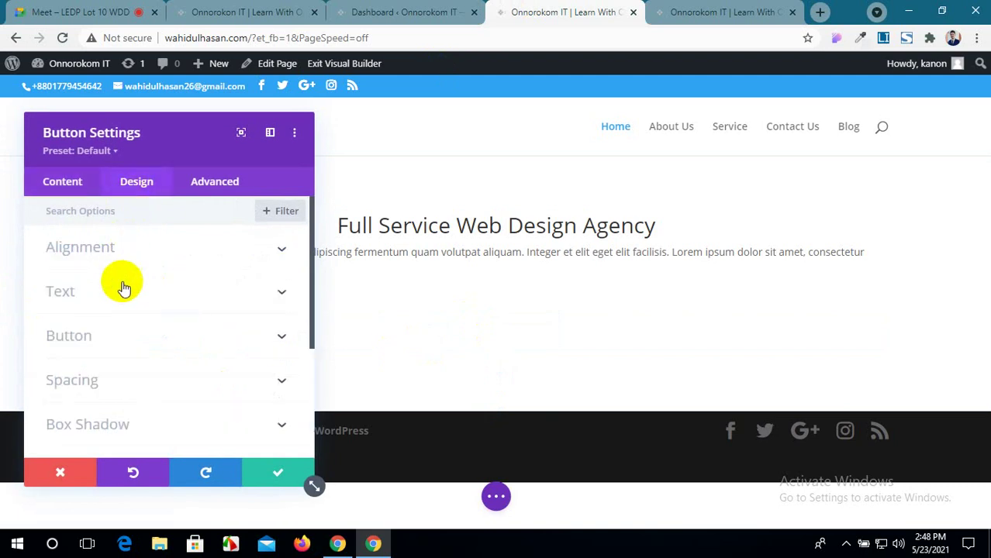
pyautogui.click(260, 254)
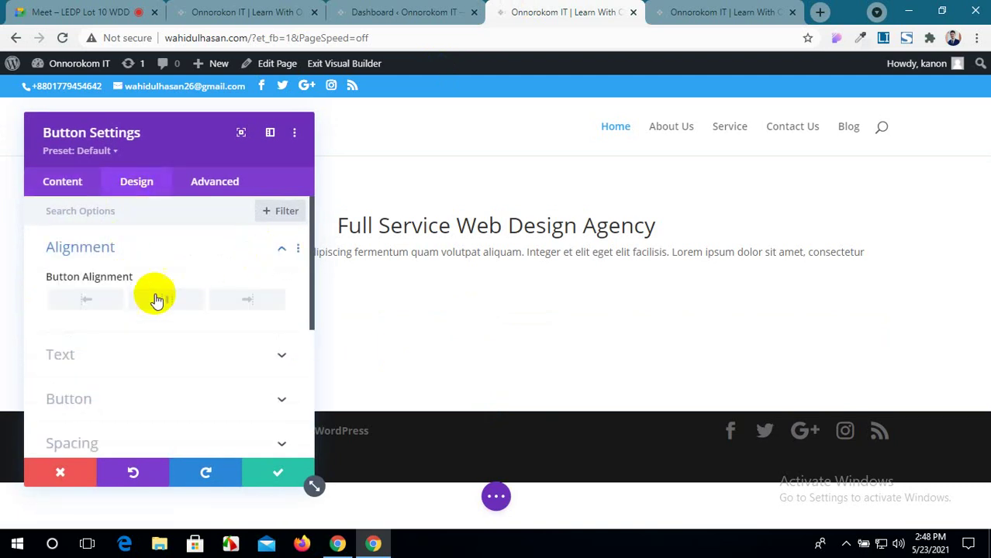
pyautogui.click(161, 301)
pyautogui.click(264, 474)
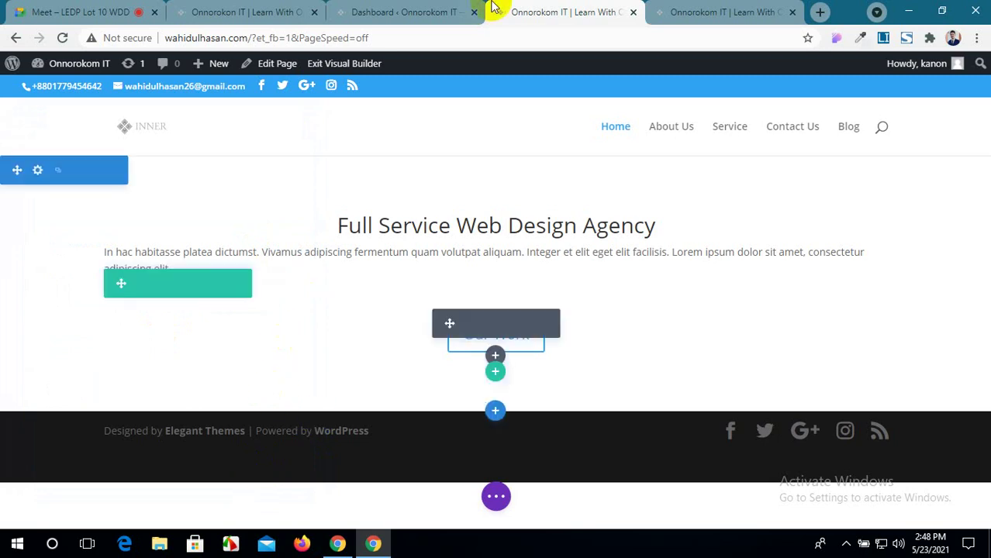
pyautogui.moveTo(58, 182)
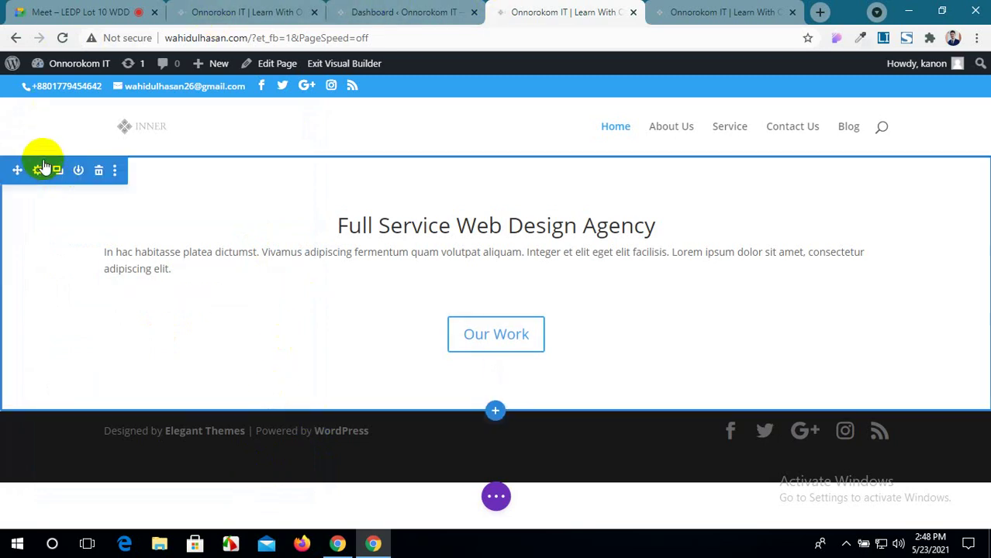
pyautogui.click(37, 172)
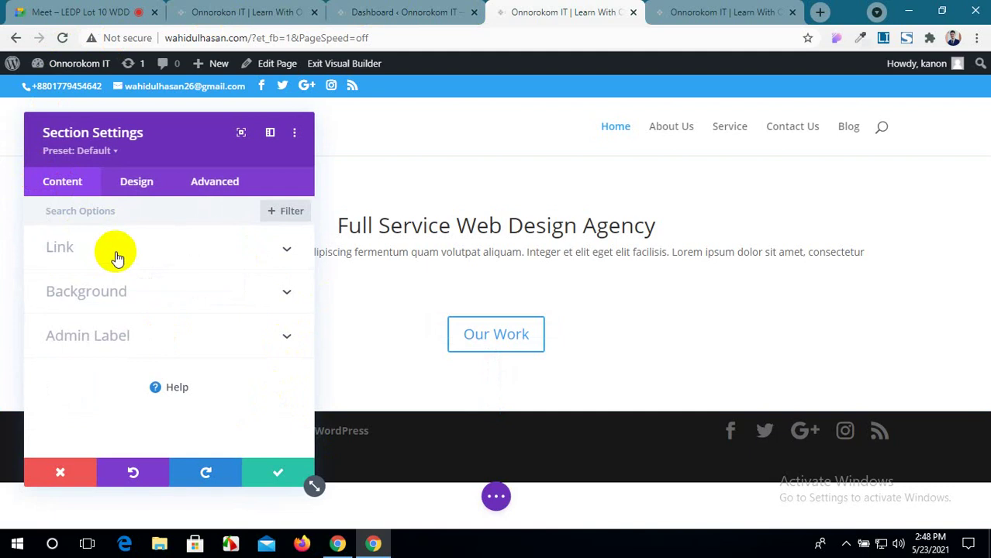
pyautogui.click(273, 473)
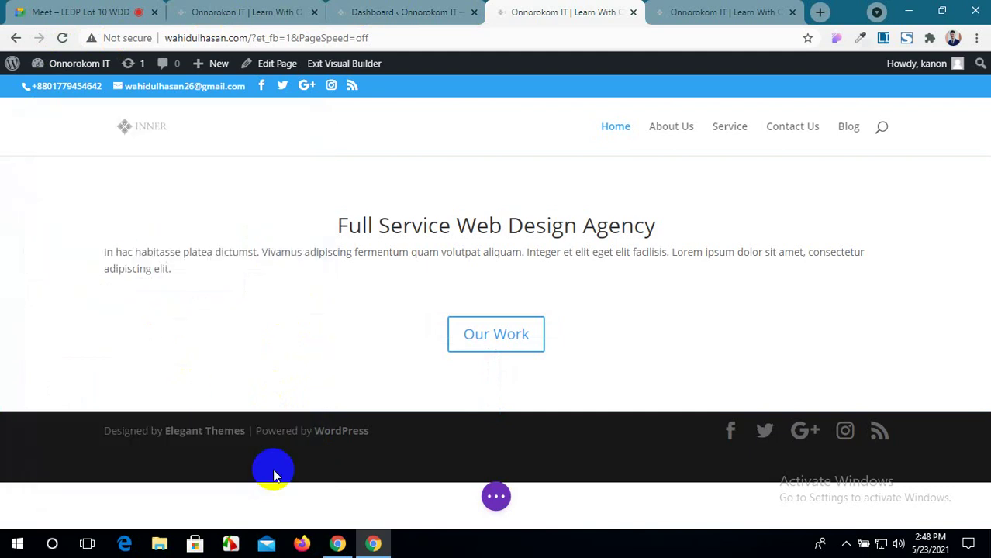
# Insert a fullwidth section with a Fullwidth Header module below the existing hero section, and save the module with its placeholder content.
pyautogui.click(411, 11)
pyautogui.click(289, 11)
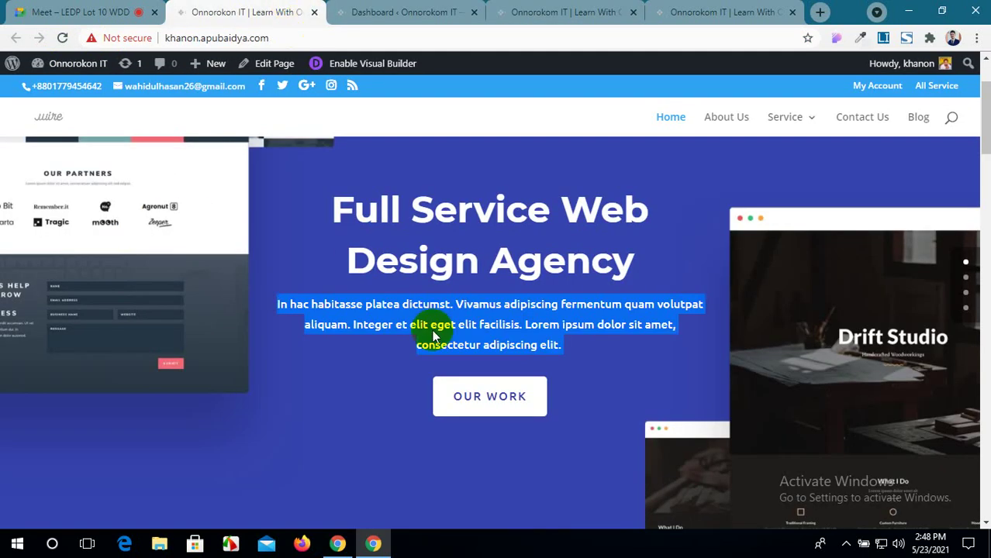
pyautogui.scroll(-3, 589, 411)
pyautogui.scroll(4, 591, 413)
pyautogui.click(542, 12)
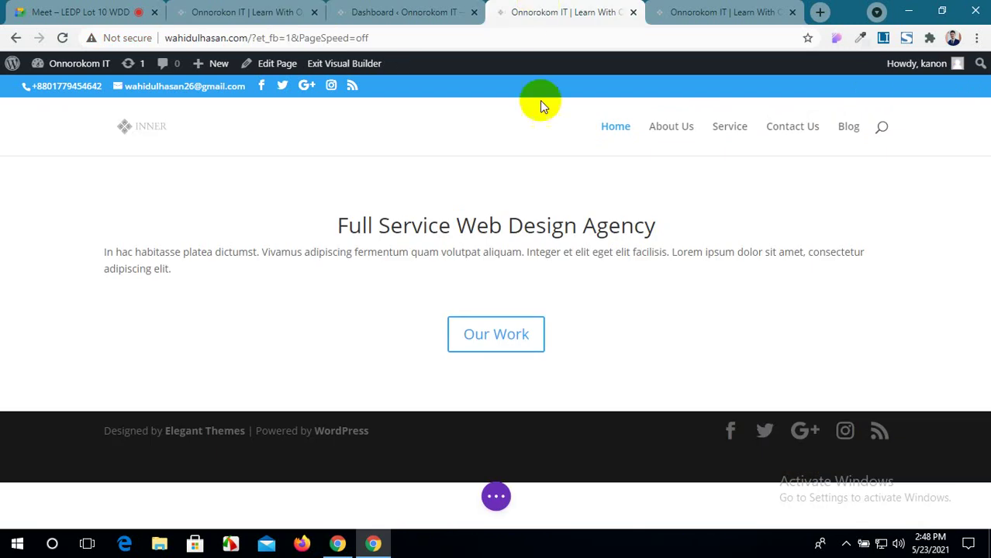
pyautogui.moveTo(99, 166)
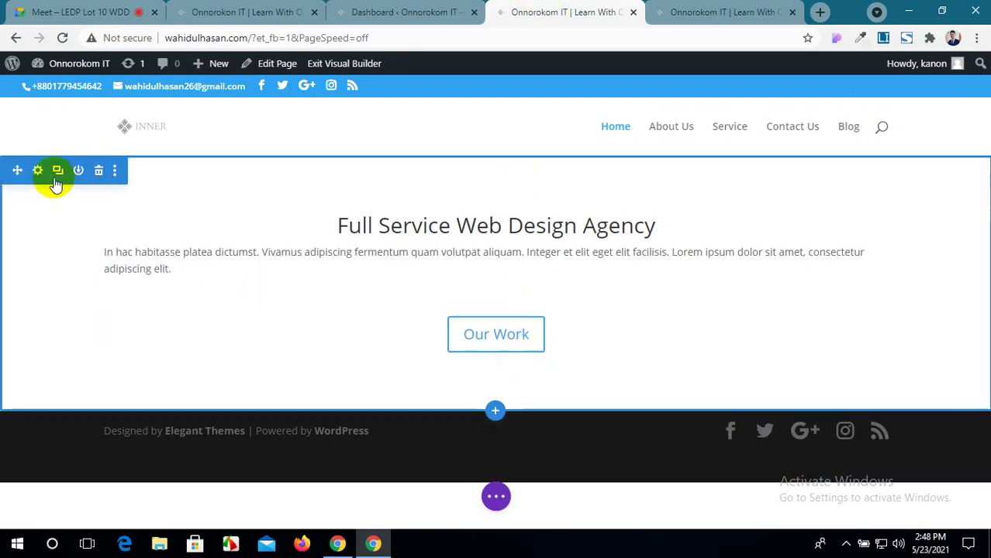
pyautogui.click(495, 410)
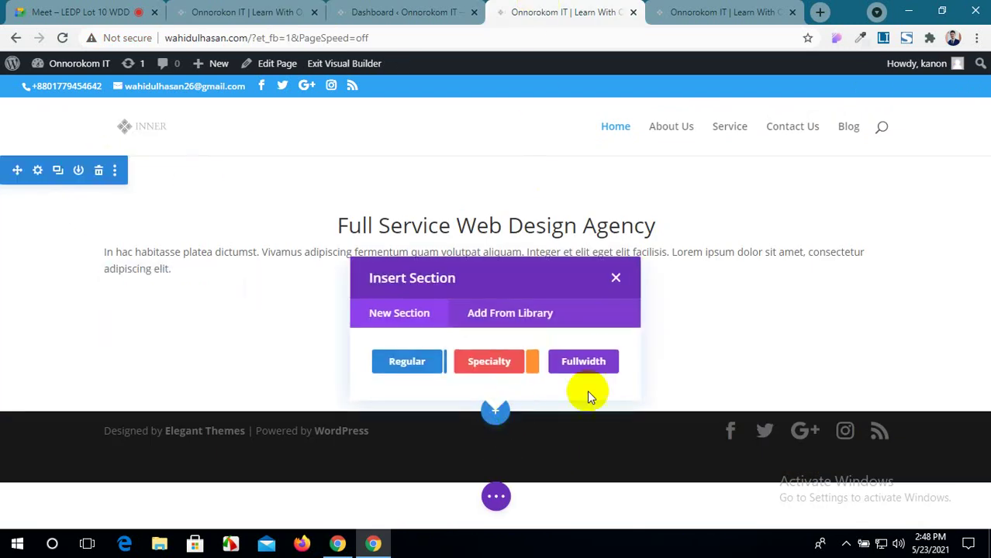
pyautogui.click(597, 363)
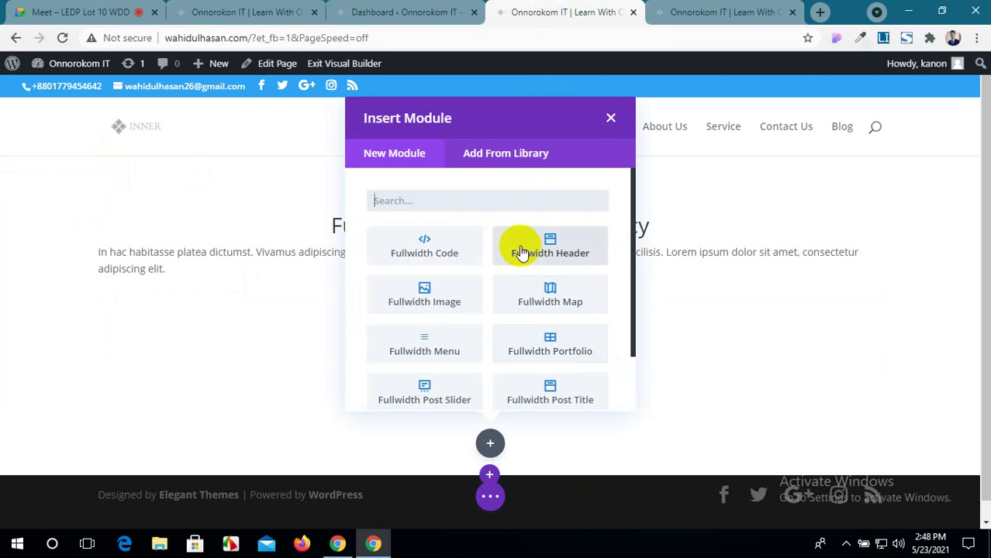
pyautogui.click(518, 247)
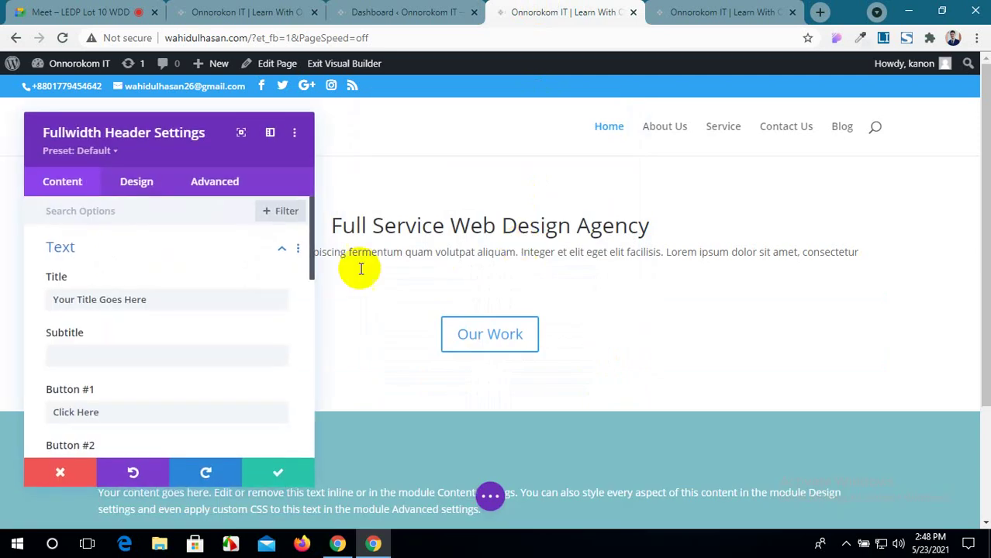
pyautogui.scroll(-3, 261, 310)
pyautogui.scroll(-2, 649, 366)
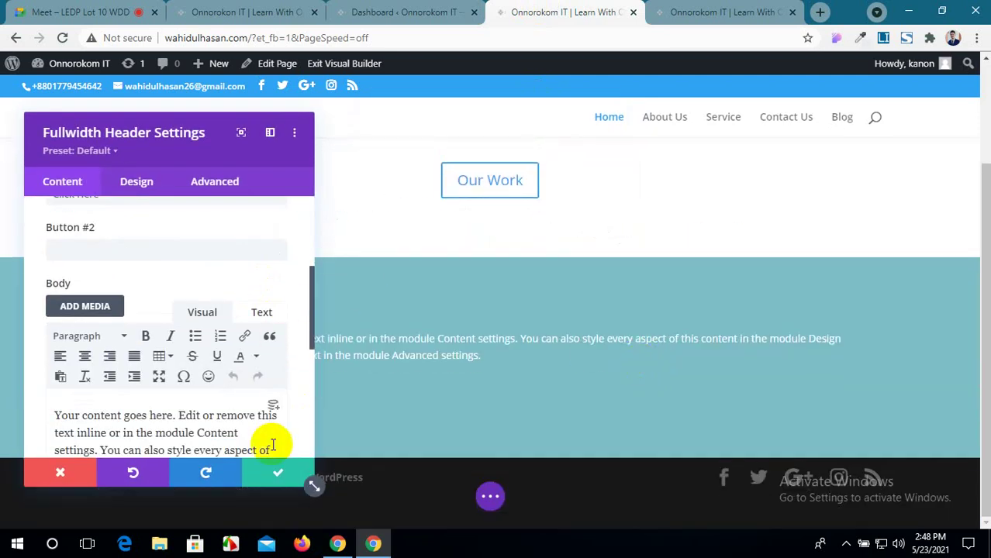
pyautogui.click(264, 484)
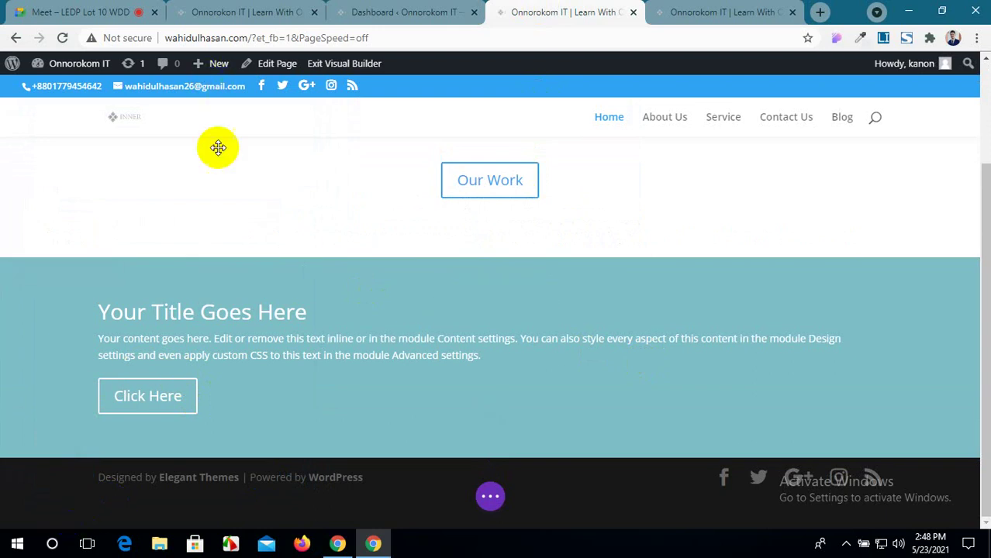
# Delete the original regular section containing the heading, paragraph and "Our Work" button above the fullwidth header.
pyautogui.scroll(2, 228, 359)
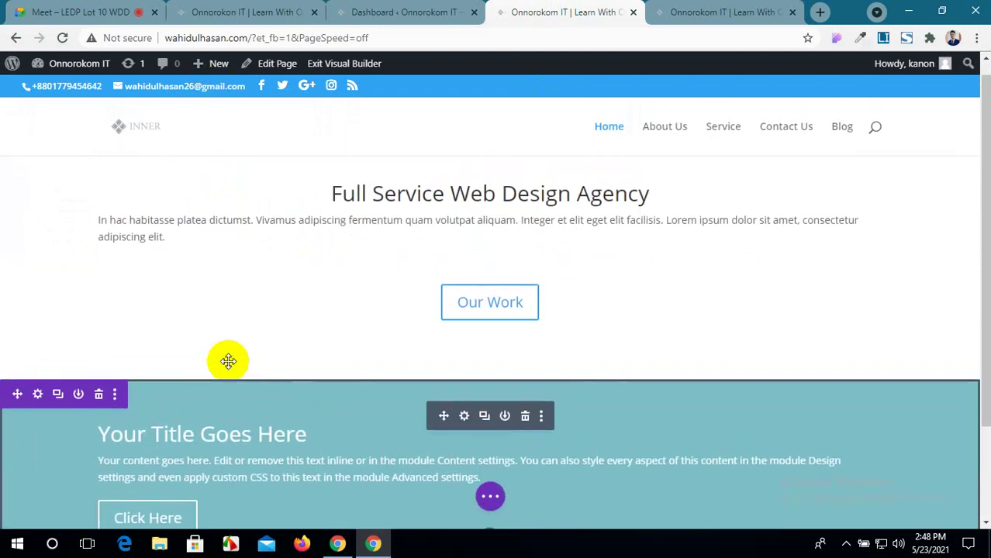
pyautogui.scroll(1, 271, 348)
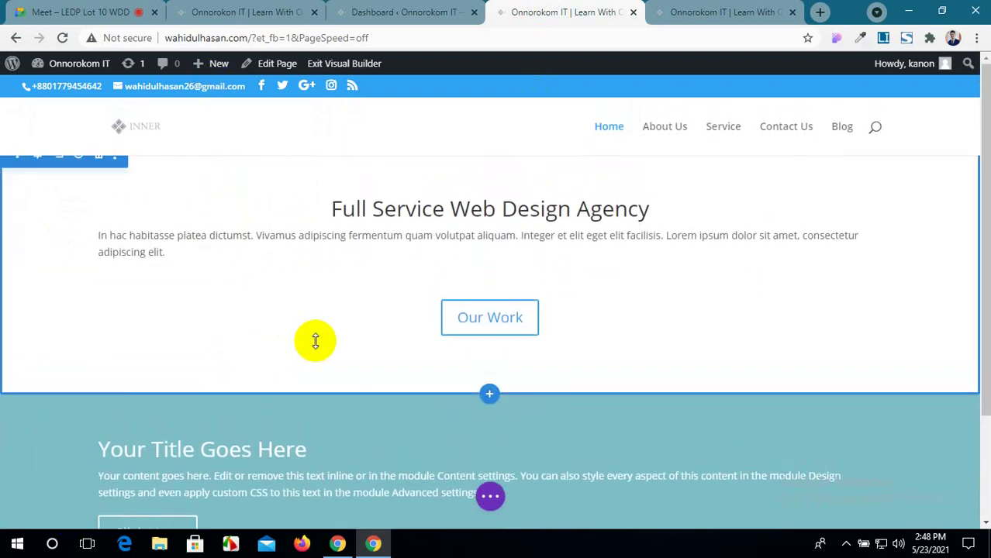
pyautogui.click(99, 162)
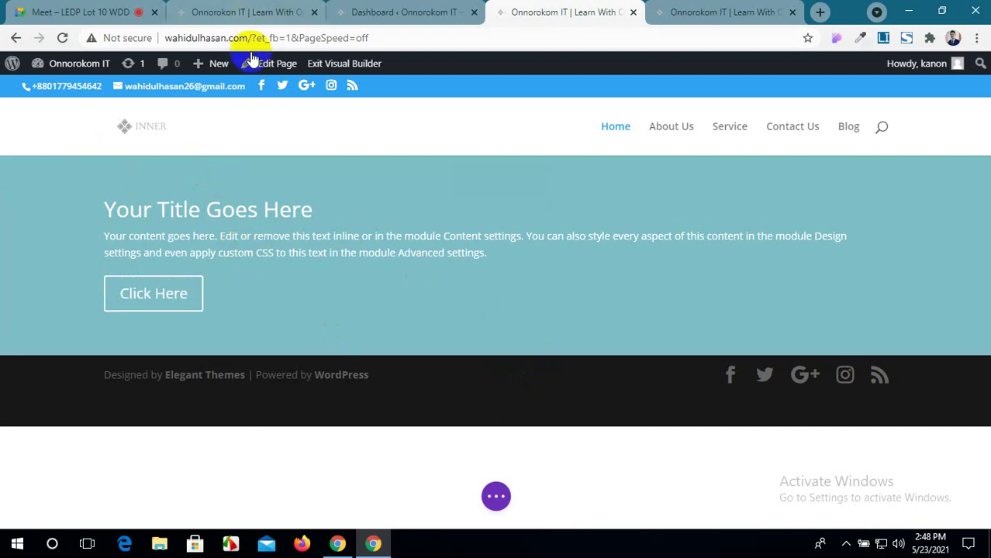
# Copy the reference site's hero heading "Full Service Web Design Agency" into the Fullwidth Header's title.
pyautogui.click(224, 12)
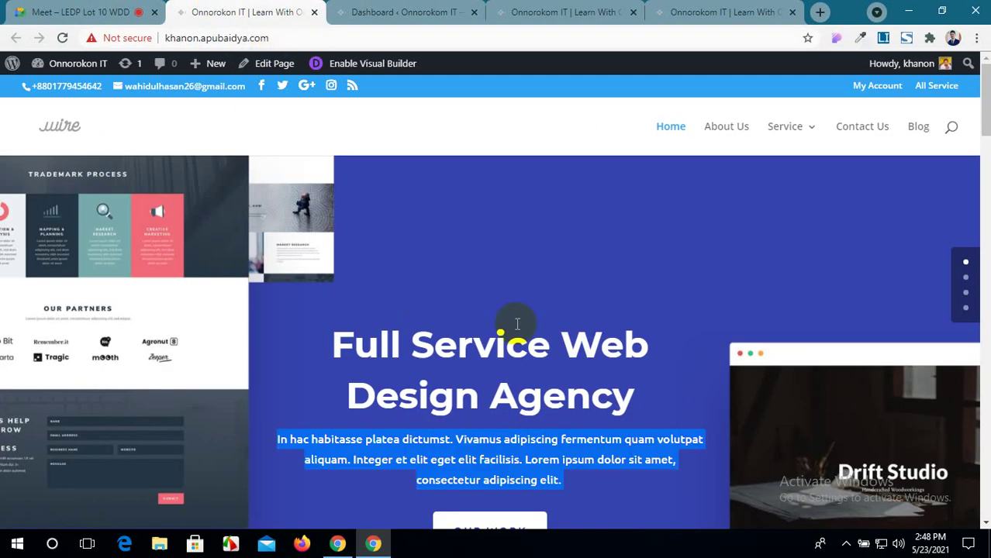
pyautogui.moveTo(645, 392); pyautogui.dragTo(281, 329)
pyautogui.hotkey('ctrl', 'c')
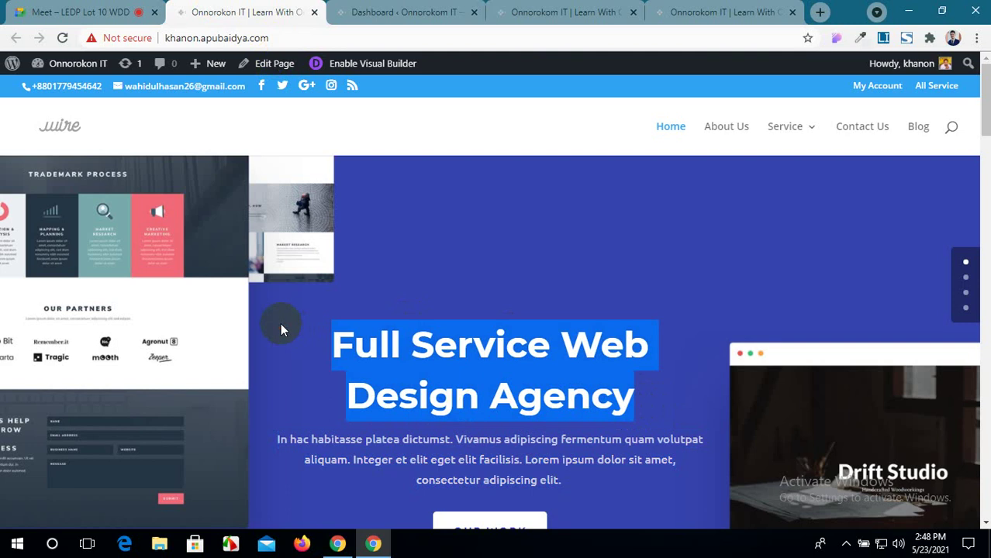
pyautogui.click(454, 12)
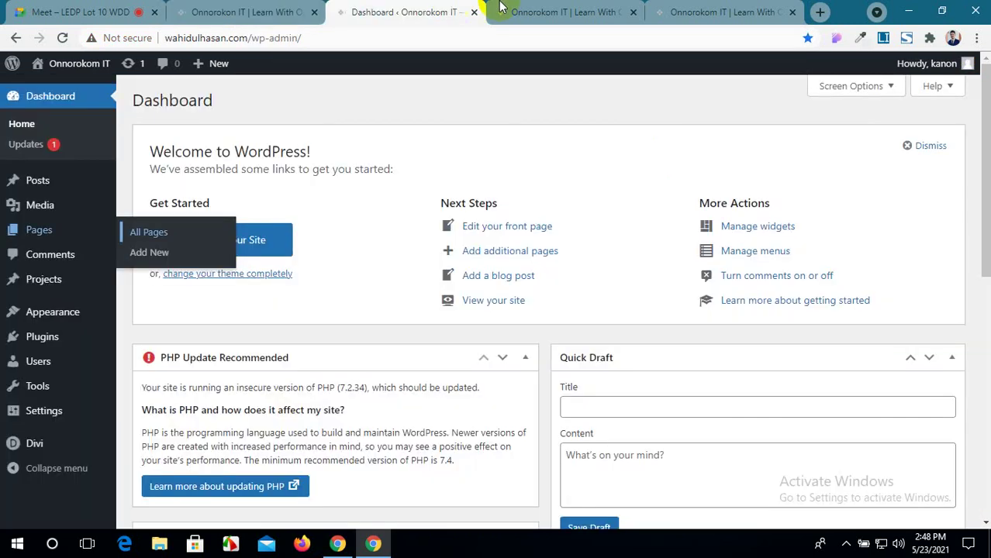
pyautogui.click(545, 9)
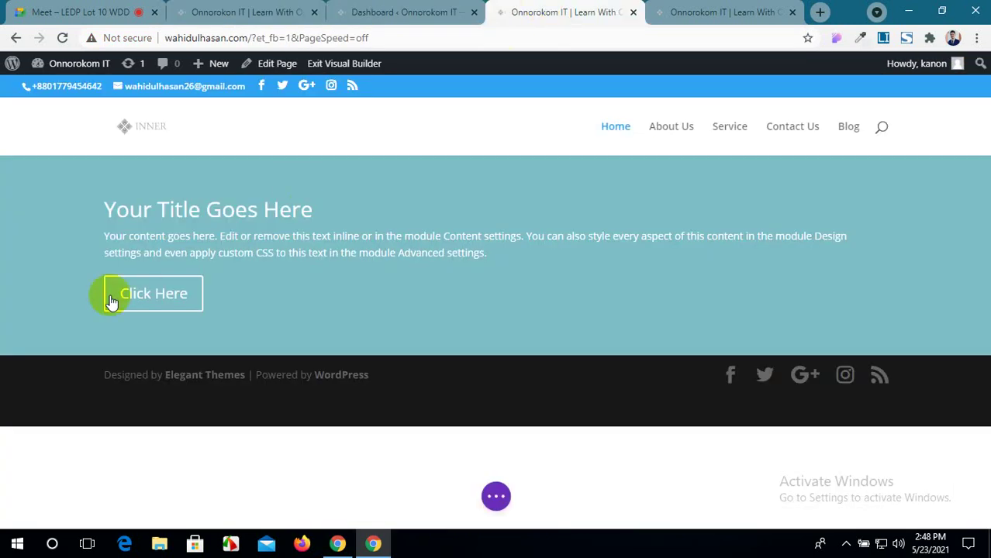
pyautogui.moveTo(259, 189)
pyautogui.click(469, 192)
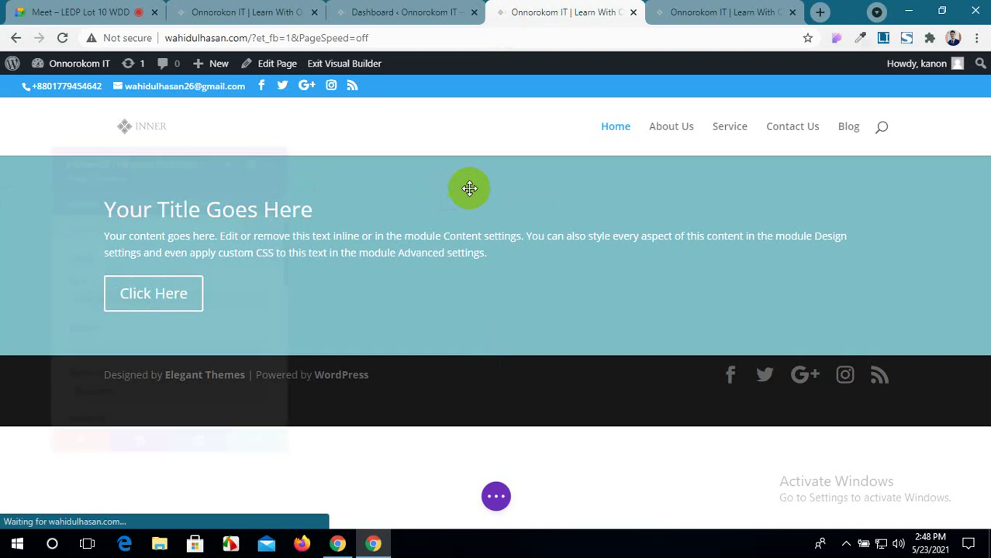
pyautogui.click(120, 298)
pyautogui.moveTo(120, 294); pyautogui.dragTo(31, 295)
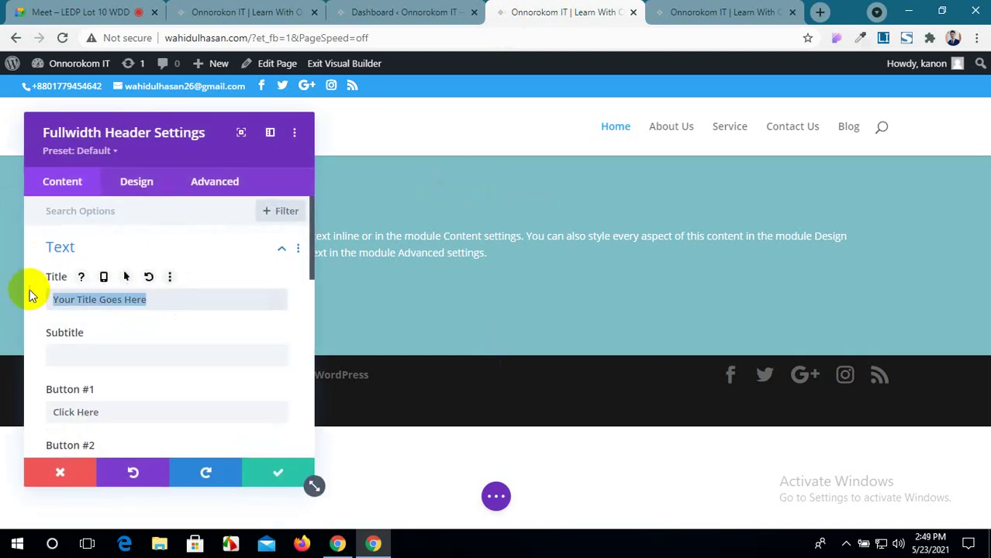
pyautogui.hotkey('ctrl', 'v')
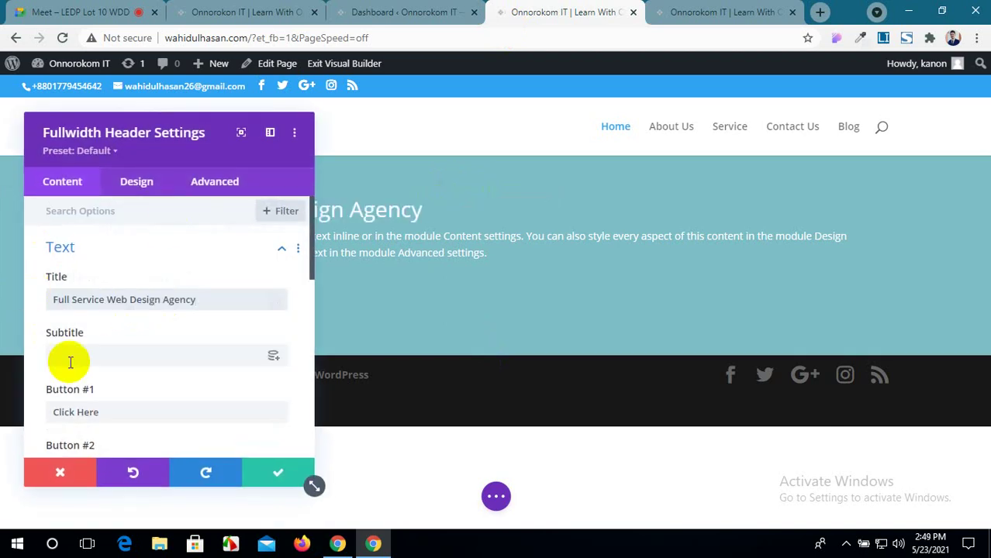
# Replace the Fullwidth Header's body text with the reference site's hero paragraph beginning "In hac habitasse platea dictumst".
pyautogui.scroll(-1, 75, 353)
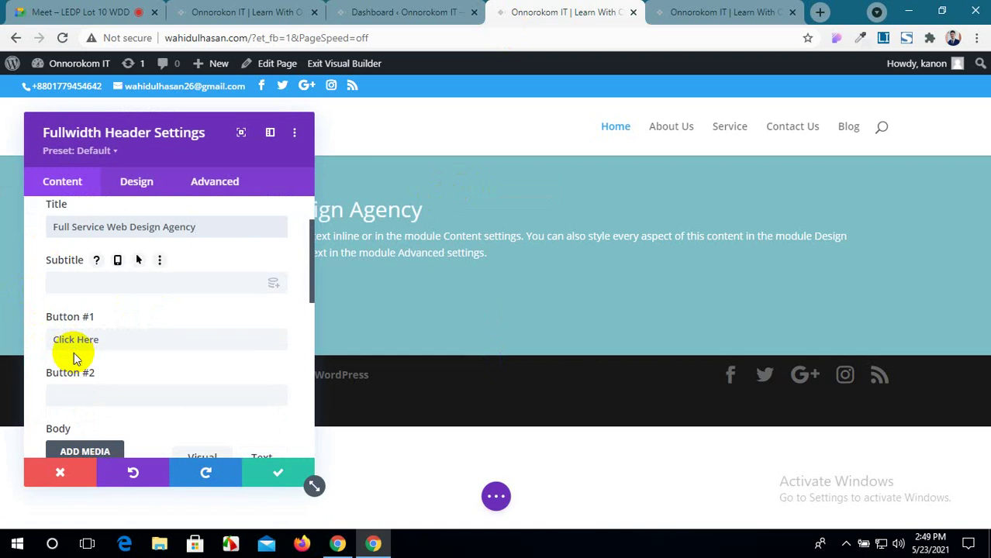
pyautogui.moveTo(169, 141); pyautogui.dragTo(591, 162)
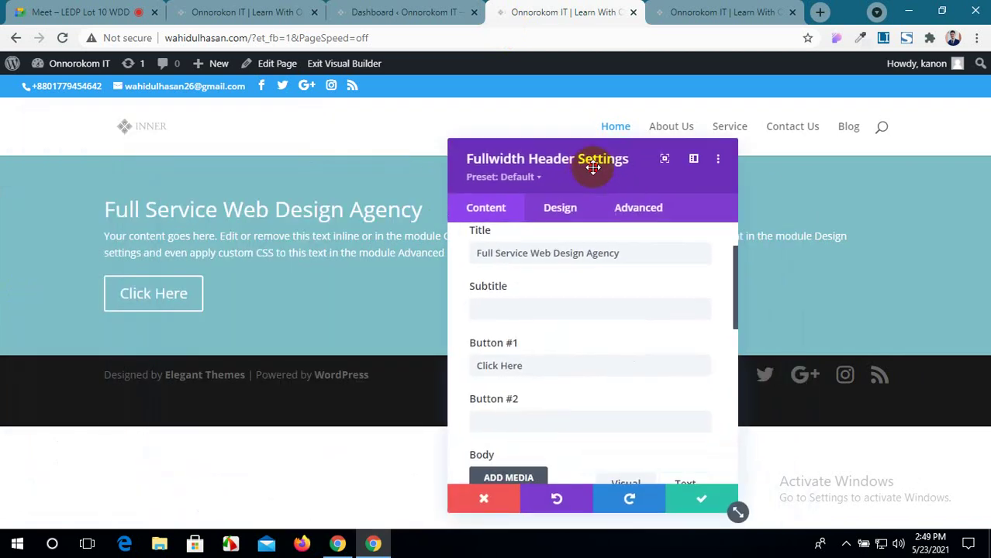
pyautogui.scroll(-3, 594, 338)
pyautogui.scroll(-2, 593, 338)
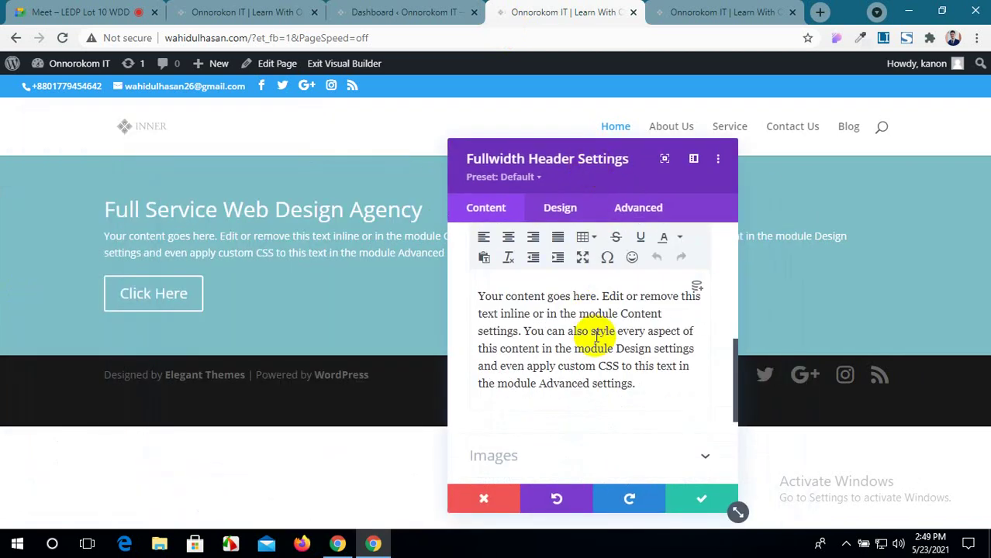
pyautogui.click(673, 11)
pyautogui.click(190, 8)
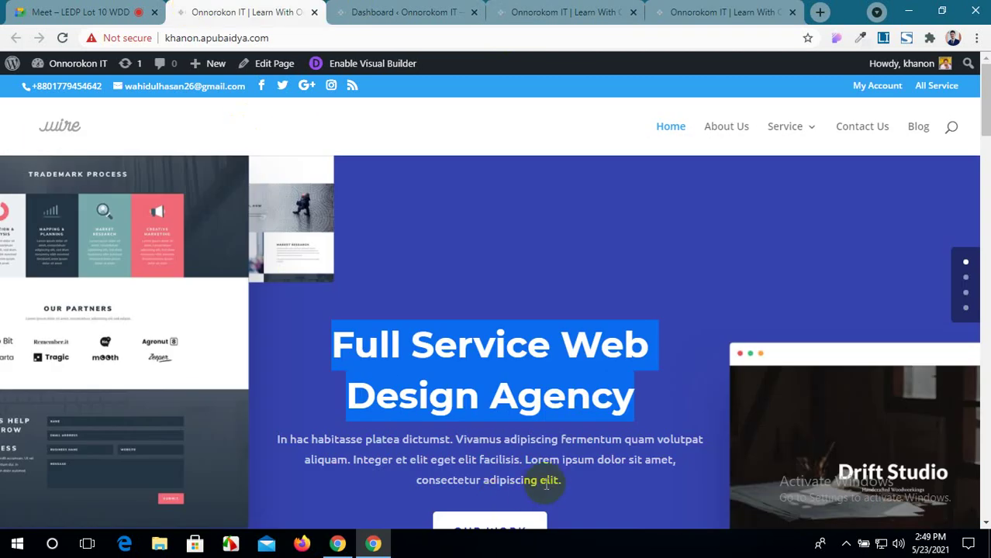
pyautogui.moveTo(565, 484); pyautogui.dragTo(286, 445)
pyautogui.hotkey('ctrl', 'c')
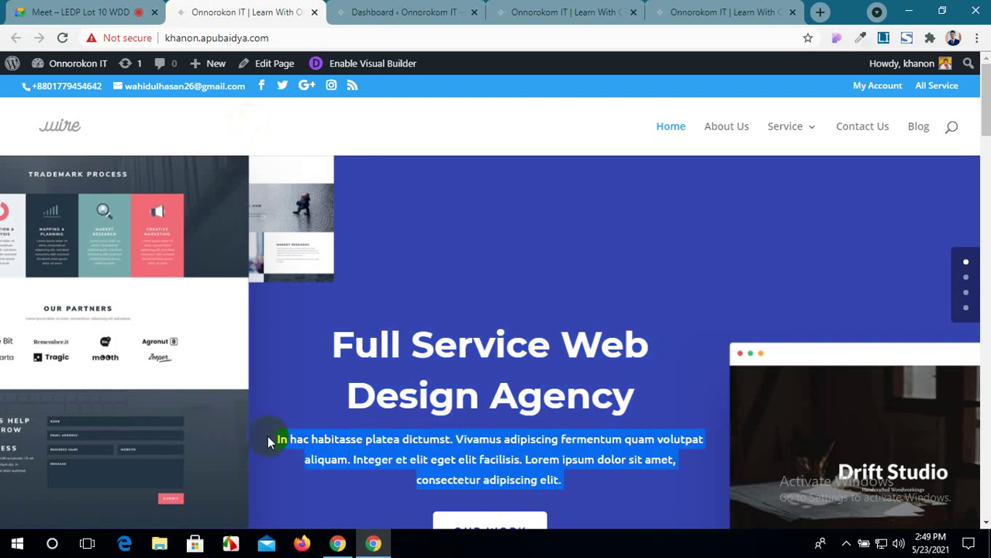
pyautogui.click(520, 11)
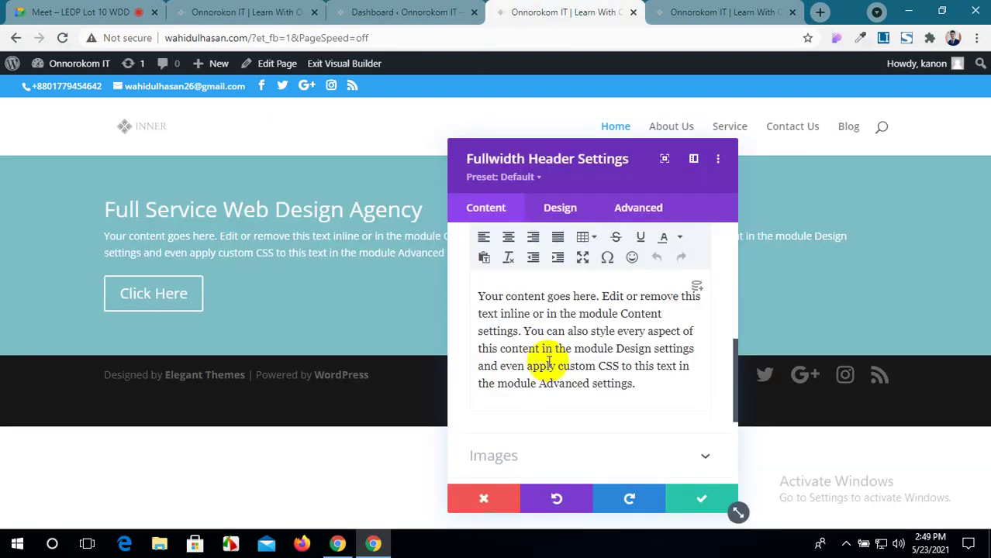
pyautogui.moveTo(636, 386); pyautogui.dragTo(416, 305)
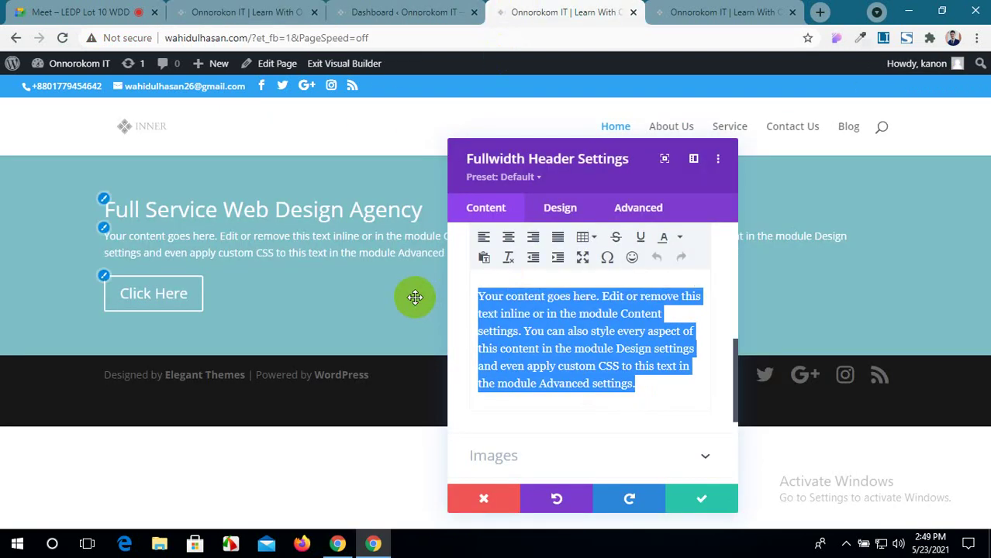
pyautogui.hotkey('ctrl', 'v')
# Set the Fullwidth Header's first button text to "Our Work" to match the reference site, and save the module.
pyautogui.click(286, 8)
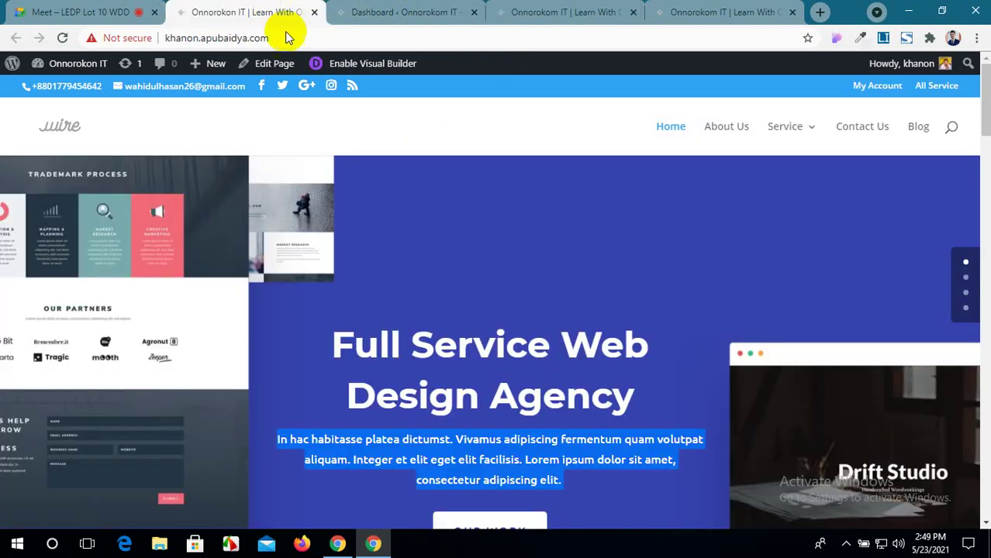
pyautogui.scroll(-2, 465, 394)
pyautogui.click(518, 6)
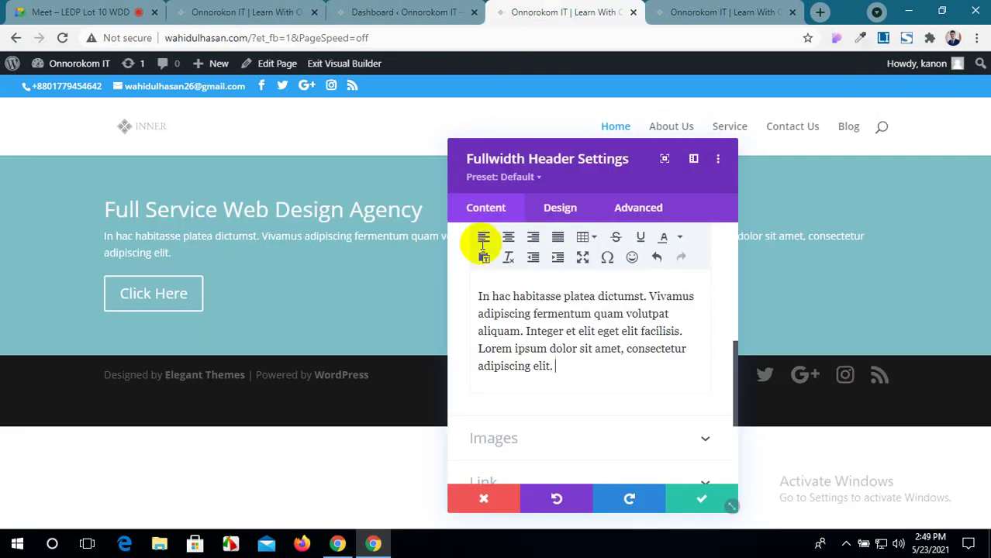
pyautogui.scroll(-1, 512, 399)
pyautogui.scroll(5, 516, 396)
pyautogui.scroll(-1, 518, 394)
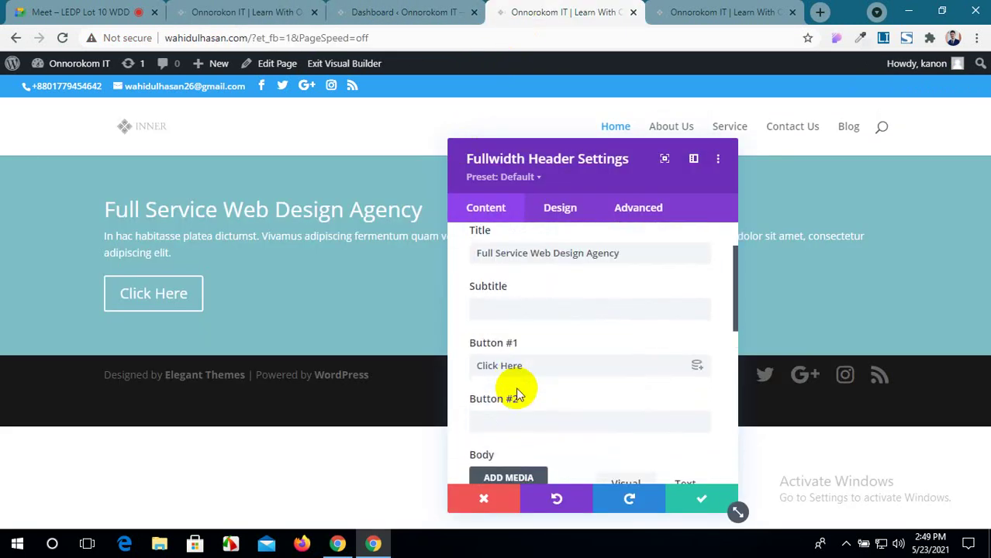
pyautogui.moveTo(534, 366); pyautogui.dragTo(408, 375)
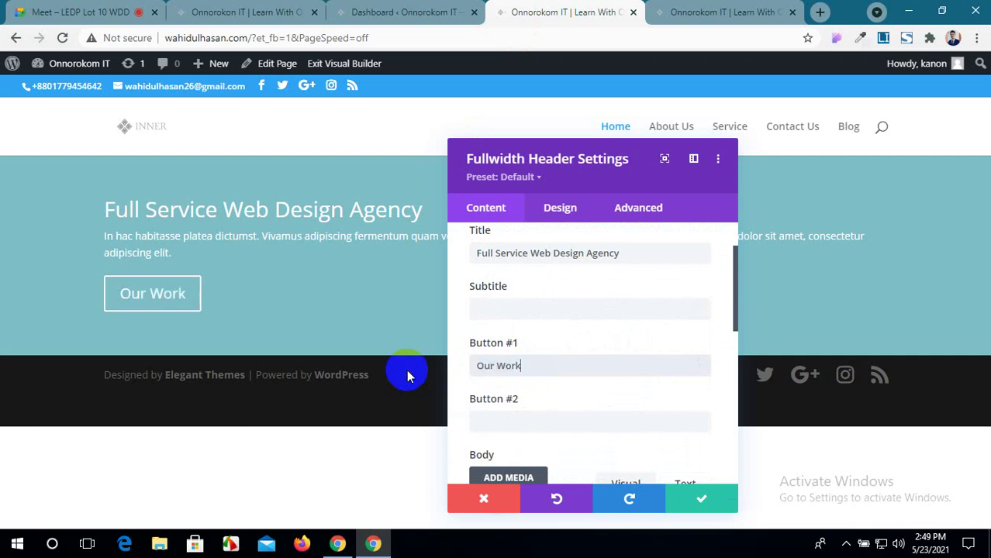
pyautogui.click(700, 500)
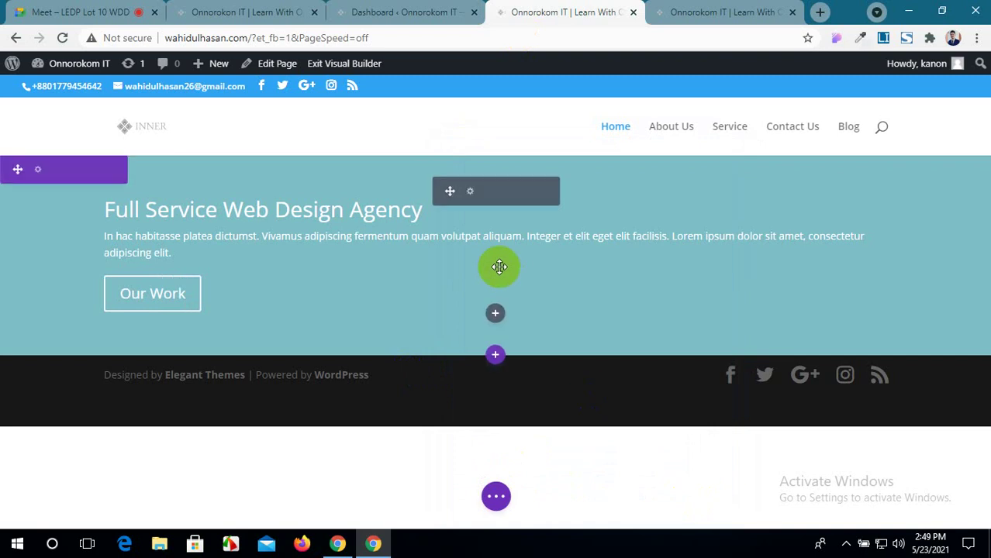
# Open the fullwidth section's background settings, and switch to the reference site's home page.
pyautogui.click(37, 171)
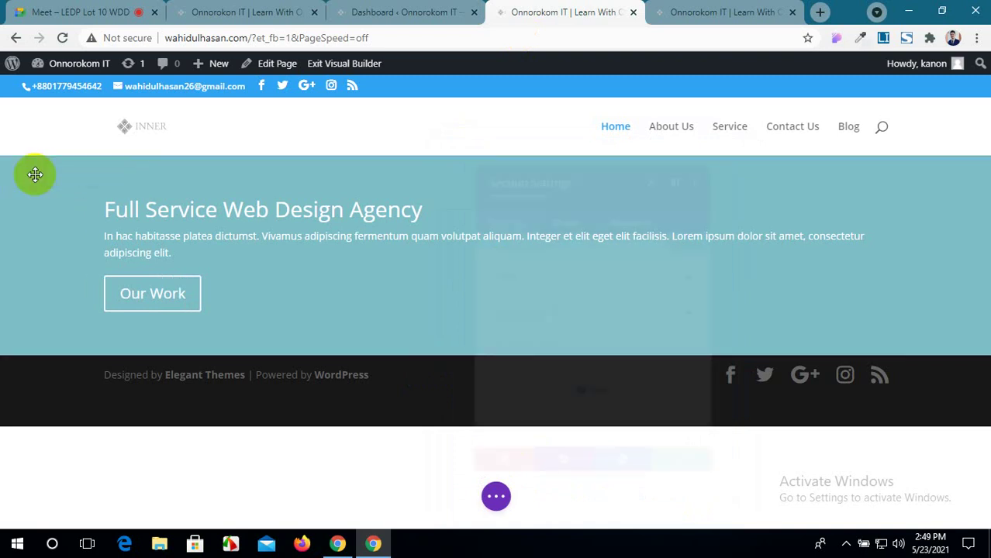
pyautogui.click(687, 310)
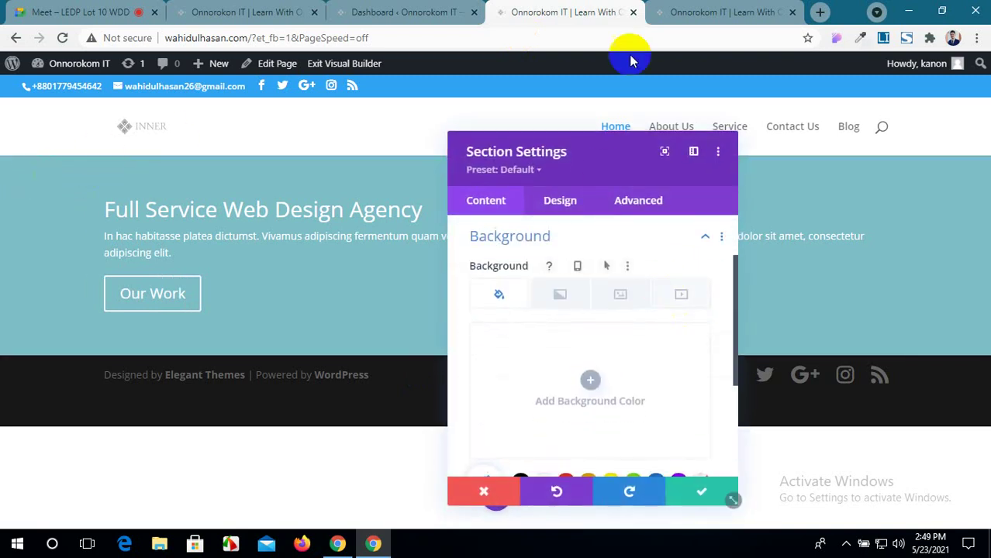
pyautogui.click(721, 12)
pyautogui.click(225, 12)
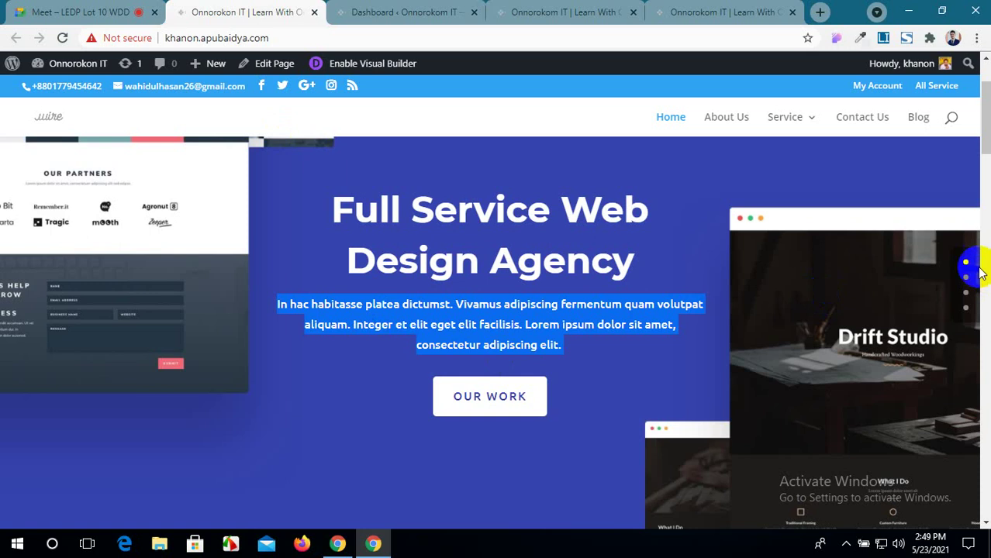
# List the reference page's image assets with the style inspector extension and look through them for the hero background.
pyautogui.click(853, 316)
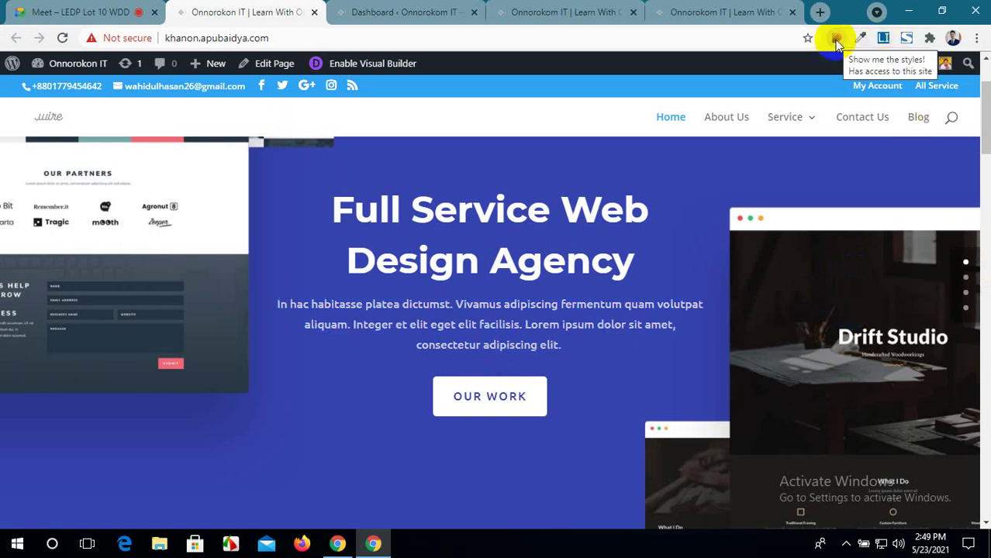
pyautogui.scroll(-3, 758, 338)
pyautogui.scroll(4, 760, 334)
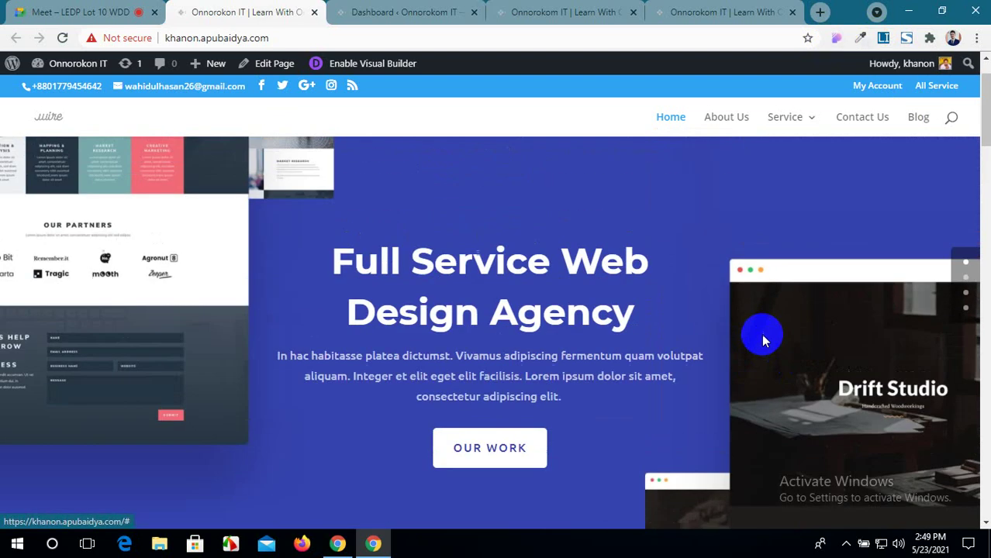
pyautogui.click(838, 40)
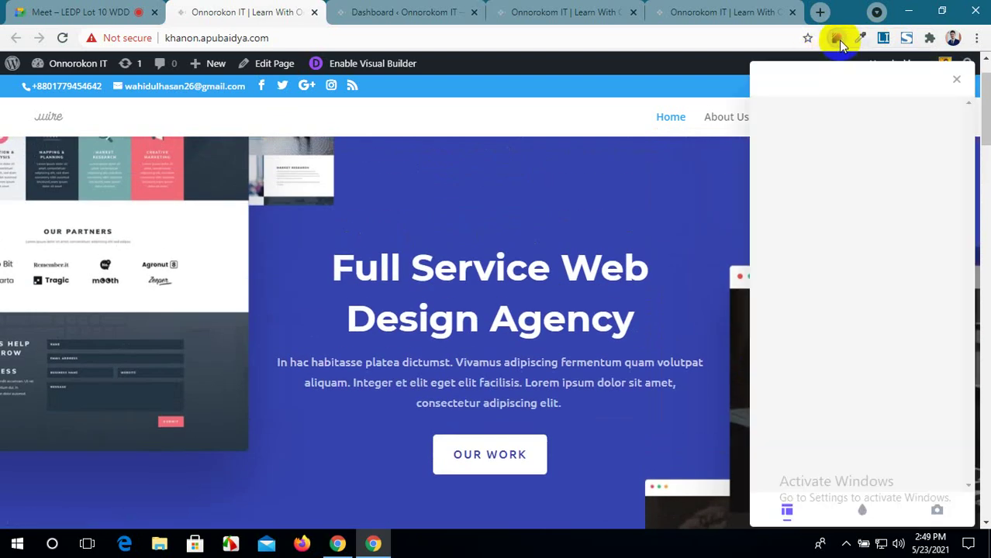
pyautogui.click(937, 515)
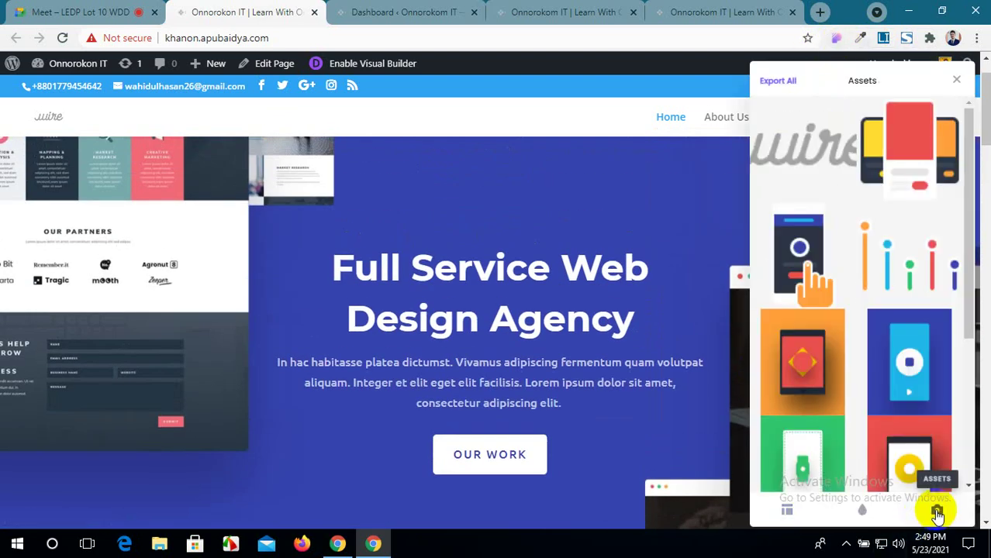
pyautogui.scroll(-5, 872, 388)
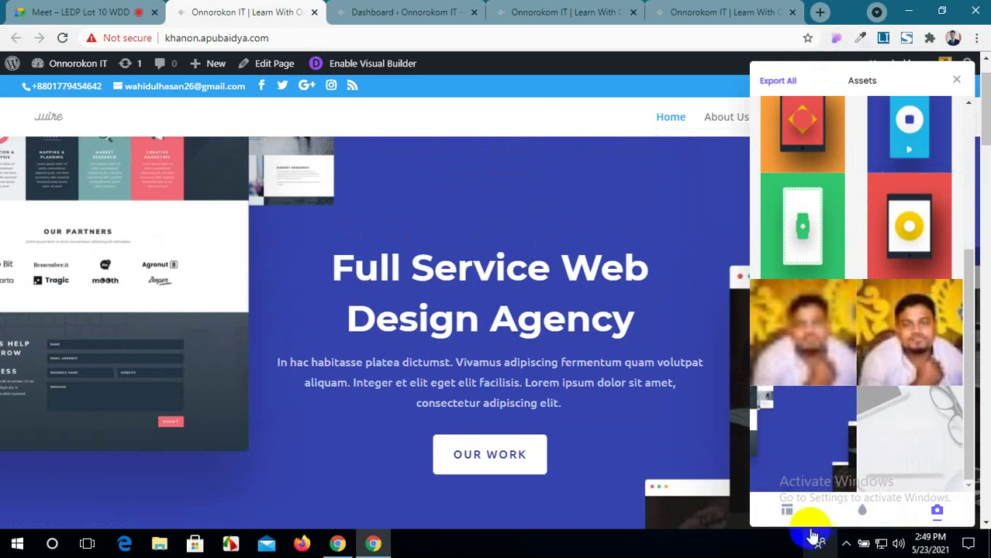
pyautogui.scroll(6, 824, 130)
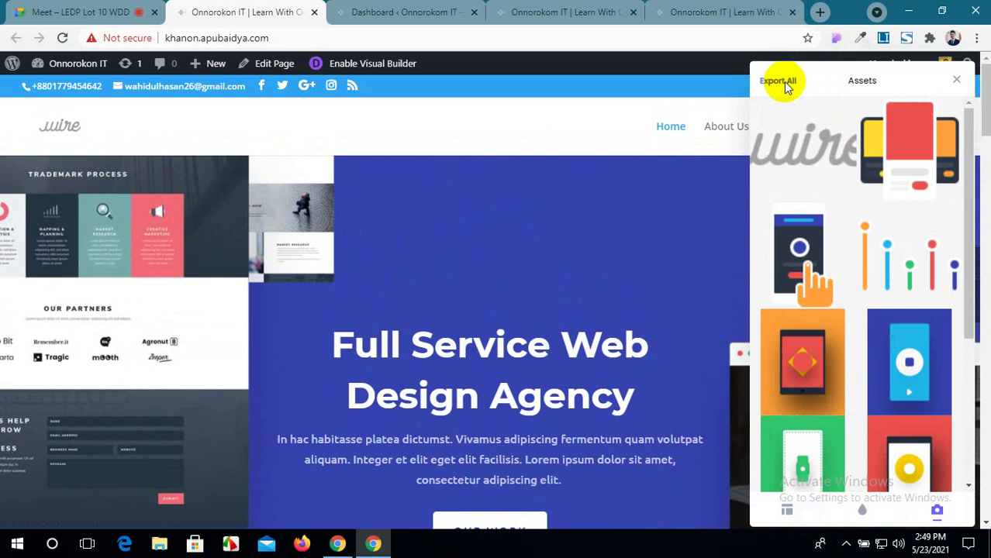
# Export all of the reference page's assets to the Desktop as a ZIP archive named assets.
pyautogui.click(785, 87)
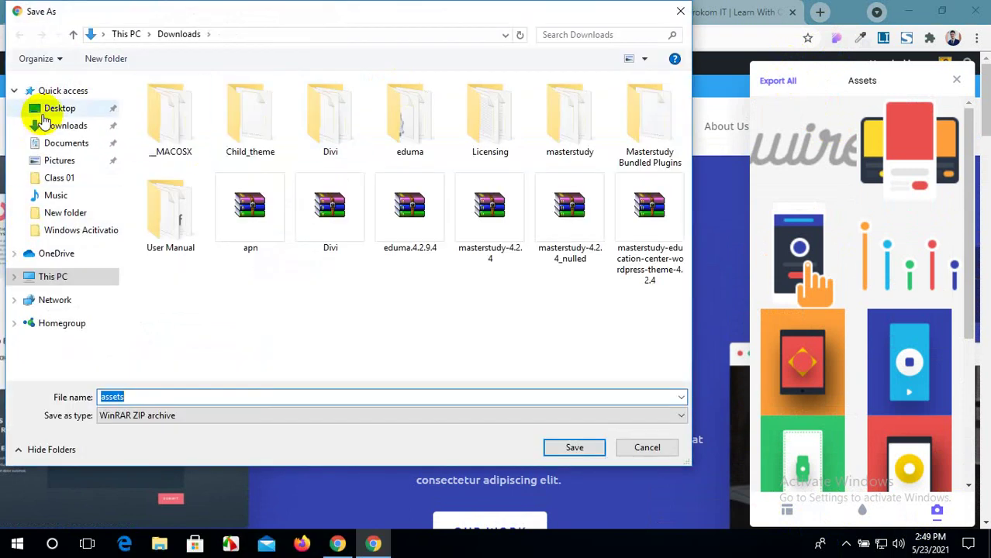
pyautogui.click(51, 116)
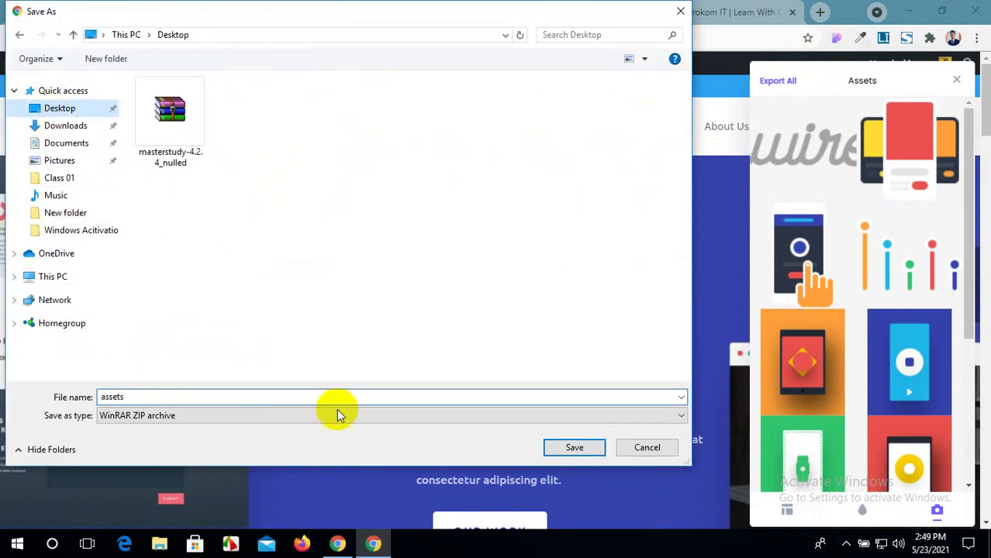
pyautogui.click(574, 448)
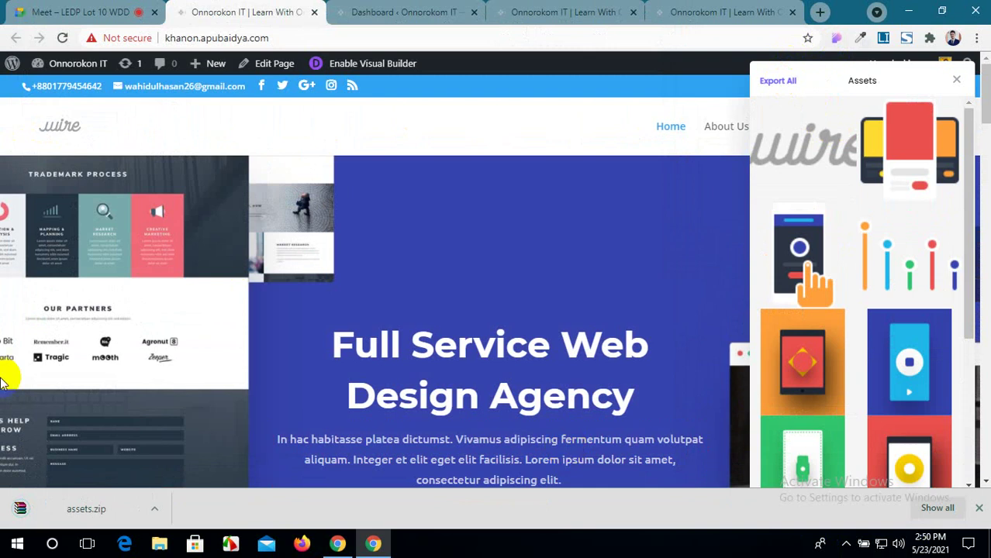
# Move the assets archive from the Desktop into the Pictures folder.
pyautogui.click(909, 9)
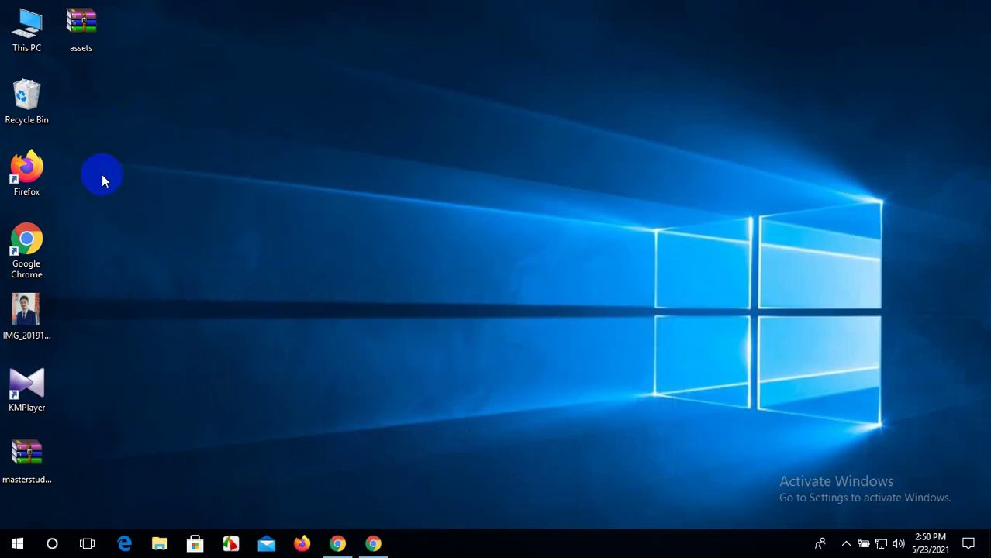
pyautogui.rightClick(87, 29)
pyautogui.click(151, 242)
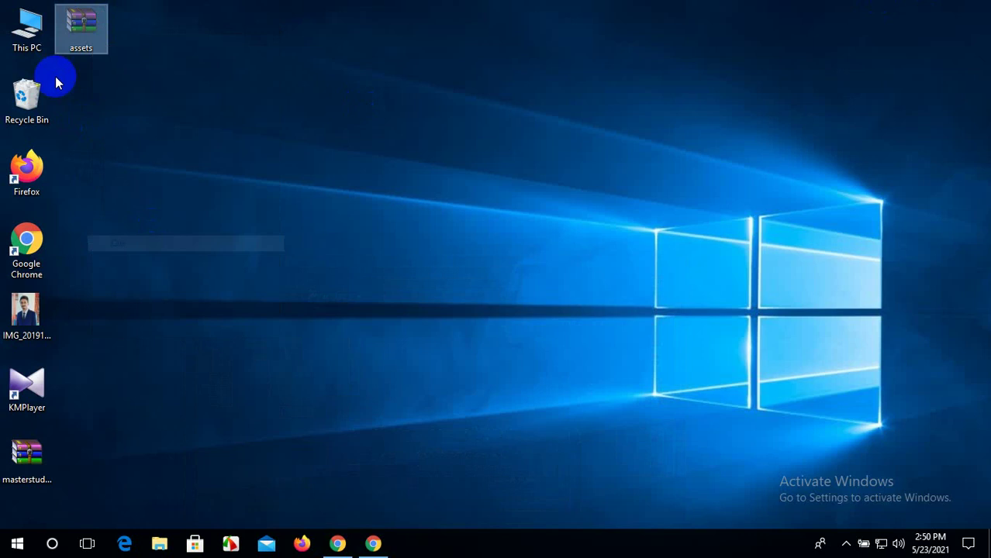
pyautogui.click(32, 25)
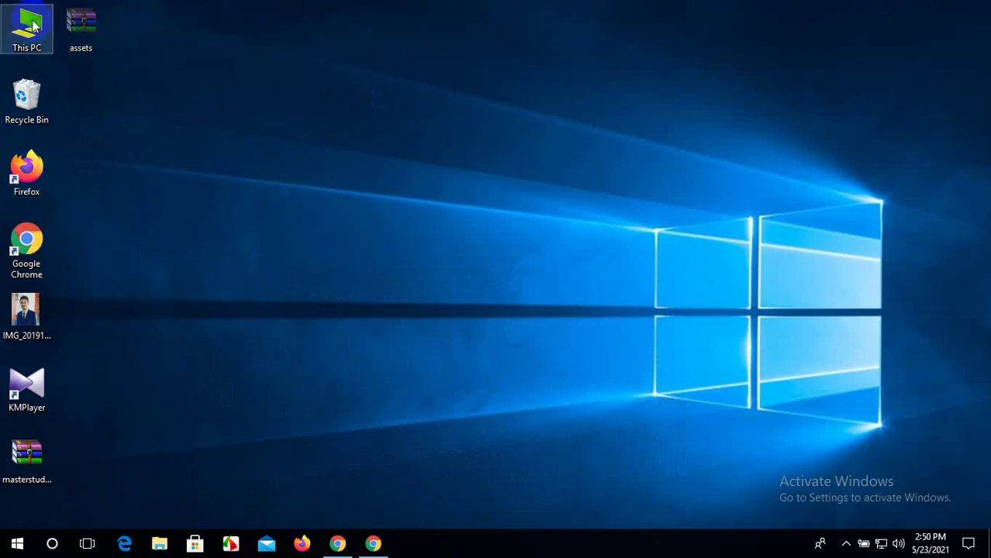
pyautogui.doubleClick(33, 26)
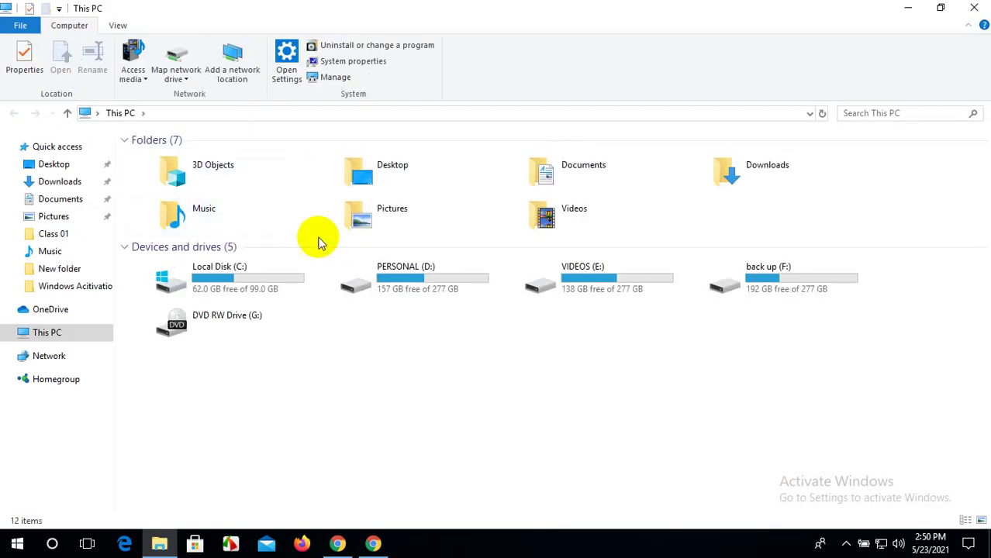
pyautogui.doubleClick(436, 218)
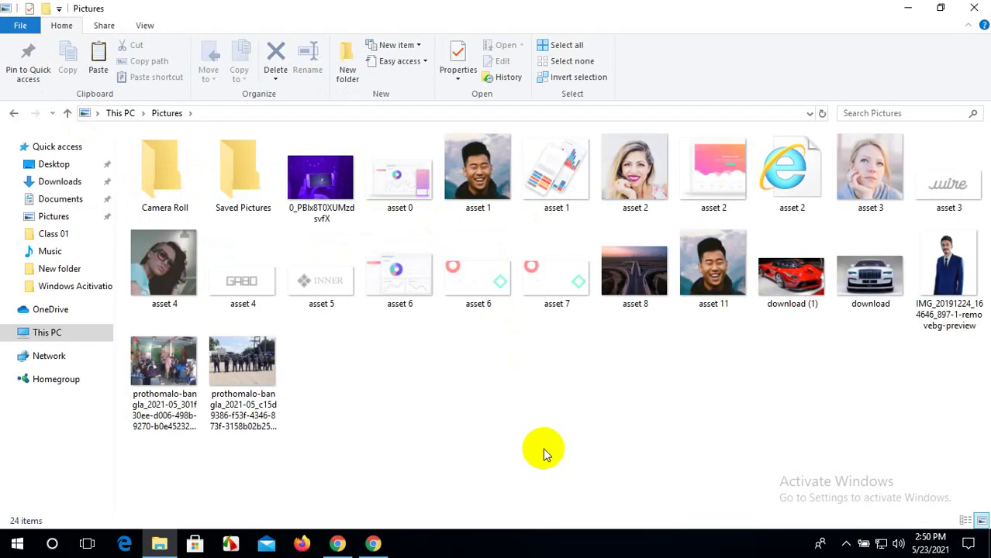
pyautogui.hotkey('ctrl', 'v')
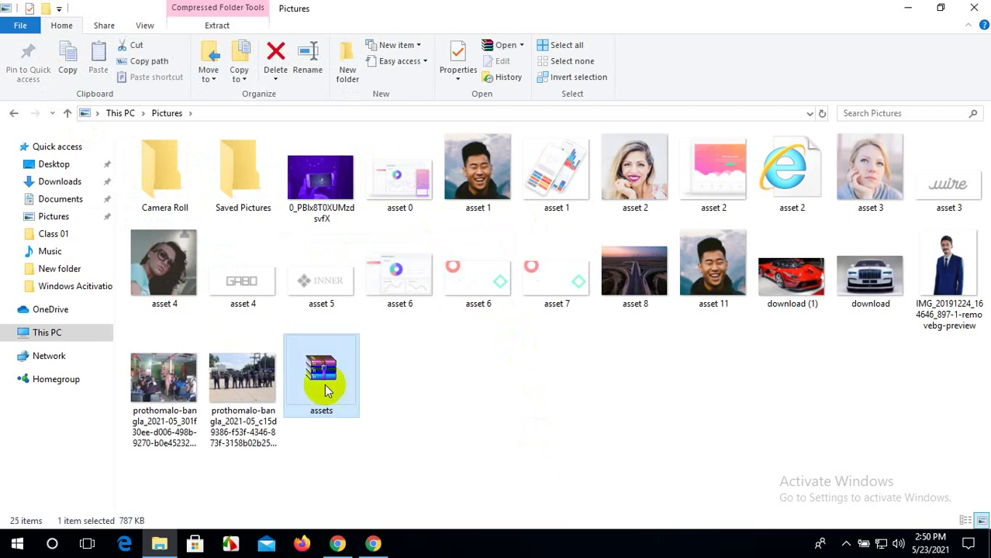
# Extract the assets archive directly into the Pictures folder, replacing all existing files with the same names, and close the folder.
pyautogui.rightClick(314, 378)
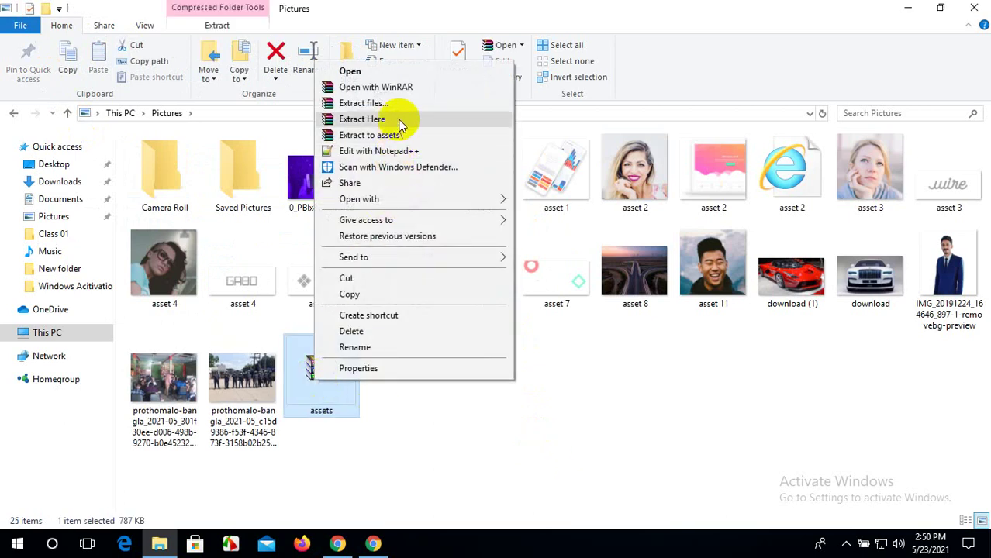
pyautogui.click(399, 124)
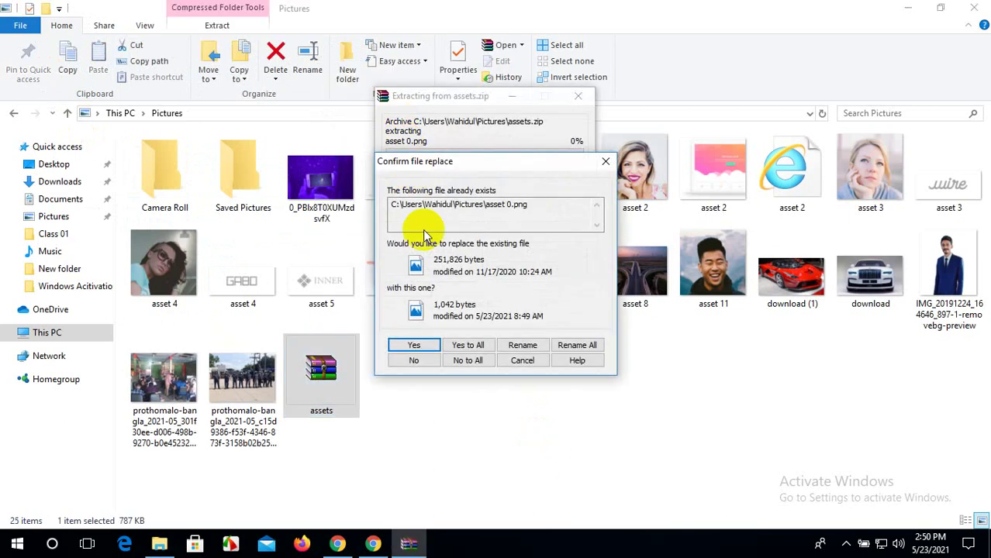
pyautogui.click(436, 350)
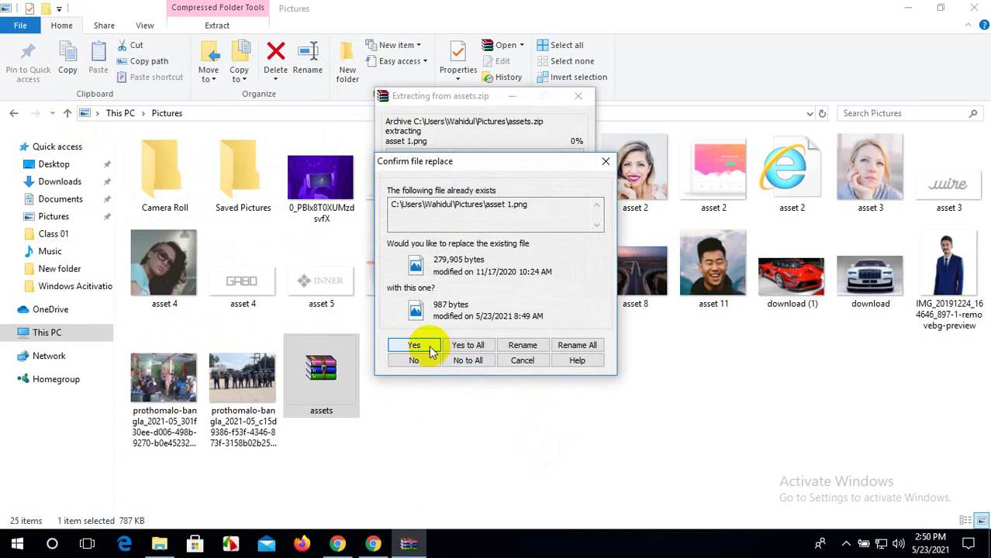
pyautogui.click(470, 349)
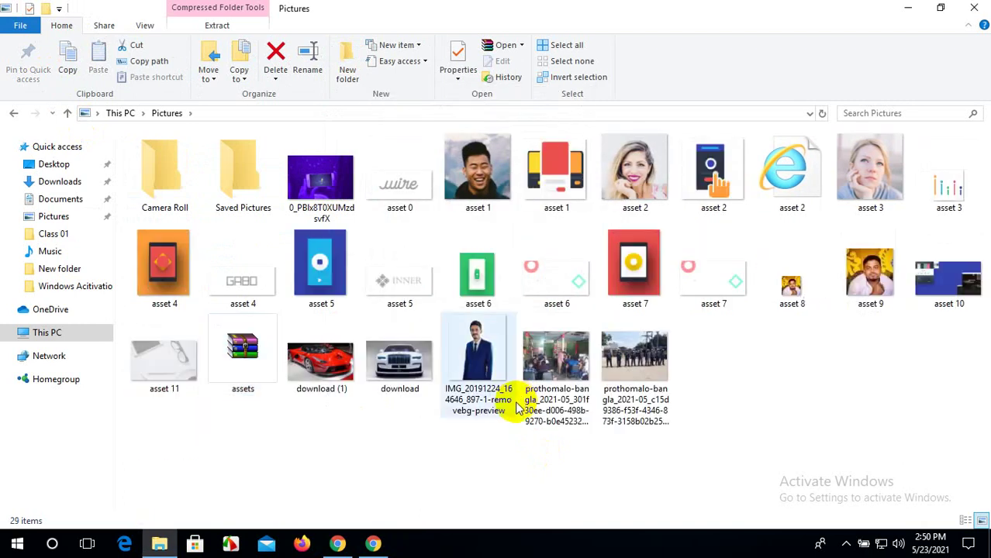
pyautogui.click(935, 283)
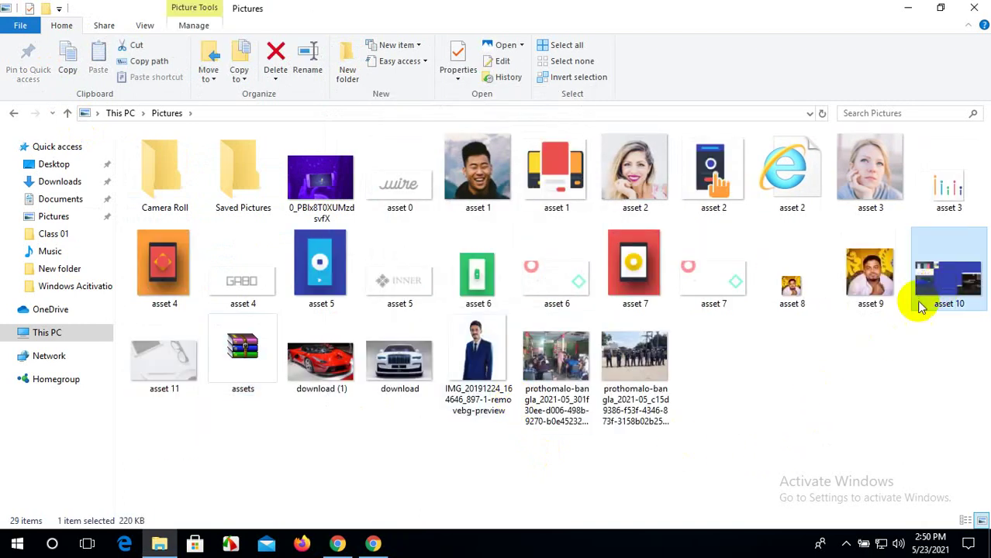
pyautogui.click(975, 7)
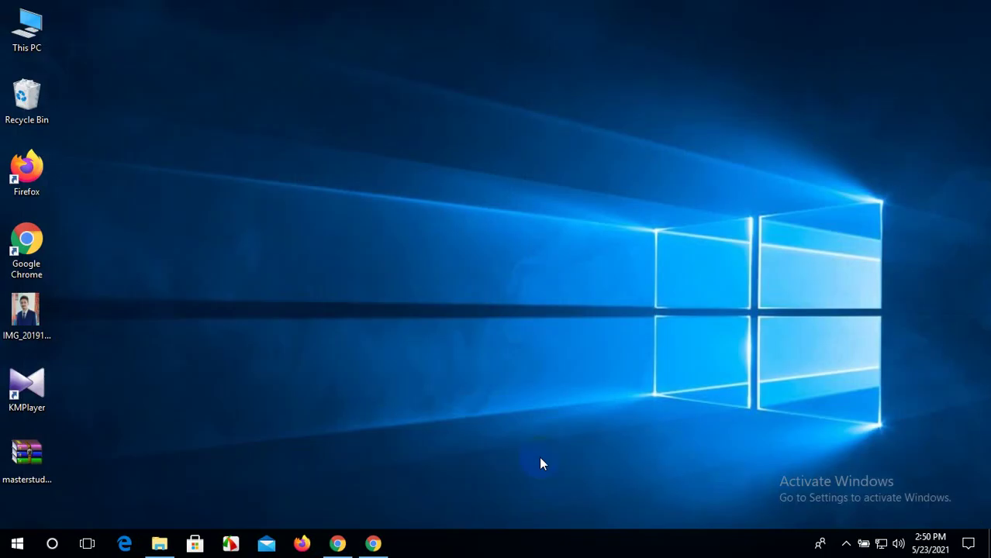
# Back in the Divi page, upload asset 10 from the Pictures folder as the fullwidth section's background image.
pyautogui.click(390, 542)
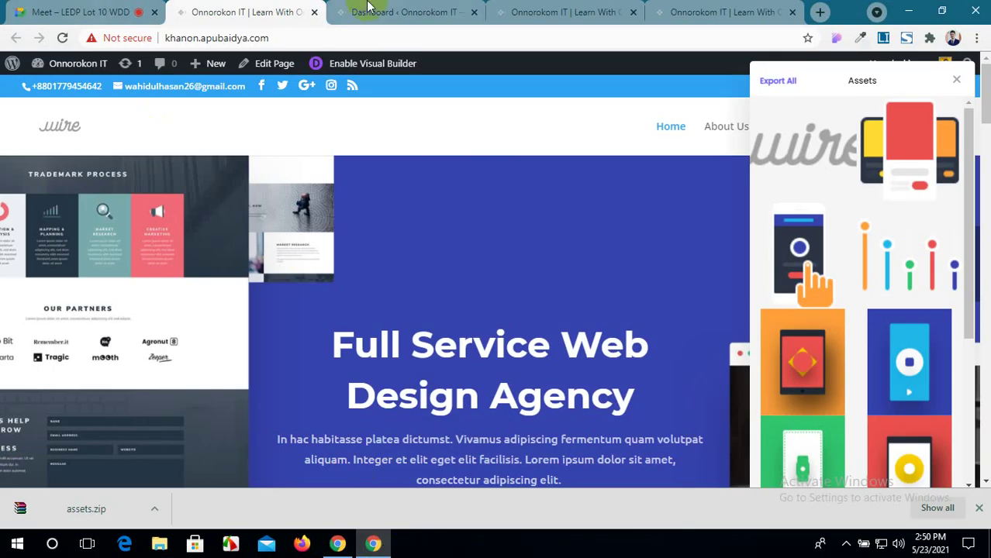
pyautogui.click(583, 7)
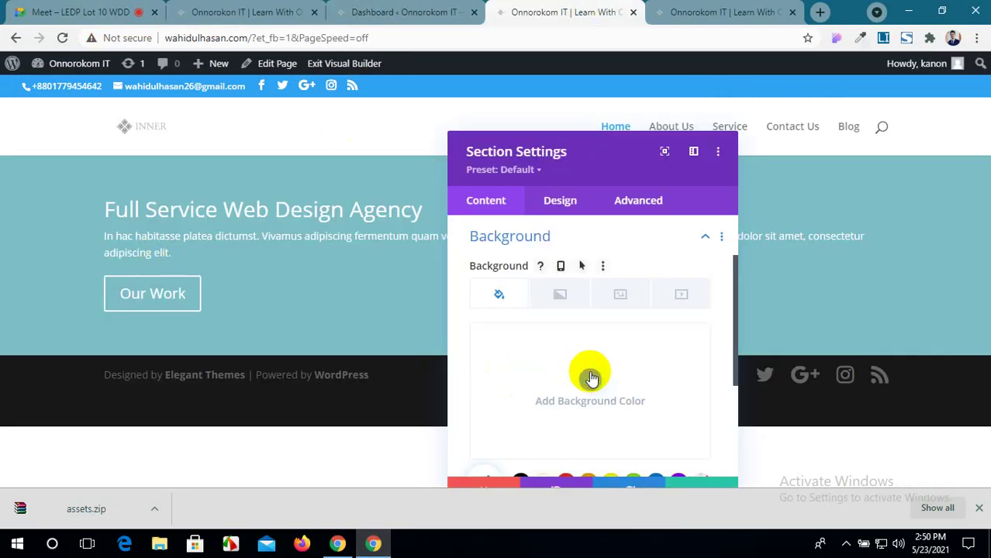
pyautogui.click(620, 294)
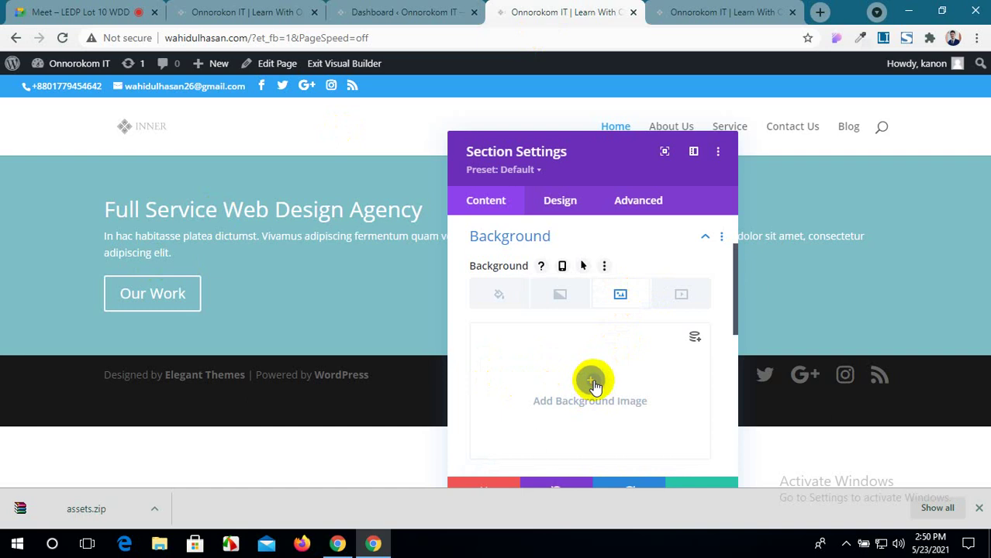
pyautogui.click(592, 381)
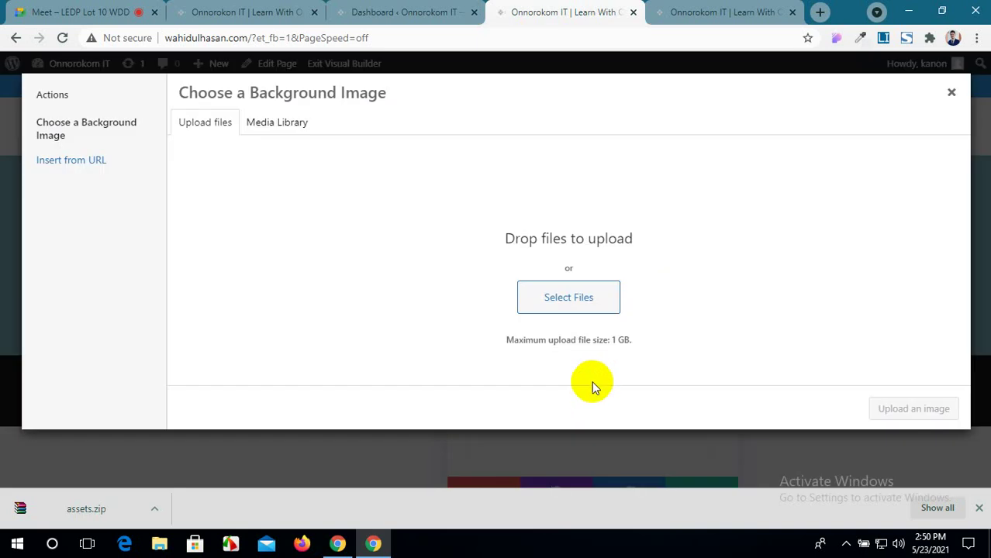
pyautogui.click(545, 307)
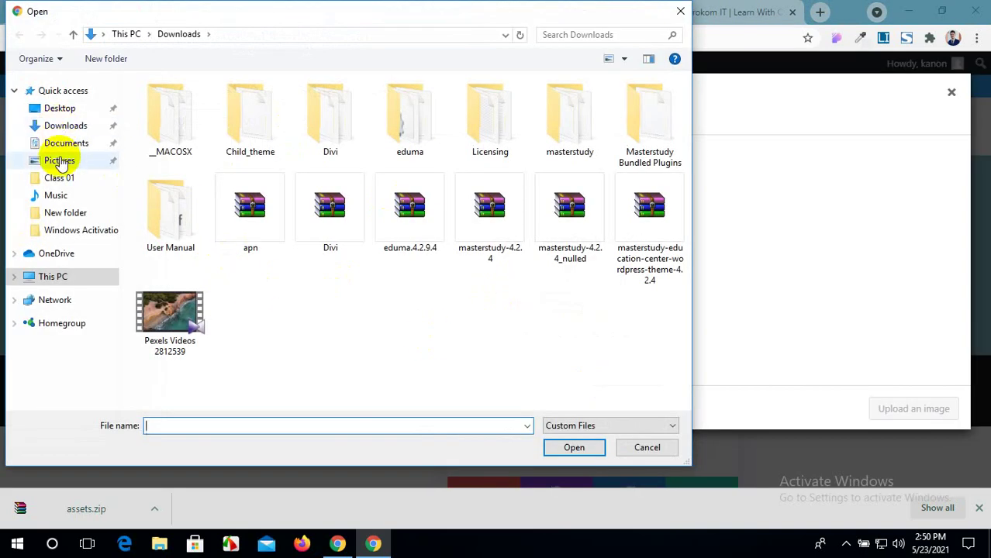
pyautogui.click(62, 163)
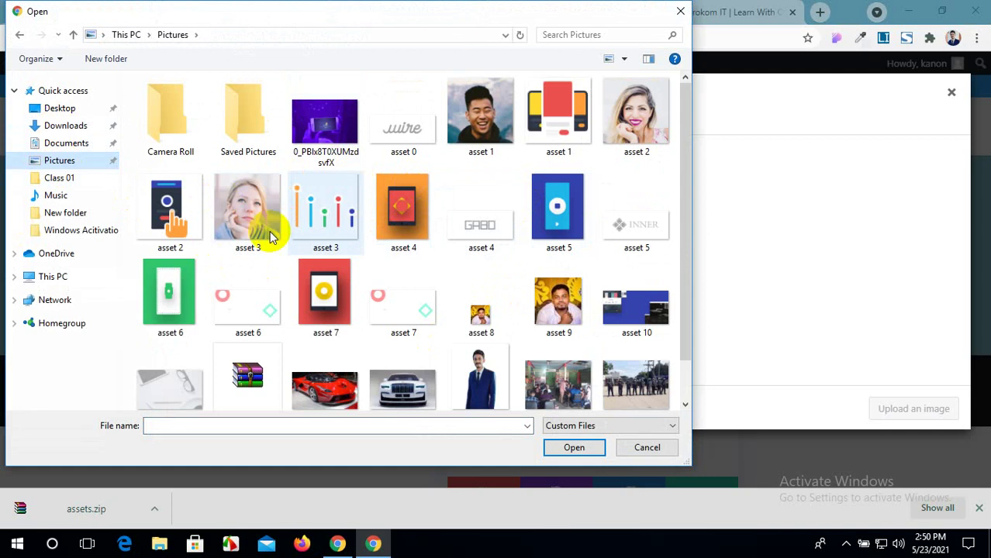
pyautogui.click(640, 300)
pyautogui.click(573, 447)
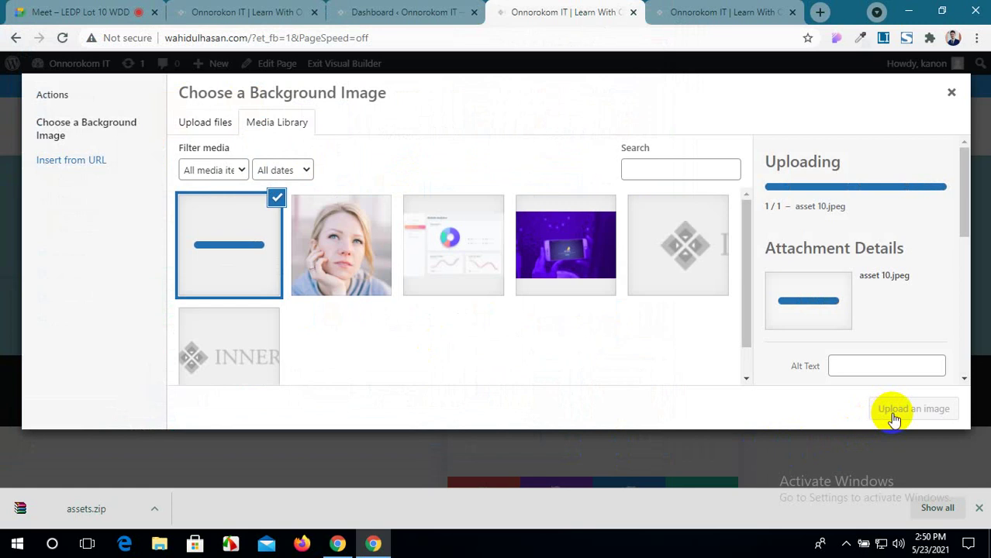
pyautogui.click(892, 412)
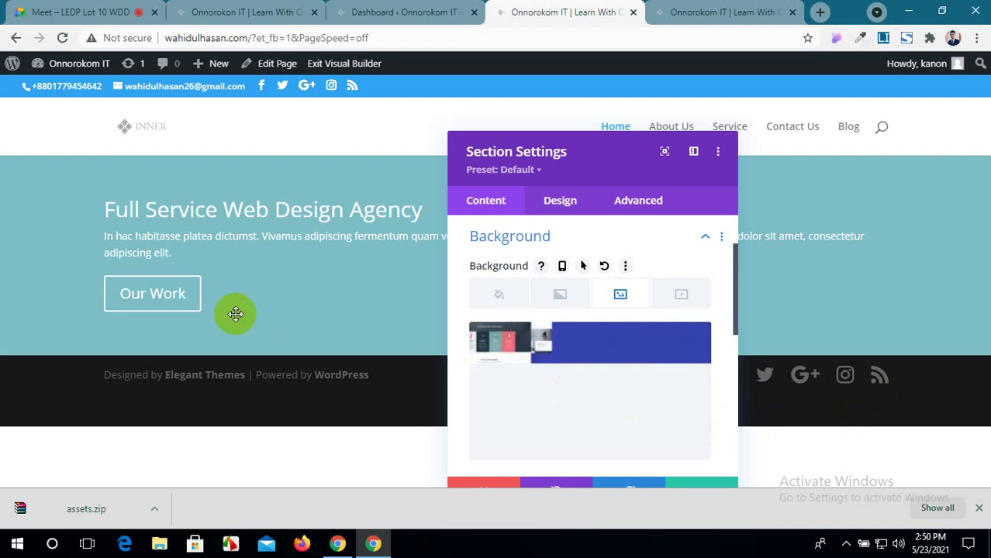
pyautogui.scroll(-4, 549, 283)
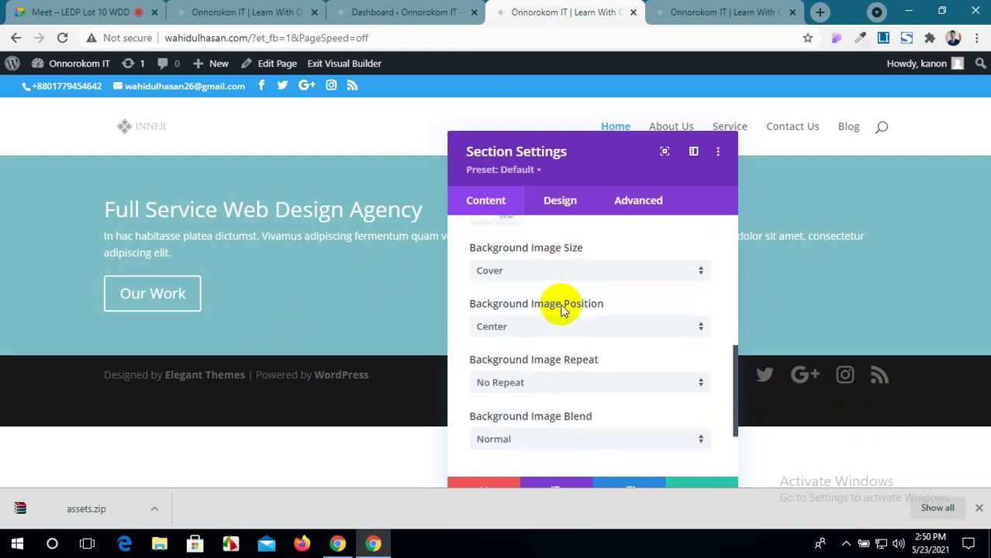
pyautogui.scroll(4, 566, 311)
pyautogui.scroll(2, 563, 315)
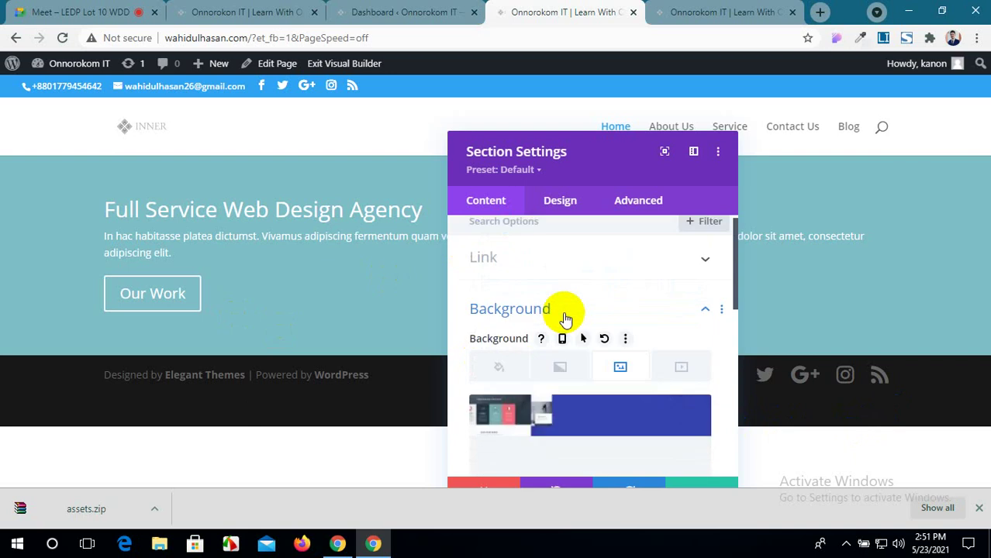
pyautogui.scroll(-1, 590, 372)
pyautogui.scroll(-1, 607, 438)
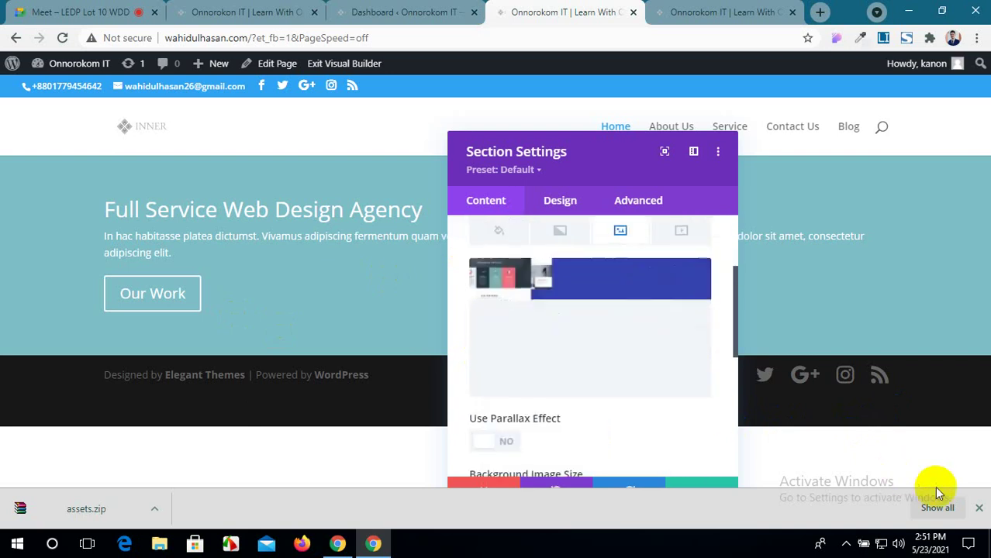
# Remove the fullwidth section's background image and set the blue website-mockup image from the Media Library as its background instead.
pyautogui.click(978, 508)
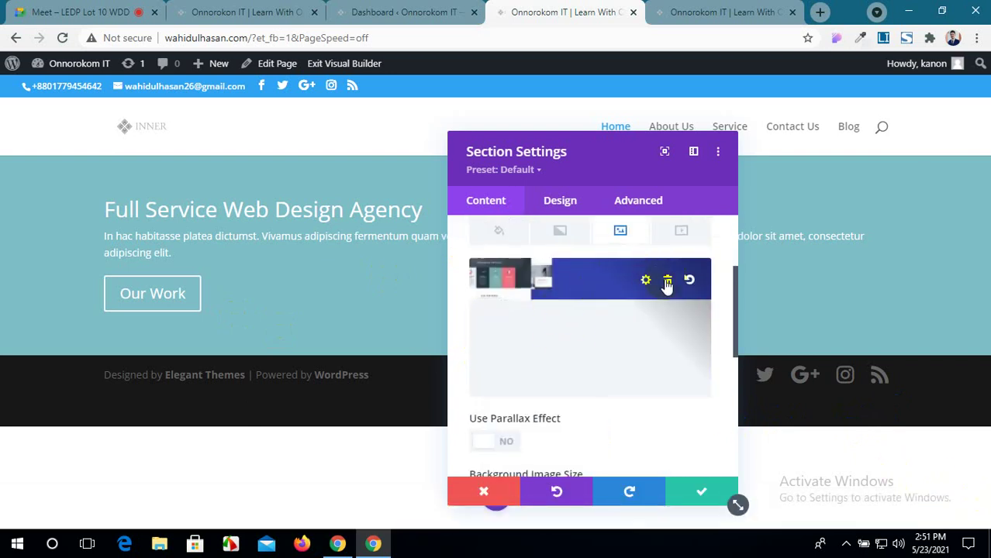
pyautogui.click(668, 282)
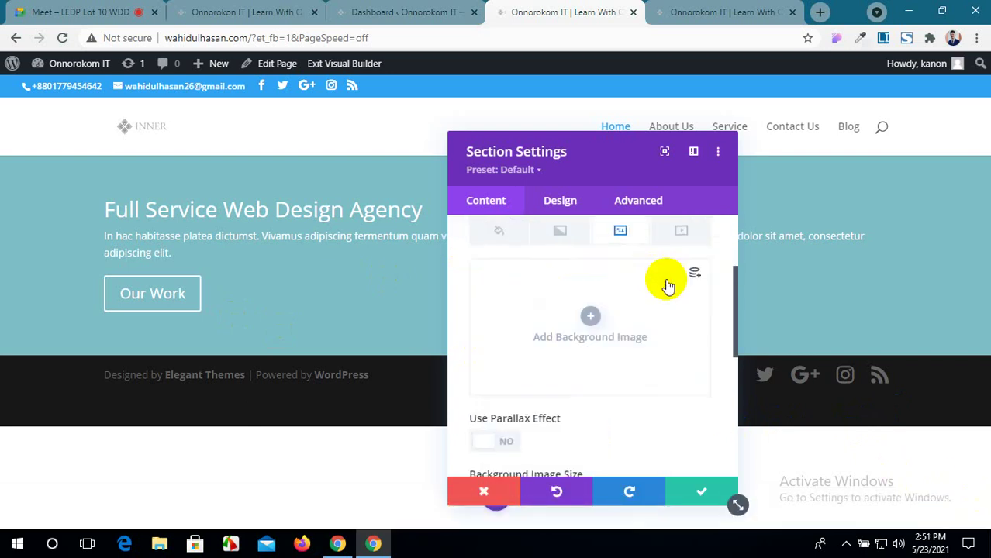
pyautogui.click(587, 319)
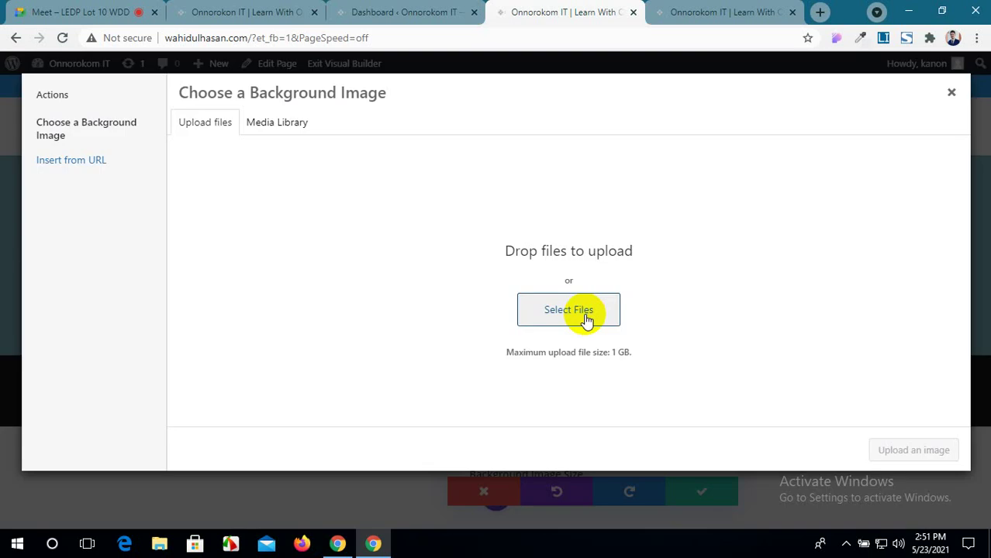
pyautogui.click(256, 122)
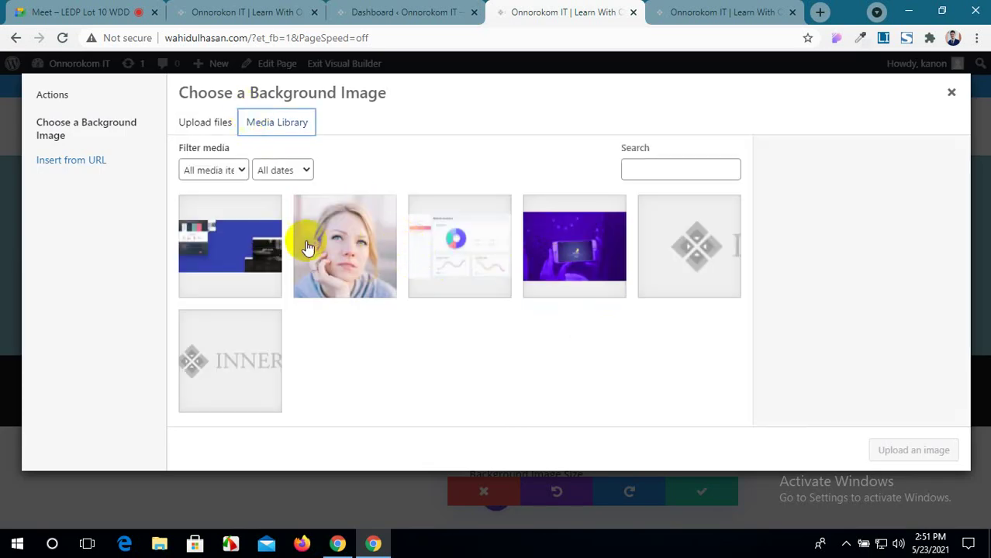
pyautogui.click(265, 248)
pyautogui.click(912, 451)
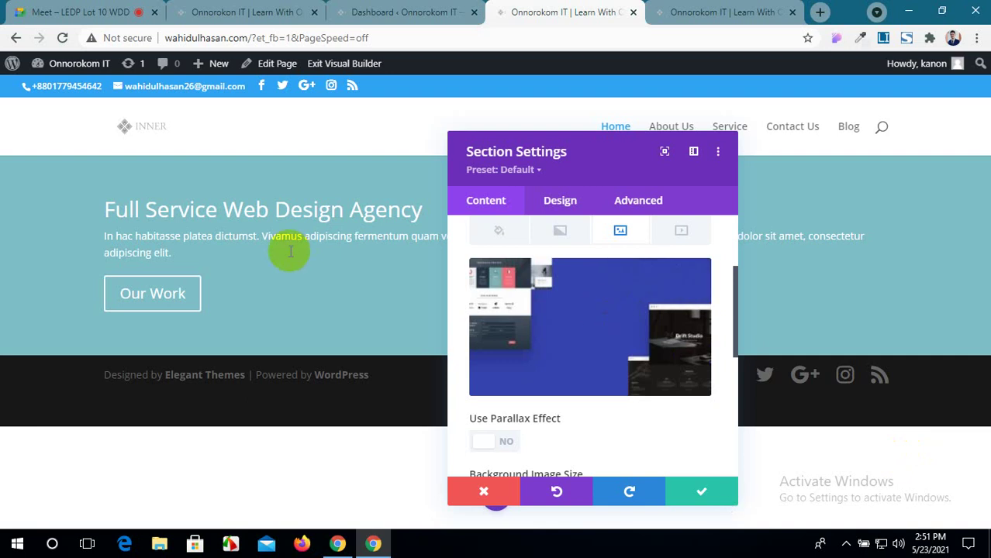
# Check the section's background gradient and colour options, and save the section settings with the background image.
pyautogui.click(557, 230)
pyautogui.click(499, 230)
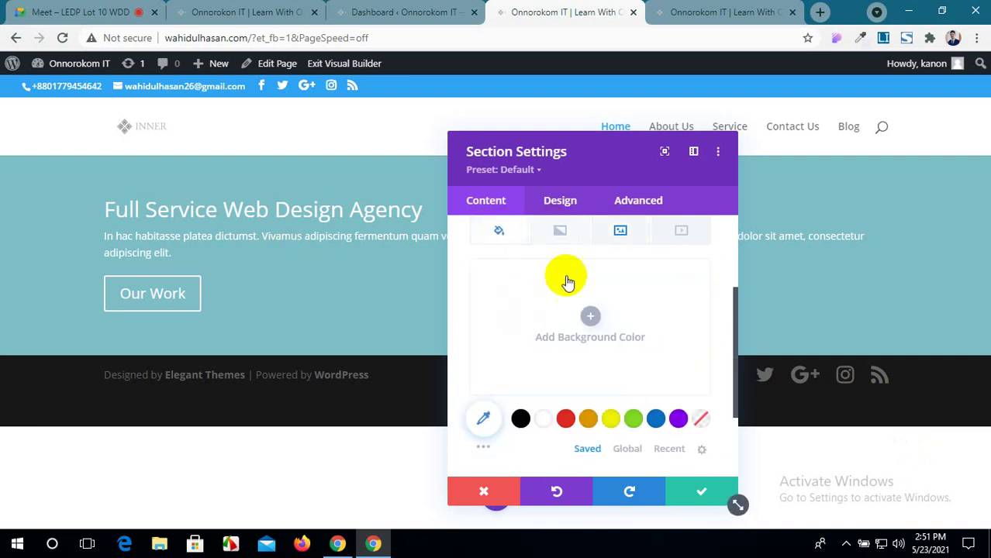
pyautogui.scroll(-1, 515, 428)
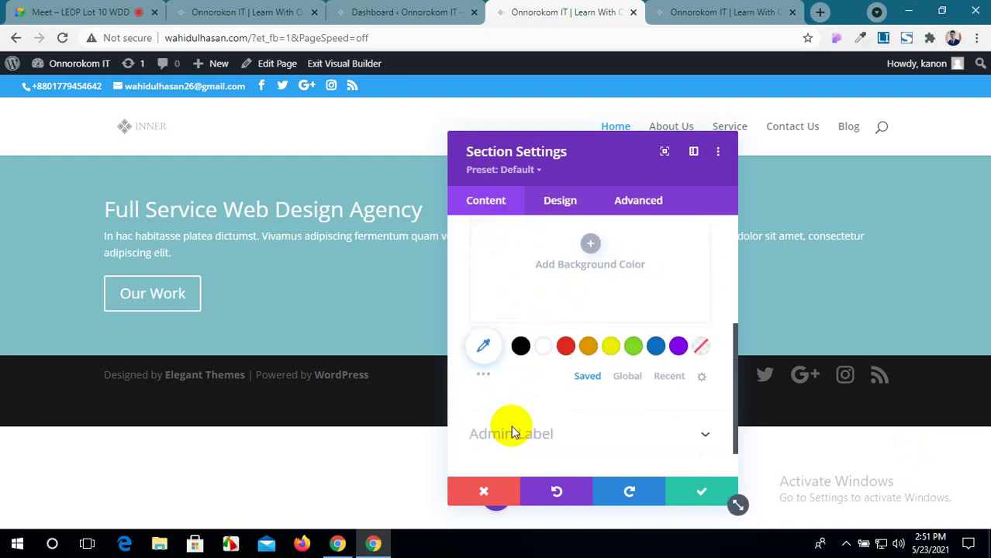
pyautogui.click(483, 346)
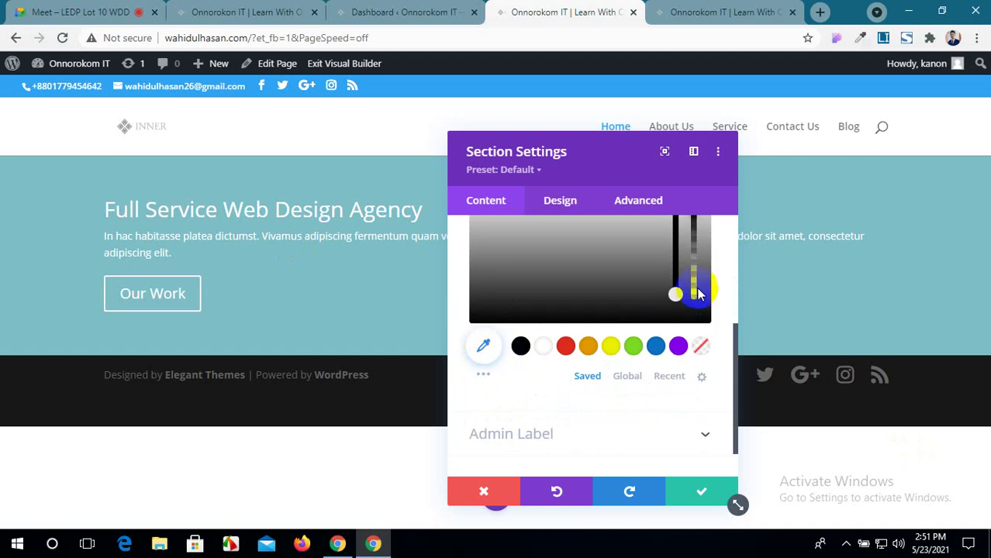
pyautogui.scroll(2, 694, 291)
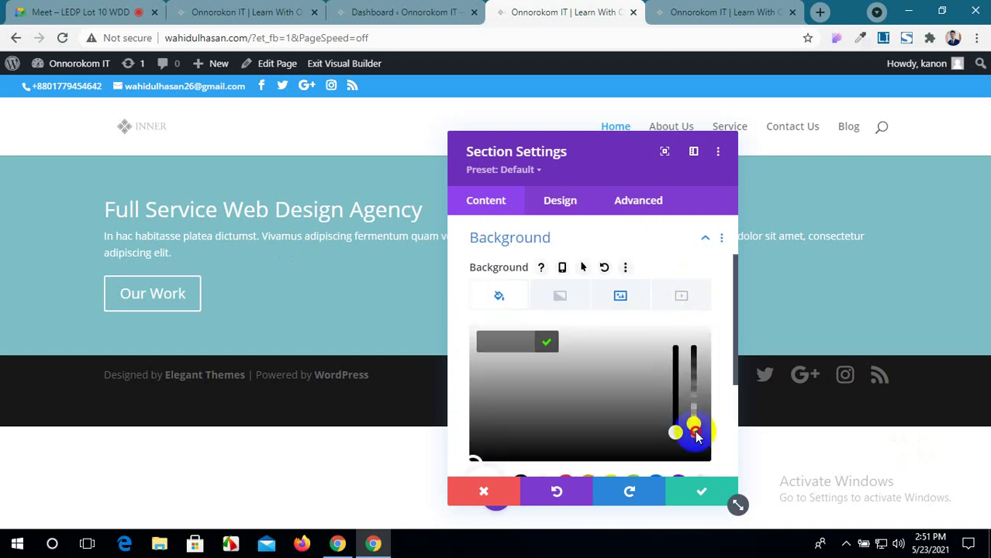
pyautogui.scroll(2, 598, 354)
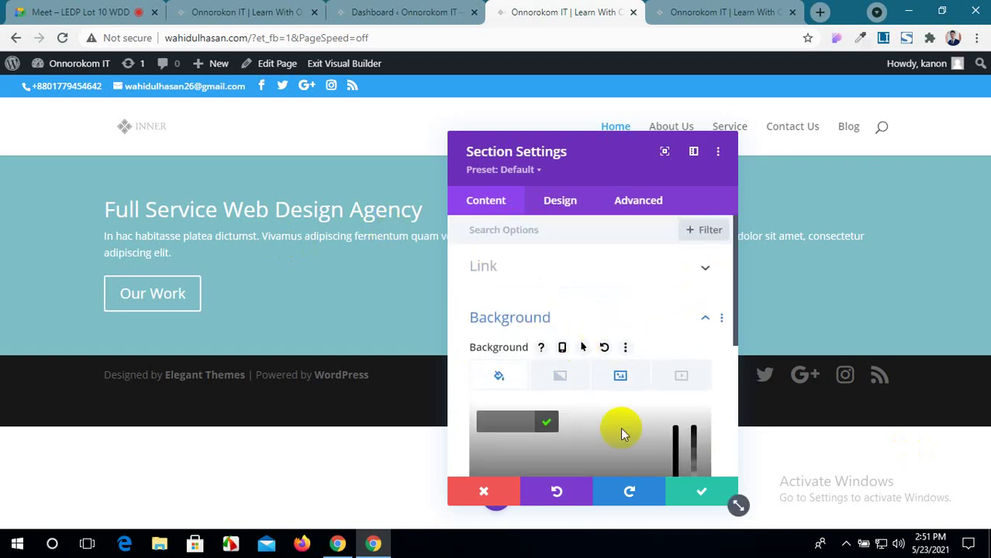
pyautogui.click(694, 496)
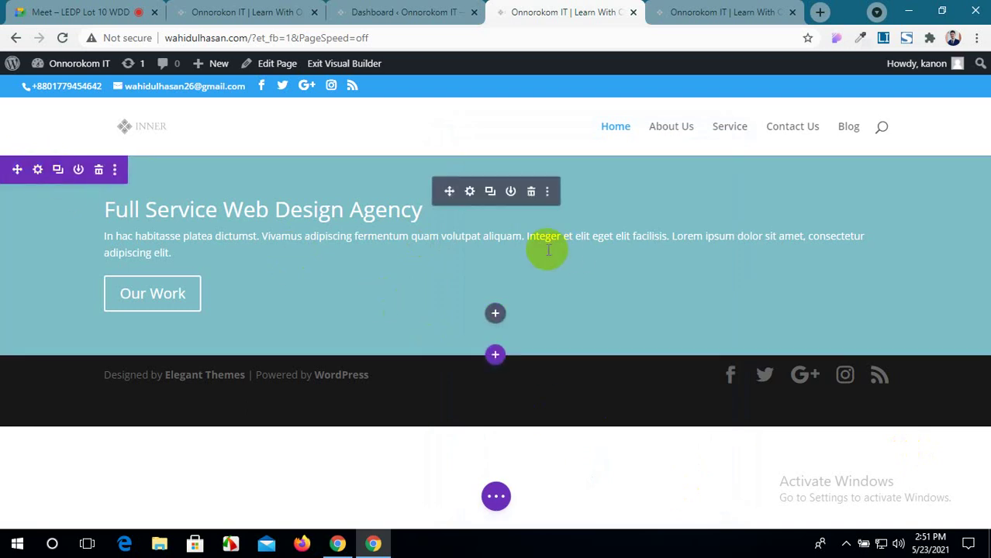
# Remove the teal background colour from the Fullwidth Header module and save its settings.
pyautogui.click(469, 191)
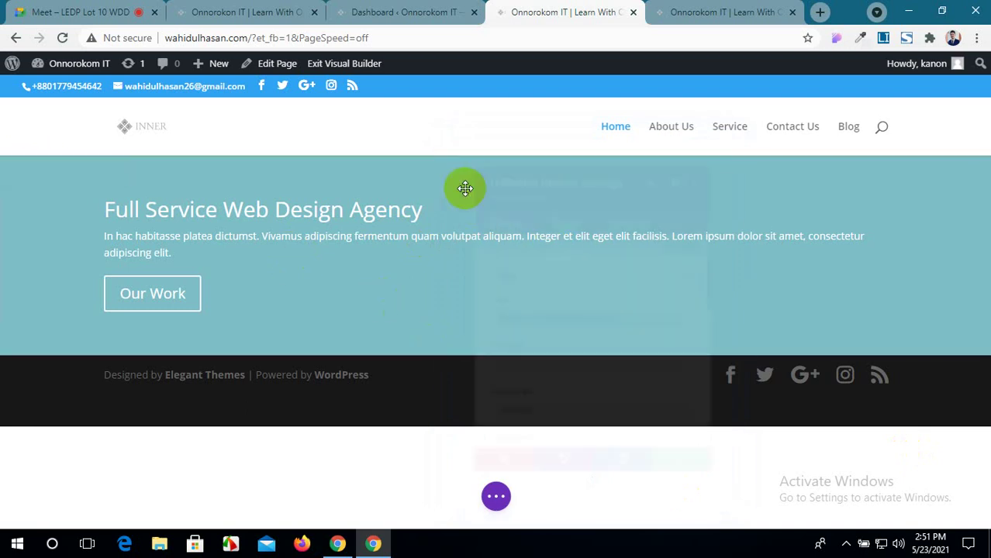
pyautogui.scroll(-3, 619, 310)
pyautogui.scroll(-8, 620, 309)
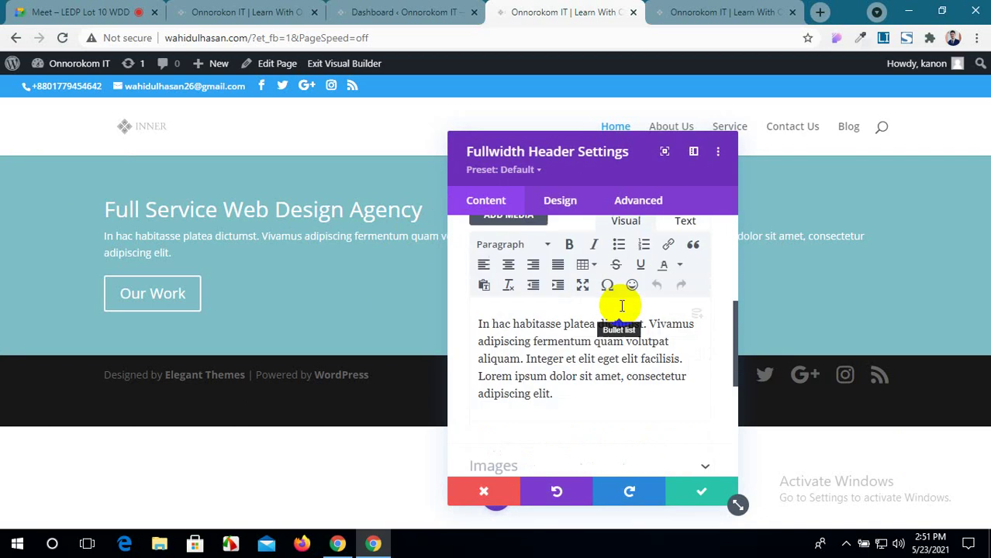
pyautogui.click(640, 354)
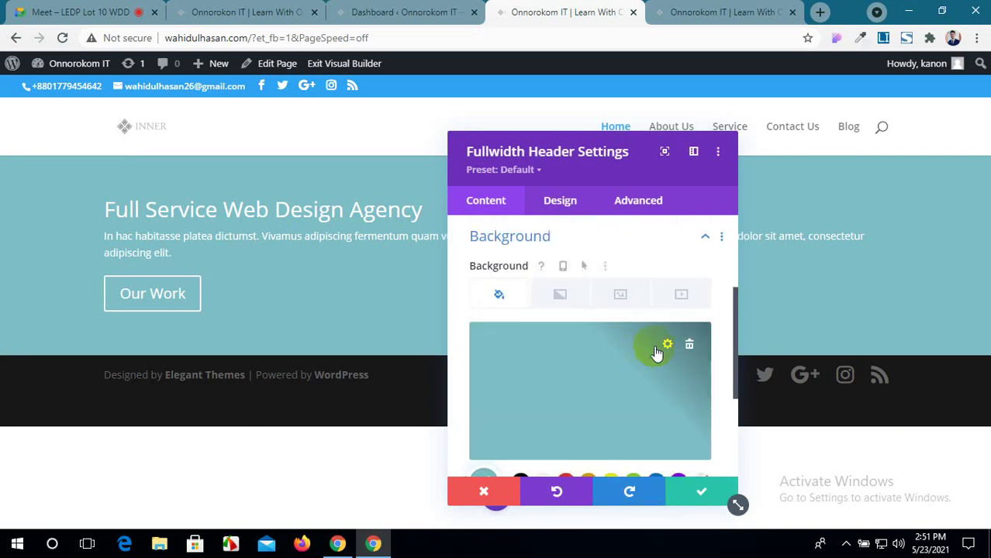
pyautogui.click(689, 346)
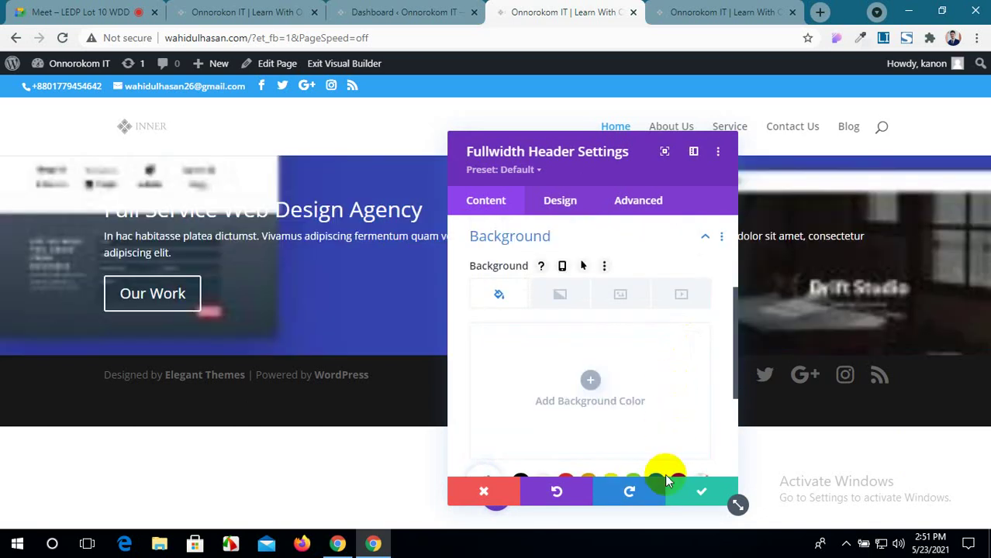
pyautogui.click(682, 496)
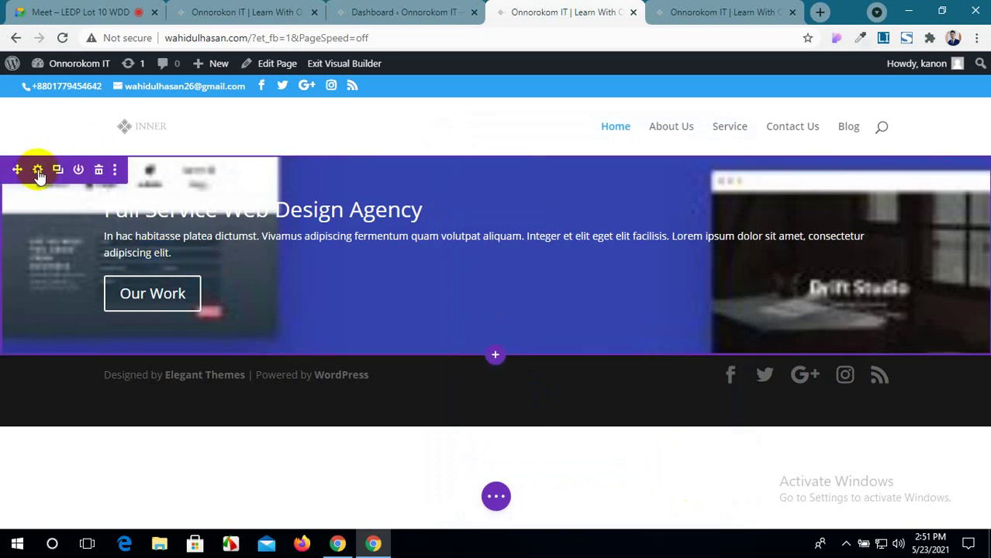
# In the fullwidth section's background image options, choose Cover as the background image size.
pyautogui.click(37, 170)
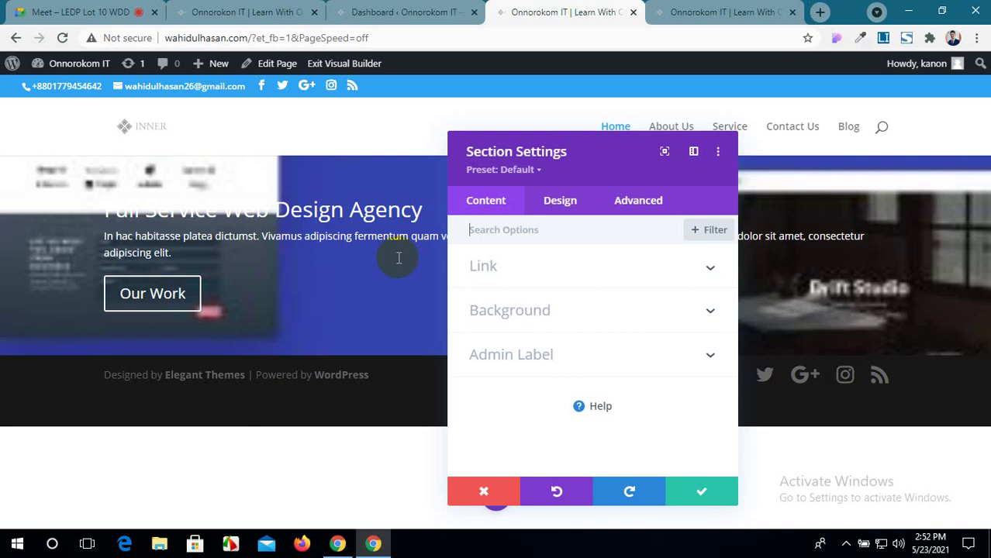
pyautogui.click(698, 488)
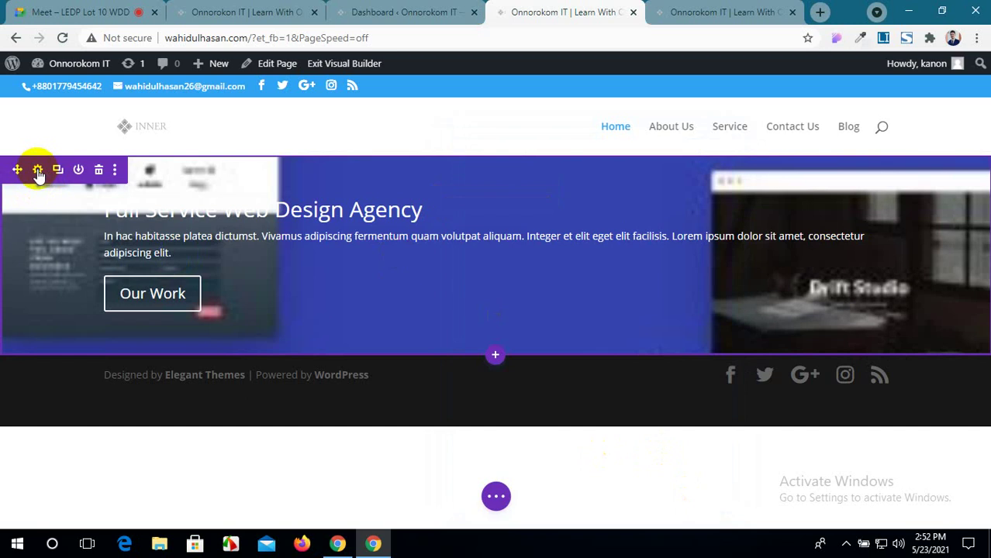
pyautogui.click(37, 172)
pyautogui.click(615, 325)
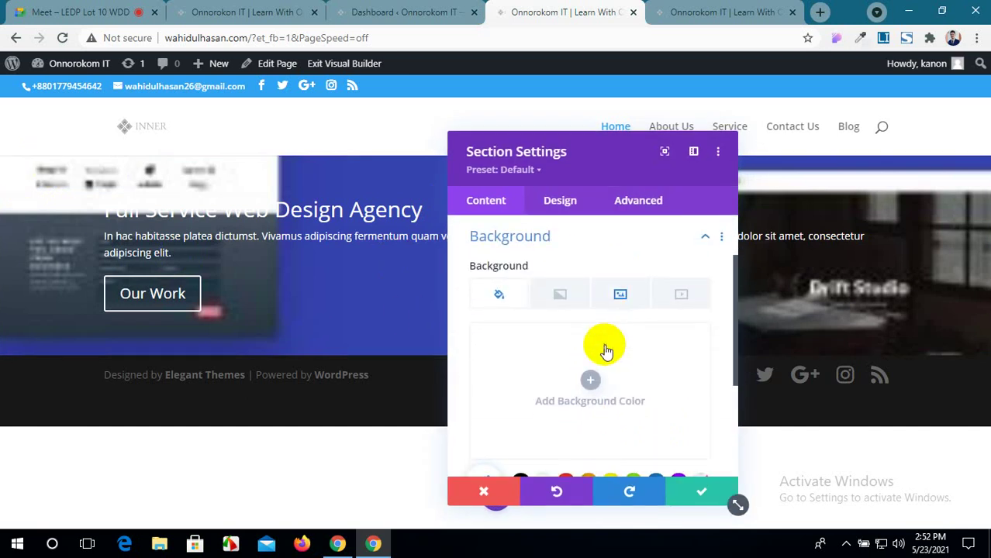
pyautogui.scroll(-3, 606, 351)
pyautogui.scroll(3, 597, 377)
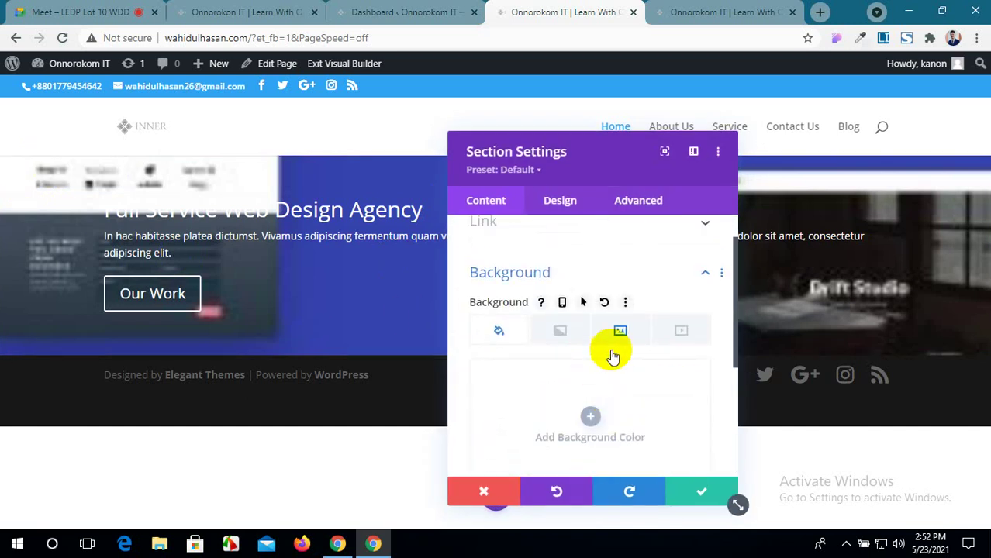
pyautogui.click(620, 332)
pyautogui.scroll(-4, 619, 349)
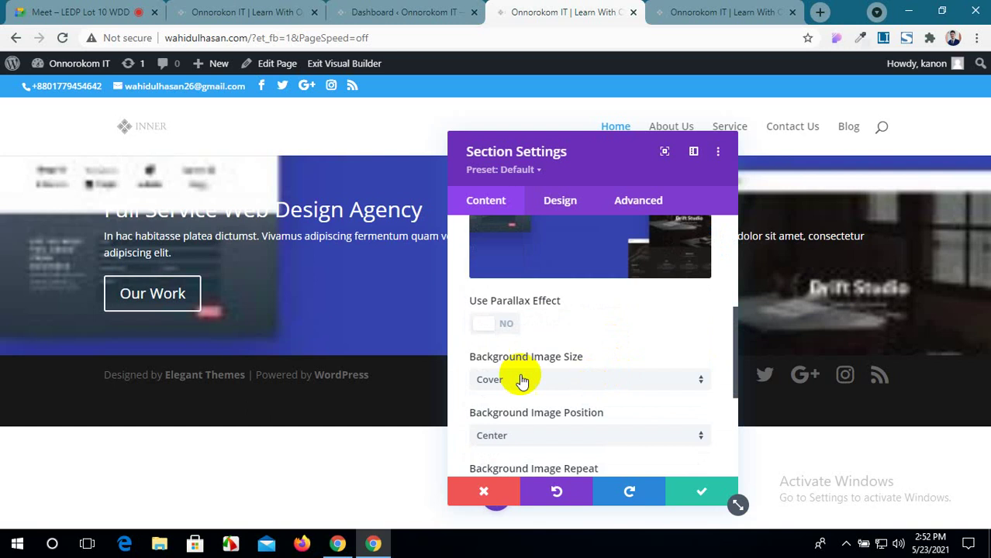
pyautogui.click(526, 381)
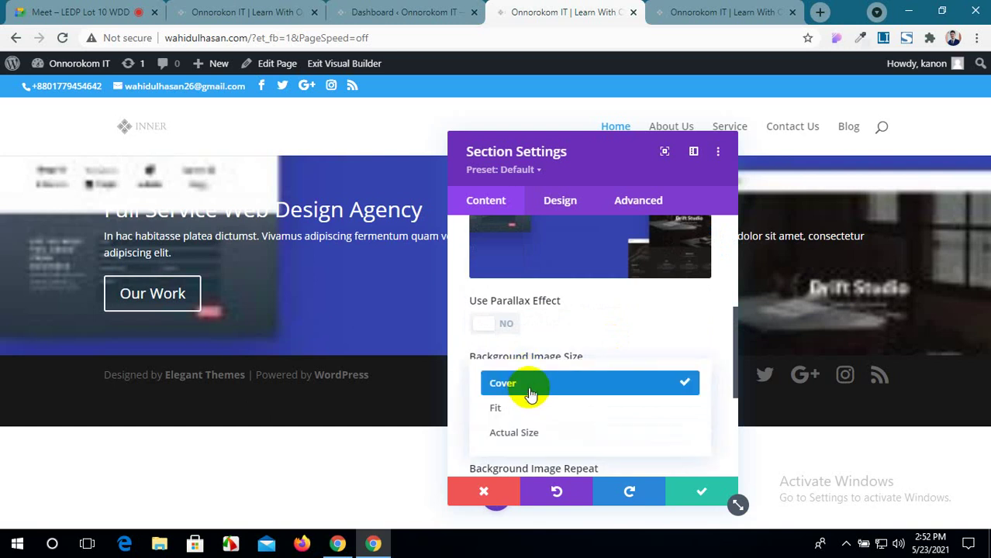
pyautogui.click(530, 391)
# Set the section's background image position to Center and its background image repeat to Repeat.
pyautogui.scroll(-3, 579, 337)
pyautogui.click(568, 295)
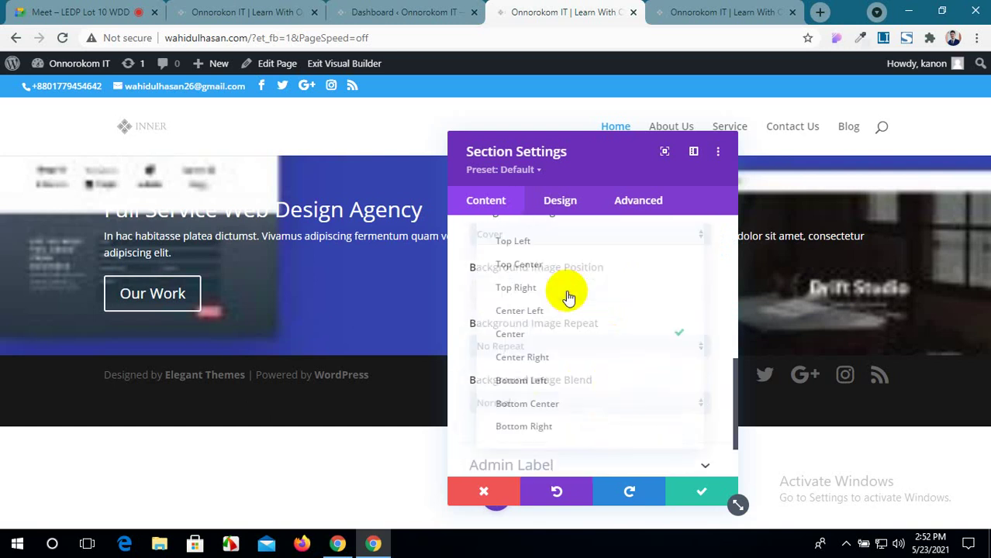
pyautogui.click(562, 335)
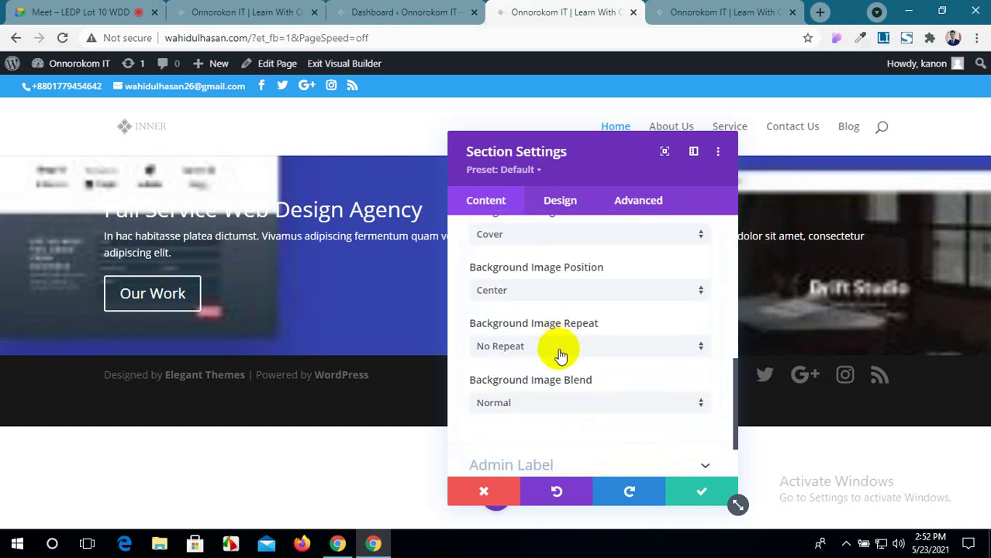
pyautogui.click(560, 354)
pyautogui.click(552, 335)
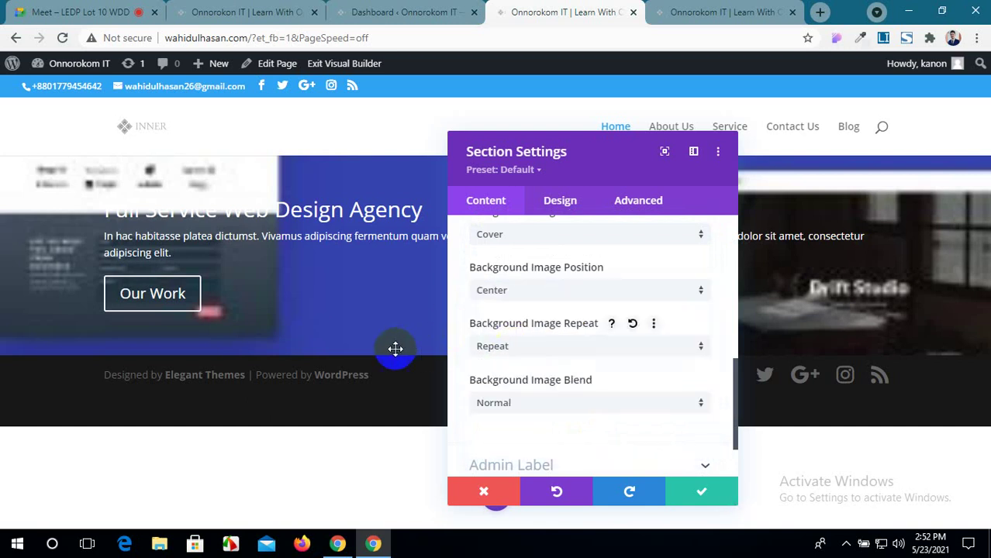
# Set the fullwidth section's top and bottom padding to 200px, with the two values linked.
pyautogui.scroll(-1, 524, 381)
pyautogui.scroll(10, 523, 382)
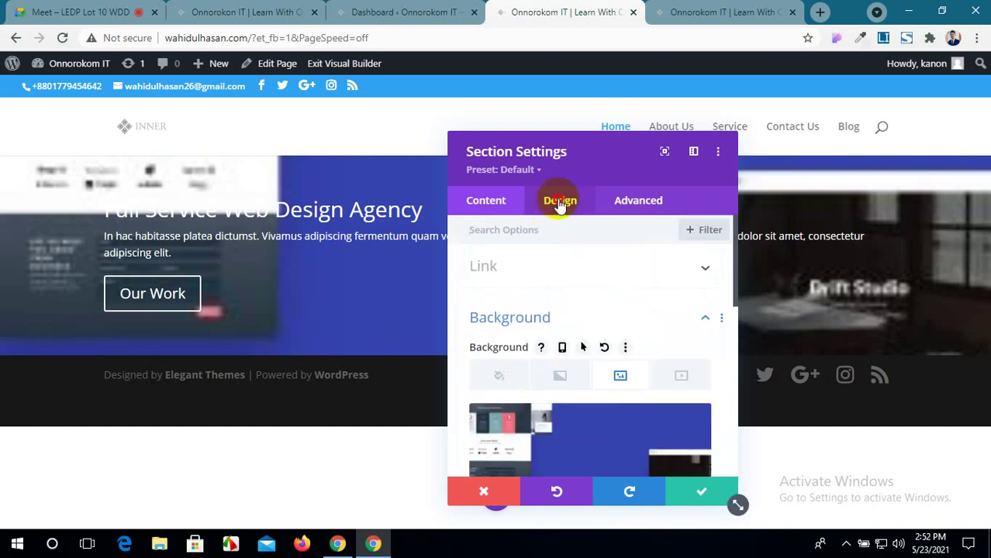
pyautogui.click(558, 202)
pyautogui.scroll(-1, 531, 303)
pyautogui.scroll(1, 640, 249)
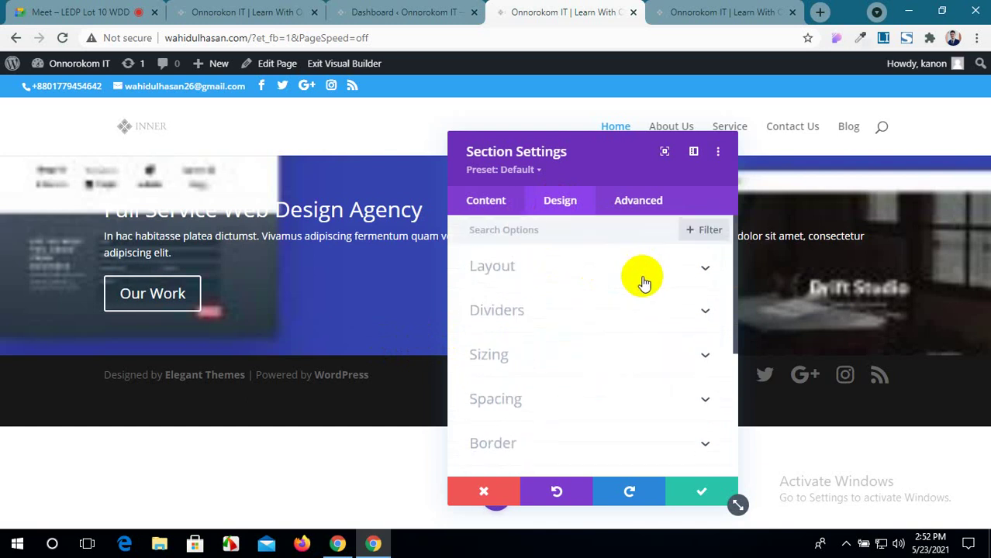
pyautogui.click(668, 268)
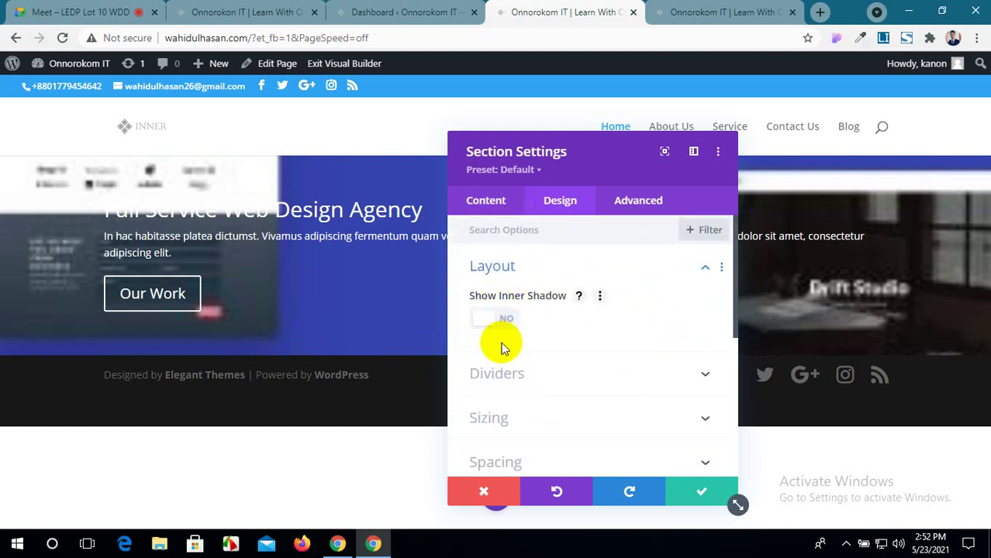
pyautogui.scroll(-1, 589, 380)
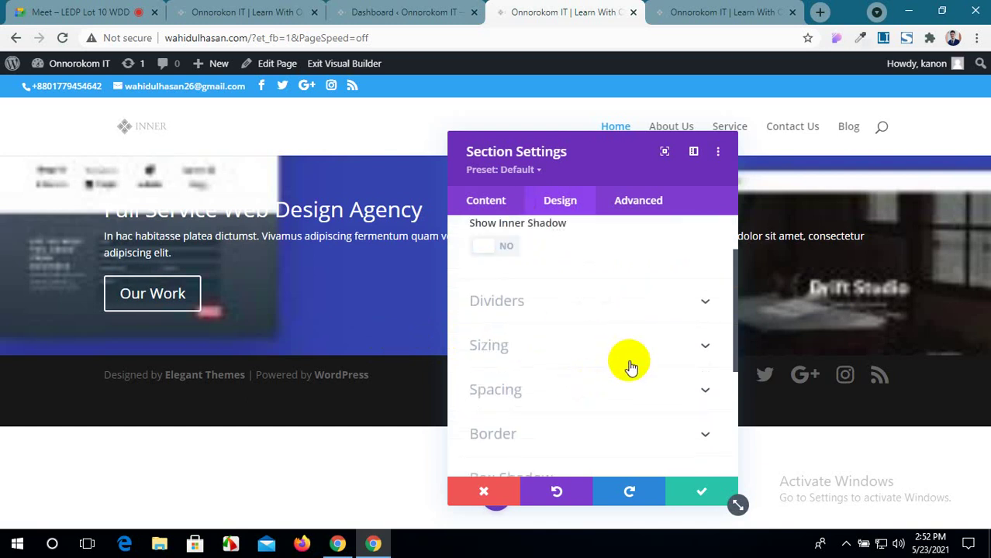
pyautogui.click(641, 397)
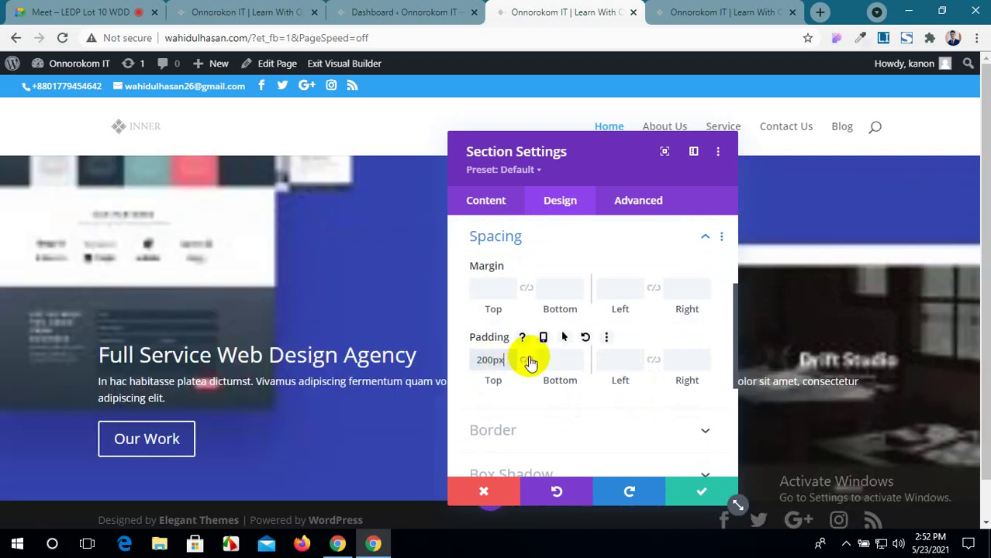
pyautogui.click(527, 362)
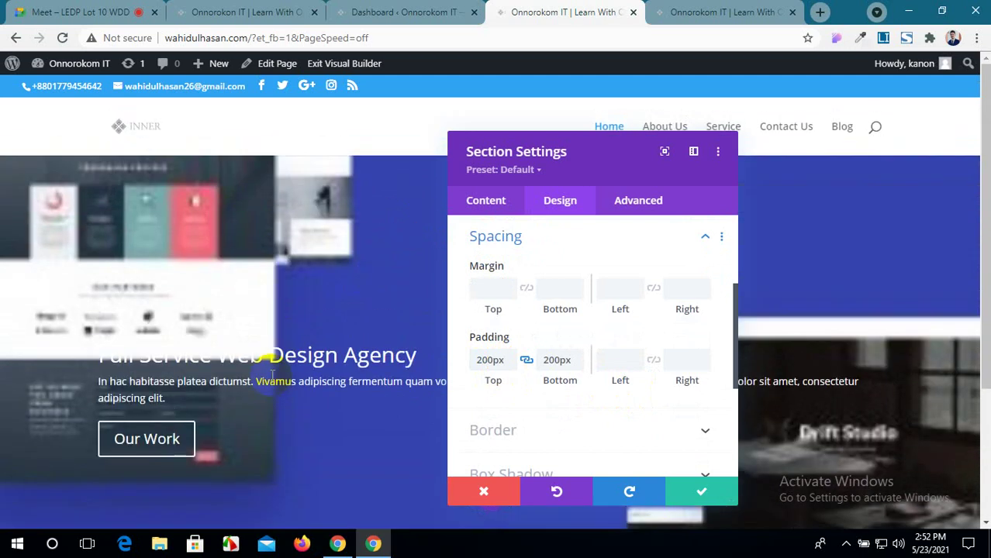
# Look through the other open site pages, return to the Divi page and inspect the hero section down to the footer.
pyautogui.click(345, 11)
pyautogui.click(250, 11)
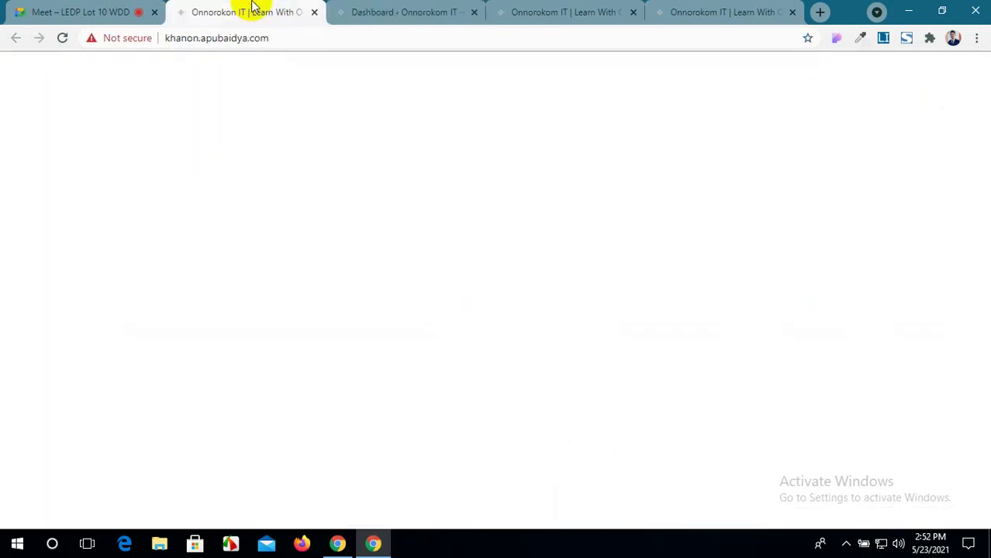
pyautogui.click(395, 12)
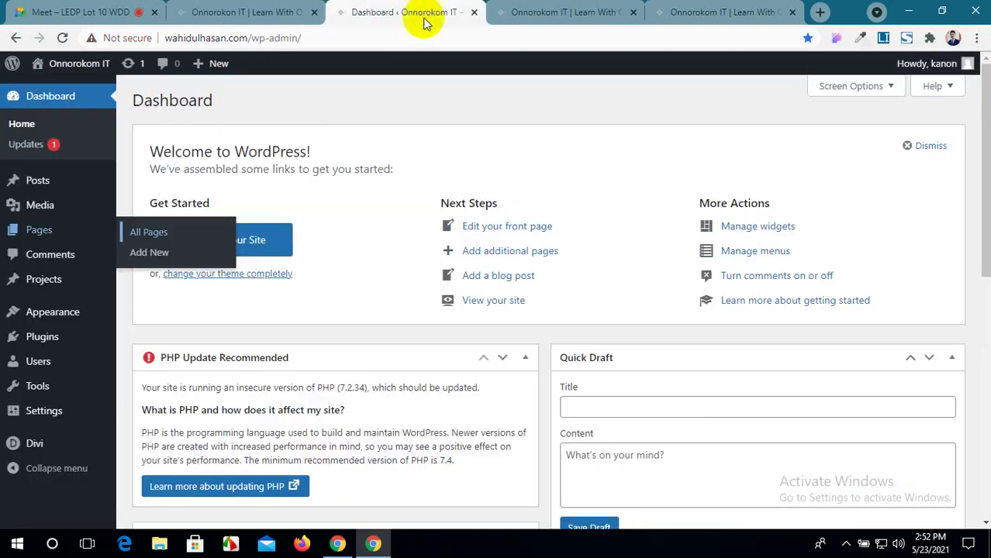
pyautogui.click(518, 11)
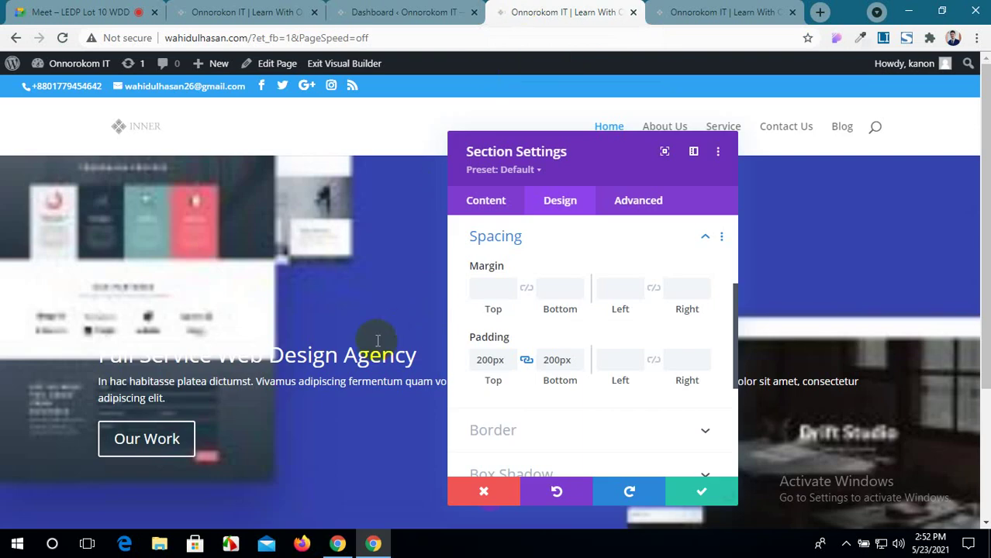
pyautogui.scroll(-3, 511, 376)
pyautogui.scroll(-3, 161, 383)
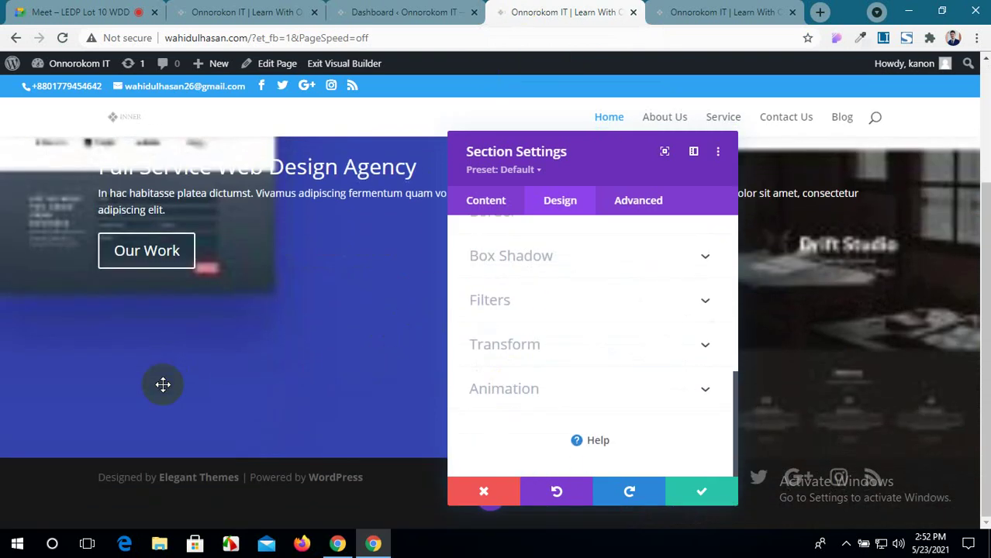
# Set the fullwidth section's linked top and bottom padding to 188px and compare the hero with the reference site.
pyautogui.scroll(3, 163, 385)
pyautogui.scroll(3, 553, 350)
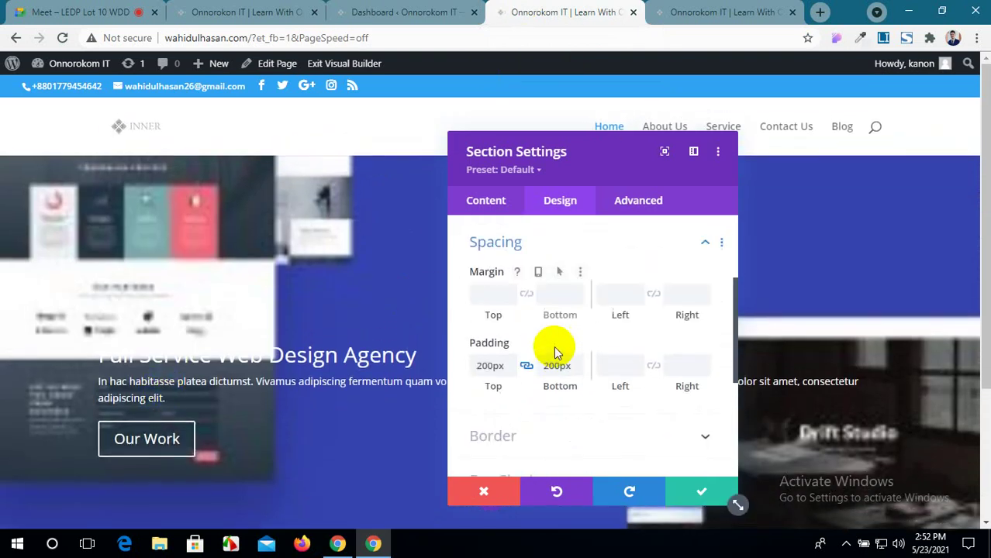
pyautogui.moveTo(503, 359)
pyautogui.mouseDown()
pyautogui.moveTo(513, 372)
pyautogui.moveTo(504, 377)
pyautogui.moveTo(511, 363)
pyautogui.mouseUp()
pyautogui.click(348, 8)
pyautogui.click(248, 11)
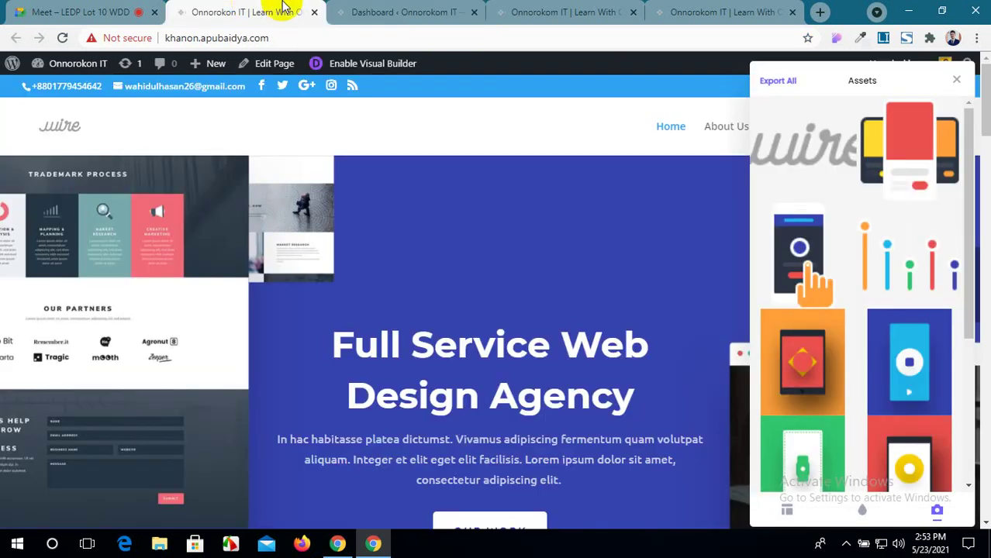
pyautogui.click(526, 8)
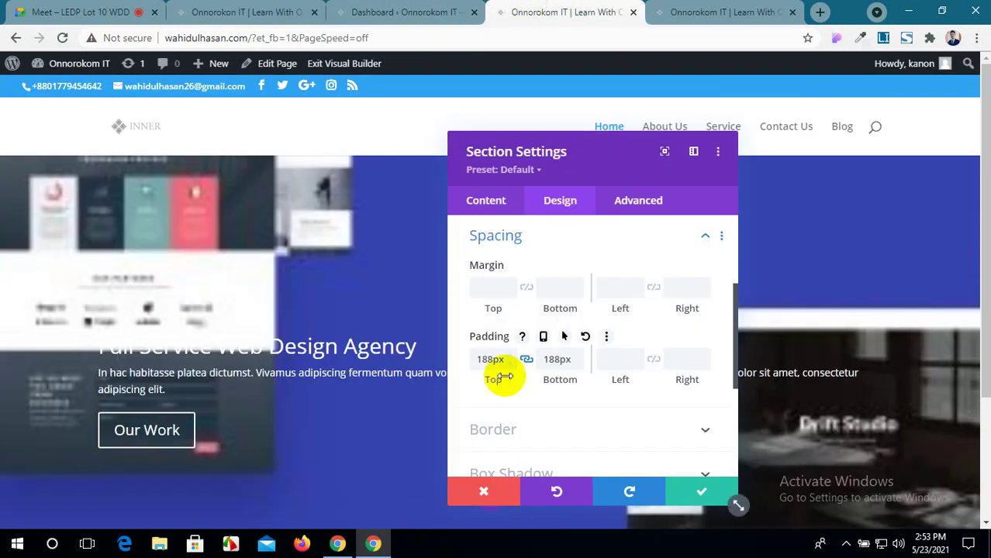
# Check the hero's spacing down to the footer and apply the section settings.
pyautogui.scroll(1, 525, 401)
pyautogui.scroll(-2, 339, 359)
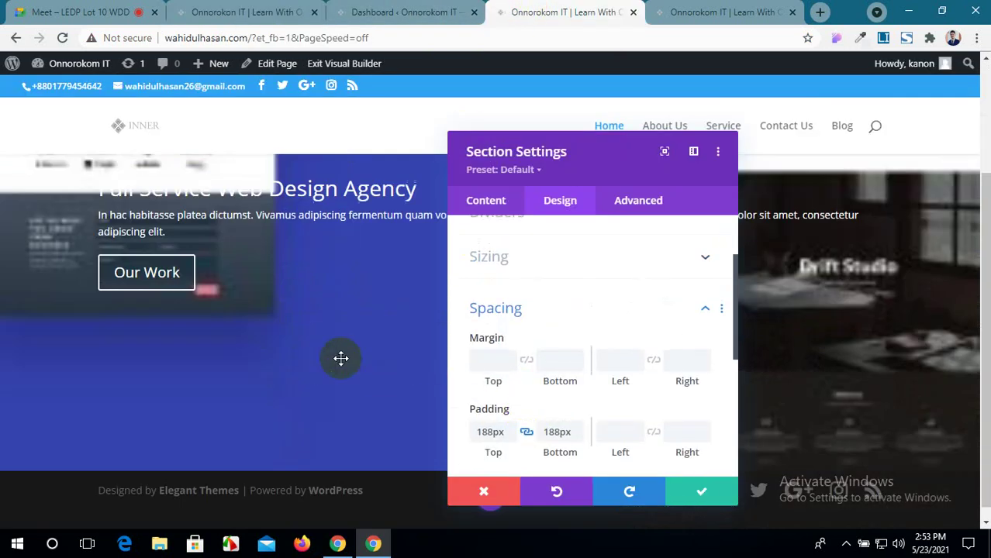
pyautogui.scroll(2, 334, 360)
pyautogui.scroll(-1, 729, 461)
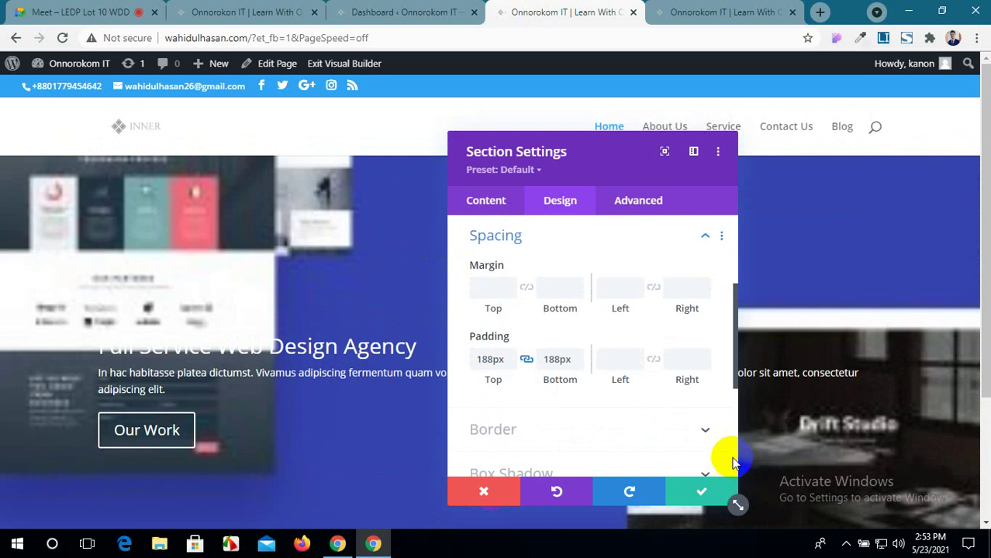
pyautogui.scroll(3, 563, 306)
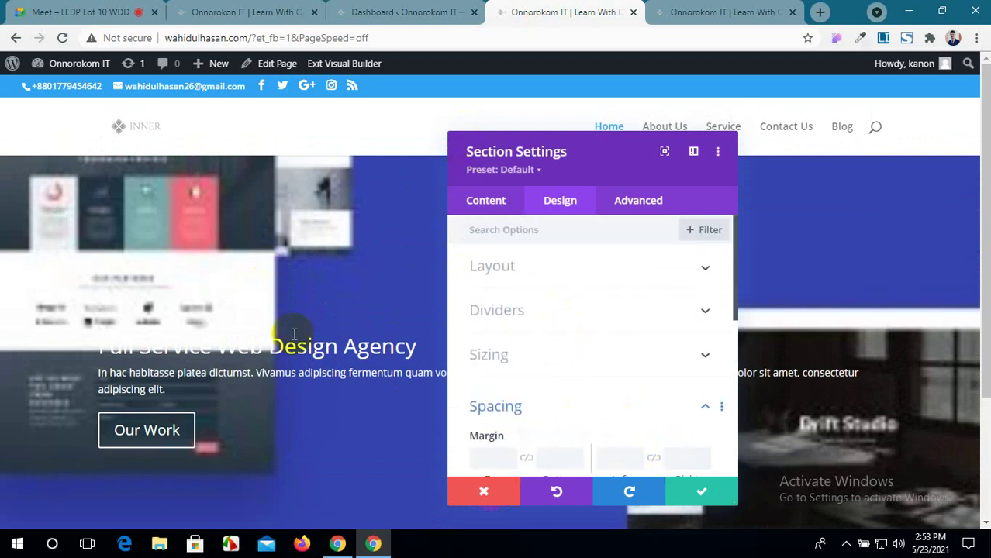
pyautogui.click(710, 508)
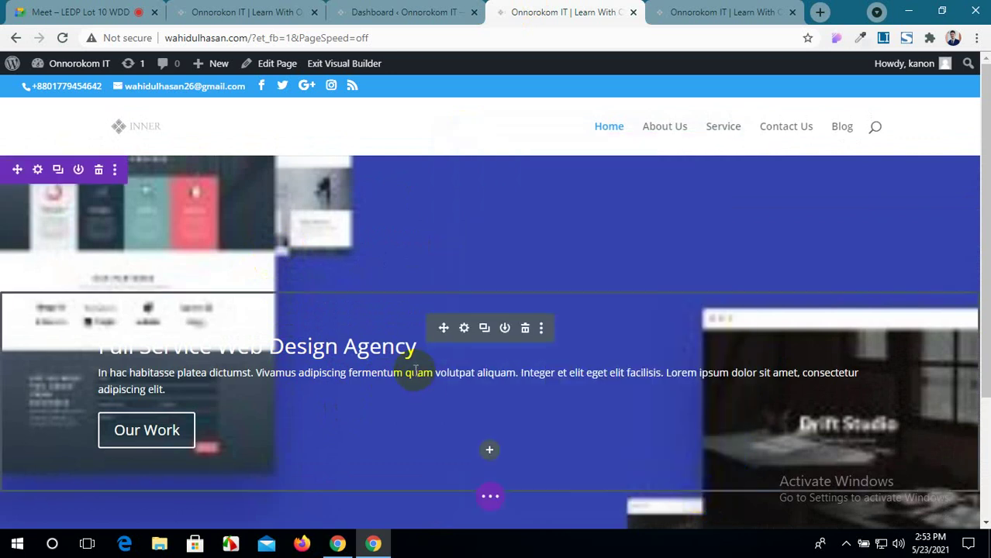
# Save the page in the builder and reload the live Home page to check the hero.
pyautogui.scroll(-3, 418, 370)
pyautogui.scroll(3, 410, 296)
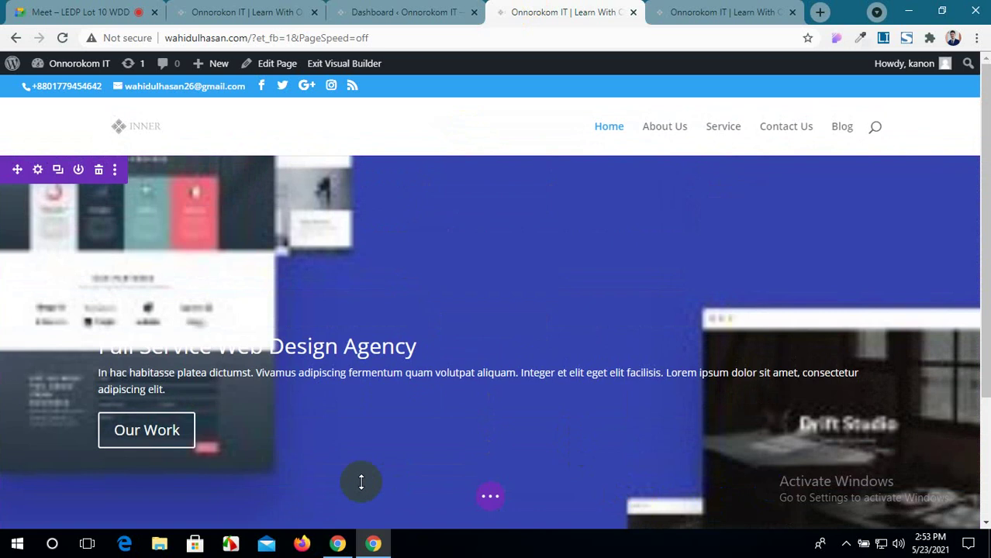
pyautogui.click(490, 497)
pyautogui.click(941, 500)
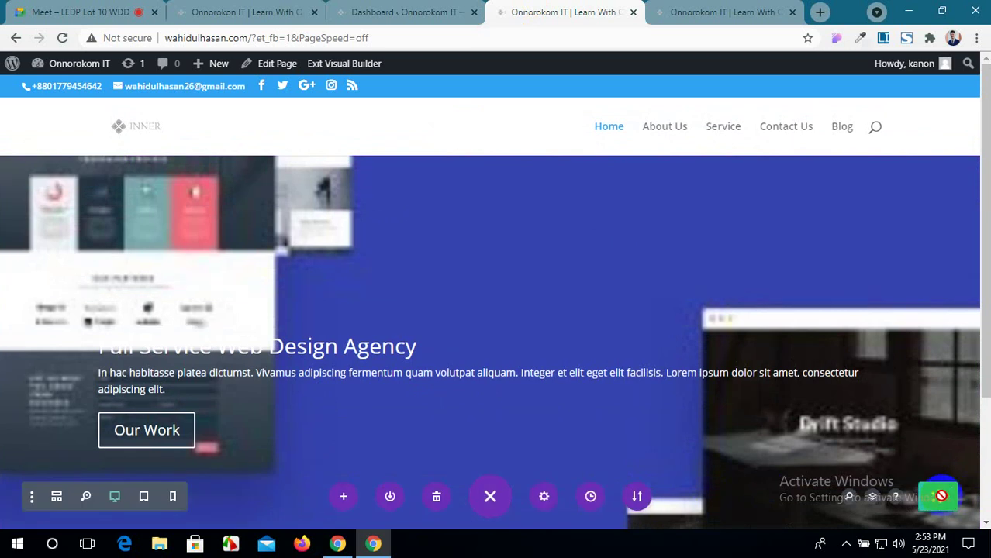
pyautogui.click(686, 11)
pyautogui.click(62, 37)
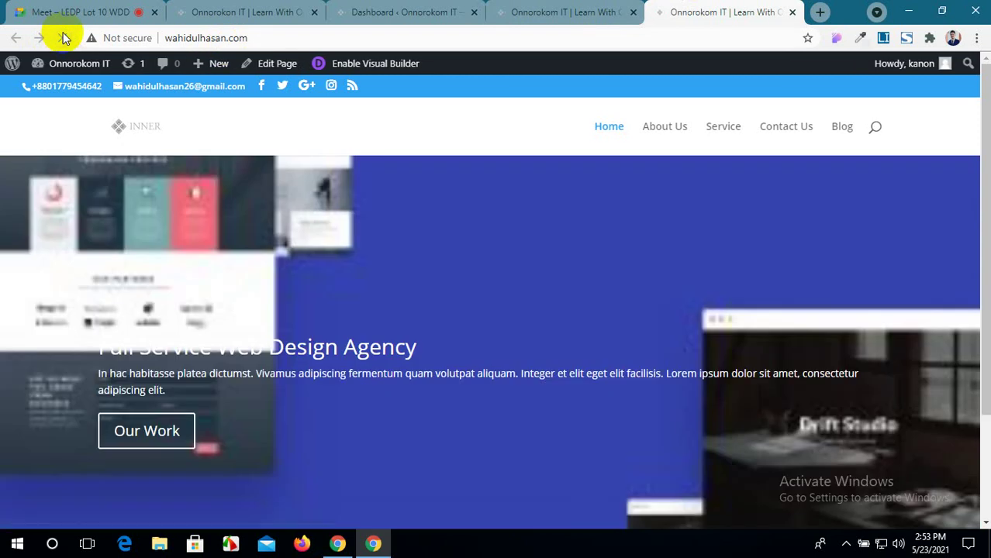
# Return to the builder page and open the fullwidth section's background image settings.
pyautogui.click(621, 12)
pyautogui.moveTo(55, 235)
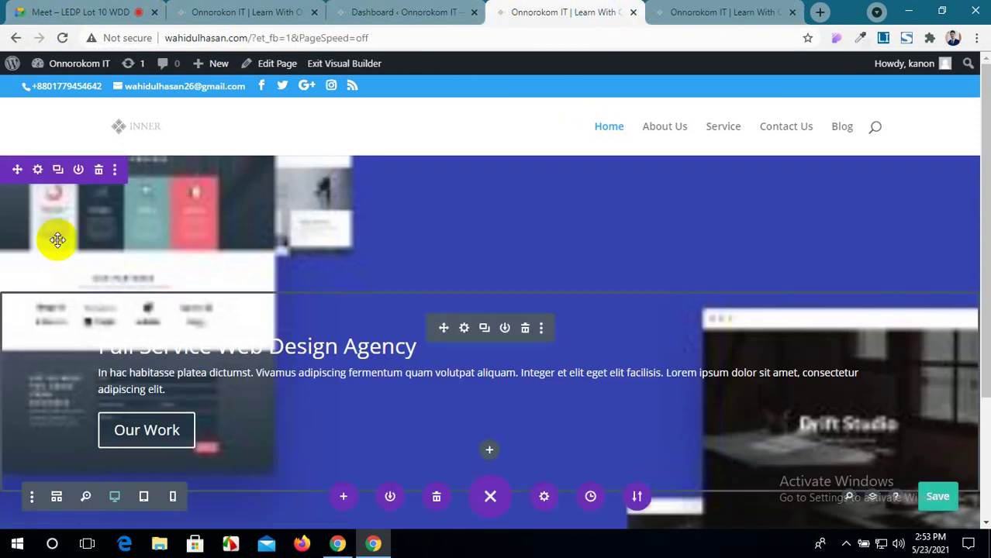
pyautogui.click(37, 169)
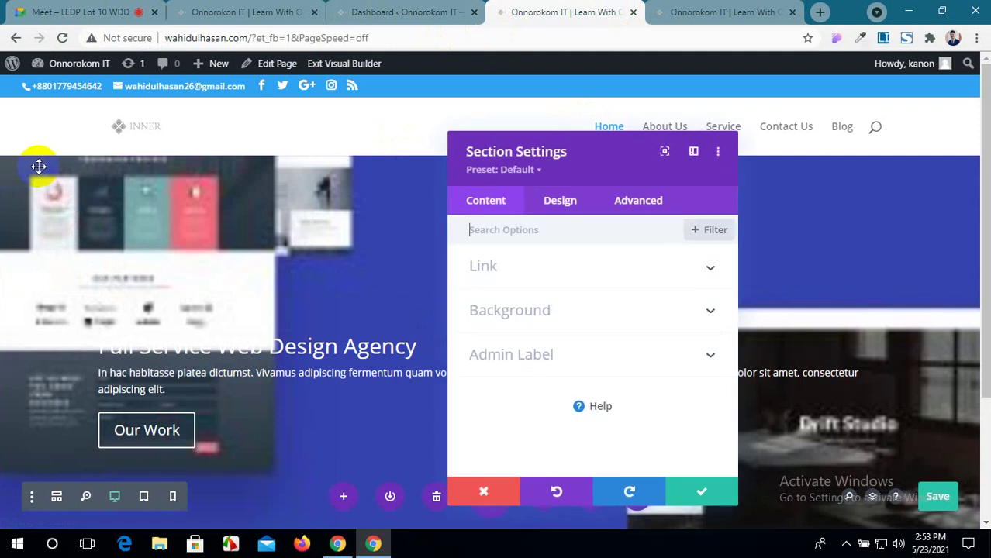
pyautogui.click(605, 313)
pyautogui.click(552, 292)
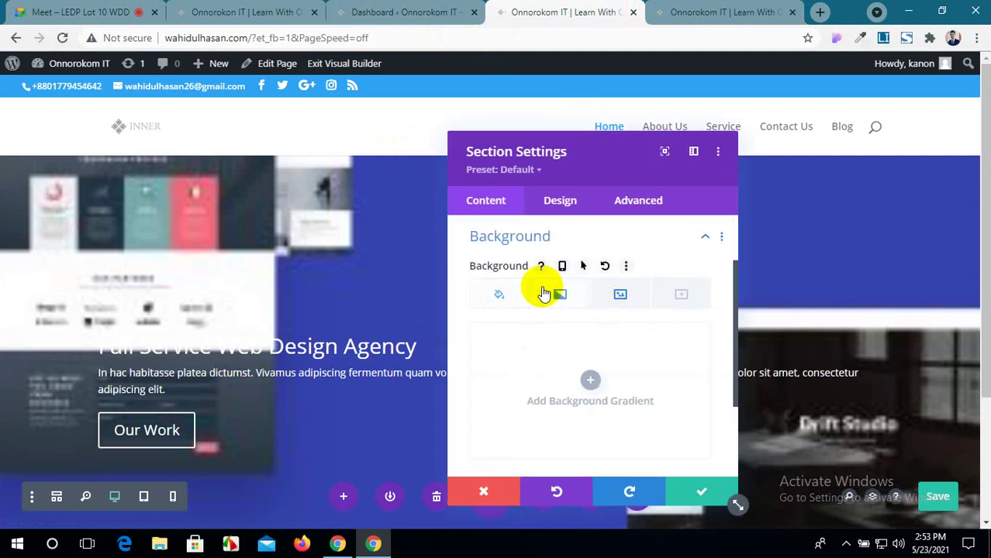
pyautogui.scroll(-2, 582, 346)
pyautogui.scroll(2, 580, 343)
pyautogui.click(618, 317)
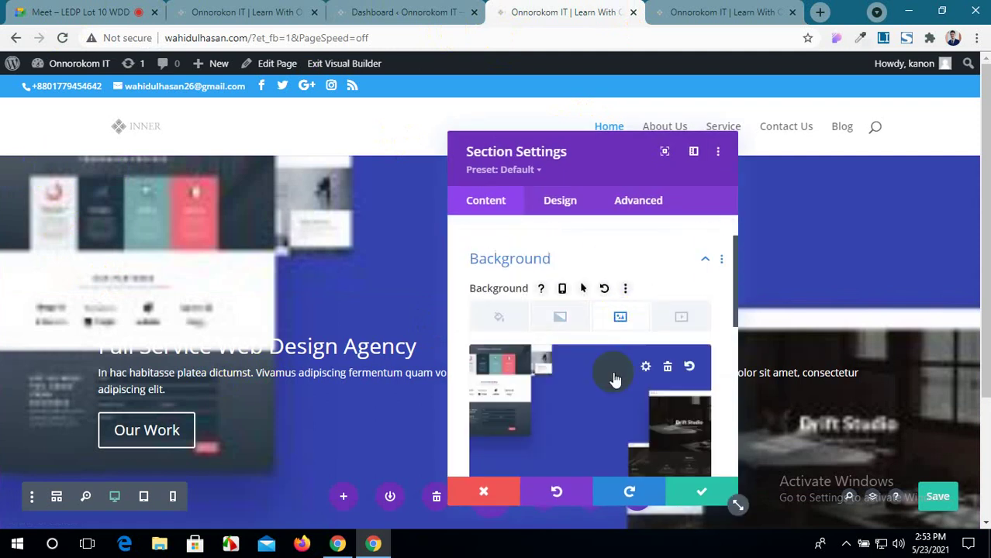
pyautogui.scroll(-3, 612, 384)
pyautogui.scroll(2, 611, 395)
pyautogui.scroll(-2, 611, 395)
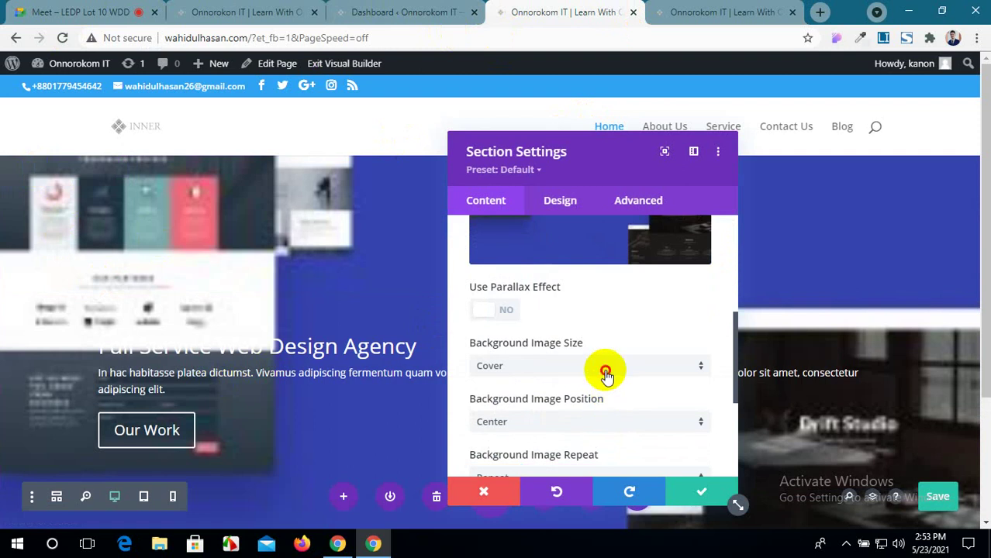
# Try Fit and Actual Size as the section's background image size, and set it back to Cover.
pyautogui.click(605, 369)
pyautogui.click(604, 404)
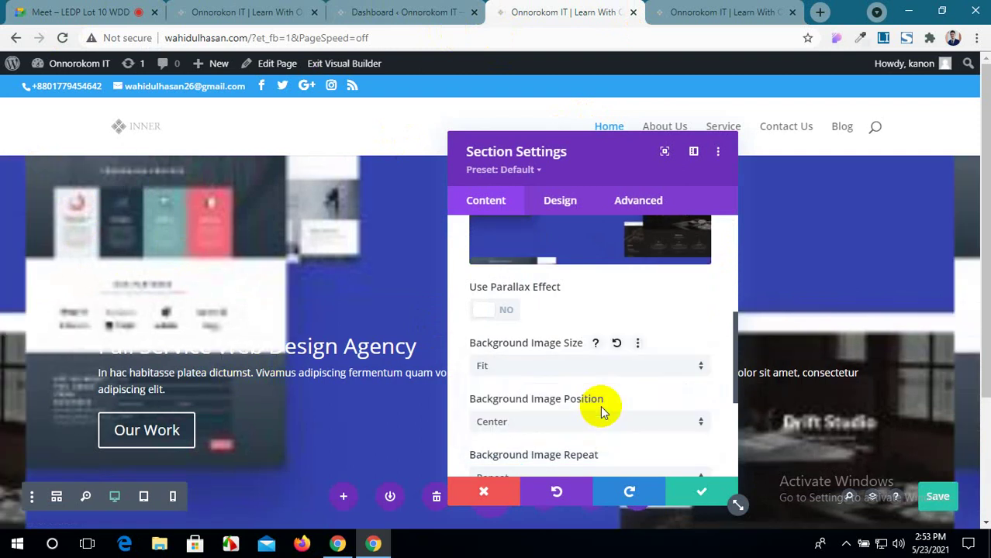
pyautogui.click(610, 371)
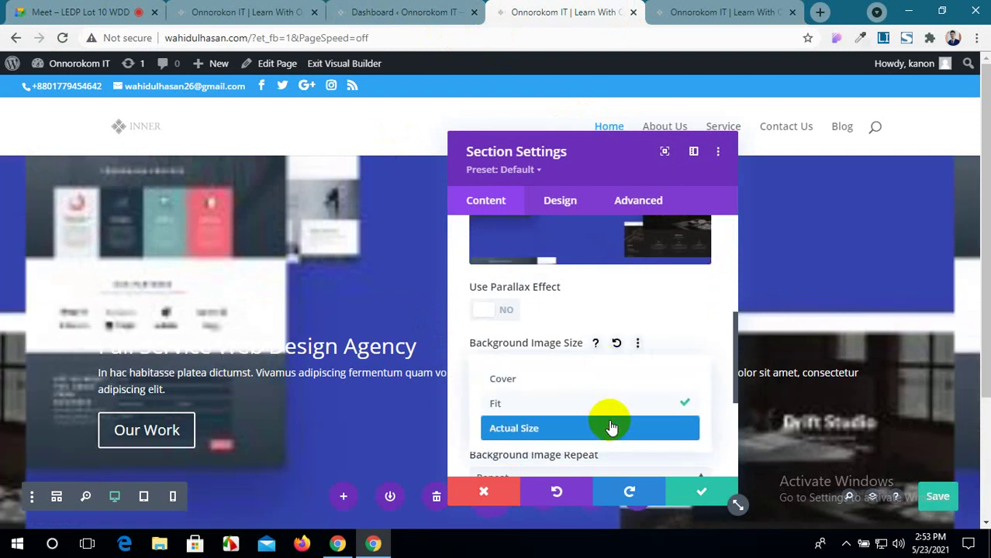
pyautogui.click(613, 429)
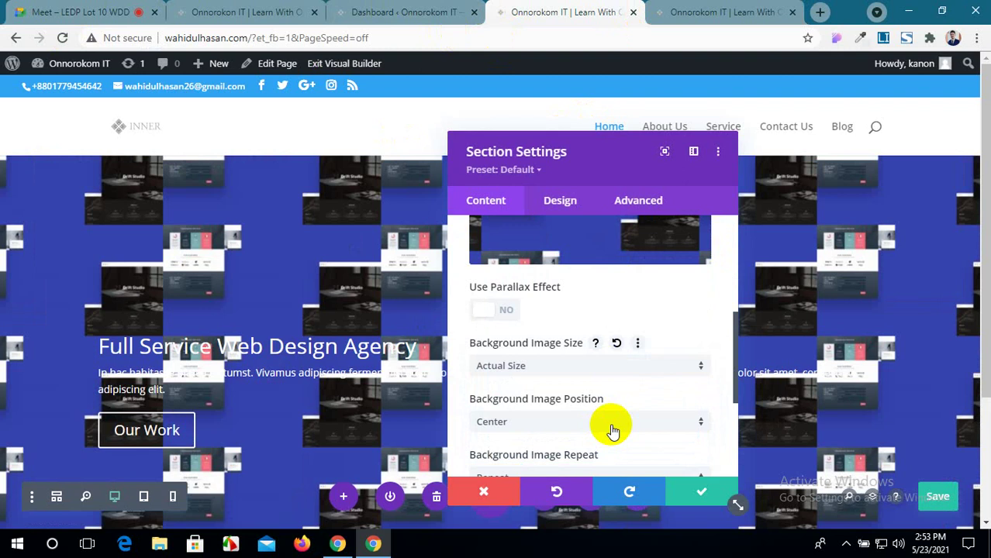
pyautogui.click(634, 366)
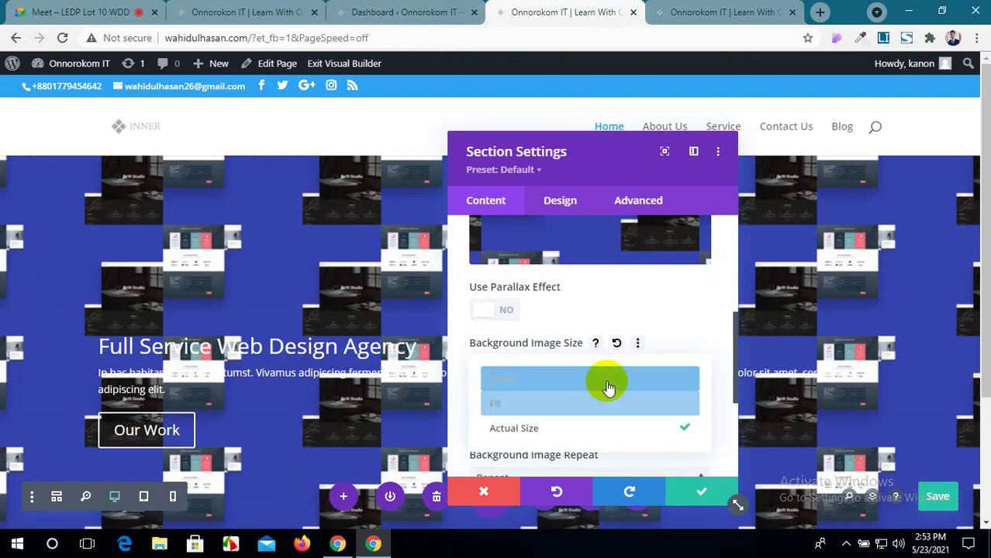
pyautogui.click(609, 380)
# Try Center Left and Center Right as the background image position, and set it back to Center.
pyautogui.scroll(-2, 605, 356)
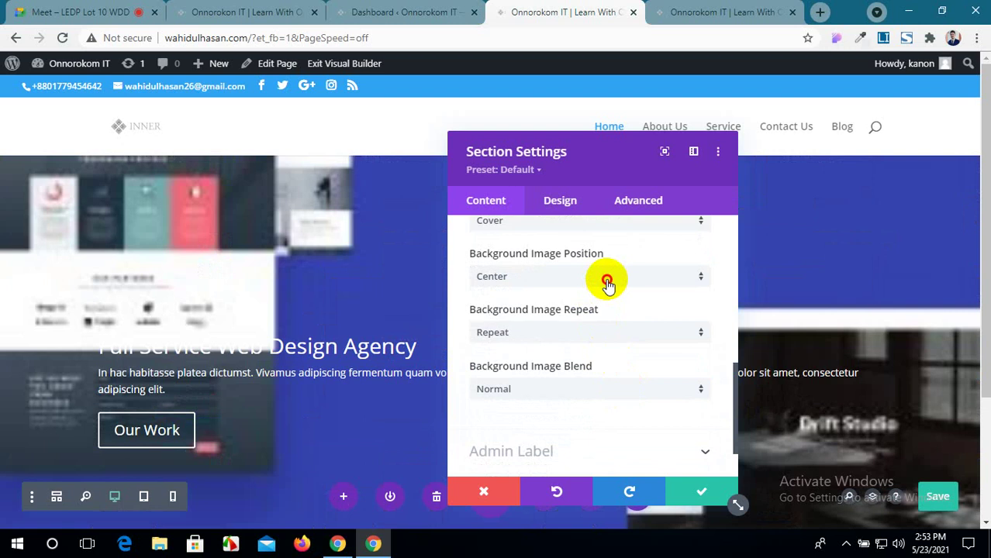
pyautogui.click(601, 277)
pyautogui.click(594, 311)
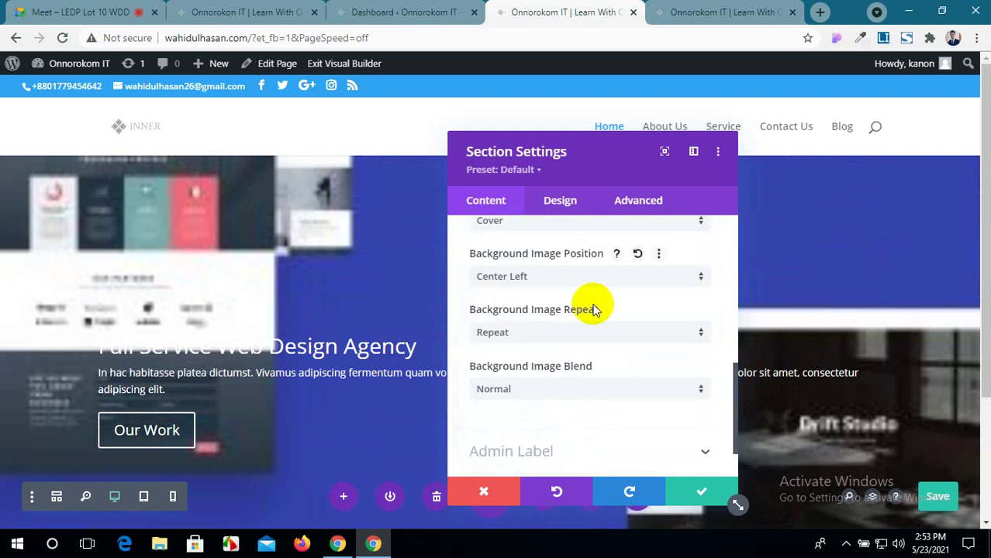
pyautogui.click(597, 276)
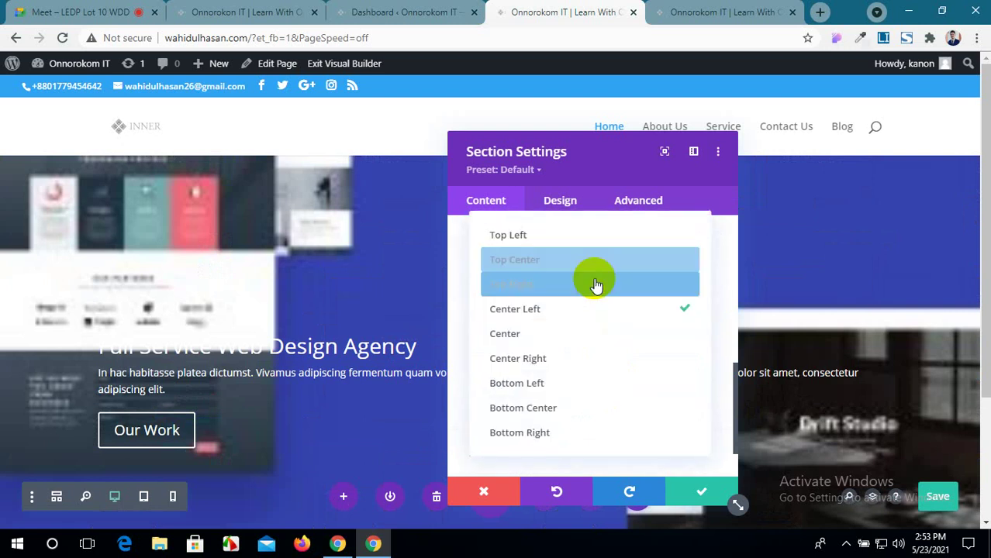
pyautogui.click(583, 358)
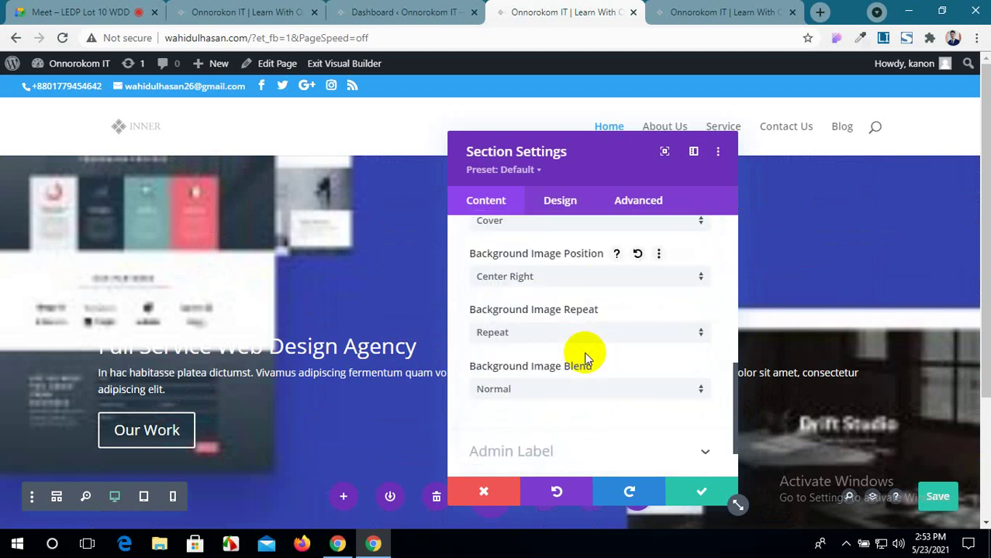
pyautogui.click(587, 279)
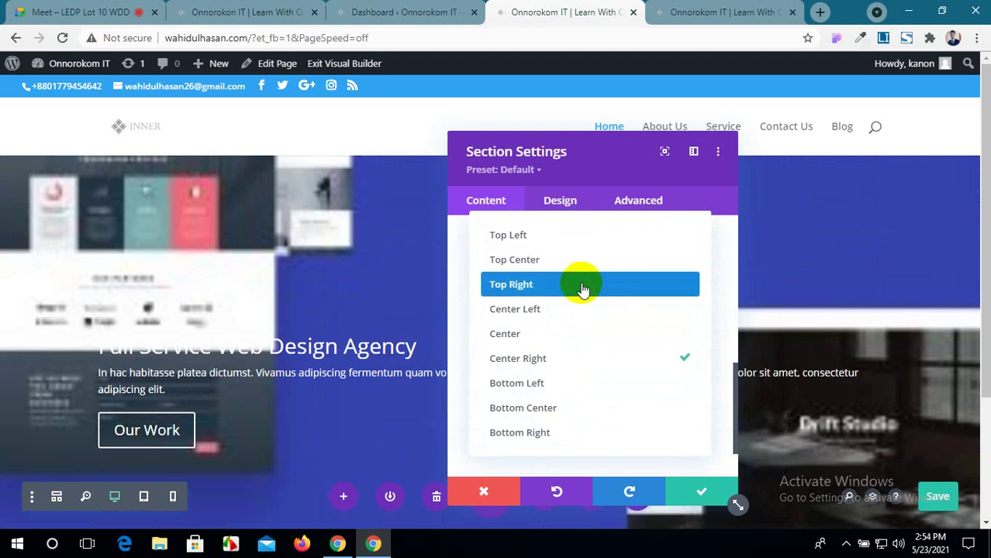
pyautogui.click(576, 334)
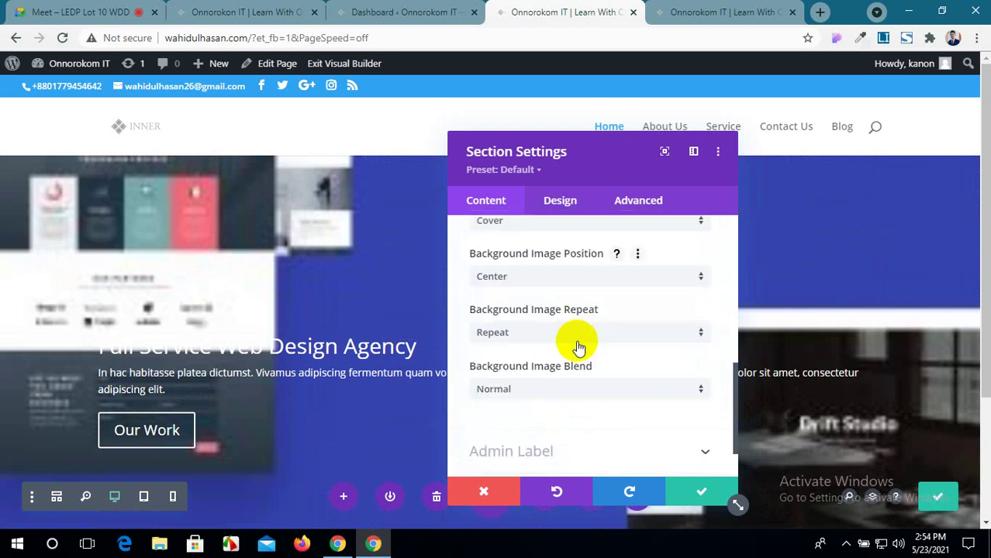
# Set the section's background image repeat to No Repeat and review the remaining background image options.
pyautogui.click(578, 341)
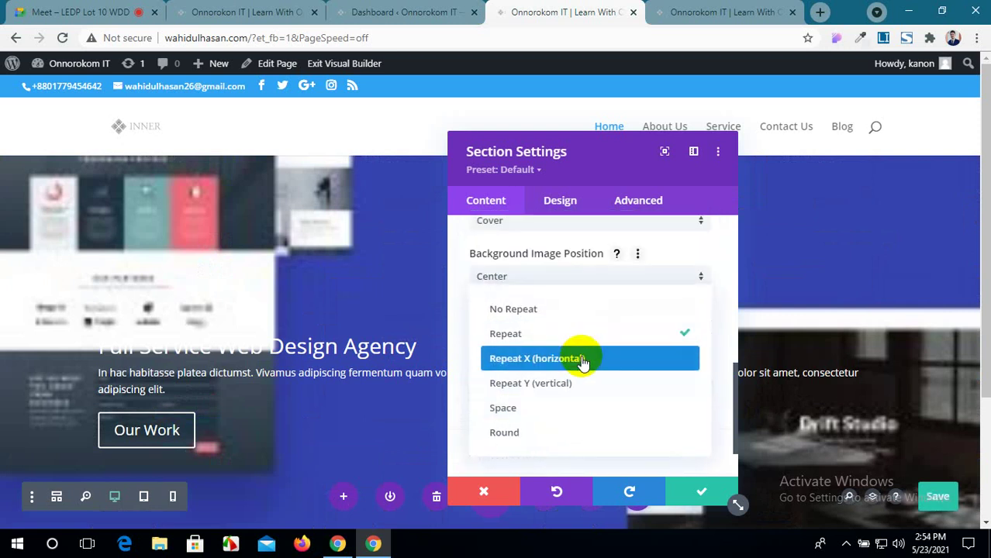
pyautogui.click(592, 314)
pyautogui.scroll(-1, 582, 378)
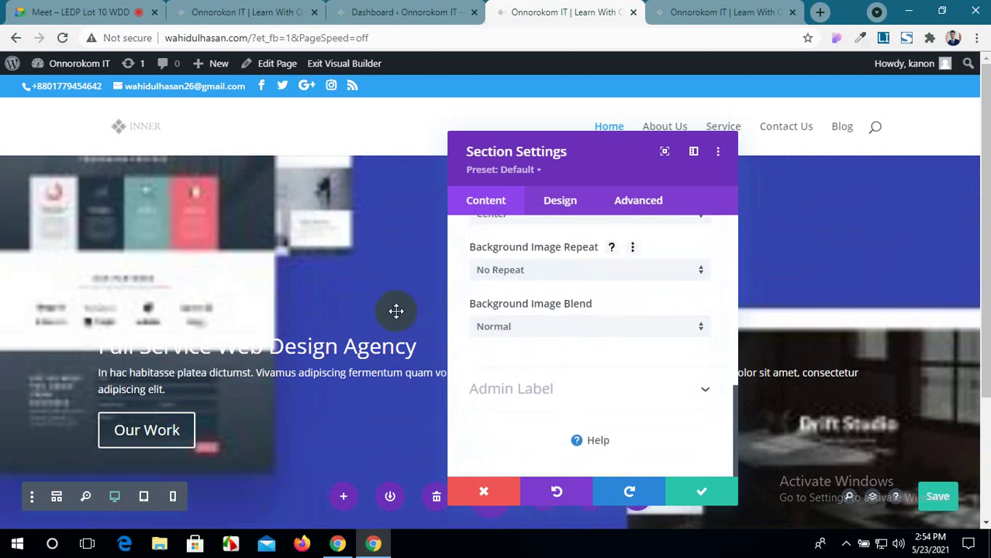
pyautogui.scroll(3, 525, 267)
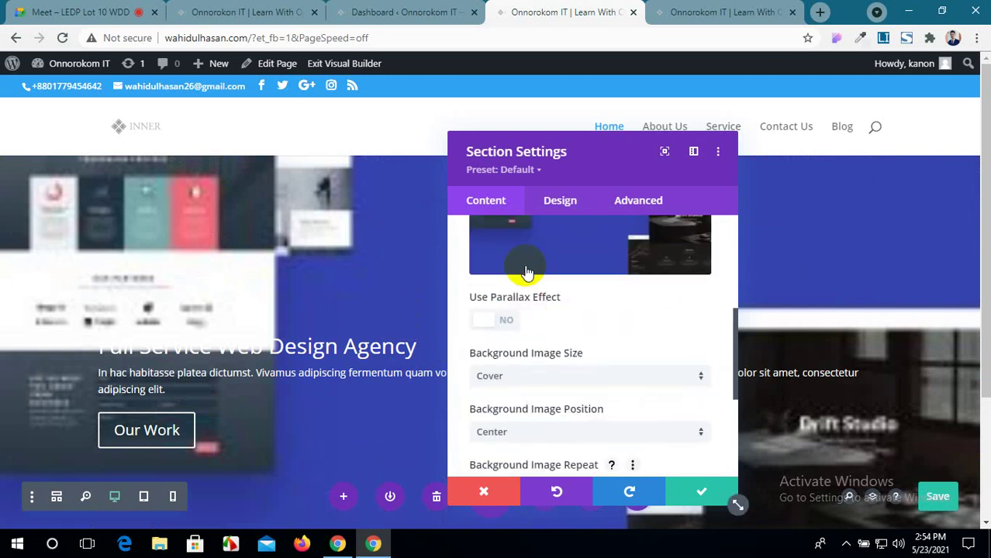
pyautogui.scroll(2, 525, 268)
pyautogui.scroll(-1, 597, 404)
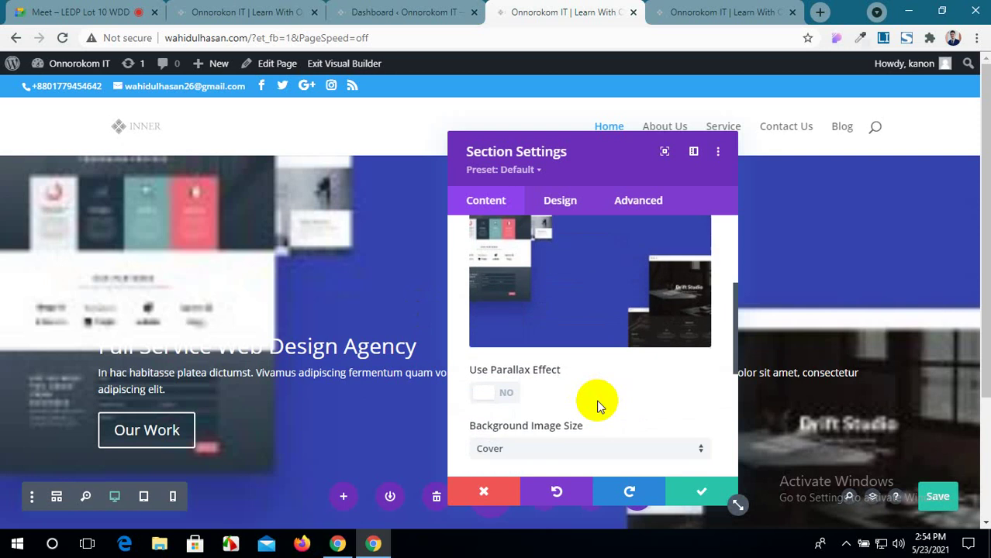
pyautogui.scroll(-3, 543, 434)
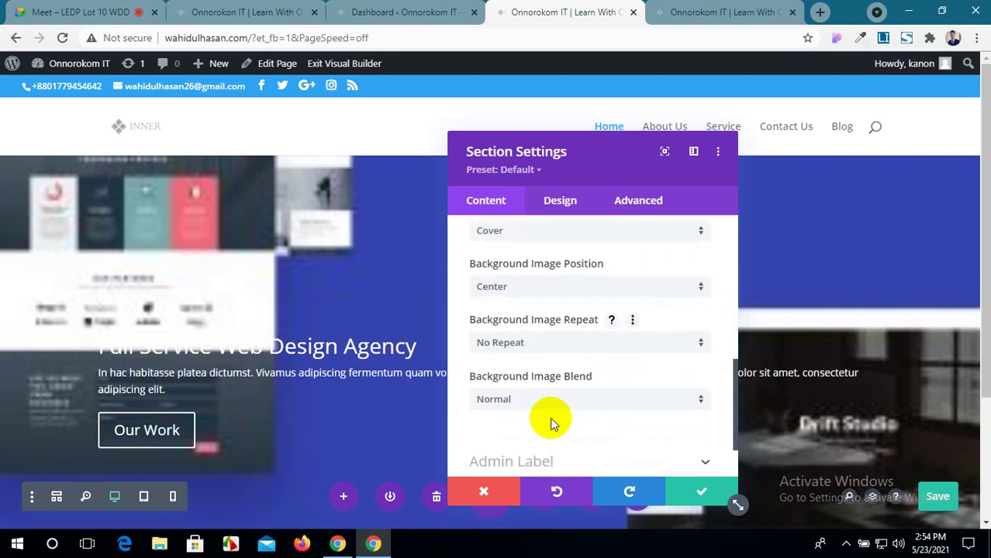
# Switch to the reference site, try to open its WordPress dashboard, and close the inspector overlay covering the page.
pyautogui.click(415, 9)
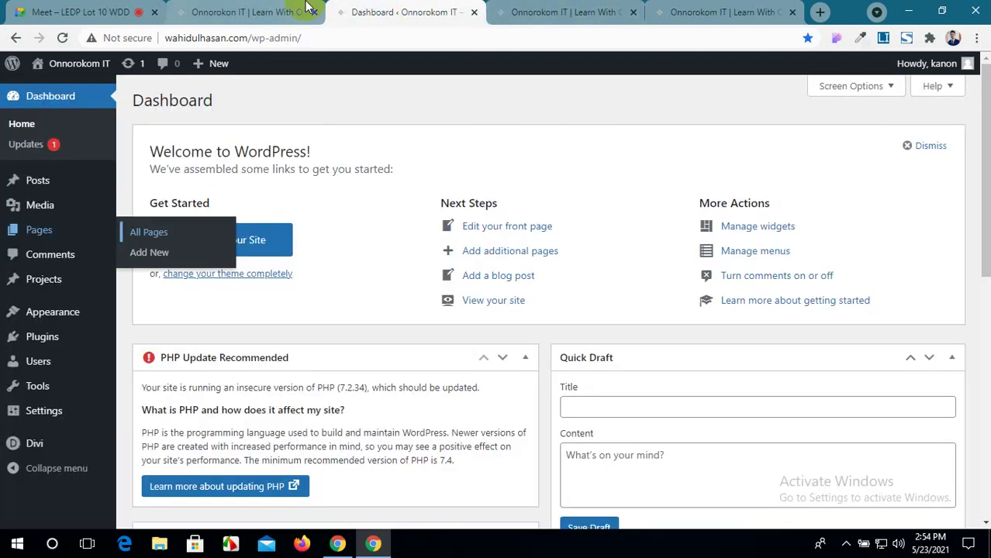
pyautogui.click(279, 11)
pyautogui.scroll(2, 358, 392)
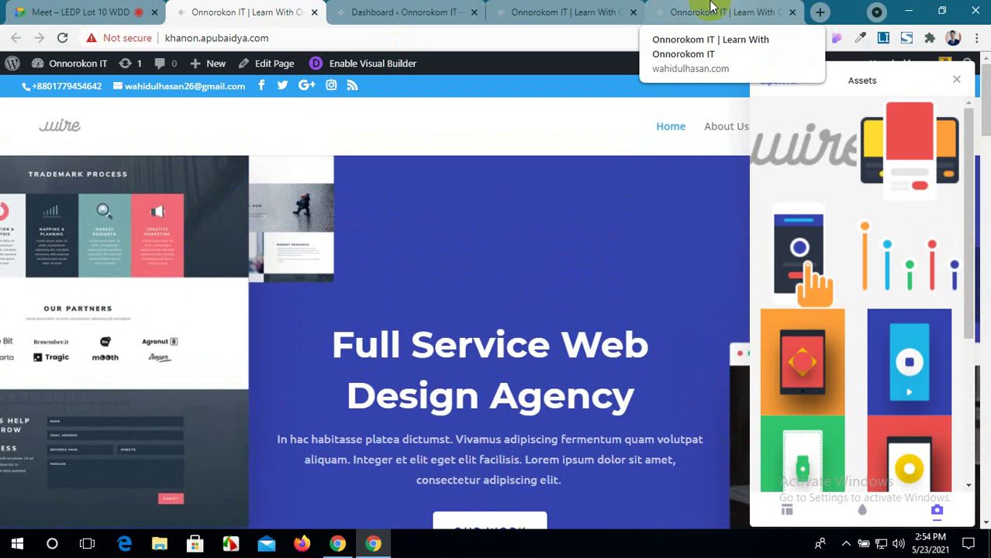
pyautogui.moveTo(70, 63)
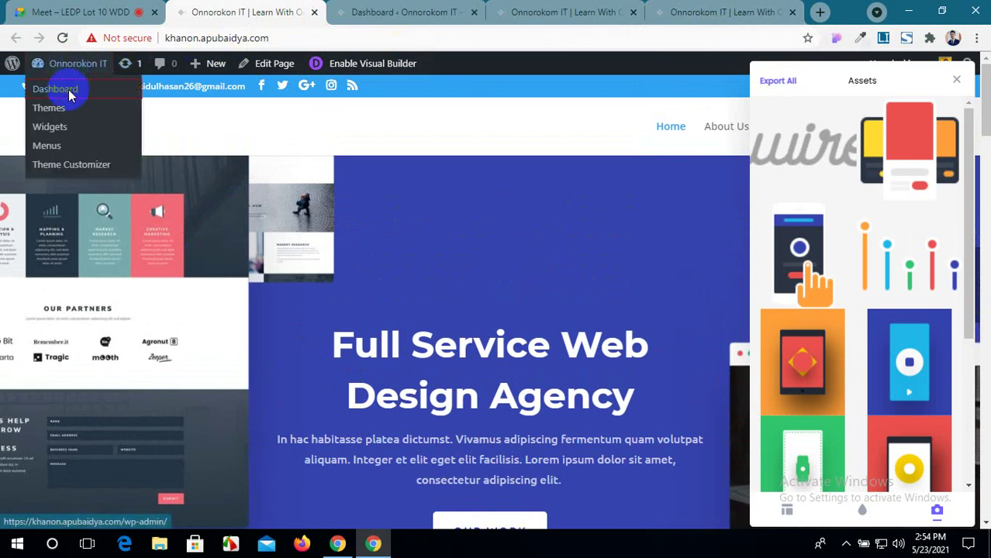
pyautogui.click(69, 91)
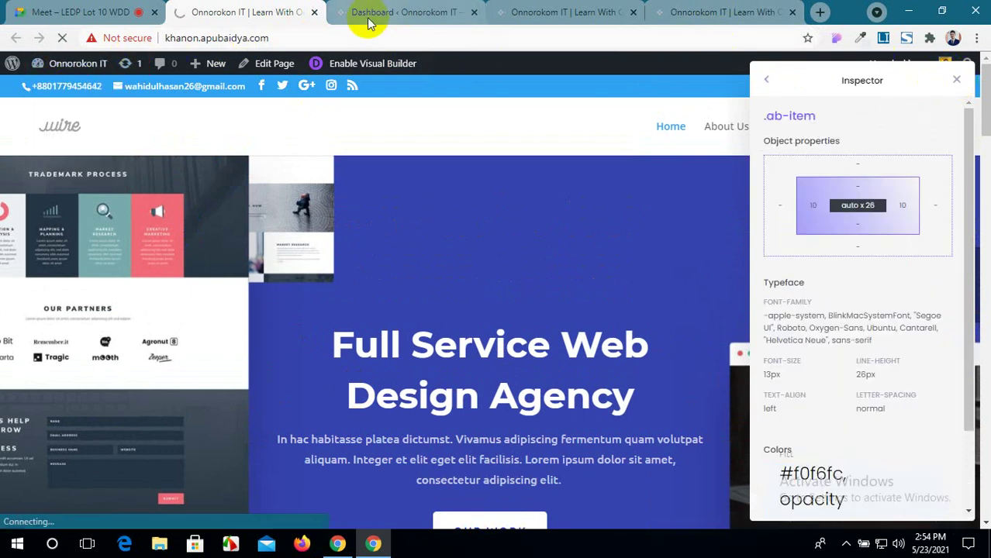
pyautogui.click(959, 86)
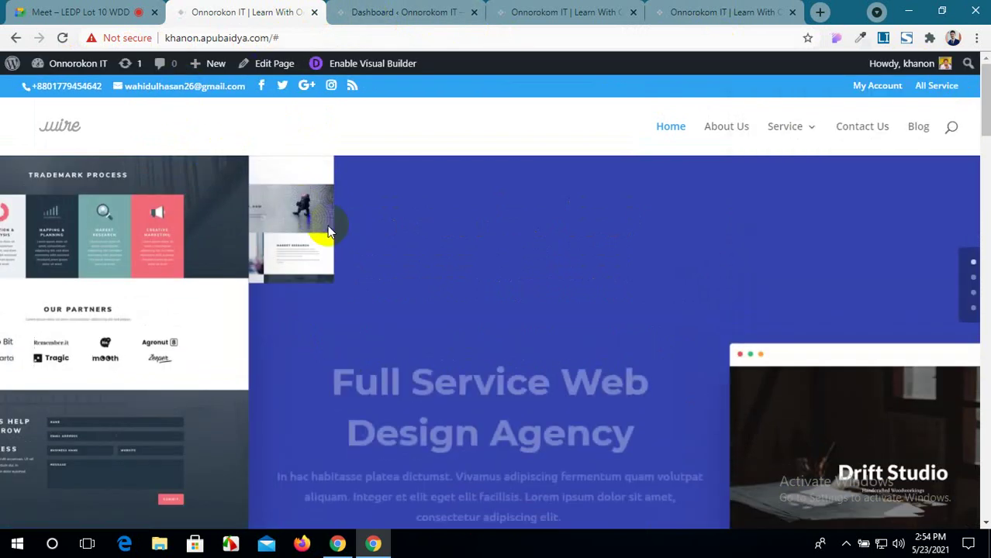
# Open the reference site's Home page for editing from the dashboard's page list and launch it in the Divi visual builder.
pyautogui.moveTo(79, 65)
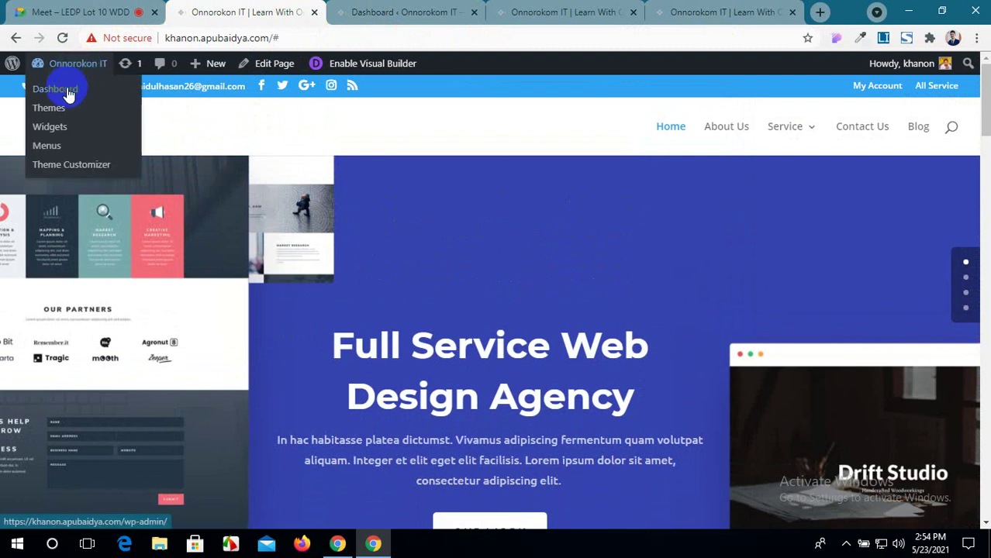
pyautogui.click(68, 91)
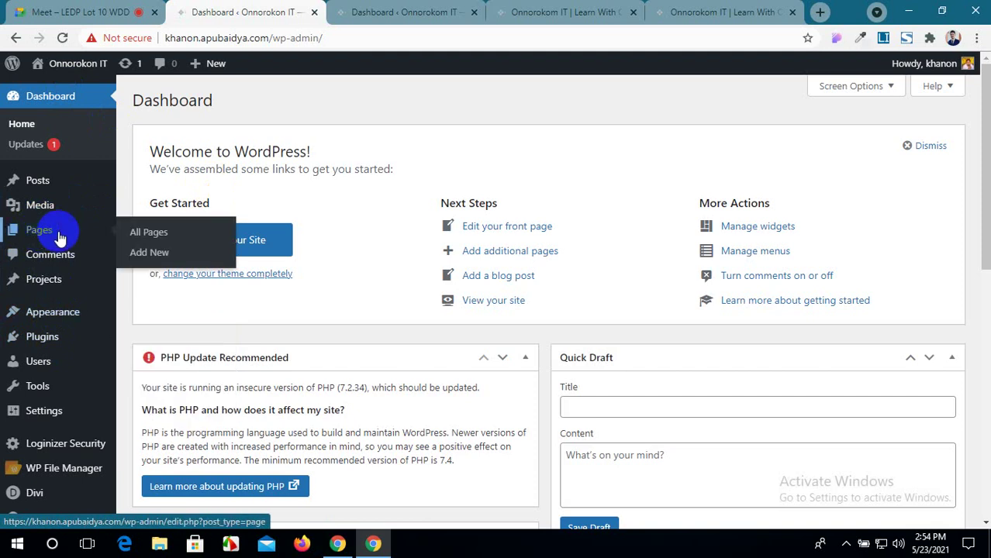
pyautogui.click(150, 234)
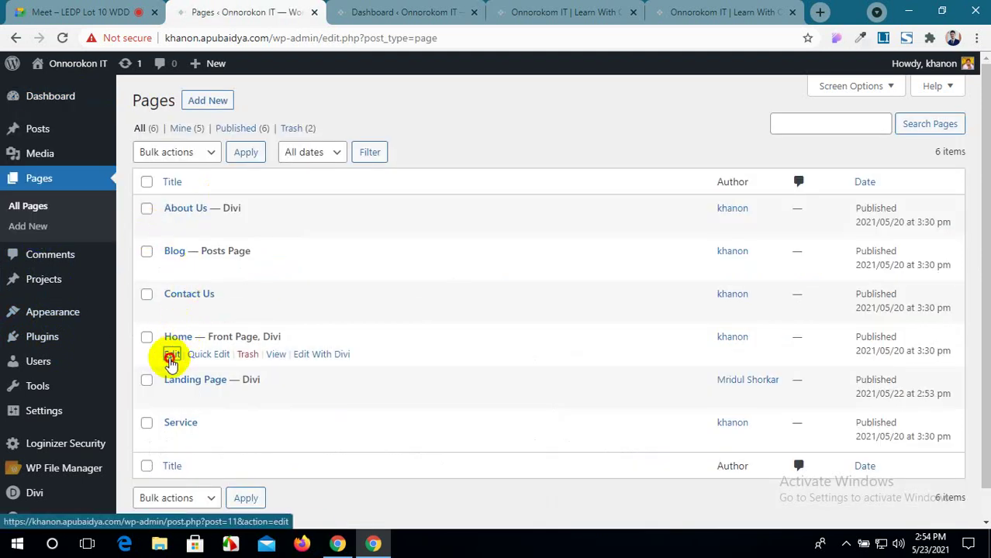
pyautogui.click(172, 357)
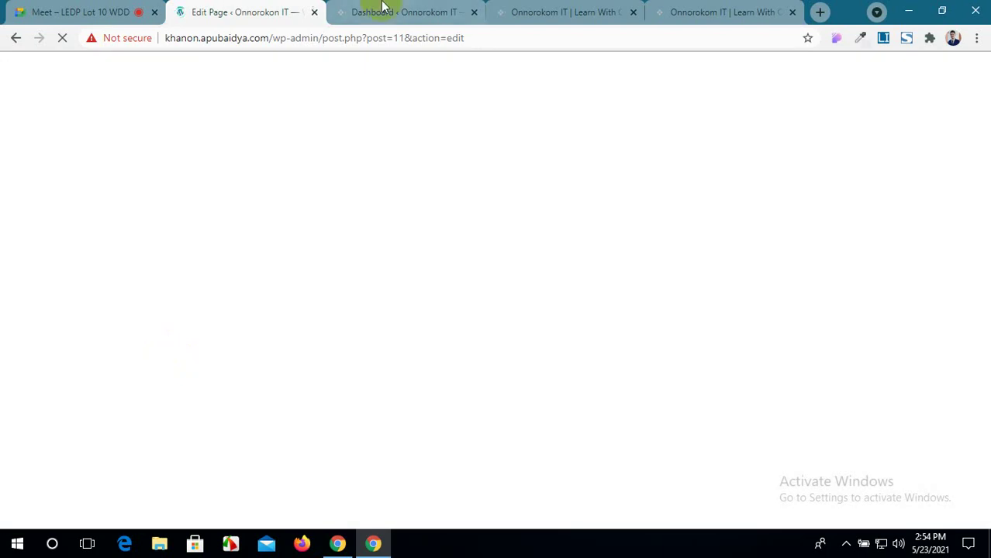
pyautogui.click(546, 9)
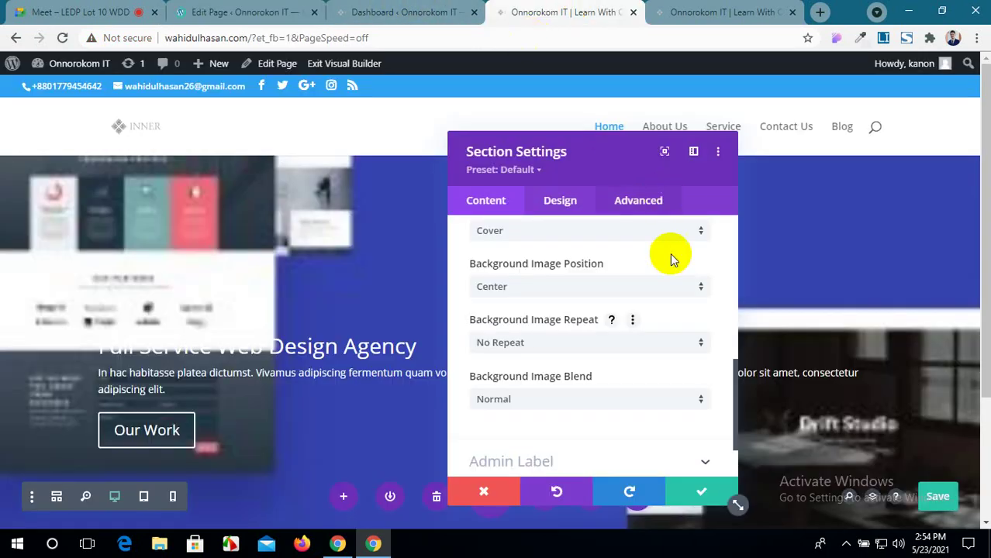
pyautogui.click(258, 10)
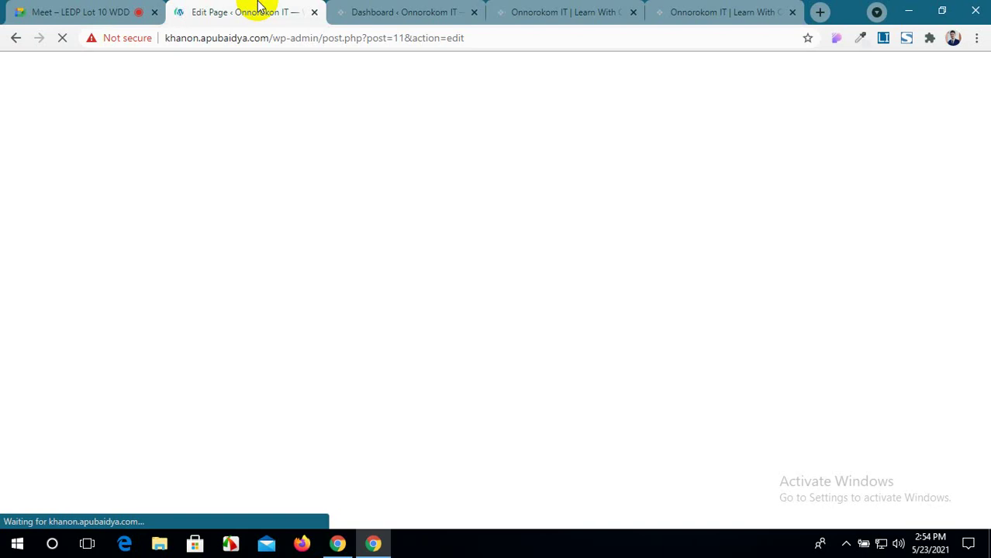
pyautogui.click(394, 371)
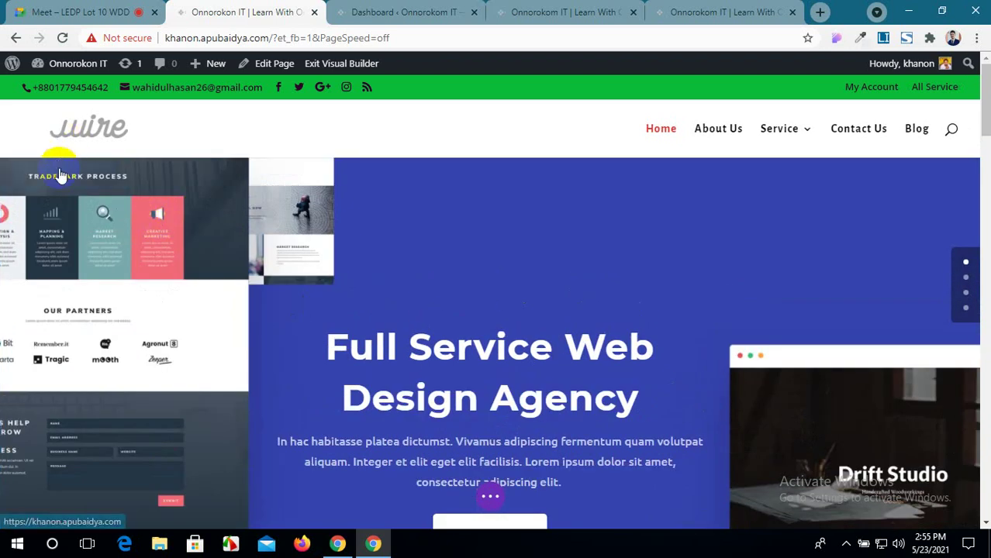
# Review the reference hero's layout, return to the page being built, and save the fullwidth section's settings.
pyautogui.scroll(-2, 388, 372)
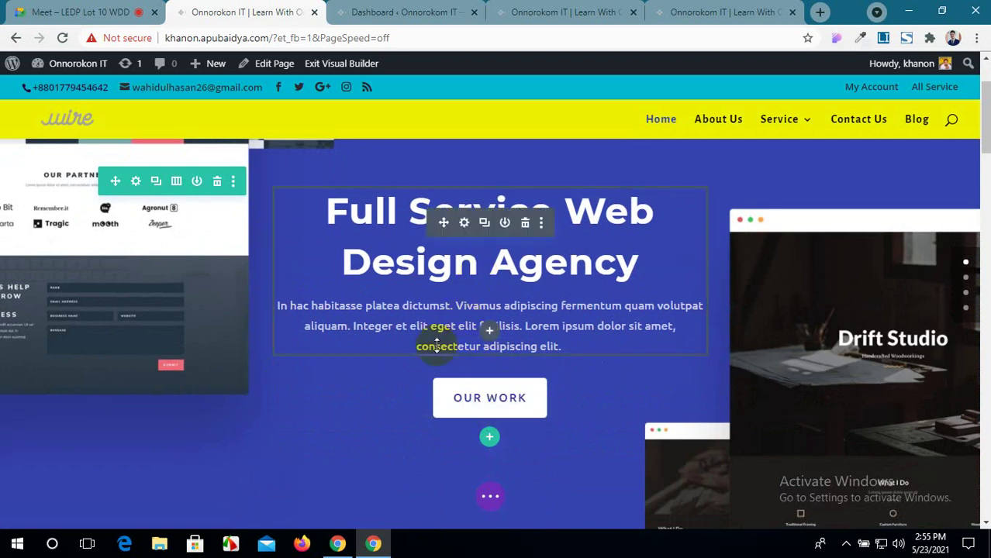
pyautogui.scroll(2, 457, 294)
pyautogui.click(570, 11)
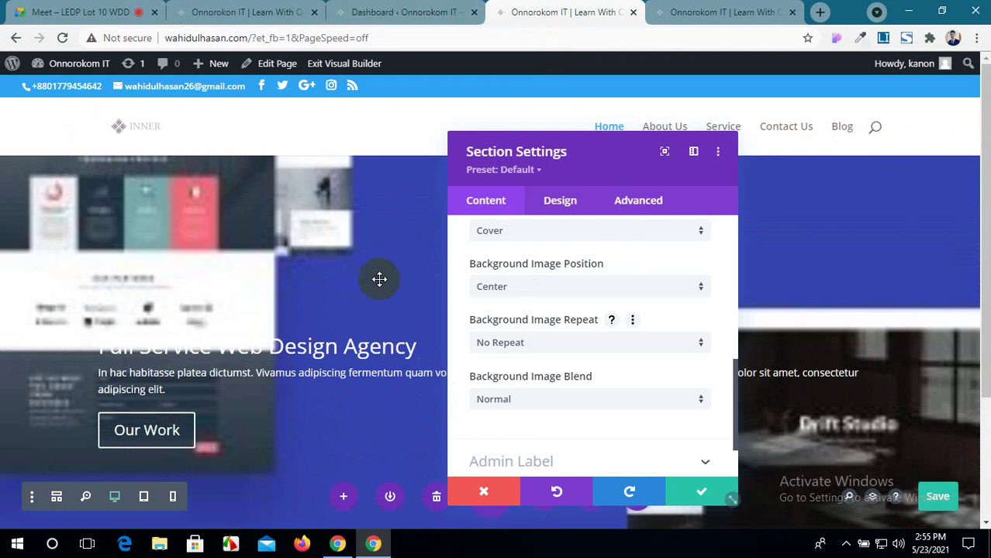
pyautogui.click(694, 493)
# Add a regular section with a single-column row below the fullwidth hero.
pyautogui.scroll(-3, 155, 233)
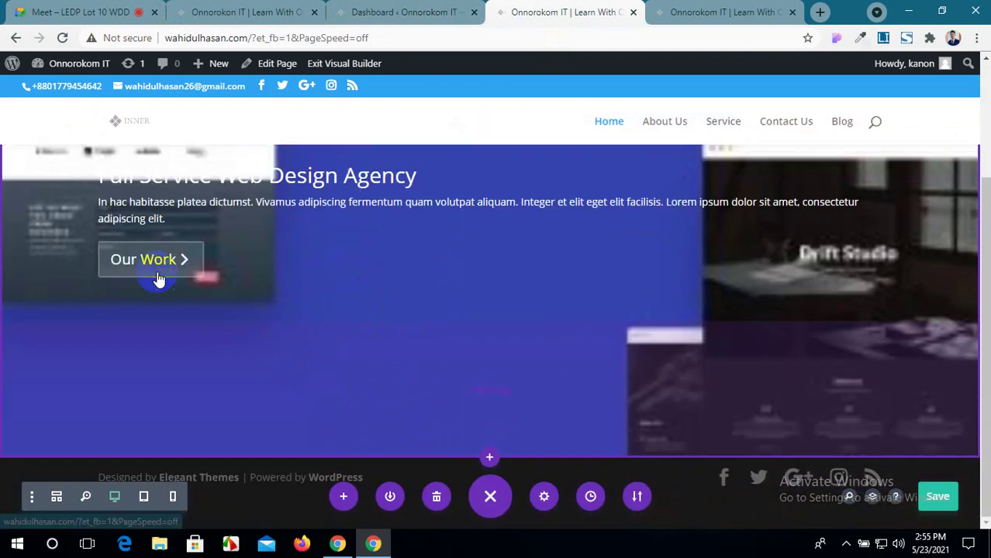
pyautogui.click(491, 461)
pyautogui.click(400, 409)
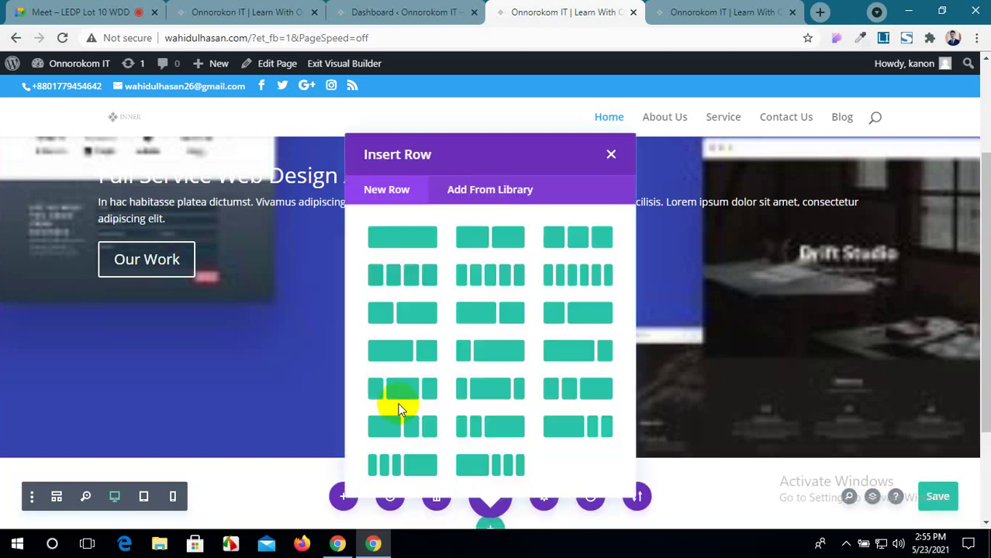
pyautogui.click(397, 239)
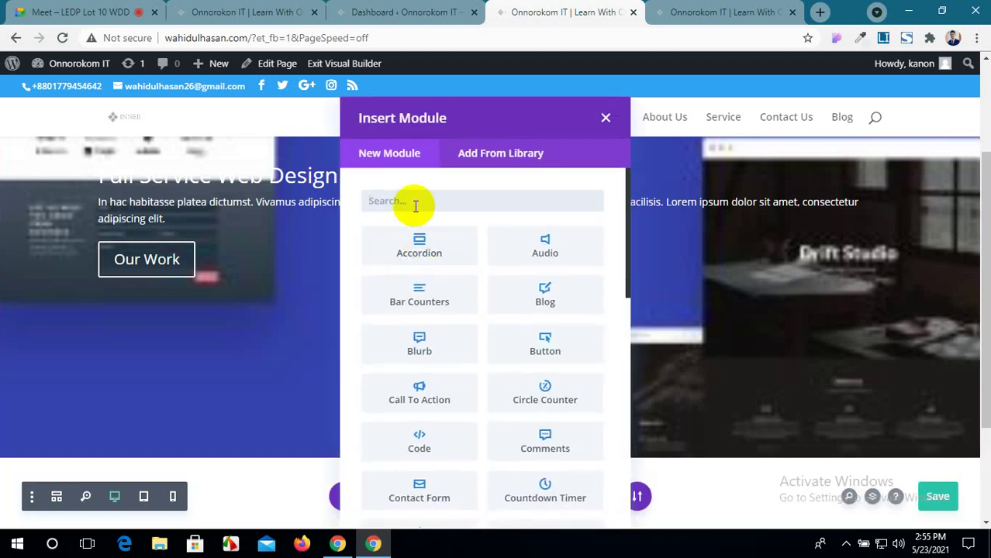
# Check the hero on the reference site and insert a Text module into the new single-column row.
pyautogui.click(412, 21)
pyautogui.click(294, 8)
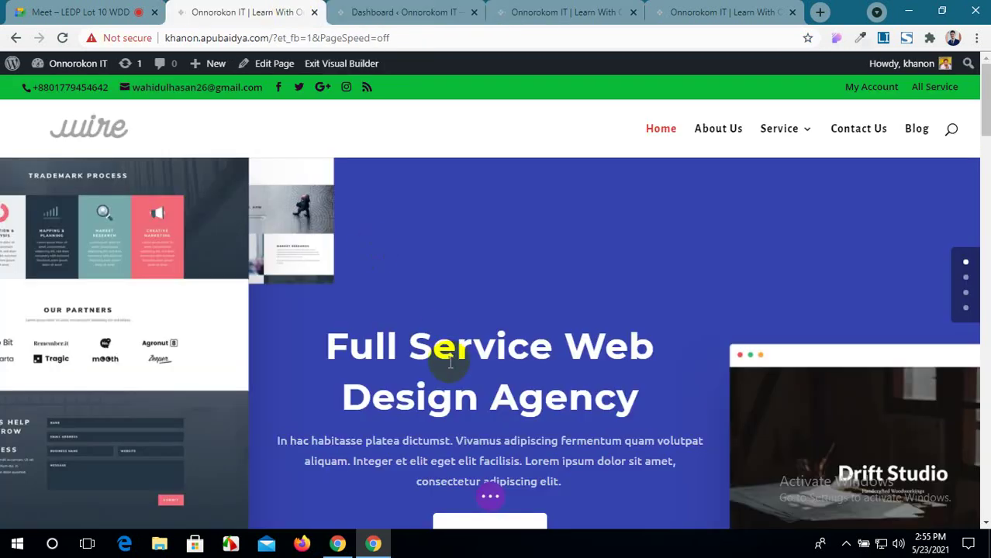
pyautogui.moveTo(450, 369)
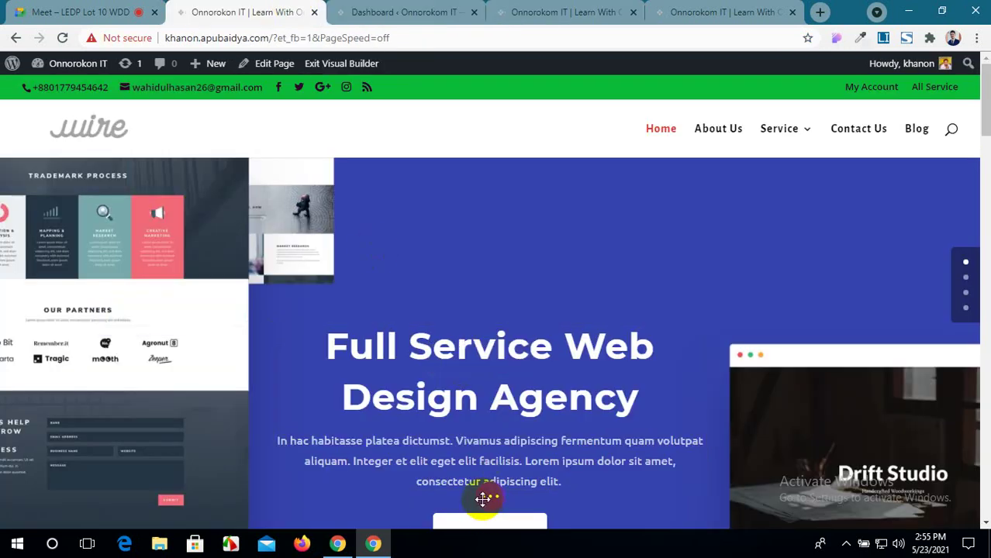
pyautogui.click(560, 16)
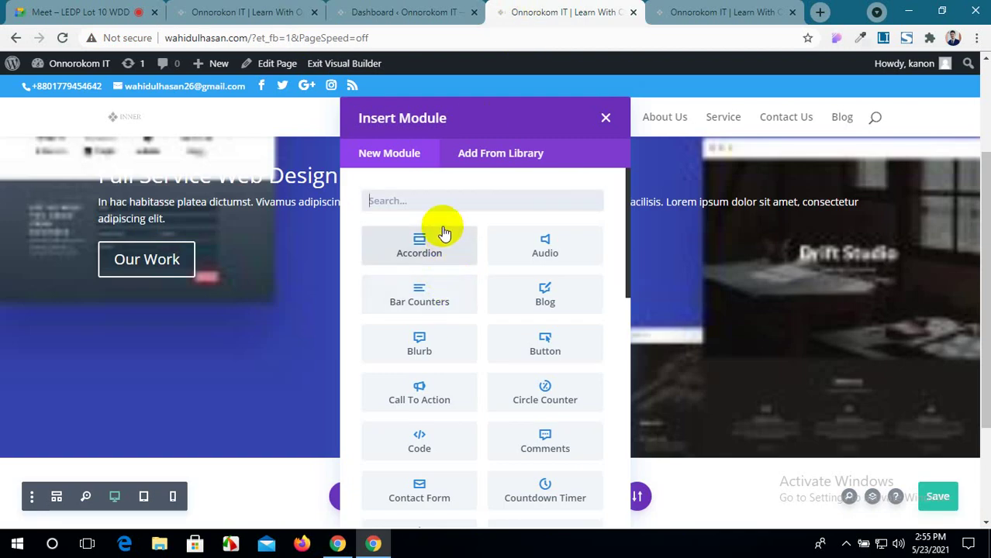
pyautogui.scroll(-5, 481, 320)
pyautogui.scroll(-3, 482, 327)
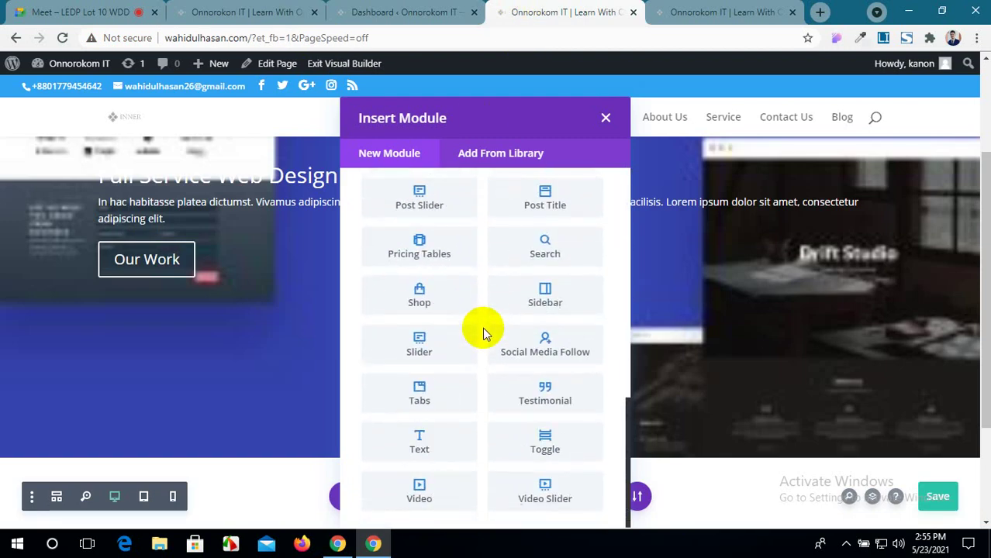
pyautogui.click(458, 442)
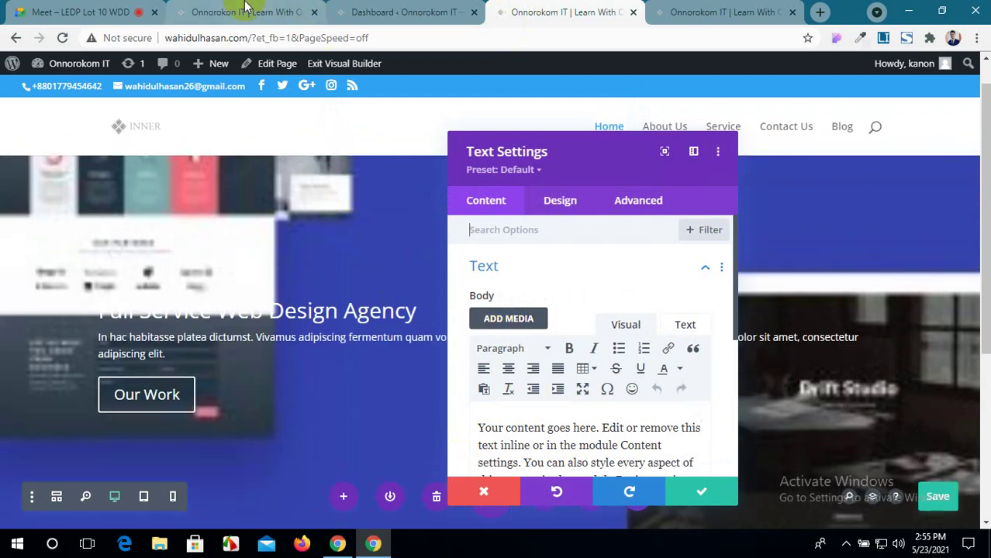
# Replace the Text module's placeholder content with the heading "Full Service Web Design Agenc" copied from the reference hero.
pyautogui.click(246, 8)
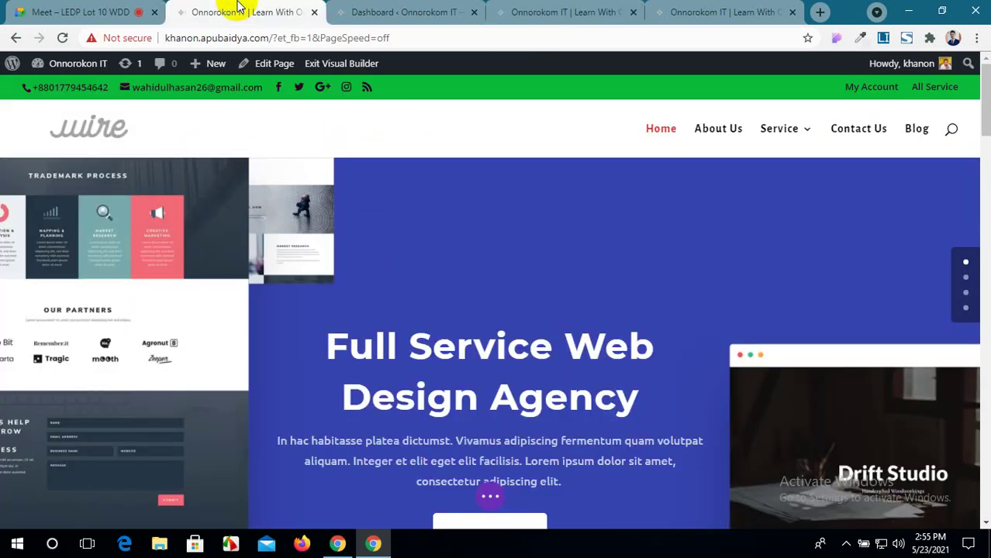
pyautogui.moveTo(592, 389); pyautogui.dragTo(336, 325)
pyautogui.hotkey('ctrl', 'c')
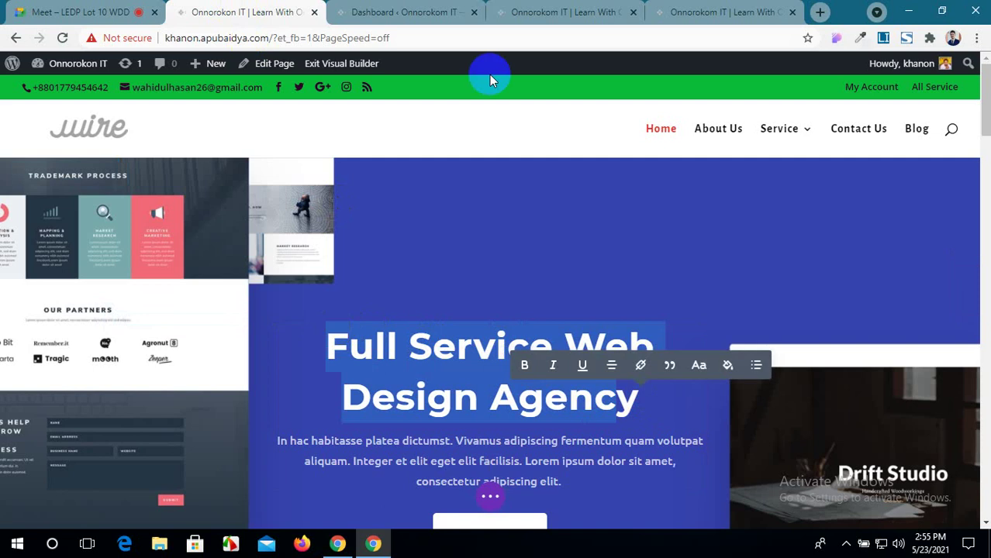
pyautogui.click(527, 9)
pyautogui.scroll(-3, 602, 417)
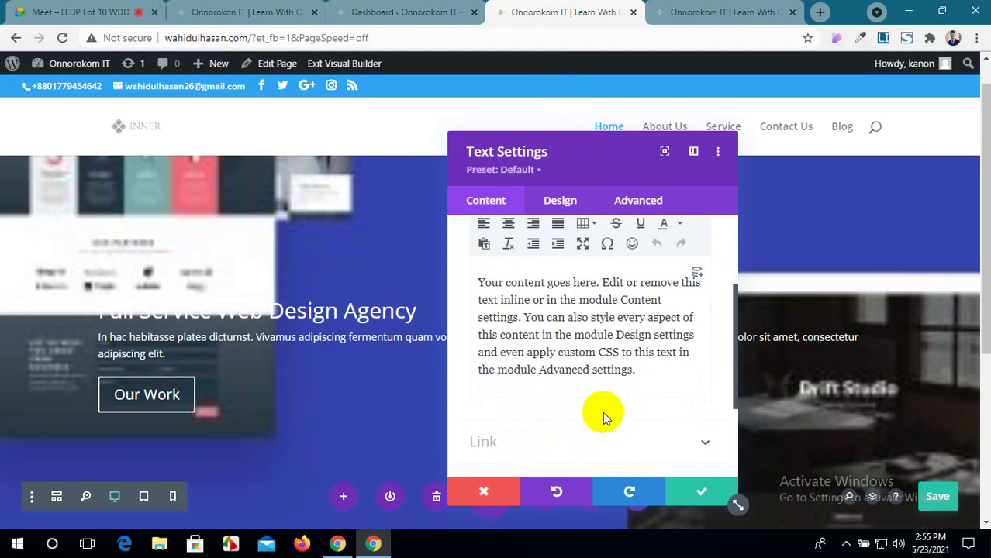
pyautogui.moveTo(641, 370); pyautogui.dragTo(460, 273)
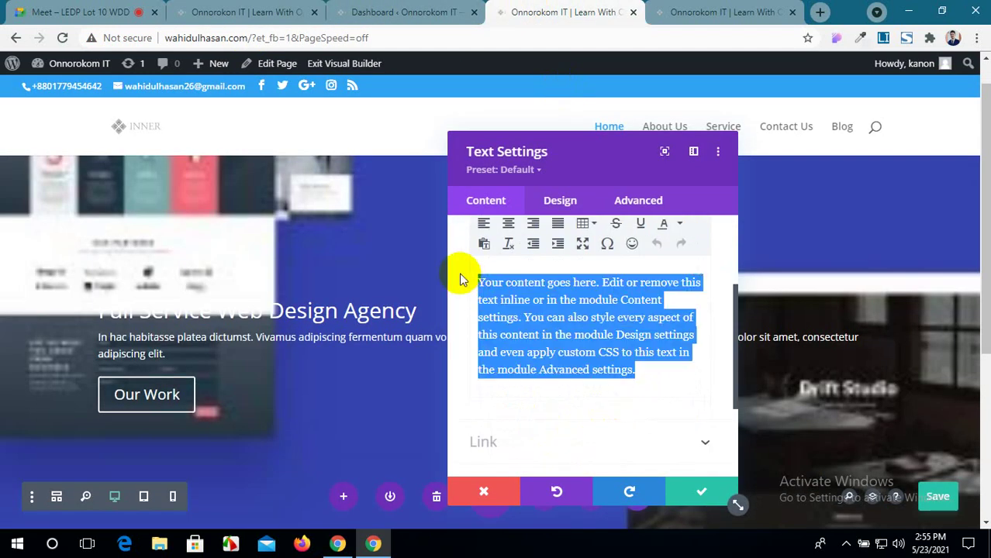
pyautogui.hotkey('ctrl', 'v')
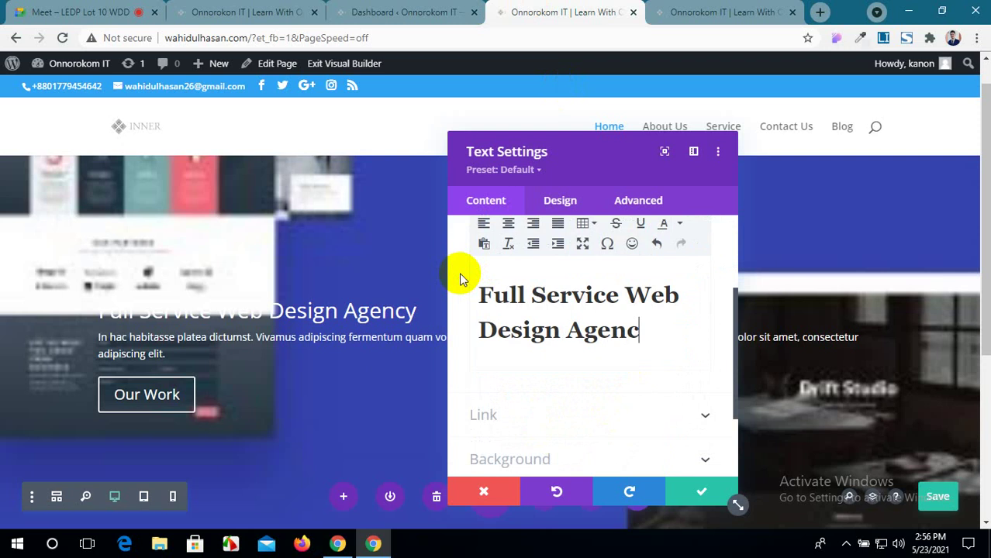
# Copy the reference hero's "In hac habitasse platea dictumst" paragraph below the Text module's heading and save the module.
pyautogui.click(246, 11)
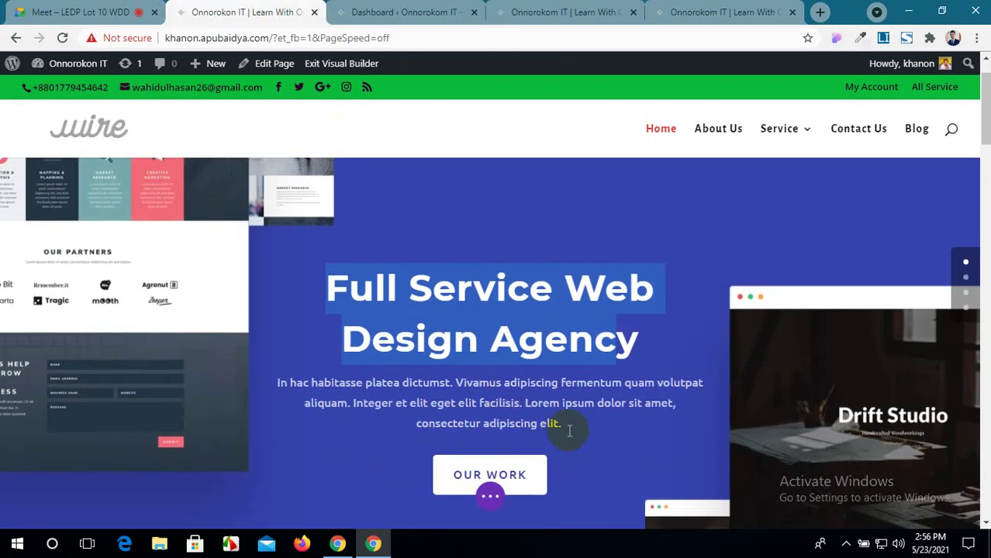
pyautogui.moveTo(564, 427); pyautogui.dragTo(274, 377)
pyautogui.hotkey('ctrl', 'c')
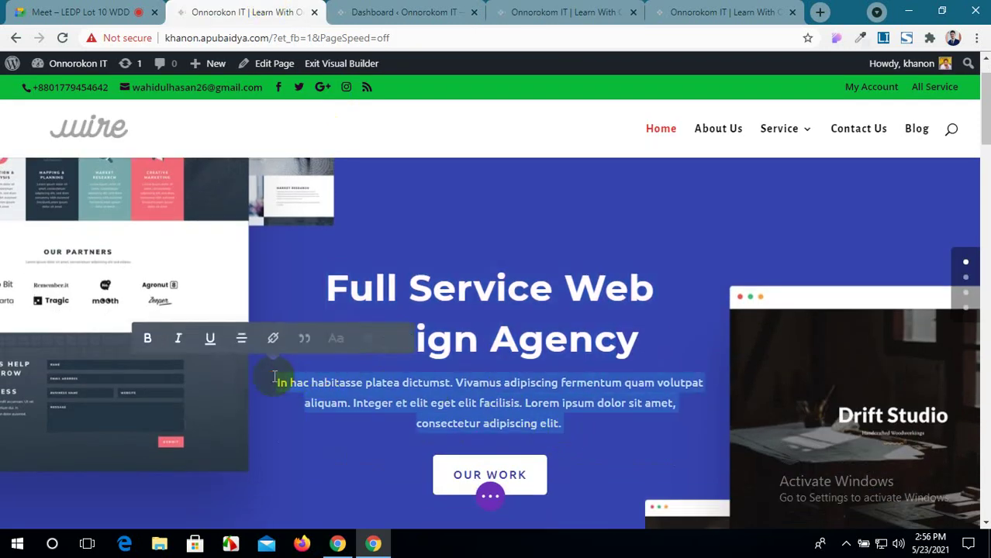
pyautogui.click(574, 11)
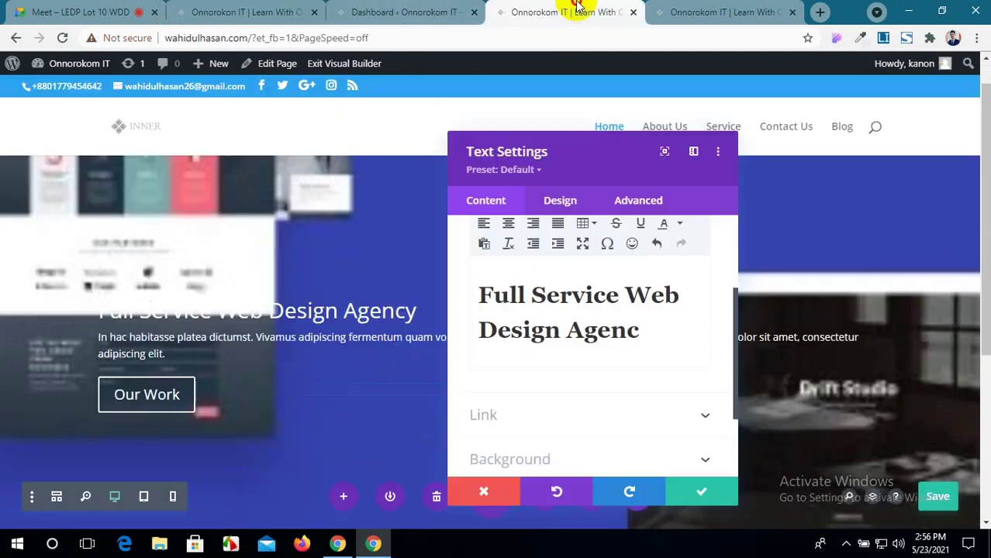
pyautogui.click(668, 329)
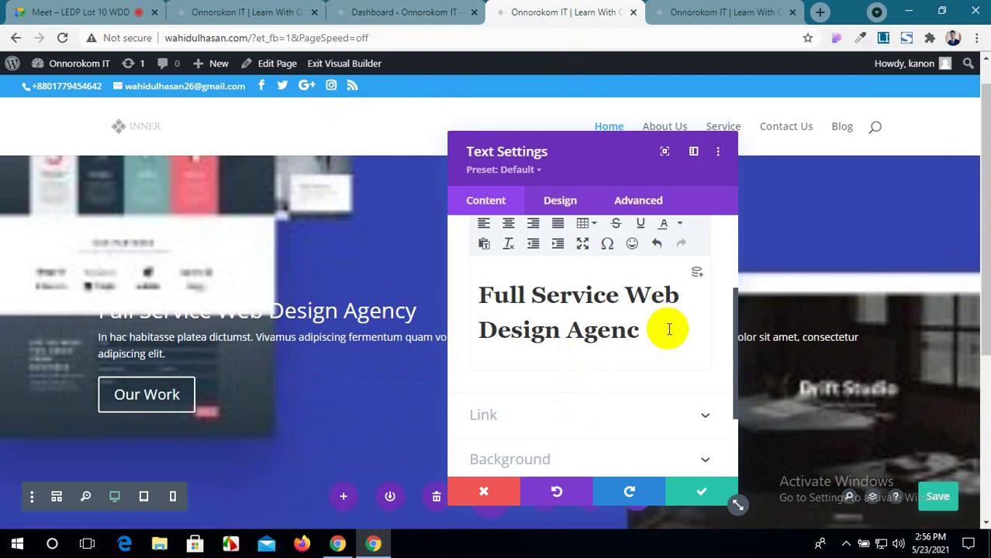
pyautogui.hotkey('ctrl', 'v')
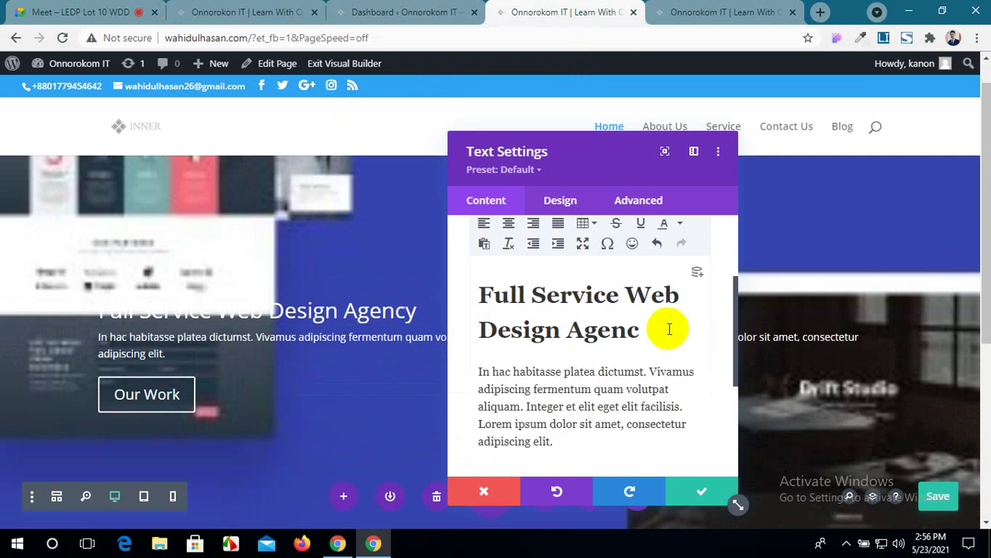
pyautogui.scroll(-1, 555, 371)
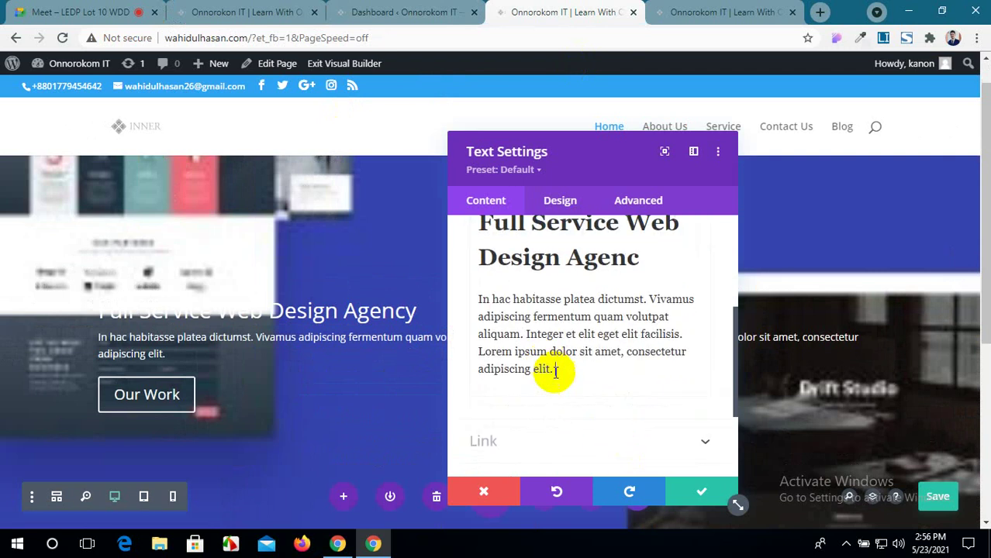
pyautogui.scroll(-4, 300, 294)
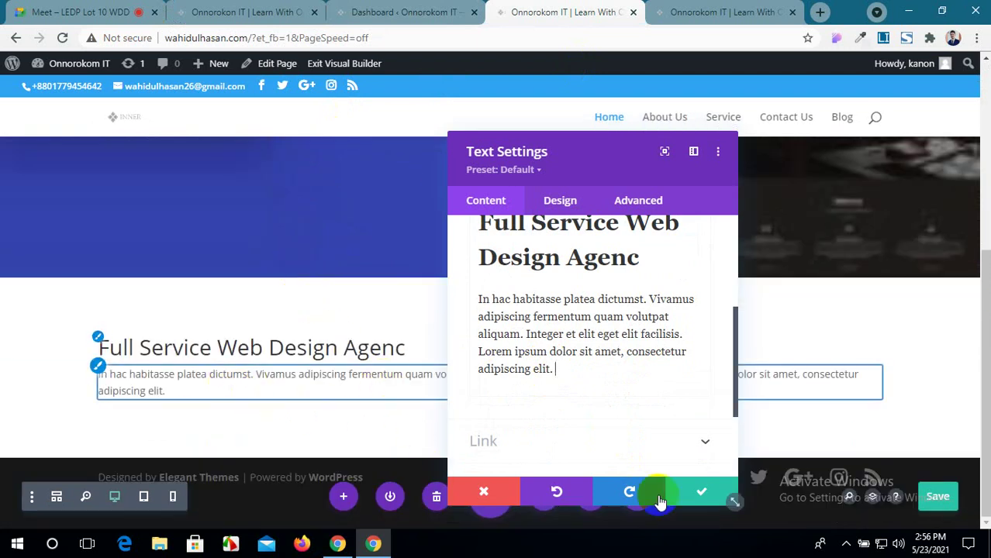
pyautogui.click(689, 496)
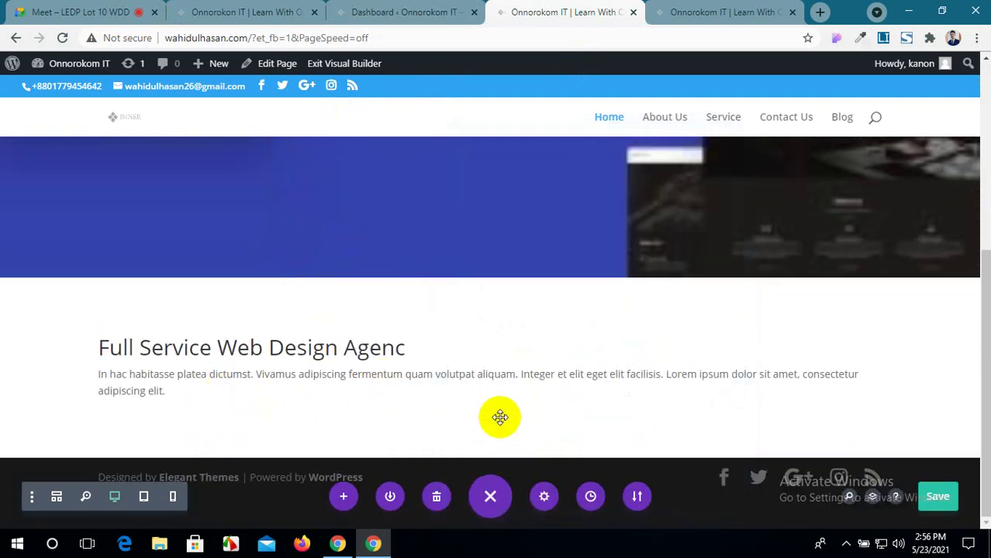
# Insert a Button module below the hero text, label it "Our Work" and save the module.
pyautogui.click(489, 375)
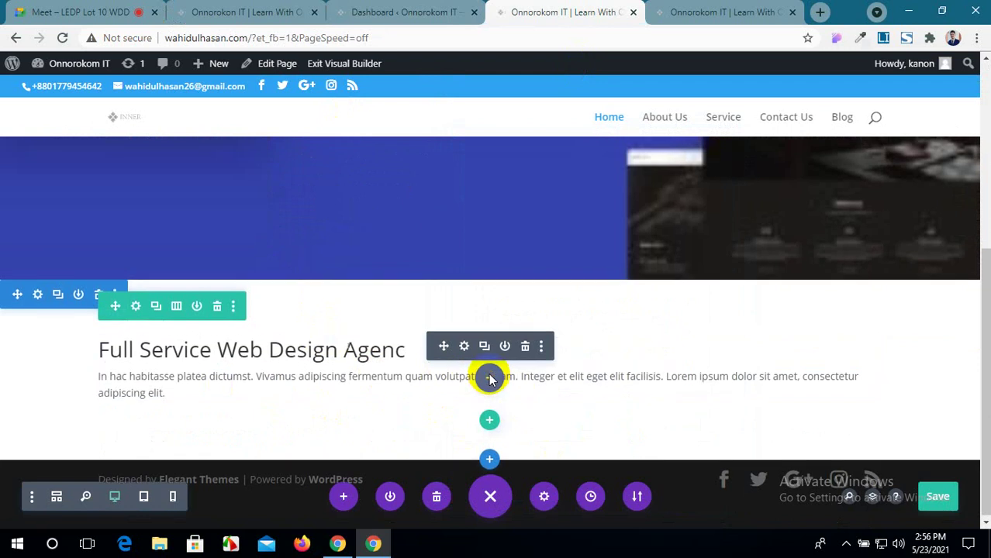
pyautogui.write('bo')
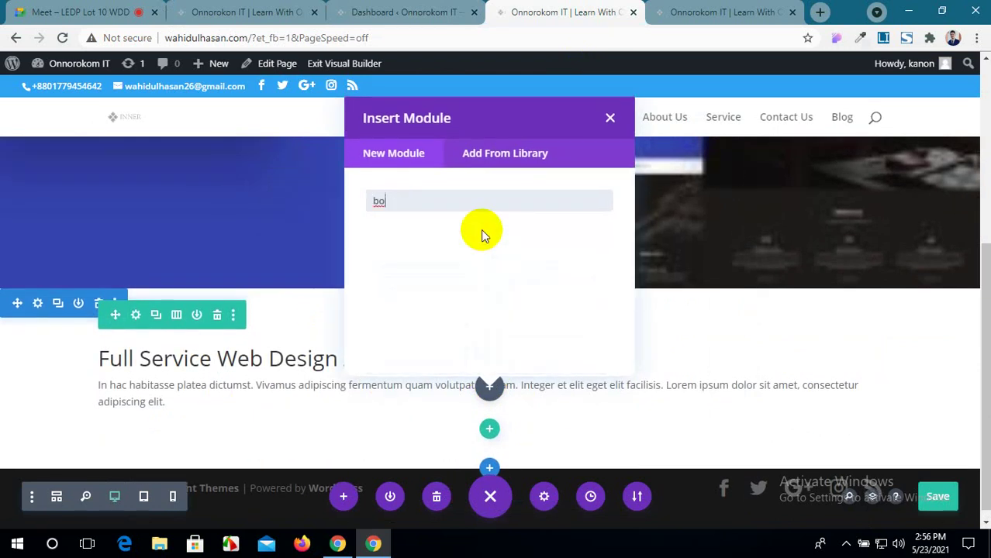
pyautogui.press('BackSpace')
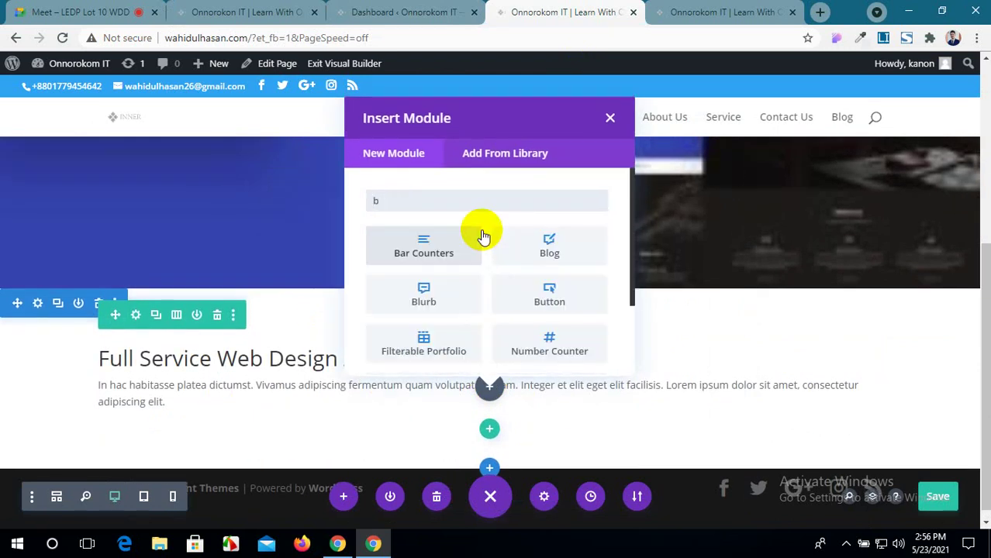
pyautogui.write('utt')
pyautogui.click(454, 248)
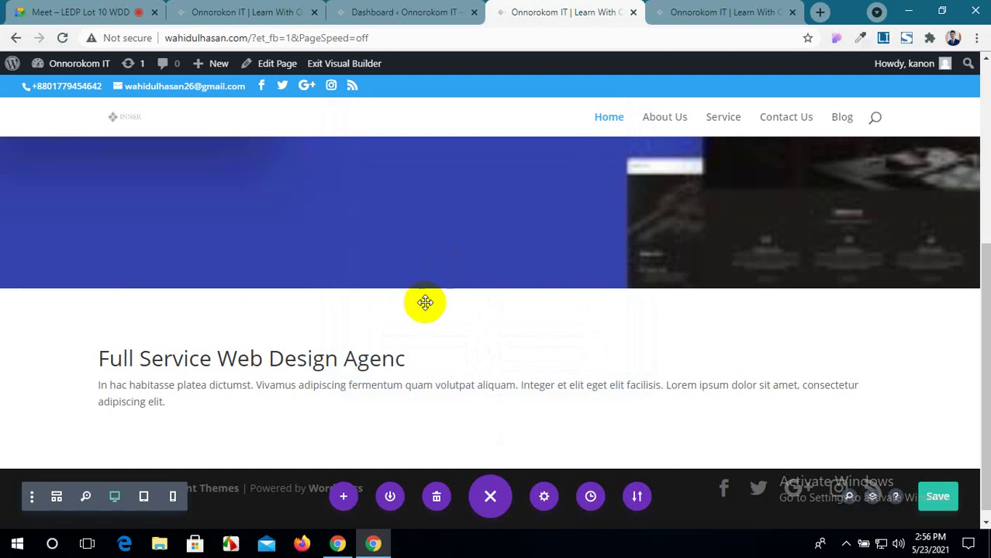
pyautogui.moveTo(537, 317); pyautogui.dragTo(441, 312)
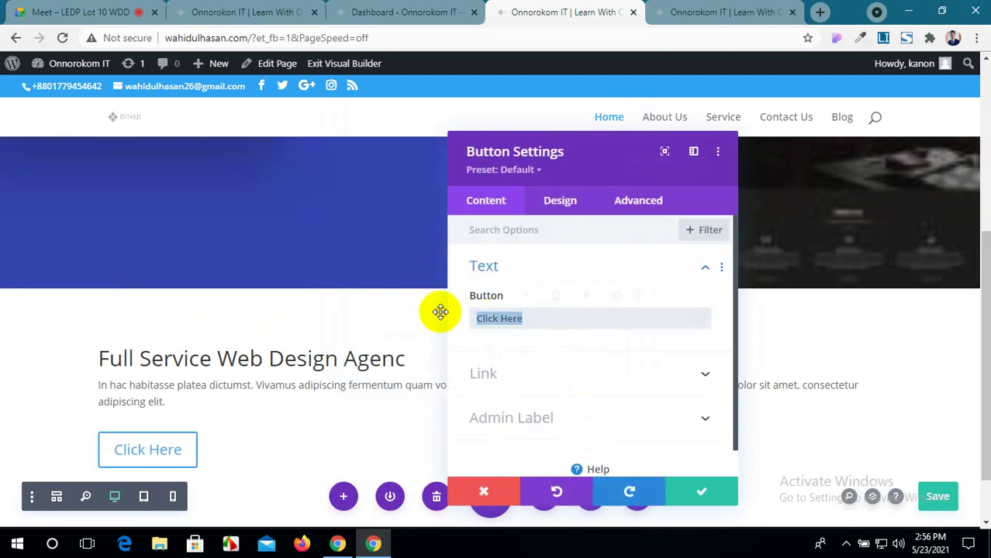
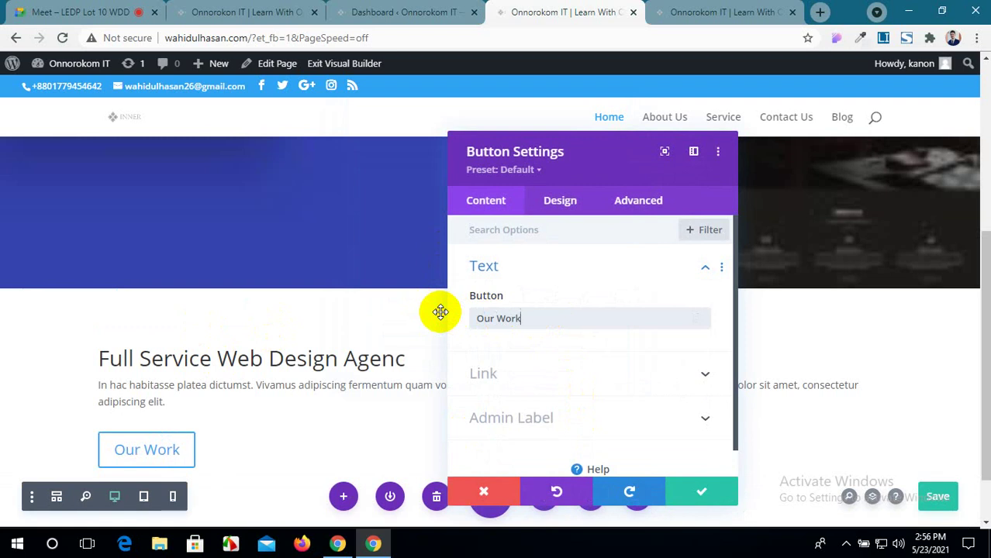
pyautogui.click(709, 497)
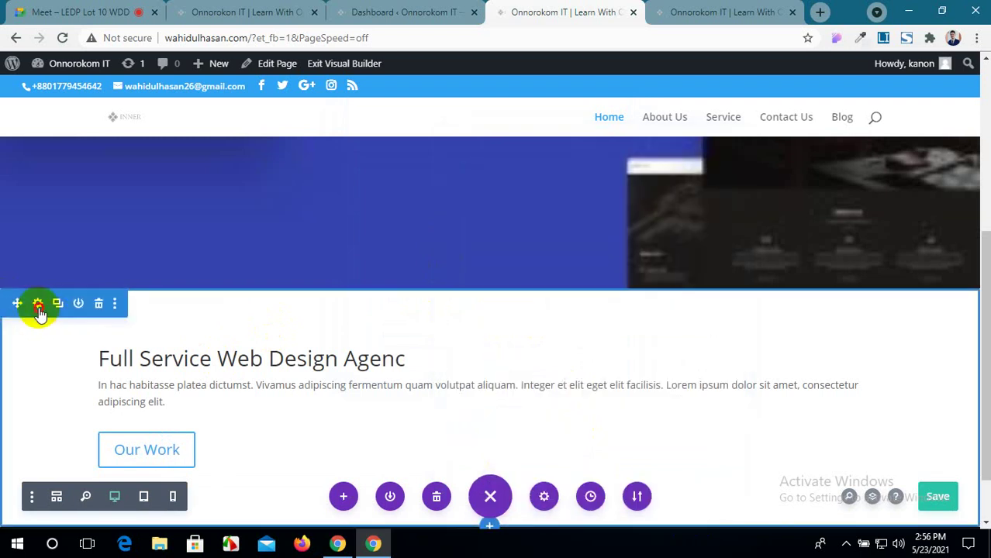
# Set the new section's background image to asset-10.jpeg from the Media Library.
pyautogui.click(38, 306)
pyautogui.click(562, 317)
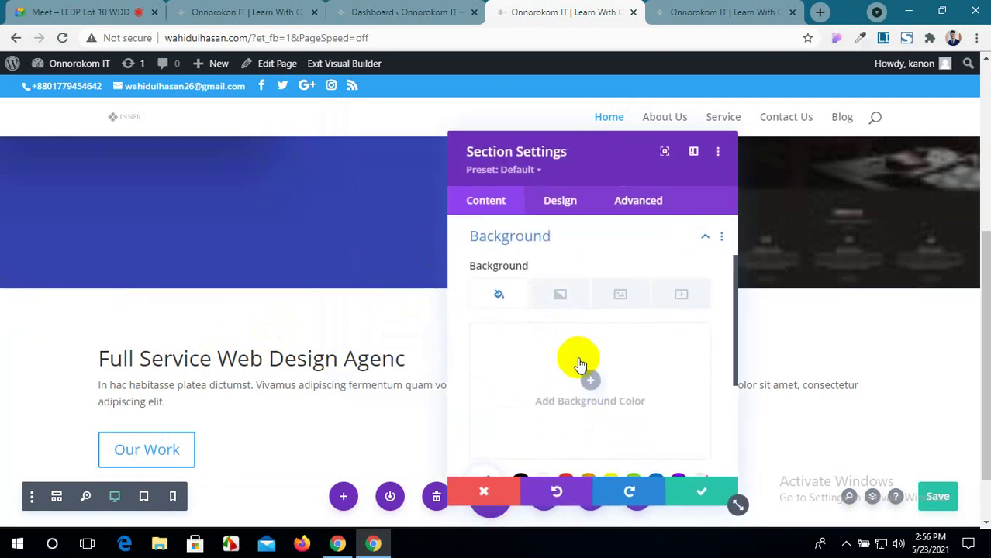
pyautogui.click(620, 296)
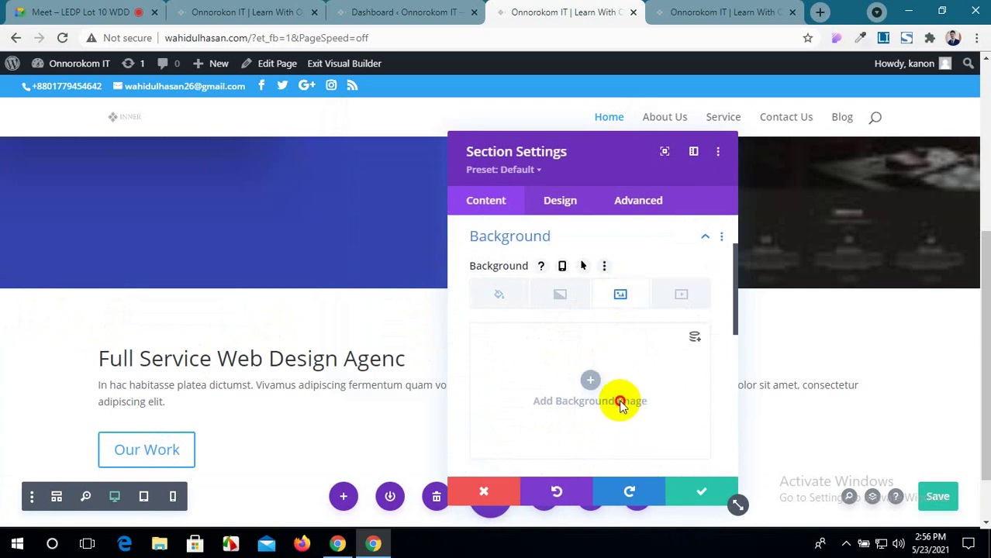
pyautogui.click(621, 405)
pyautogui.click(591, 313)
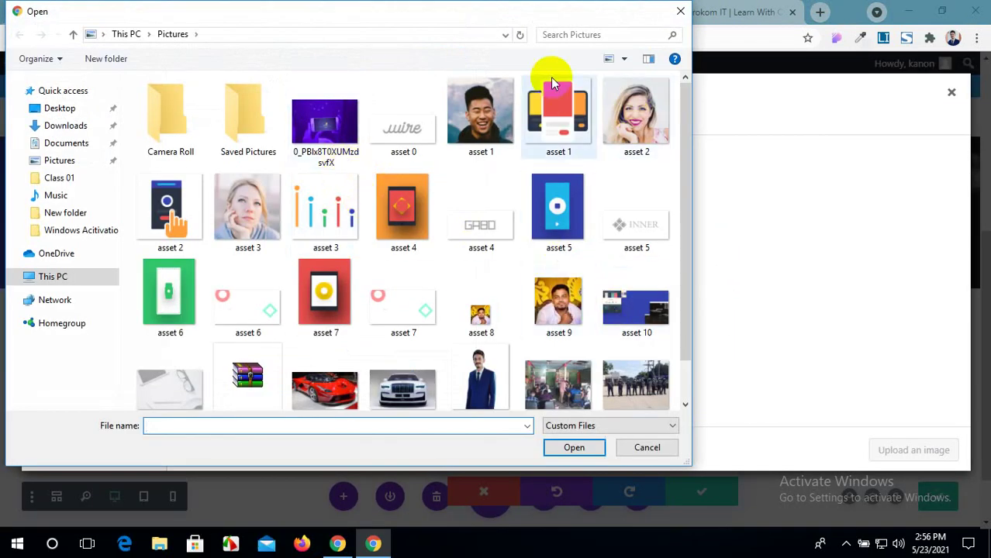
pyautogui.click(679, 11)
pyautogui.click(290, 128)
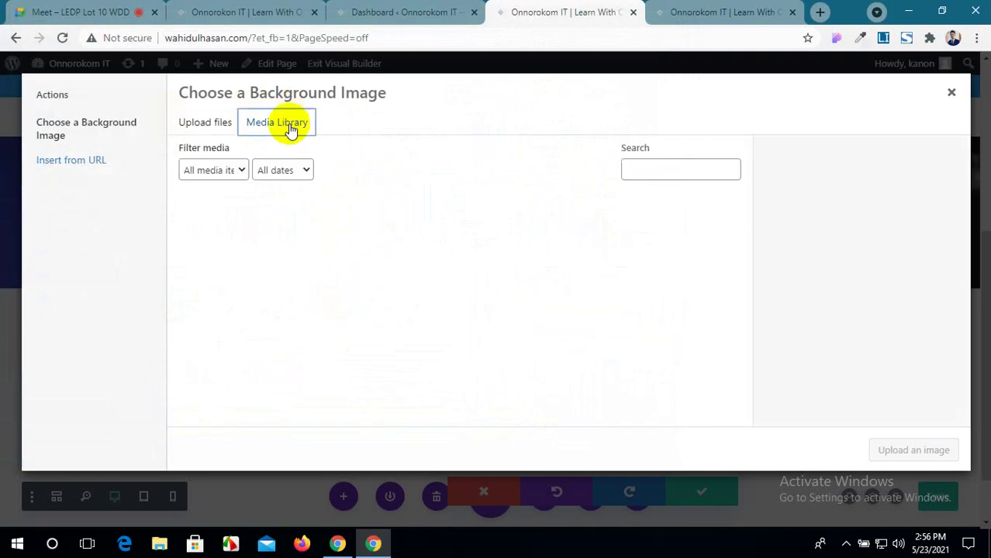
pyautogui.click(244, 253)
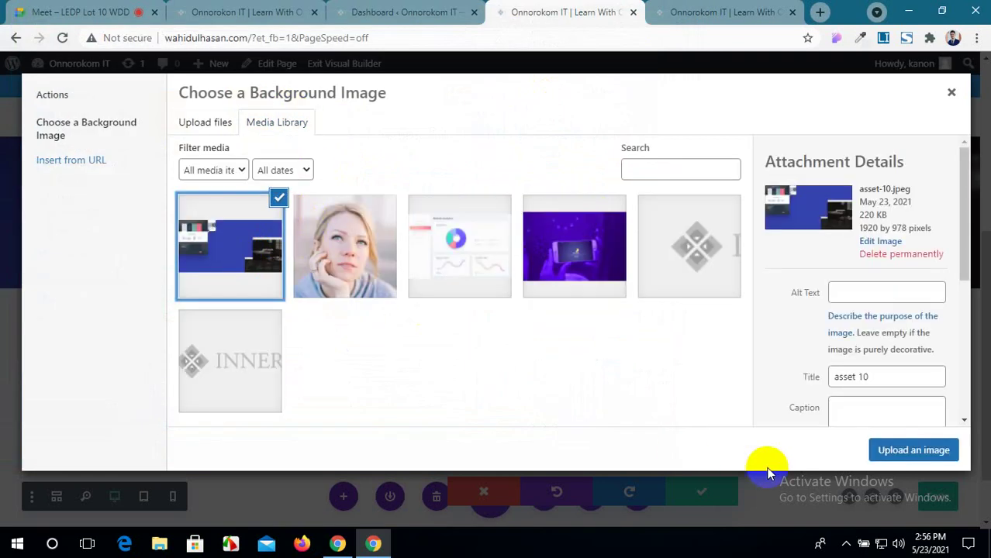
pyautogui.click(913, 450)
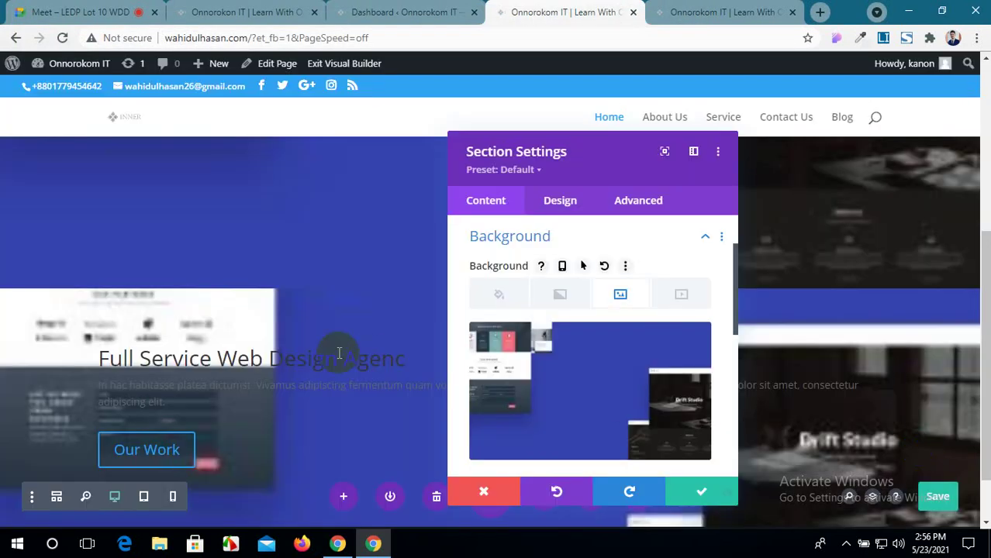
# Compare the new section with the original fullwidth hero, save its background settings and delete the fullwidth hero section.
pyautogui.scroll(-3, 332, 351)
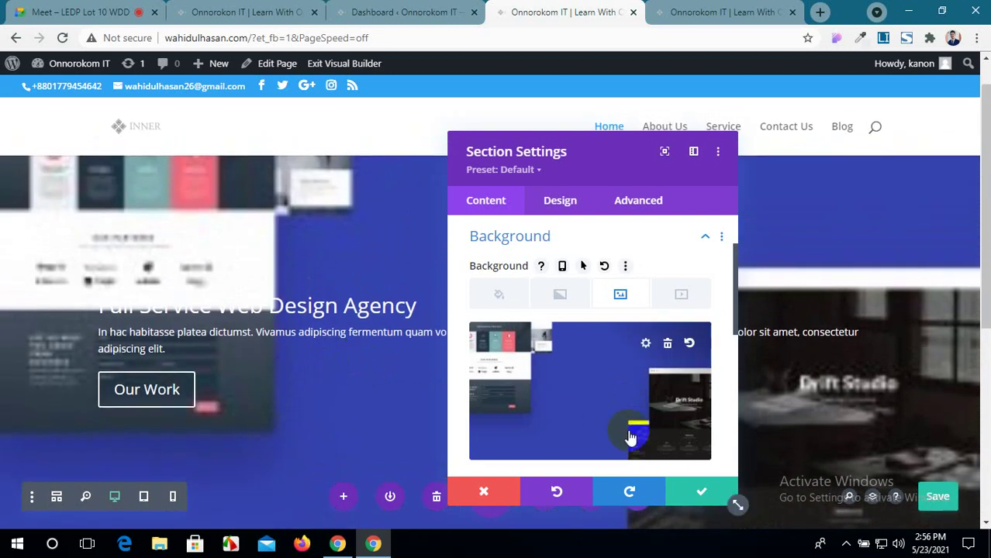
pyautogui.click(680, 406)
pyautogui.scroll(1, 304, 353)
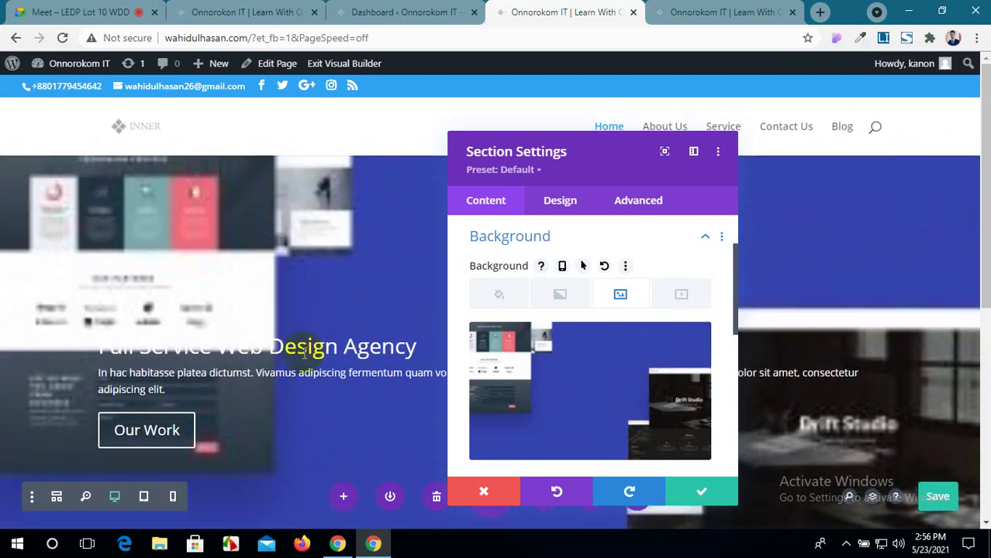
pyautogui.scroll(-3, 304, 352)
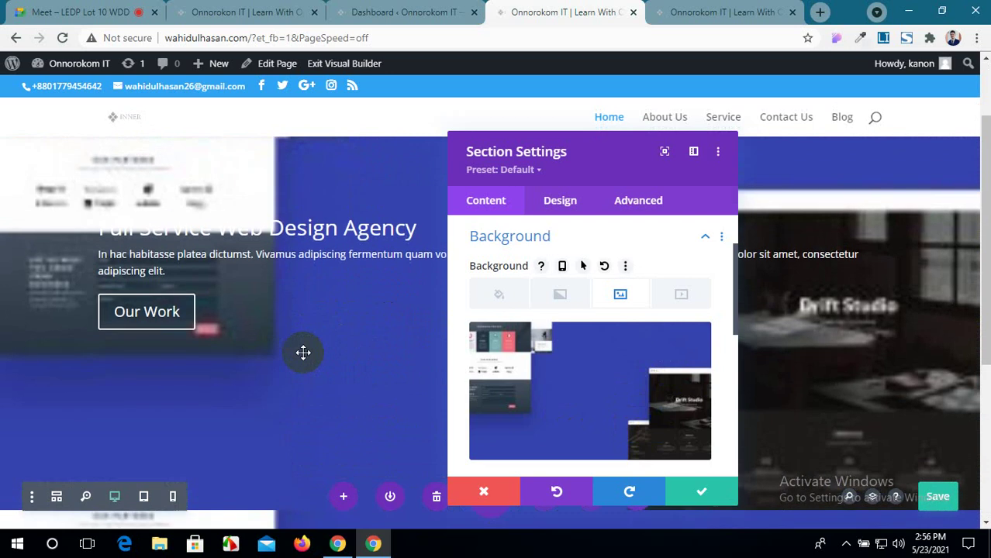
pyautogui.scroll(3, 304, 353)
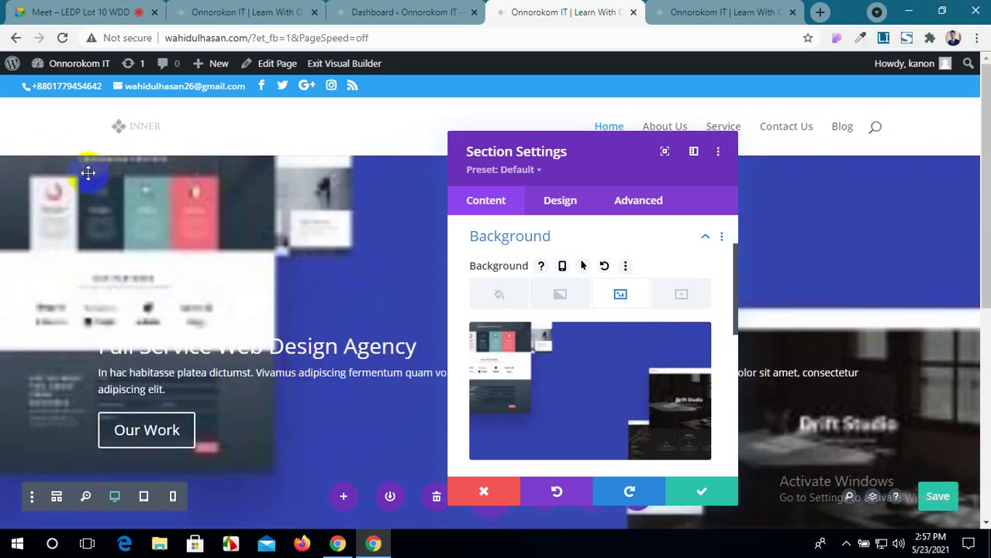
pyautogui.click(698, 490)
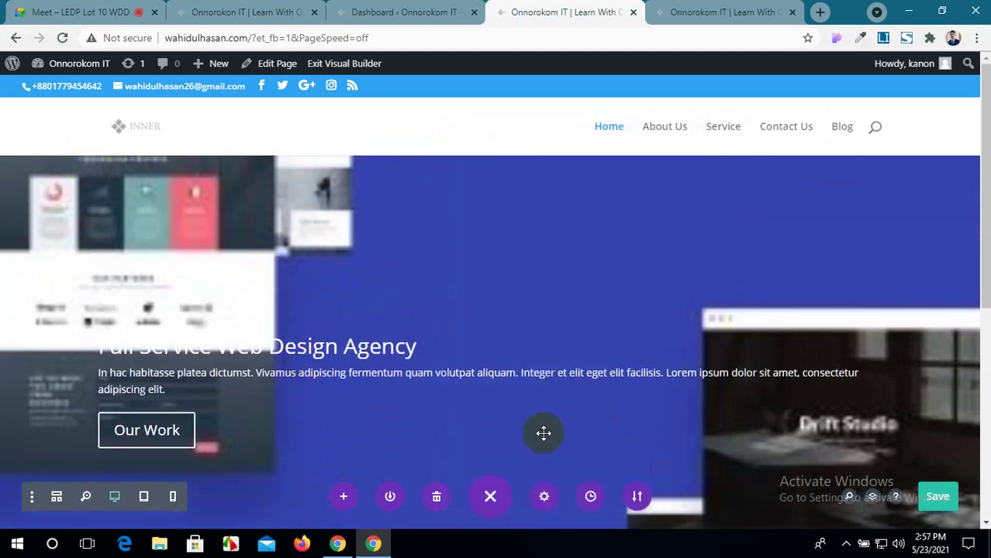
pyautogui.click(98, 170)
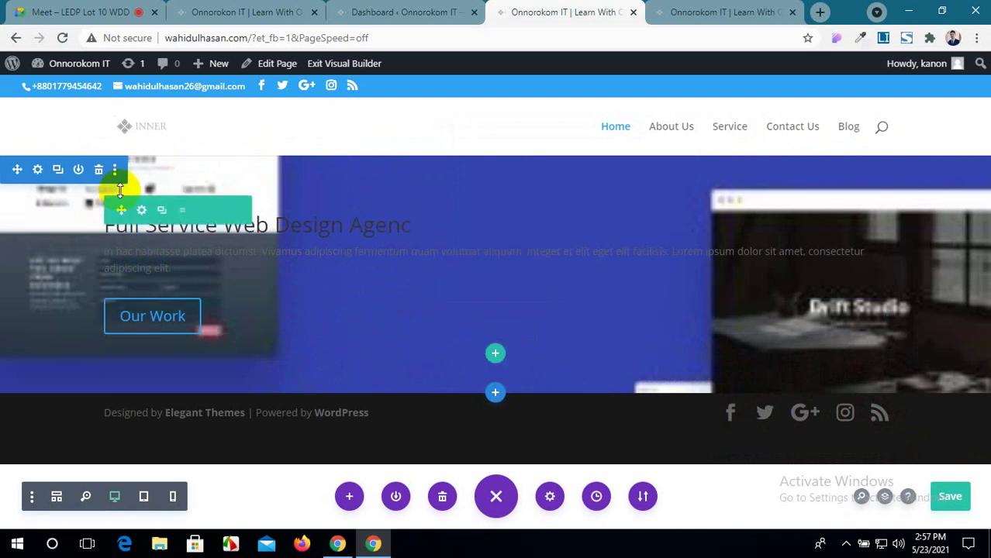
# Examine the remaining hero section's background image options, including size, position, repeat and blend.
pyautogui.click(37, 169)
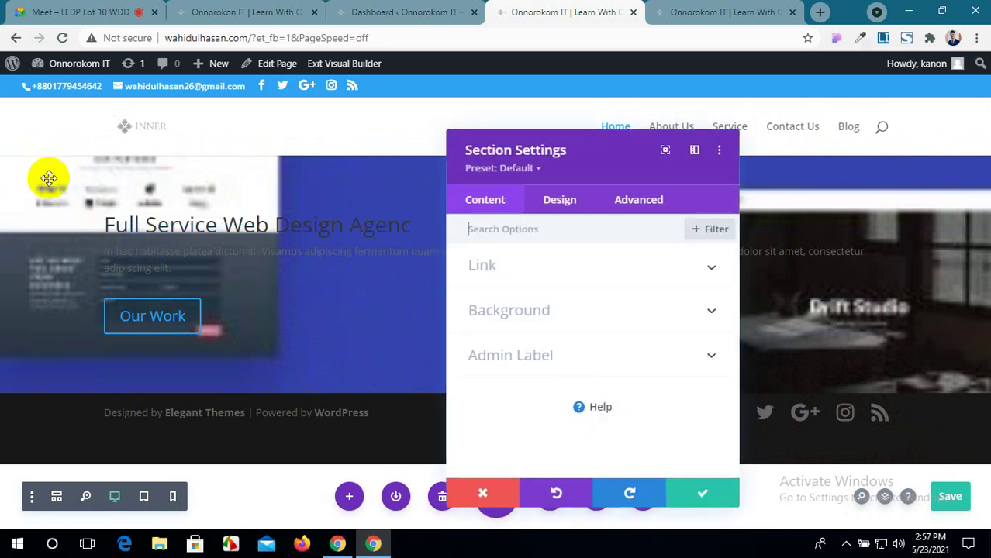
pyautogui.click(609, 318)
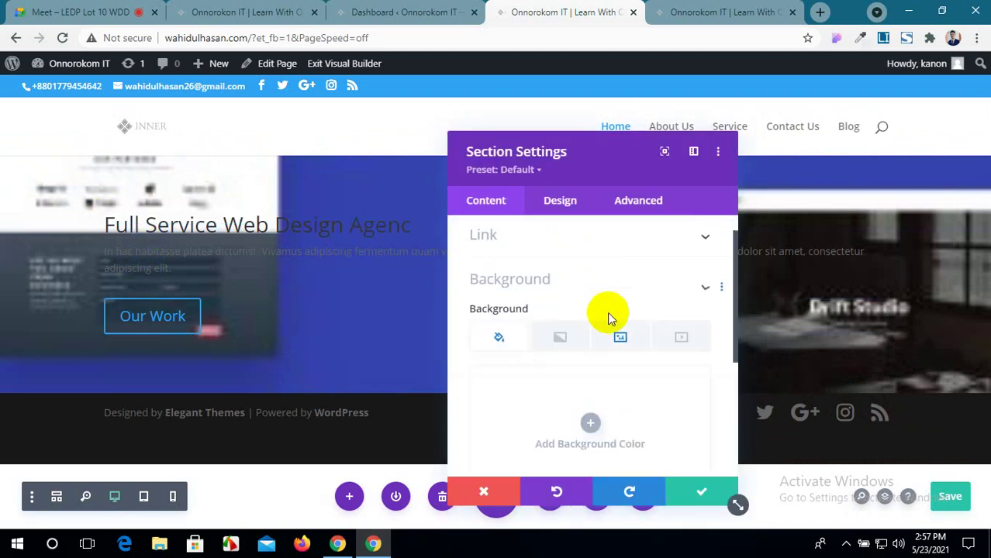
pyautogui.scroll(-5, 596, 380)
pyautogui.scroll(5, 597, 412)
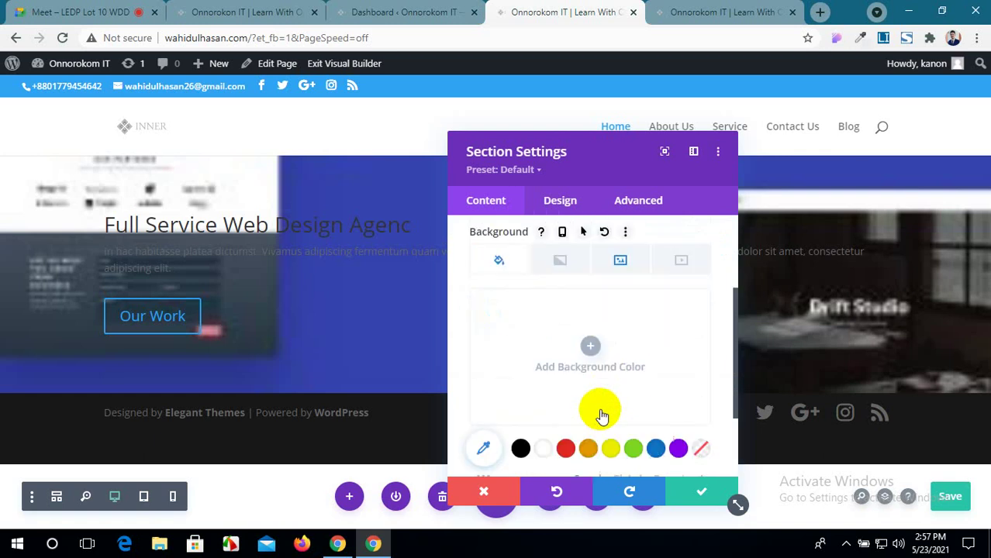
pyautogui.click(637, 378)
pyautogui.scroll(-5, 639, 418)
pyautogui.scroll(-1, 639, 419)
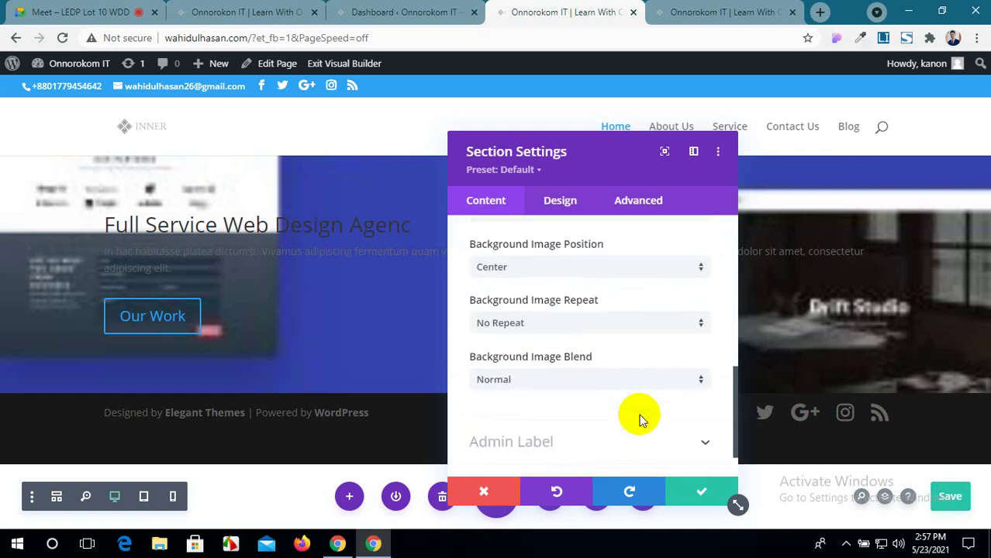
pyautogui.scroll(2, 640, 419)
pyautogui.scroll(-2, 640, 419)
pyautogui.scroll(3, 640, 418)
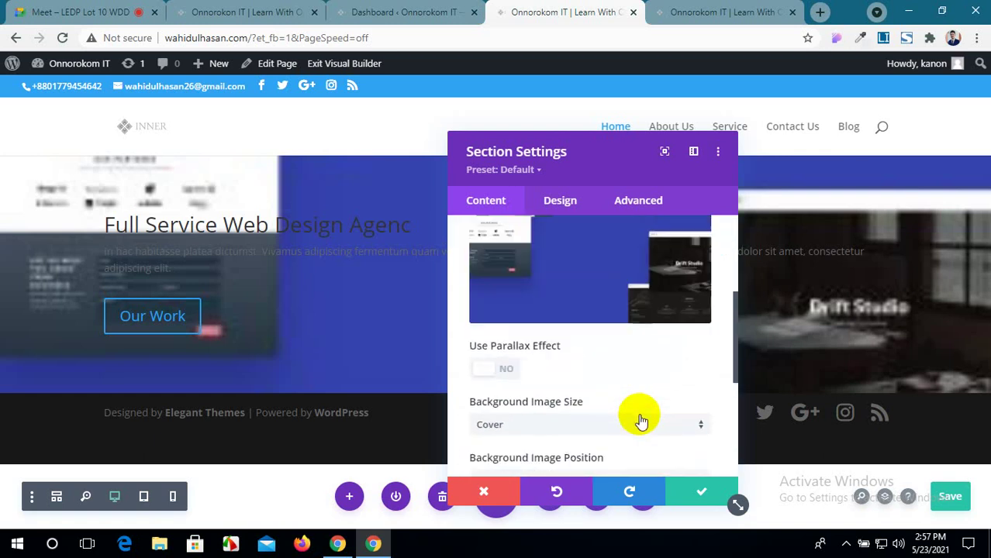
# Set the hero section's top and bottom padding to 150px with linked values and save the section settings.
pyautogui.click(578, 203)
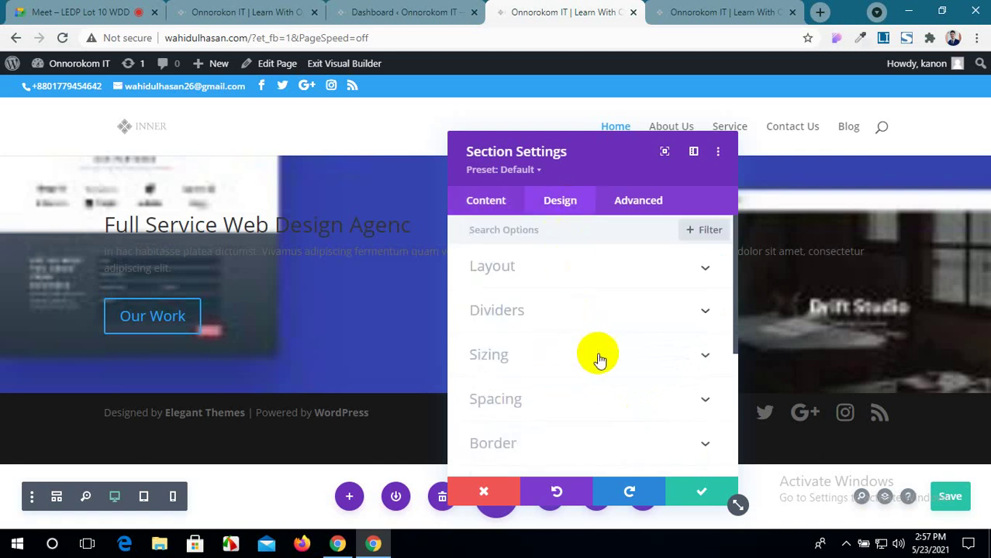
pyautogui.click(608, 404)
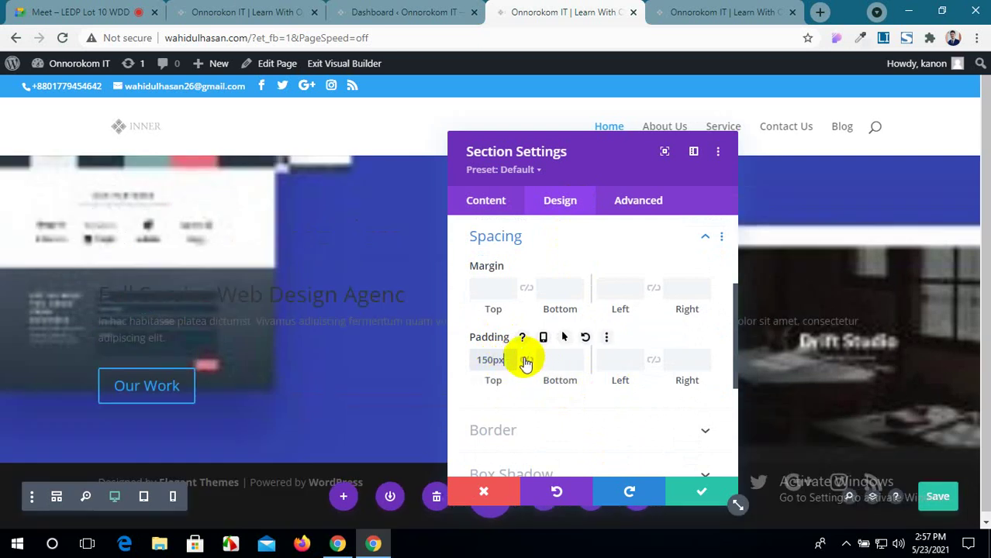
pyautogui.click(525, 361)
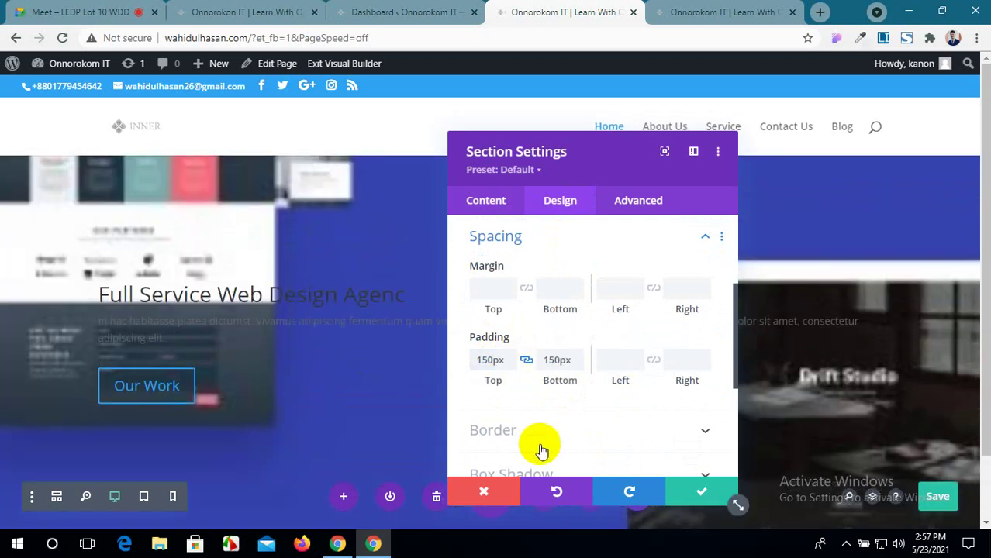
pyautogui.click(688, 495)
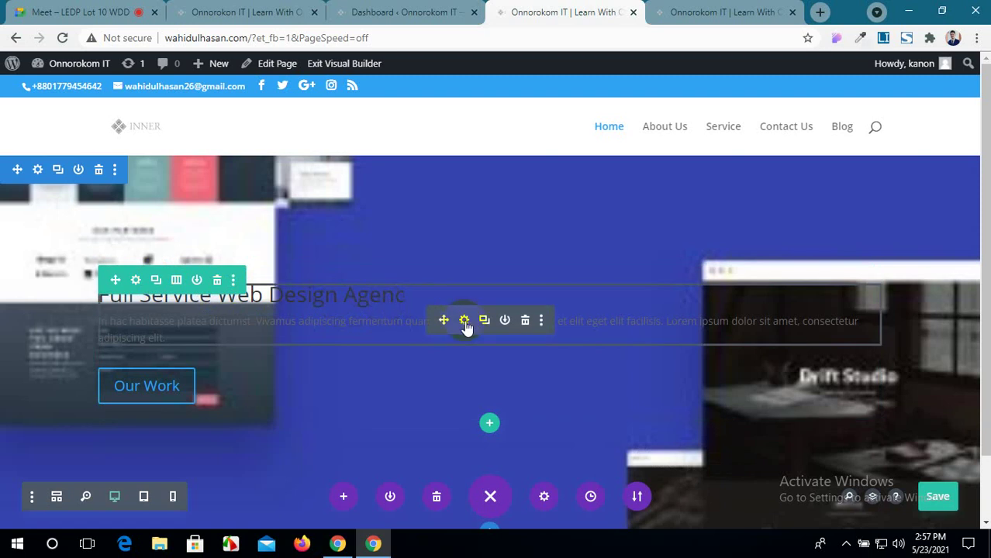
# Open the hero text module's settings and center-align its "Full Service Web Design Agenc" heading.
pyautogui.click(465, 321)
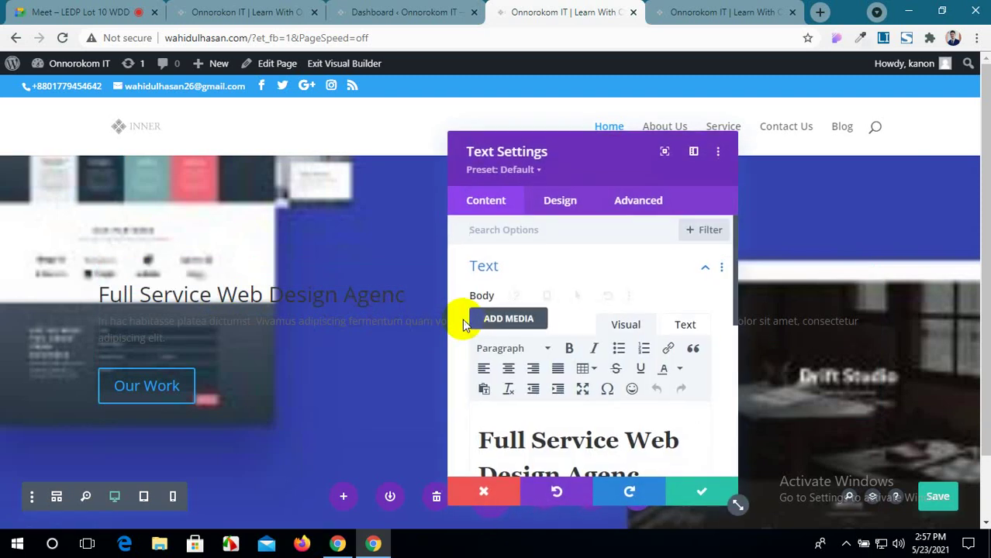
pyautogui.moveTo(597, 155); pyautogui.dragTo(681, 108)
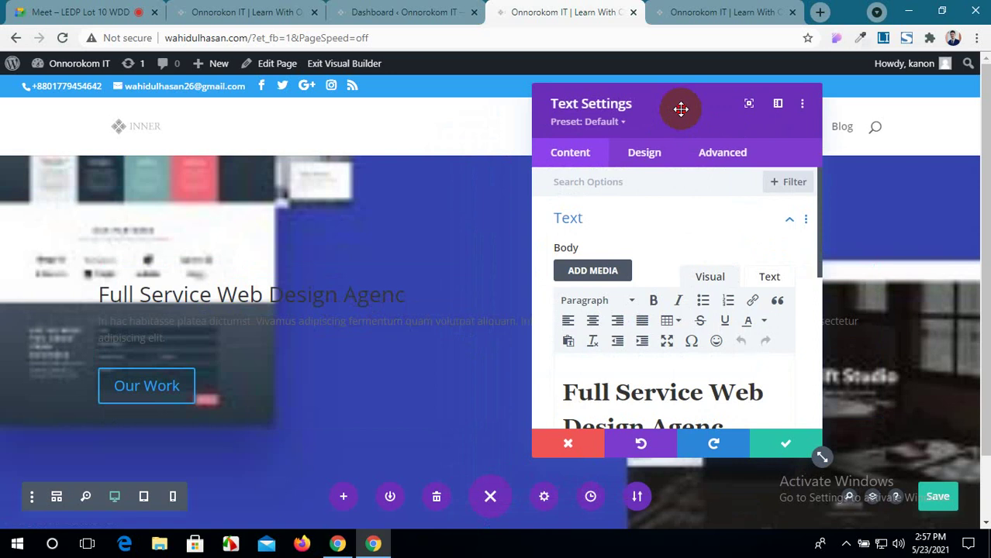
pyautogui.scroll(-2, 636, 283)
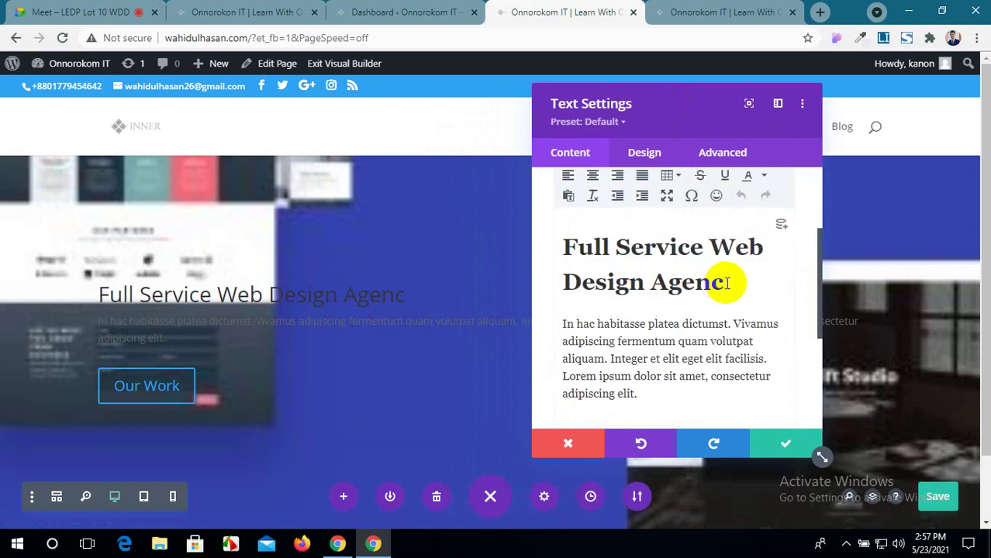
pyautogui.scroll(1, 727, 283)
pyautogui.scroll(-1, 681, 283)
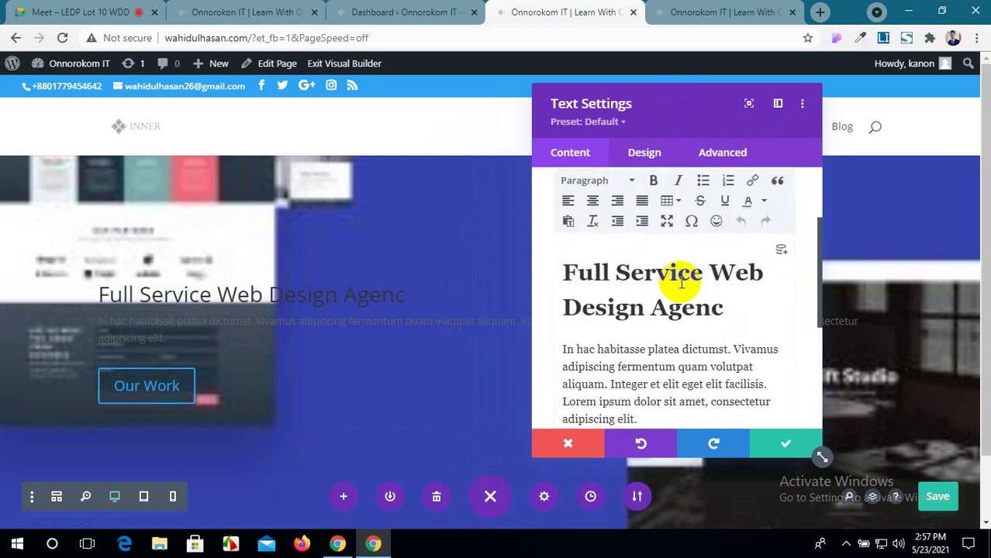
pyautogui.scroll(2, 648, 277)
pyautogui.scroll(-2, 593, 310)
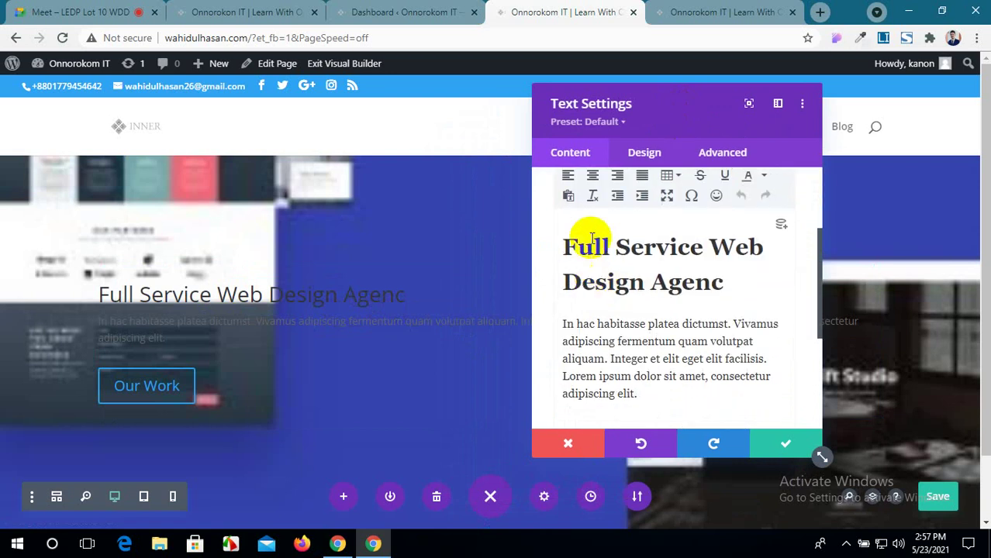
pyautogui.click(594, 179)
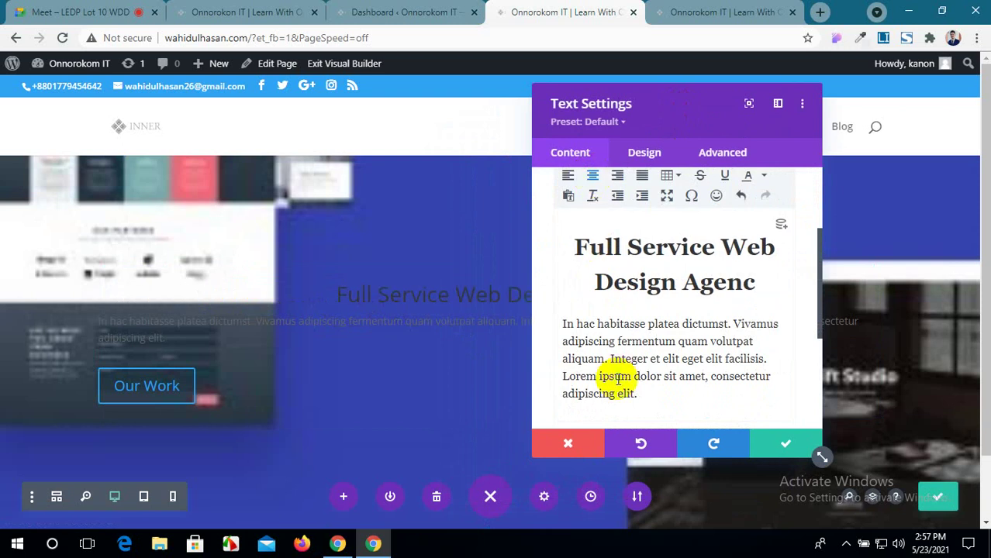
# Check the rest of the text module's content options and open its design options for body text.
pyautogui.scroll(-1, 636, 376)
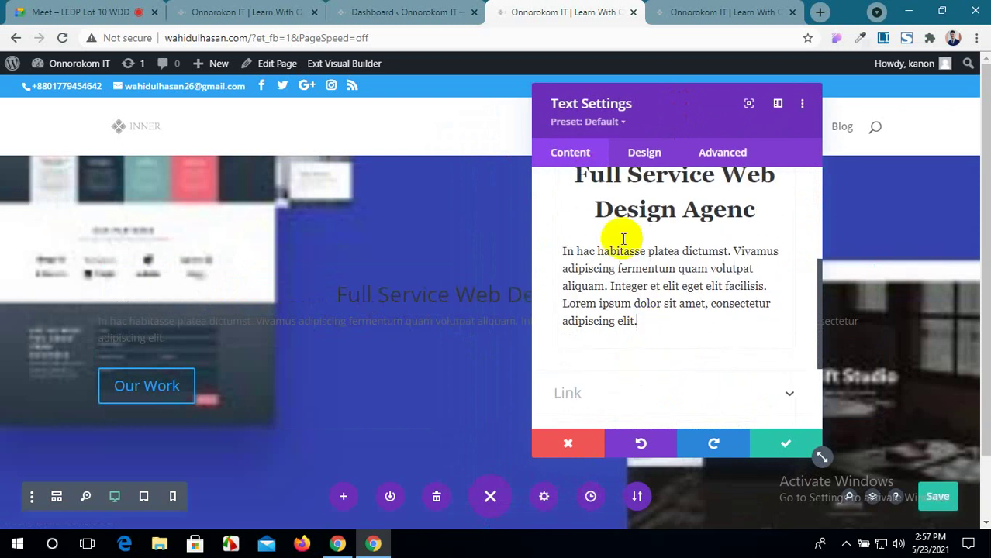
pyautogui.scroll(3, 612, 264)
pyautogui.scroll(-4, 604, 283)
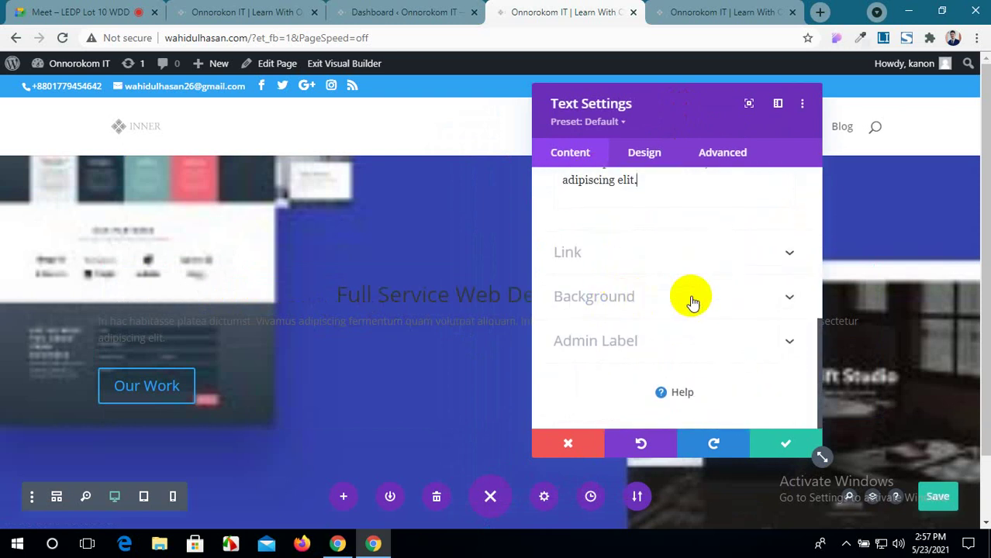
pyautogui.scroll(3, 692, 341)
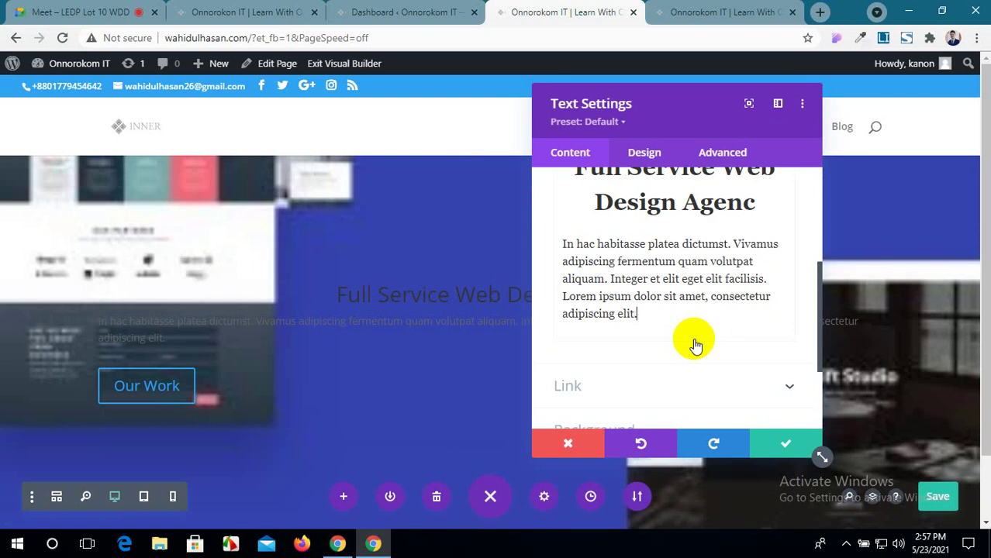
pyautogui.click(657, 151)
pyautogui.click(715, 231)
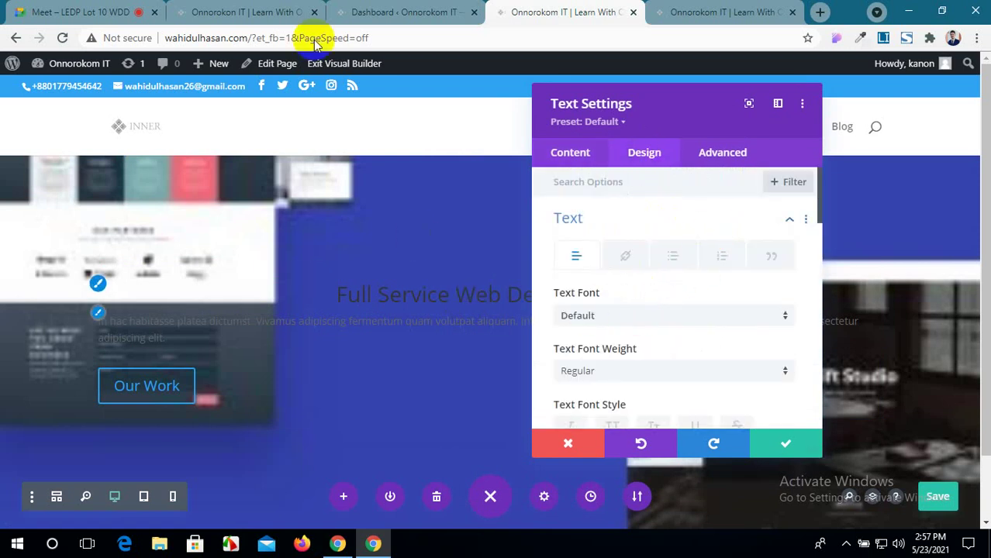
# Switch to the reference site, pin the WhatFont extension in the browser and try to start it on the page.
pyautogui.click(208, 7)
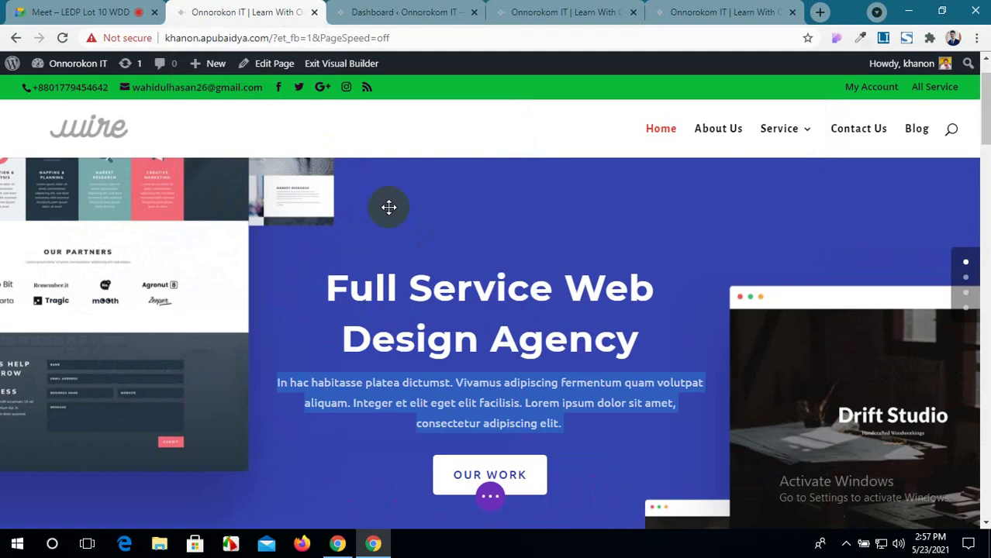
pyautogui.click(780, 231)
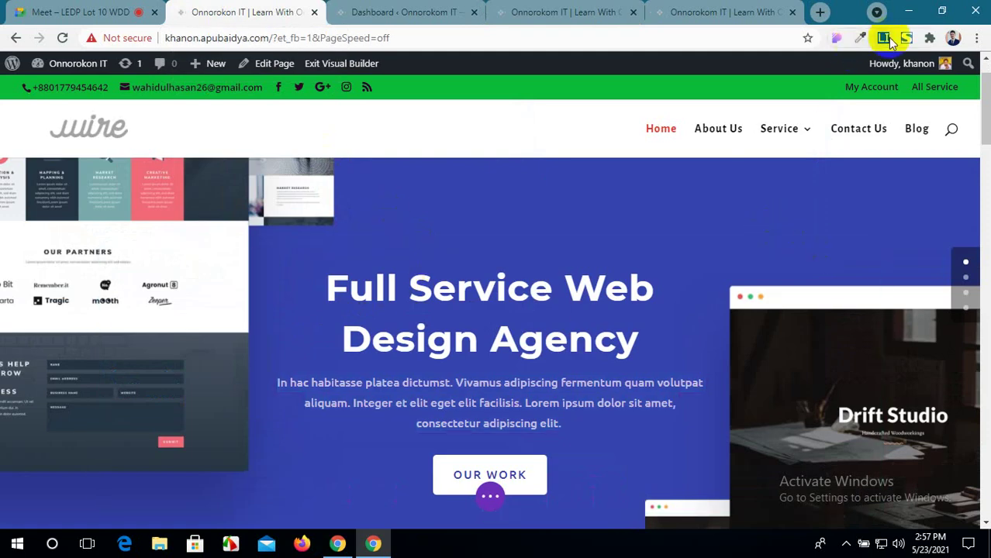
pyautogui.click(930, 39)
pyautogui.scroll(-1, 853, 225)
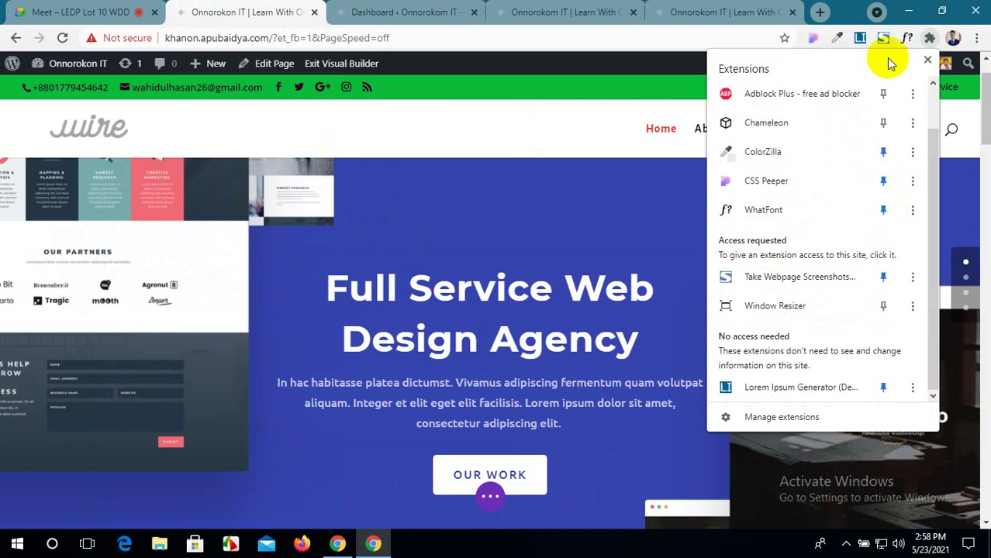
pyautogui.click(905, 37)
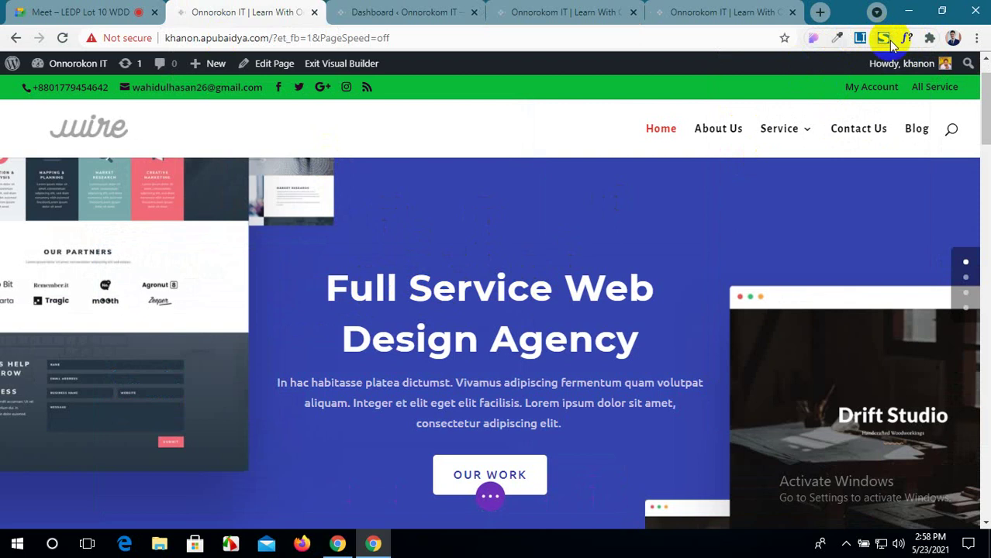
pyautogui.click(415, 10)
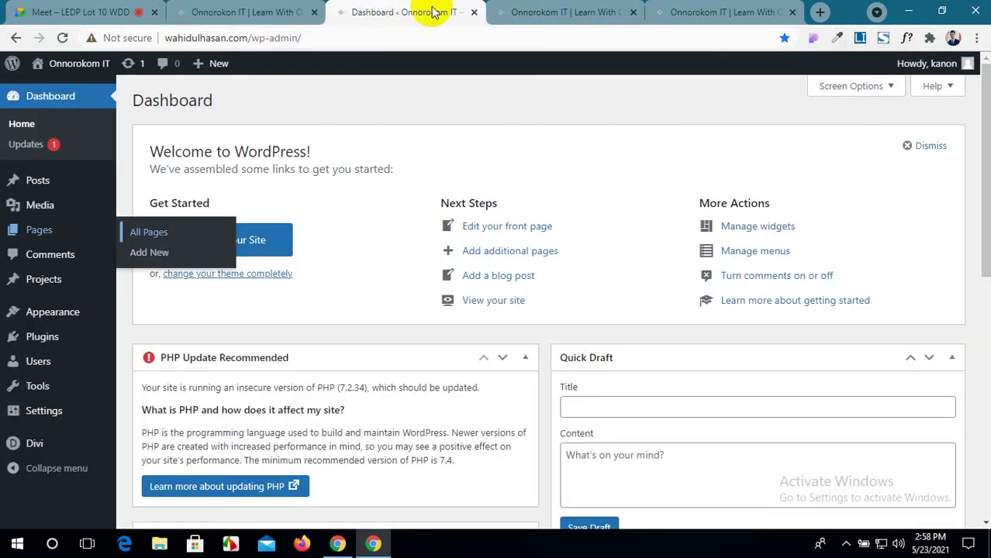
pyautogui.click(246, 12)
pyautogui.click(551, 9)
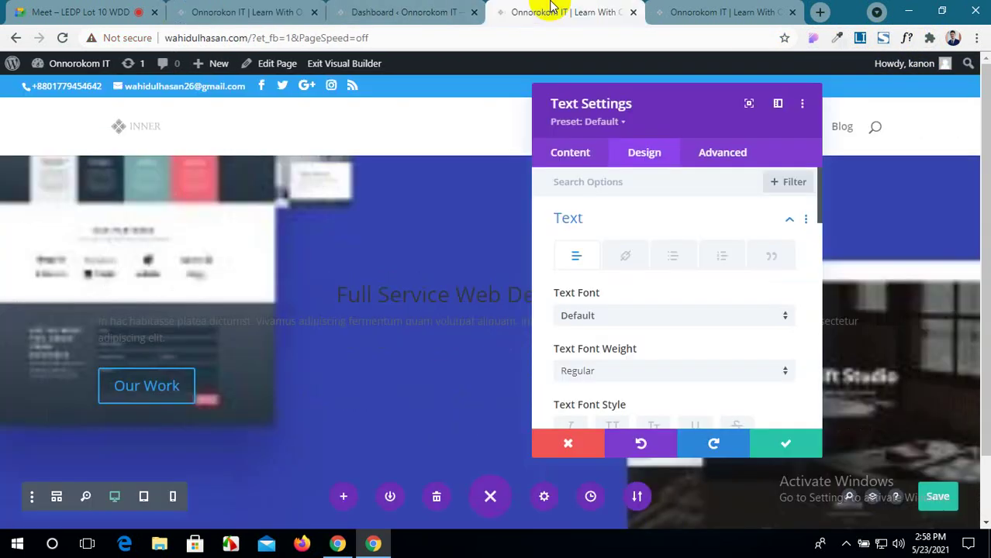
pyautogui.click(380, 9)
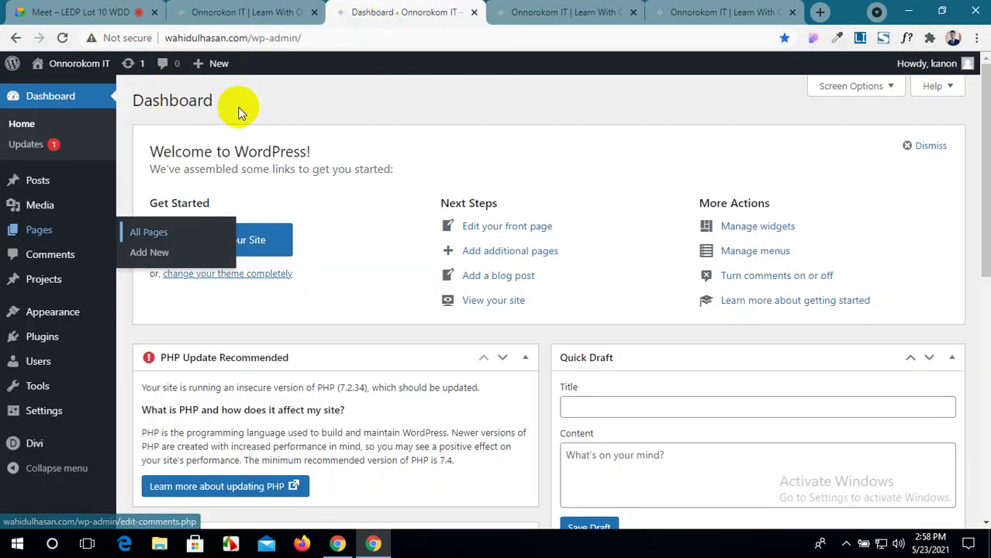
# Save and exit the reference page's Visual Builder, go to its dashboard and visit the site's front end.
pyautogui.click(247, 11)
pyautogui.moveTo(78, 71)
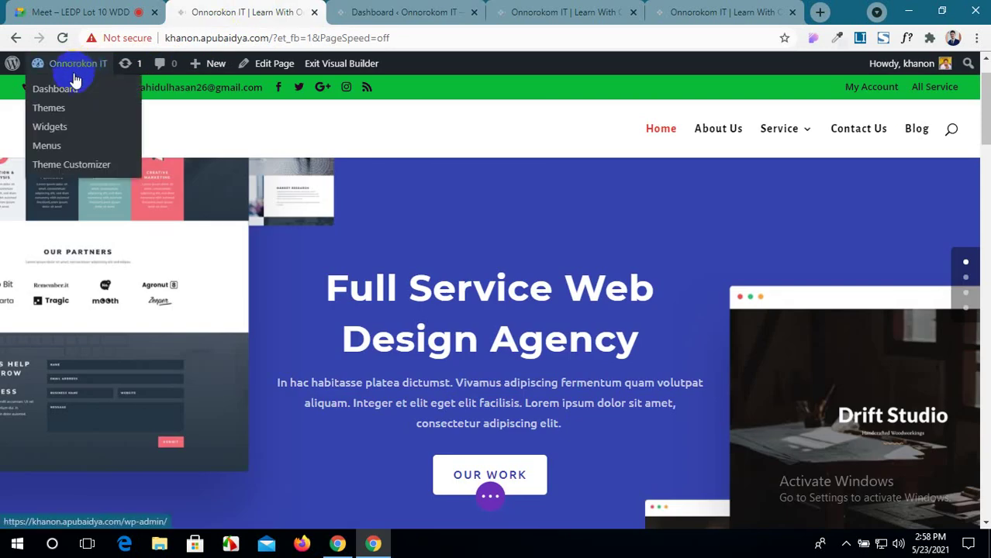
pyautogui.middleClick(438, 369)
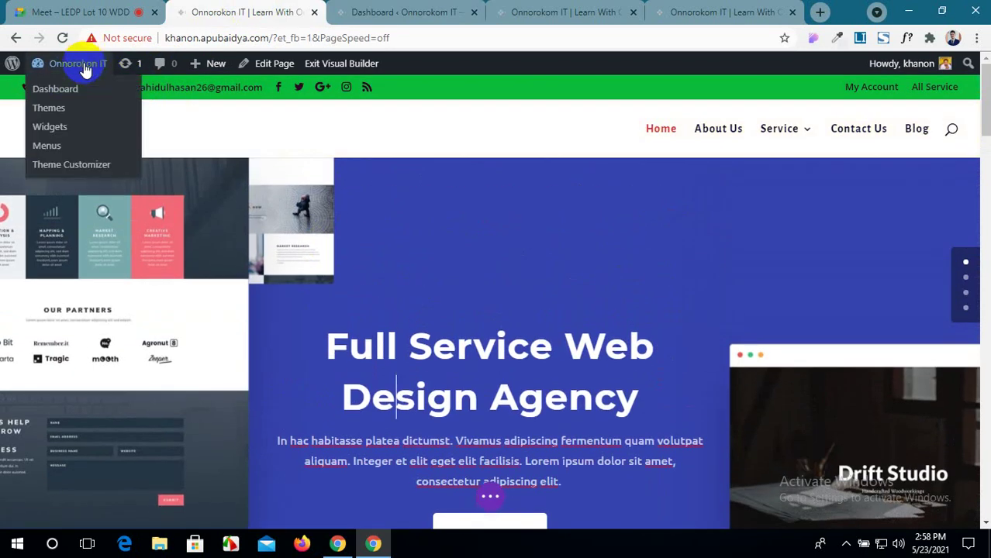
pyautogui.click(85, 68)
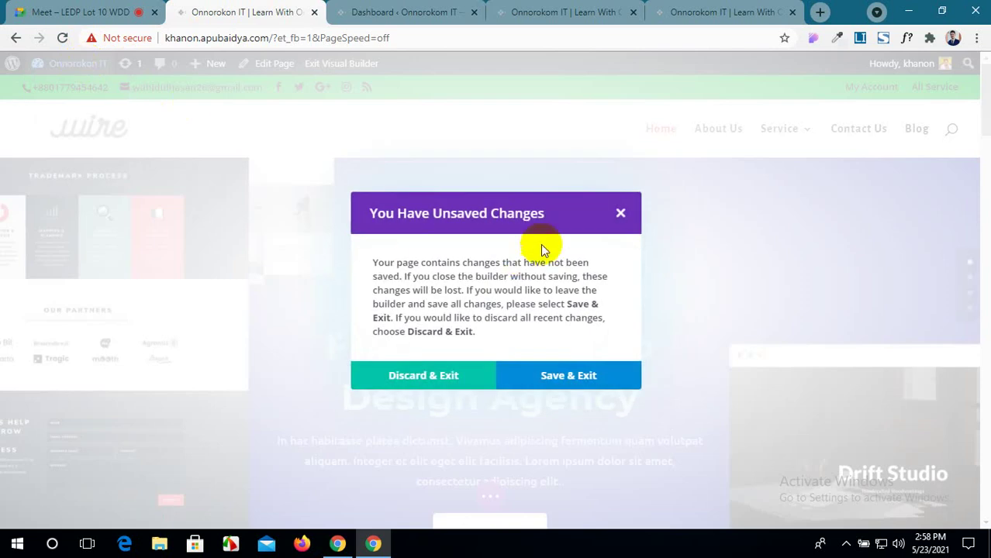
pyautogui.click(577, 376)
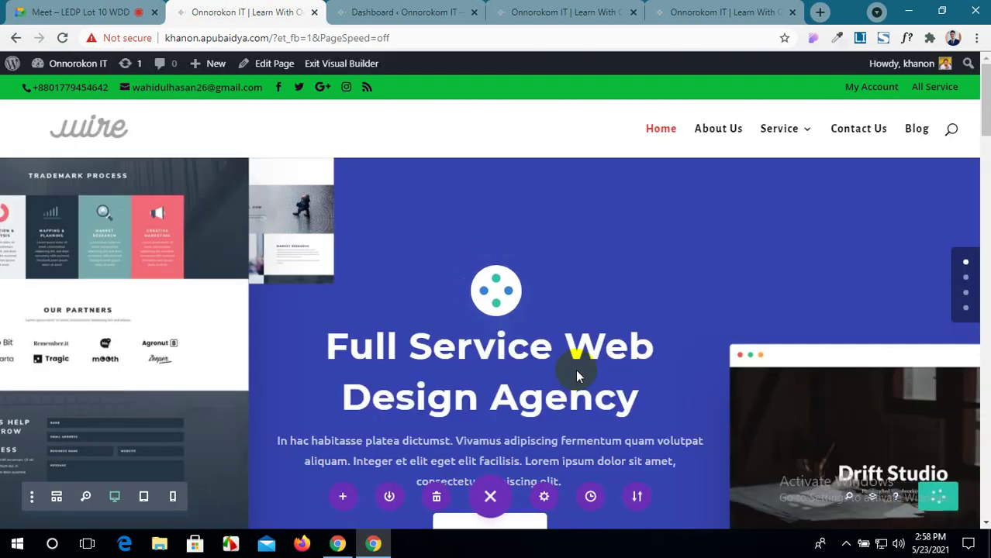
pyautogui.moveTo(80, 67)
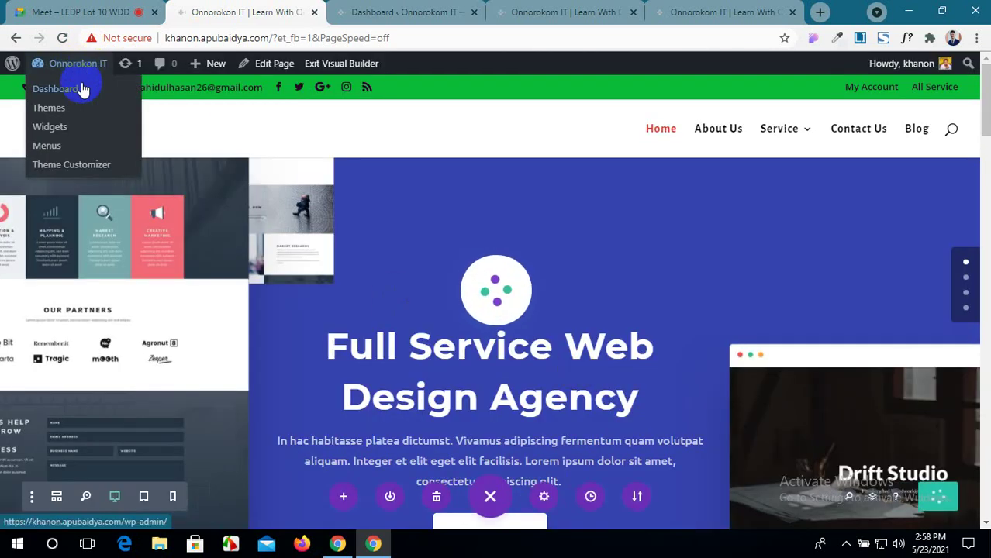
pyautogui.click(87, 93)
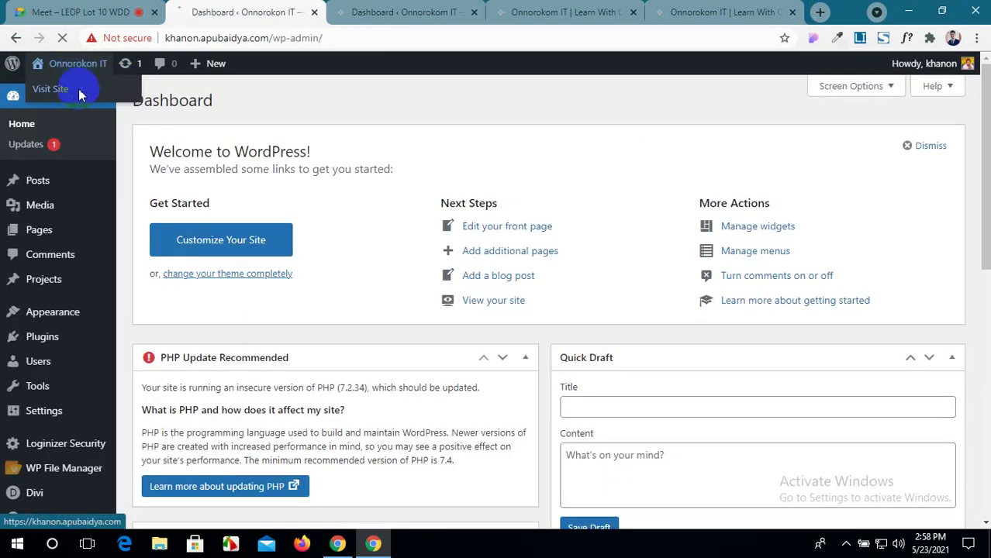
pyautogui.click(80, 92)
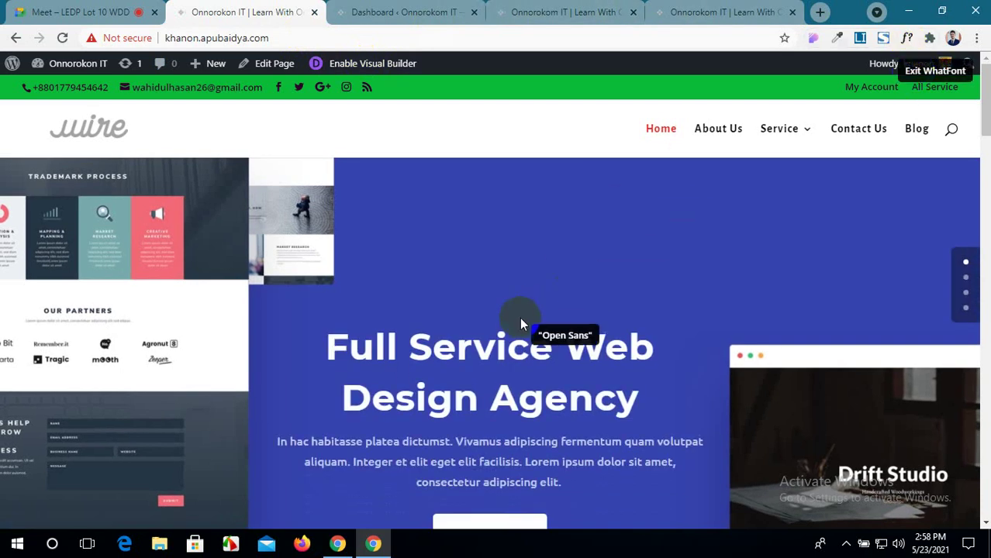
# Inspect the reference "Full Service Web Design Agency" heading with WhatFont and select the first font family name.
pyautogui.click(497, 352)
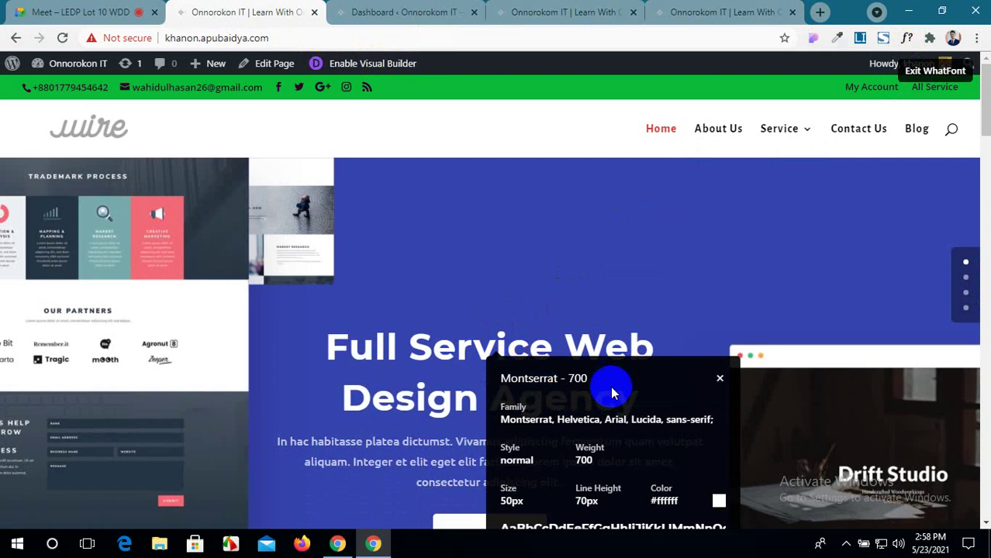
pyautogui.scroll(-2, 605, 388)
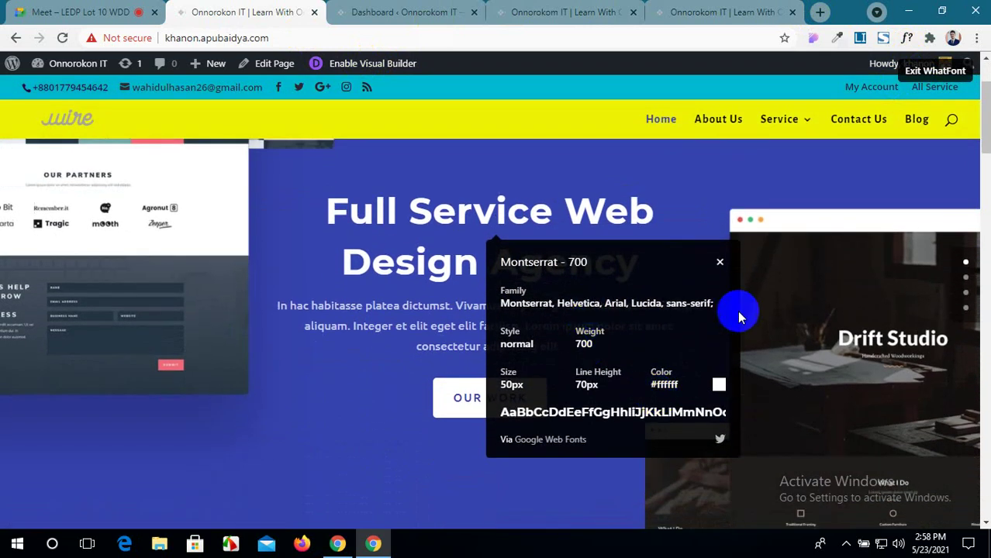
pyautogui.doubleClick(515, 305)
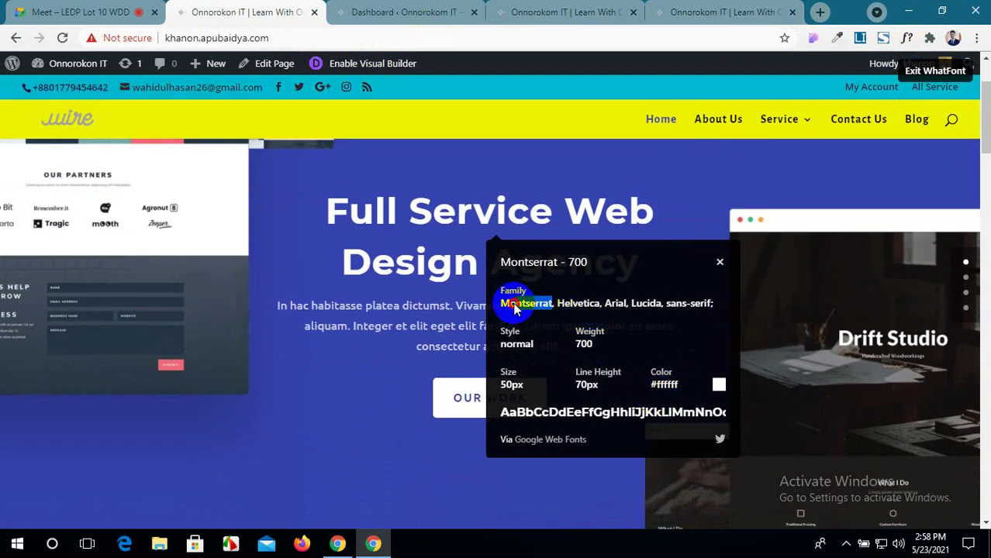
# Return to the page being rebuilt and set the hero text module's H1 heading font to Montserrat.
pyautogui.click(555, 11)
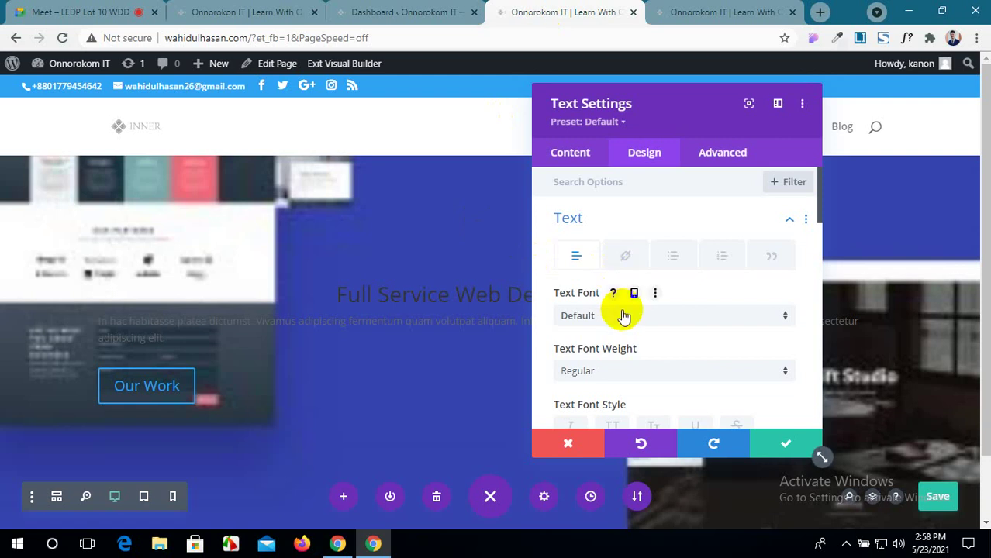
pyautogui.scroll(-2, 624, 317)
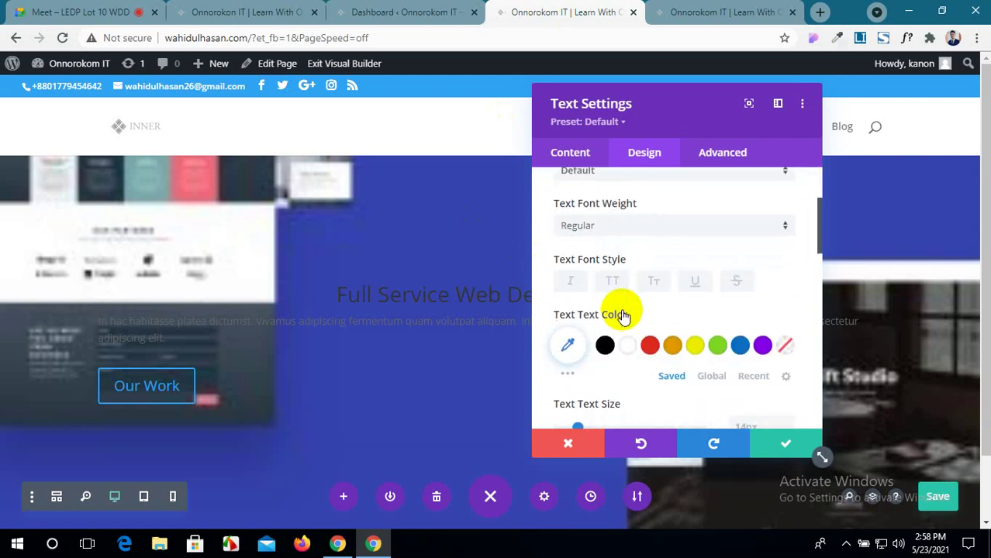
pyautogui.scroll(-6, 630, 284)
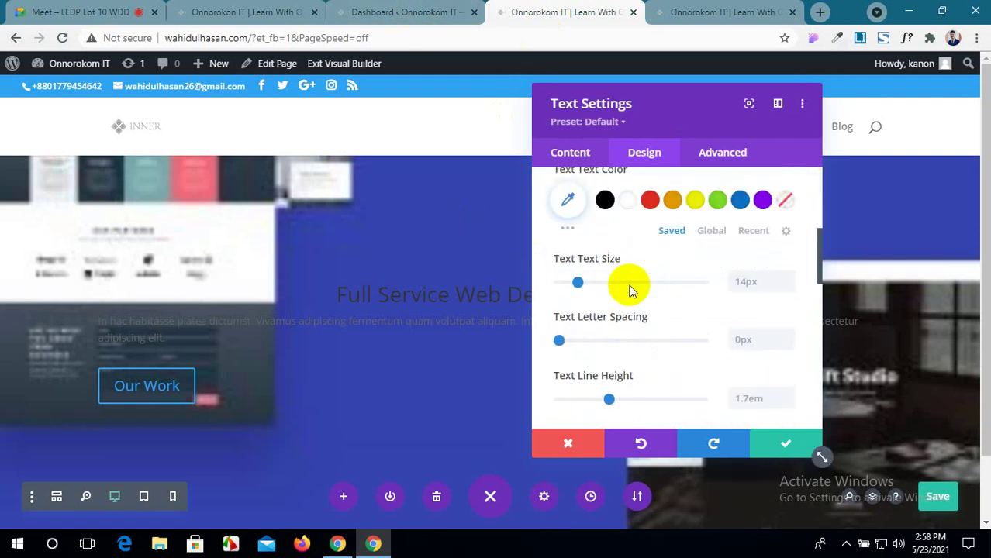
pyautogui.scroll(-2, 631, 291)
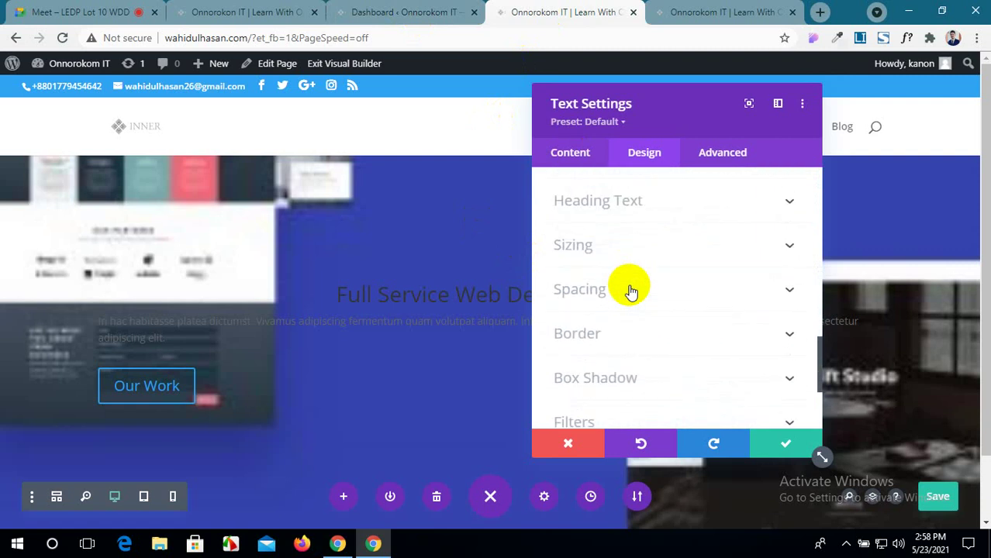
pyautogui.click(783, 207)
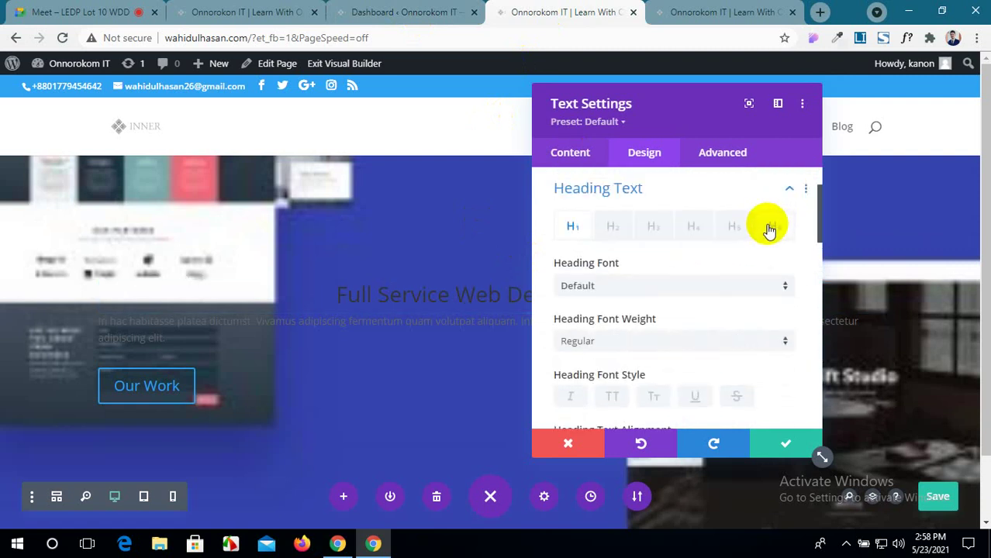
pyautogui.click(604, 289)
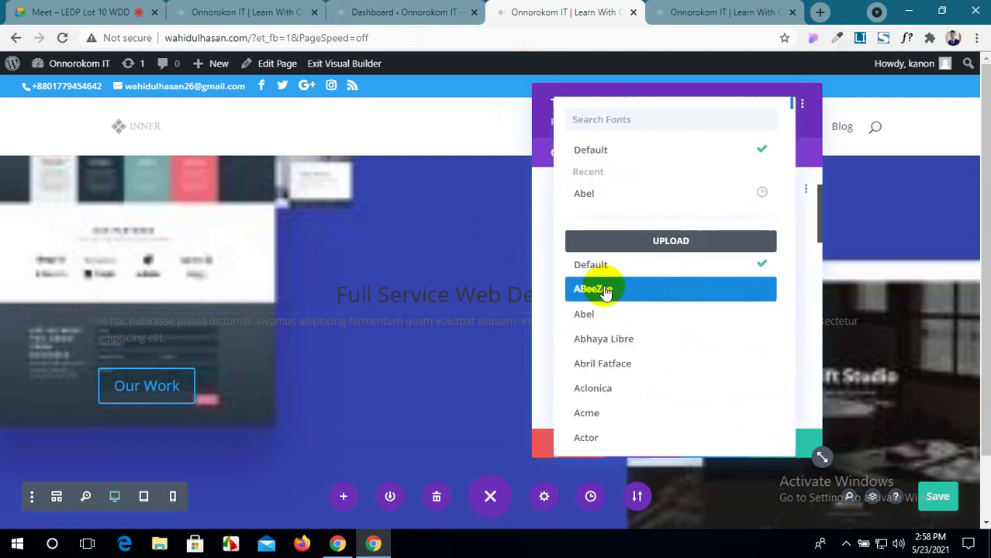
pyautogui.write('Montserrat')
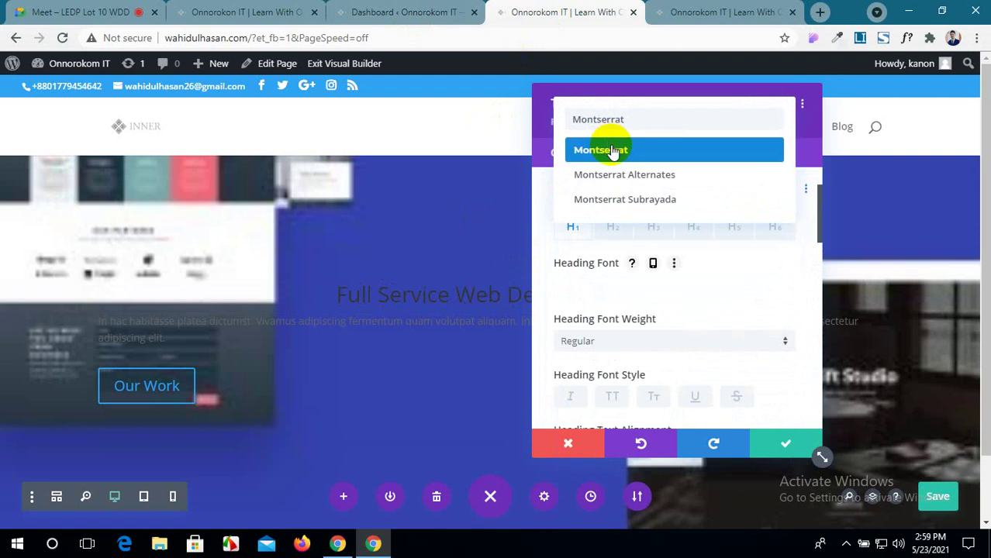
pyautogui.click(611, 150)
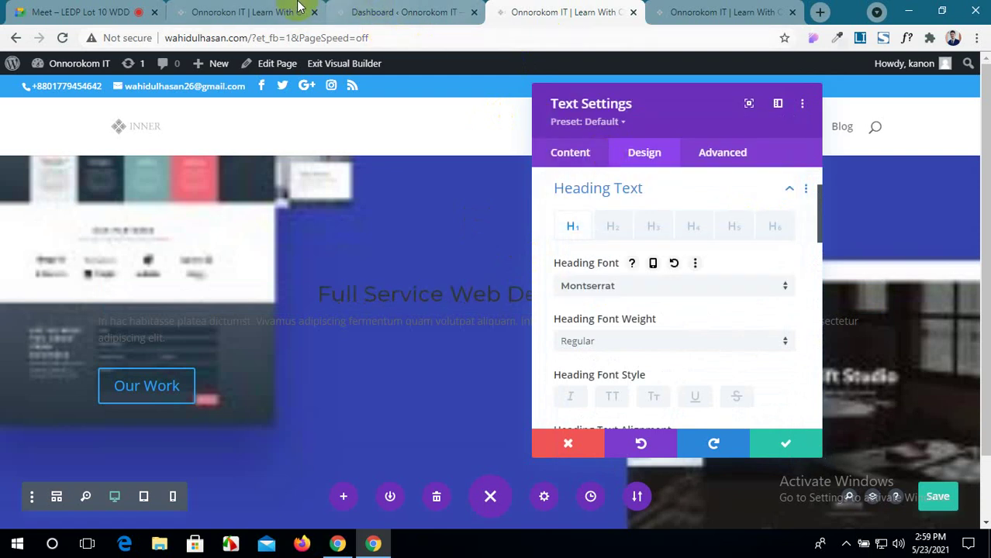
# Check the reference heading's font weight in WhatFont and set the H1 heading font weight to Bold.
pyautogui.click(256, 12)
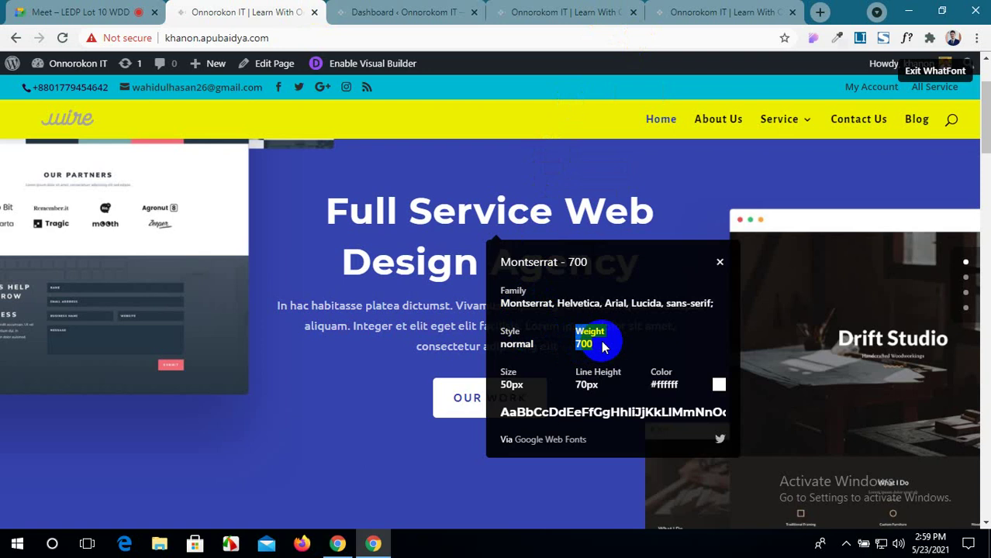
pyautogui.click(546, 12)
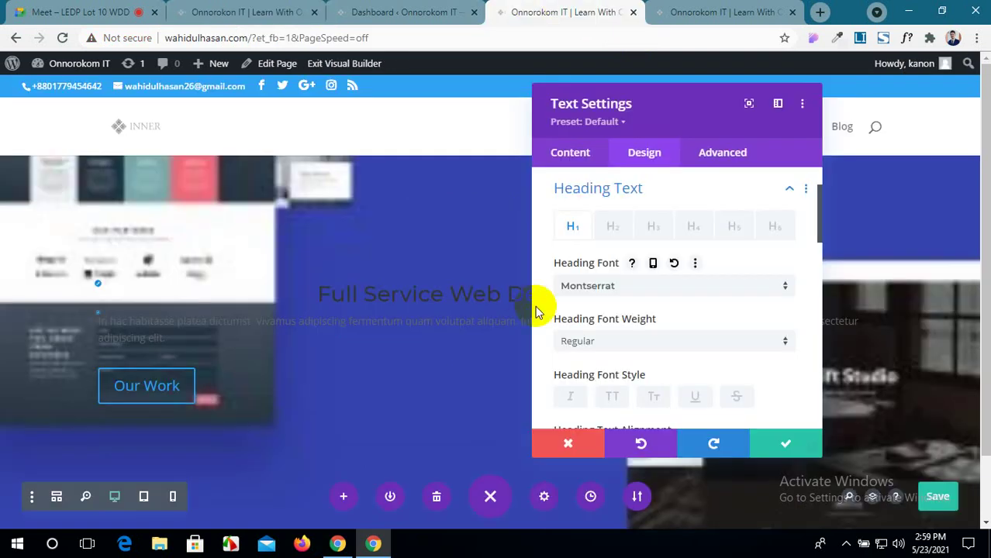
pyautogui.click(640, 342)
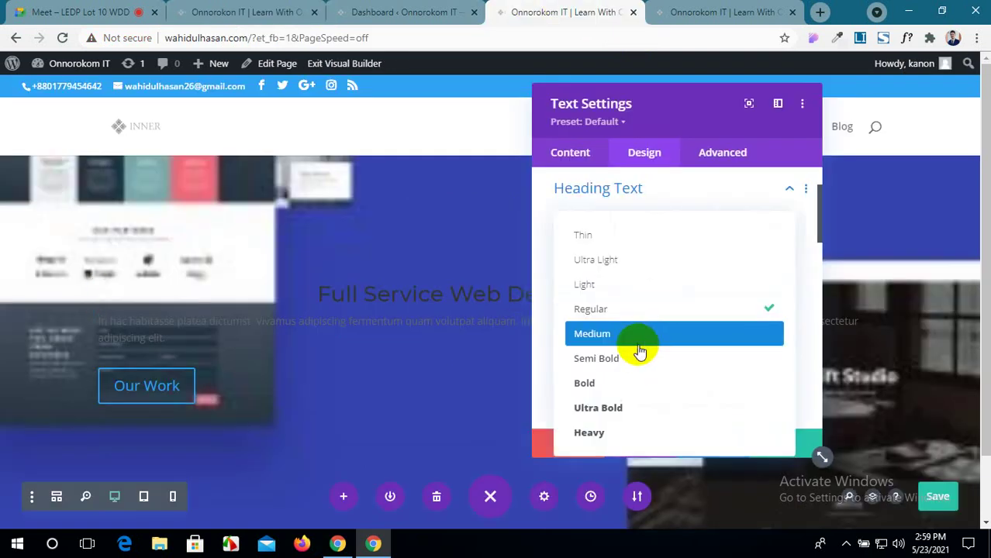
pyautogui.click(618, 394)
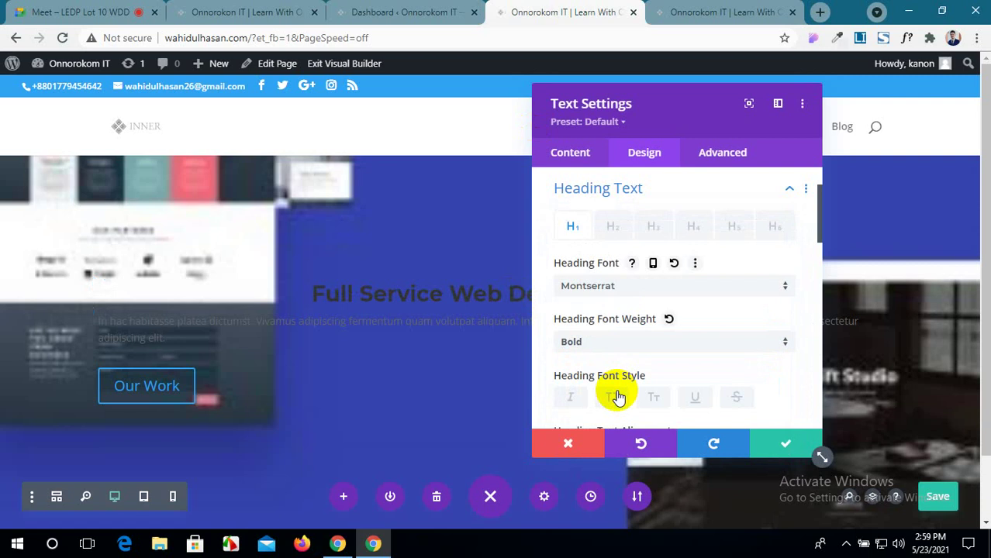
# Center-align the H1 heading and set its text color to white (#ffffff).
pyautogui.scroll(-1, 618, 397)
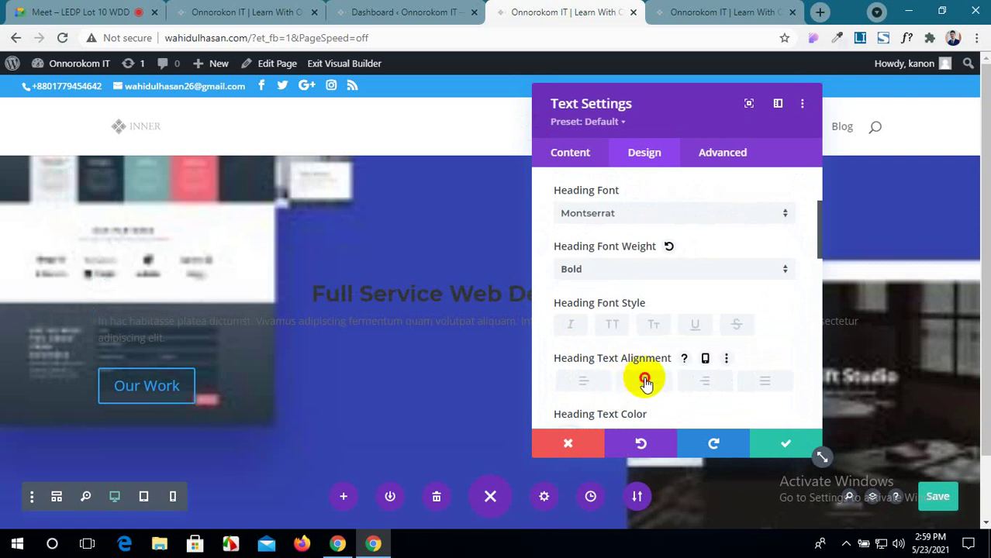
pyautogui.click(645, 382)
pyautogui.scroll(-2, 645, 378)
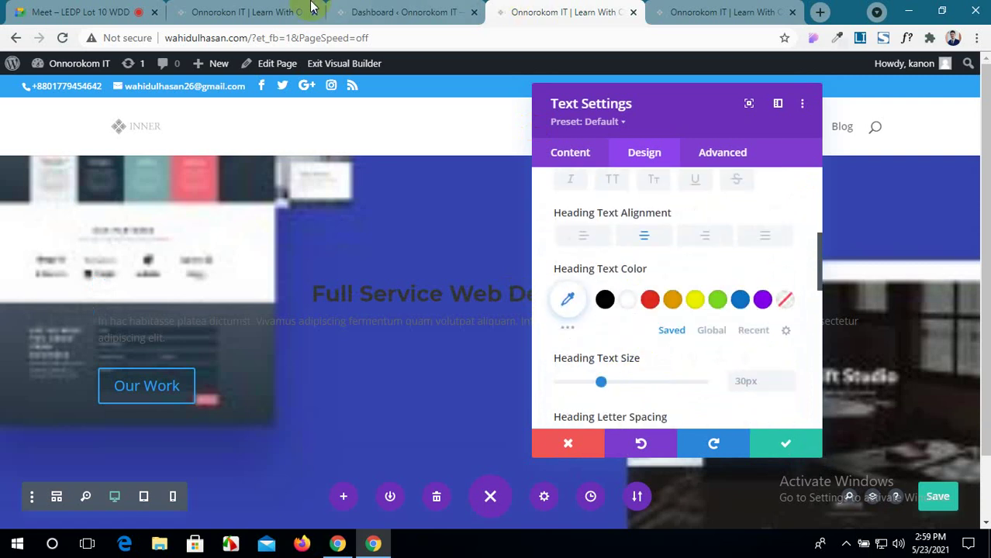
pyautogui.click(629, 302)
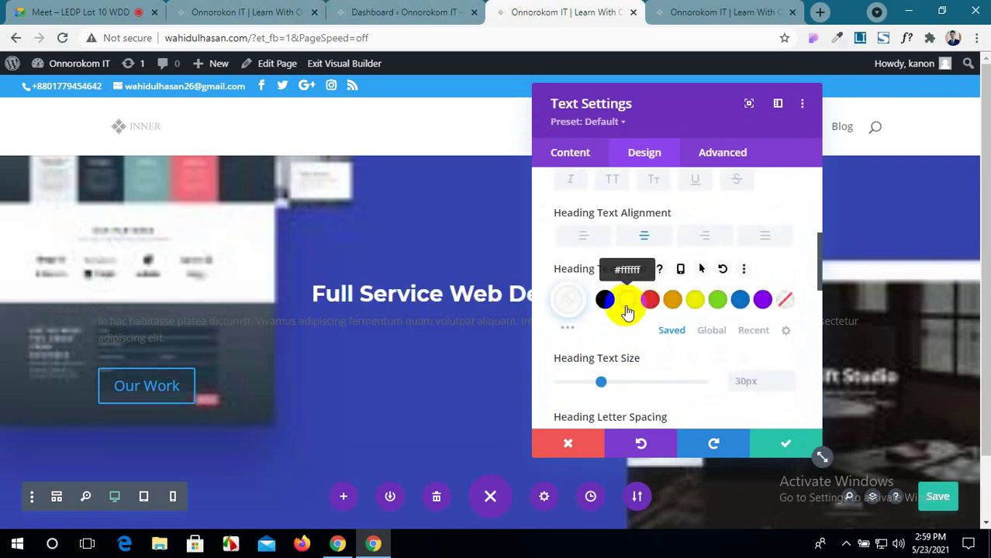
# Consult the reference heading's WhatFont details and set the H1 heading text size to 70px.
pyautogui.click(287, 7)
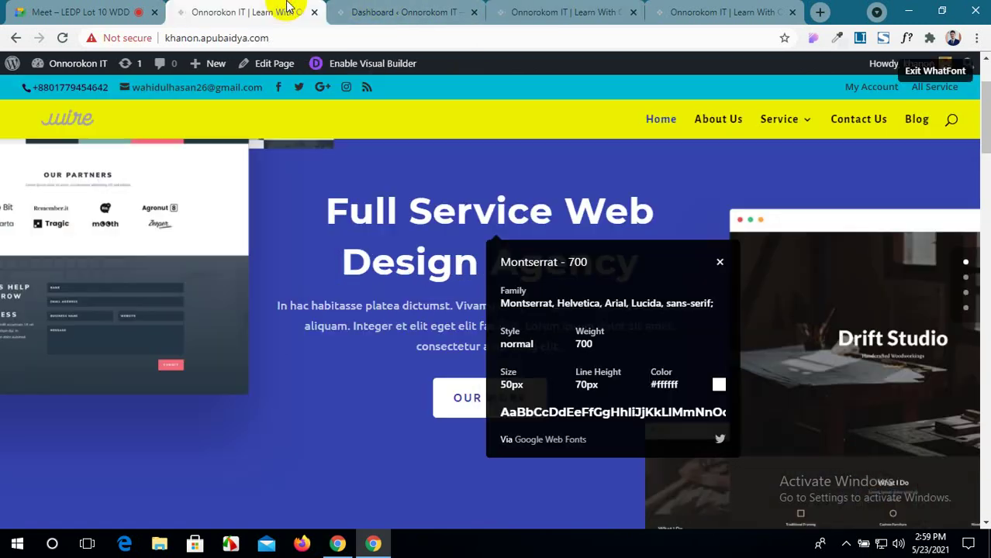
pyautogui.click(517, 8)
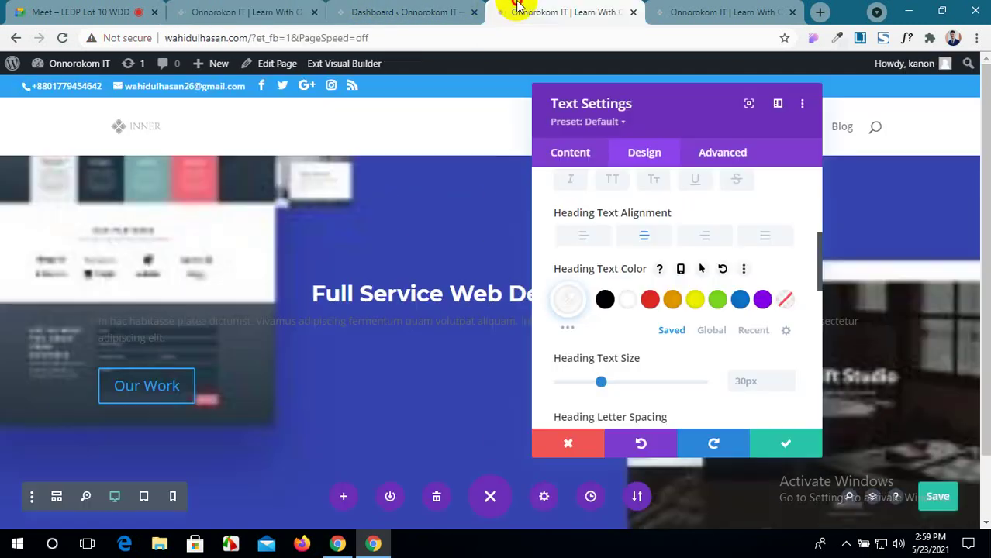
pyautogui.click(742, 379)
pyautogui.write('70')
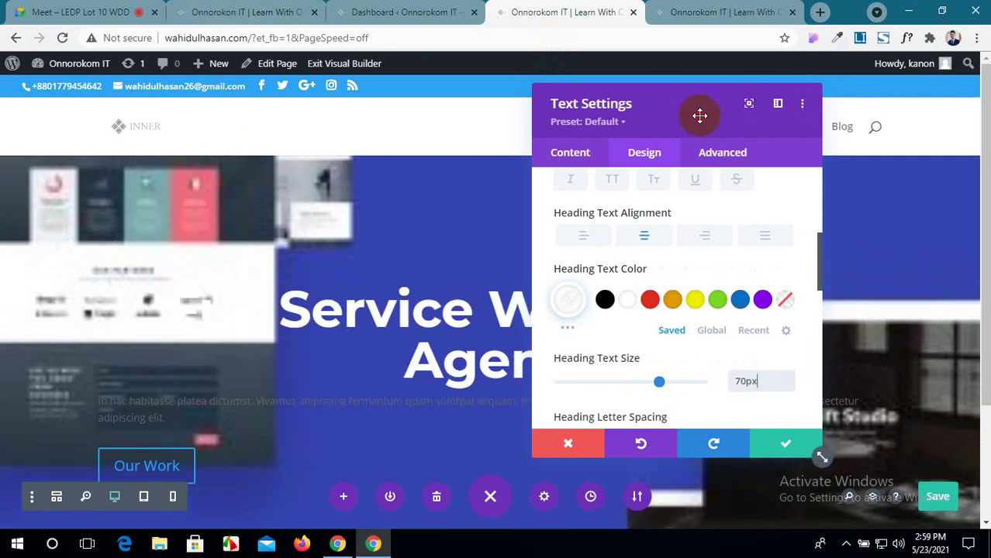
# Move the text settings window around to examine the enlarged hero heading and review its remaining heading options.
pyautogui.moveTo(698, 115); pyautogui.dragTo(814, 249)
pyautogui.scroll(-2, 126, 250)
pyautogui.scroll(1, 194, 248)
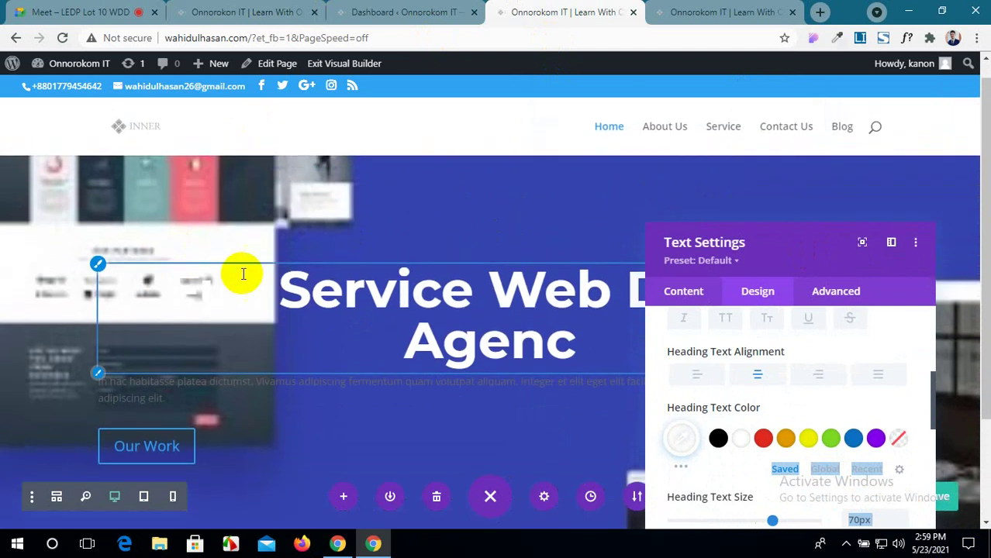
pyautogui.scroll(-2, 252, 264)
pyautogui.scroll(3, 260, 298)
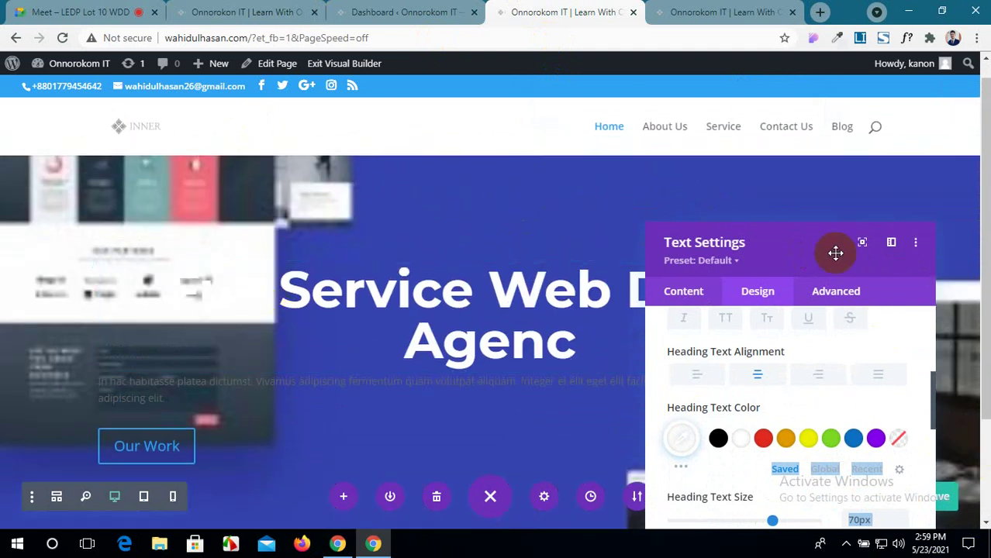
pyautogui.moveTo(835, 250); pyautogui.dragTo(758, 126)
pyautogui.scroll(-2, 633, 370)
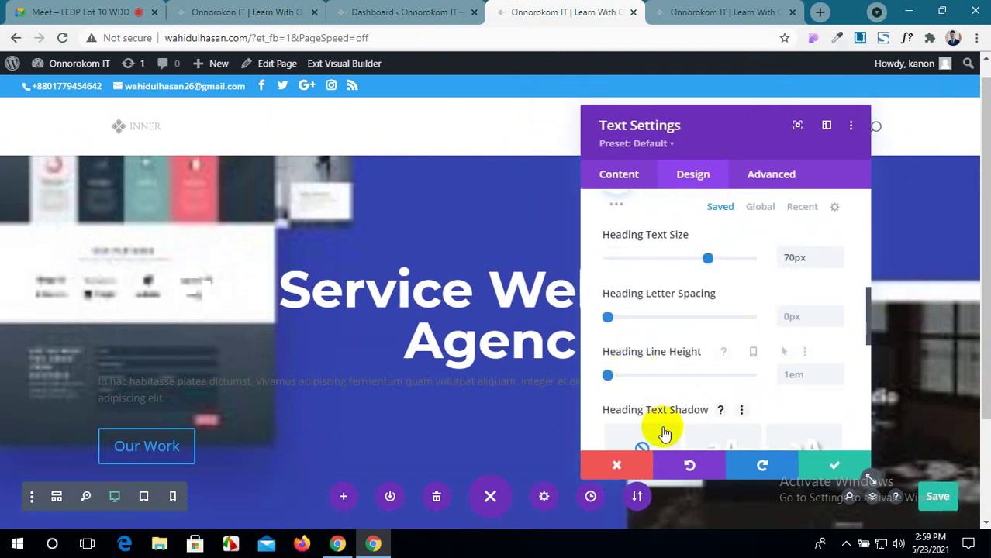
pyautogui.scroll(3, 655, 348)
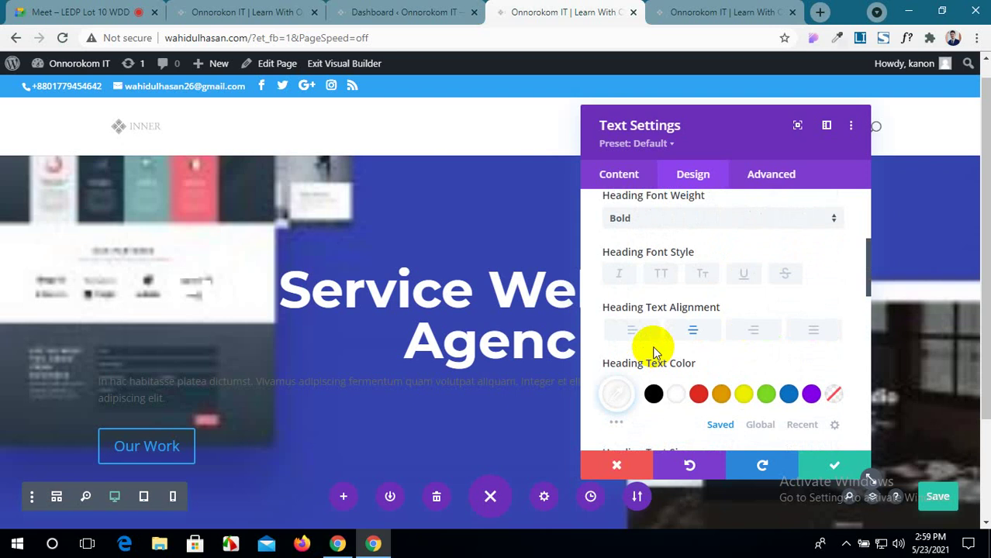
# Review the body text options of the hero text module, including size, spacing, alignment and color, and collapse them.
pyautogui.scroll(3, 652, 346)
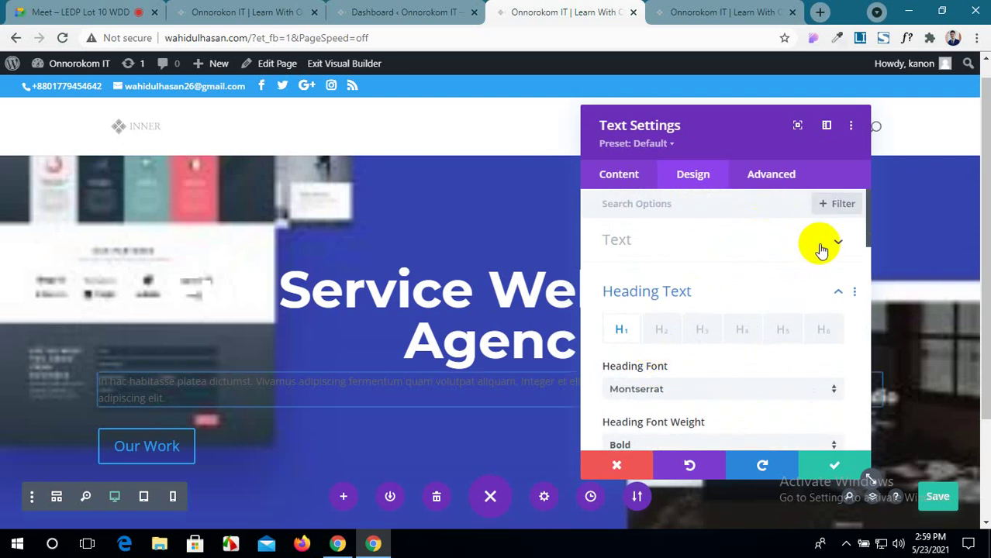
pyautogui.click(822, 250)
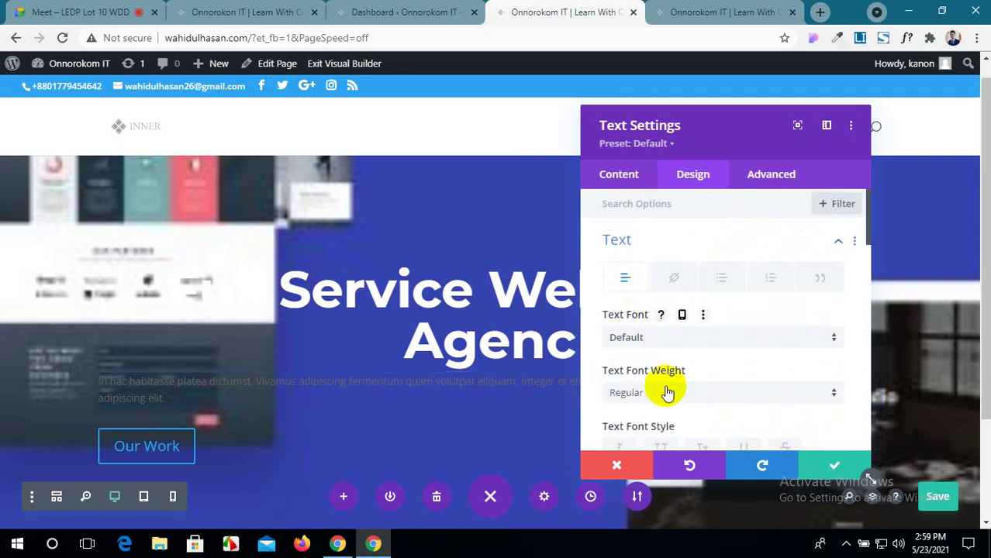
pyautogui.scroll(-5, 668, 393)
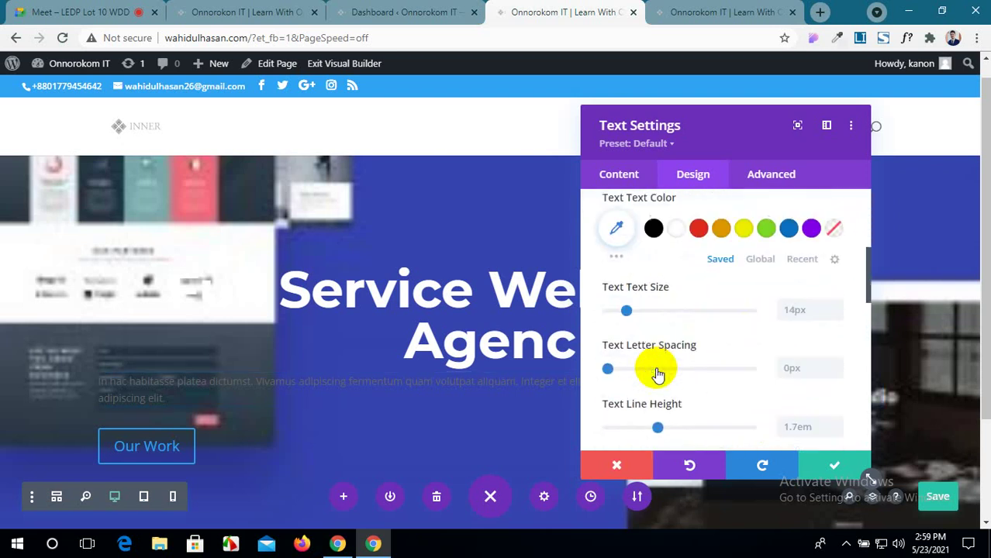
pyautogui.scroll(-5, 658, 375)
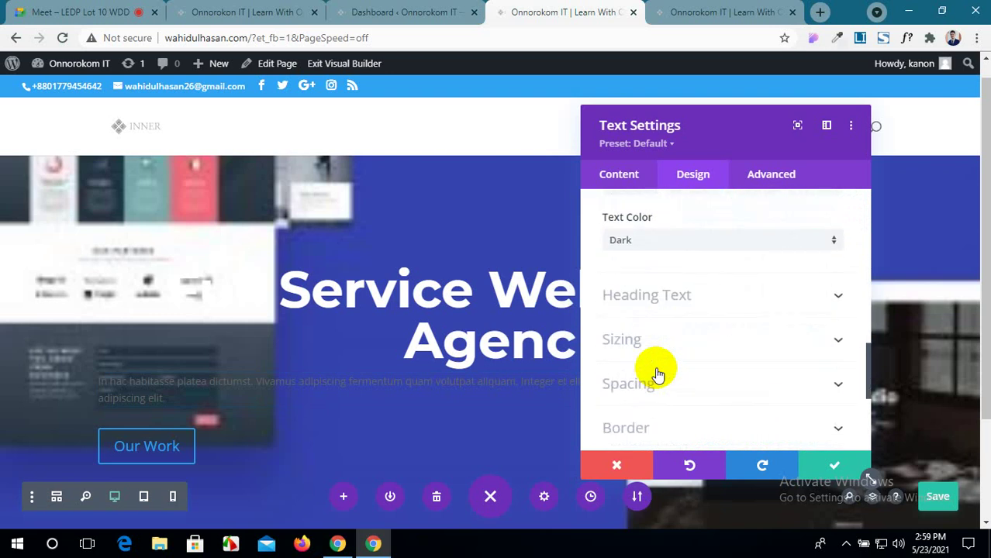
pyautogui.scroll(4, 658, 374)
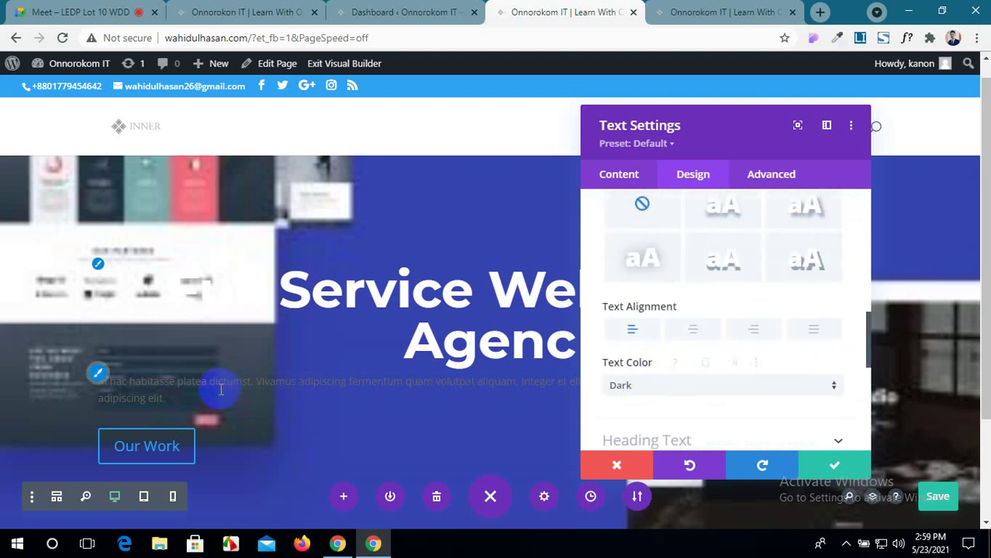
pyautogui.scroll(-2, 218, 388)
pyautogui.scroll(5, 637, 337)
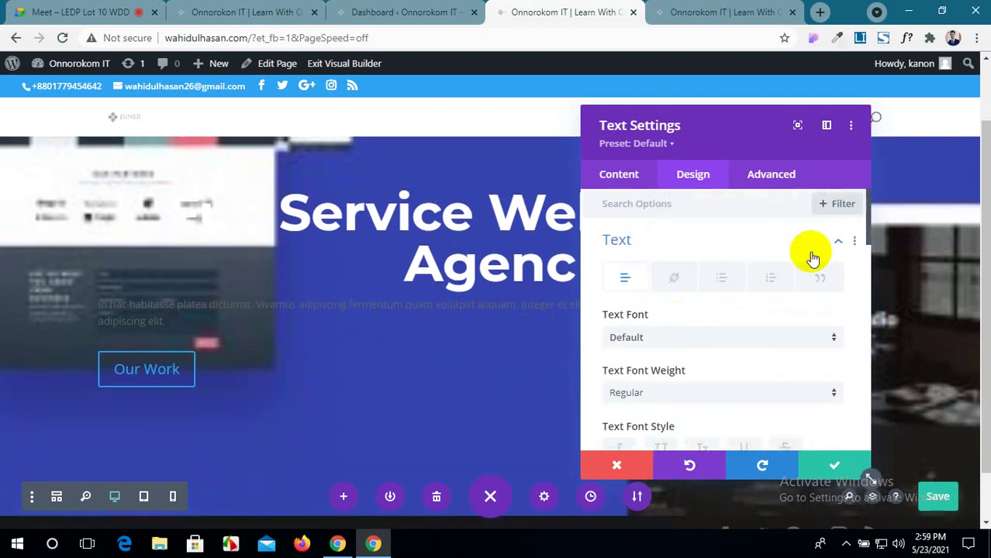
pyautogui.click(837, 247)
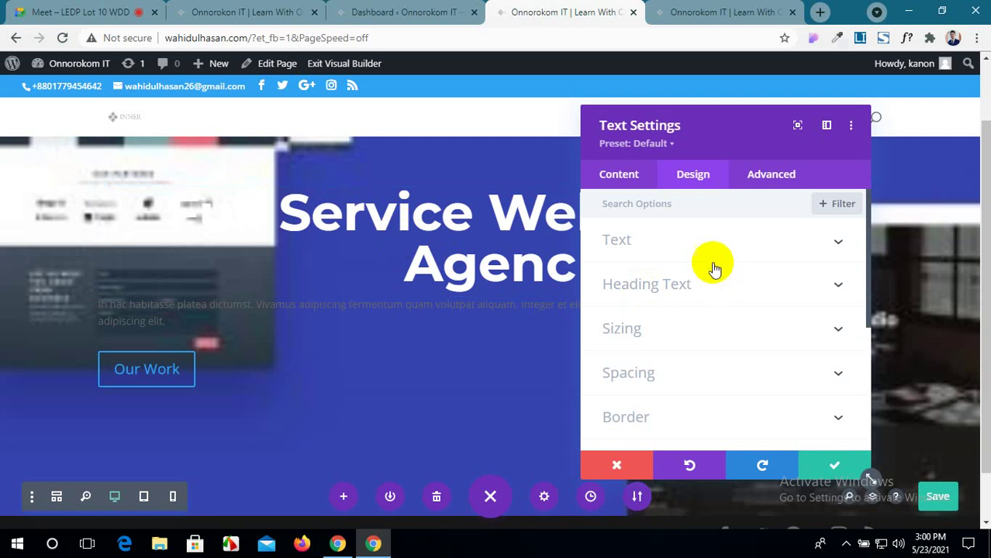
# On the reference site, close the heading's font details and inspect the hero paragraph with WhatFont, selecting its first font family name.
pyautogui.click(419, 13)
pyautogui.click(186, 11)
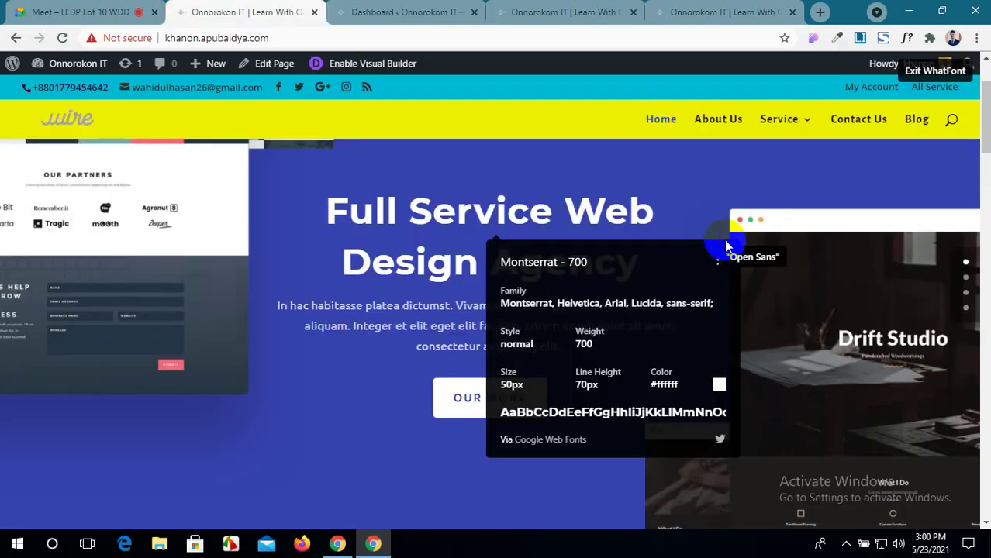
pyautogui.click(718, 266)
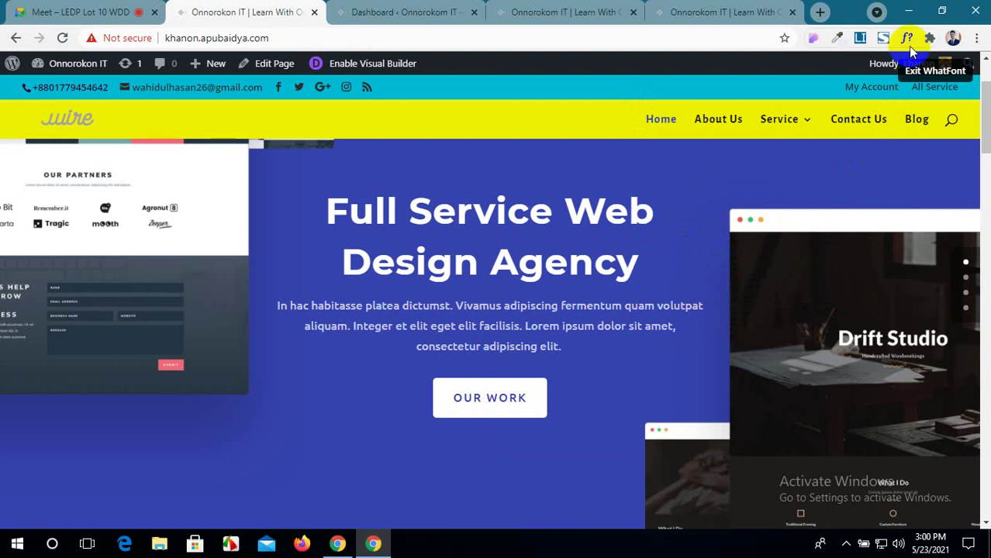
pyautogui.click(539, 303)
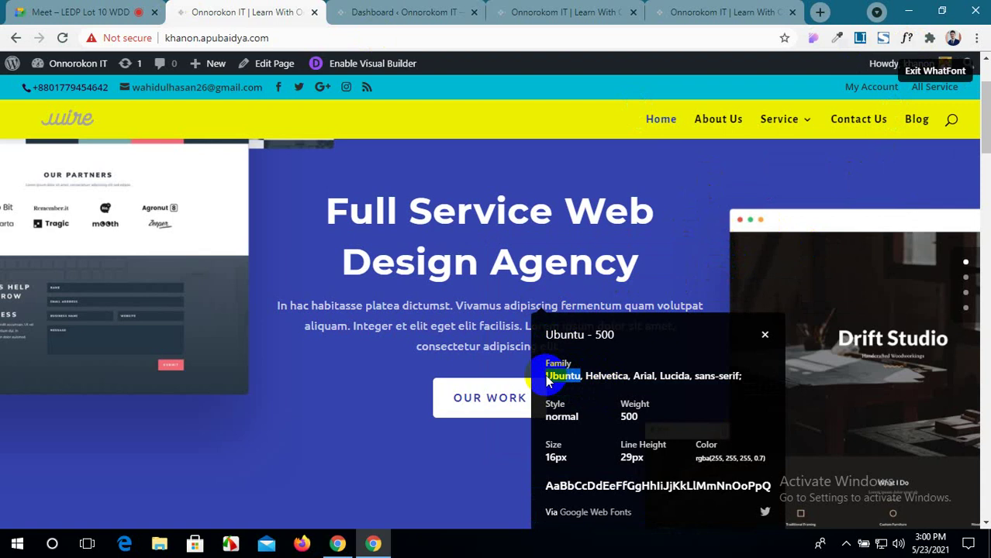
# Return to the page being rebuilt and set the hero text module's body text font to Ubuntu.
pyautogui.click(566, 11)
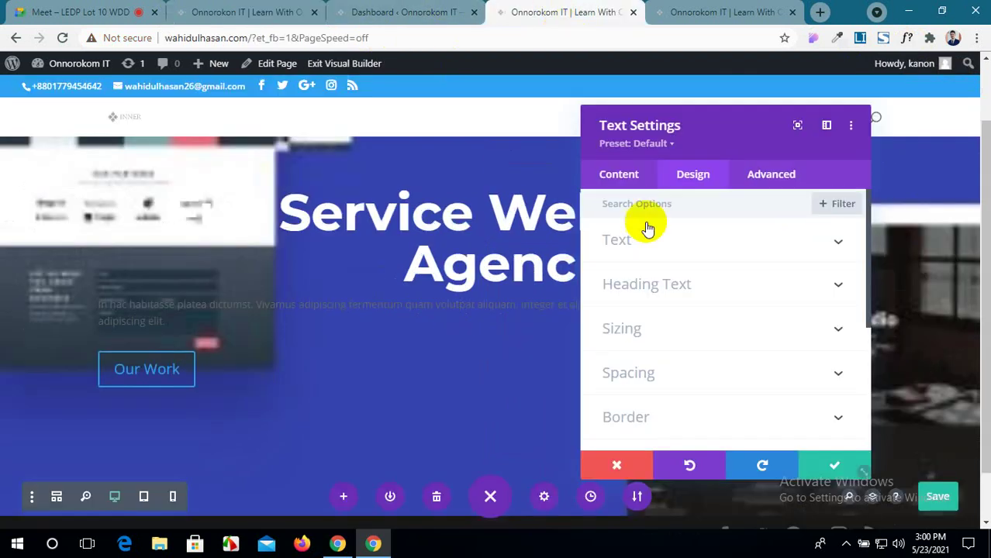
pyautogui.click(741, 242)
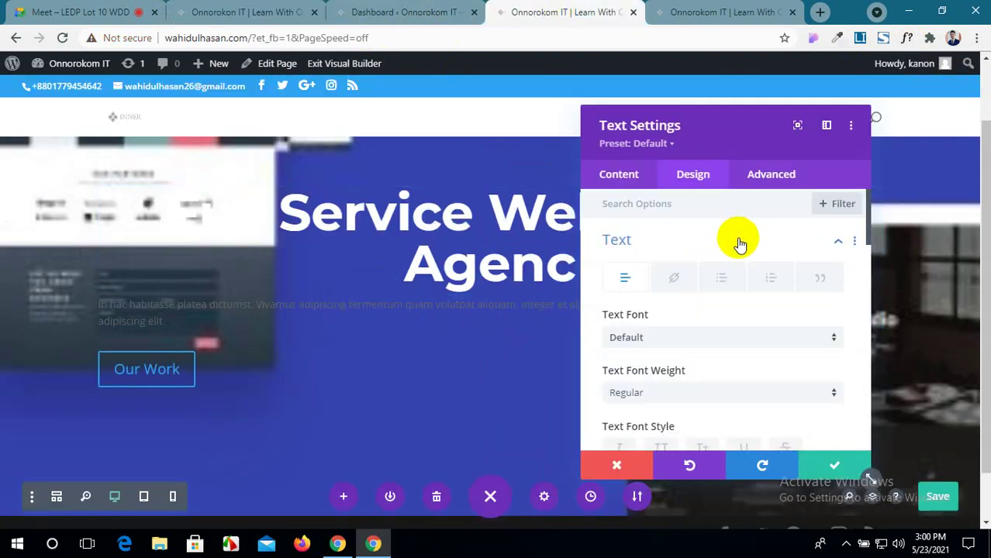
pyautogui.click(658, 339)
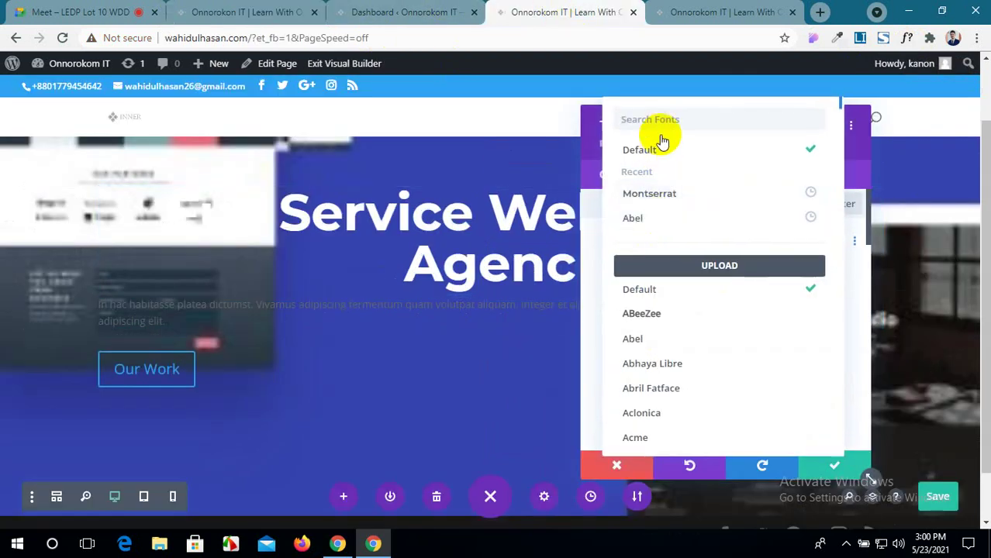
pyautogui.write('Ubuntu')
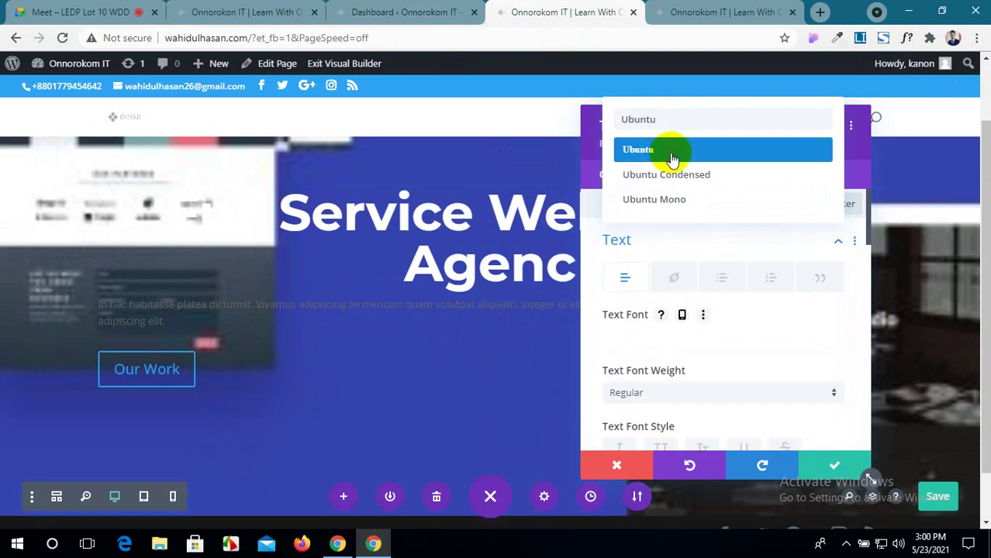
pyautogui.click(669, 149)
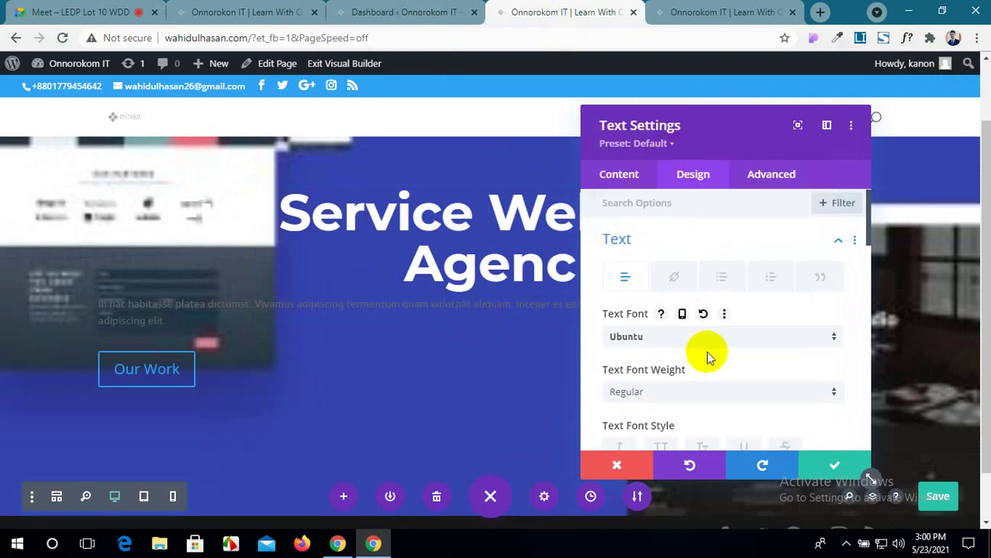
# Set the hero module's body text color to white.
pyautogui.scroll(-2, 706, 351)
pyautogui.scroll(-2, 711, 347)
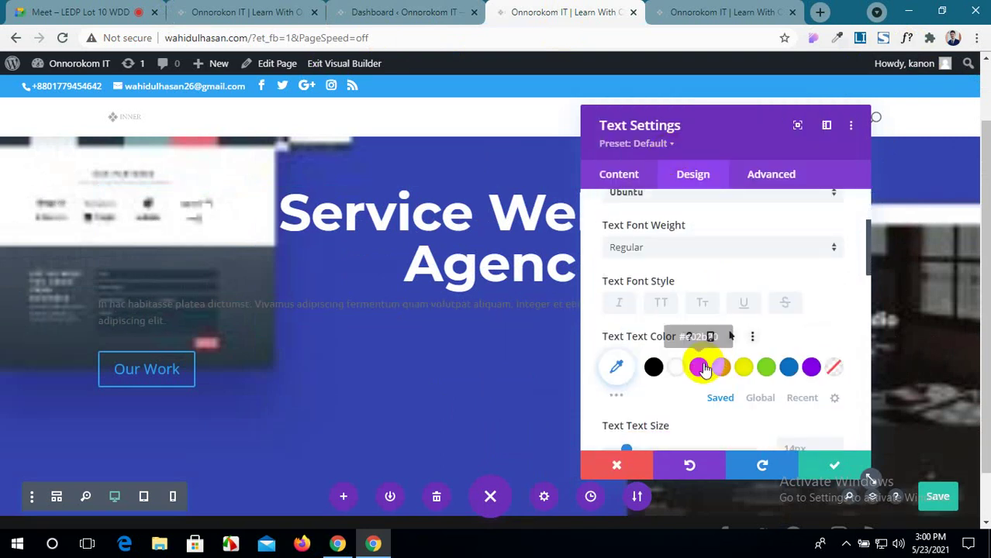
pyautogui.click(675, 371)
# Check the reference paragraph's font size in WhatFont and set the hero body text size to 16.
pyautogui.scroll(-2, 654, 384)
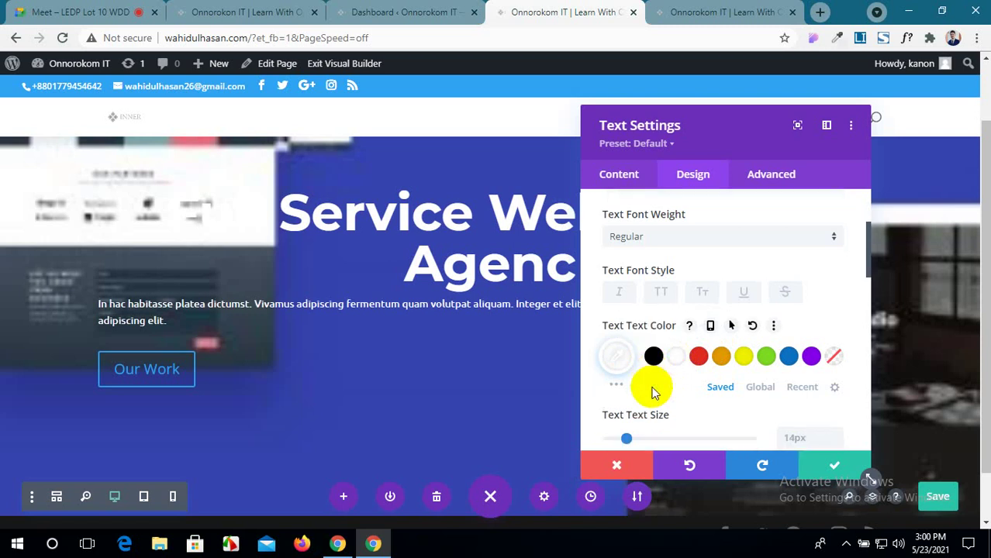
pyautogui.click(465, 9)
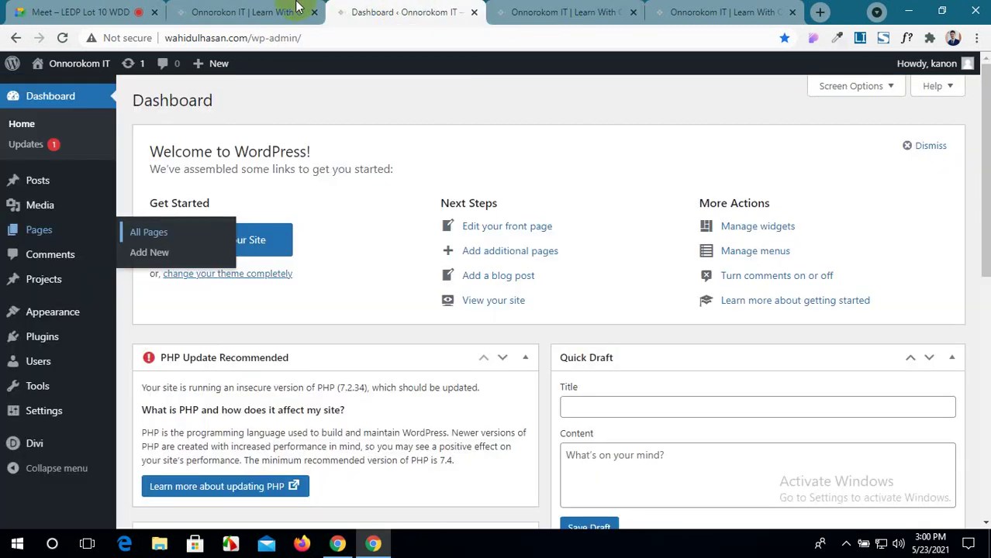
pyautogui.click(246, 11)
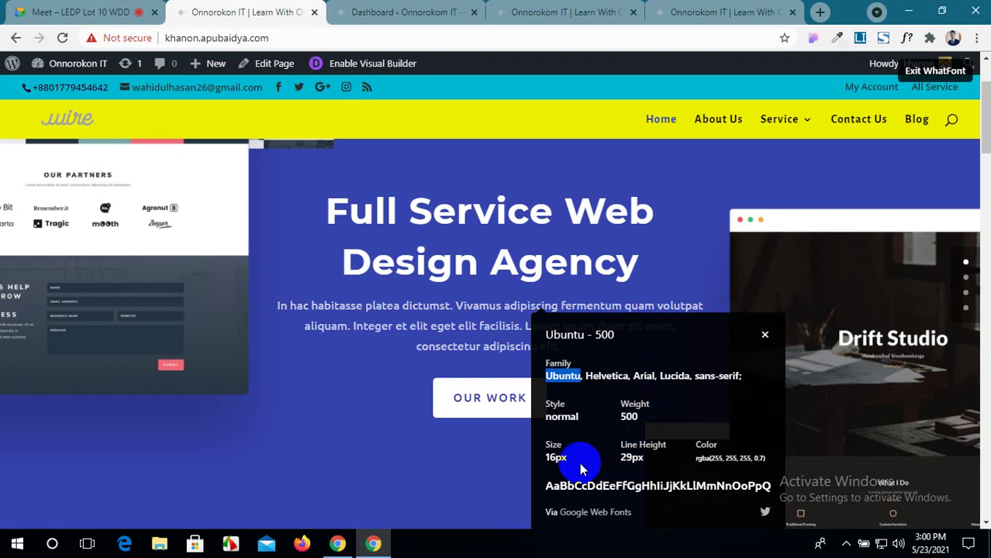
pyautogui.click(466, 10)
pyautogui.click(570, 12)
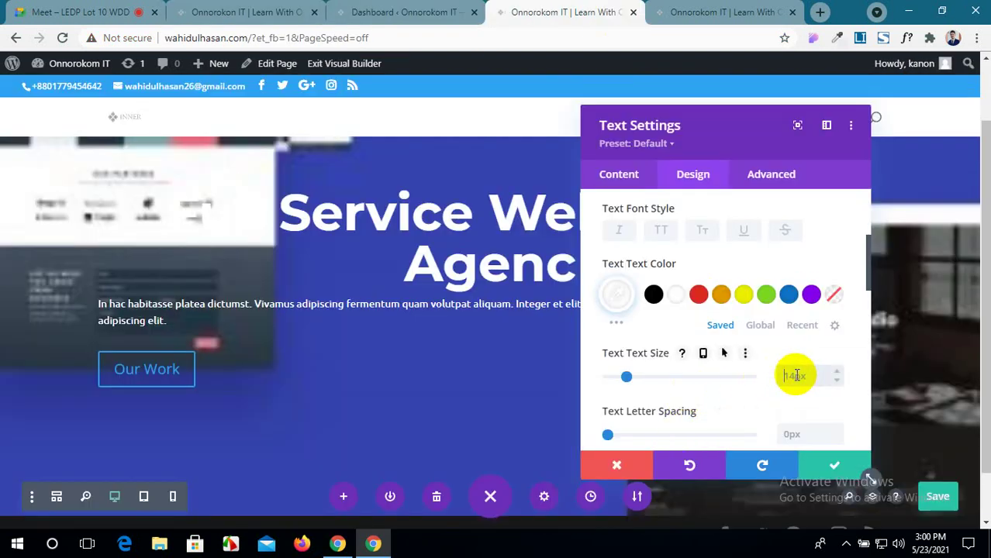
pyautogui.write('6')
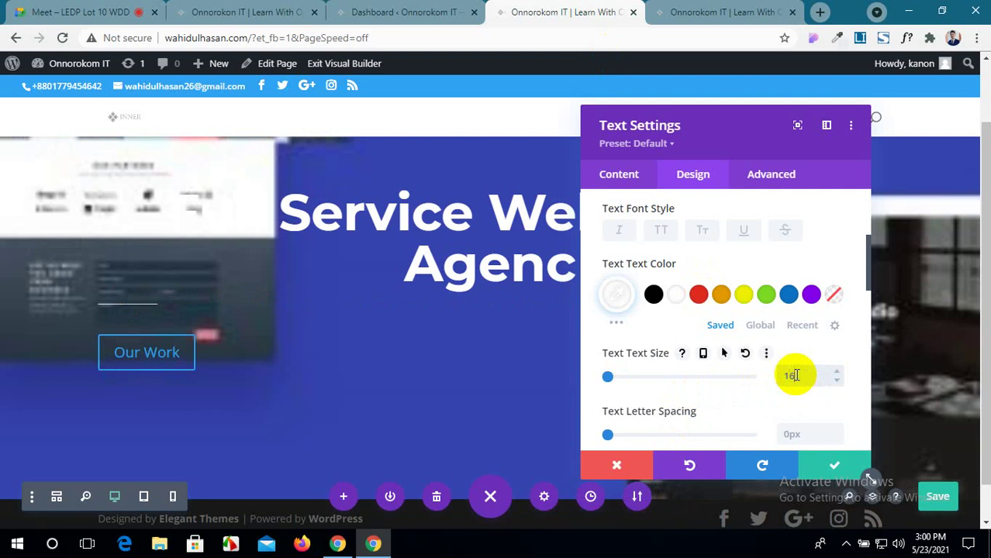
# Apply the 16px size to the hero module's body text and set its line height to 2em.
pyautogui.press('Return')
pyautogui.scroll(-3, 768, 415)
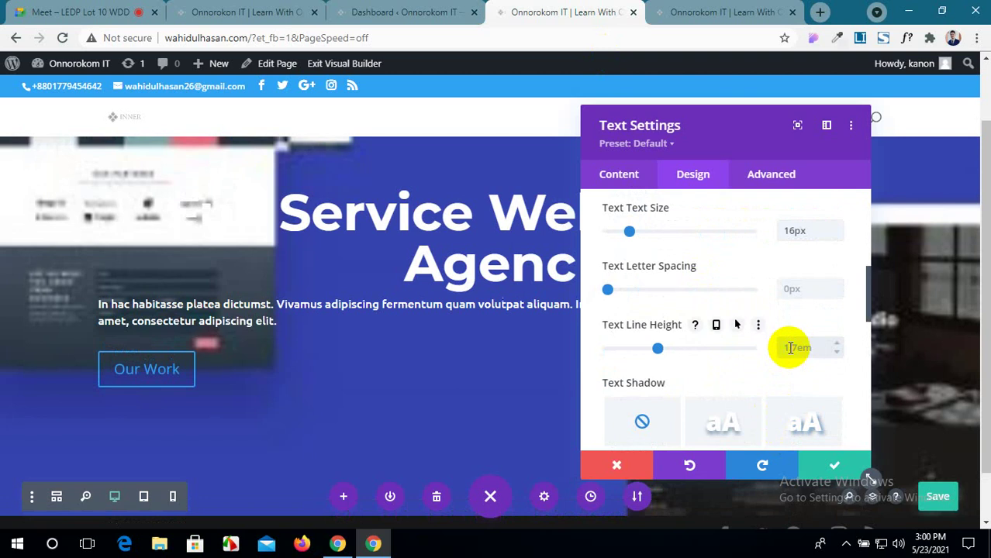
pyautogui.click(838, 343)
pyautogui.click(839, 344)
pyautogui.click(837, 343)
pyautogui.click(837, 343)
pyautogui.click(838, 342)
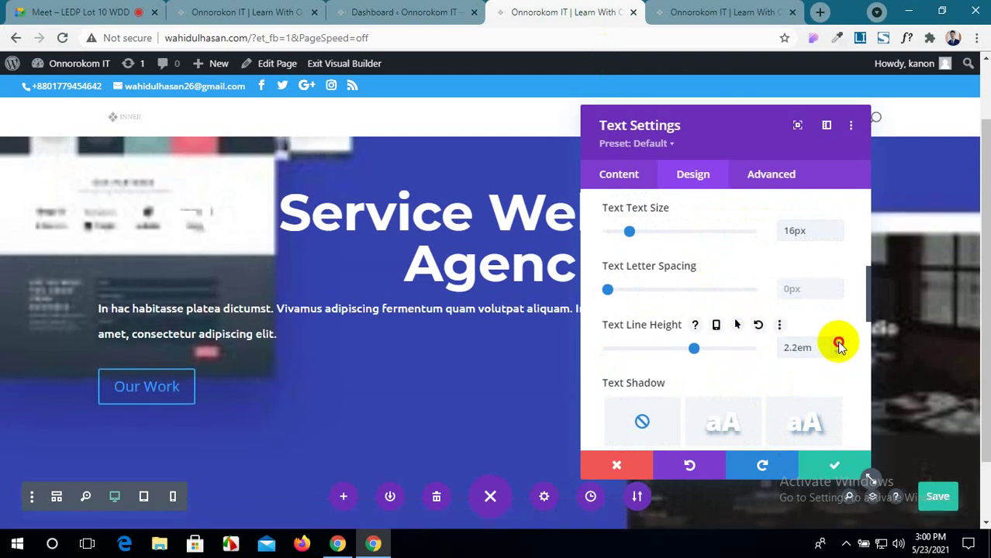
pyautogui.click(836, 343)
pyautogui.click(835, 343)
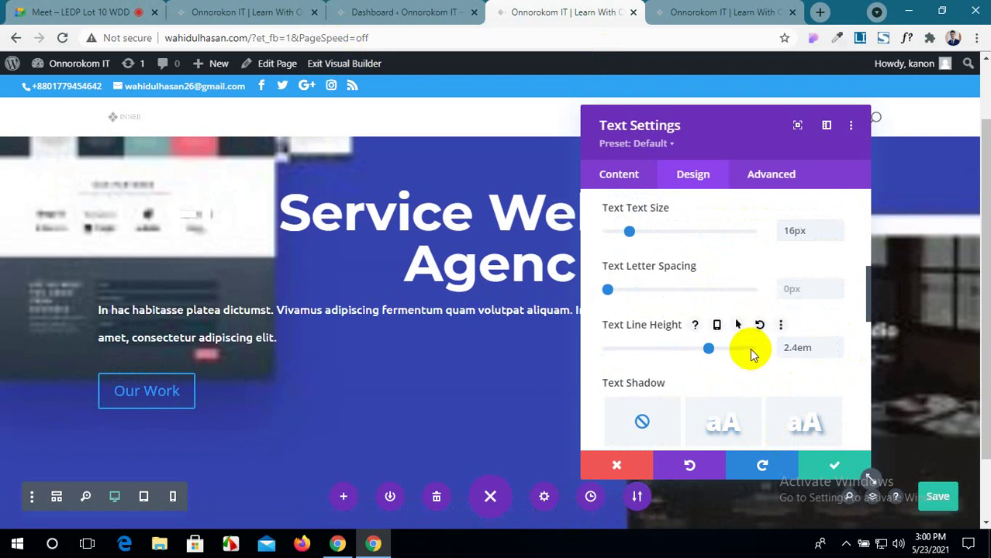
pyautogui.click(837, 353)
pyautogui.click(837, 353)
pyautogui.click(837, 353)
pyautogui.click(838, 353)
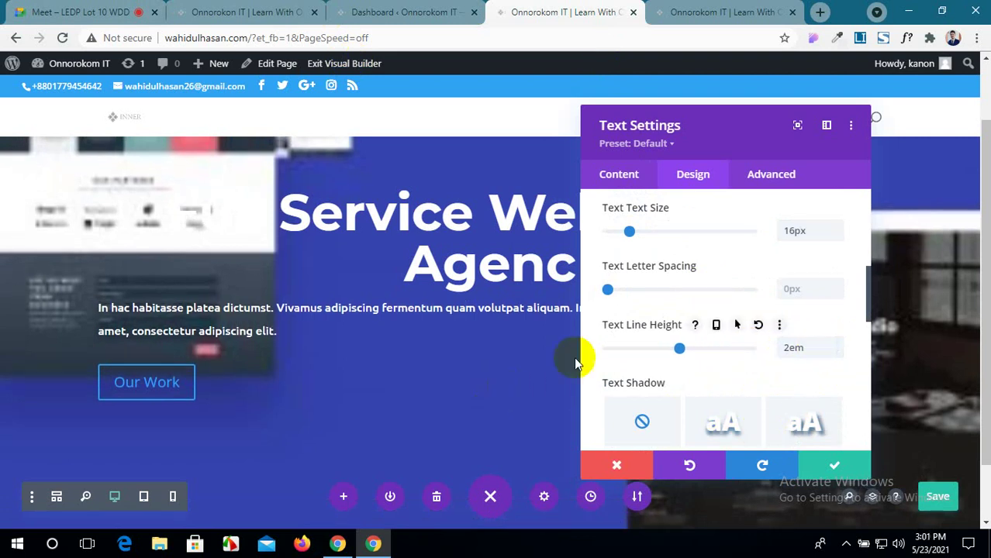
# Center-align the hero module's body text.
pyautogui.scroll(-4, 682, 324)
pyautogui.scroll(-2, 683, 326)
pyautogui.click(692, 330)
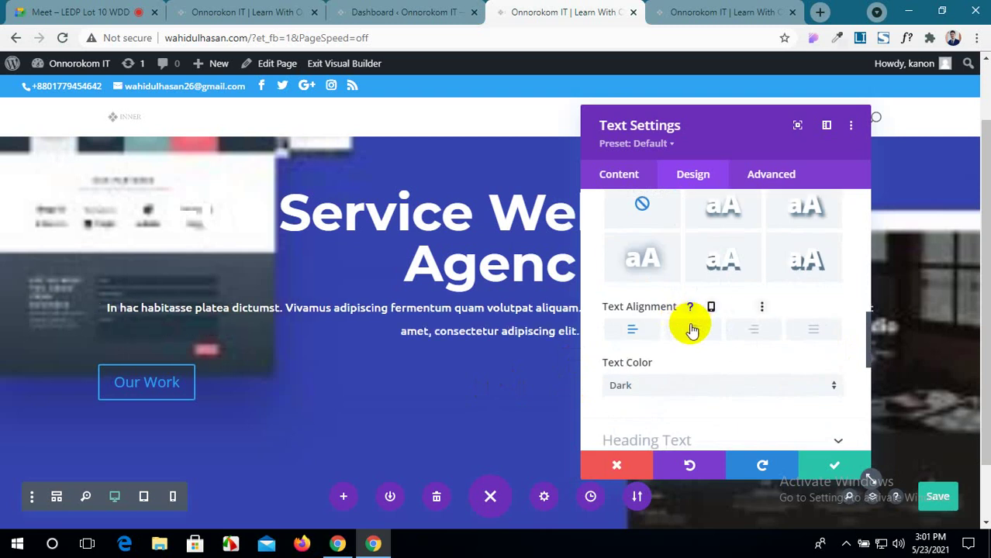
# Compare the hero paragraph's line width and position with the reference site's hero section, and look through the text module's remaining design options.
pyautogui.hotkey('ctrl', 'shift', 'Tab')
pyautogui.hotkey('ctrl', 'shift', 'Tab')
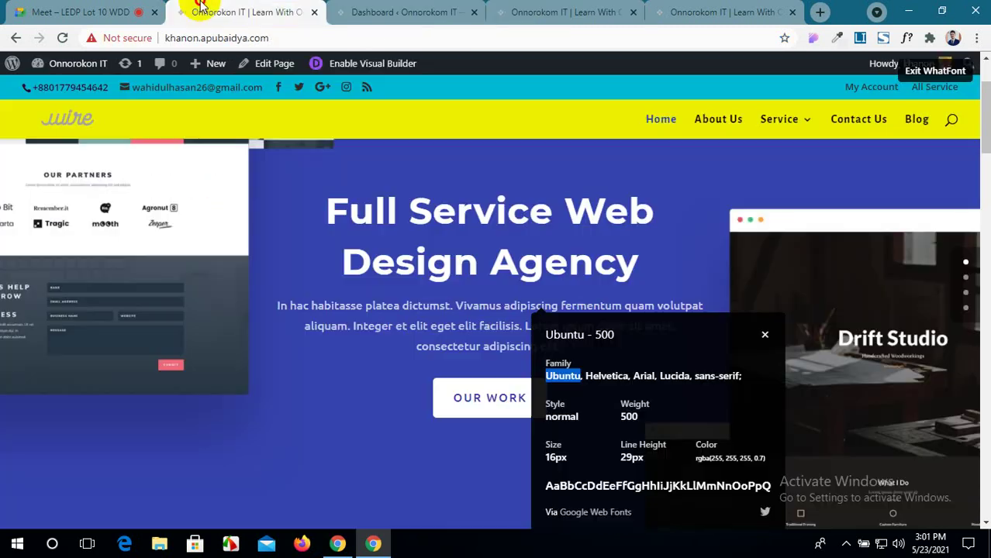
pyautogui.click(439, 14)
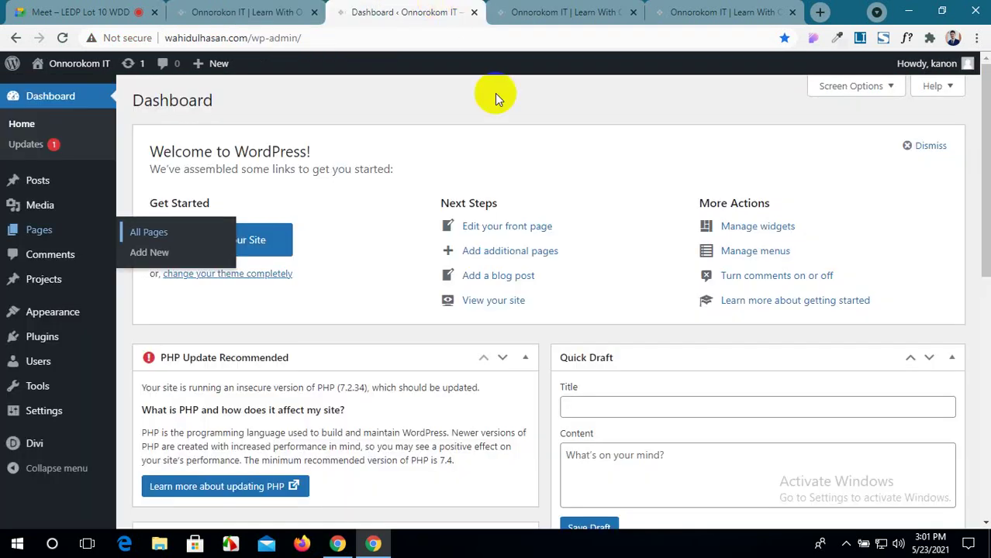
pyautogui.click(557, 16)
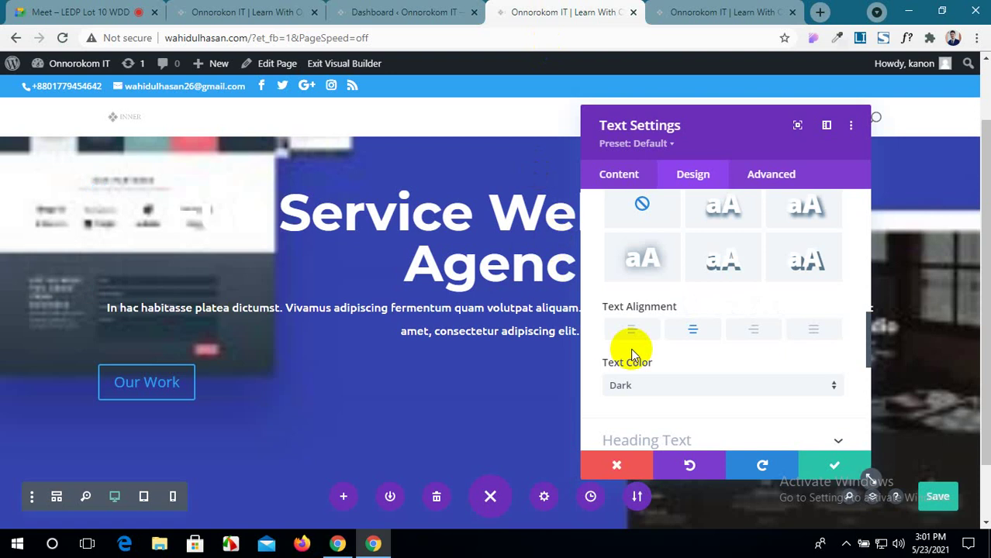
pyautogui.scroll(-2, 670, 405)
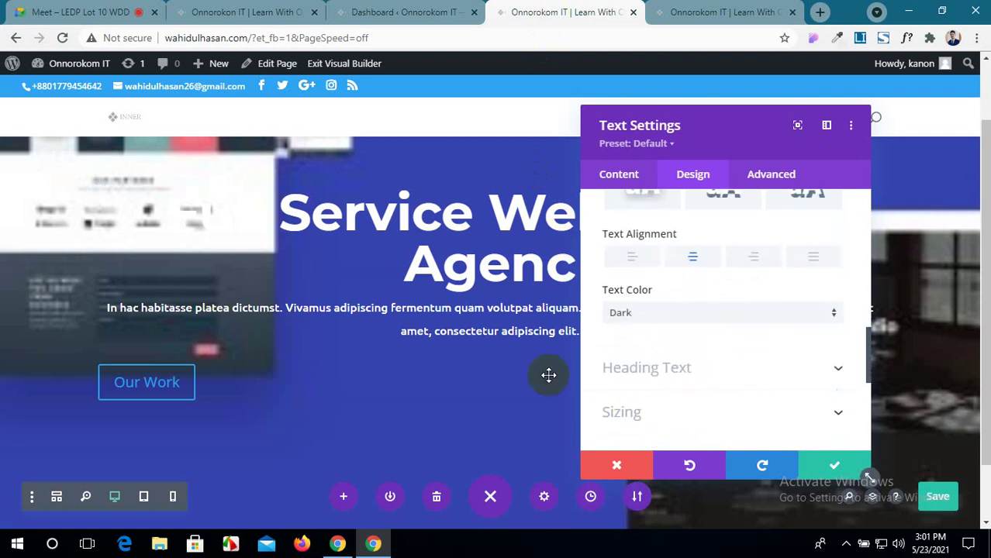
pyautogui.scroll(-1, 466, 359)
pyautogui.scroll(-1, 705, 299)
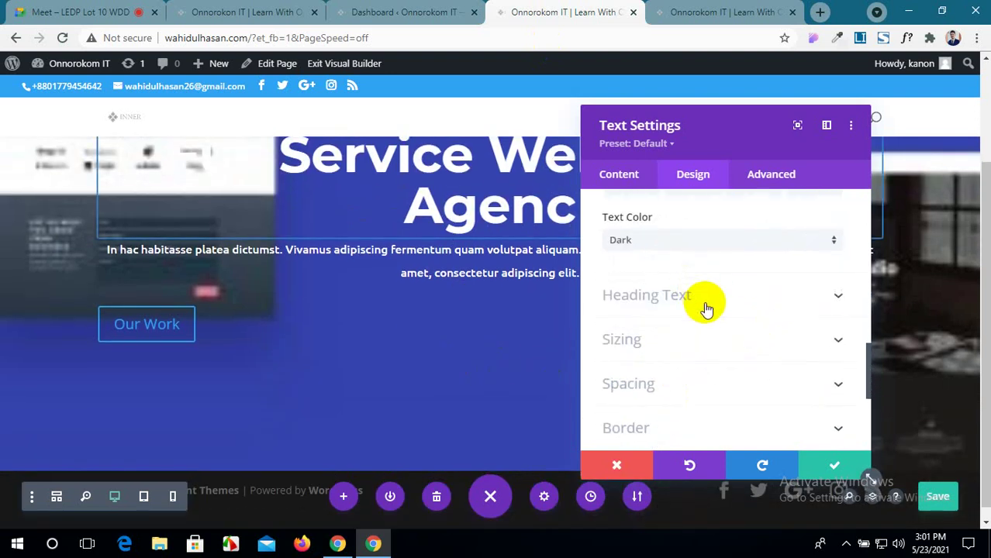
pyautogui.scroll(-1, 706, 309)
pyautogui.scroll(3, 704, 306)
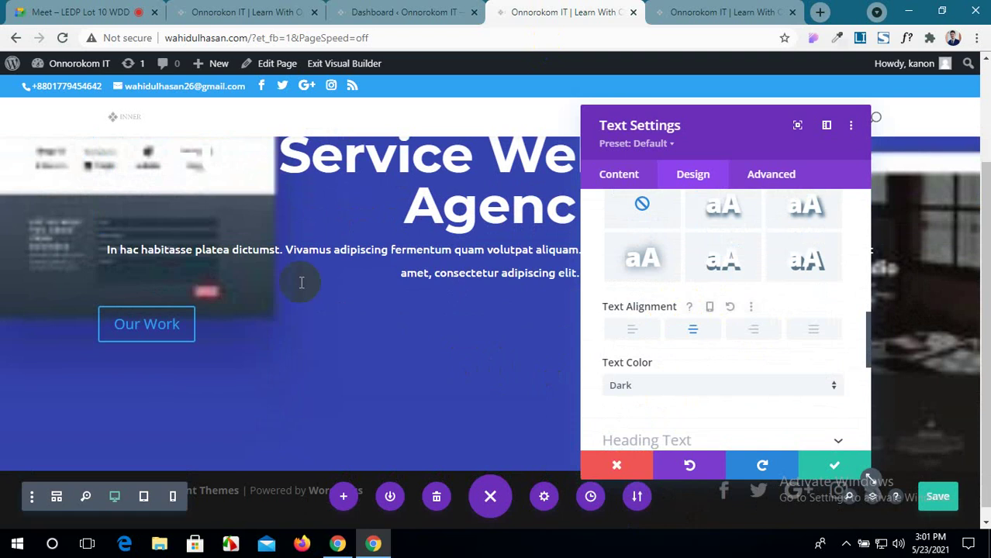
pyautogui.scroll(1, 364, 249)
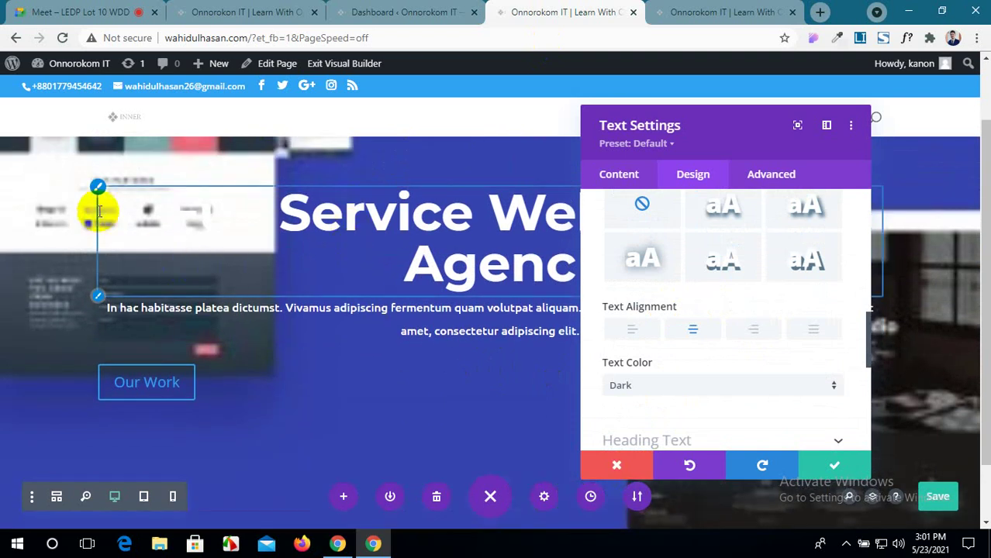
pyautogui.scroll(2, 414, 343)
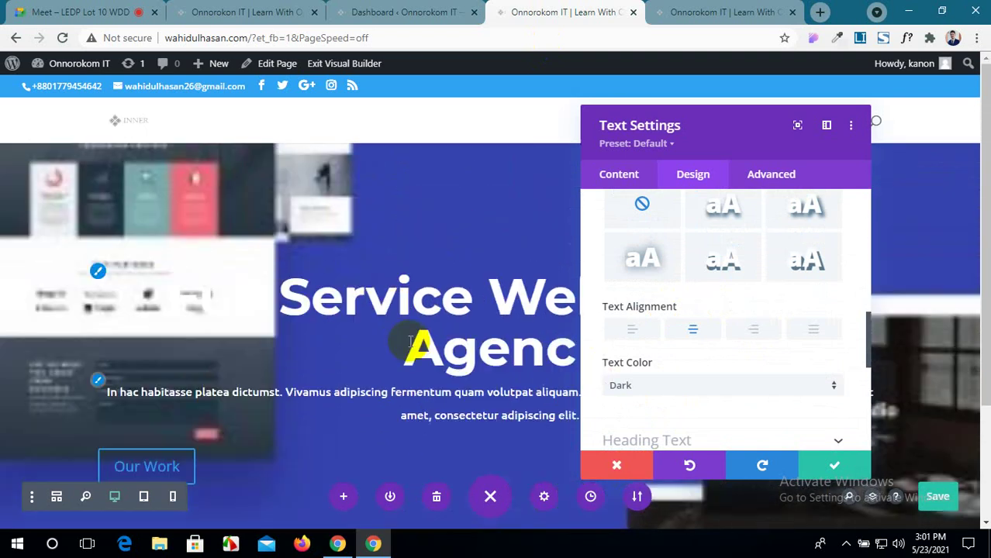
pyautogui.click(417, 11)
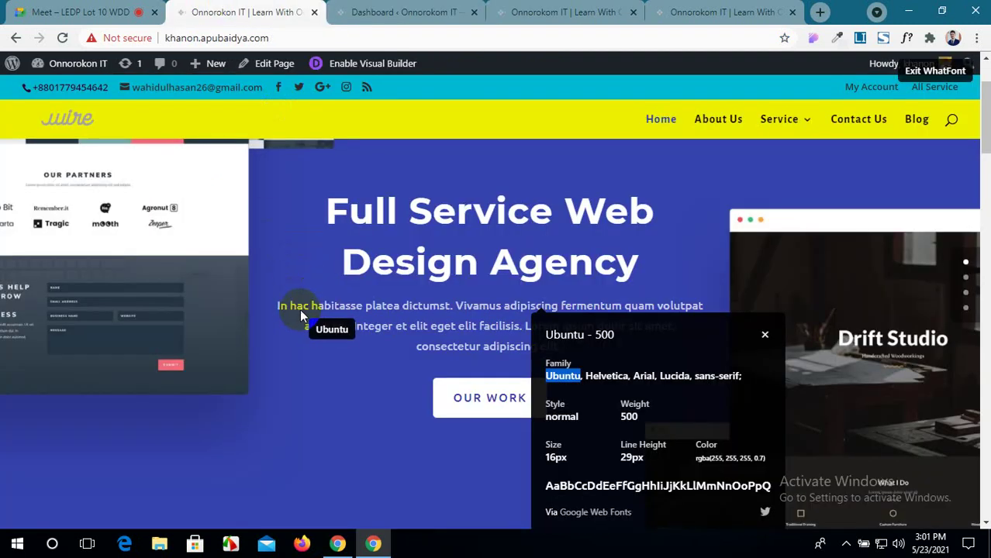
# Inspect the font of the hero paragraph on the reference site and compare it with the Text Settings of the page being built.
pyautogui.click(765, 334)
pyautogui.scroll(3, 338, 259)
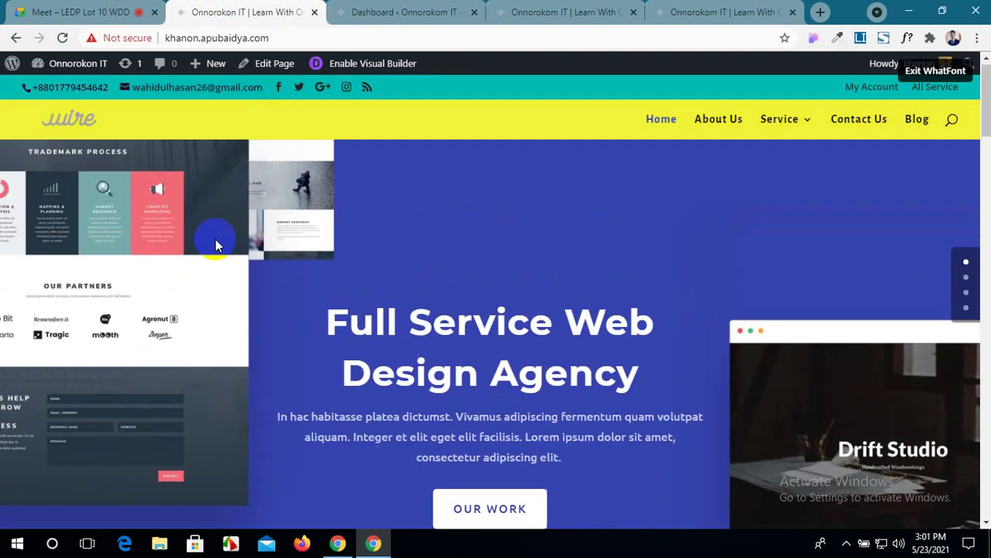
pyautogui.click(504, 11)
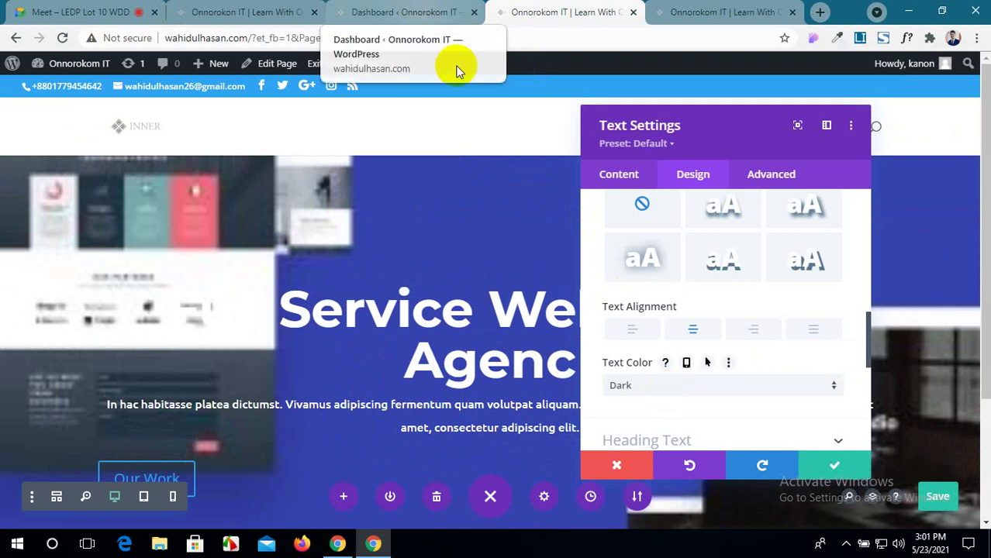
pyautogui.scroll(-2, 665, 349)
pyautogui.scroll(6, 669, 353)
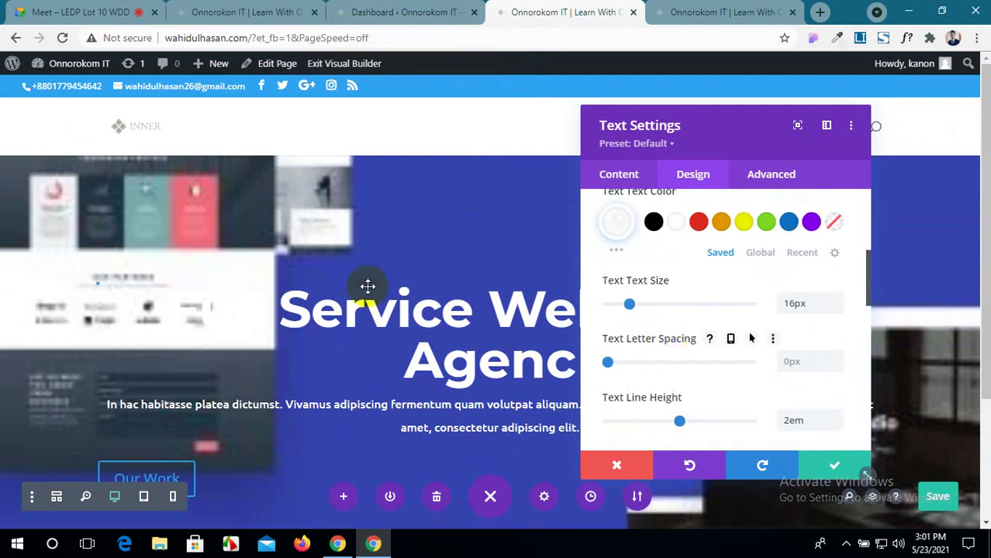
pyautogui.click(372, 12)
pyautogui.click(241, 13)
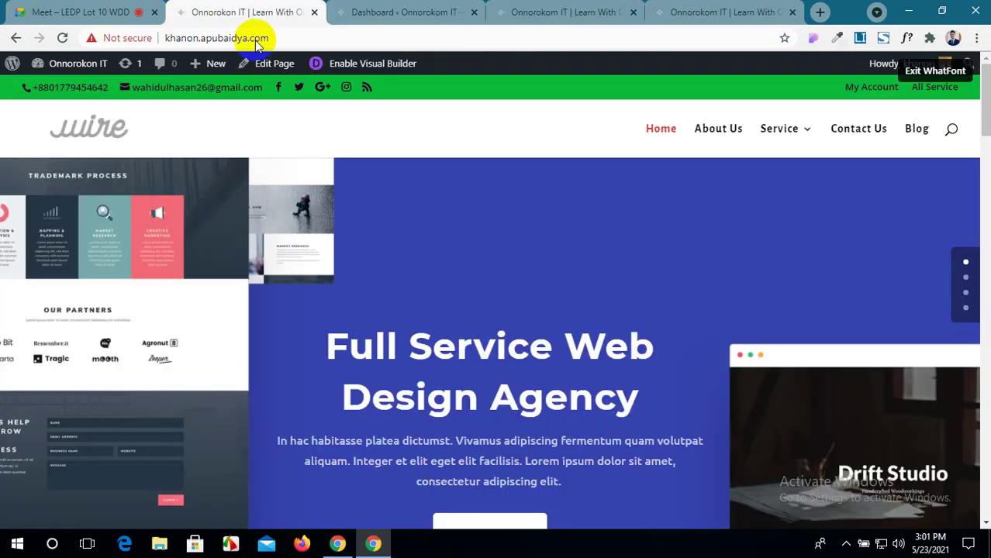
pyautogui.scroll(-2, 461, 334)
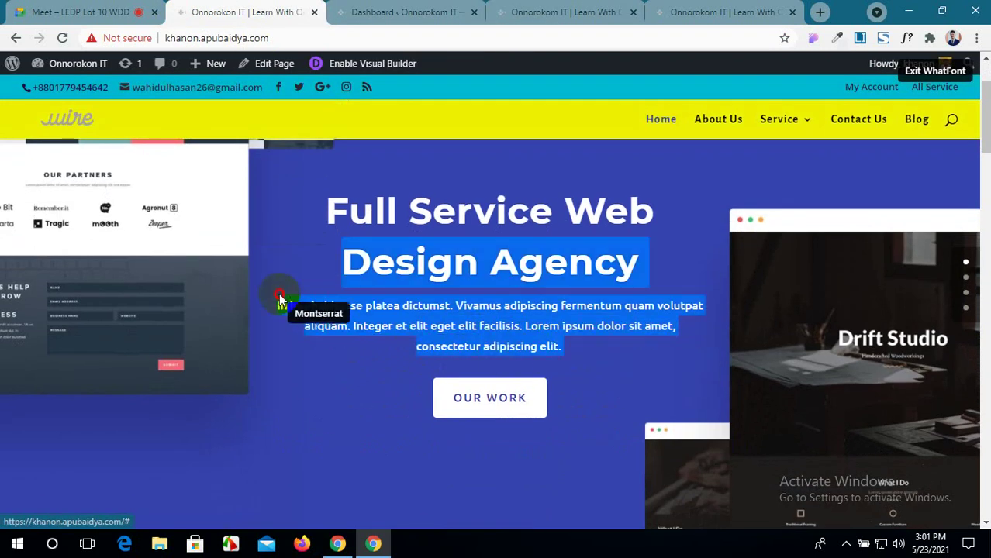
pyautogui.click(398, 348)
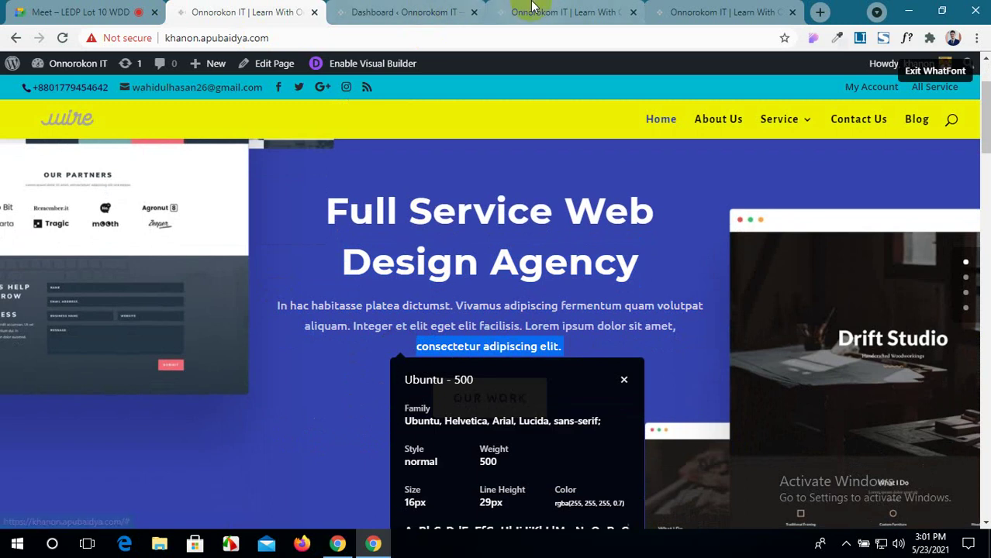
pyautogui.click(566, 11)
pyautogui.scroll(1, 682, 350)
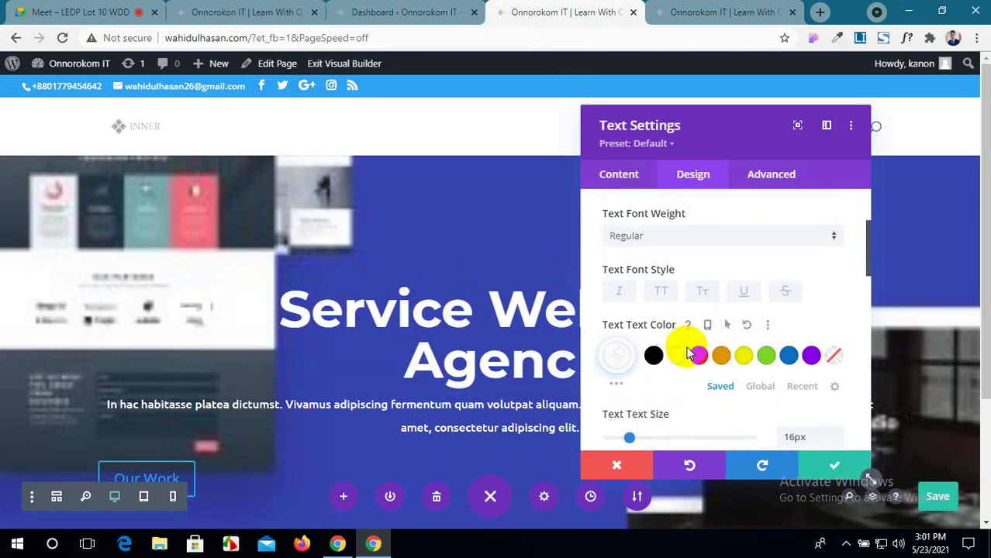
pyautogui.scroll(-4, 690, 350)
# Inspect the font of the hero heading on the reference site with WhatFont.
pyautogui.click(370, 6)
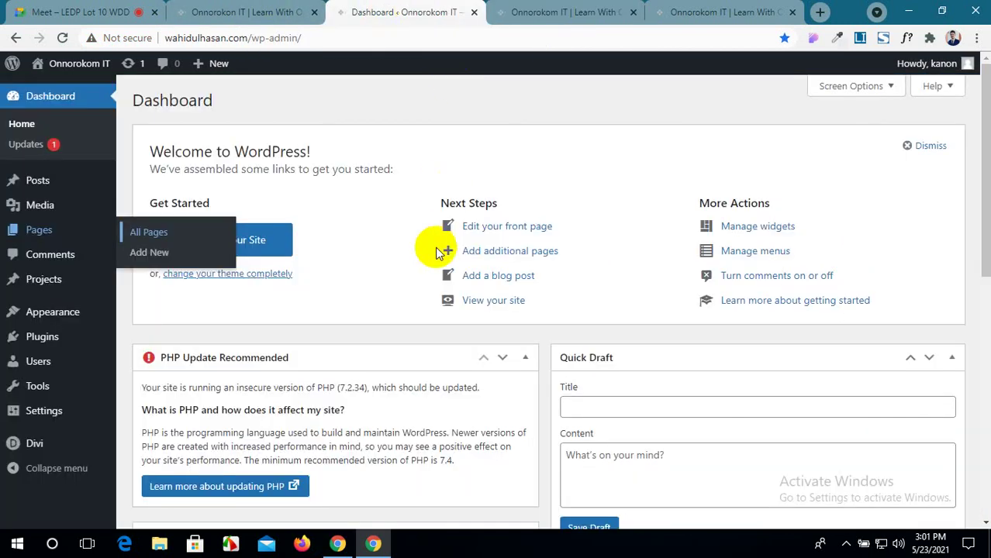
pyautogui.click(233, 12)
pyautogui.click(516, 220)
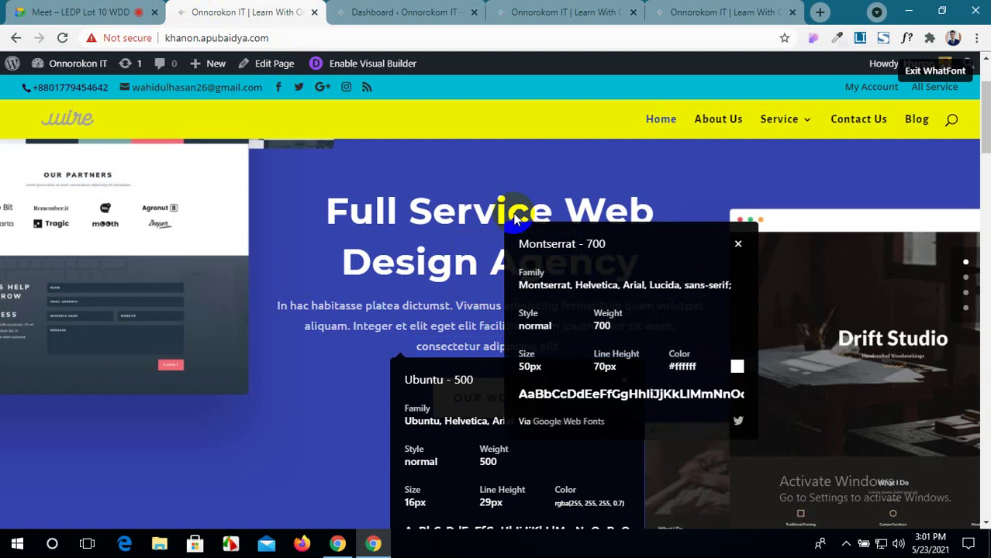
# Set the heading text size of the hero text module to 50px, apply it and save the page.
pyautogui.click(535, 12)
pyautogui.scroll(2, 679, 232)
pyautogui.scroll(-5, 692, 302)
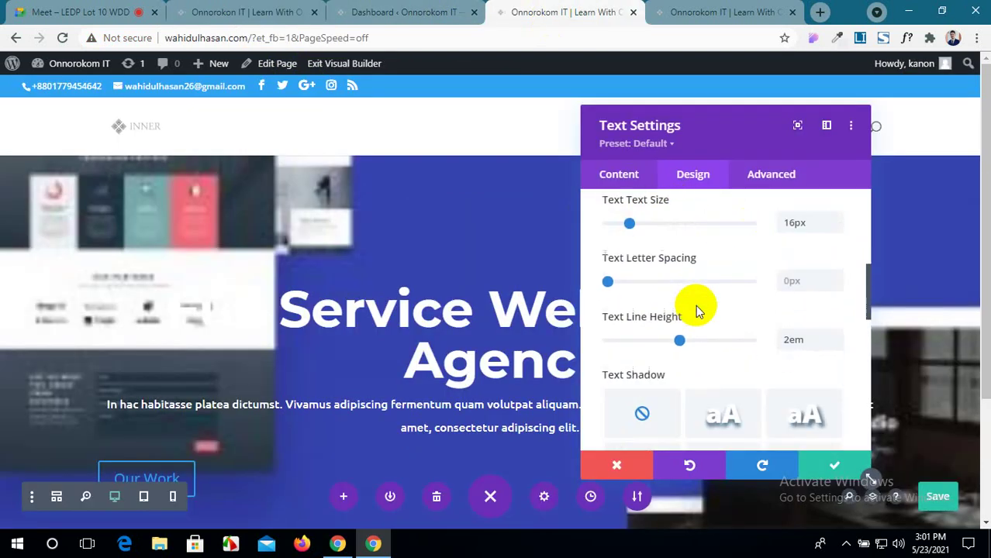
pyautogui.scroll(-2, 698, 302)
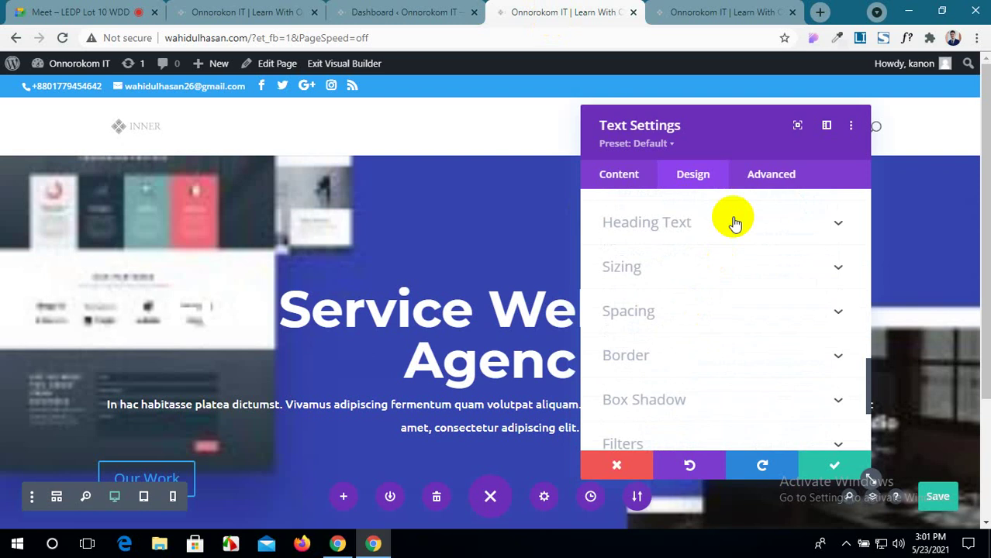
pyautogui.click(719, 236)
pyautogui.scroll(-1, 679, 358)
pyautogui.scroll(-5, 680, 358)
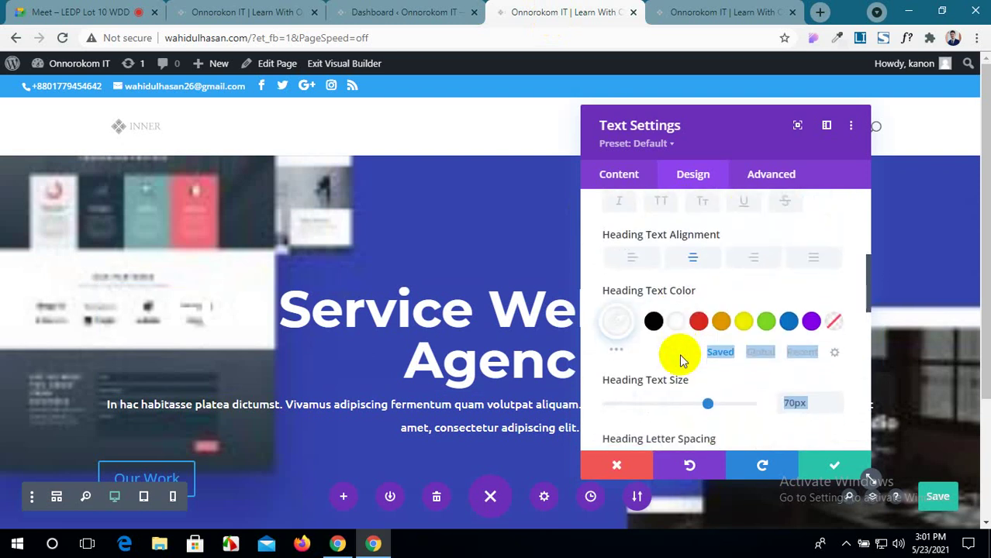
pyautogui.click(788, 259)
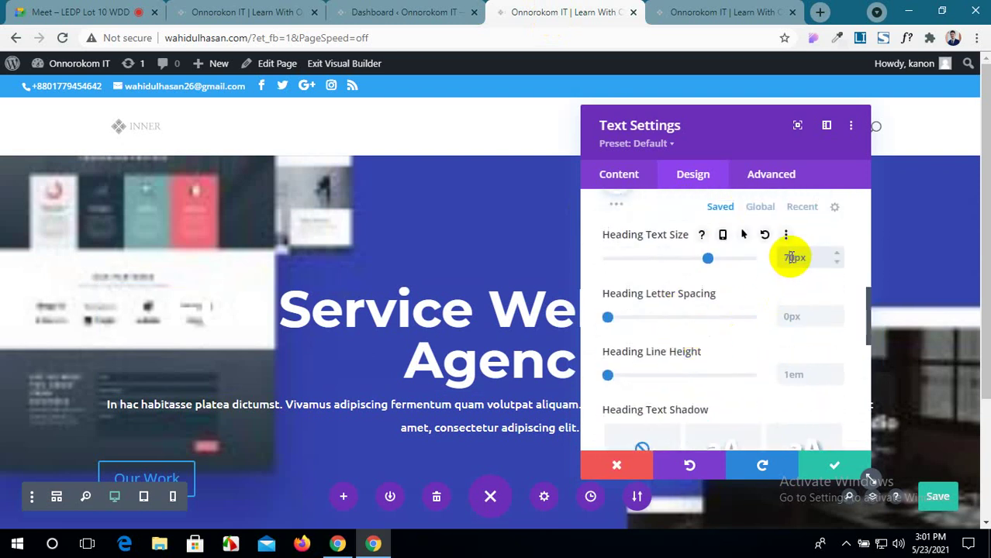
pyautogui.moveTo(794, 257); pyautogui.dragTo(774, 261)
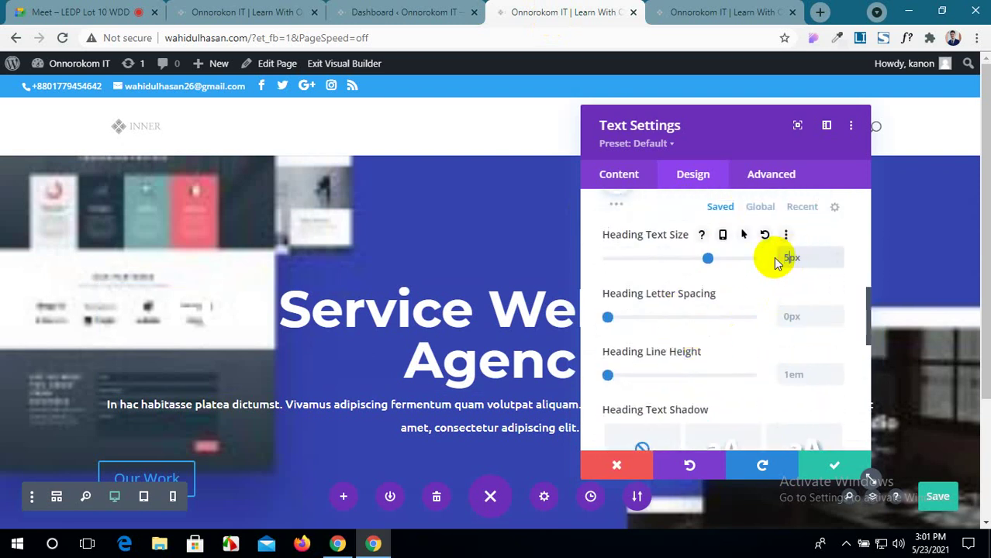
pyautogui.write('50')
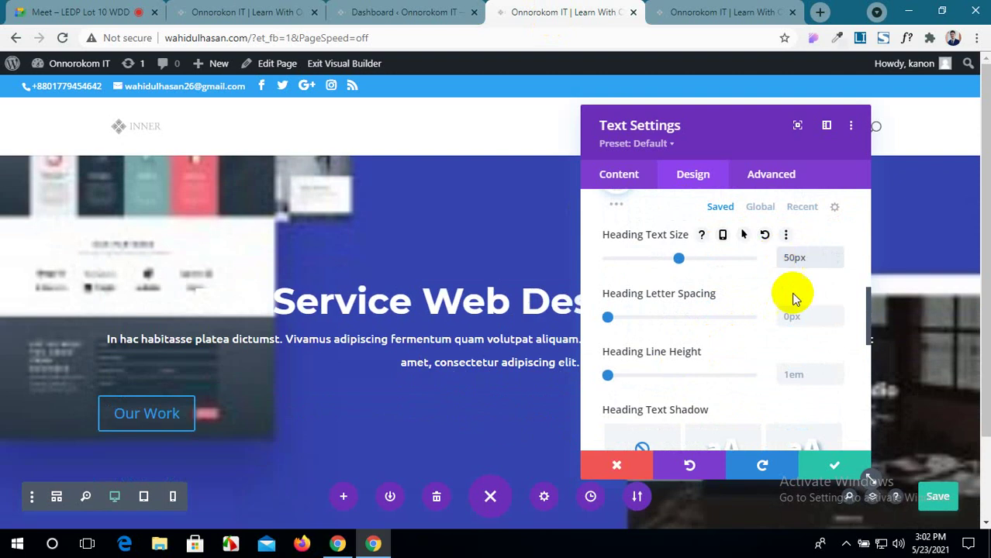
pyautogui.click(830, 467)
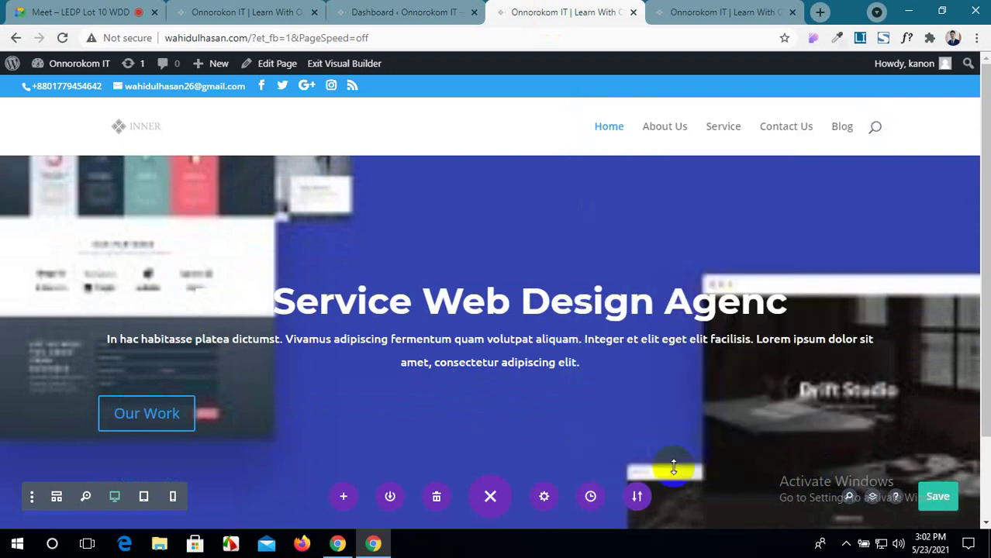
pyautogui.scroll(-1, 272, 365)
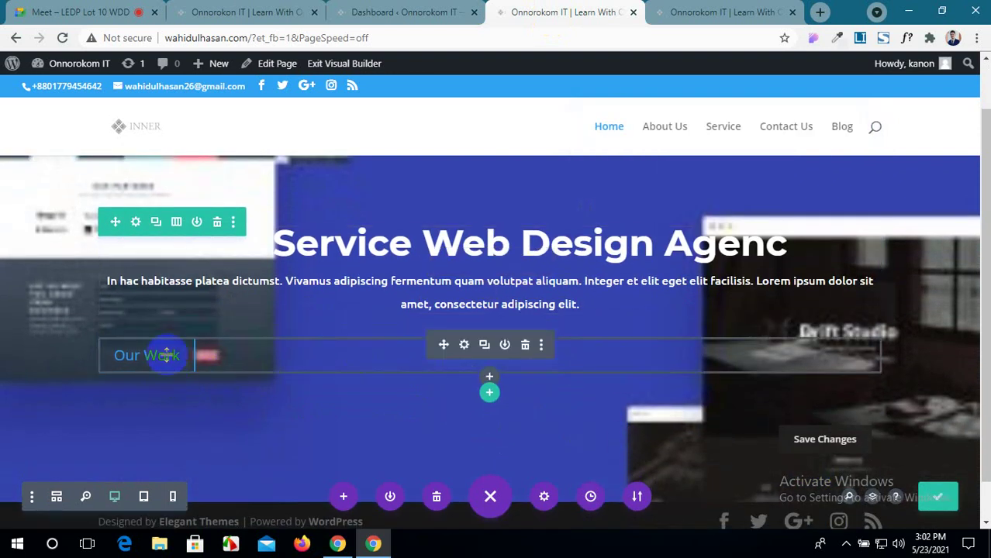
pyautogui.hotkey('ctrl', 's')
# In the design settings of the hero row, link the left and right padding and set both to 100px.
pyautogui.click(134, 222)
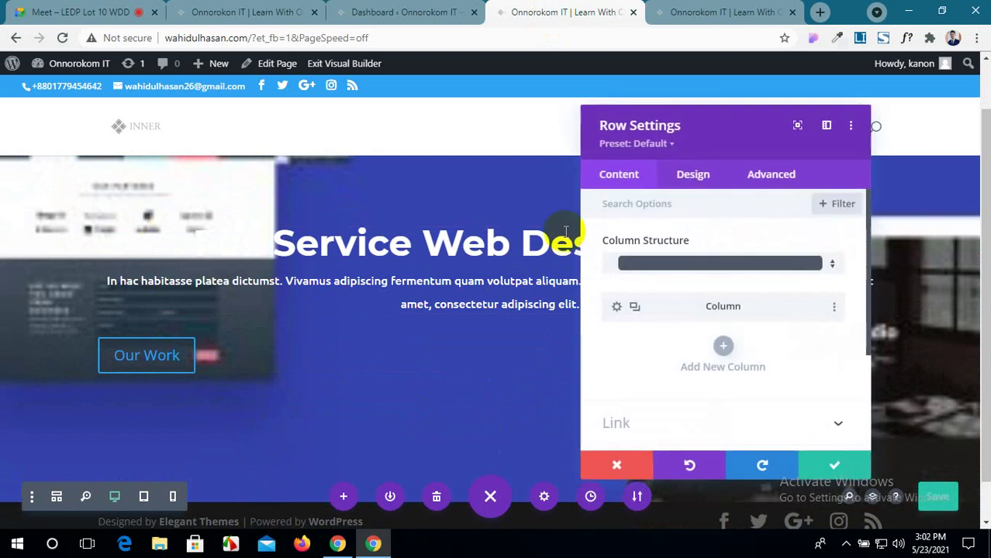
pyautogui.click(693, 175)
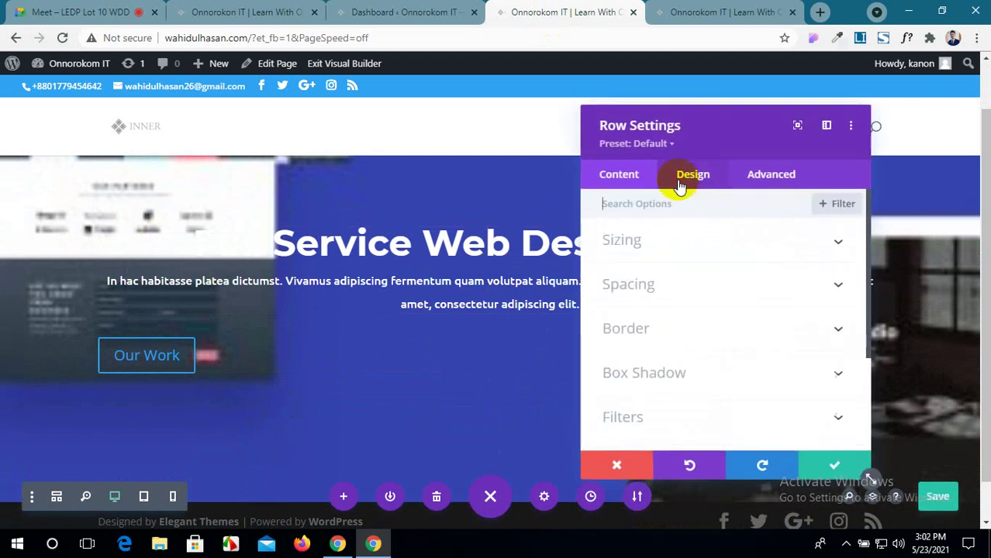
pyautogui.click(774, 294)
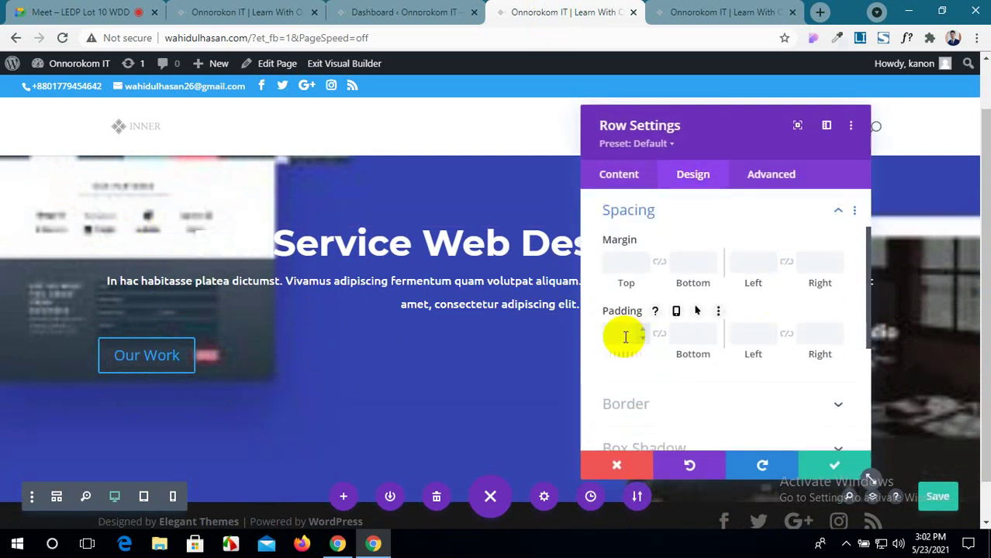
pyautogui.click(742, 334)
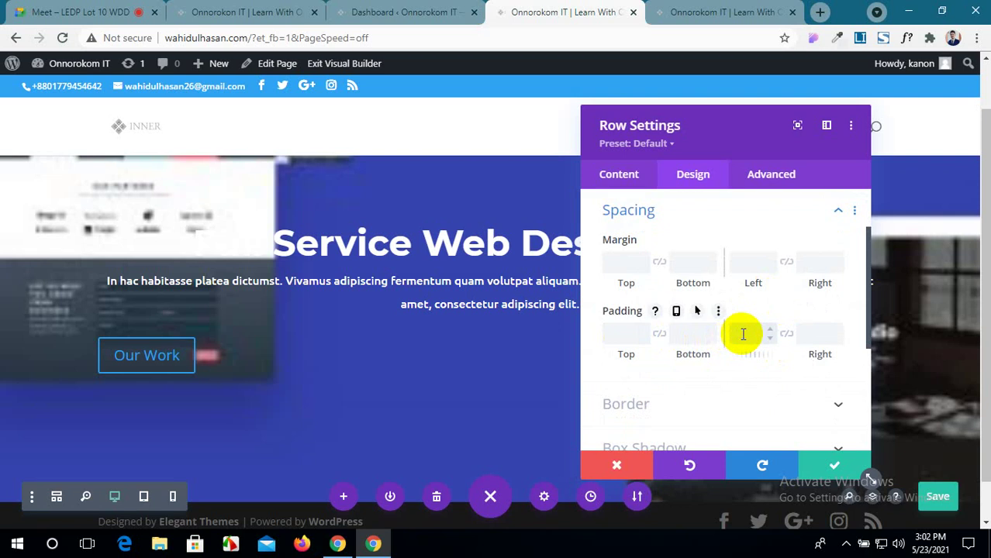
pyautogui.write('50')
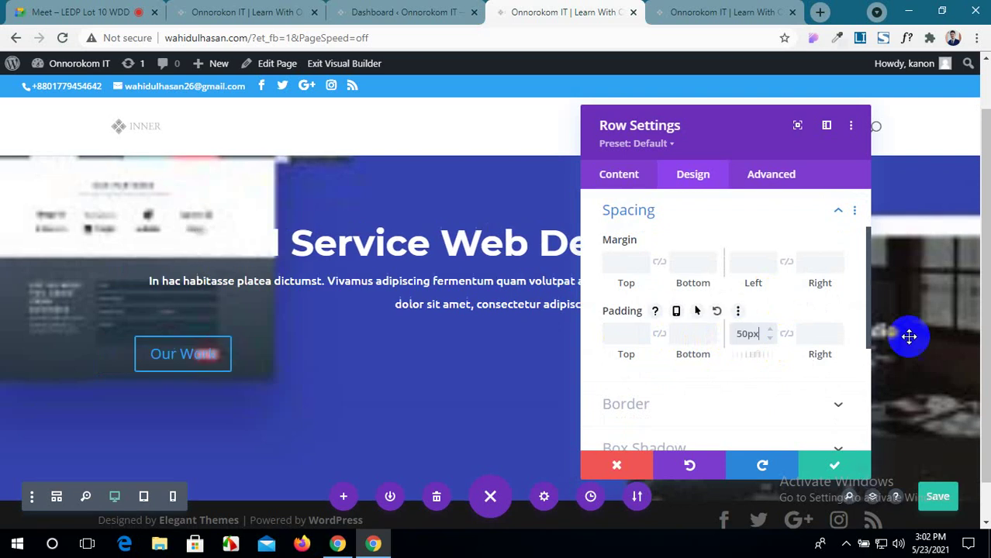
pyautogui.click(786, 335)
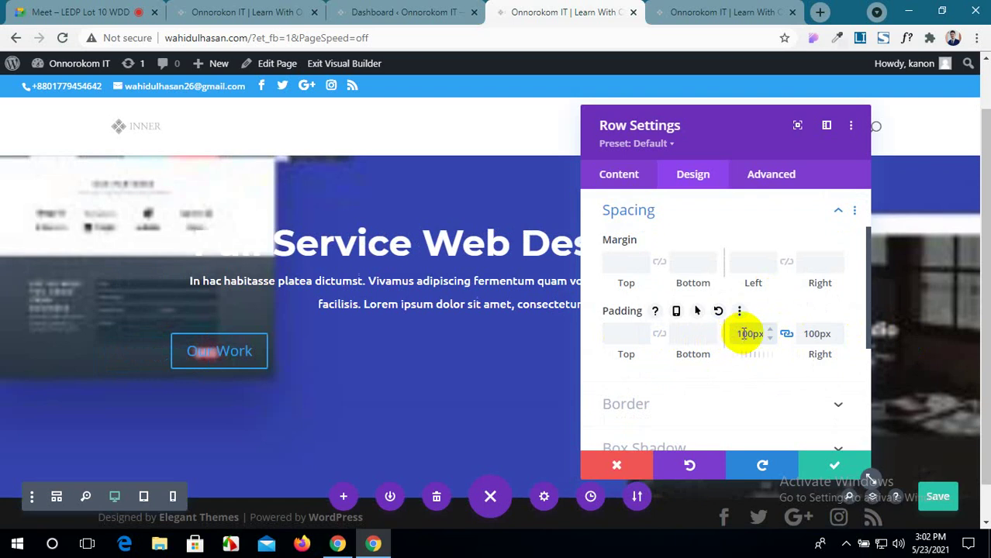
# Set the row's linked top and bottom padding to 100px and its left and right padding to 150px.
pyautogui.click(614, 332)
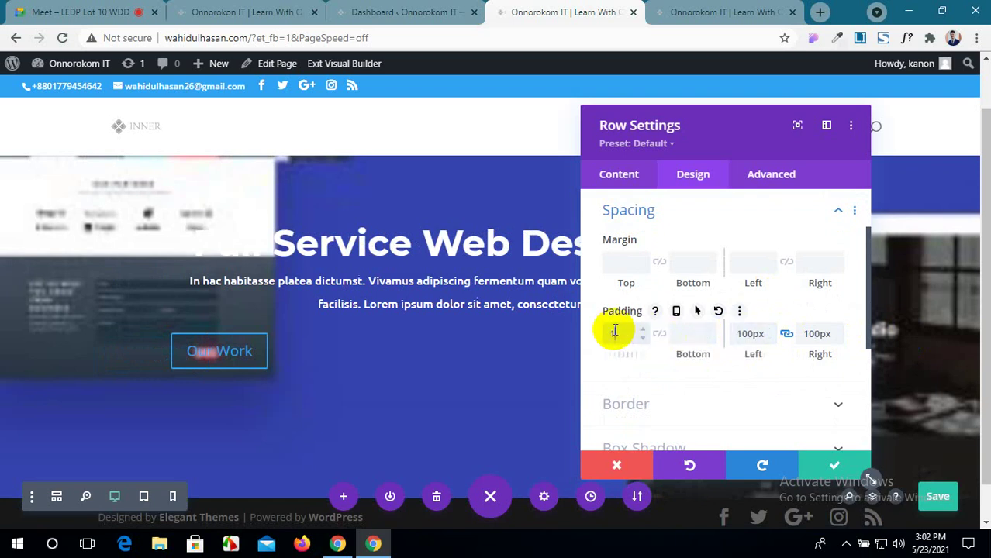
pyautogui.write('100px')
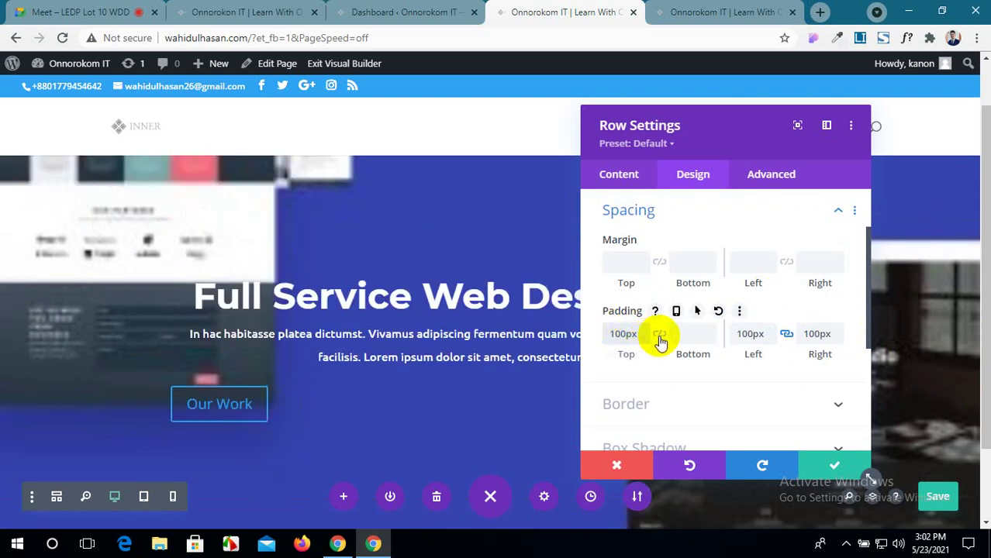
pyautogui.click(659, 337)
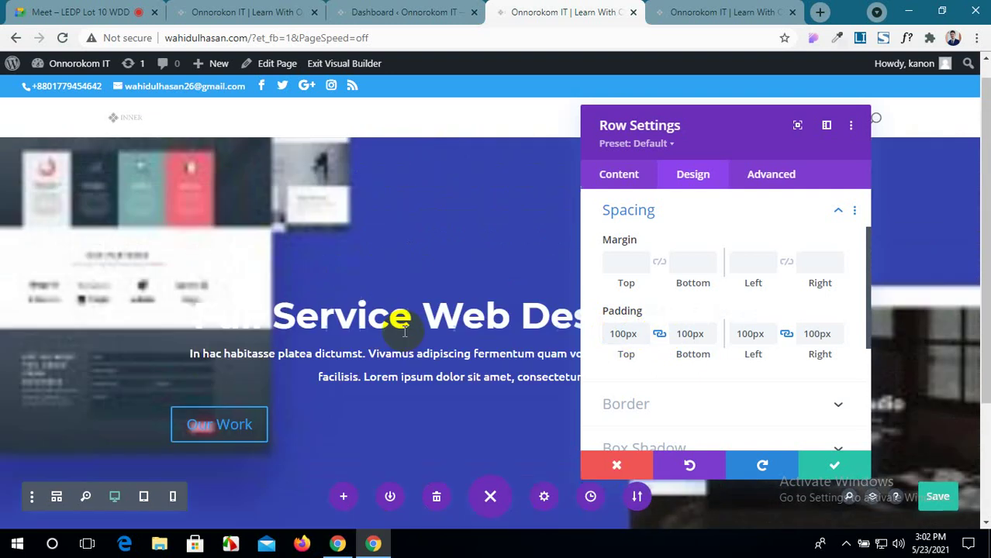
pyautogui.scroll(-1, 404, 331)
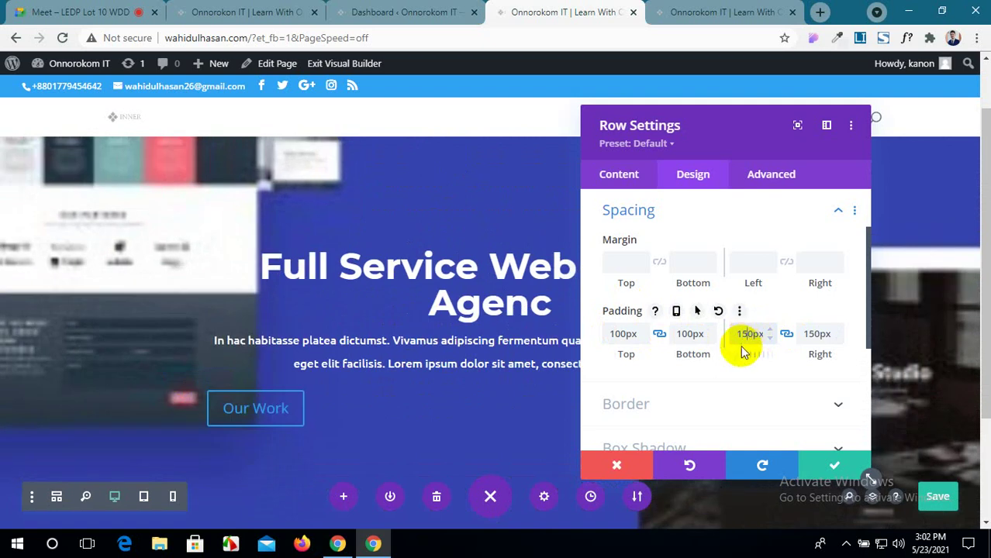
# Compare the hero layout with the reference site, closing the font details and exiting WhatFont there.
pyautogui.moveTo(724, 140); pyautogui.dragTo(905, 210)
pyautogui.click(372, 11)
pyautogui.click(252, 9)
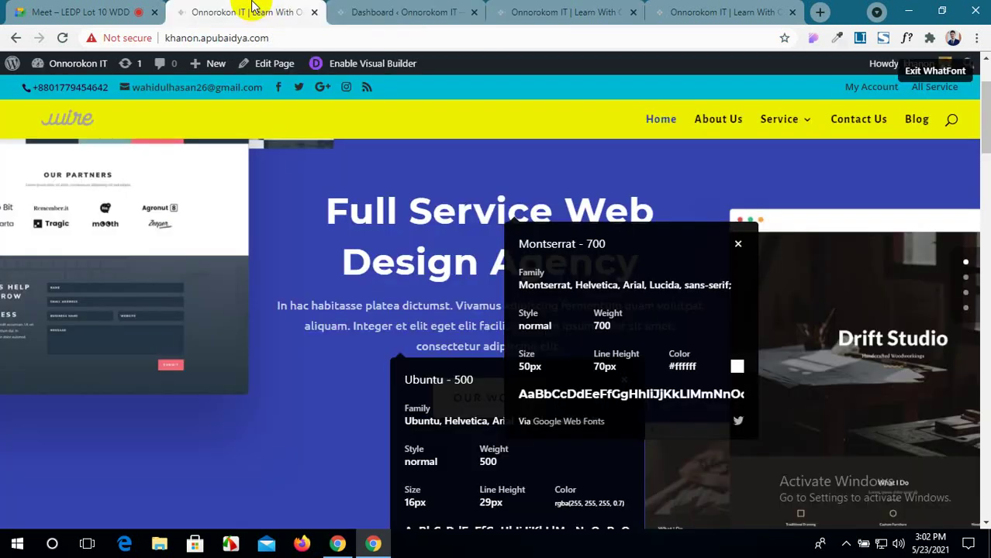
pyautogui.click(739, 245)
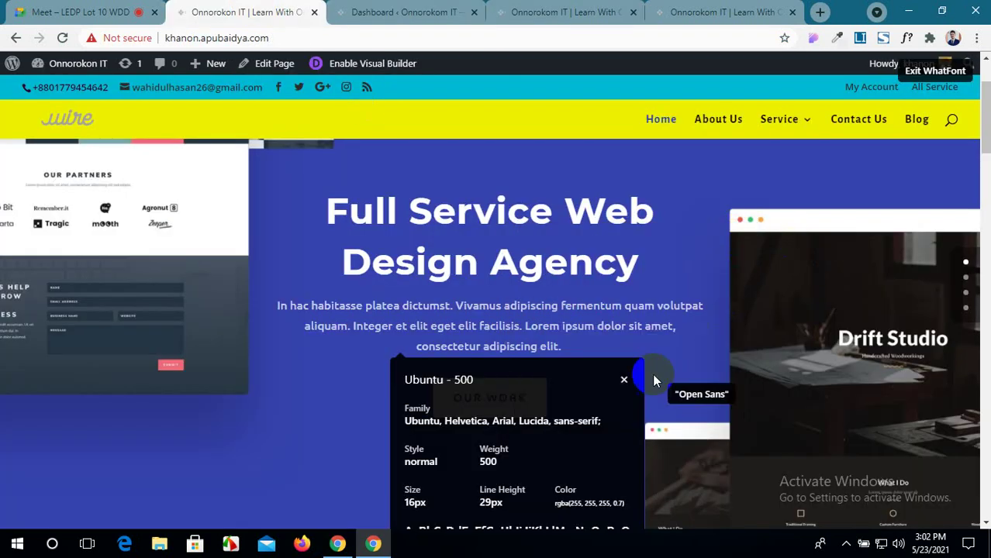
pyautogui.click(625, 380)
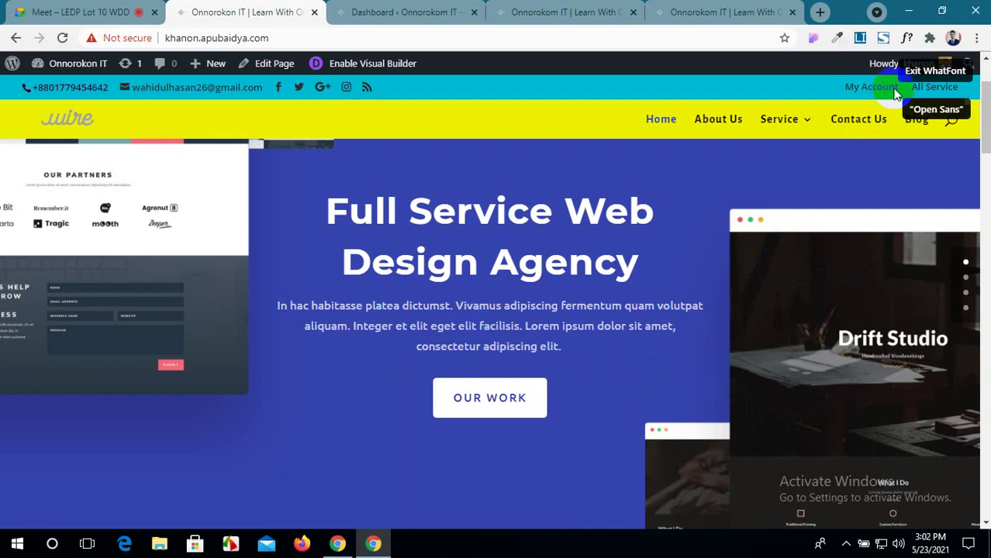
pyautogui.click(916, 73)
pyautogui.click(570, 12)
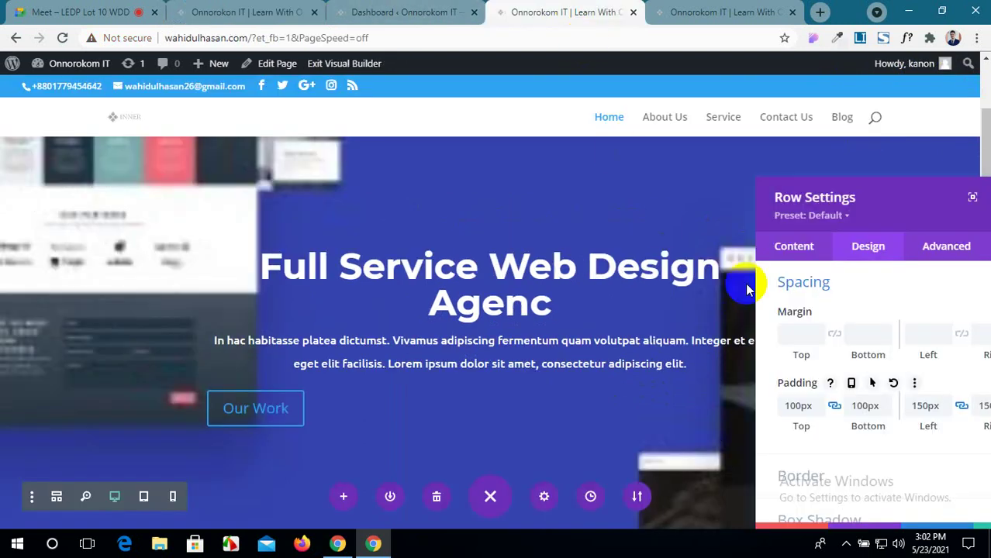
# Increase the row's linked left and right padding to 258px.
pyautogui.moveTo(893, 214); pyautogui.dragTo(744, 172)
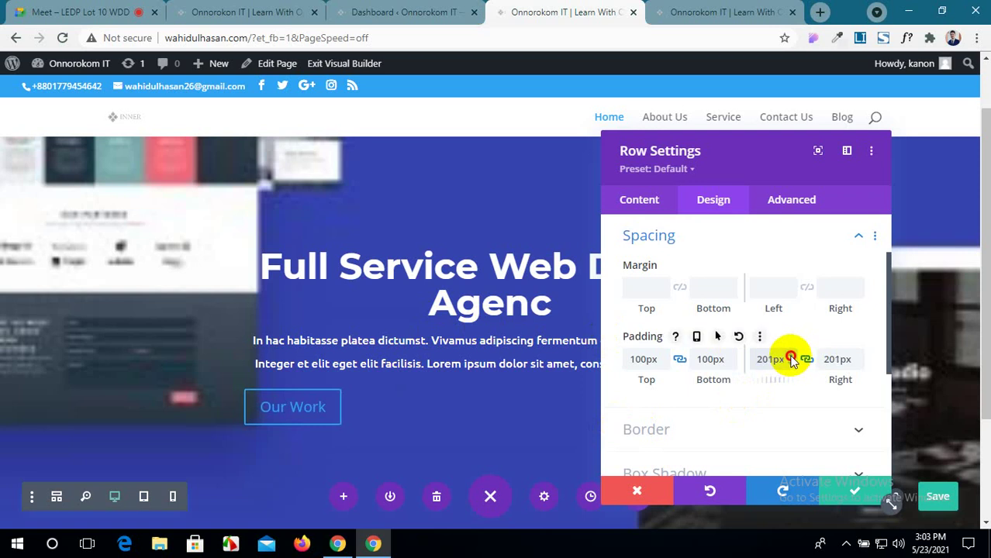
pyautogui.press('Up')
pyautogui.press('Up')
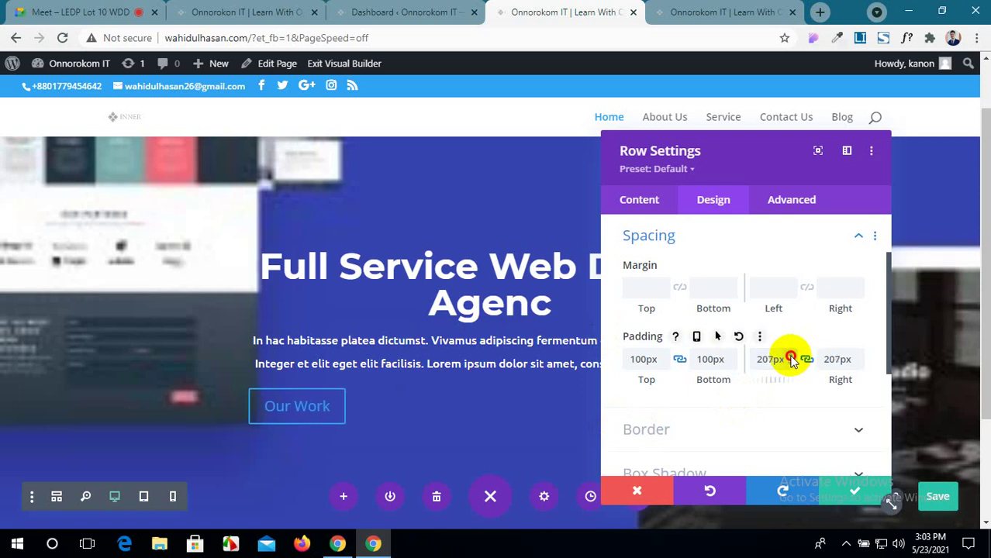
pyautogui.click(790, 356)
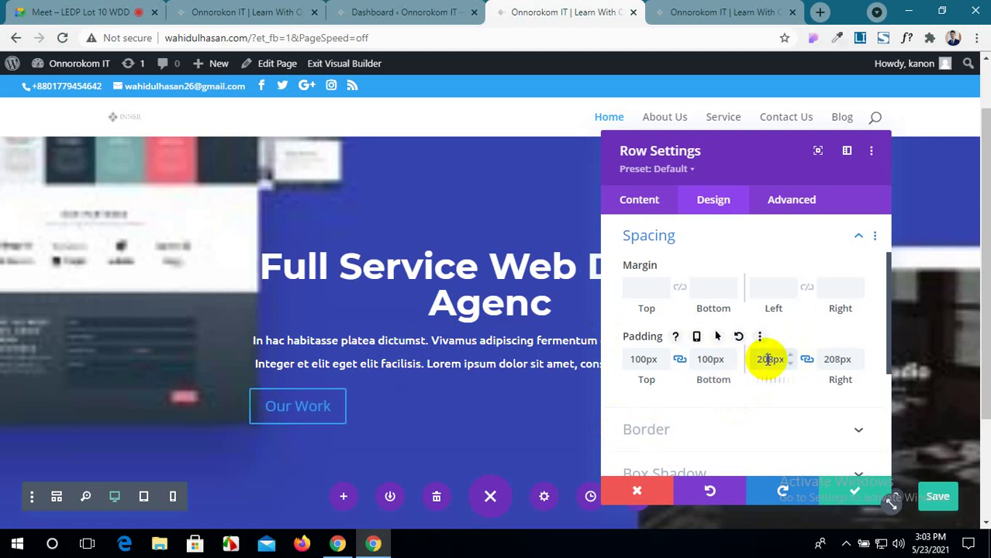
pyautogui.press('Delete')
pyautogui.write('5')
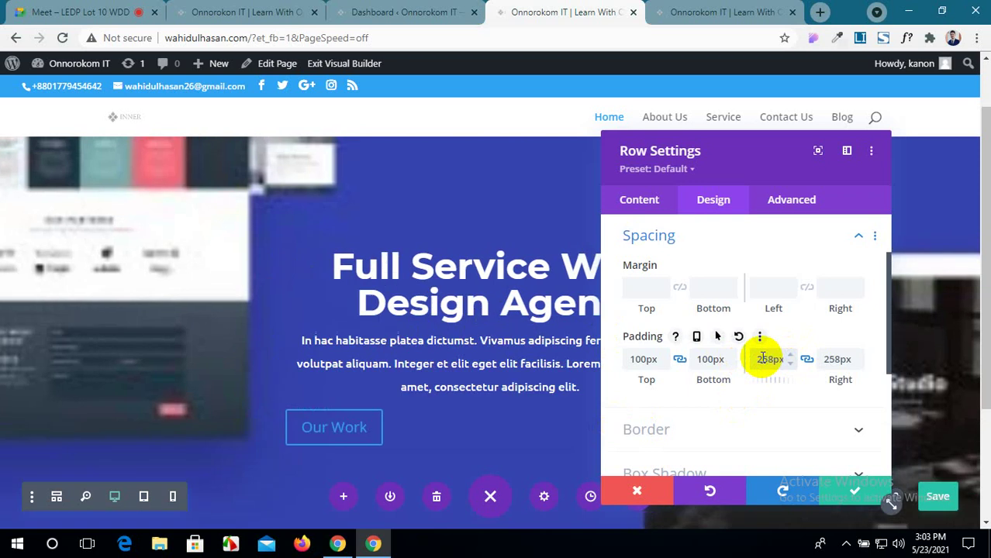
# Look over the row's remaining design and content options and apply the row settings.
pyautogui.moveTo(742, 175); pyautogui.dragTo(795, 136)
pyautogui.scroll(-2, 759, 372)
pyautogui.scroll(-2, 759, 372)
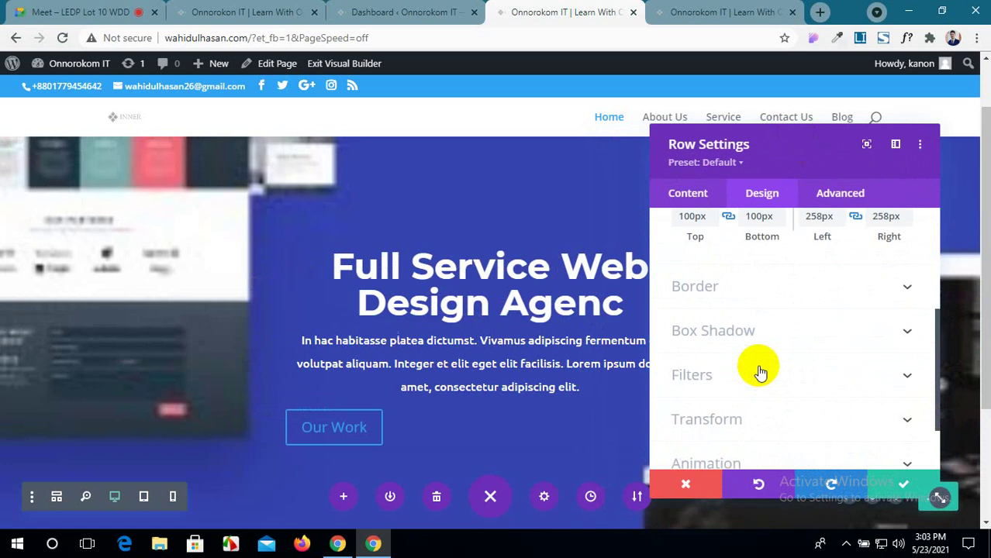
pyautogui.scroll(3, 759, 364)
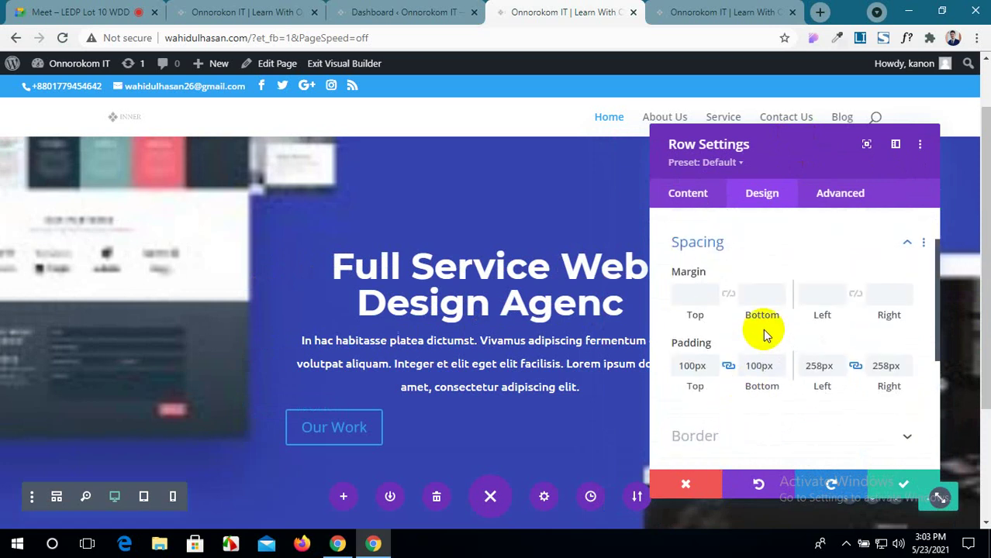
pyautogui.scroll(1, 763, 332)
pyautogui.scroll(-3, 772, 310)
pyautogui.scroll(3, 767, 295)
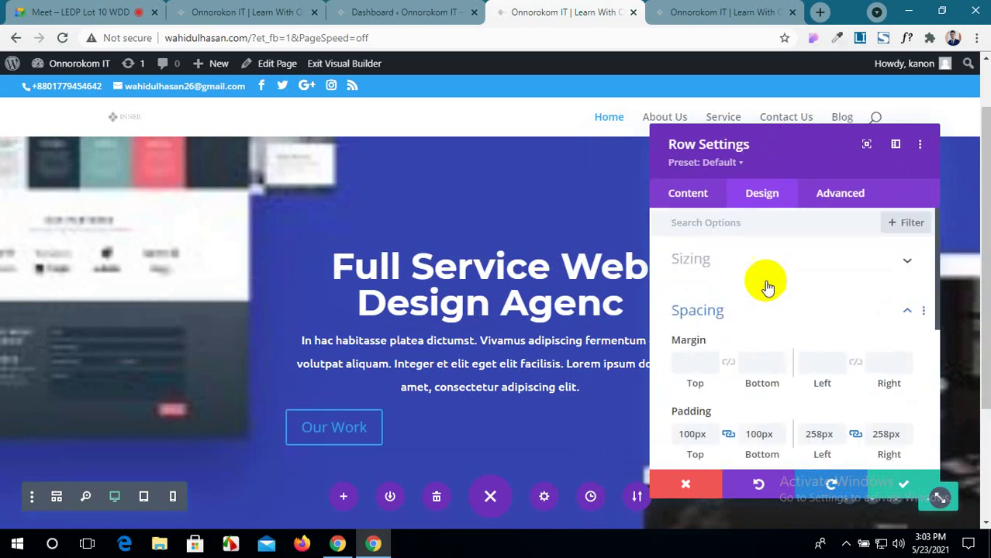
pyautogui.click(702, 193)
pyautogui.scroll(-2, 806, 336)
pyautogui.scroll(2, 806, 335)
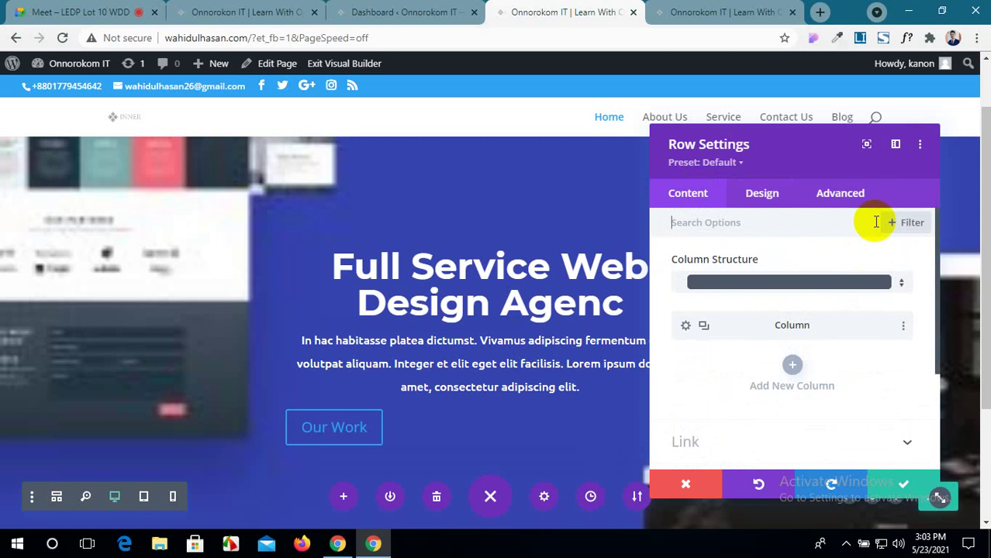
pyautogui.click(885, 493)
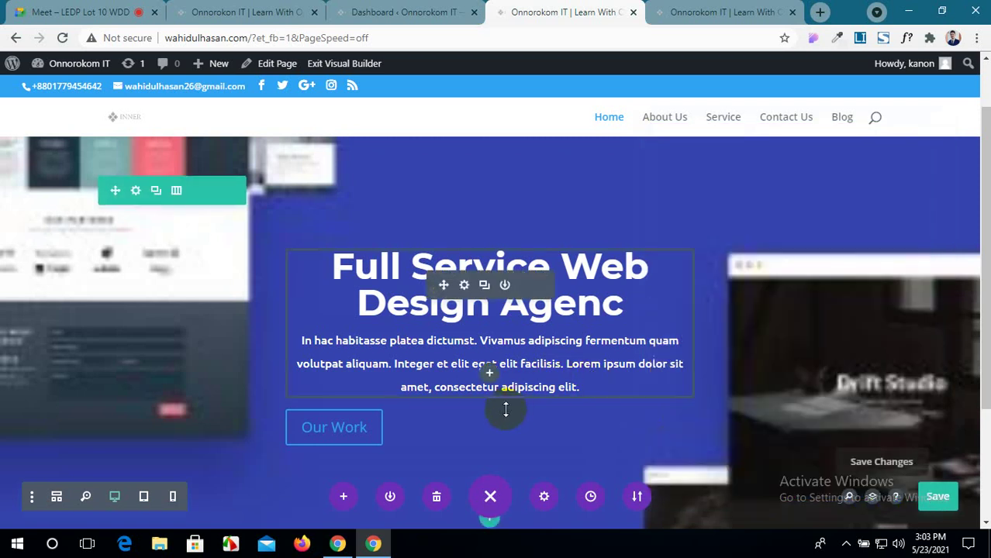
# Open the settings of the Our Work button in the hero section.
pyautogui.scroll(-1, 506, 405)
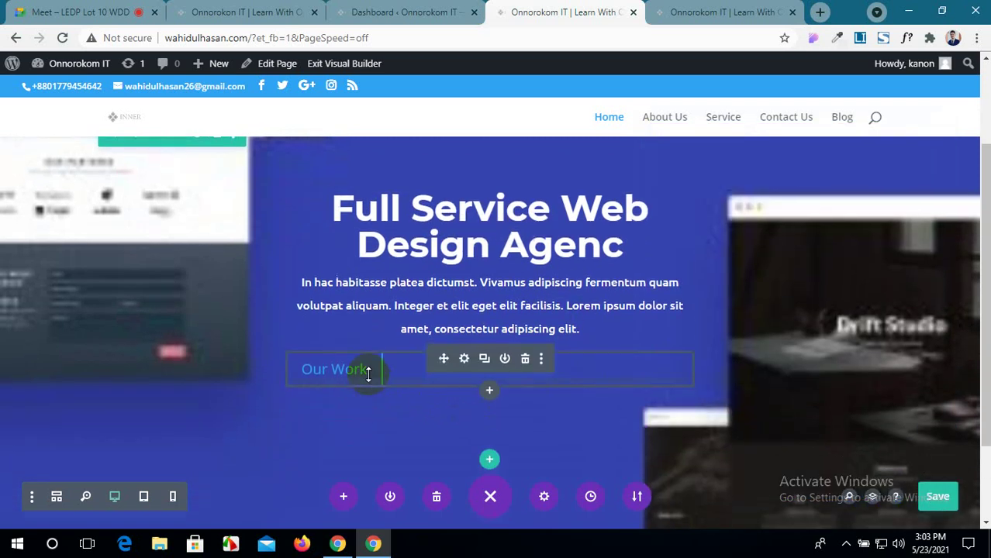
pyautogui.click(465, 360)
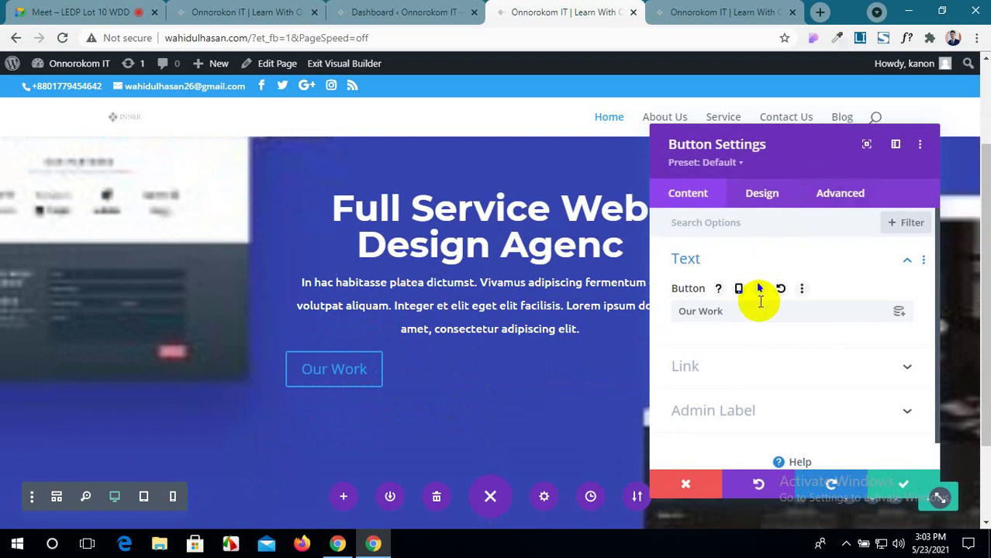
# Look through the reference site's sections, including the service cards and the project gallery, and return to its hero section.
pyautogui.click(349, 12)
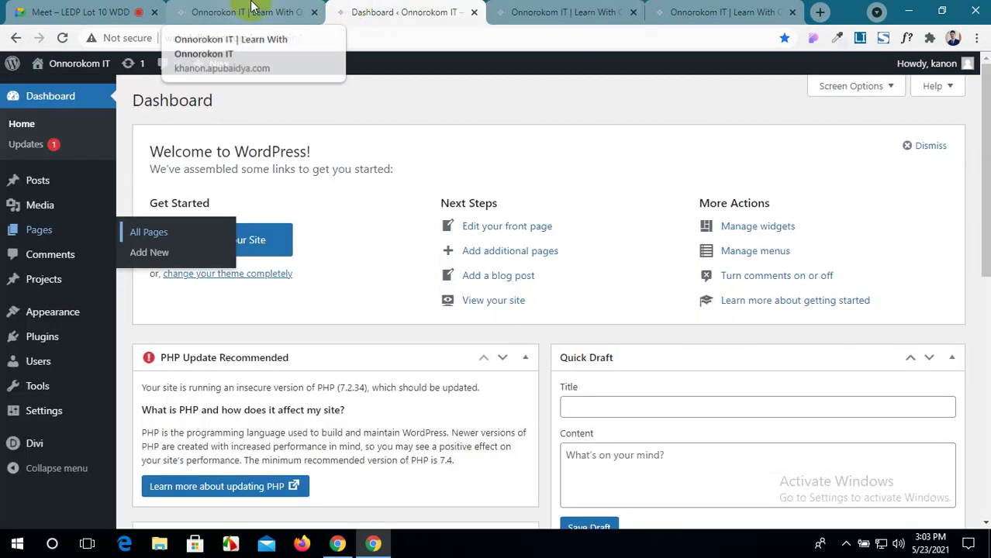
pyautogui.click(250, 12)
pyautogui.scroll(-10, 431, 454)
pyautogui.scroll(3, 432, 454)
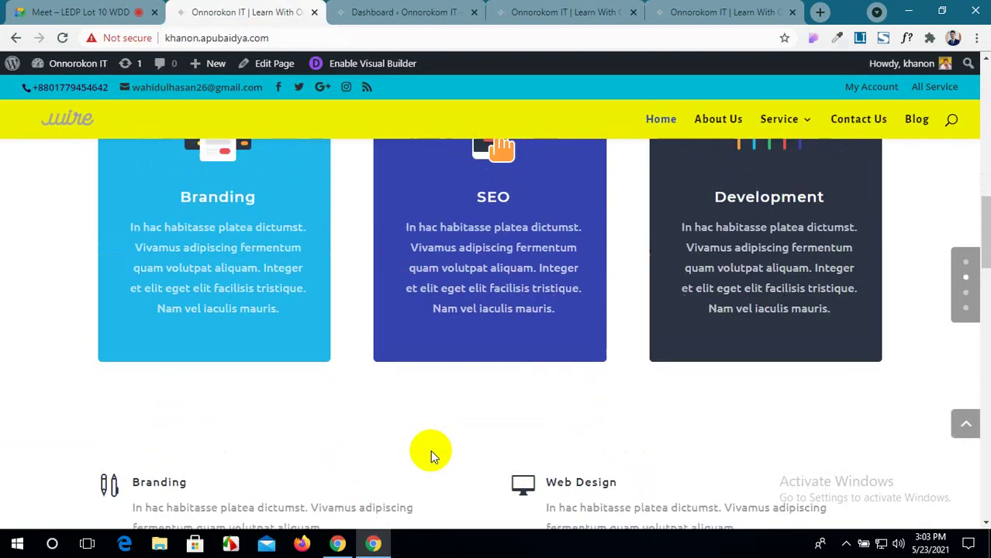
pyautogui.scroll(-10, 433, 456)
pyautogui.scroll(4, 433, 456)
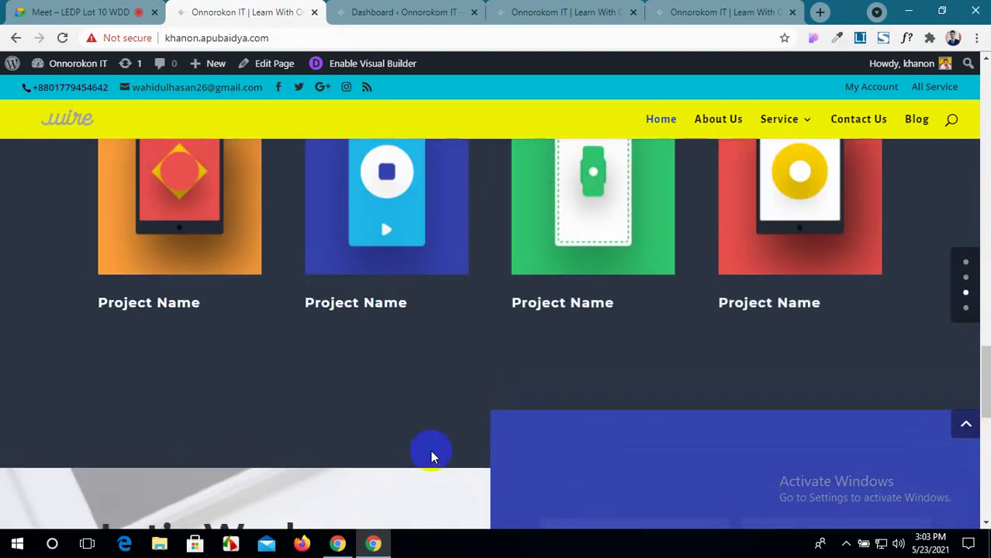
pyautogui.scroll(2, 432, 434)
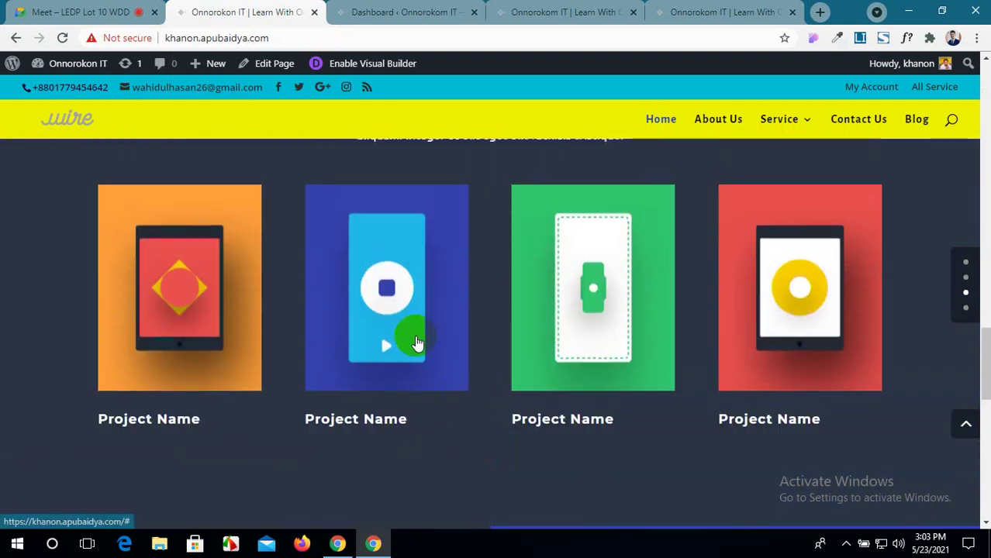
pyautogui.scroll(1, 618, 392)
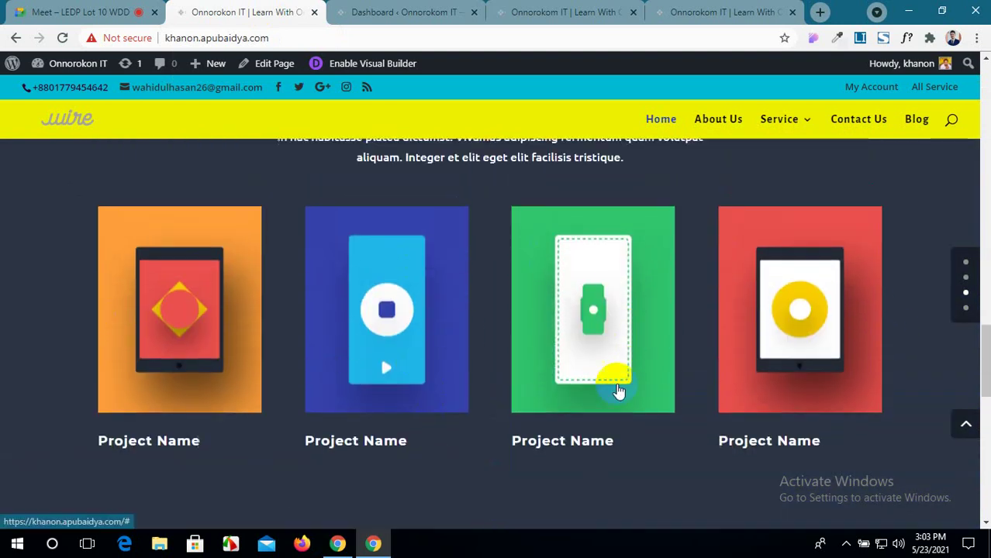
pyautogui.scroll(6, 559, 398)
pyautogui.scroll(4, 503, 400)
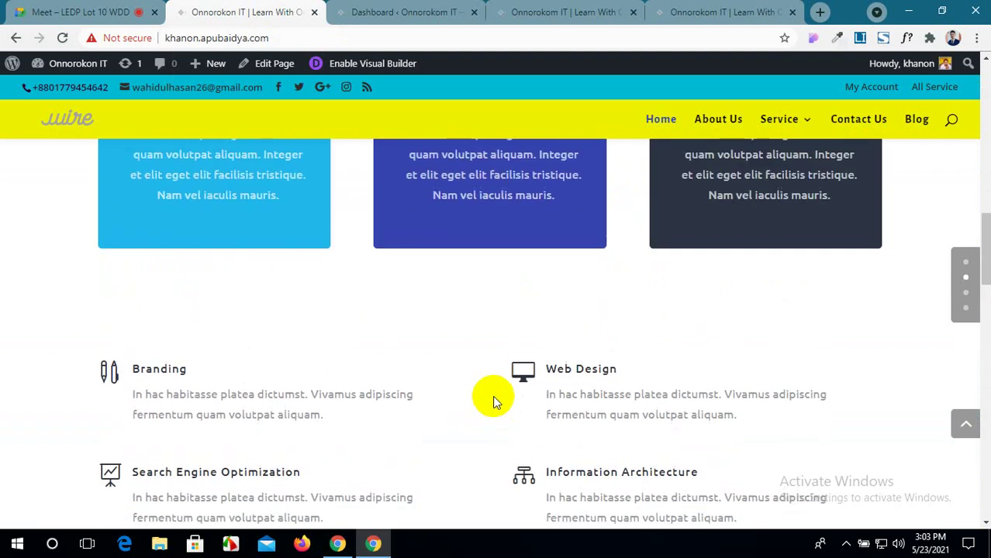
pyautogui.scroll(10, 493, 399)
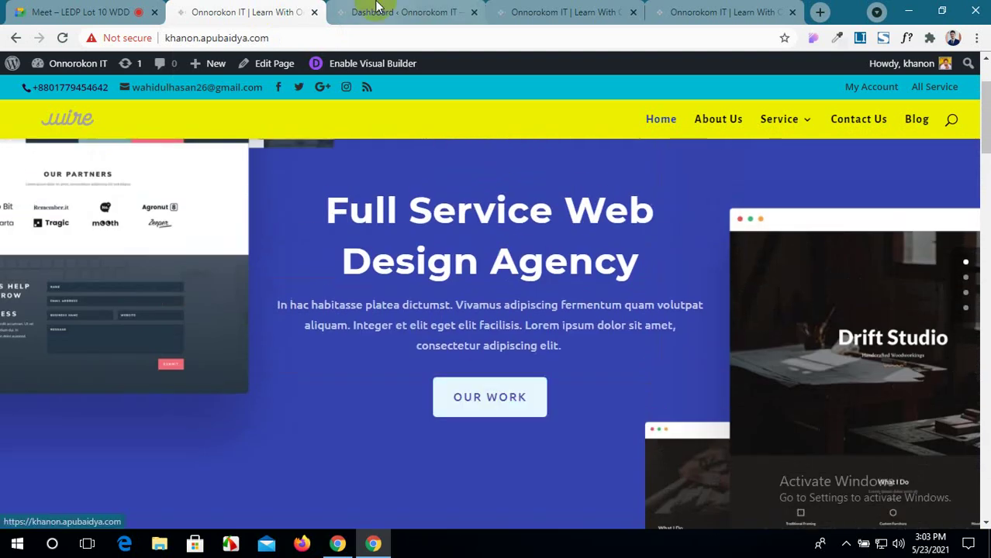
# Return to the visual builder and check the link URL and link target options of the Our Work button.
pyautogui.click(376, 10)
pyautogui.click(535, 12)
pyautogui.scroll(-3, 465, 271)
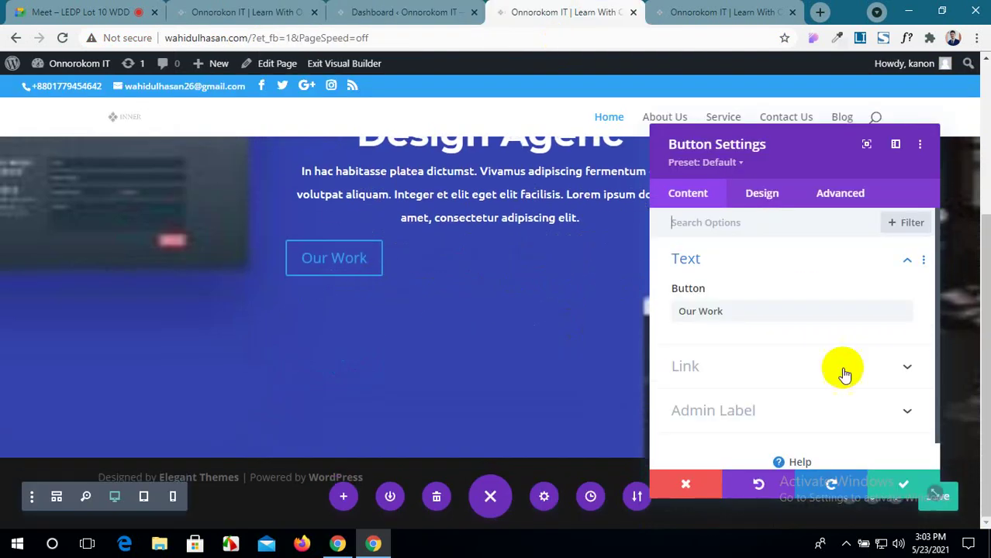
pyautogui.click(763, 365)
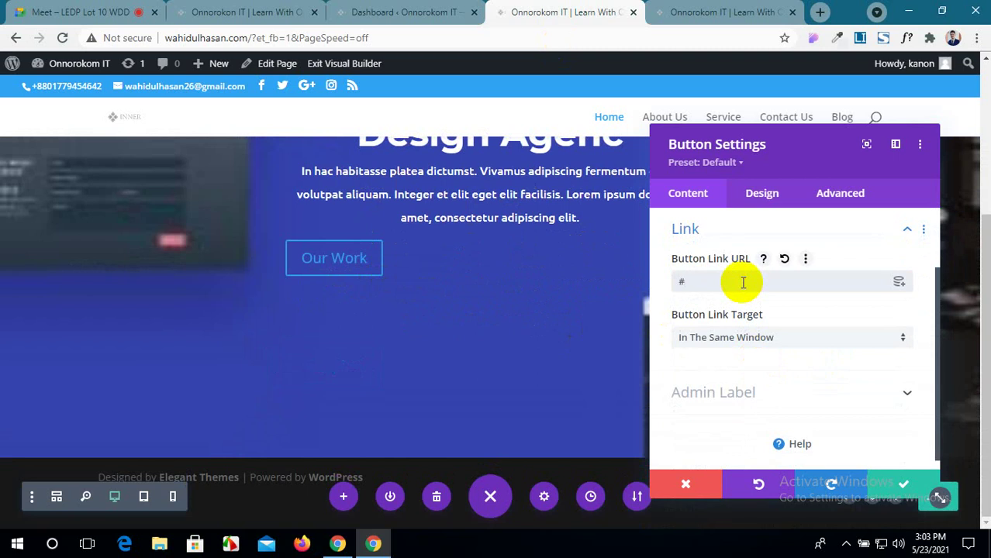
pyautogui.scroll(-1, 752, 350)
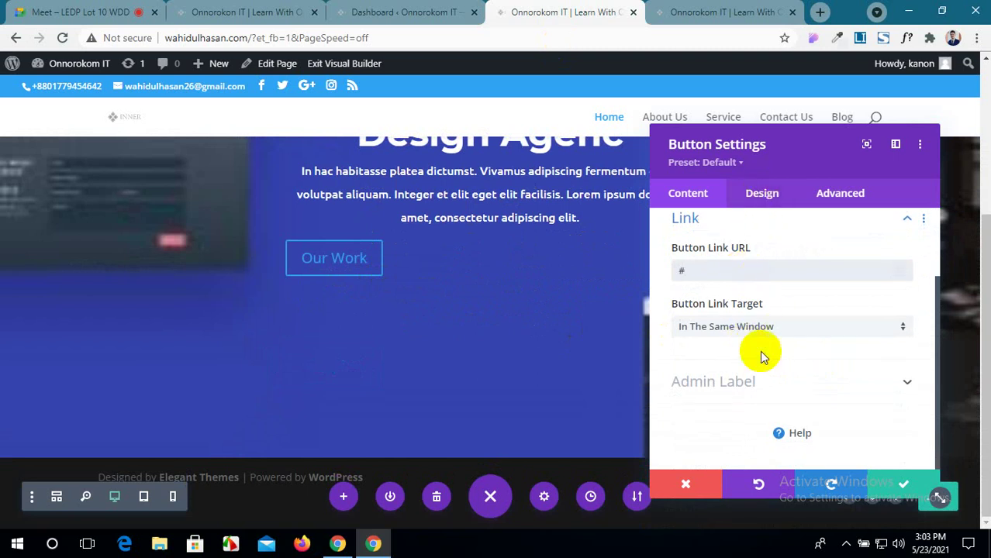
# Set the Our Work button's alignment to center in its design settings.
pyautogui.click(768, 193)
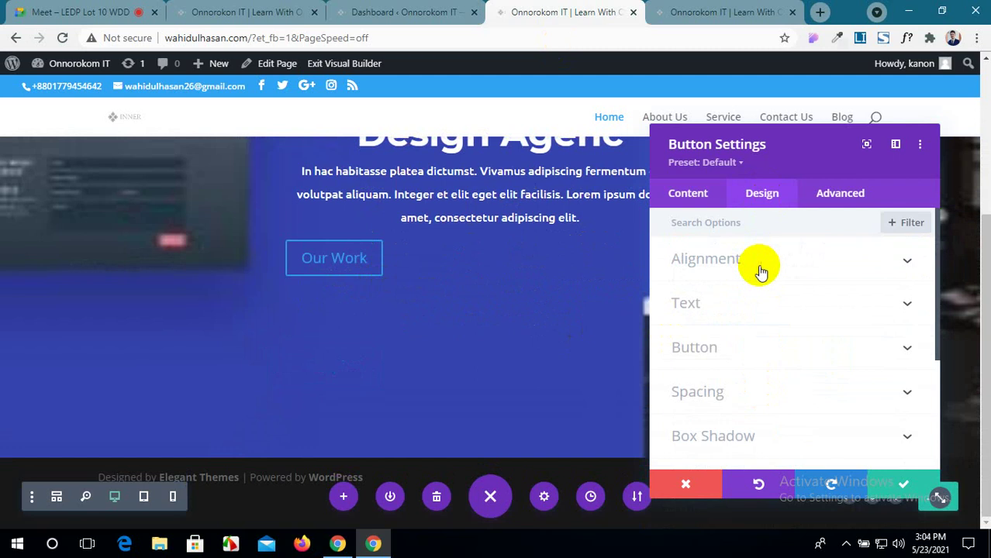
pyautogui.click(760, 271)
pyautogui.click(787, 310)
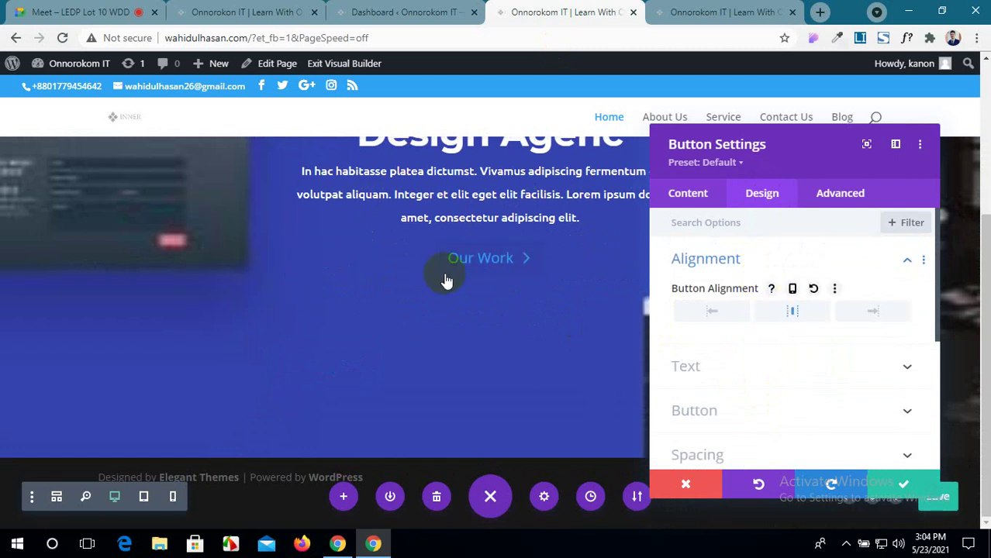
# Compare the centered button with the Our Work button on the reference site and return to the builder.
pyautogui.click(380, 11)
pyautogui.click(248, 12)
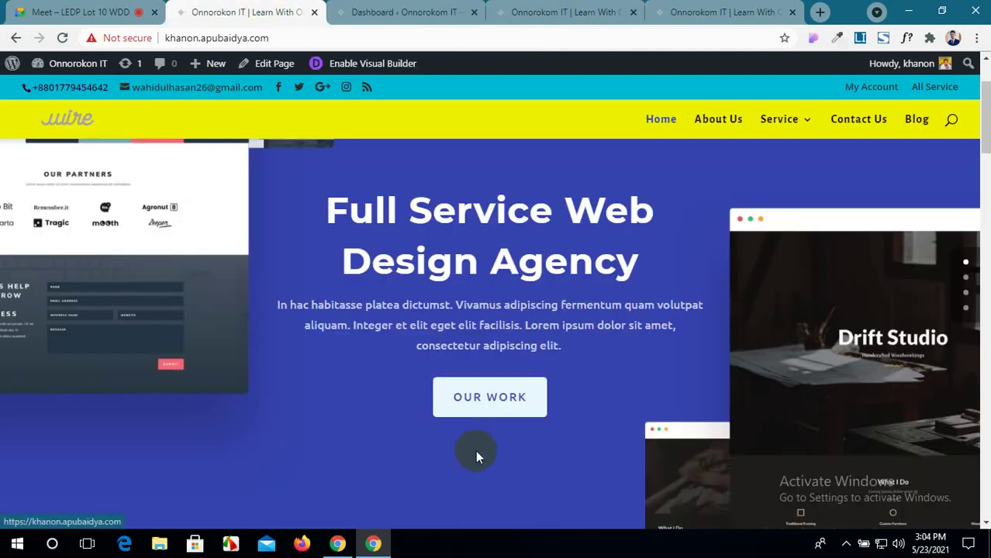
pyautogui.click(611, 7)
# Move the button settings window clear of the hero button and set the button's text color to Light.
pyautogui.moveTo(796, 173); pyautogui.dragTo(201, 82)
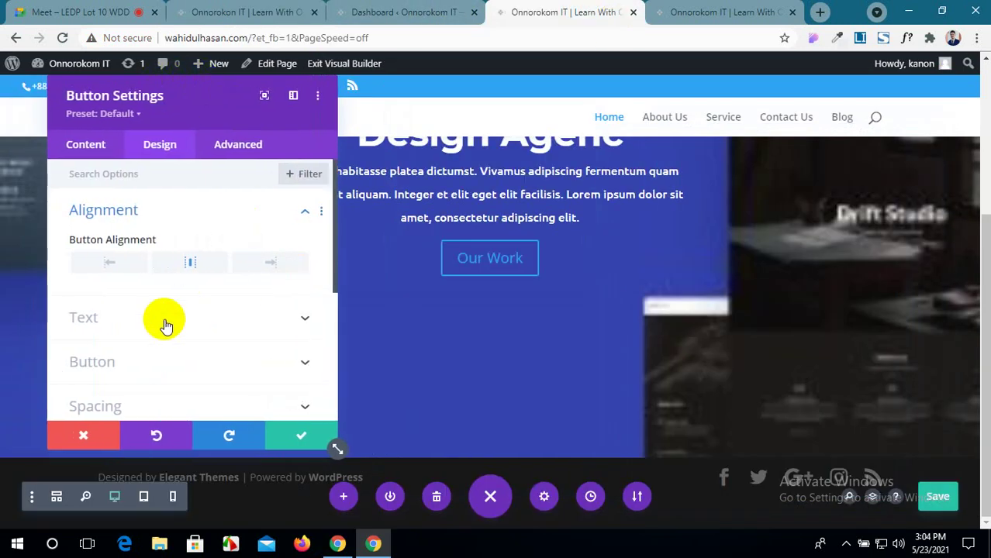
pyautogui.click(165, 325)
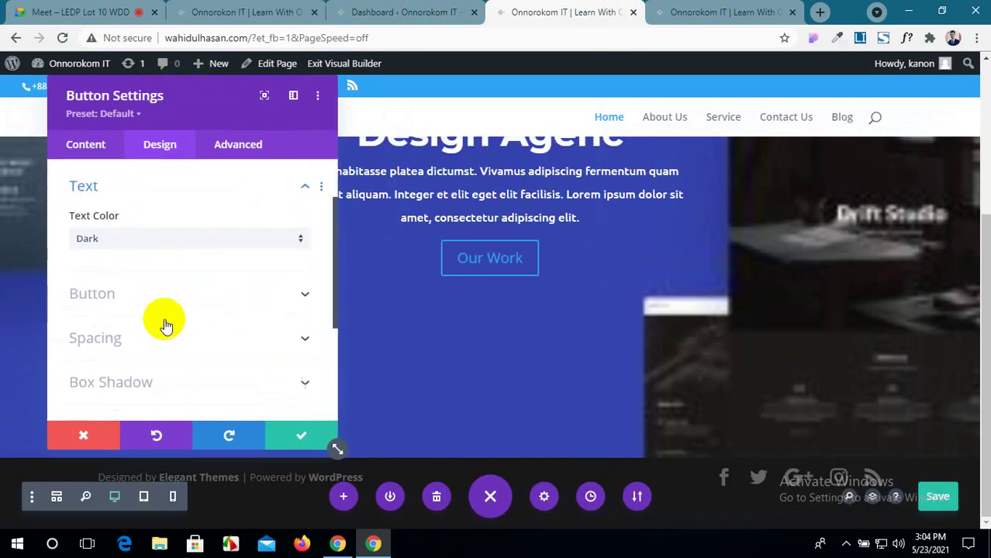
pyautogui.click(219, 233)
pyautogui.click(216, 246)
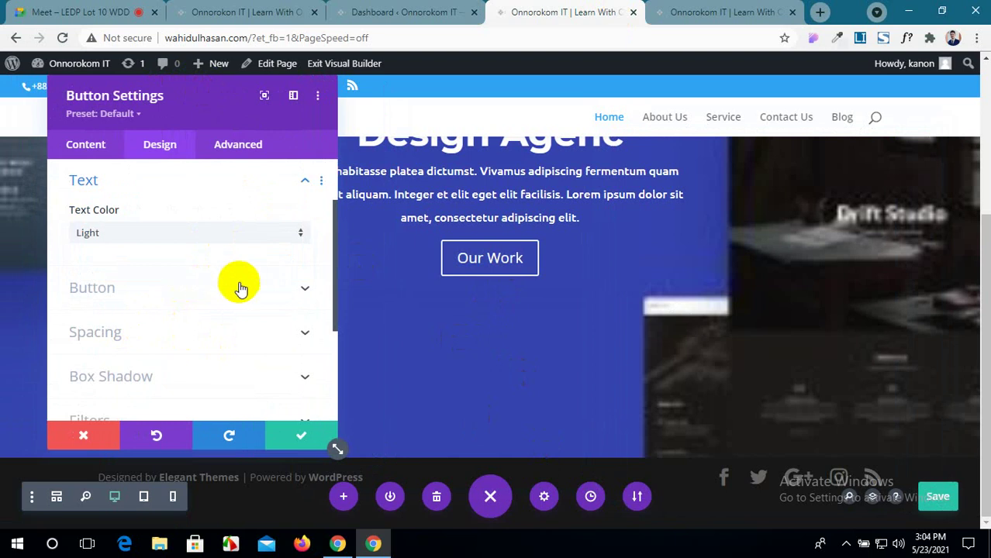
pyautogui.scroll(2, 200, 294)
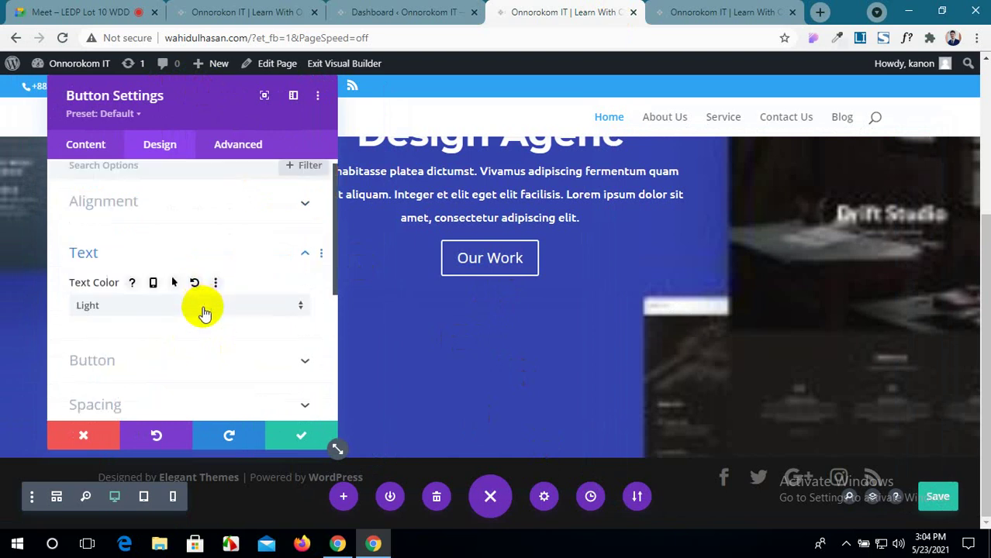
# Enable custom styles for the Our Work button.
pyautogui.scroll(-2, 203, 310)
pyautogui.click(293, 290)
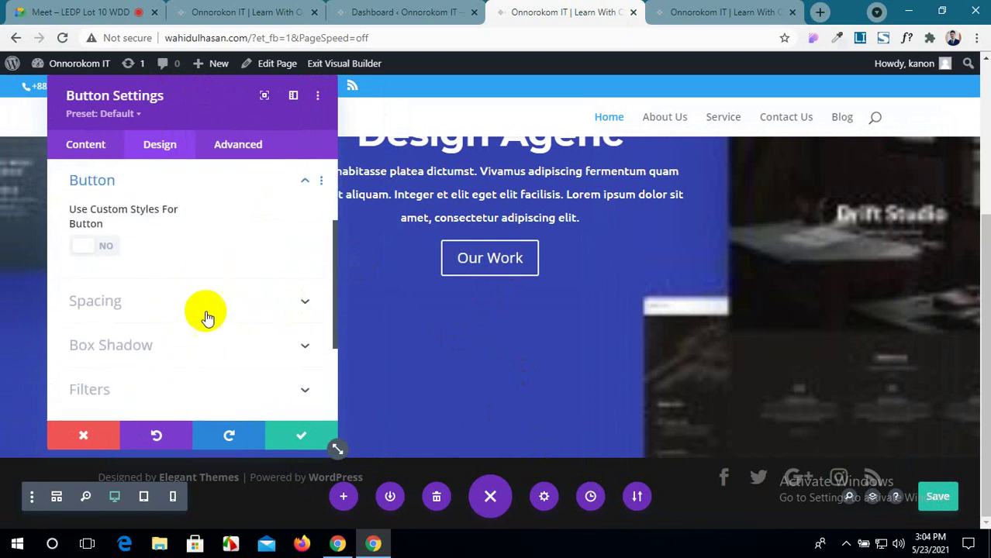
pyautogui.click(80, 247)
# Inspect the font family, weight, size and color of the reference site's Our Work button with WhatFont.
pyautogui.click(380, 11)
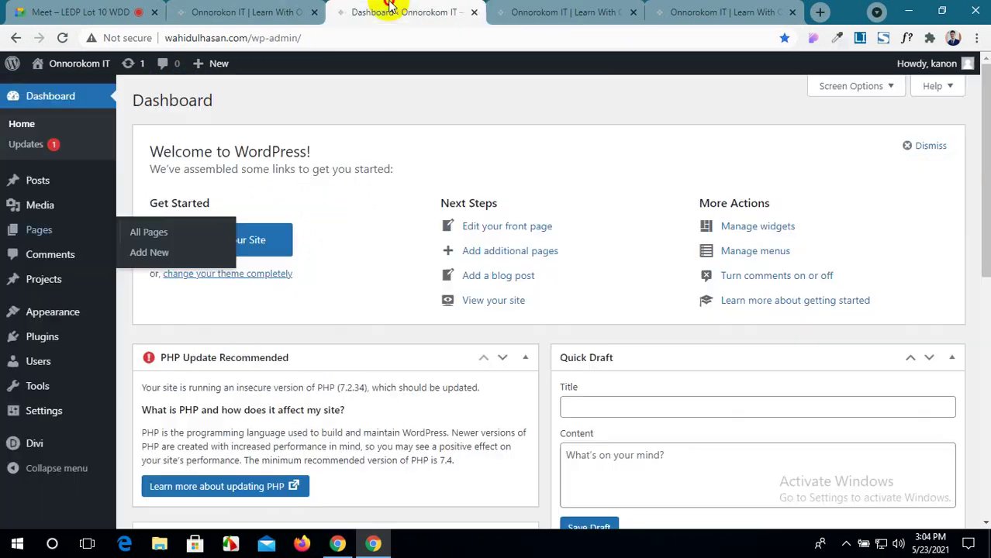
pyautogui.click(243, 8)
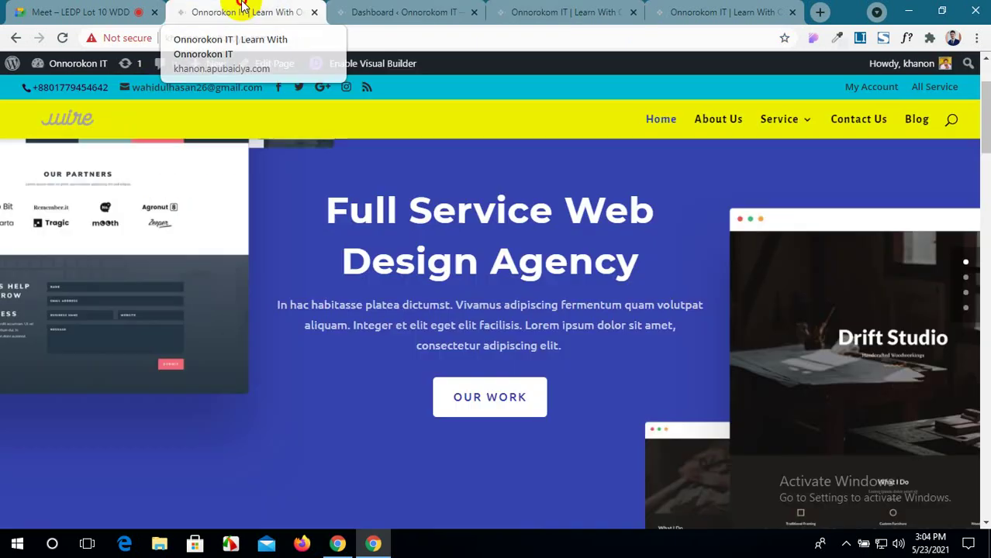
pyautogui.click(452, 418)
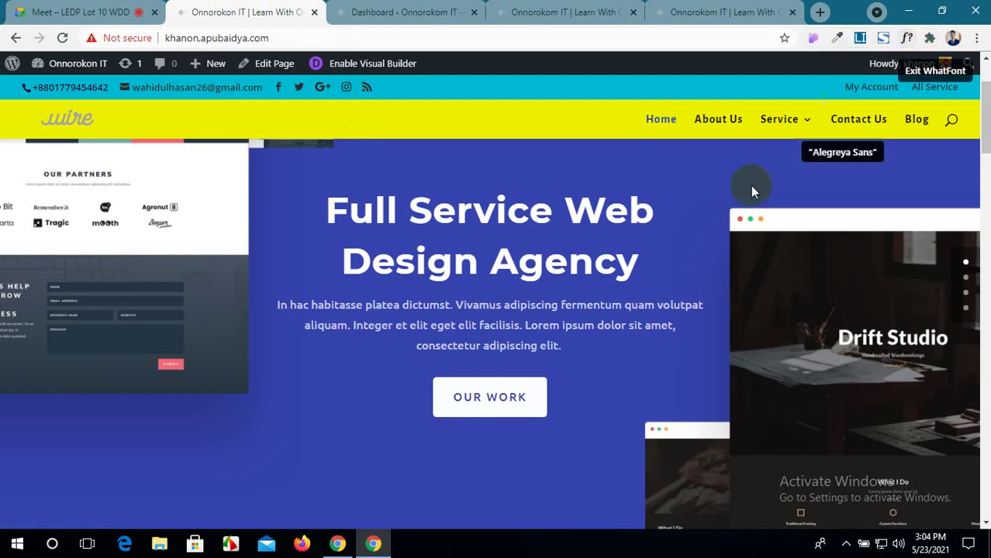
pyautogui.click(518, 401)
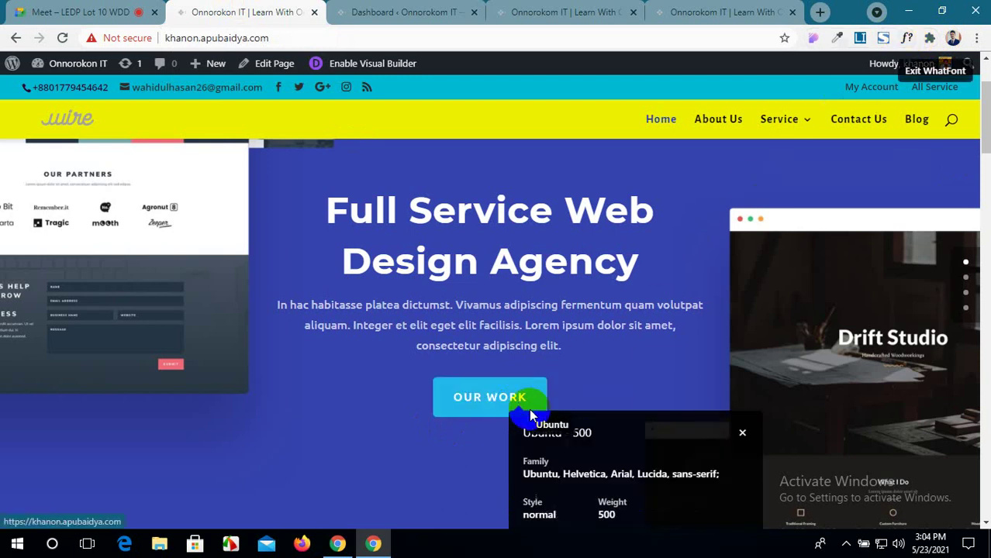
pyautogui.scroll(-2, 823, 406)
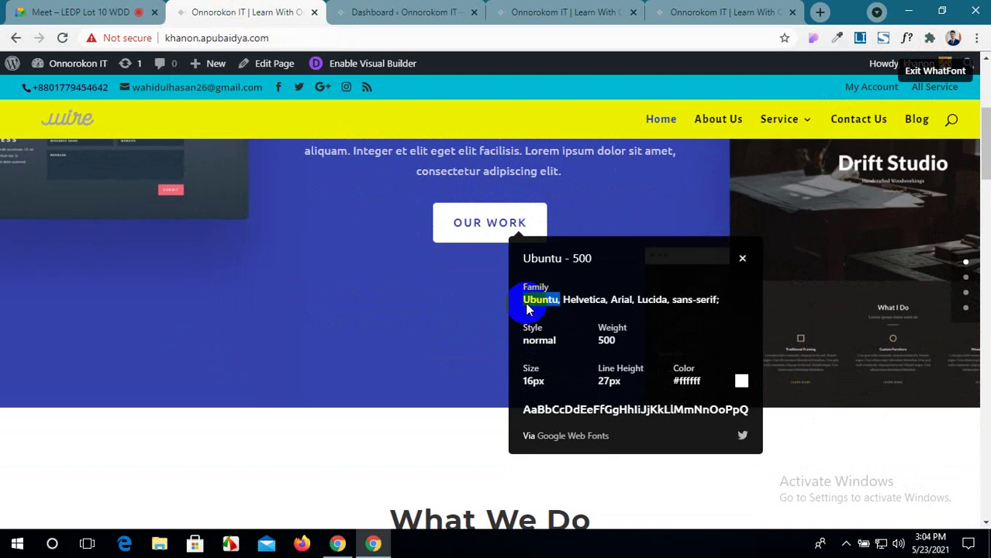
# Return to the builder and review the text and custom style options in the Our Work button's settings.
pyautogui.click(562, 13)
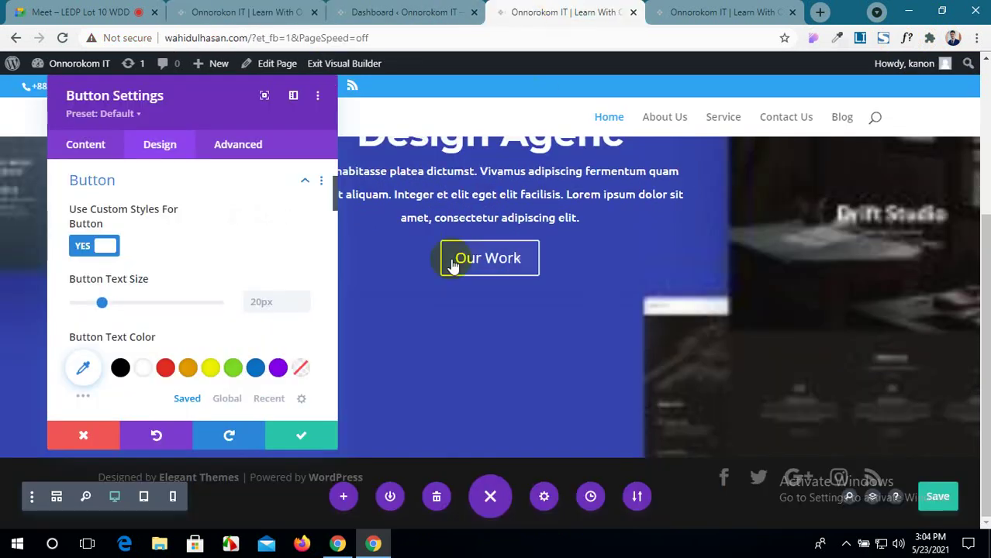
pyautogui.scroll(-3, 166, 288)
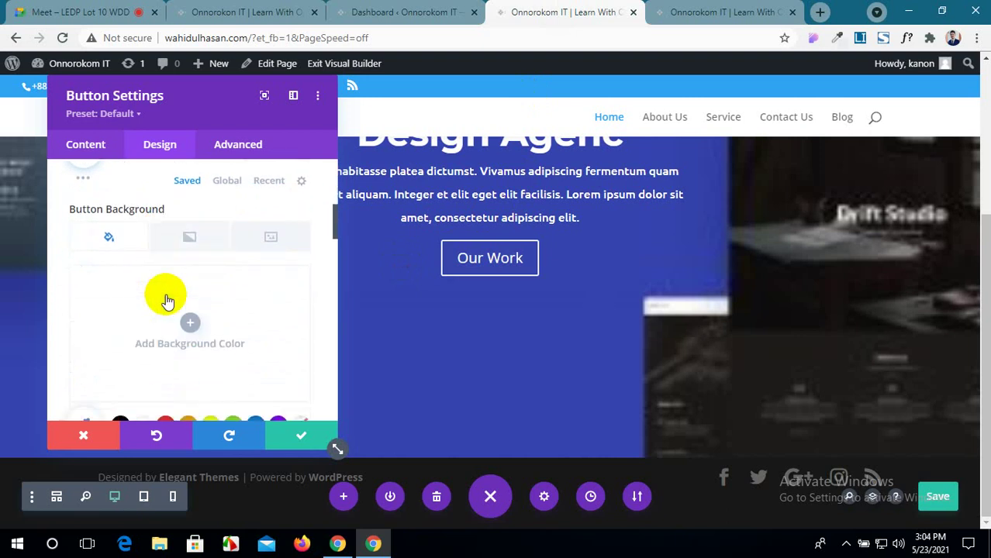
pyautogui.scroll(5, 166, 294)
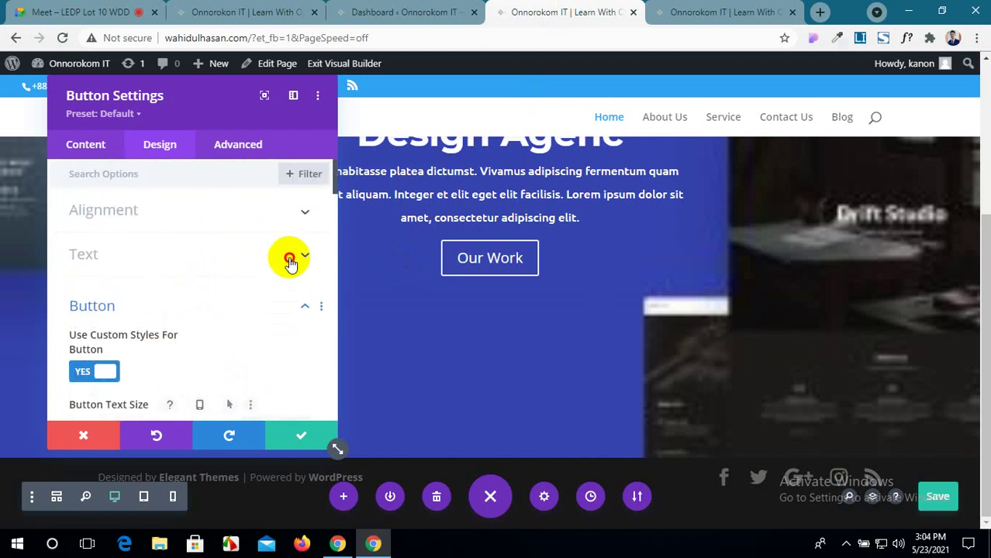
pyautogui.click(290, 259)
pyautogui.click(180, 279)
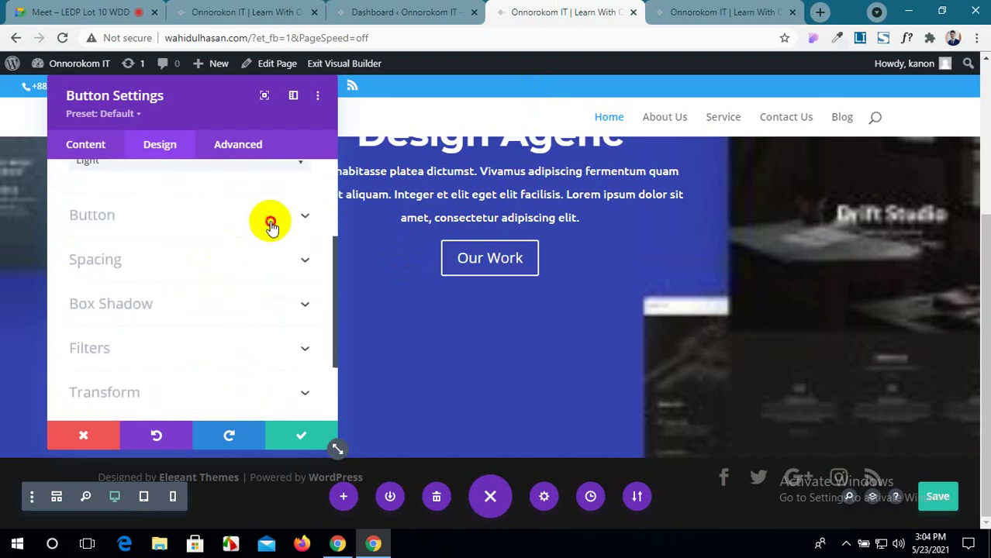
pyautogui.click(270, 221)
pyautogui.scroll(-2, 195, 316)
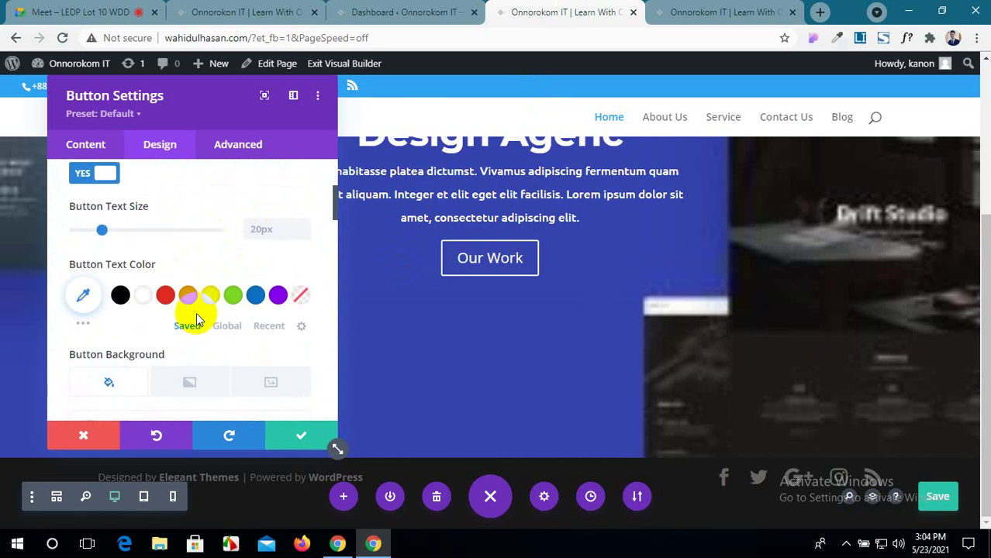
pyautogui.scroll(2, 133, 271)
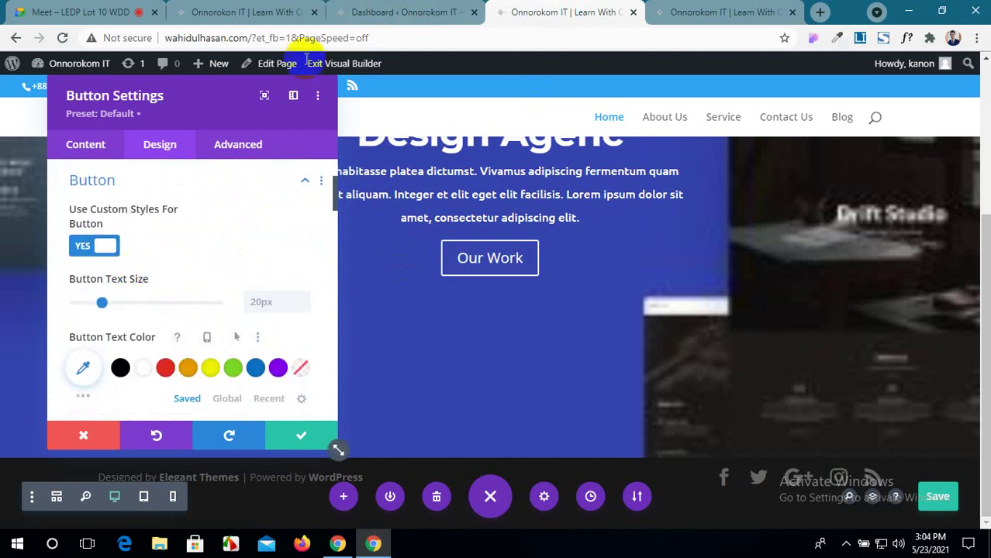
# Check the font size of the reference site's Our Work button and set the builder button's text size to 16px.
pyautogui.click(388, 11)
pyautogui.click(249, 11)
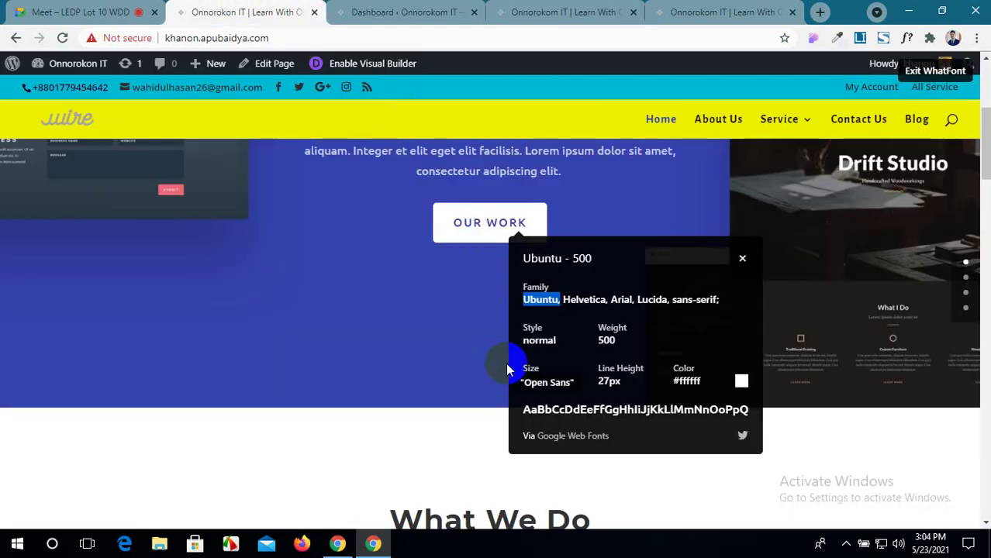
pyautogui.click(538, 9)
pyautogui.click(257, 302)
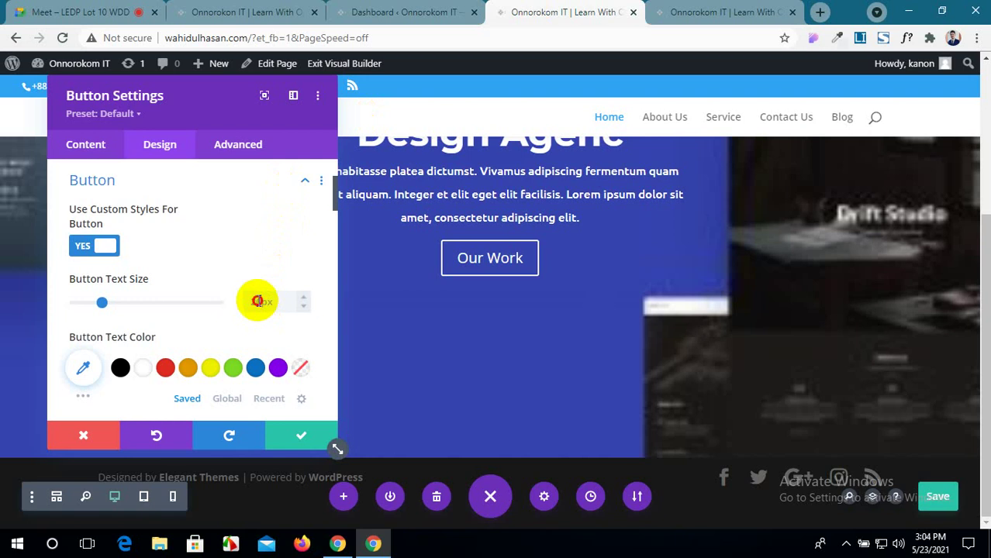
pyautogui.write('1')
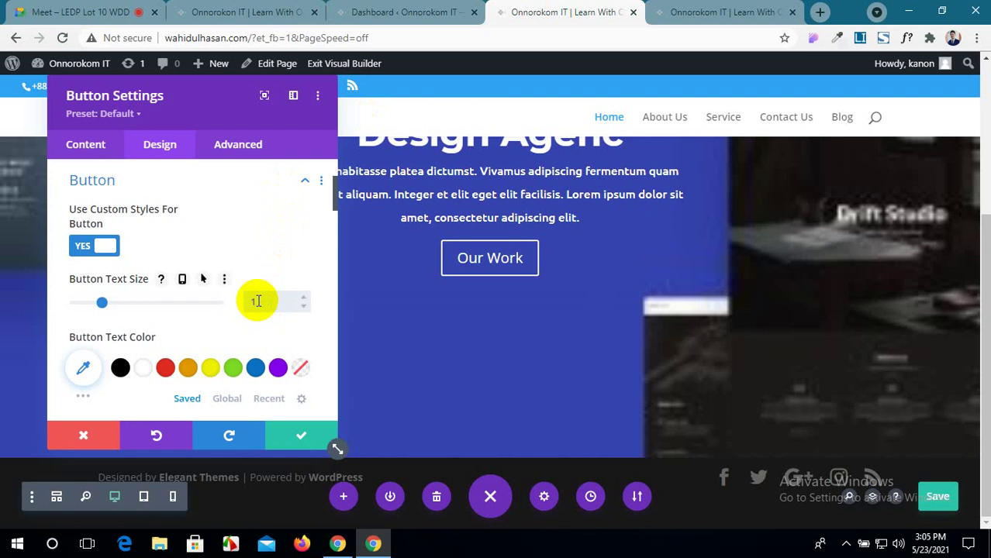
pyautogui.write('6')
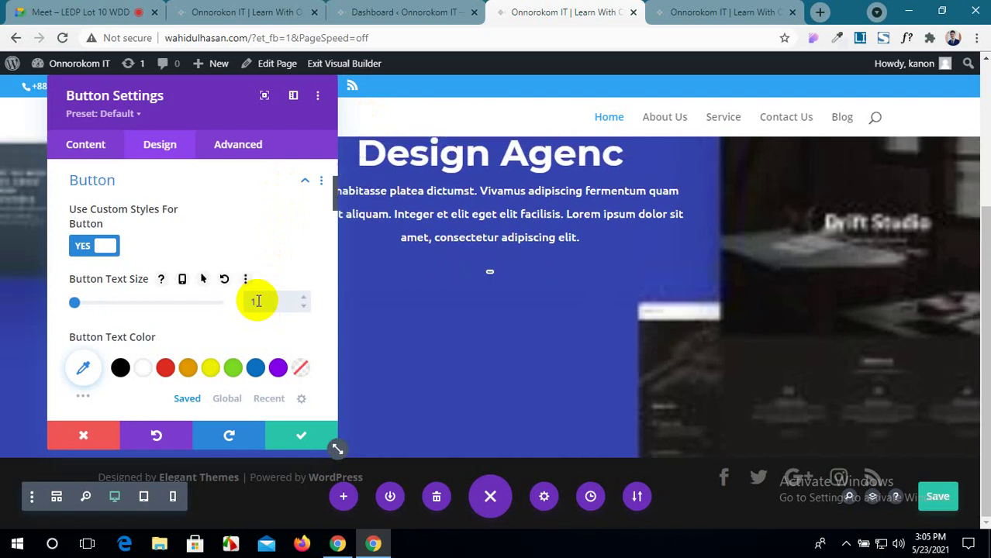
pyautogui.write('18')
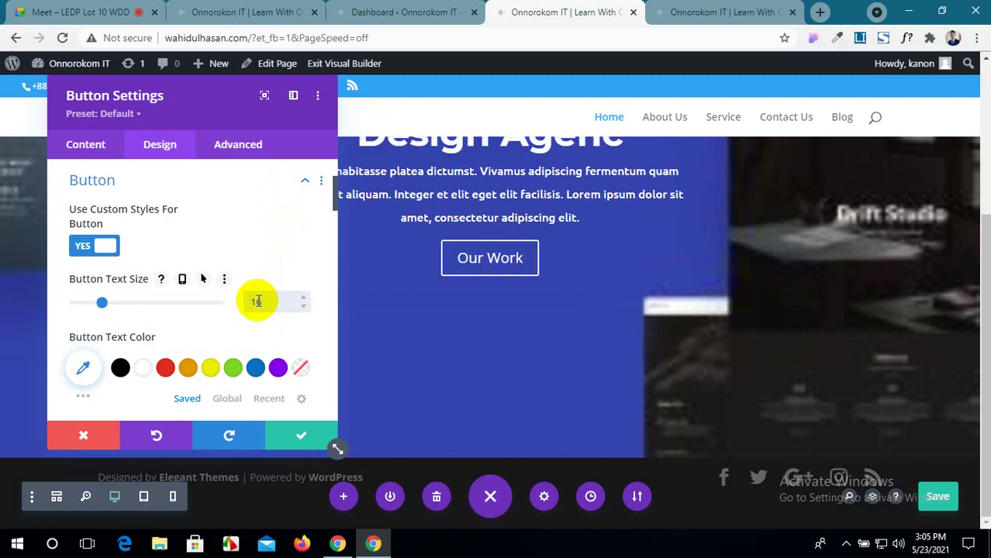
pyautogui.write('6px')
pyautogui.scroll(-1, 252, 311)
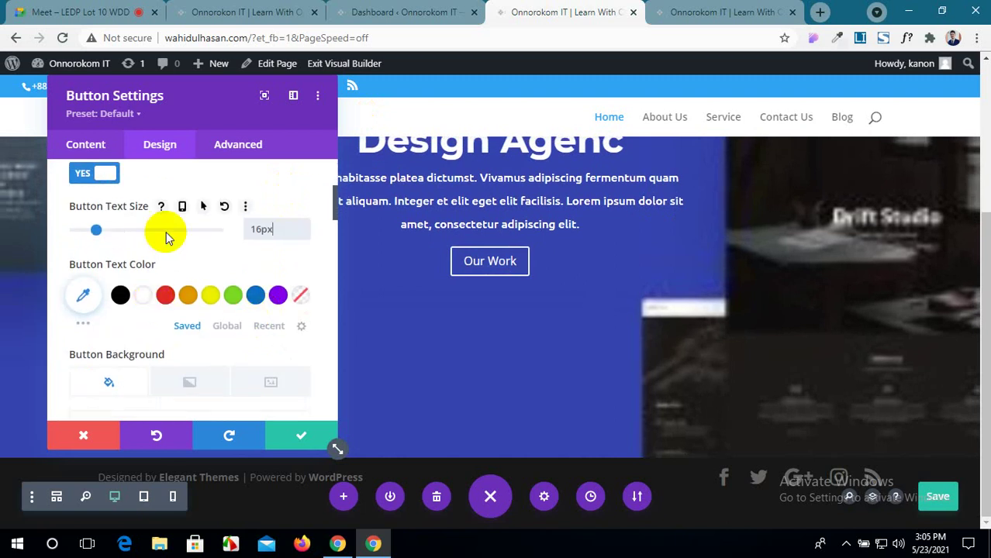
# Recheck the reference button's font family, exit WhatFont, and examine the button's normal and hover colors.
pyautogui.click(402, 12)
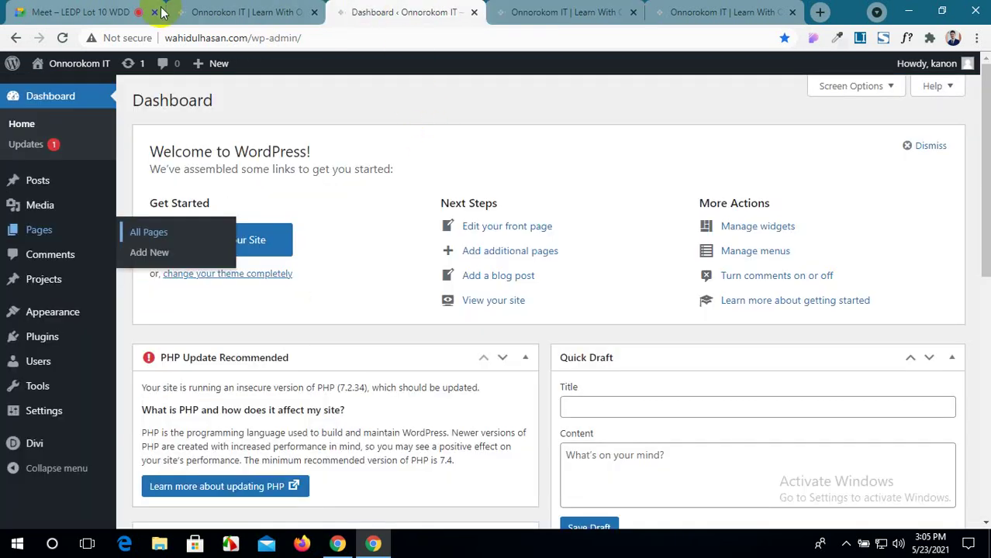
pyautogui.click(131, 13)
pyautogui.click(241, 12)
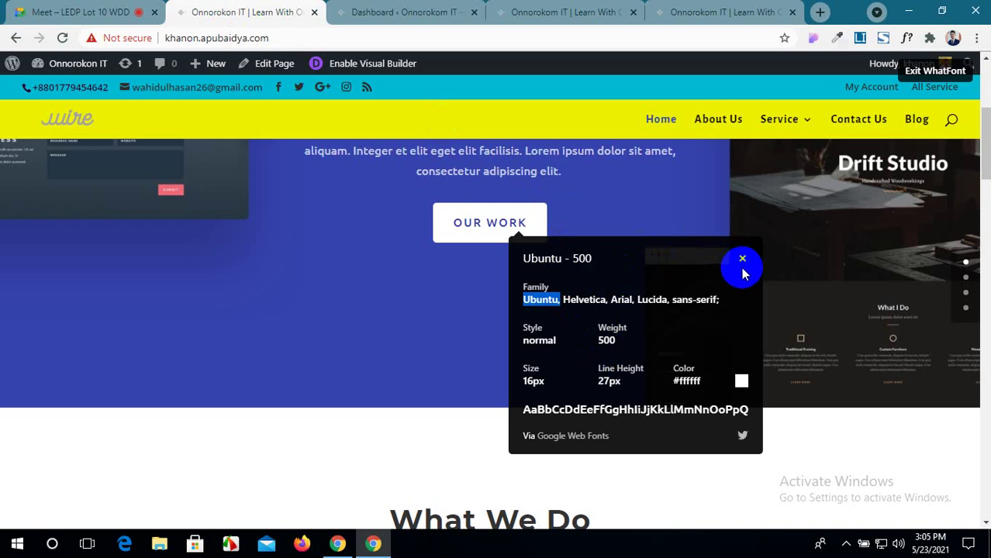
pyautogui.doubleClick(547, 302)
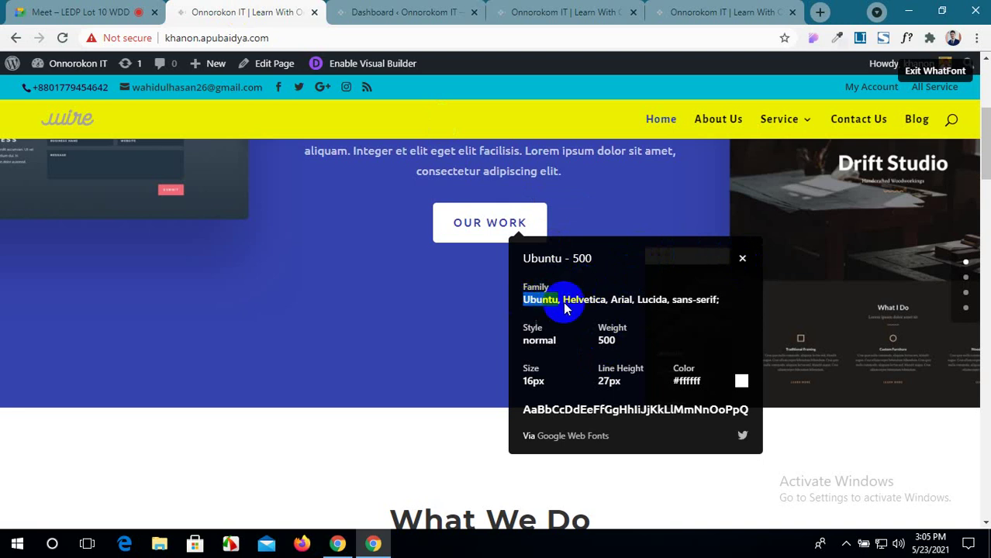
pyautogui.click(742, 260)
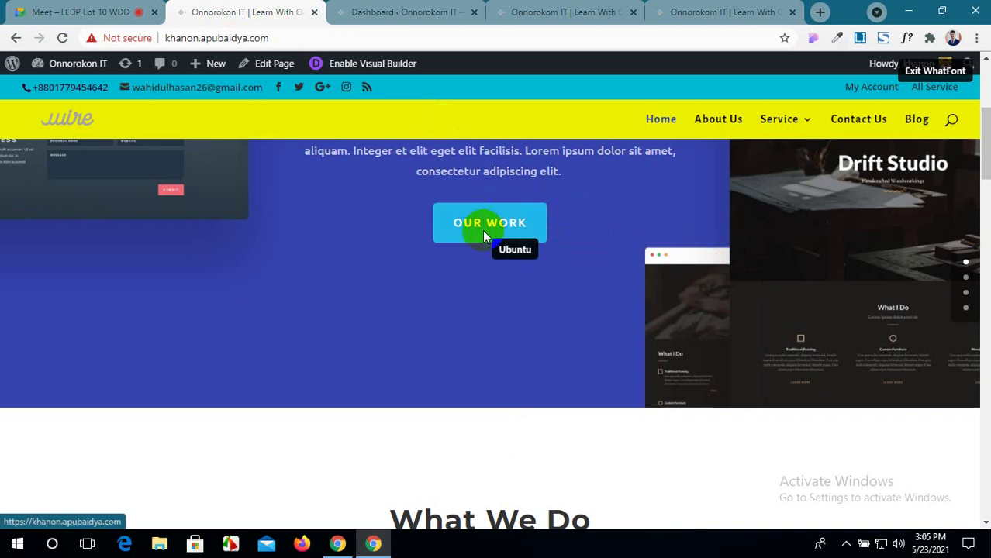
pyautogui.click(945, 70)
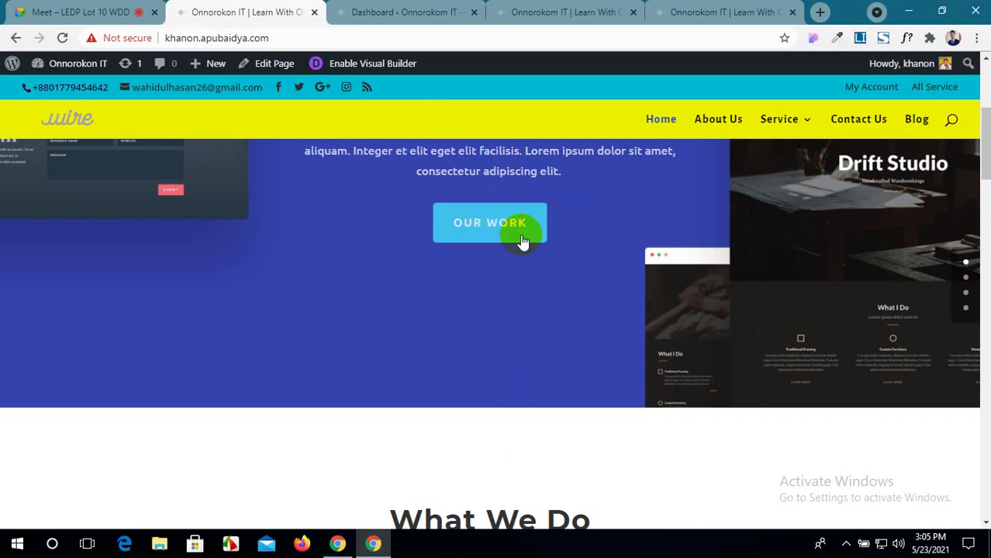
pyautogui.click(500, 244)
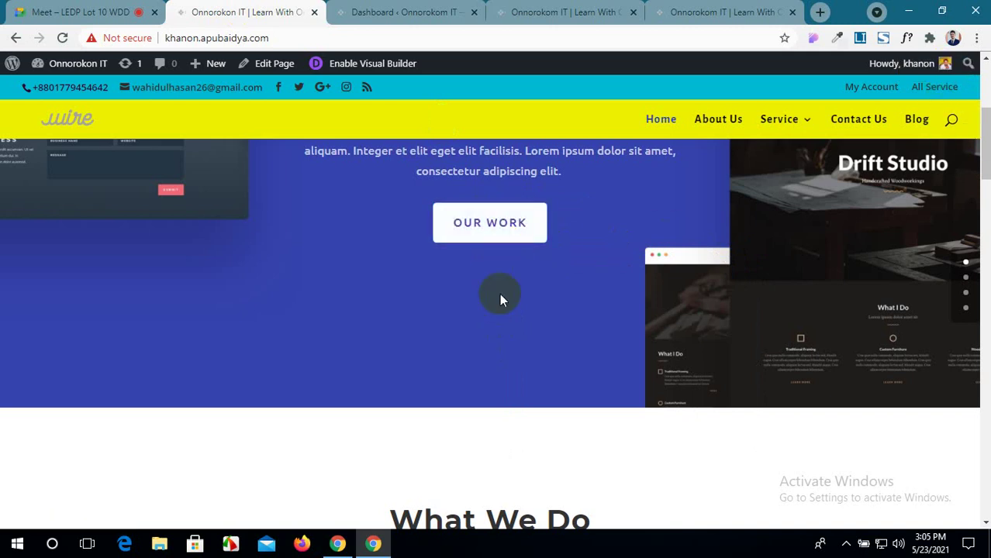
# Back in the builder, set the Our Work button's text color to #0c71c3 and its background color to #ffffff.
pyautogui.click(518, 10)
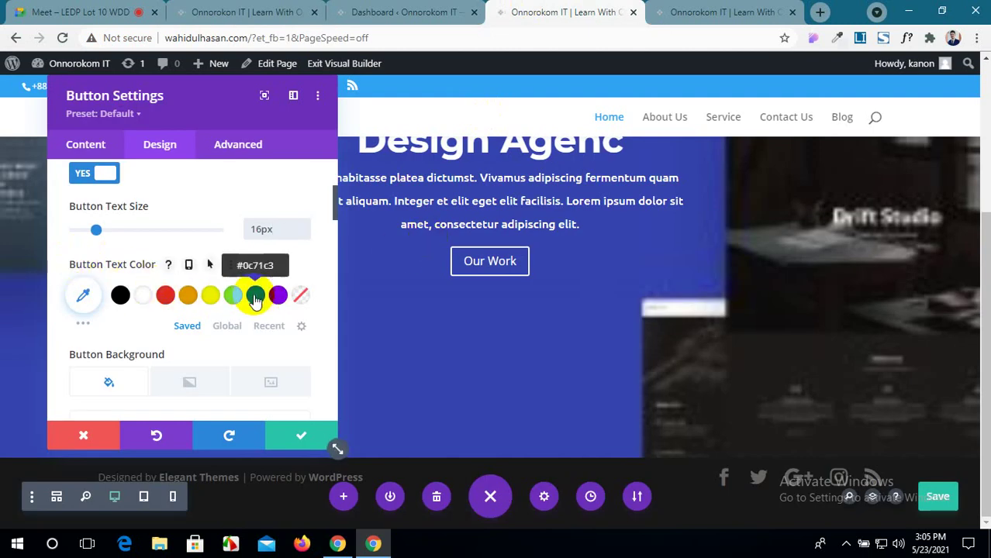
pyautogui.click(255, 300)
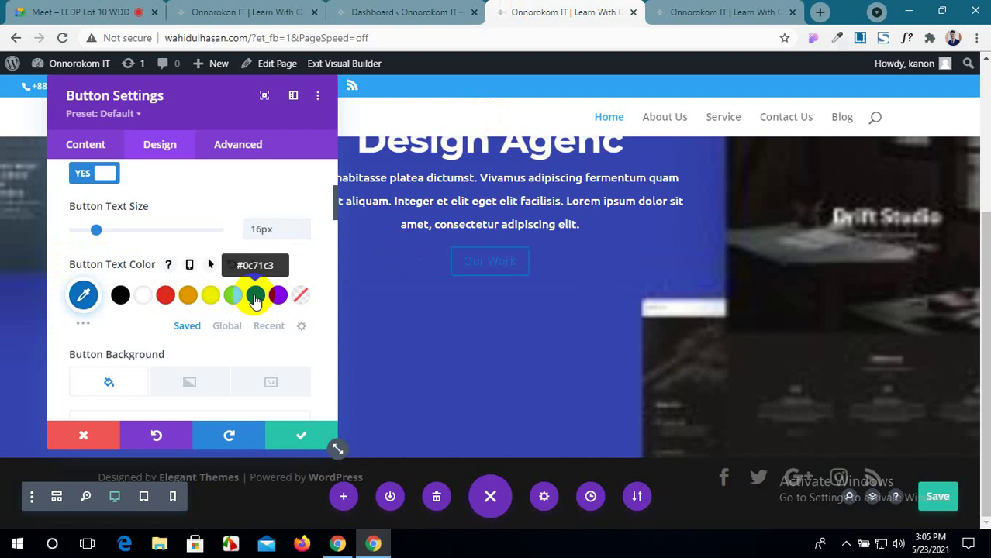
pyautogui.scroll(-2, 255, 298)
pyautogui.scroll(-2, 245, 299)
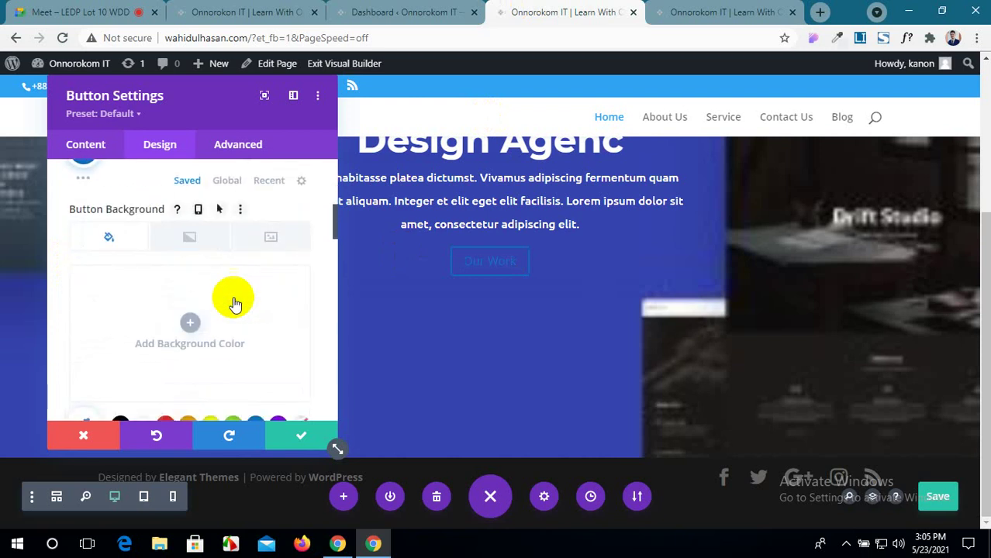
pyautogui.click(186, 323)
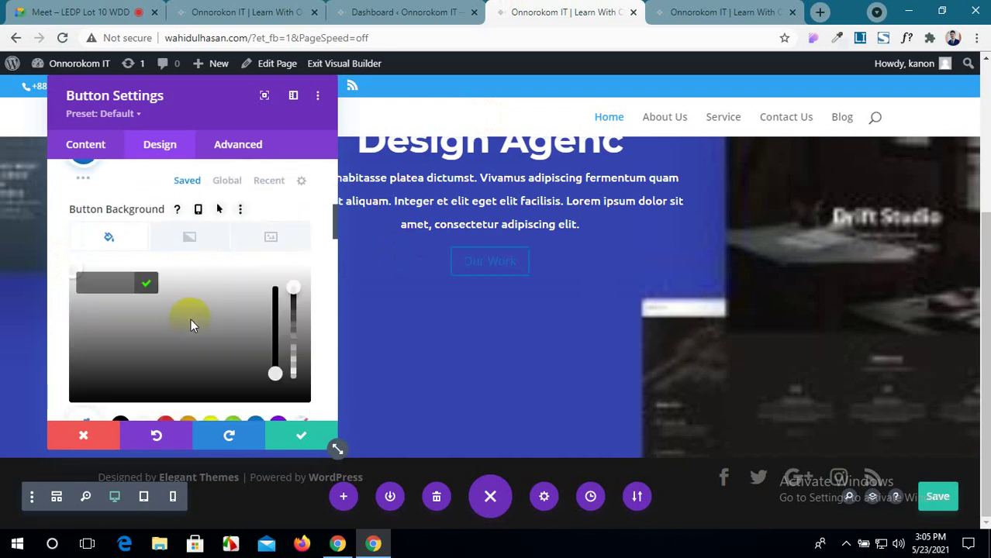
pyautogui.scroll(-2, 170, 314)
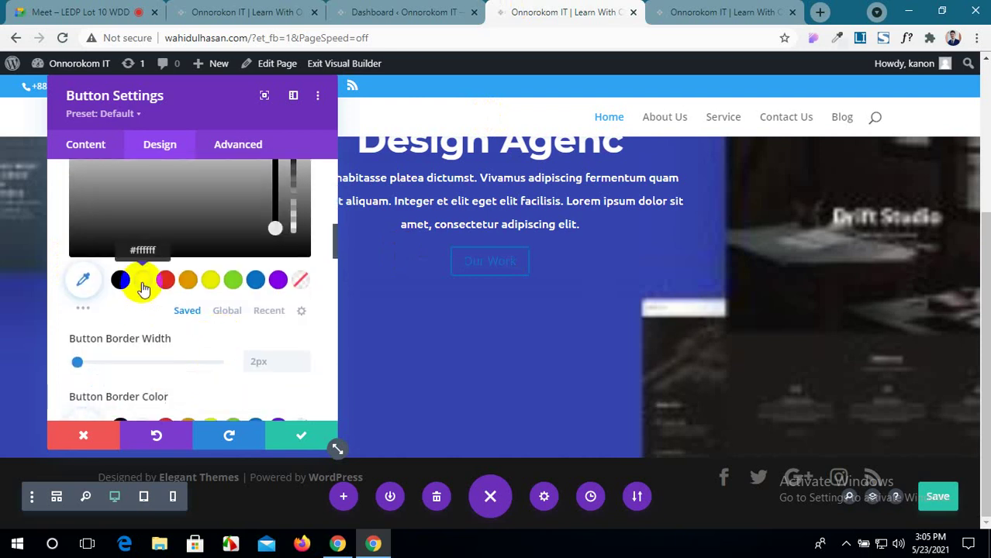
pyautogui.click(143, 285)
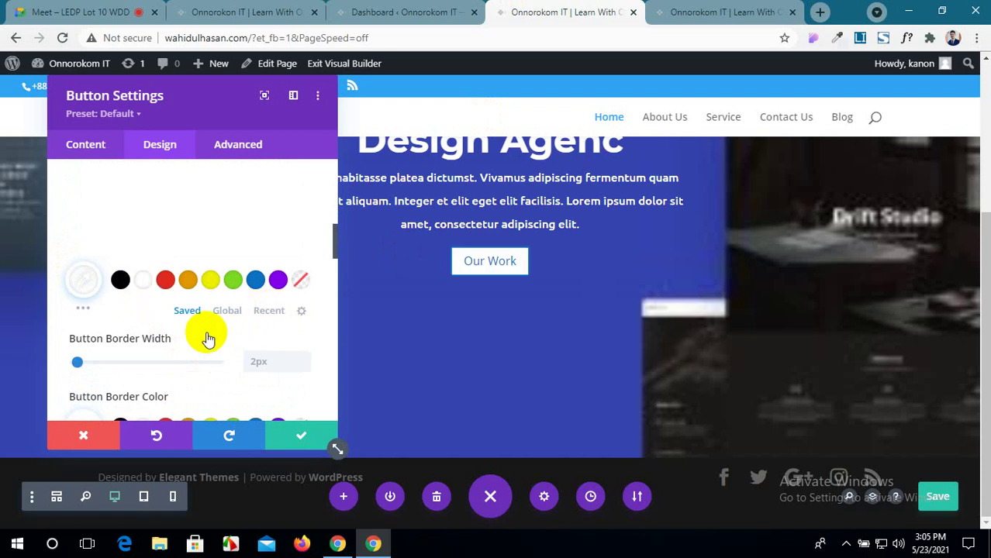
# Compare the button's border with the reference site's Our Work button and set the border radius to 5px.
pyautogui.scroll(-1, 207, 338)
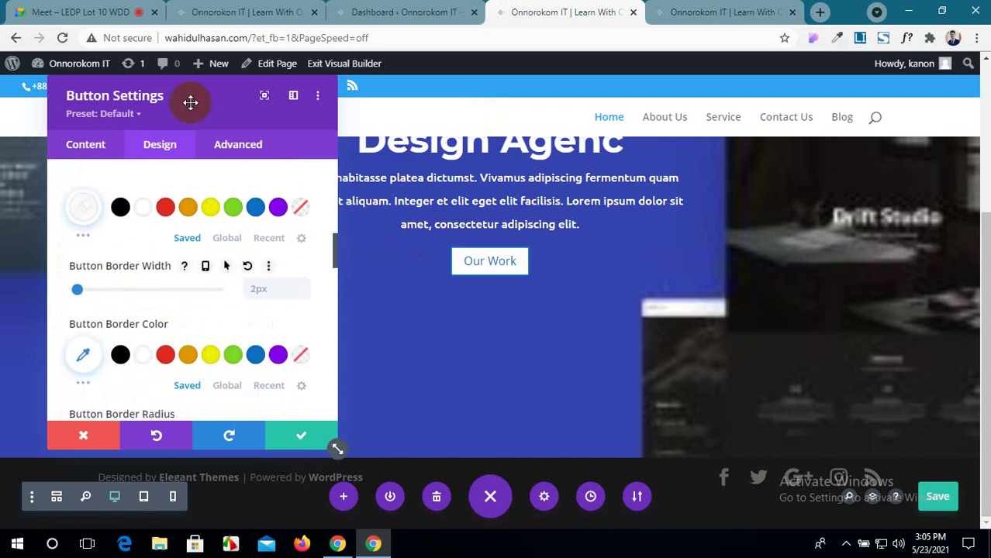
pyautogui.click(371, 10)
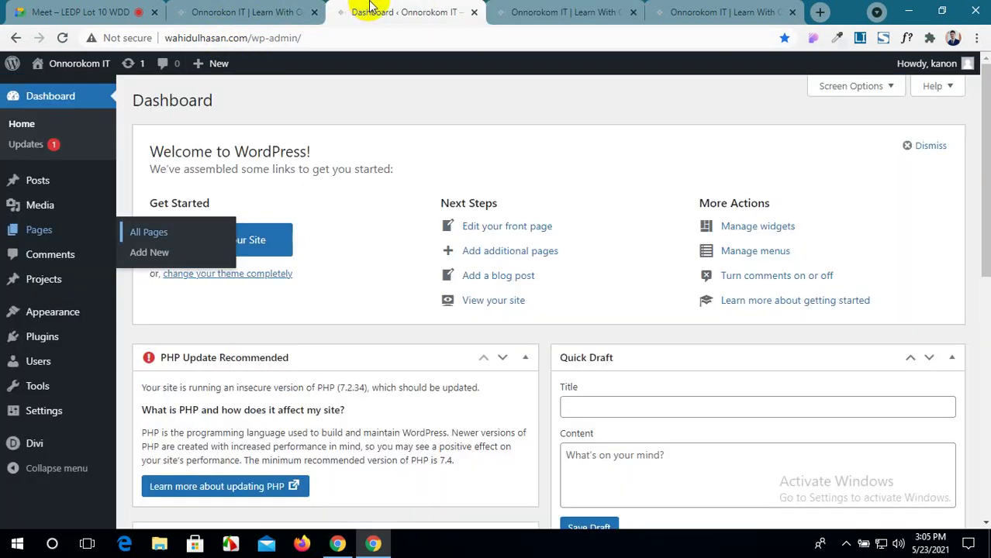
pyautogui.click(287, 10)
pyautogui.click(392, 10)
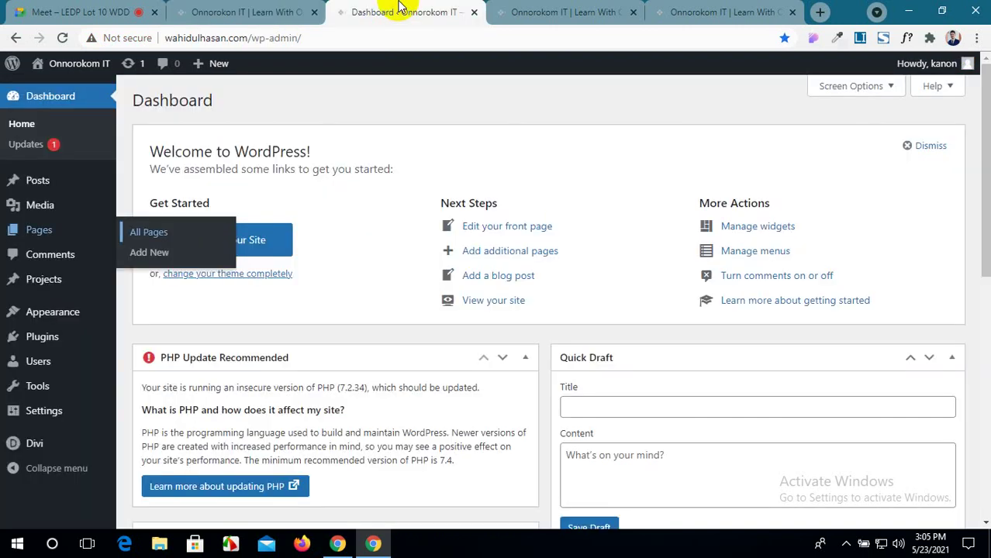
pyautogui.click(535, 10)
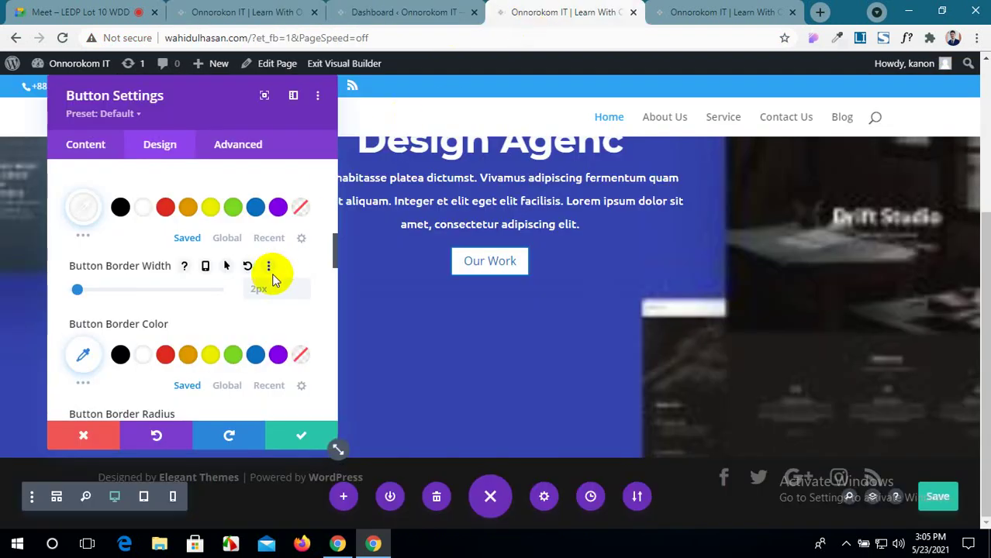
pyautogui.scroll(-2, 174, 306)
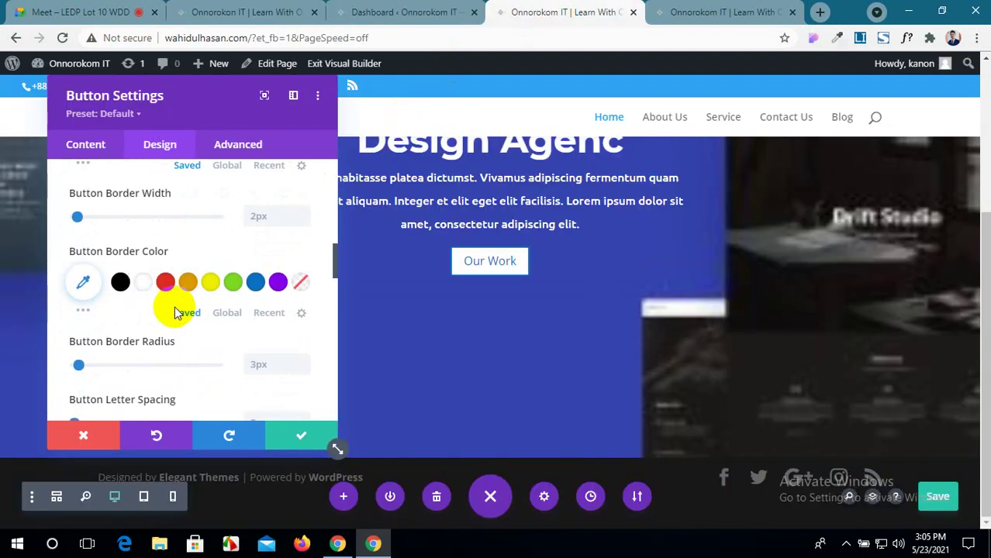
pyautogui.scroll(-2, 174, 306)
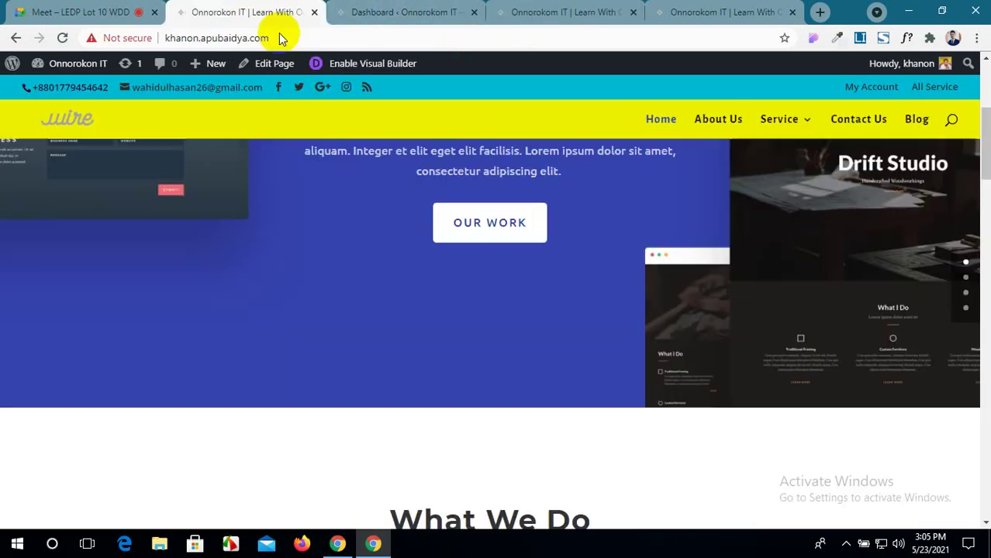
pyautogui.click(276, 12)
pyautogui.click(531, 11)
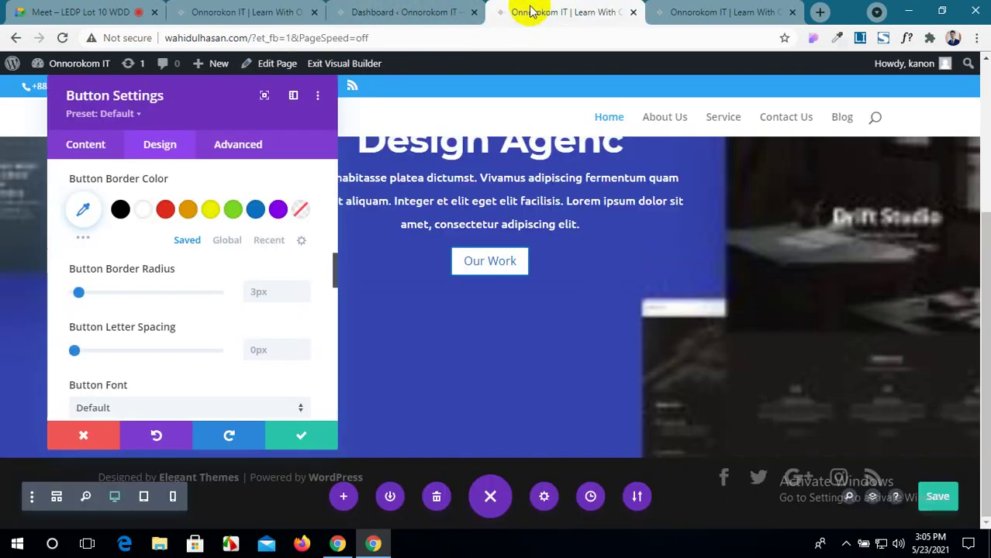
pyautogui.click(252, 288)
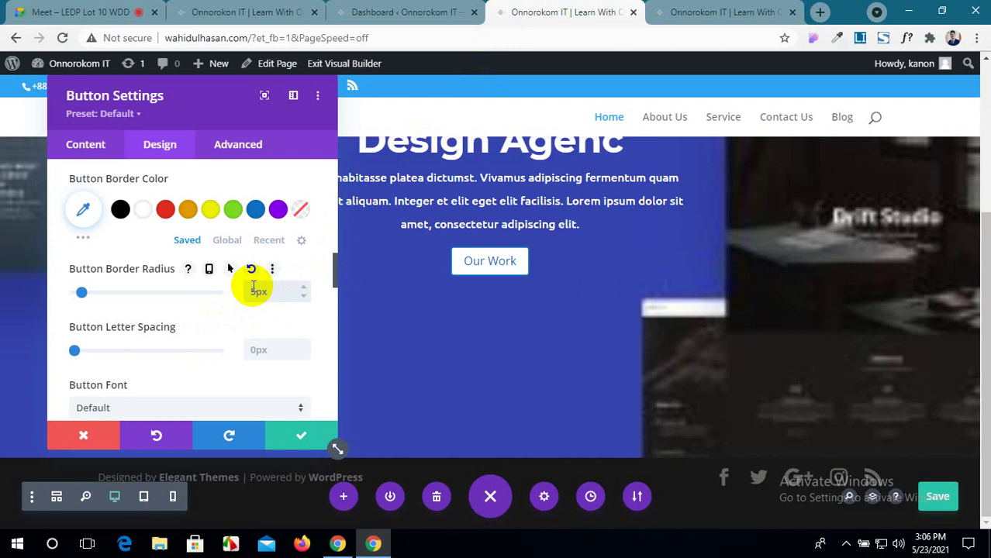
# Set the Our Work button's font to Ubuntu with Medium weight.
pyautogui.scroll(-1, 223, 340)
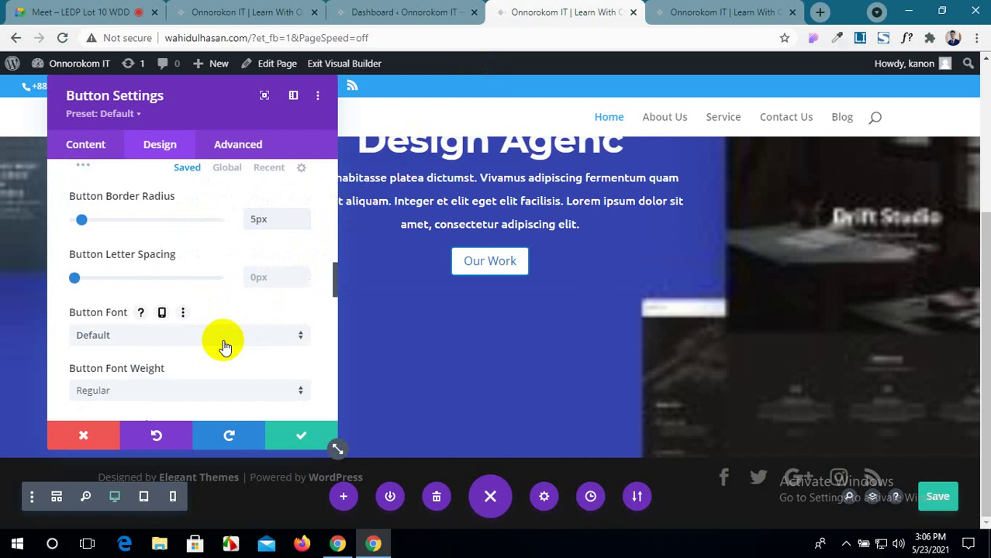
pyautogui.click(223, 336)
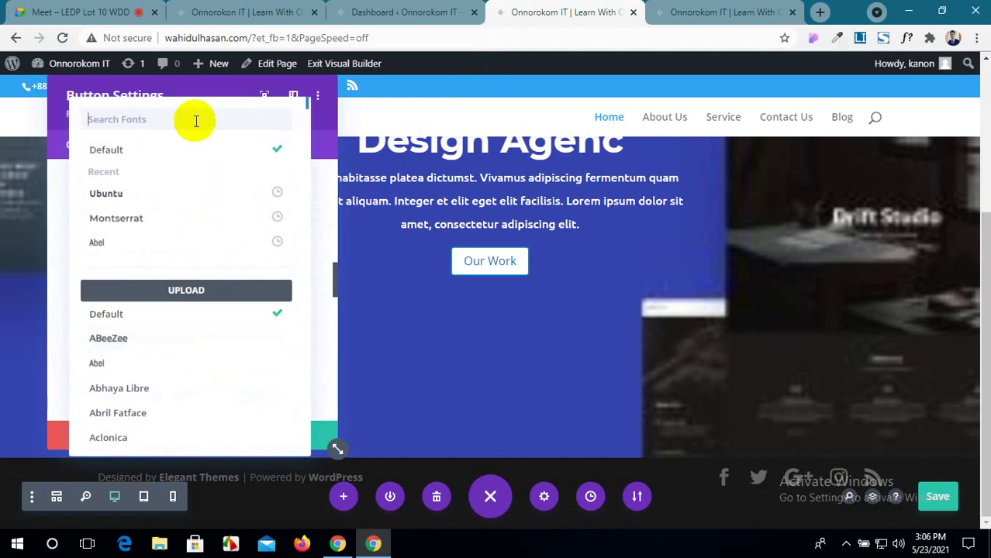
pyautogui.write('Ubuntu')
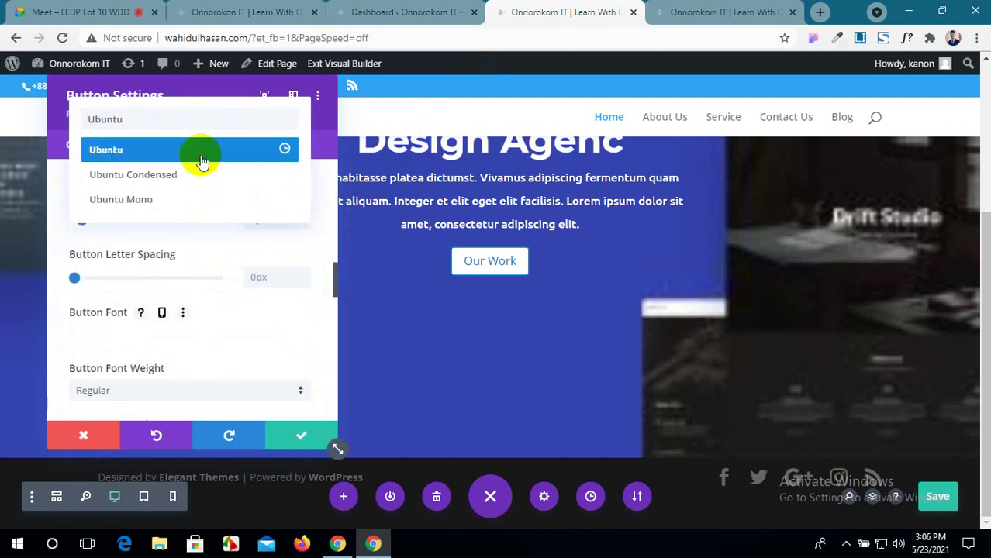
pyautogui.click(202, 151)
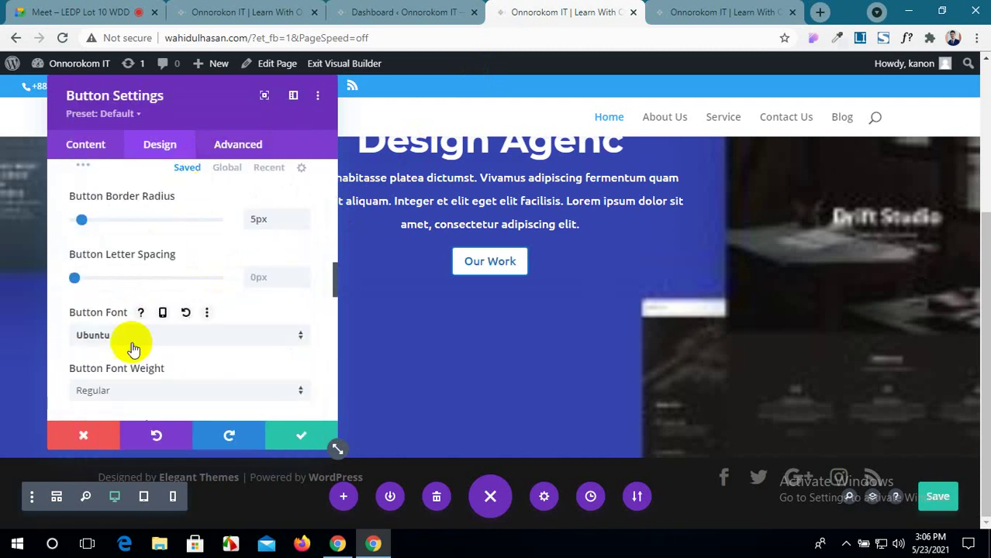
pyautogui.scroll(-1, 143, 332)
pyautogui.click(158, 331)
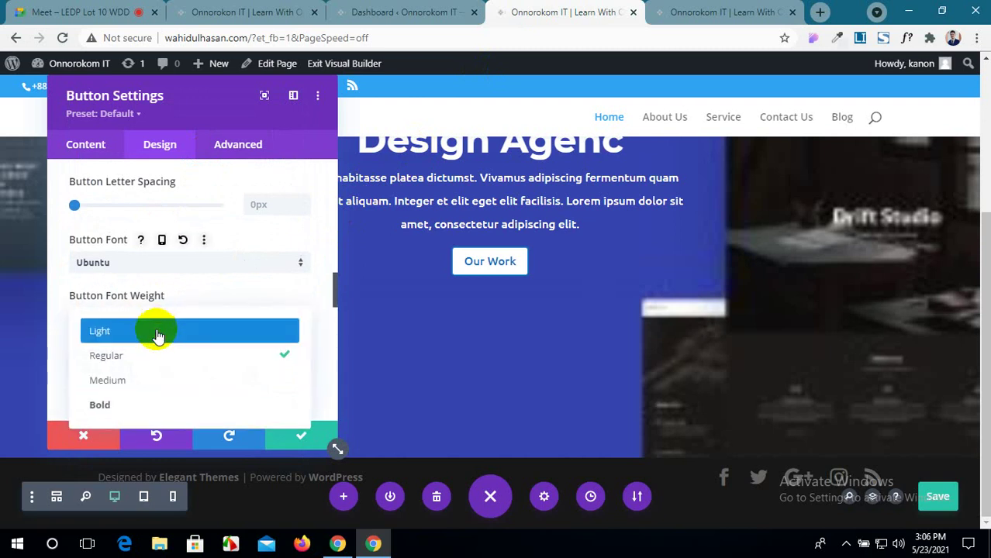
pyautogui.click(157, 380)
# Turn off the icon display for the Our Work button.
pyautogui.scroll(-2, 246, 333)
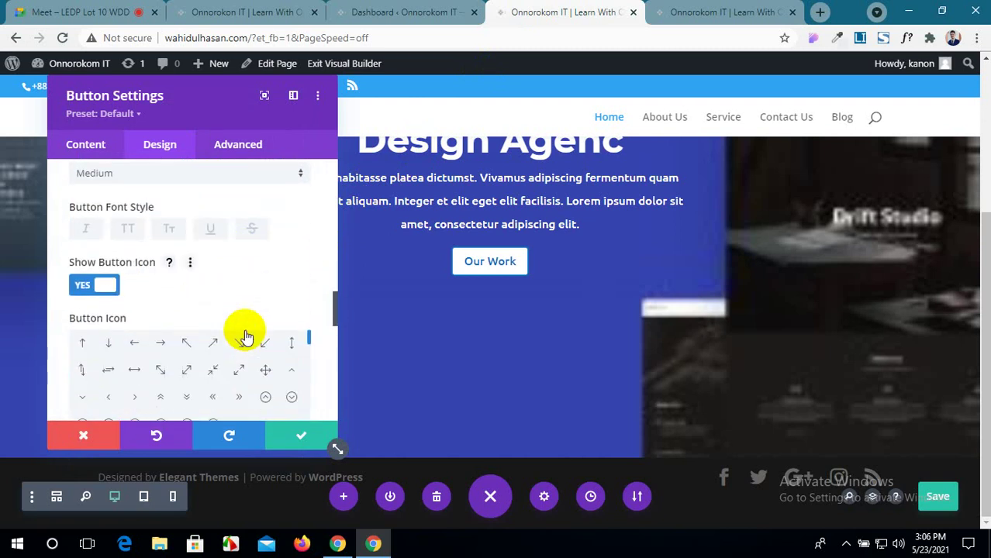
pyautogui.scroll(-2, 172, 333)
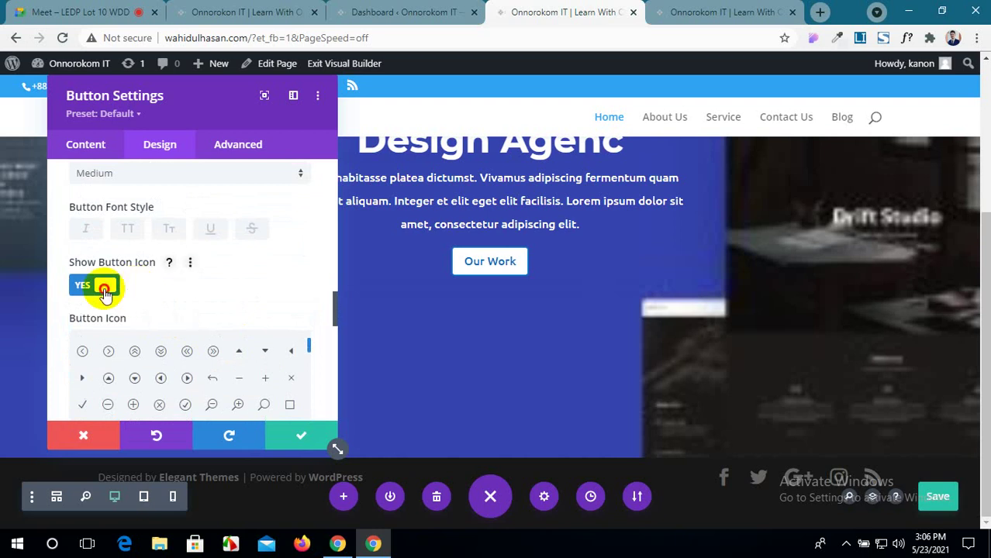
pyautogui.click(104, 289)
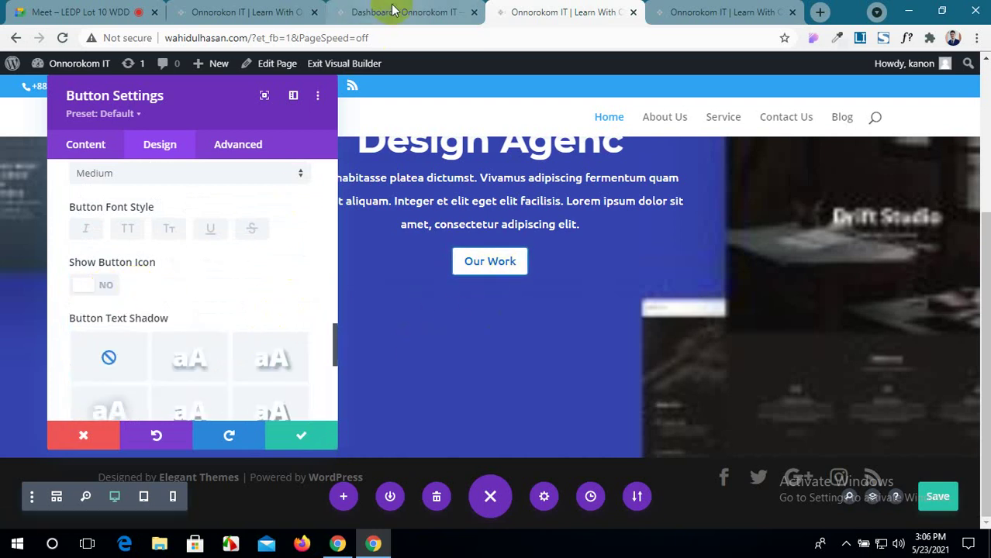
# Set the button's linked padding to 10px top and bottom and 25px left and right, and save the page.
pyautogui.scroll(-2, 201, 290)
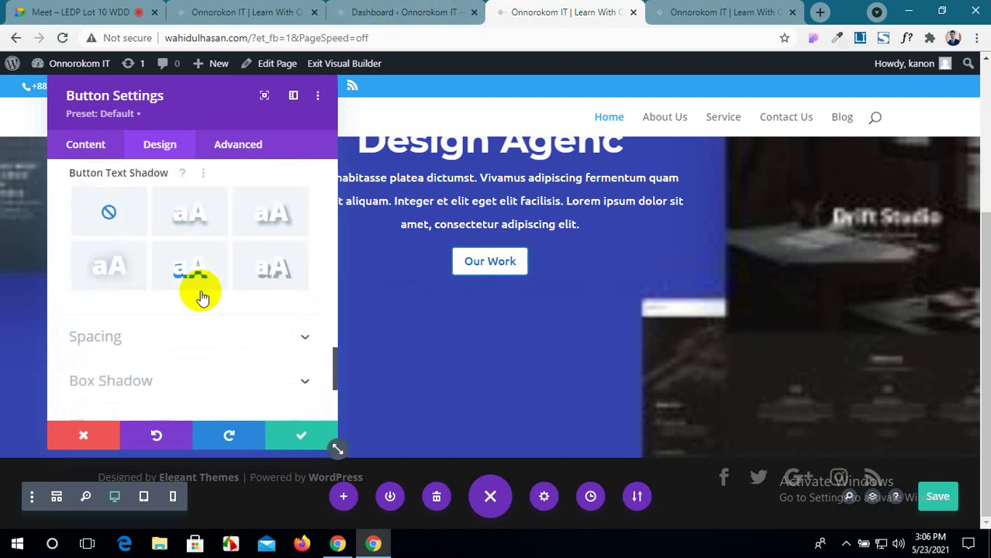
pyautogui.click(290, 337)
pyautogui.scroll(-1, 102, 242)
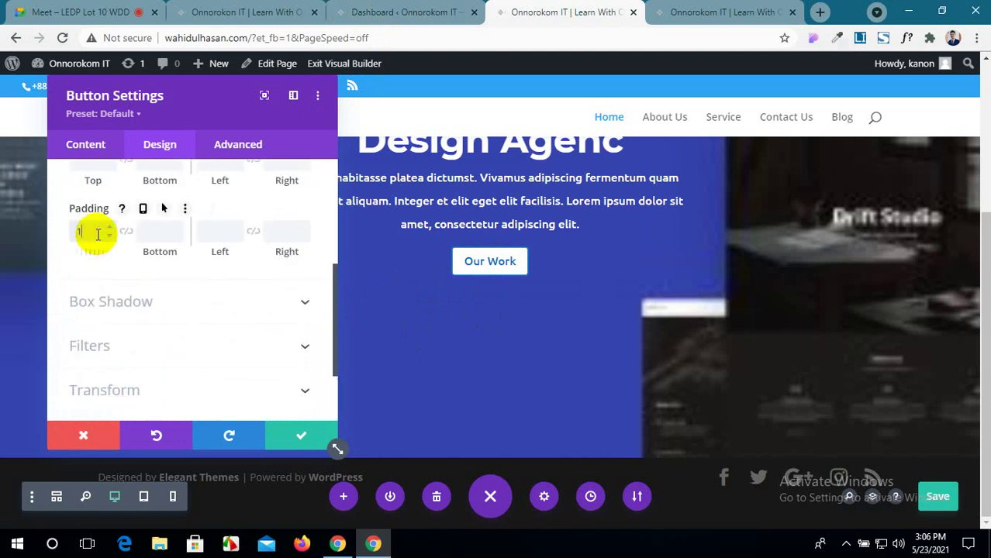
pyautogui.click(125, 231)
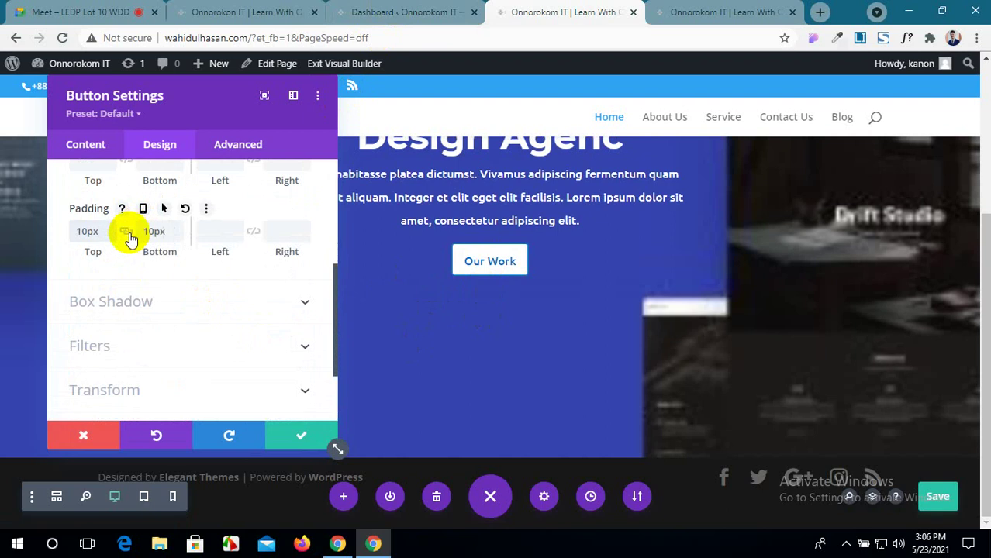
pyautogui.click(221, 233)
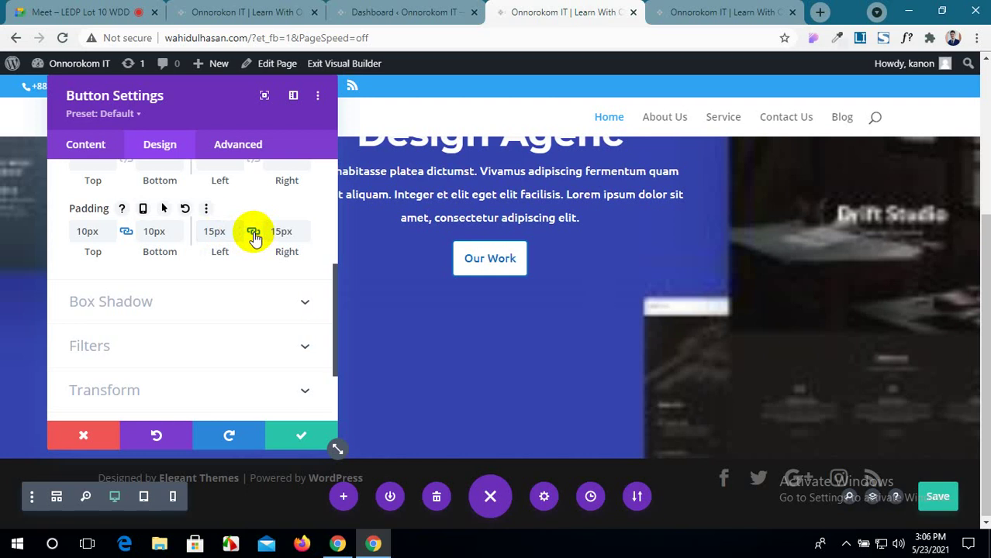
pyautogui.click(200, 232)
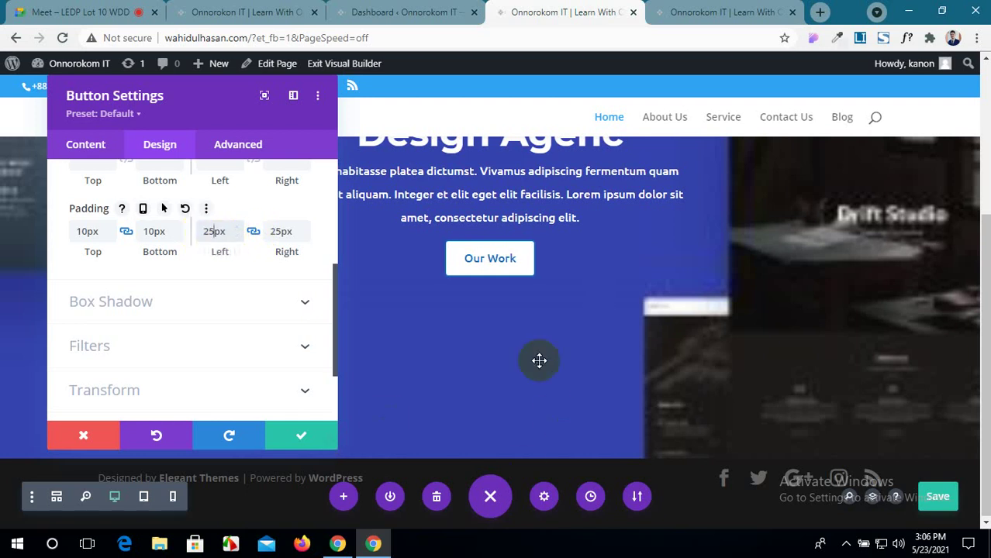
pyautogui.click(491, 260)
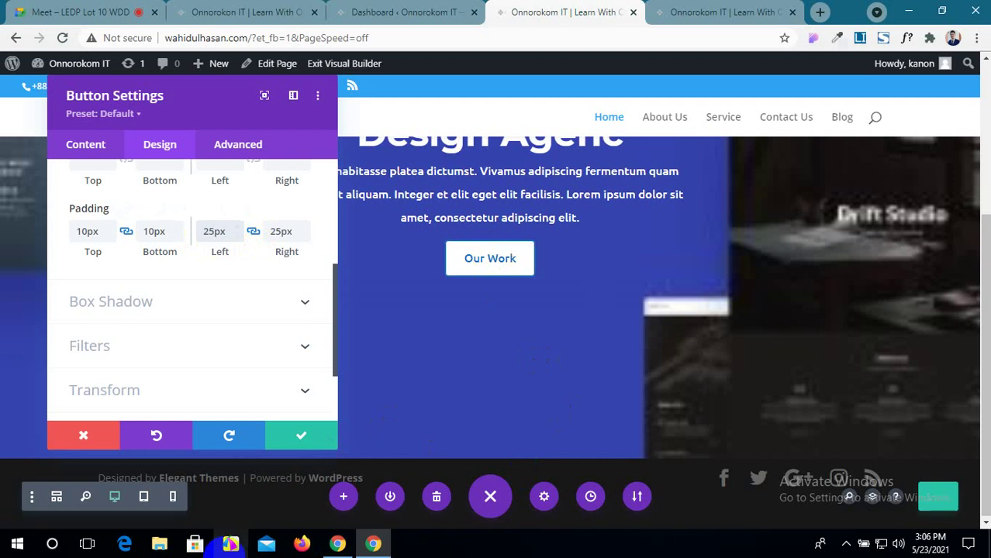
# Adjust the button's padding to 12px top and bottom and 32px left and right.
pyautogui.click(112, 229)
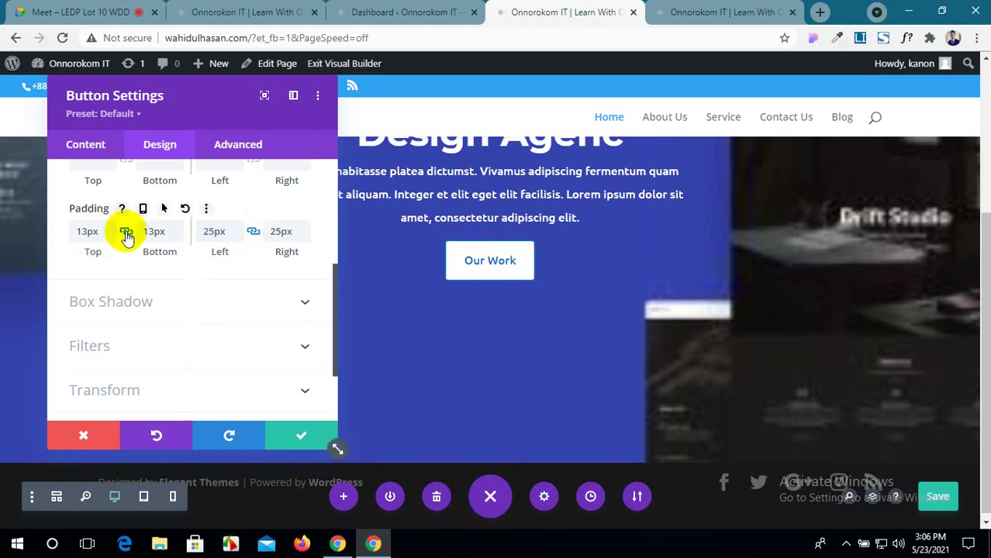
pyautogui.click(113, 229)
pyautogui.click(111, 236)
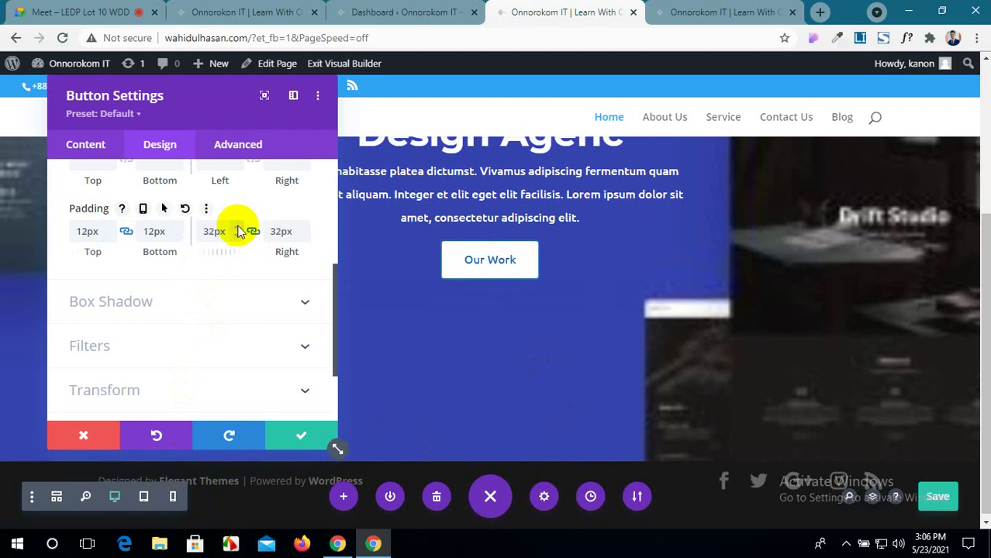
# Set the button's letter spacing to 2px, comparing it with the reference site's Our Work button, and save the page.
pyautogui.scroll(3, 264, 259)
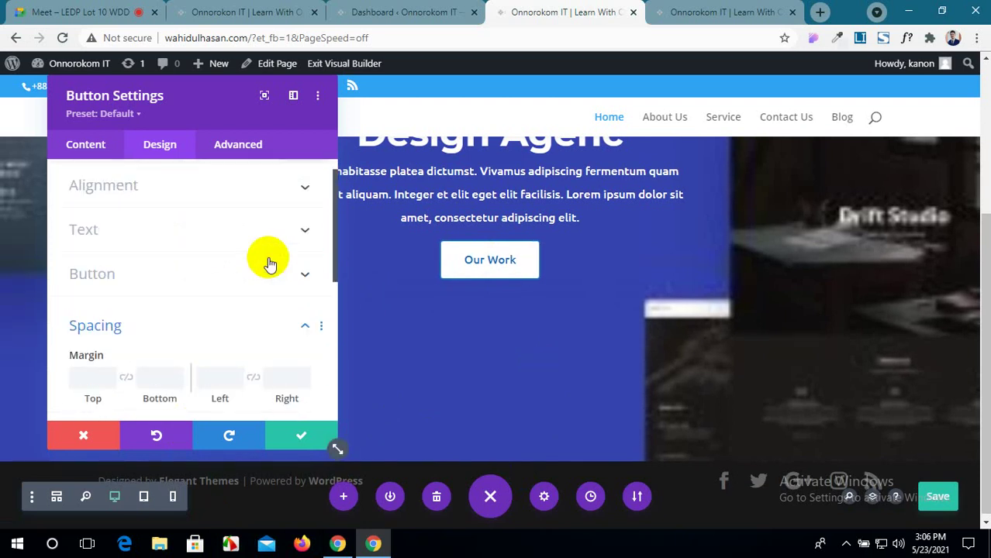
pyautogui.scroll(-1, 269, 265)
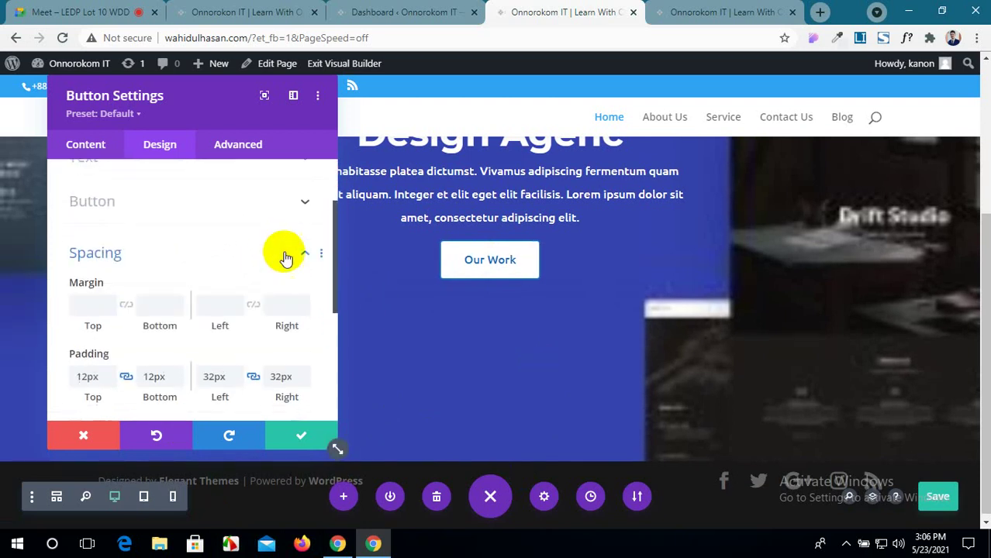
pyautogui.click(305, 203)
pyautogui.scroll(-3, 220, 295)
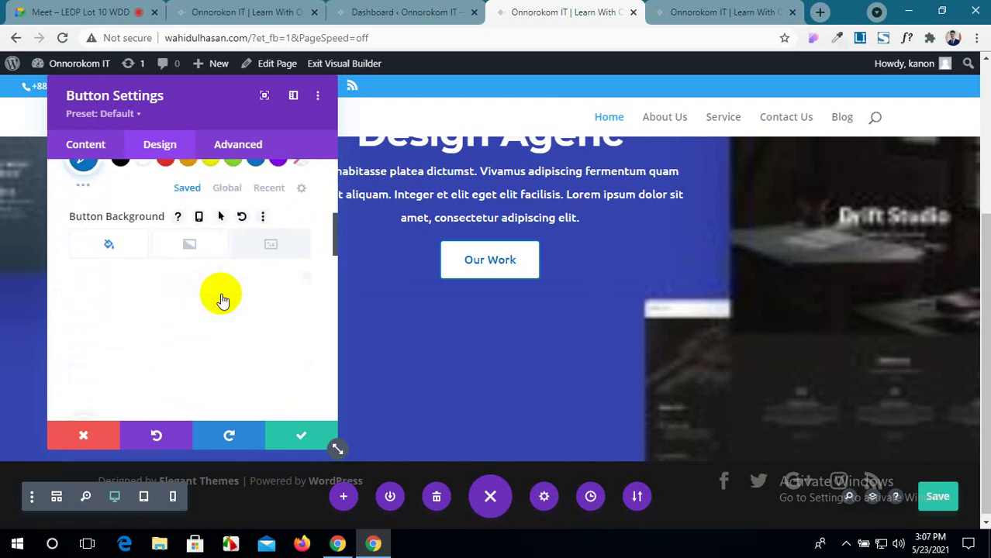
pyautogui.scroll(-5, 221, 295)
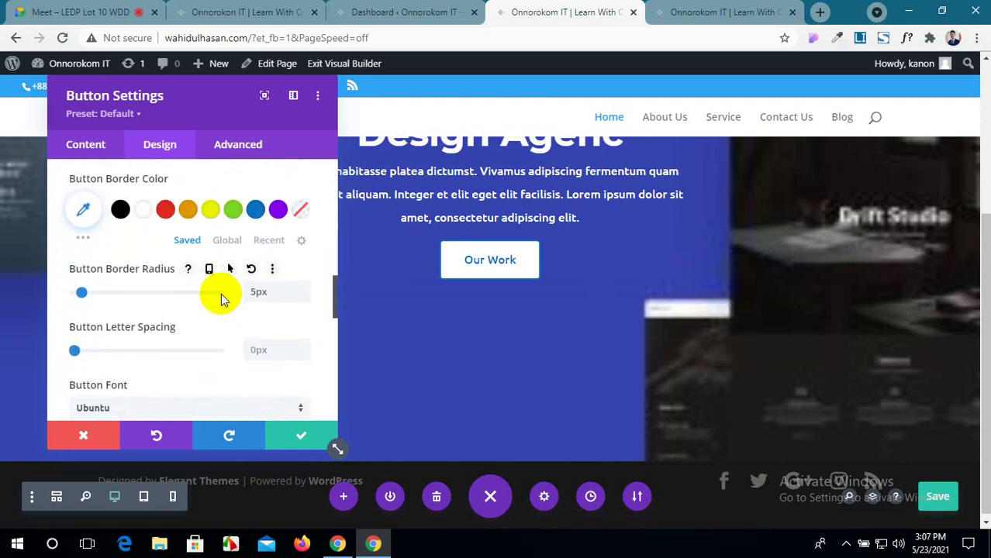
pyautogui.scroll(-1, 221, 298)
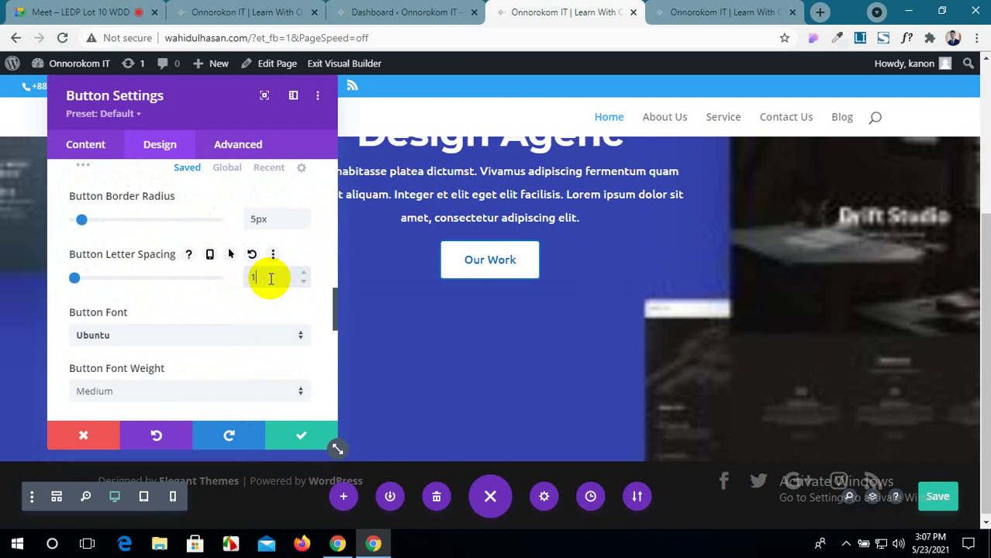
pyautogui.click(404, 11)
pyautogui.click(233, 12)
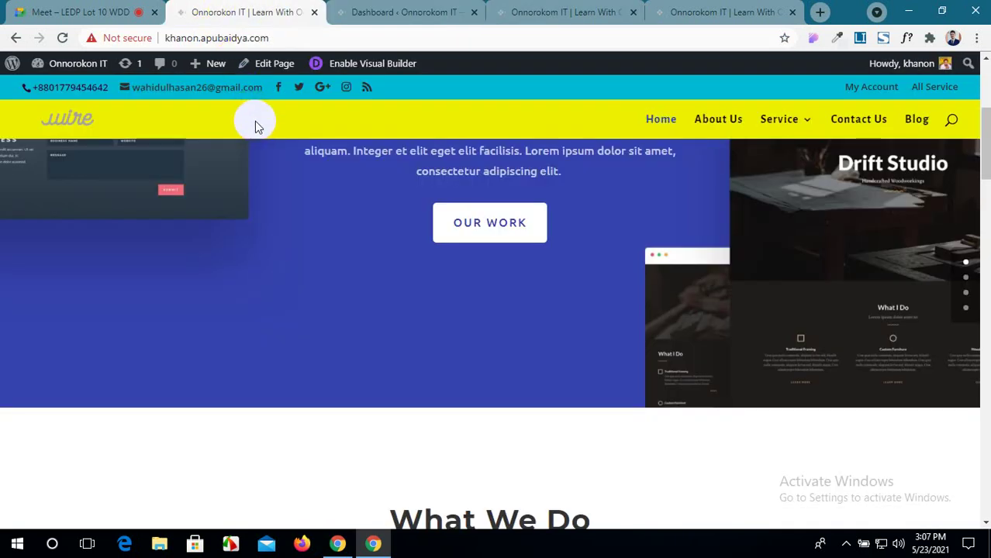
pyautogui.click(524, 10)
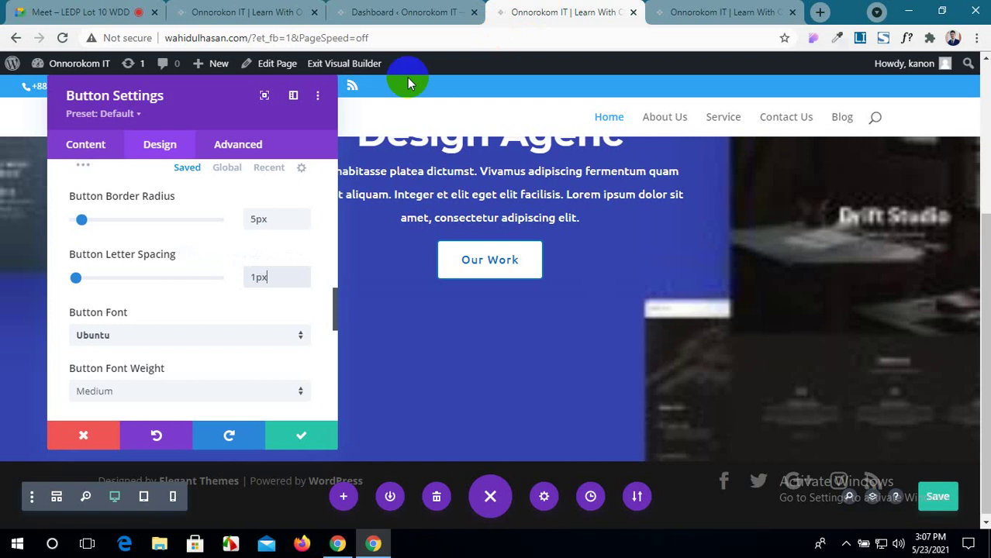
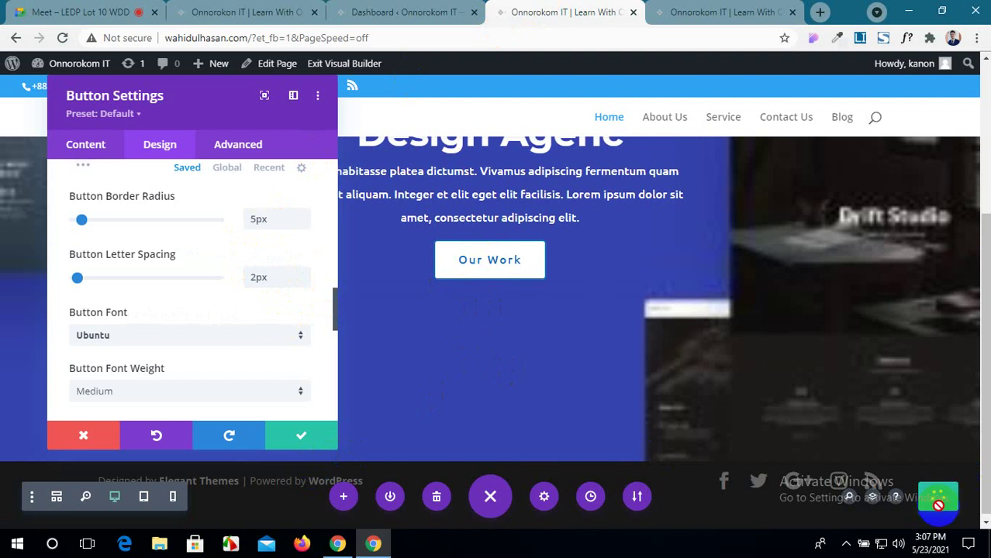
# Give the Our Work button a 25px top margin, accept the button settings and save the page.
pyautogui.scroll(4, 233, 329)
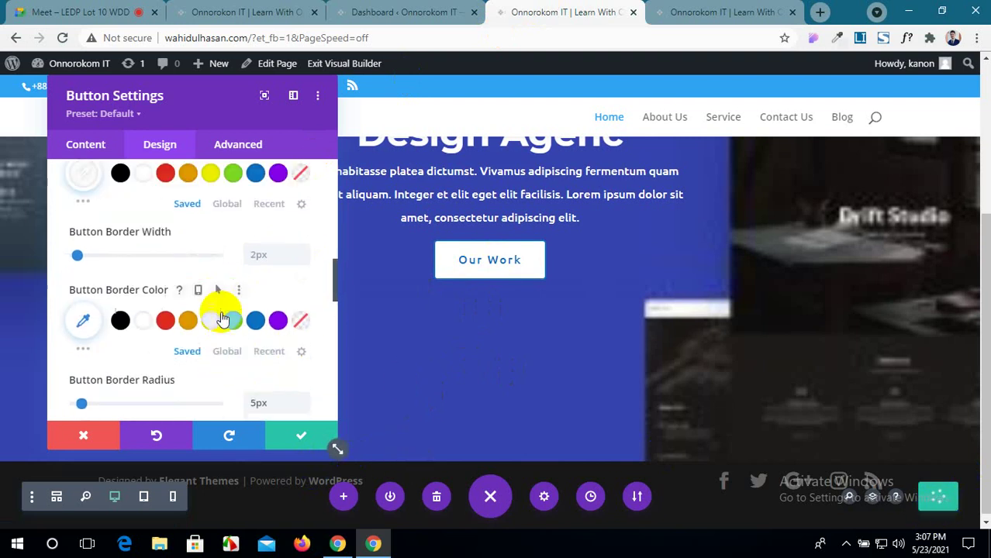
pyautogui.scroll(8, 221, 319)
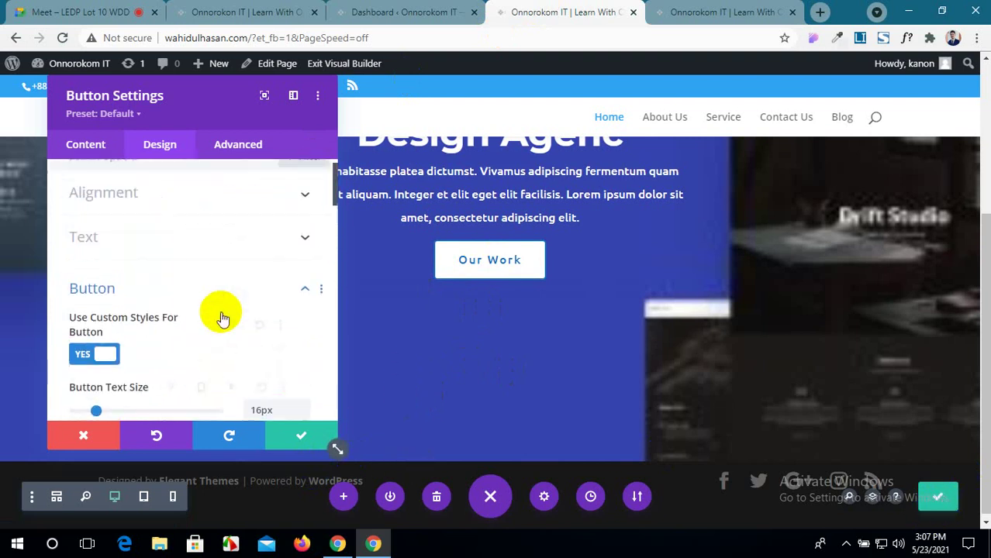
pyautogui.scroll(-10, 221, 317)
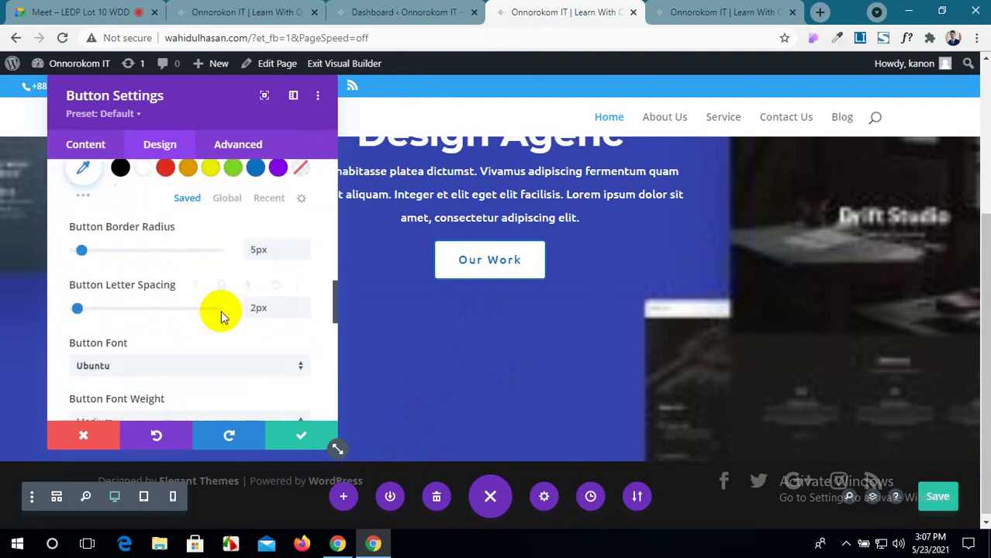
pyautogui.scroll(-10, 220, 314)
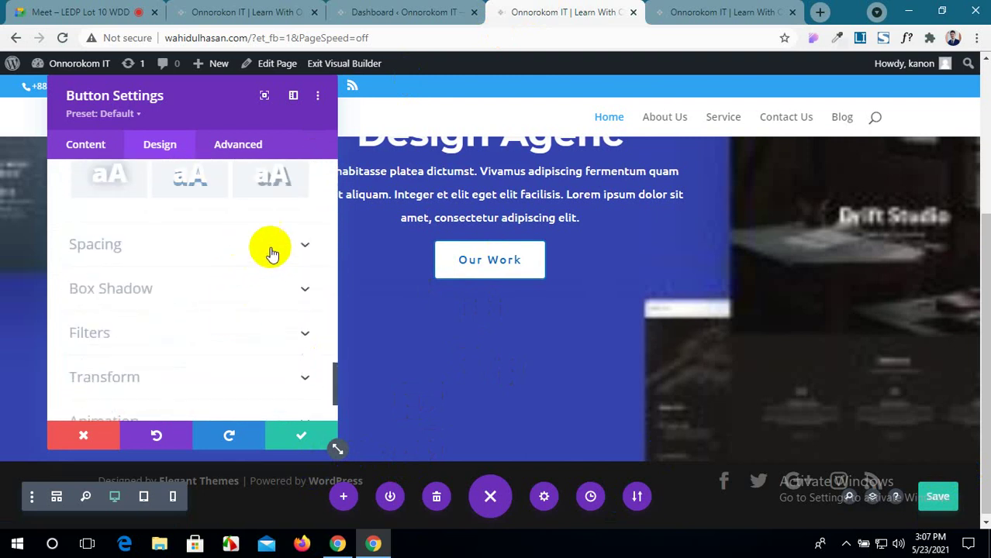
pyautogui.click(271, 245)
pyautogui.click(96, 231)
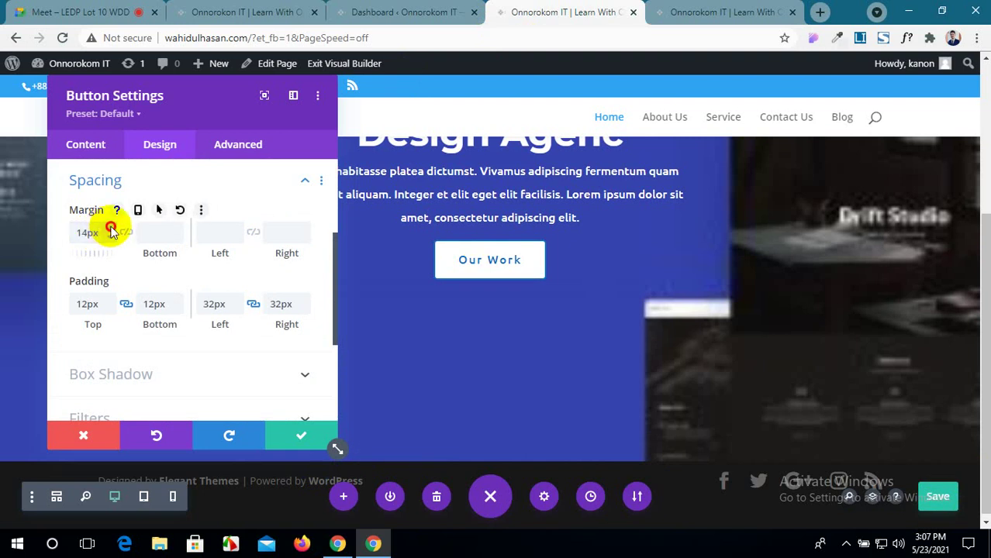
pyautogui.press('Up')
pyautogui.press('Up')
pyautogui.press('Up')
pyautogui.press('Up')
pyautogui.press('Up')
pyautogui.press('Up')
pyautogui.press('Up')
pyautogui.press('Up')
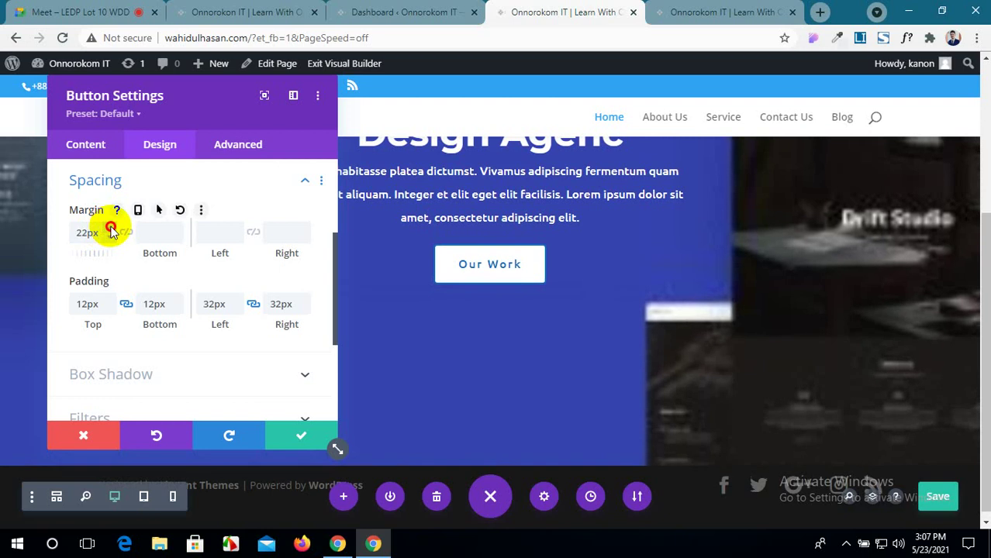
pyautogui.press('Up')
pyautogui.press('Up')
pyautogui.press('Up')
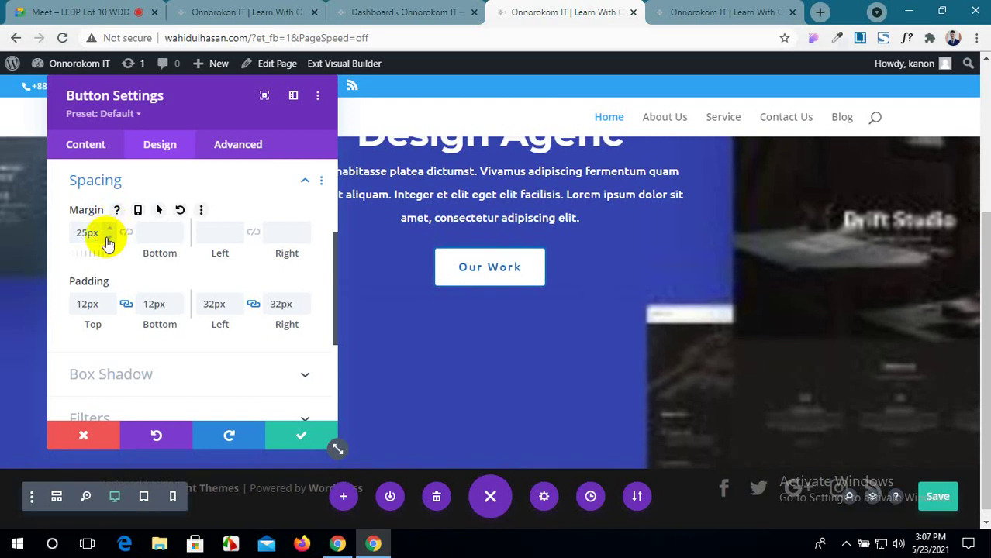
pyautogui.click(282, 436)
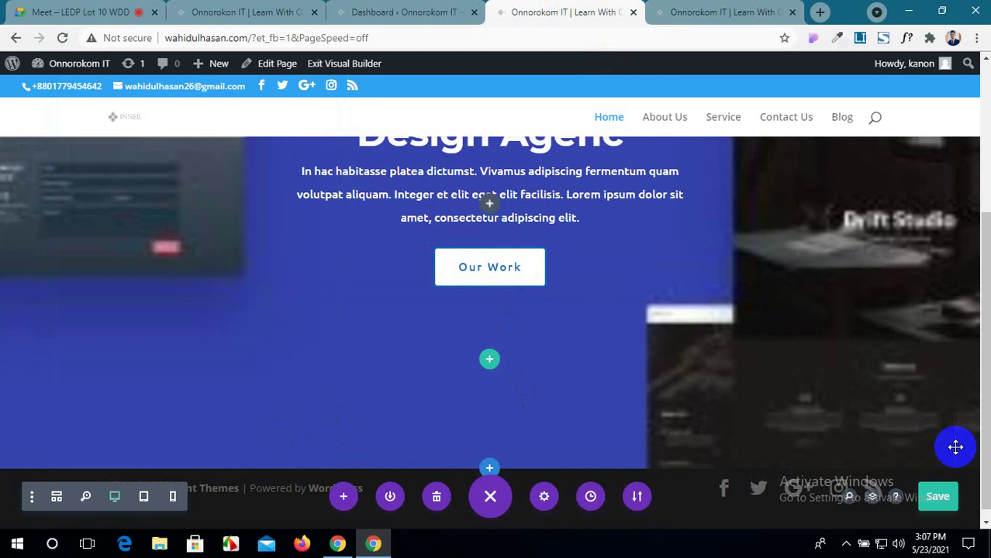
pyautogui.click(945, 504)
# Switch to the reference site and examine its Our Work button's appearance and hover effect.
pyautogui.click(267, 10)
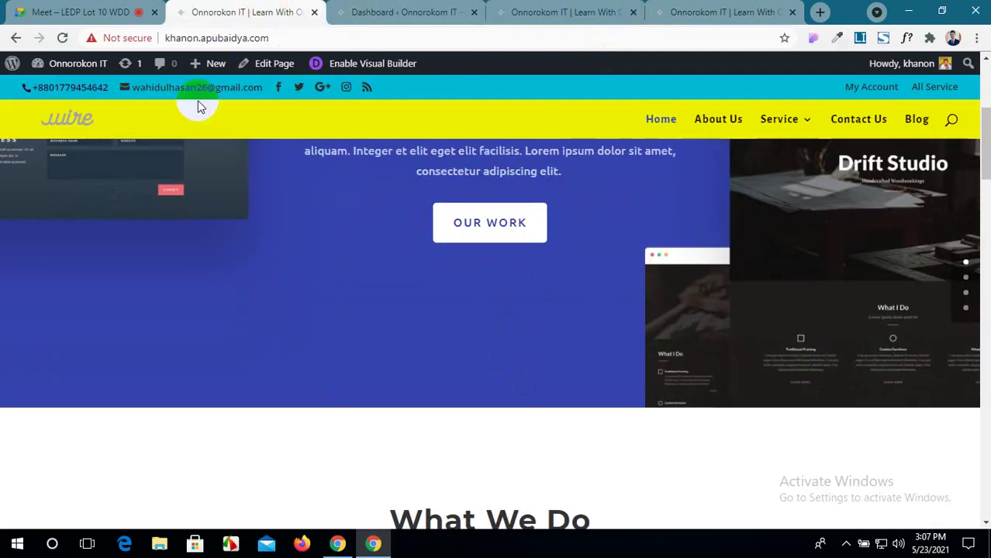
pyautogui.click(486, 225)
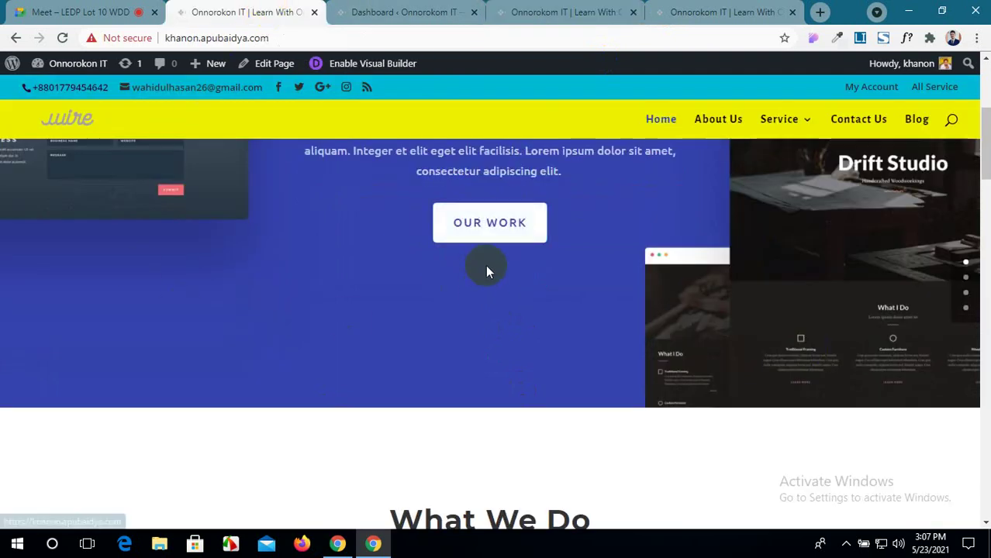
pyautogui.click(493, 238)
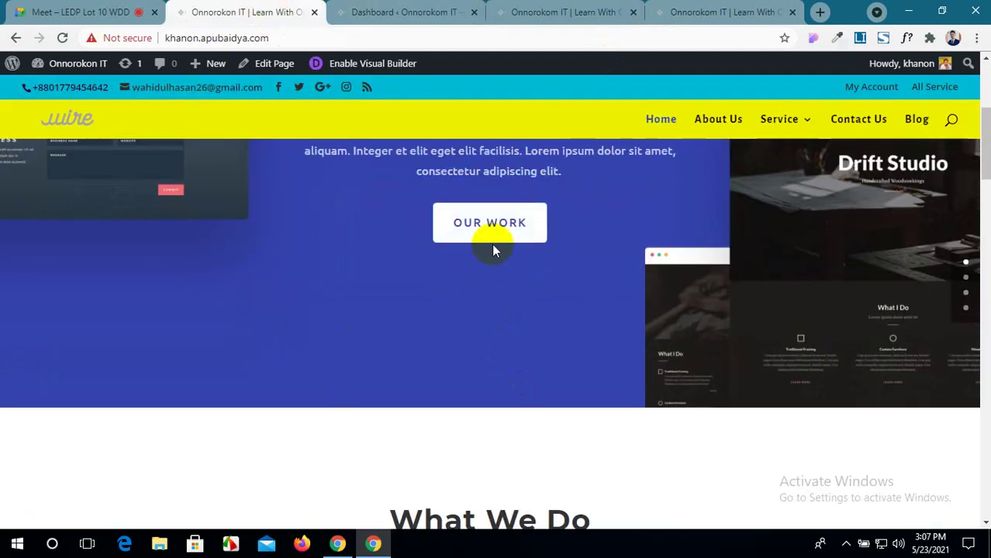
# Switch to the live page, reload it, and examine the hero section's heading, text and Our Work button.
pyautogui.click(495, 243)
pyautogui.click(717, 9)
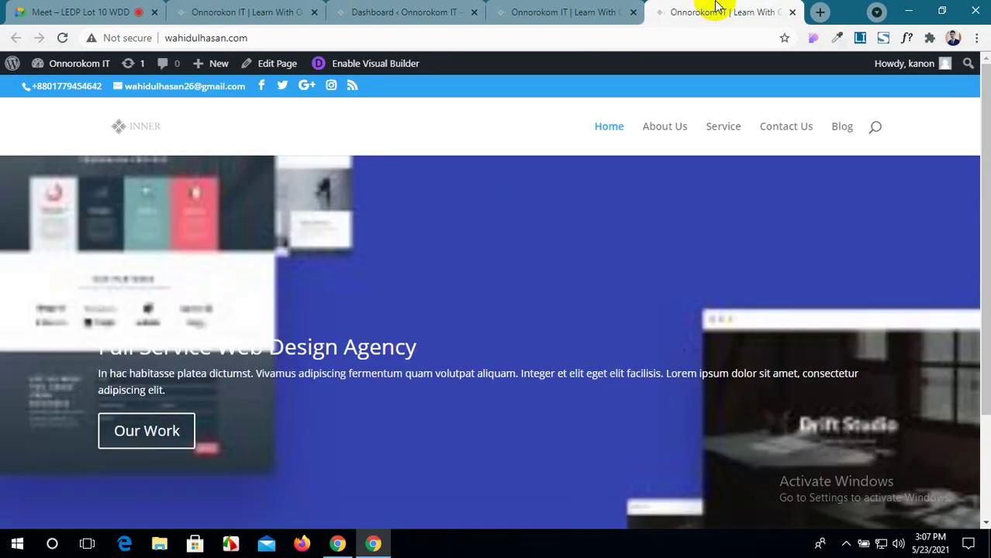
pyautogui.click(63, 38)
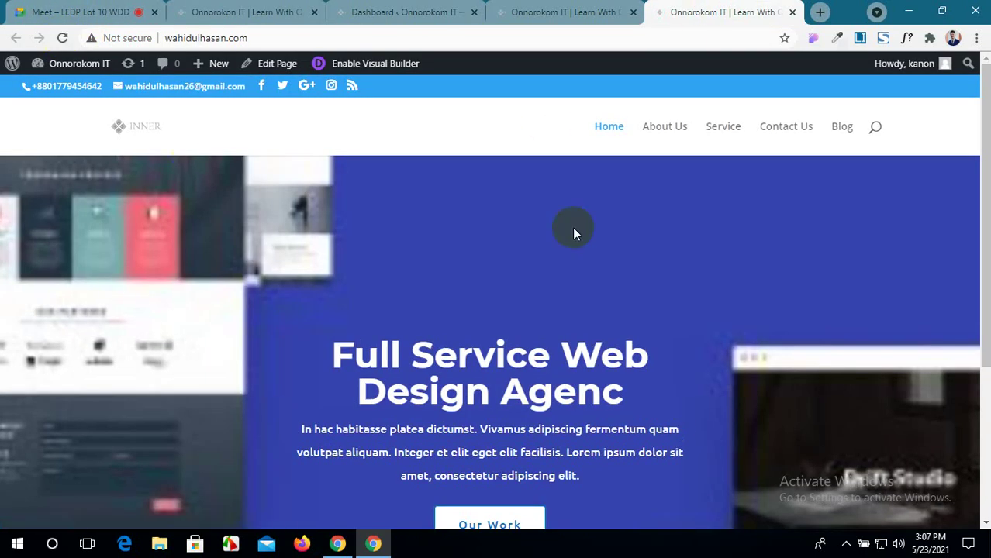
pyautogui.scroll(2, 571, 226)
pyautogui.scroll(-3, 572, 226)
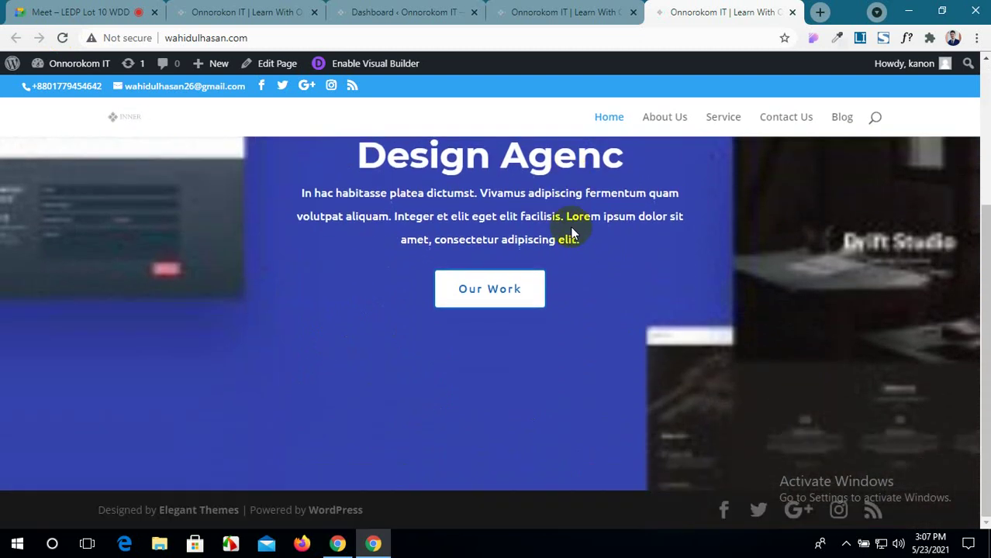
pyautogui.scroll(3, 571, 226)
pyautogui.scroll(-2, 570, 227)
pyautogui.scroll(1, 570, 223)
pyautogui.scroll(-2, 571, 230)
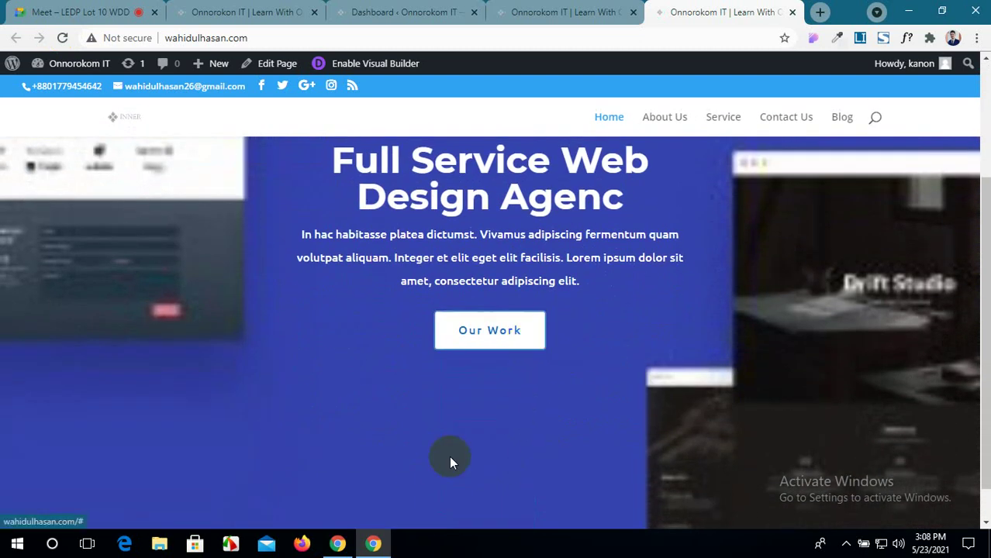
# Back in the visual builder, set the Our Work button's hover text color to #ffffff.
pyautogui.click(407, 12)
pyautogui.click(562, 12)
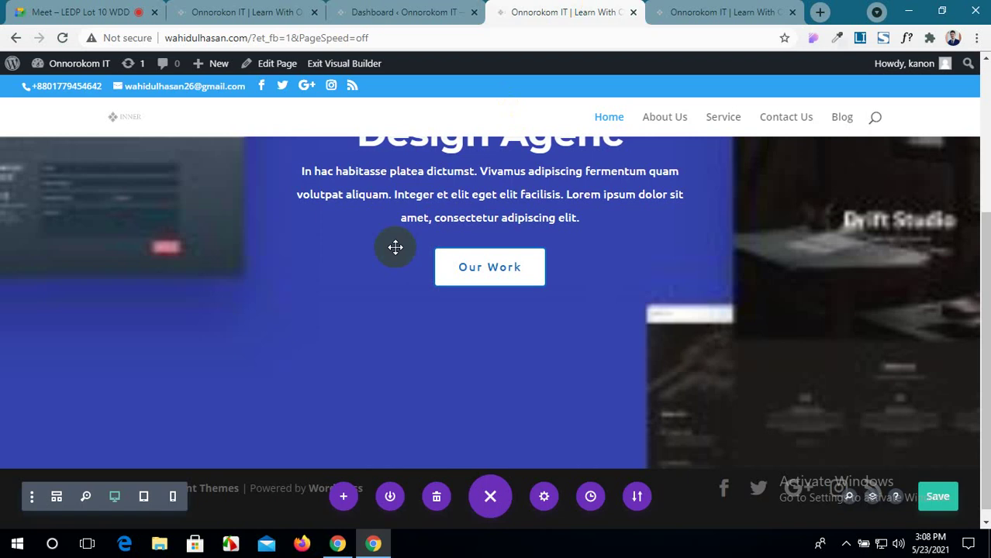
pyautogui.click(489, 287)
pyautogui.click(465, 256)
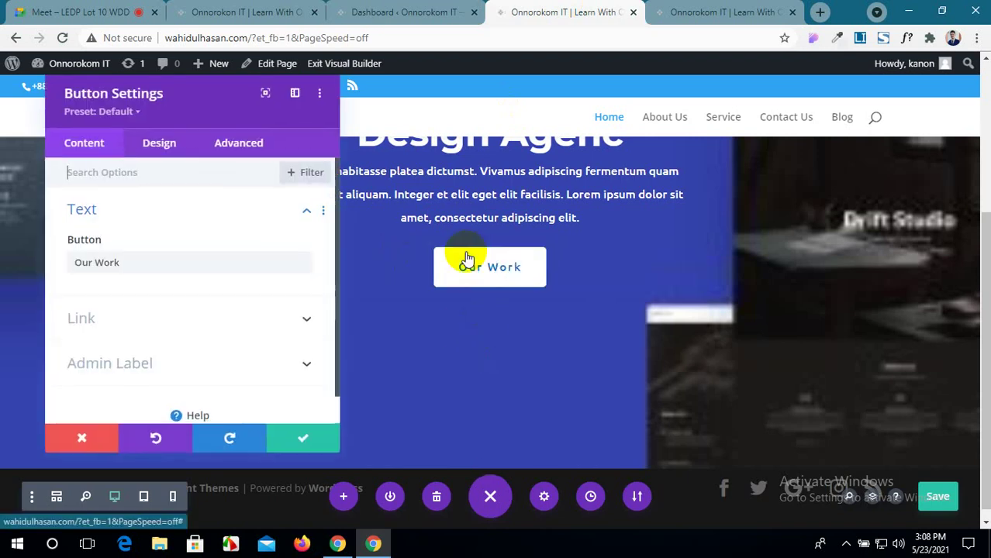
pyautogui.click(190, 156)
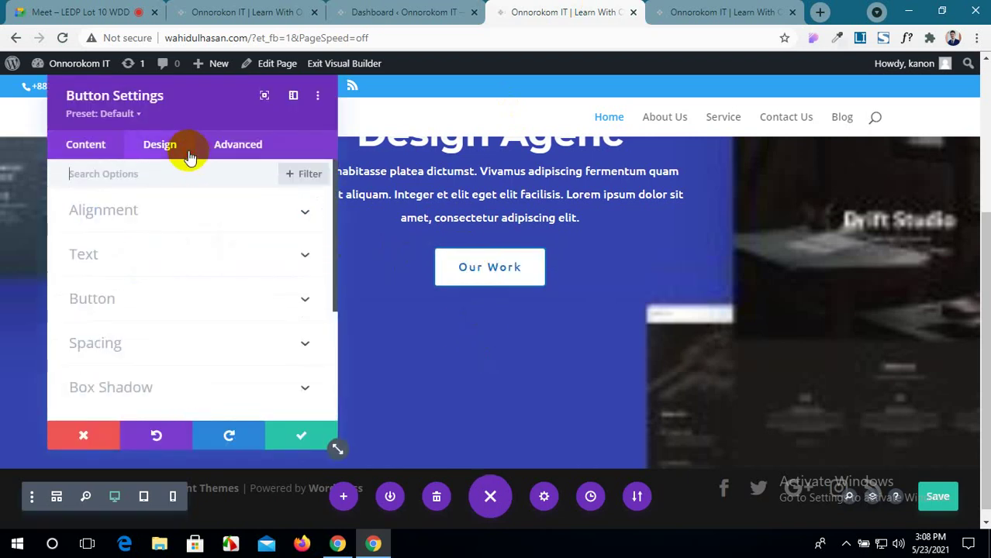
pyautogui.click(270, 301)
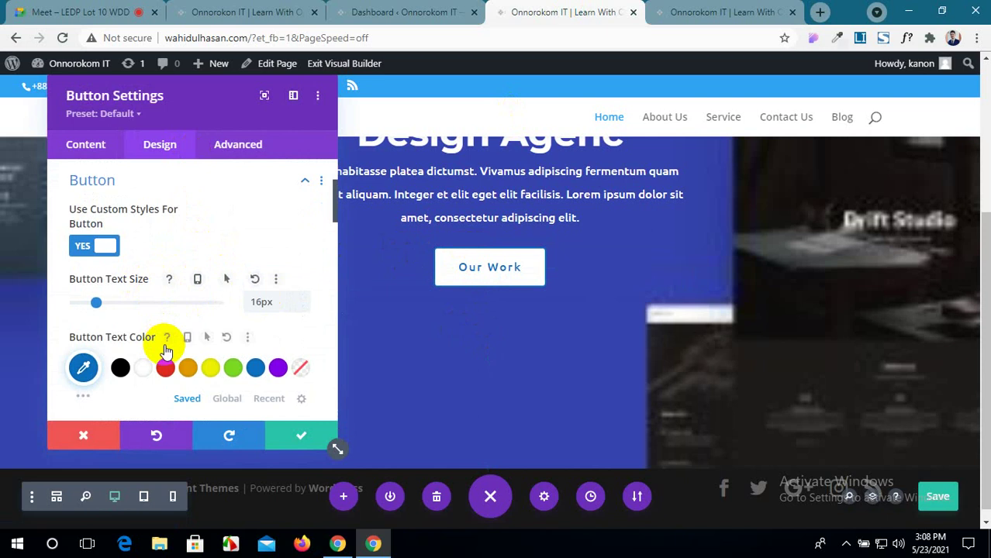
pyautogui.scroll(-2, 194, 337)
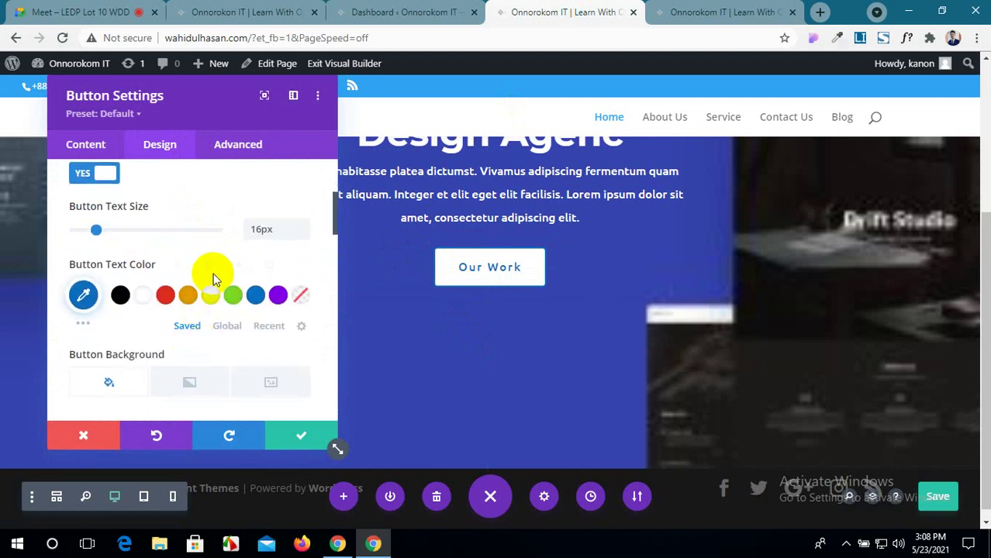
pyautogui.click(213, 266)
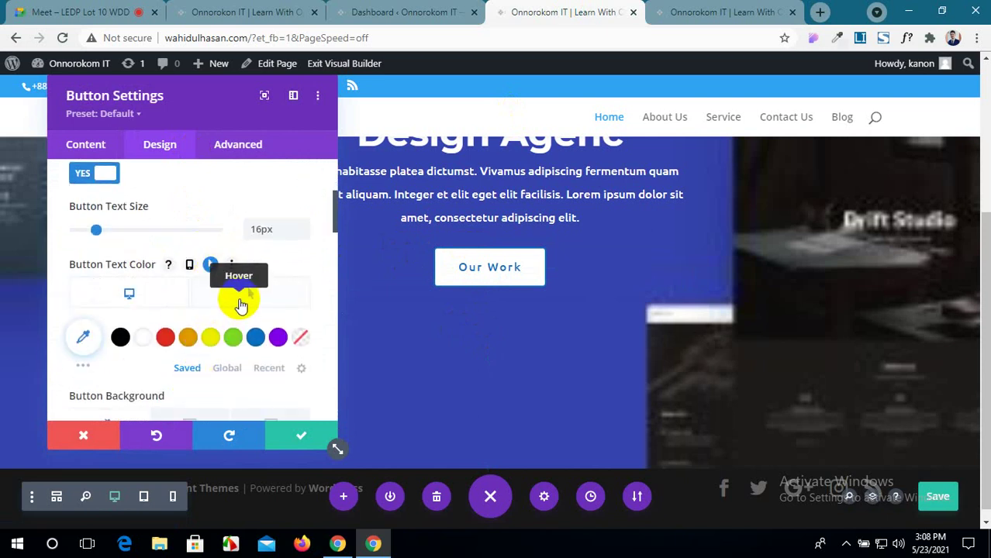
pyautogui.click(241, 302)
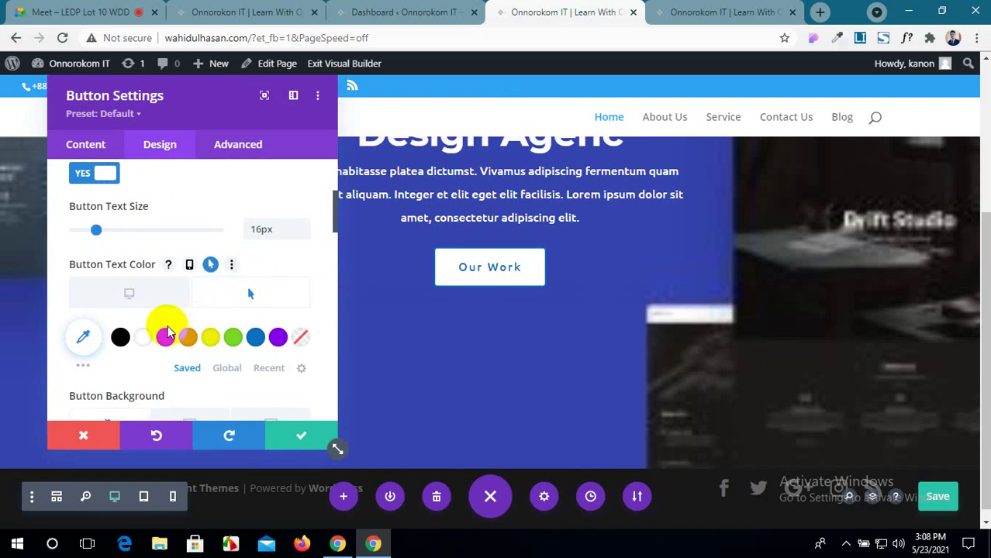
pyautogui.click(144, 339)
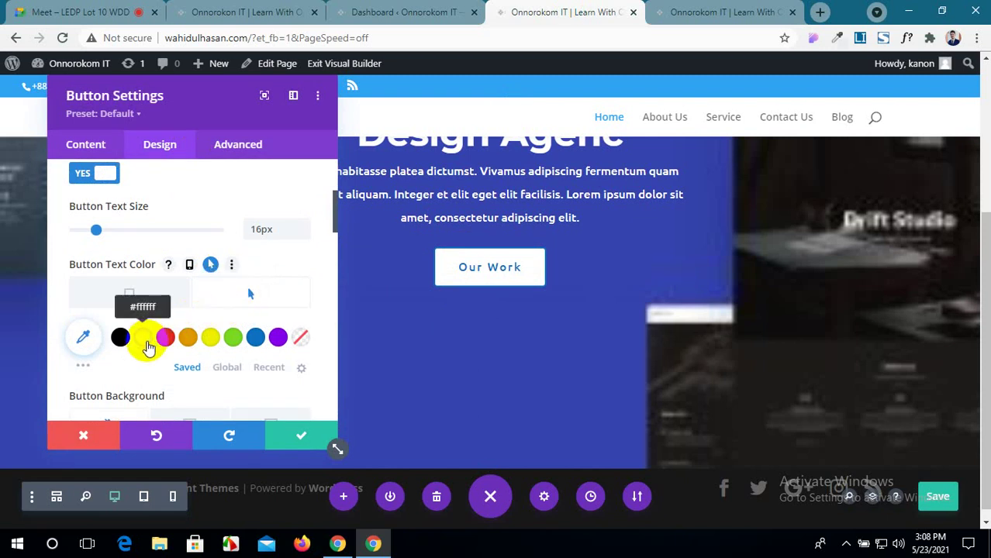
# Give the button a solid hover background color of #0c71c3.
pyautogui.scroll(-1, 155, 352)
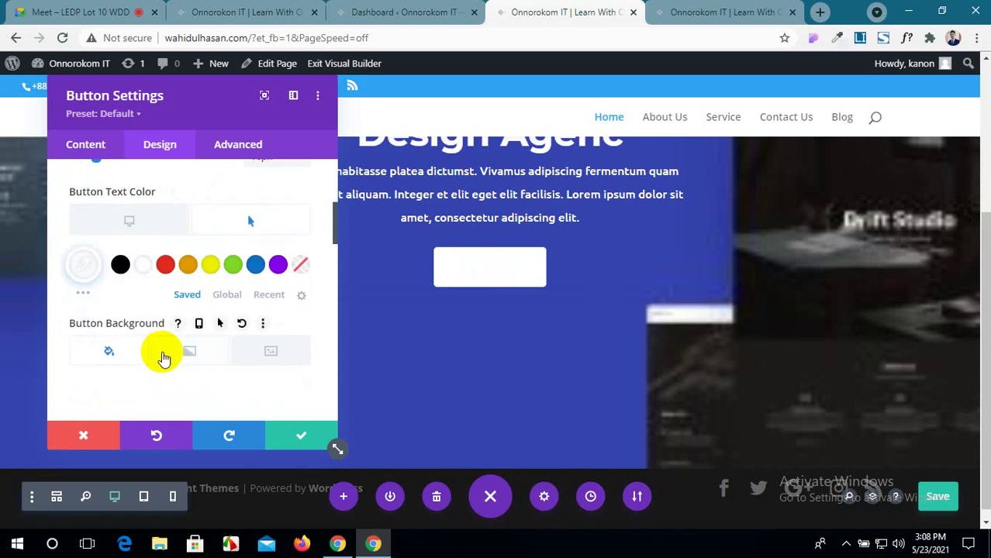
pyautogui.click(220, 324)
pyautogui.scroll(-2, 217, 326)
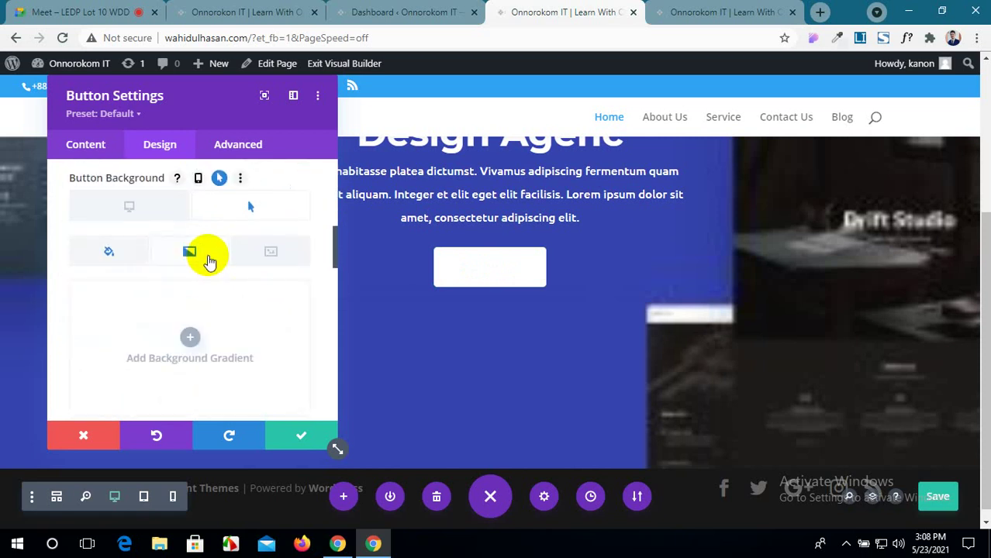
pyautogui.click(140, 260)
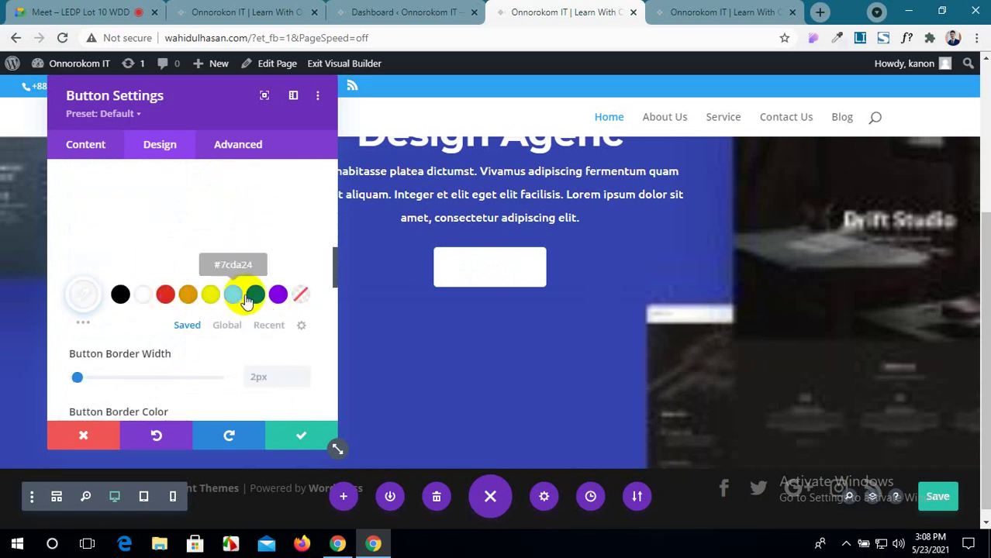
pyautogui.click(255, 299)
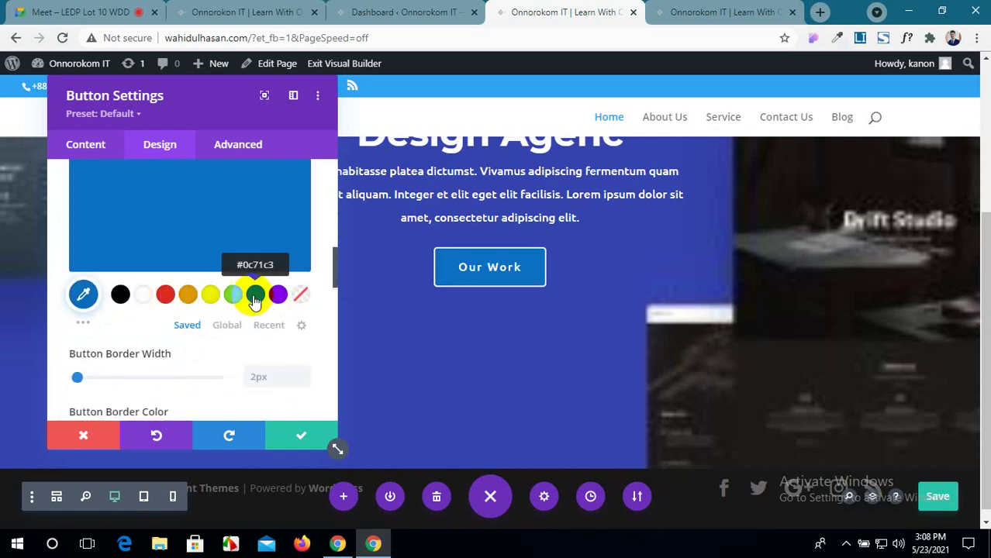
# Set the button's border width to 0px and save the page.
pyautogui.scroll(-2, 252, 301)
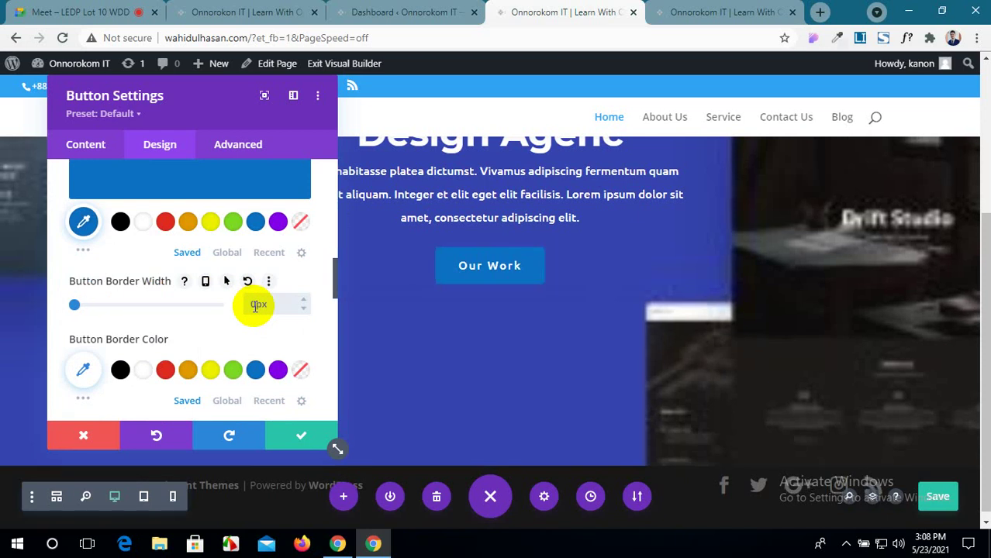
pyautogui.scroll(-2, 163, 364)
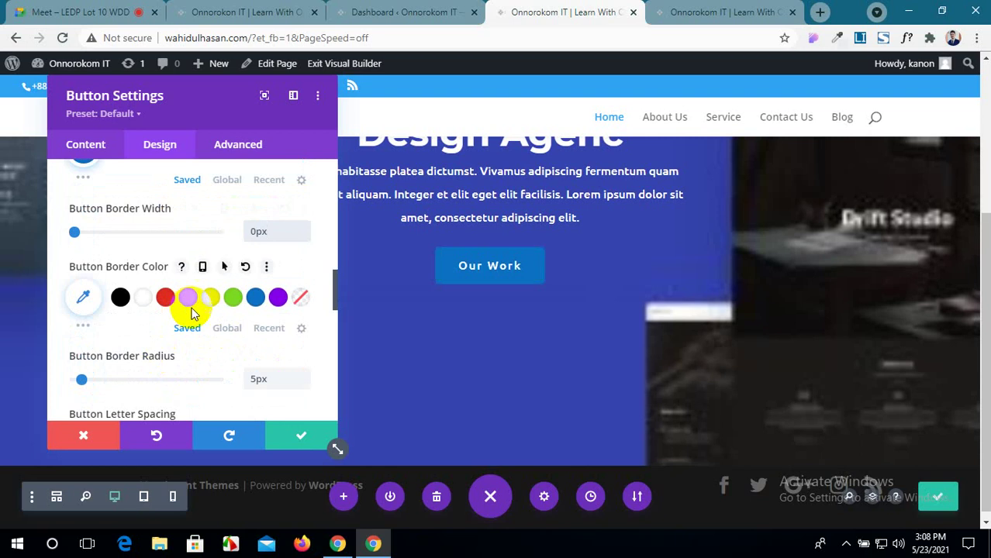
pyautogui.scroll(-2, 250, 378)
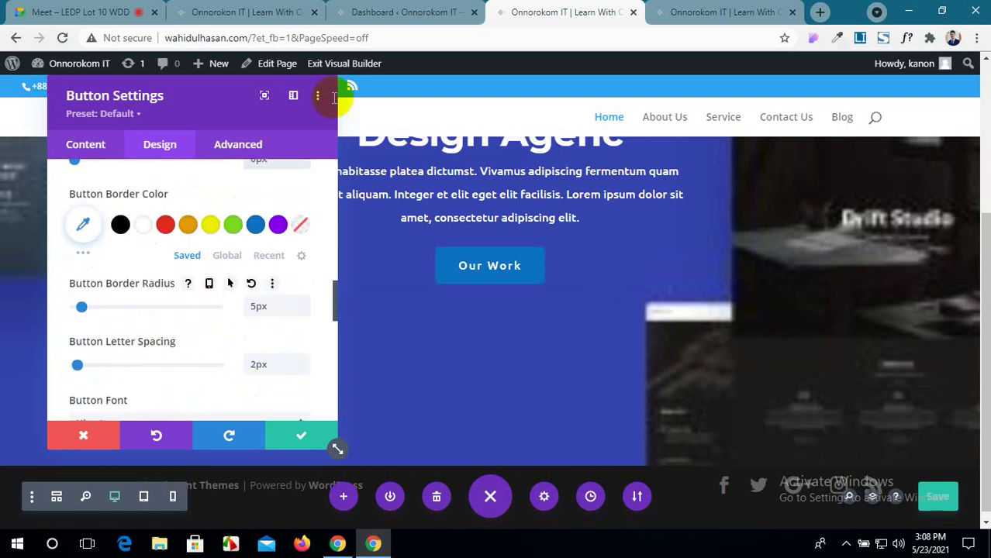
# Check the reference site's Our Work hover effect, review the remaining button design options in the builder, and save the page.
pyautogui.click(232, 12)
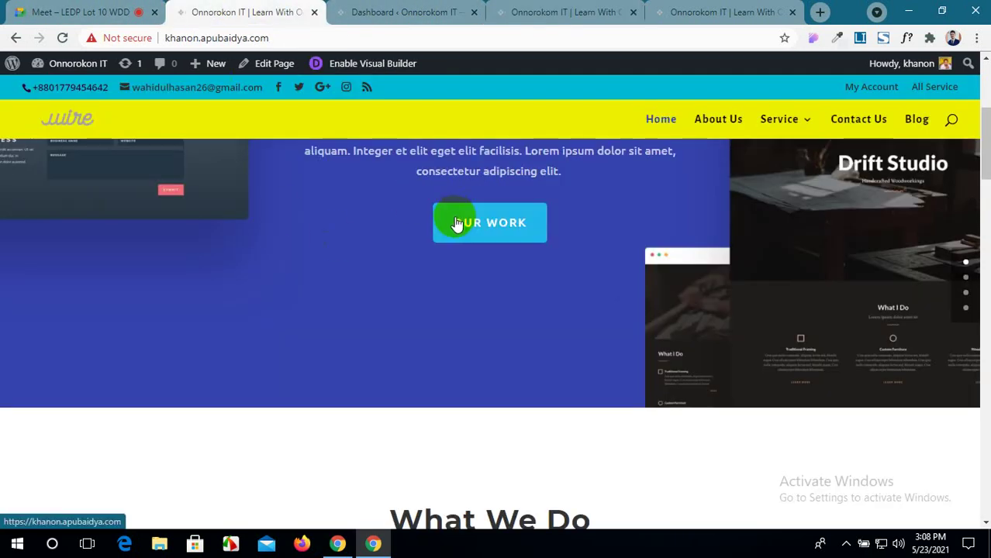
pyautogui.click(456, 9)
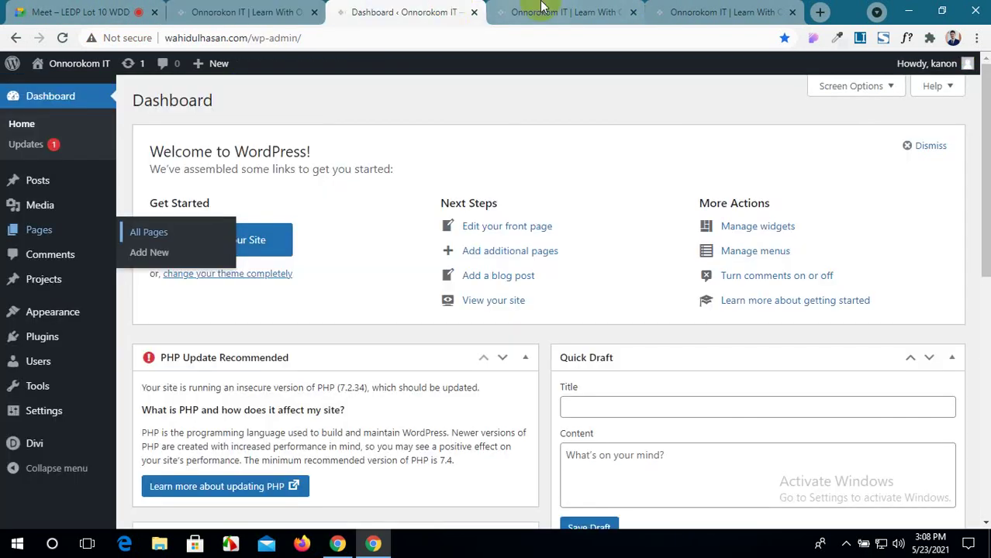
pyautogui.click(543, 9)
pyautogui.scroll(-2, 289, 299)
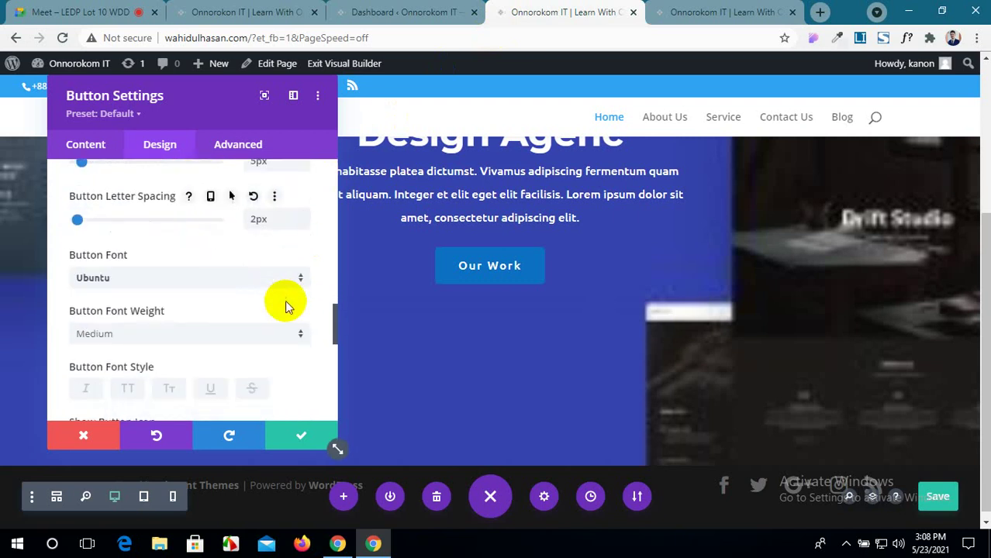
pyautogui.scroll(-3, 285, 306)
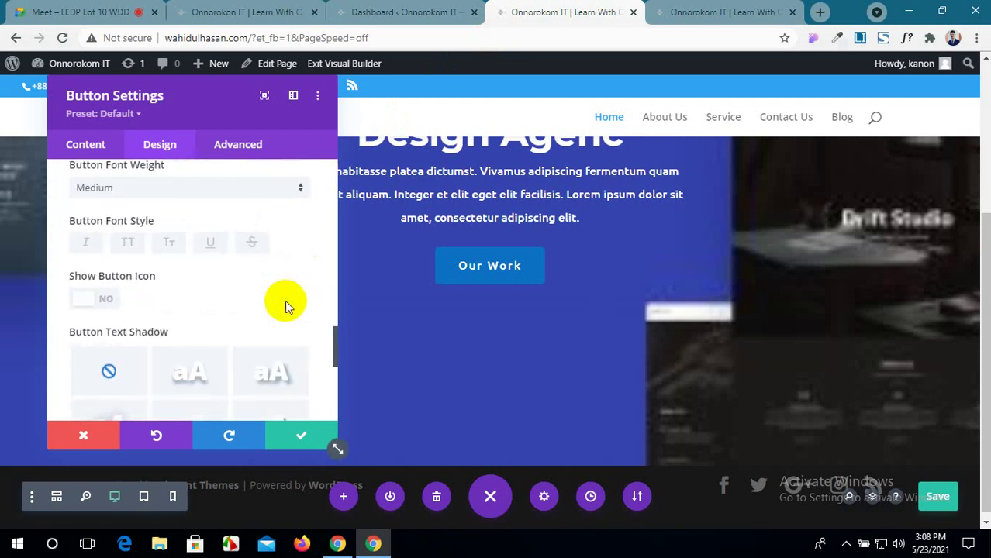
pyautogui.scroll(-3, 285, 306)
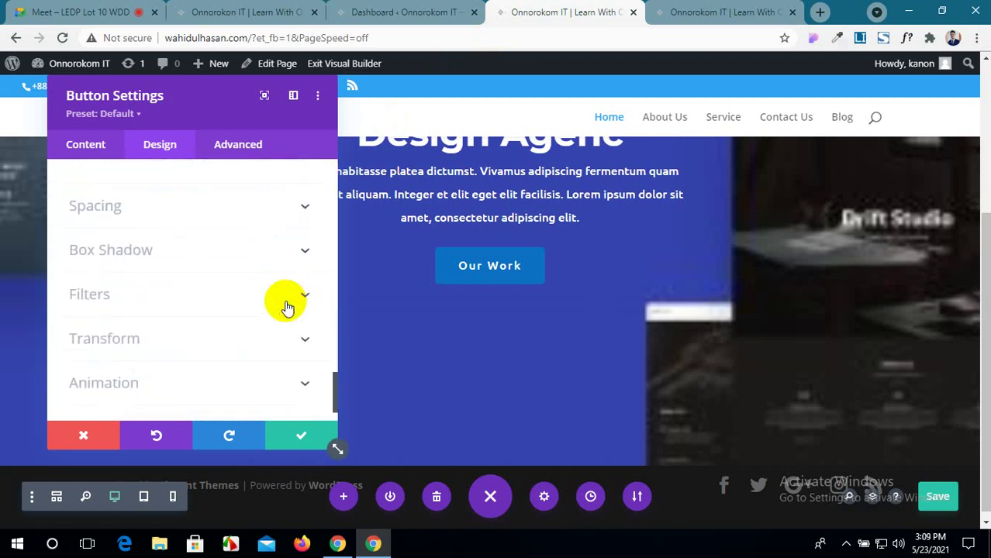
pyautogui.scroll(-1, 285, 308)
pyautogui.click(958, 490)
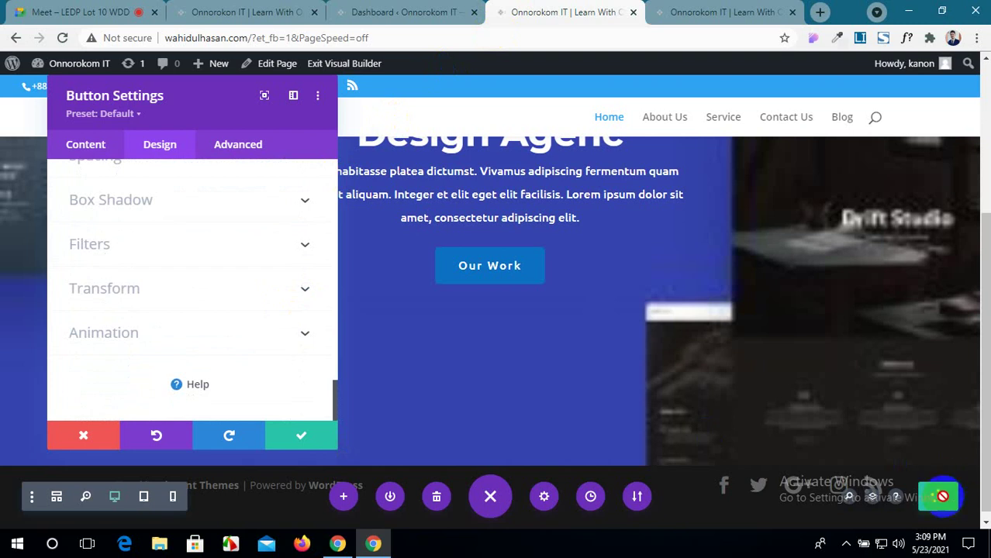
# Compare the Our Work button's hover effect on the live page with the one on the reference site.
pyautogui.click(694, 9)
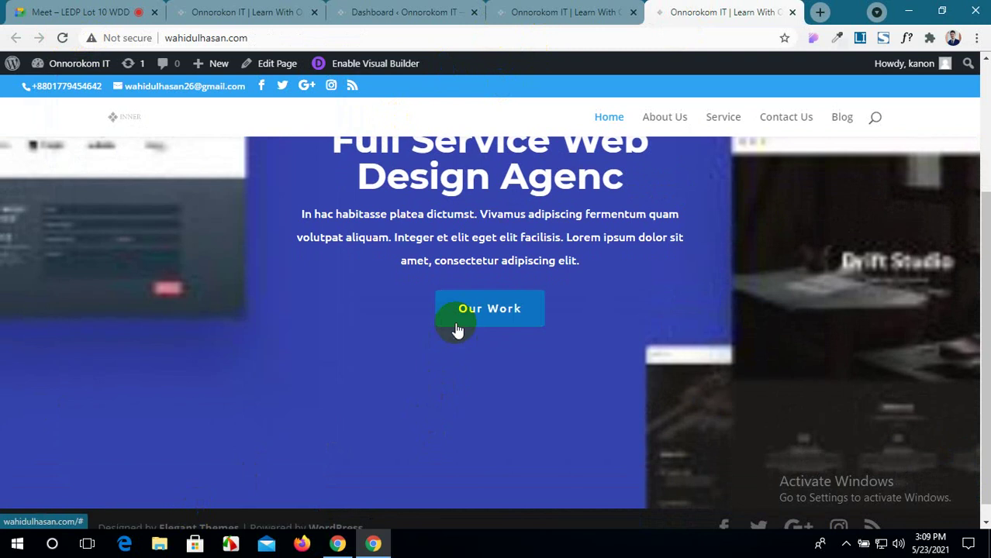
pyautogui.click(264, 12)
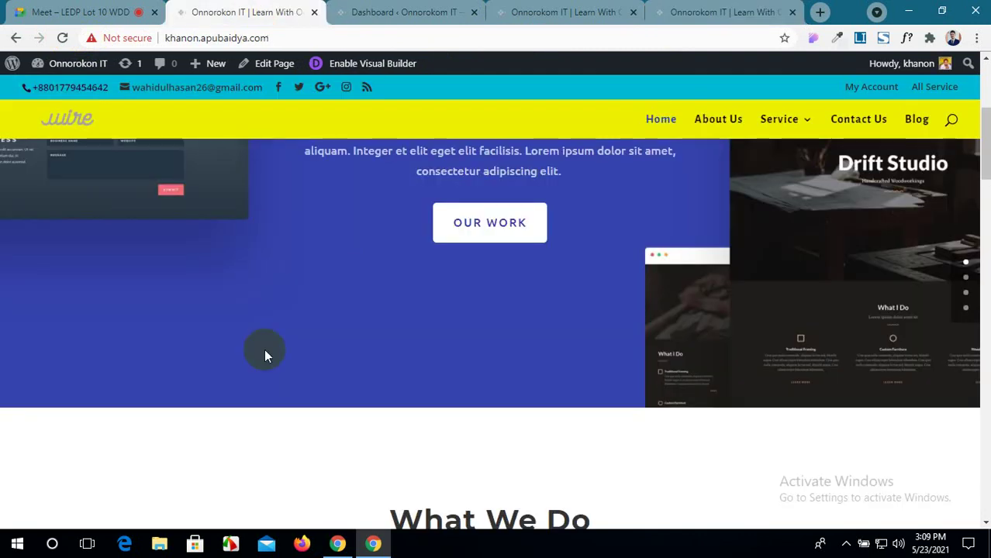
pyautogui.click(465, 242)
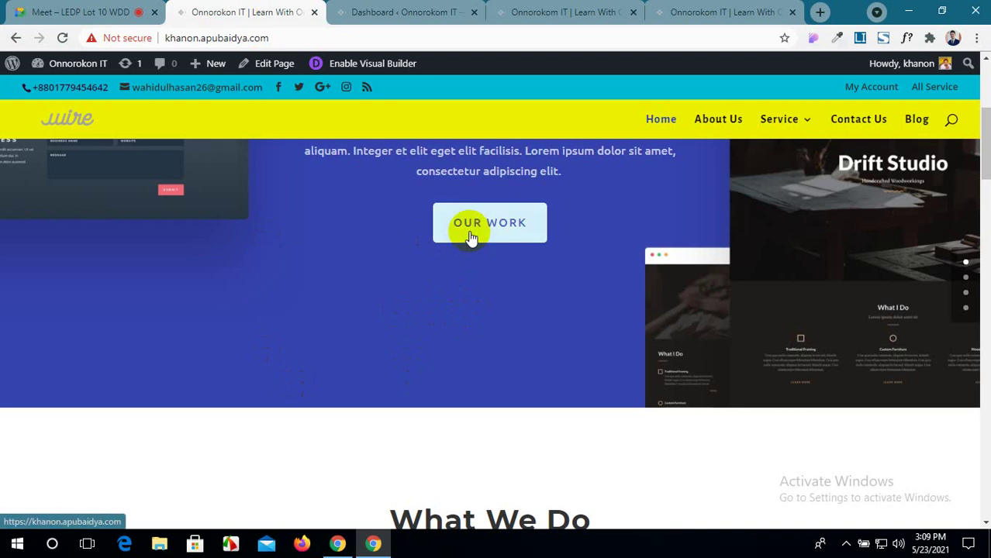
pyautogui.click(470, 236)
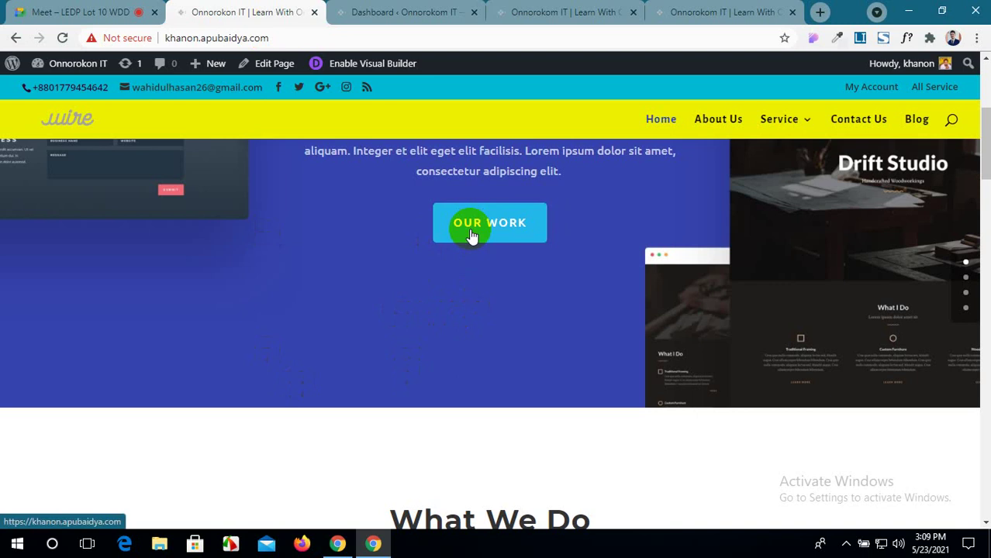
# Sample the hover background color of the reference site's Our Work button with the Page Color Picker.
pyautogui.click(837, 37)
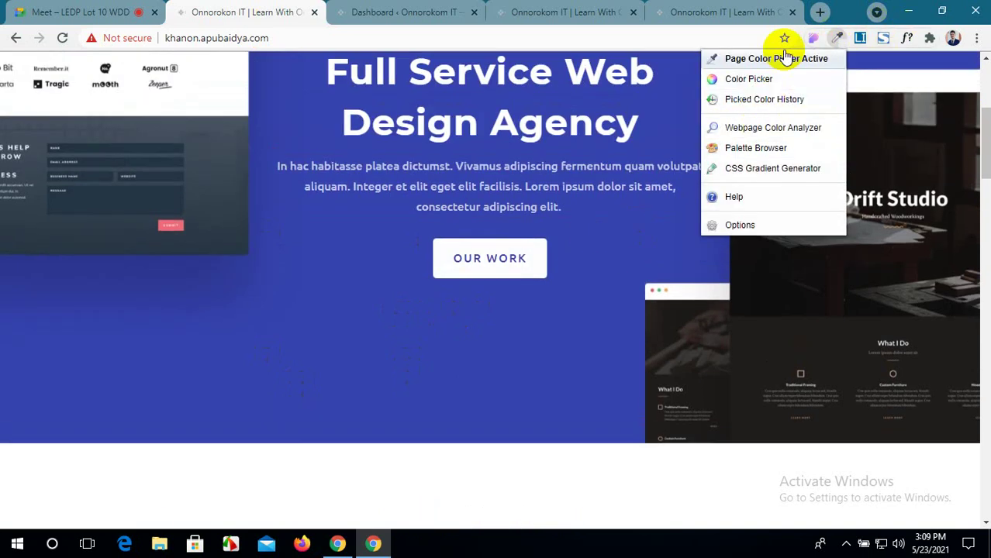
pyautogui.click(785, 58)
pyautogui.click(540, 271)
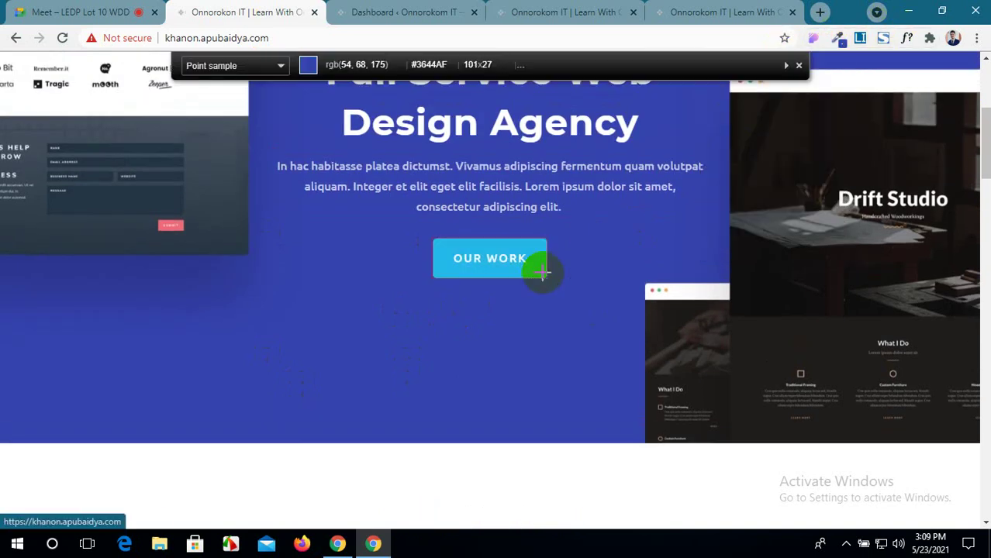
# In the builder, replace the Our Work button's hover background color with #1fb6e9 and save the page.
pyautogui.click(513, 10)
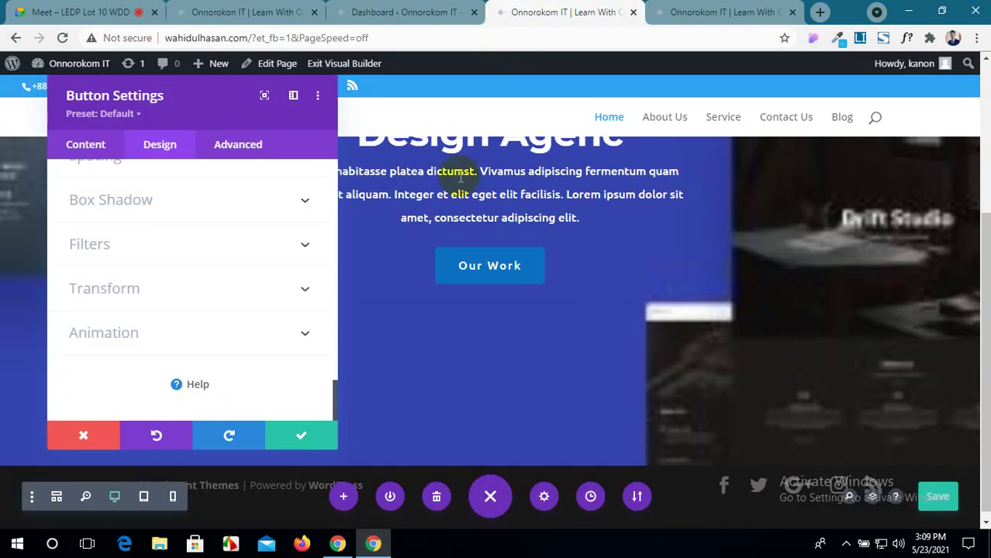
pyautogui.scroll(2, 197, 250)
pyautogui.scroll(6, 197, 251)
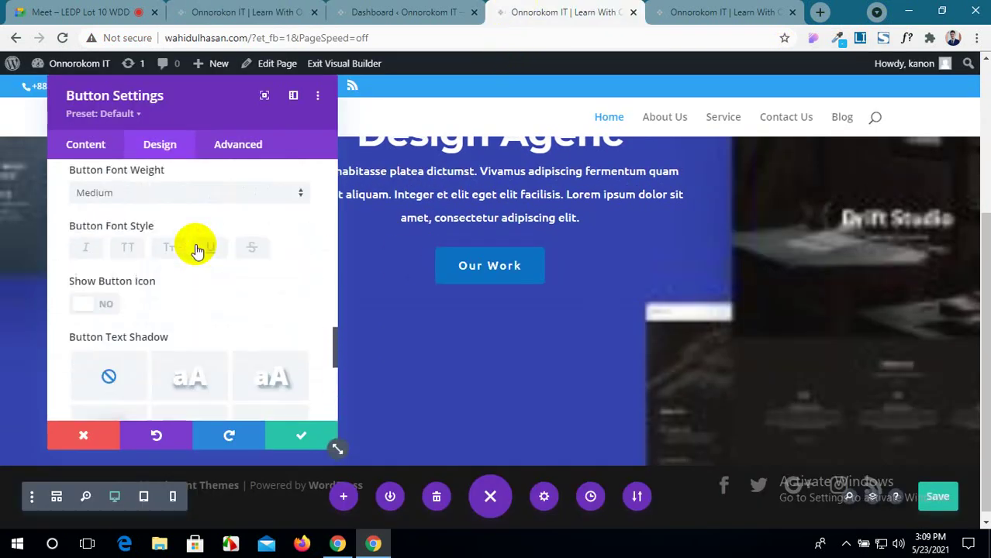
pyautogui.scroll(2, 196, 243)
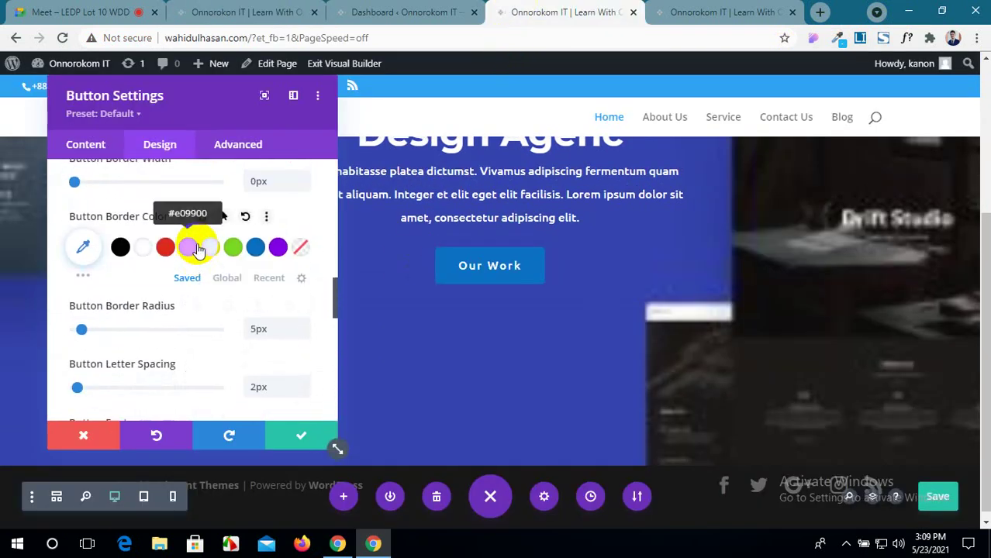
pyautogui.scroll(5, 111, 222)
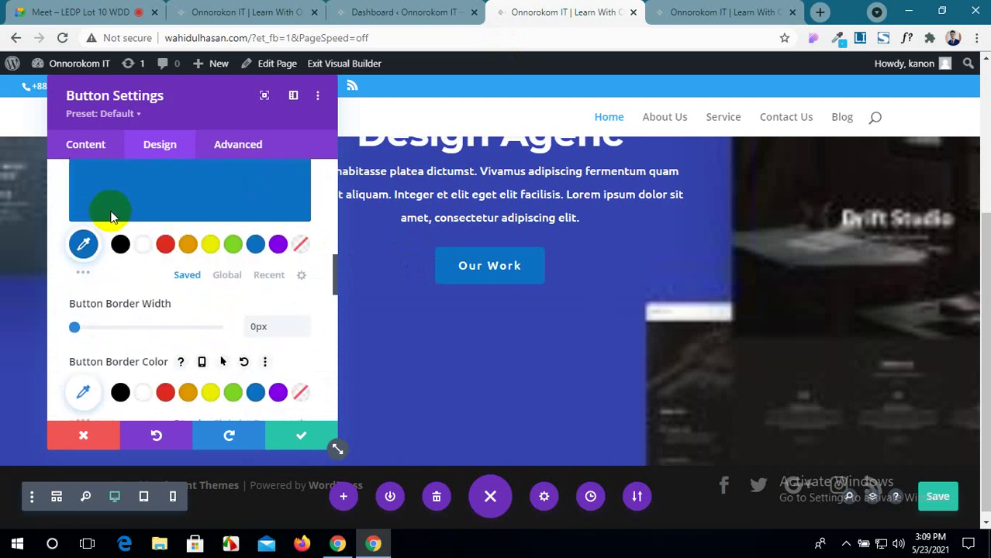
pyautogui.scroll(2, 194, 264)
pyautogui.scroll(-2, 234, 287)
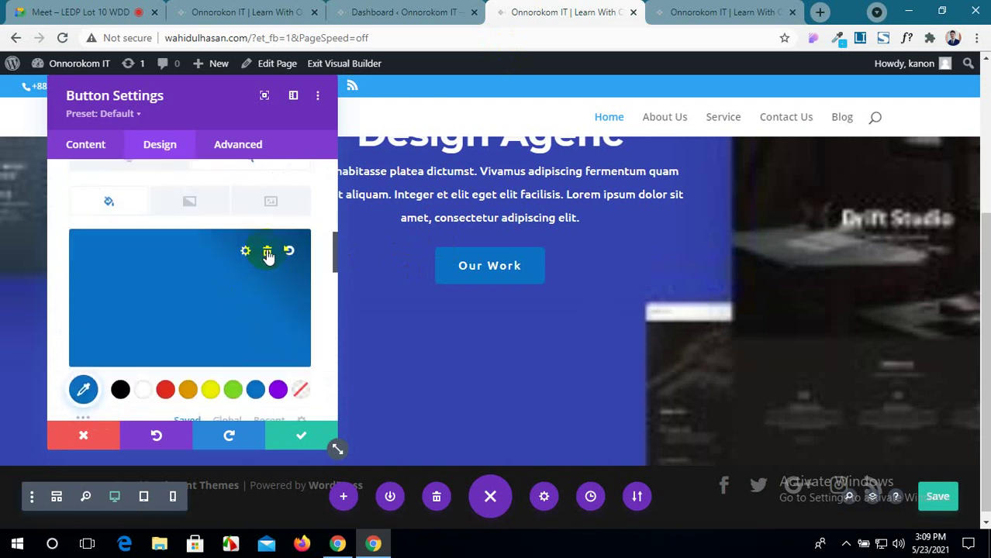
pyautogui.click(268, 254)
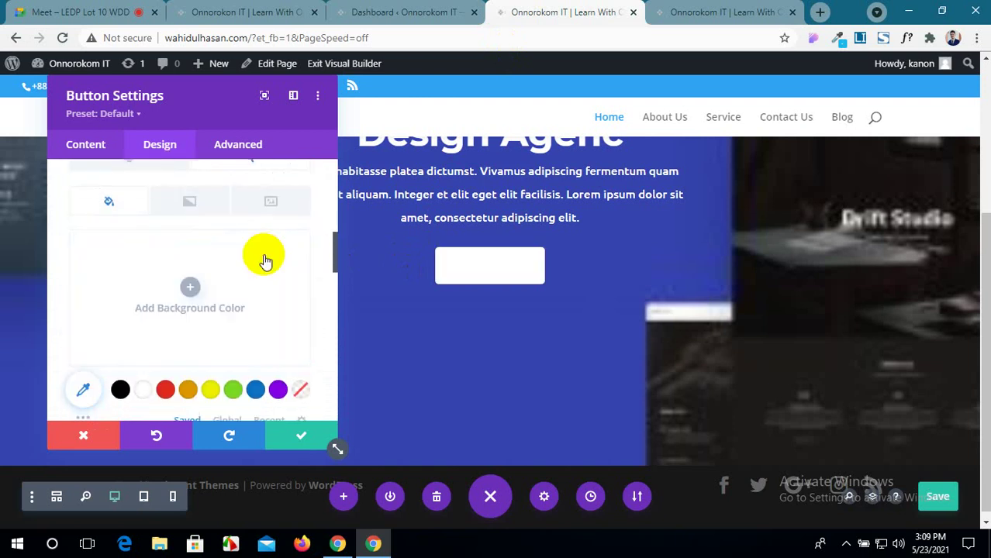
pyautogui.click(194, 288)
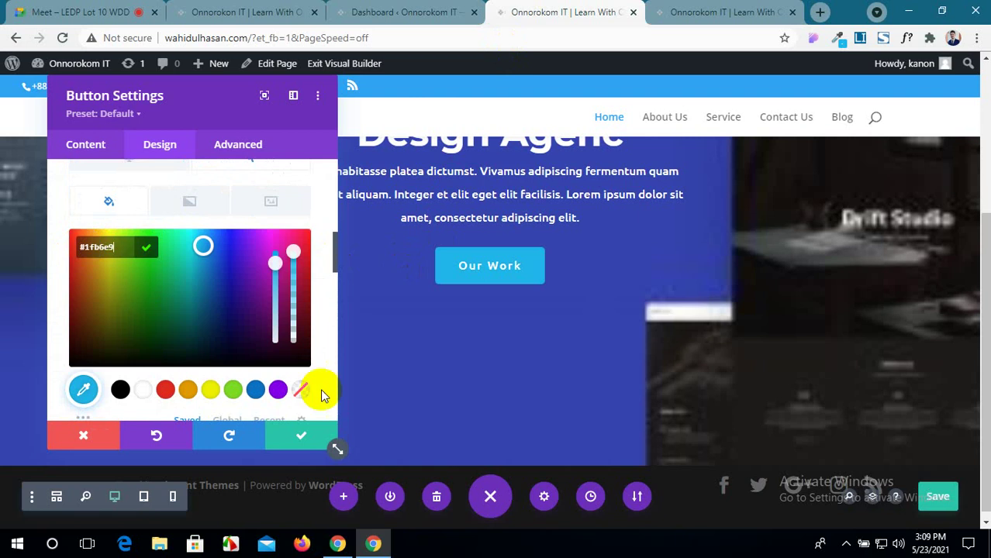
pyautogui.click(951, 506)
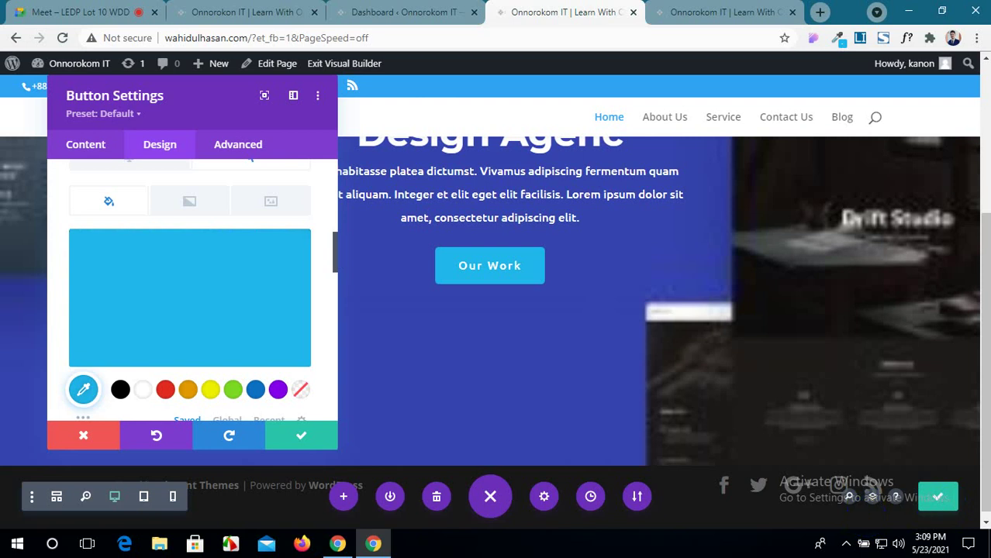
# Reload the live page to check the Our Work button, and accept the button settings in the builder.
pyautogui.click(768, 11)
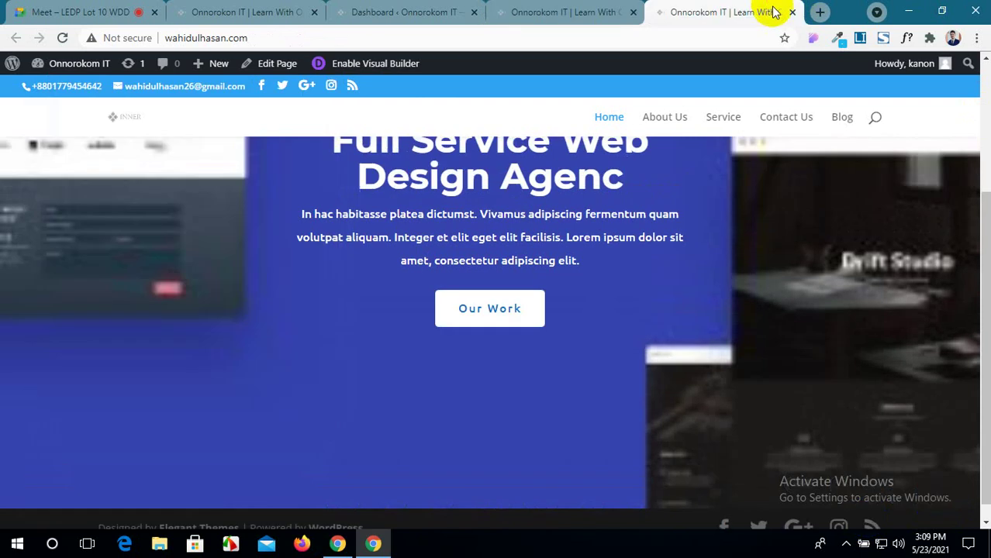
pyautogui.click(62, 38)
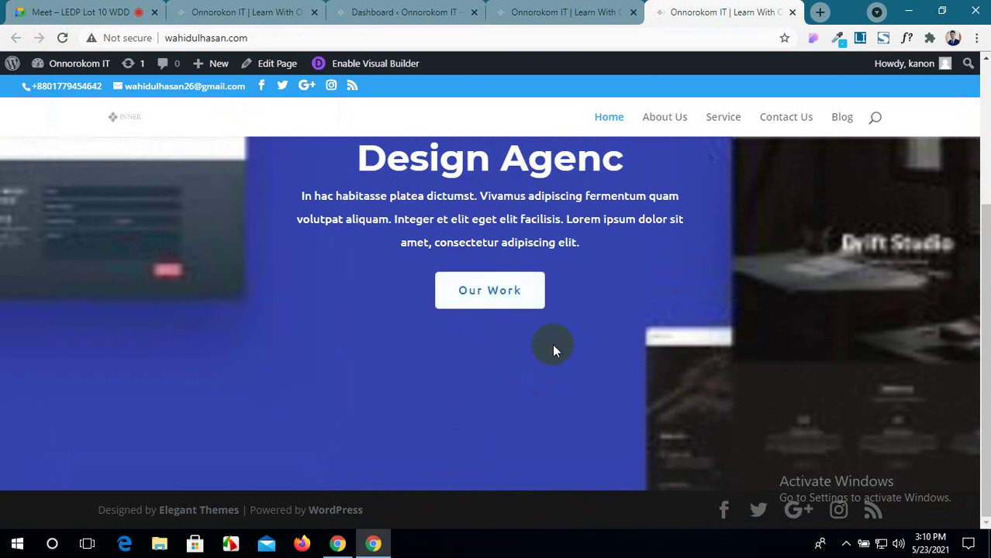
pyautogui.scroll(2, 552, 343)
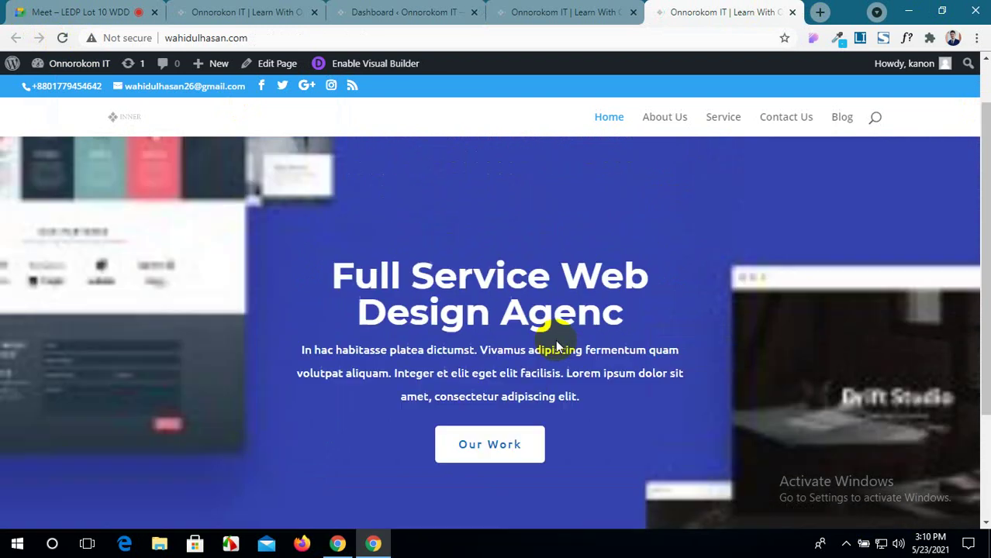
pyautogui.scroll(-2, 555, 341)
pyautogui.scroll(2, 555, 341)
pyautogui.scroll(-2, 555, 340)
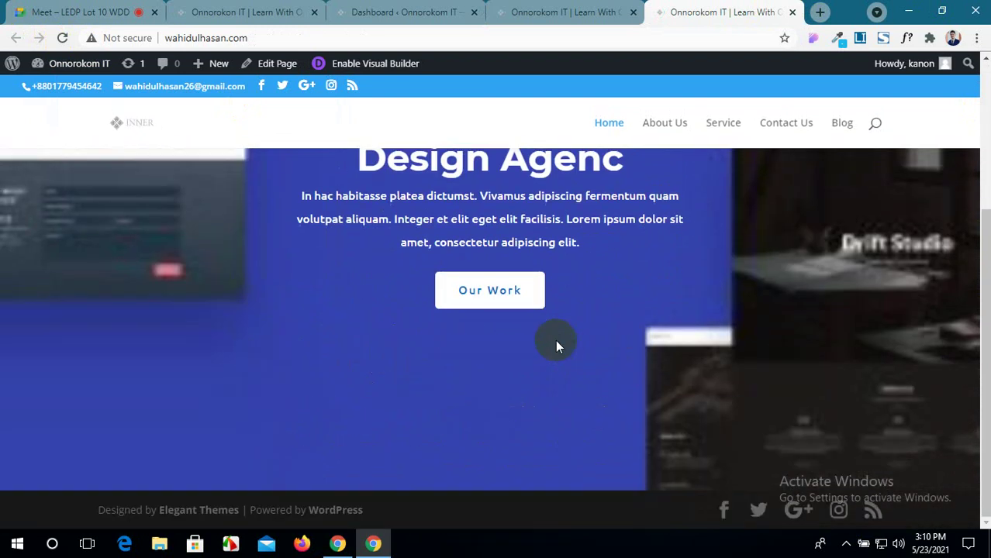
pyautogui.click(518, 11)
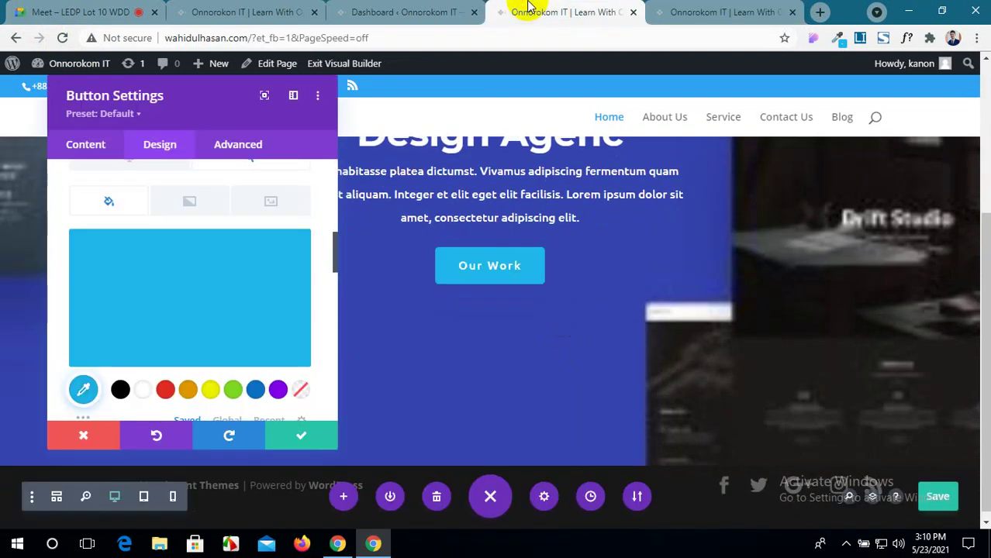
pyautogui.click(292, 457)
# Examine the heading and intro paragraph of the What We Do section on the reference site.
pyautogui.click(365, 12)
pyautogui.click(244, 11)
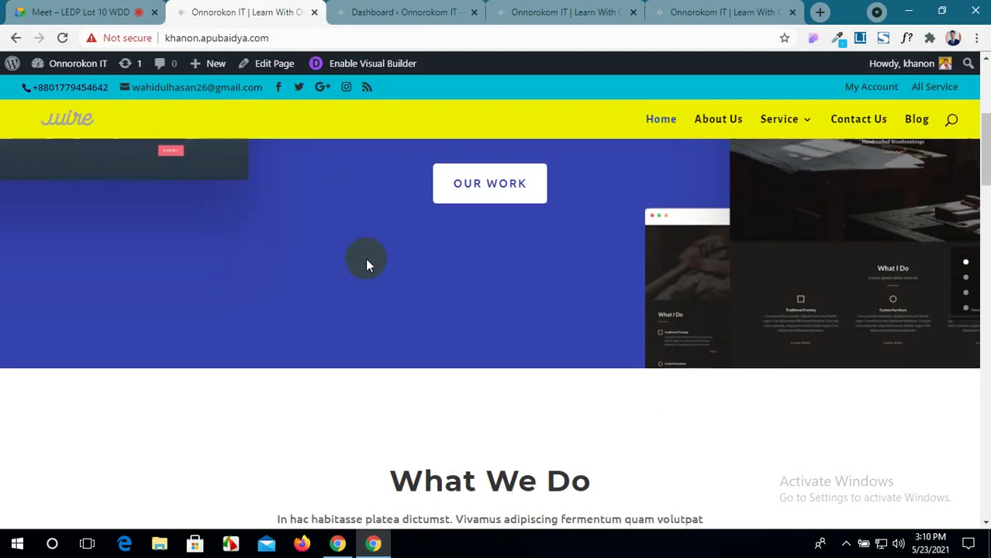
pyautogui.scroll(-3, 365, 261)
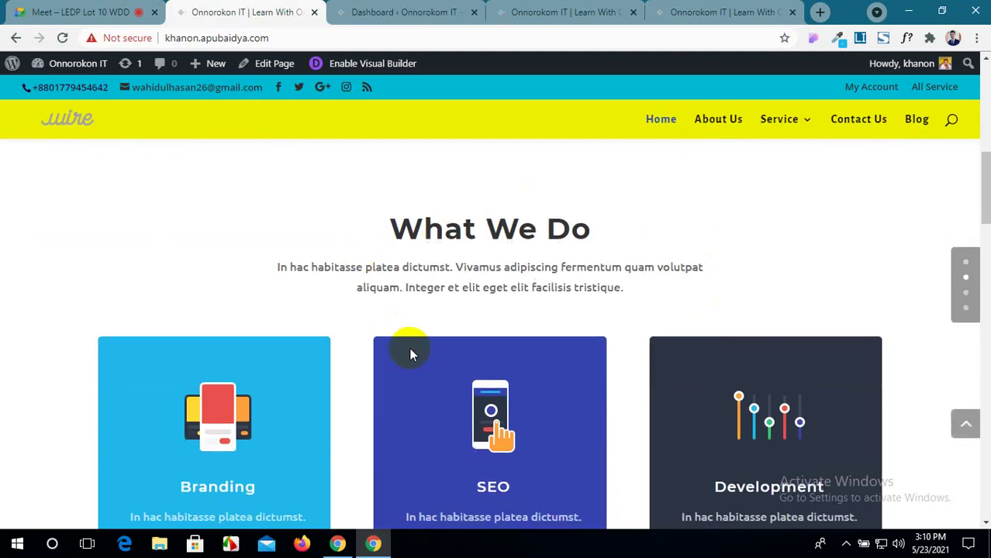
pyautogui.scroll(1, 411, 355)
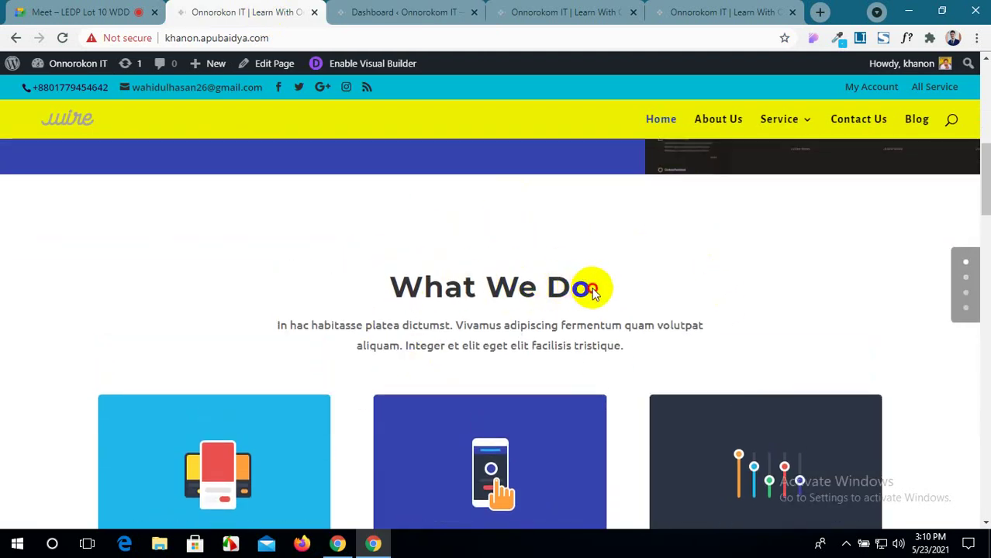
pyautogui.moveTo(594, 292); pyautogui.dragTo(404, 290)
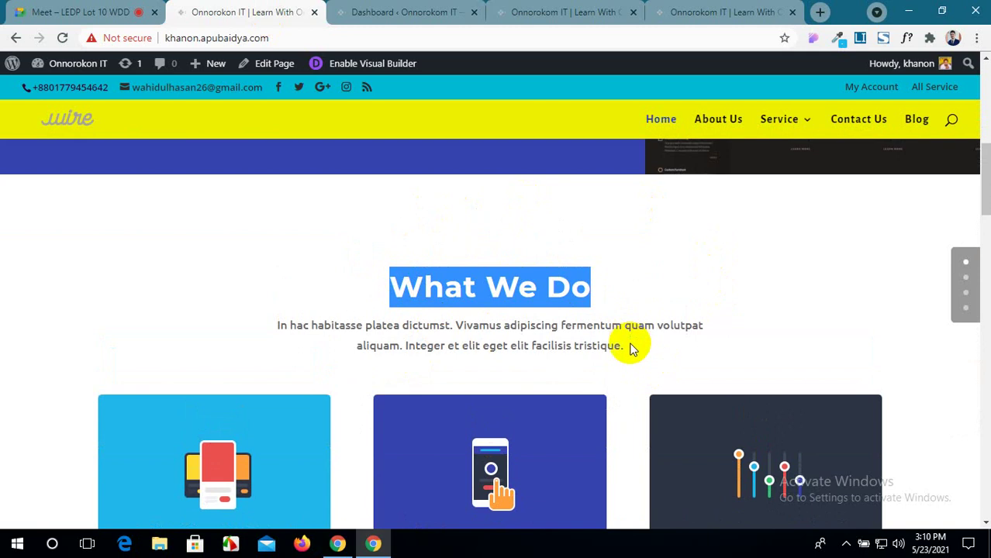
pyautogui.moveTo(630, 348); pyautogui.dragTo(376, 281)
pyautogui.scroll(-3, 440, 312)
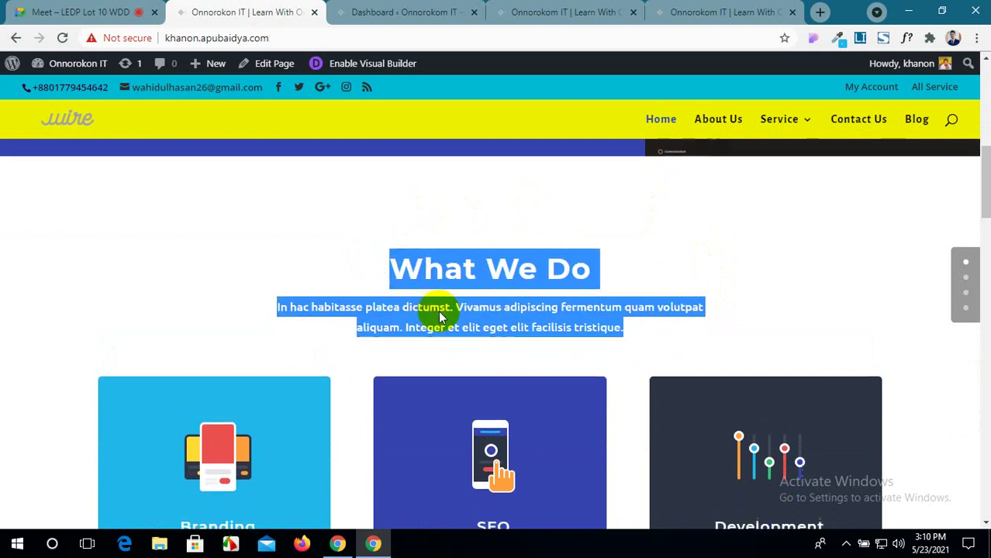
# In the builder, add a regular section below the hero section with a single-column row.
pyautogui.click(535, 12)
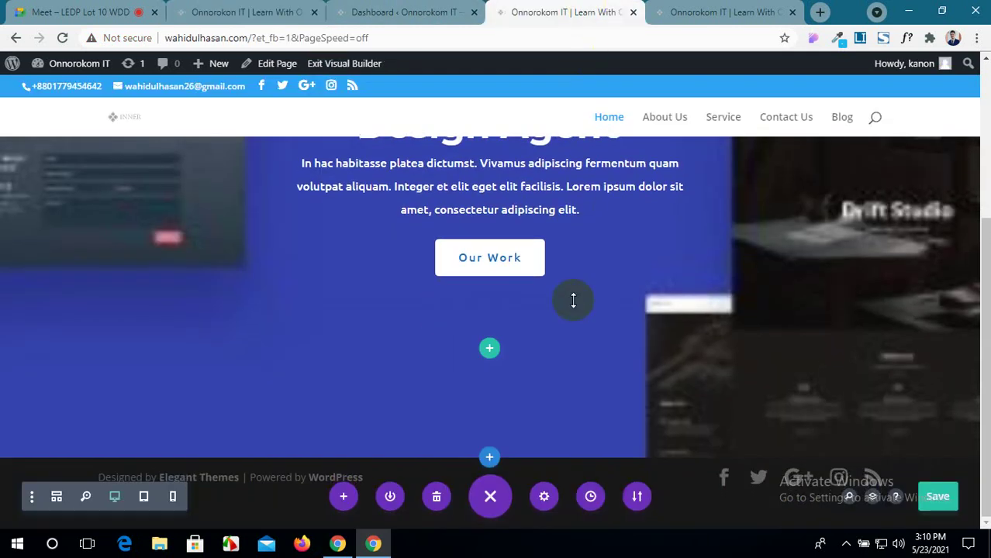
pyautogui.click(489, 463)
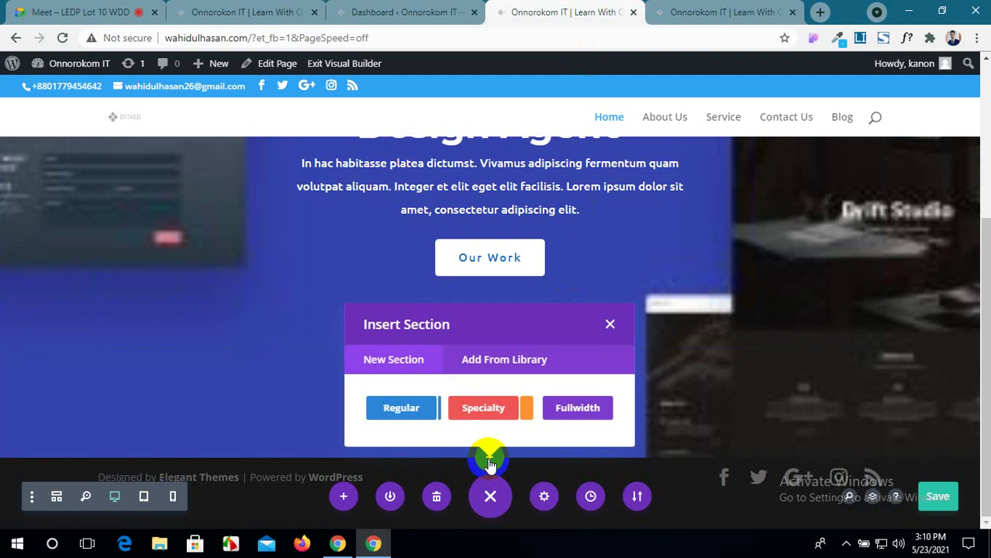
pyautogui.click(431, 421)
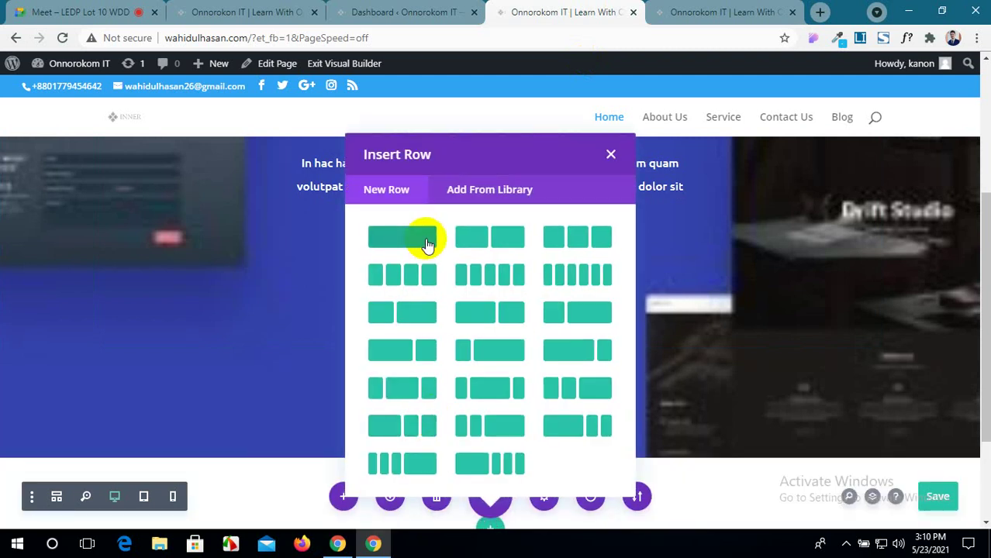
pyautogui.click(428, 245)
# Study the layout of the reference site's What We Do section, from its heading down to the Branding, SEO and Development cards.
pyautogui.click(250, 12)
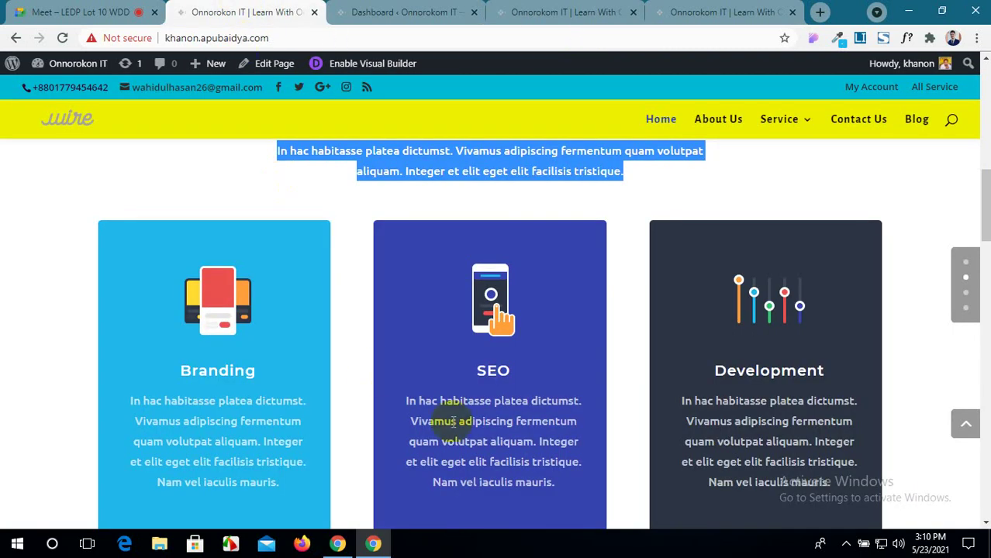
pyautogui.scroll(-1, 470, 417)
pyautogui.scroll(4, 470, 417)
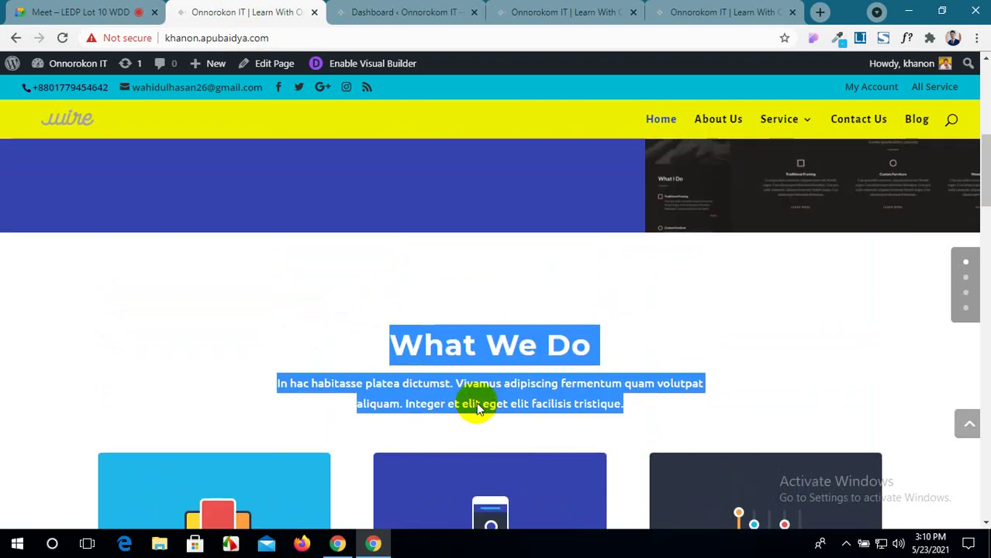
pyautogui.click(341, 303)
pyautogui.scroll(-2, 280, 256)
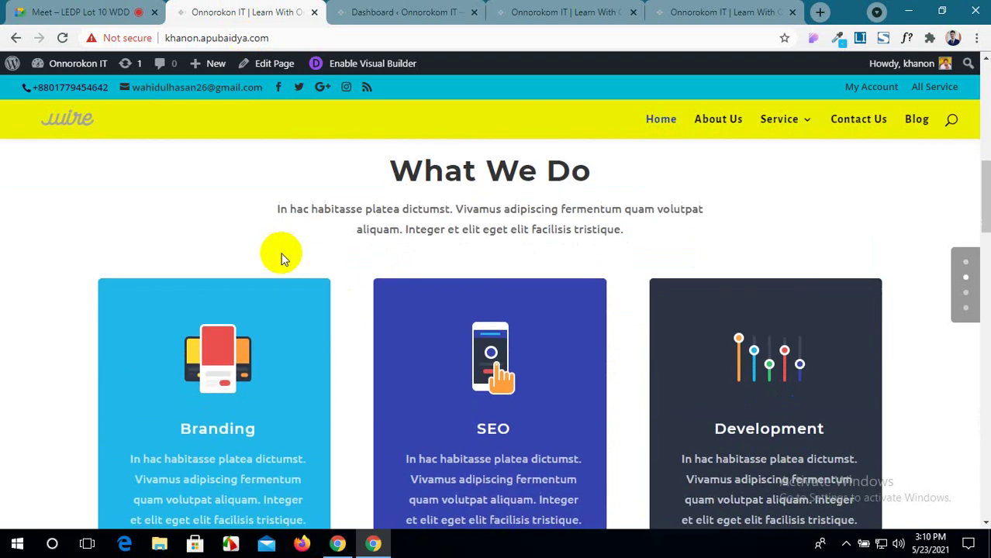
pyautogui.scroll(-2, 279, 256)
pyautogui.scroll(2, 277, 250)
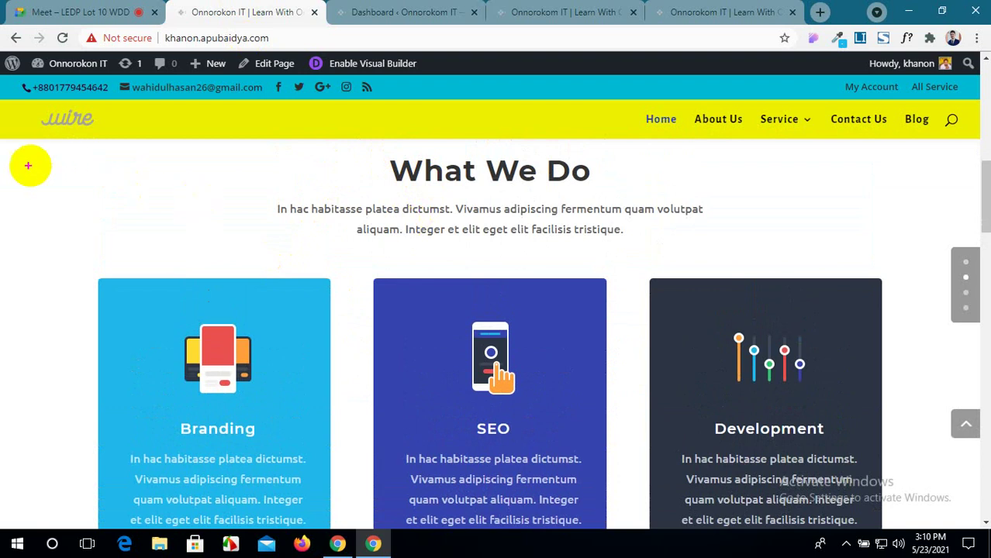
pyautogui.moveTo(12, 151); pyautogui.dragTo(953, 524)
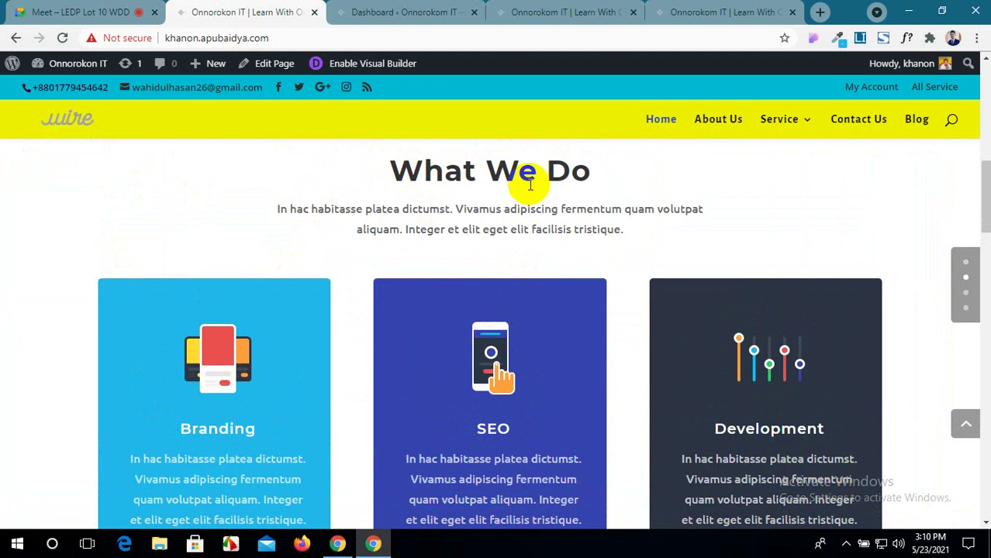
pyautogui.scroll(2, 527, 184)
pyautogui.scroll(-1, 526, 197)
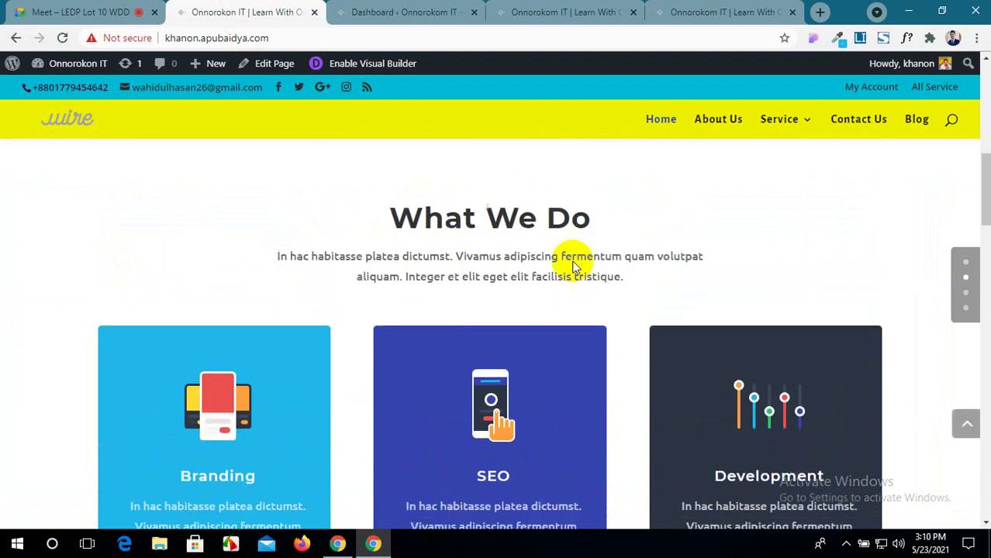
pyautogui.scroll(-1, 575, 267)
pyautogui.scroll(-1, 626, 259)
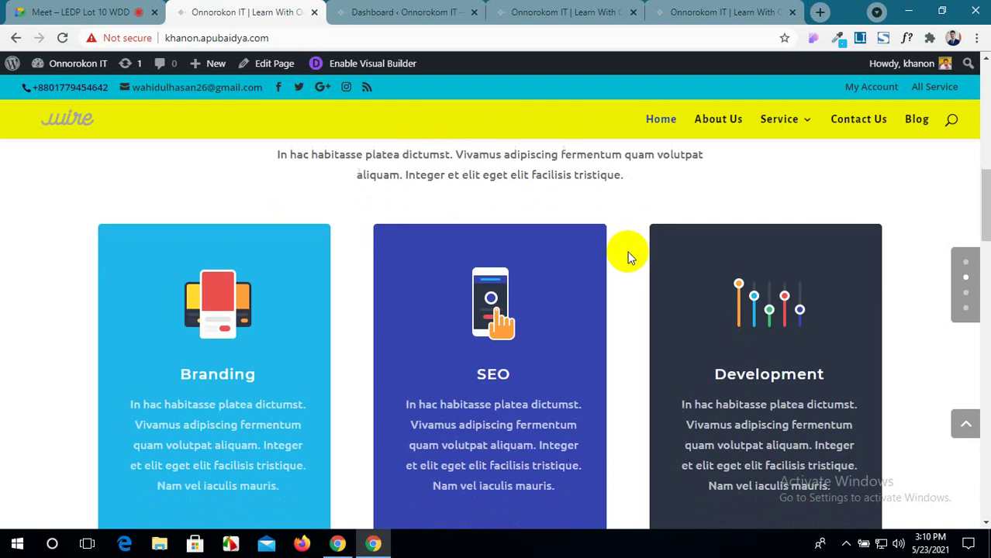
pyautogui.scroll(-1, 361, 356)
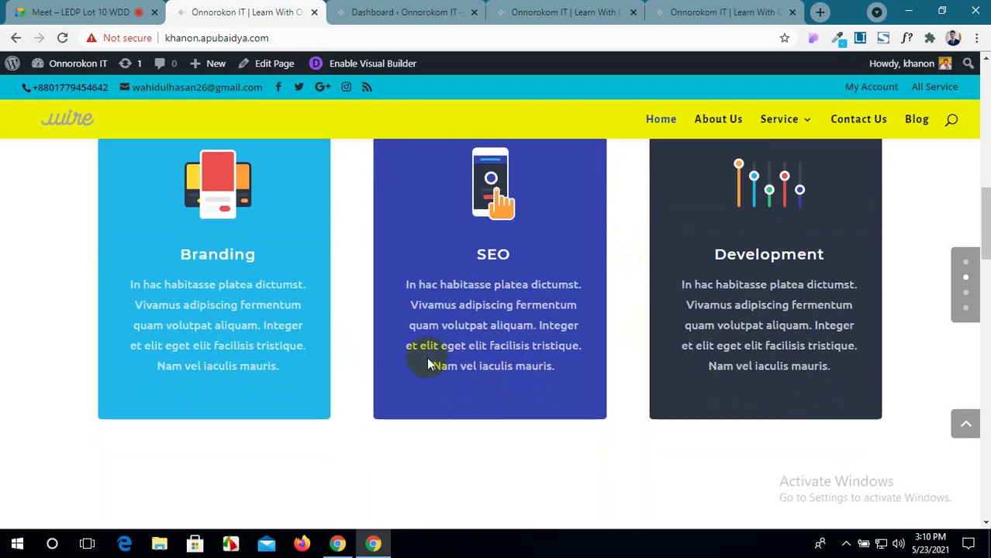
# Insert a Text module into the new section's single-column row in the builder.
pyautogui.click(583, 13)
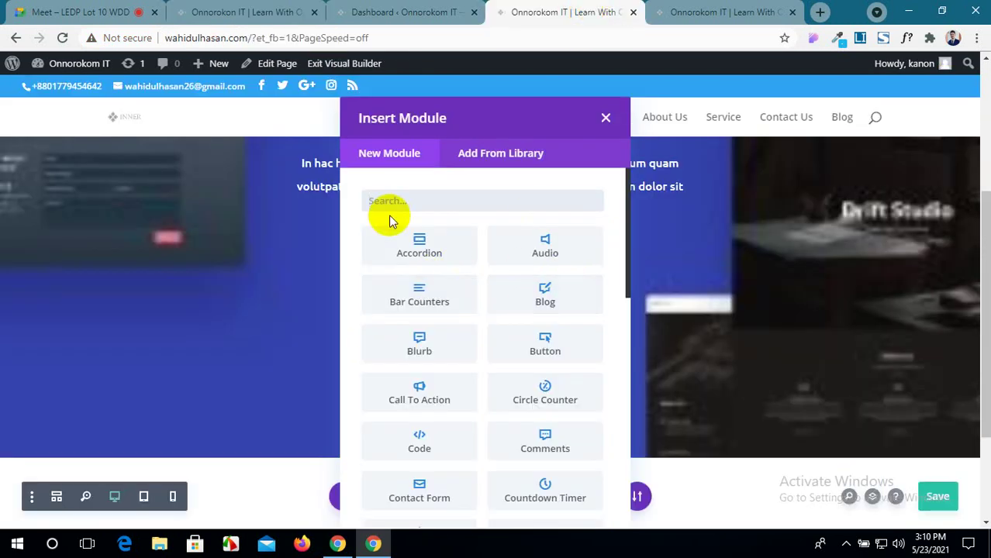
pyautogui.scroll(-2, 421, 309)
pyautogui.scroll(-4, 462, 390)
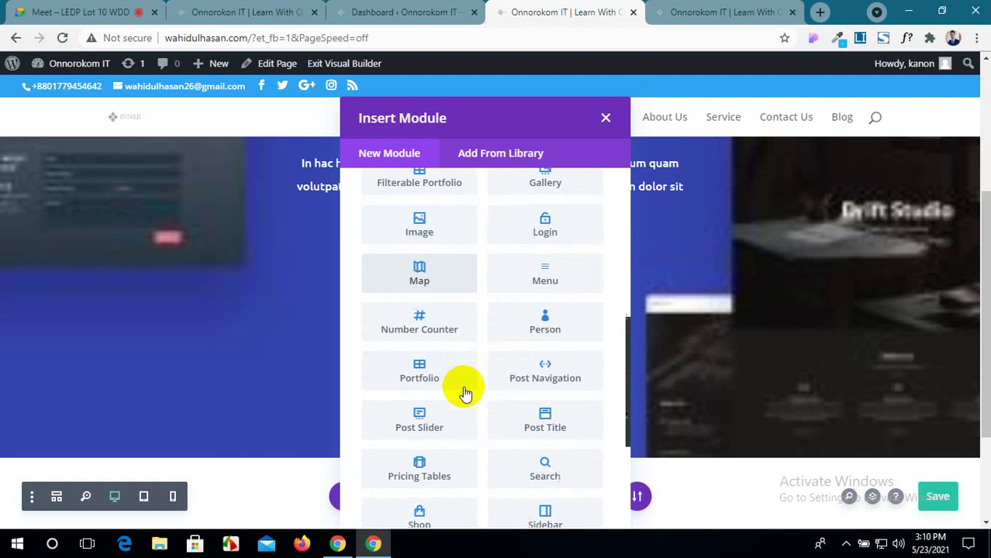
pyautogui.scroll(5, 461, 384)
pyautogui.scroll(1, 458, 281)
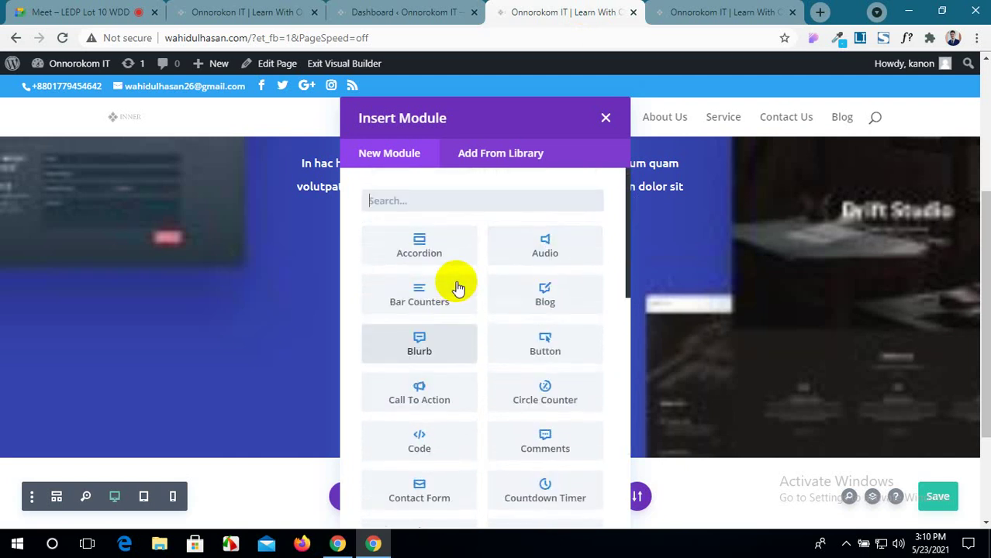
pyautogui.write('tex')
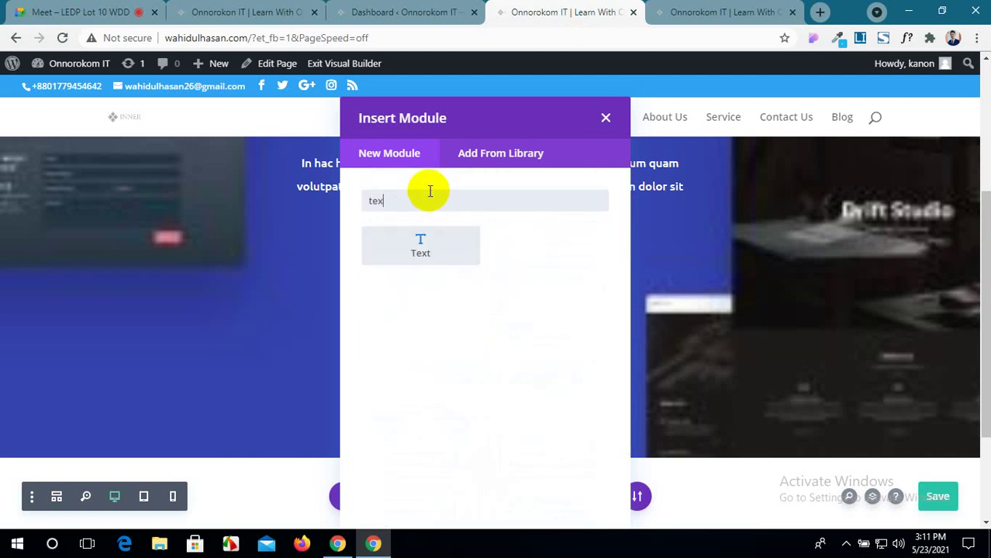
pyautogui.click(458, 259)
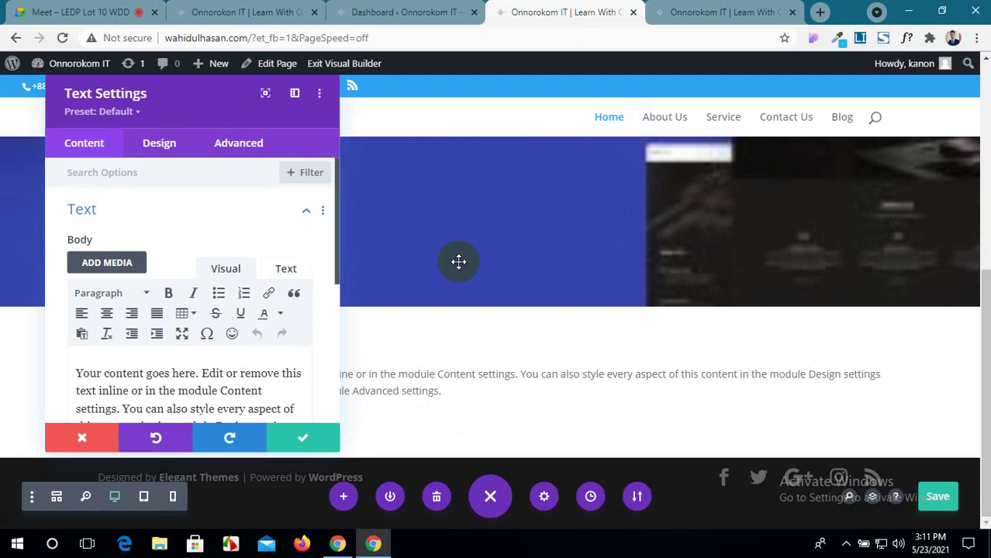
# On the reference site, copy the What We Do heading together with its intro paragraph.
pyautogui.scroll(-3, 243, 248)
pyautogui.click(246, 11)
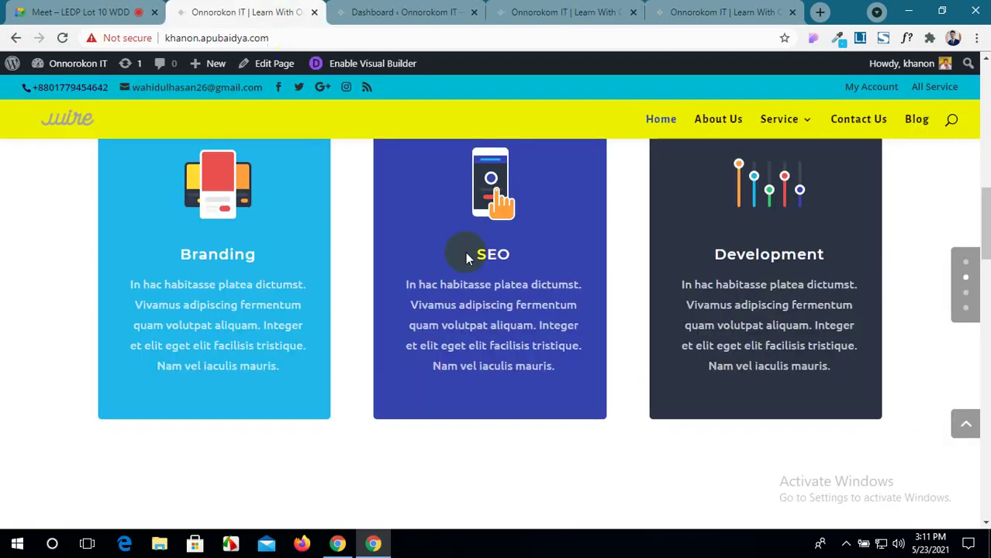
pyautogui.scroll(-2, 501, 286)
pyautogui.scroll(4, 501, 281)
pyautogui.moveTo(641, 294); pyautogui.dragTo(397, 228)
pyautogui.hotkey('ctrl', 'c')
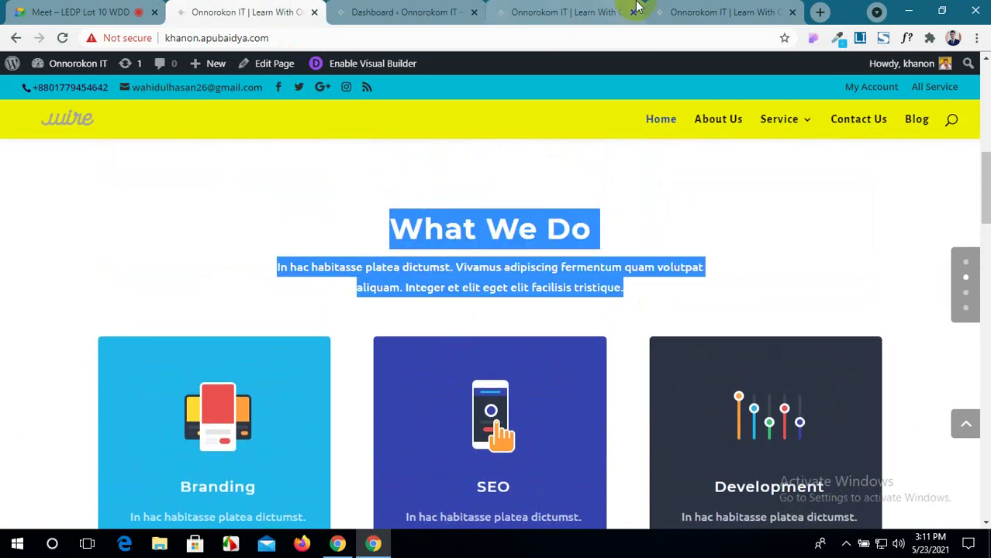
# In the builder, replace the Text module's placeholder with the copied What We Do heading and paragraph, and save the module.
pyautogui.click(616, 11)
pyautogui.moveTo(280, 318); pyautogui.dragTo(72, 223)
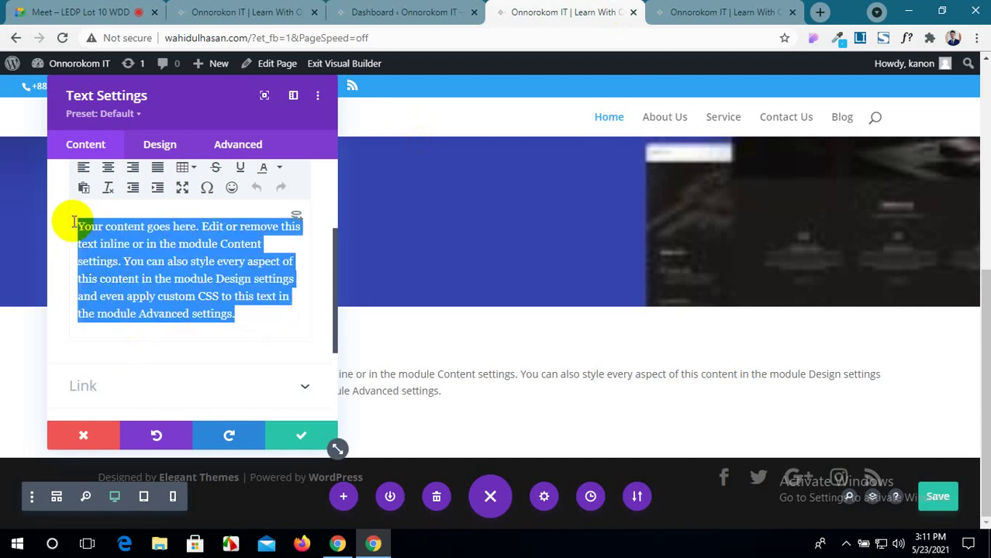
pyautogui.hotkey('ctrl', 'v')
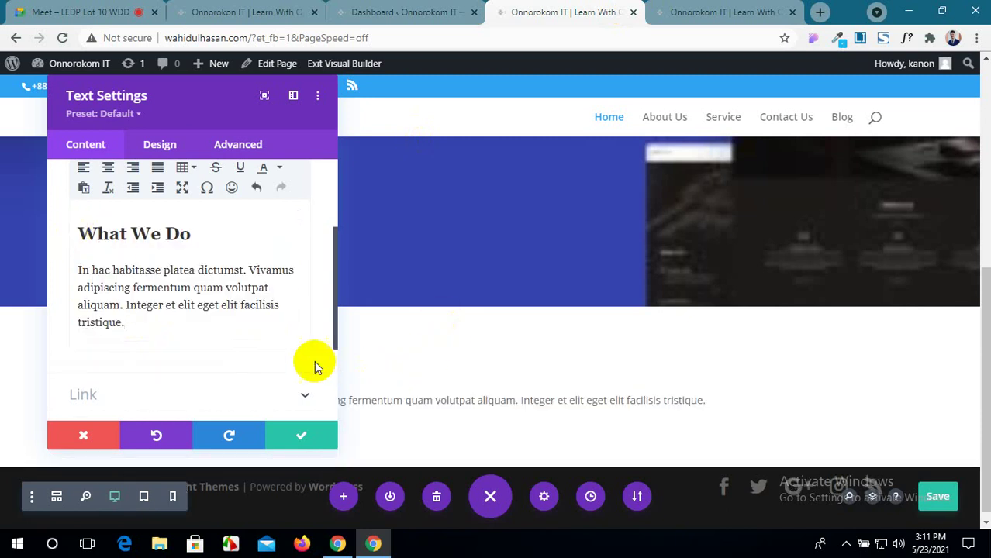
pyautogui.click(286, 436)
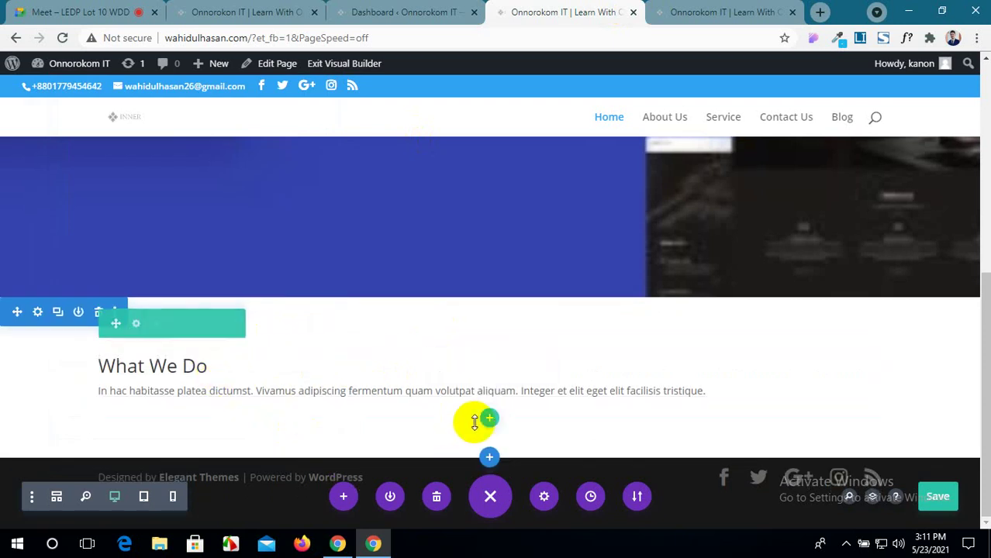
# Check the card layout on the reference site, and add a three-column row below the What We Do text in the builder.
pyautogui.click(231, 12)
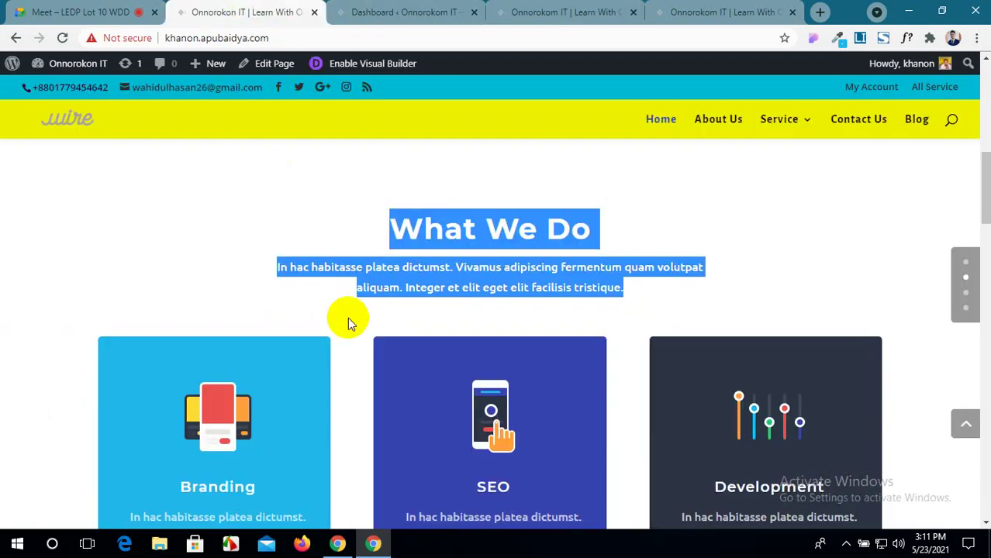
pyautogui.click(851, 299)
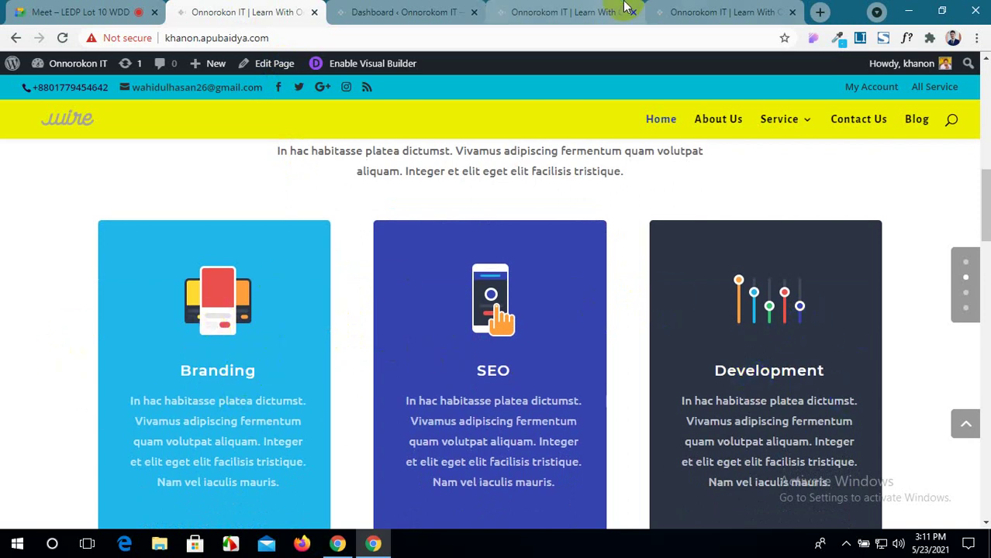
pyautogui.click(590, 11)
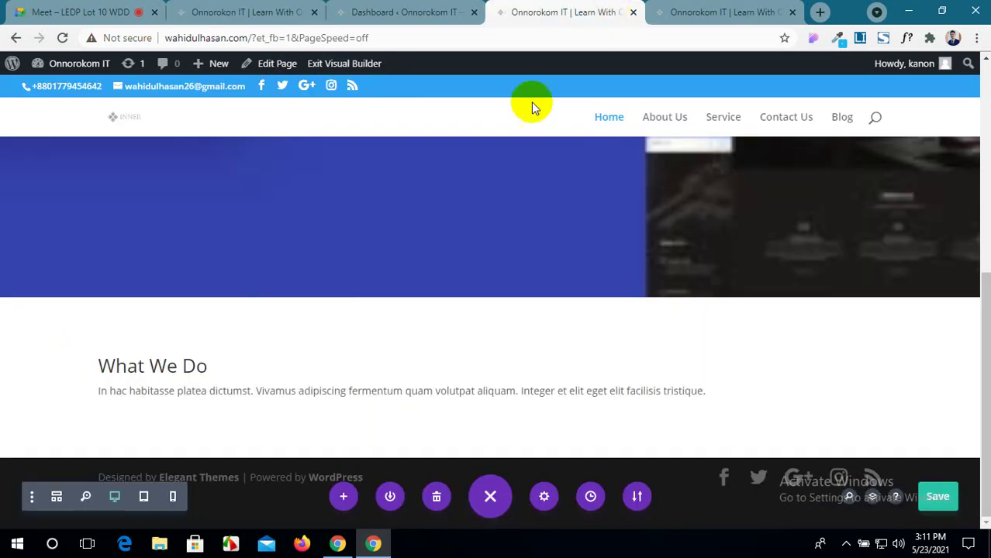
pyautogui.click(490, 419)
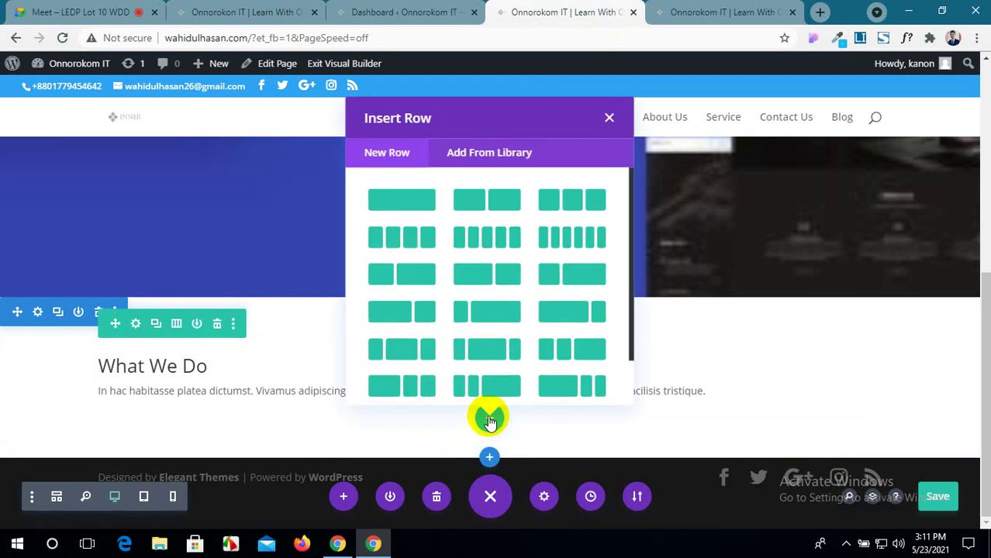
pyautogui.click(564, 203)
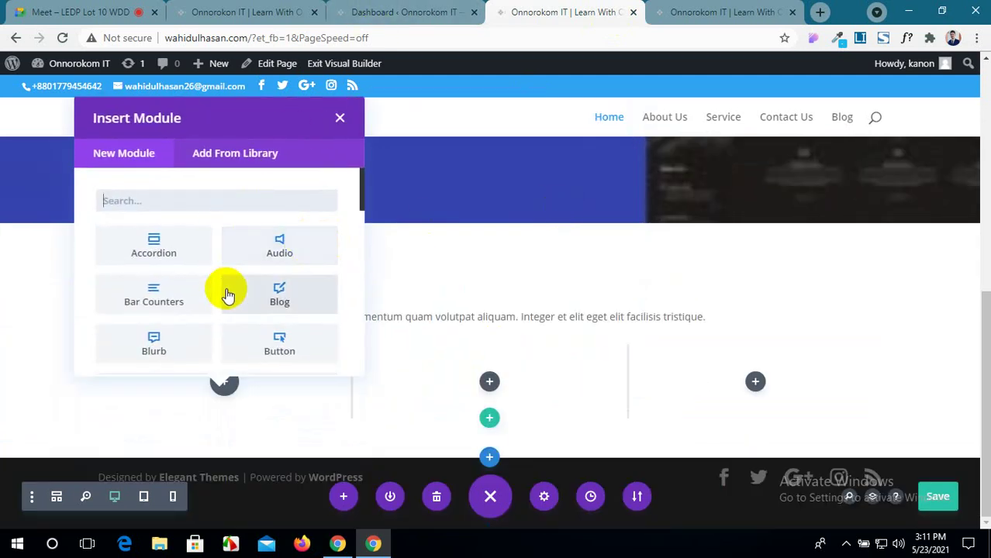
# Insert a Blurb module into the first column of the new row and move its settings window clear of the module preview.
pyautogui.click(301, 6)
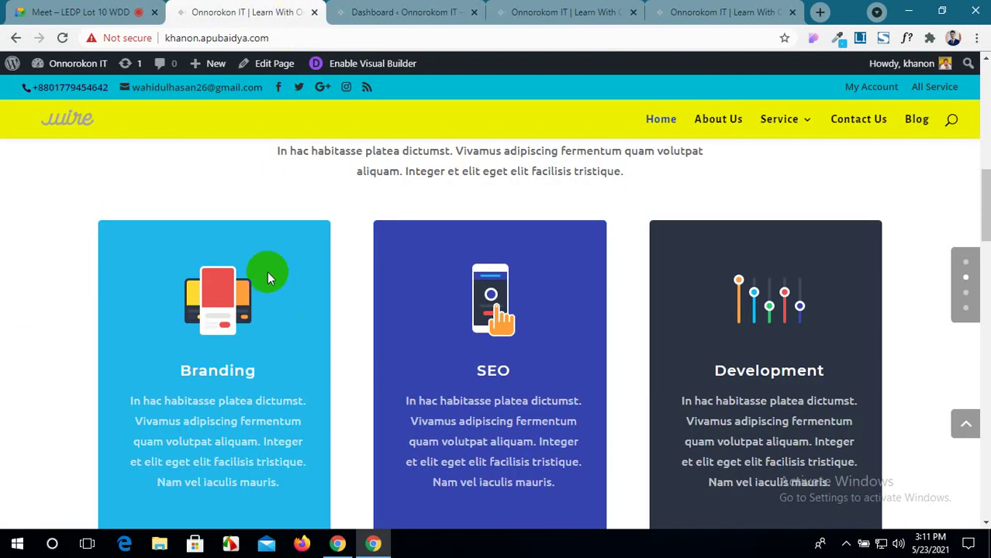
pyautogui.click(571, 9)
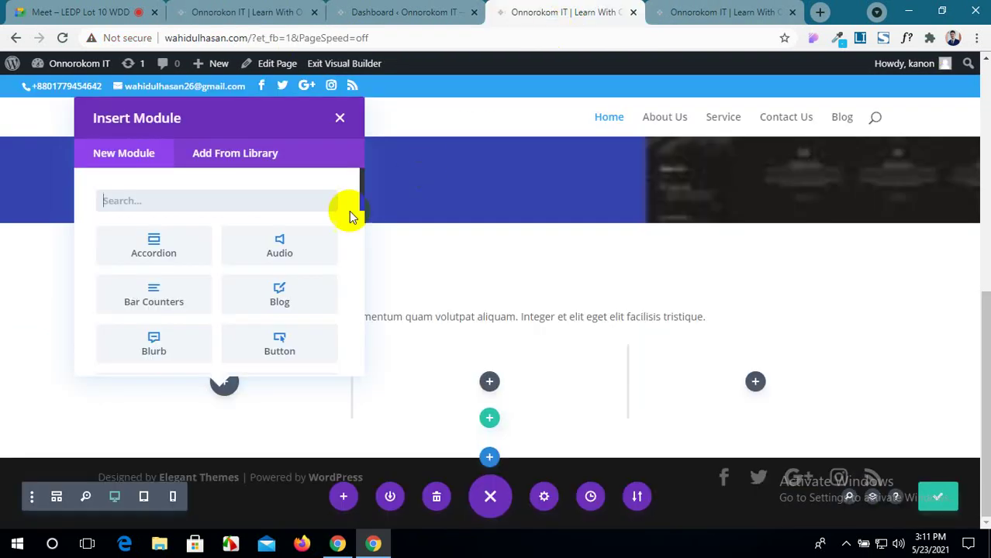
pyautogui.click(153, 343)
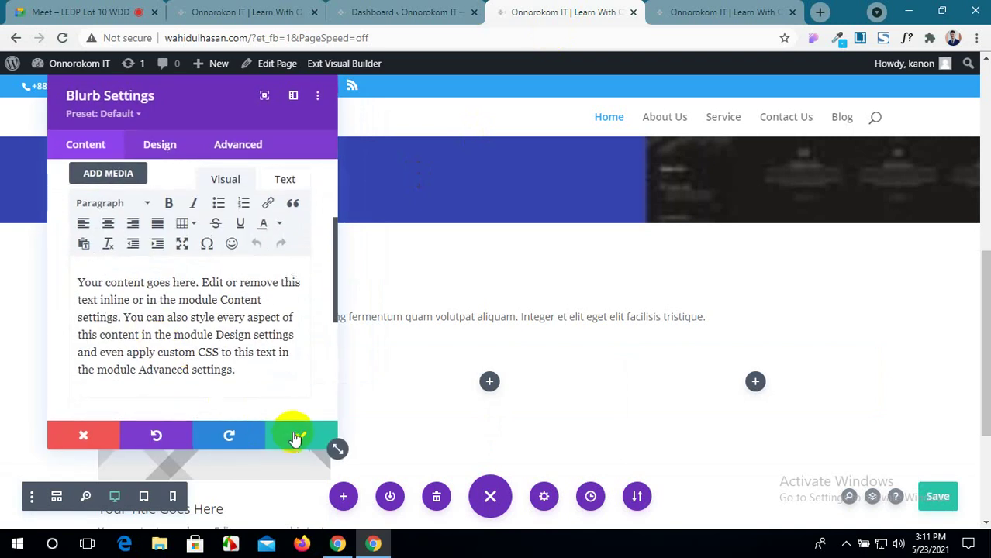
pyautogui.moveTo(192, 104); pyautogui.dragTo(768, 155)
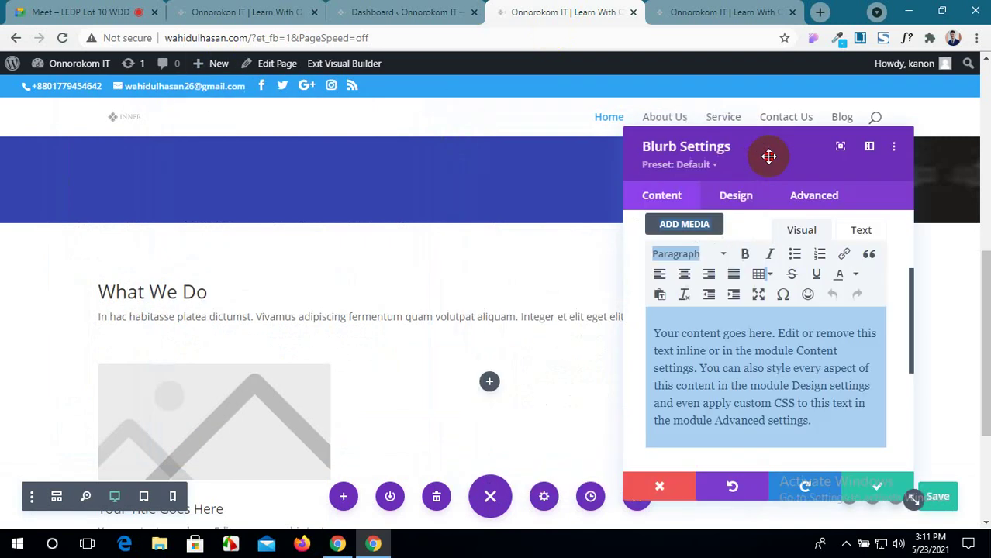
pyautogui.scroll(-2, 465, 255)
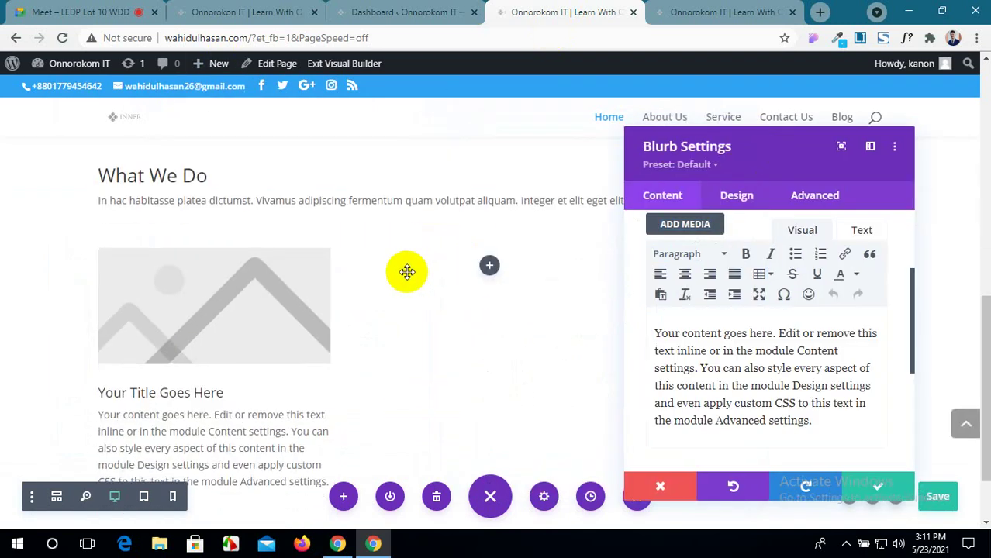
# Copy the first card's title from the reference site and set the blurb's title to Branding.
pyautogui.click(248, 12)
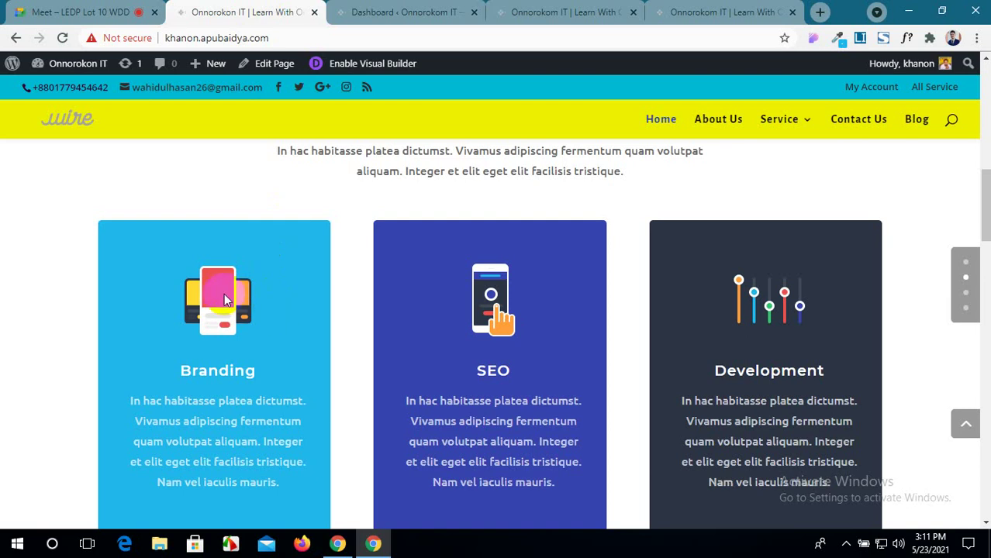
pyautogui.click(156, 302)
pyautogui.scroll(-2, 230, 337)
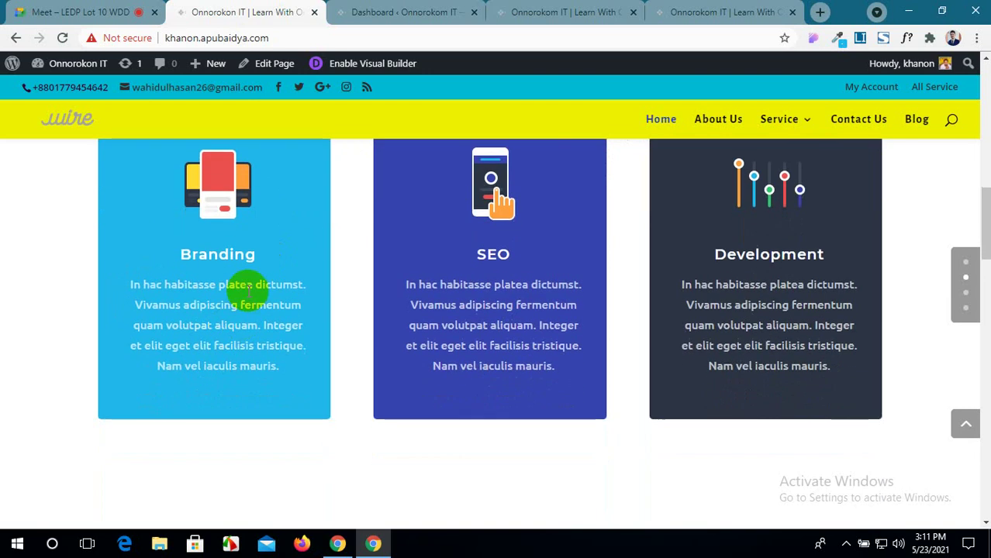
pyautogui.moveTo(260, 262); pyautogui.dragTo(205, 255)
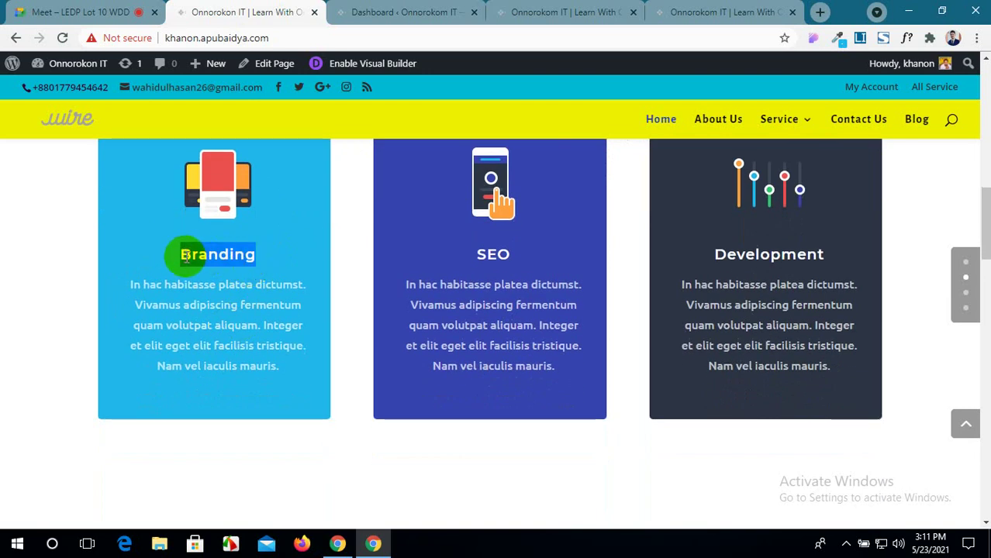
pyautogui.click(574, 10)
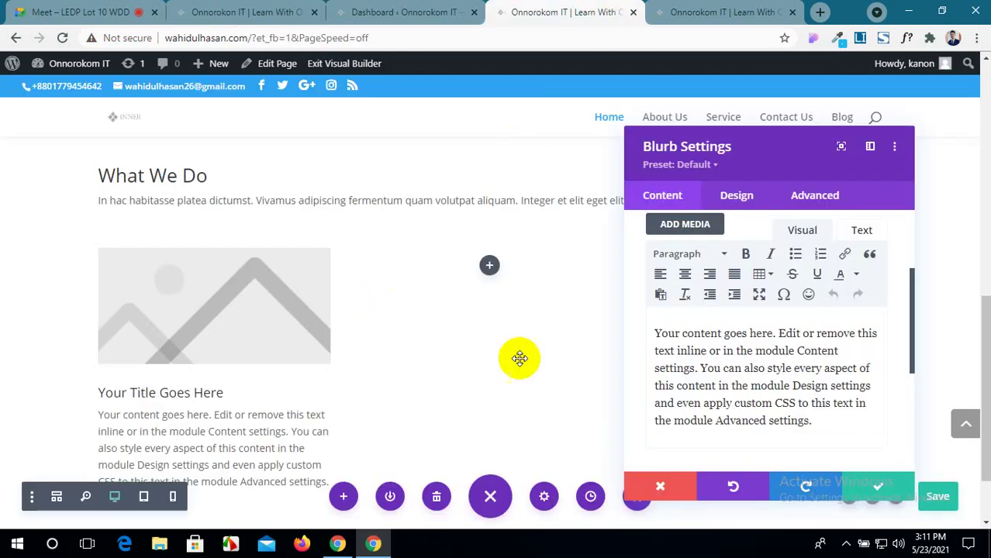
pyautogui.scroll(3, 776, 280)
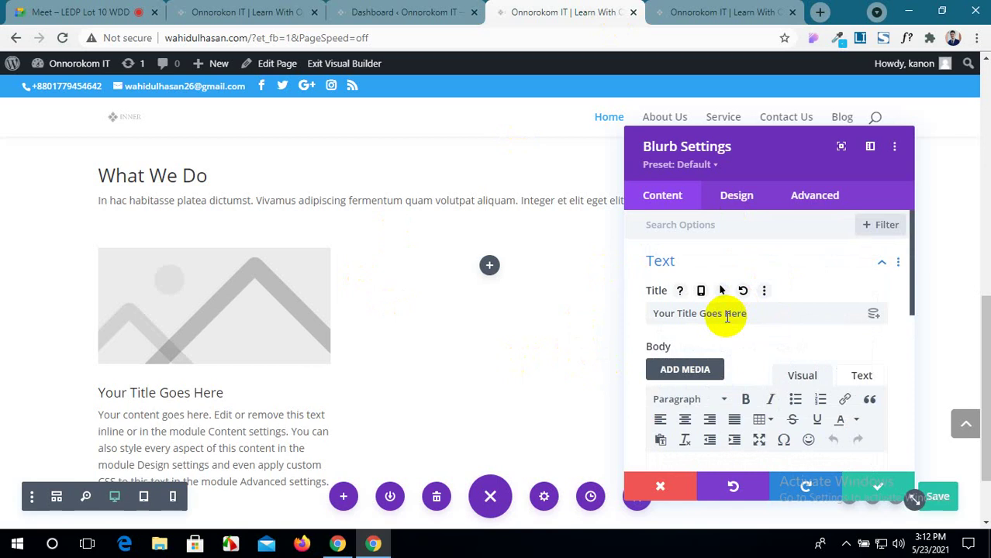
pyautogui.moveTo(757, 313); pyautogui.dragTo(626, 312)
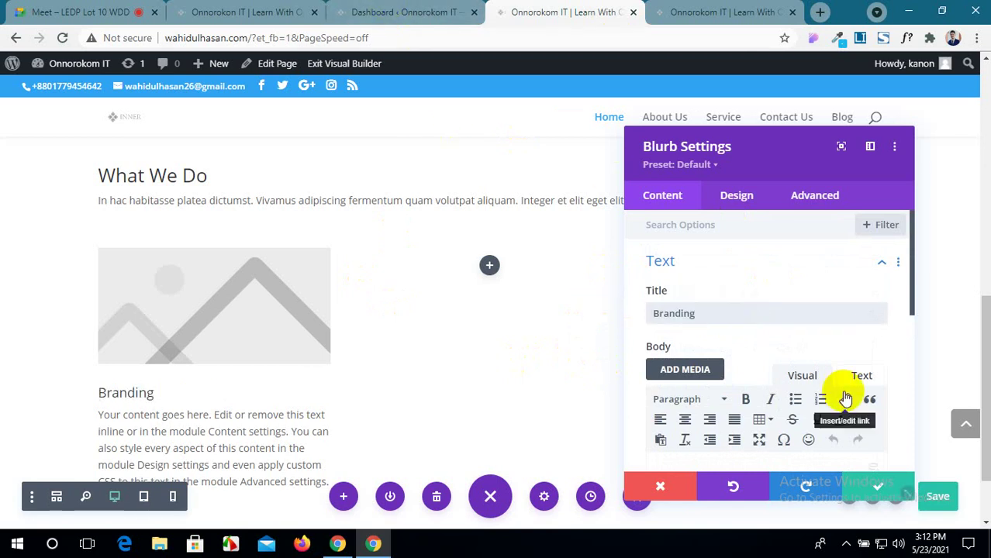
# Replace the blurb's placeholder body with the Branding card's "In hac habitasse platea dictumst" paragraph copied from the reference site.
pyautogui.scroll(-3, 841, 390)
pyautogui.click(248, 11)
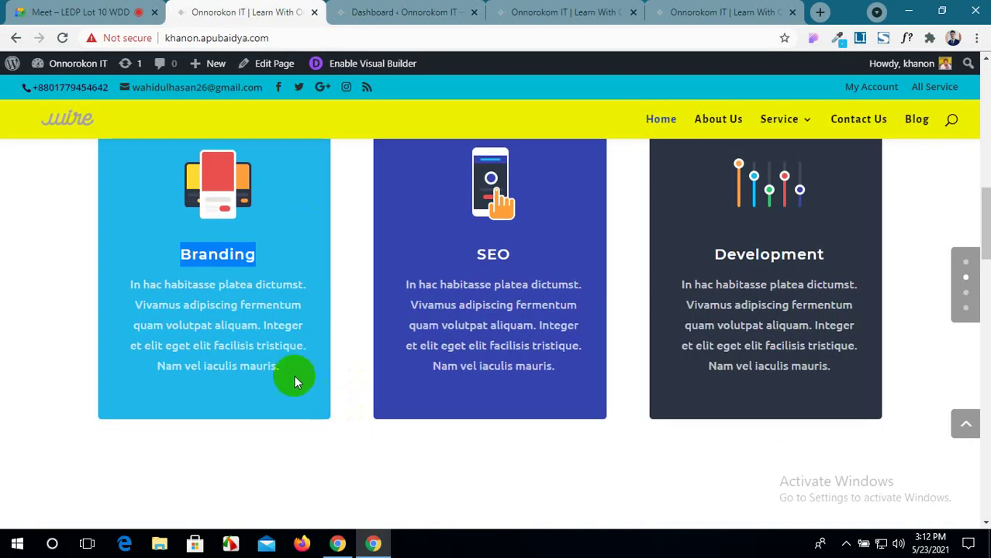
pyautogui.moveTo(280, 373); pyautogui.dragTo(149, 285)
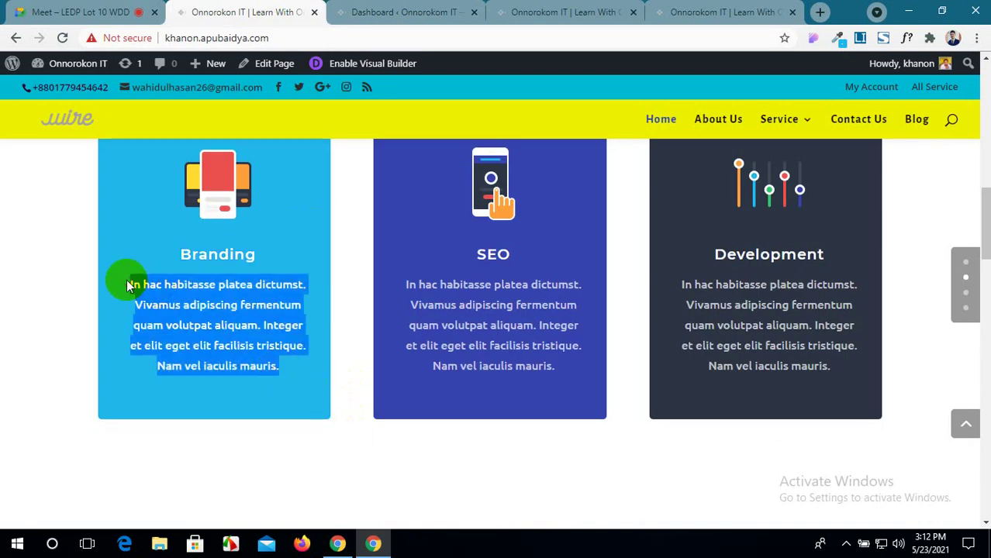
pyautogui.click(532, 12)
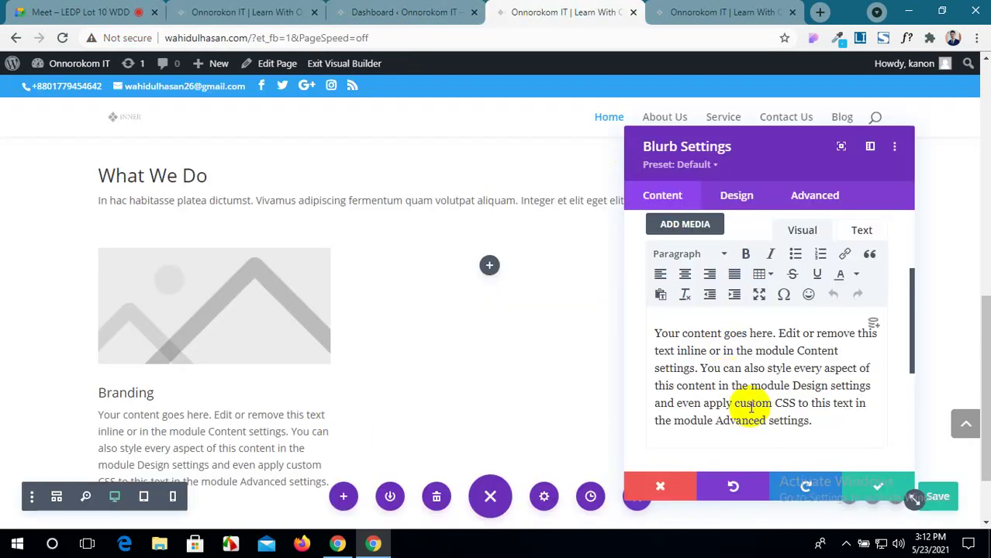
pyautogui.moveTo(813, 423); pyautogui.dragTo(635, 333)
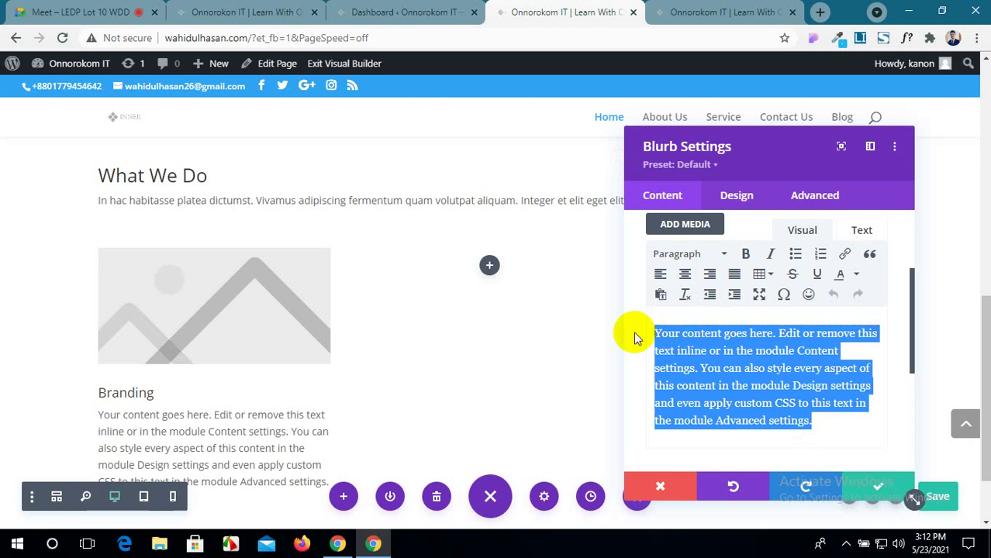
pyautogui.write('In hac habitasse platea dictumst. Vivamus adipiscing fermentum quam volutpat aliquam. Integer et elit eget elit facilisis tristique. Nam vel iaculis mauris.')
# Check the Branding card's picture on the reference site and open the image chooser for the blurb's image.
pyautogui.scroll(-2, 677, 354)
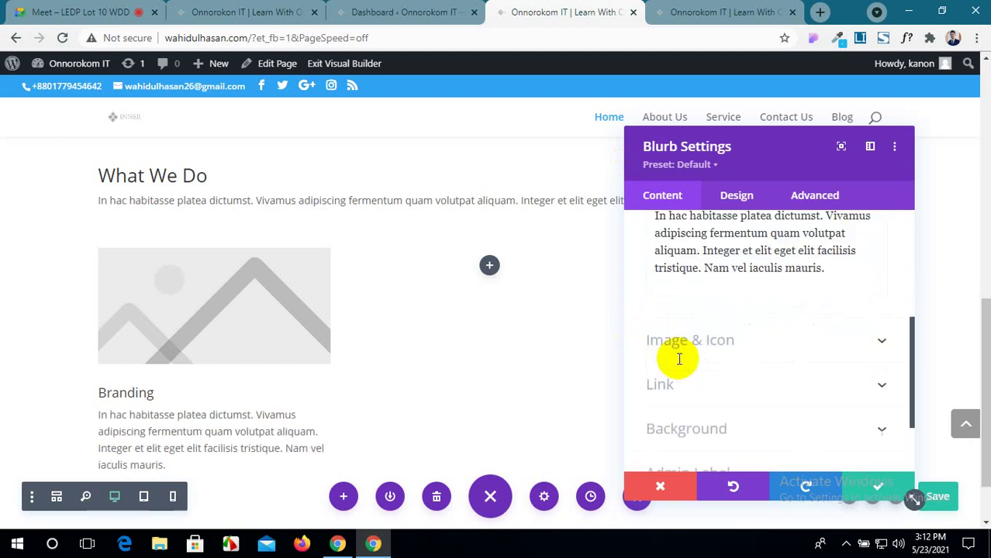
pyautogui.click(867, 318)
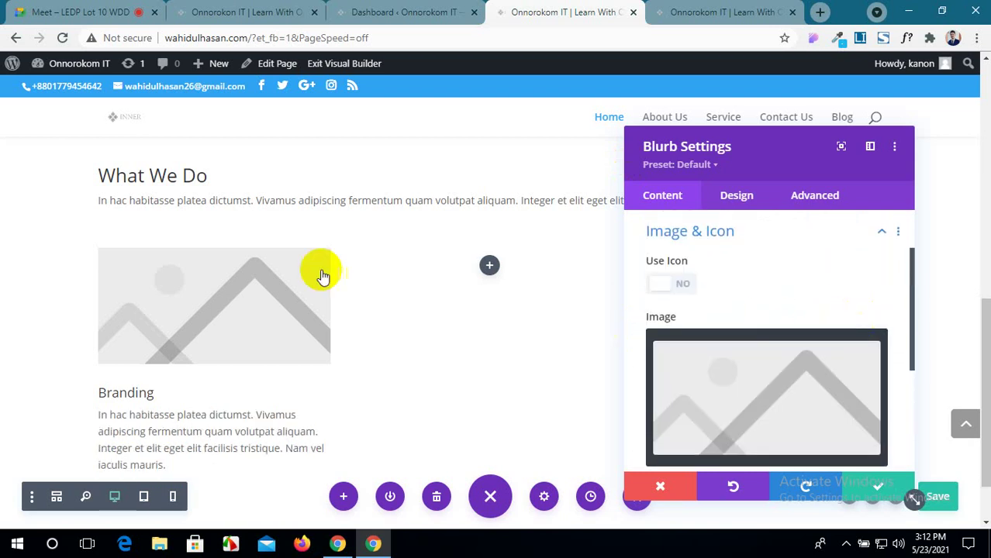
pyautogui.click(277, 12)
pyautogui.moveTo(225, 191); pyautogui.dragTo(507, 19)
pyautogui.moveTo(598, 6); pyautogui.dragTo(598, 7)
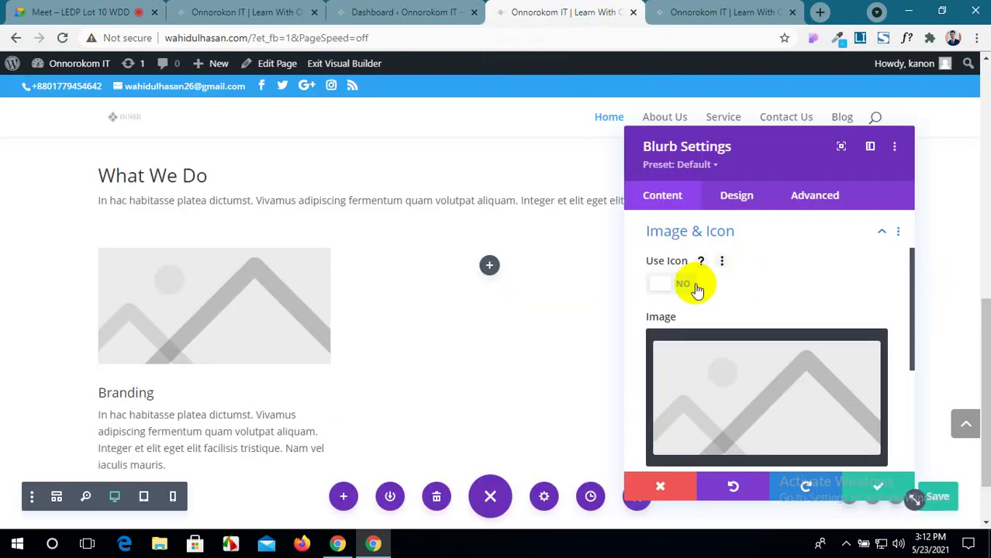
pyautogui.scroll(-1, 698, 295)
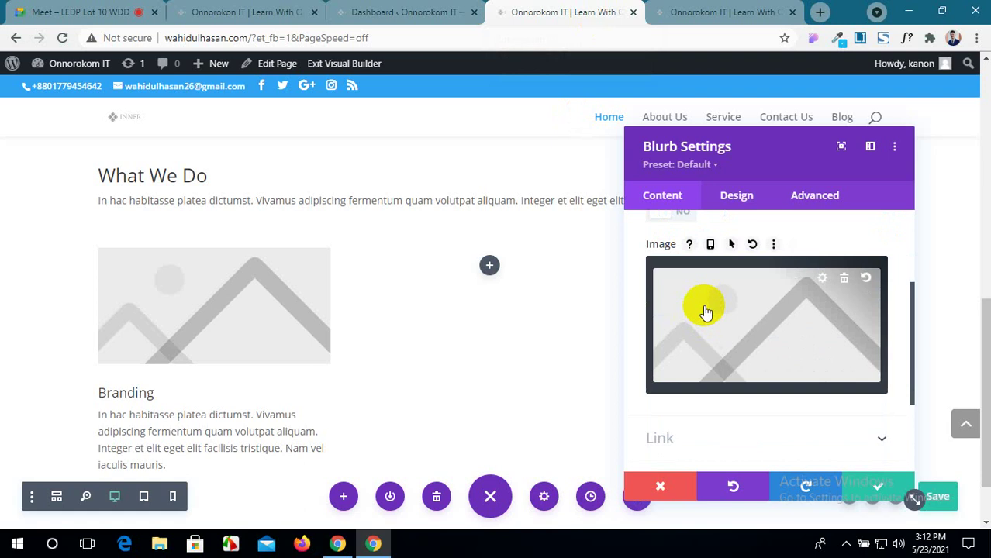
pyautogui.click(705, 311)
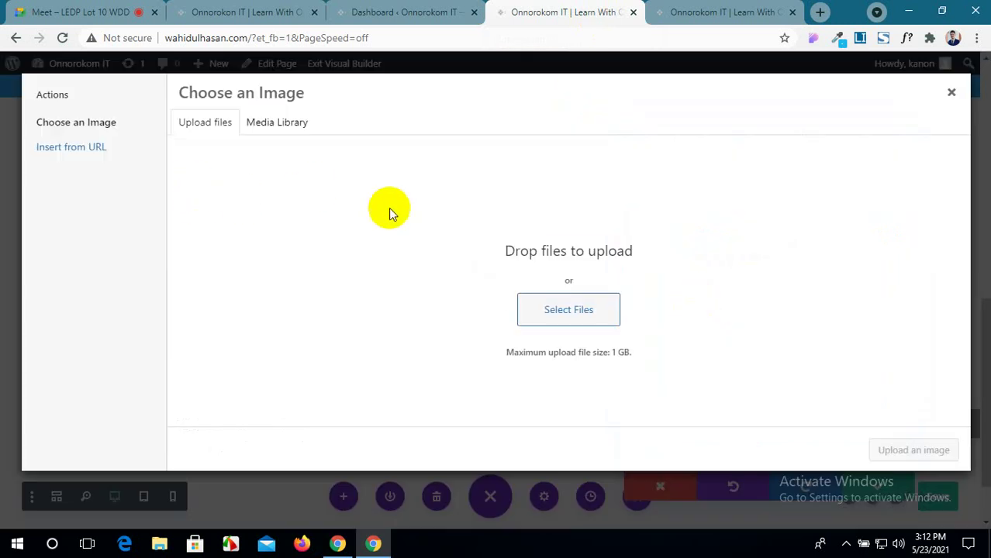
# Upload the asset 4, asset 5 and asset 6 pictures to the media library, and compare with the reference site's card images.
pyautogui.click(567, 314)
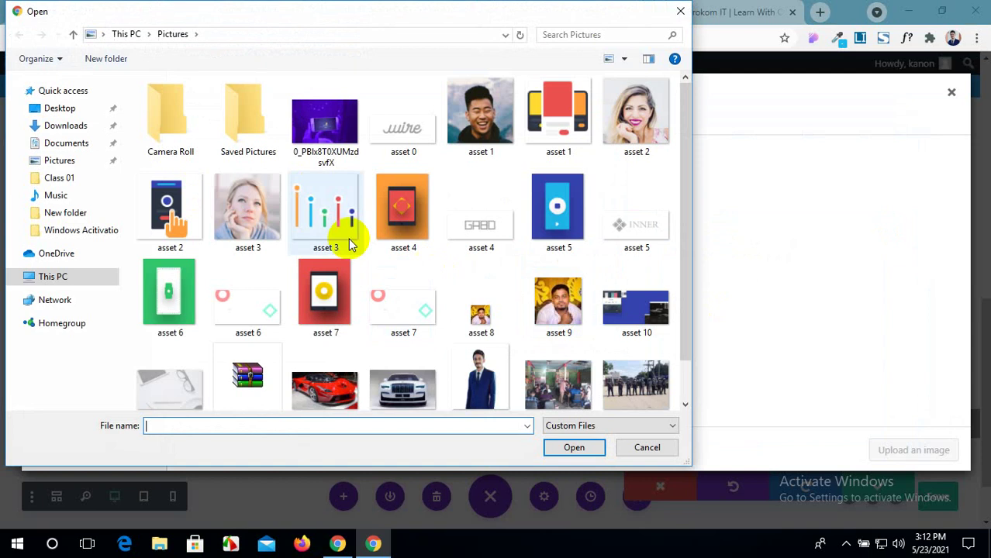
pyautogui.click(390, 225)
pyautogui.keyDown('ctrl'); pyautogui.click(556, 217); pyautogui.keyUp('ctrl')
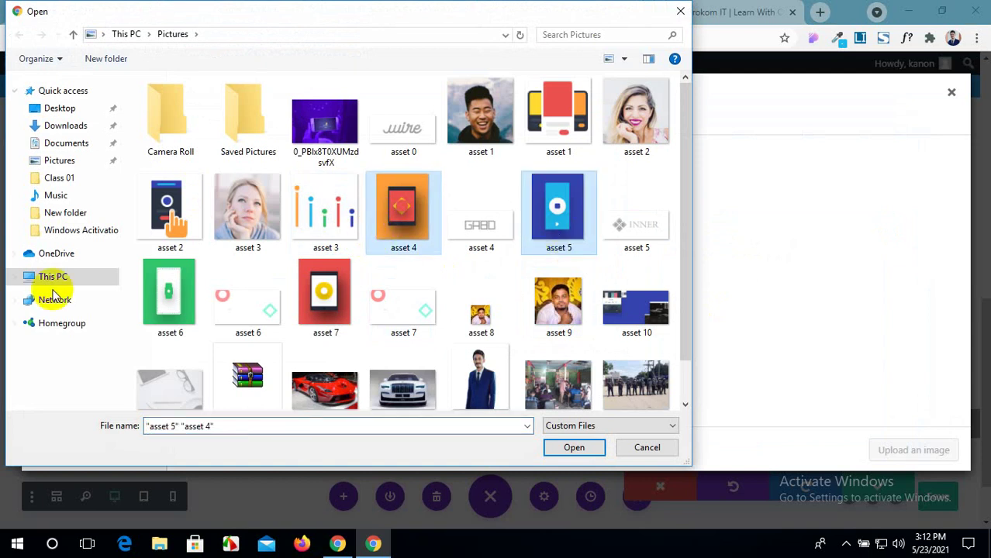
pyautogui.keyDown('ctrl'); pyautogui.click(160, 294); pyautogui.keyUp('ctrl')
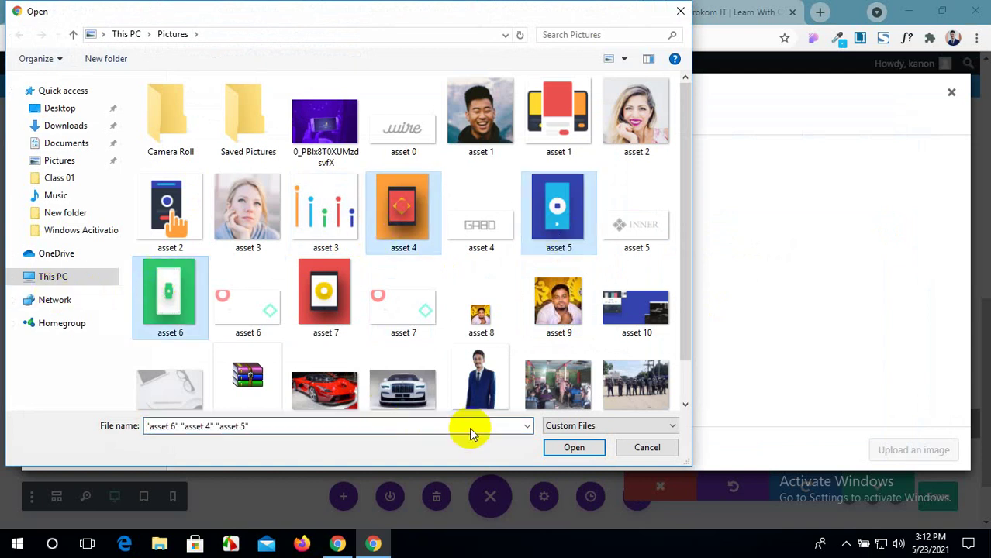
pyautogui.click(572, 448)
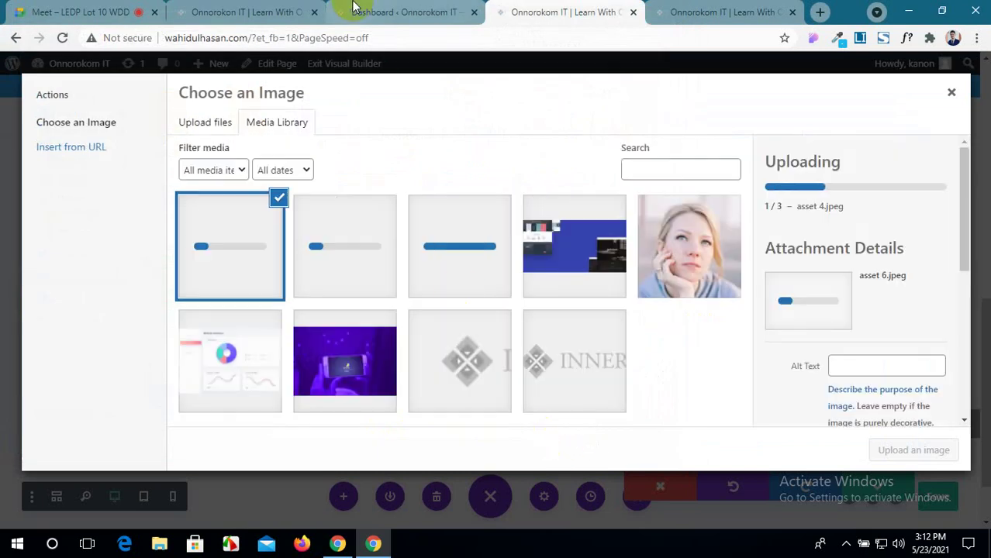
pyautogui.click(236, 9)
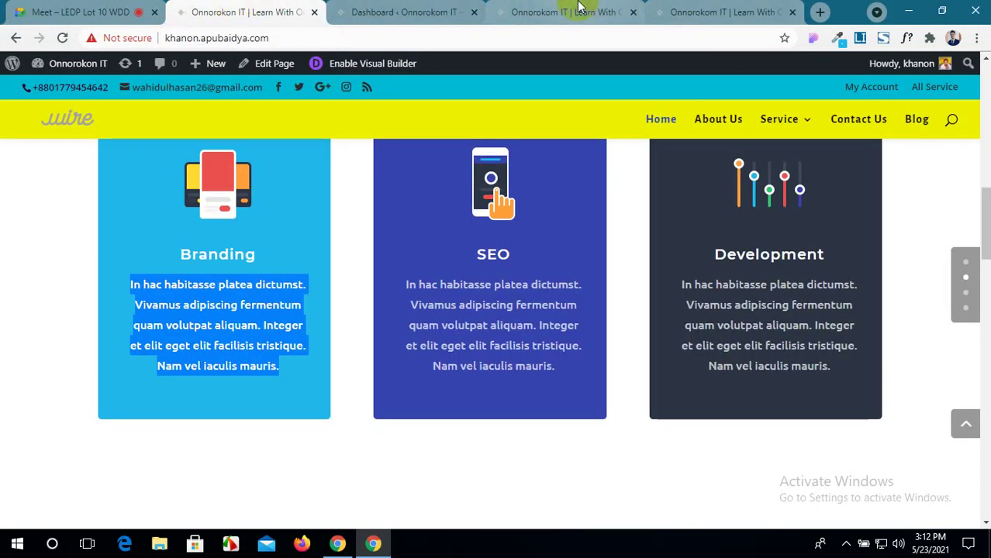
# Upload the asset 1, asset 2 and asset 3 icon pictures from the Pictures folder to the media library.
pyautogui.click(409, 10)
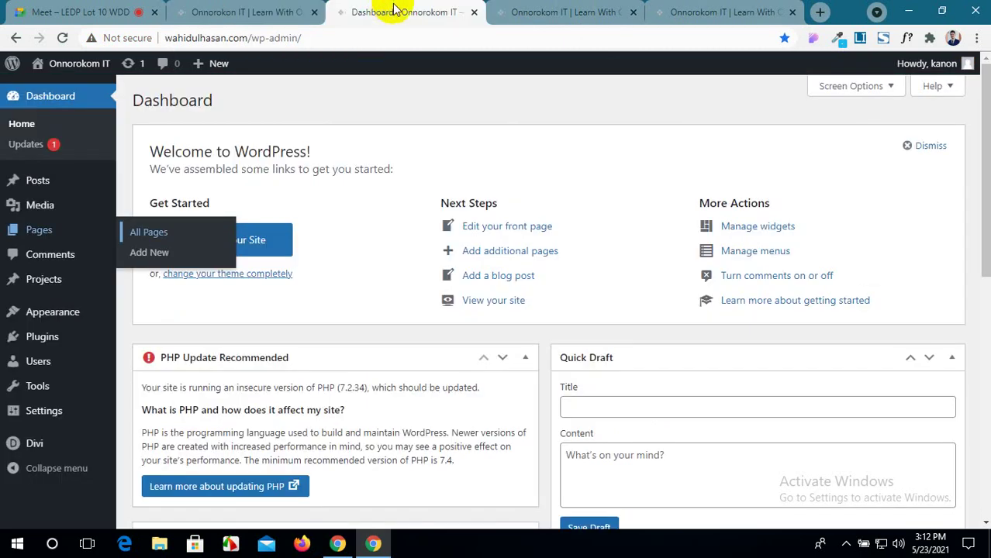
pyautogui.click(535, 13)
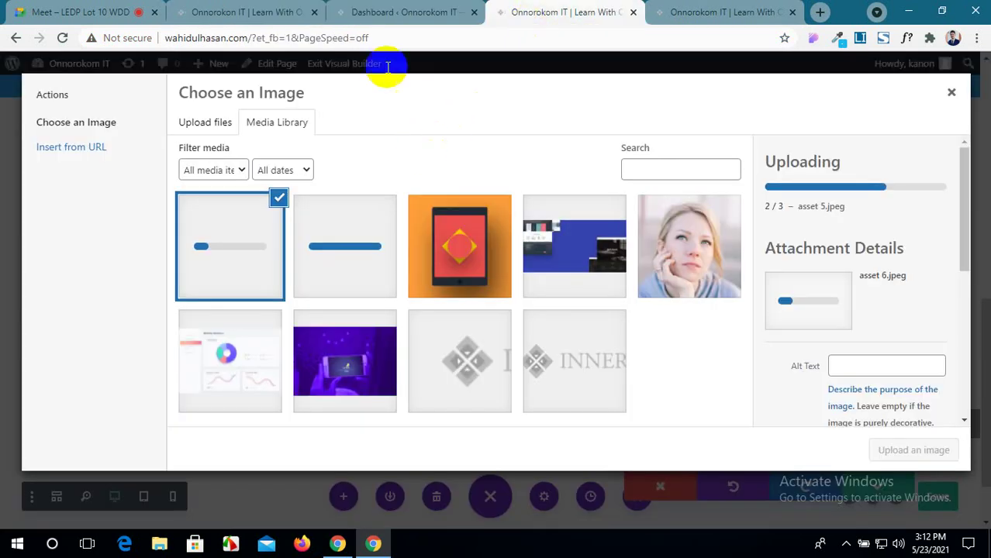
pyautogui.click(298, 12)
pyautogui.click(574, 12)
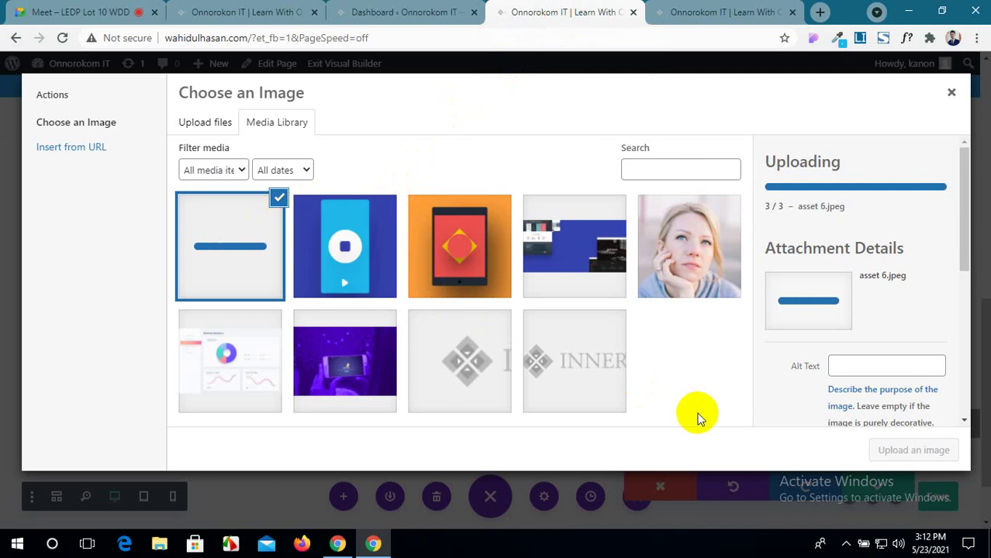
pyautogui.click(205, 122)
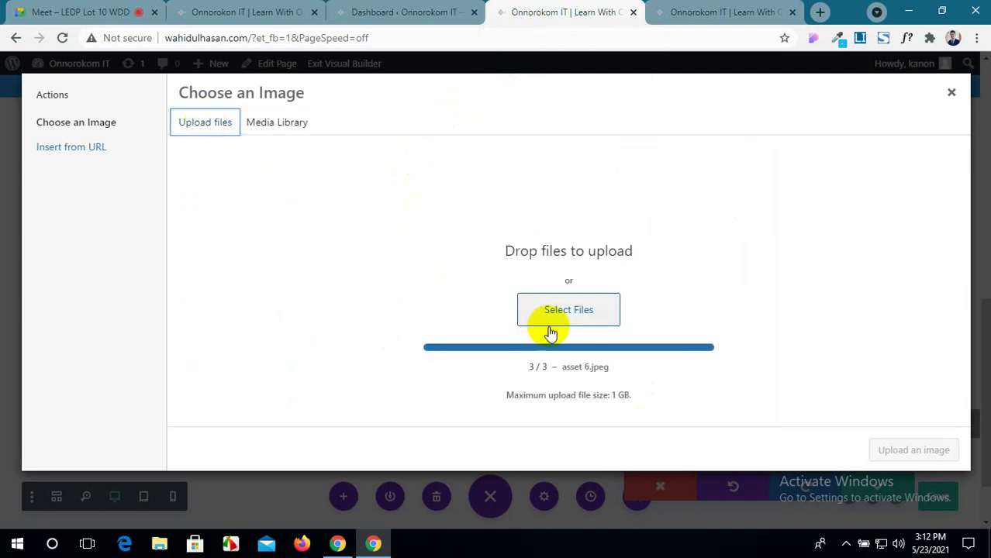
pyautogui.click(573, 309)
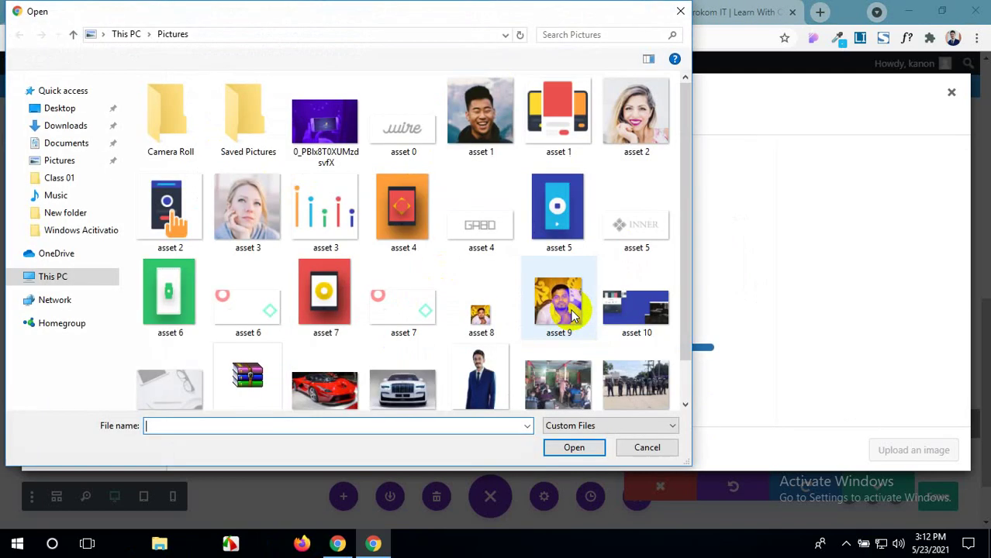
pyautogui.click(314, 227)
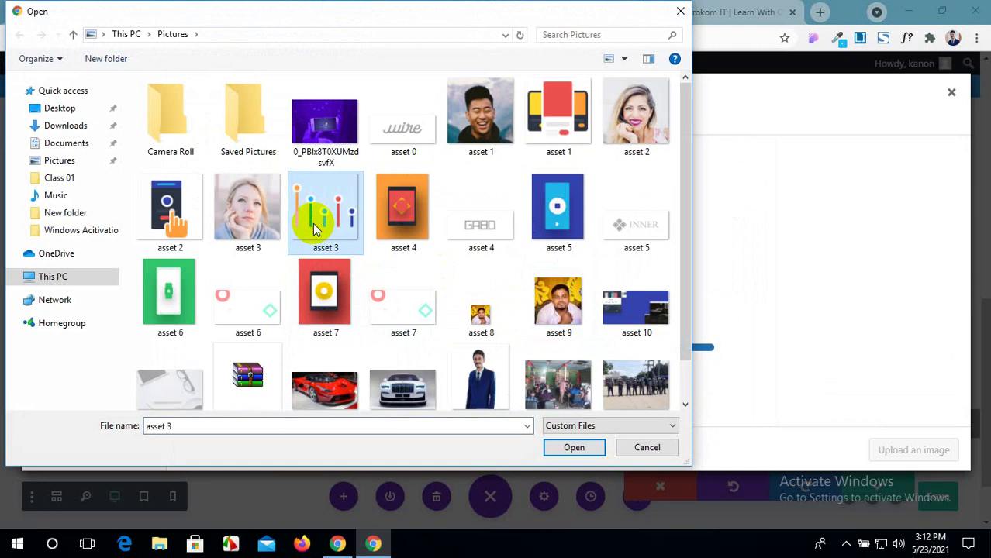
pyautogui.scroll(-1, 342, 353)
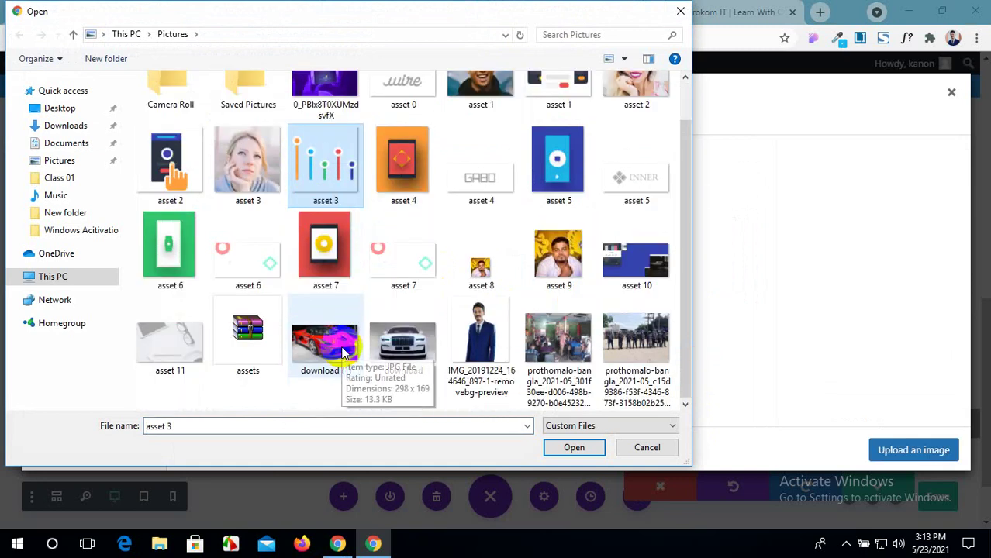
pyautogui.scroll(1, 336, 353)
pyautogui.keyDown('ctrl'); pyautogui.click(165, 222); pyautogui.keyUp('ctrl')
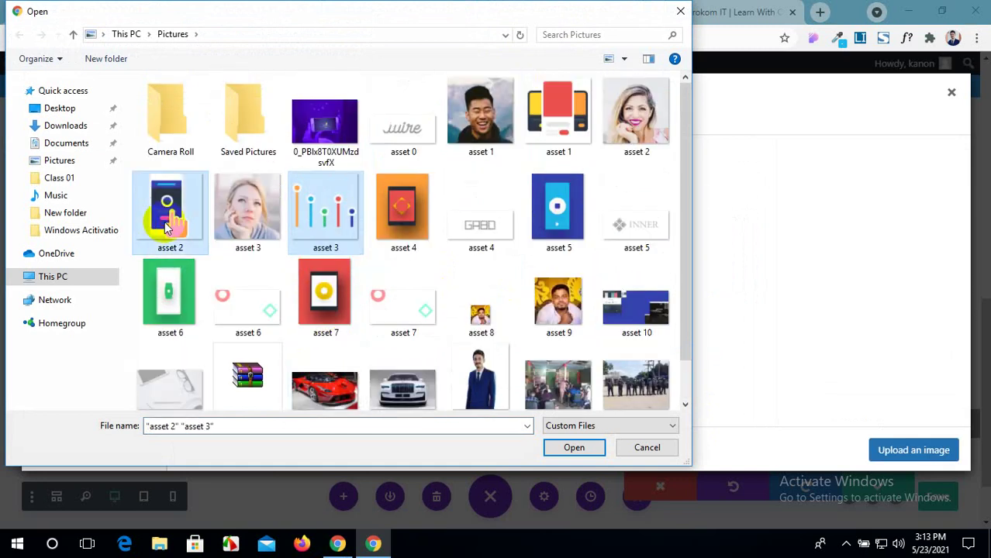
pyautogui.keyDown('ctrl'); pyautogui.click(527, 132); pyautogui.keyUp('ctrl')
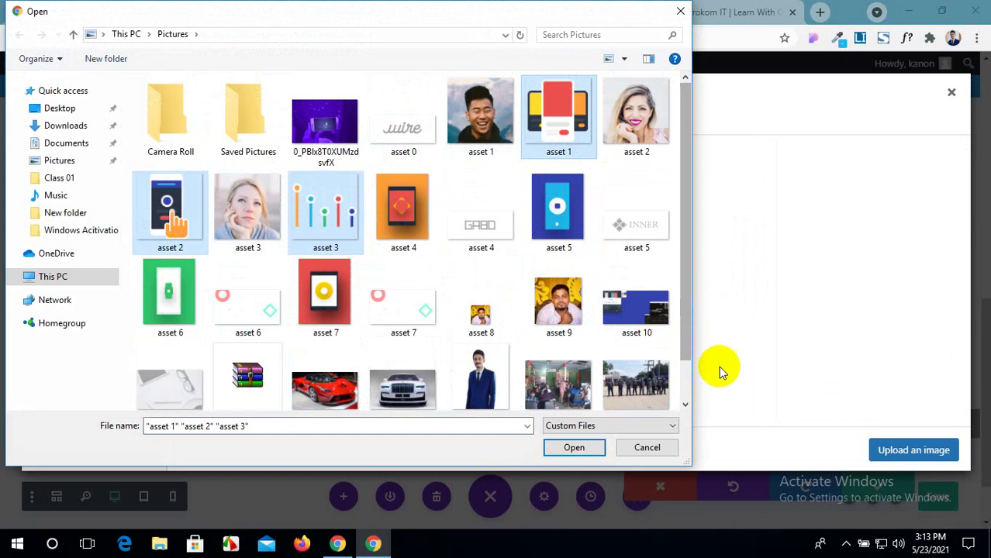
pyautogui.click(588, 447)
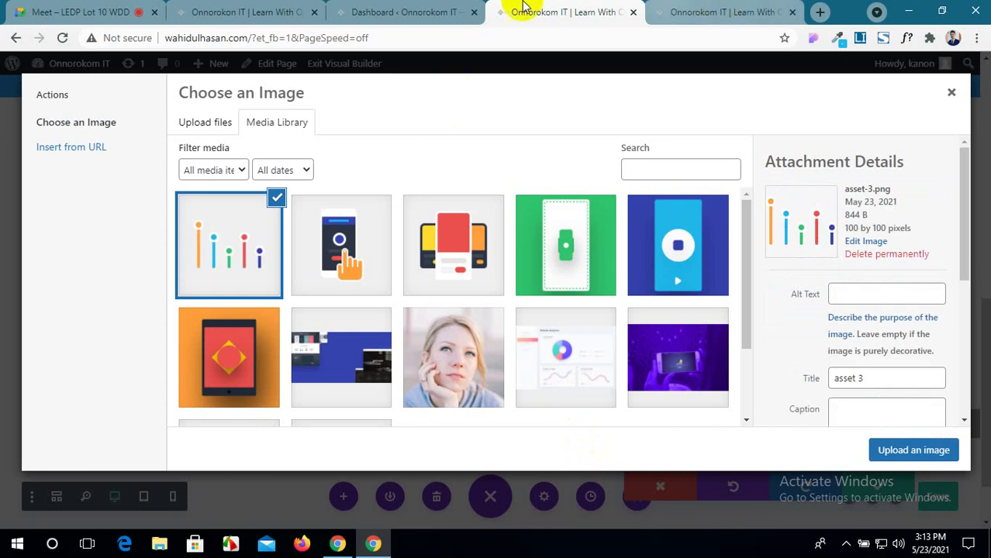
# Compare with the reference site's Branding card, set the asset 1 picture as the blurb's image and close the blurb settings.
pyautogui.click(243, 9)
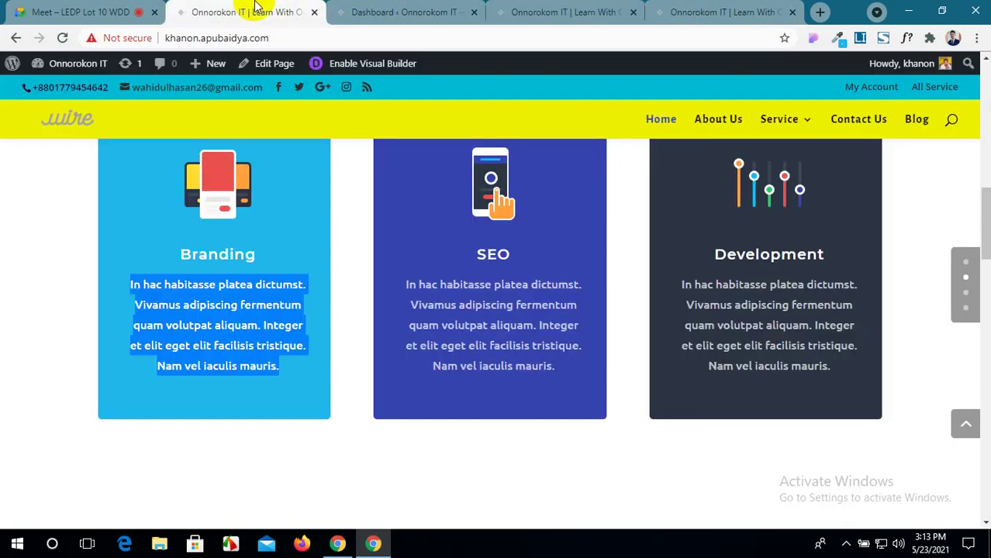
pyautogui.click(295, 213)
pyautogui.click(625, 10)
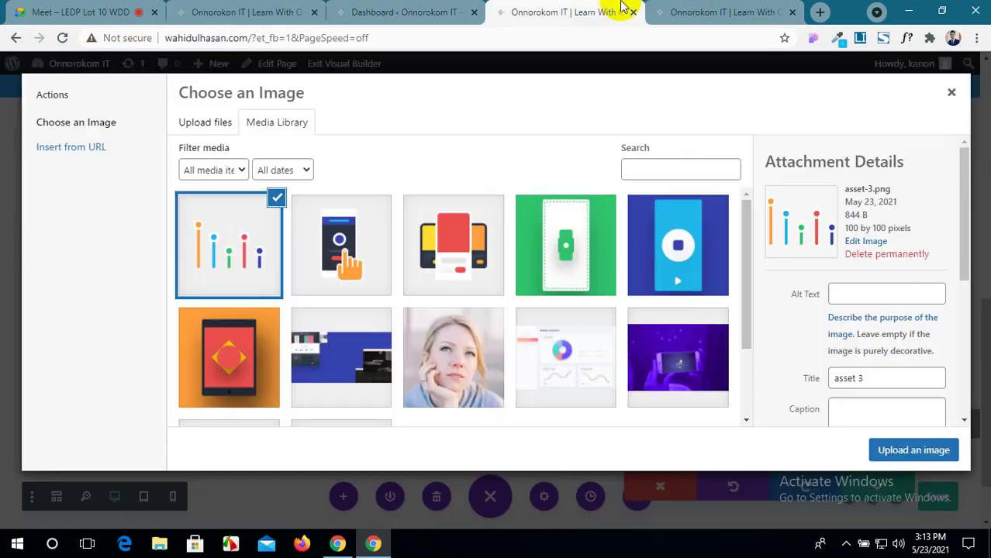
pyautogui.click(241, 11)
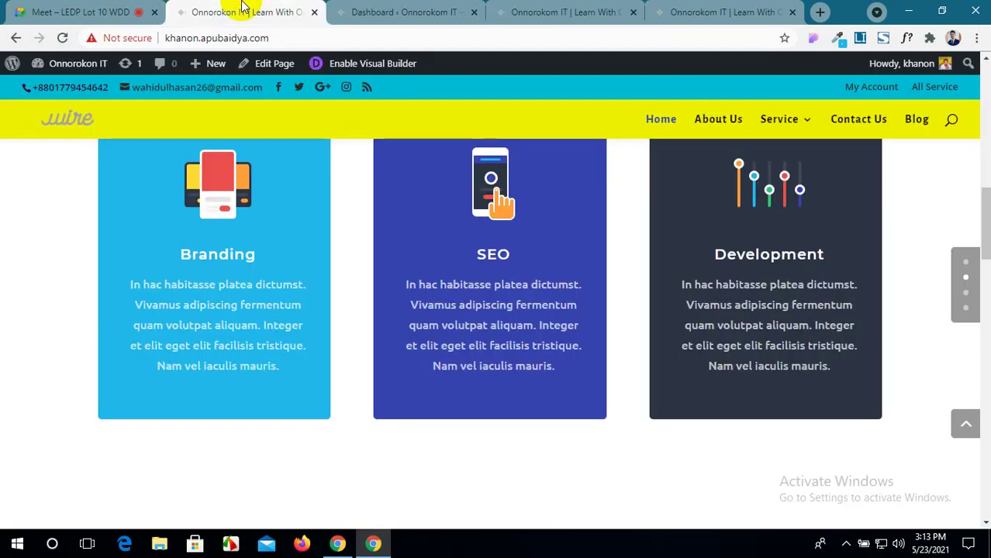
pyautogui.click(557, 8)
pyautogui.click(453, 245)
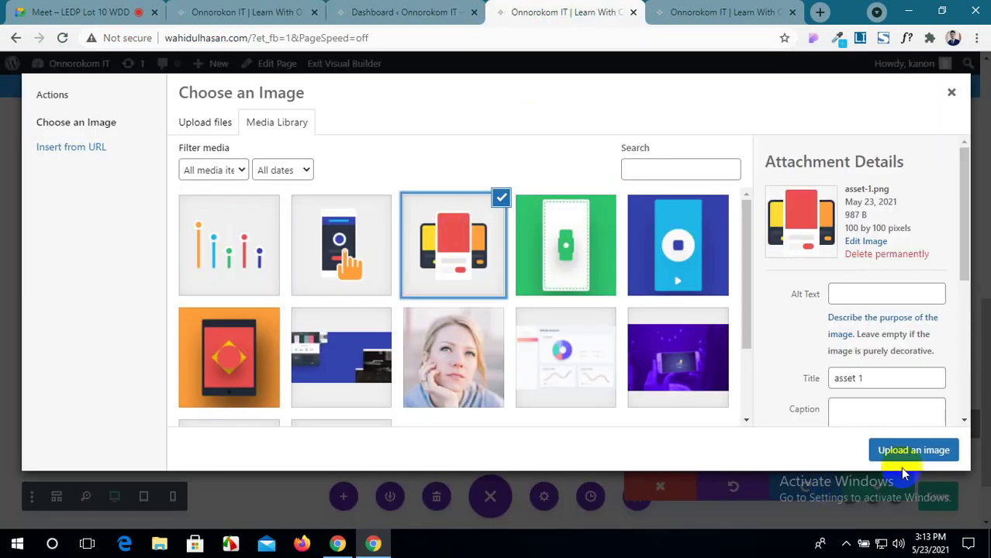
pyautogui.click(921, 453)
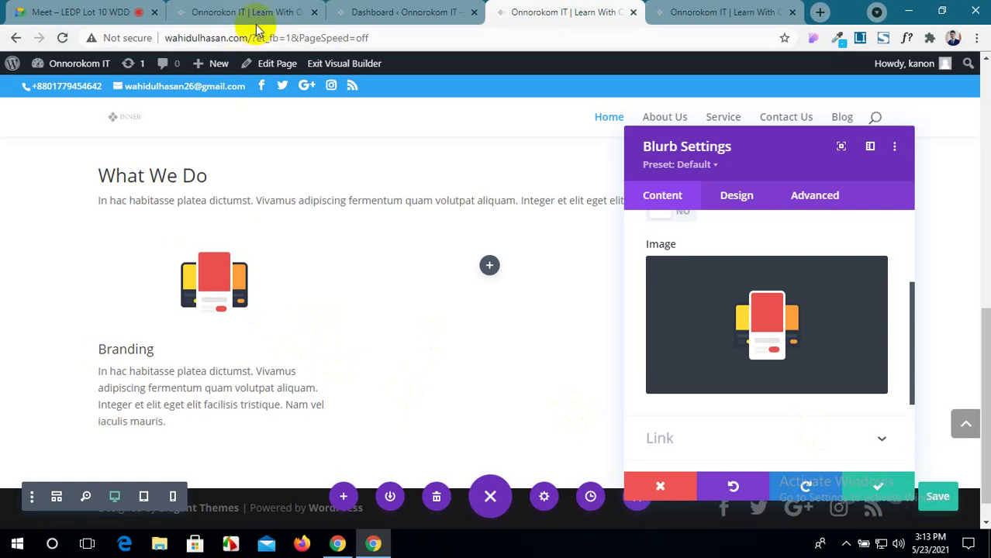
pyautogui.scroll(-2, 818, 379)
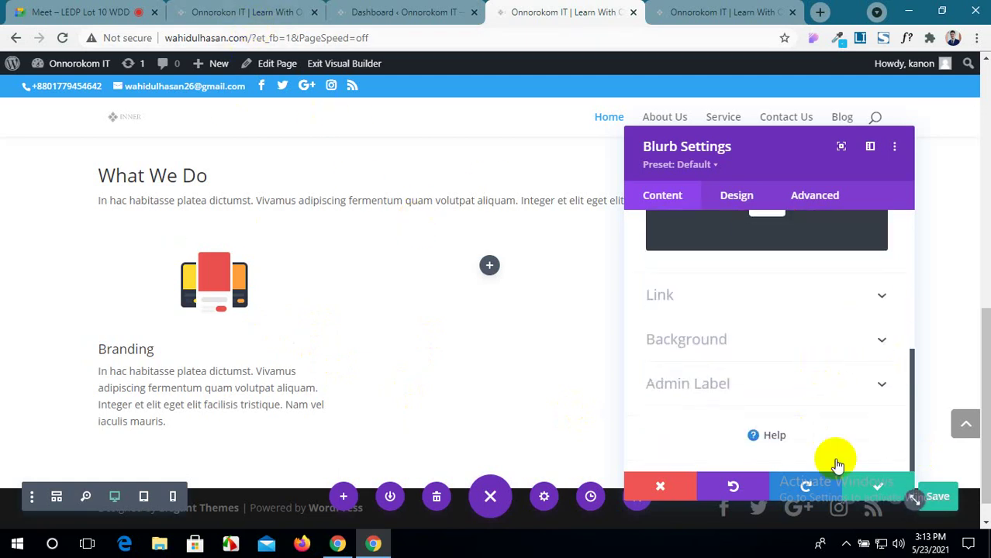
pyautogui.click(660, 487)
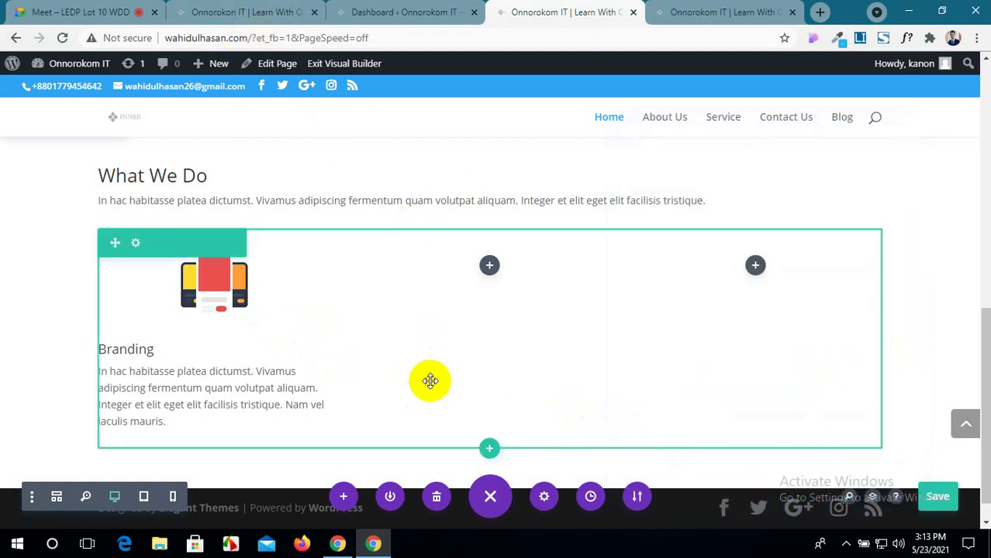
# Copy the Branding blurb module and paste it into the second and third columns of the What We Do row.
pyautogui.scroll(2, 385, 354)
pyautogui.scroll(-2, 384, 349)
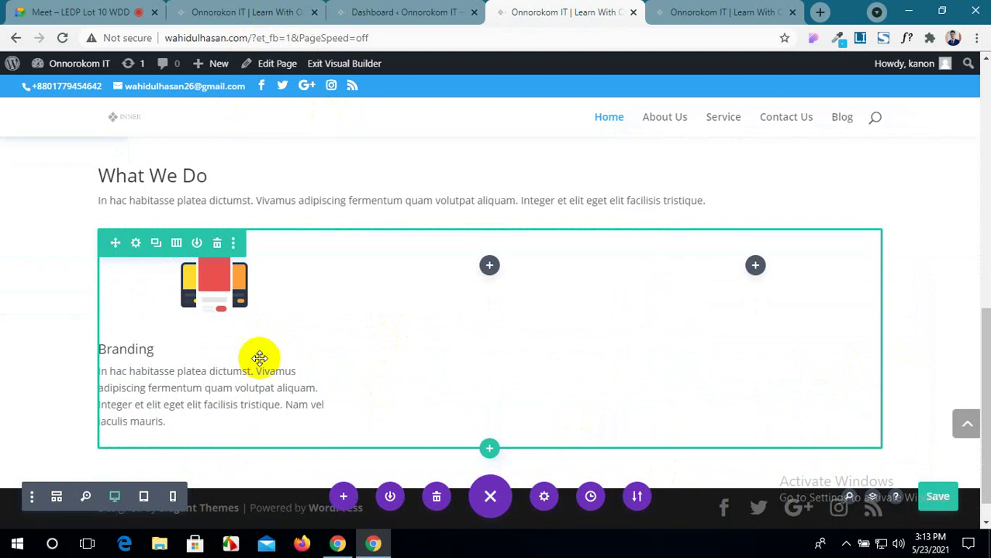
pyautogui.scroll(-1, 259, 356)
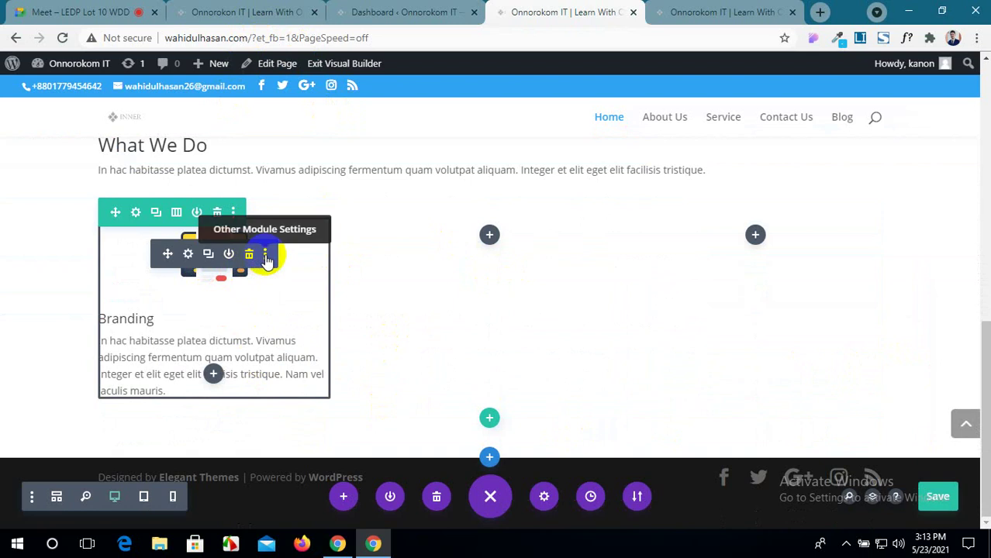
pyautogui.click(265, 256)
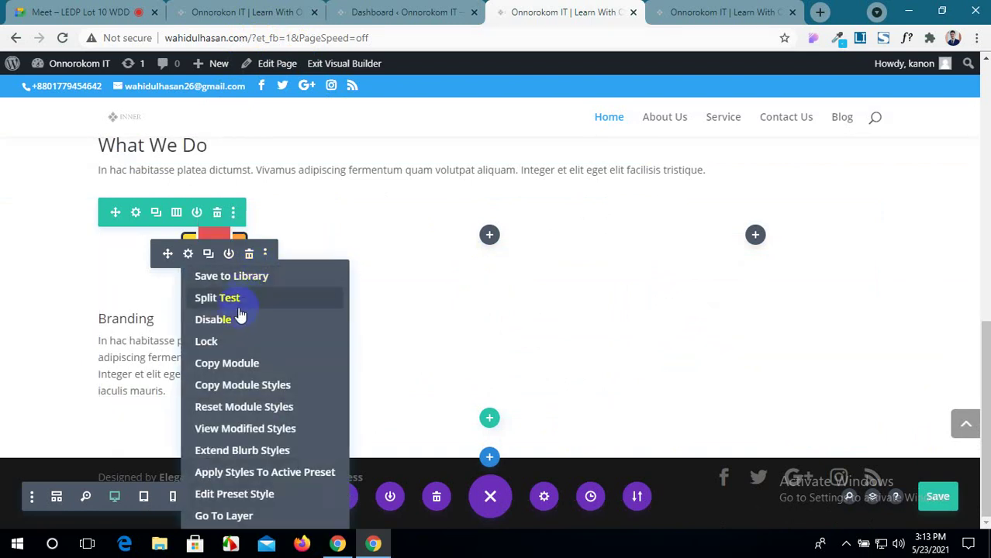
pyautogui.click(240, 364)
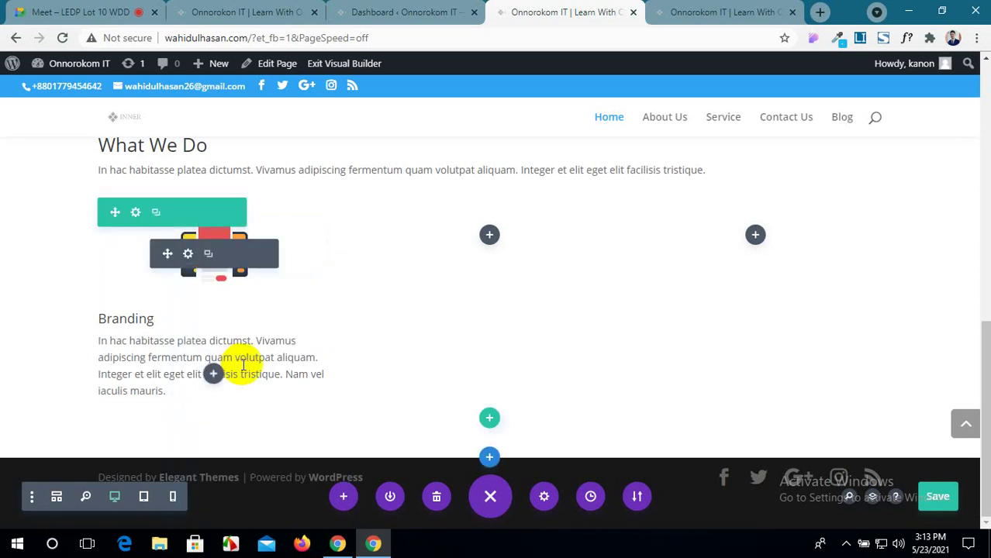
pyautogui.rightClick(486, 240)
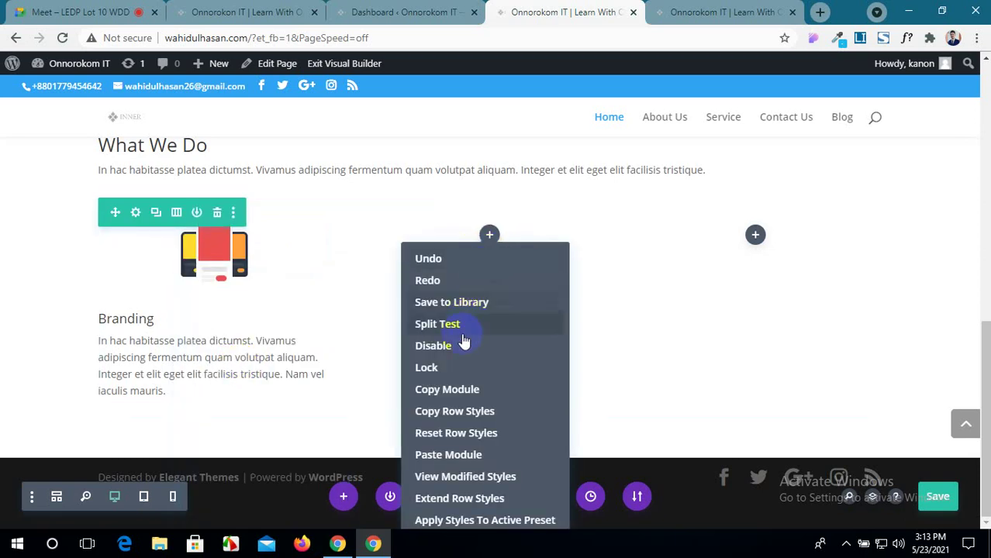
pyautogui.click(475, 455)
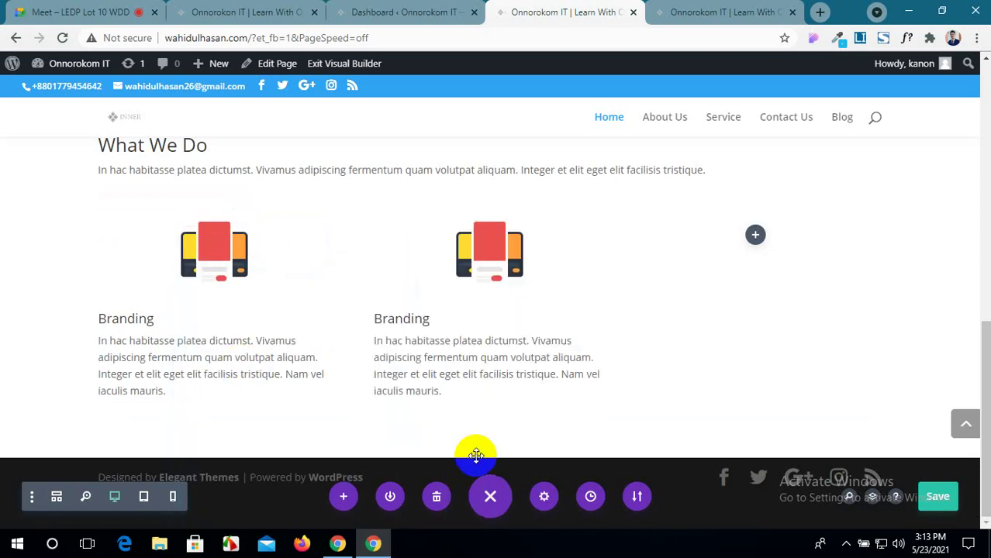
pyautogui.rightClick(753, 236)
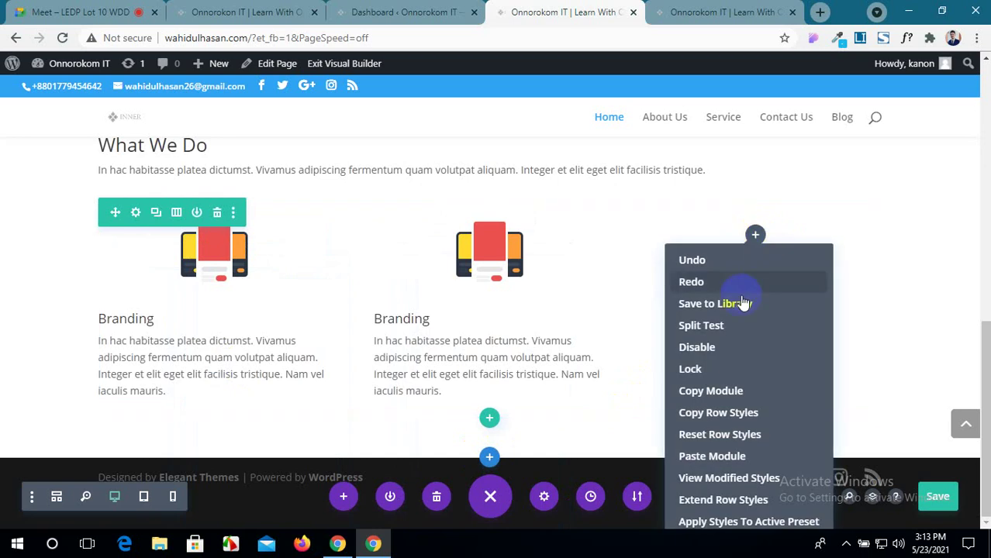
pyautogui.click(737, 466)
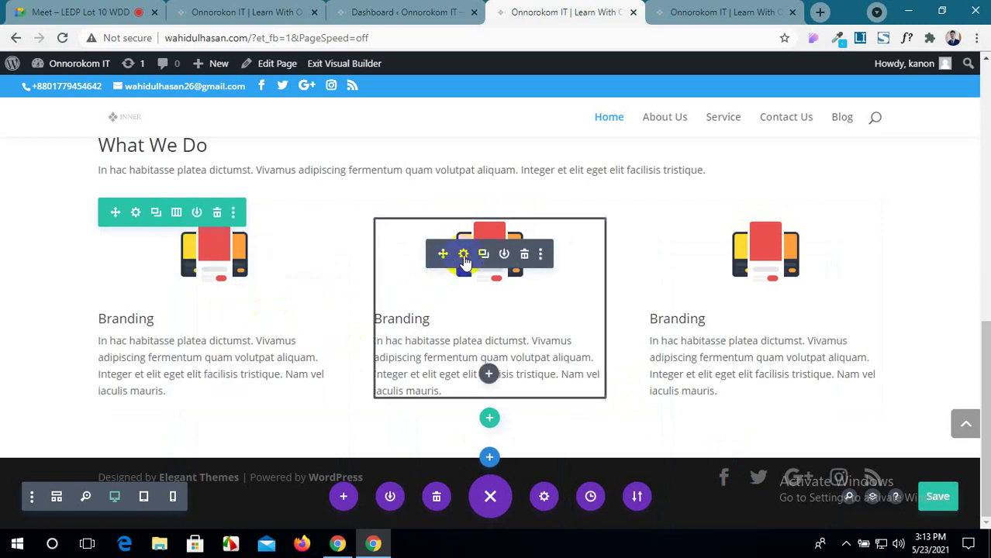
# Set the second blurb's title to SEO, copied from the middle card on the reference site.
pyautogui.click(464, 255)
pyautogui.scroll(-2, 659, 261)
pyautogui.click(247, 11)
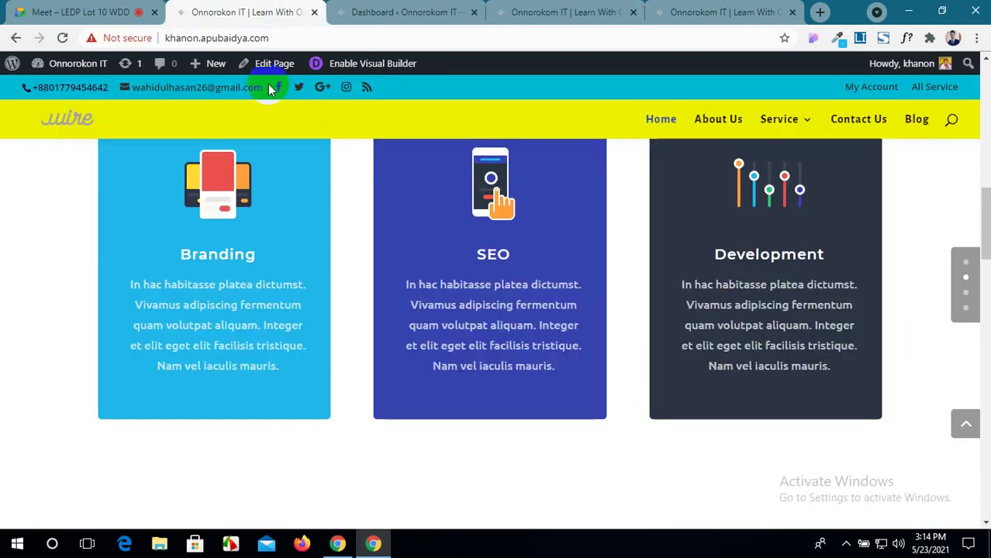
pyautogui.moveTo(503, 253); pyautogui.dragTo(473, 261)
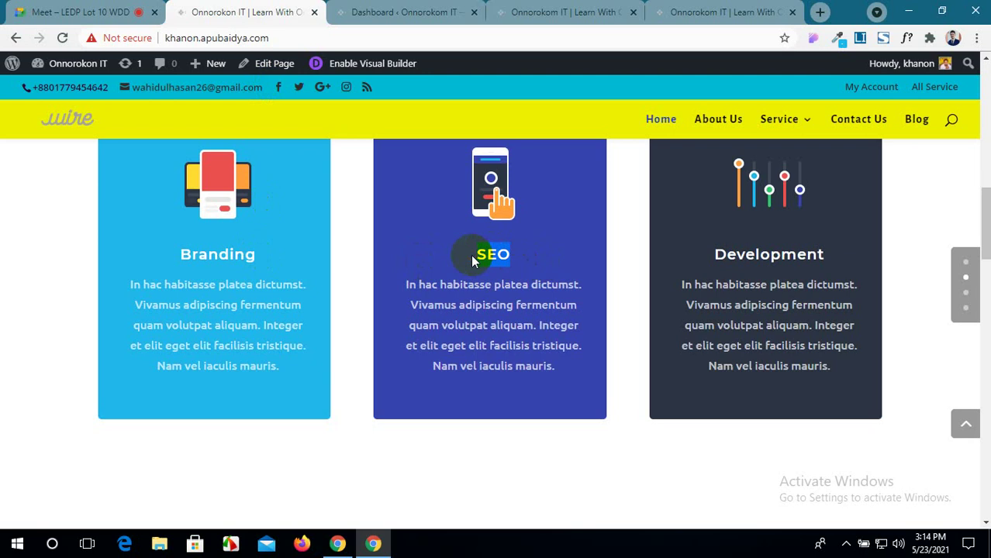
pyautogui.click(613, 12)
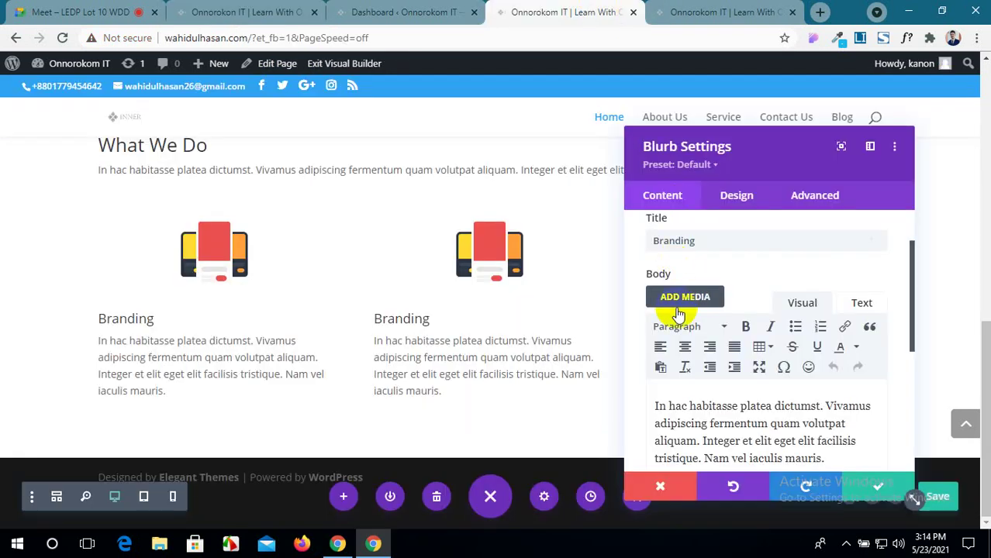
pyautogui.scroll(-5, 728, 364)
pyautogui.scroll(5, 743, 378)
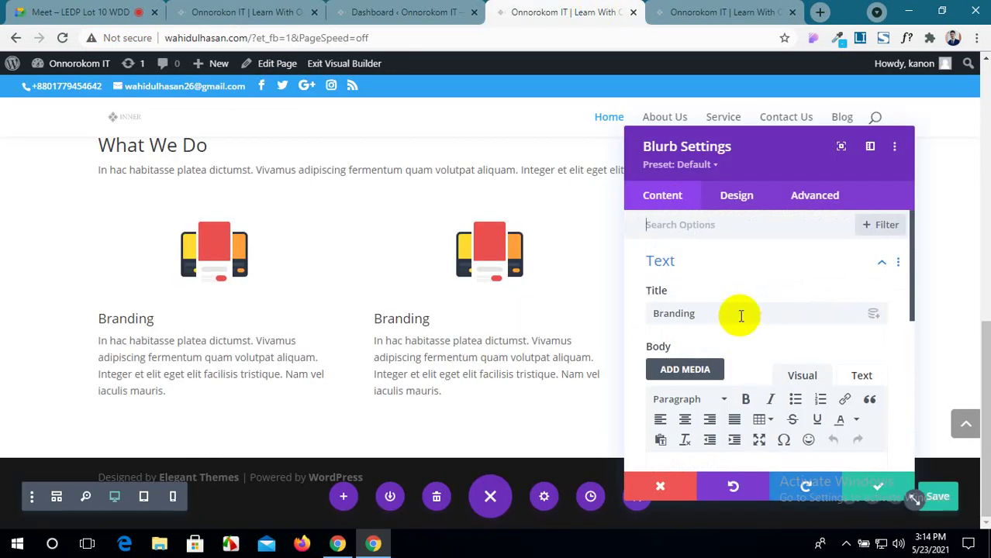
pyautogui.moveTo(703, 312); pyautogui.dragTo(648, 316)
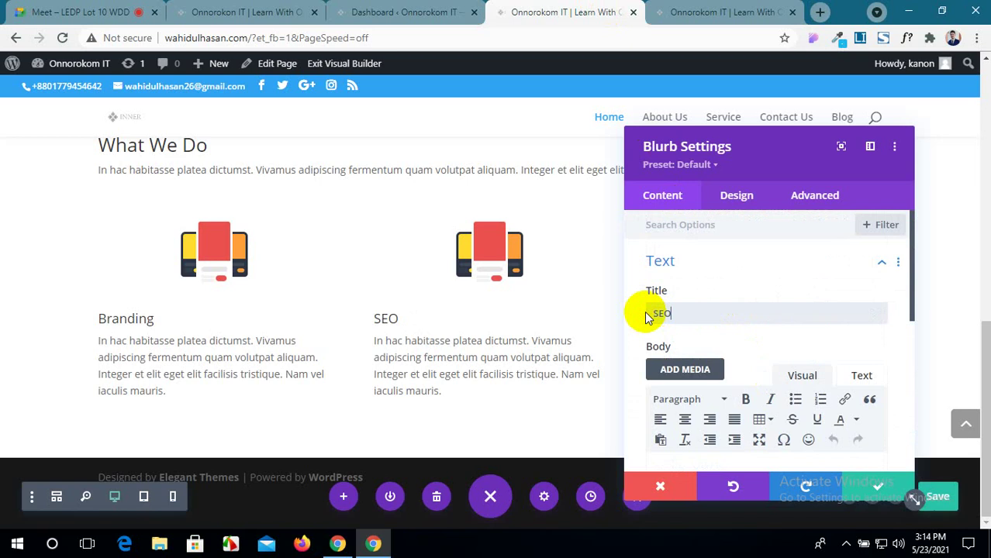
# Replace the SEO blurb's image with the asset 2 picture from the media library, checking the reference card, and save the blurb settings.
pyautogui.scroll(-3, 742, 384)
pyautogui.click(743, 389)
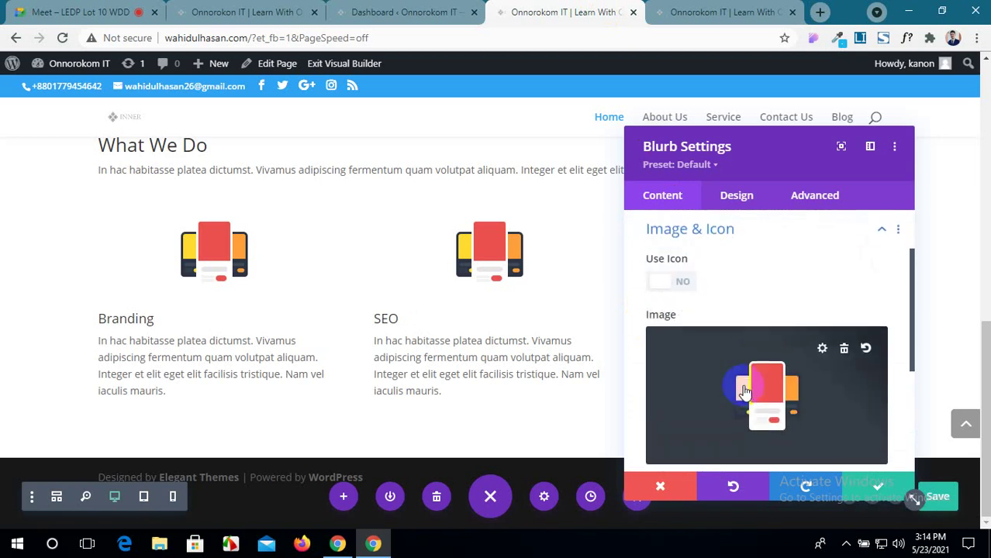
pyautogui.click(844, 349)
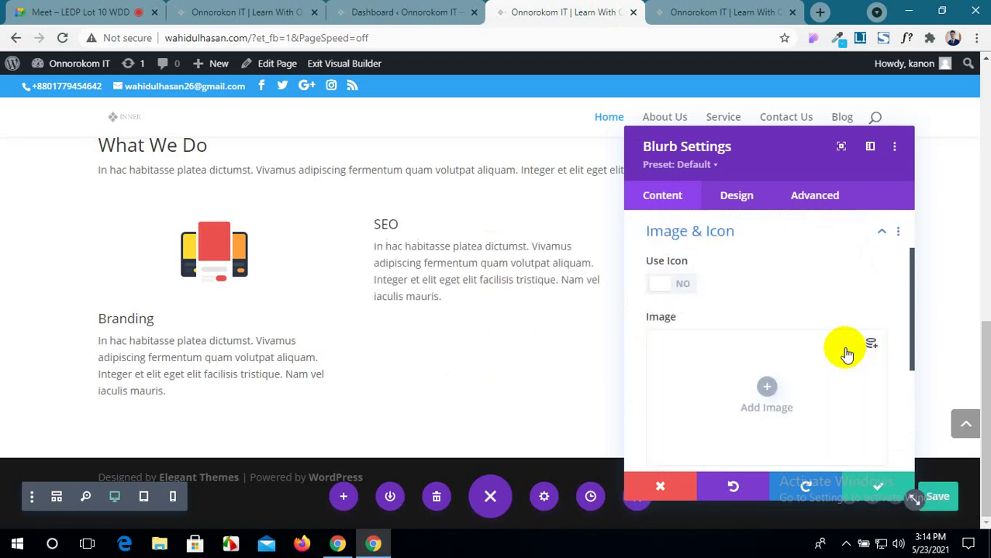
pyautogui.click(764, 389)
pyautogui.click(259, 8)
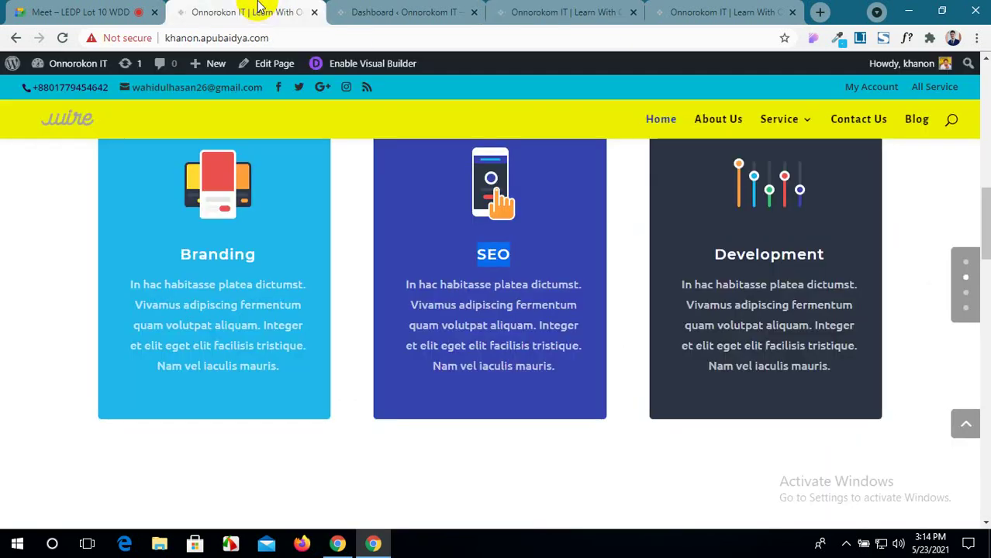
pyautogui.scroll(1, 267, 226)
pyautogui.click(580, 7)
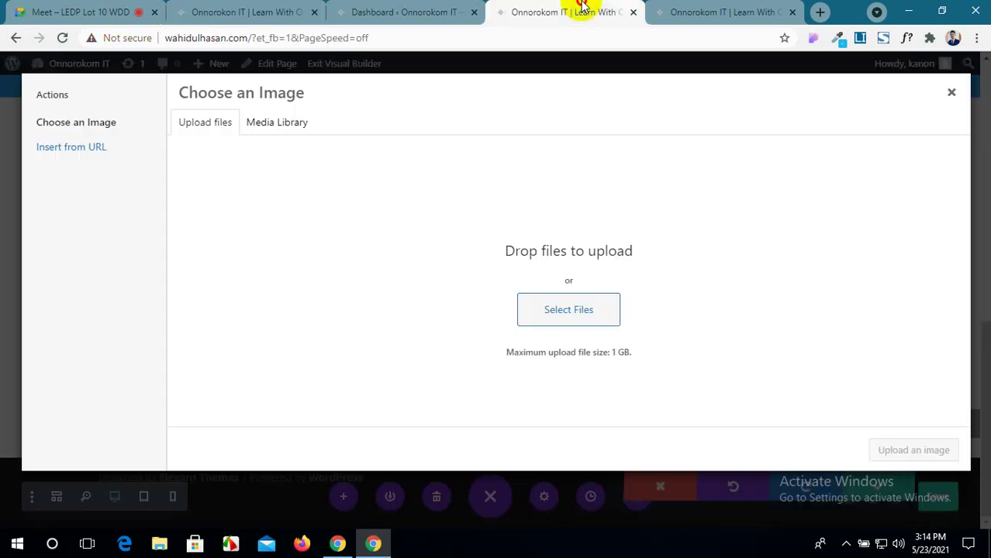
pyautogui.click(286, 126)
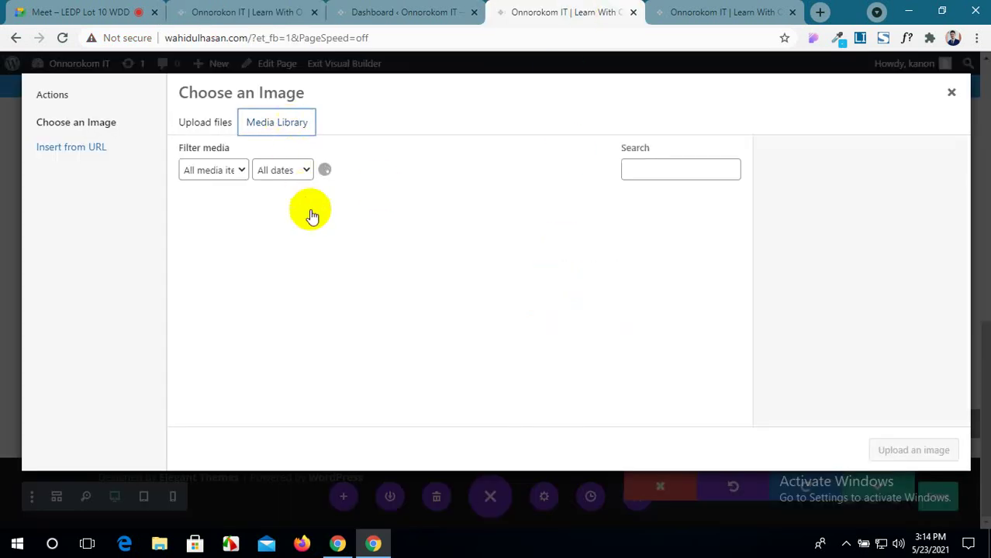
pyautogui.click(332, 253)
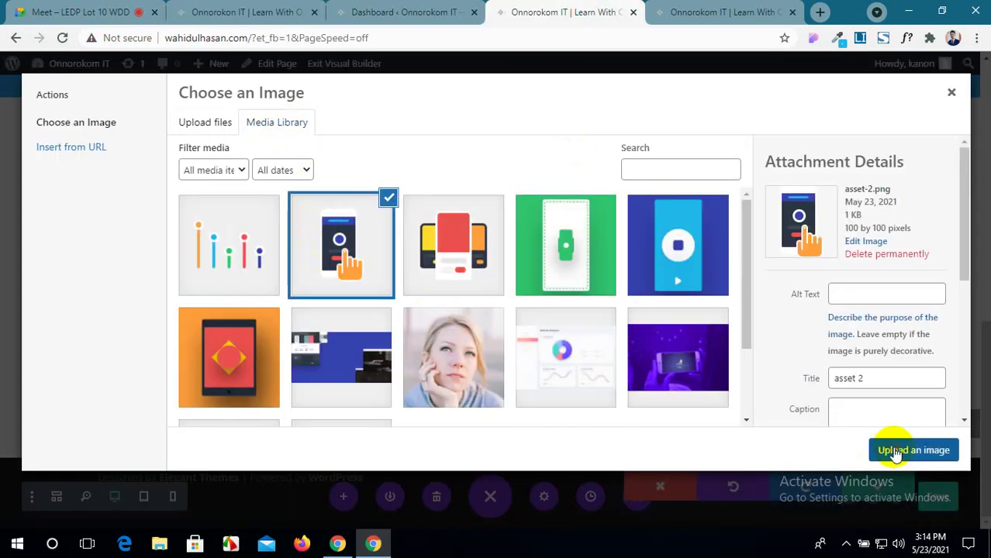
pyautogui.click(895, 452)
pyautogui.scroll(-1, 884, 465)
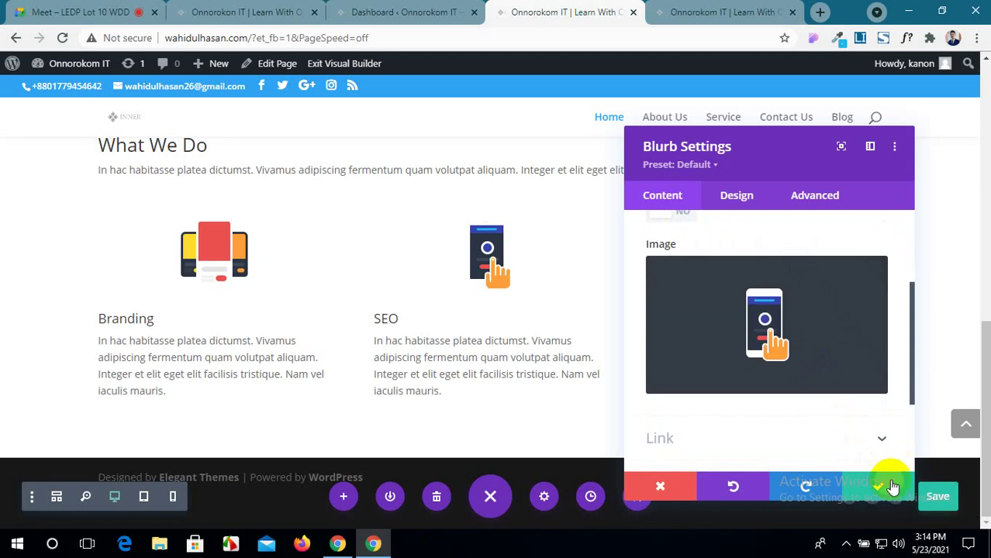
pyautogui.click(892, 486)
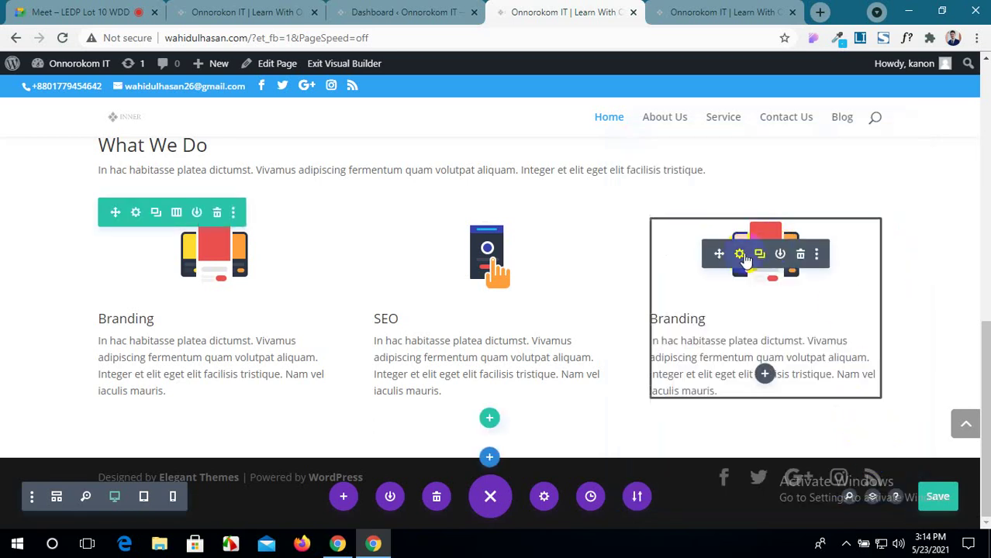
# Set the third blurb's title to Development, copied from the third card on the reference site.
pyautogui.click(739, 255)
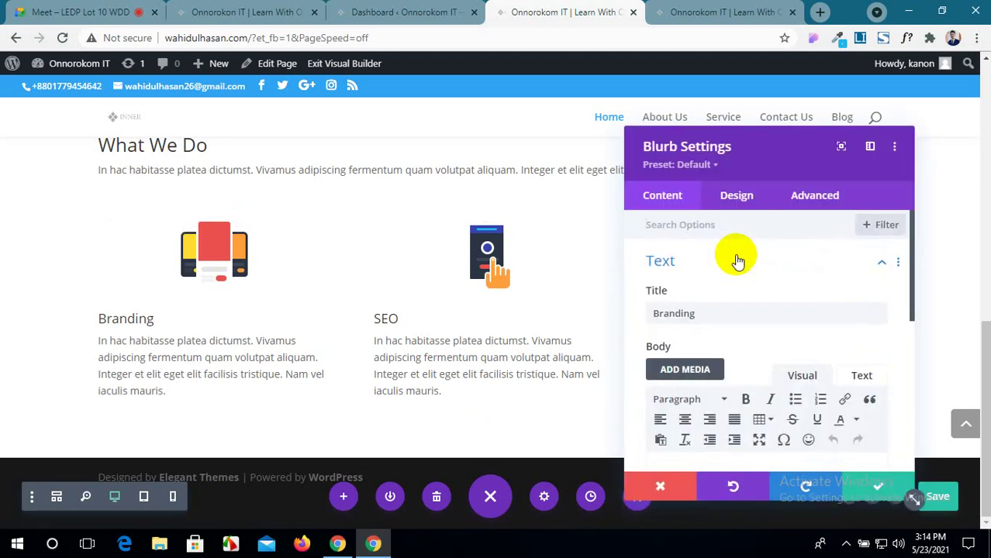
pyautogui.click(233, 12)
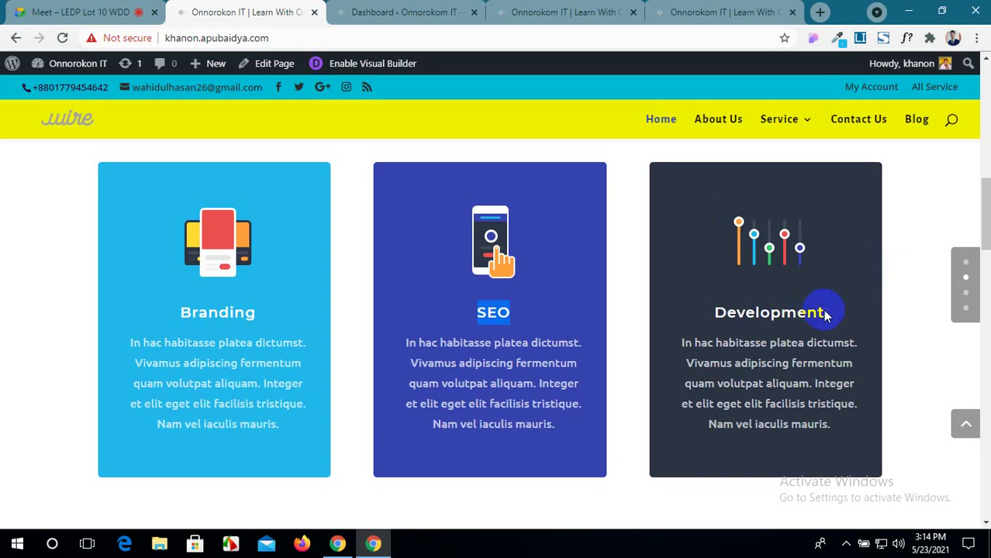
pyautogui.moveTo(824, 313); pyautogui.dragTo(715, 315)
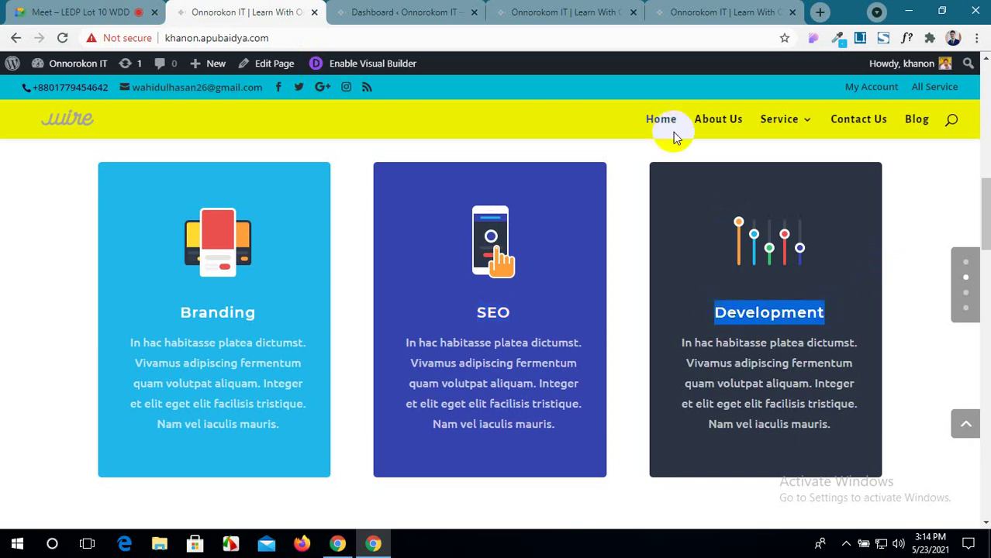
pyautogui.hotkey('ctrl', '4')
pyautogui.moveTo(698, 313); pyautogui.dragTo(635, 314)
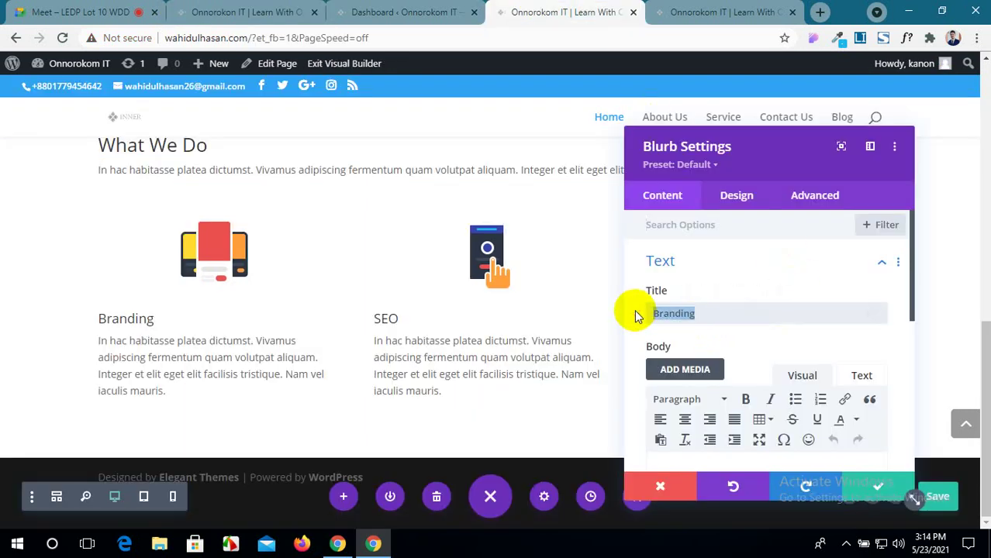
# Replace the Development blurb's image with the asset 3 picture from the media library and save the blurb settings.
pyautogui.scroll(-2, 801, 348)
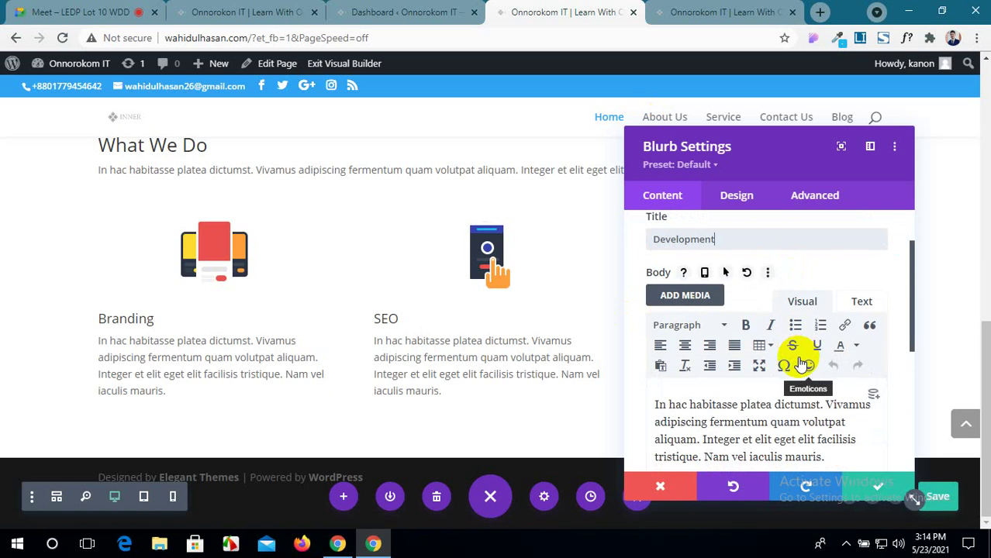
pyautogui.scroll(-3, 801, 361)
pyautogui.scroll(-2, 807, 341)
pyautogui.click(825, 272)
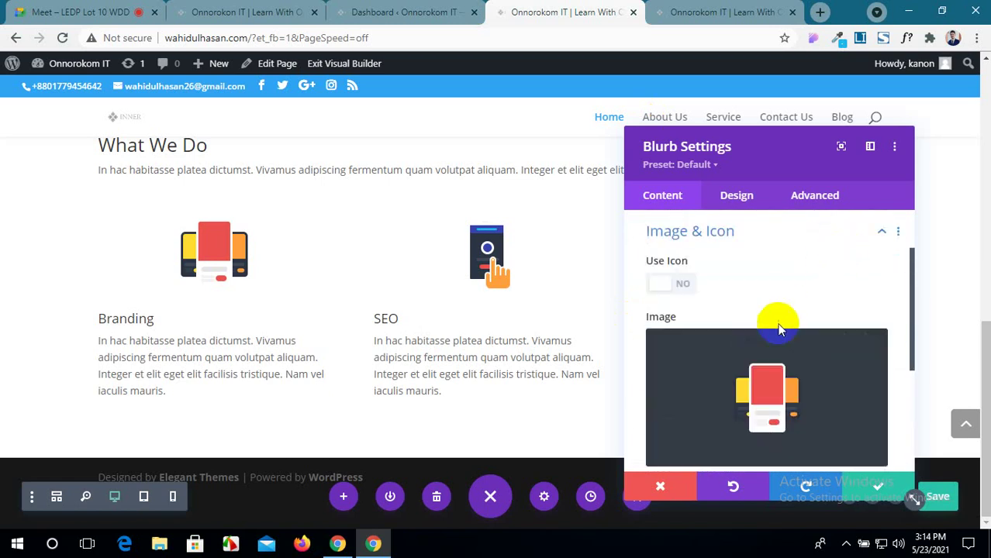
pyautogui.click(845, 355)
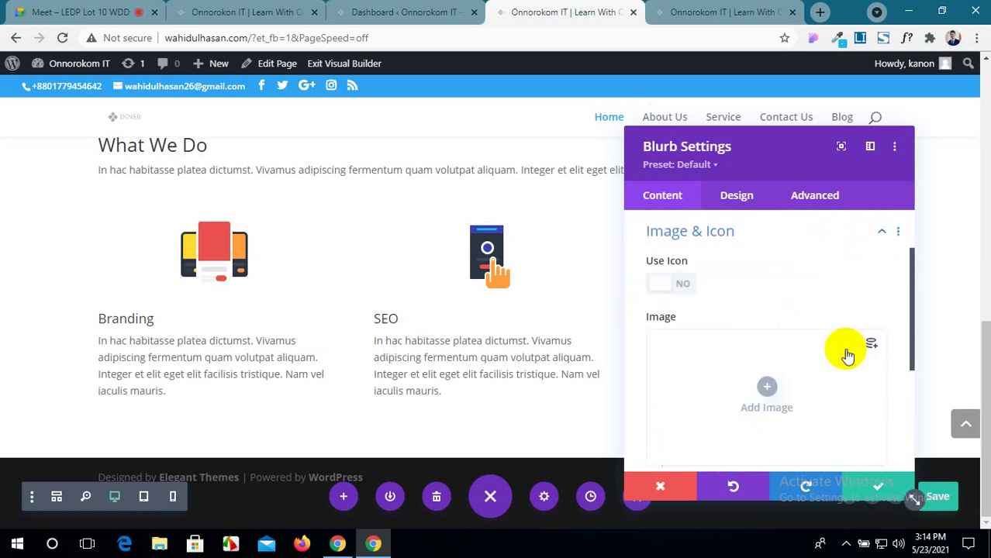
pyautogui.click(764, 389)
pyautogui.click(261, 128)
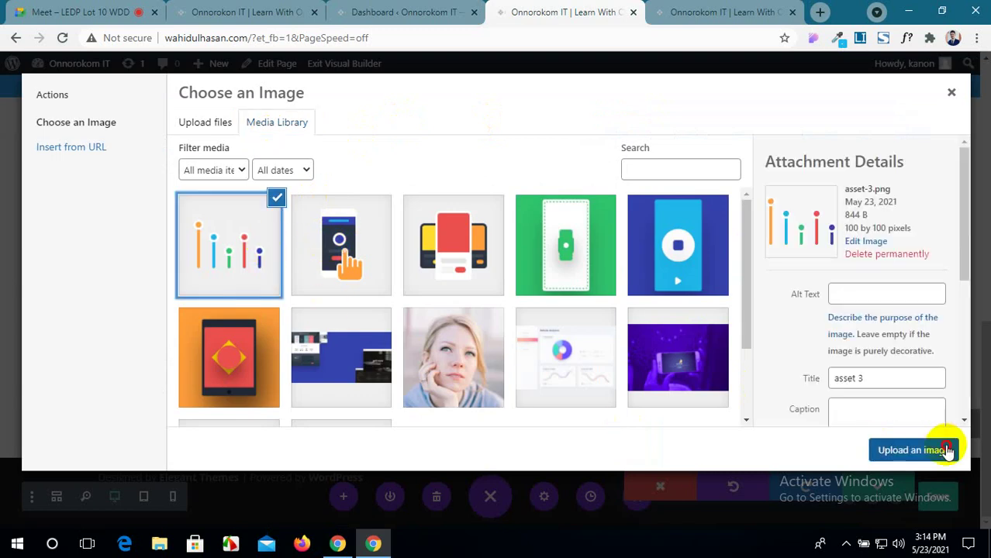
pyautogui.click(945, 448)
pyautogui.click(873, 489)
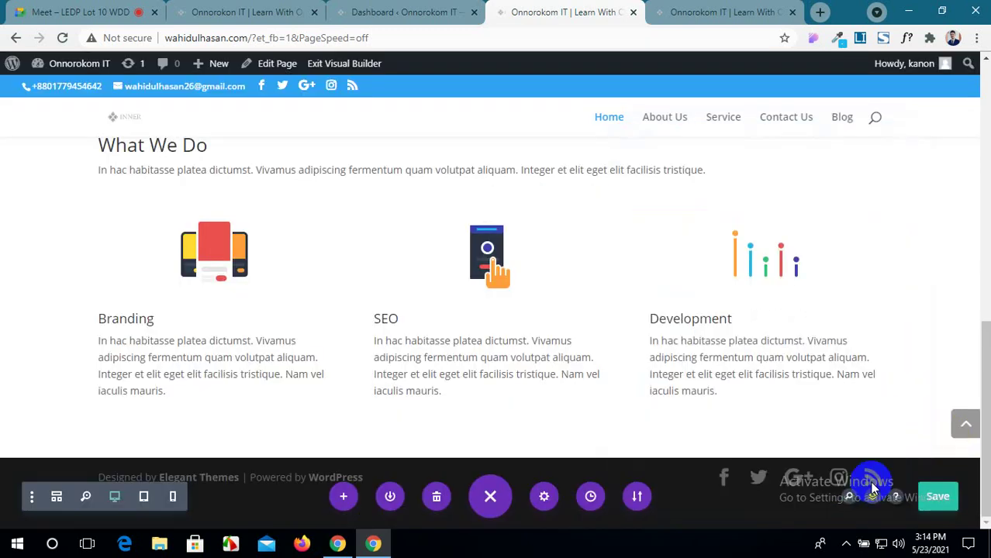
# Centre the What We Do heading in its text module and compare it with the reference site's section heading.
pyautogui.scroll(2, 538, 336)
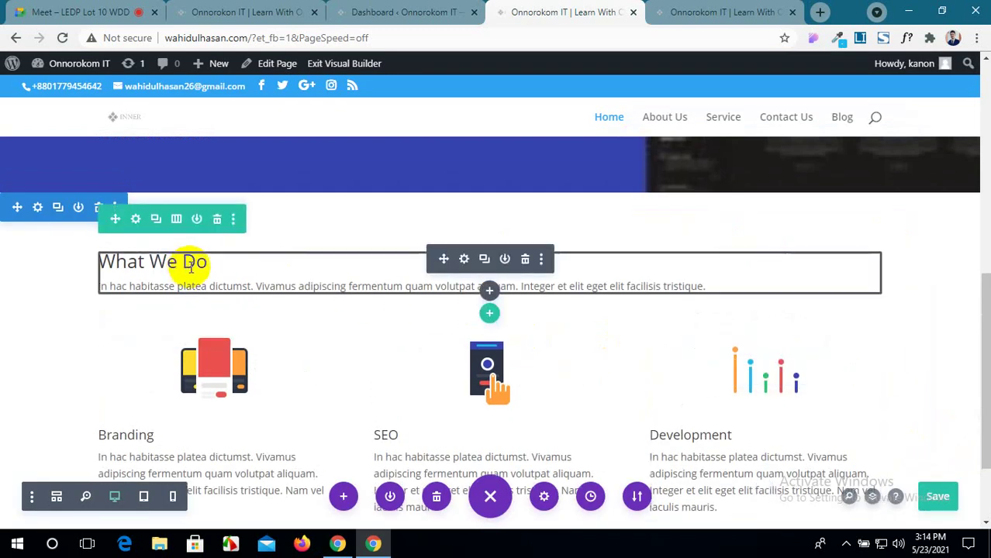
pyautogui.click(465, 261)
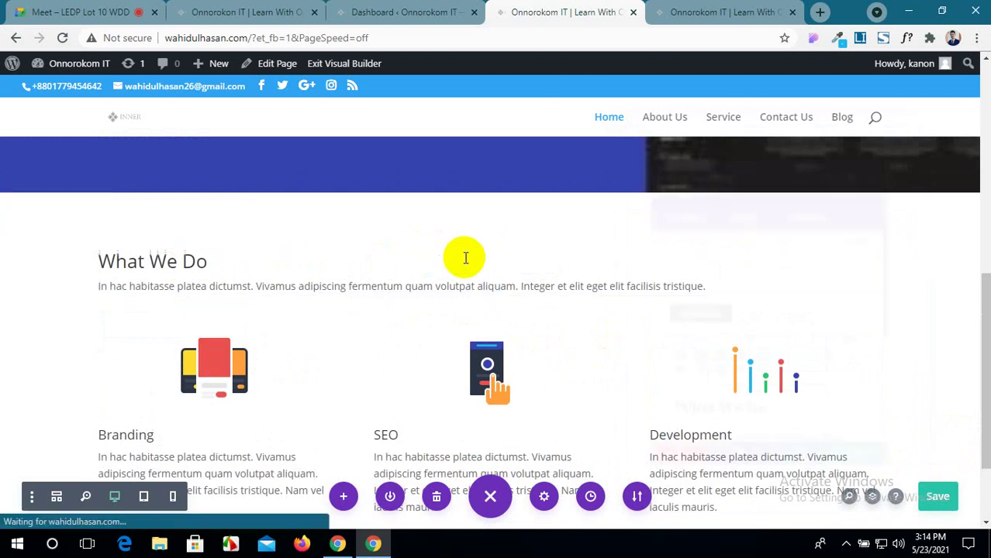
pyautogui.moveTo(768, 151); pyautogui.dragTo(785, 134)
pyautogui.scroll(-1, 786, 257)
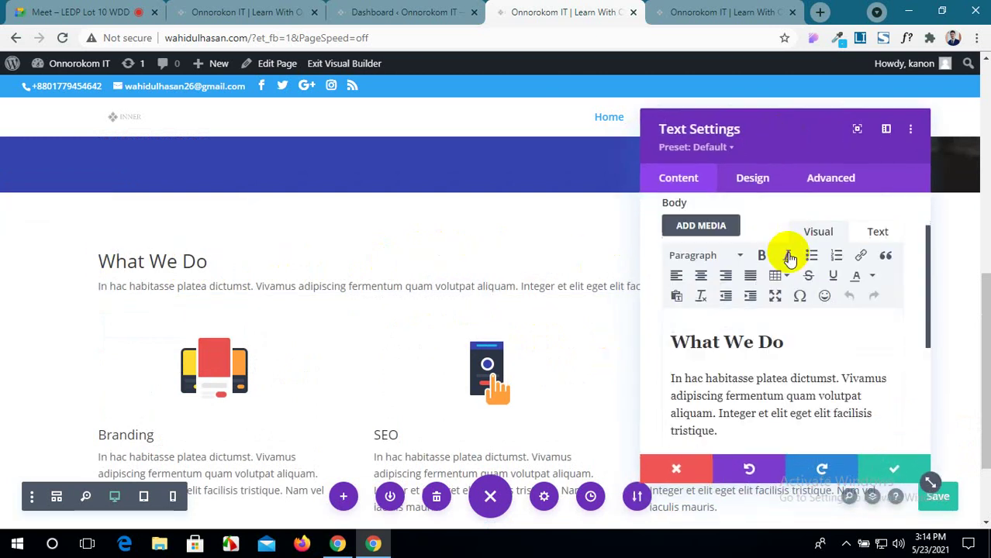
pyautogui.click(701, 273)
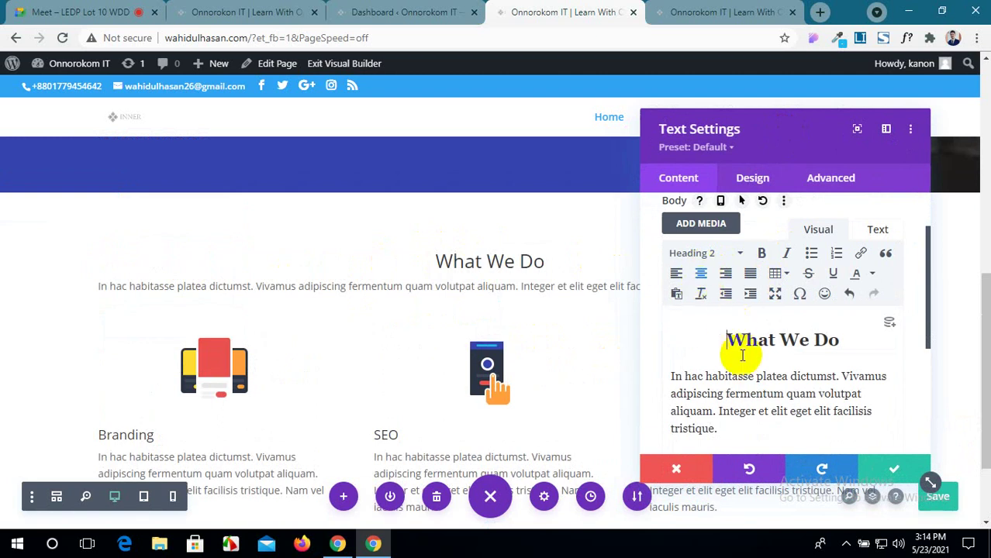
pyautogui.click(247, 11)
pyautogui.scroll(2, 334, 159)
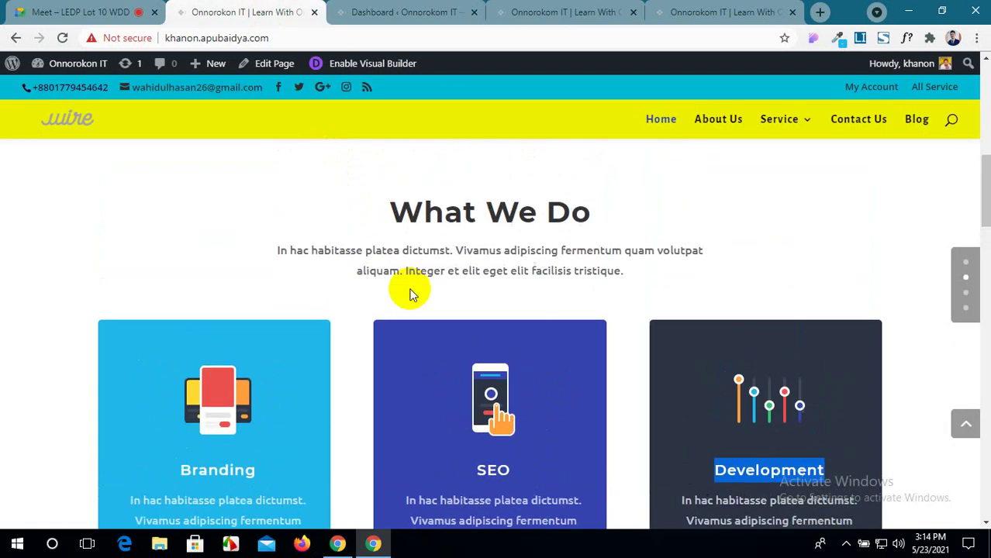
pyautogui.click(411, 12)
pyautogui.click(616, 7)
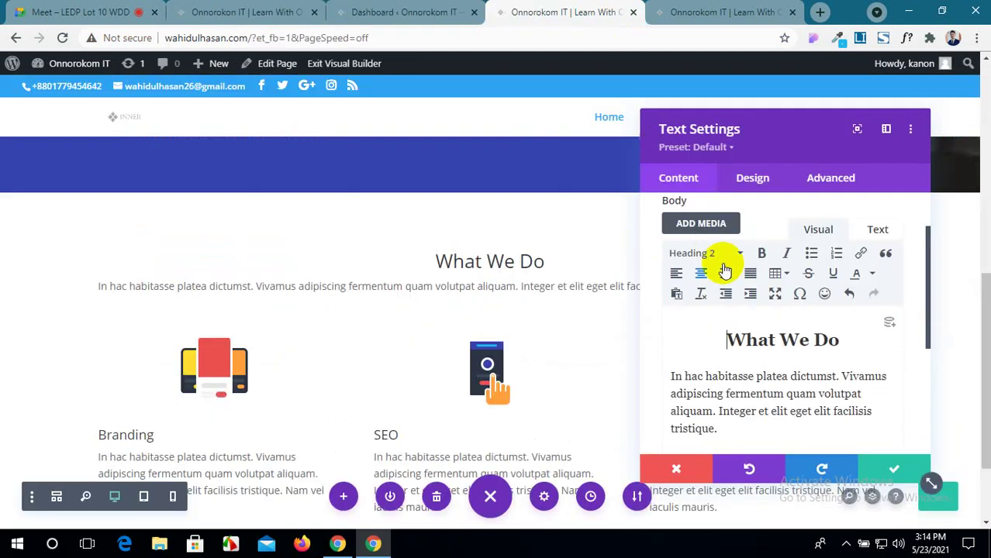
pyautogui.scroll(-1, 721, 263)
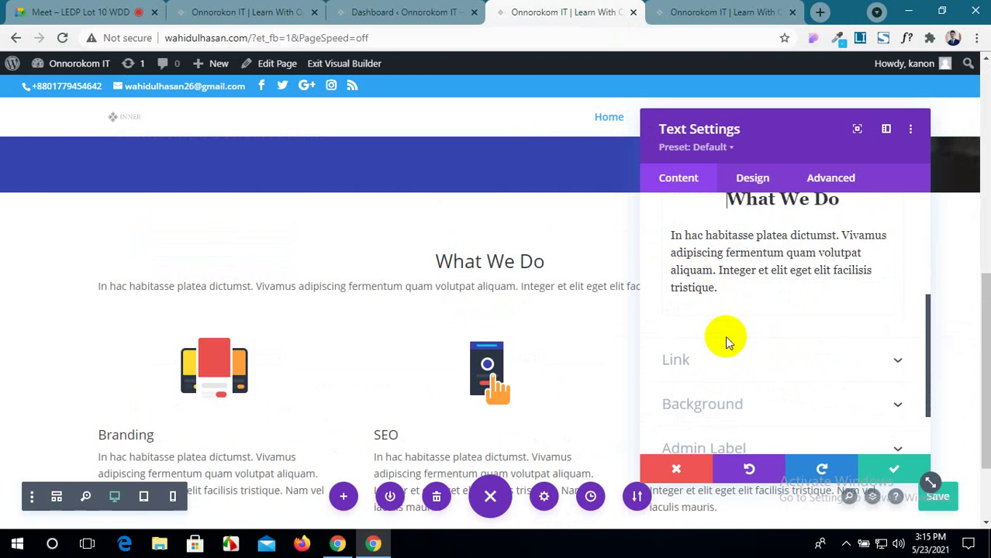
pyautogui.scroll(1, 725, 336)
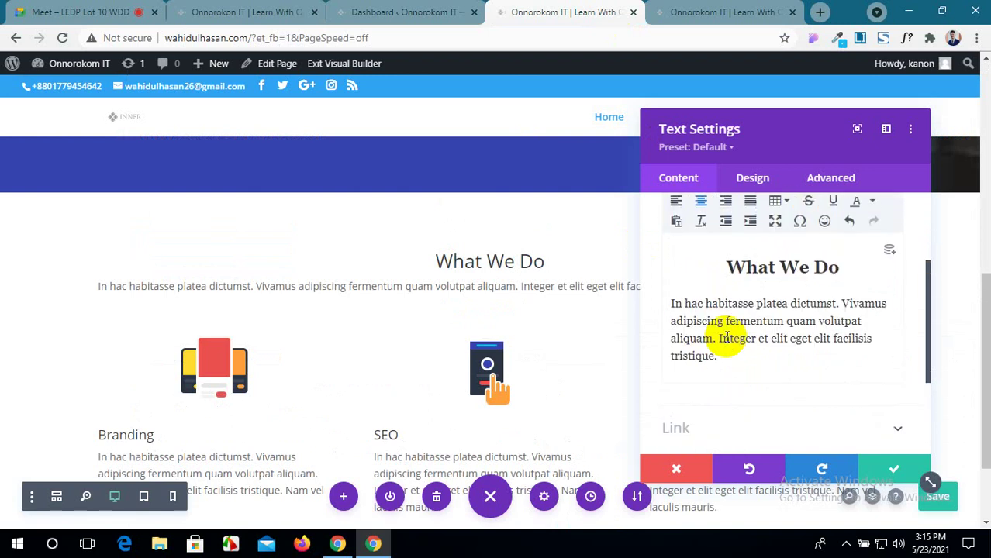
# Inspect the font details of the reference site's What We Do heading and its paragraph with WhatFont.
pyautogui.click(403, 11)
pyautogui.click(247, 11)
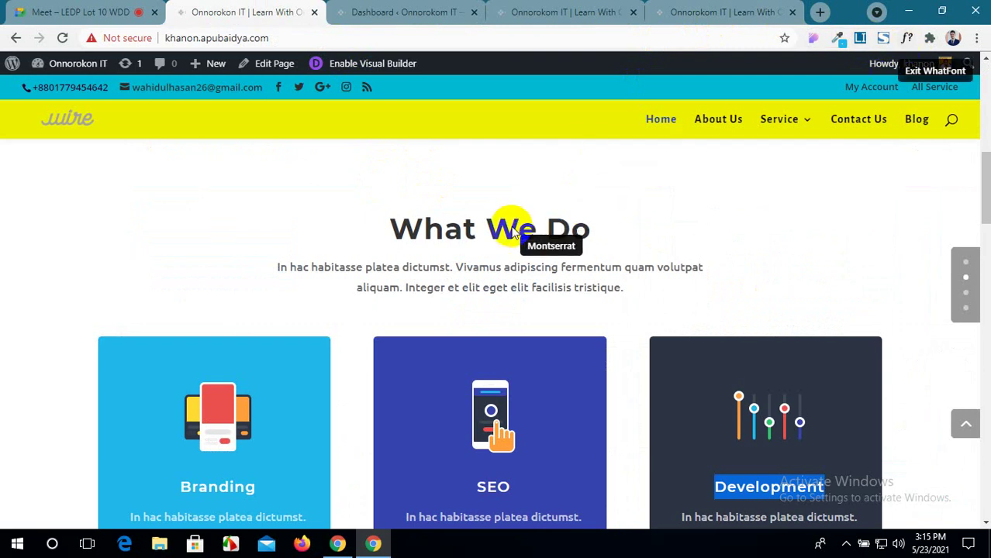
pyautogui.click(491, 229)
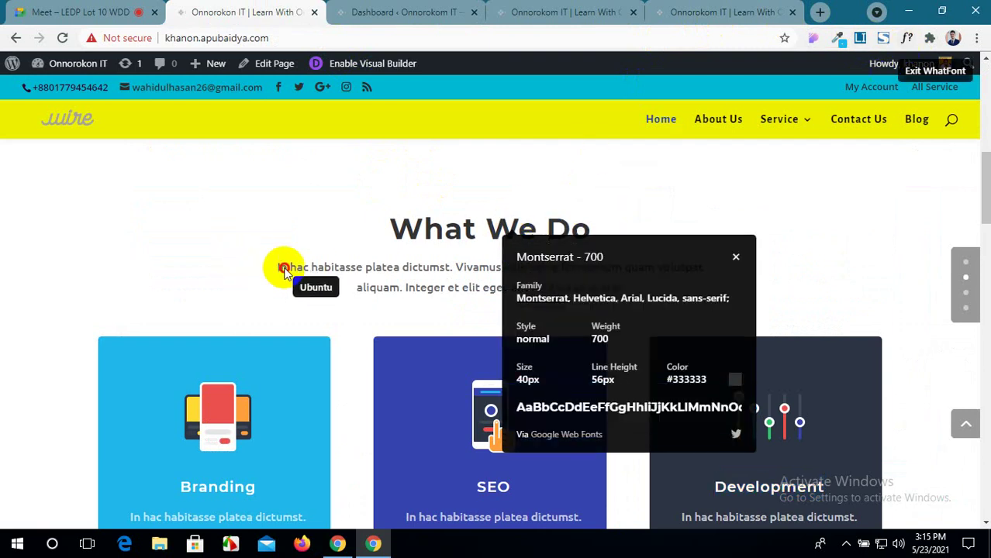
pyautogui.click(284, 270)
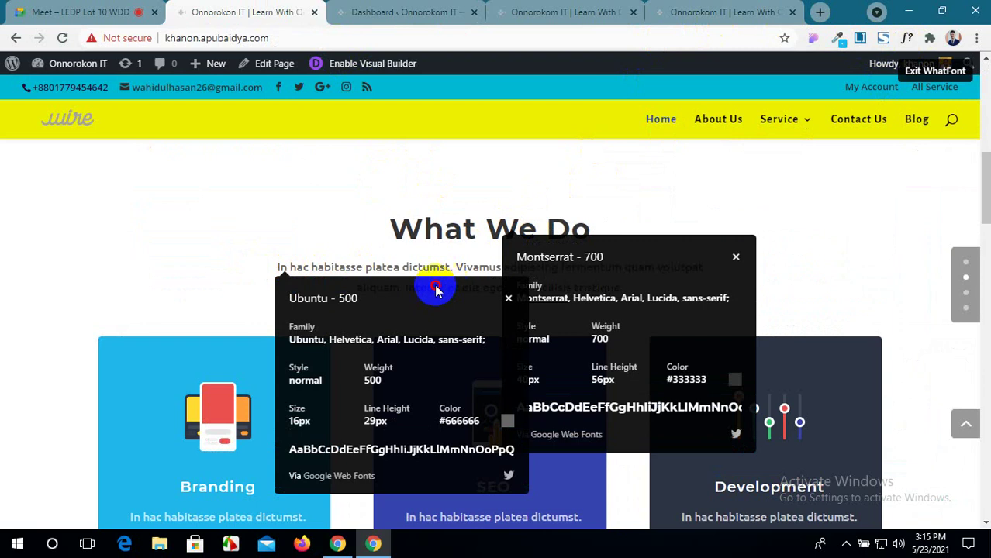
pyautogui.moveTo(317, 299); pyautogui.dragTo(359, 299)
pyautogui.click(509, 300)
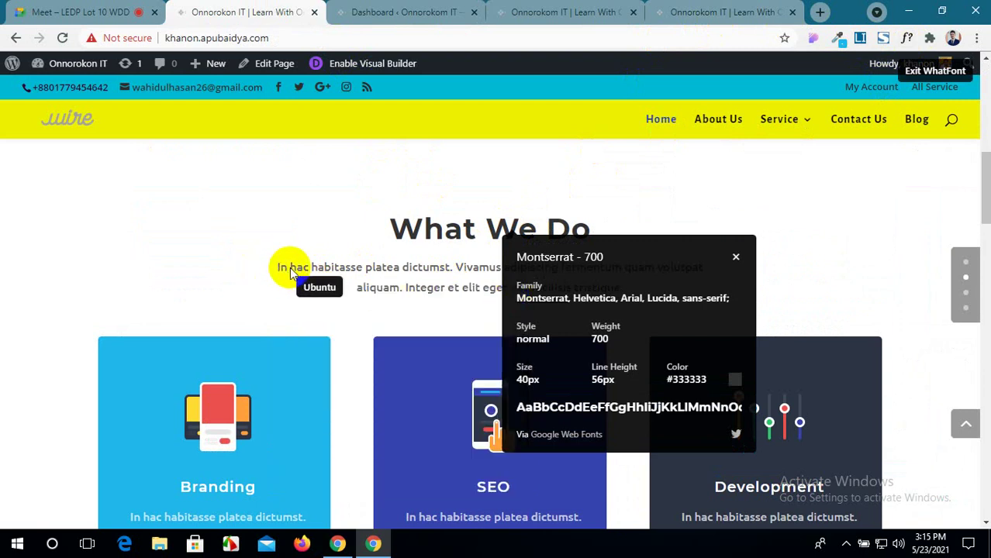
pyautogui.scroll(-1, 565, 342)
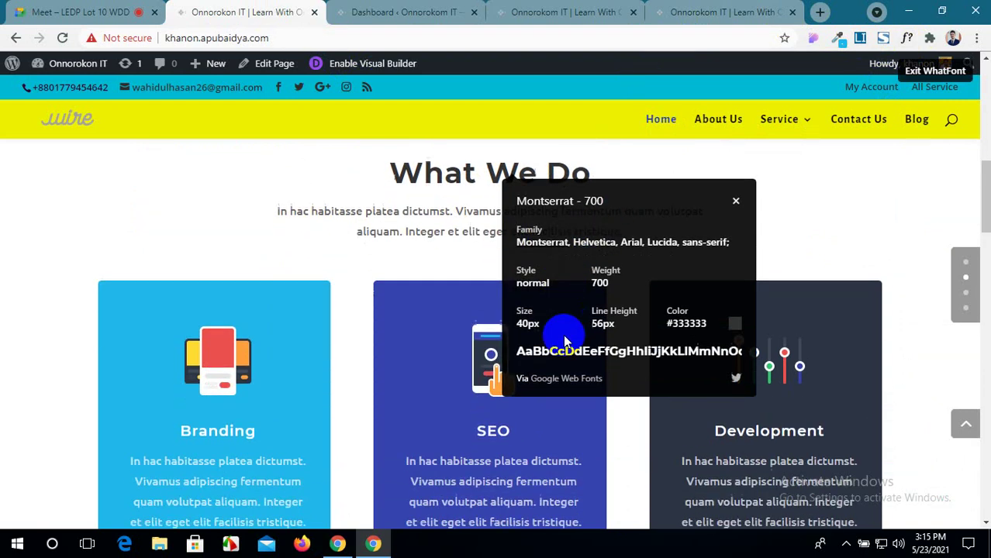
# Set the text module's Heading 1 font to Montserrat, taking the family from the reference site's font details.
pyautogui.click(566, 12)
pyautogui.scroll(-3, 702, 275)
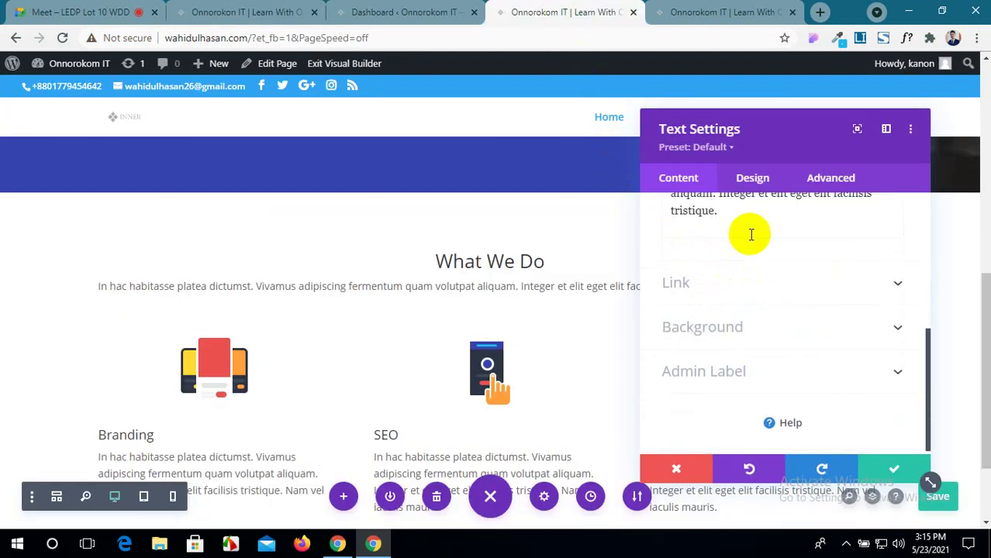
pyautogui.click(755, 186)
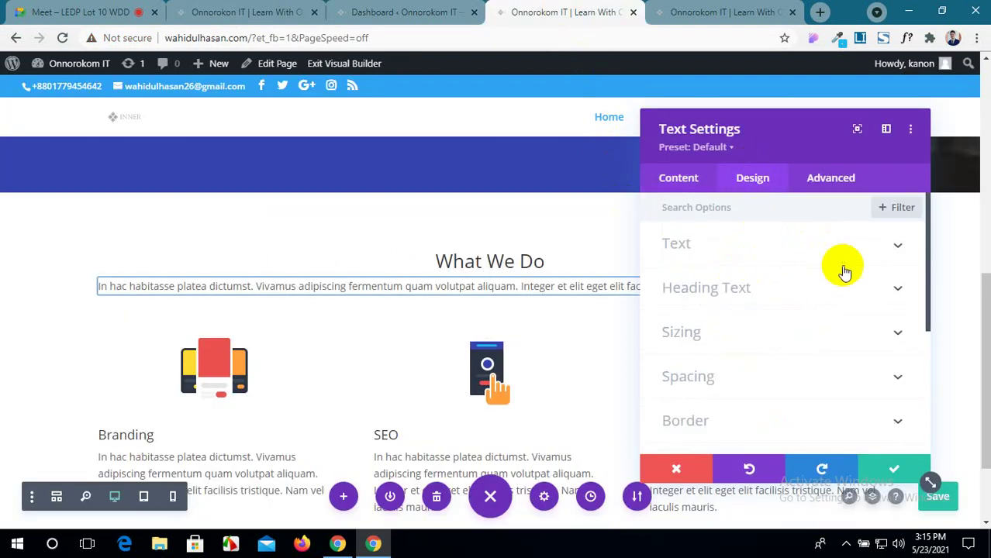
pyautogui.click(857, 288)
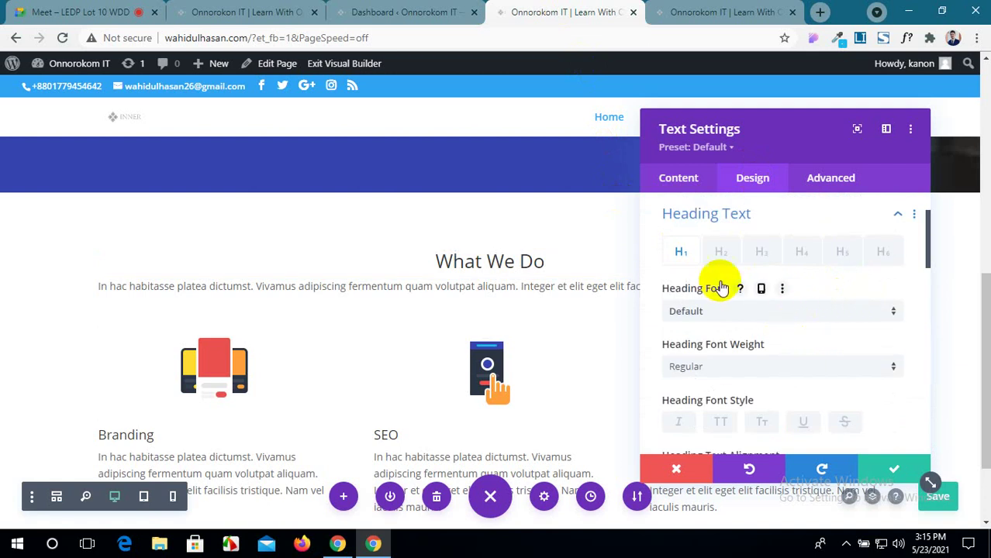
pyautogui.click(433, 14)
pyautogui.click(248, 12)
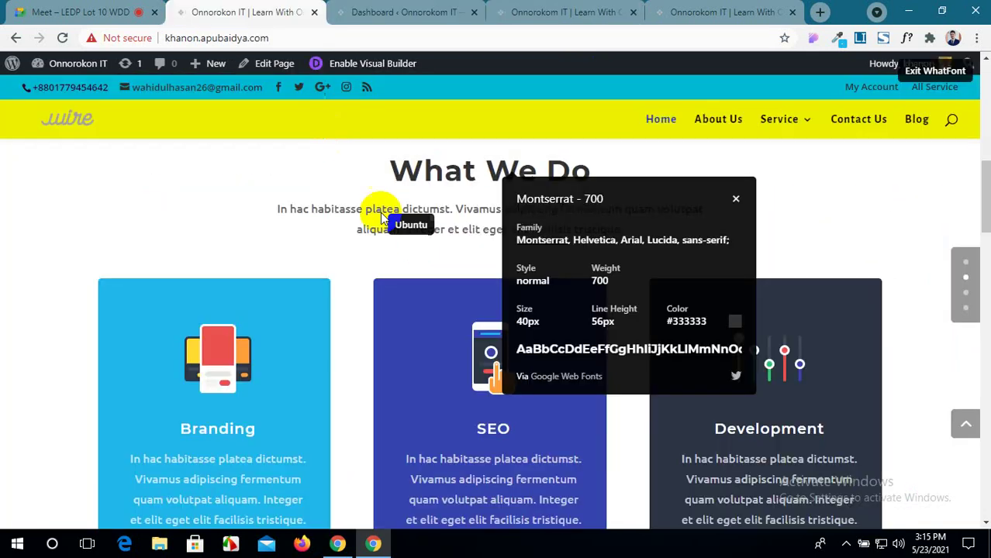
pyautogui.moveTo(568, 243); pyautogui.dragTo(527, 245)
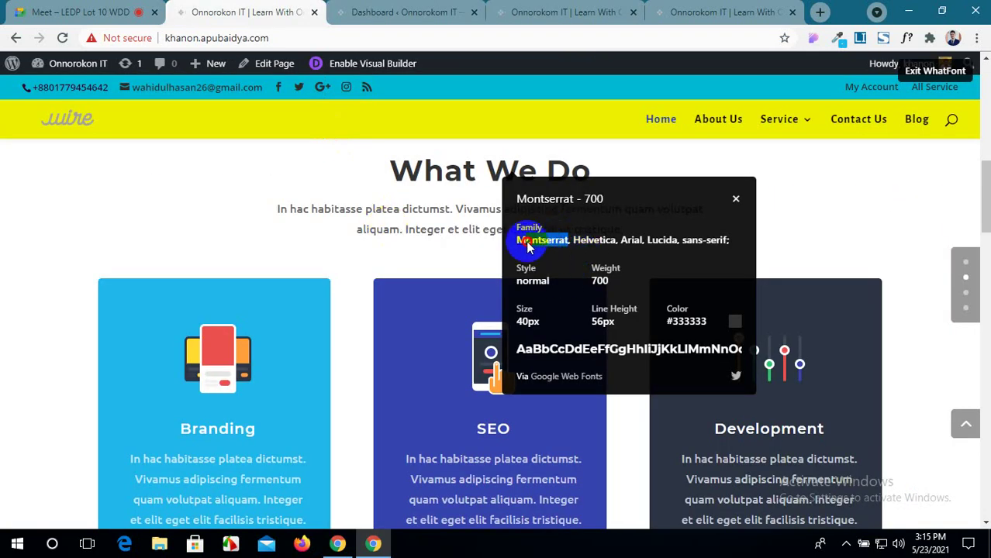
pyautogui.click(564, 10)
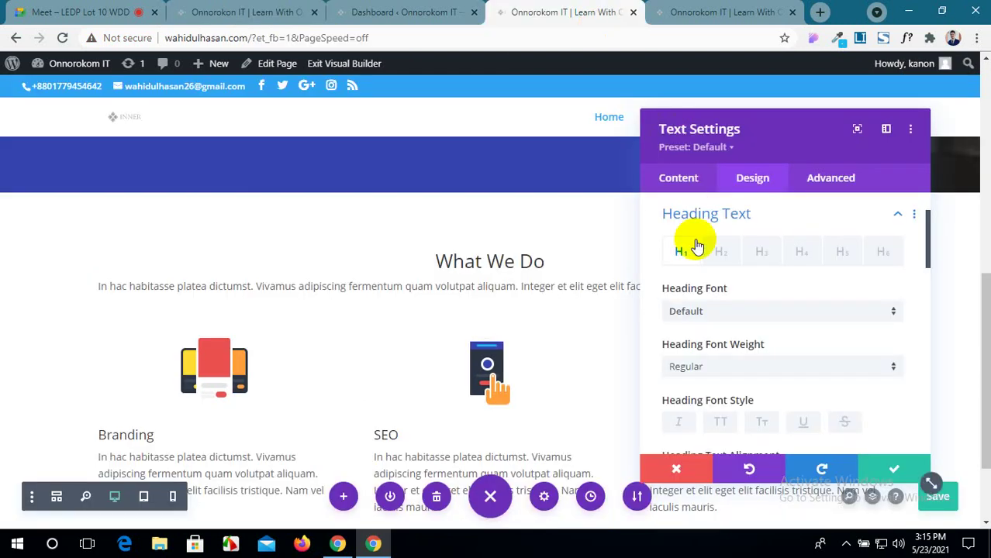
pyautogui.click(720, 313)
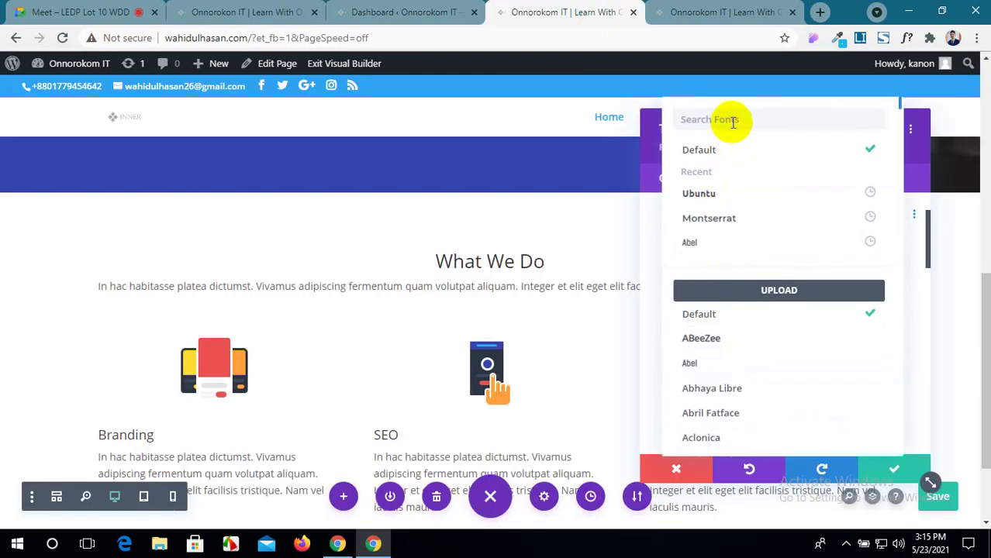
pyautogui.write('Montserrat')
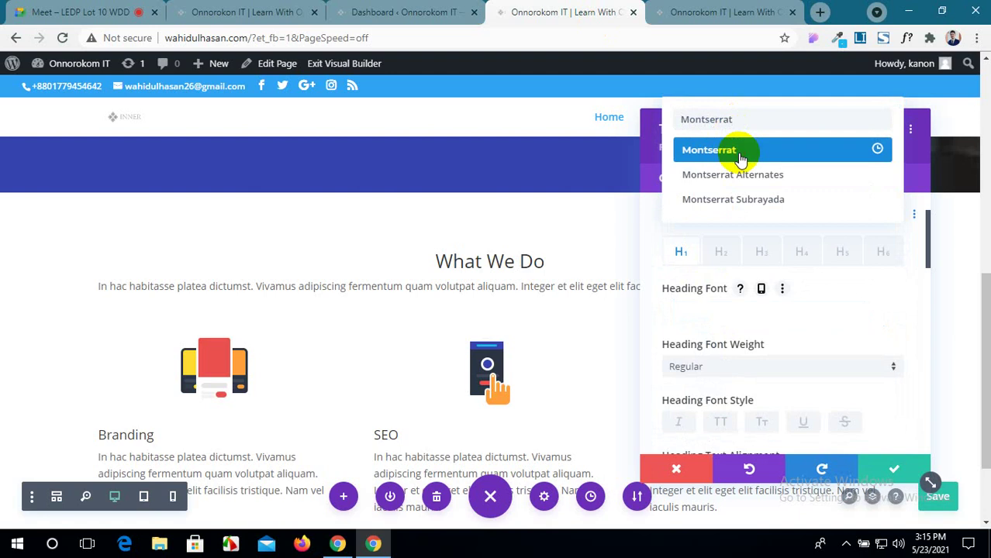
pyautogui.click(738, 151)
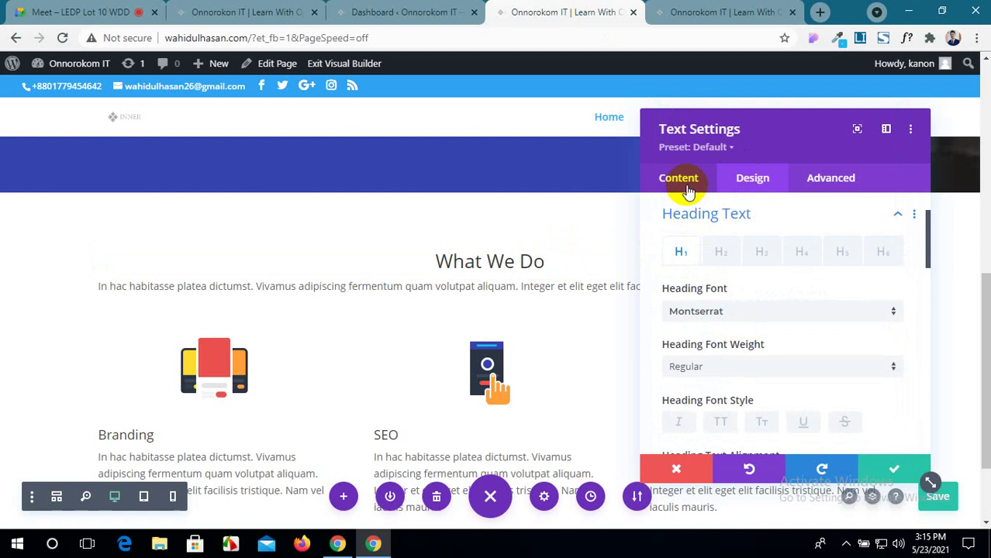
# Set the Heading 1 text size to 40px, matching the size shown on the reference site.
pyautogui.scroll(-5, 741, 354)
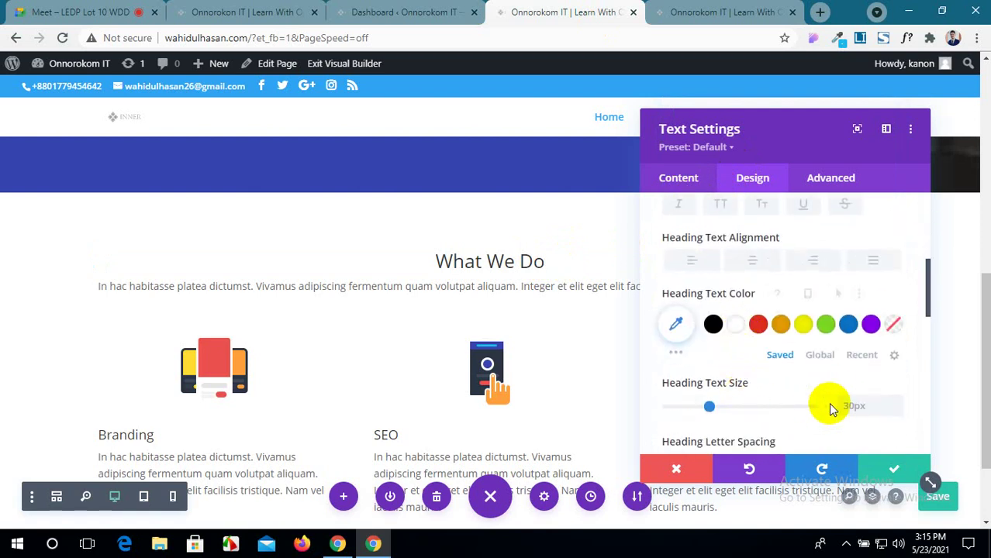
pyautogui.click(356, 9)
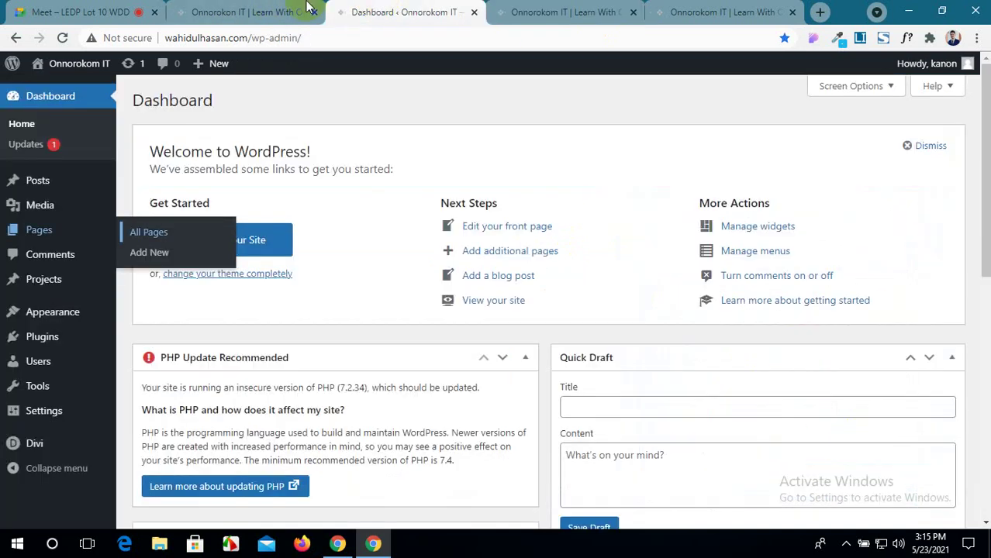
pyautogui.click(238, 10)
pyautogui.click(531, 9)
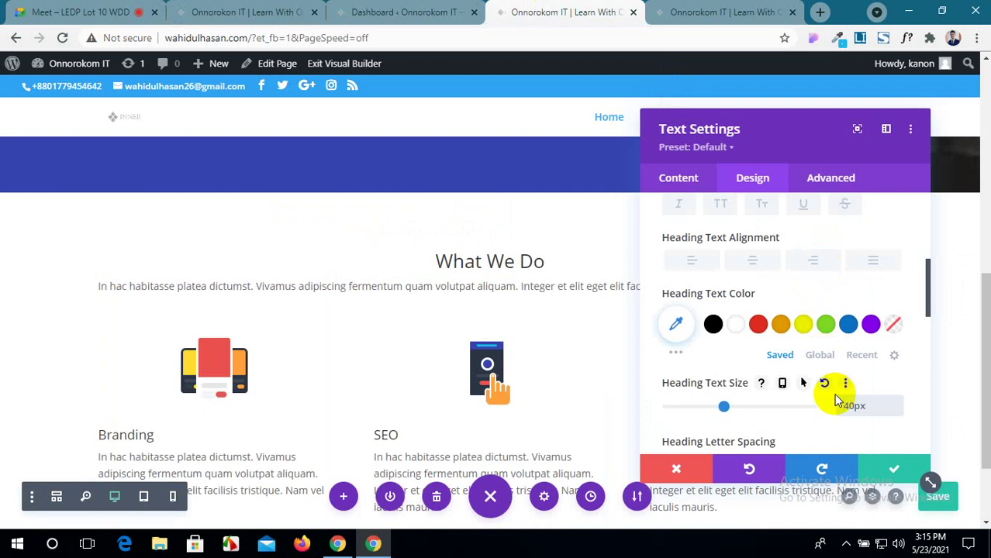
# Check the heading level of What We Do in the body text and set the Heading 2 font to Montserrat.
pyautogui.scroll(5, 723, 302)
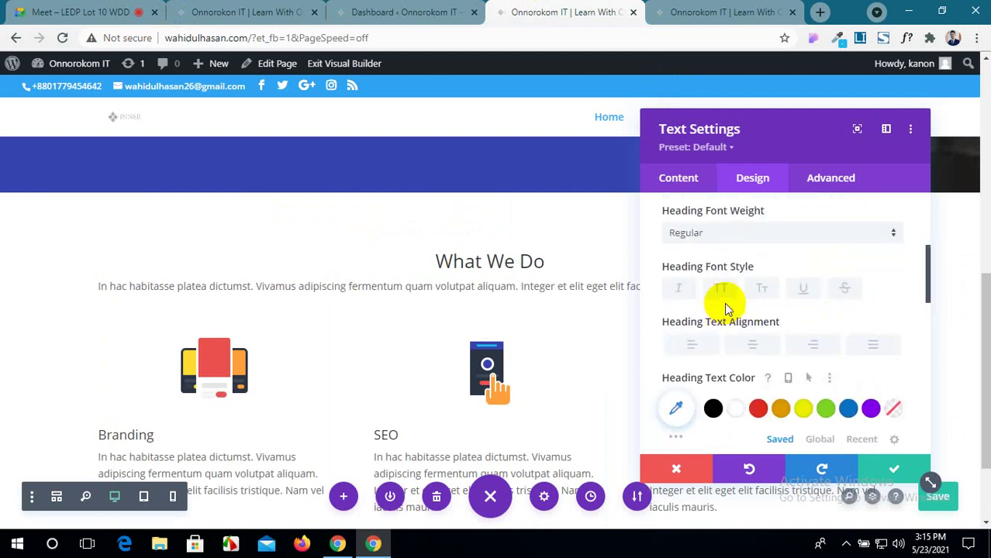
pyautogui.click(676, 180)
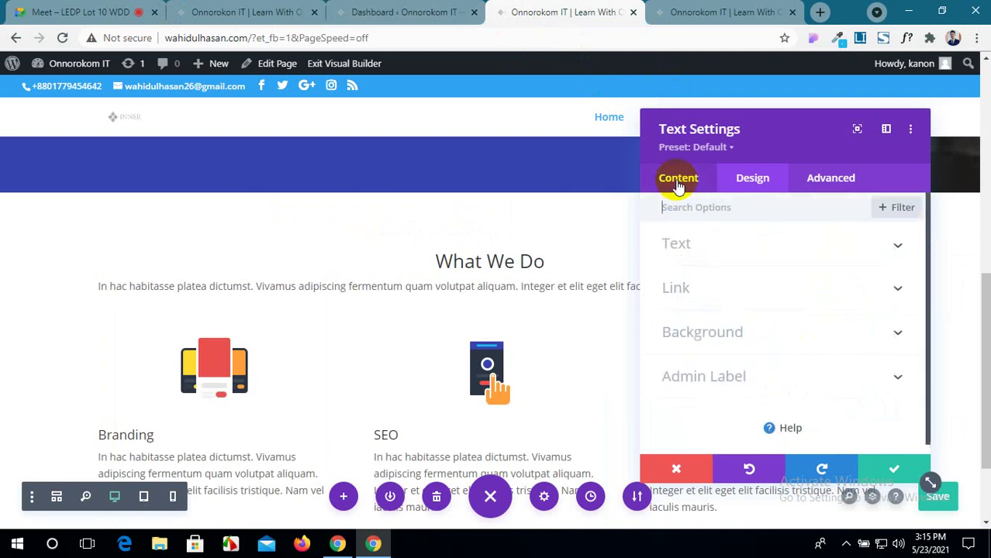
pyautogui.click(764, 258)
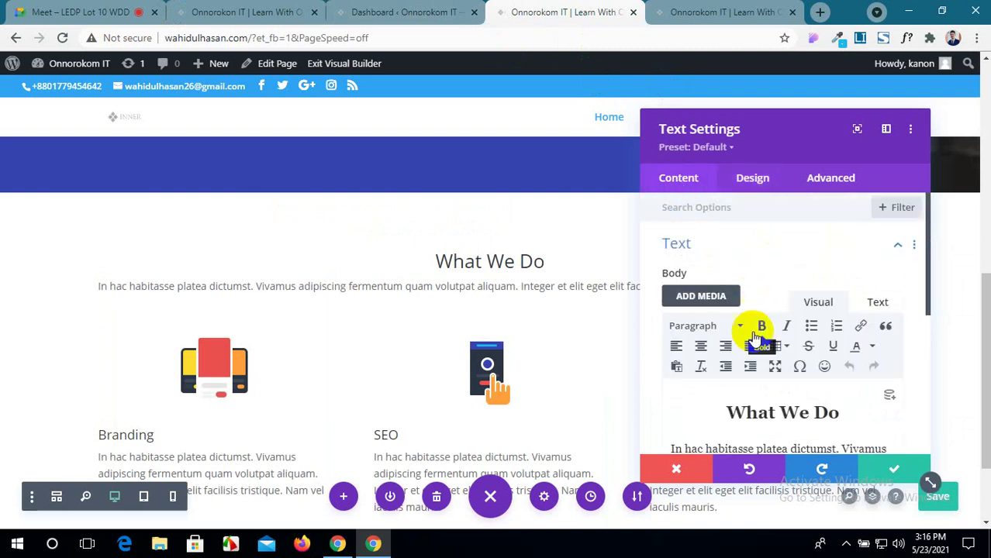
pyautogui.scroll(-3, 690, 318)
pyautogui.click(768, 266)
pyautogui.scroll(3, 769, 279)
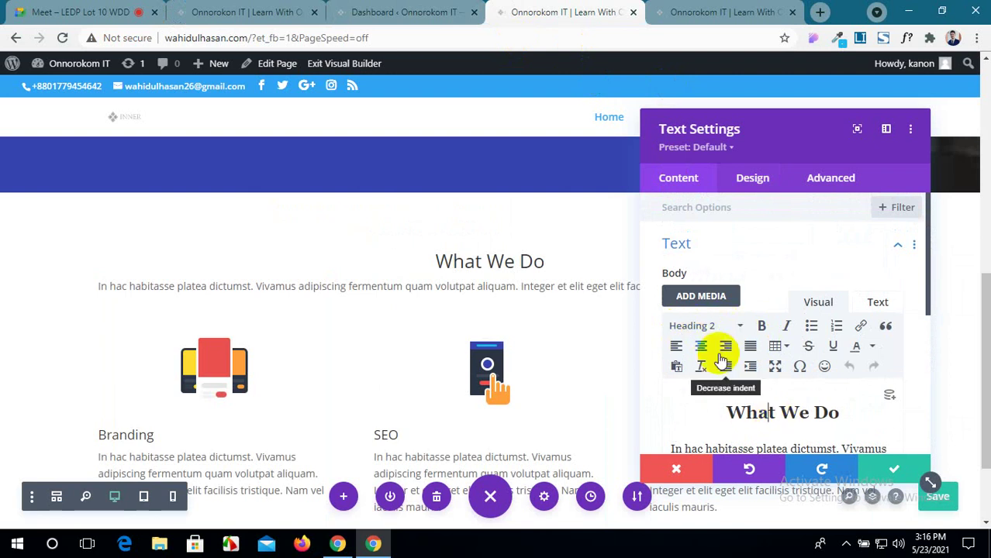
pyautogui.click(751, 178)
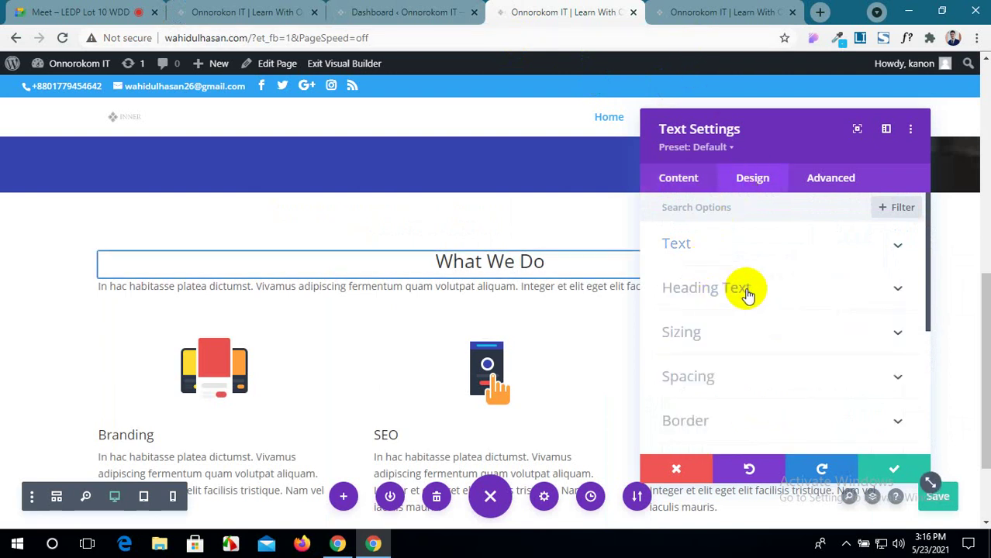
pyautogui.click(743, 290)
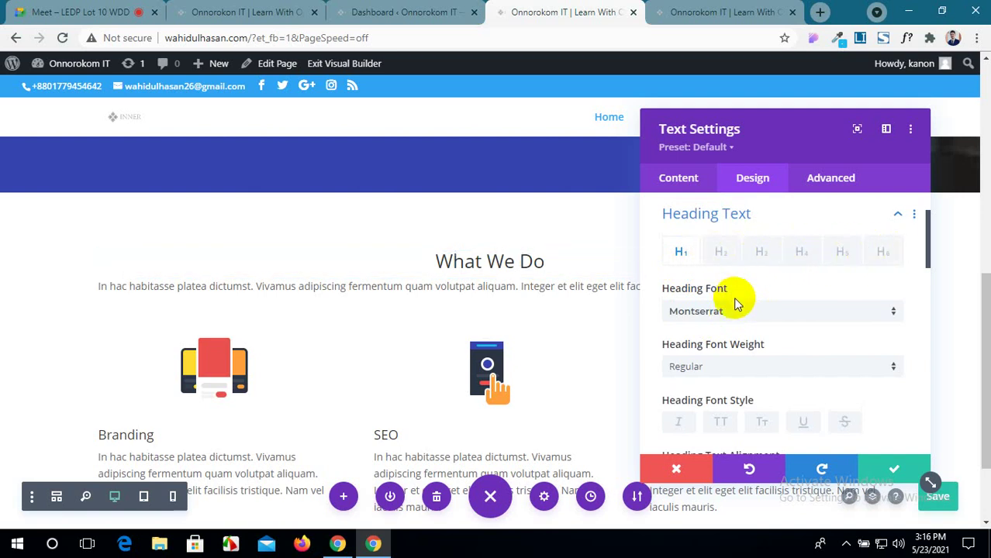
pyautogui.click(733, 252)
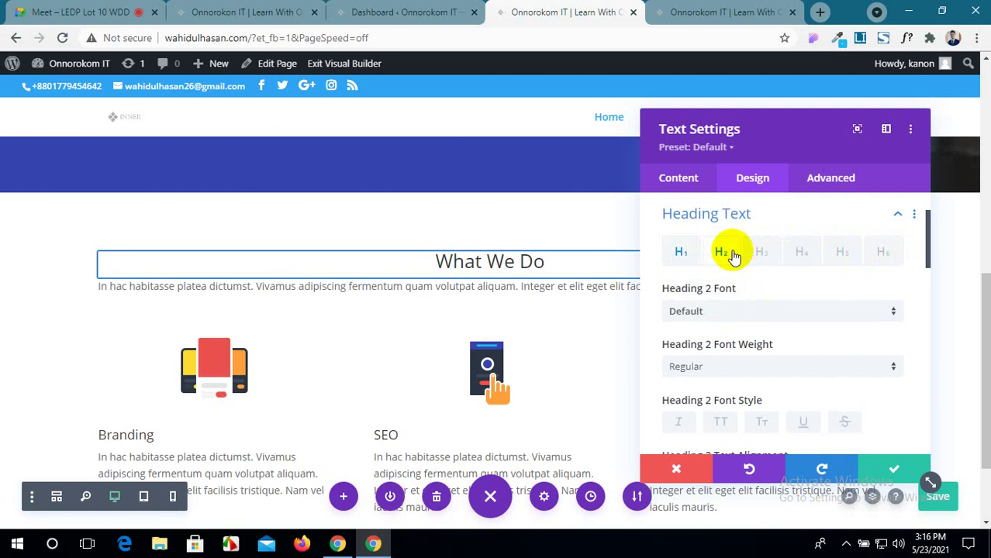
pyautogui.click(743, 320)
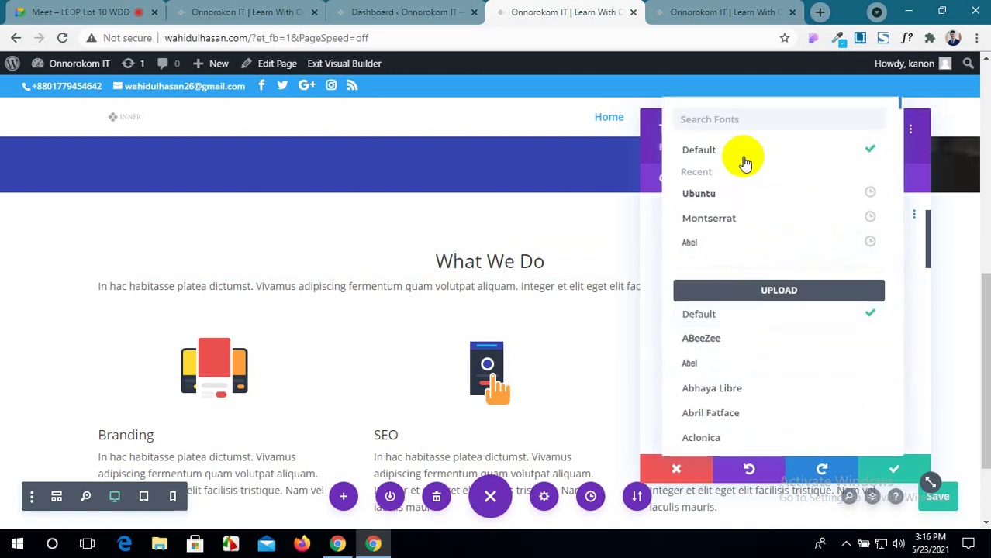
pyautogui.click(734, 222)
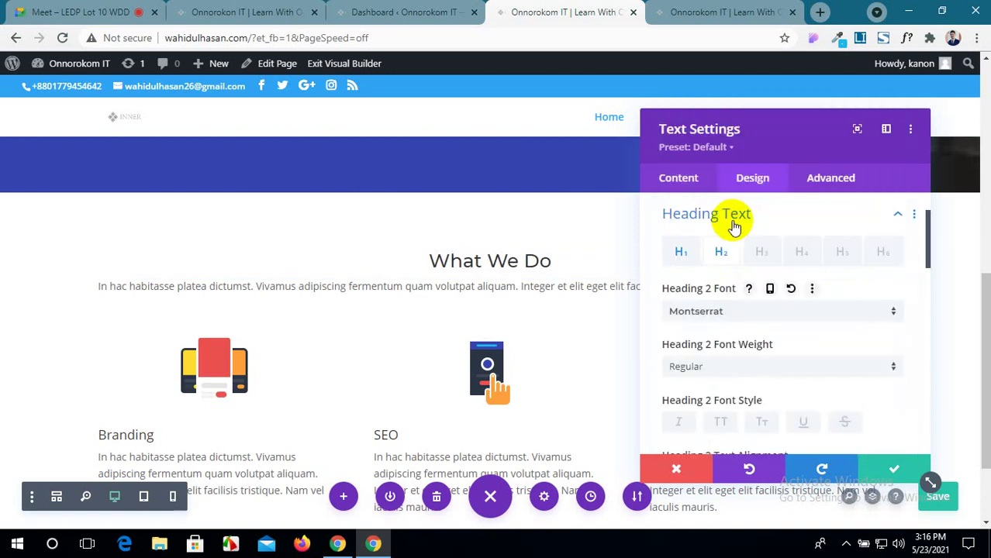
# Set the Heading 2 font weight to Bold and its text size to 40px.
pyautogui.scroll(-2, 725, 325)
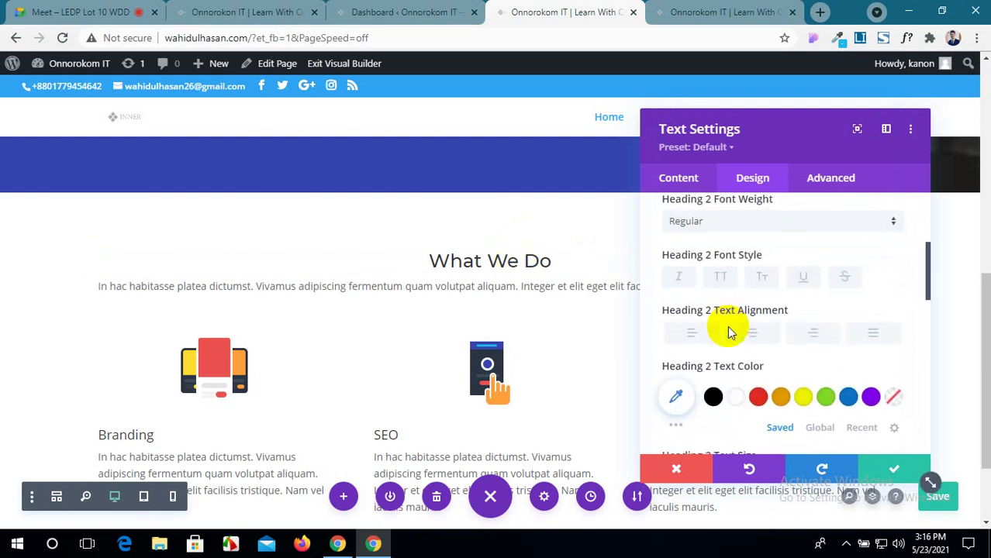
pyautogui.click(741, 225)
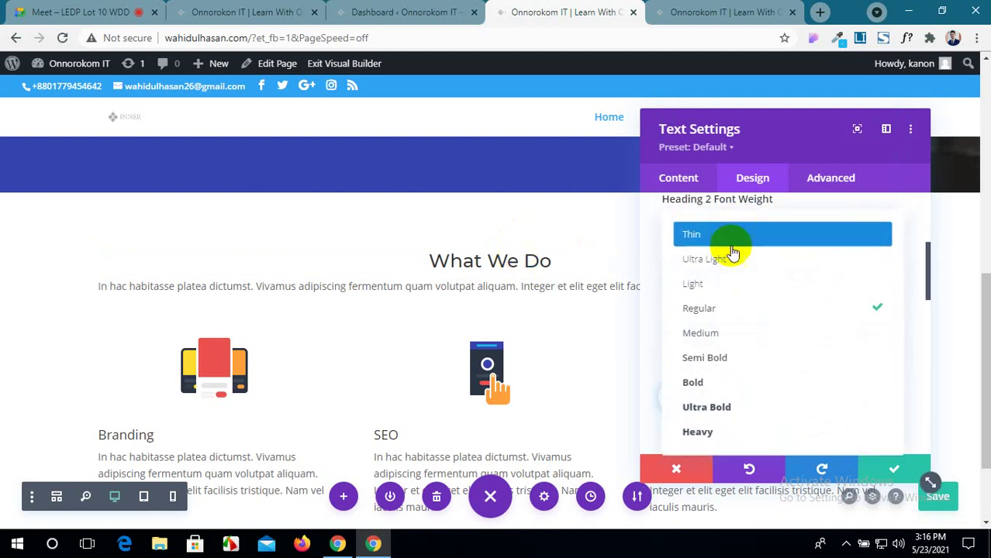
pyautogui.click(729, 383)
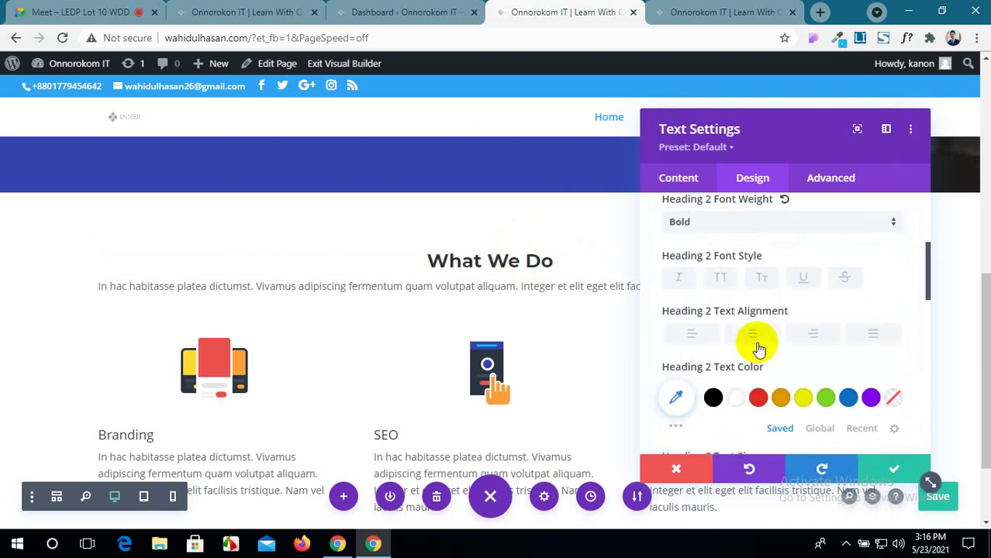
pyautogui.scroll(-3, 759, 346)
pyautogui.scroll(2, 706, 345)
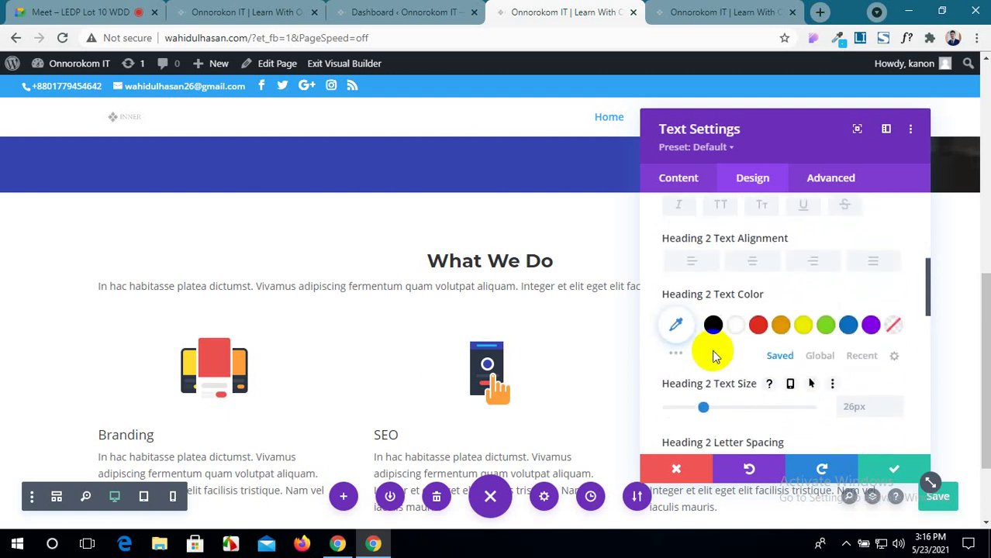
pyautogui.scroll(-3, 709, 348)
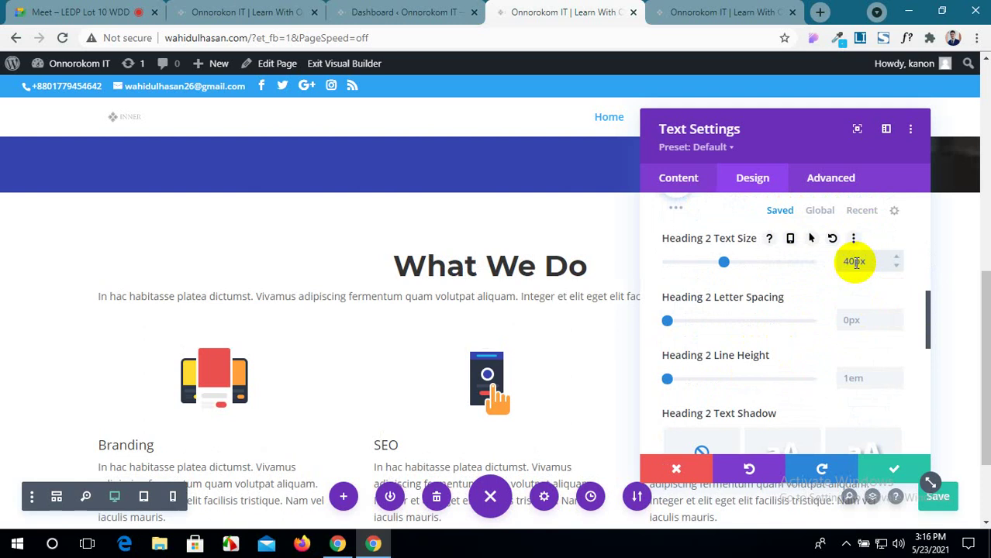
# Compare the reference heading's line height and raise the Heading 2 line height to 1.3em.
pyautogui.click(405, 12)
pyautogui.click(252, 12)
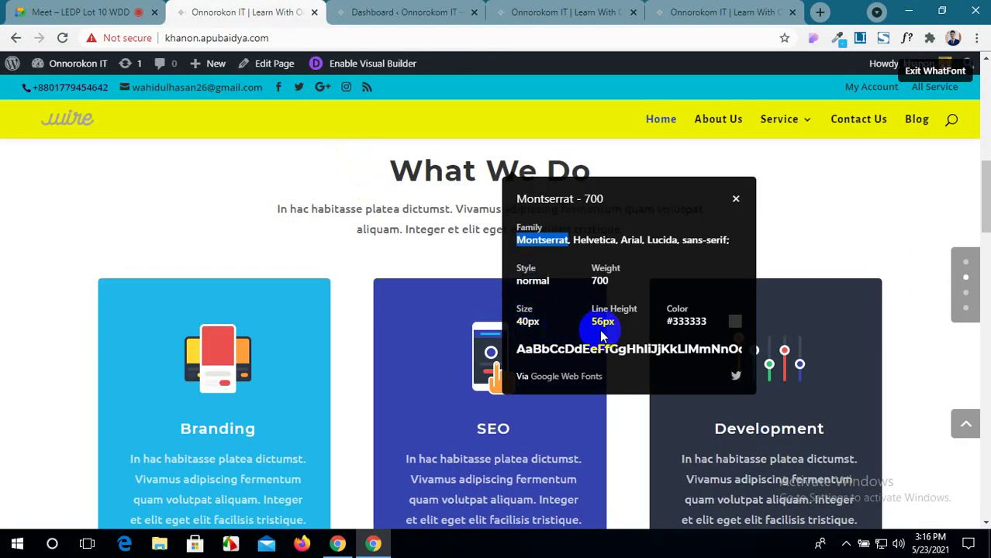
pyautogui.click(574, 12)
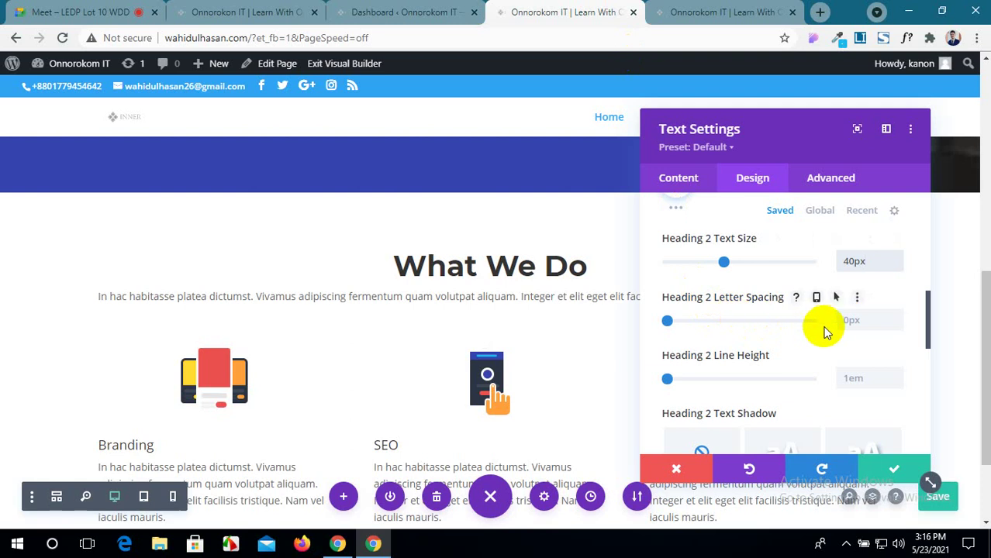
pyautogui.click(258, 9)
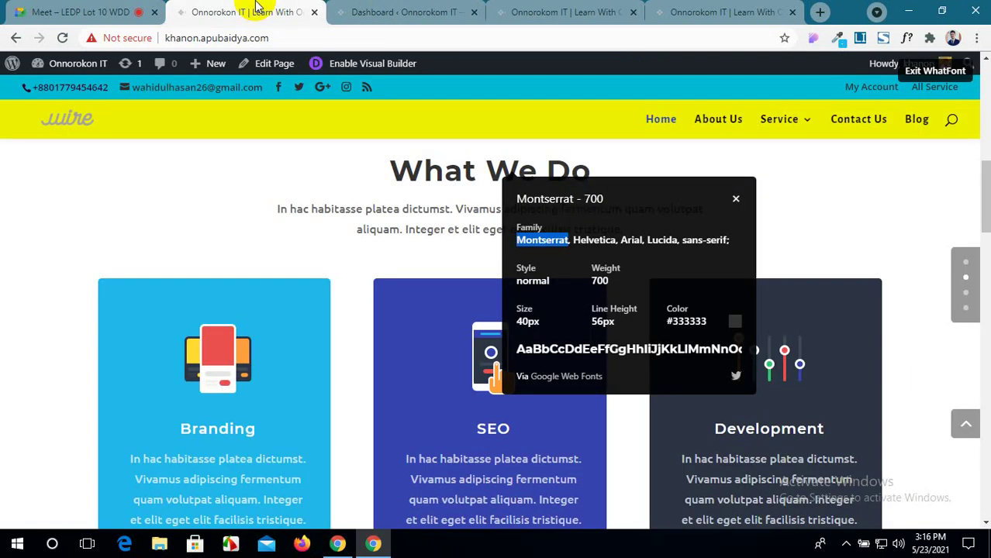
pyautogui.click(543, 11)
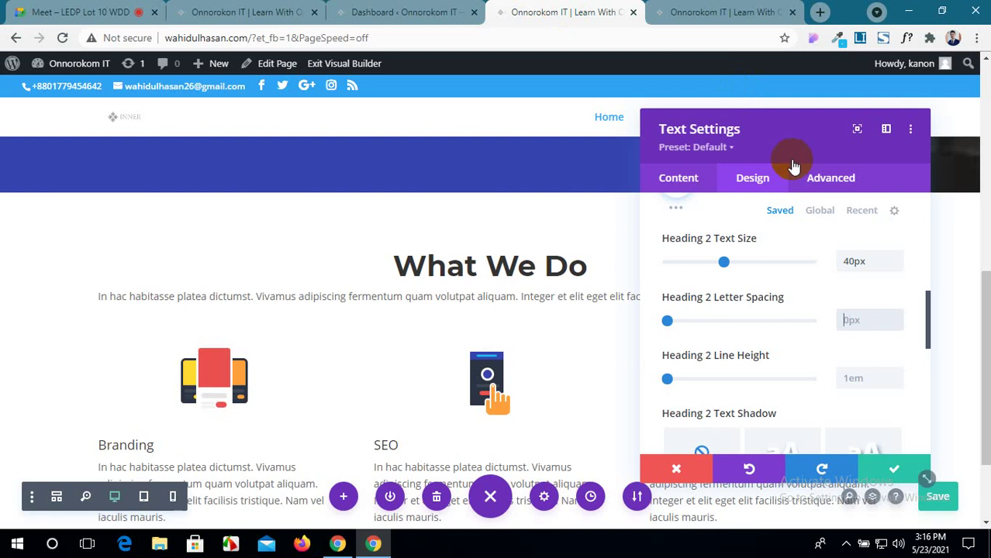
pyautogui.click(852, 378)
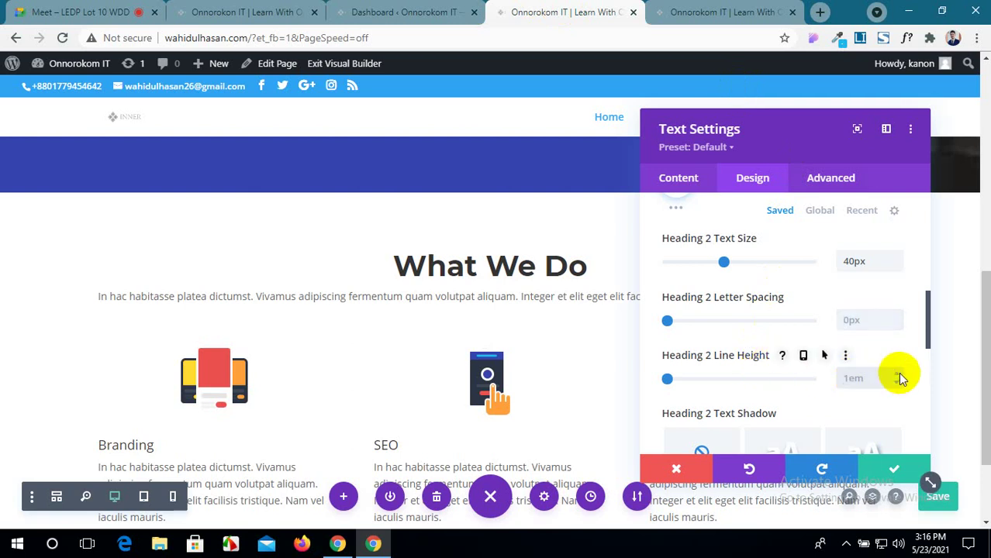
pyautogui.click(897, 374)
pyautogui.click(898, 375)
pyautogui.click(897, 375)
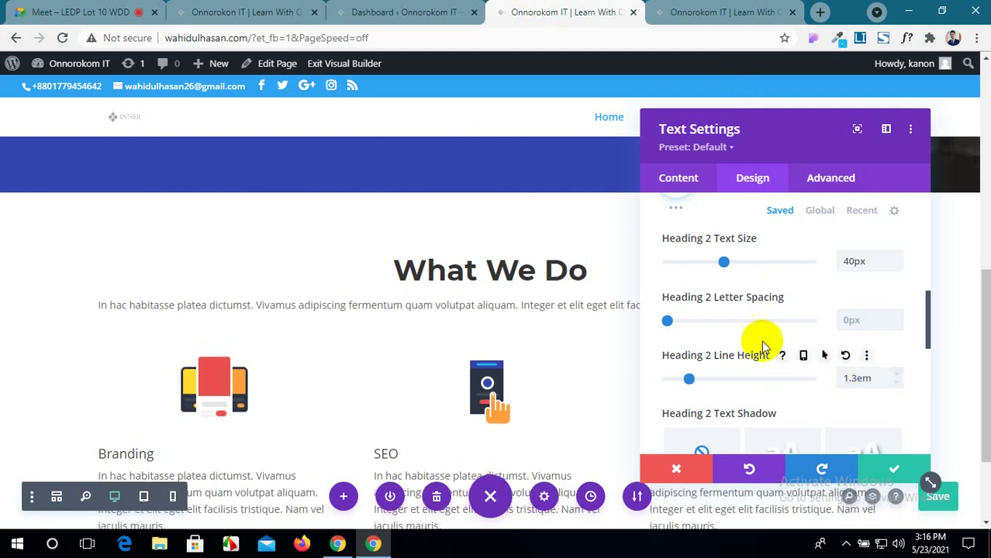
pyautogui.scroll(-5, 764, 346)
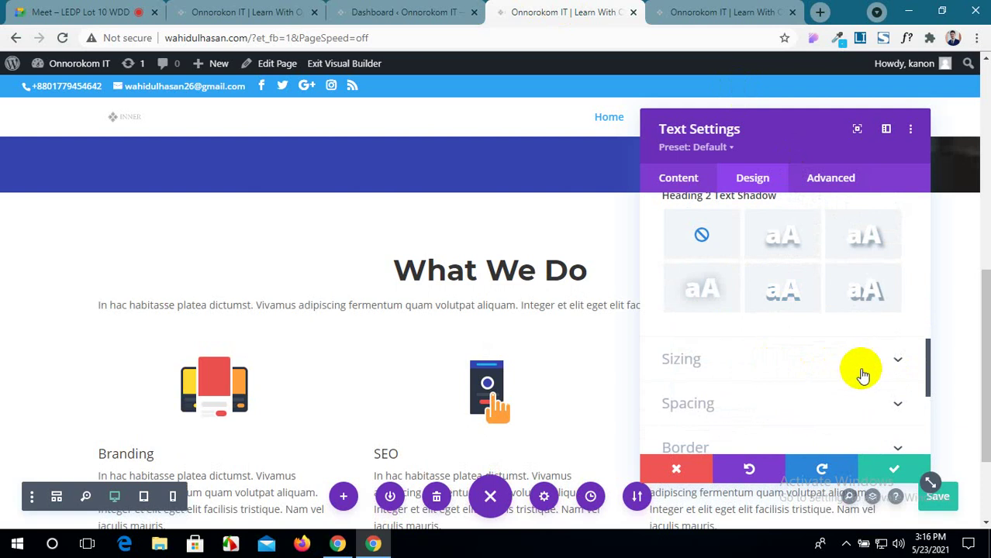
pyautogui.scroll(-1, 867, 364)
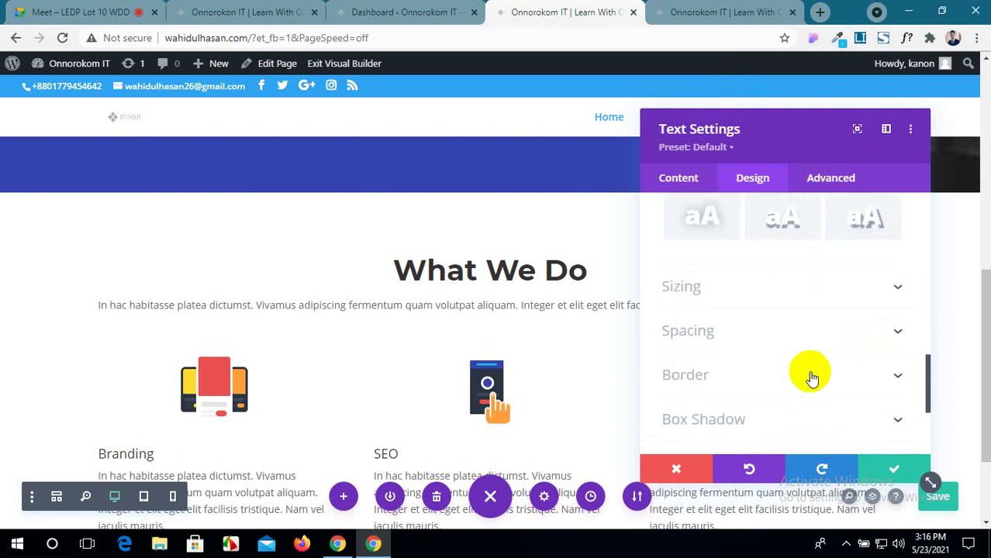
pyautogui.scroll(12, 811, 378)
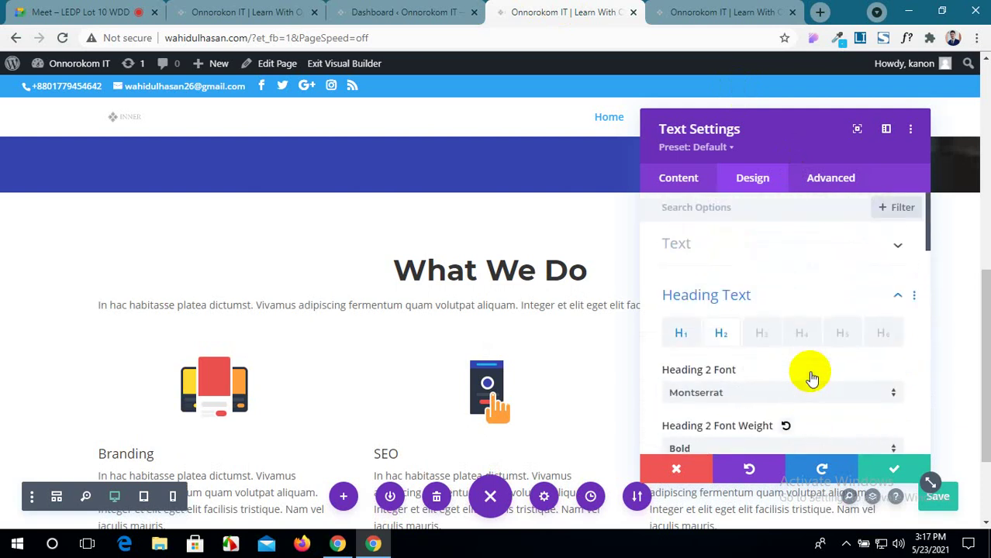
# Inspect the font of the reference paragraph under What We Do and set the body text font to Ubuntu.
pyautogui.click(893, 249)
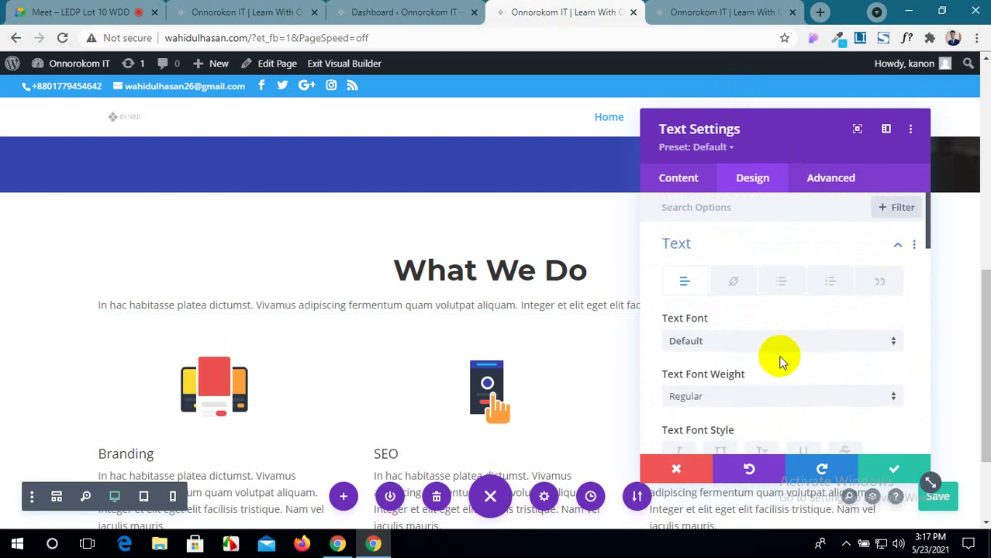
pyautogui.click(247, 12)
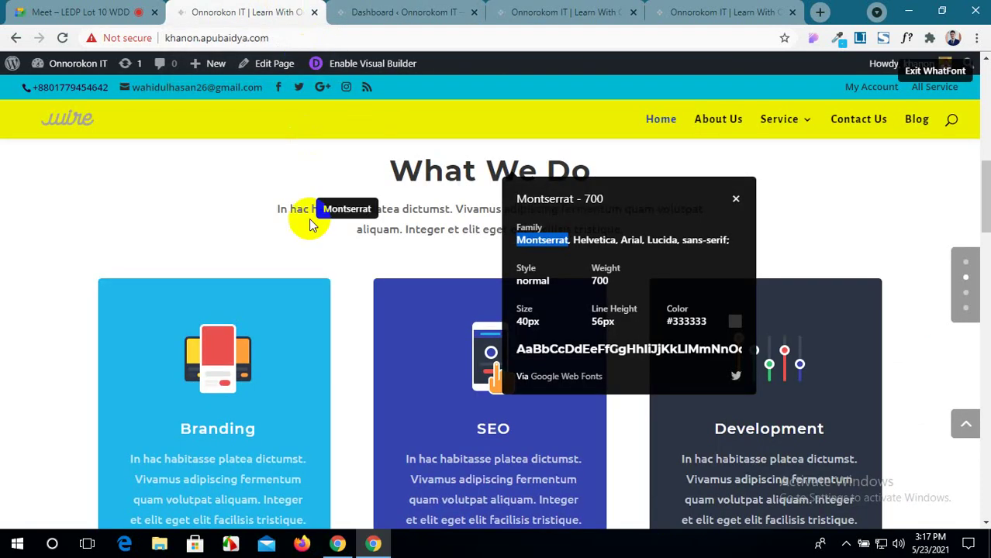
pyautogui.click(344, 208)
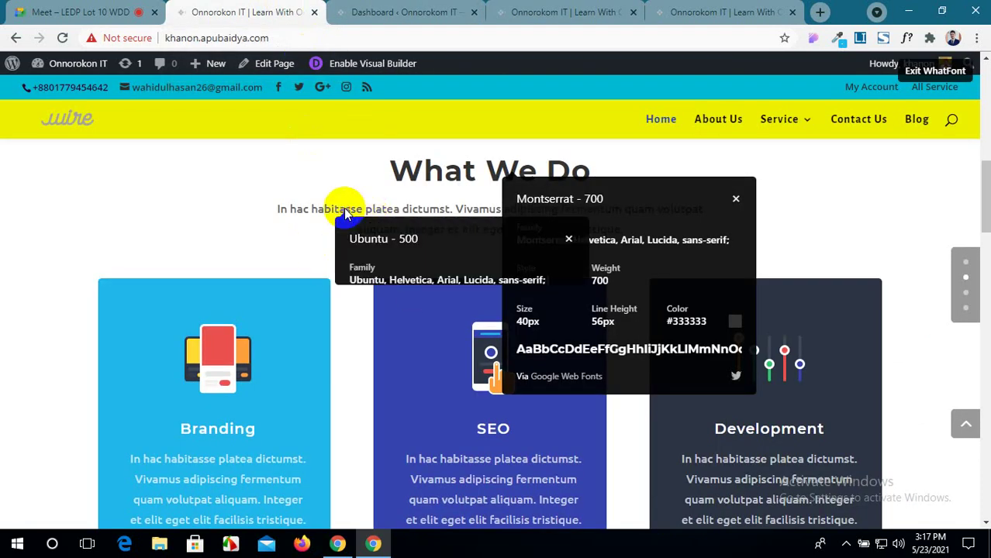
pyautogui.doubleClick(363, 287)
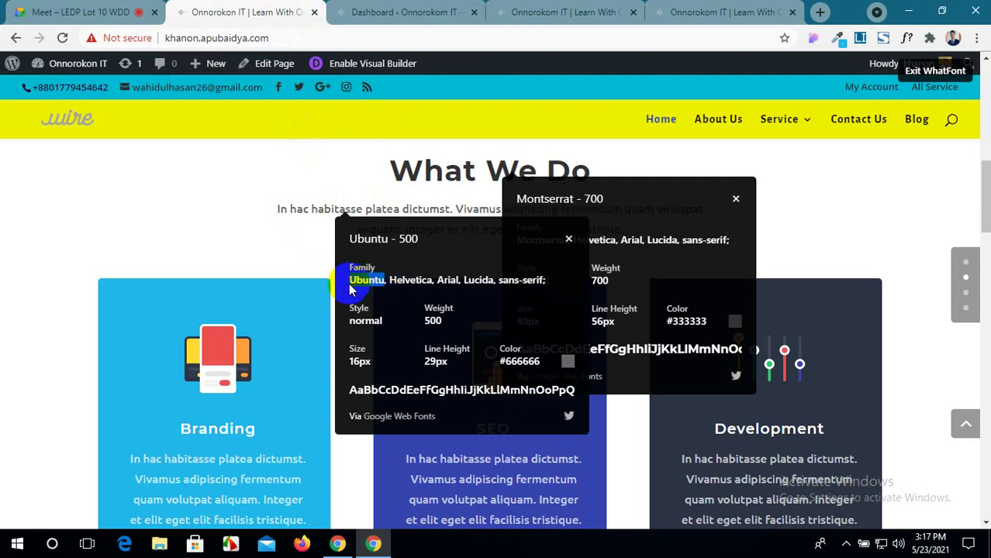
pyautogui.click(547, 11)
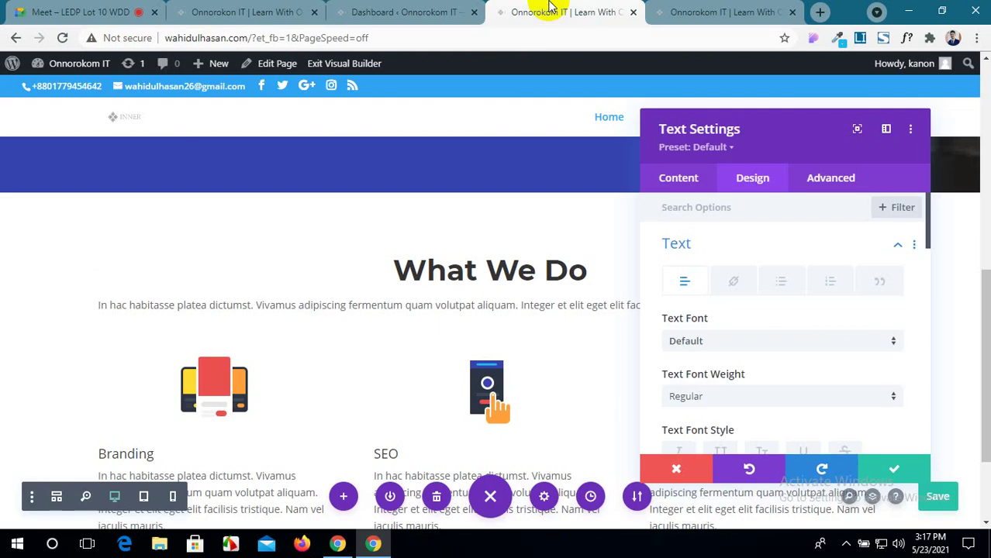
pyautogui.click(754, 341)
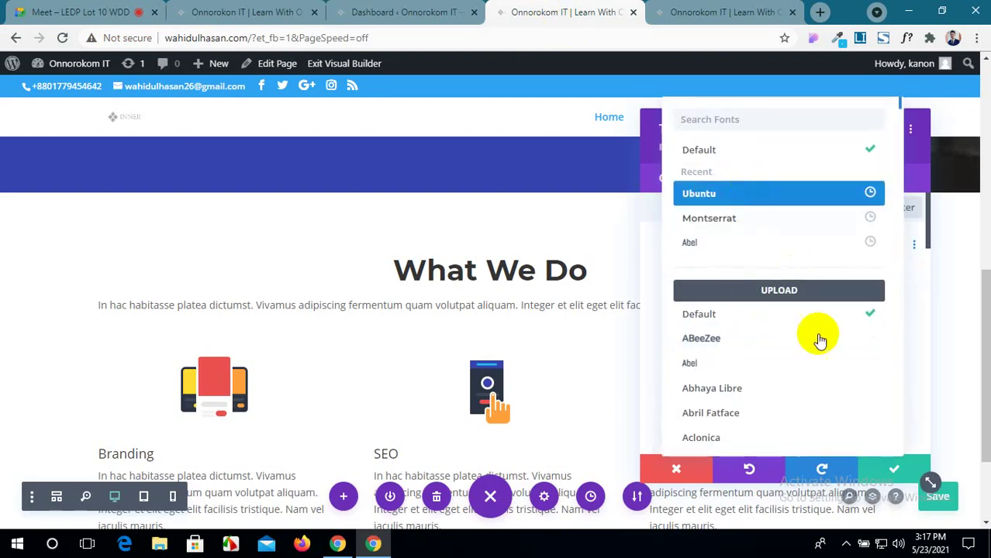
pyautogui.click(820, 341)
# Copy the reference paragraph's color code and set the body text color to #666666.
pyautogui.scroll(-3, 823, 364)
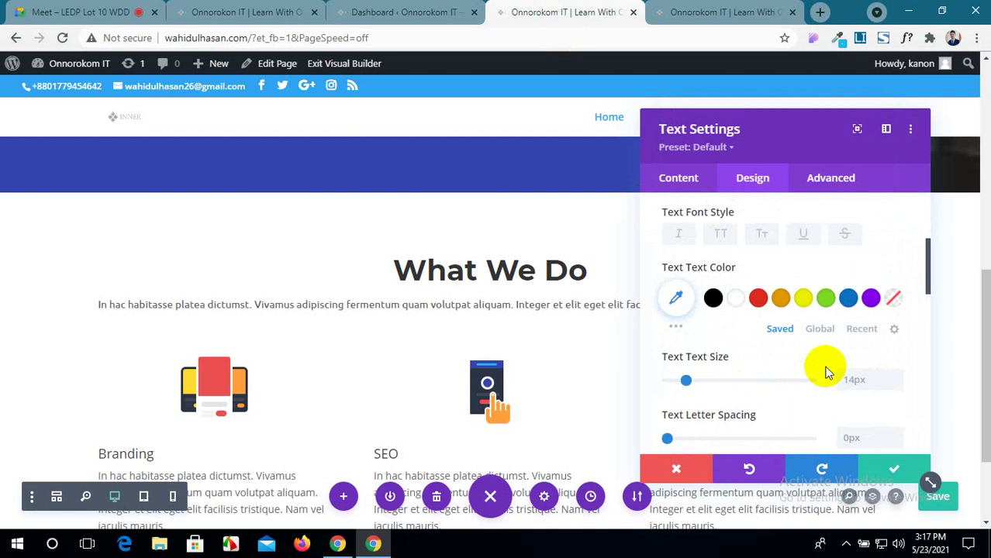
pyautogui.click(186, 8)
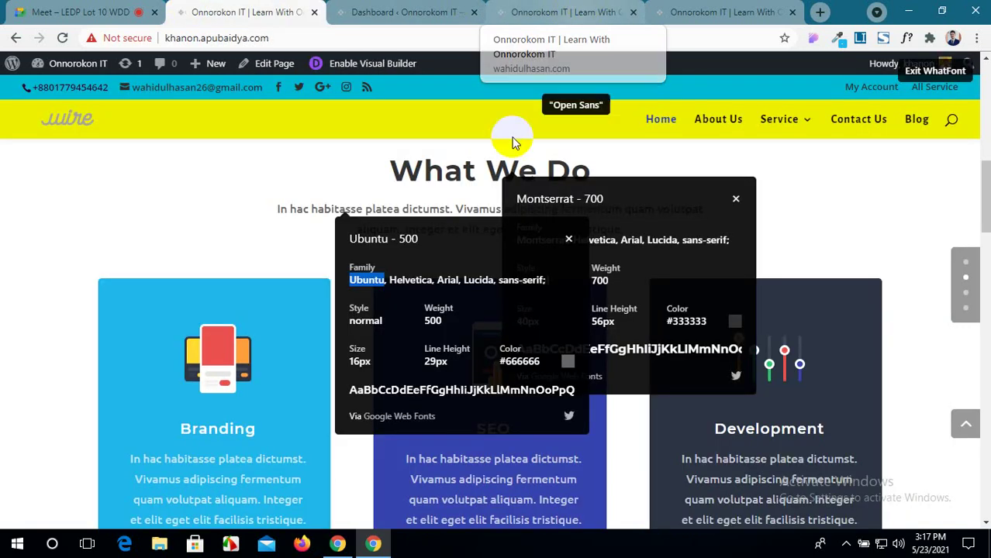
pyautogui.click(527, 394)
pyautogui.moveTo(543, 365); pyautogui.dragTo(498, 366)
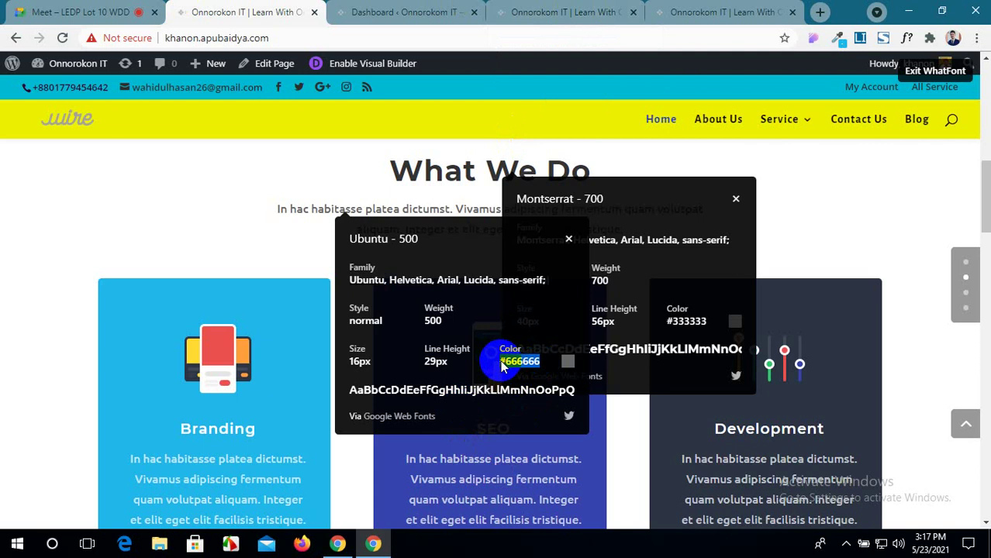
pyautogui.click(526, 12)
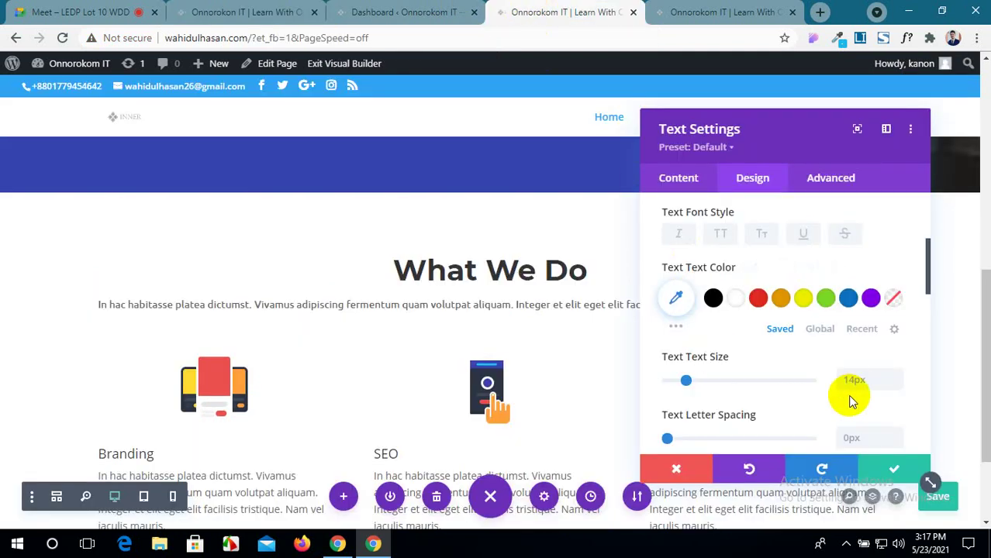
pyautogui.click(675, 297)
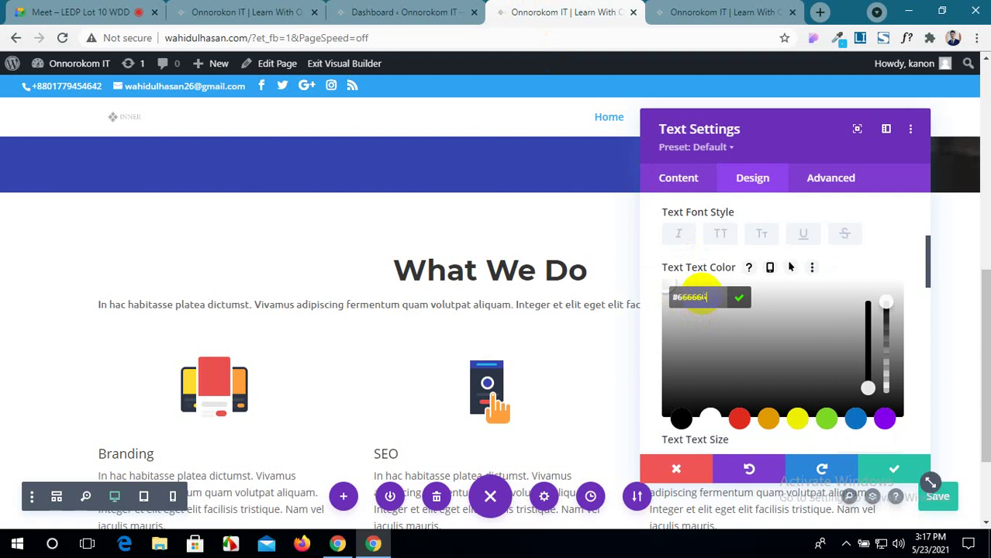
# Check the reference paragraph's size, then set the body text size to 16px and its line height to 1.8em.
pyautogui.scroll(-5, 726, 361)
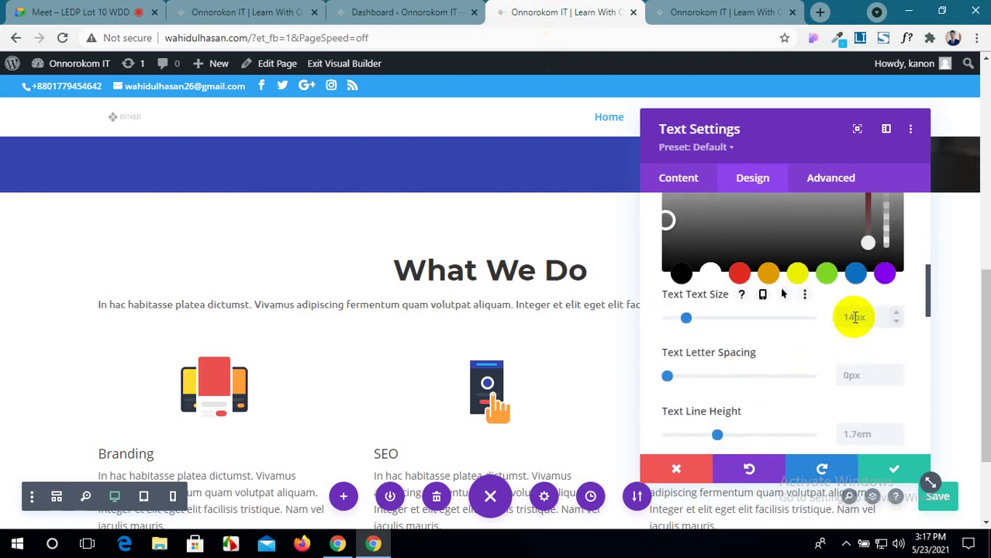
pyautogui.click(215, 9)
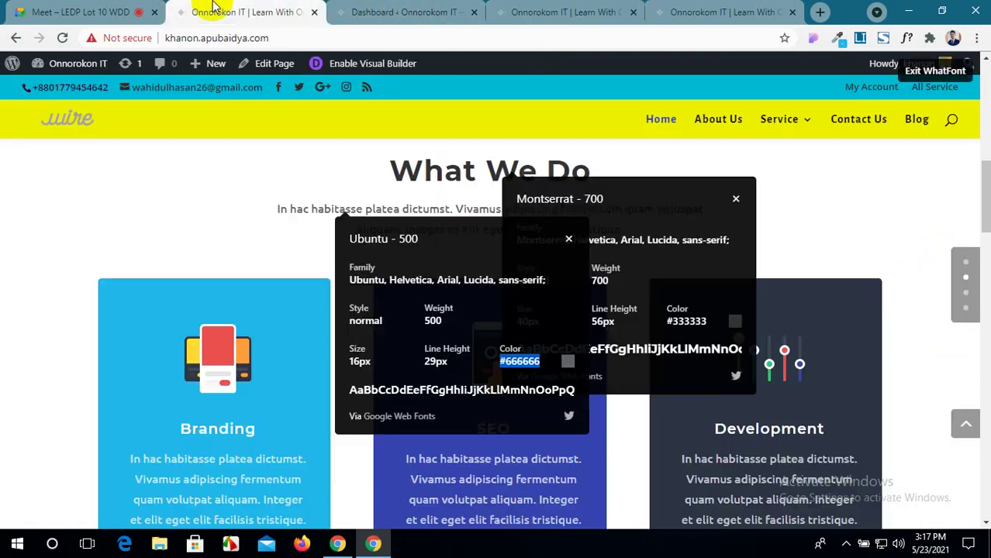
pyautogui.click(564, 10)
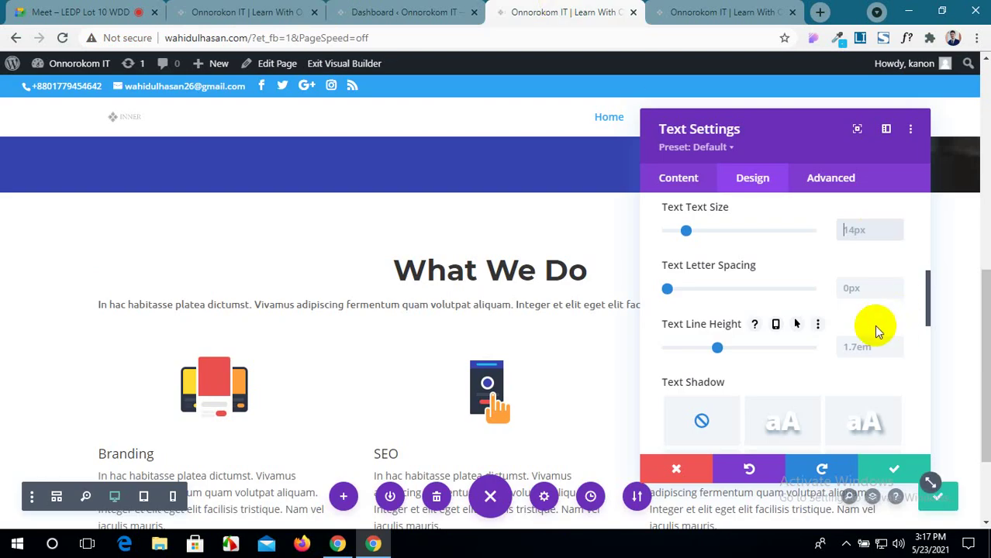
pyautogui.scroll(-1, 874, 325)
pyautogui.scroll(3, 859, 357)
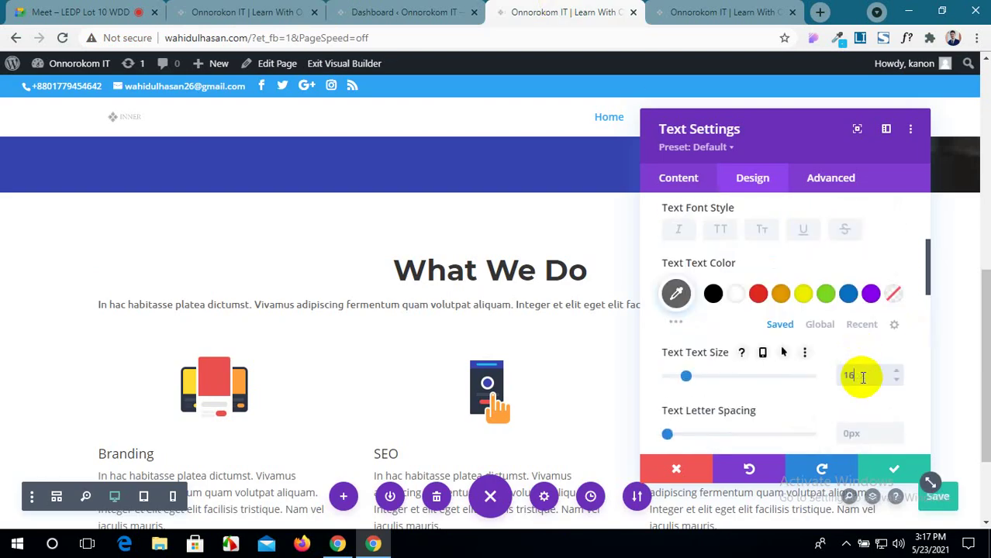
pyautogui.write('px')
pyautogui.scroll(-1, 834, 384)
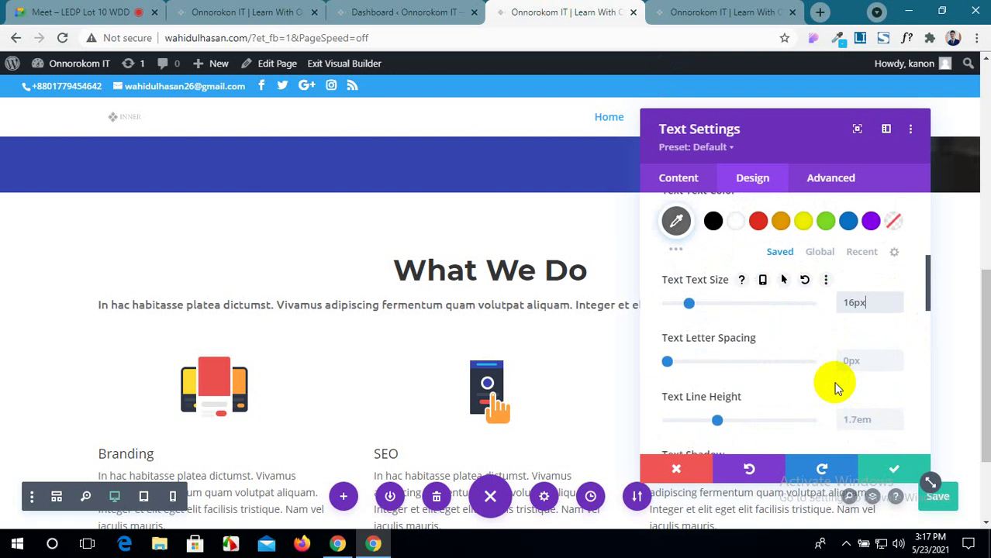
pyautogui.click(901, 418)
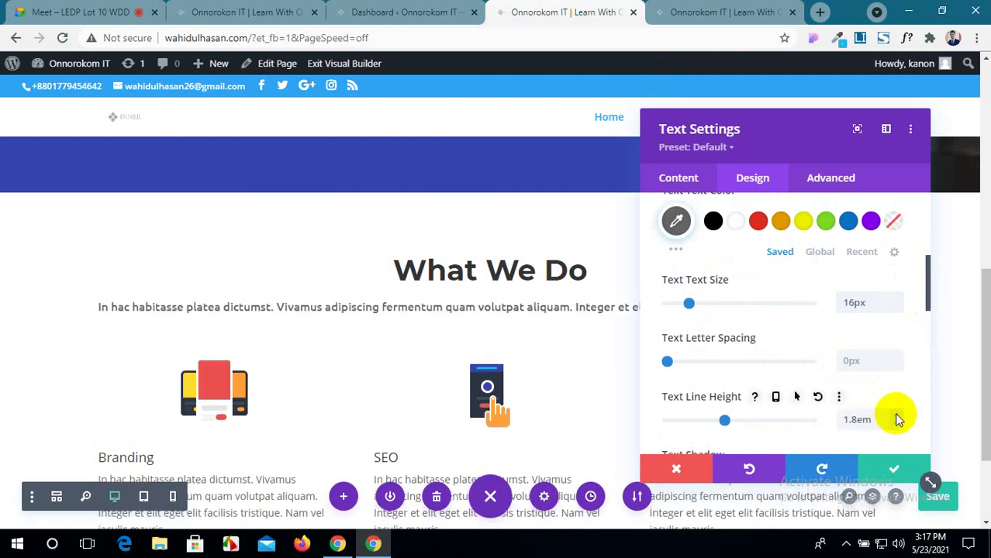
# Save the text settings, then set the What We Do heading row's left and right padding to a linked 200px.
pyautogui.click(882, 471)
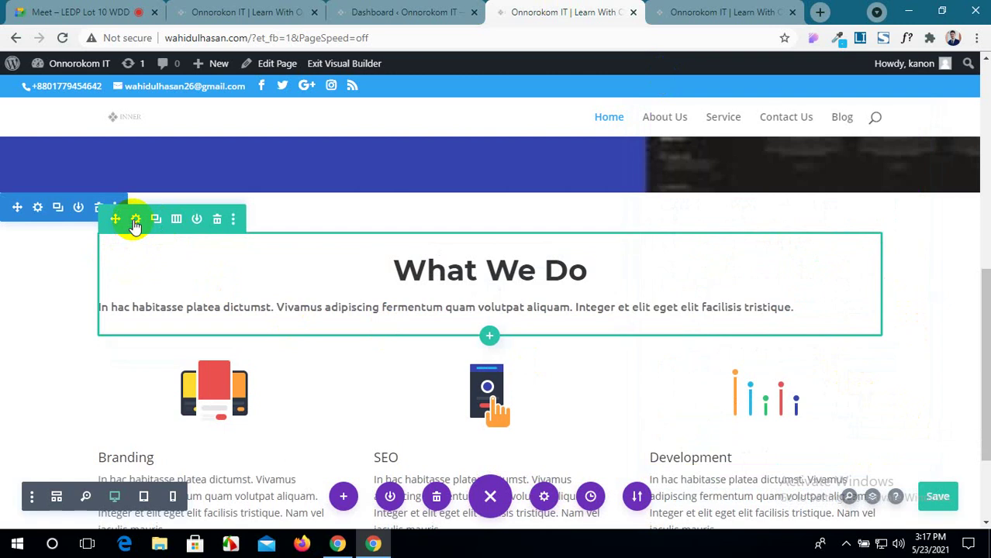
pyautogui.click(135, 220)
pyautogui.click(743, 182)
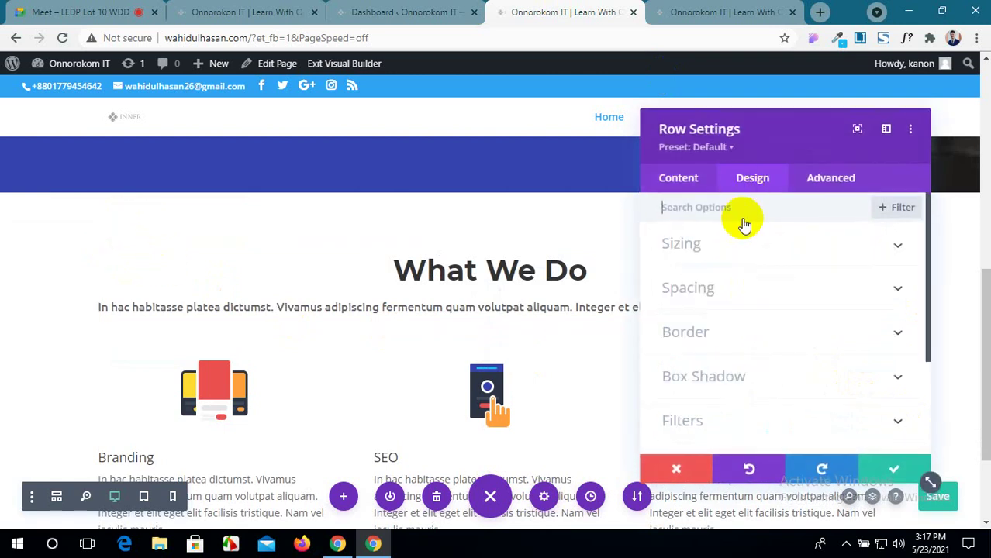
pyautogui.click(827, 299)
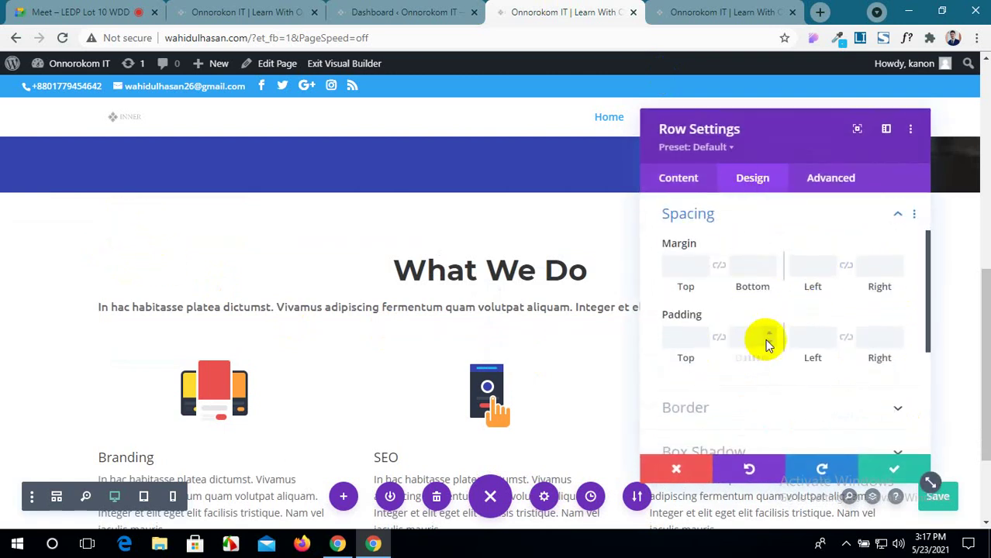
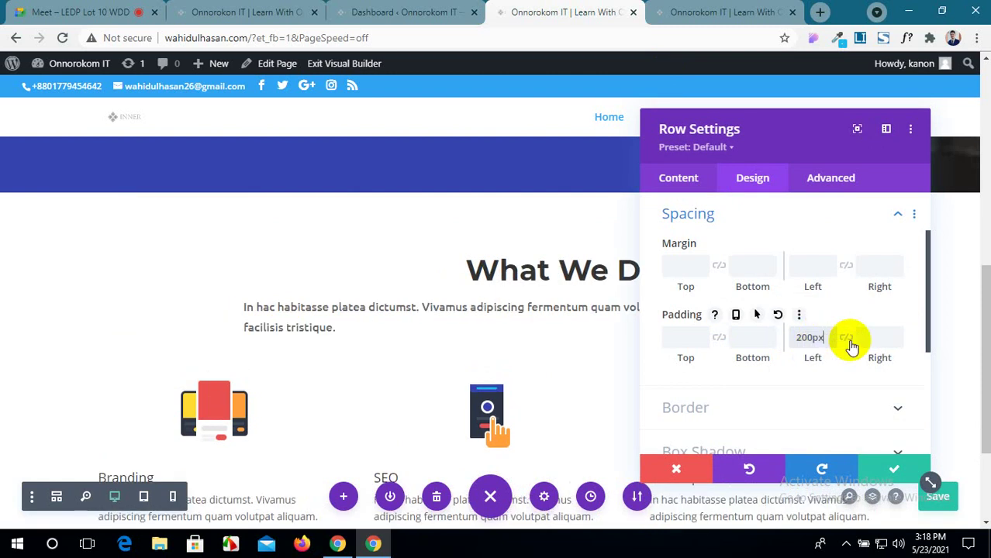
pyautogui.click(848, 341)
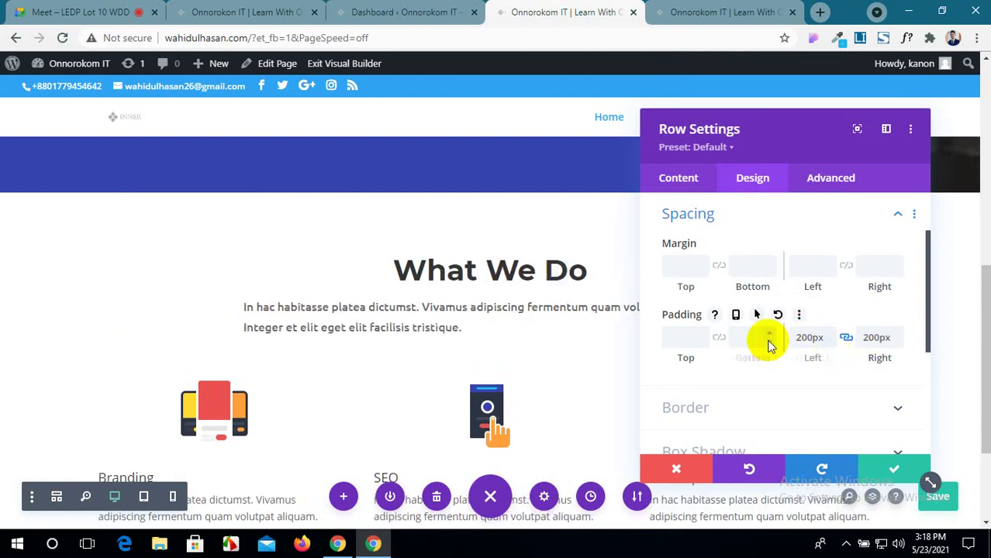
# Dismiss the Montserrat font details on the reference site and exit WhatFont.
pyautogui.click(251, 9)
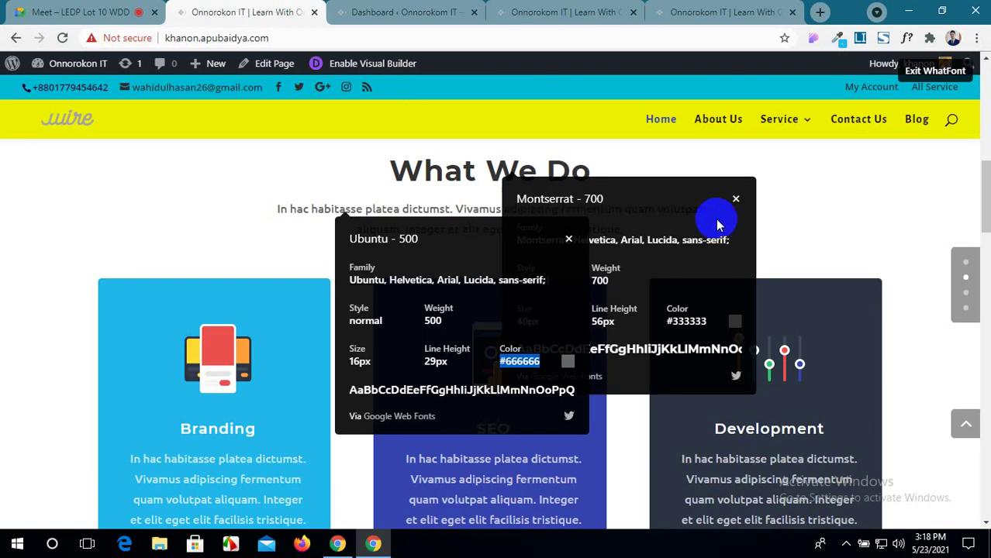
pyautogui.click(735, 198)
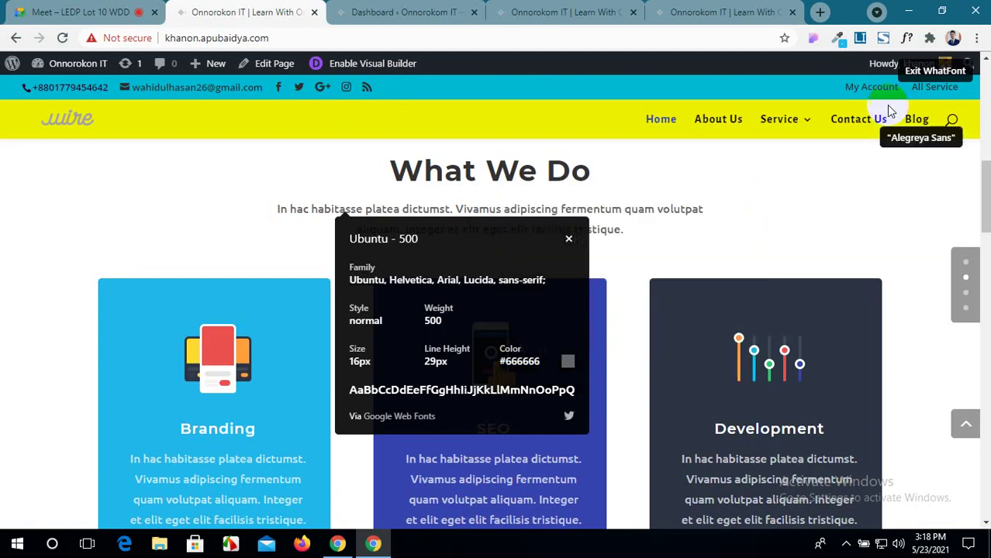
pyautogui.click(918, 75)
# Set the heading row's linked left and right padding to 250px and save the row settings.
pyautogui.click(559, 12)
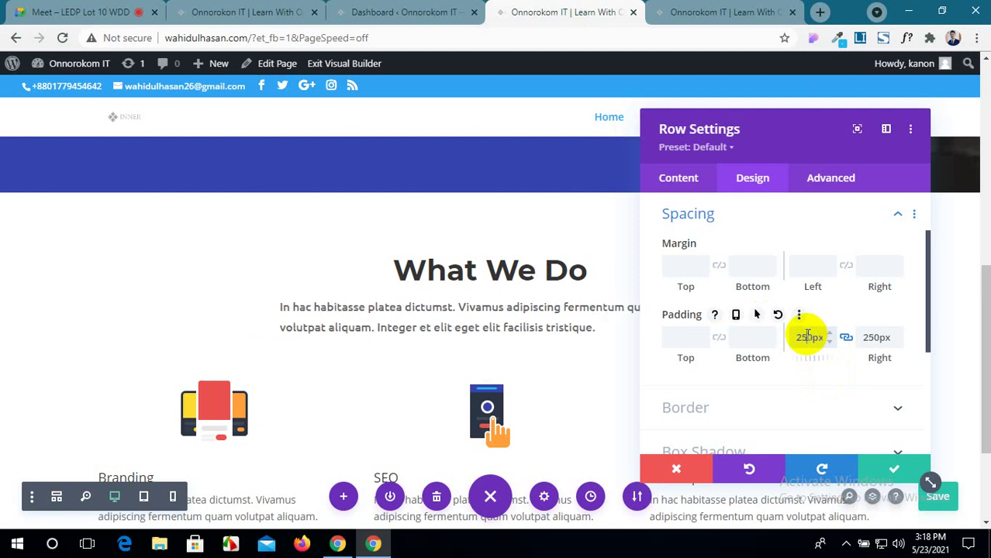
pyautogui.scroll(1, 701, 339)
pyautogui.scroll(3, 702, 340)
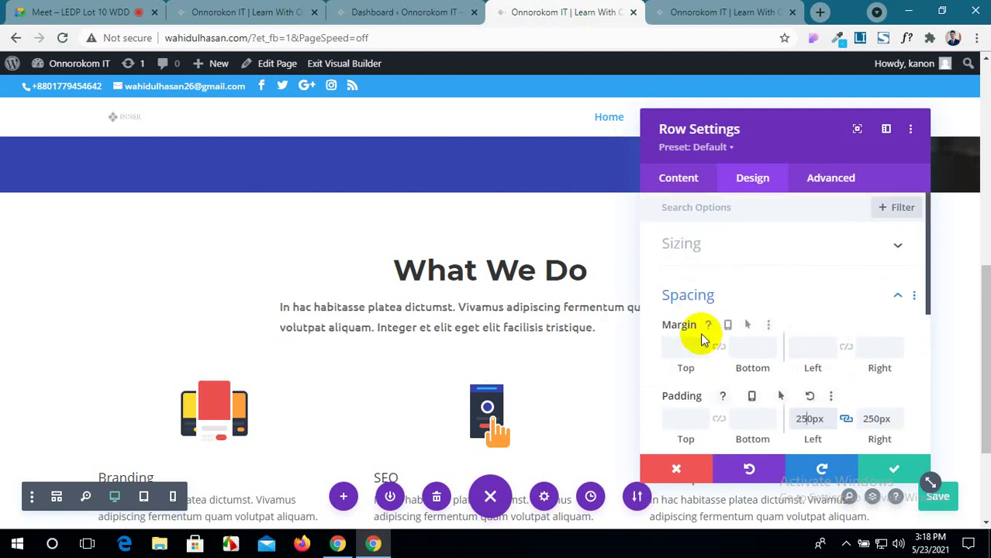
pyautogui.click(686, 181)
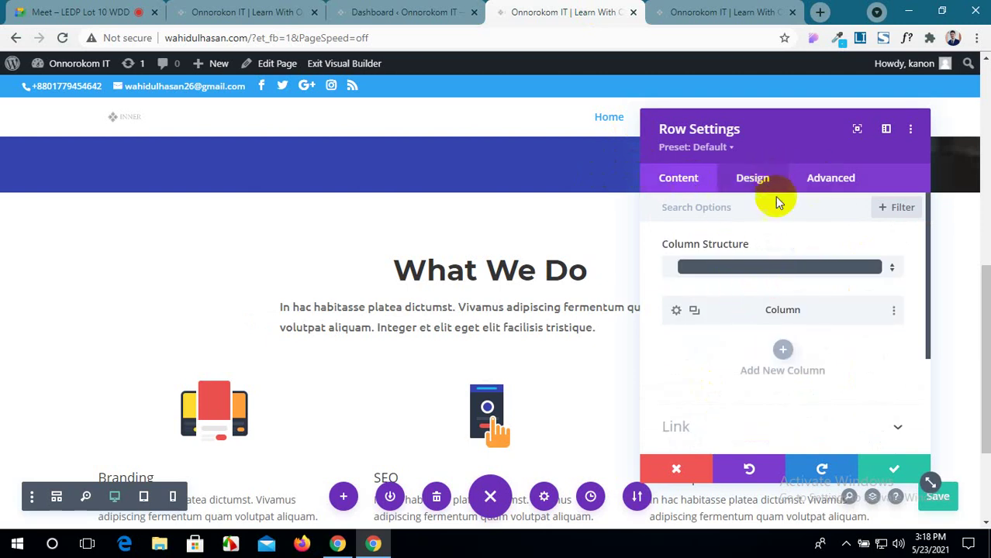
pyautogui.click(884, 469)
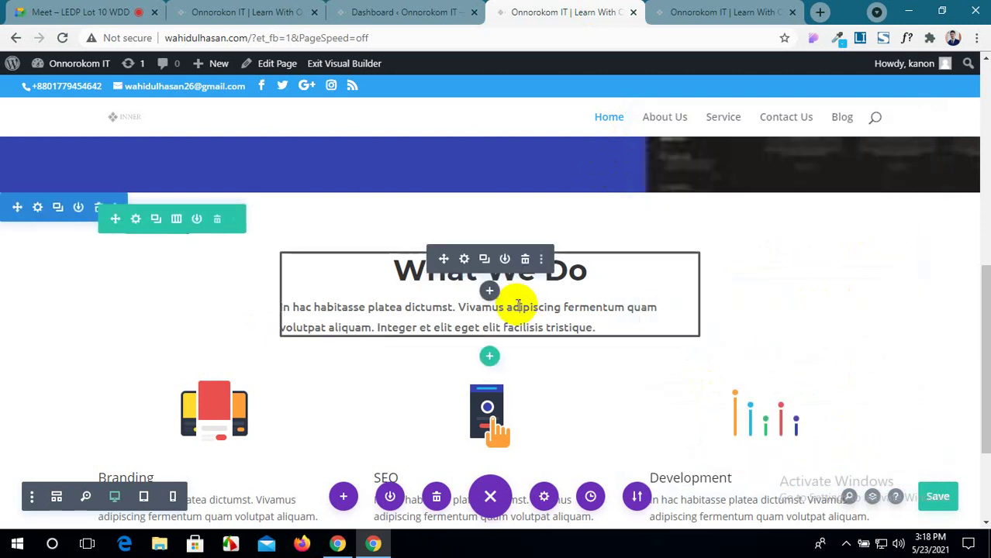
# Open the What We Do text module's settings and toggle the heading's center alignment off and on again.
pyautogui.click(517, 306)
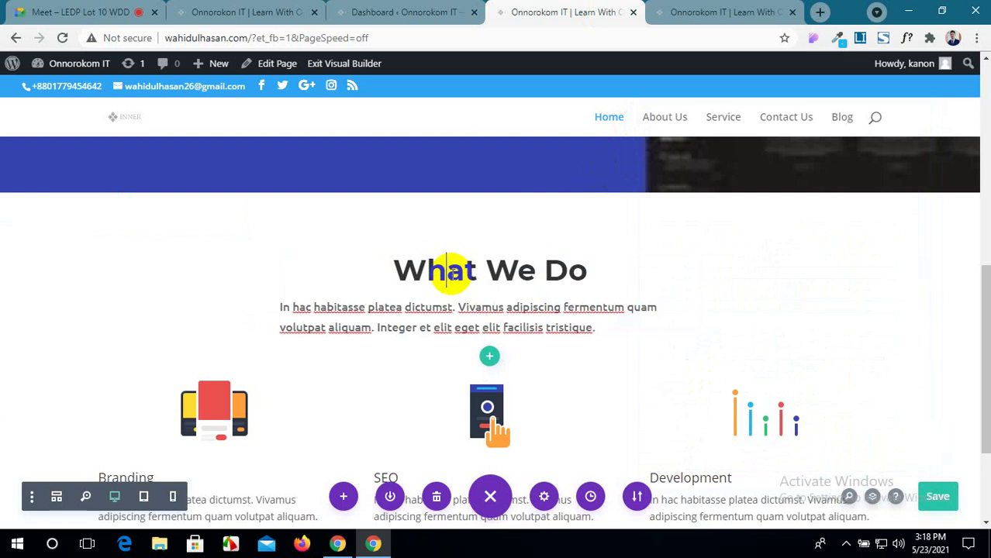
pyautogui.click(791, 357)
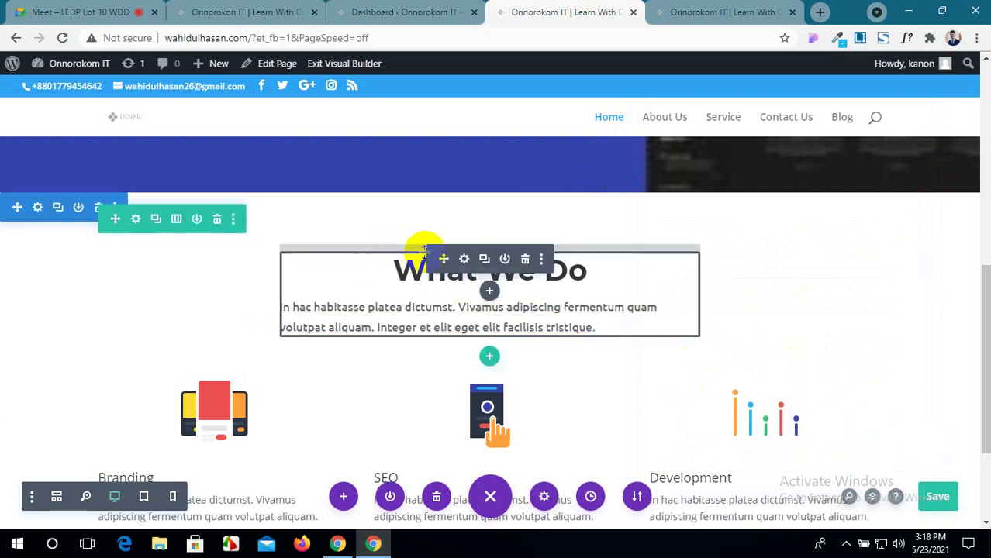
pyautogui.click(464, 261)
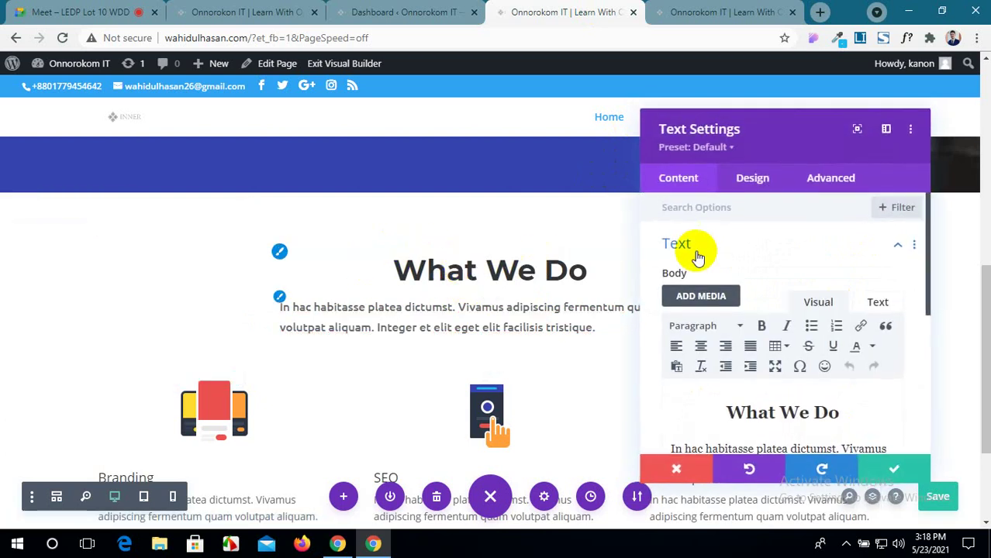
pyautogui.click(701, 349)
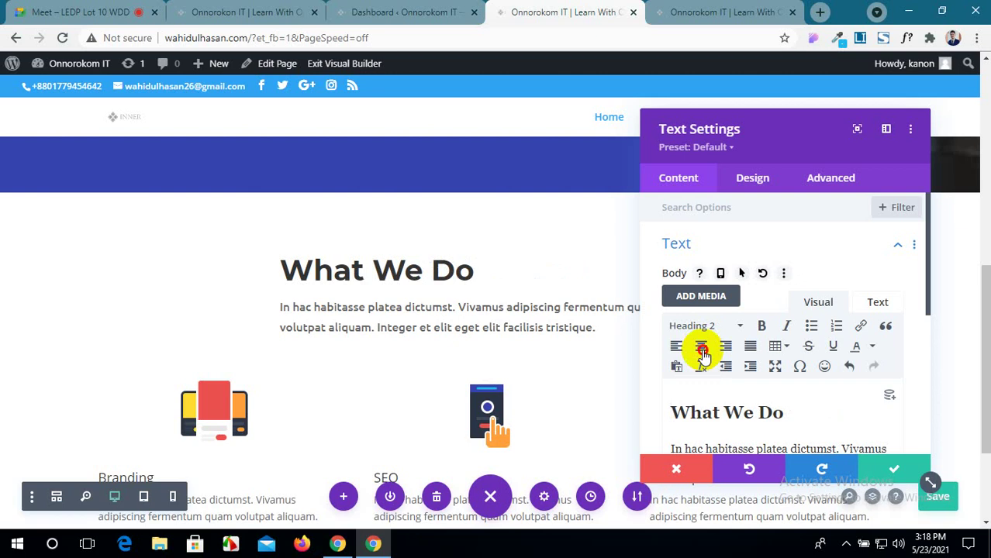
pyautogui.click(701, 349)
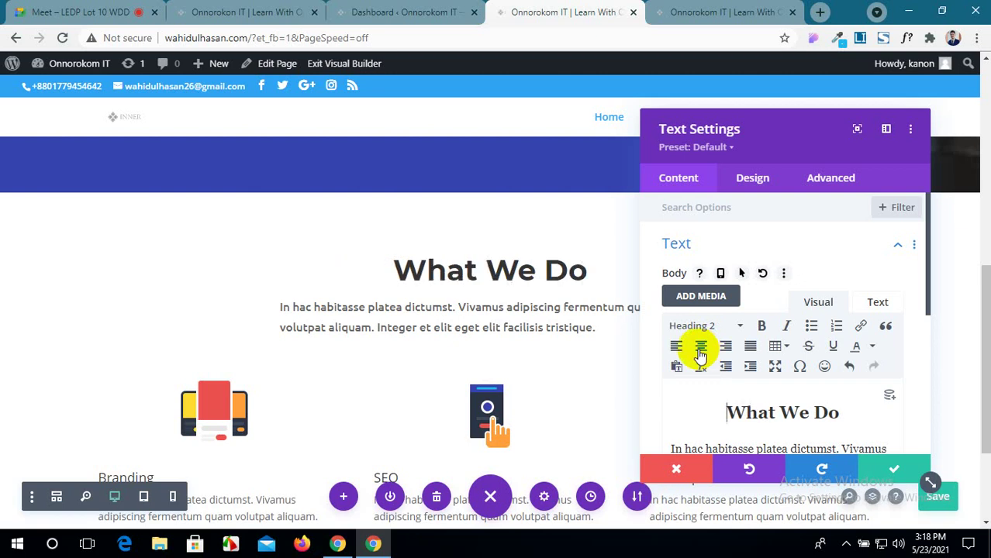
# Center-align the What We Do module's body text in its design options and save the text settings.
pyautogui.click(747, 192)
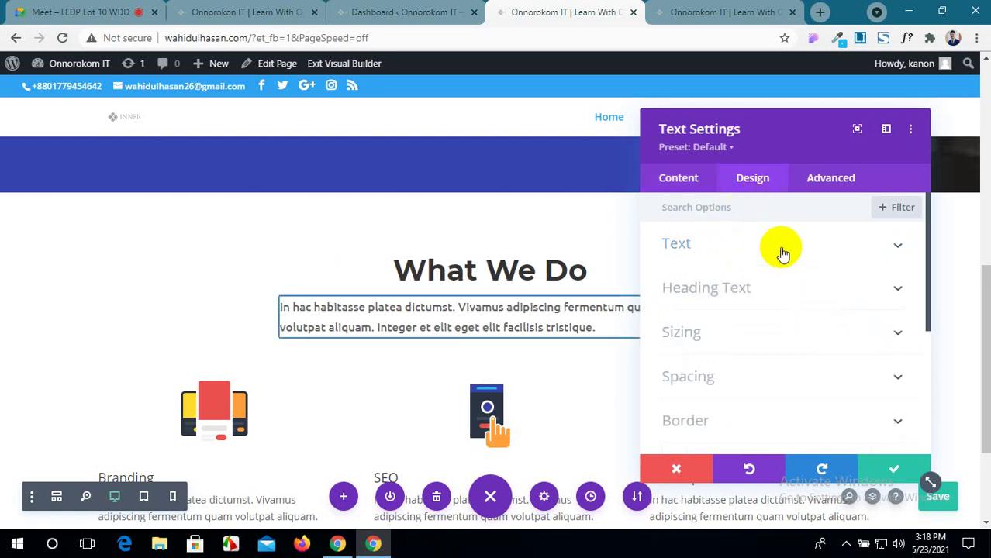
pyautogui.click(781, 252)
pyautogui.scroll(-5, 767, 312)
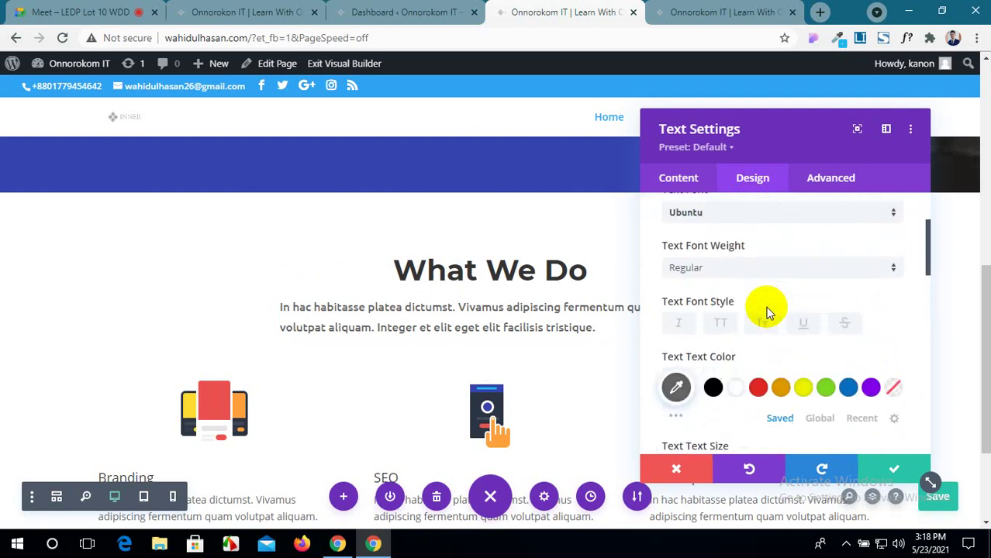
pyautogui.scroll(-4, 764, 329)
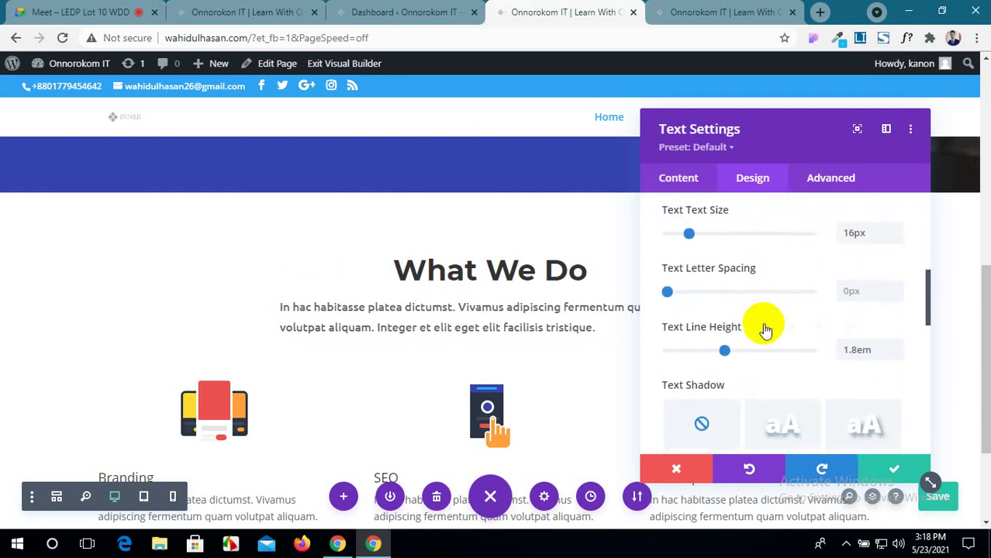
pyautogui.click(764, 341)
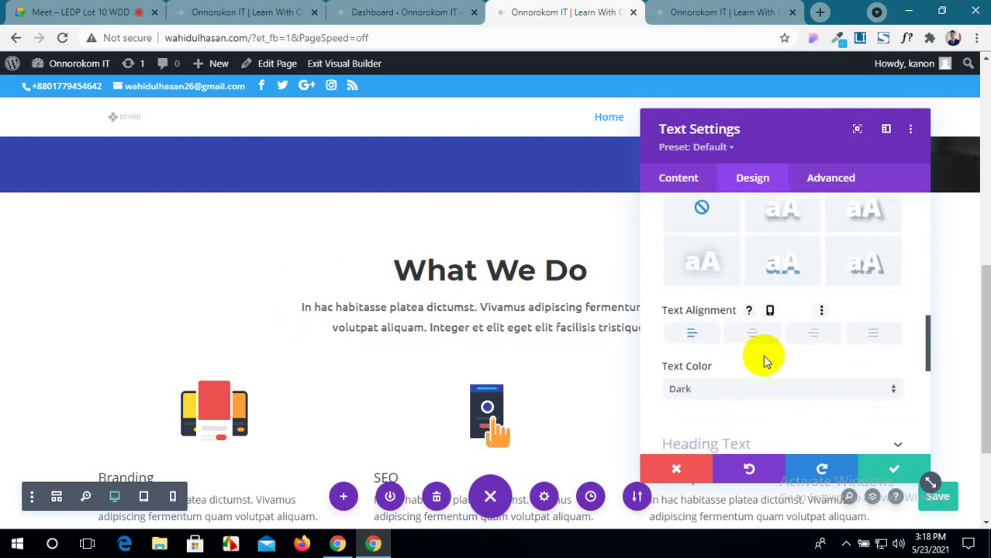
pyautogui.click(891, 468)
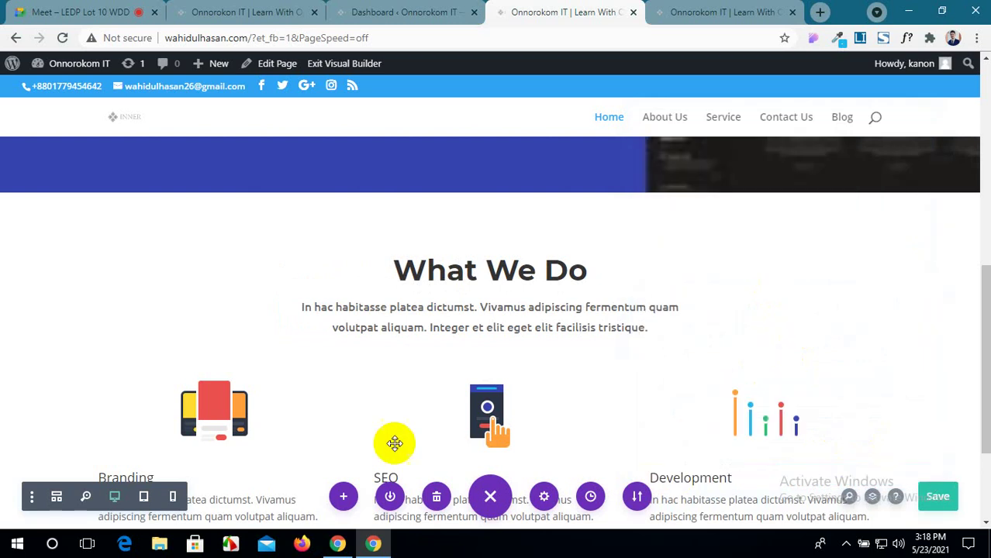
# Compare the Branding, SEO and Development blurbs with the colored service cards on the reference site.
pyautogui.scroll(-2, 882, 394)
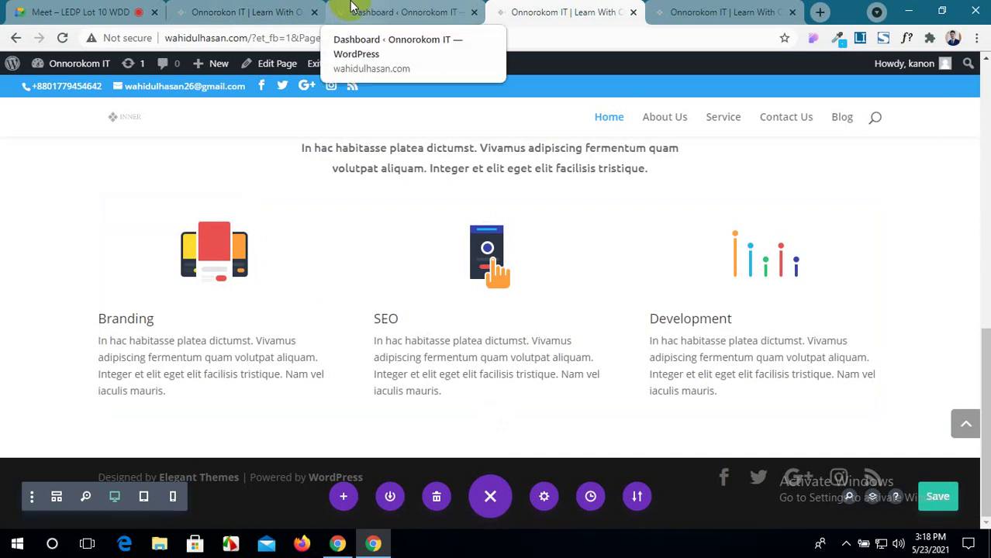
pyautogui.click(240, 11)
pyautogui.scroll(-1, 205, 272)
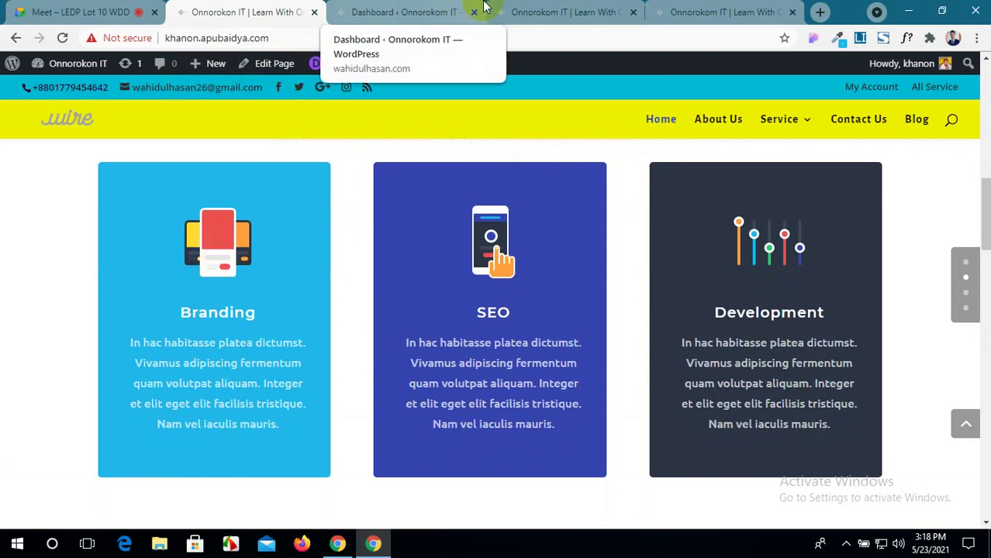
pyautogui.click(547, 12)
# Open the Branding blurb's settings, move the dialog aside and expand its background options.
pyautogui.moveTo(190, 273)
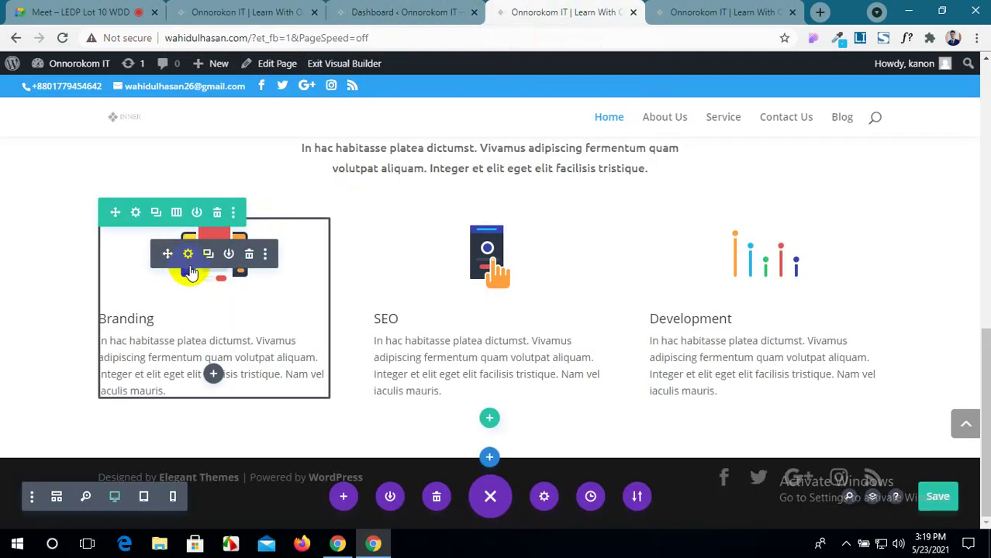
pyautogui.click(189, 254)
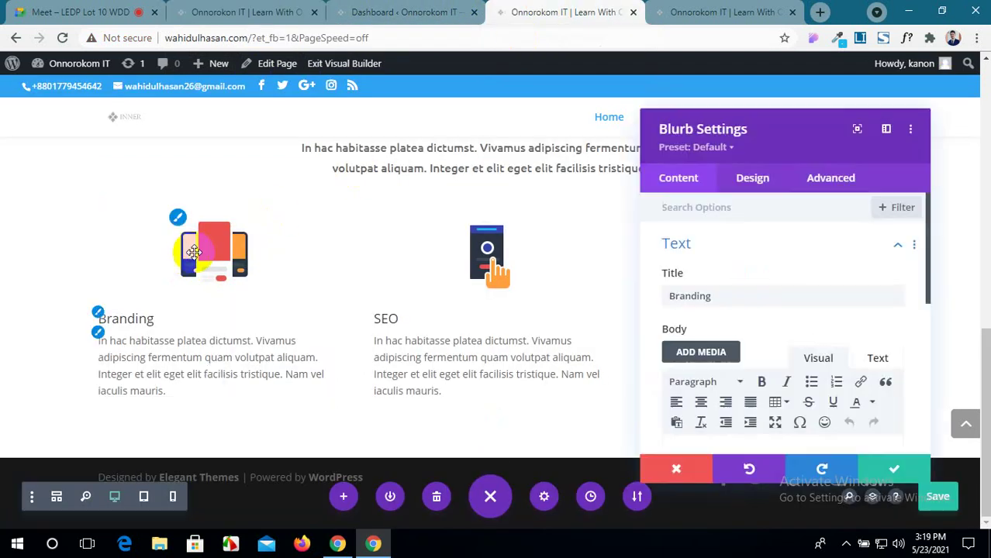
pyautogui.moveTo(761, 145); pyautogui.dragTo(670, 132)
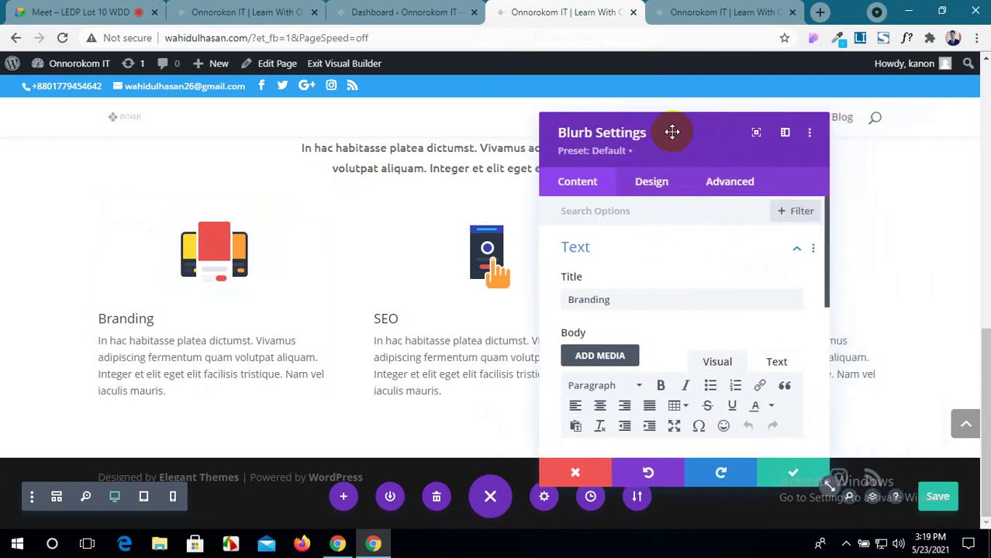
pyautogui.scroll(-1, 663, 288)
pyautogui.scroll(-3, 662, 289)
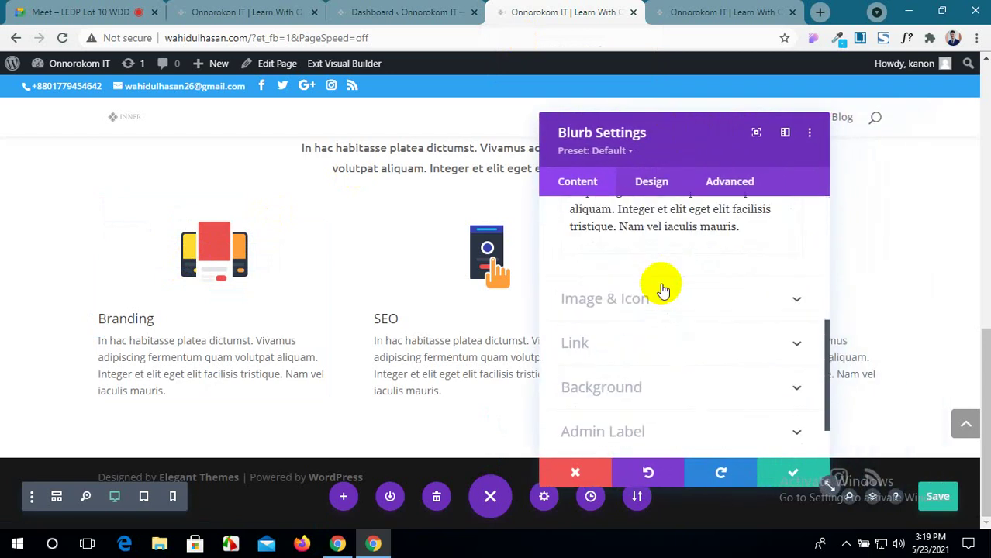
pyautogui.scroll(-1, 739, 309)
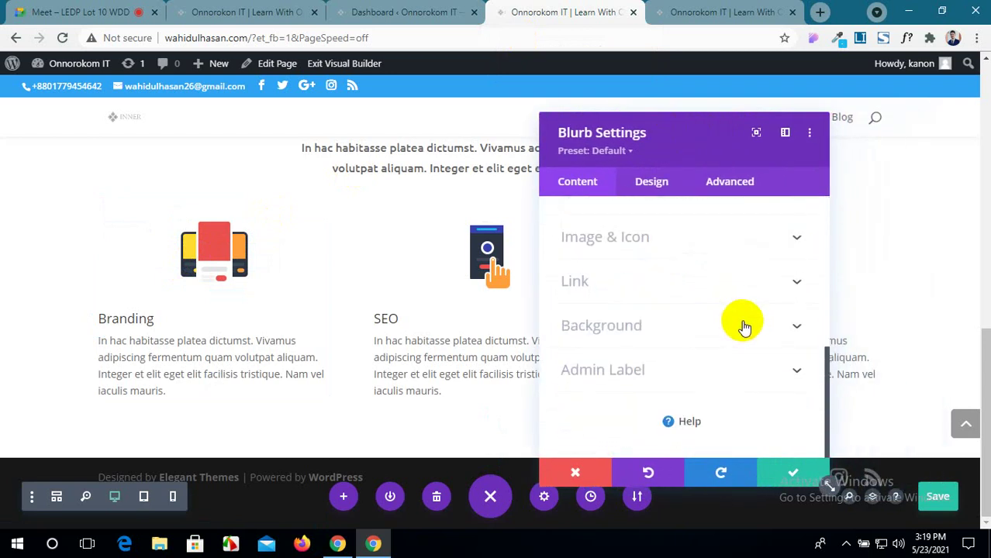
pyautogui.click(743, 326)
# Sample the Branding card's blue background color on the reference site with the page color picker.
pyautogui.click(240, 12)
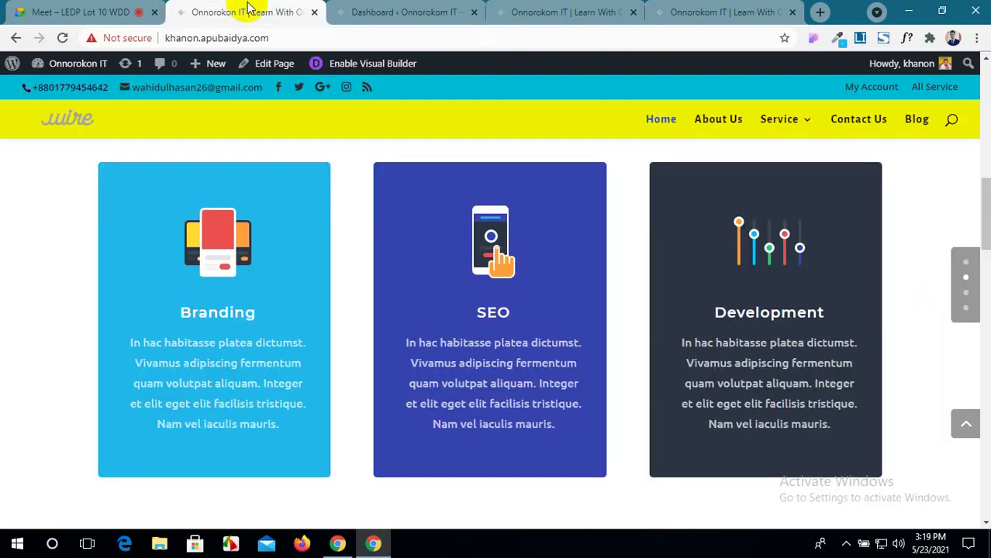
pyautogui.click(838, 43)
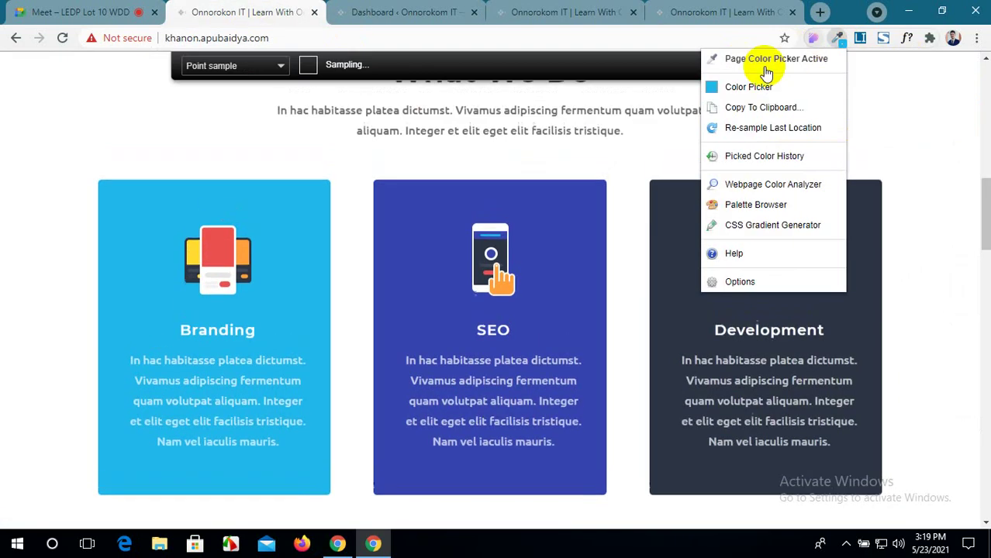
pyautogui.click(291, 225)
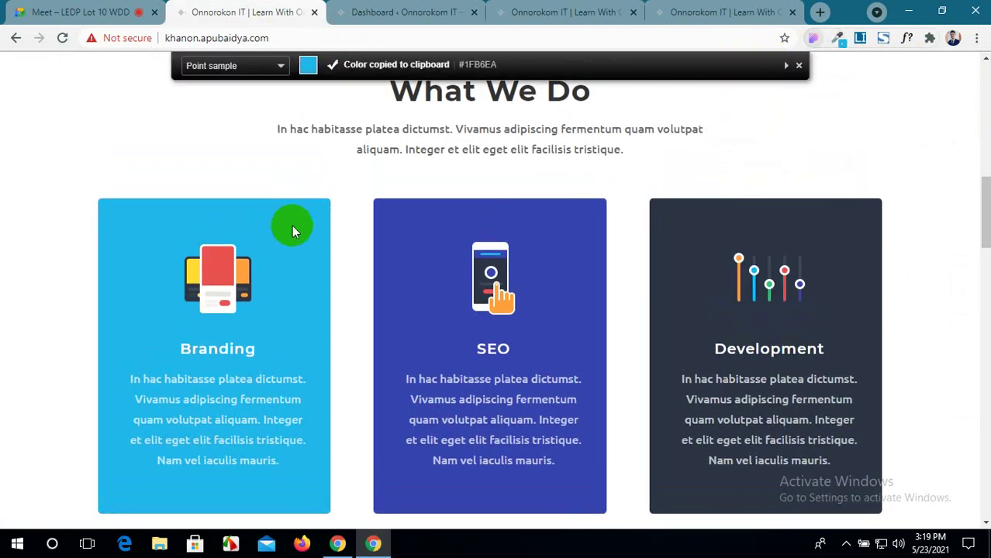
# Return to the visual builder and set the Branding blurb's background color to #1fb6ea.
pyautogui.click(408, 14)
pyautogui.click(136, 10)
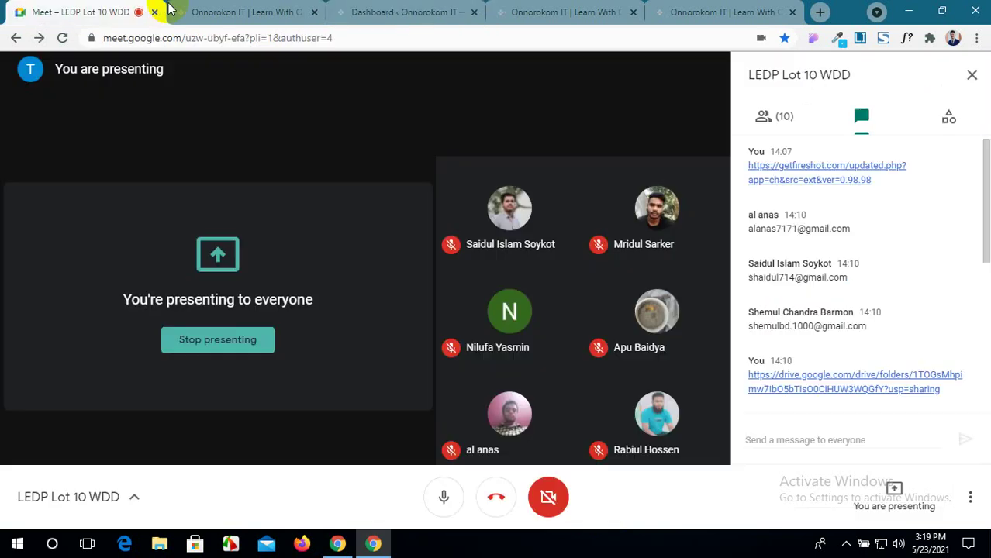
pyautogui.click(259, 11)
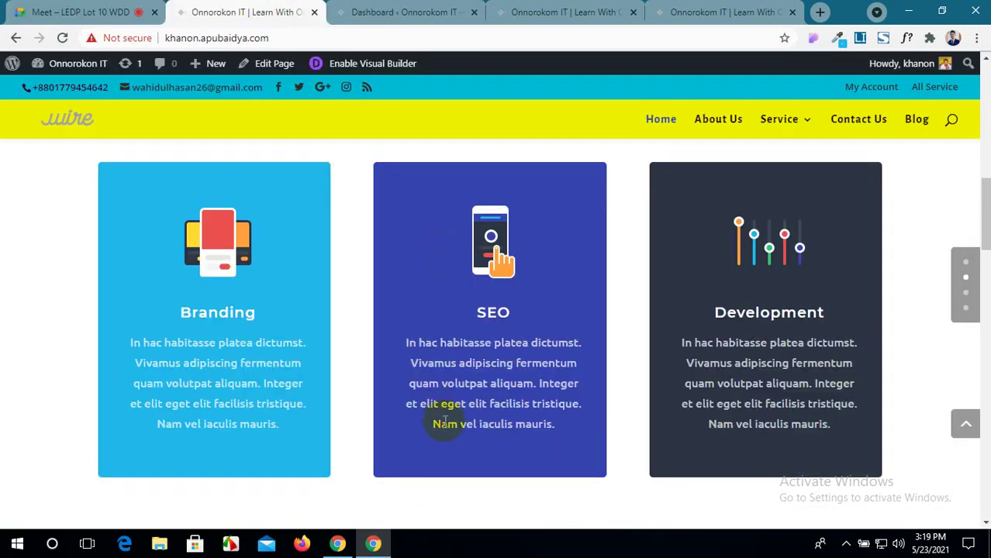
pyautogui.click(542, 11)
pyautogui.scroll(-3, 657, 348)
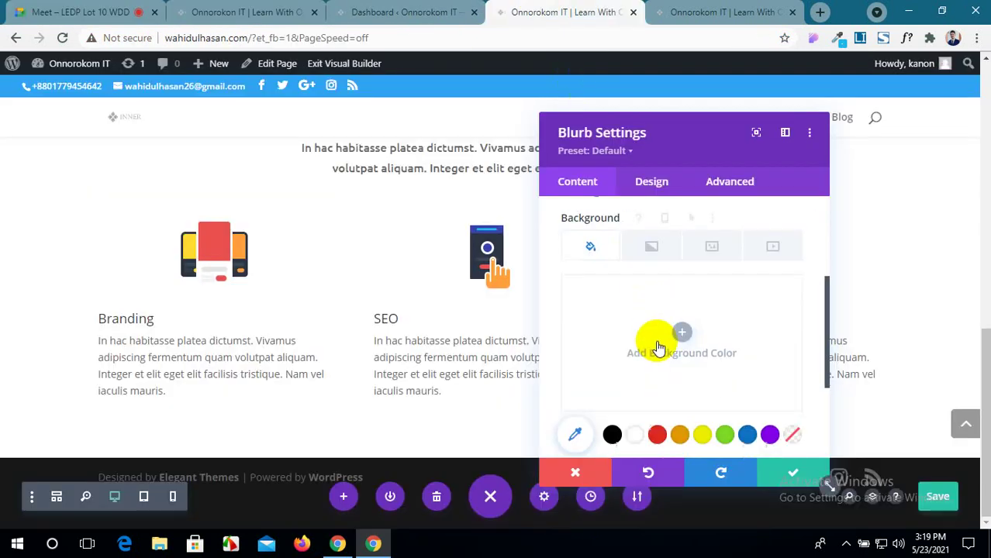
pyautogui.click(673, 293)
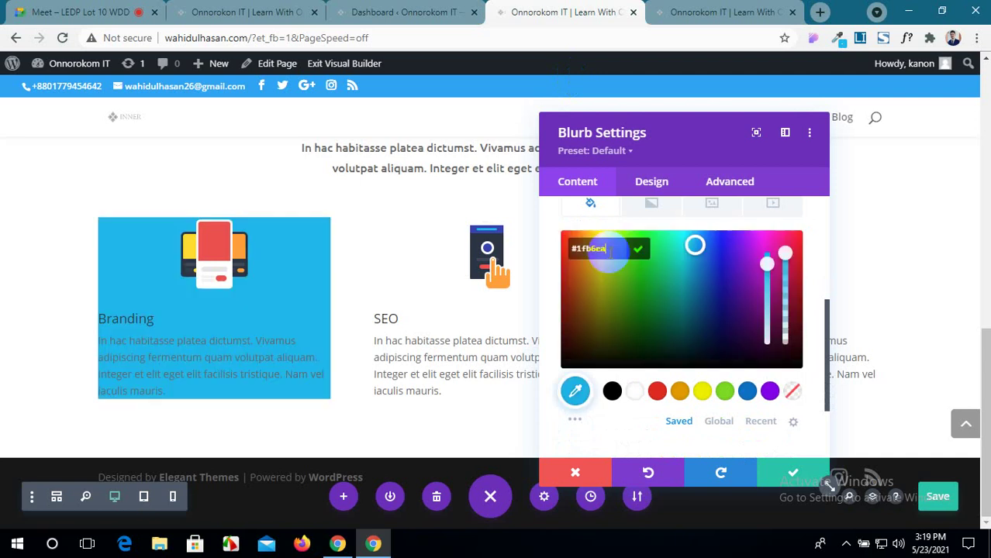
# Try the Left image placement in the Branding blurb's design settings, and return the placement to Top.
pyautogui.scroll(-2, 632, 310)
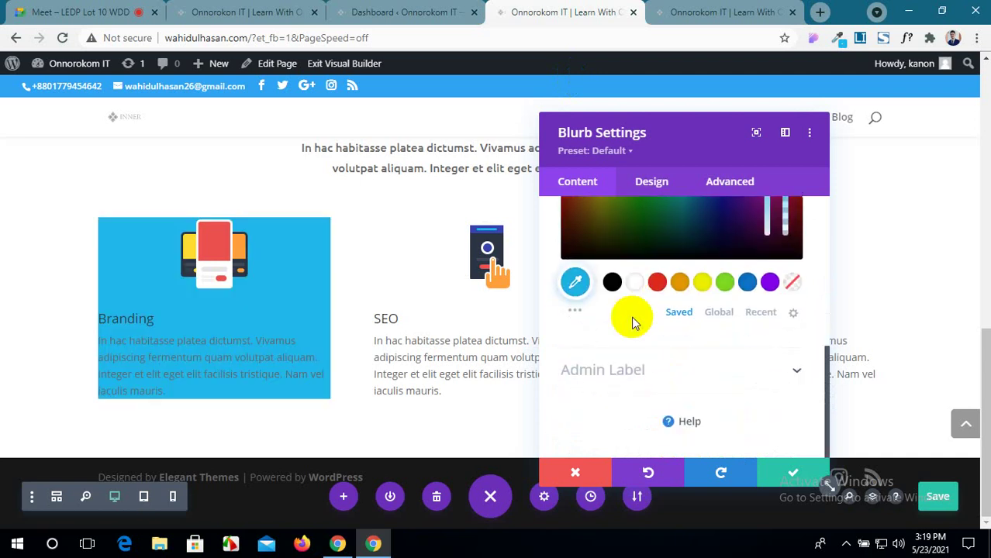
pyautogui.scroll(5, 631, 321)
pyautogui.click(651, 190)
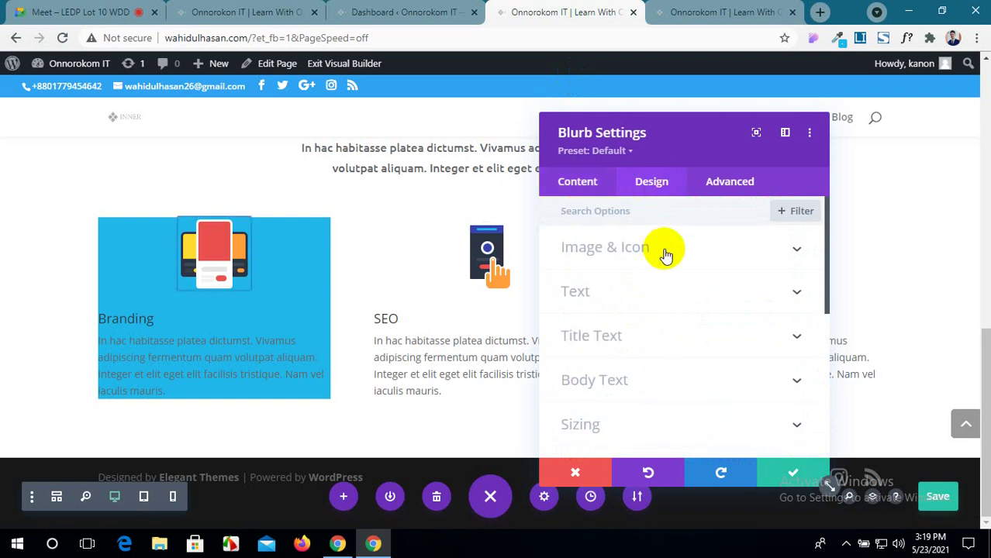
pyautogui.click(666, 256)
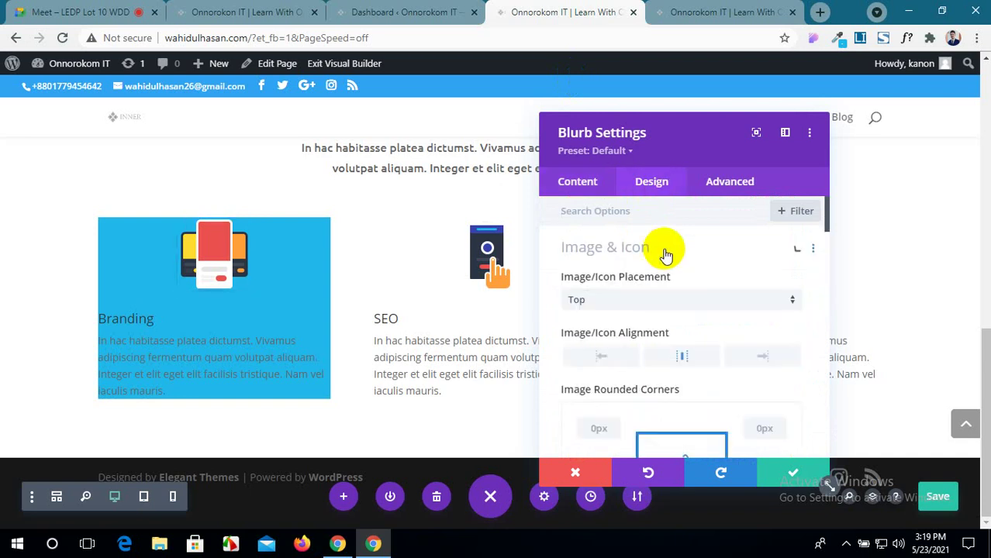
pyautogui.click(634, 307)
pyautogui.click(611, 339)
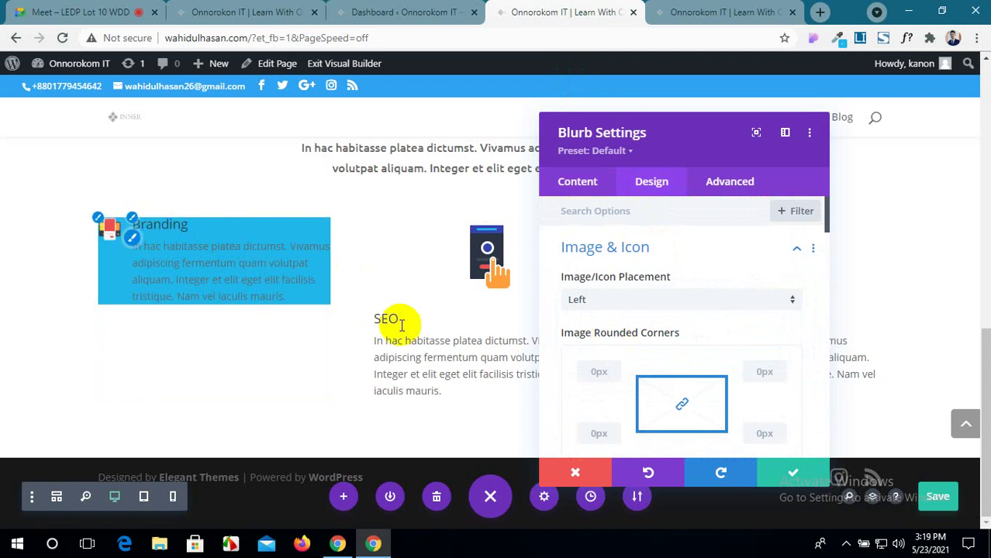
pyautogui.click(641, 306)
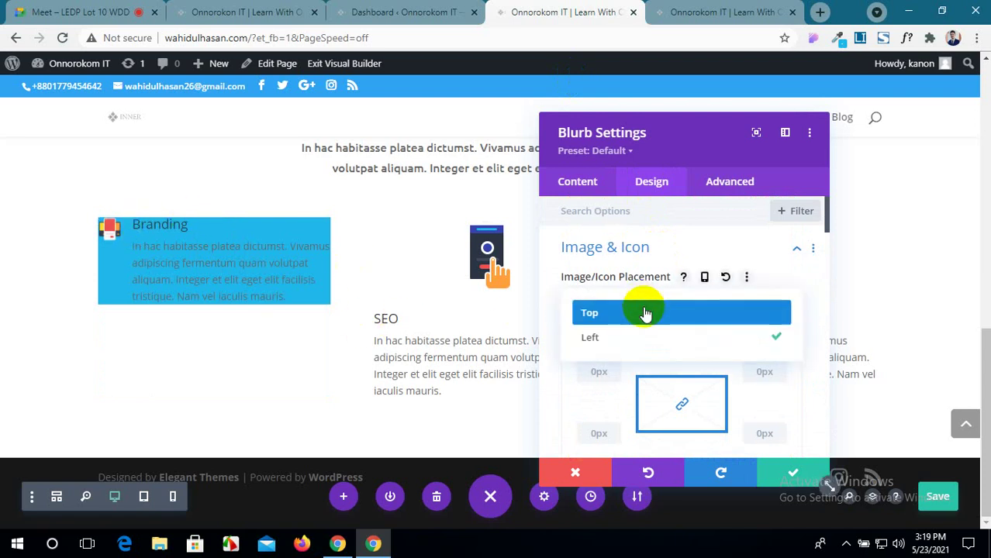
pyautogui.click(644, 313)
# Try left and right image alignment on the Branding blurb, and return the image to center alignment.
pyautogui.scroll(-1, 642, 318)
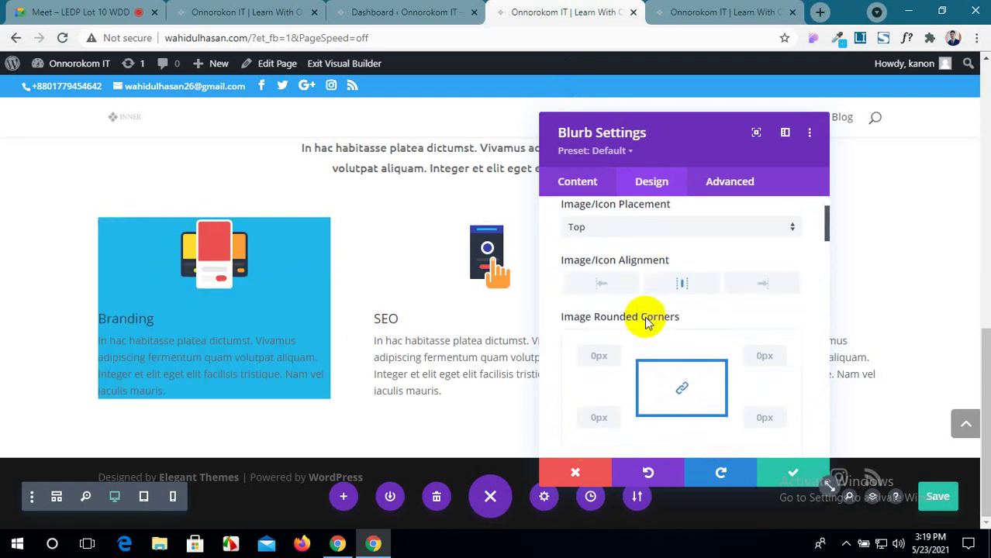
pyautogui.click(599, 287)
pyautogui.click(756, 284)
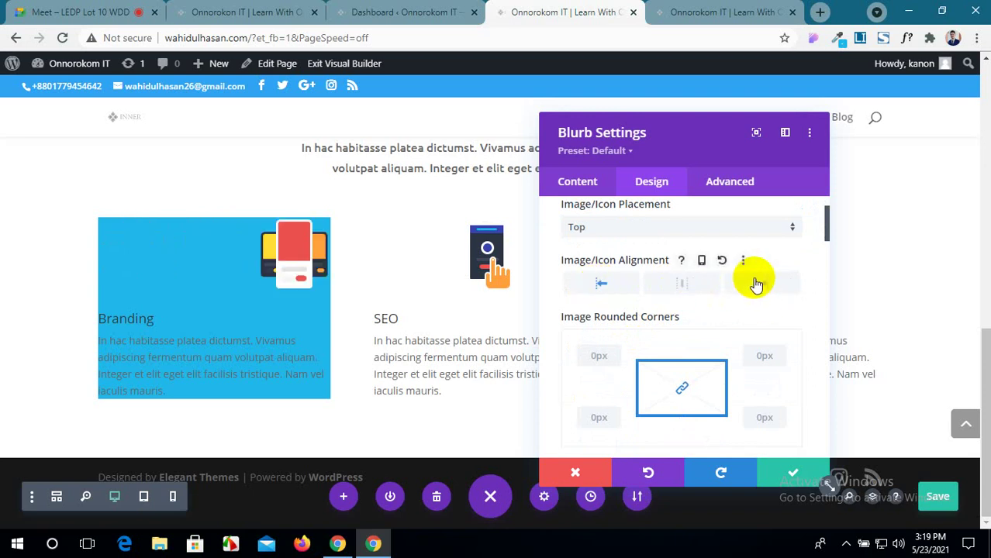
pyautogui.click(679, 288)
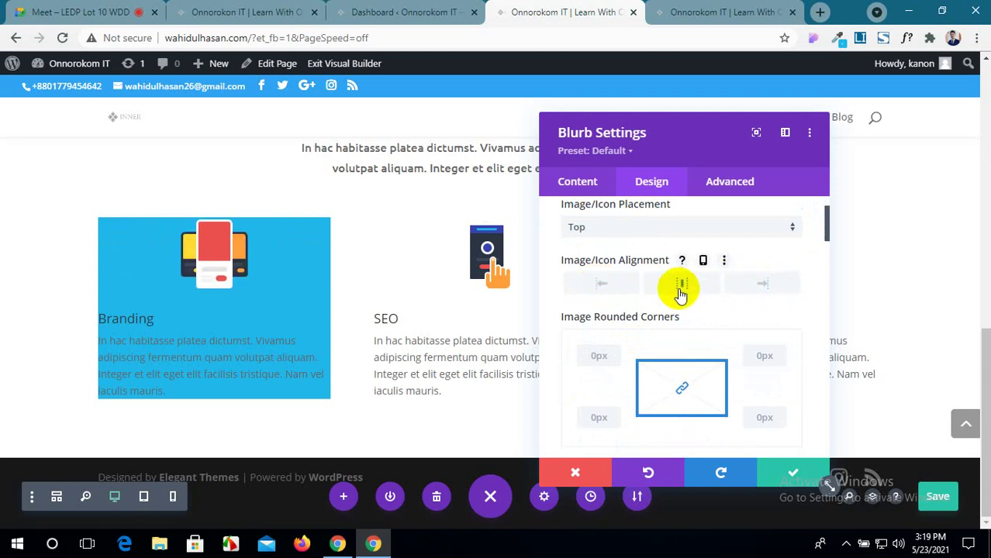
# Look through the Branding blurb's image and icon options, including rounded corners, border, box shadow and color filters.
pyautogui.scroll(-2, 620, 271)
pyautogui.scroll(1, 600, 258)
pyautogui.scroll(-1, 647, 303)
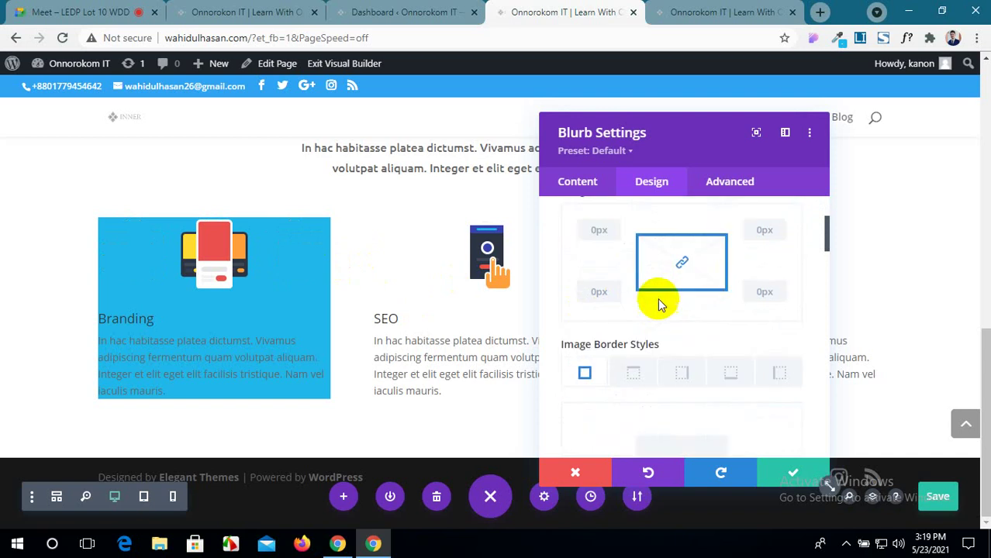
pyautogui.scroll(-2, 657, 303)
pyautogui.scroll(1, 658, 302)
pyautogui.scroll(-1, 657, 302)
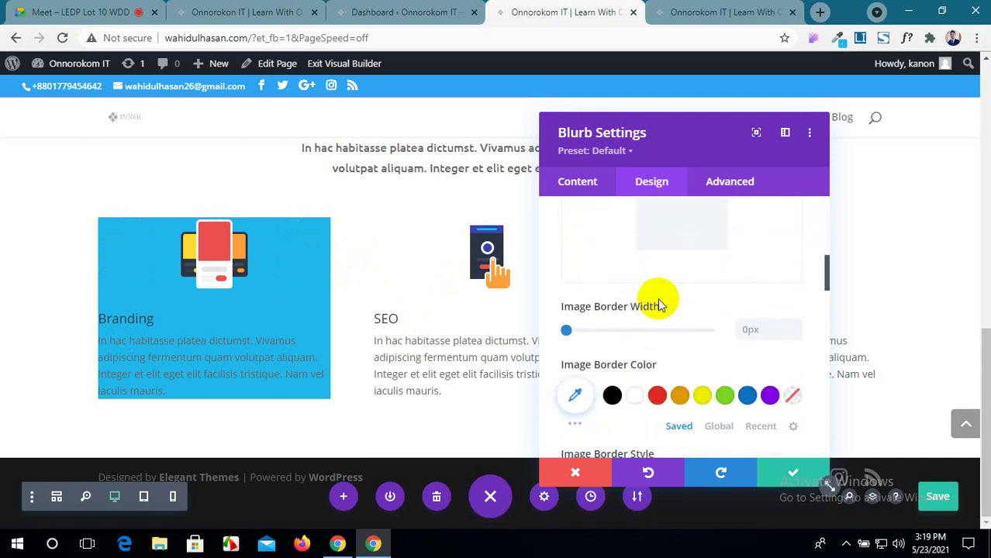
pyautogui.scroll(-1, 643, 314)
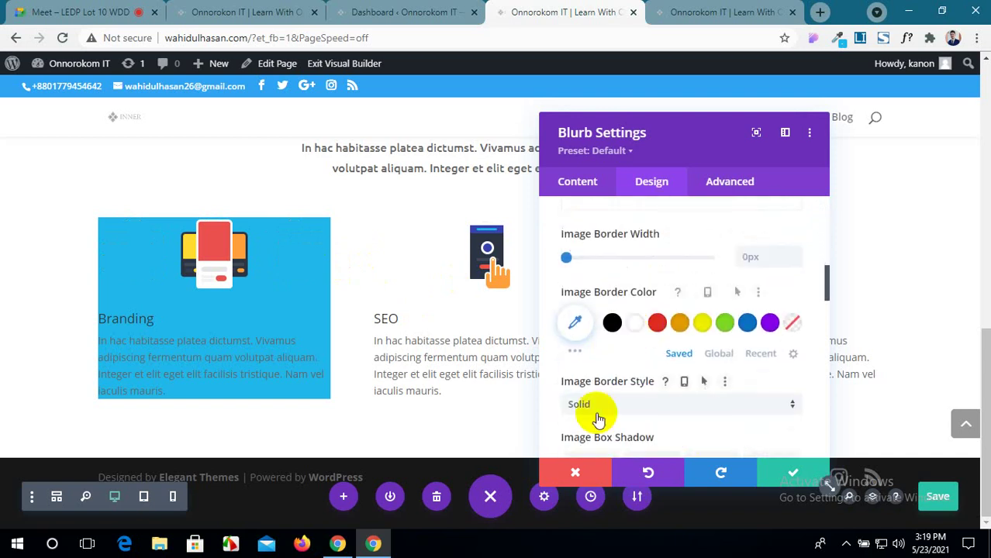
pyautogui.scroll(-5, 598, 419)
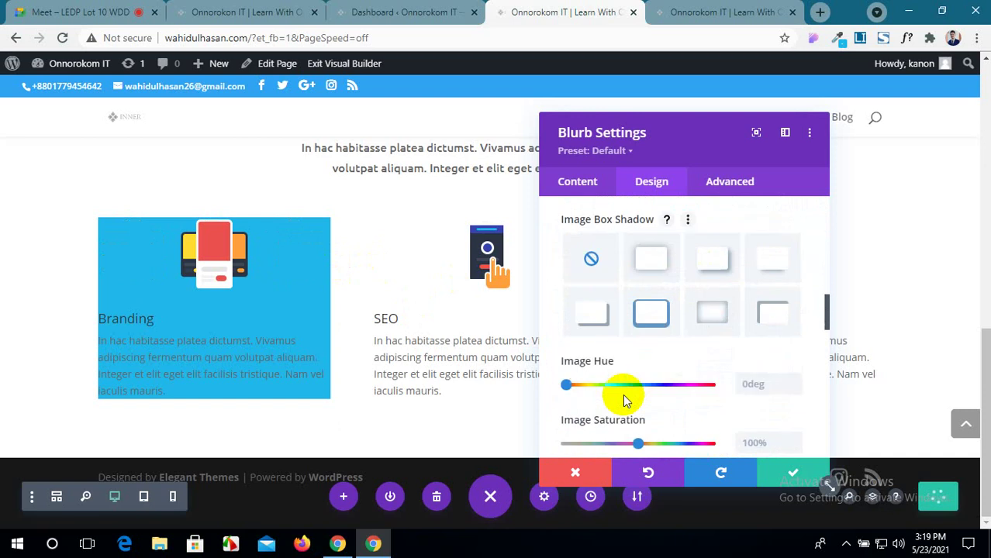
pyautogui.scroll(-4, 626, 397)
pyautogui.scroll(8, 625, 395)
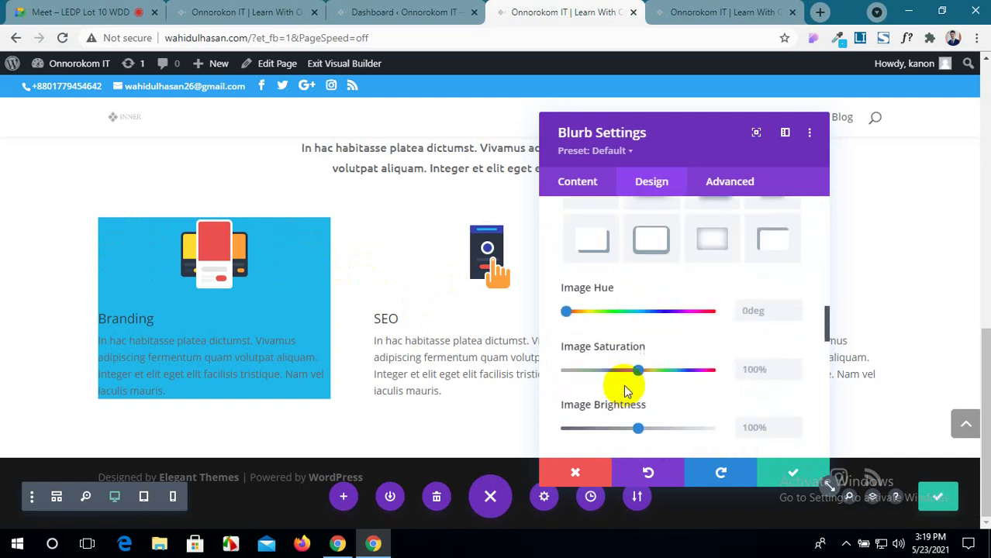
pyautogui.scroll(6, 624, 395)
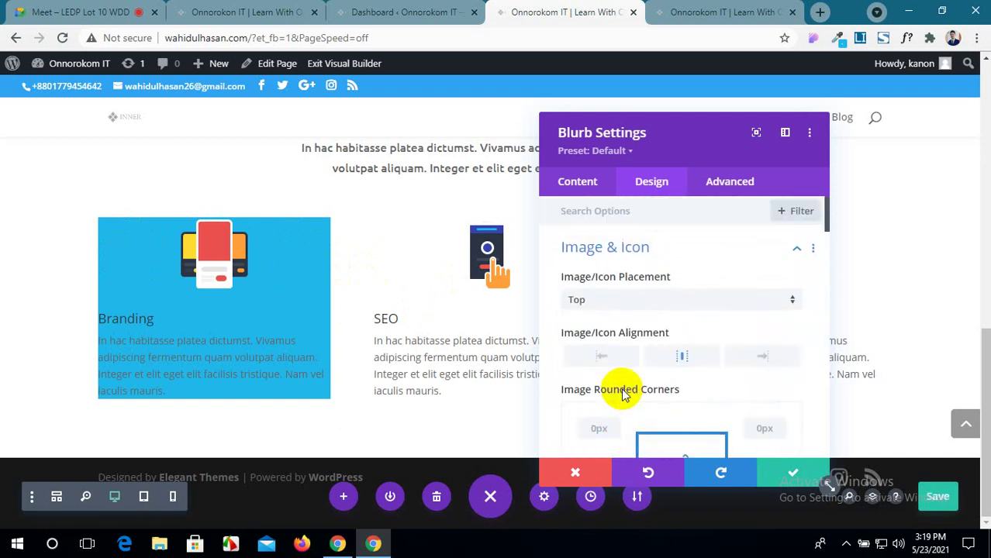
# Collapse the Image & Icon options and center-align the Branding blurb's text.
pyautogui.click(811, 249)
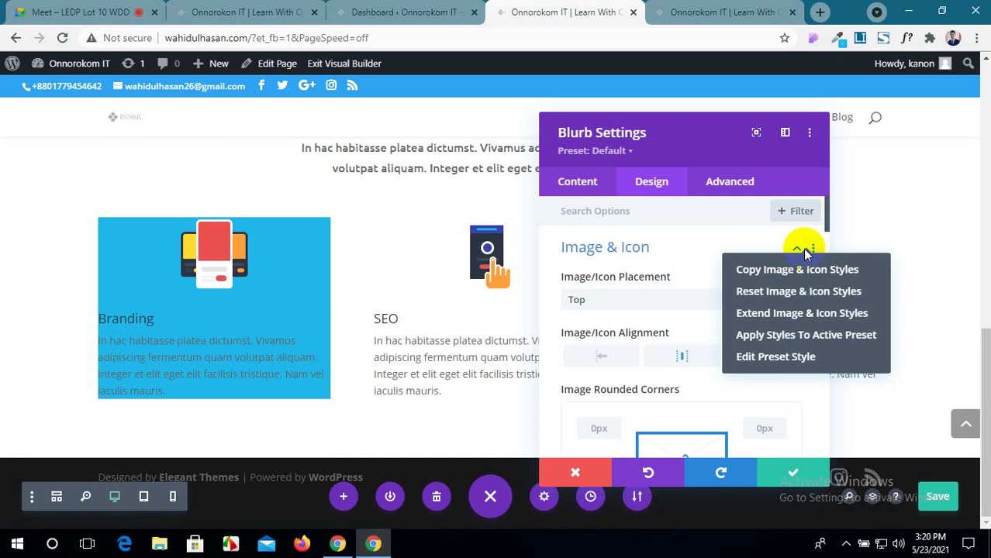
pyautogui.click(798, 249)
pyautogui.click(797, 250)
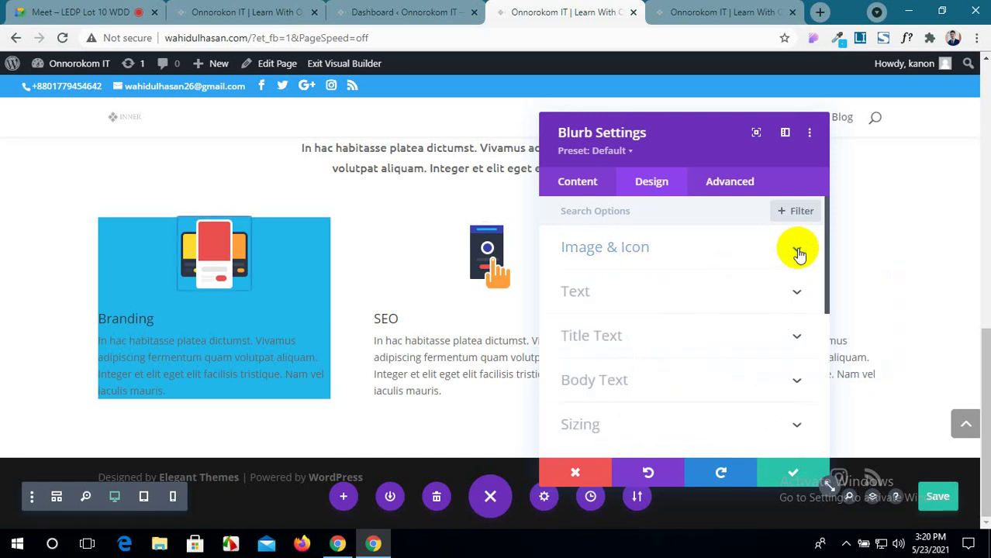
pyautogui.click(792, 295)
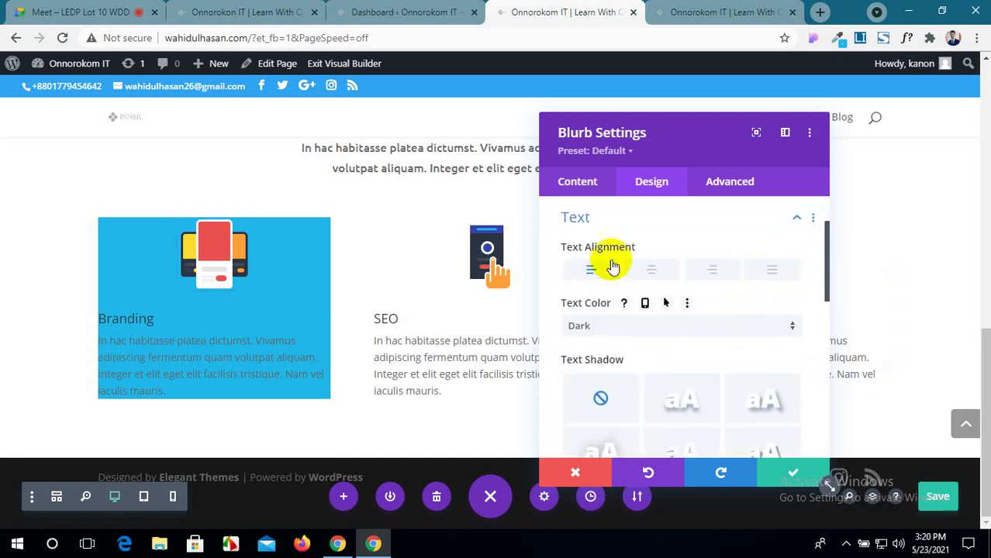
pyautogui.click(658, 272)
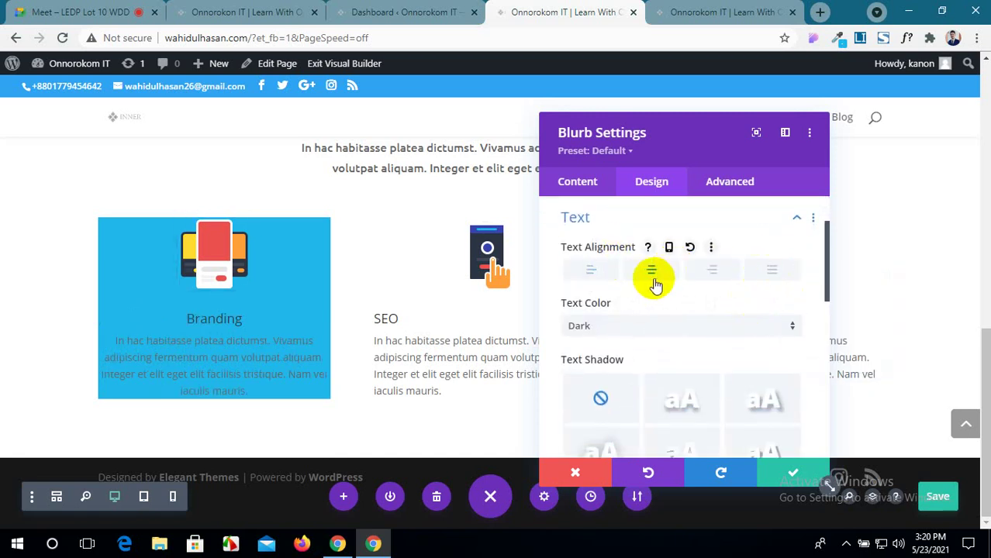
pyautogui.scroll(-2, 655, 283)
# Inspect the Branding card title's font family, weight, size and color on the reference site with WhatFont.
pyautogui.click(244, 12)
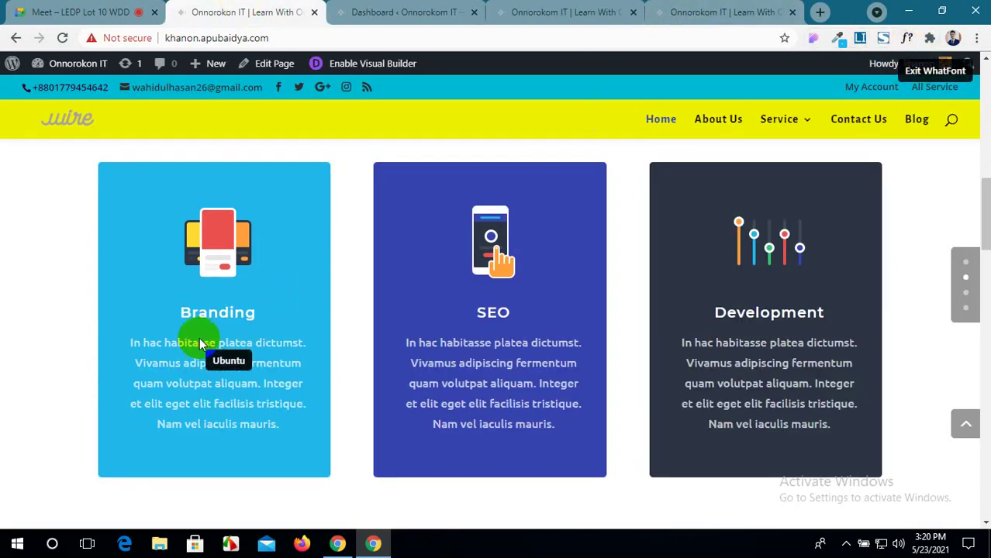
pyautogui.click(222, 316)
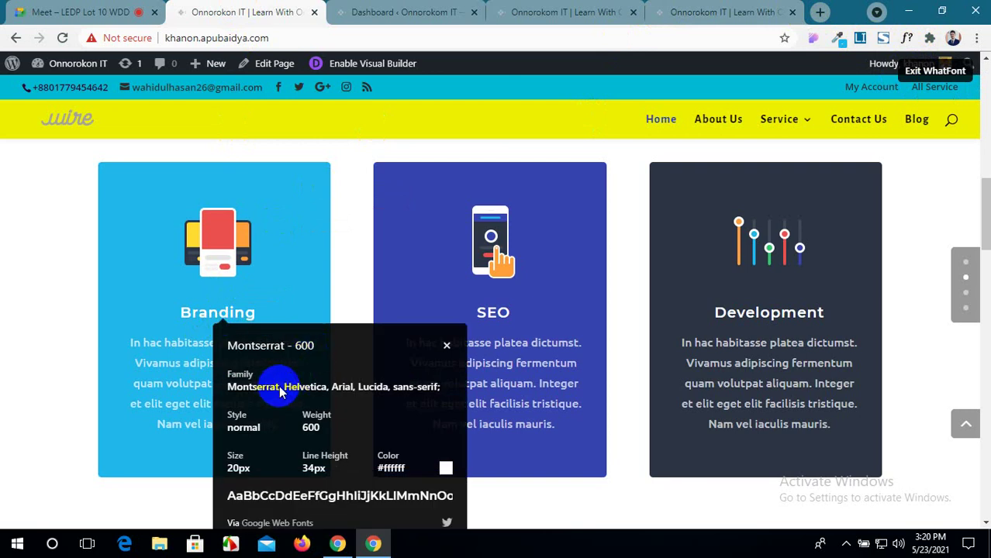
pyautogui.click(560, 12)
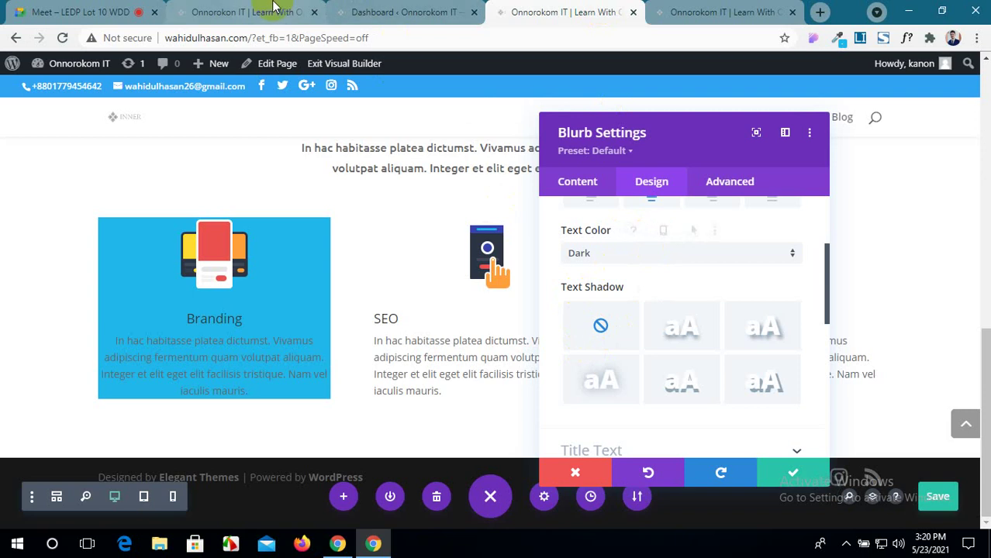
pyautogui.click(190, 15)
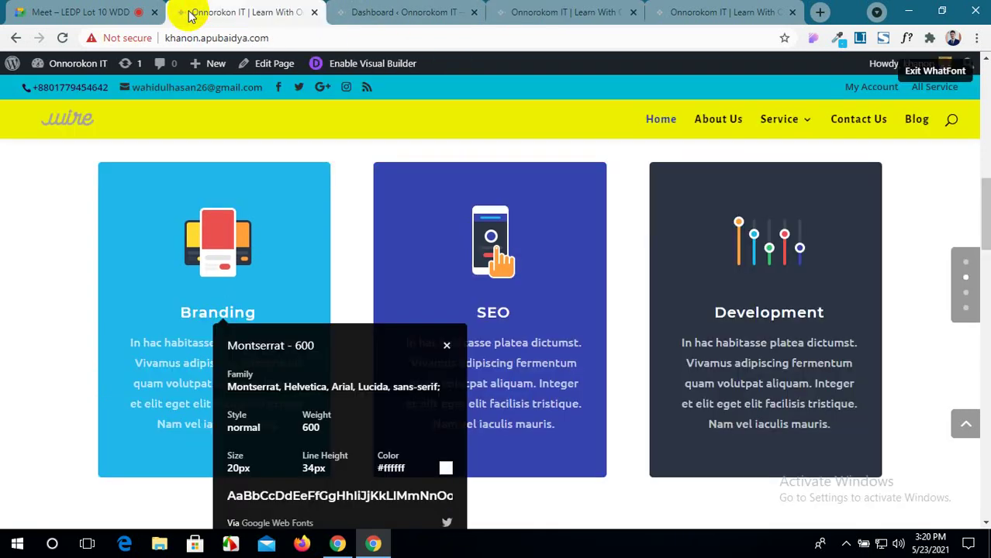
pyautogui.scroll(-1, 305, 380)
# Return to the visual builder and set the Branding blurb's text color to Light.
pyautogui.click(588, 9)
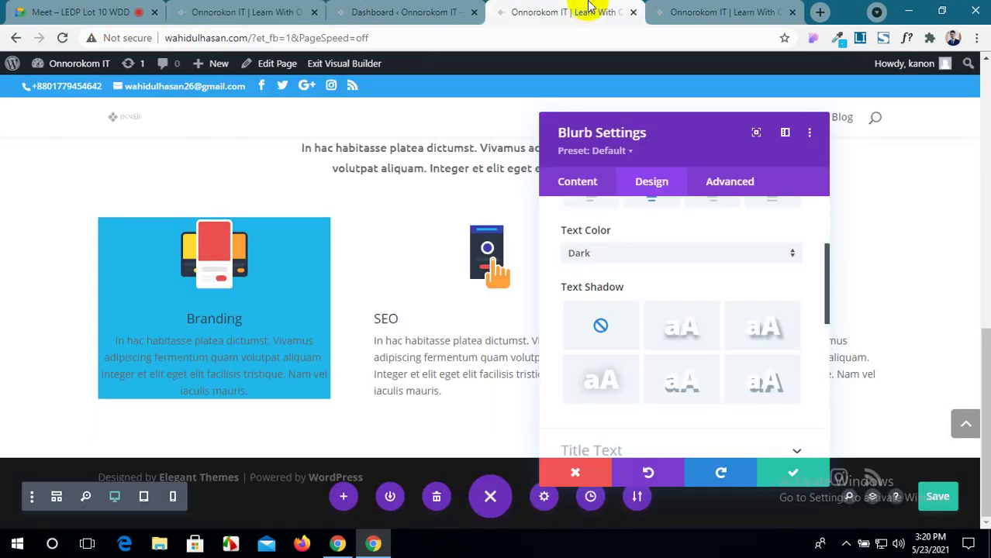
pyautogui.click(688, 258)
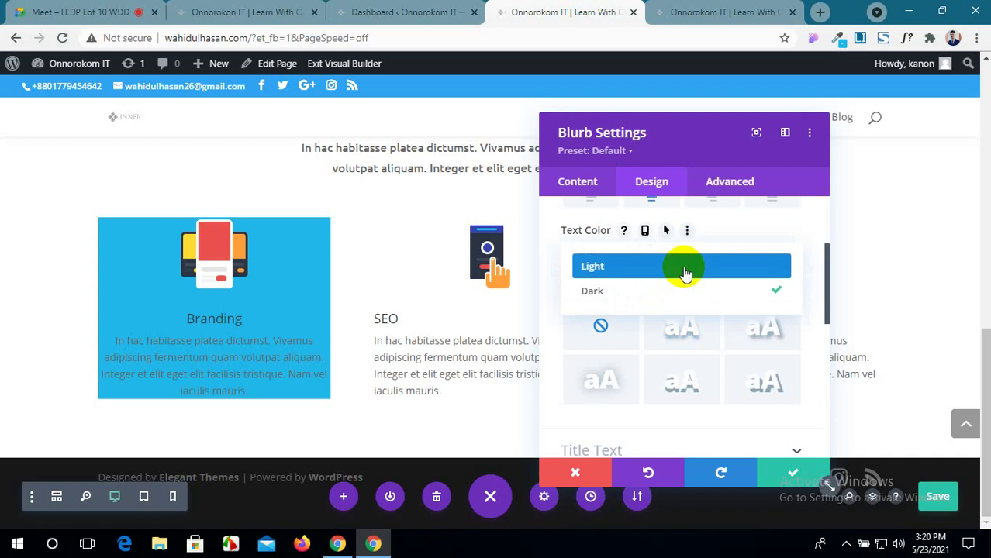
pyautogui.click(683, 266)
# Set the Branding blurb's title font to Montserrat with a Semi Bold weight.
pyautogui.scroll(-2, 680, 302)
pyautogui.scroll(-1, 680, 308)
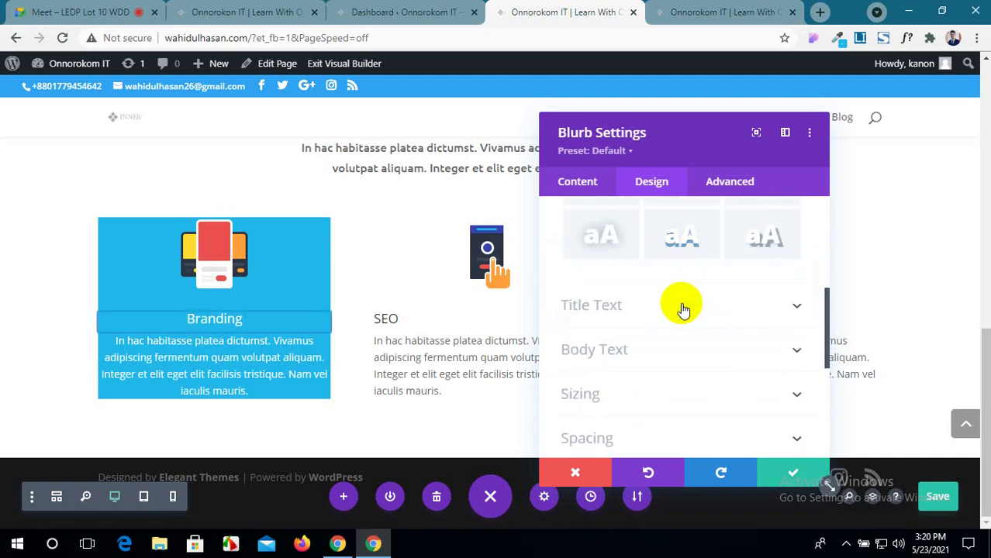
pyautogui.click(758, 310)
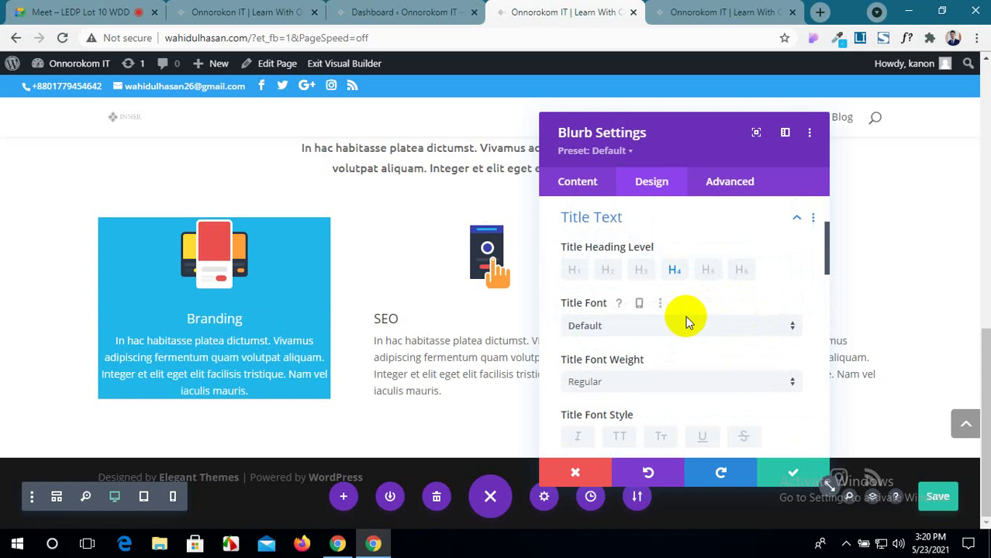
pyautogui.click(686, 327)
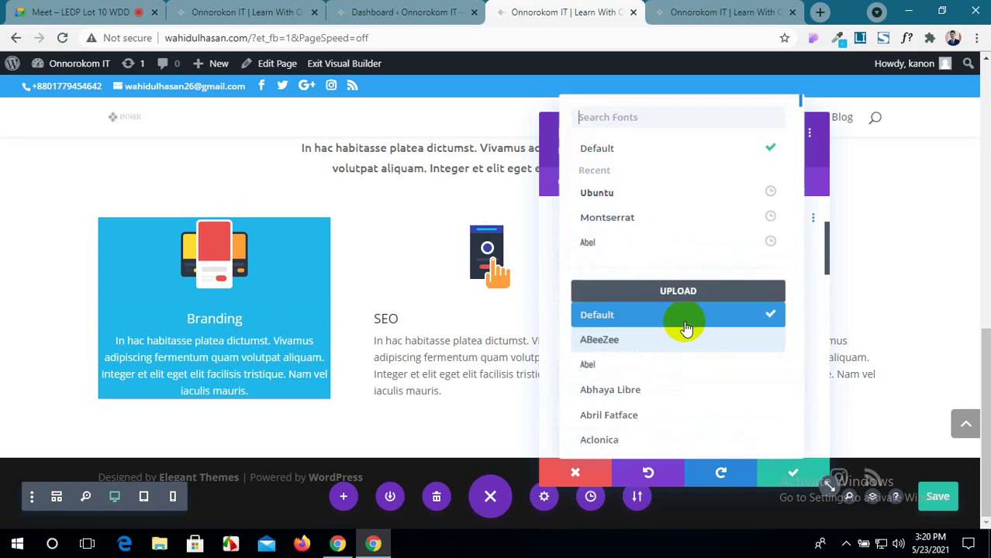
pyautogui.click(652, 219)
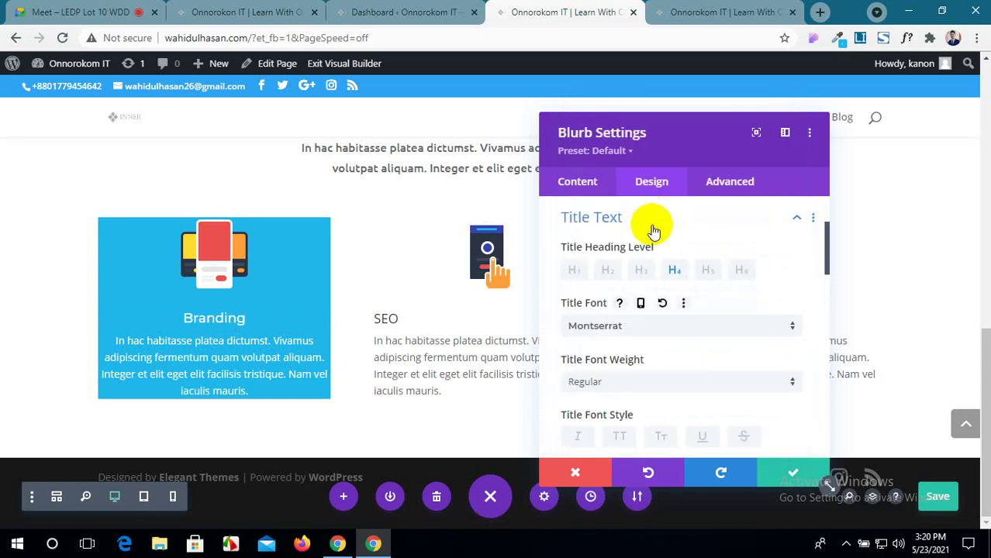
pyautogui.scroll(-2, 700, 341)
pyautogui.click(697, 310)
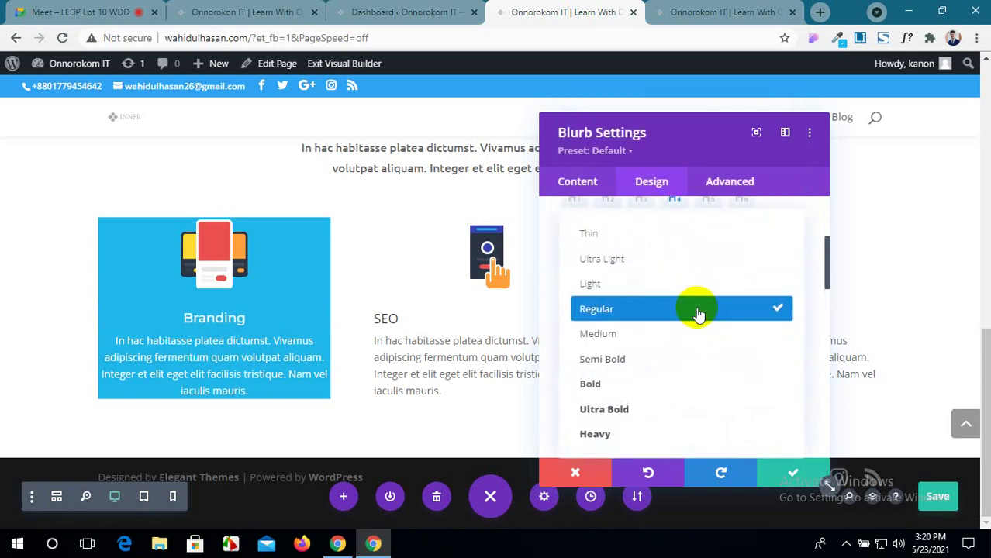
pyautogui.click(687, 358)
# Recheck the title's font details on the reference site and set the Branding blurb's title text color to #ffffff.
pyautogui.click(248, 11)
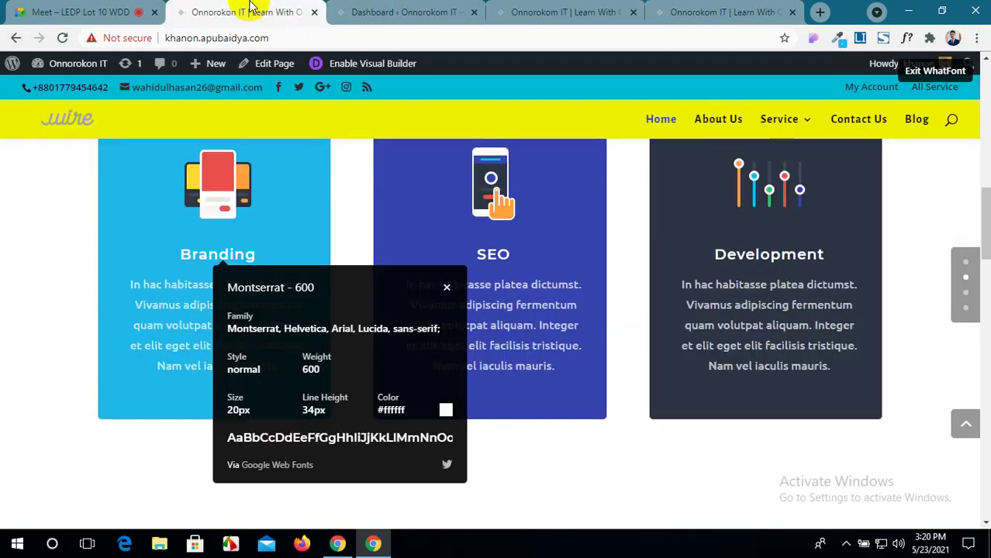
pyautogui.click(554, 11)
pyautogui.scroll(-2, 689, 326)
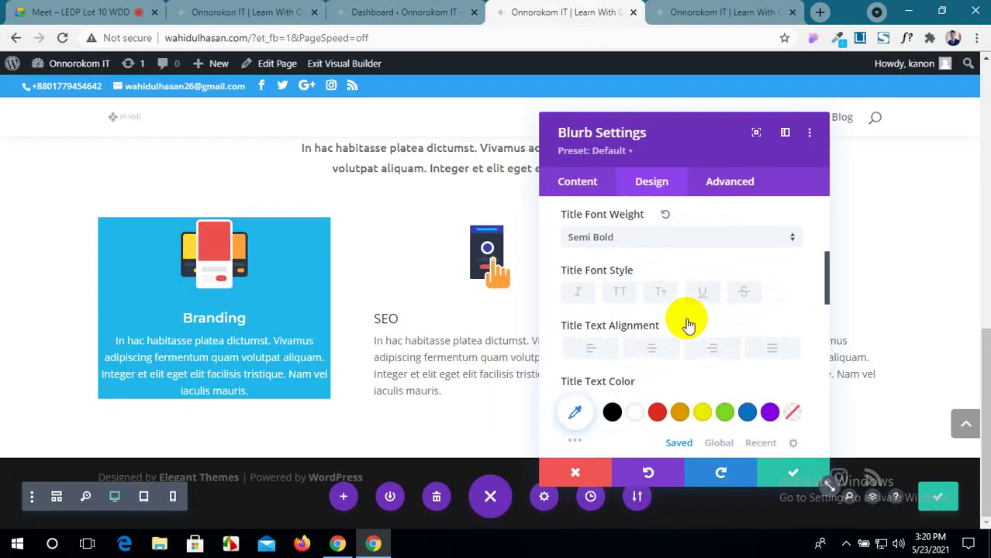
pyautogui.scroll(-2, 689, 326)
pyautogui.click(637, 347)
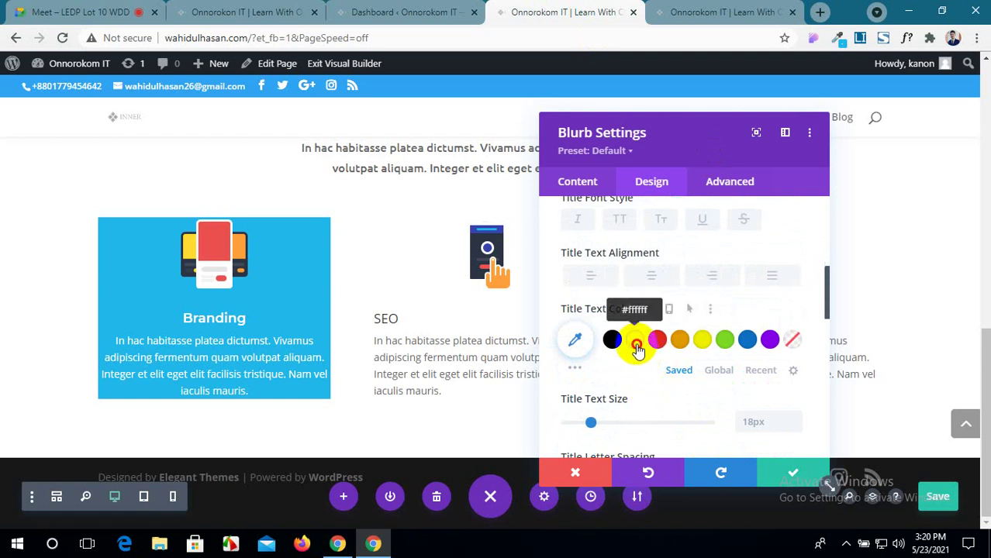
# Check the title size on the reference site and enter 20 as the Branding blurb's title text size.
pyautogui.click(252, 9)
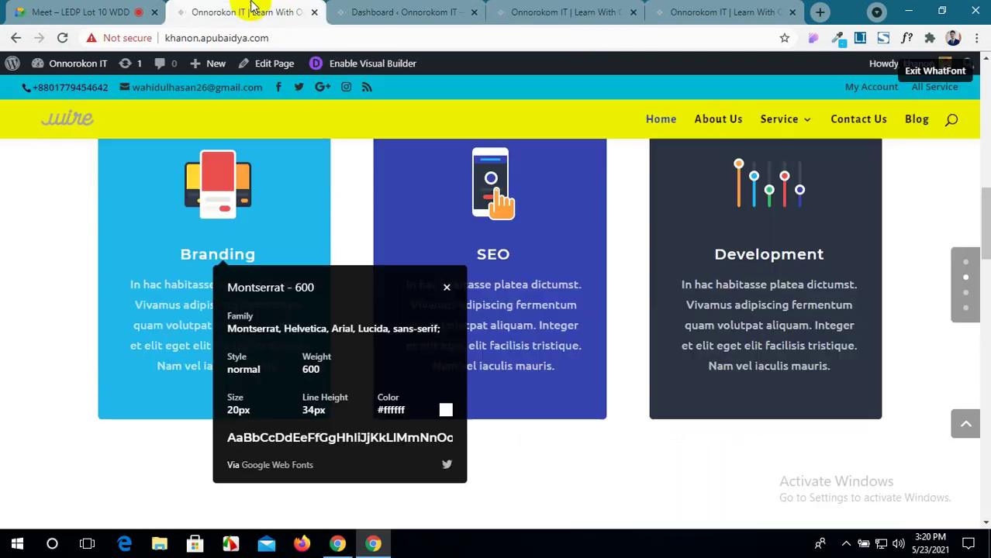
pyautogui.click(528, 11)
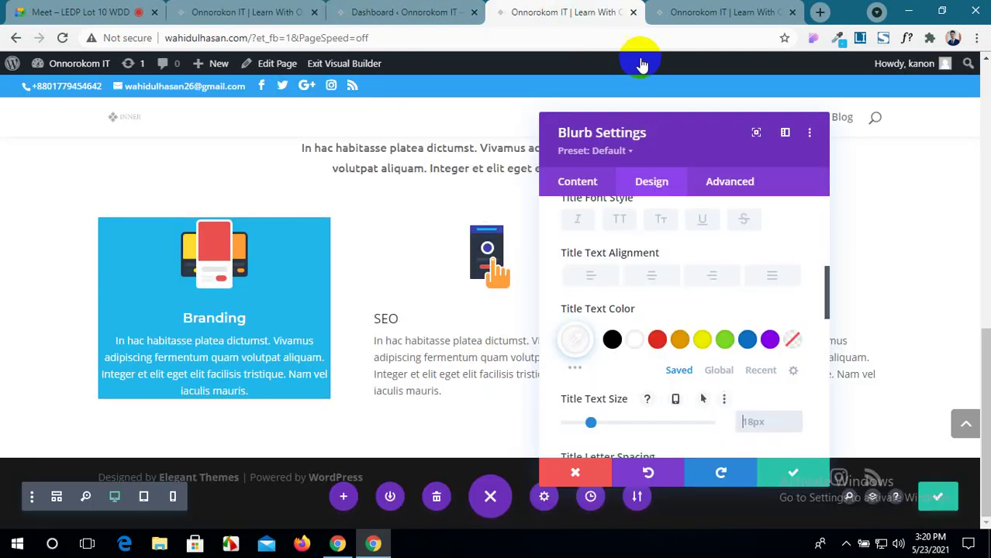
pyautogui.write('20')
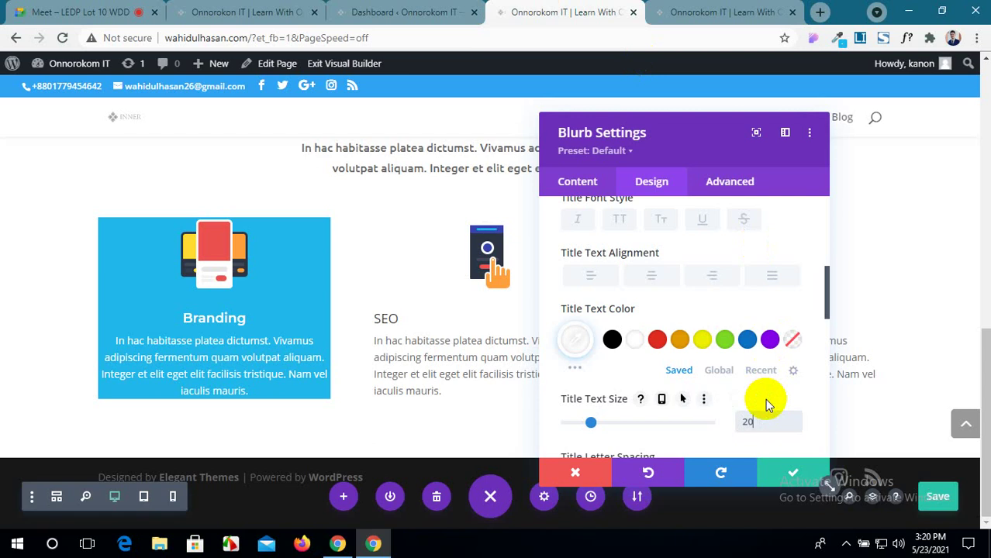
# Finish the Branding blurb's title text size as 20px and set its title font weight to Bold.
pyautogui.write('px')
pyautogui.scroll(1, 666, 308)
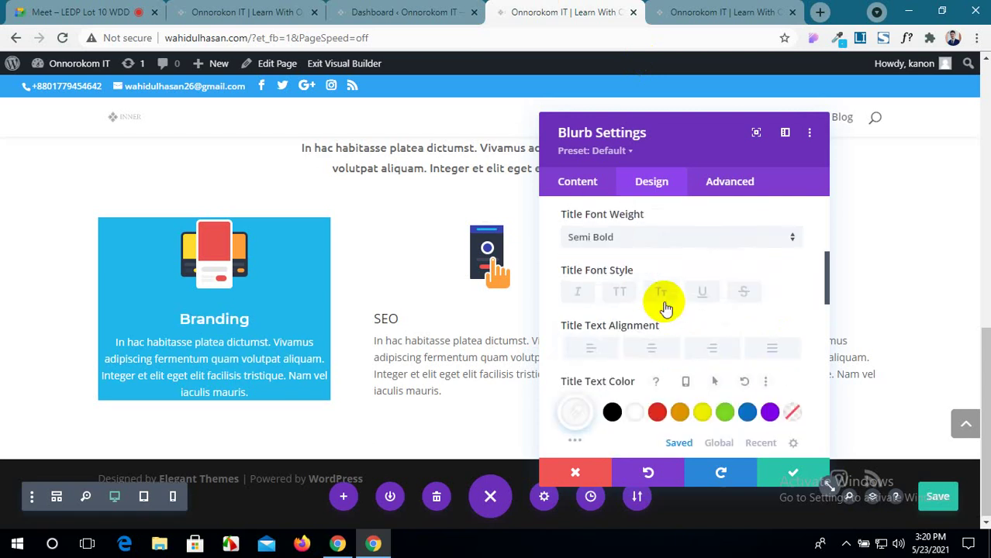
pyautogui.scroll(2, 665, 308)
pyautogui.click(691, 383)
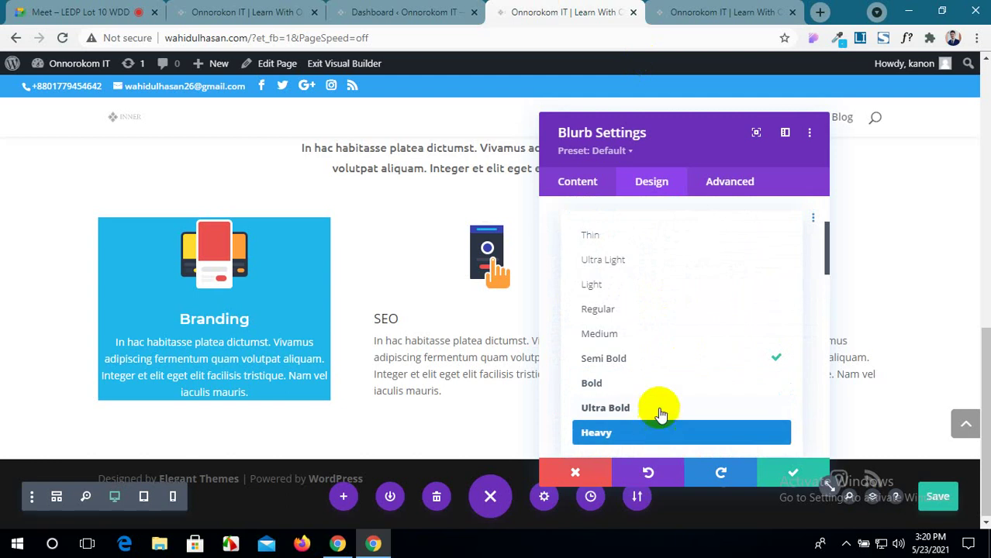
pyautogui.click(661, 384)
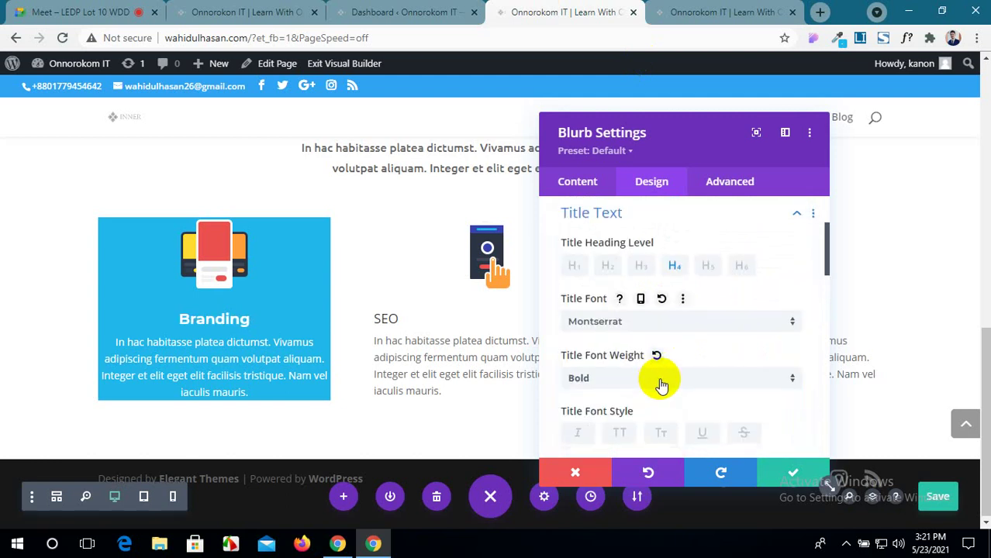
# Check the Branding title's line height on the reference site and set the blurb's title line height to 1.6em.
pyautogui.scroll(-5, 659, 380)
pyautogui.click(143, 12)
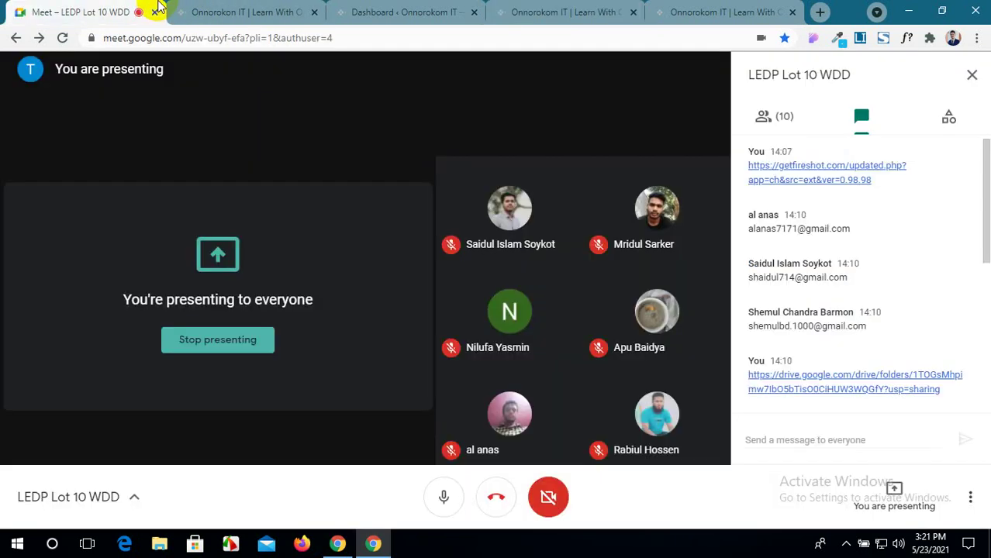
pyautogui.click(233, 12)
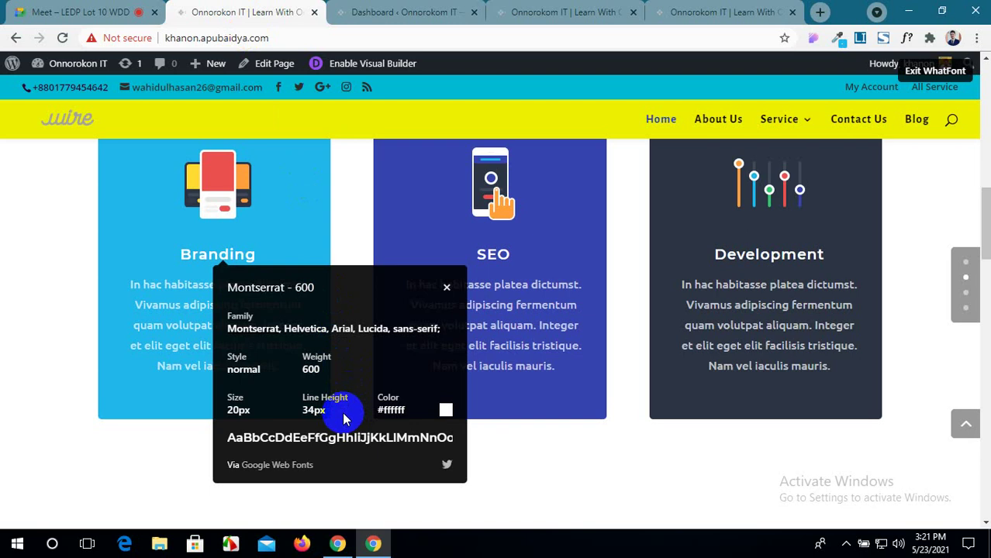
pyautogui.click(552, 11)
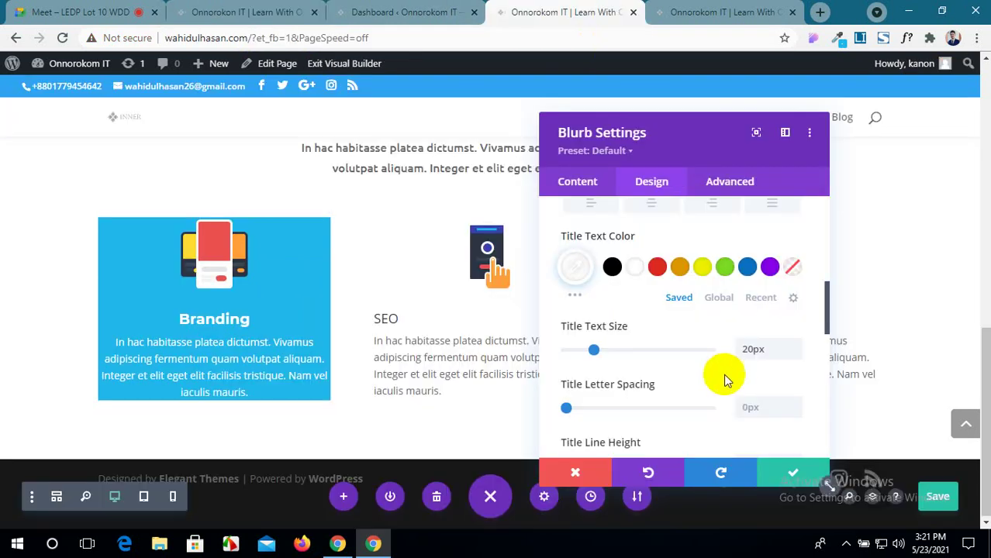
pyautogui.scroll(-1, 722, 376)
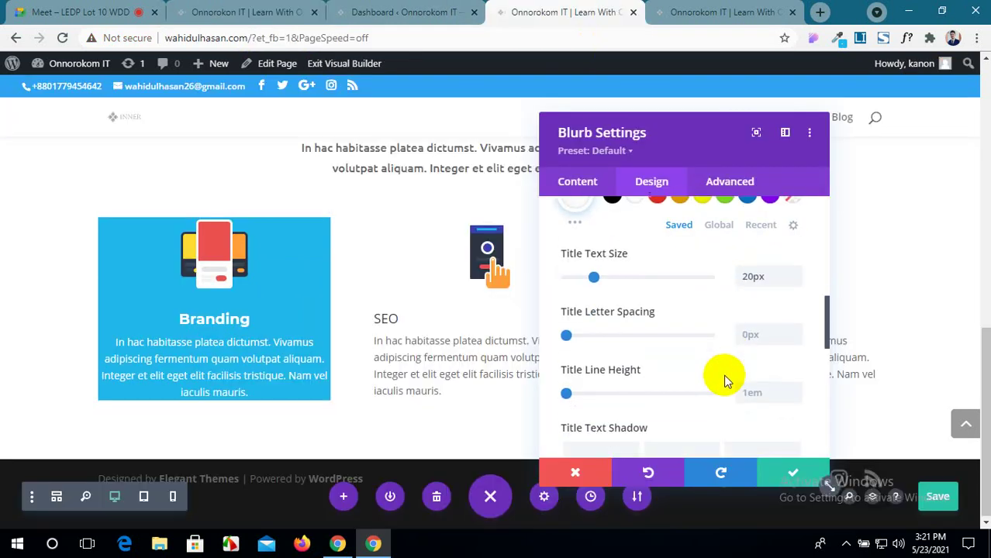
pyautogui.click(797, 392)
pyautogui.write('1.5em')
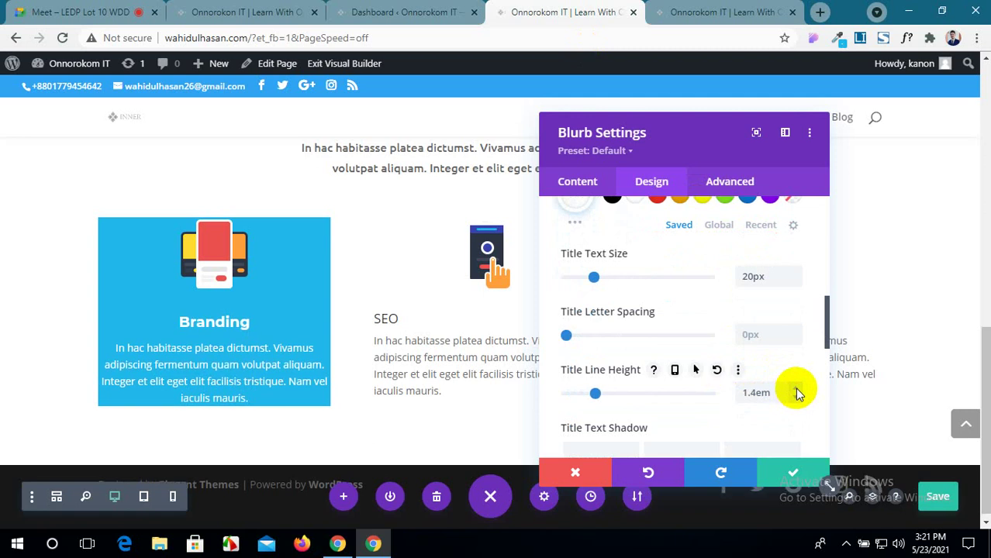
pyautogui.press('Up')
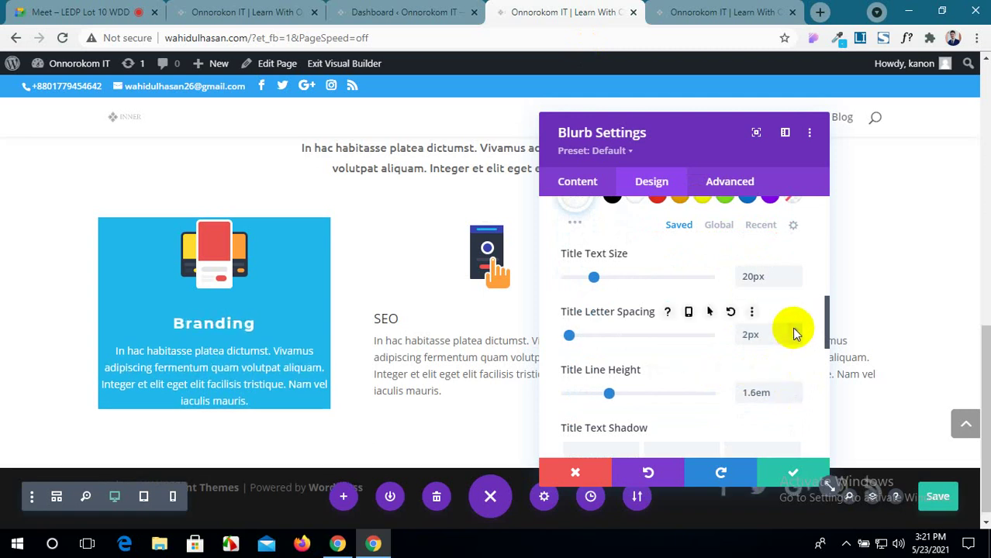
# Set the Branding blurb's title letter spacing to 3px and increase its title text size slightly.
pyautogui.press('Up')
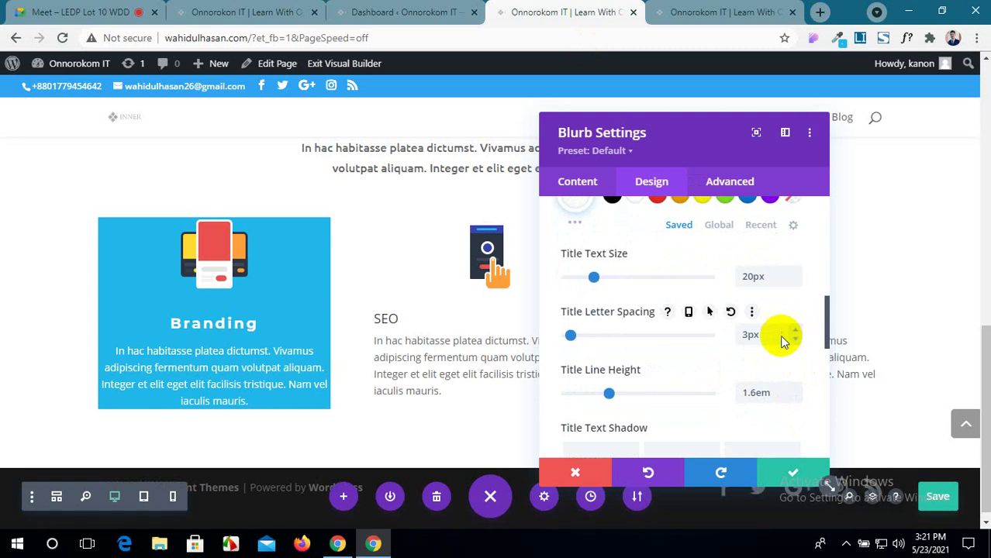
pyautogui.press('Up')
pyautogui.press('Up')
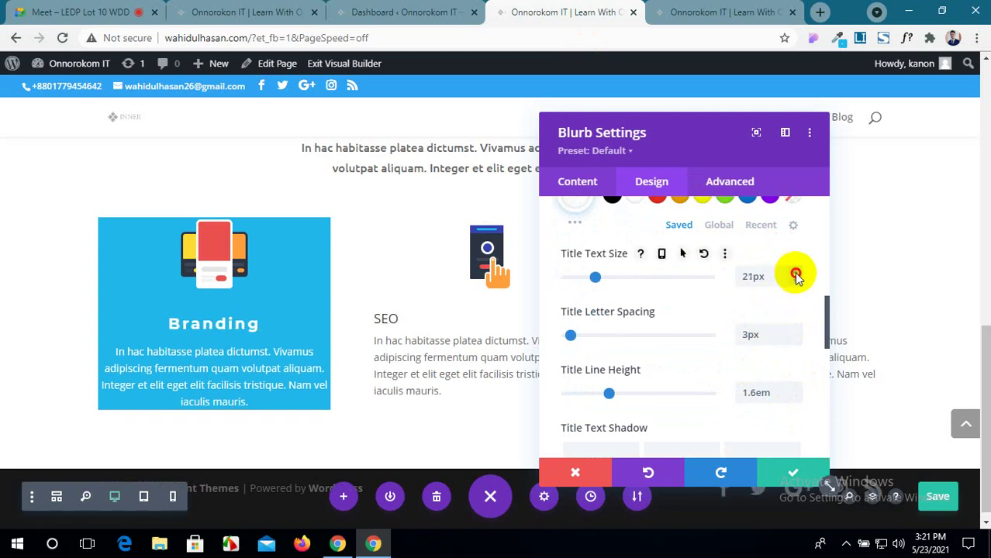
# Open the blurb's body text settings, inspect the Branding description's font on the reference site, and select its rgba(255, 255, 255, 0.7) color value for copying.
pyautogui.scroll(-4, 745, 338)
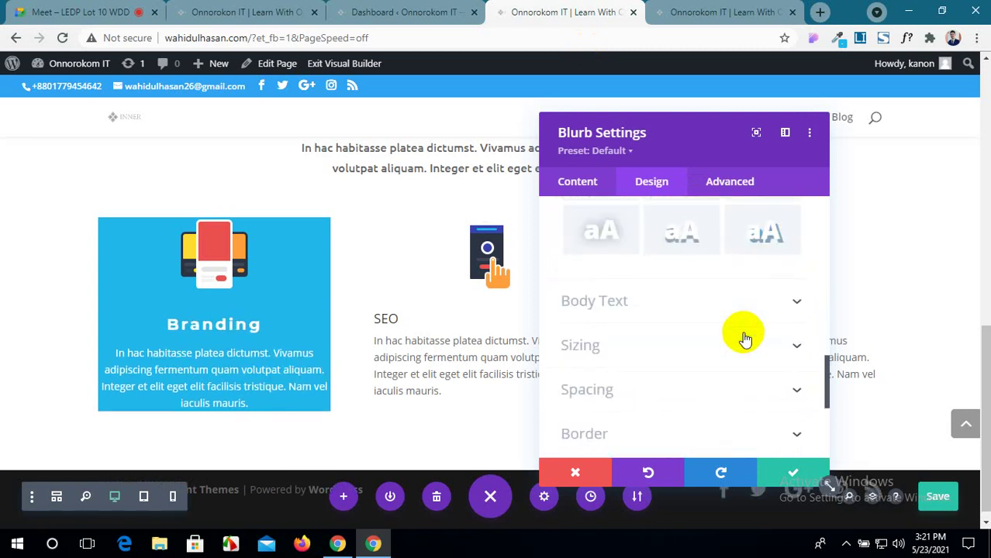
pyautogui.click(797, 302)
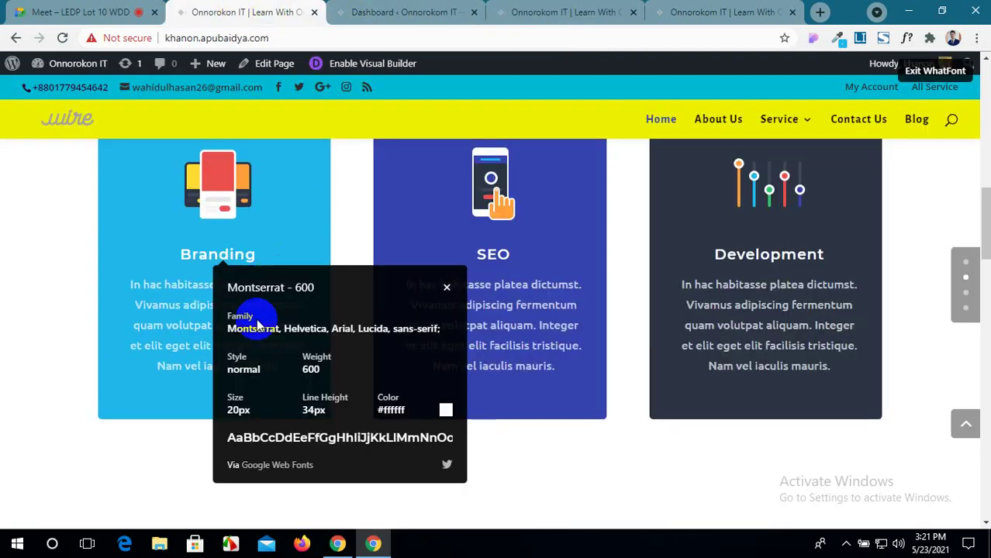
pyautogui.click(448, 288)
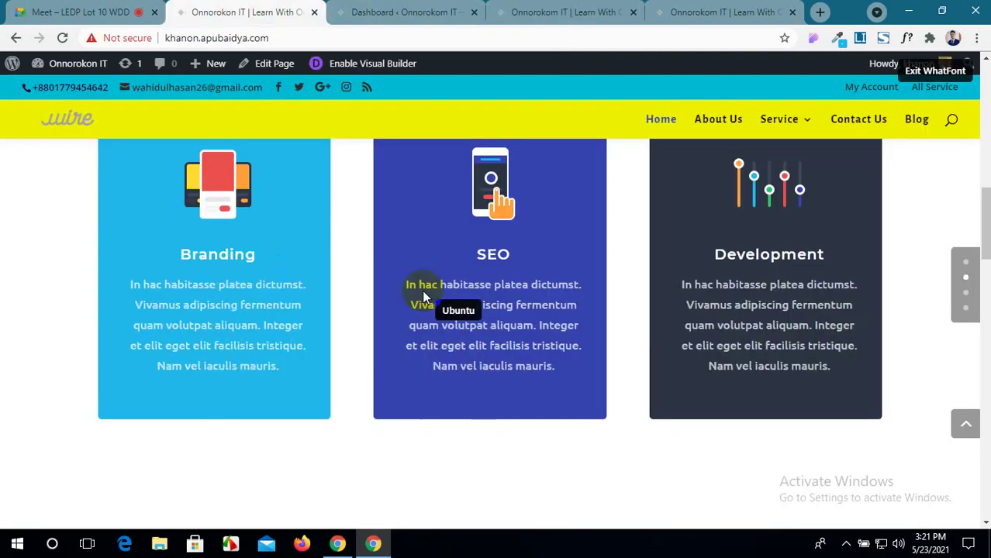
pyautogui.click(231, 310)
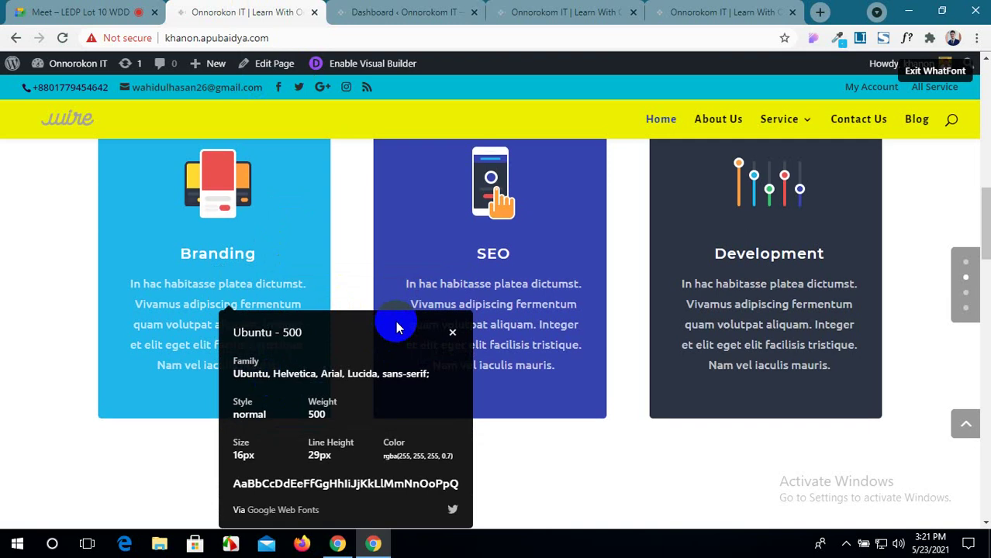
pyautogui.scroll(-1, 398, 325)
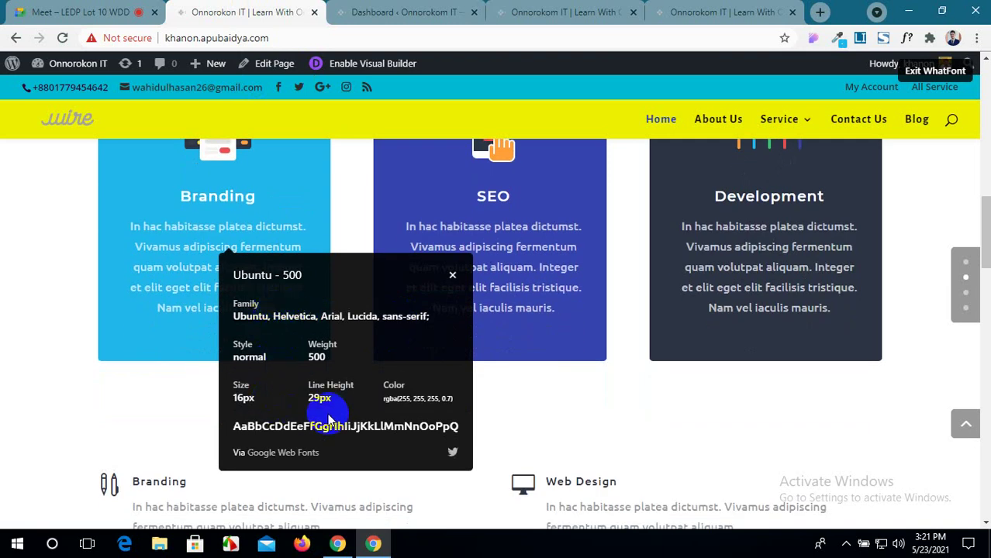
pyautogui.moveTo(460, 396); pyautogui.dragTo(384, 408)
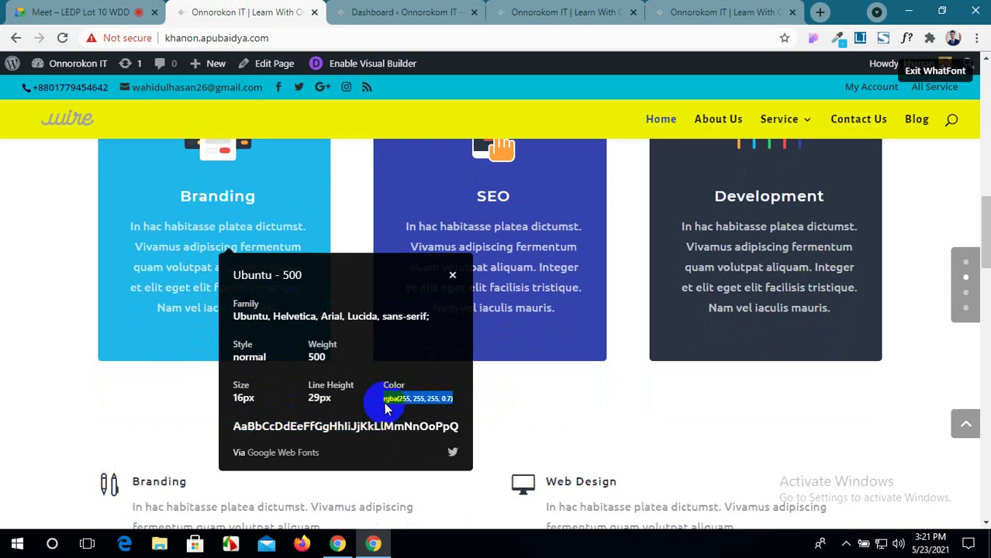
# Recheck the description's font weight on the reference site and set the Branding blurb's body font weight to Semi Bold.
pyautogui.hotkey('ctrl', 'Tab')
pyautogui.hotkey('ctrl', 'Tab')
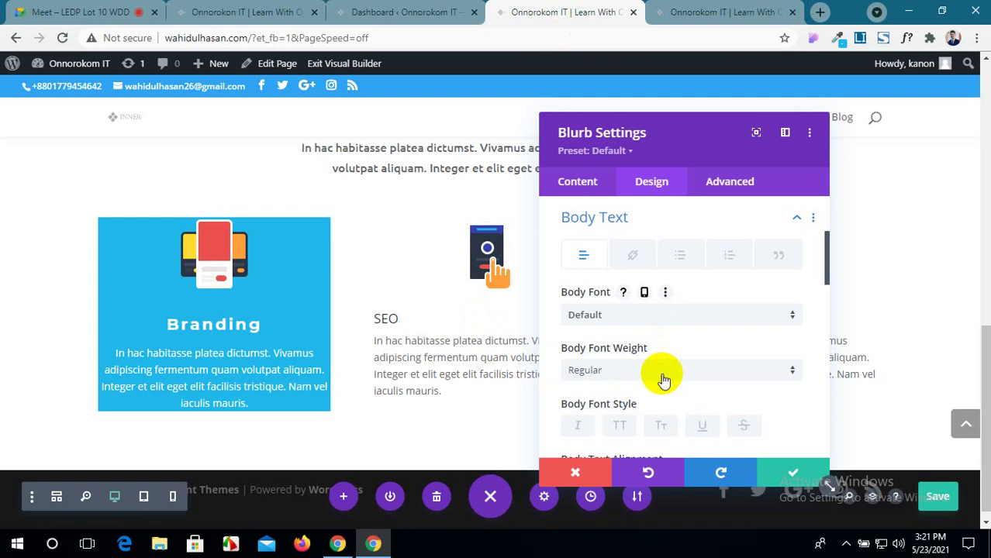
pyautogui.click(217, 6)
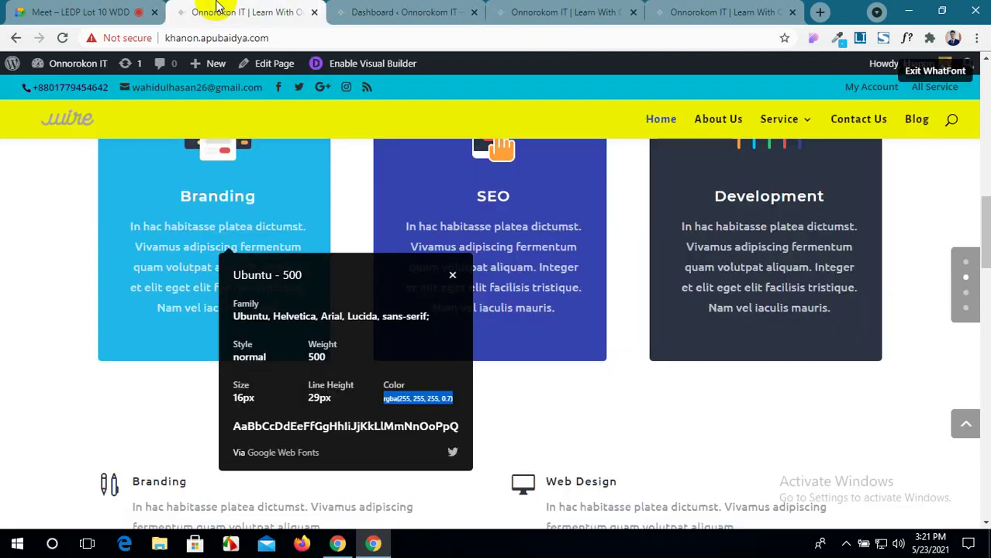
pyautogui.click(521, 10)
pyautogui.click(683, 371)
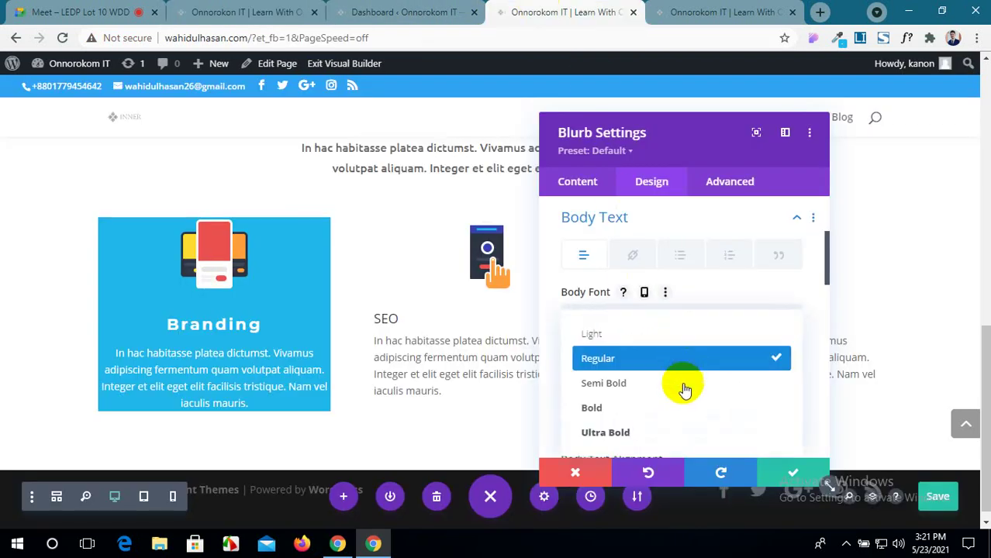
pyautogui.click(682, 385)
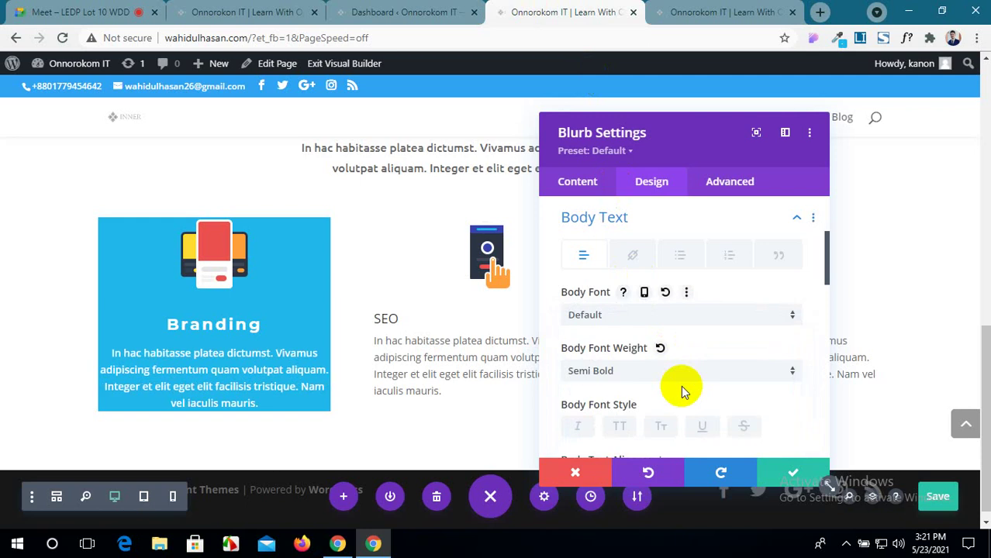
# Center the Branding blurb's body text and set its color to rgba(255,255,255,0.7).
pyautogui.scroll(-2, 681, 392)
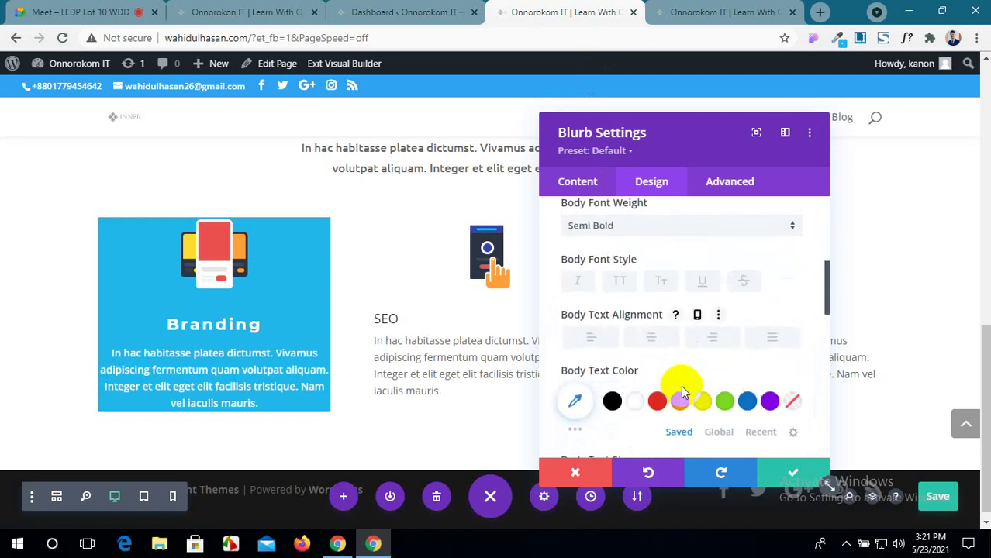
pyautogui.click(652, 335)
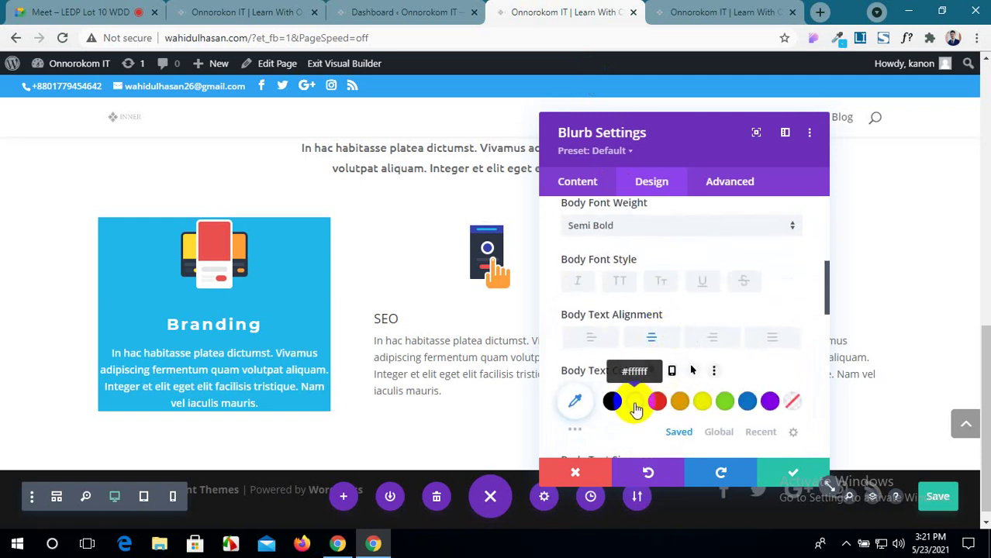
pyautogui.click(575, 400)
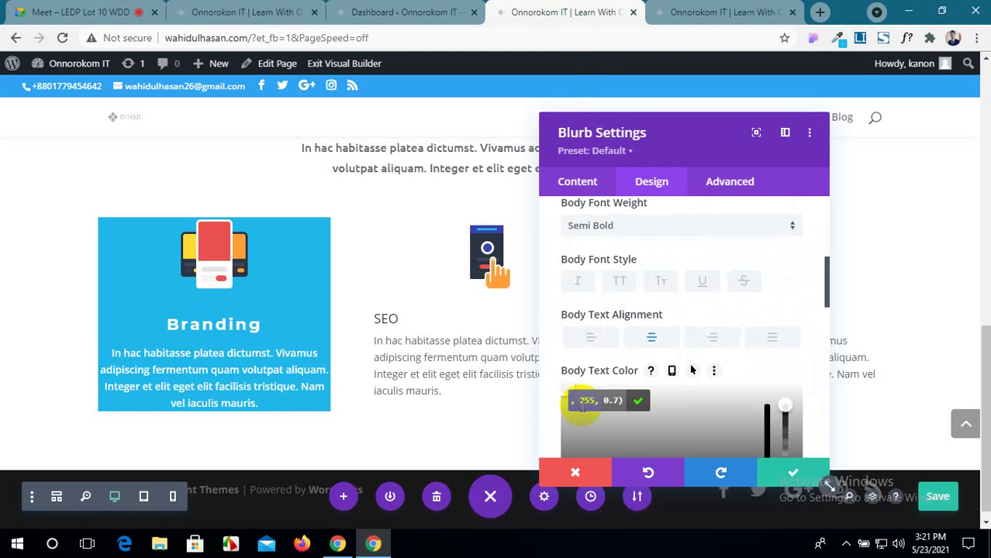
# Set the Branding blurb's body text size to 16px and raise its body line height by two increments.
pyautogui.scroll(-5, 683, 390)
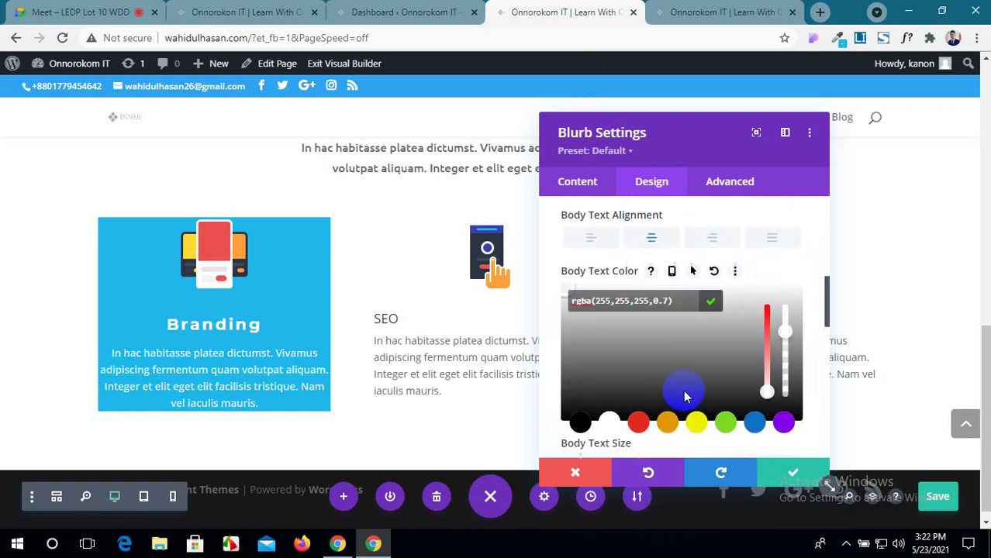
pyautogui.click(748, 347)
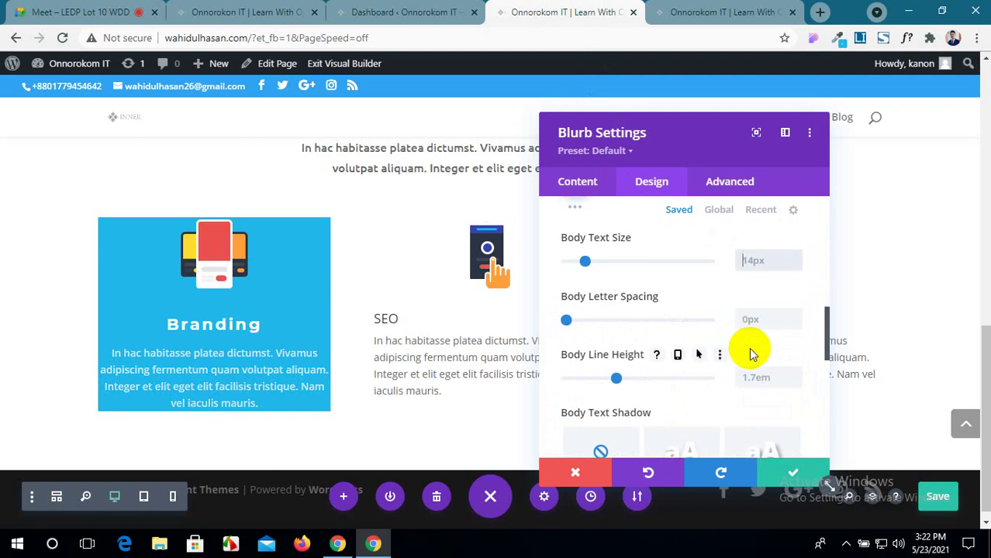
pyautogui.write('16px')
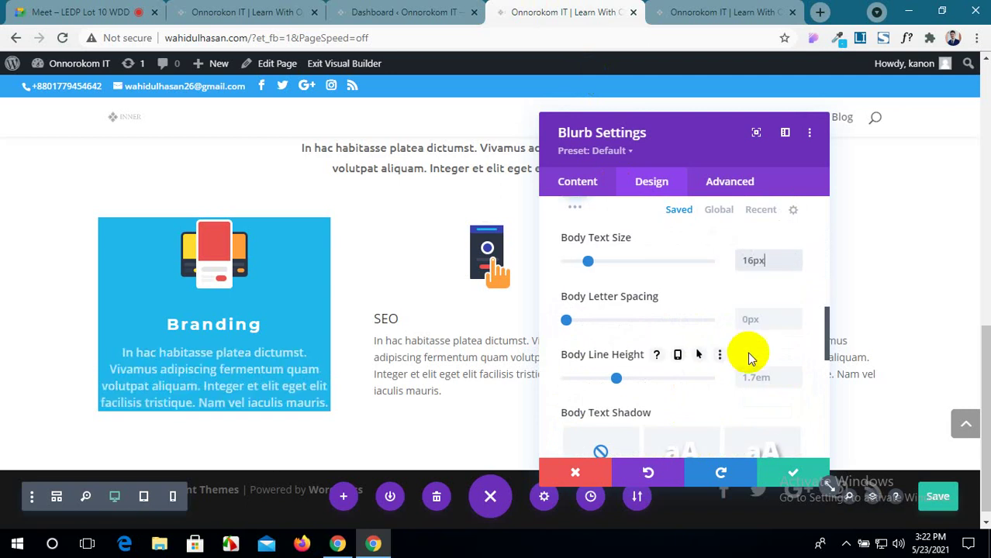
pyautogui.scroll(-2, 765, 413)
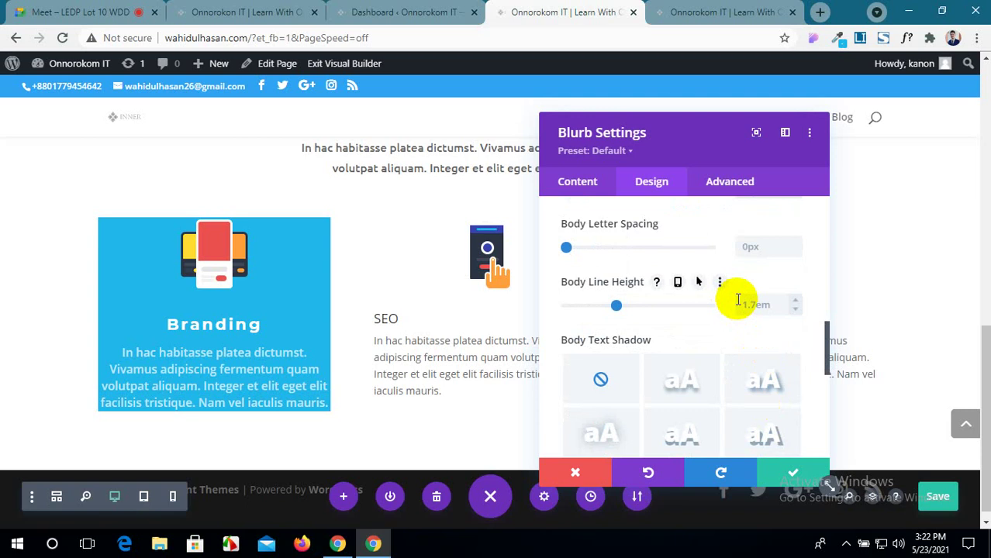
pyautogui.click(793, 299)
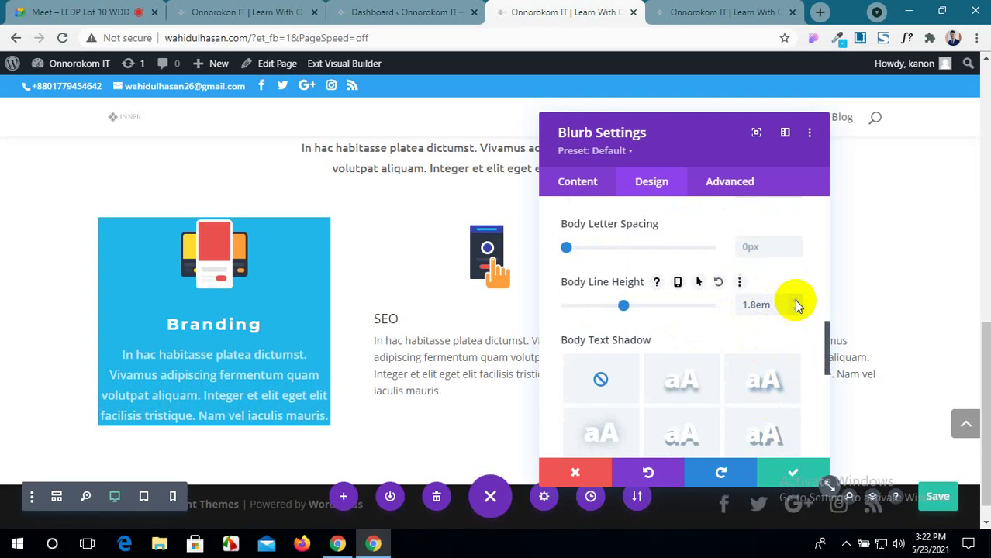
pyautogui.click(794, 299)
# Set the Branding blurb's padding to a linked 20px on the top and bottom and a linked 30px on the left and right.
pyautogui.scroll(-3, 714, 327)
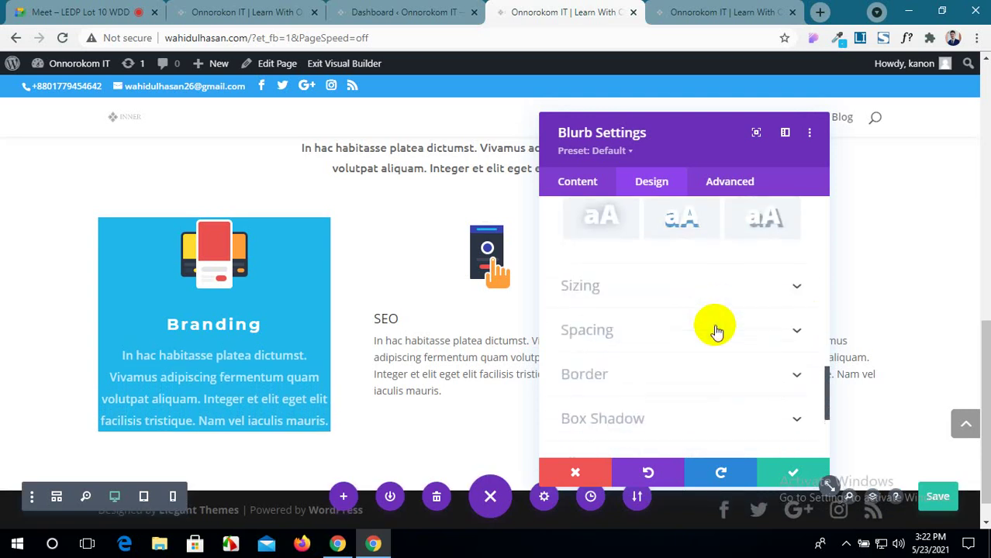
pyautogui.click(784, 332)
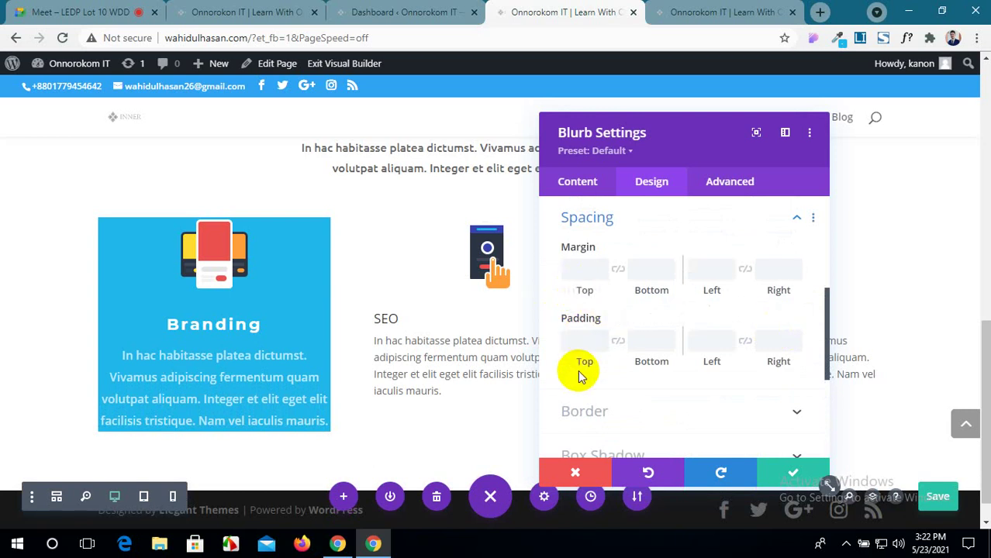
pyautogui.click(583, 342)
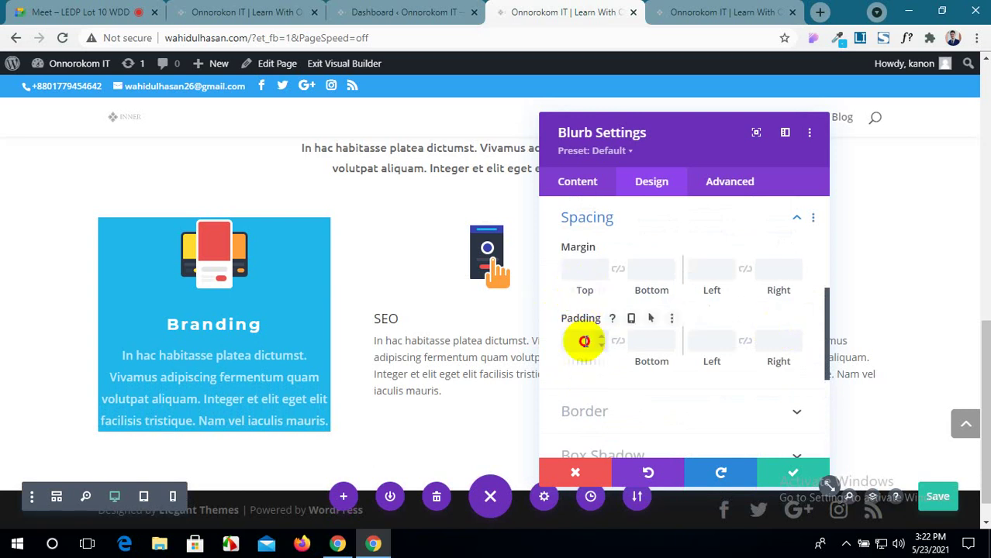
pyautogui.write('20px')
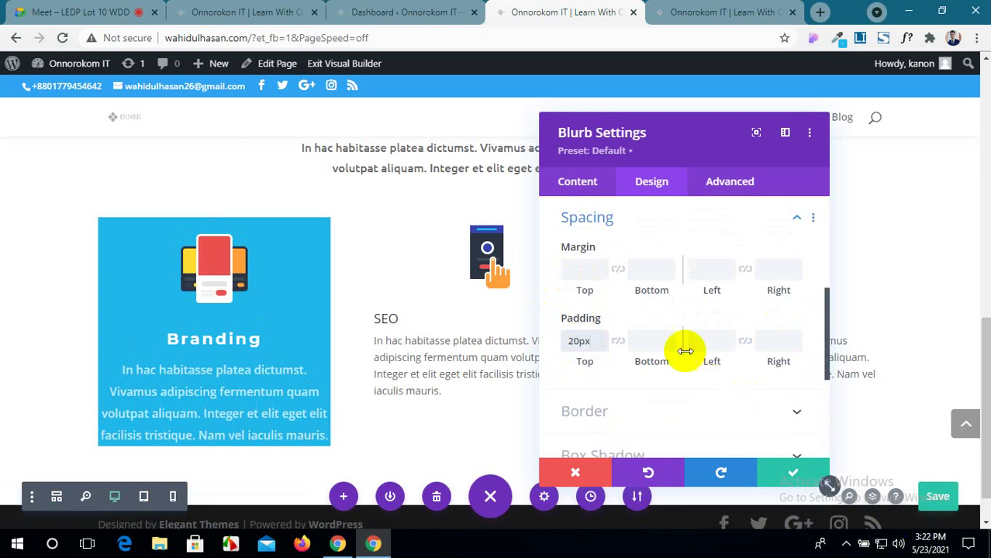
pyautogui.click(616, 344)
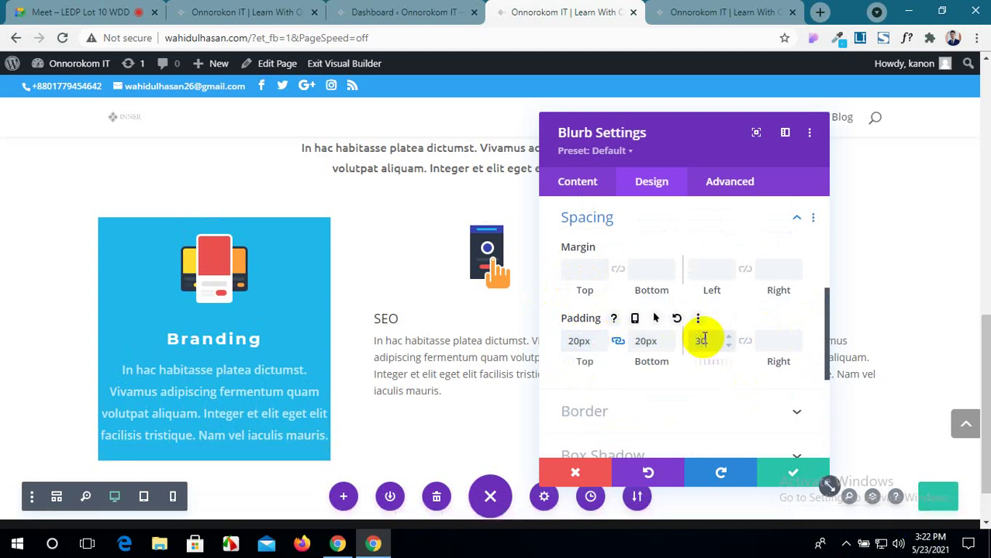
pyautogui.click(706, 341)
pyautogui.write('30px')
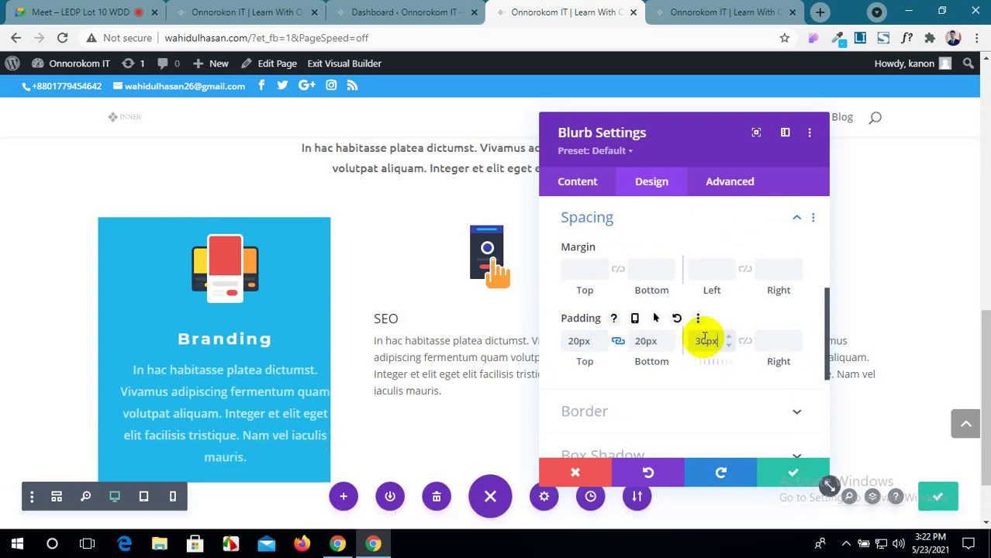
pyautogui.click(746, 342)
pyautogui.scroll(-2, 332, 394)
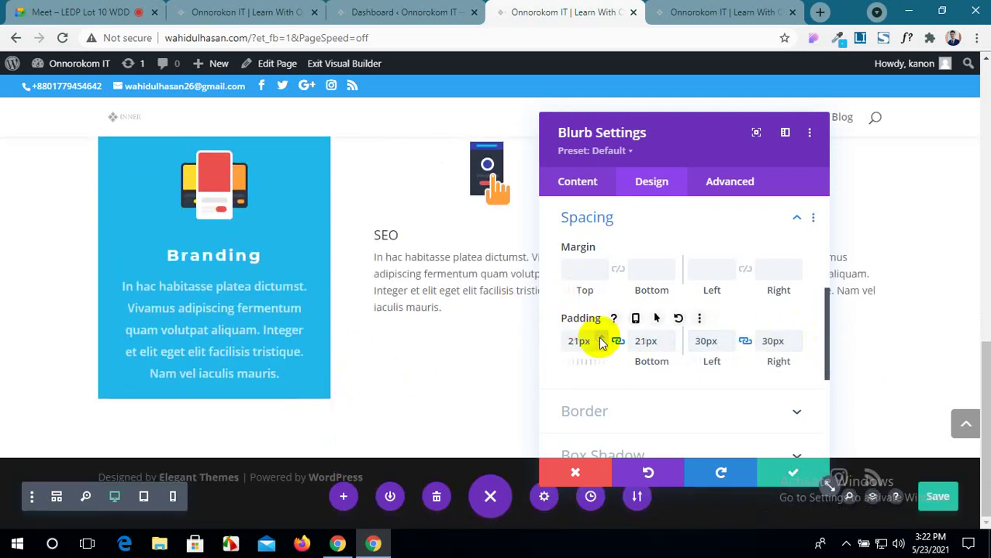
# Check the card spacing on the reference site and set the Branding blurb's top and bottom padding to 50px.
pyautogui.moveTo(601, 343); pyautogui.dragTo(602, 342)
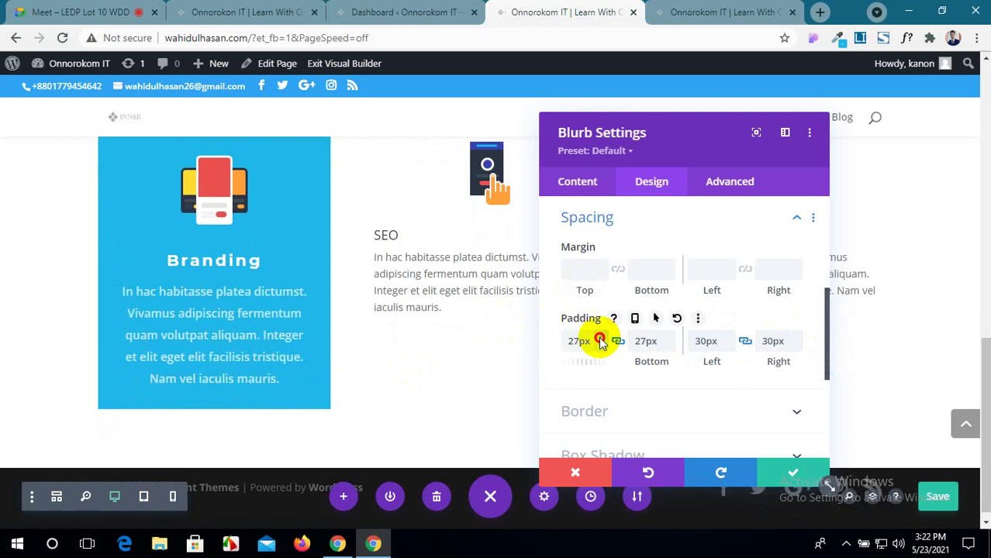
pyautogui.click(262, 12)
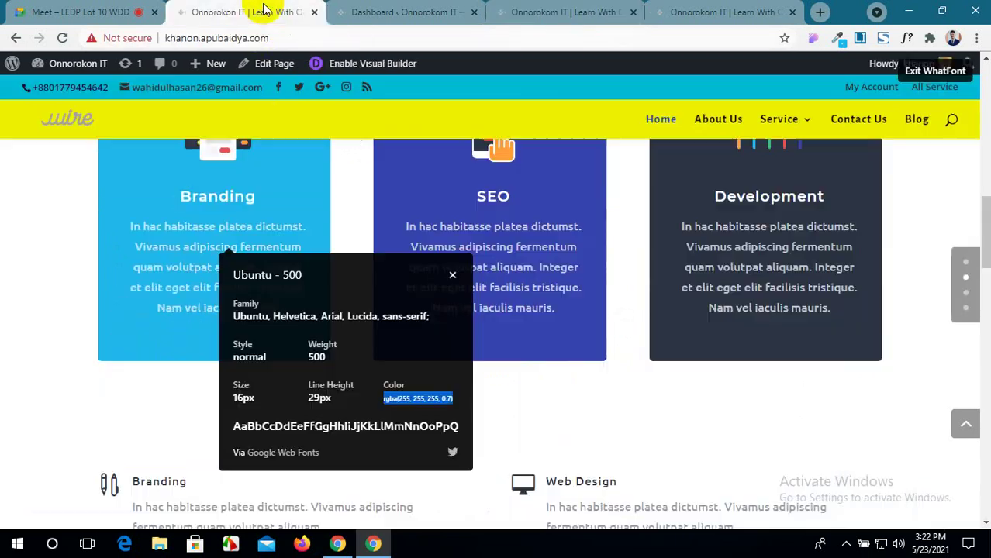
pyautogui.click(455, 296)
pyautogui.click(453, 277)
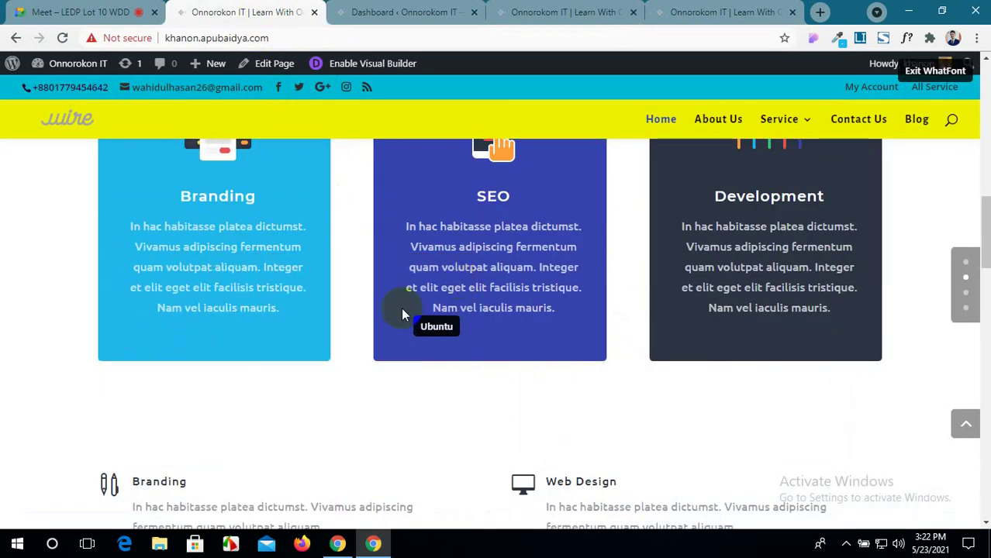
pyautogui.scroll(2, 387, 314)
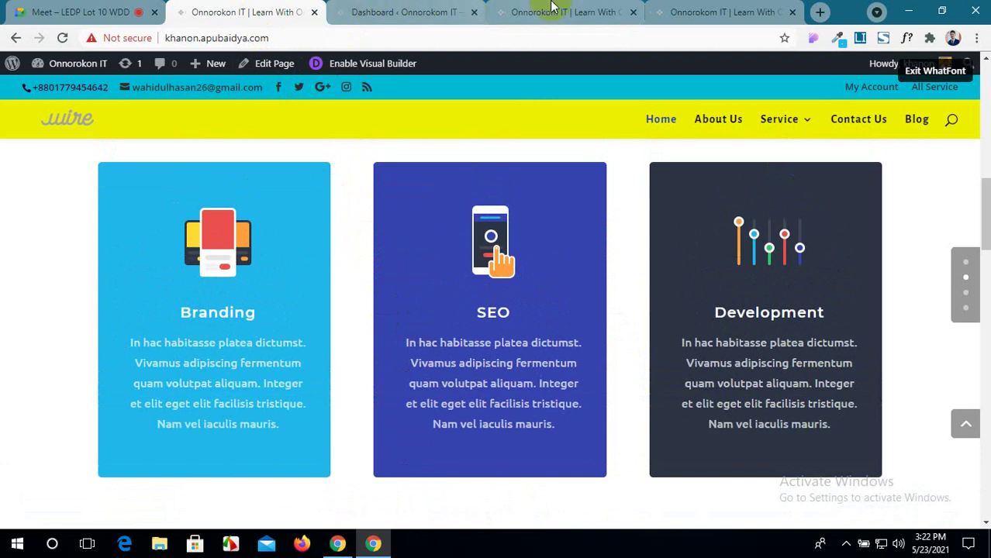
pyautogui.click(552, 6)
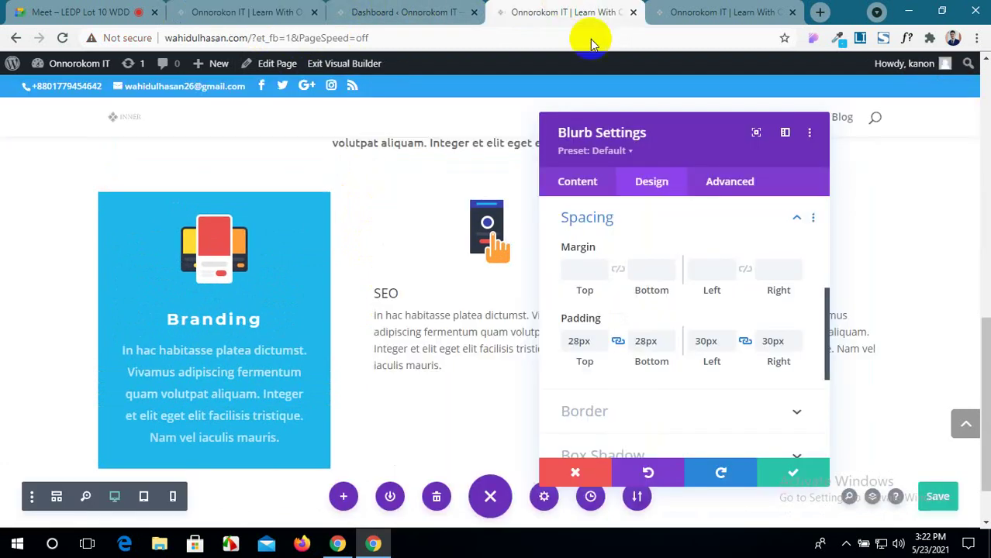
pyautogui.doubleClick(579, 342)
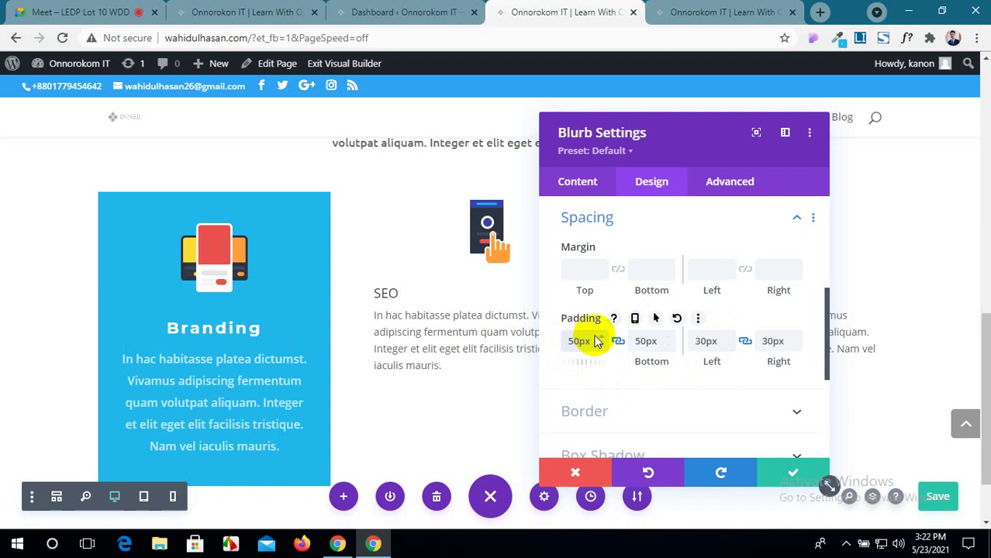
# Compare the Branding card's spacing with the reference site's service cards and save the blurb settings.
pyautogui.scroll(1, 597, 325)
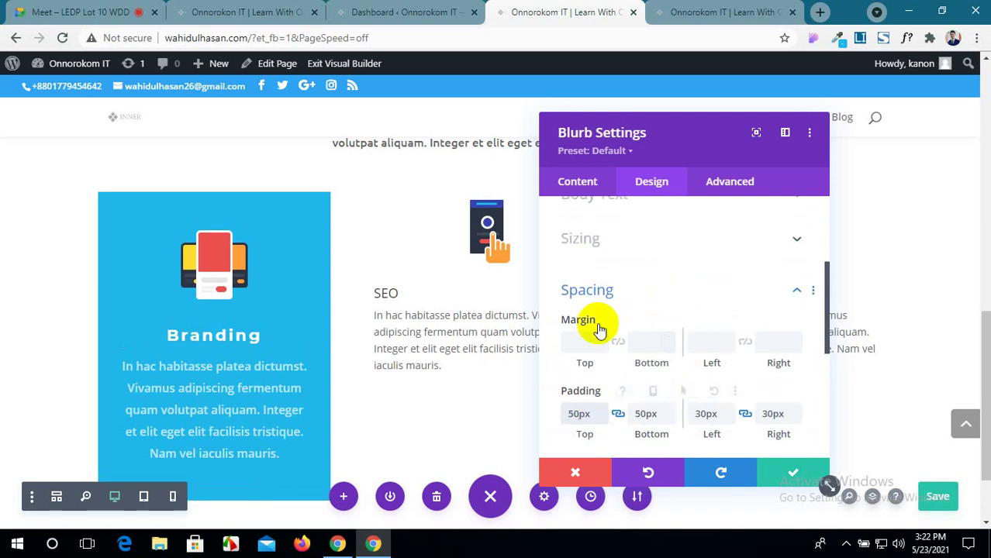
pyautogui.scroll(-1, 243, 431)
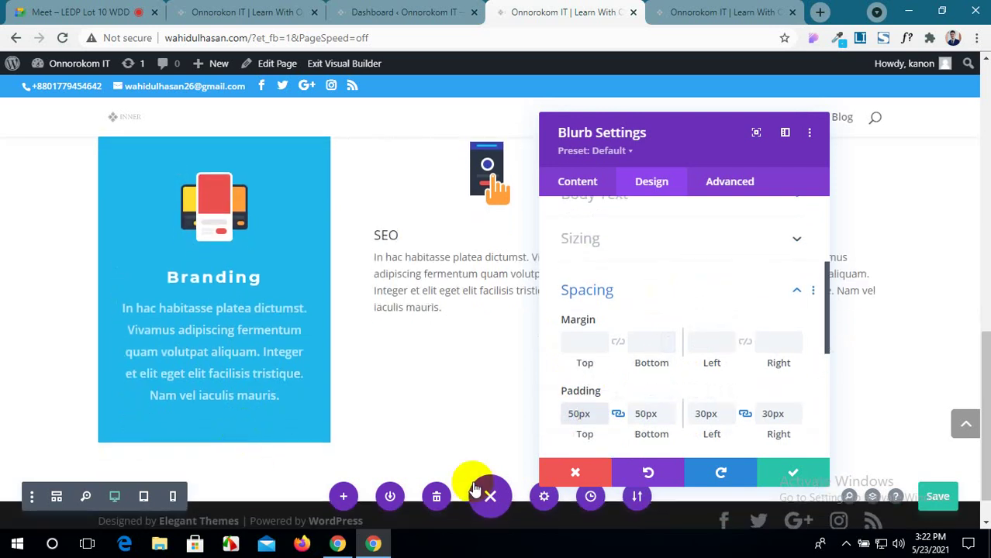
pyautogui.scroll(1, 325, 374)
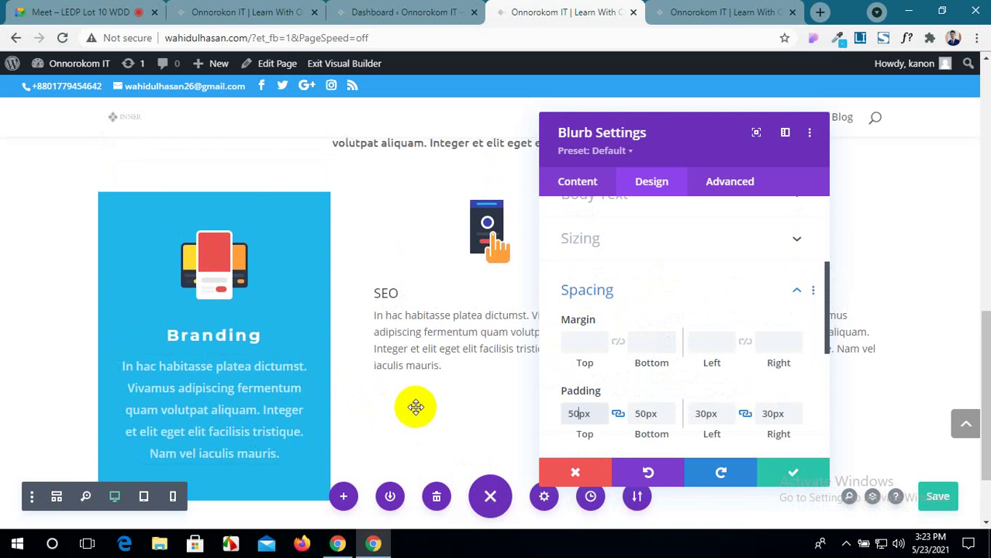
pyautogui.scroll(-1, 416, 407)
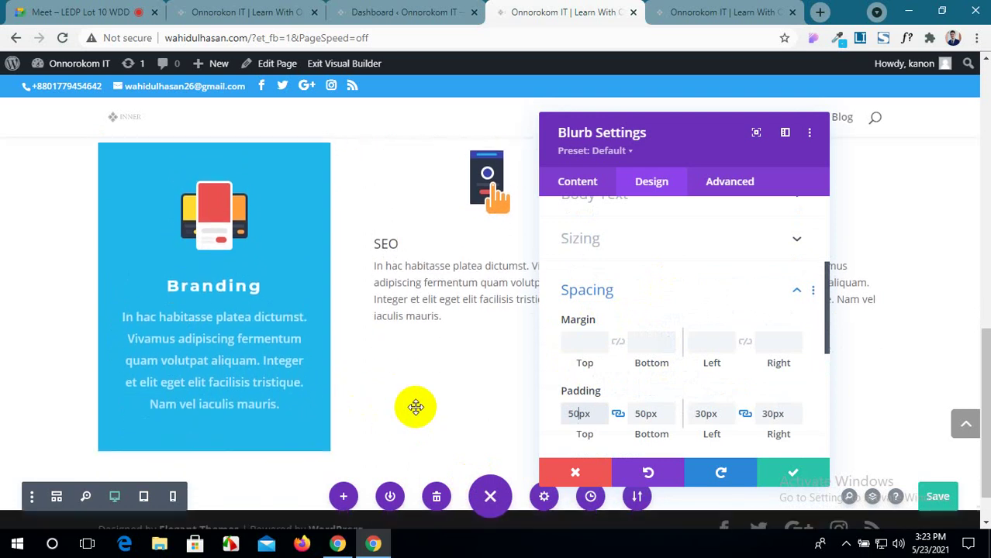
pyautogui.click(285, 13)
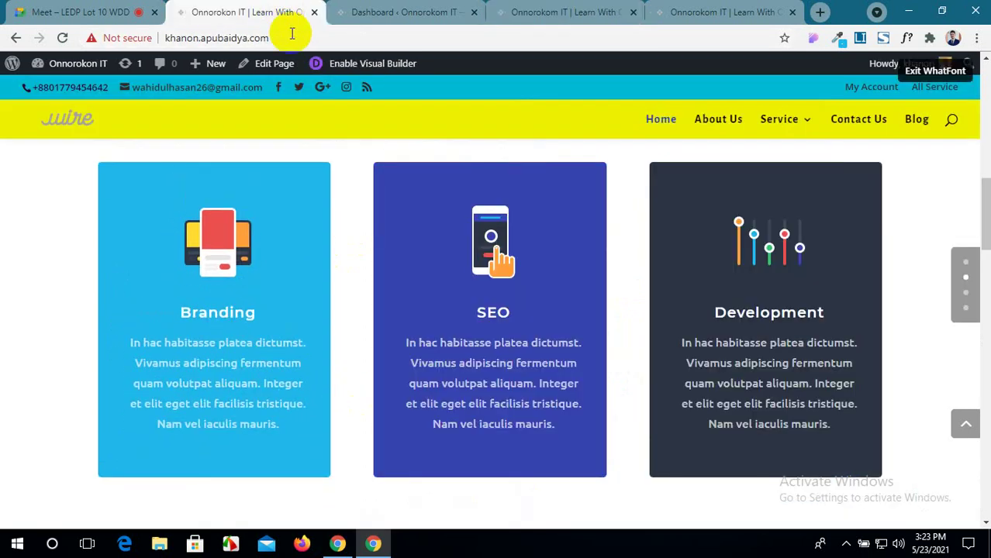
pyautogui.click(429, 8)
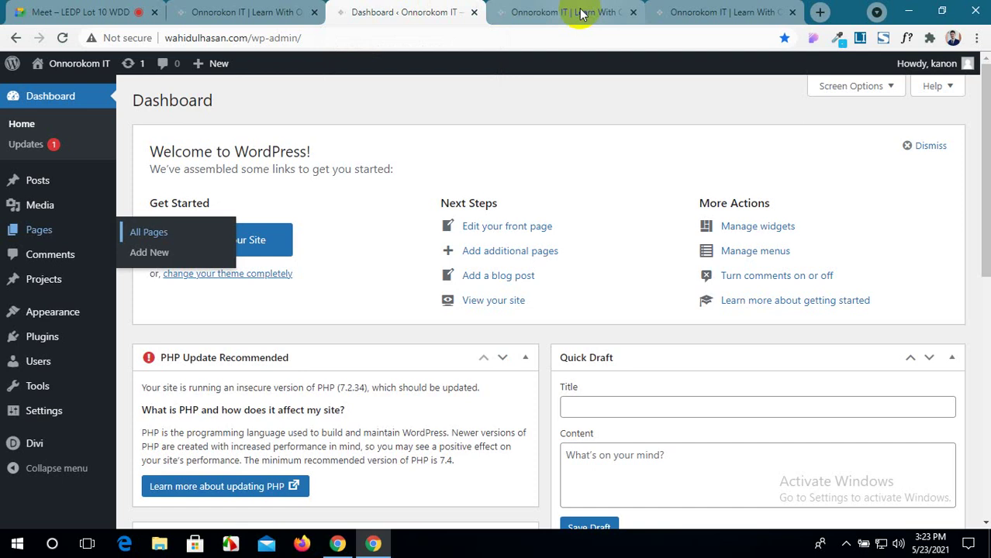
pyautogui.click(580, 14)
pyautogui.click(287, 11)
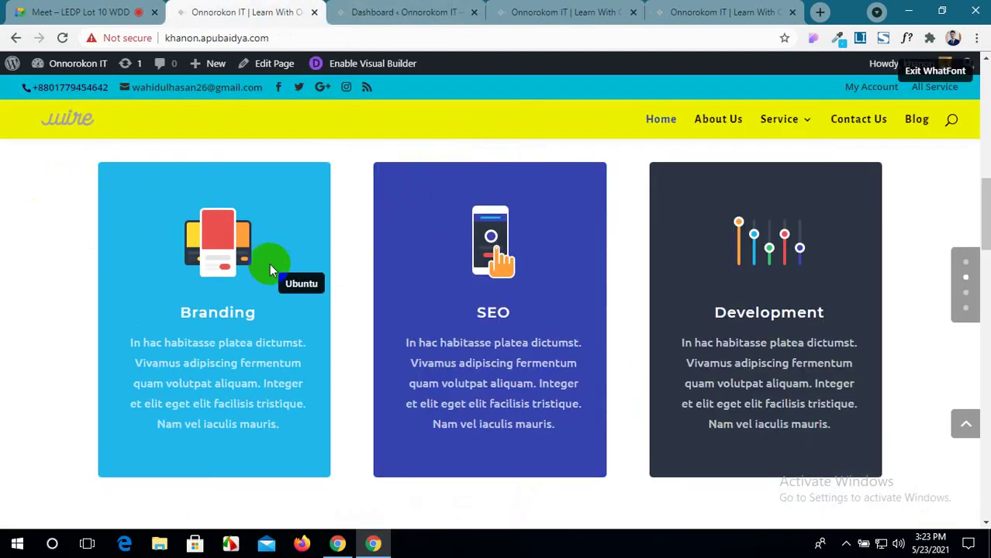
pyautogui.click(935, 71)
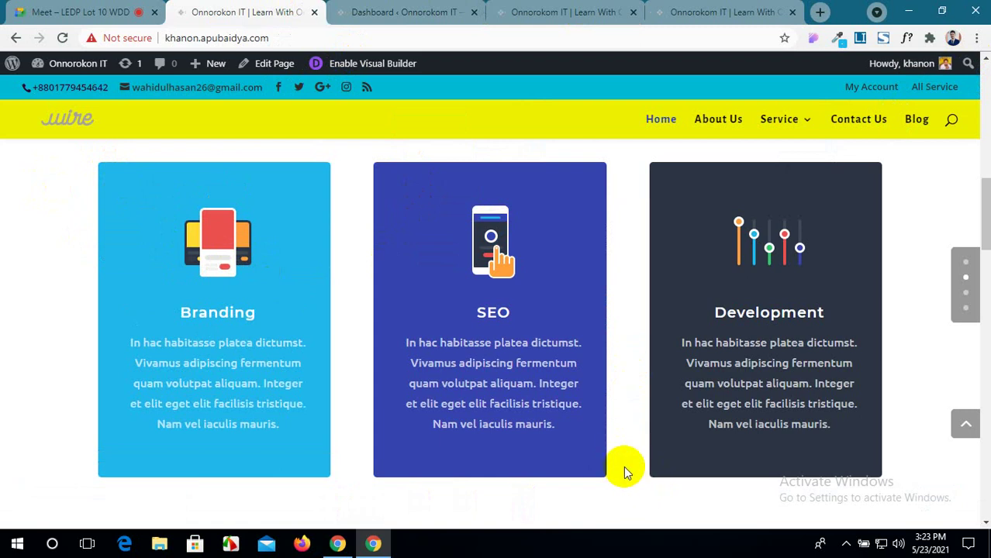
pyautogui.click(535, 12)
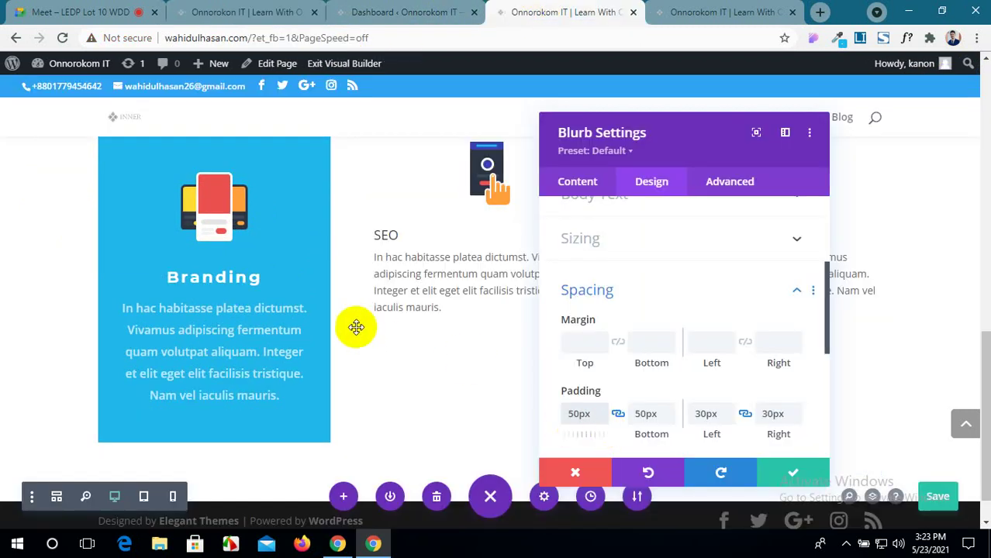
pyautogui.scroll(2, 350, 332)
pyautogui.scroll(-1, 350, 332)
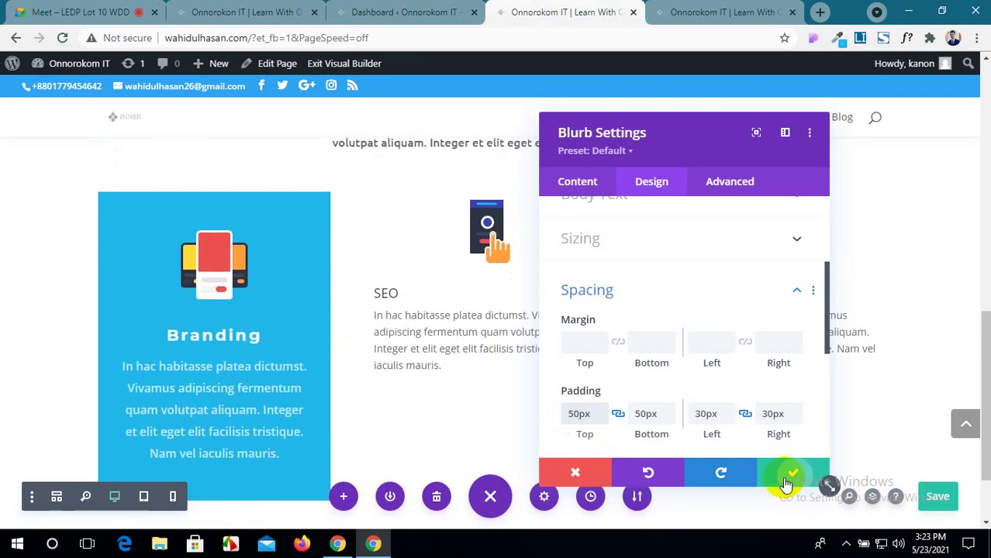
pyautogui.click(794, 474)
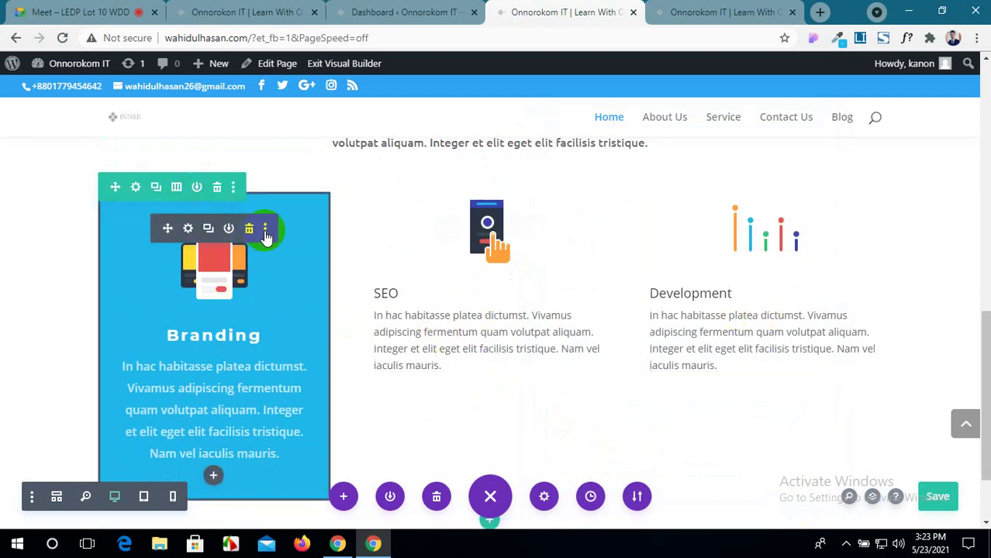
pyautogui.click(266, 230)
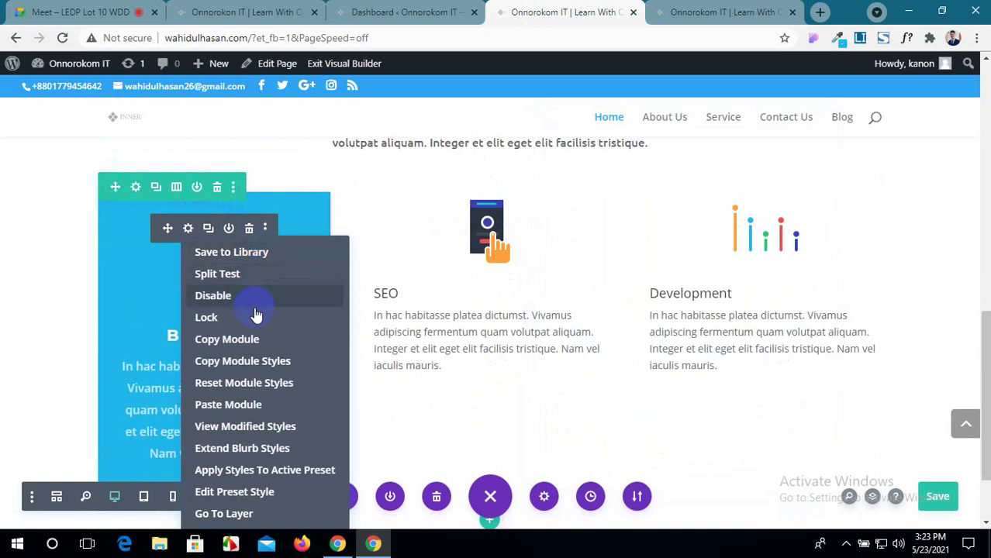
pyautogui.click(264, 365)
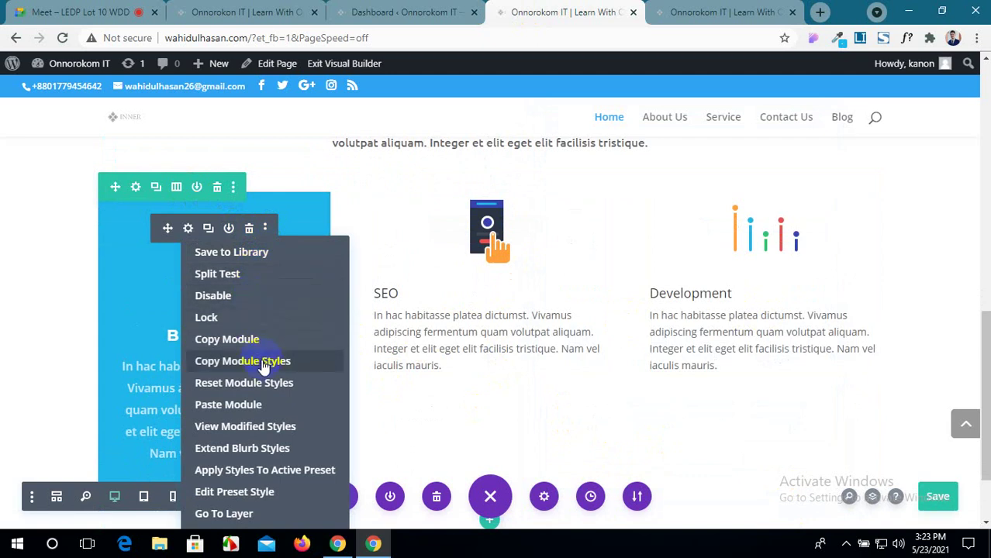
pyautogui.click(540, 232)
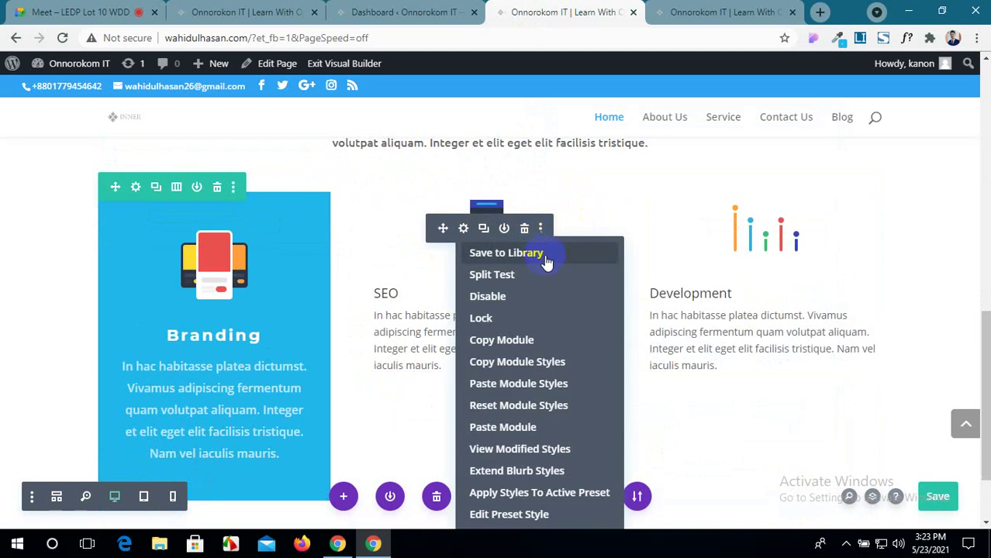
pyautogui.click(540, 363)
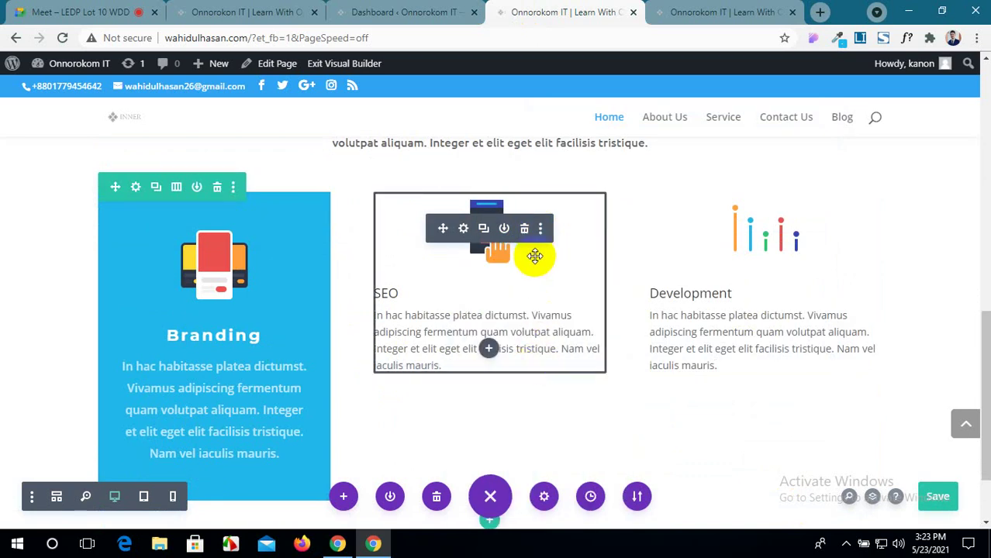
# Copy the Branding blurb's module styles and paste them onto the SEO blurb.
pyautogui.click(265, 230)
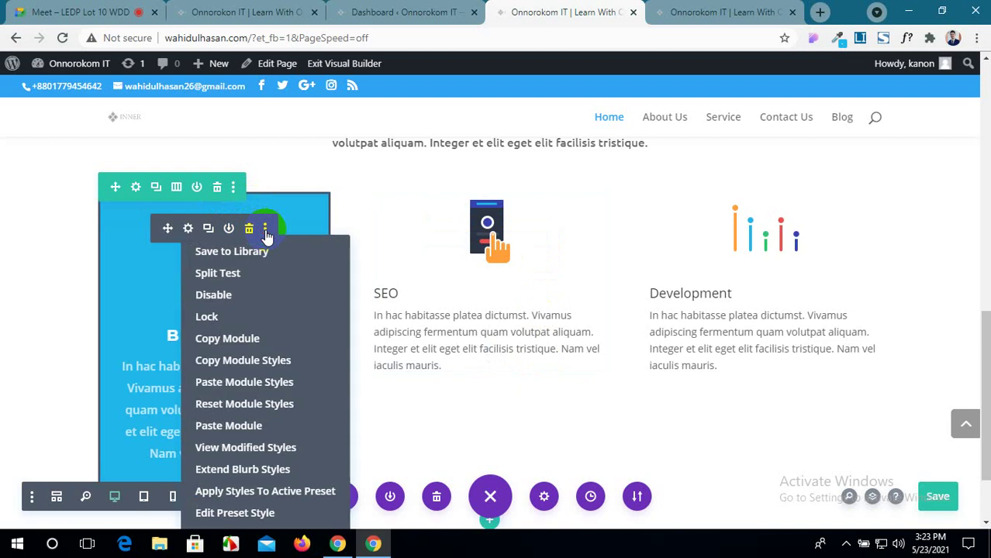
pyautogui.click(237, 361)
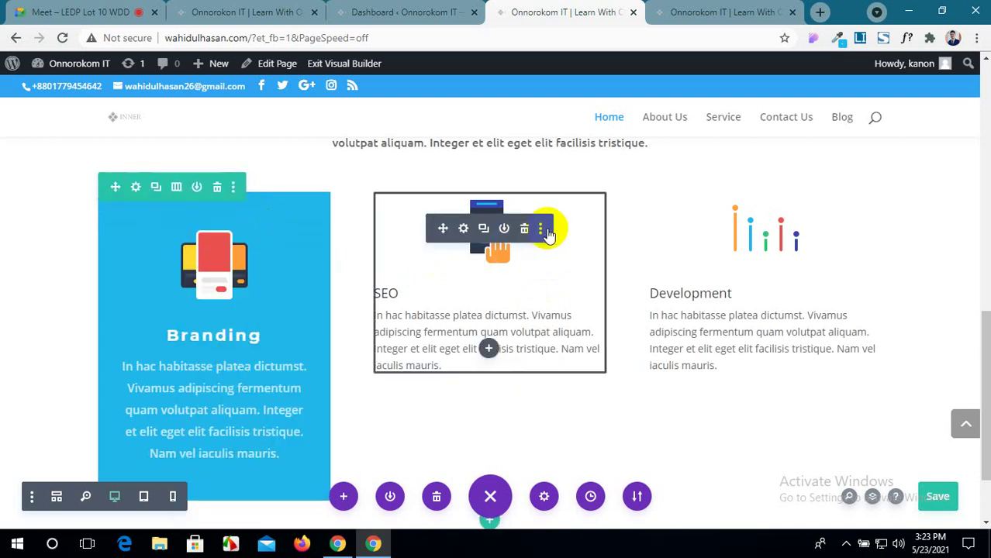
pyautogui.click(541, 229)
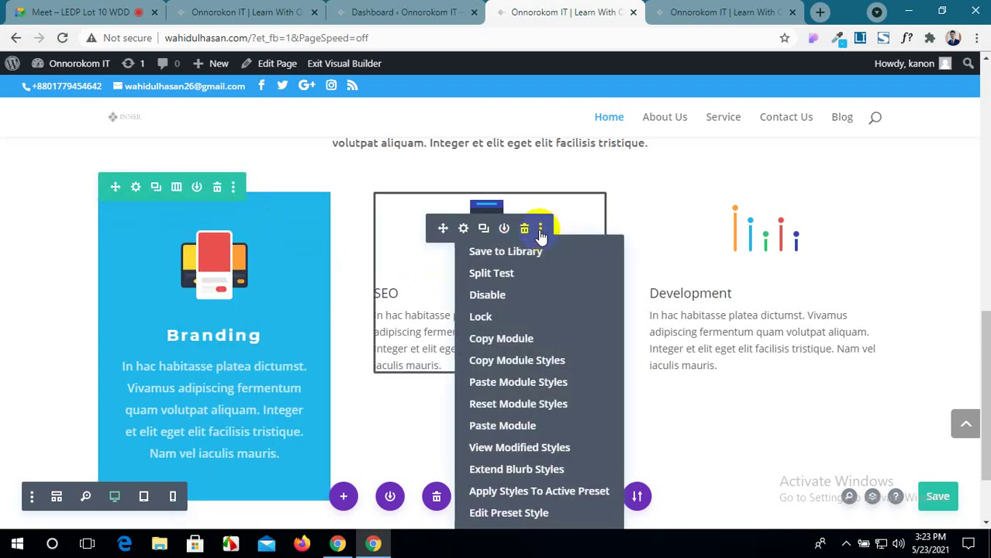
pyautogui.click(540, 390)
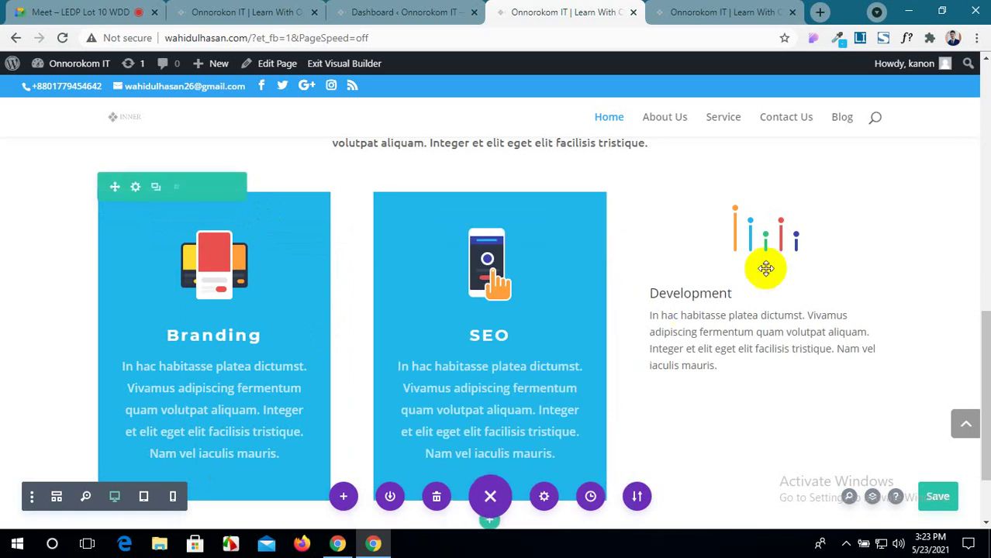
# Paste the previously copied Branding module into the third column, beneath the Development blurb.
pyautogui.click(817, 229)
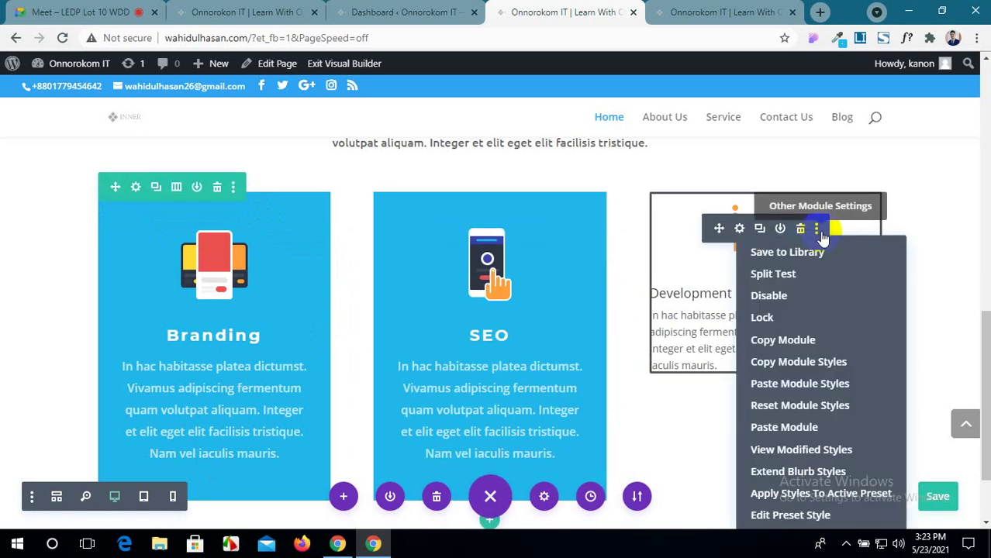
pyautogui.click(820, 427)
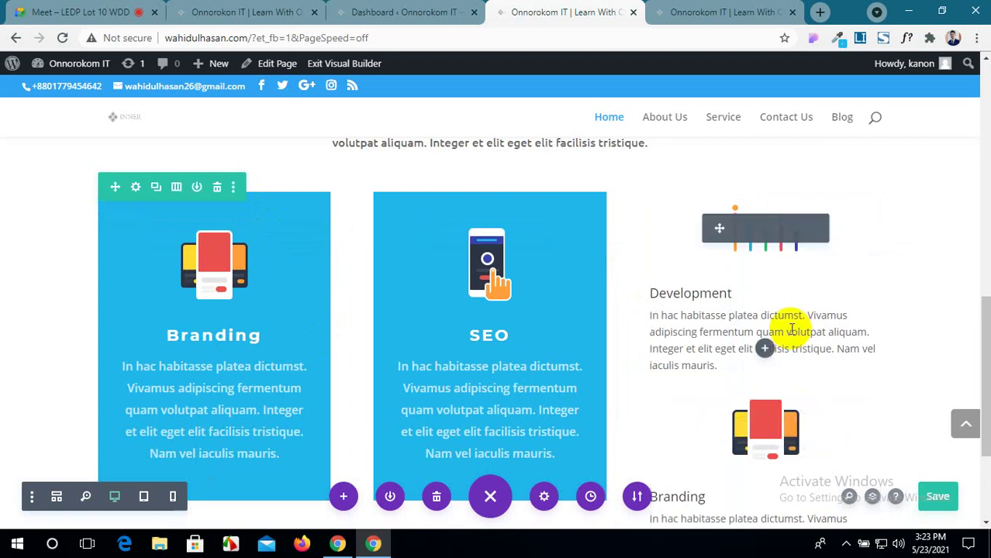
pyautogui.scroll(-2, 807, 325)
pyautogui.scroll(1, 764, 280)
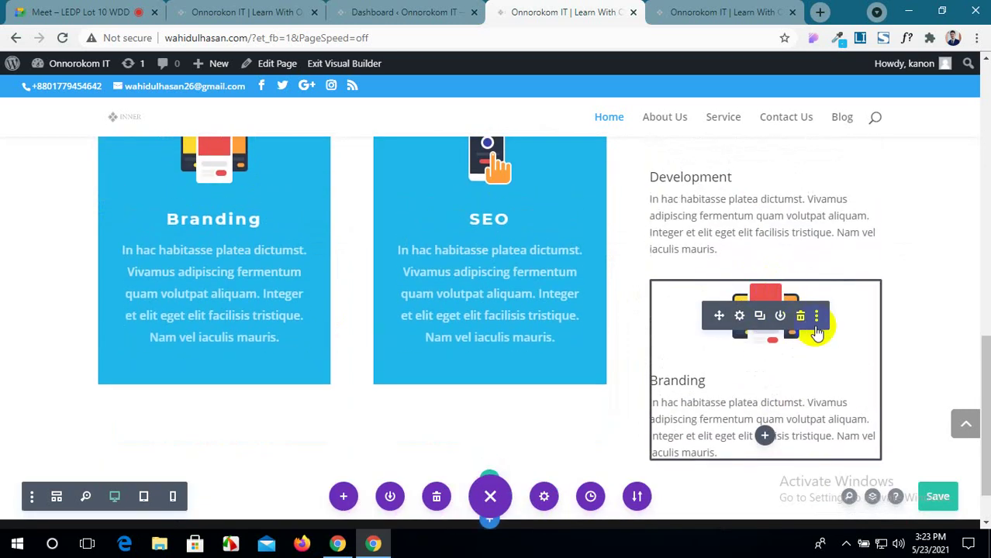
# Delete the extra Branding blurb from the third column and paste the copied module styles onto the Development blurb.
pyautogui.click(801, 317)
pyautogui.scroll(2, 571, 215)
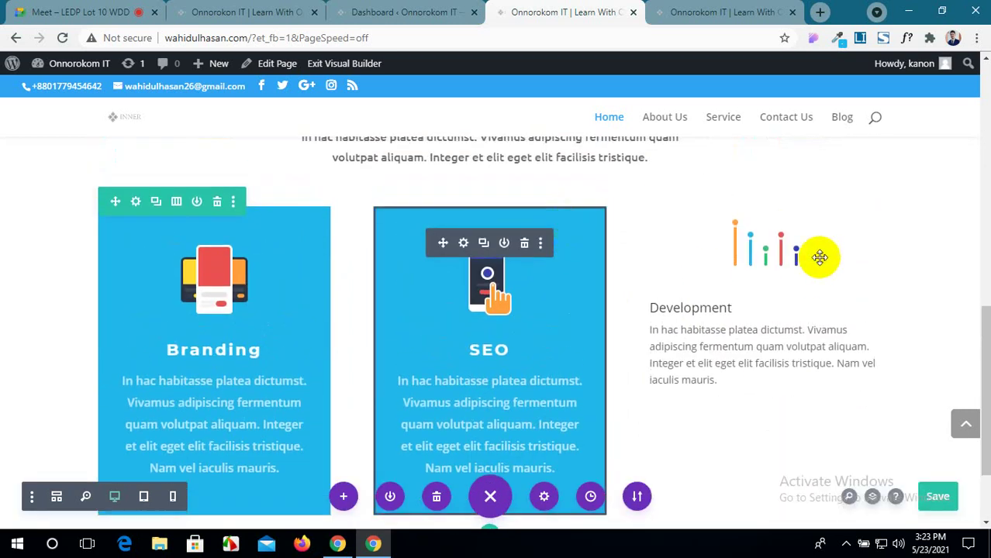
pyautogui.click(816, 243)
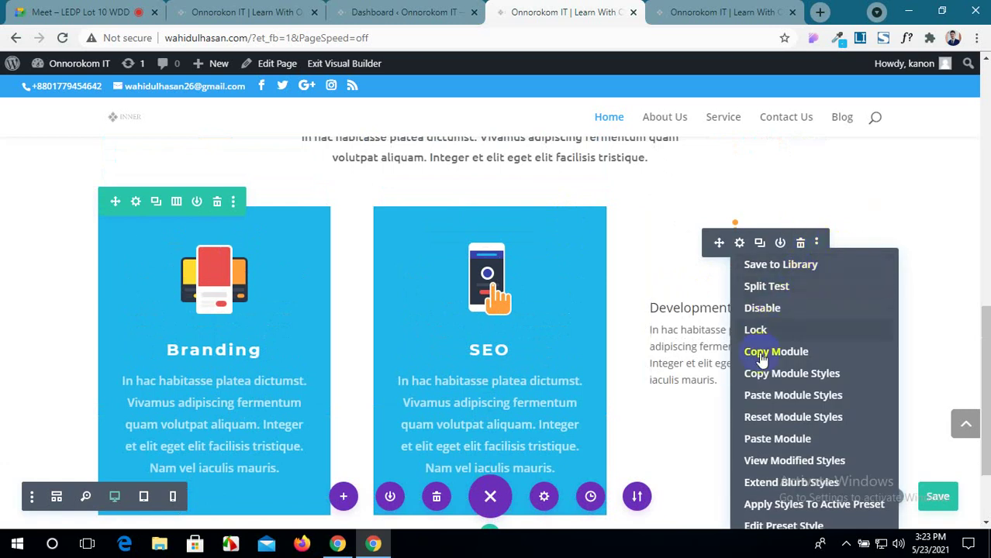
pyautogui.click(774, 397)
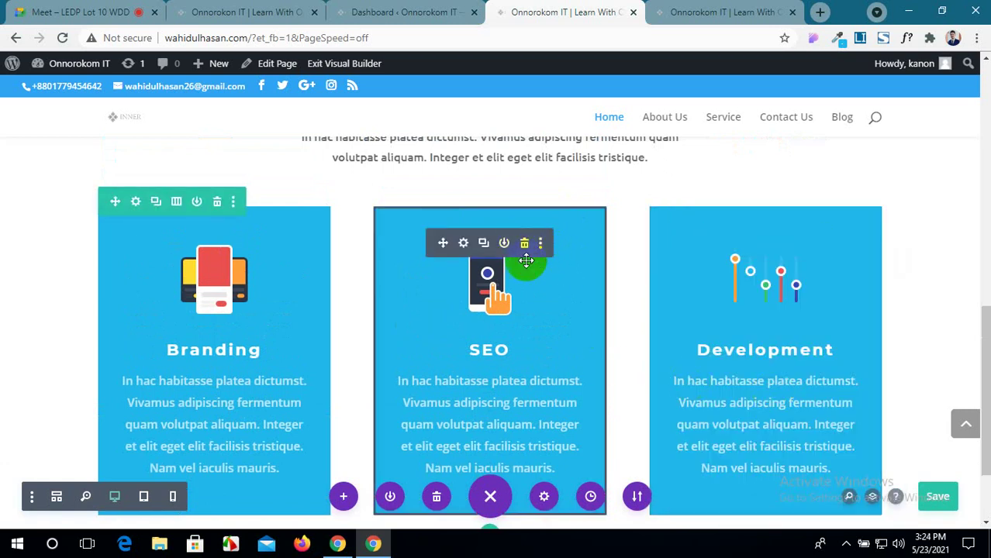
# Open the SEO blurb's background settings and sample the SEO card's background colour from the reference site with the page color picker.
pyautogui.click(463, 244)
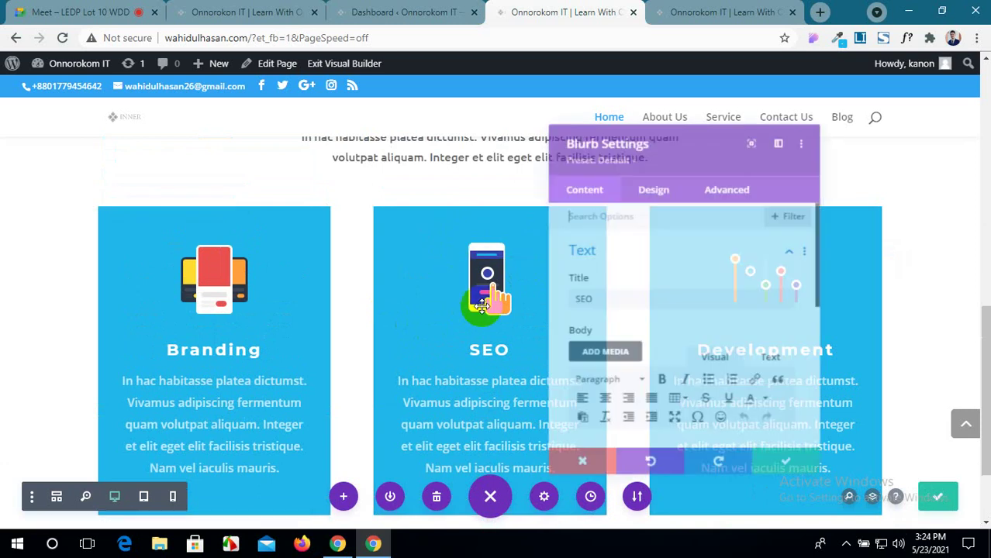
pyautogui.scroll(-10, 630, 309)
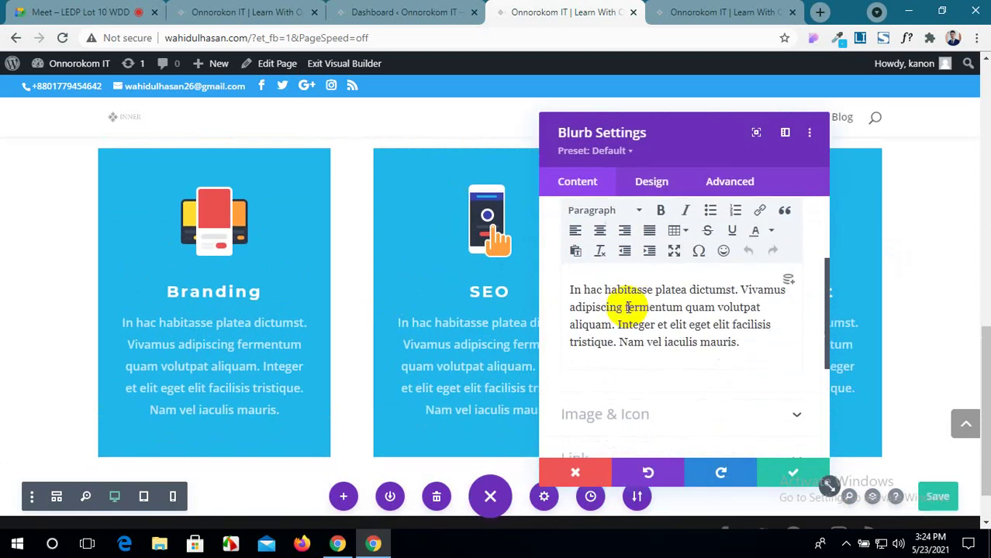
pyautogui.click(725, 335)
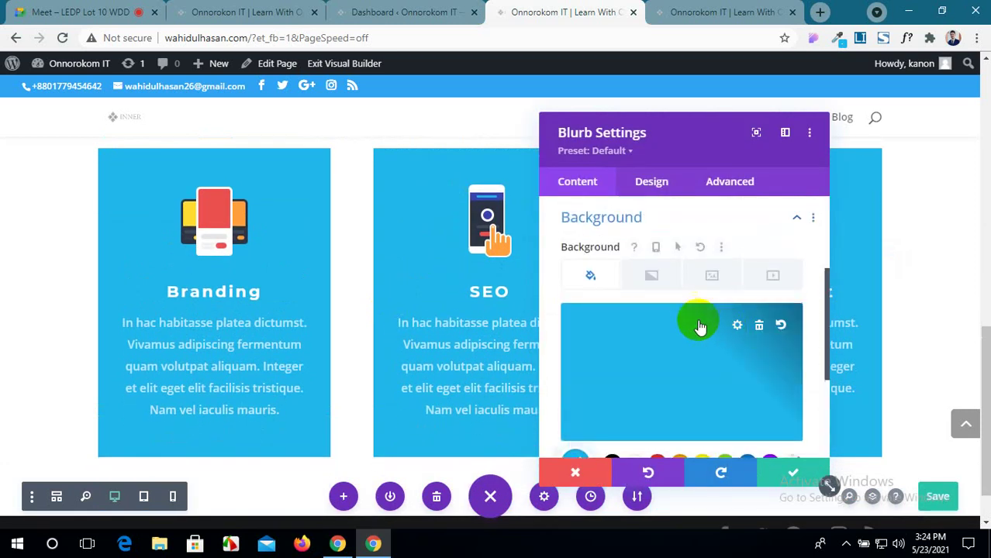
pyautogui.click(306, 12)
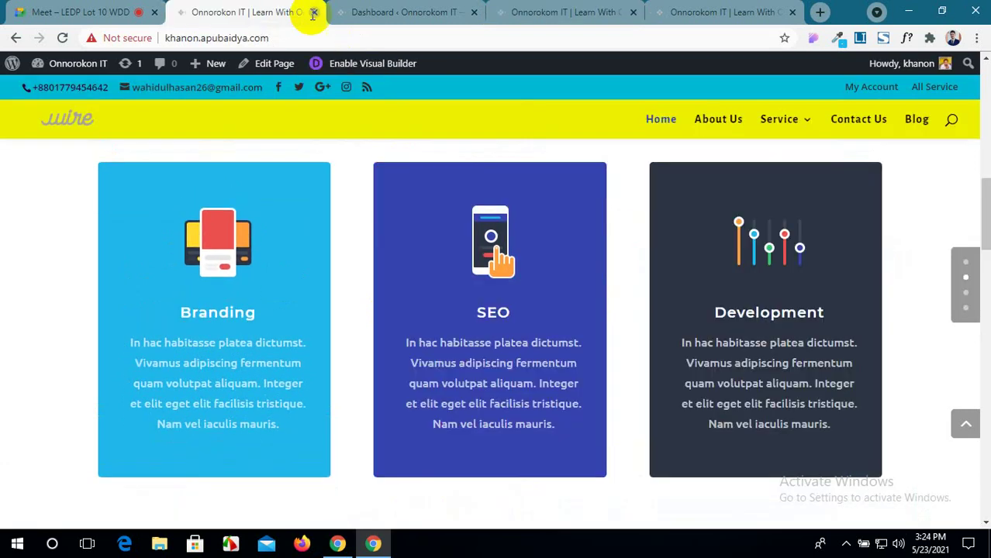
pyautogui.click(837, 39)
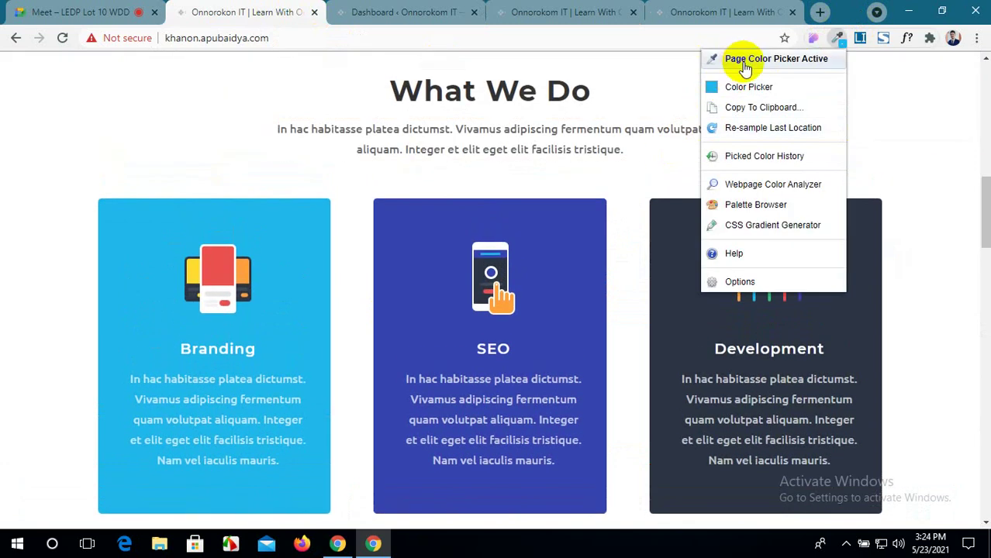
pyautogui.click(744, 62)
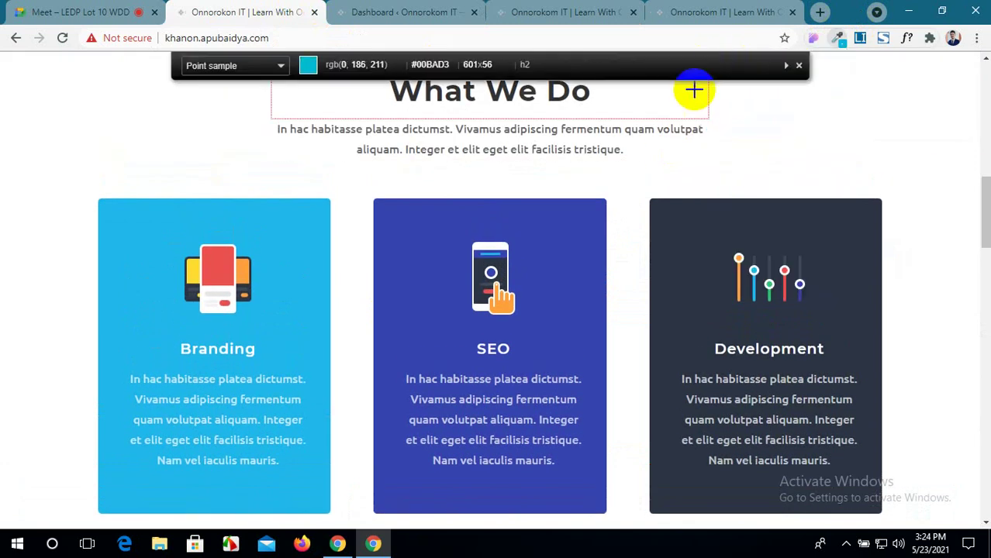
pyautogui.click(556, 291)
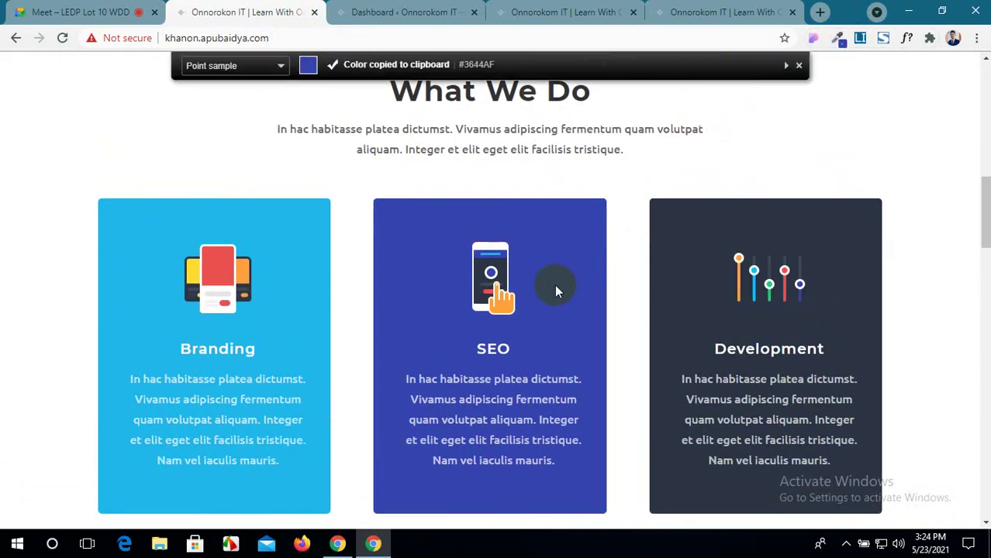
# Replace the SEO blurb's background colour with #3644af and save the blurb settings.
pyautogui.click(562, 11)
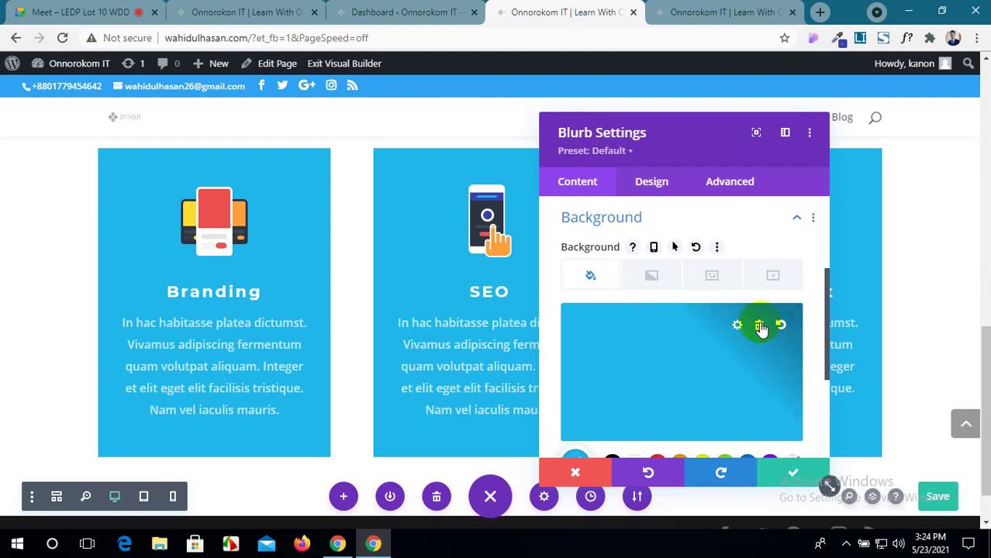
pyautogui.click(759, 326)
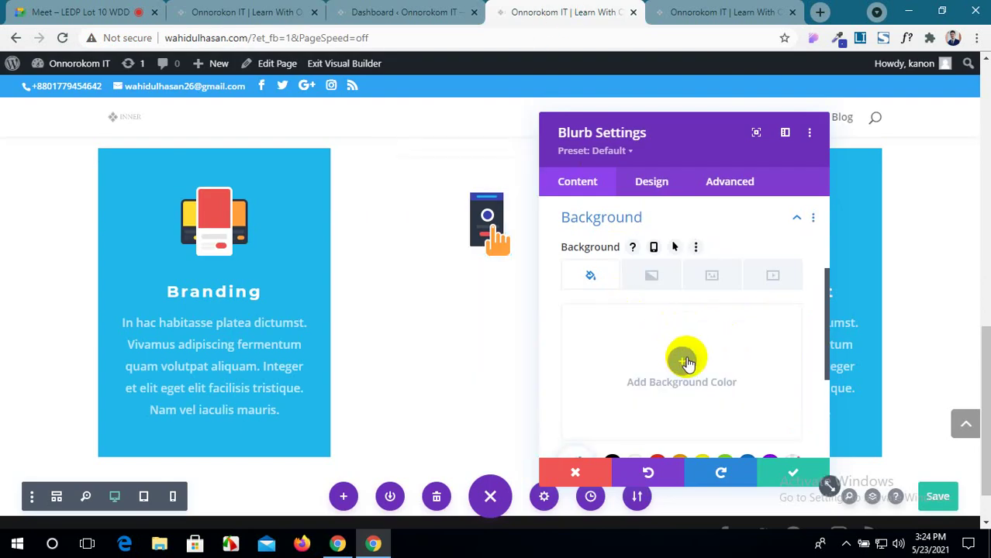
pyautogui.click(685, 361)
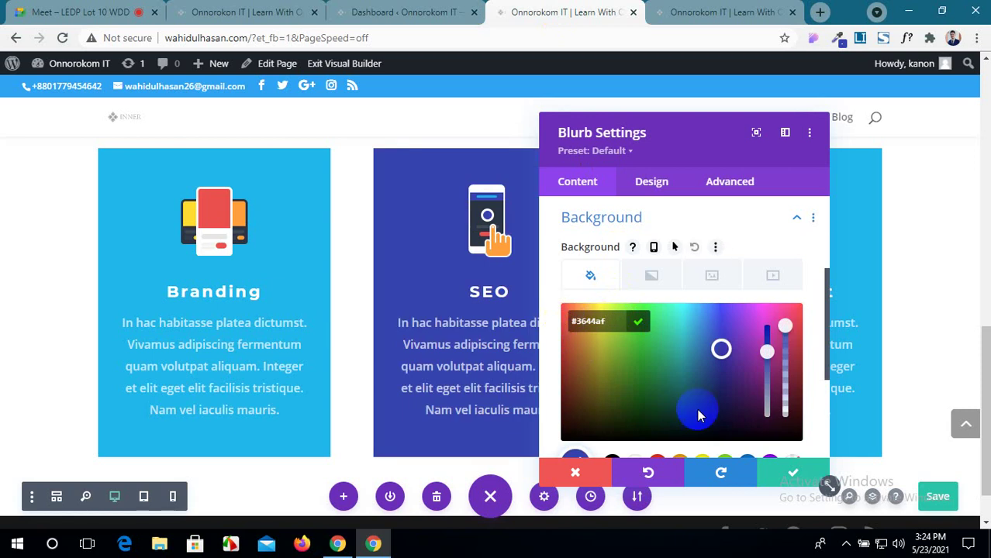
pyautogui.click(784, 485)
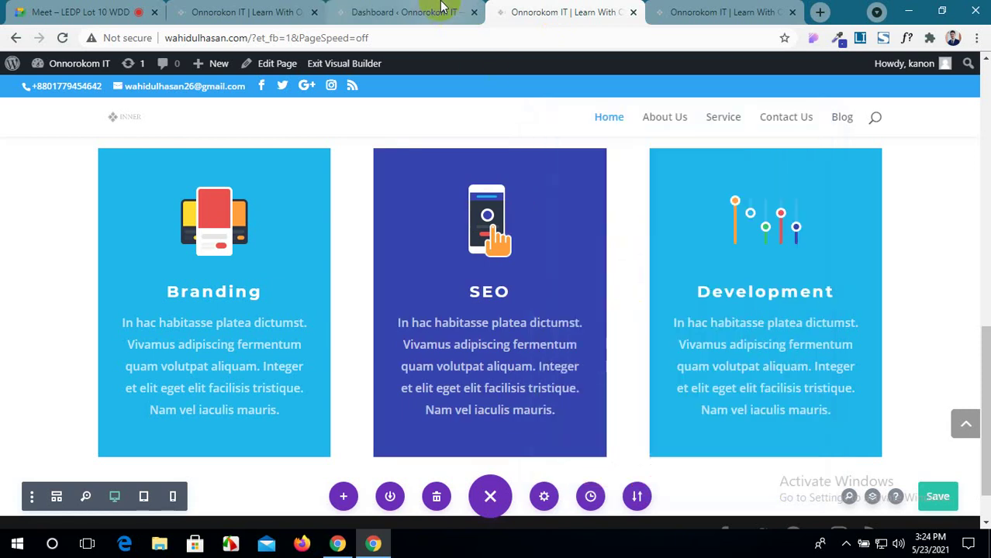
# Sample the Development card's dark background colour from the reference site with the page color picker.
pyautogui.click(436, 11)
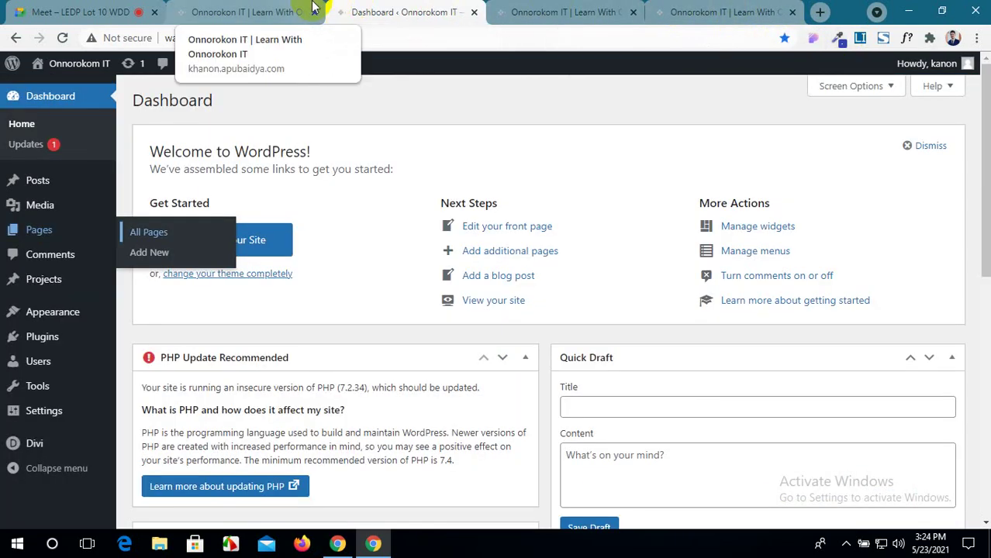
pyautogui.click(248, 12)
pyautogui.click(836, 43)
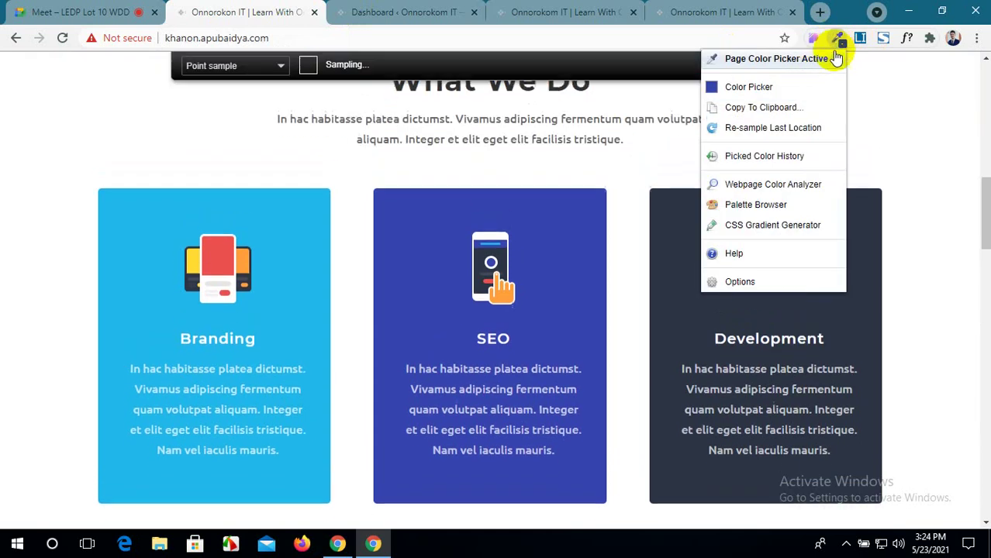
pyautogui.click(820, 54)
pyautogui.click(835, 262)
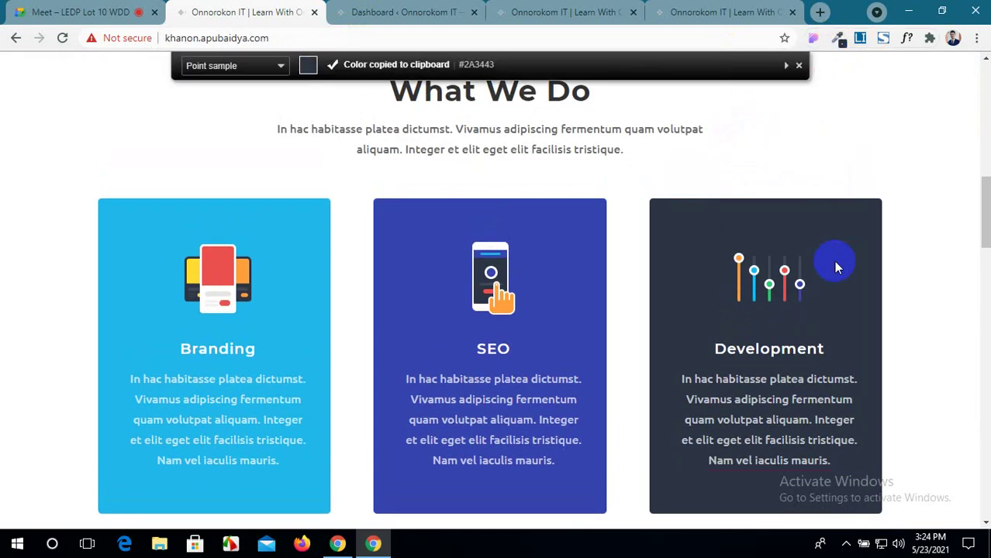
# Set the Development blurb's background colour to #2a3443 in the visual builder and save the blurb settings.
pyautogui.click(574, 12)
pyautogui.moveTo(789, 243)
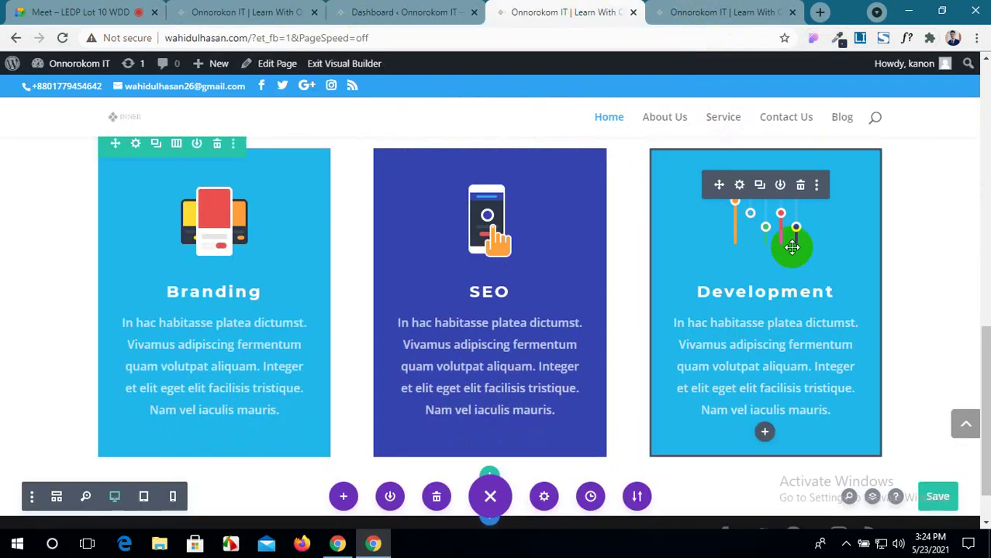
pyautogui.scroll(1, 791, 248)
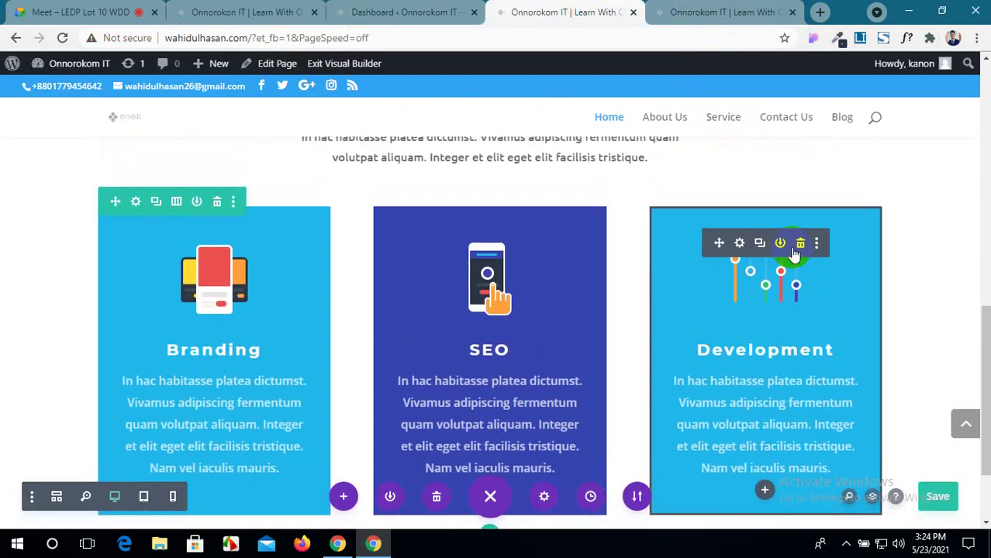
pyautogui.click(739, 244)
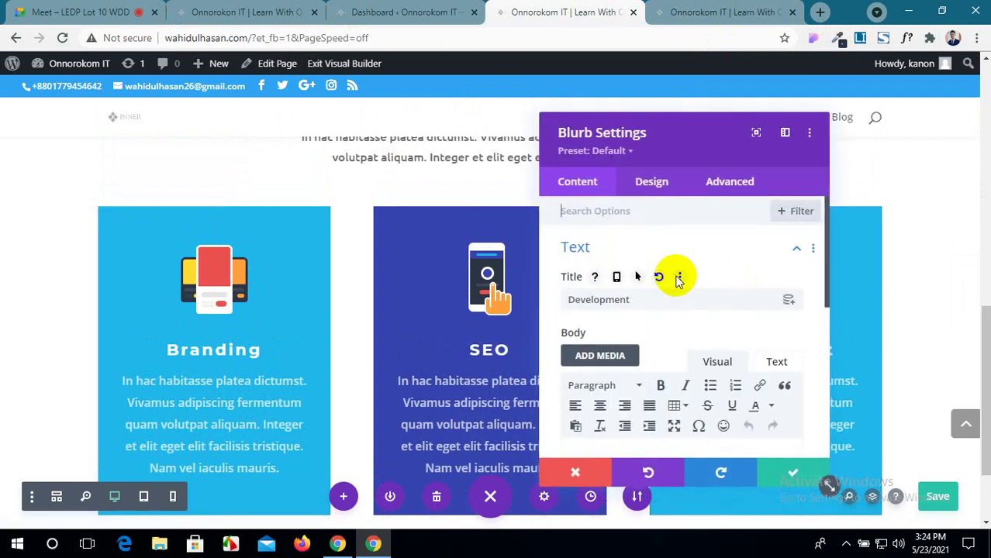
pyautogui.scroll(-5, 679, 290)
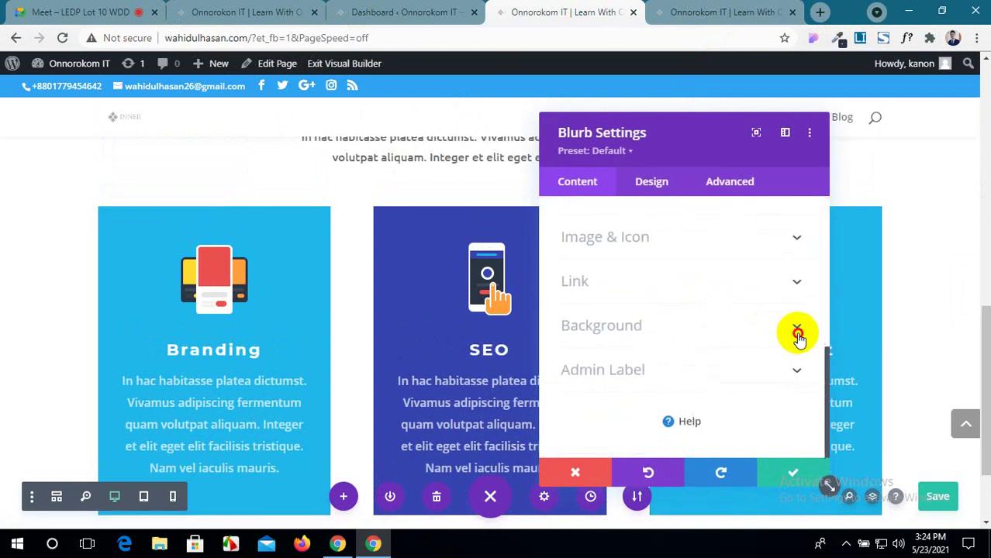
pyautogui.click(797, 332)
pyautogui.scroll(-1, 715, 361)
pyautogui.click(729, 328)
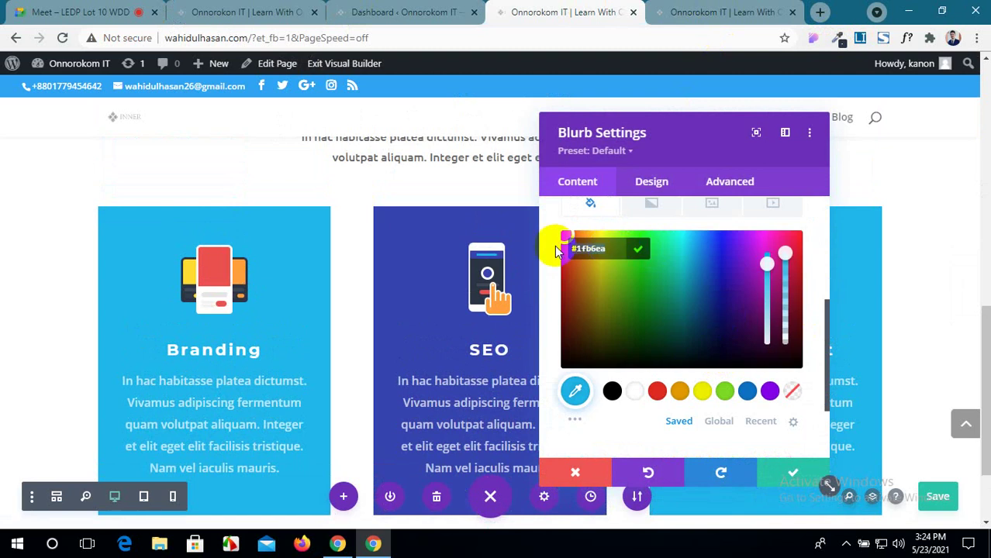
pyautogui.press('Return')
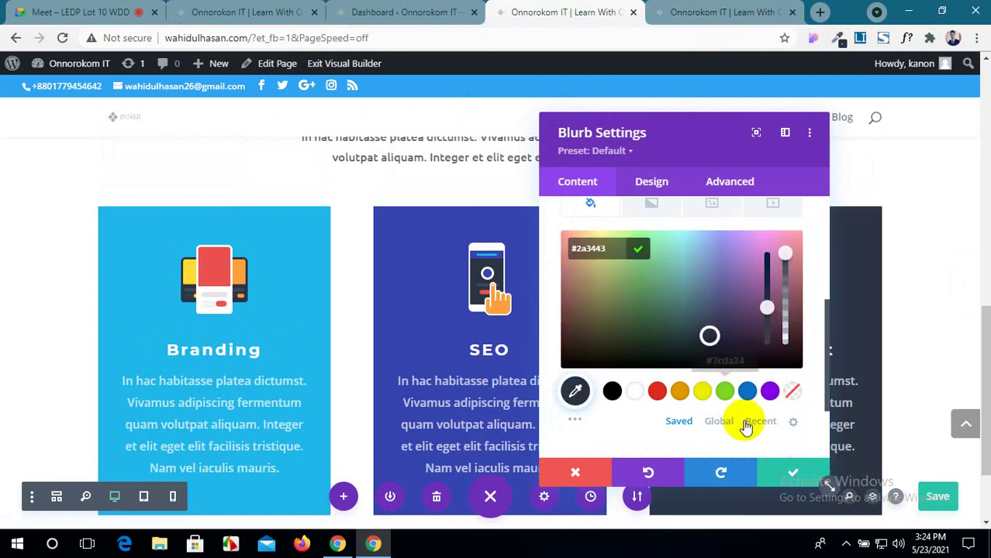
pyautogui.click(787, 480)
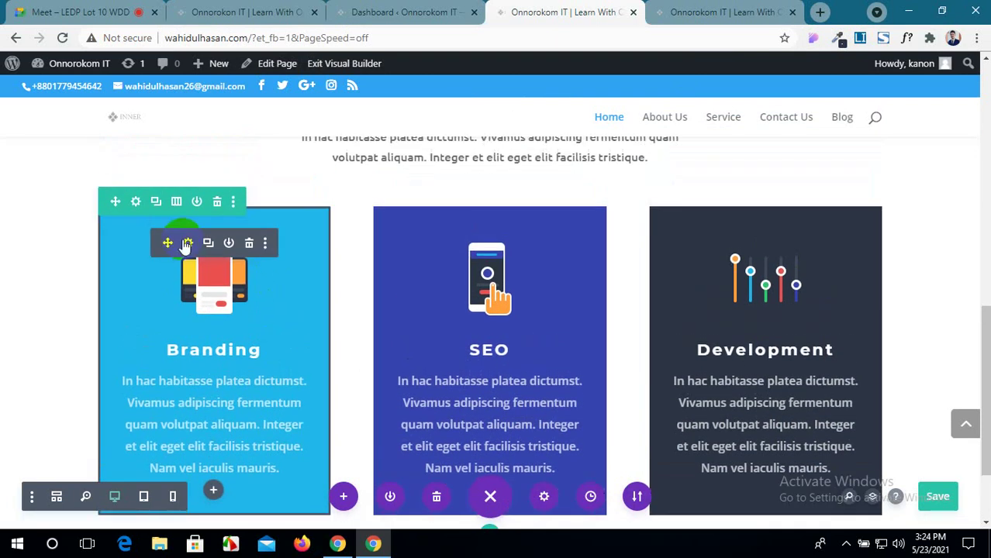
# Give the first column of the blurb row 5px rounded corners on all sides and save the column settings.
pyautogui.click(136, 200)
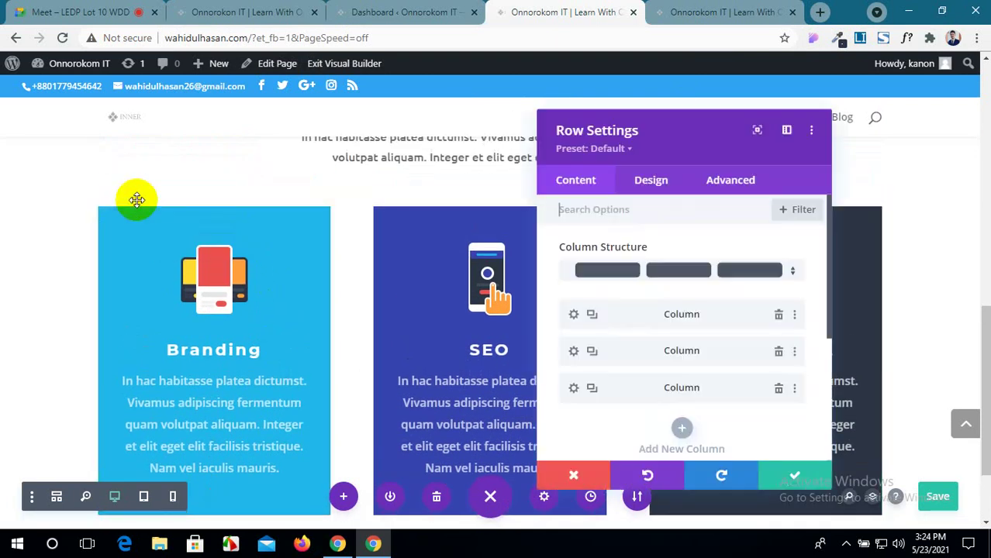
pyautogui.click(574, 315)
pyautogui.scroll(-2, 648, 348)
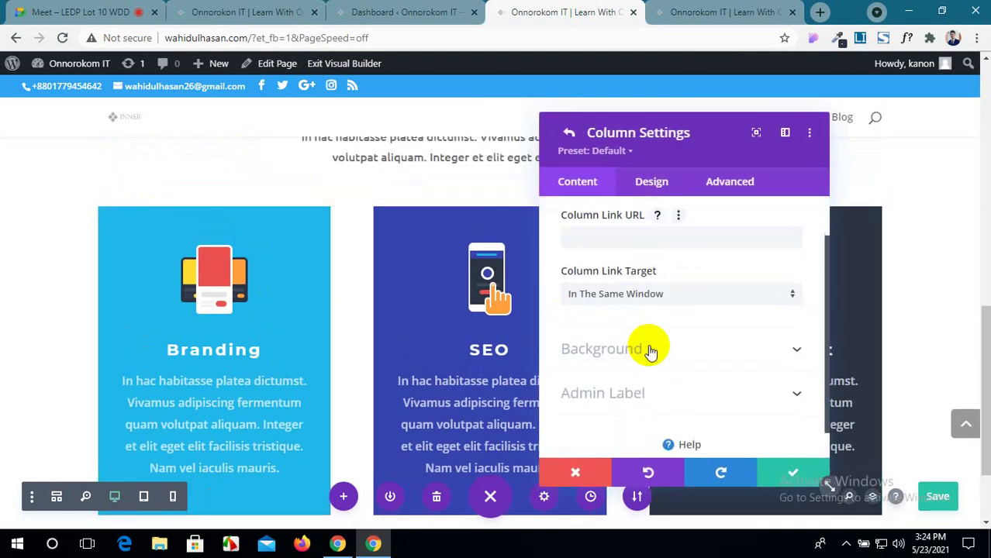
pyautogui.click(650, 186)
pyautogui.scroll(-2, 680, 374)
pyautogui.scroll(2, 679, 374)
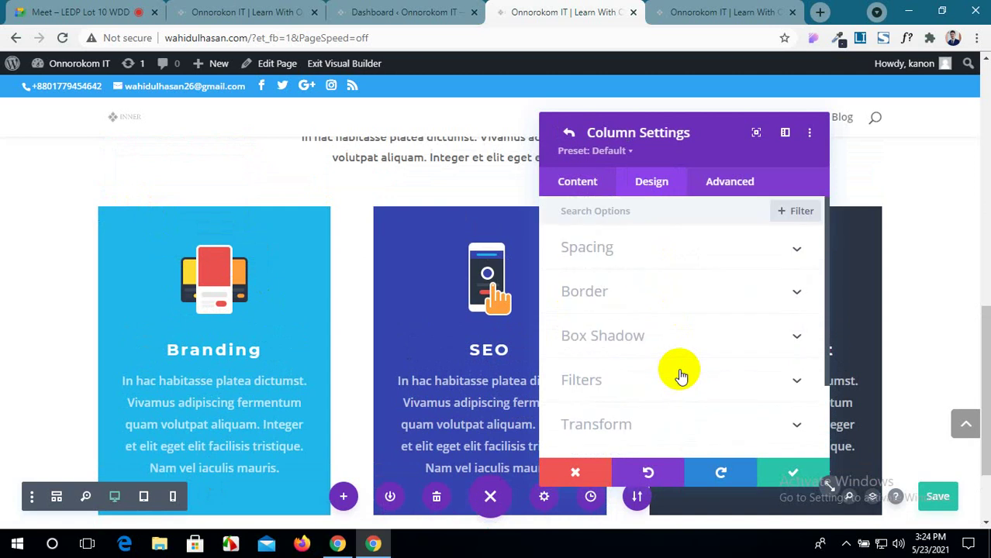
pyautogui.click(771, 298)
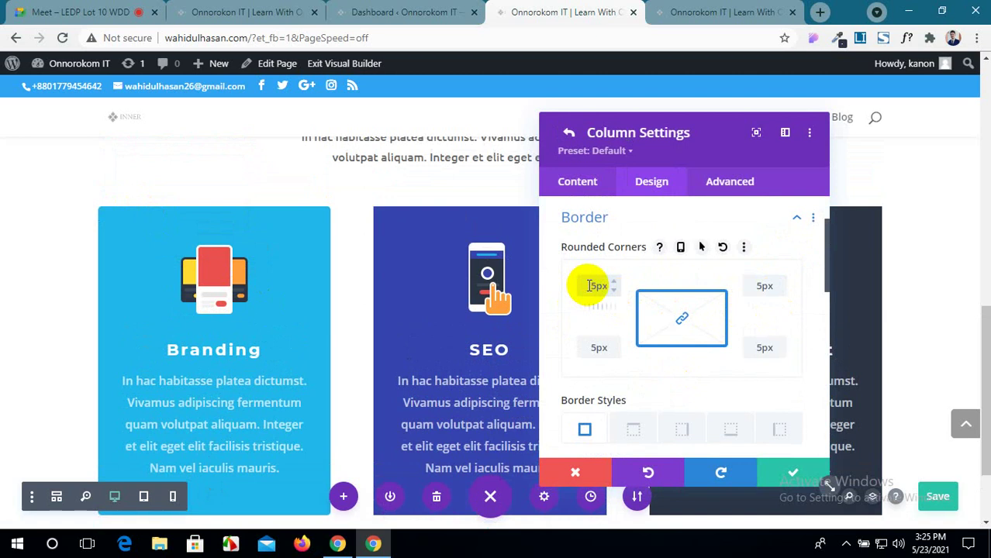
pyautogui.click(788, 479)
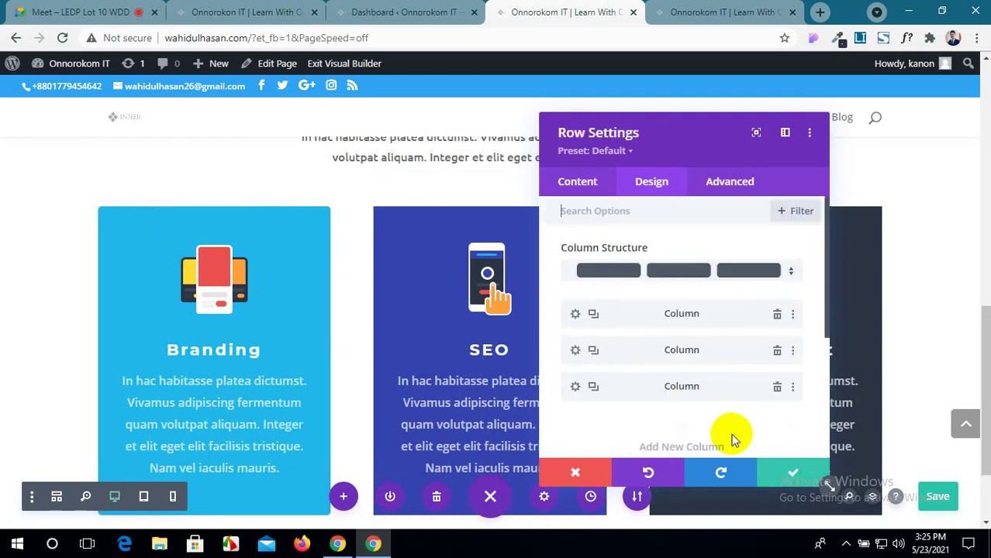
# Give the second column of the blurb row 5px rounded corners on all sides and save the column settings.
pyautogui.click(575, 351)
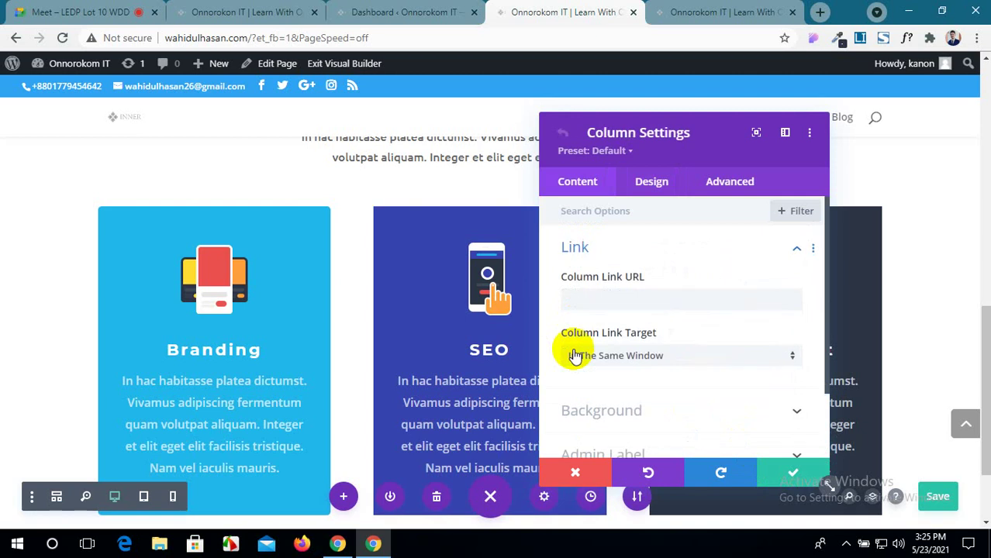
pyautogui.click(650, 186)
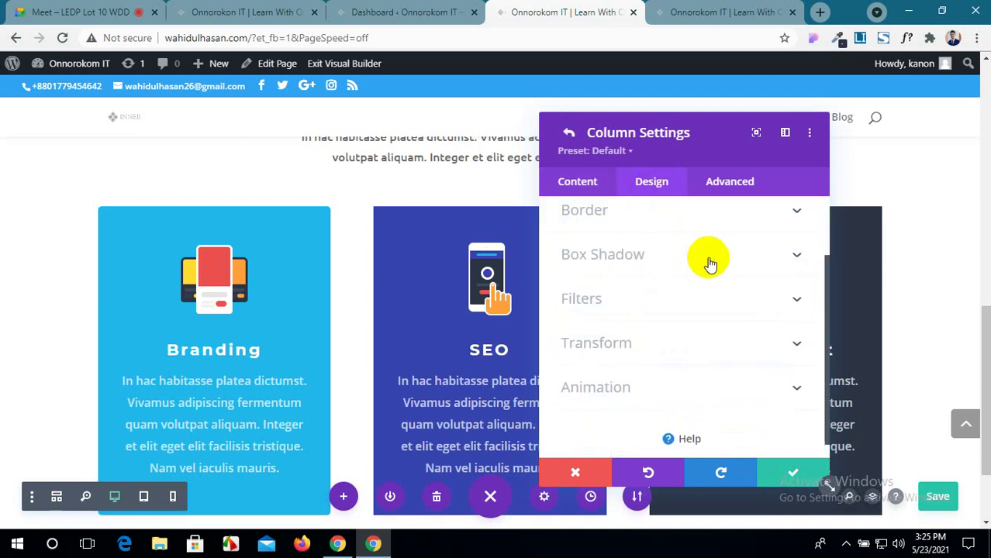
pyautogui.scroll(2, 709, 267)
pyautogui.click(729, 288)
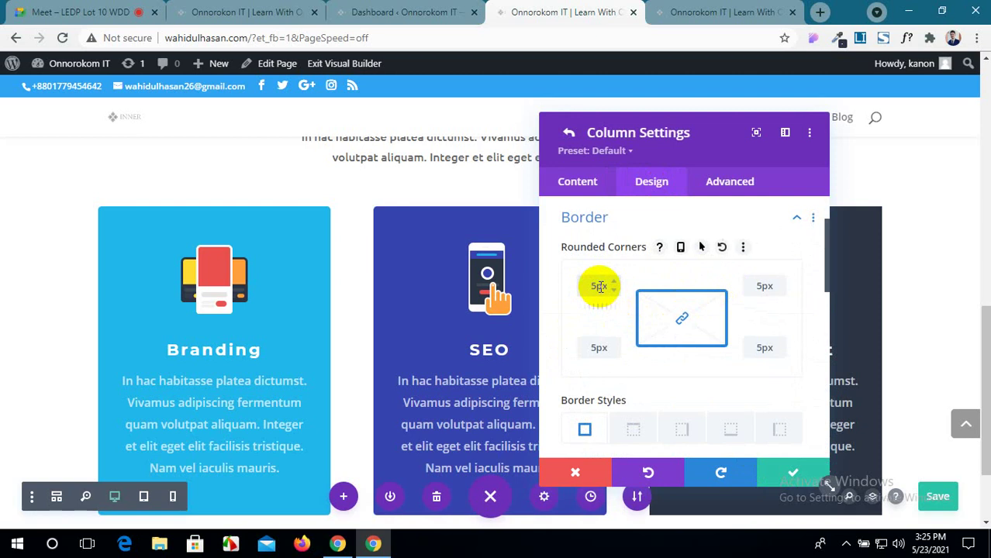
pyautogui.click(794, 487)
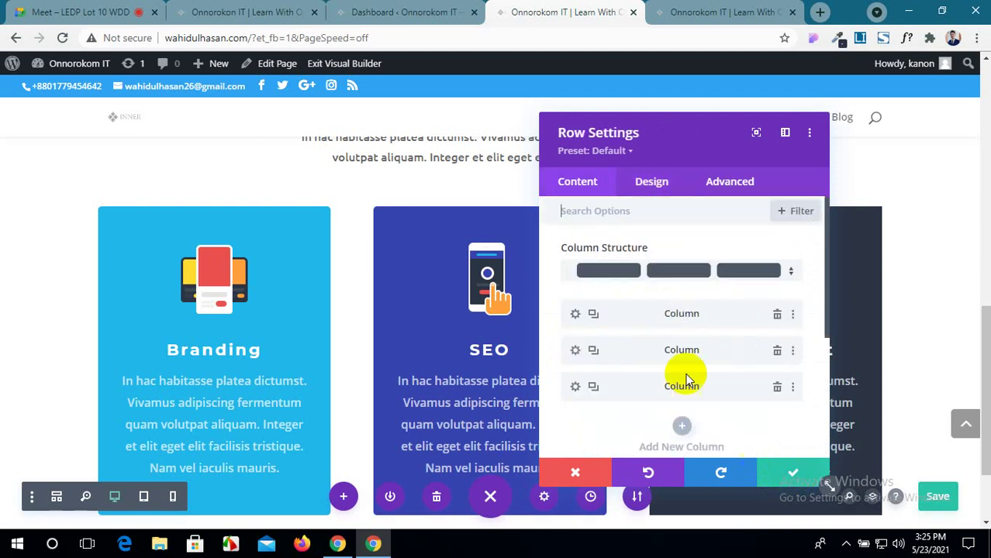
# Give the third column of the blurb row 5px rounded corners on all sides and save the column and row settings.
pyautogui.click(575, 387)
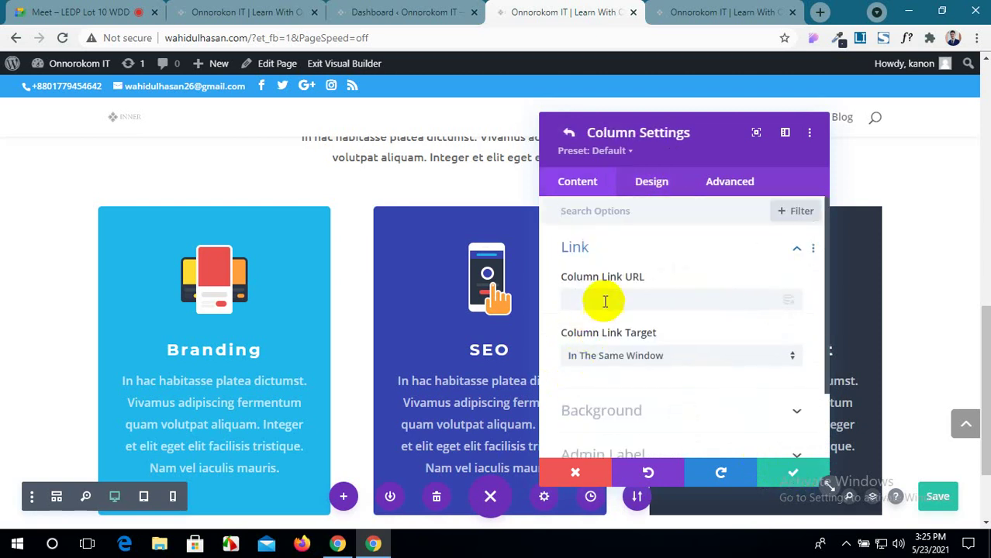
pyautogui.click(651, 181)
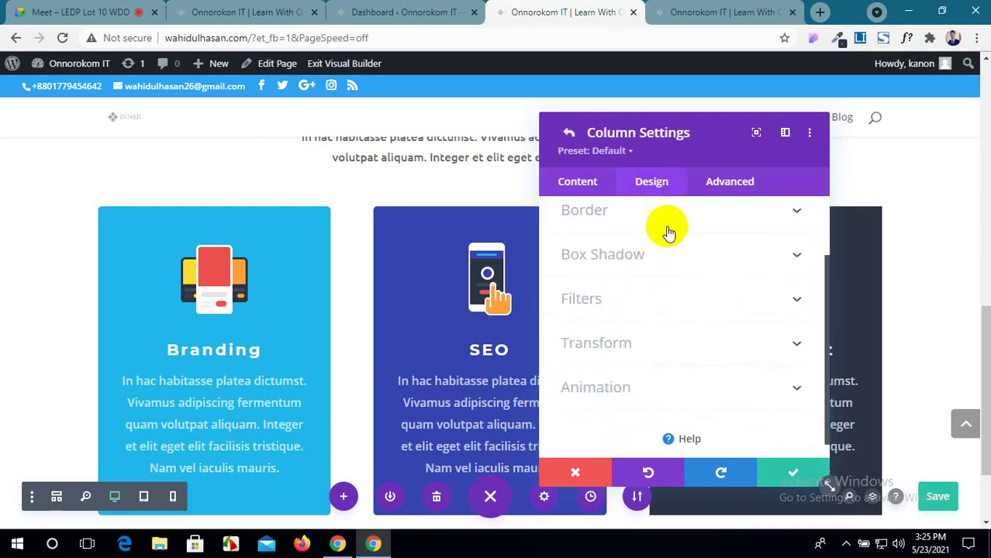
pyautogui.click(672, 221)
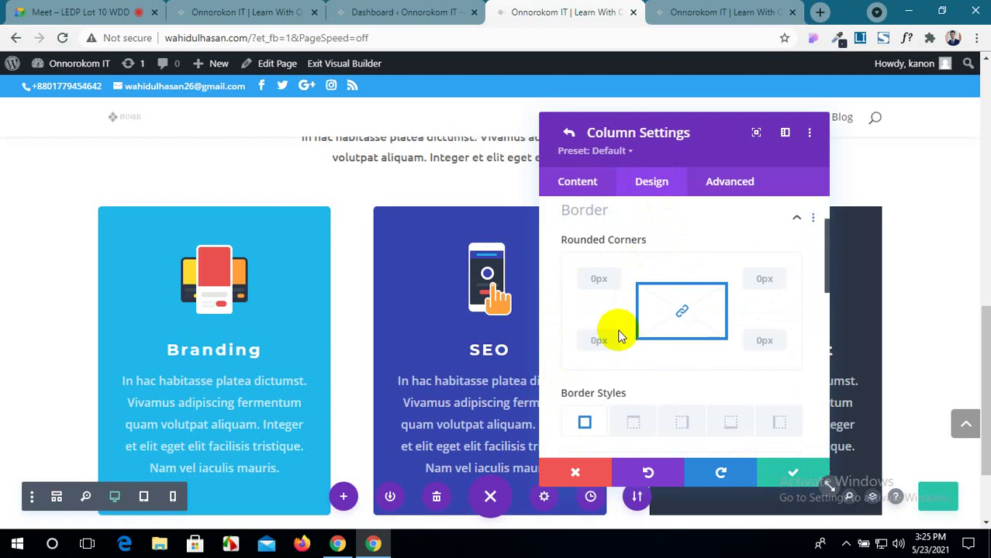
pyautogui.click(594, 285)
pyautogui.write('5px')
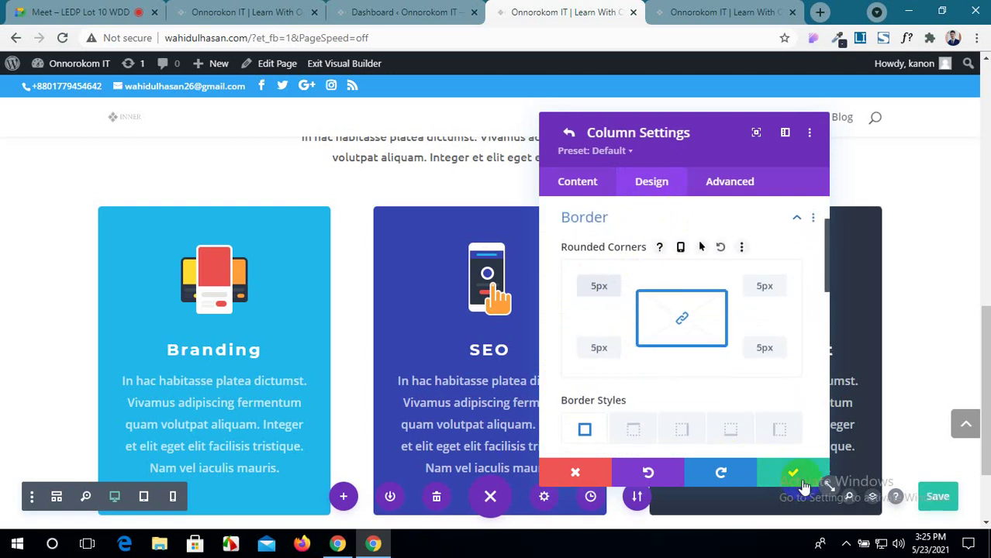
pyautogui.click(807, 484)
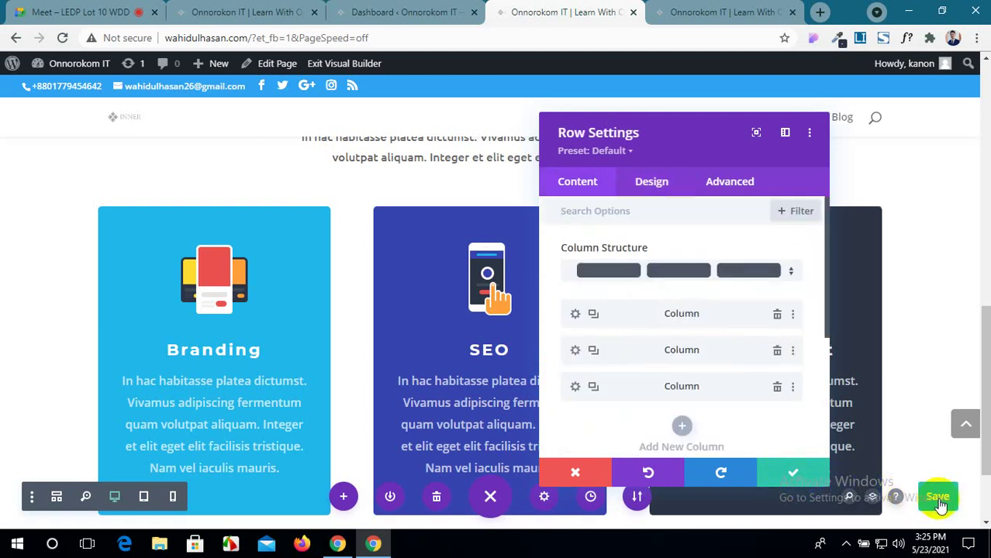
pyautogui.click(792, 472)
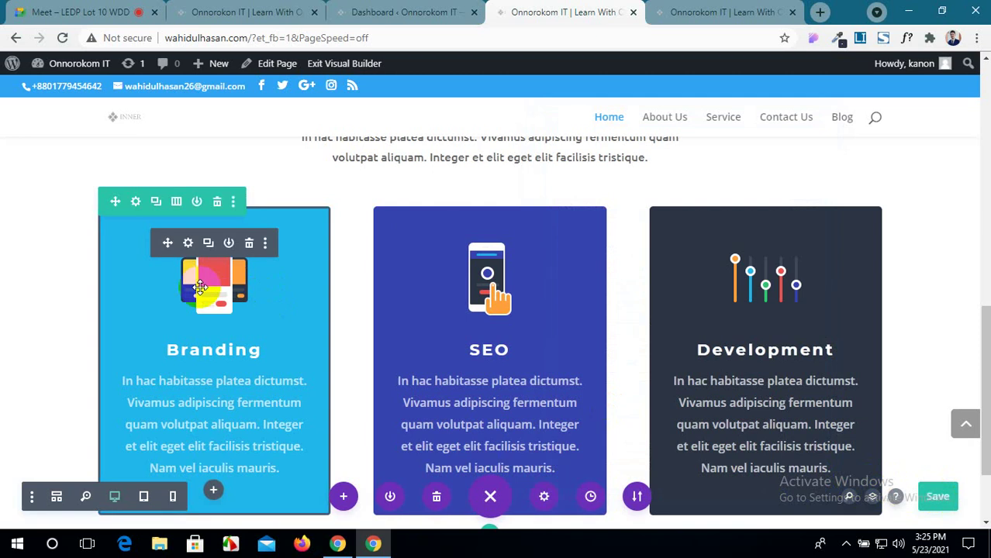
pyautogui.click(136, 203)
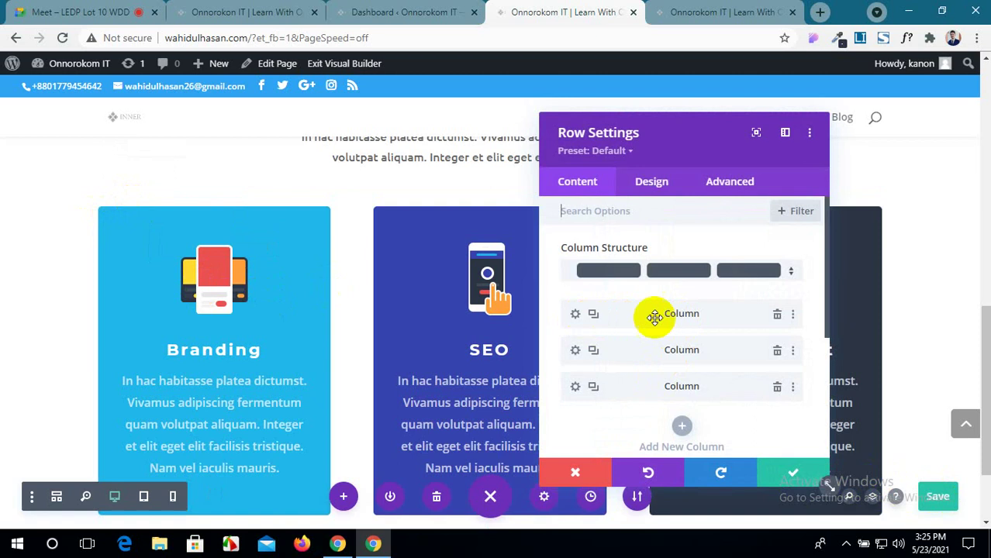
pyautogui.click(793, 315)
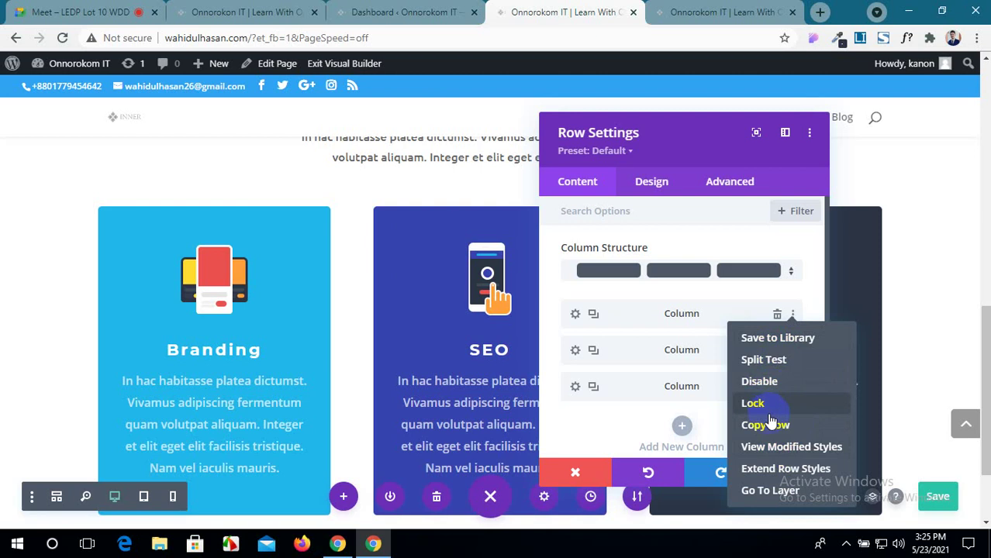
pyautogui.click(793, 314)
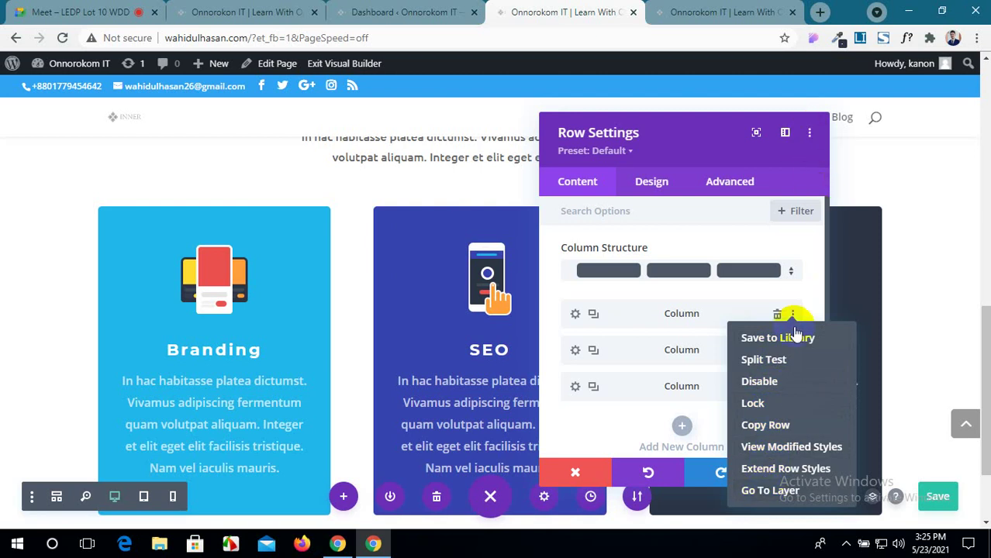
pyautogui.click(812, 244)
pyautogui.click(799, 474)
# Save the page and reload the live site to check the three service cards.
pyautogui.click(946, 496)
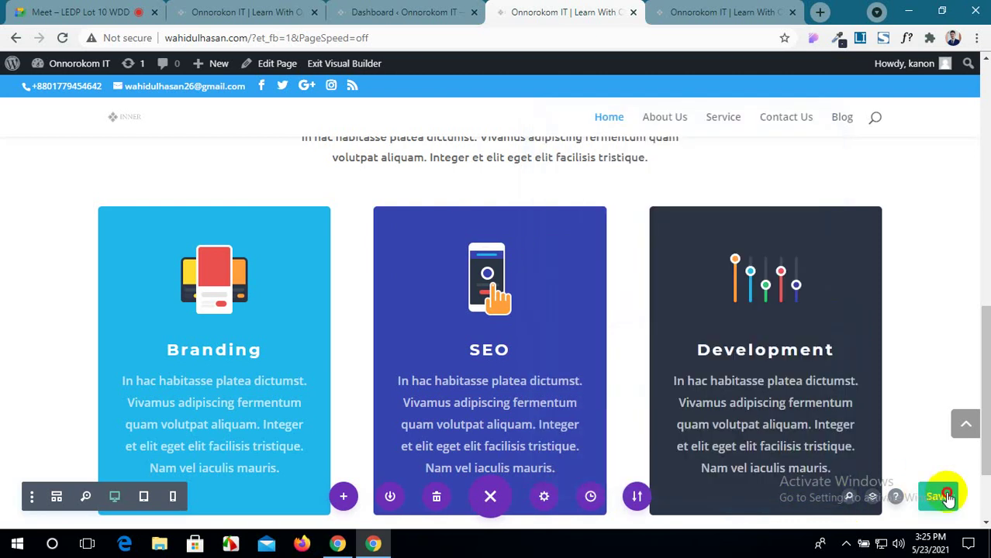
pyautogui.click(721, 10)
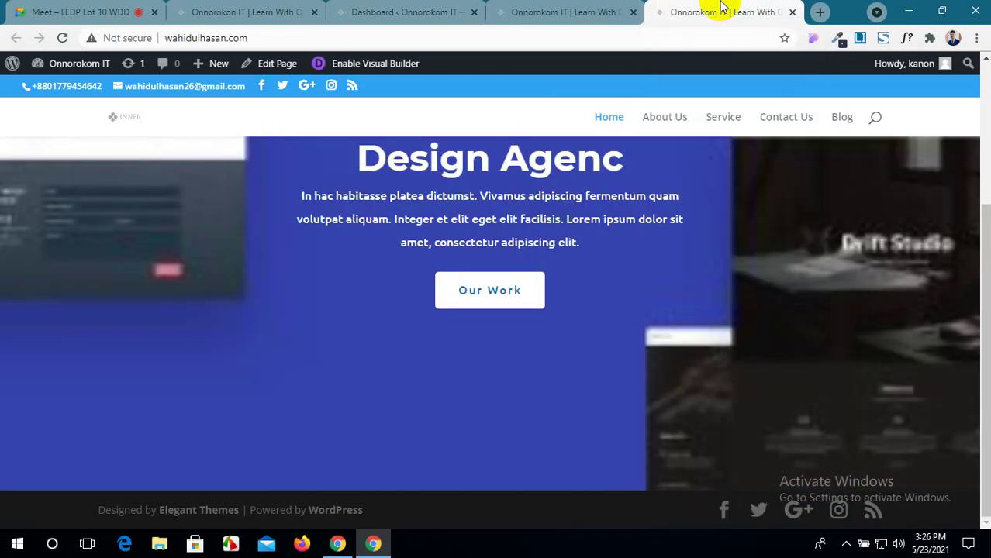
pyautogui.click(63, 39)
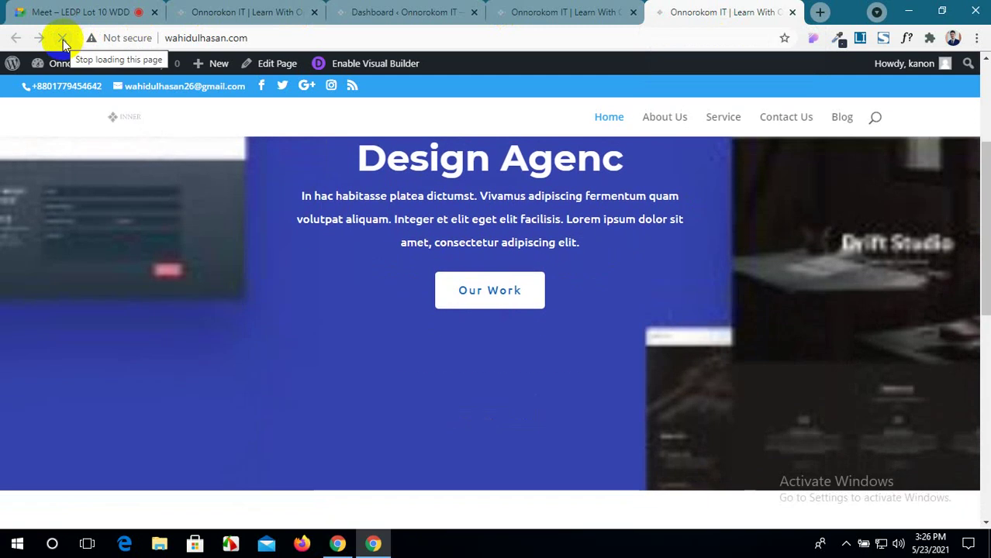
pyautogui.click(451, 284)
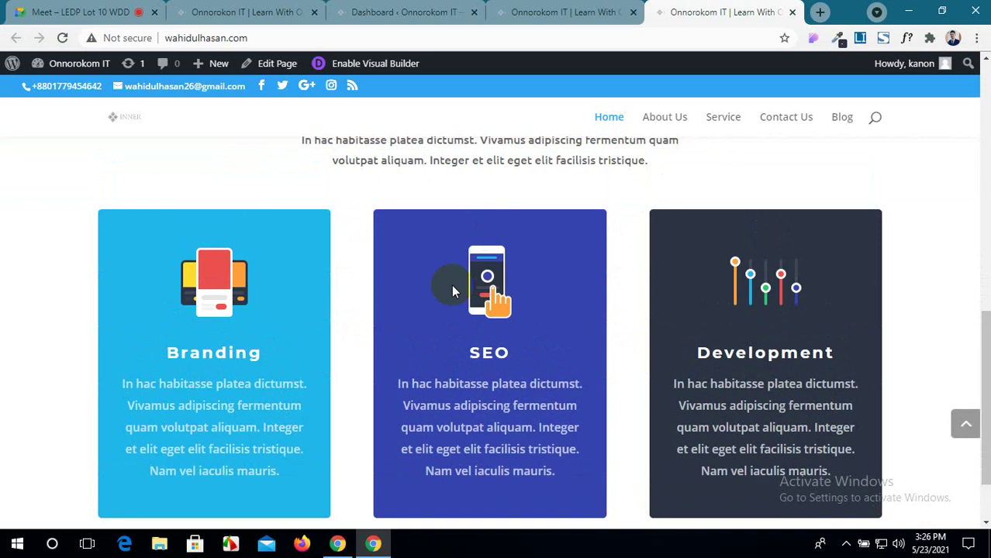
pyautogui.scroll(-2, 434, 256)
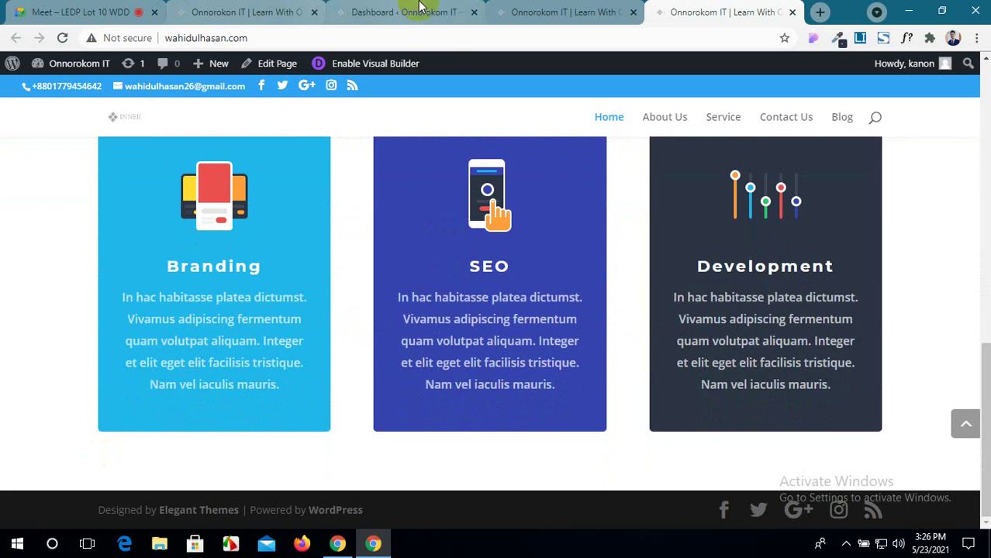
# Add a regular section with a row of two equal columns below the service cards, following the reference site's services list.
pyautogui.click(571, 12)
pyautogui.scroll(-2, 420, 257)
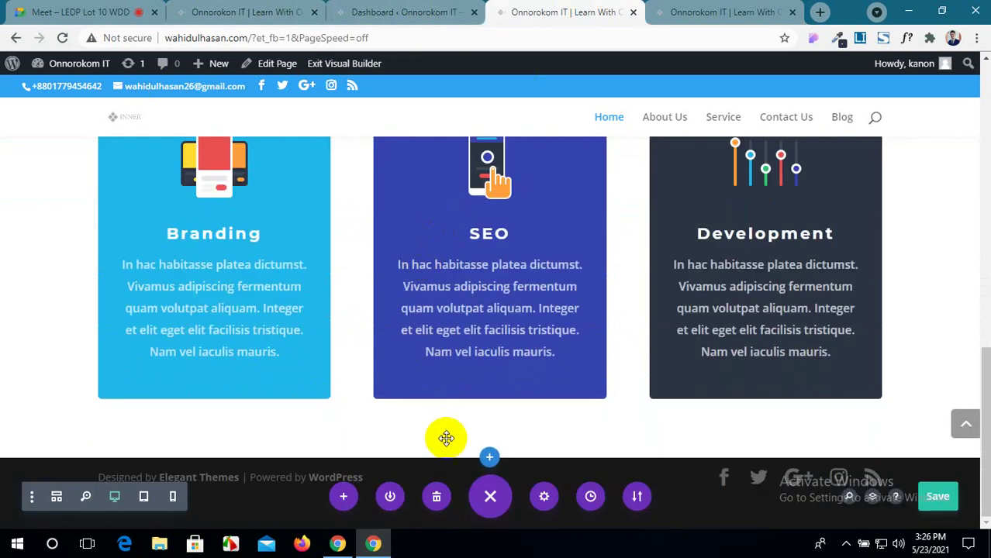
pyautogui.click(490, 463)
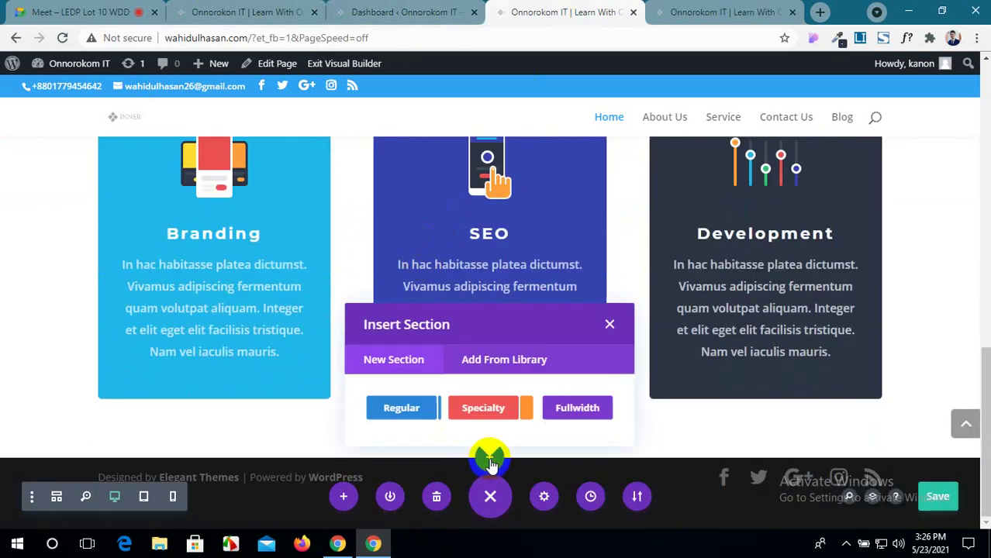
pyautogui.click(401, 409)
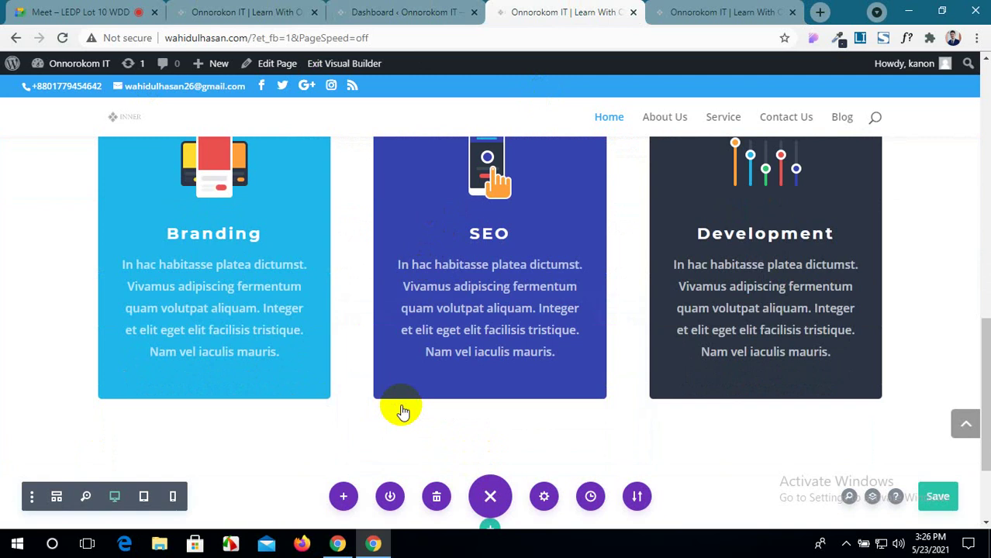
pyautogui.click(247, 11)
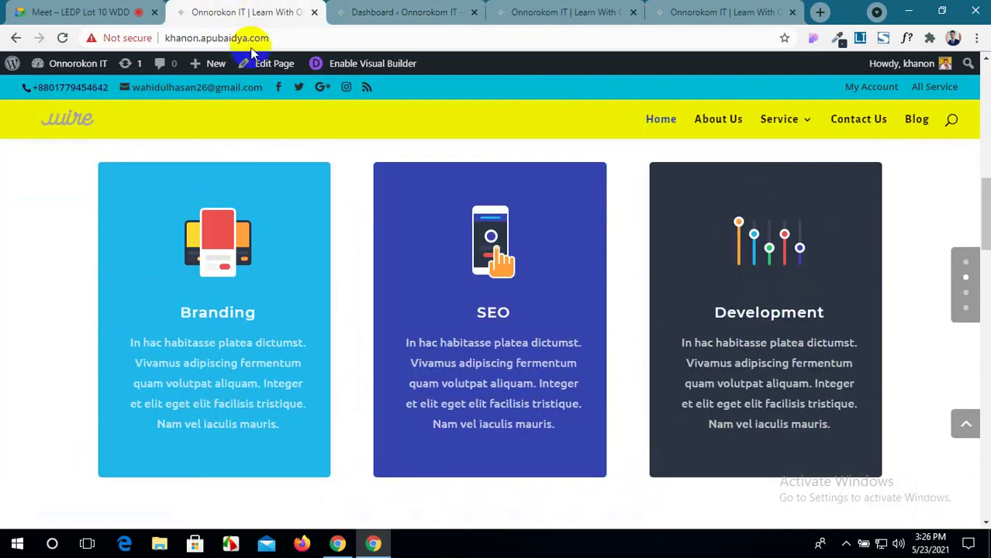
pyautogui.scroll(-5, 582, 450)
pyautogui.scroll(-1, 581, 450)
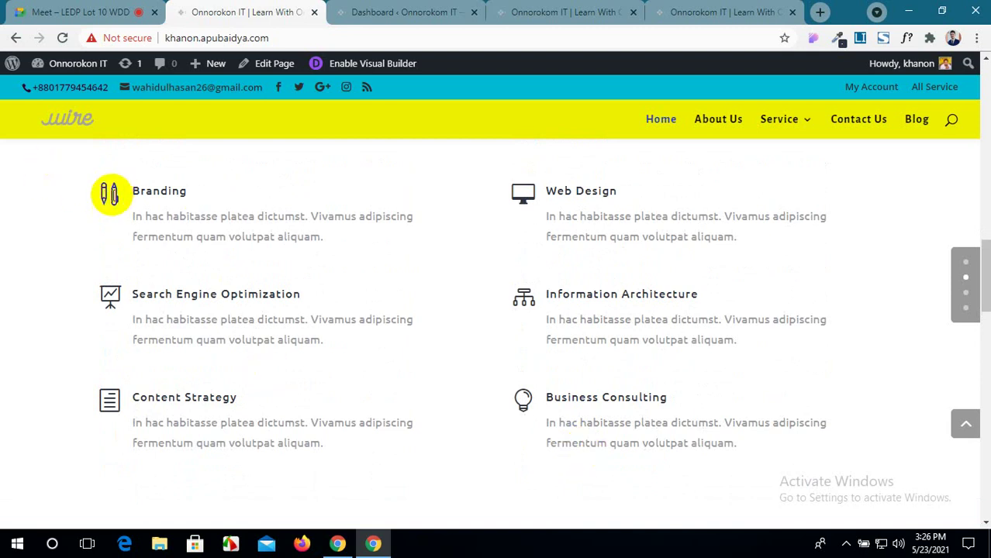
pyautogui.click(89, 201)
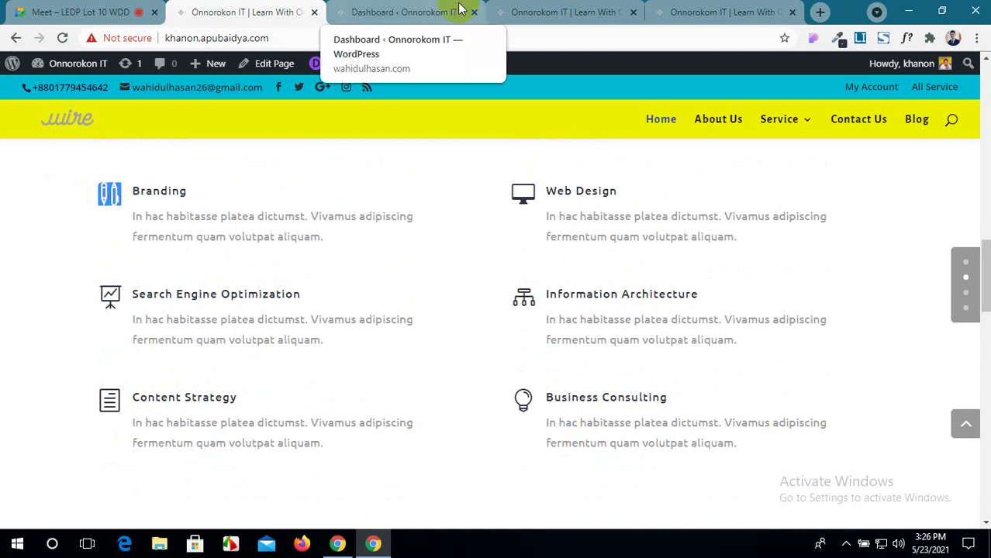
pyautogui.click(558, 12)
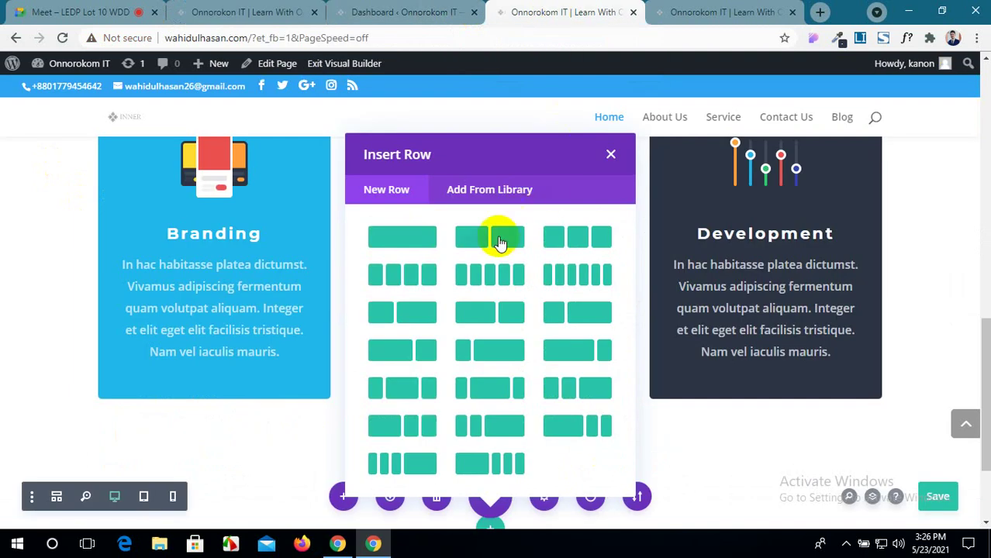
pyautogui.click(475, 252)
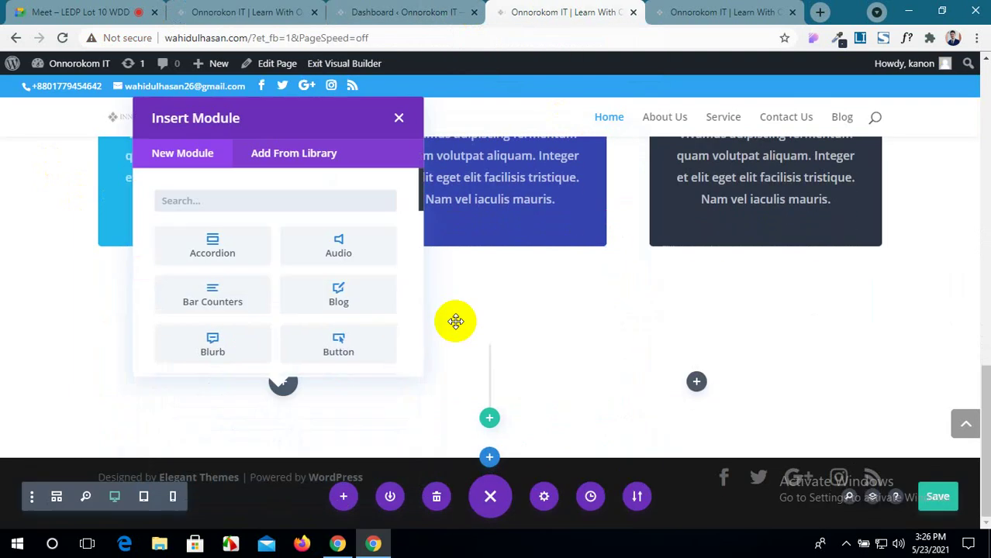
# Insert a Blurb module with default content in the first column of the new row and save its settings.
pyautogui.click(234, 351)
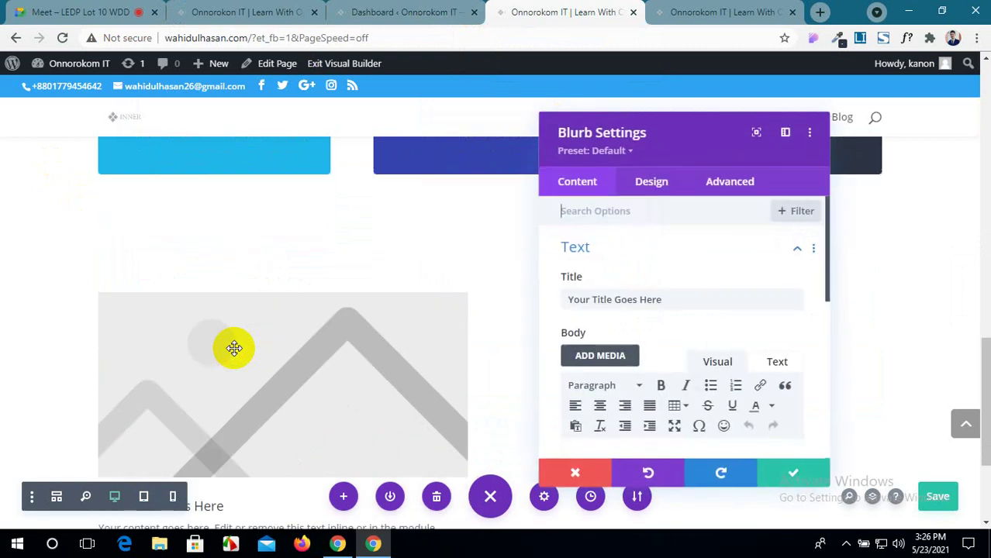
pyautogui.click(775, 485)
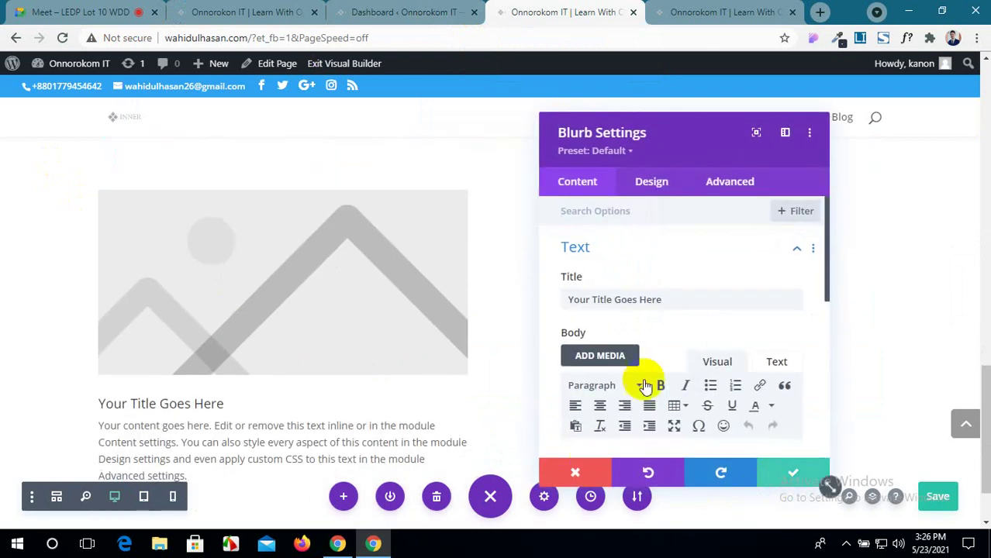
pyautogui.click(393, 10)
pyautogui.click(264, 9)
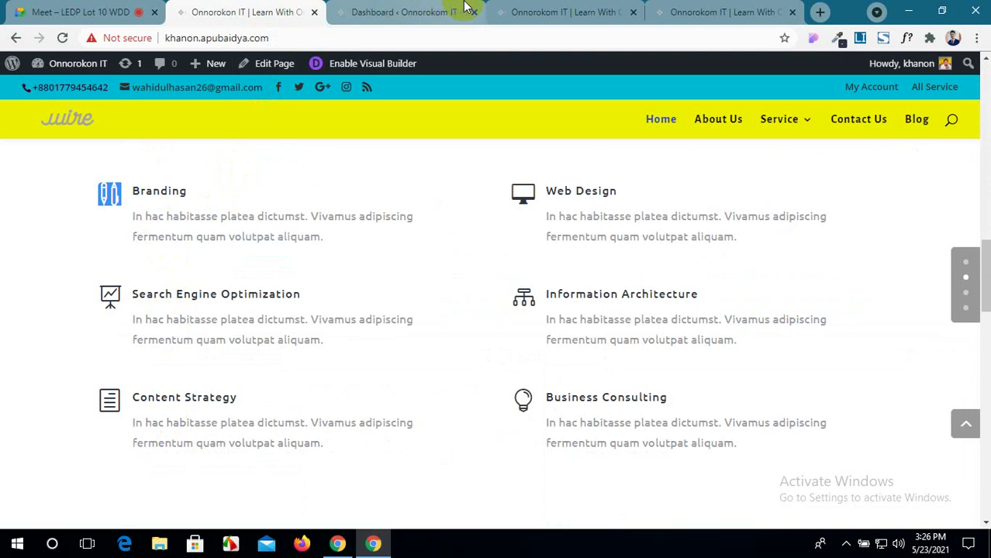
pyautogui.click(532, 9)
# Insert a Blurb module with default content in the second column of the new row and save its settings.
pyautogui.moveTo(303, 268)
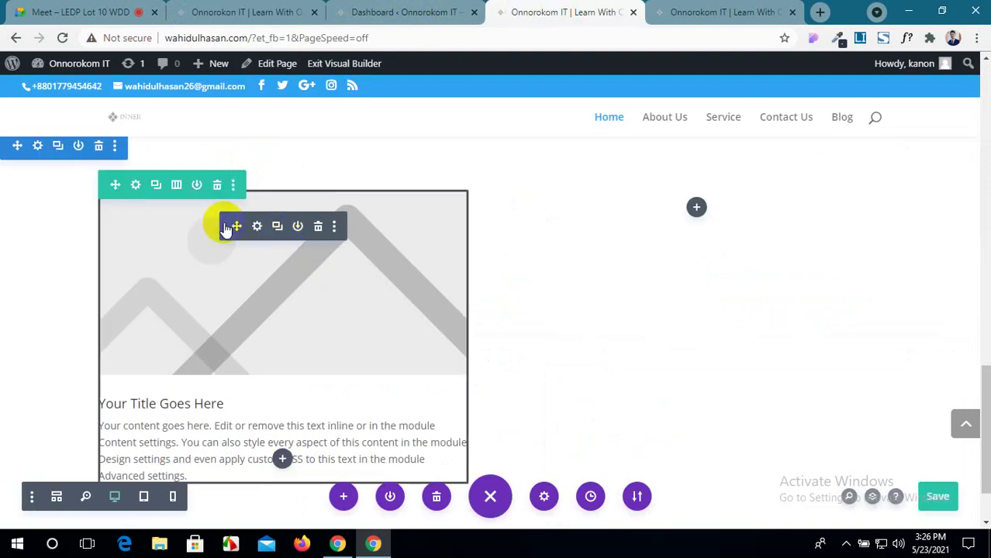
pyautogui.scroll(-1, 202, 261)
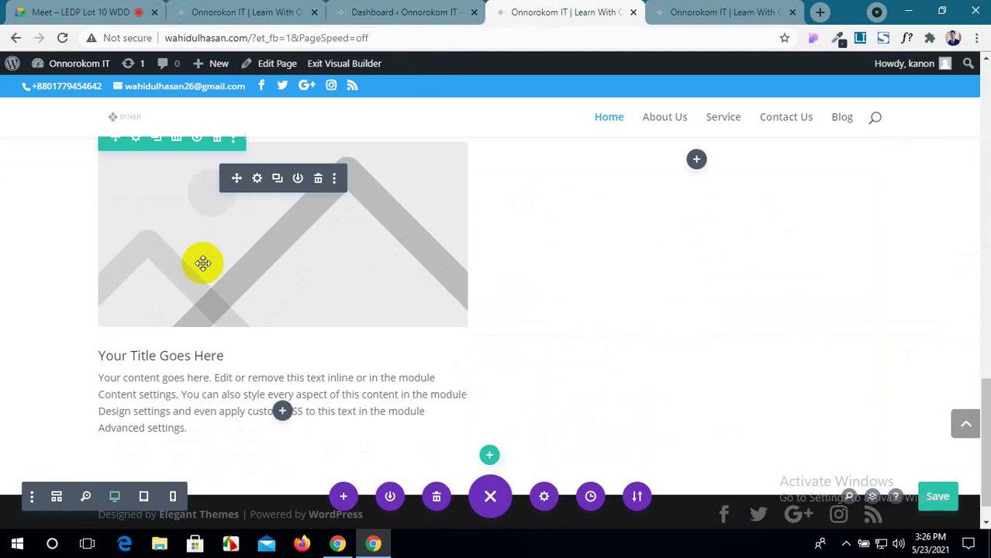
pyautogui.scroll(1, 202, 261)
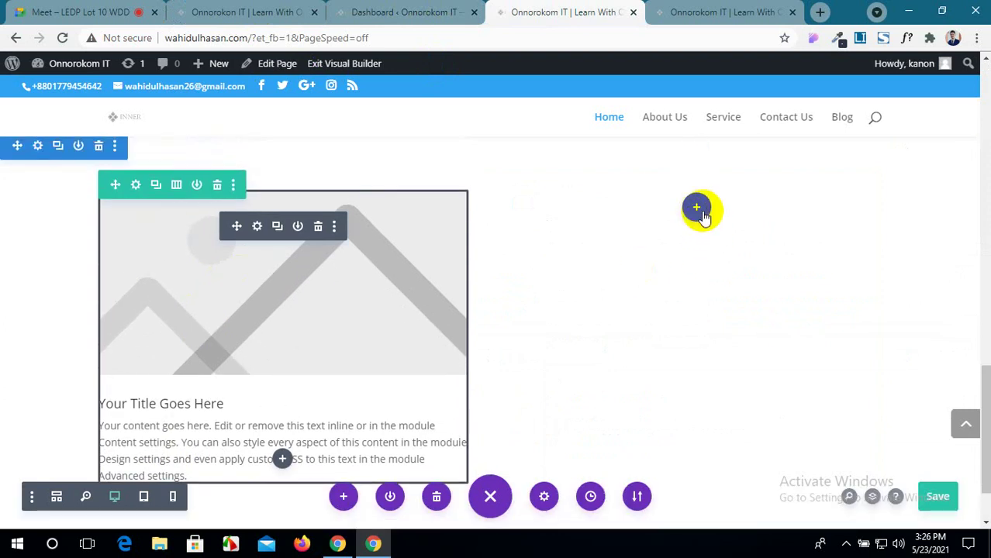
pyautogui.click(697, 208)
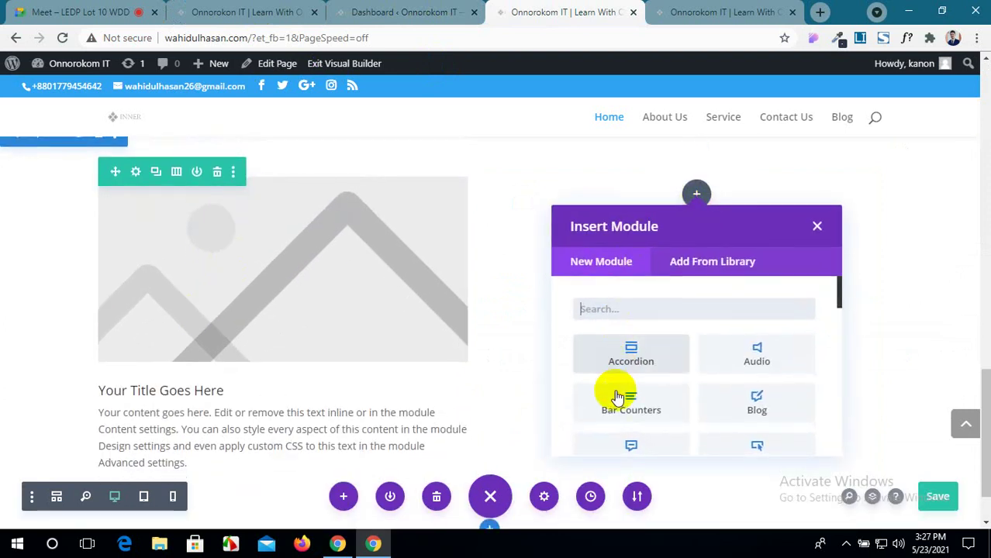
pyautogui.scroll(-1, 630, 411)
pyautogui.click(635, 387)
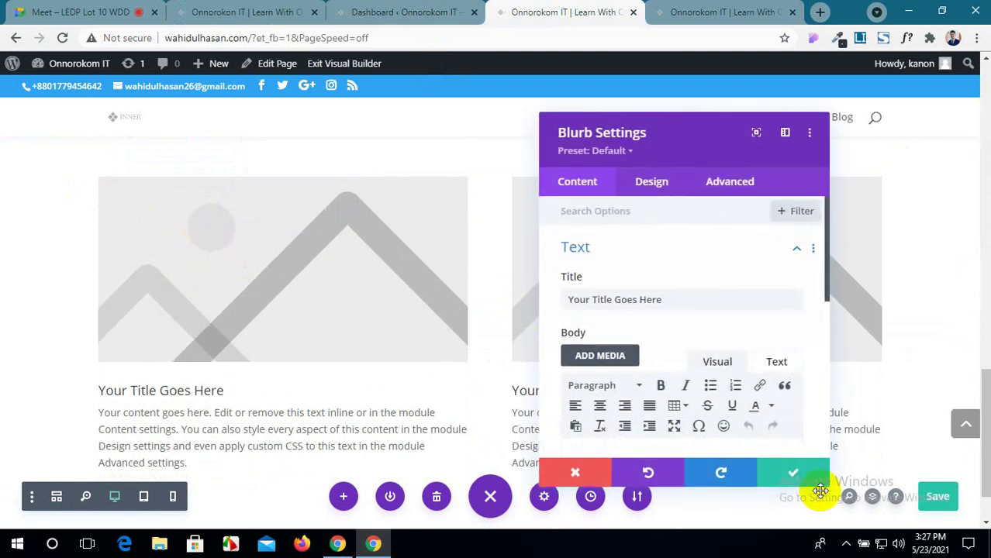
pyautogui.click(780, 472)
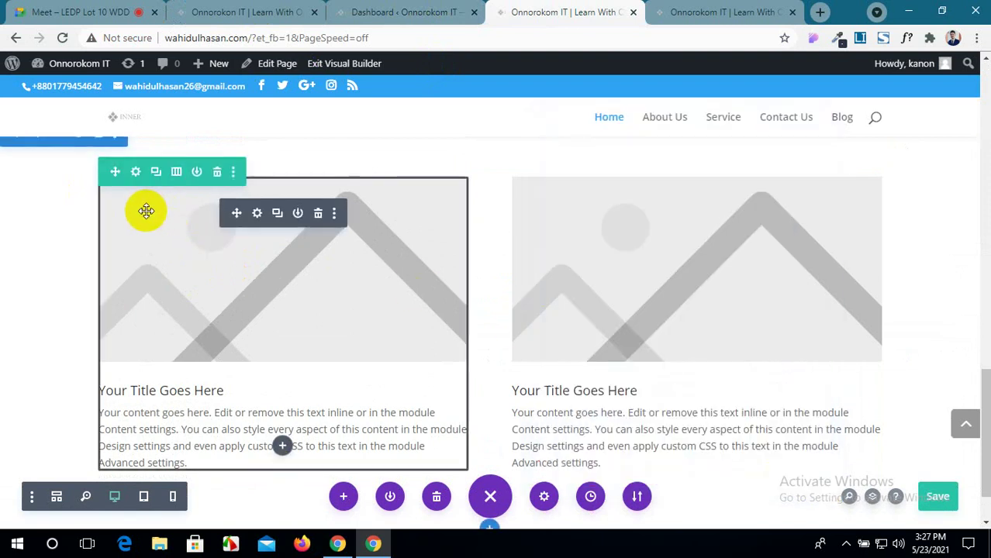
# Replace the first-column blurb's title with "Branding", copied from the reference site's services list.
pyautogui.click(256, 213)
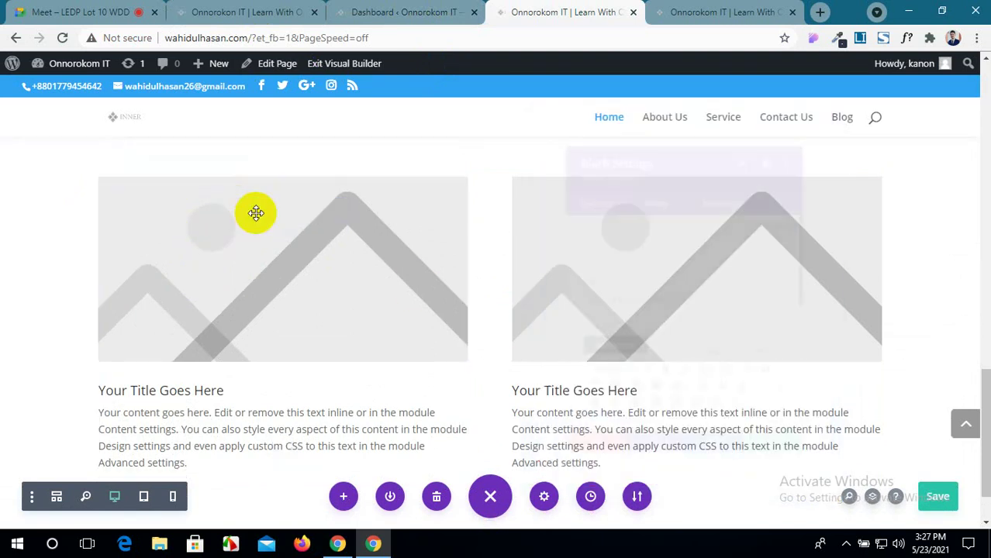
pyautogui.click(248, 11)
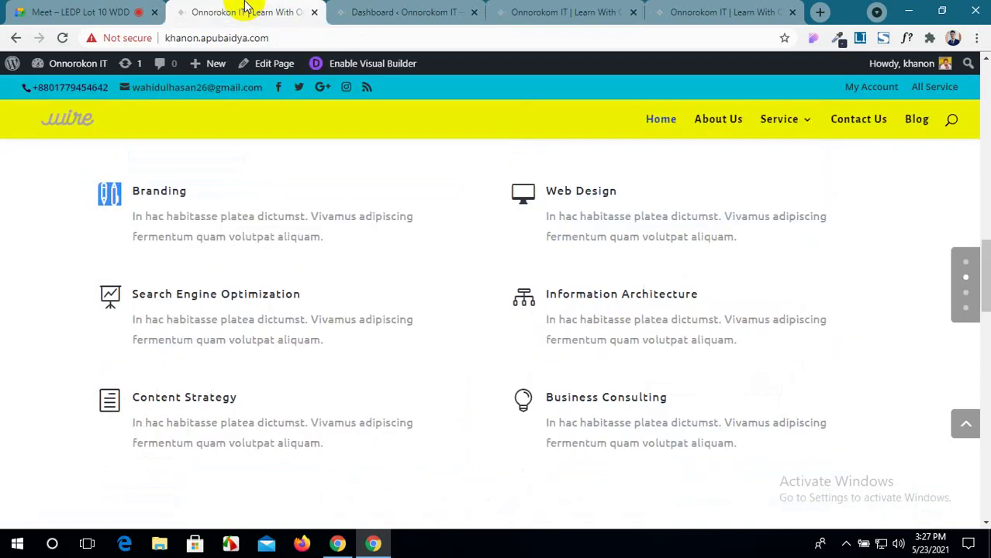
pyautogui.moveTo(189, 193); pyautogui.dragTo(132, 189)
pyautogui.hotkey('ctrl', 'c')
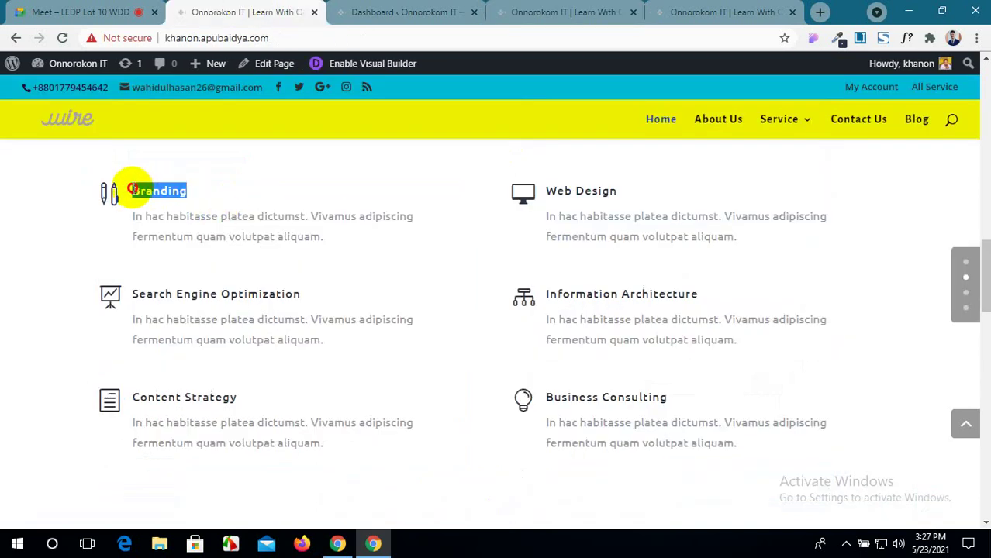
pyautogui.click(578, 12)
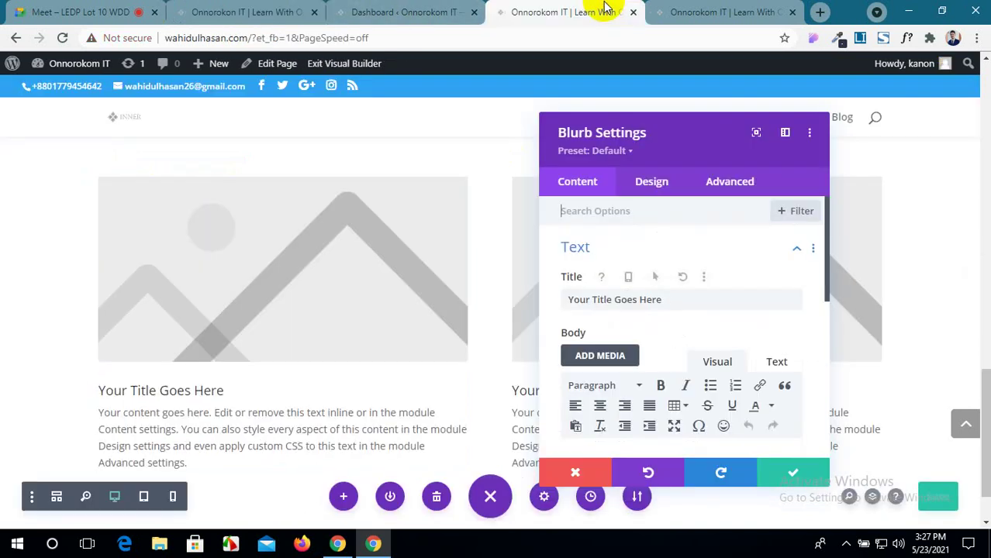
pyautogui.moveTo(686, 306); pyautogui.dragTo(544, 288)
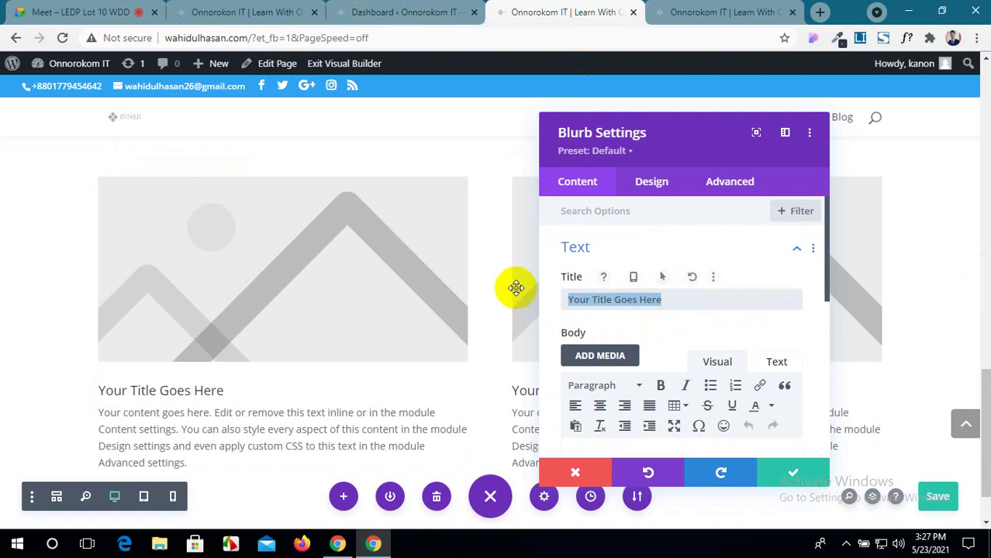
pyautogui.hotkey('ctrl', 'v')
# Replace the Branding blurb's body text with "In hac habitasse platea dictumst. Vivamus adipiscing fermentum quam volutpat aliquam." copied from the reference site.
pyautogui.click(306, 12)
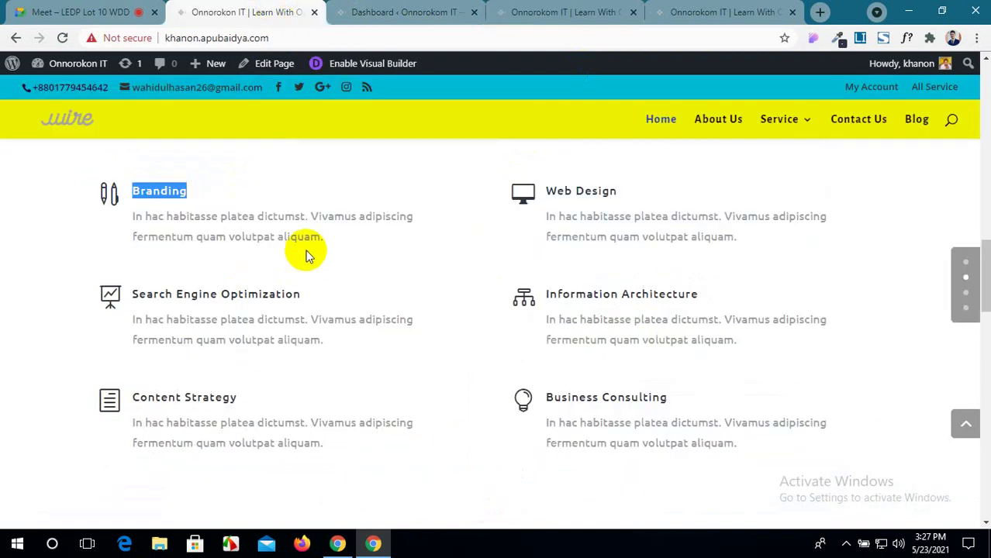
pyautogui.moveTo(324, 240); pyautogui.dragTo(128, 220)
pyautogui.hotkey('ctrl', 'c')
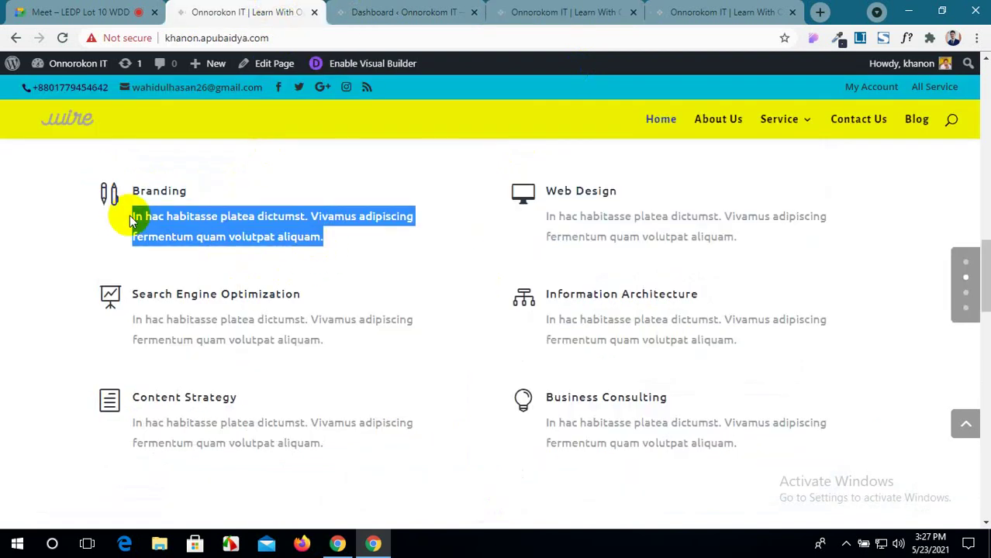
pyautogui.click(569, 12)
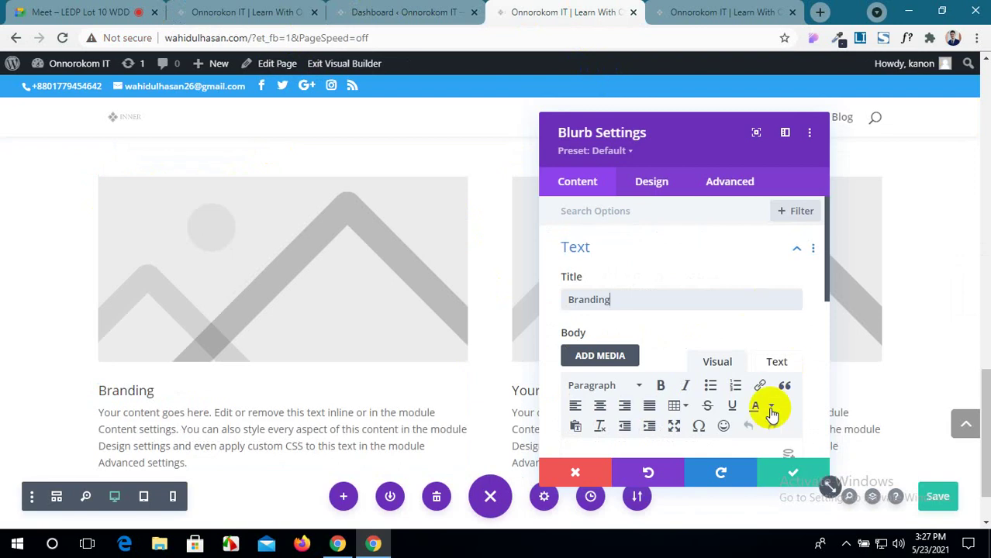
pyautogui.scroll(-2, 703, 375)
pyautogui.moveTo(728, 338); pyautogui.dragTo(558, 260)
pyautogui.hotkey('ctrl', 'v')
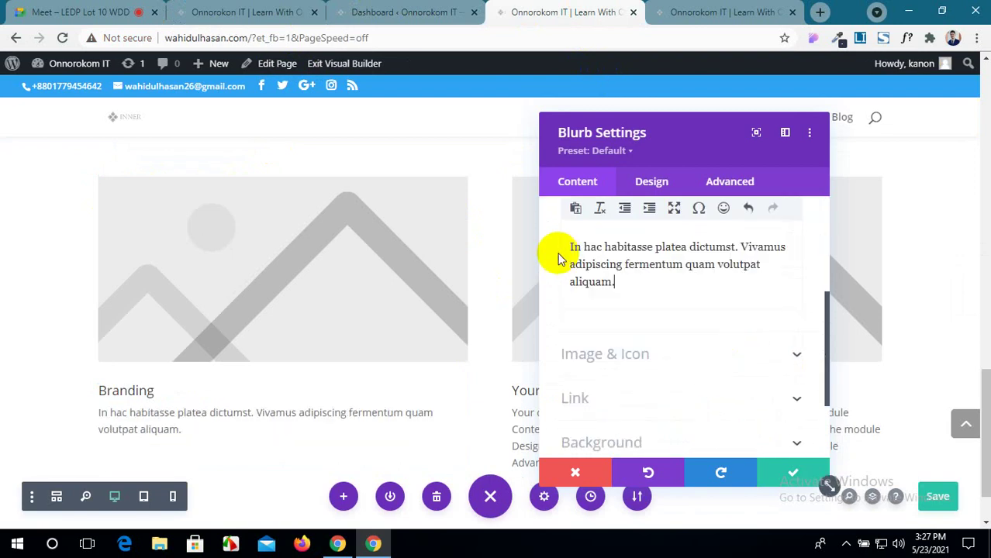
# Remove the Branding blurb's placeholder image and enable the use of an icon instead.
pyautogui.click(751, 356)
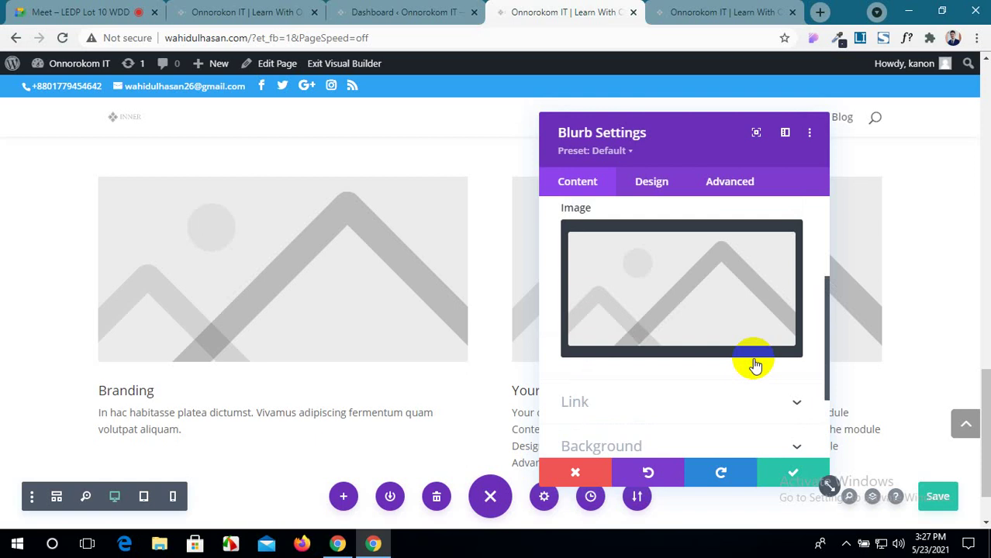
pyautogui.click(760, 341)
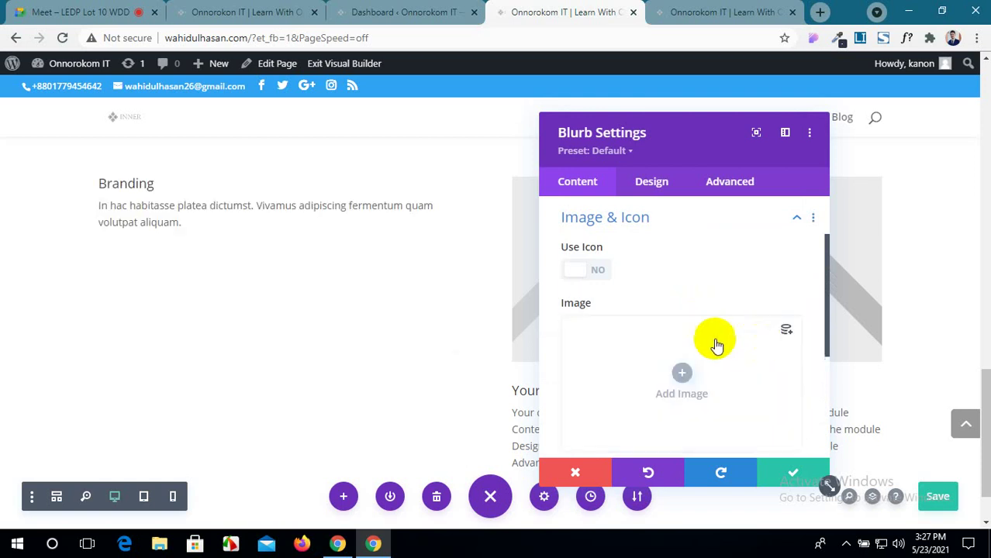
pyautogui.click(594, 271)
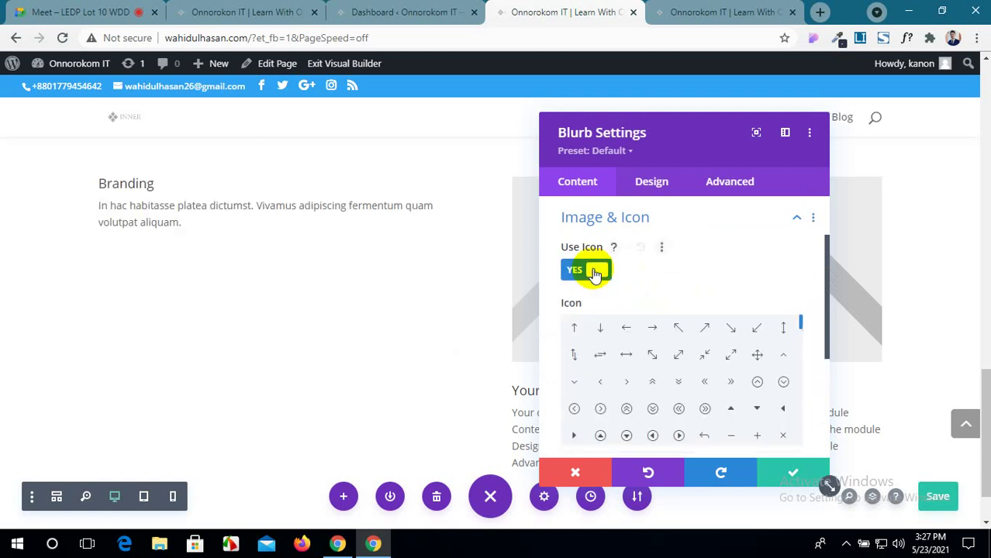
# Choose the pencil-and-pen icon for the Branding blurb, matching the icon on the reference site.
pyautogui.click(249, 11)
pyautogui.click(149, 191)
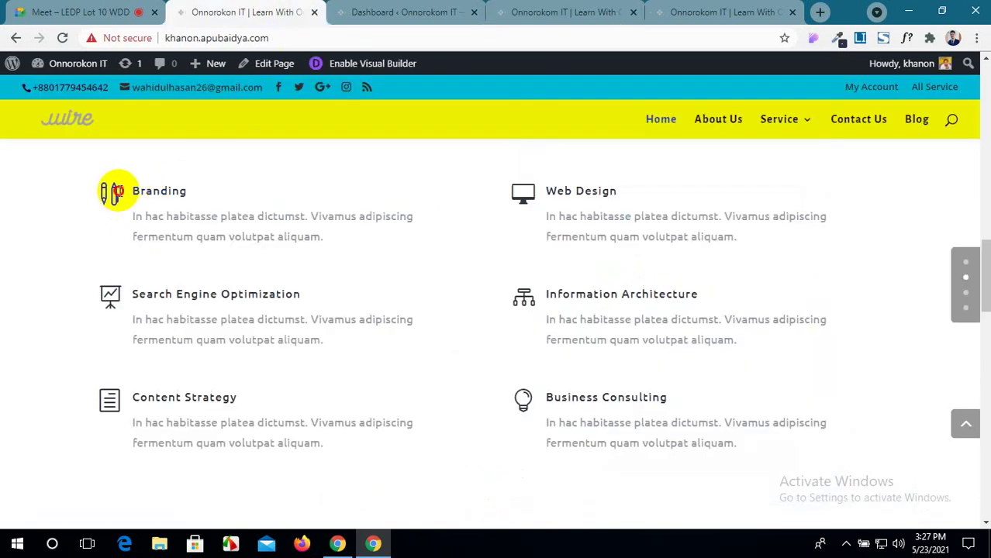
pyautogui.click(535, 7)
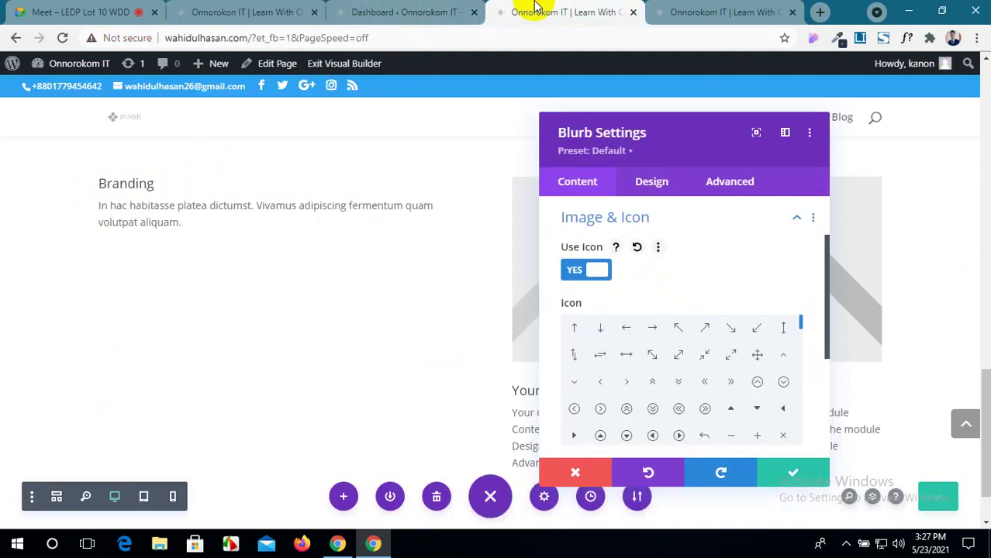
pyautogui.scroll(-5, 644, 380)
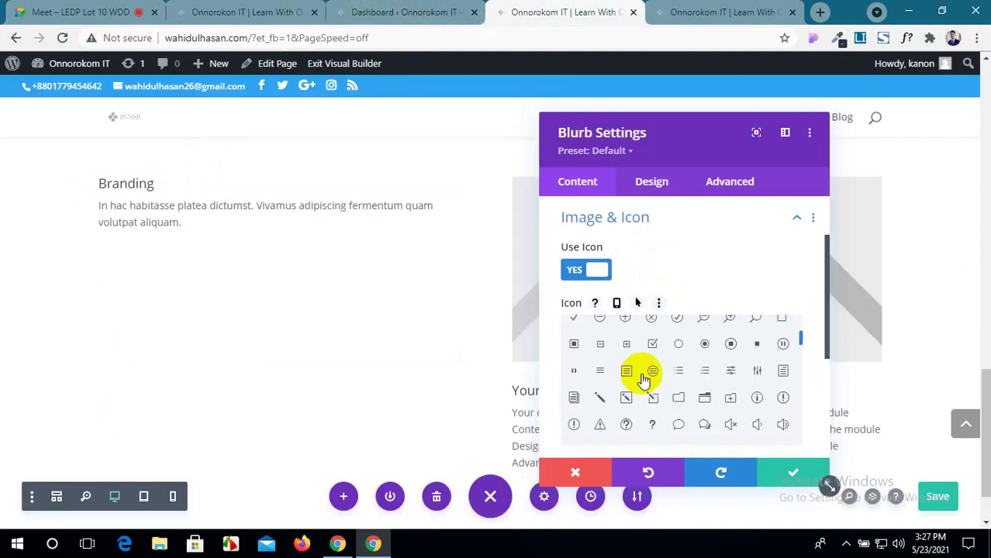
pyautogui.scroll(5, 644, 380)
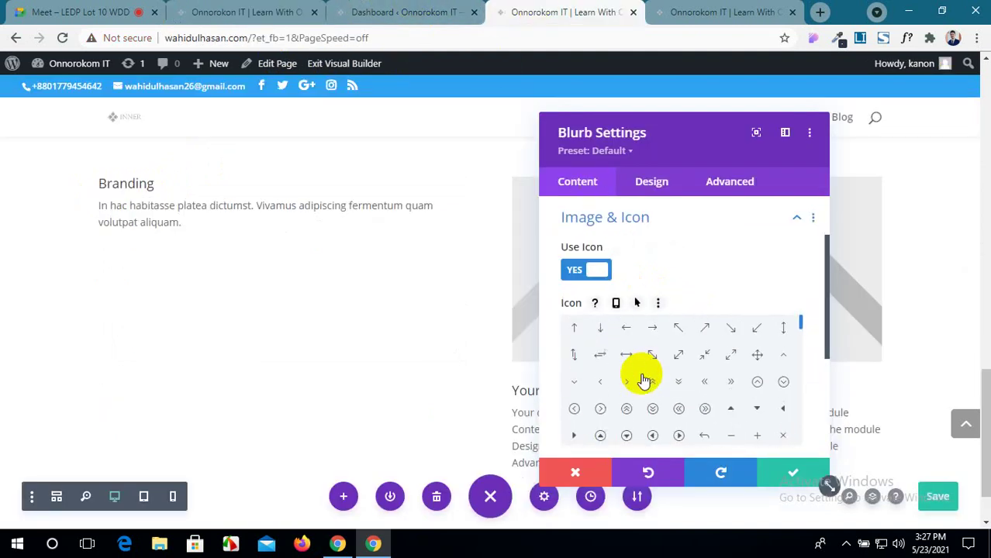
pyautogui.scroll(-2, 662, 396)
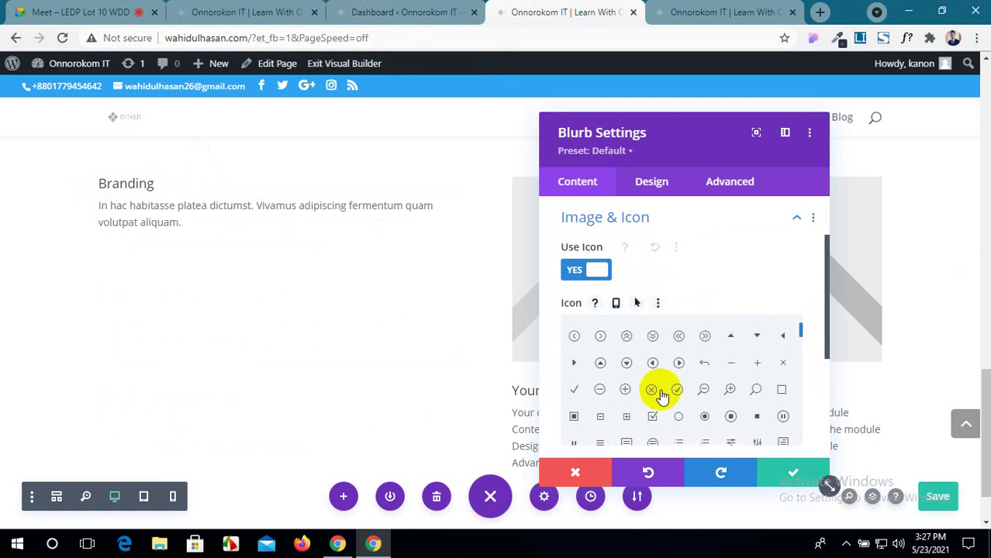
pyautogui.scroll(-2, 661, 396)
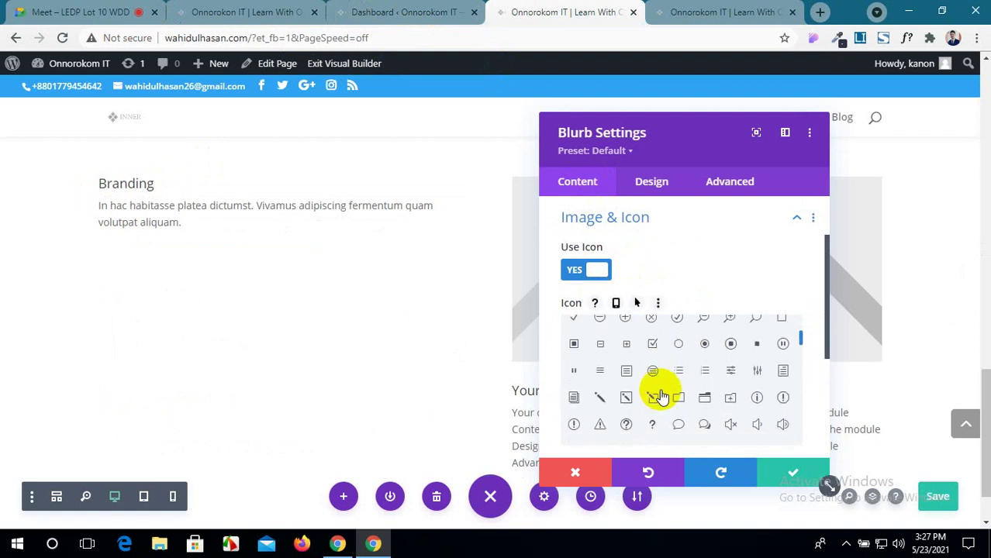
pyautogui.scroll(-2, 662, 397)
pyautogui.scroll(-2, 661, 397)
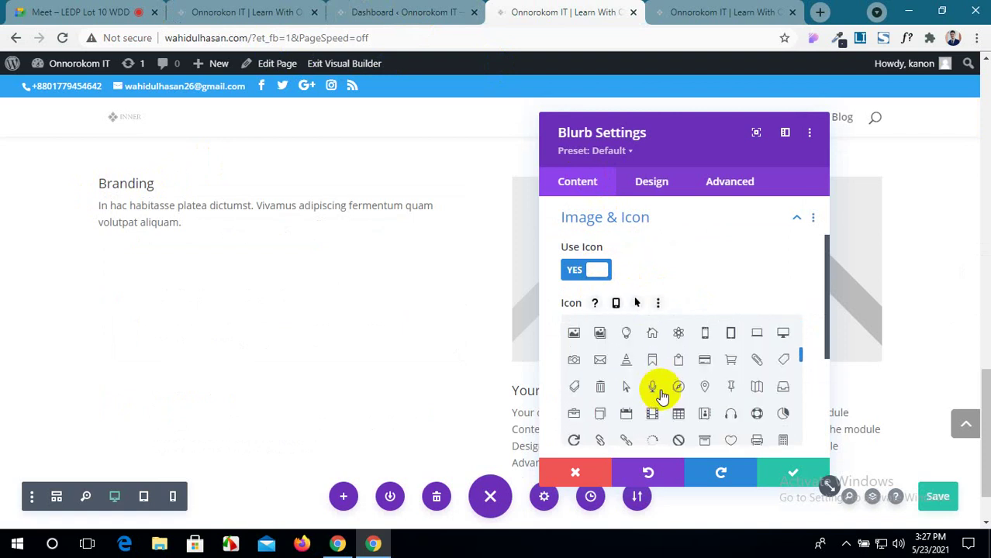
pyautogui.scroll(-2, 662, 397)
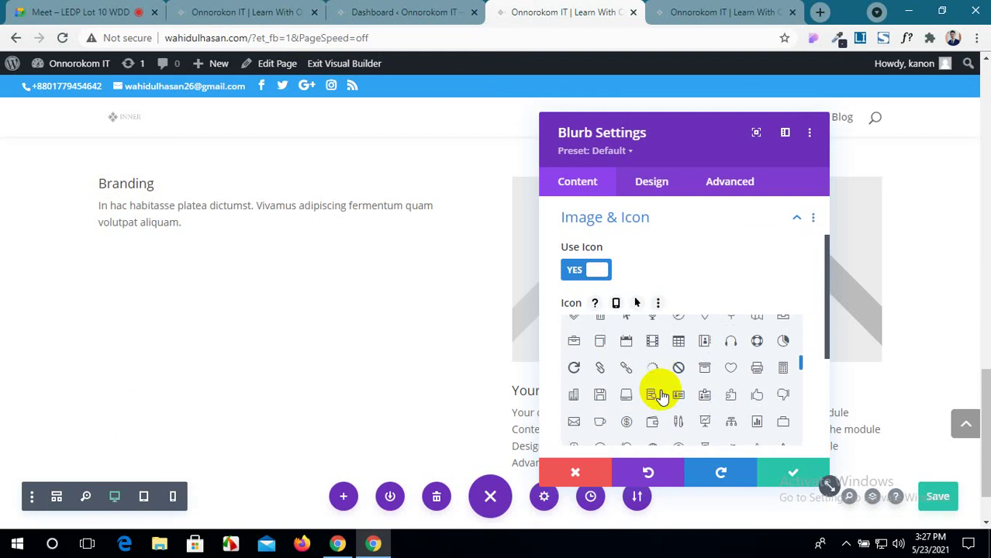
pyautogui.click(679, 423)
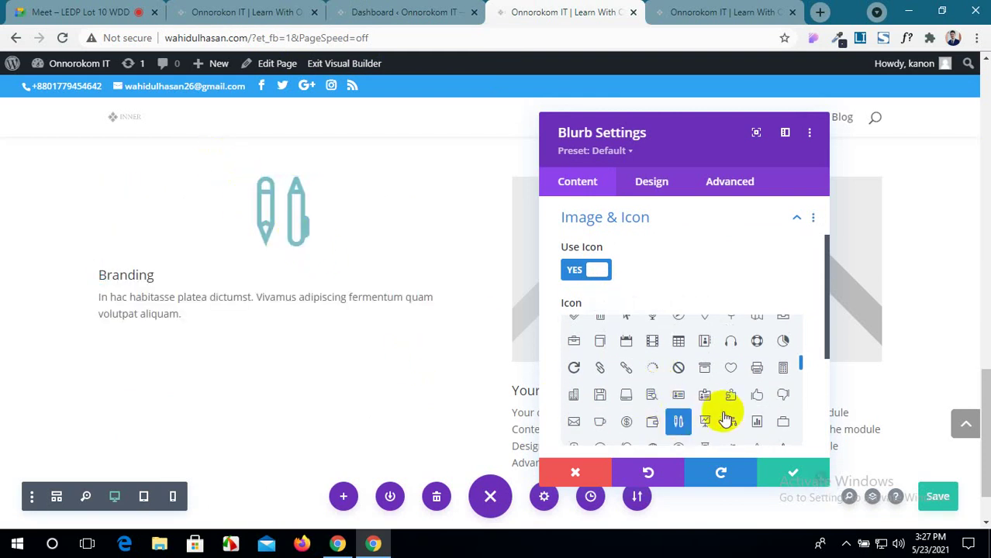
# Set the Branding blurb's icon placement to Left, following the reference site's layout.
pyautogui.scroll(-3, 812, 416)
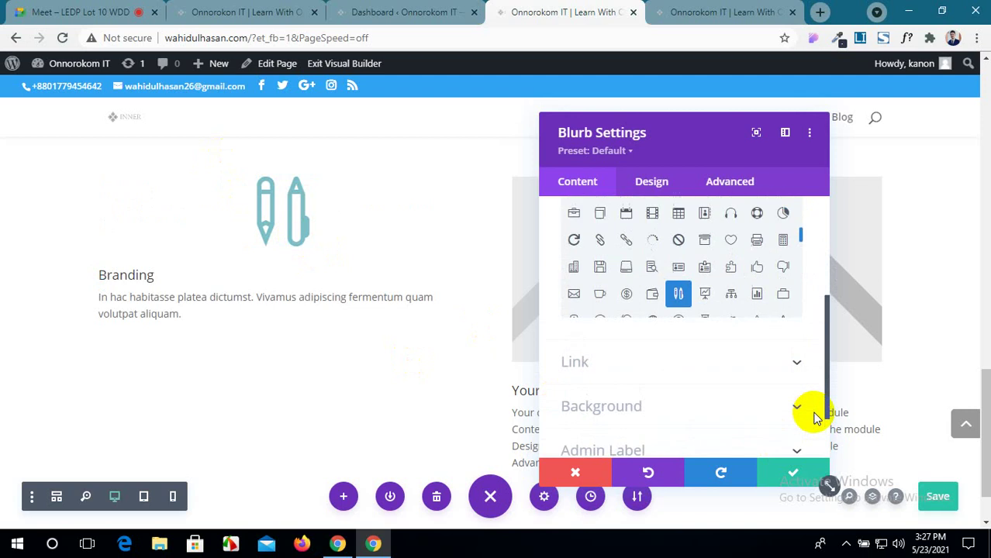
pyautogui.scroll(1, 810, 415)
pyautogui.scroll(-3, 810, 415)
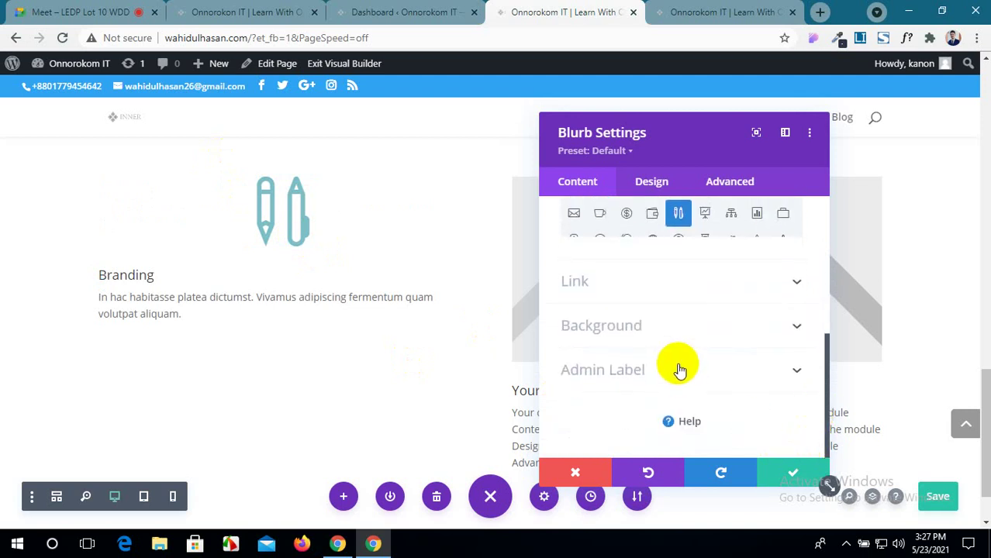
pyautogui.click(236, 10)
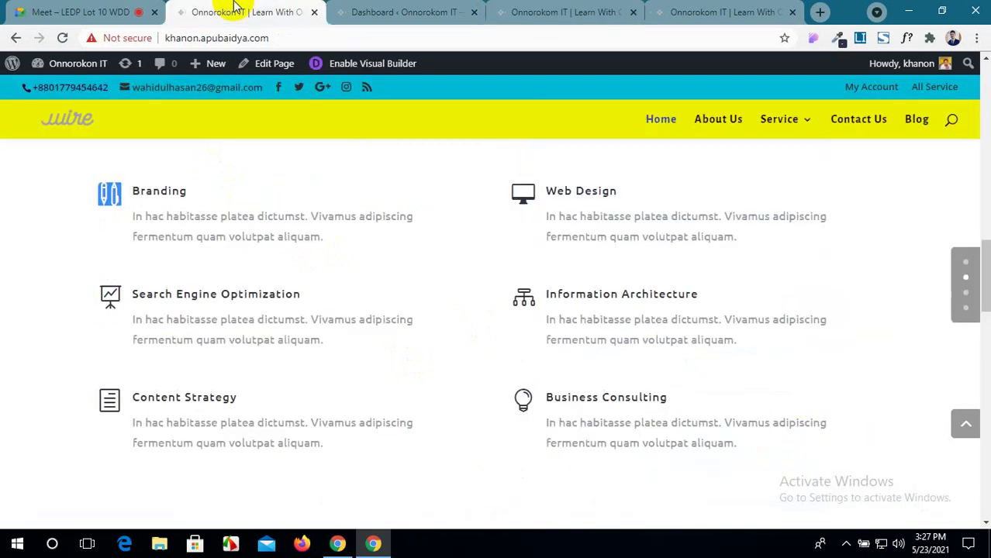
pyautogui.click(533, 9)
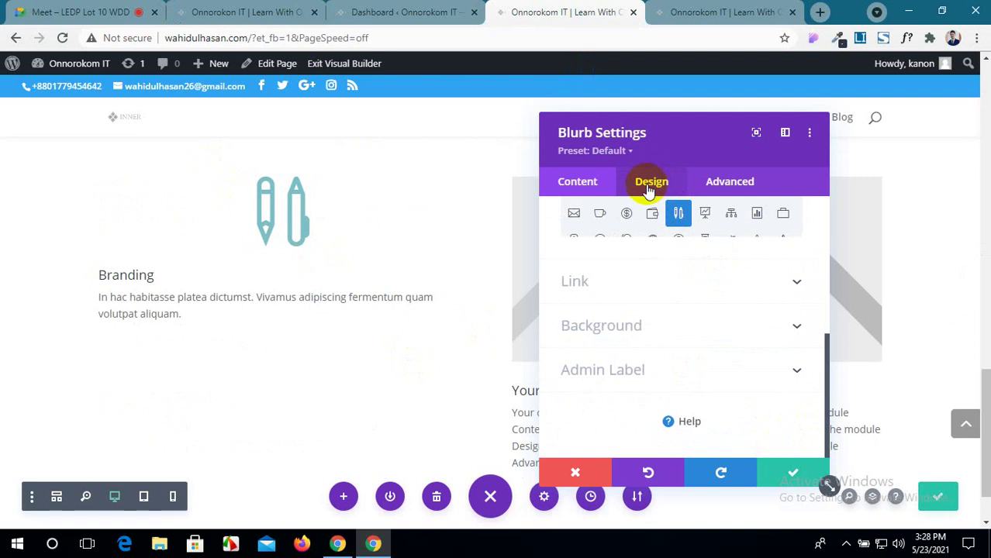
pyautogui.click(650, 186)
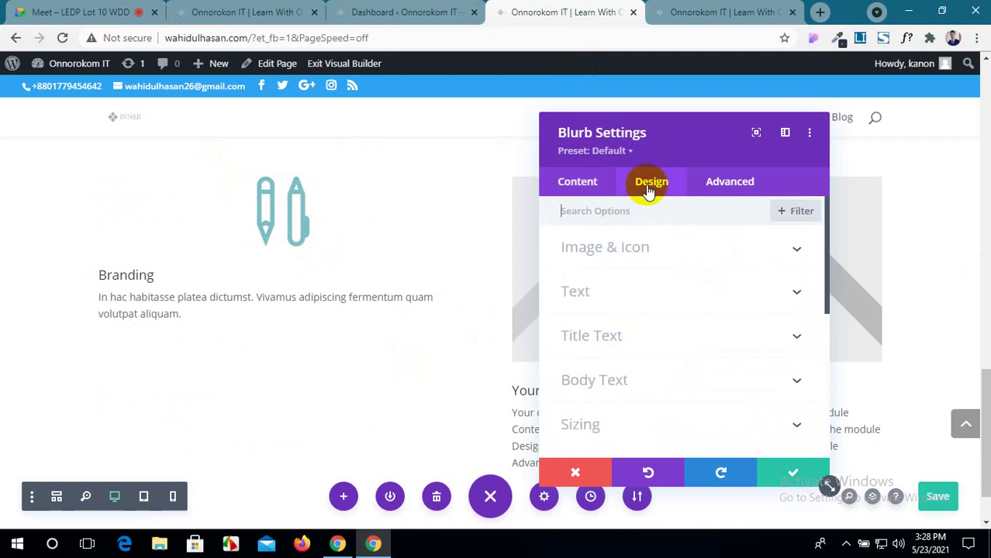
pyautogui.click(732, 254)
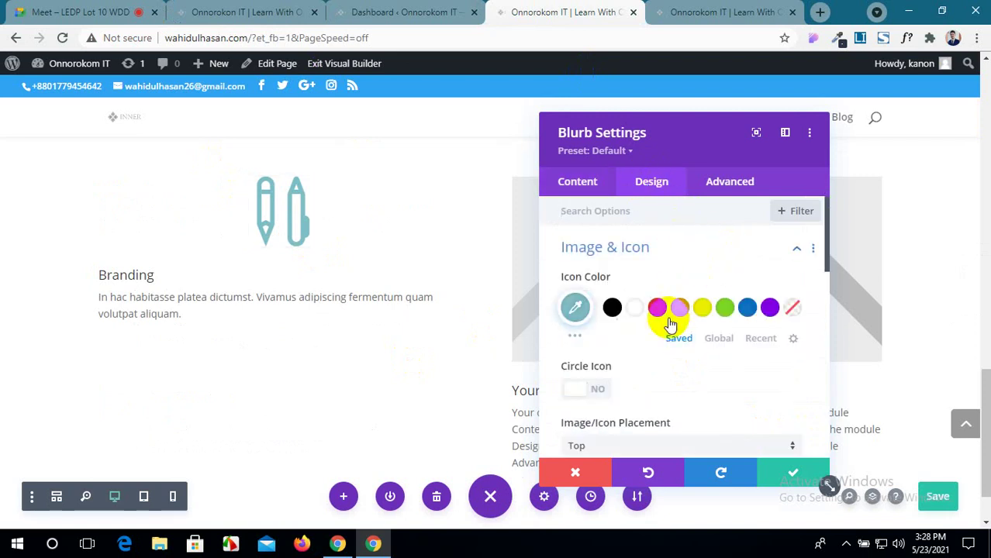
pyautogui.scroll(-2, 721, 265)
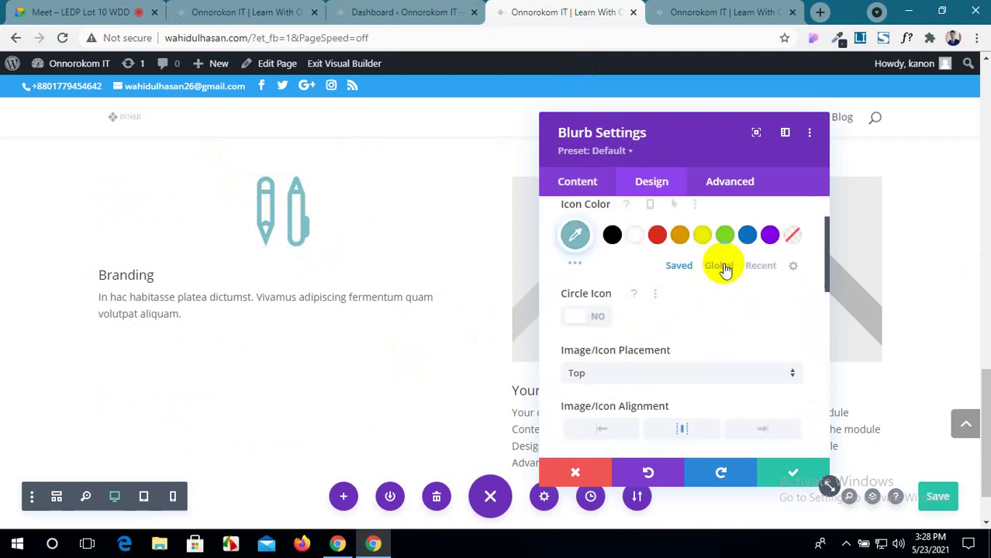
pyautogui.scroll(-2, 721, 265)
pyautogui.click(703, 309)
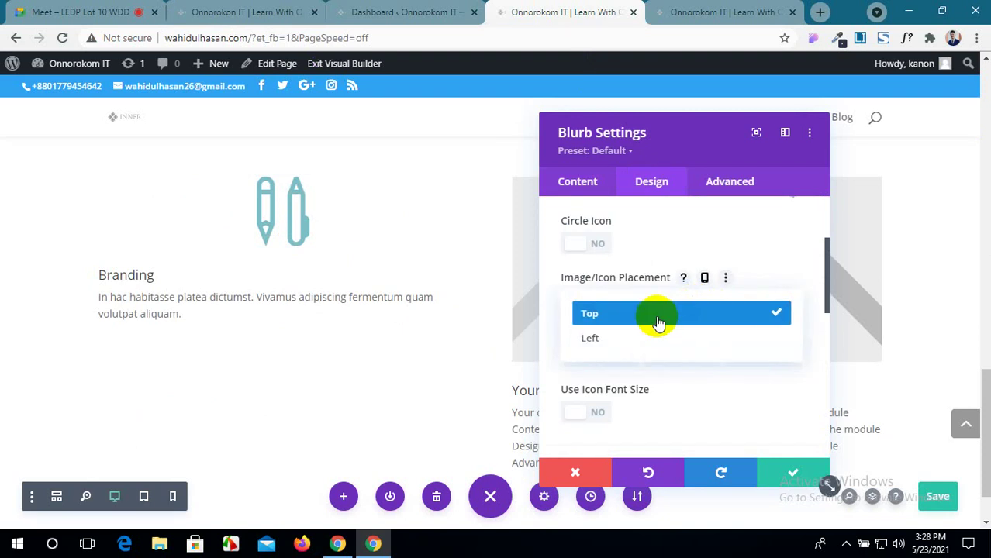
pyautogui.click(623, 339)
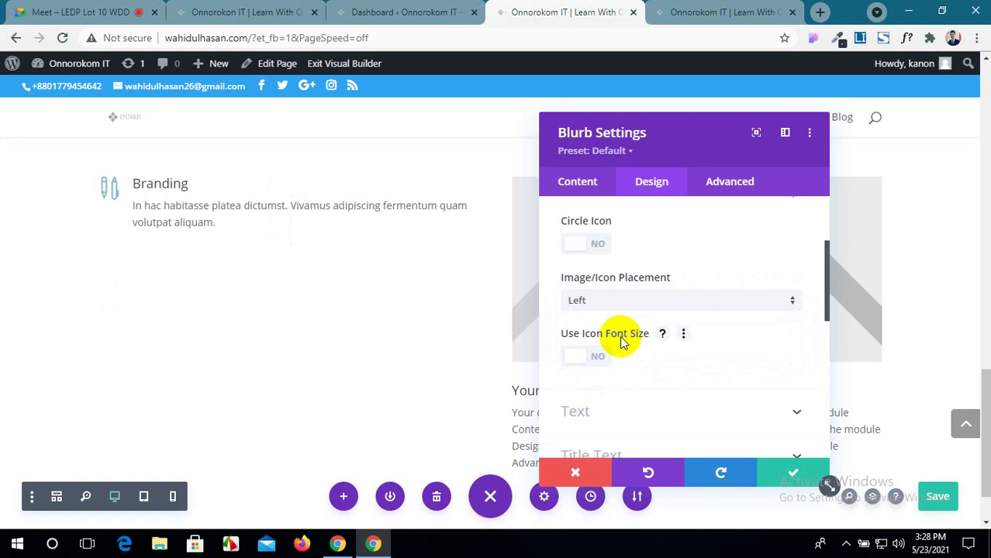
# Compare the Branding blurb with the reference site's version and save its module settings.
pyautogui.click(264, 11)
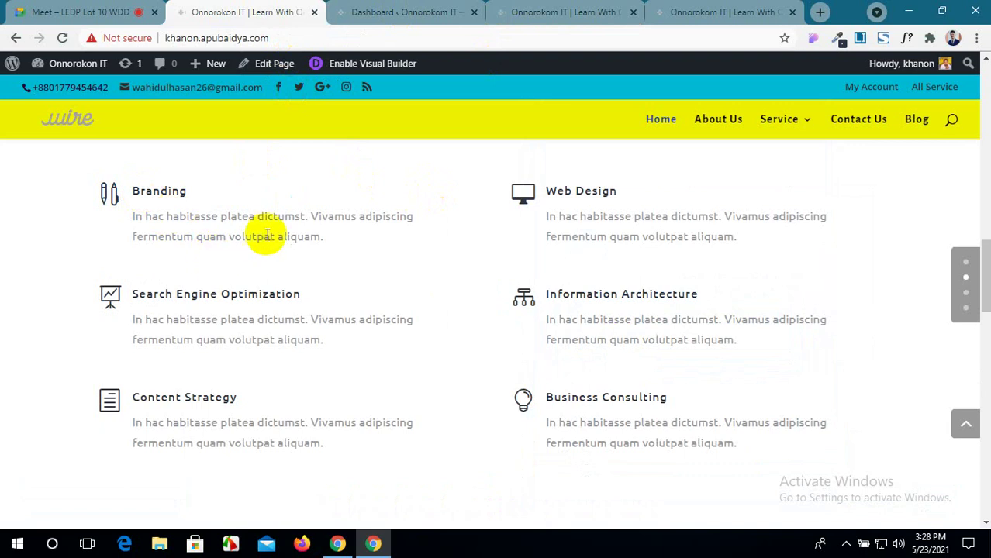
pyautogui.click(600, 8)
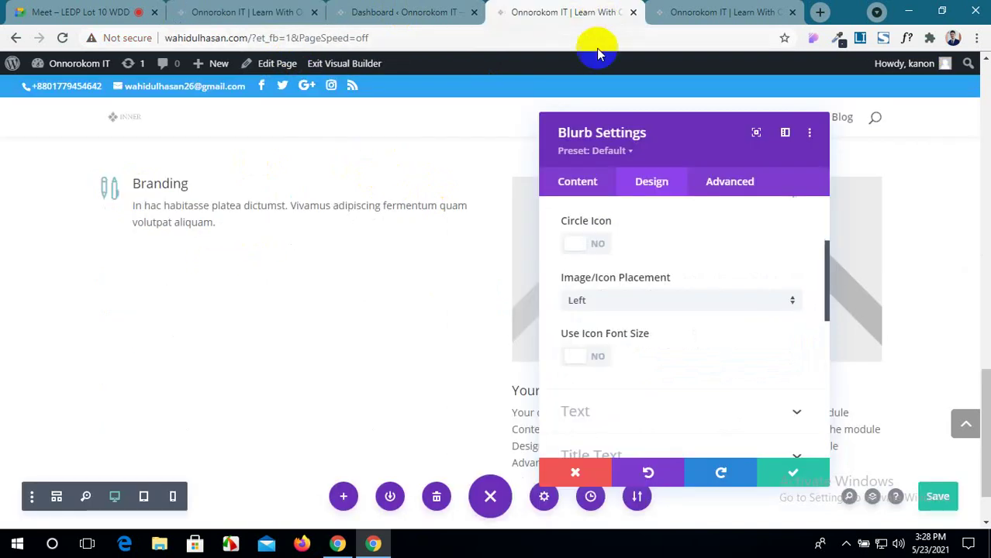
pyautogui.scroll(-1, 667, 356)
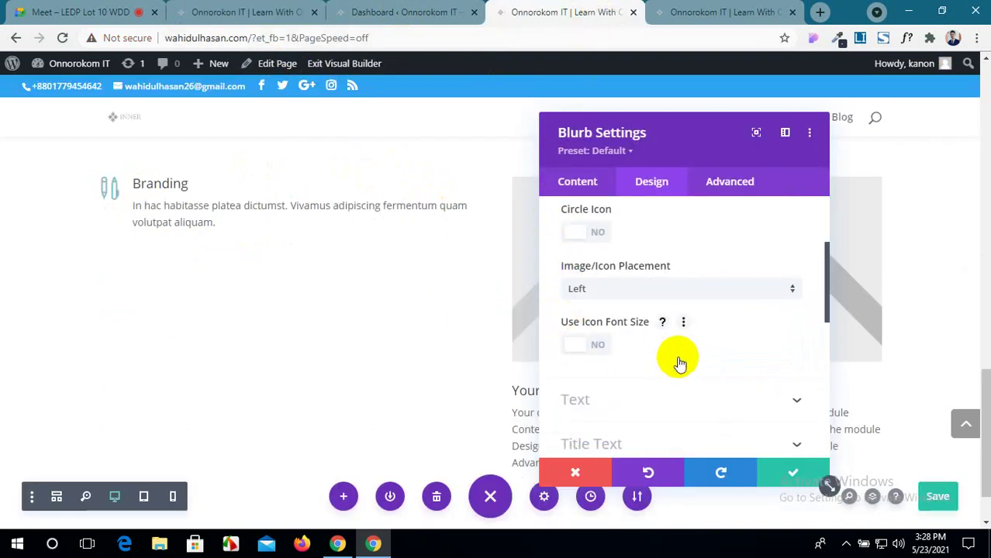
pyautogui.scroll(-3, 679, 363)
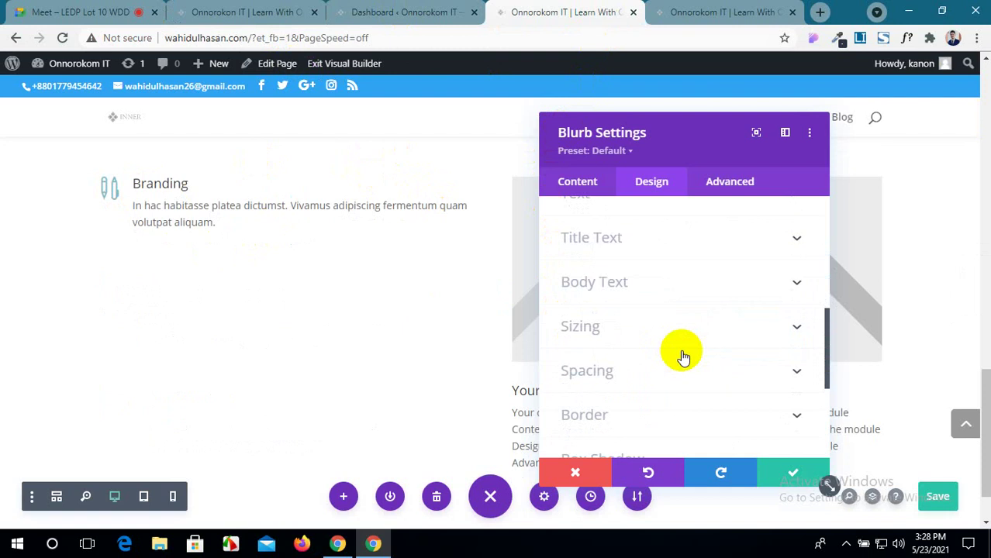
pyautogui.click(767, 481)
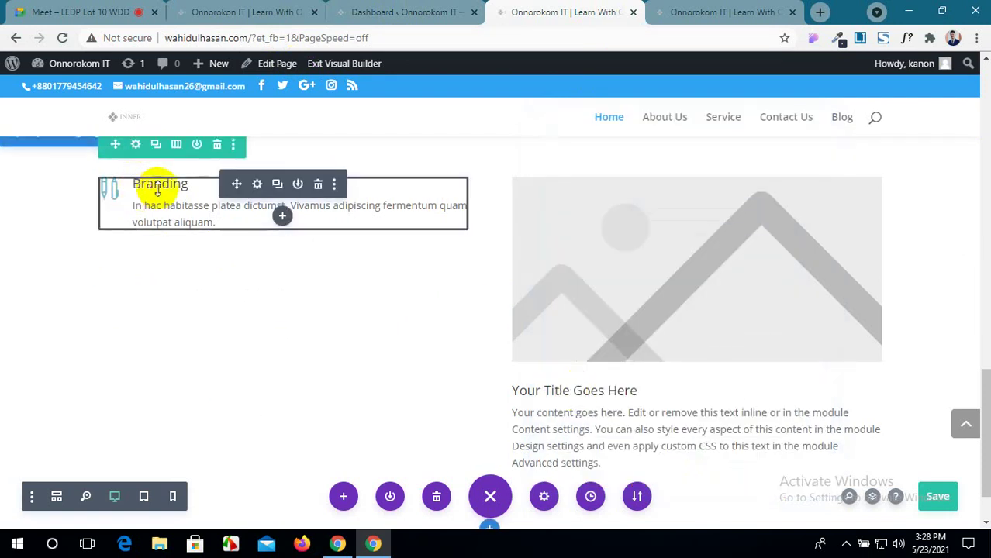
# Copy the Branding blurb and try to paste module styles onto the second column's placeholder blurb.
pyautogui.click(334, 186)
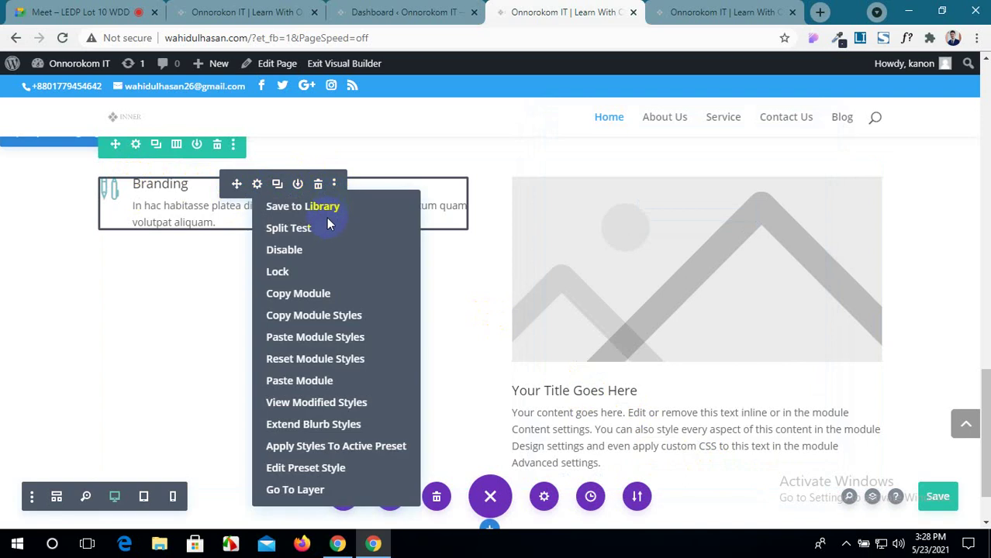
pyautogui.click(341, 295)
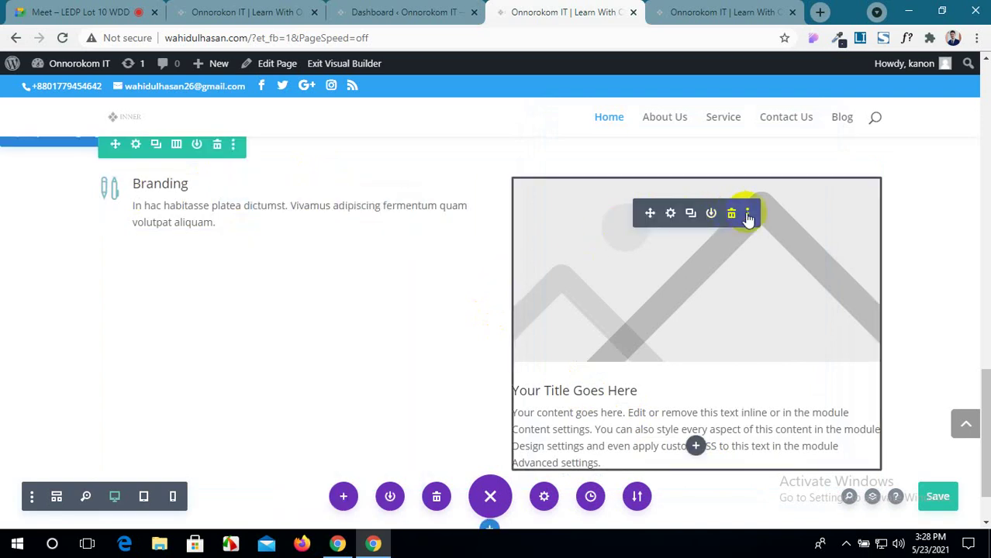
pyautogui.click(748, 215)
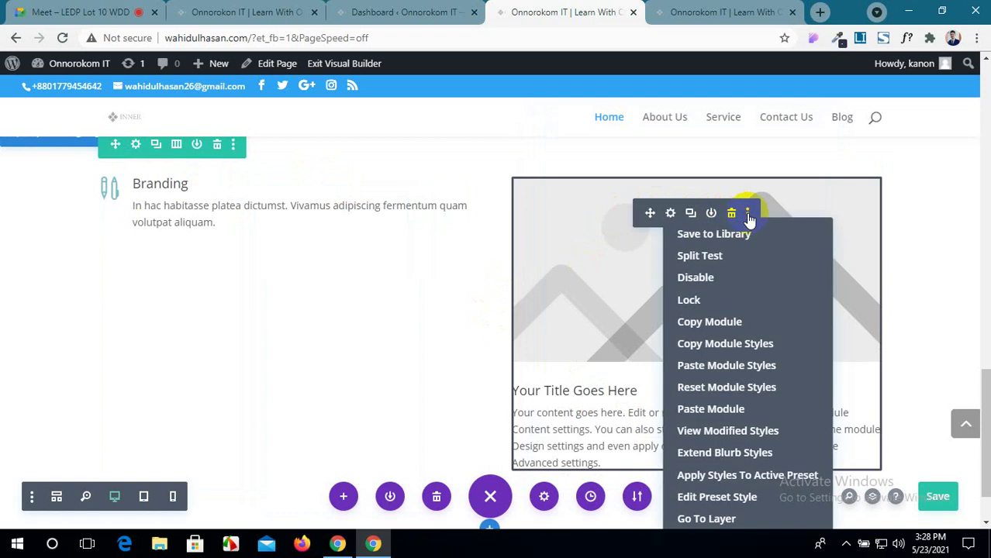
pyautogui.click(707, 366)
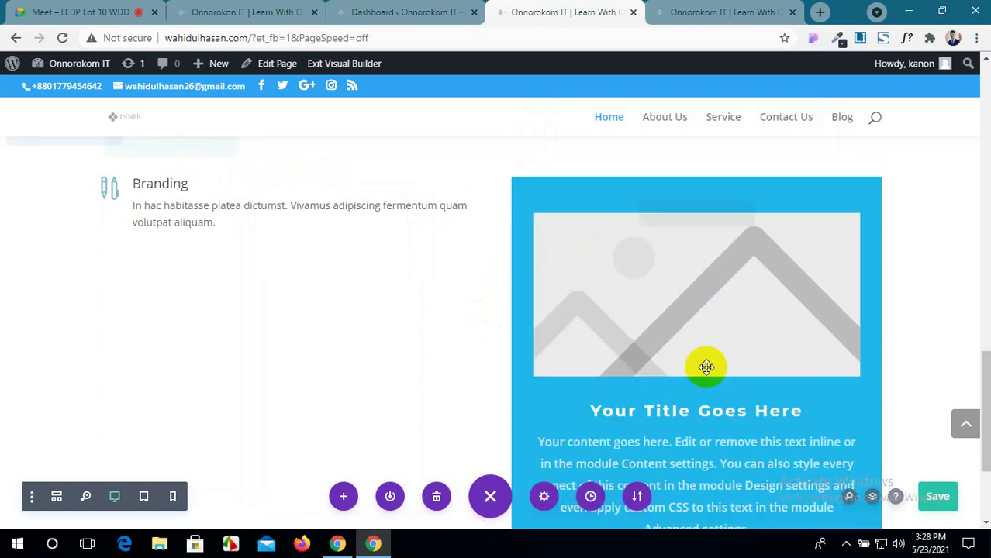
# Delete the restyled placeholder blurb from the second column and check the empty column's options for adding a module.
pyautogui.click(731, 214)
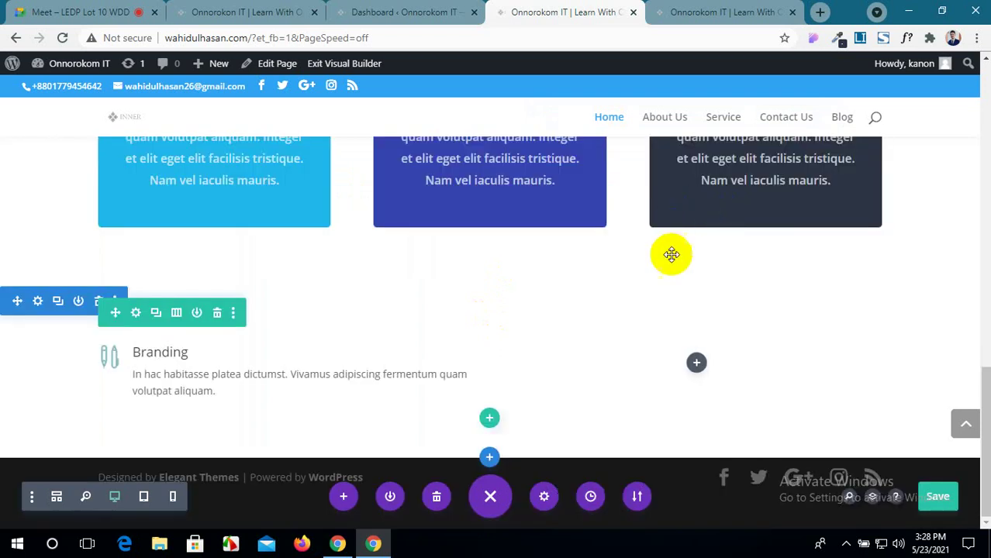
pyautogui.click(695, 365)
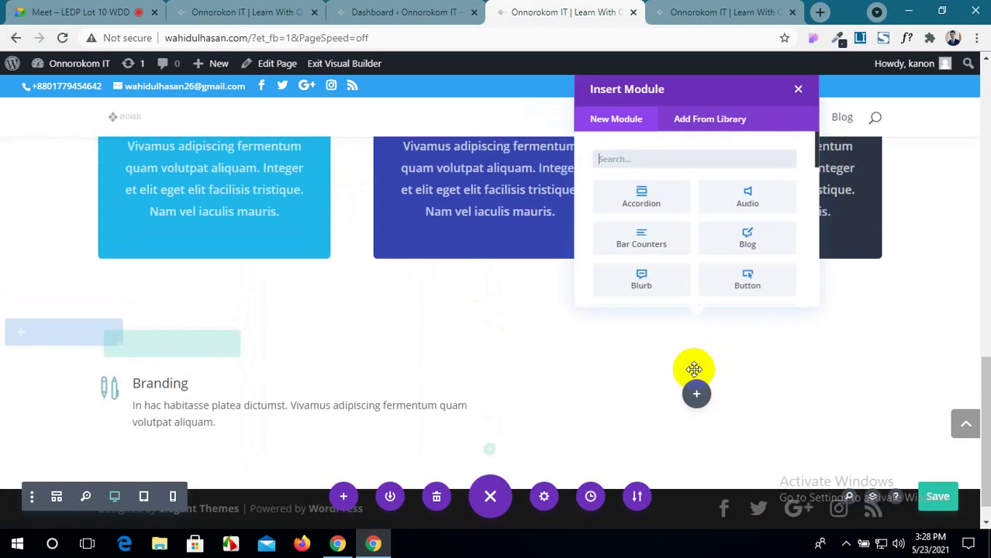
pyautogui.click(675, 203)
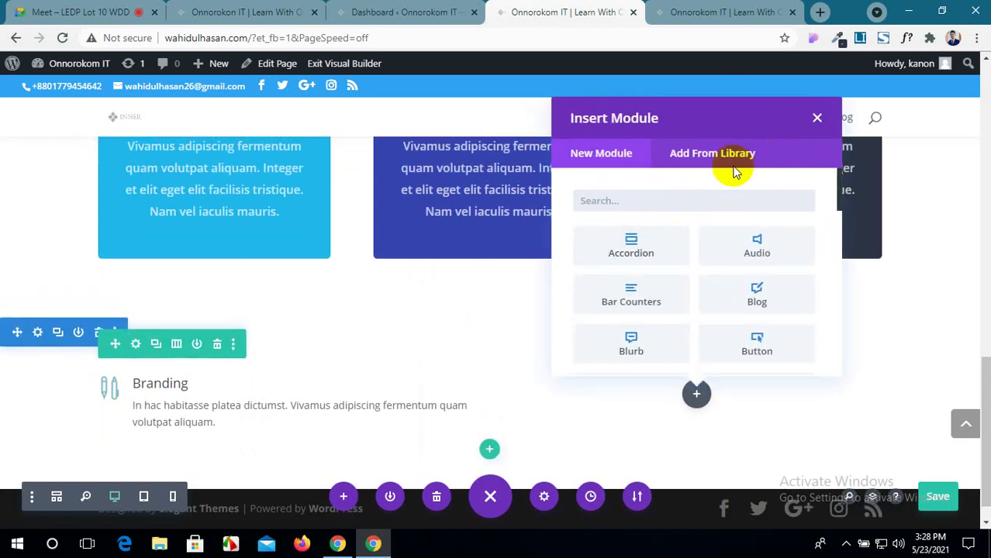
pyautogui.click(818, 124)
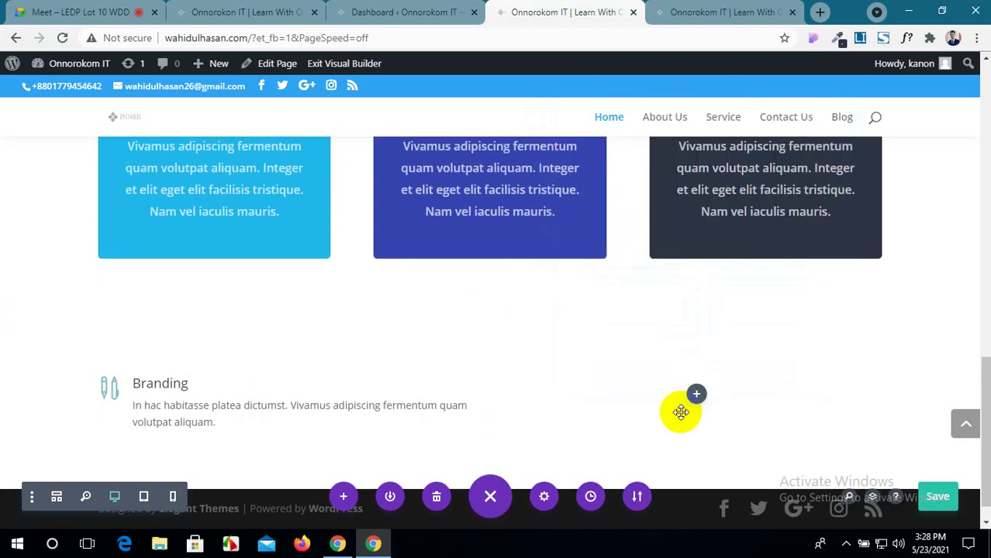
pyautogui.rightClick(692, 391)
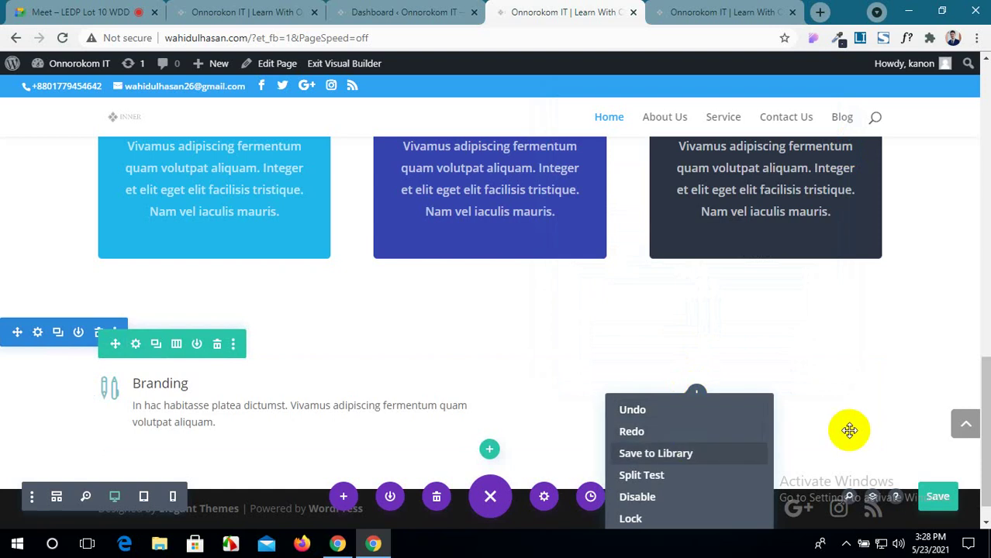
pyautogui.click(616, 357)
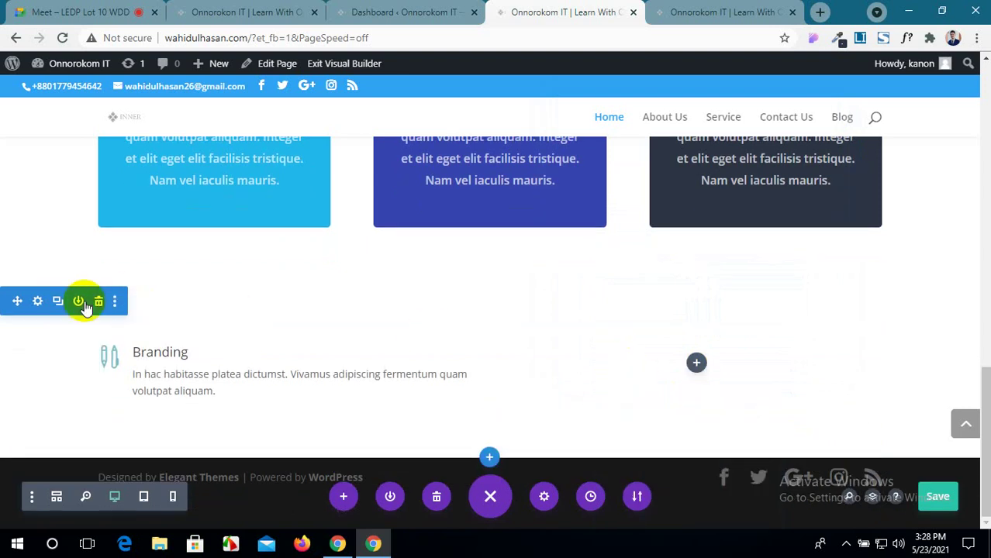
# Copy the Branding blurb again and try to paste it into the empty second column.
pyautogui.moveTo(193, 359)
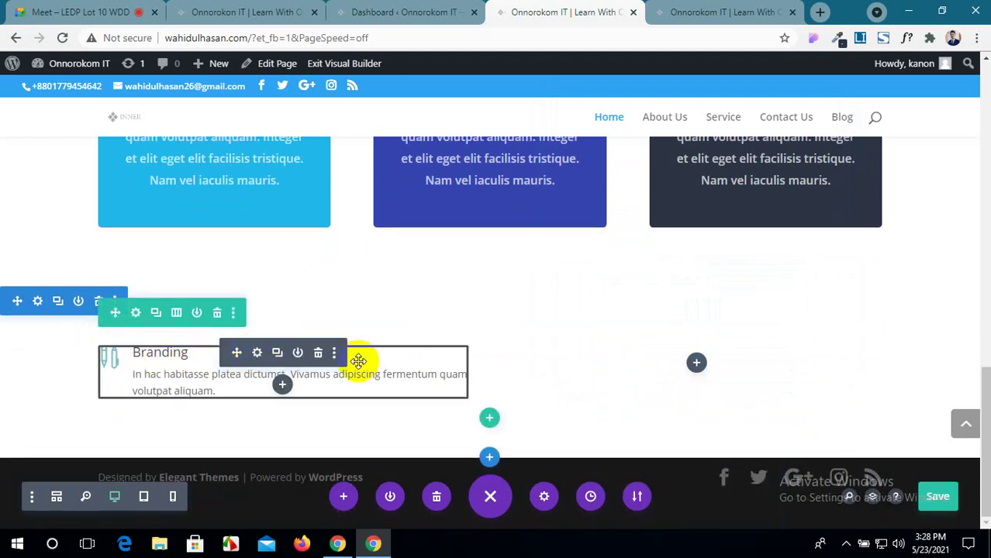
pyautogui.click(334, 355)
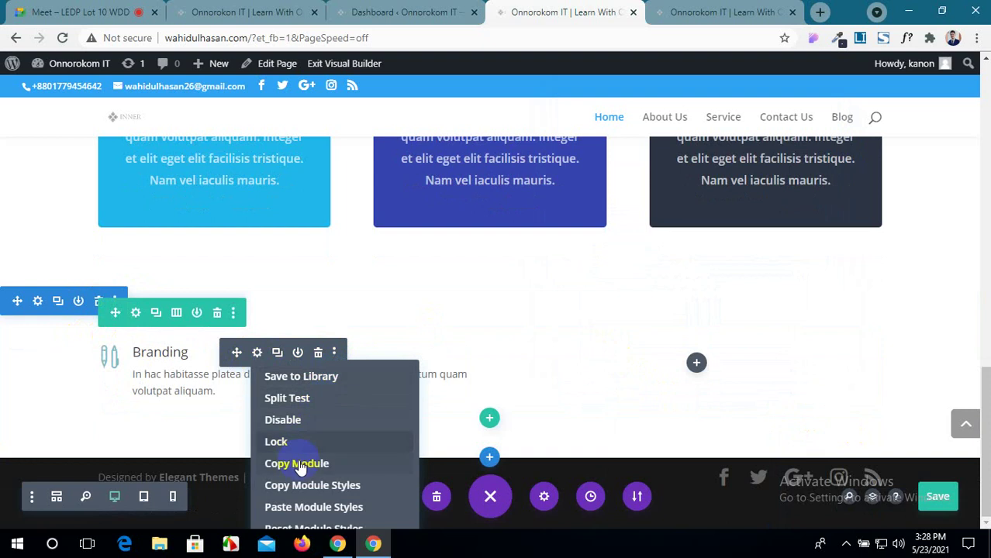
pyautogui.click(376, 463)
pyautogui.rightClick(695, 375)
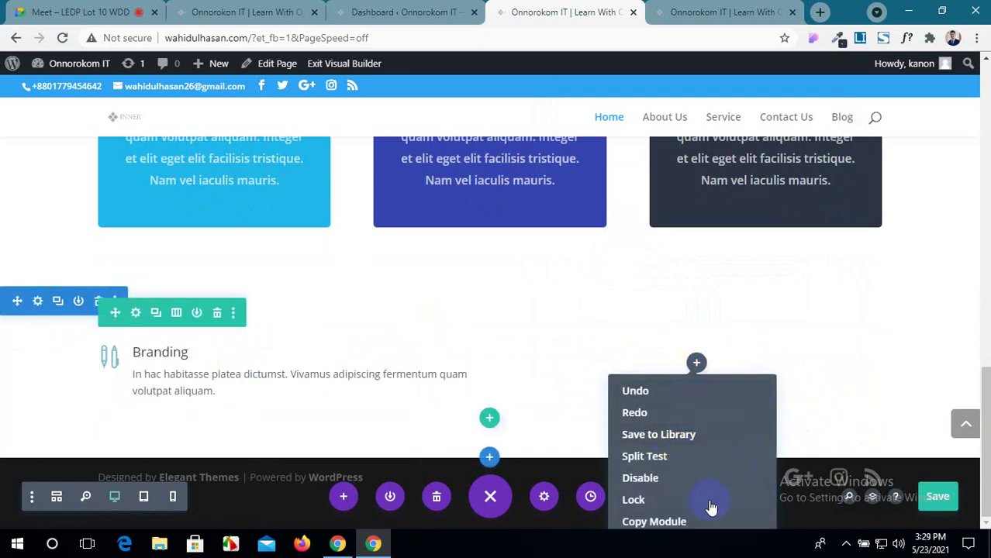
pyautogui.click(593, 311)
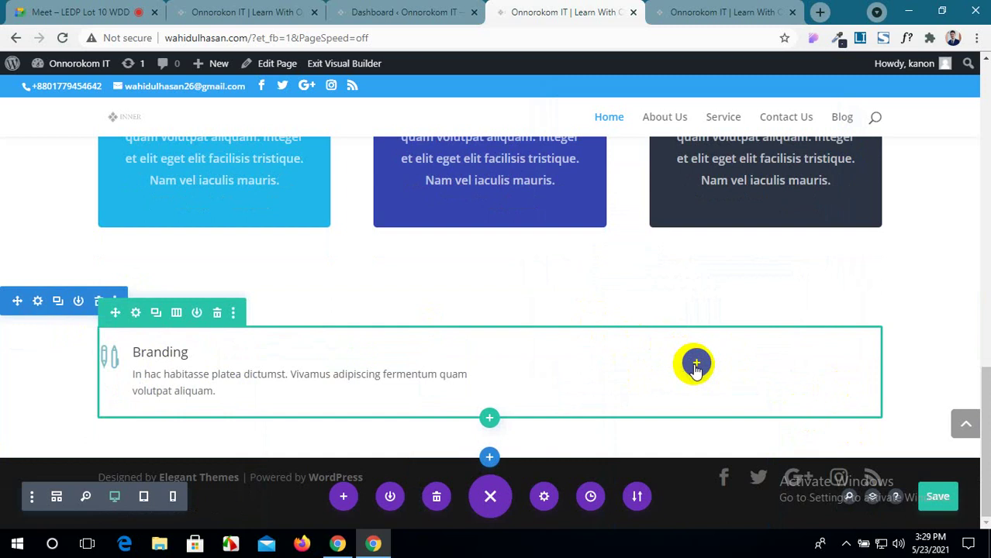
# Insert a new Blurb module with its default content in the empty second column and save it.
pyautogui.click(694, 364)
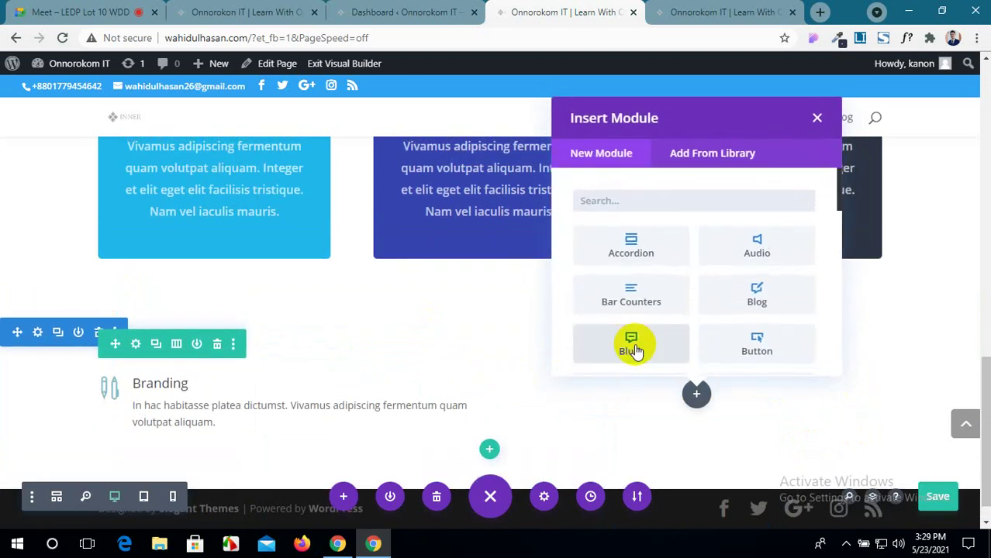
pyautogui.click(631, 346)
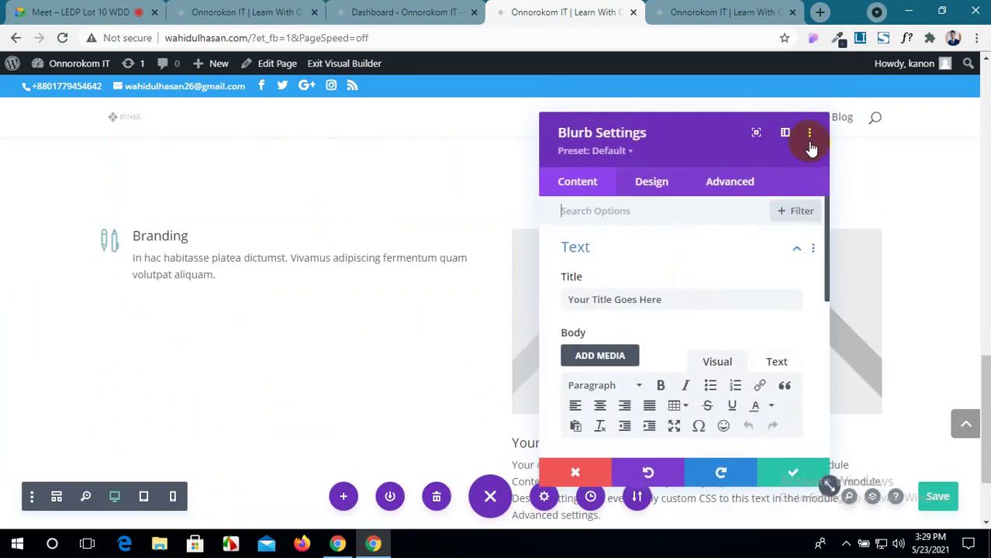
pyautogui.click(763, 475)
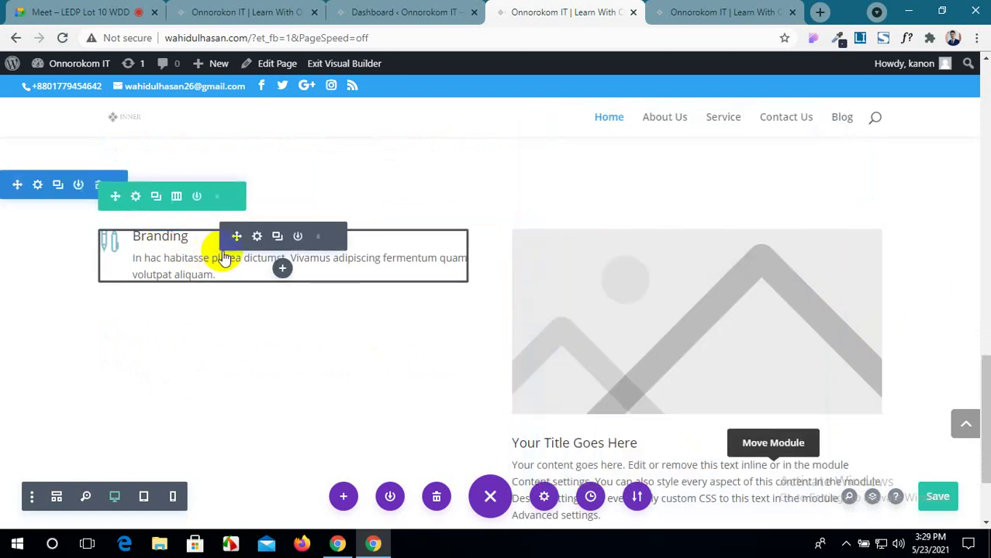
# Duplicate the Branding blurb twice in the first column, matching the three services per column on the reference site.
pyautogui.click(256, 236)
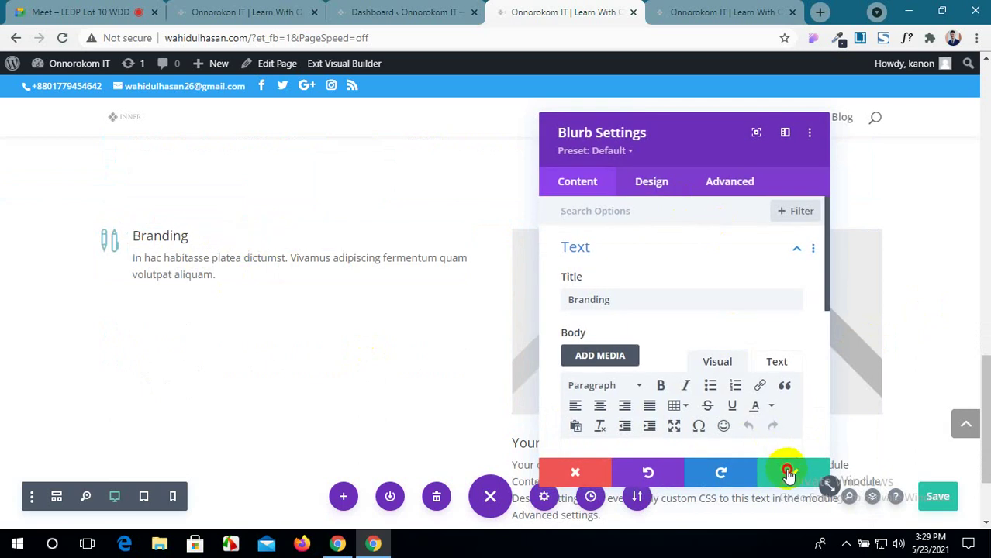
pyautogui.click(789, 474)
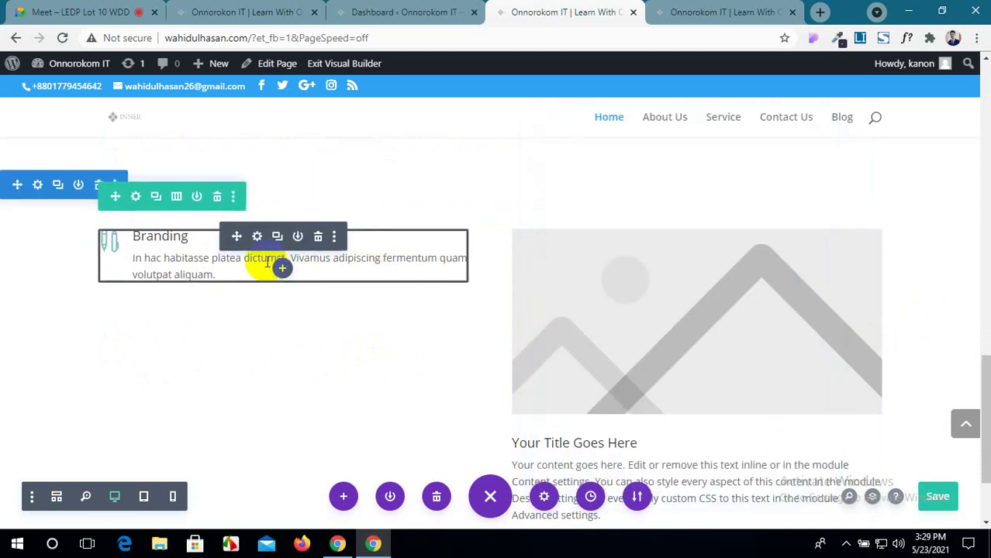
pyautogui.click(276, 236)
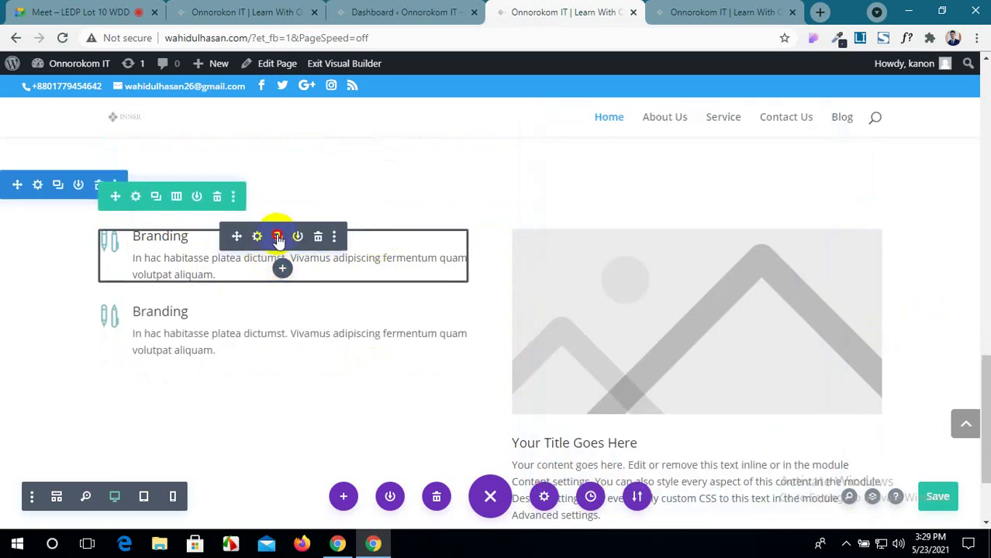
pyautogui.click(276, 237)
pyautogui.click(300, 8)
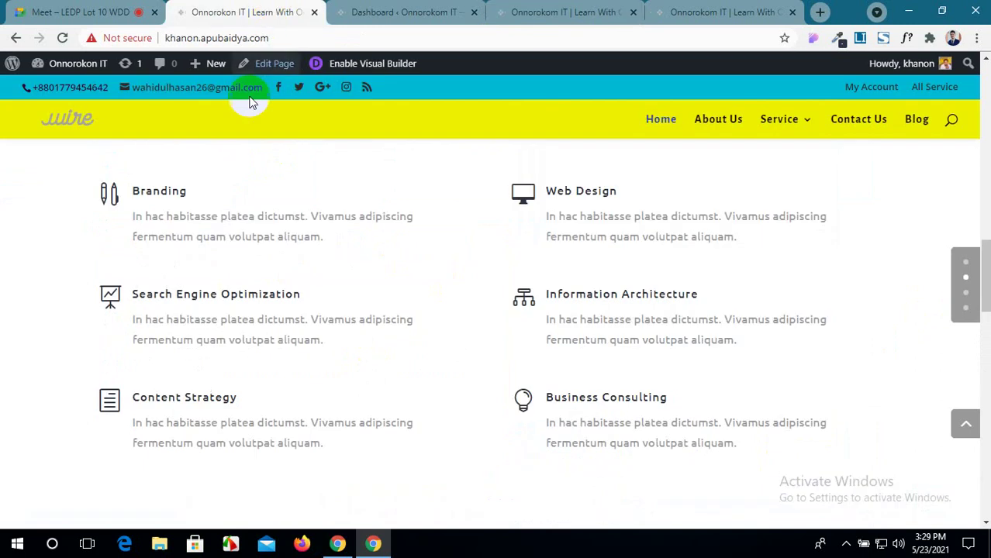
pyautogui.click(426, 9)
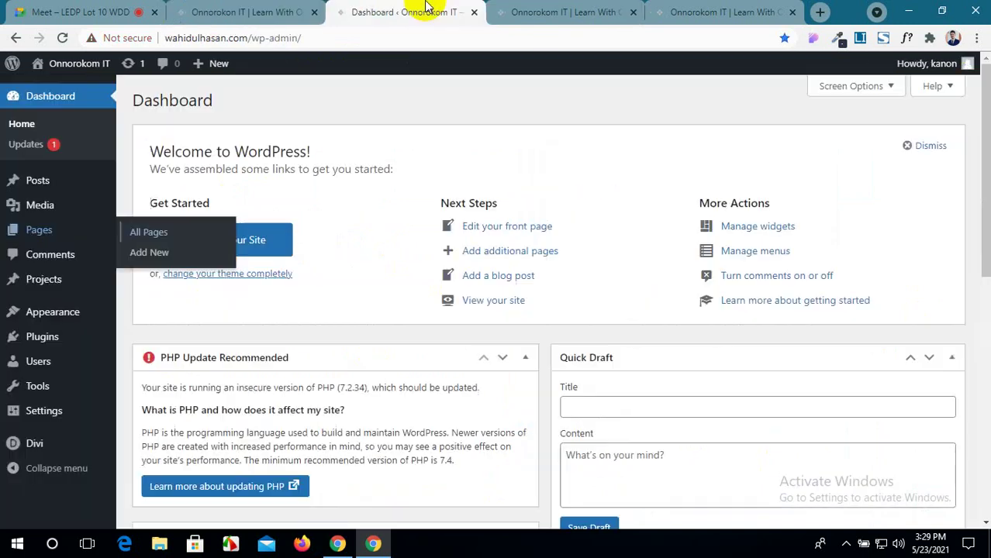
pyautogui.click(508, 22)
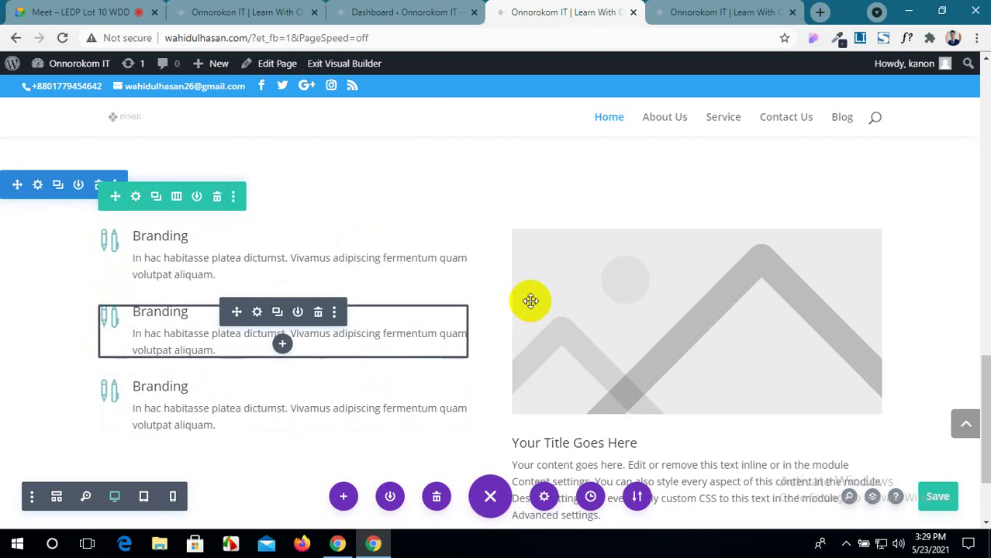
# Copy the first Branding blurb and paste the module into the second column beneath the placeholder blurb.
pyautogui.scroll(-1, 530, 301)
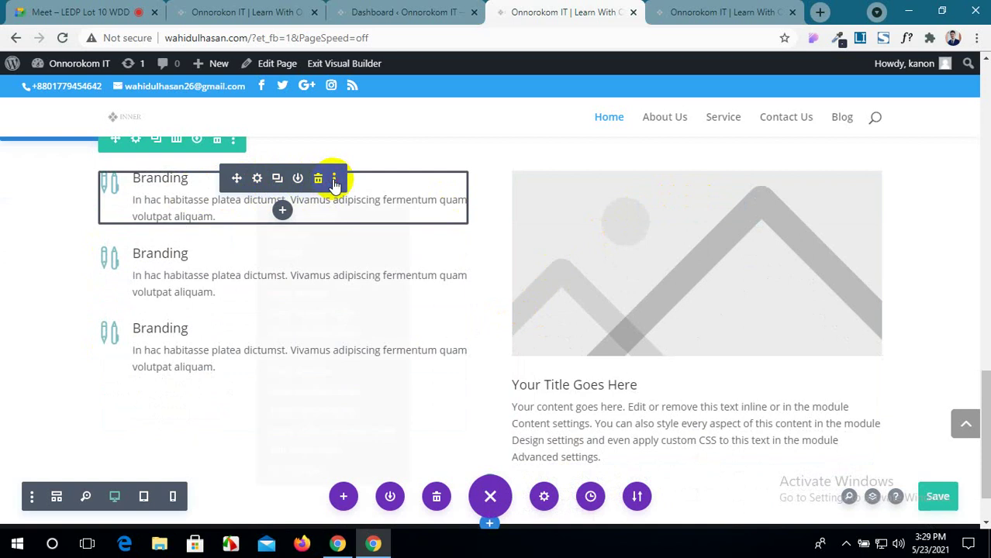
pyautogui.click(334, 182)
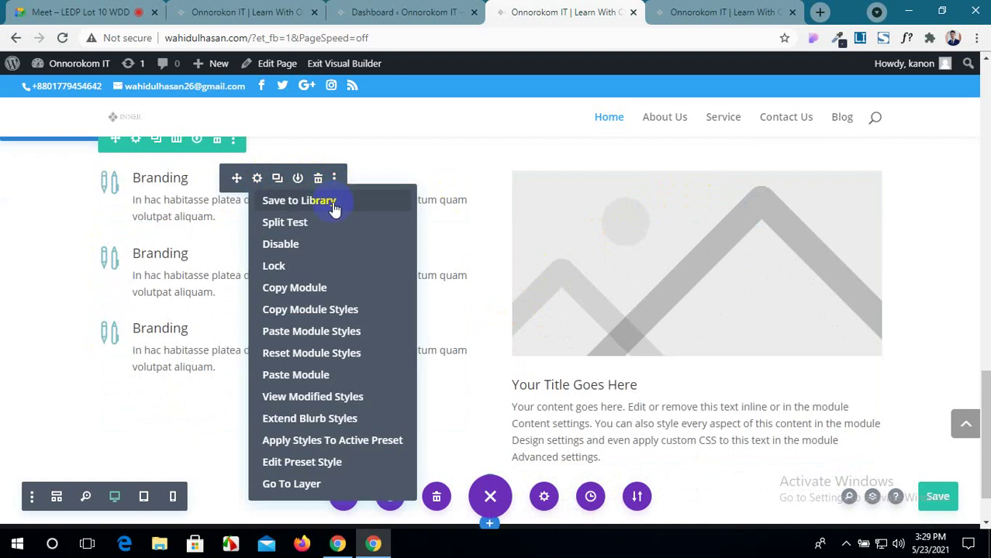
pyautogui.click(366, 288)
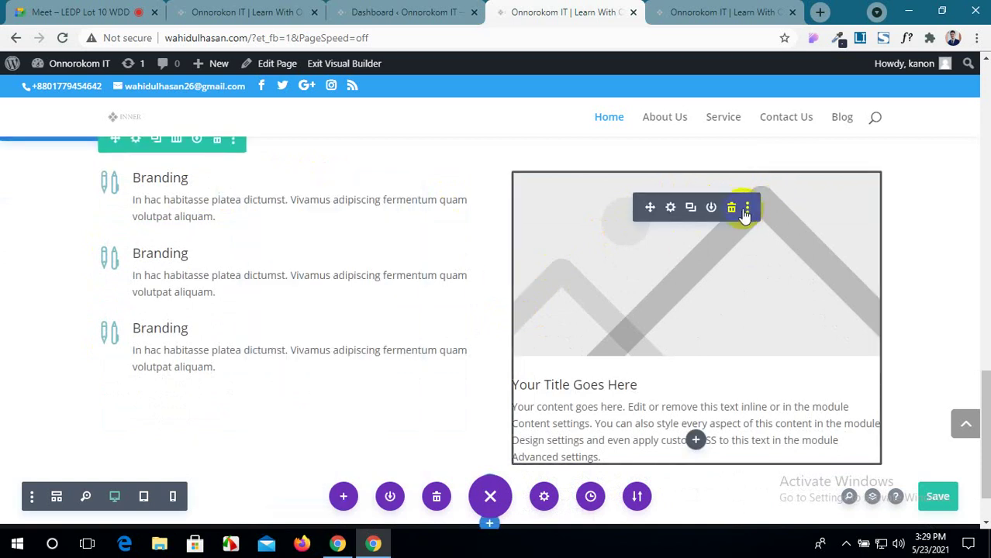
pyautogui.click(747, 209)
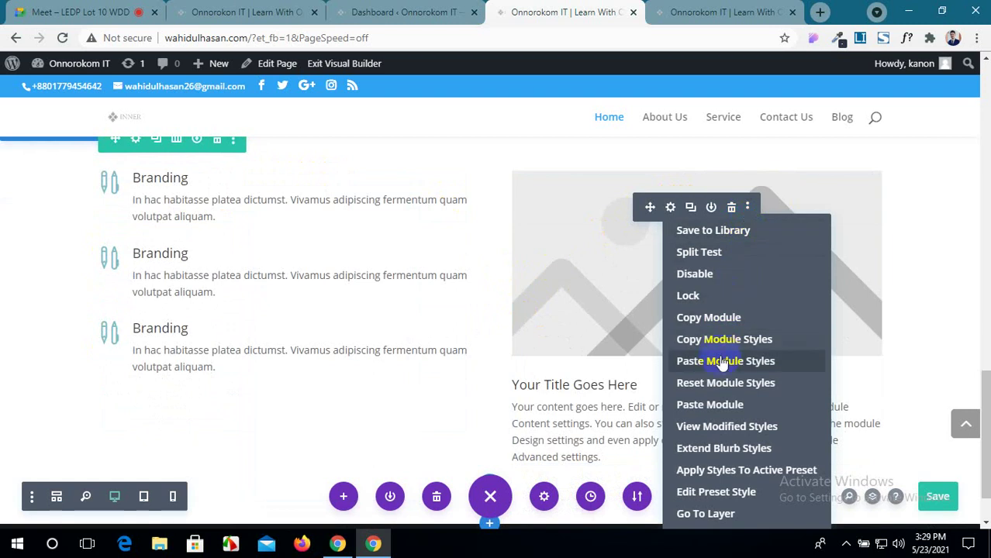
pyautogui.click(724, 405)
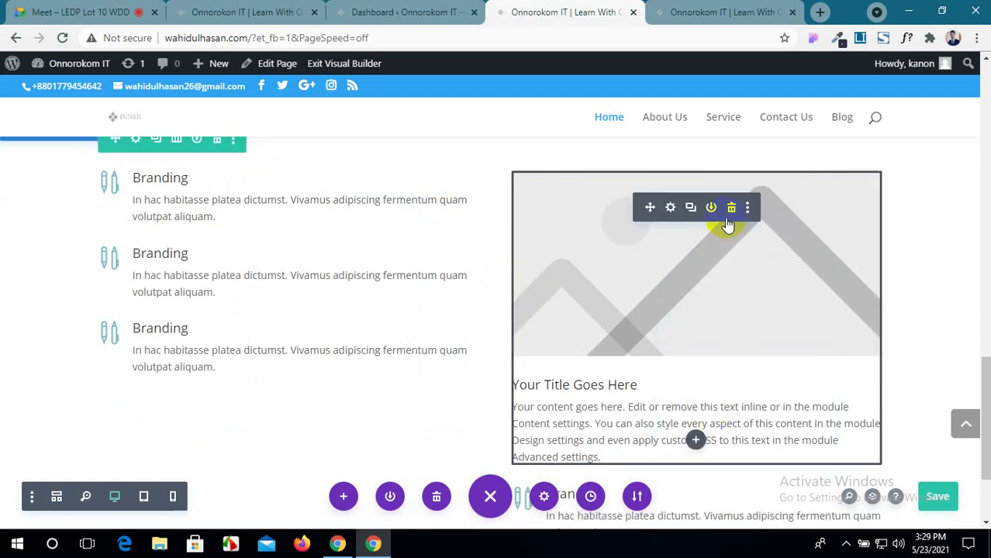
pyautogui.click(670, 210)
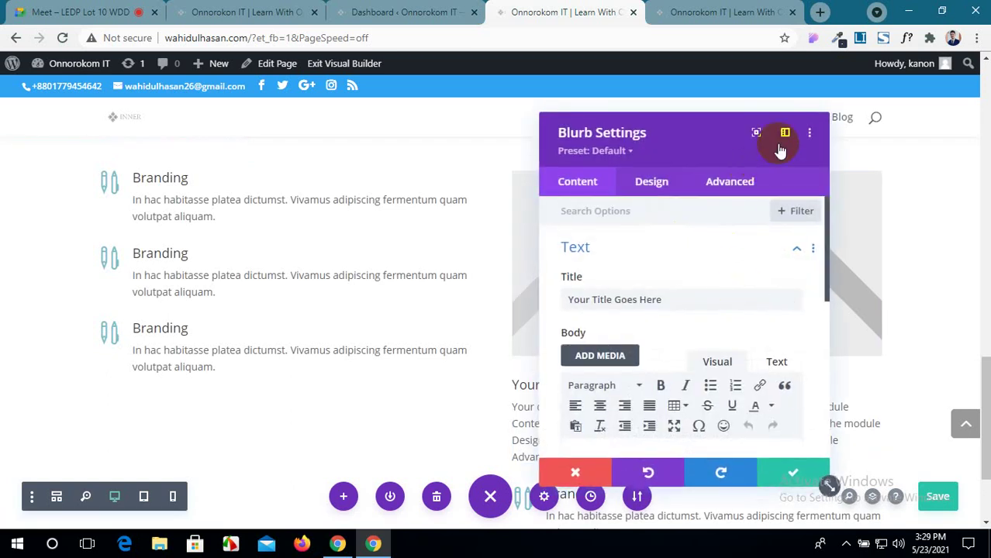
pyautogui.click(809, 132)
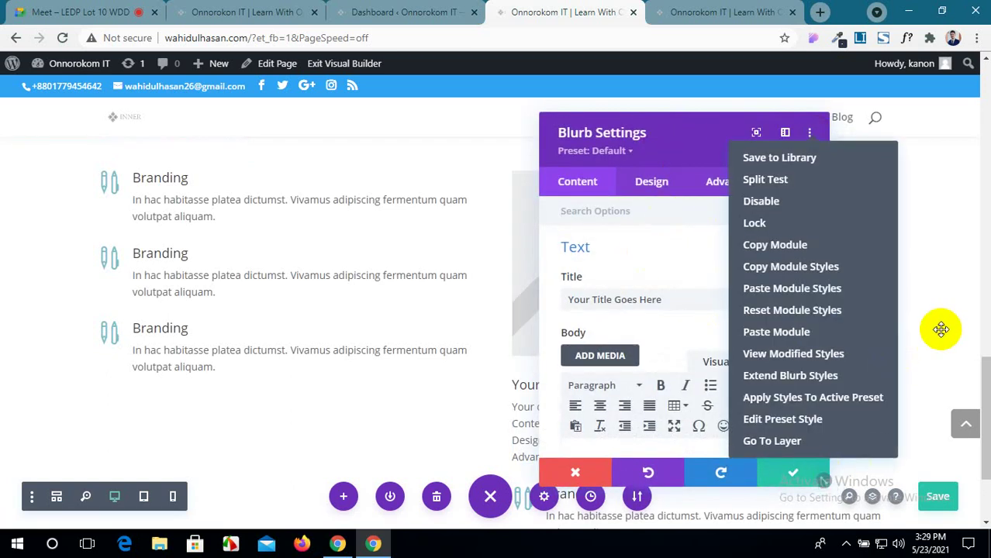
pyautogui.click(941, 329)
pyautogui.click(264, 194)
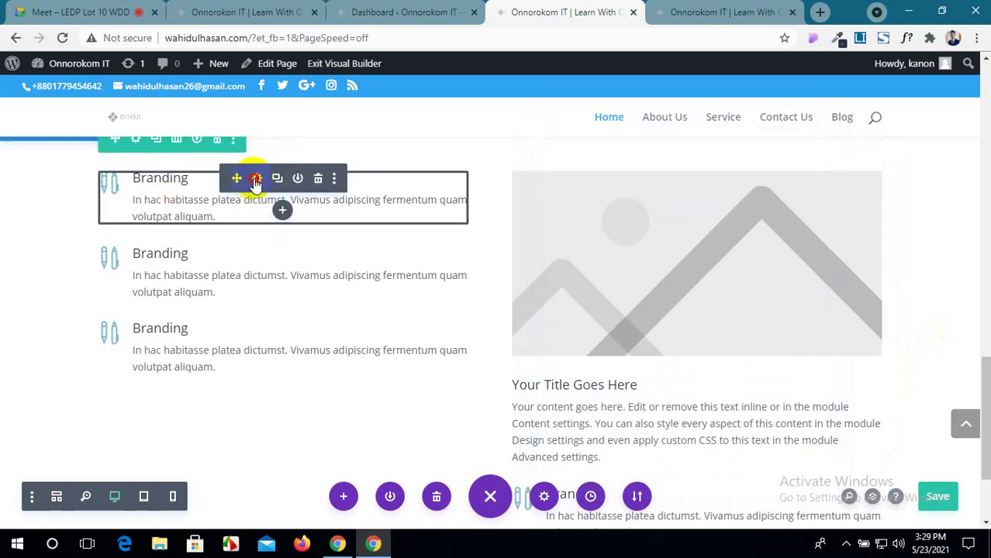
pyautogui.click(256, 179)
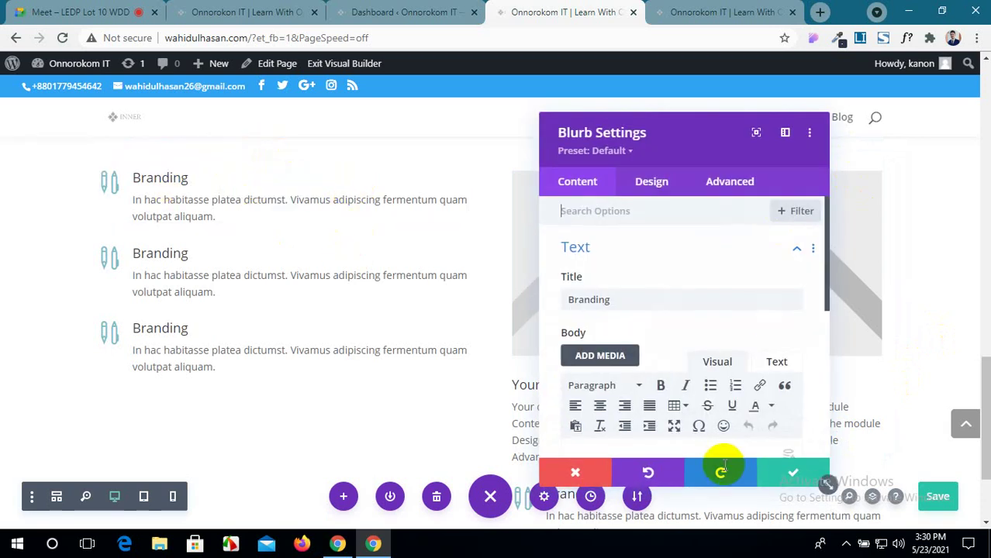
pyautogui.click(799, 470)
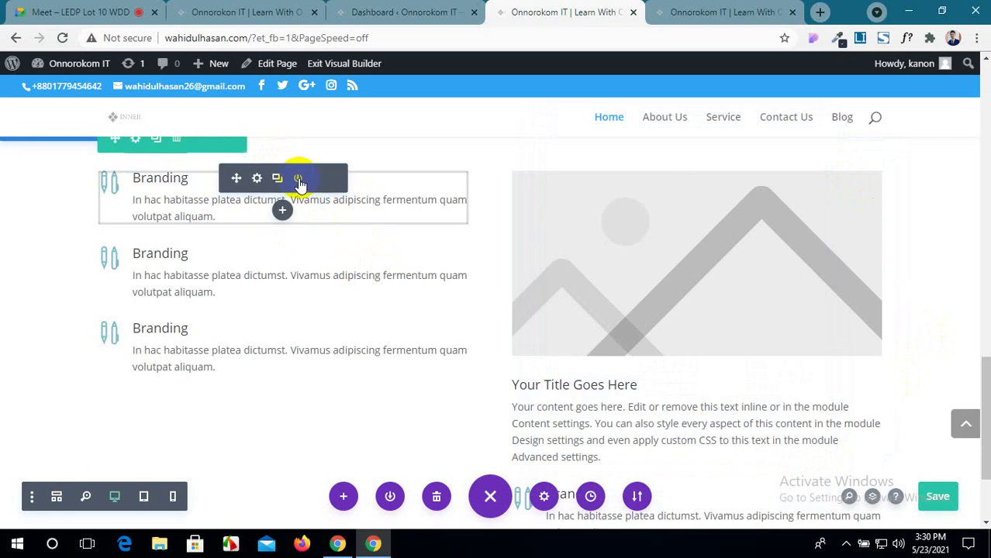
# Copy the module styles of the first Branding blurb and paste them onto the placeholder blurb in the second column.
pyautogui.click(332, 179)
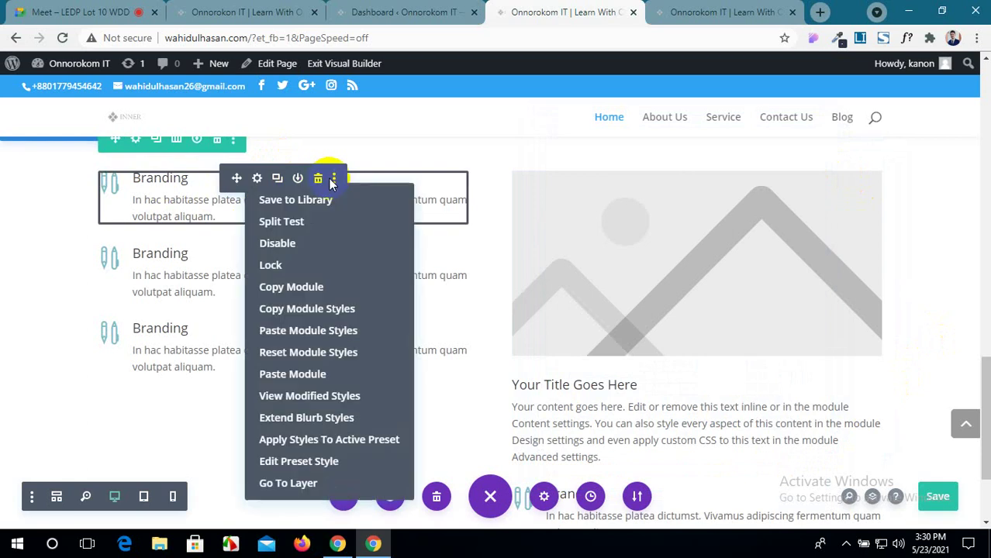
pyautogui.click(321, 310)
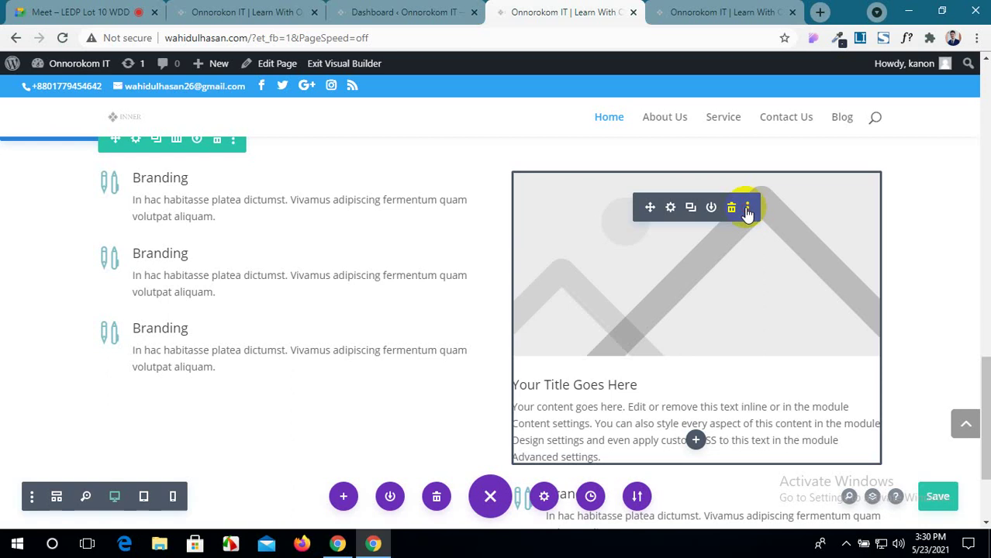
pyautogui.click(747, 208)
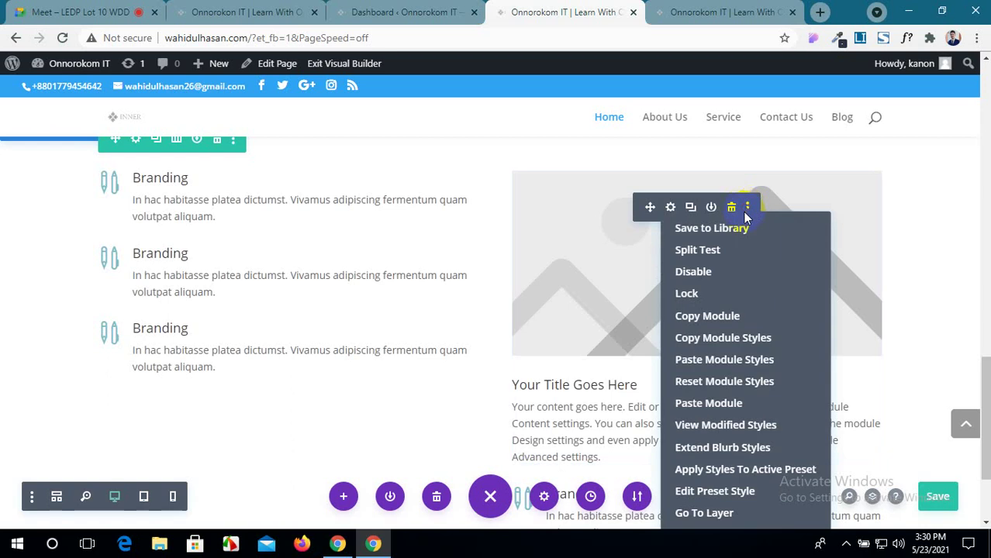
pyautogui.click(747, 361)
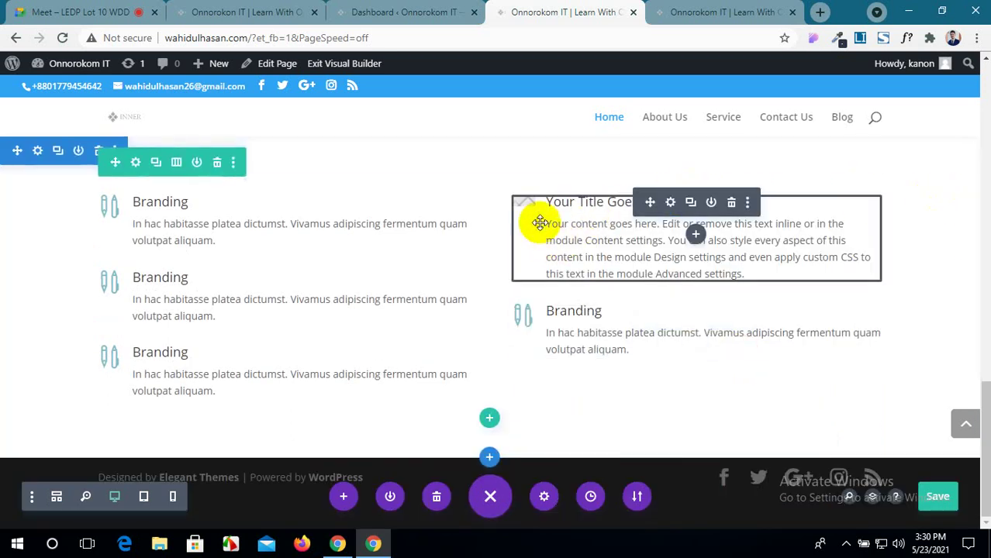
pyautogui.click(748, 204)
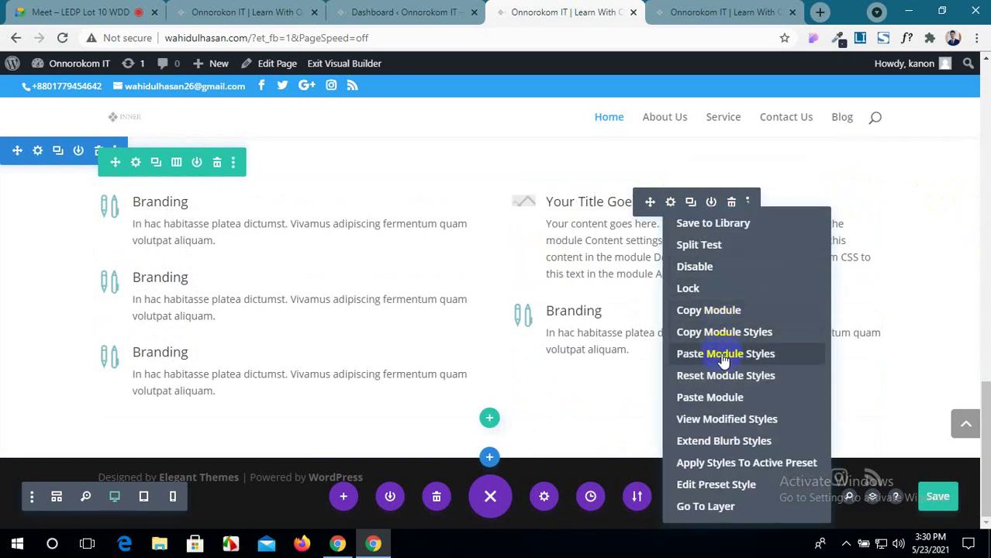
pyautogui.click(723, 356)
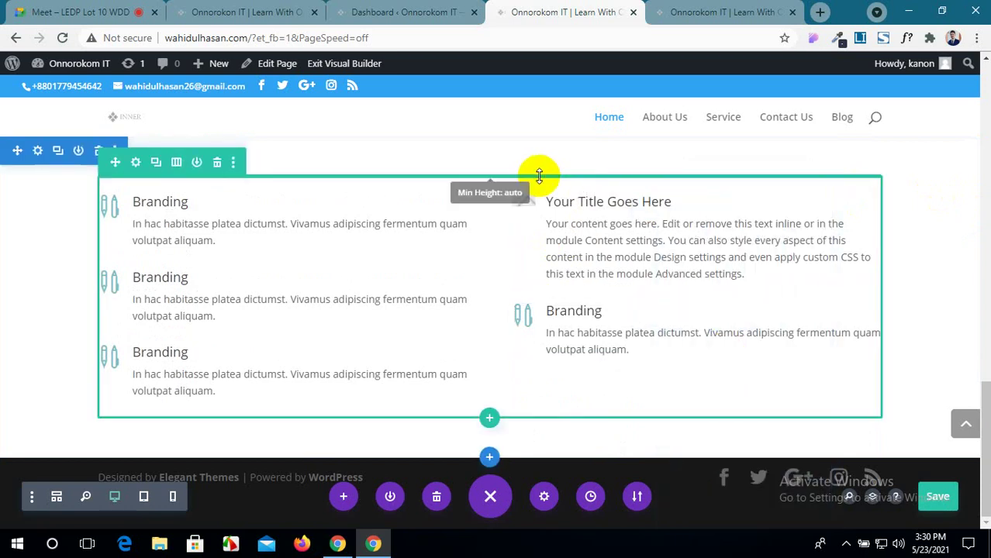
# Delete the placeholder blurb and duplicate the remaining Branding blurb twice in the second column.
pyautogui.moveTo(558, 205)
pyautogui.click(731, 204)
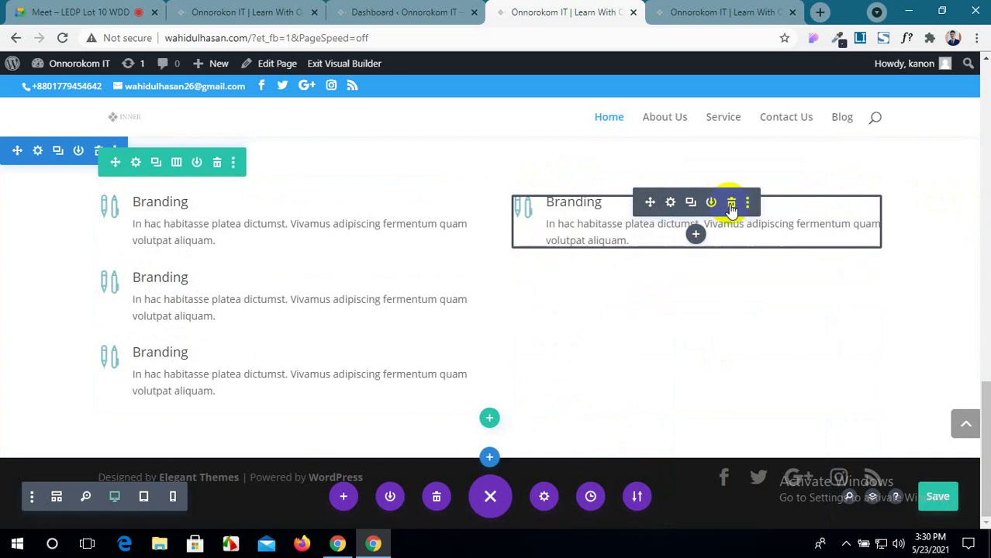
pyautogui.click(689, 202)
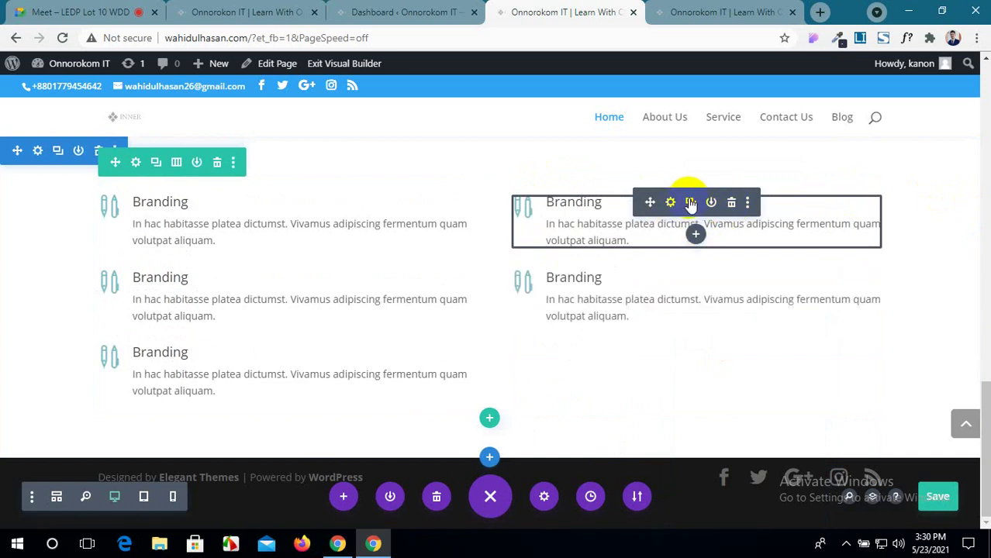
pyautogui.click(691, 203)
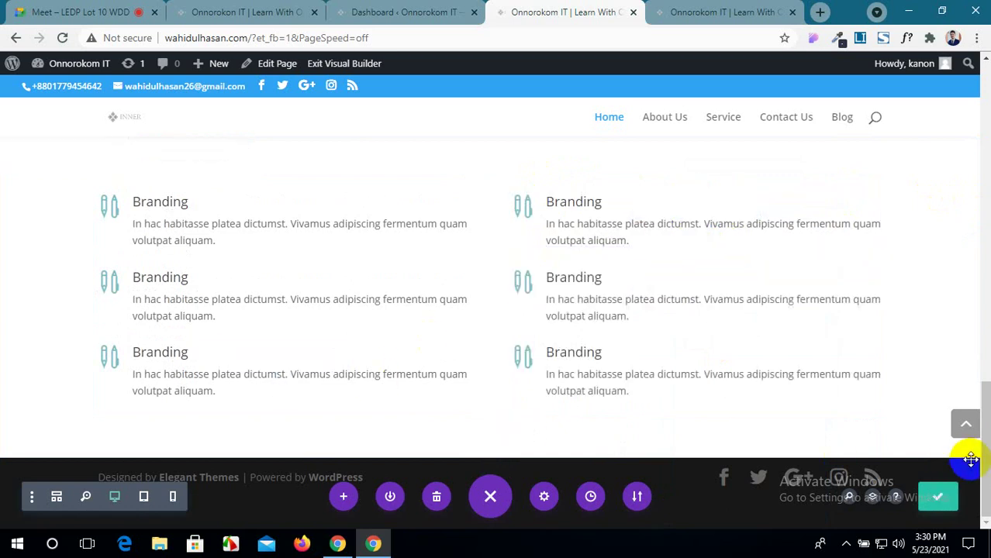
# Save the page and reload the live homepage to check the updated services list.
pyautogui.click(939, 511)
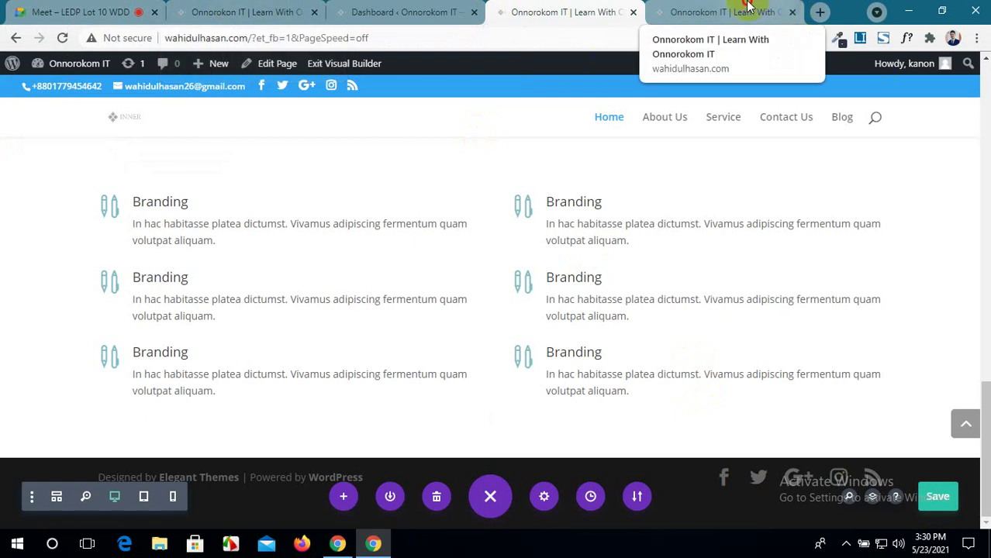
pyautogui.click(726, 12)
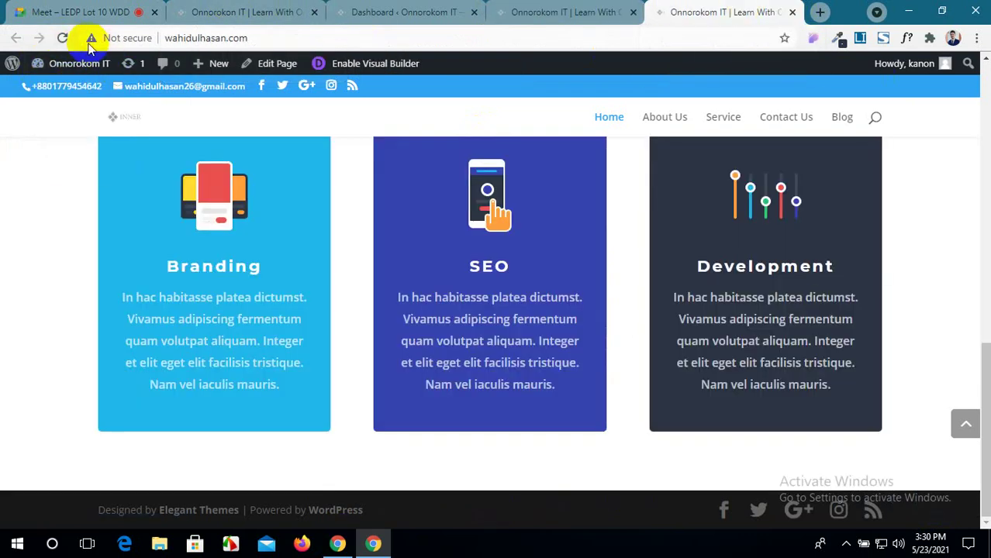
pyautogui.click(62, 37)
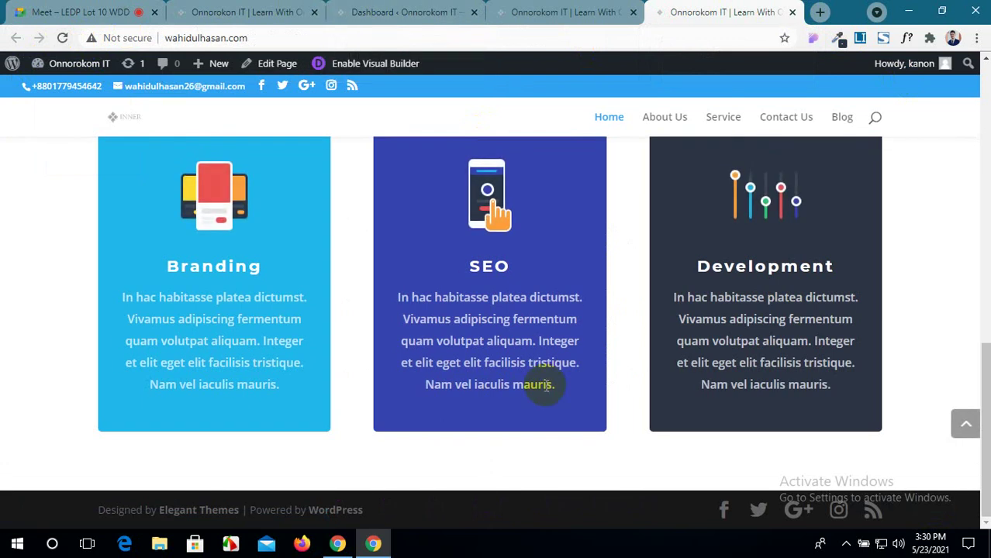
pyautogui.click(563, 11)
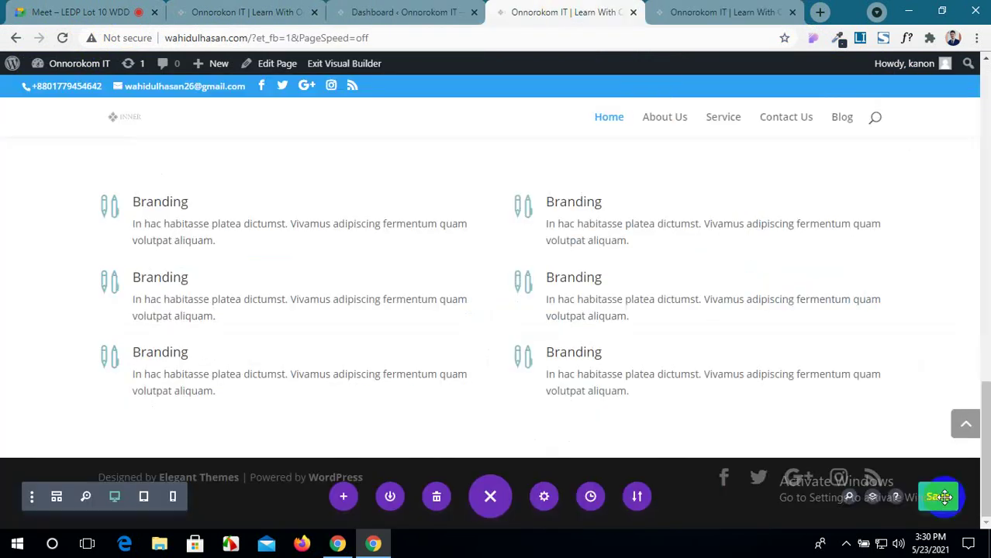
# Examine the Recent Work section on the reference site, including its heading, intro text and project images.
pyautogui.click(308, 10)
pyautogui.scroll(-3, 341, 365)
pyautogui.scroll(-5, 341, 372)
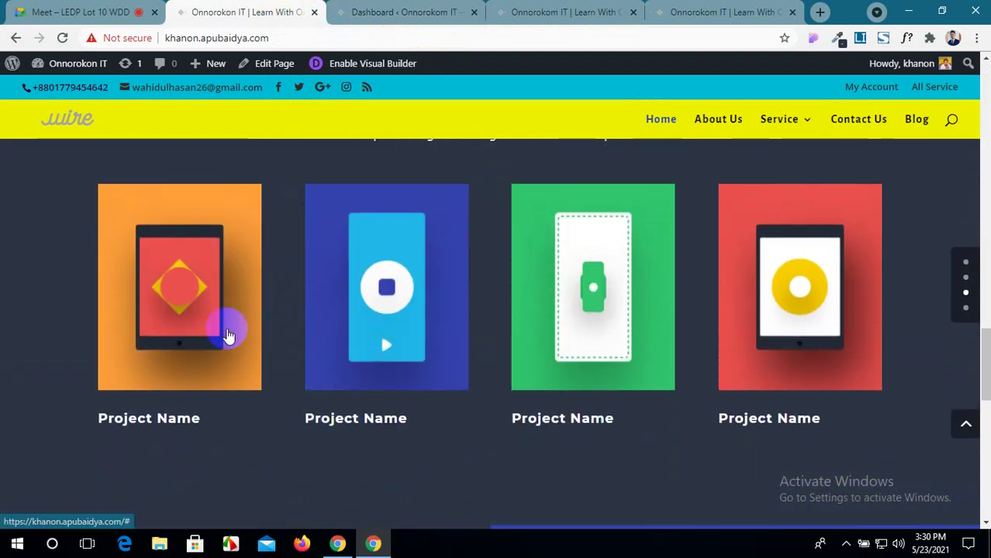
pyautogui.scroll(2, 496, 454)
pyautogui.scroll(-2, 659, 411)
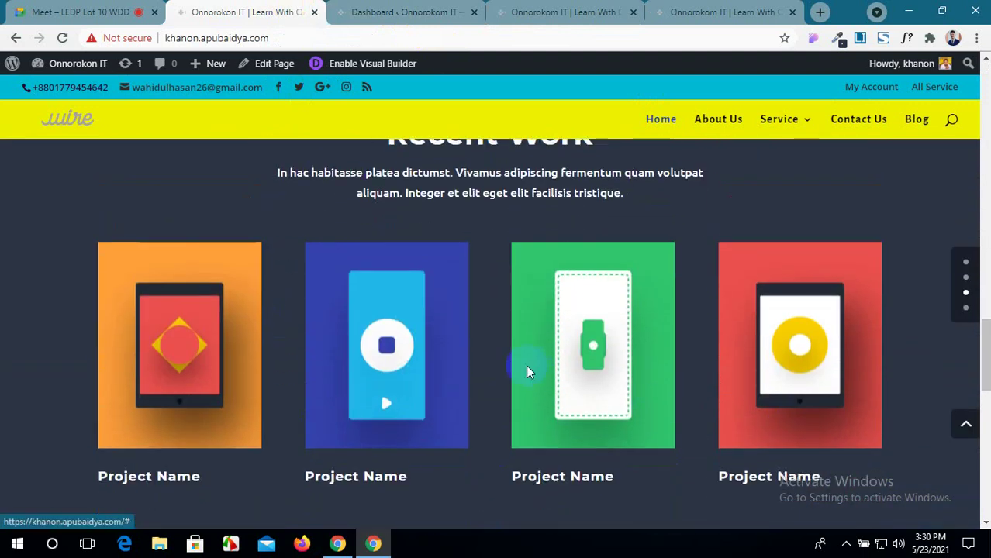
pyautogui.scroll(2, 655, 394)
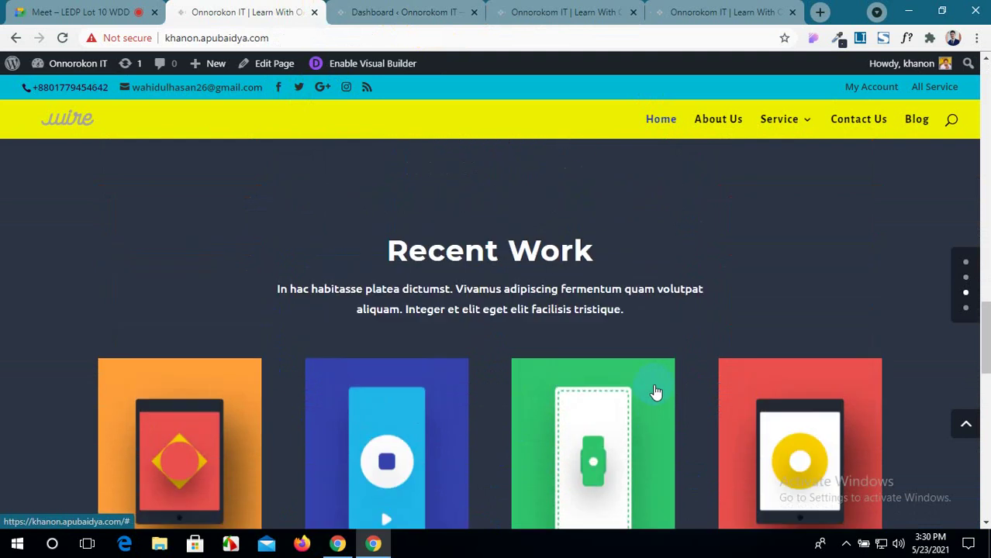
pyautogui.scroll(-2, 655, 393)
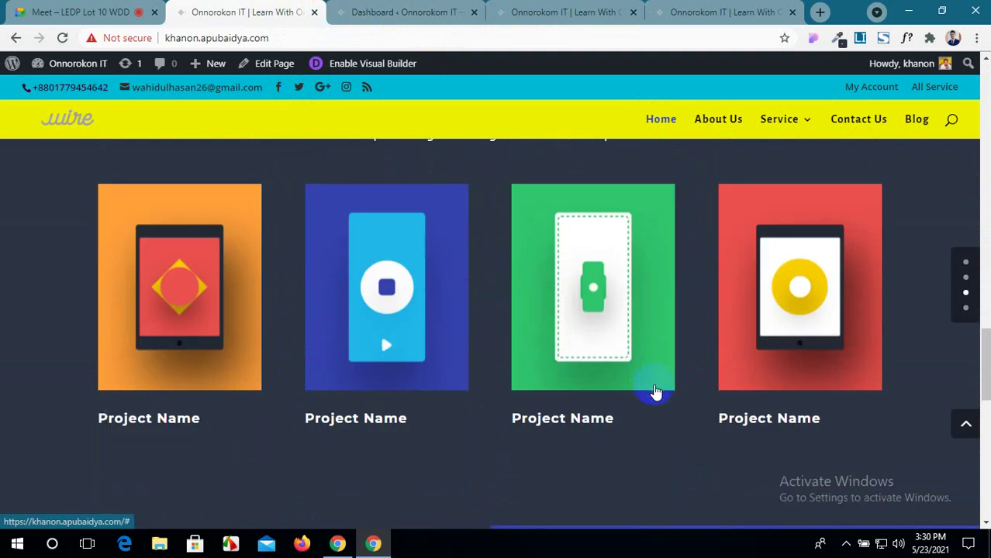
pyautogui.scroll(-2, 655, 393)
pyautogui.scroll(3, 654, 393)
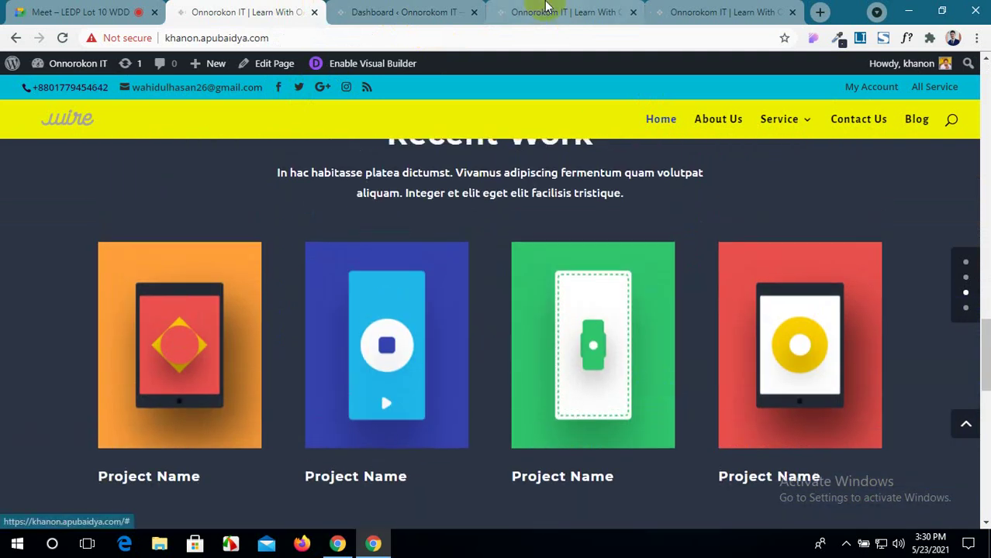
# Insert a regular section with a two-column row below the services section in the visual builder.
pyautogui.click(546, 9)
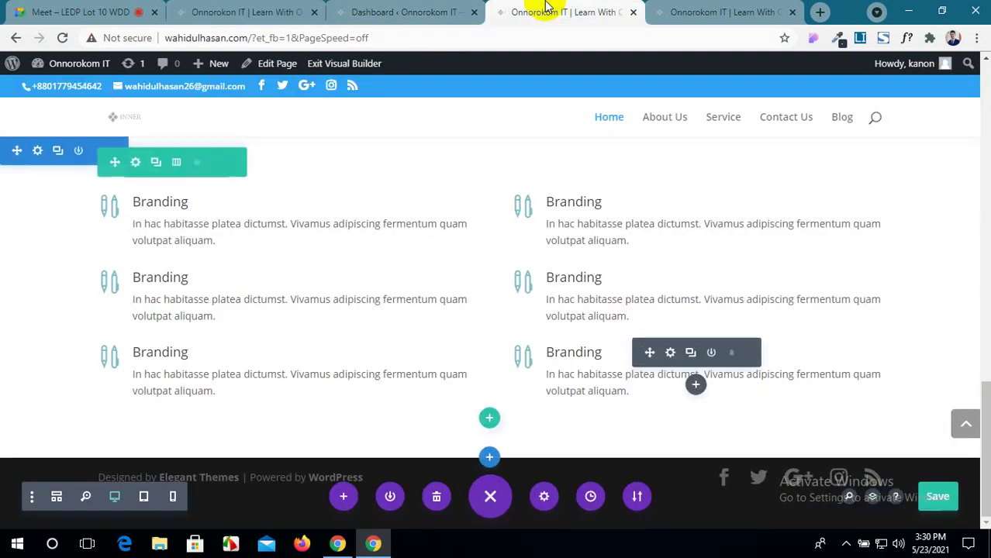
pyautogui.click(490, 463)
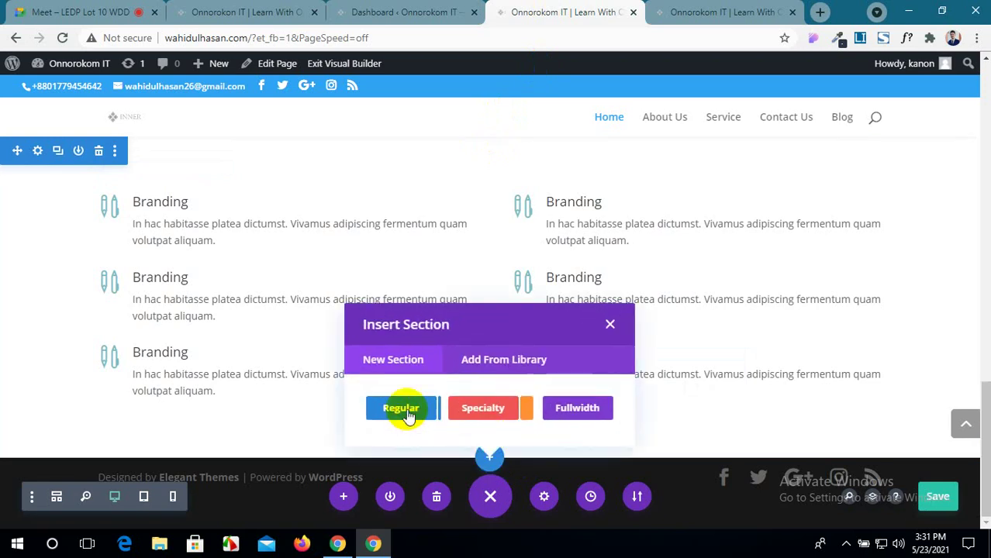
pyautogui.click(403, 409)
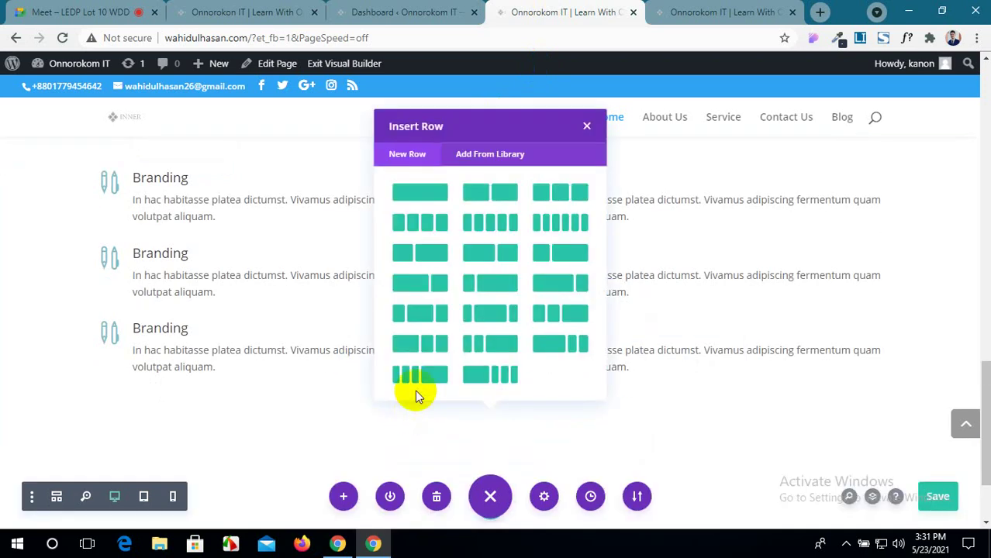
pyautogui.click(516, 221)
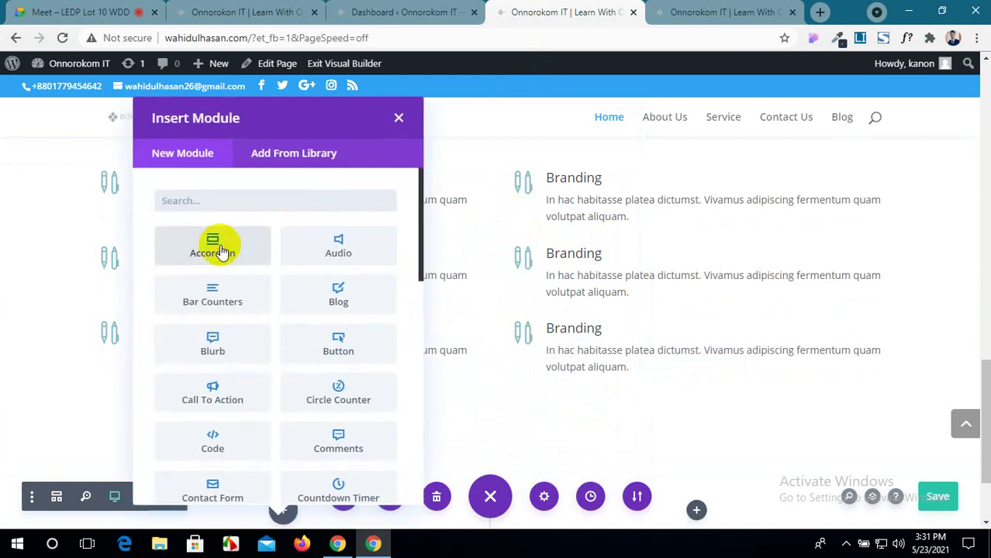
# Add an Accordion module with its default content to the first column of the new row and save it.
pyautogui.click(221, 251)
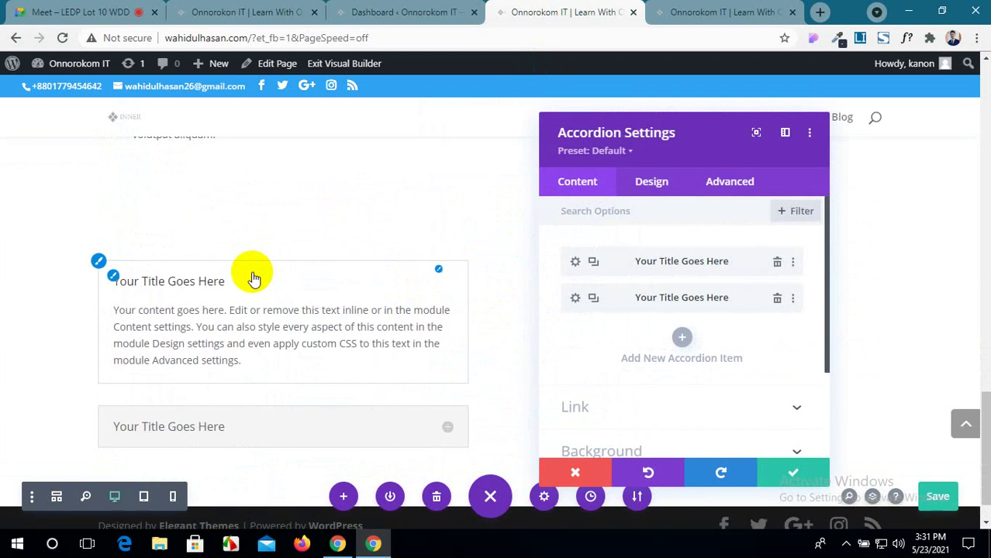
pyautogui.click(776, 478)
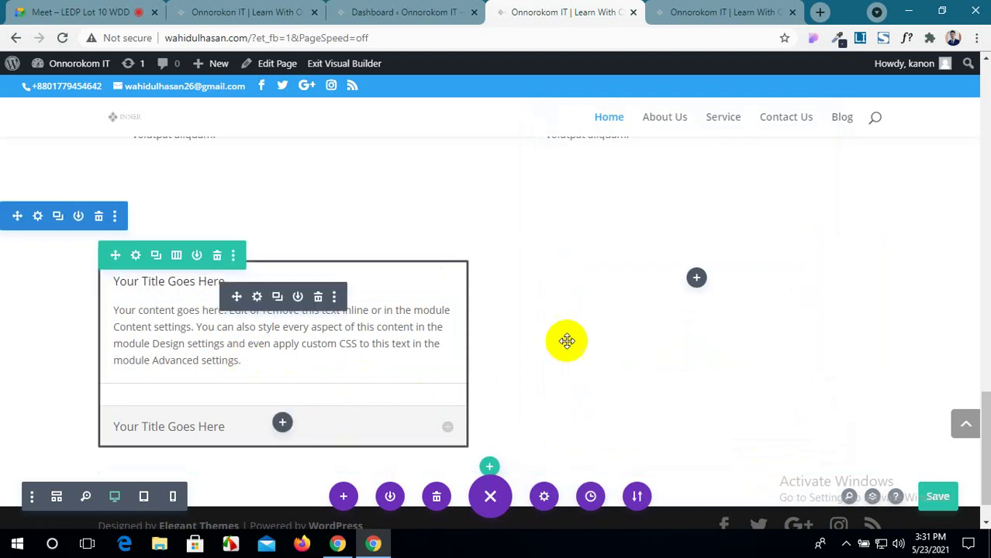
pyautogui.scroll(-1, 563, 330)
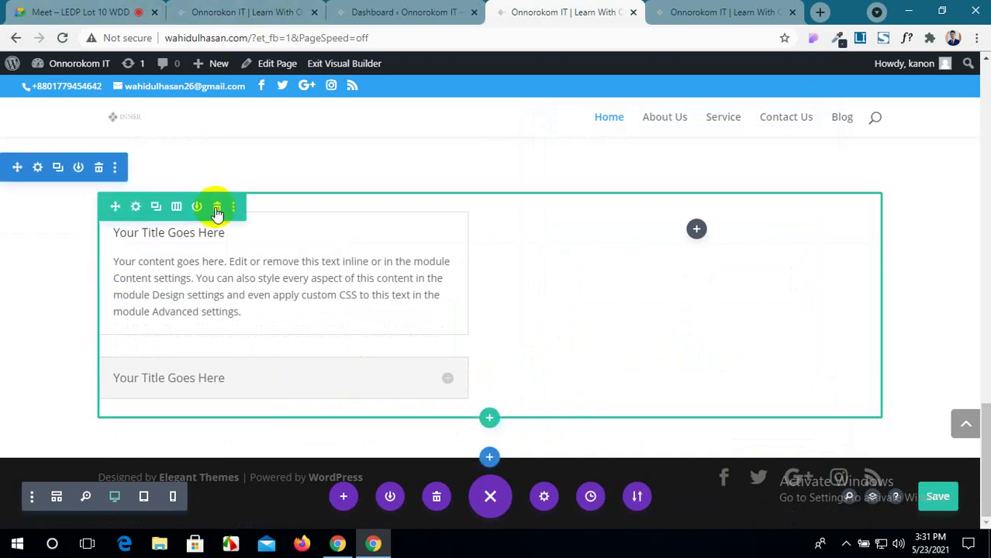
# Open the About page of wordpress.org in a new browser tab and copy its Our Mission heading.
pyautogui.click(248, 12)
pyautogui.click(419, 13)
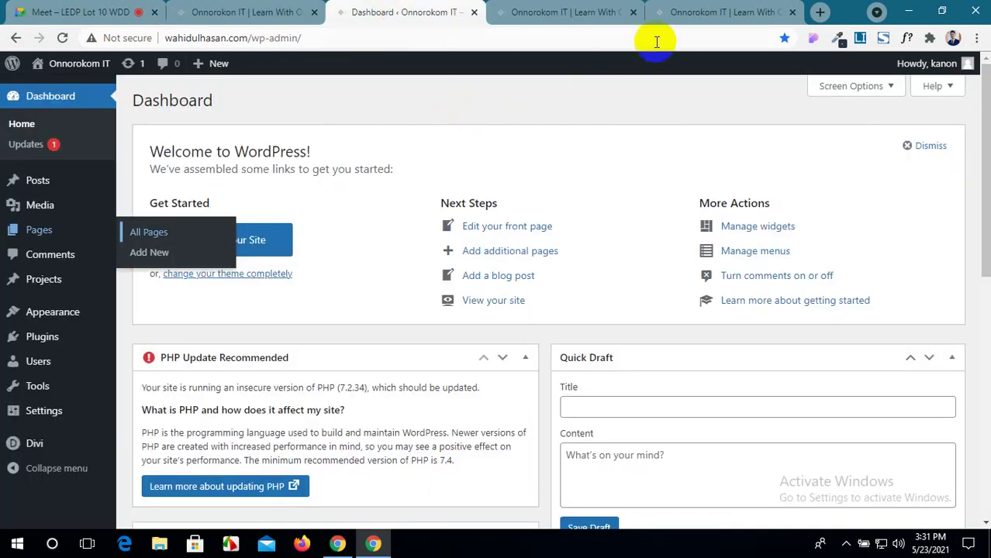
pyautogui.click(819, 12)
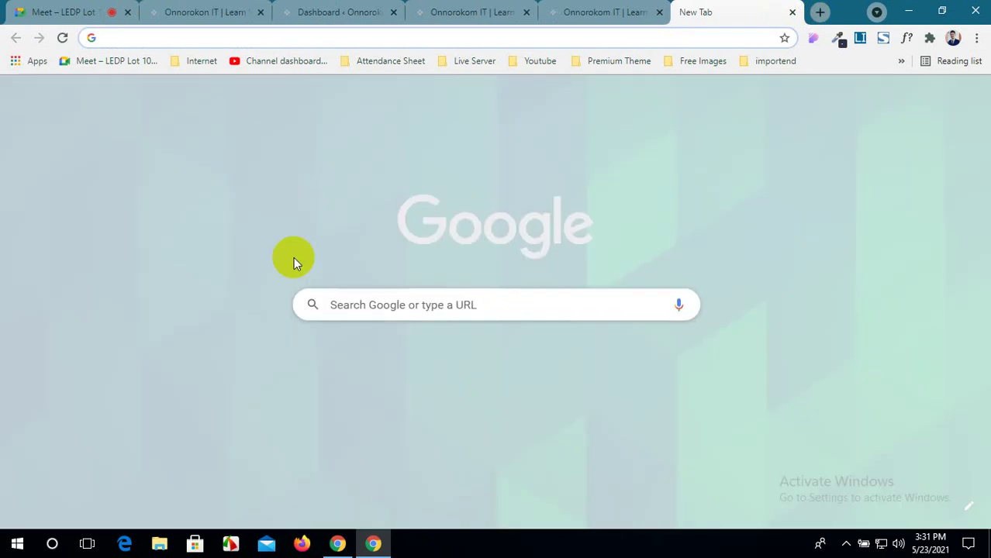
pyautogui.write('wor')
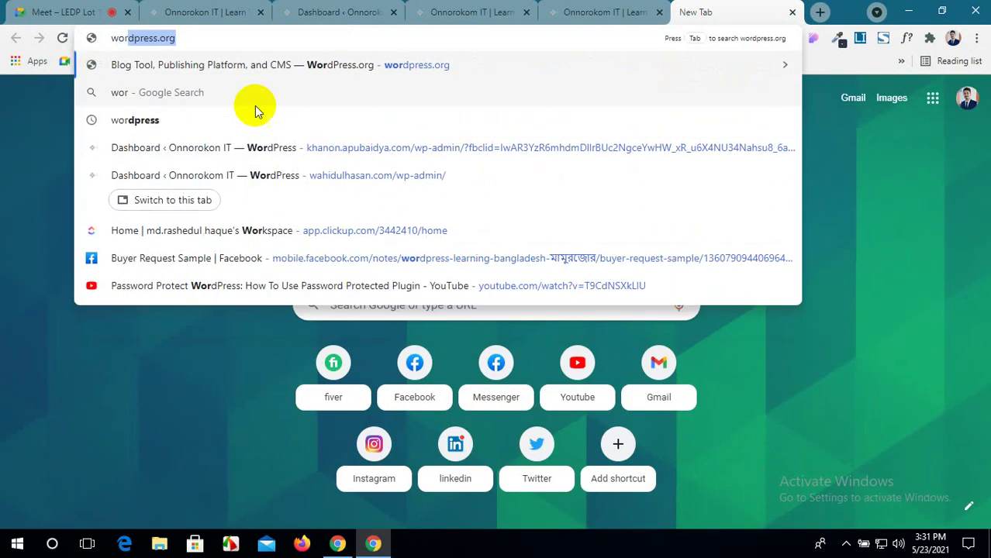
pyautogui.press('Return')
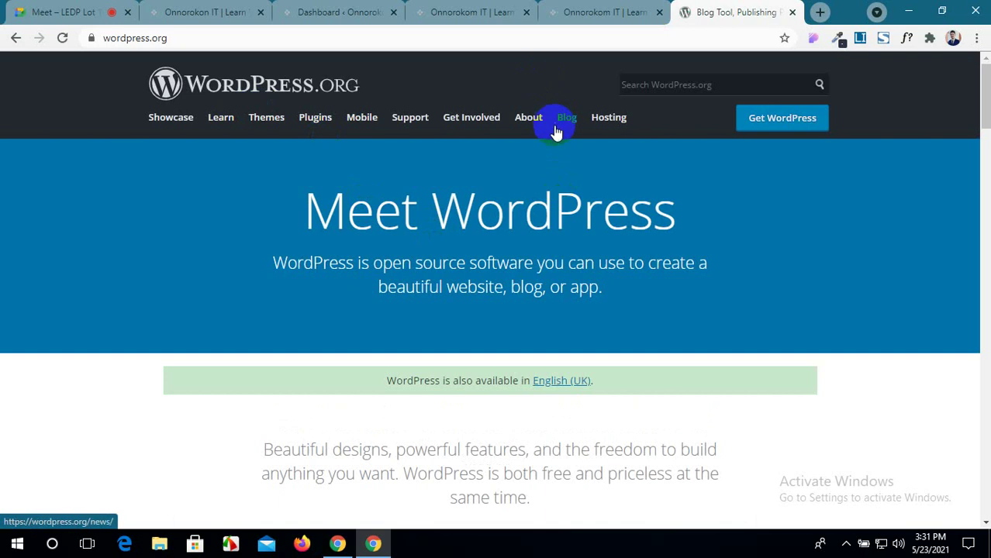
pyautogui.click(539, 123)
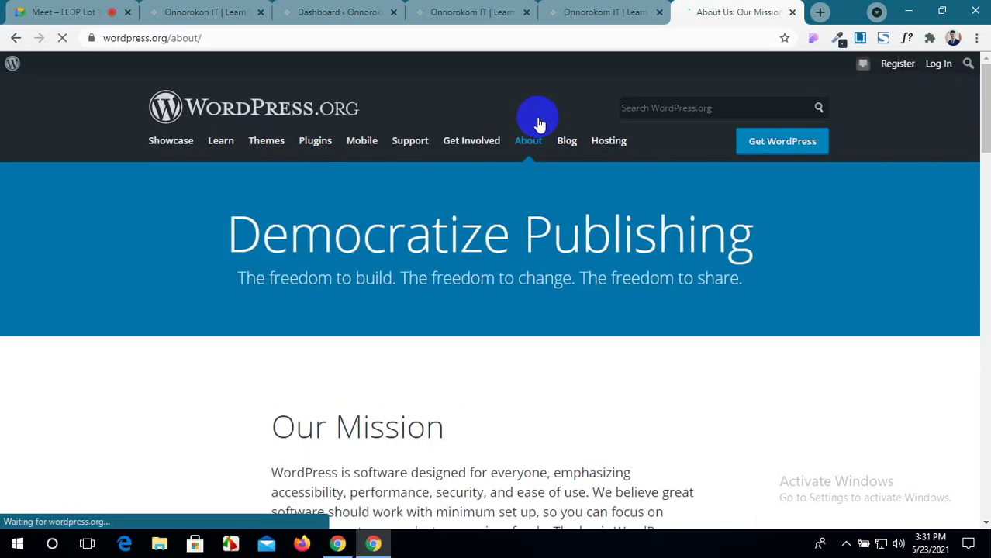
pyautogui.scroll(-3, 526, 270)
pyautogui.moveTo(441, 203); pyautogui.dragTo(278, 224)
pyautogui.hotkey('ctrl', 'c')
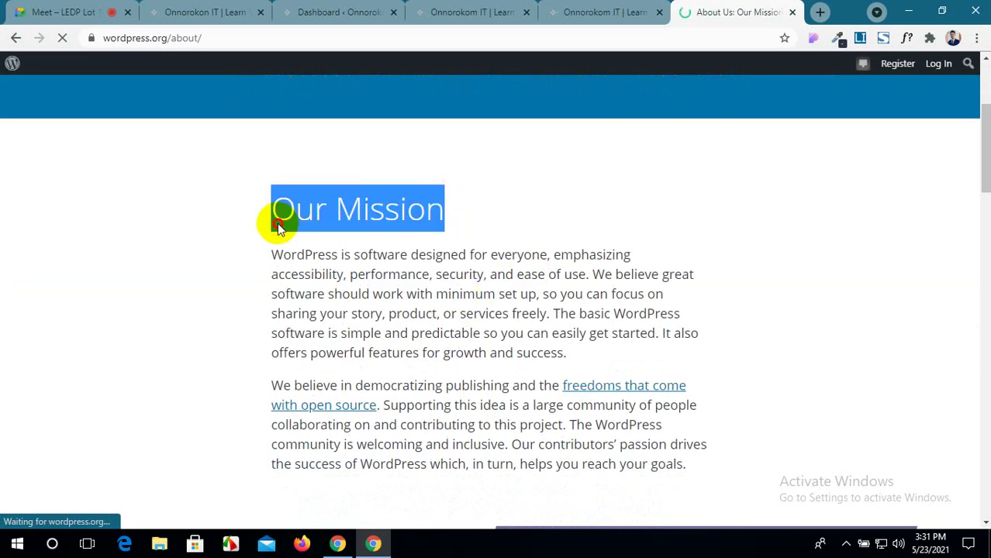
# Close the redundant Onnorokom IT tab and return to the home page opened in the visual builder.
pyautogui.click(438, 10)
pyautogui.click(261, 12)
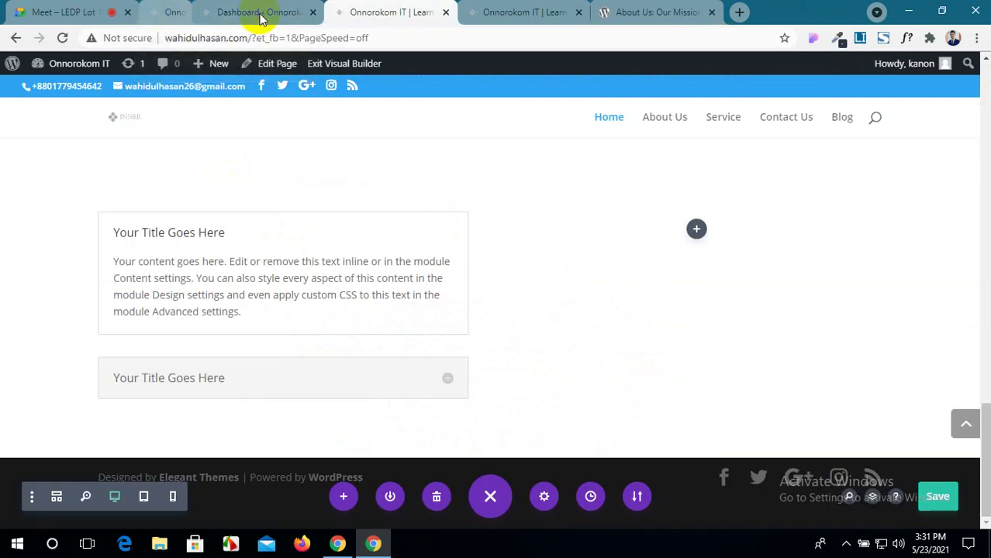
pyautogui.click(496, 11)
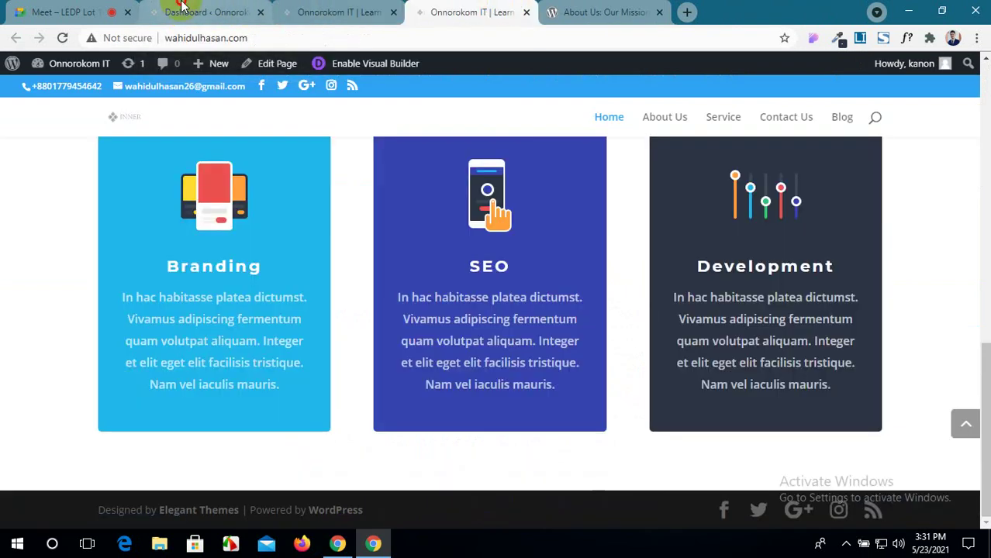
pyautogui.click(221, 10)
pyautogui.click(347, 10)
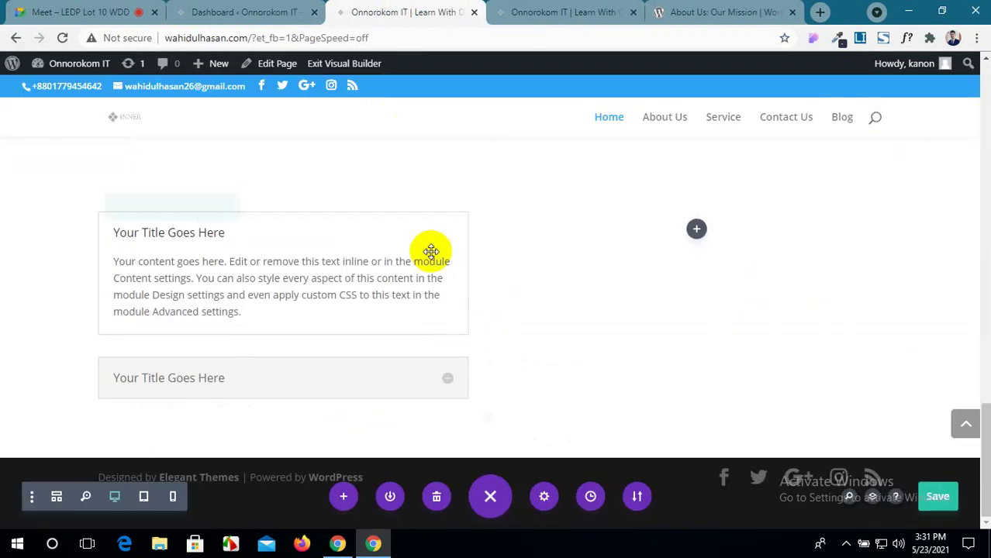
# Open the Accordion module's settings and duplicate its second item twice to get four accordion items.
pyautogui.moveTo(266, 261)
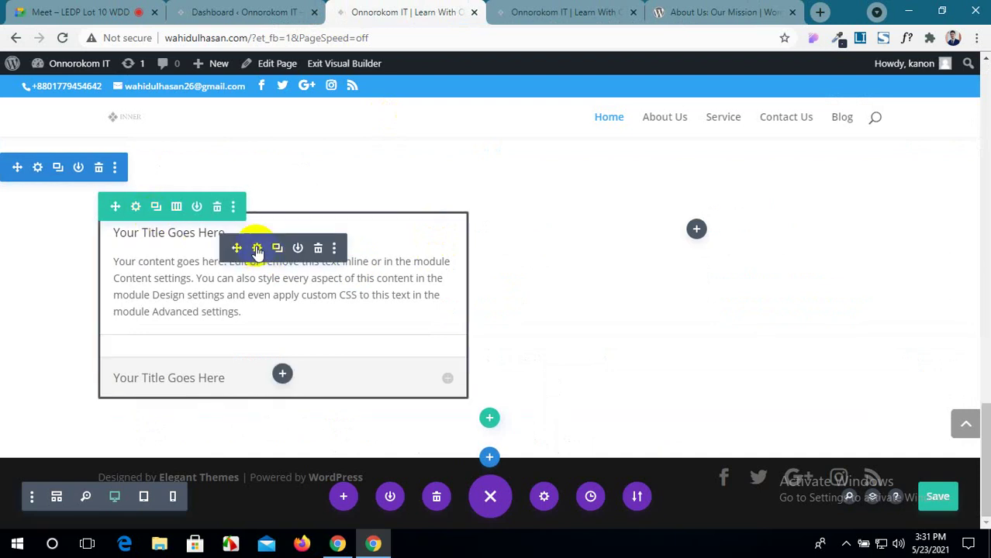
pyautogui.click(257, 249)
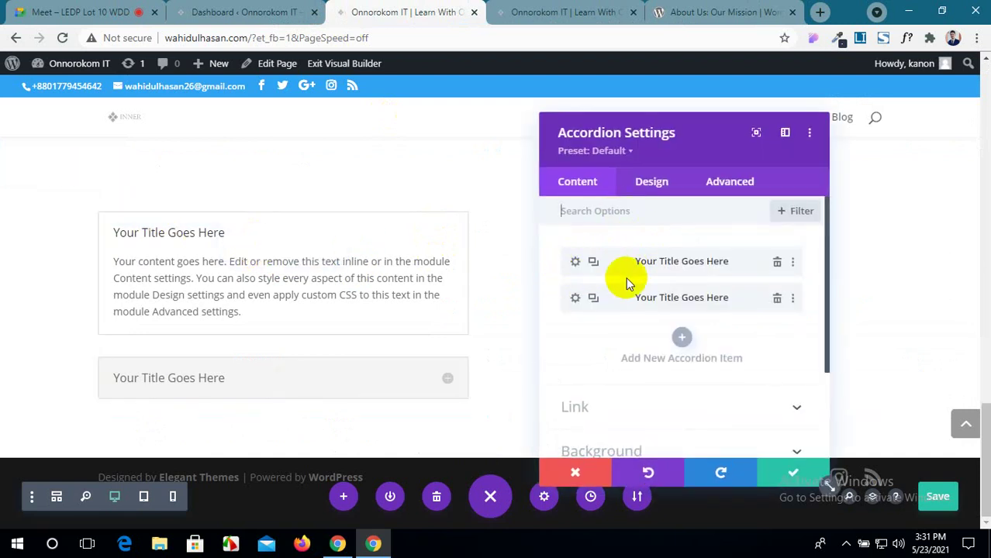
pyautogui.click(593, 300)
pyautogui.click(594, 303)
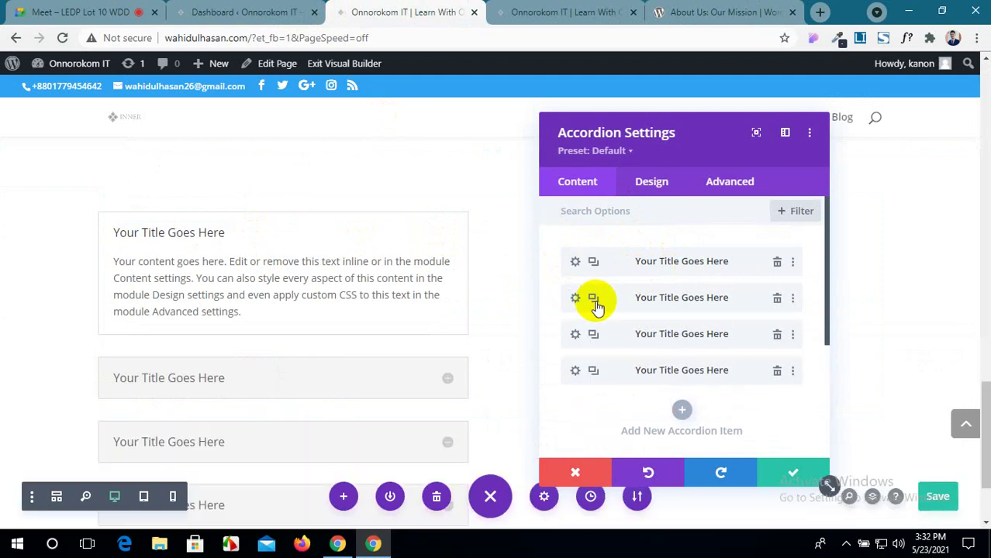
pyautogui.scroll(-2, 312, 403)
pyautogui.scroll(1, 313, 409)
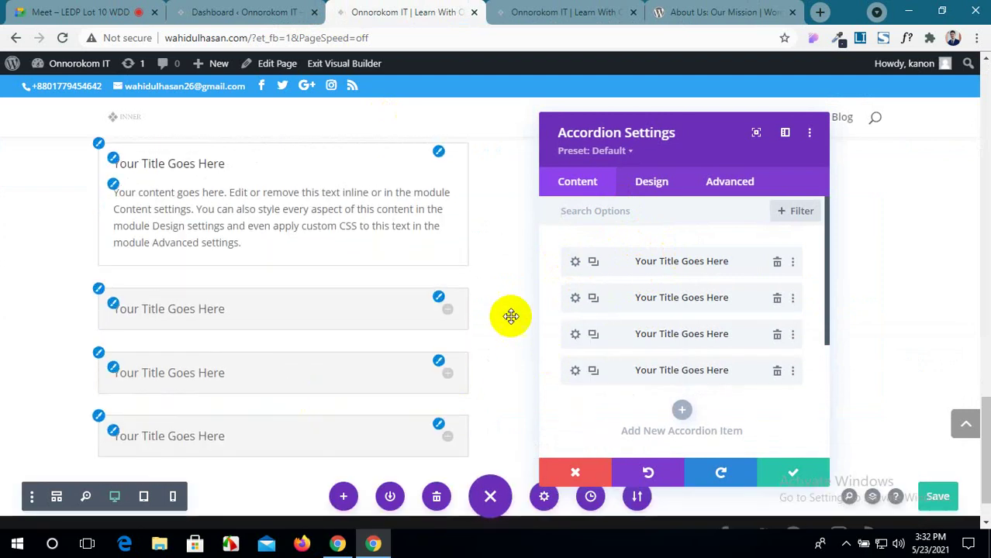
# Set the first accordion item's title to "Our Mission" with the copied heading.
pyautogui.click(575, 263)
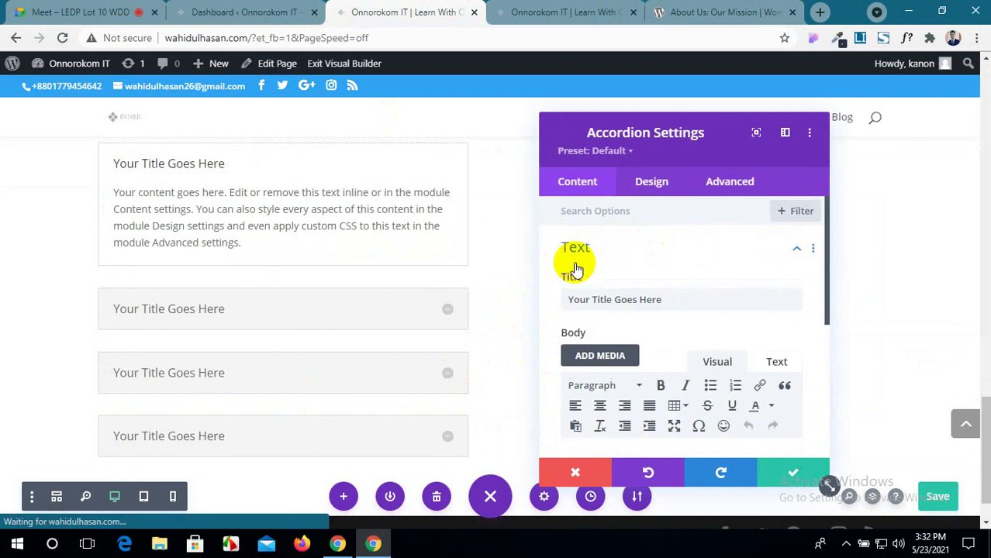
pyautogui.moveTo(663, 302); pyautogui.dragTo(579, 303)
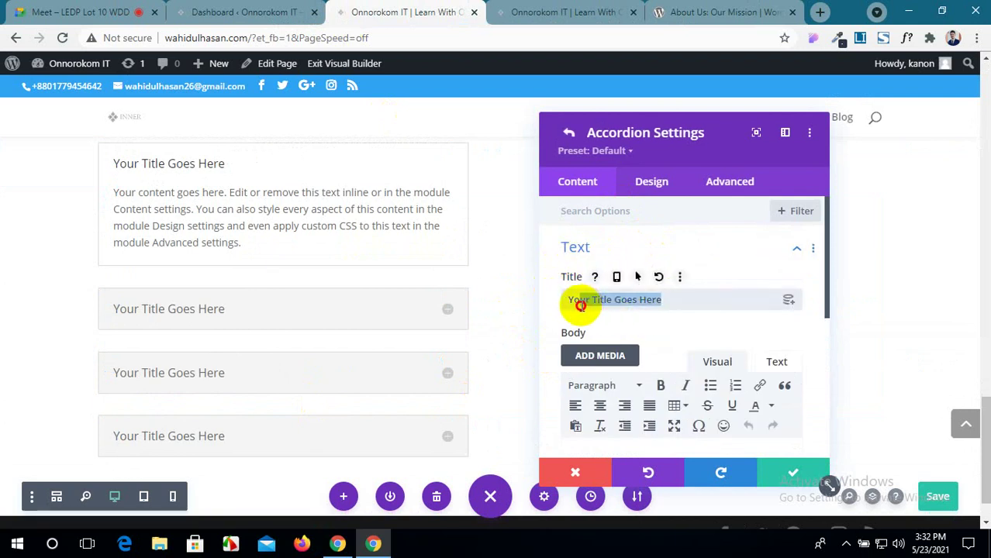
pyautogui.hotkey('ctrl', 'v')
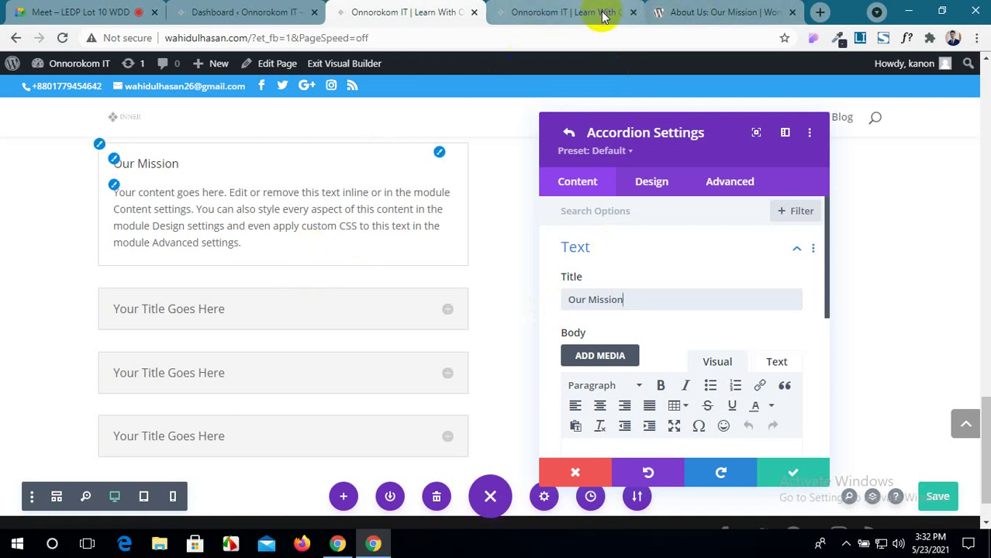
# Copy "The Technology" heading from the wordpress.org About page and use it as the second accordion item's title.
pyautogui.scroll(-1, 628, 310)
pyautogui.click(760, 7)
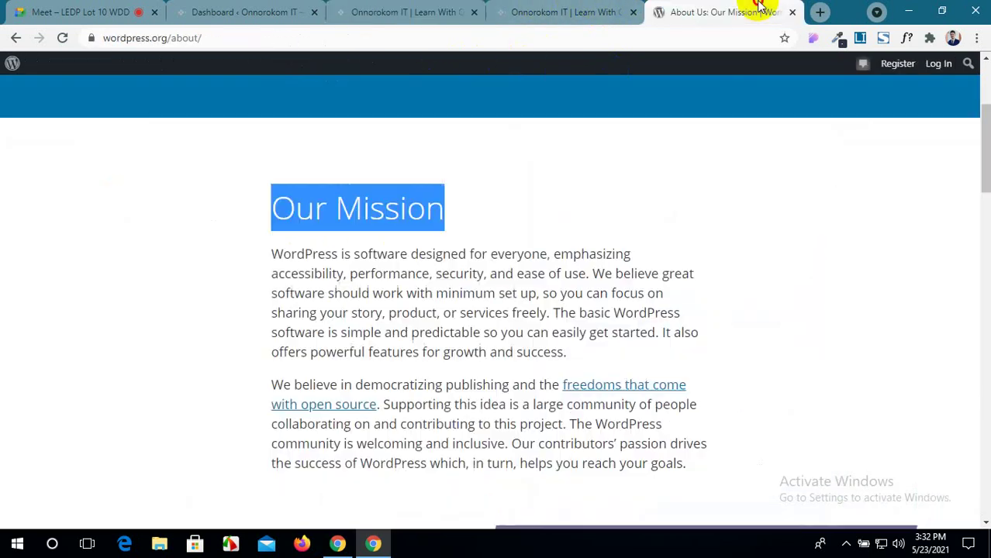
pyautogui.scroll(-9, 523, 210)
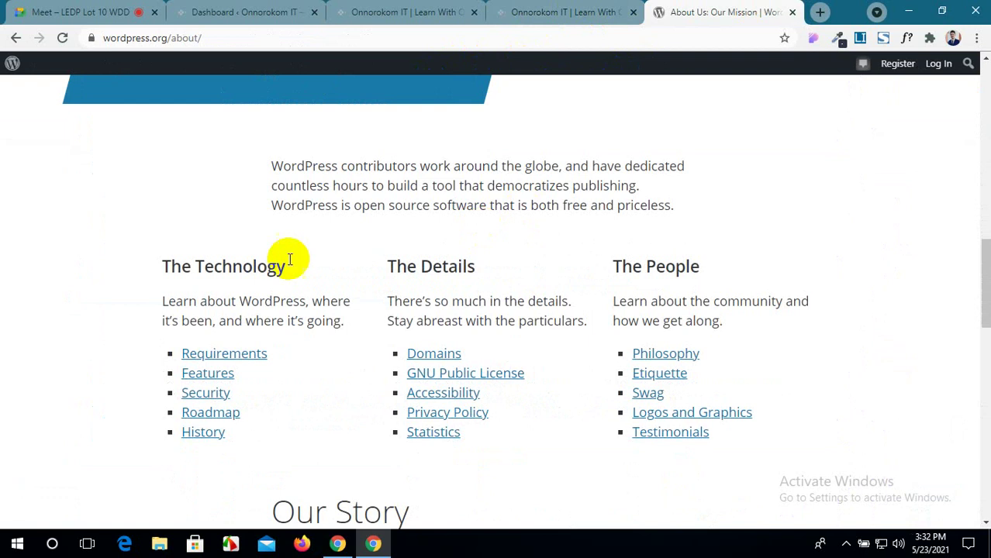
pyautogui.moveTo(287, 269); pyautogui.dragTo(180, 267)
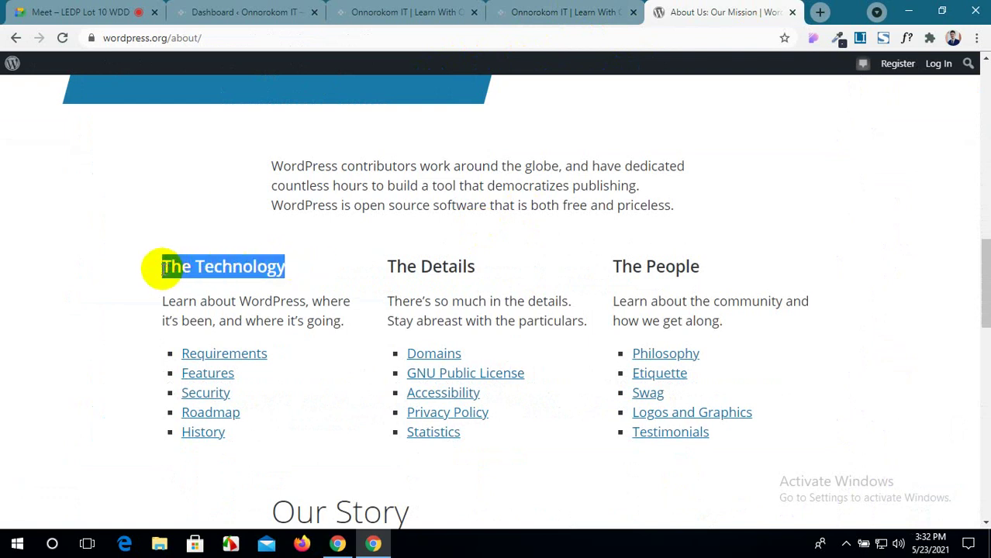
pyautogui.click(440, 6)
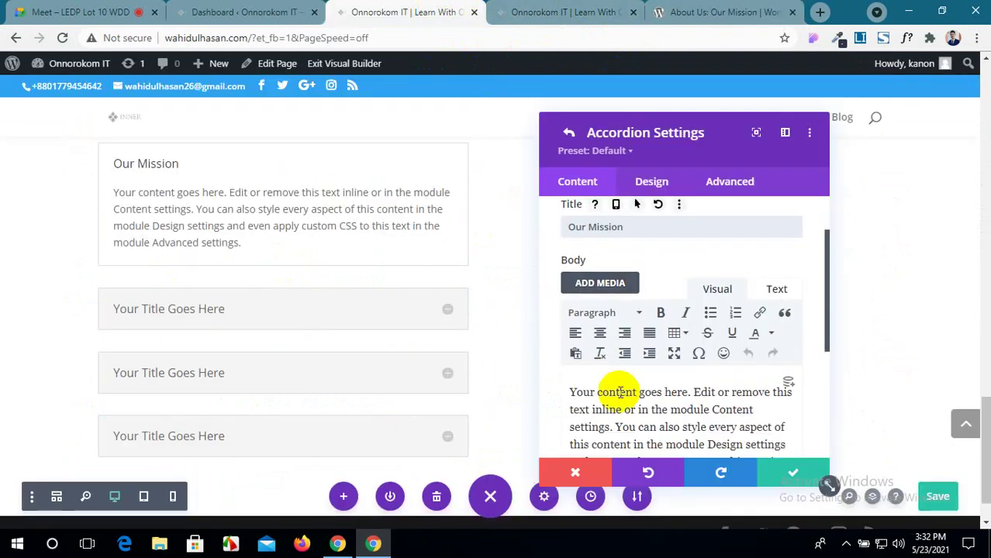
pyautogui.scroll(-3, 625, 393)
pyautogui.click(785, 475)
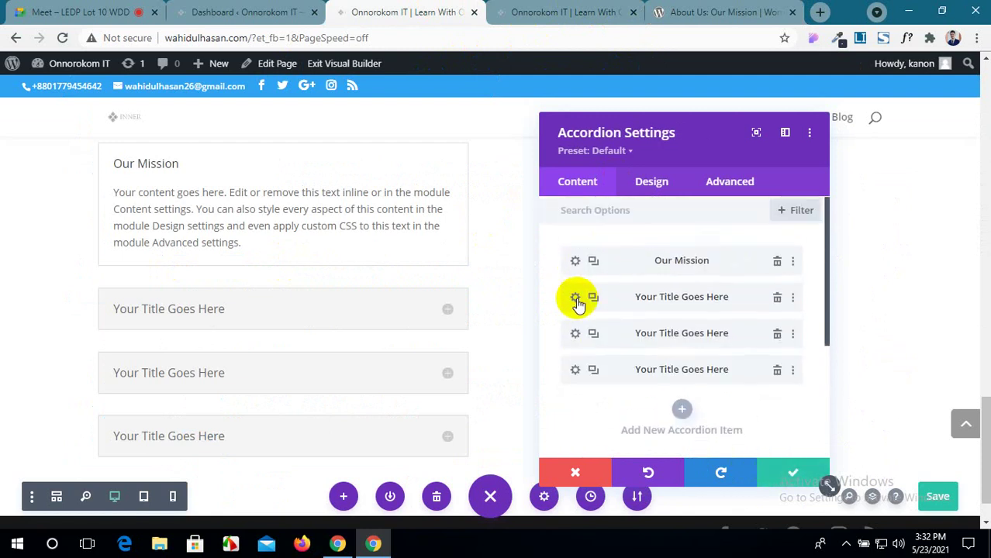
pyautogui.click(575, 298)
pyautogui.moveTo(661, 298); pyautogui.dragTo(531, 297)
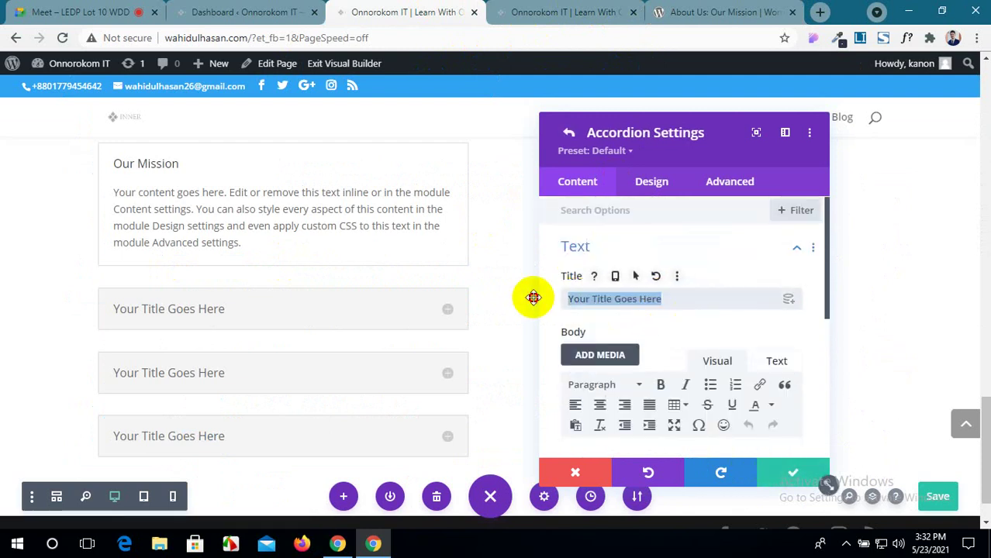
pyautogui.write('The Technology')
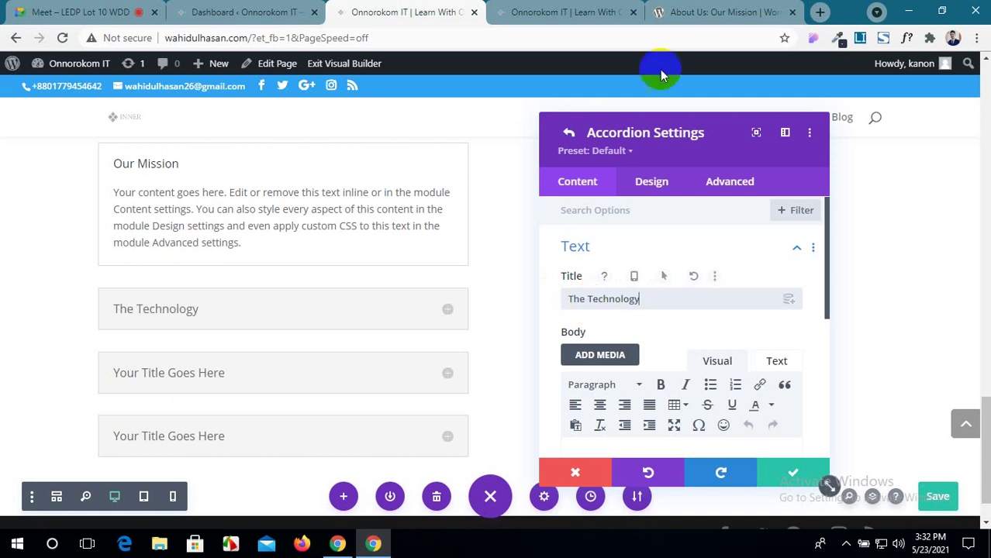
# Copy "The Details" heading from the wordpress.org About page and use it as the third accordion item's title.
pyautogui.click(705, 12)
pyautogui.moveTo(473, 266); pyautogui.dragTo(402, 266)
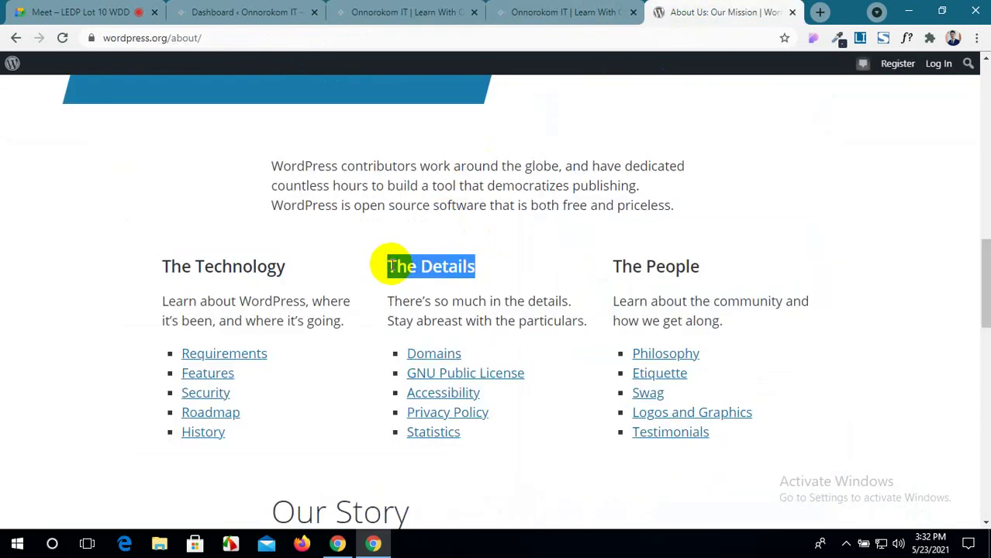
pyautogui.click(411, 13)
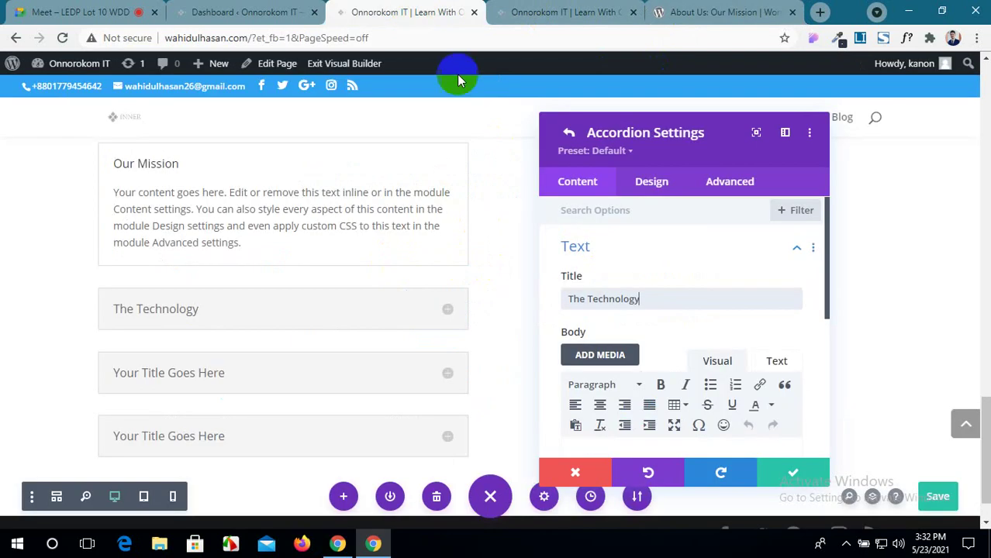
pyautogui.click(761, 472)
pyautogui.click(573, 335)
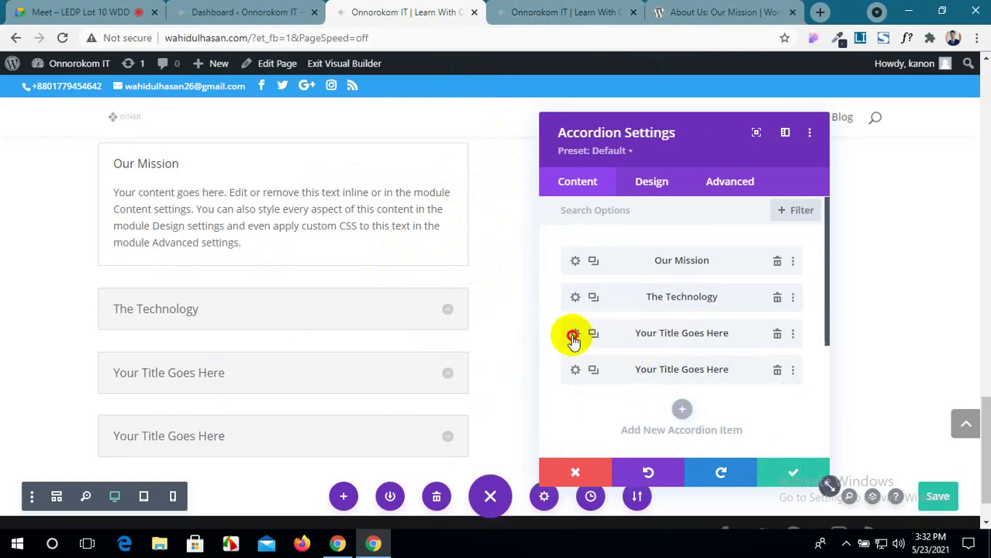
pyautogui.scroll(-3, 571, 332)
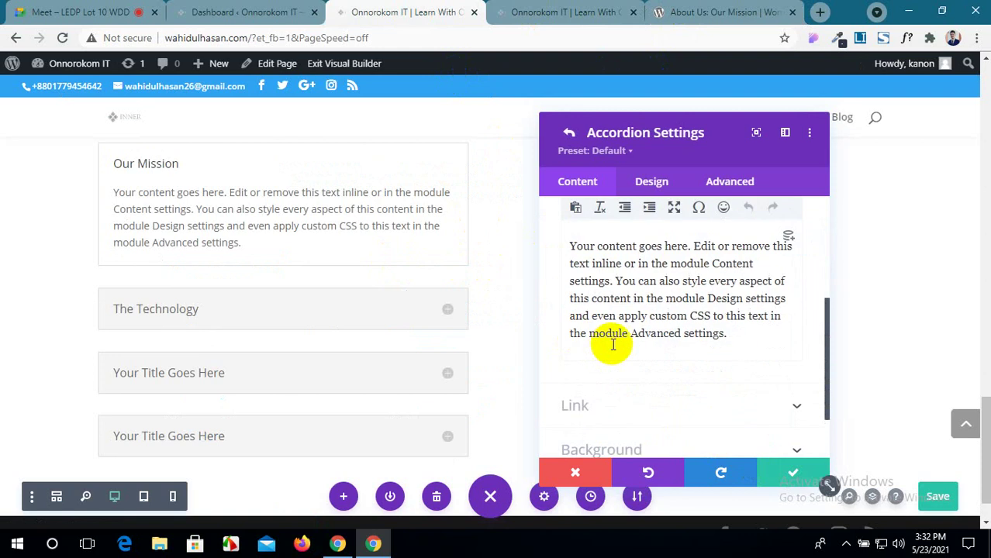
pyautogui.scroll(3, 608, 343)
pyautogui.moveTo(659, 298); pyautogui.dragTo(564, 297)
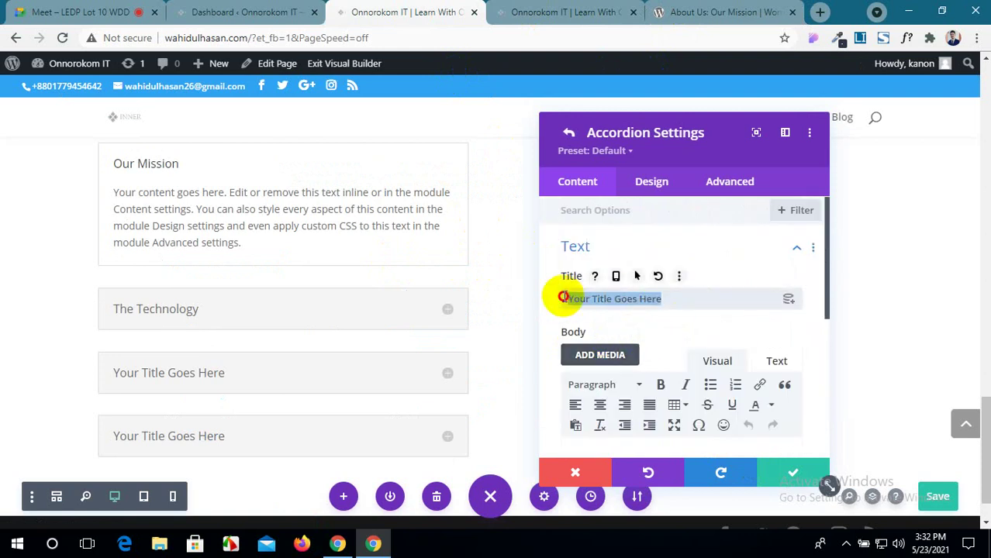
pyautogui.write('The Details')
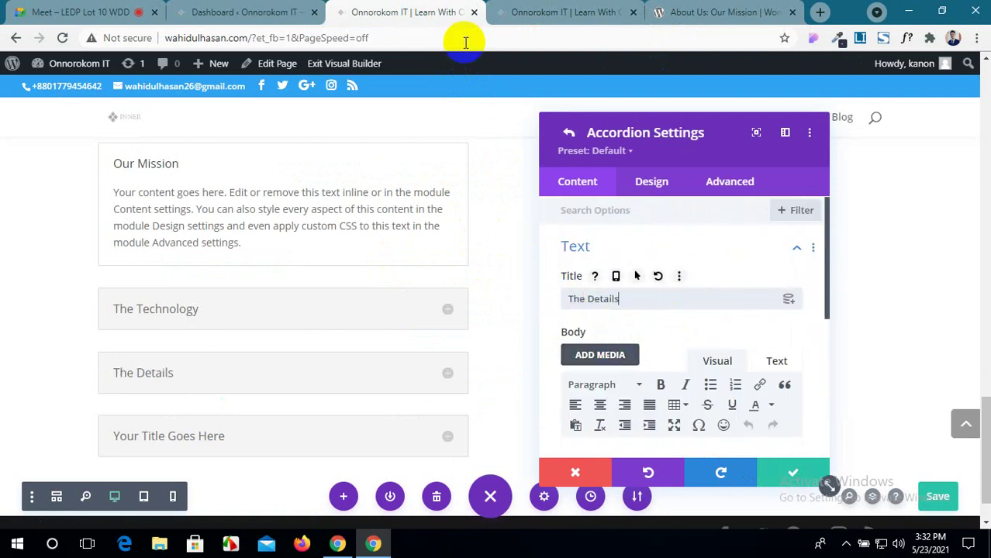
# Copy "The People" heading from the wordpress.org About page, set it as the fourth accordion item's title and save the page.
pyautogui.click(692, 10)
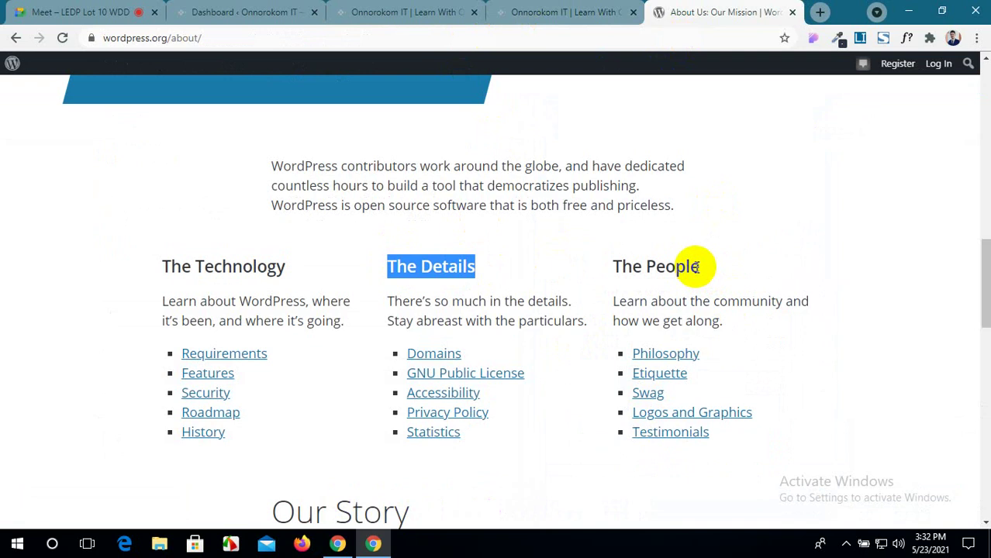
pyautogui.moveTo(699, 266); pyautogui.dragTo(625, 267)
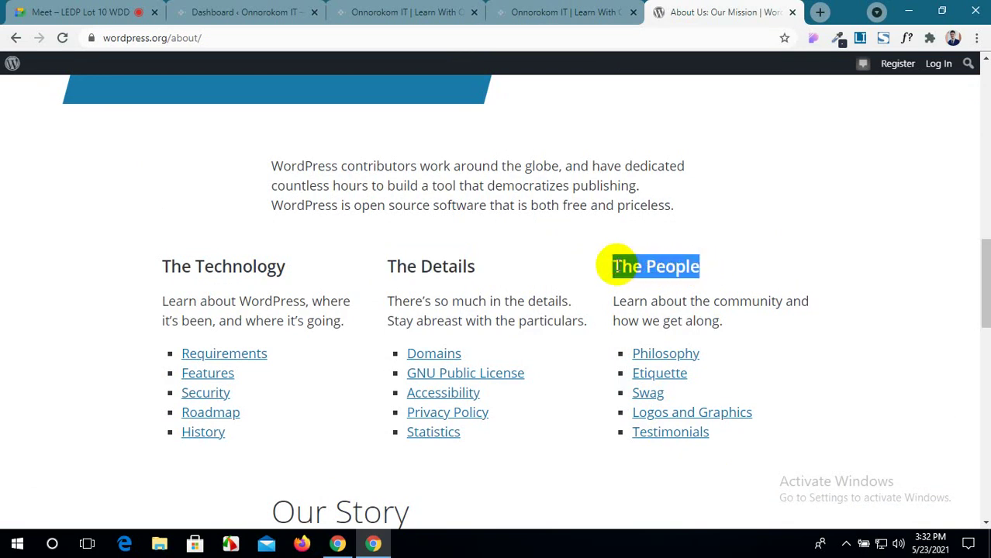
pyautogui.click(444, 10)
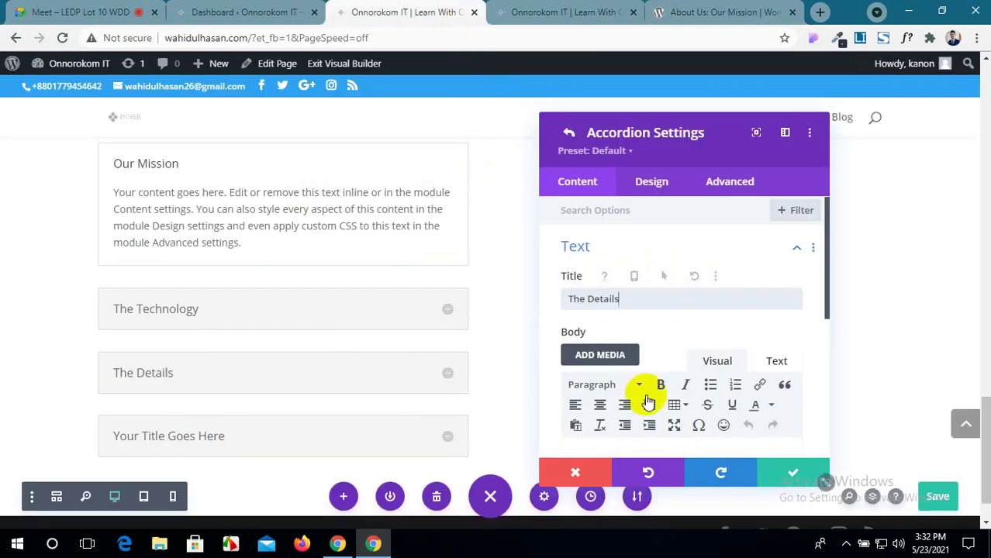
pyautogui.click(795, 469)
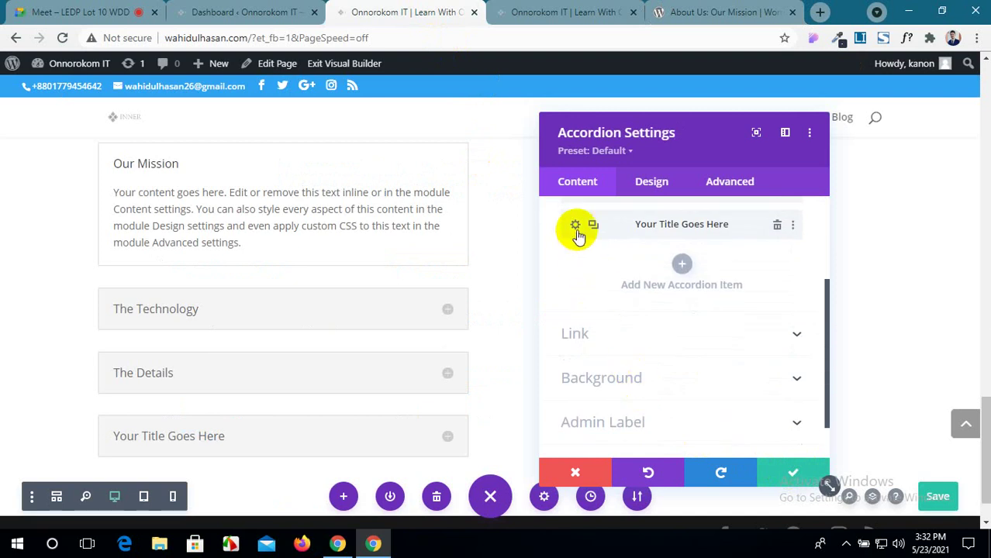
pyautogui.click(576, 226)
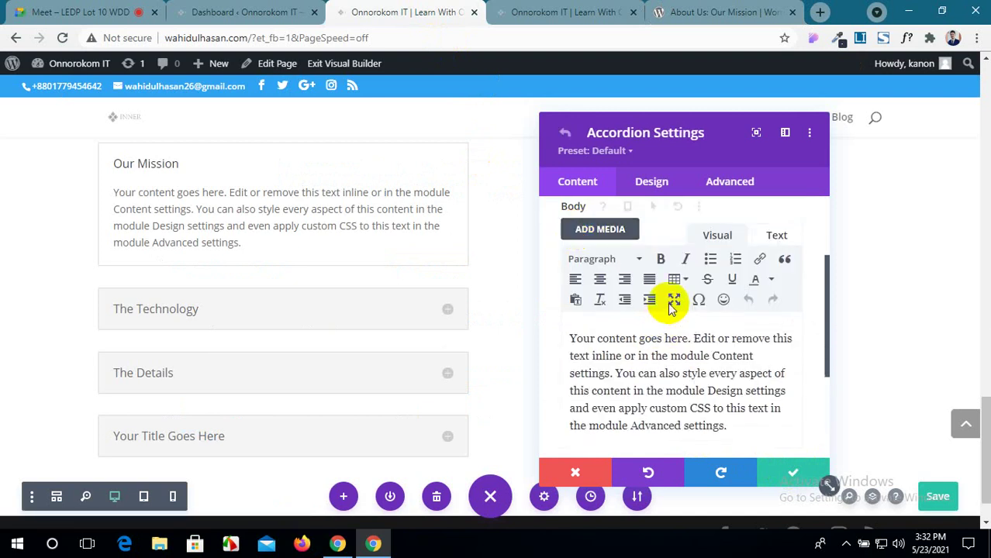
pyautogui.scroll(2, 671, 310)
pyautogui.moveTo(667, 298); pyautogui.dragTo(547, 304)
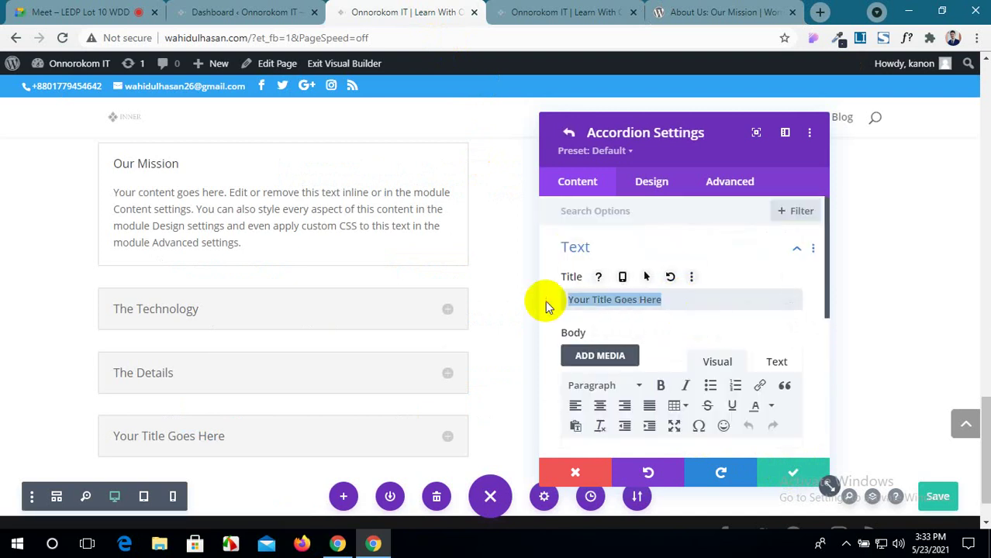
pyautogui.write('The People')
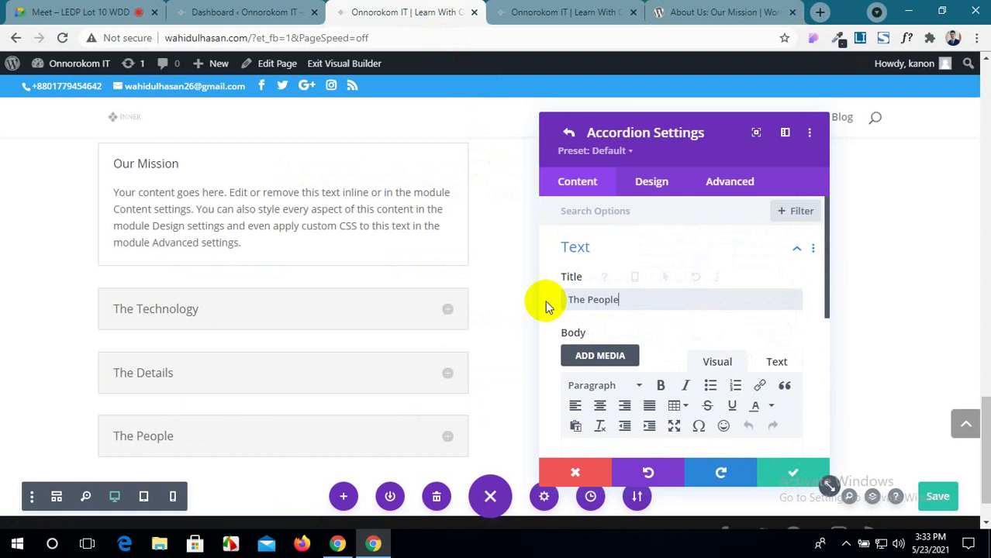
pyautogui.click(783, 480)
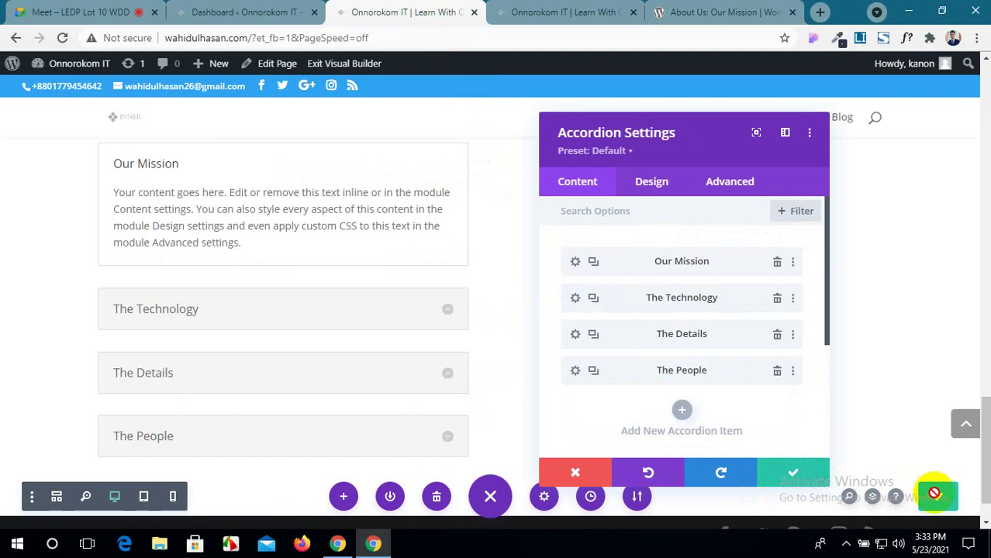
# Reload the live home page and examine the new accordion section above the footer.
pyautogui.click(566, 11)
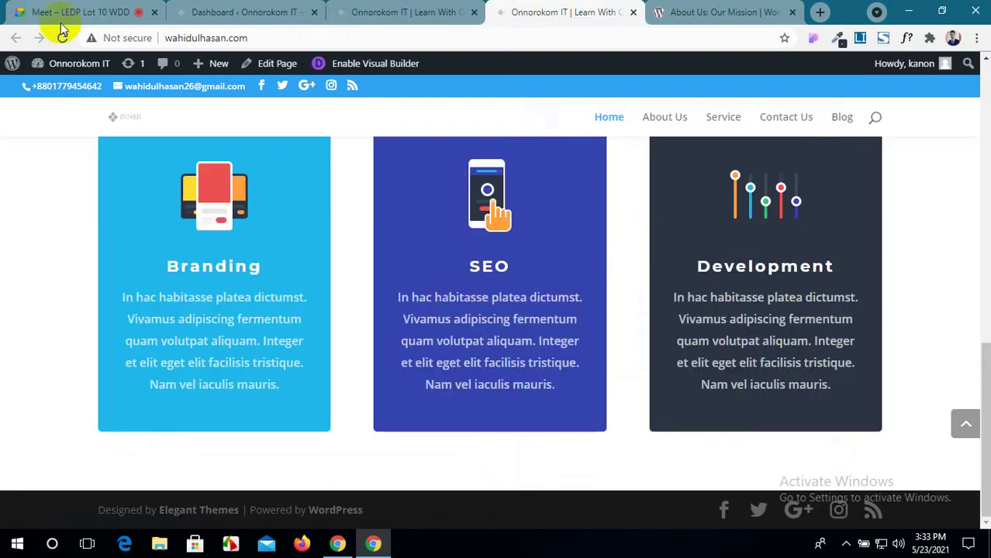
pyautogui.click(64, 38)
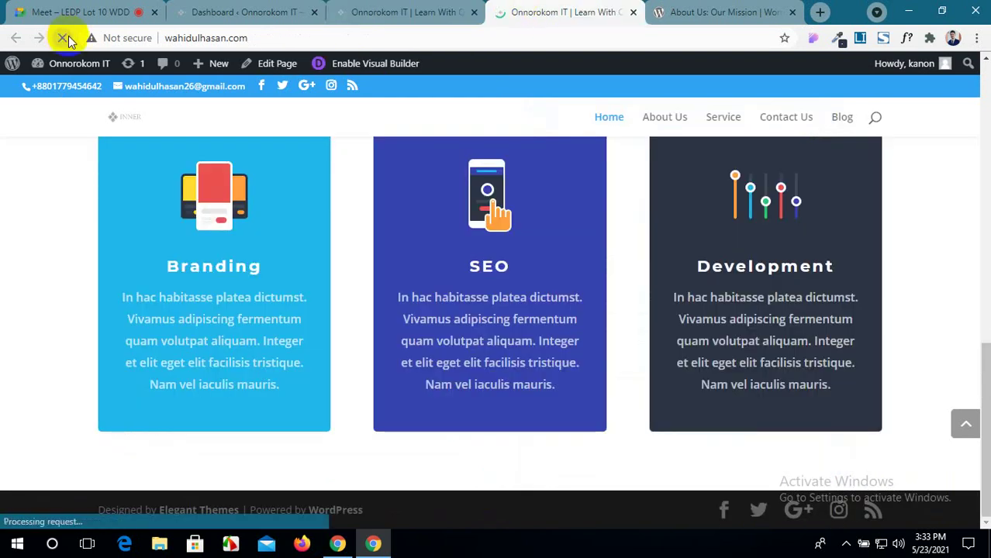
pyautogui.scroll(-12, 397, 409)
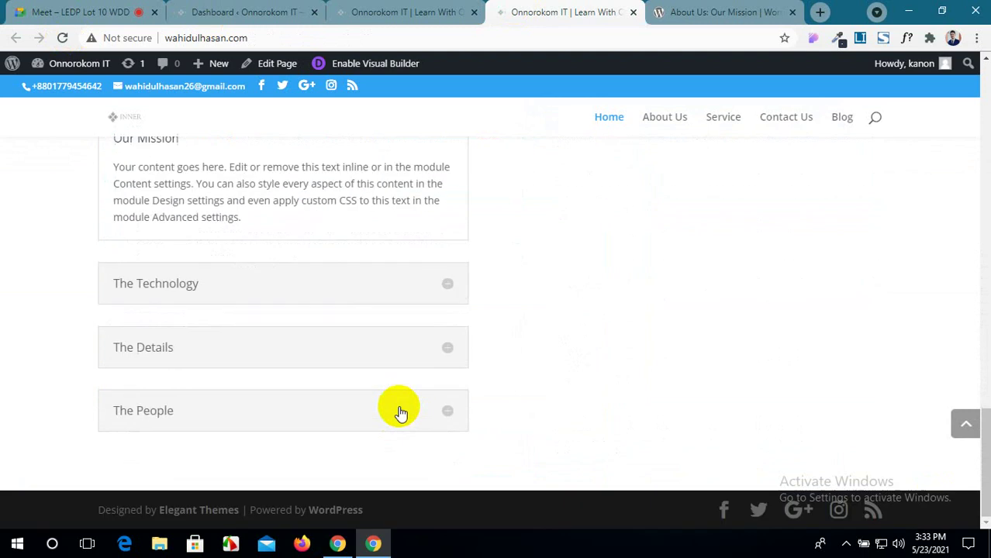
pyautogui.scroll(1, 397, 411)
pyautogui.scroll(-1, 398, 411)
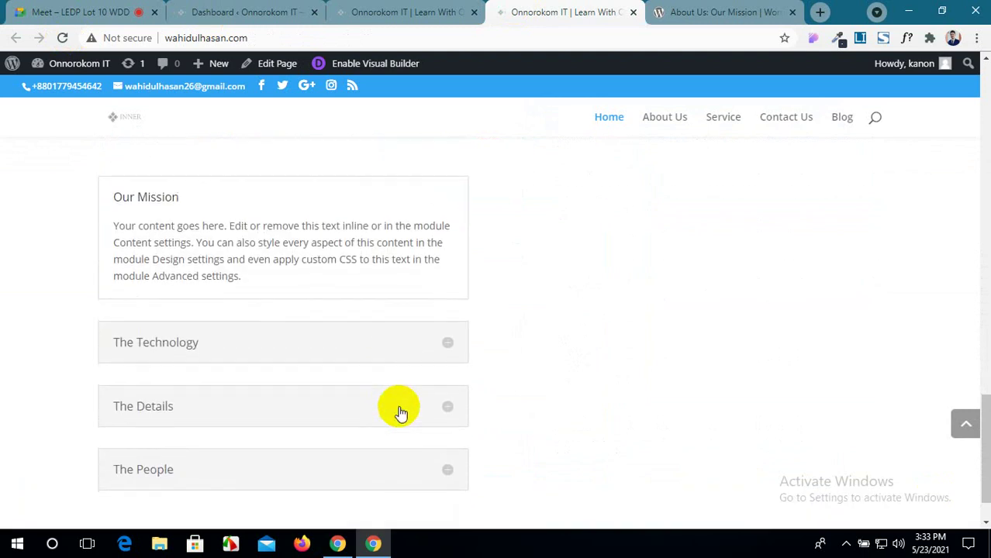
# Test the accordion on the live home page by expanding Our Mission, The Technology, The Details and The People in turn.
pyautogui.click(388, 348)
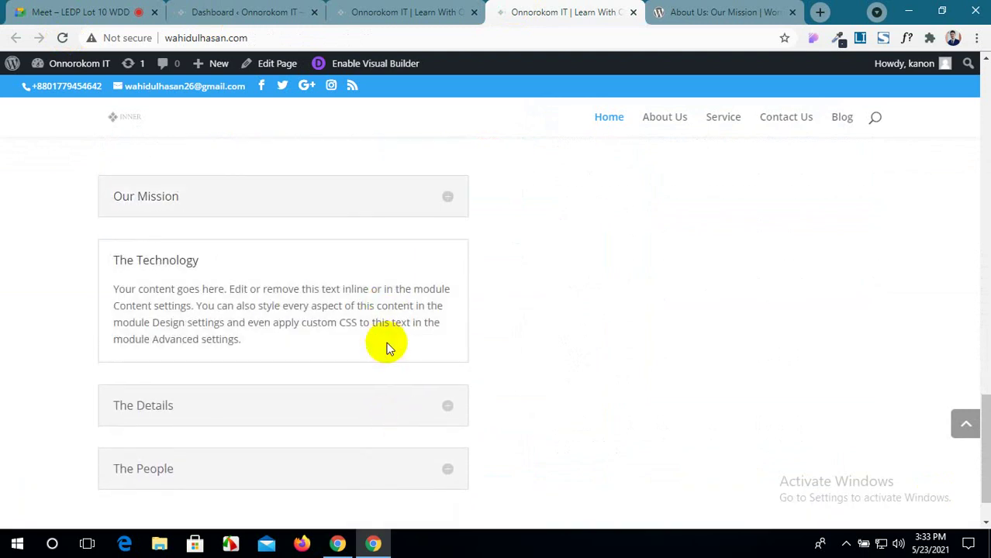
pyautogui.click(386, 407)
pyautogui.click(380, 468)
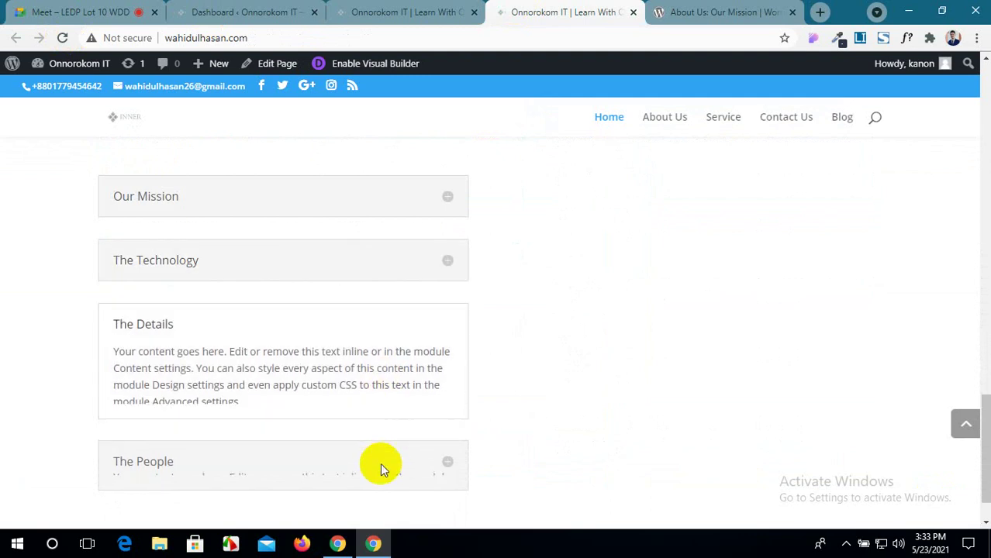
pyautogui.click(361, 196)
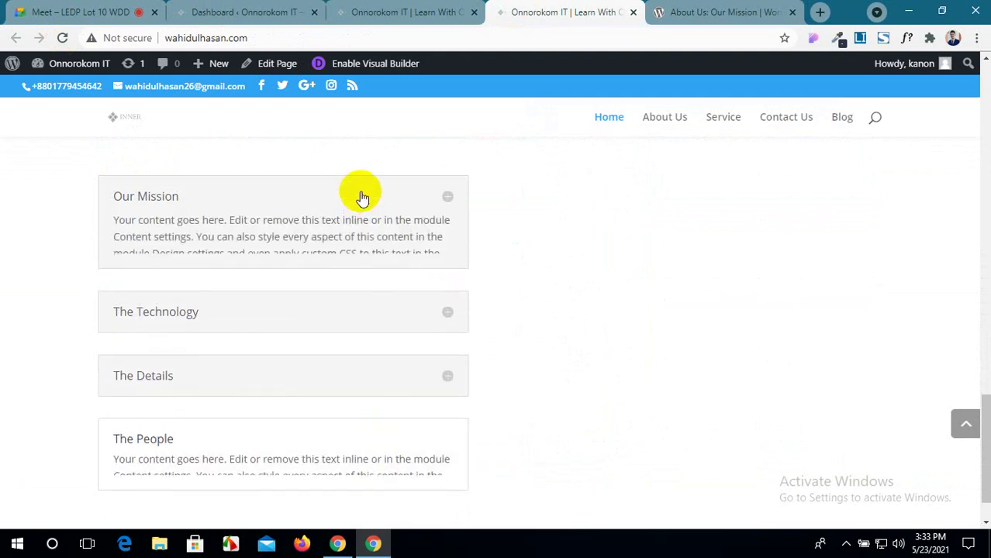
pyautogui.click(343, 345)
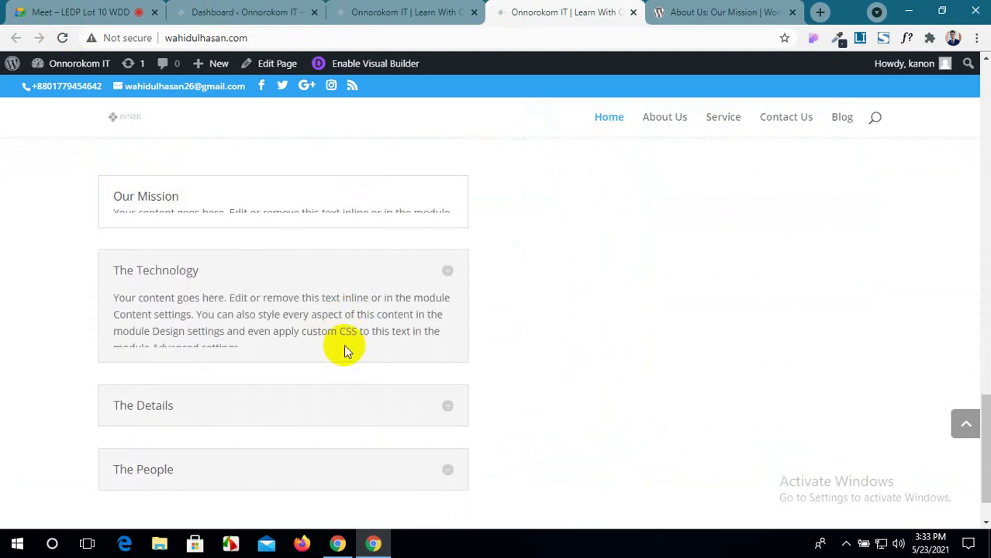
pyautogui.click(331, 405)
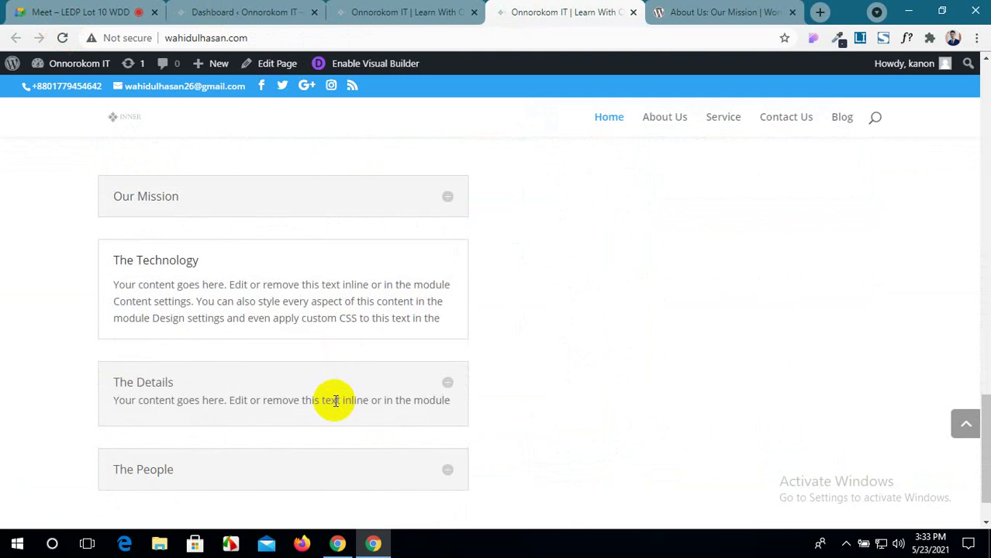
pyautogui.click(343, 470)
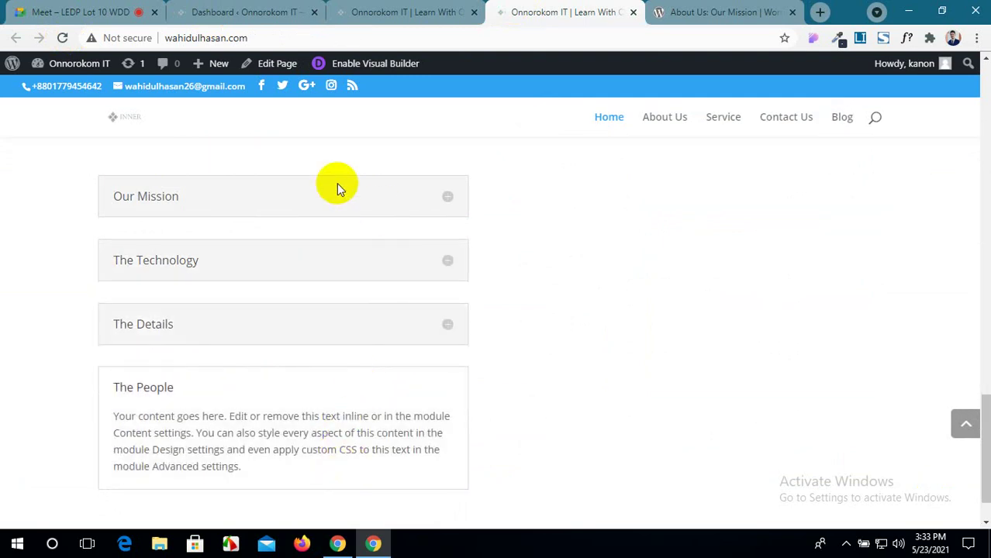
# Set the accordion module's background colour to the red saved swatch in the visual builder and save the page.
pyautogui.click(369, 10)
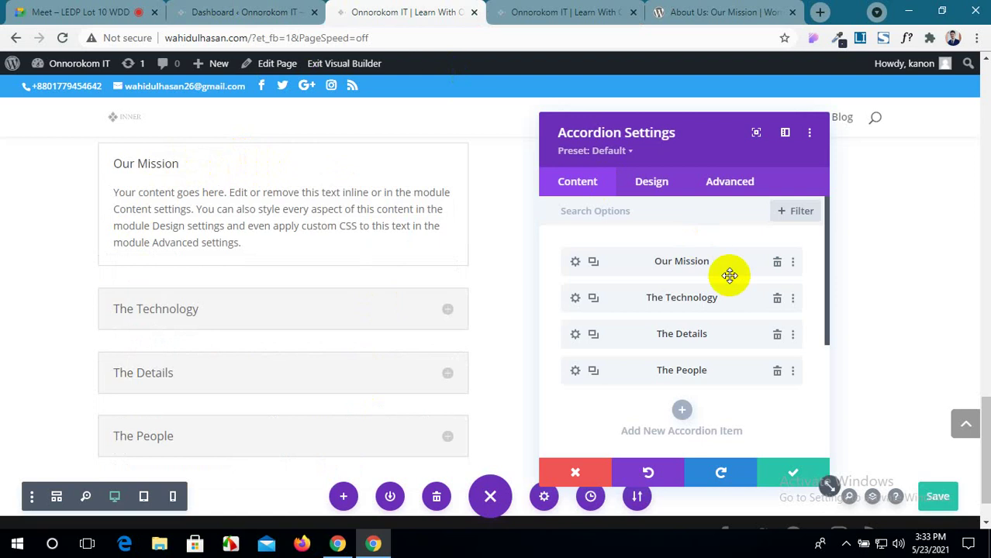
pyautogui.scroll(-2, 730, 275)
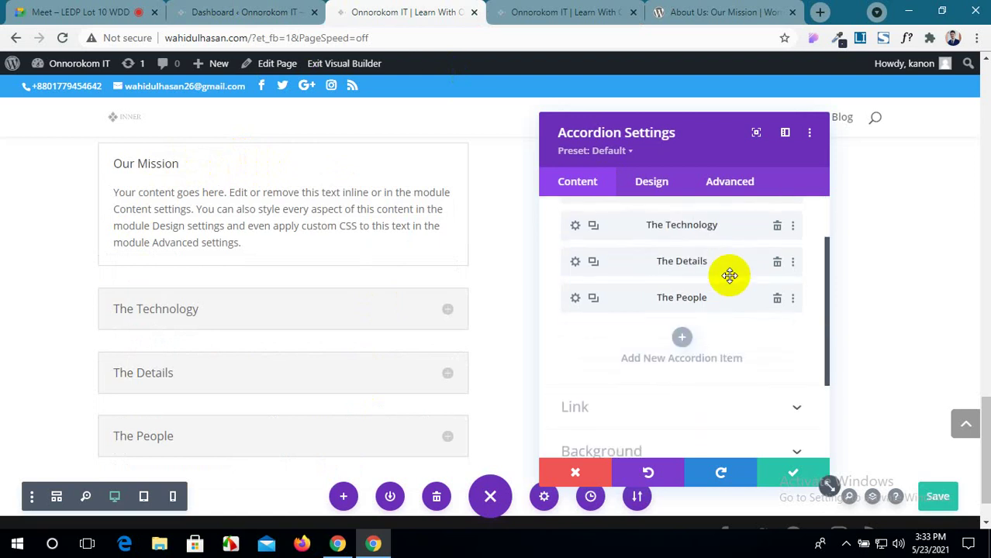
pyautogui.scroll(-2, 730, 275)
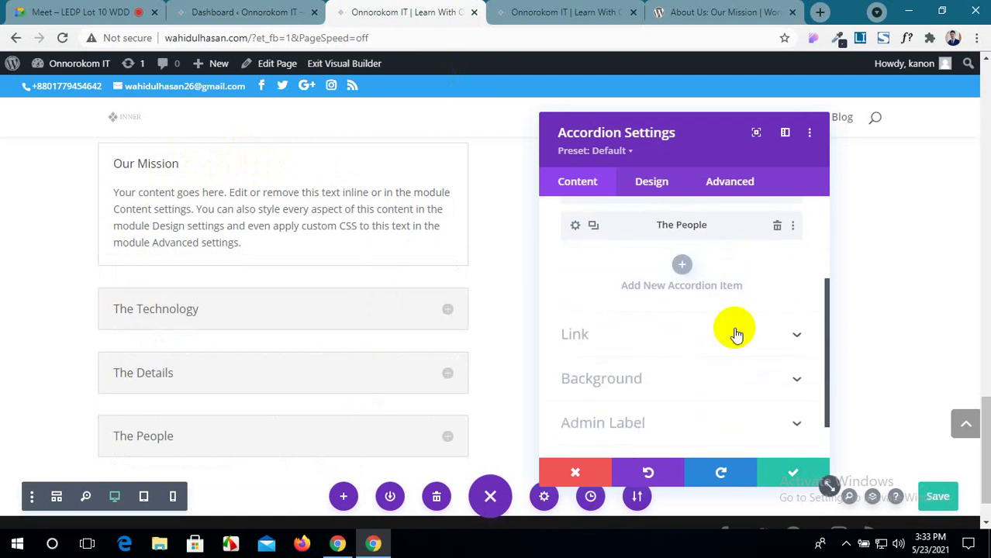
pyautogui.click(764, 381)
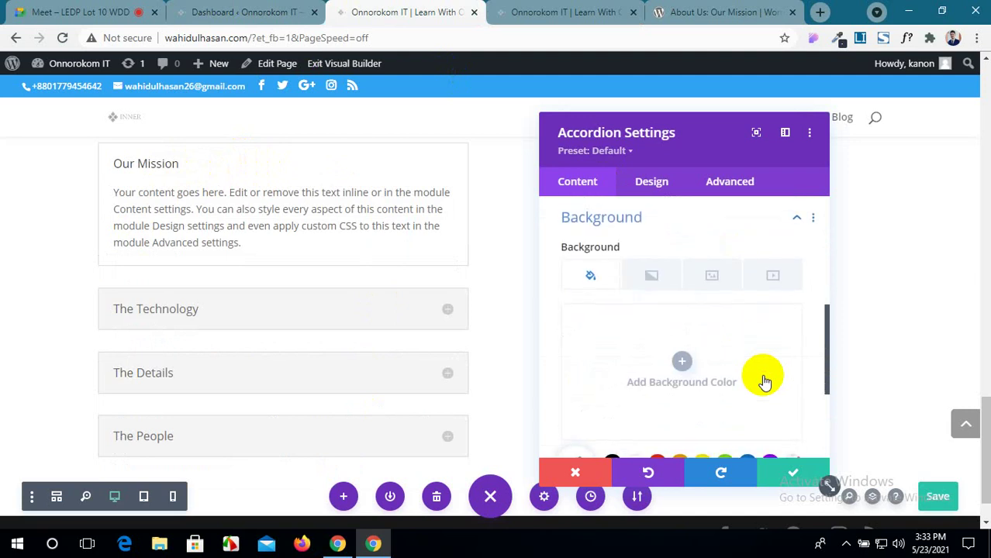
pyautogui.scroll(-2, 745, 384)
pyautogui.click(656, 392)
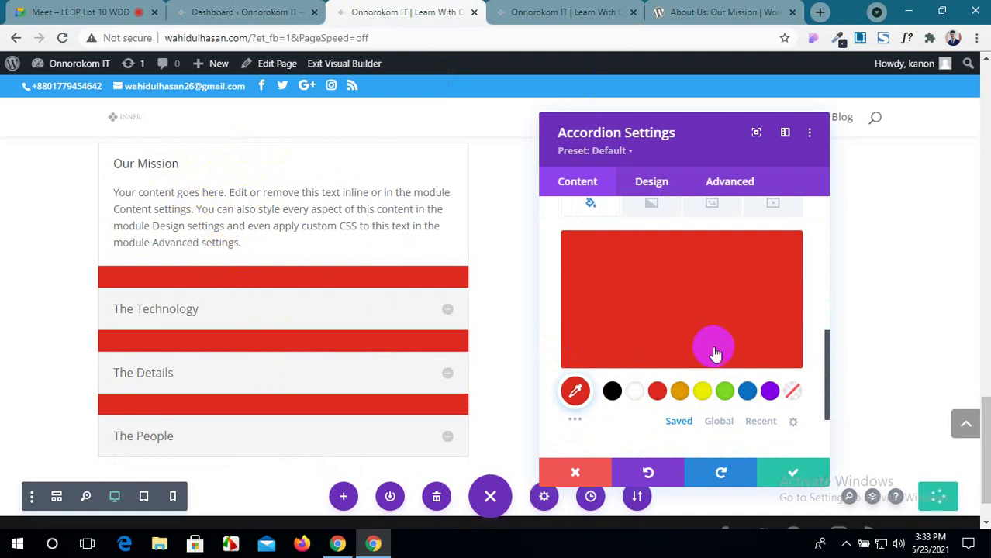
pyautogui.click(932, 500)
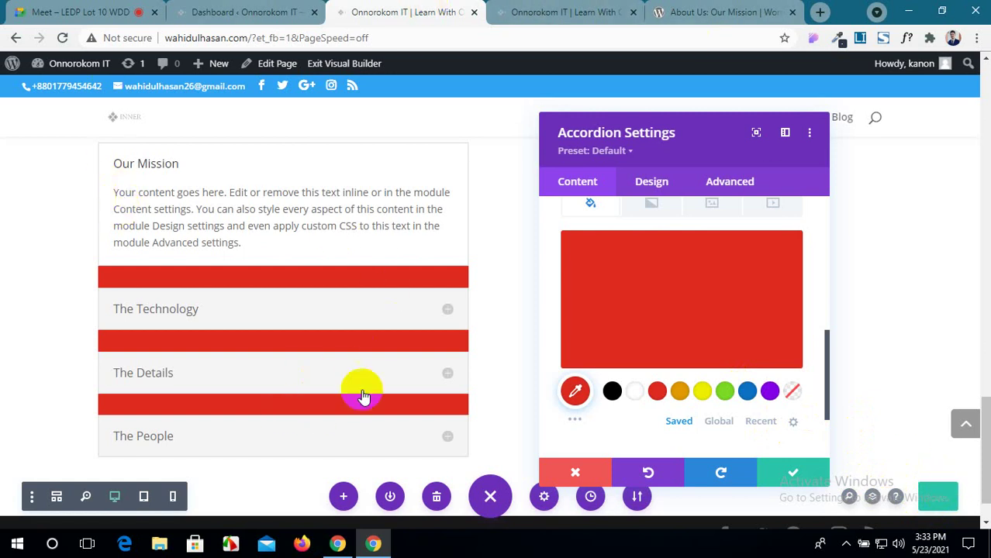
# Return to the live home page to check the accordion's new background.
pyautogui.click(545, 7)
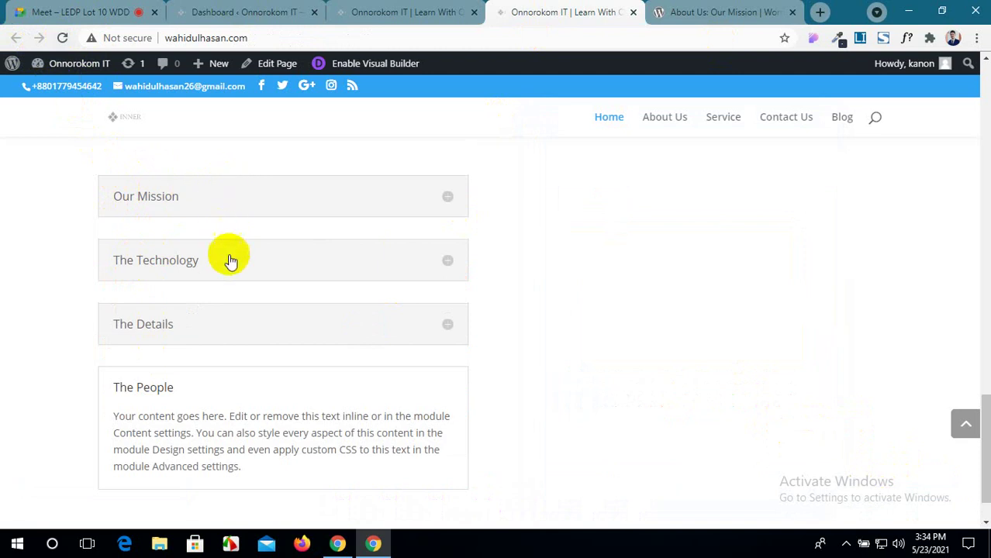
# Reload the live page and expand The Technology, The Details and The People to check the accordion's look.
pyautogui.click(61, 38)
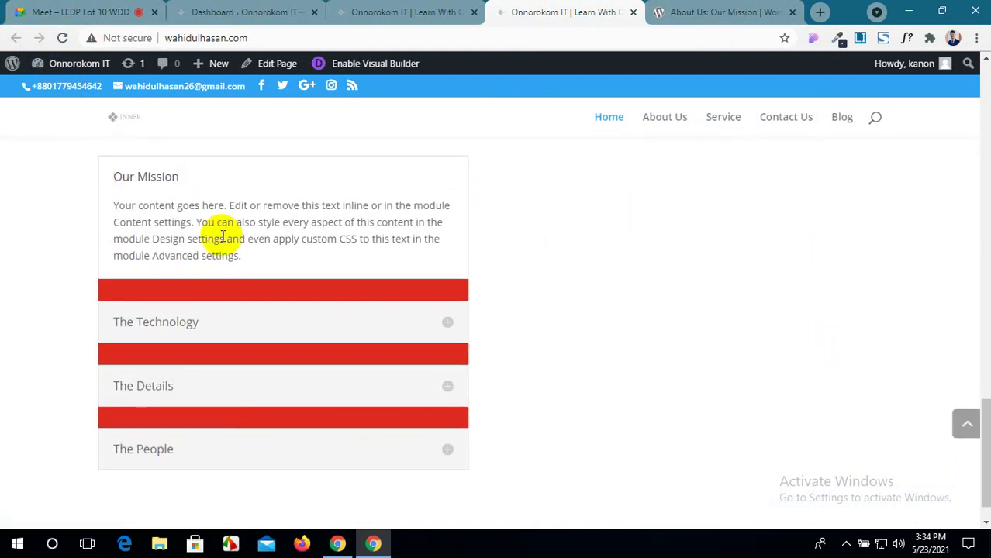
pyautogui.click(254, 321)
pyautogui.click(265, 372)
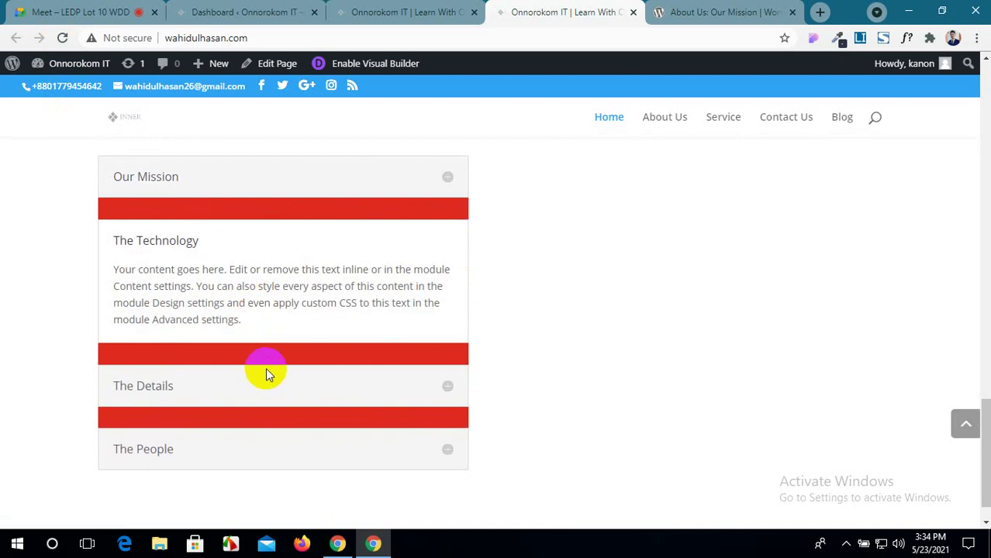
pyautogui.click(264, 429)
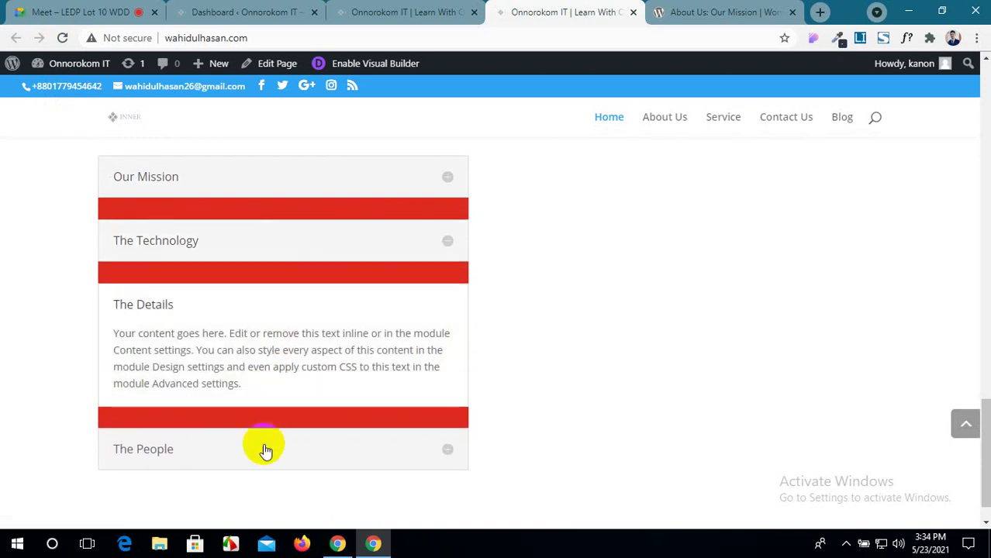
# Return to the Visual Builder page and delete the accordion's red background color.
pyautogui.click(405, 10)
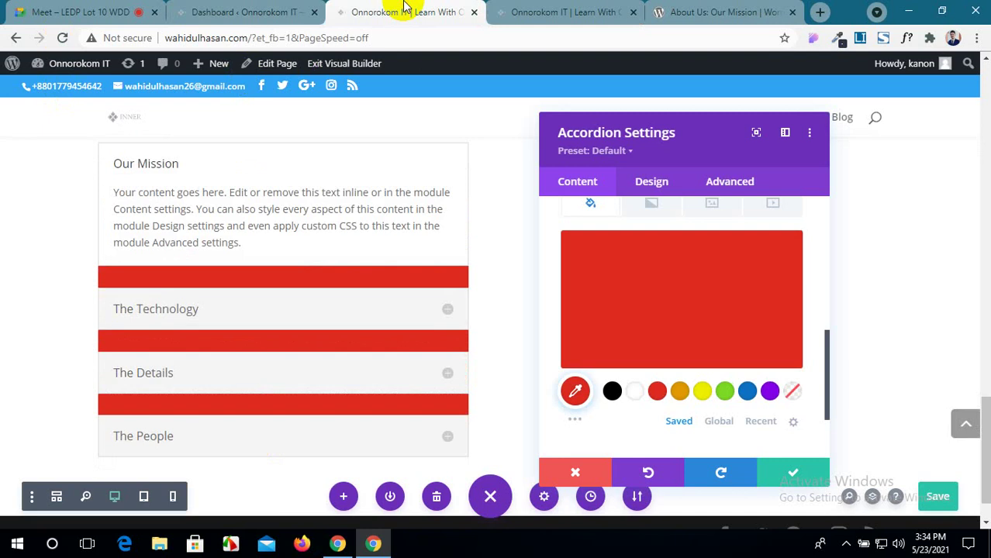
pyautogui.moveTo(768, 281)
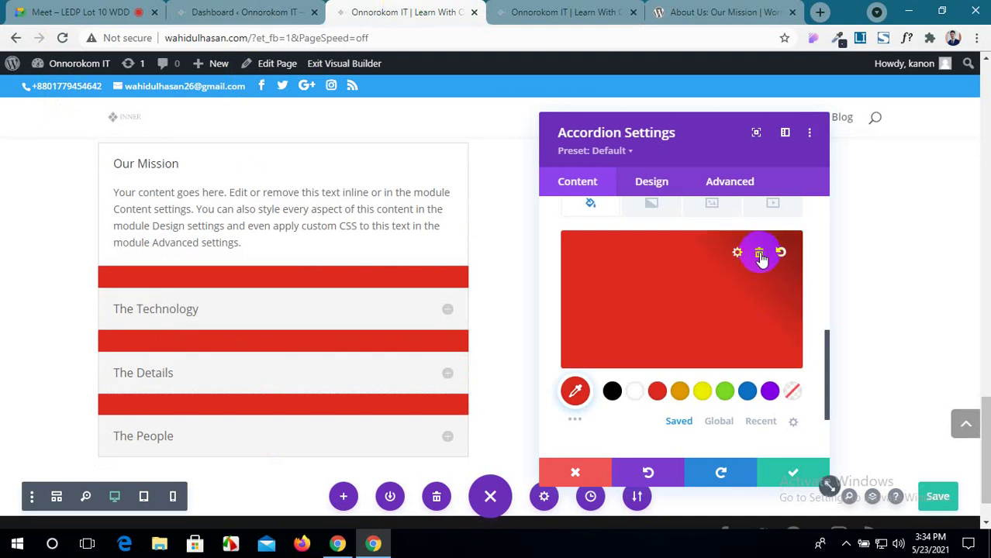
pyautogui.click(760, 256)
pyautogui.scroll(-2, 641, 300)
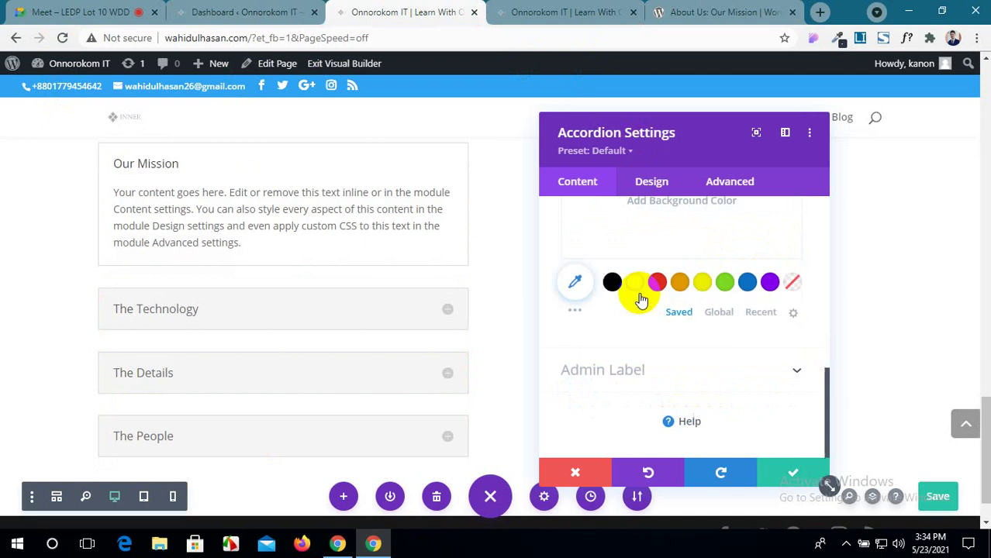
pyautogui.scroll(2, 638, 293)
pyautogui.scroll(-2, 638, 289)
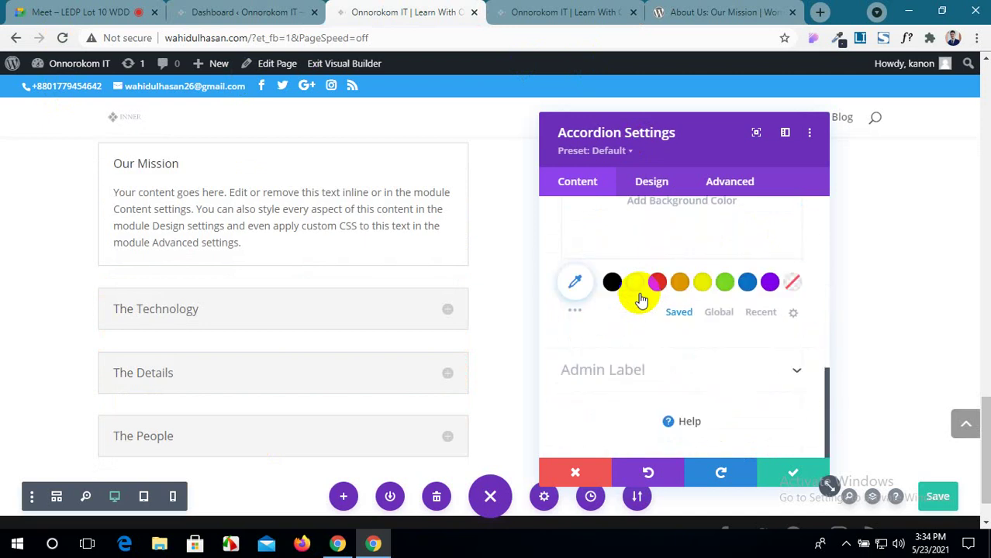
# Set the accordion's icon color to green #7cda24 in its design settings.
pyautogui.click(648, 186)
pyautogui.scroll(1, 445, 281)
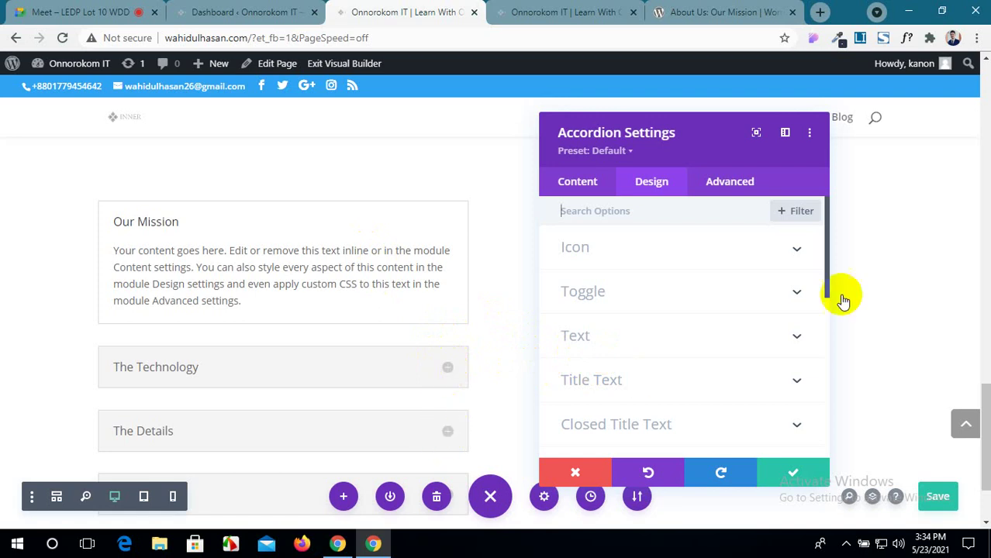
pyautogui.click(789, 252)
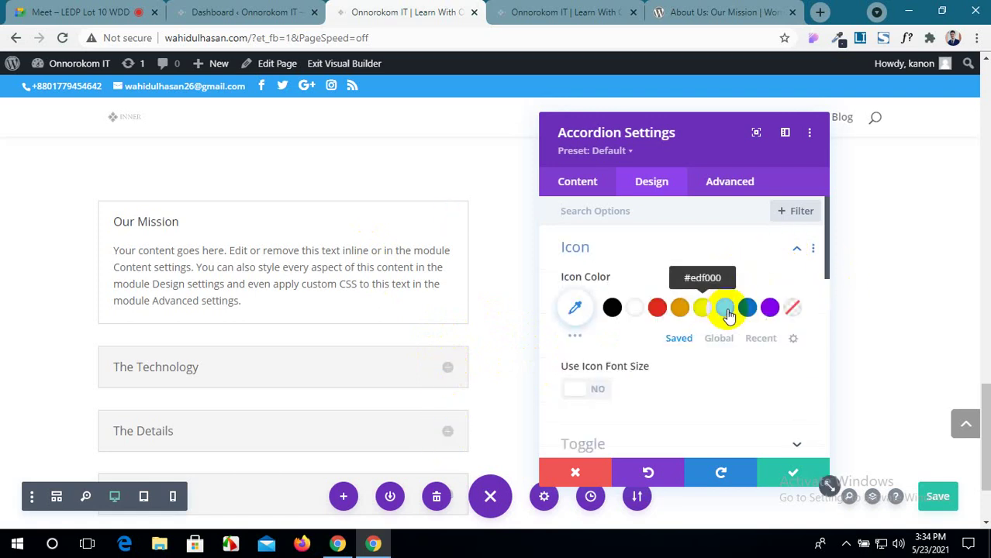
pyautogui.click(726, 310)
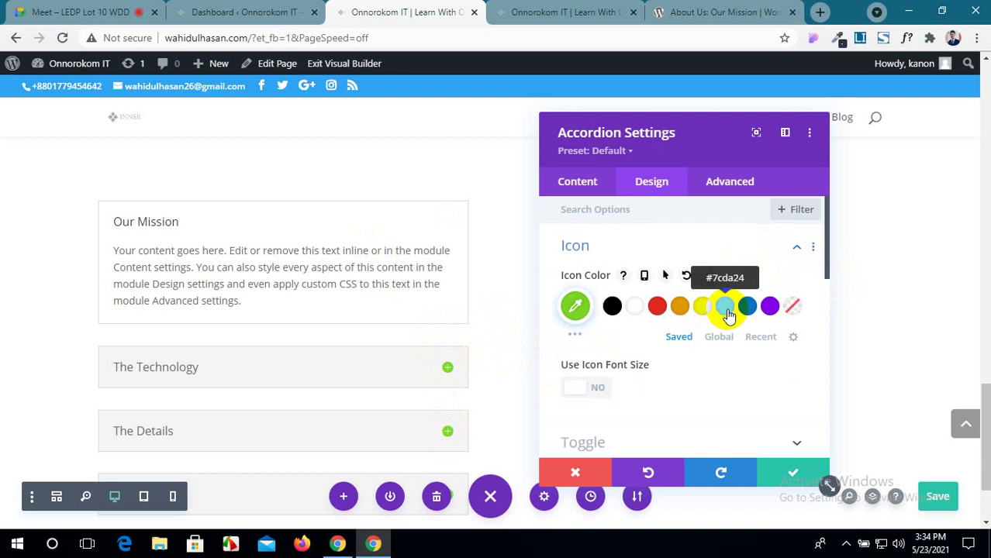
# Enable a custom icon font size of 20px for the accordion and open the Toggle design options.
pyautogui.scroll(-2, 724, 312)
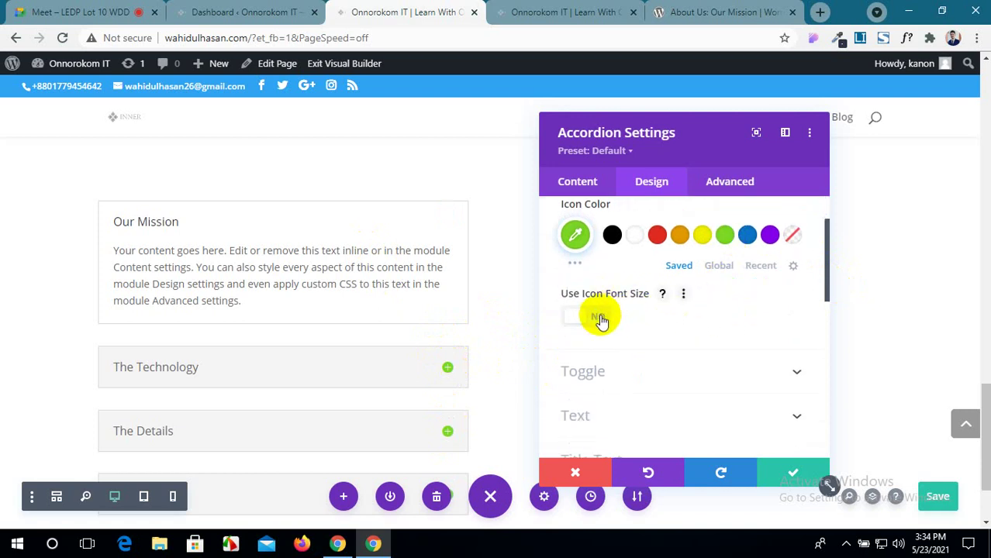
pyautogui.click(576, 318)
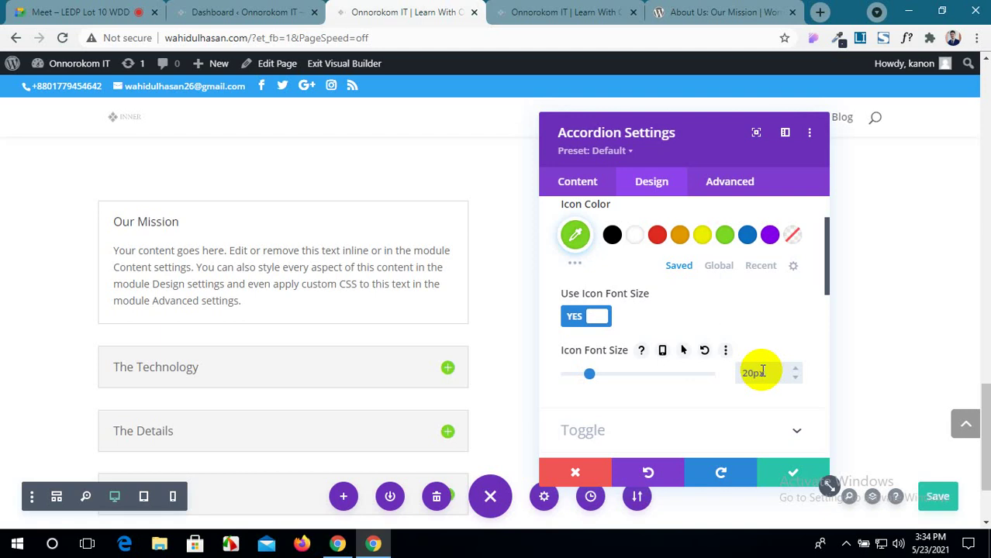
pyautogui.scroll(2, 763, 371)
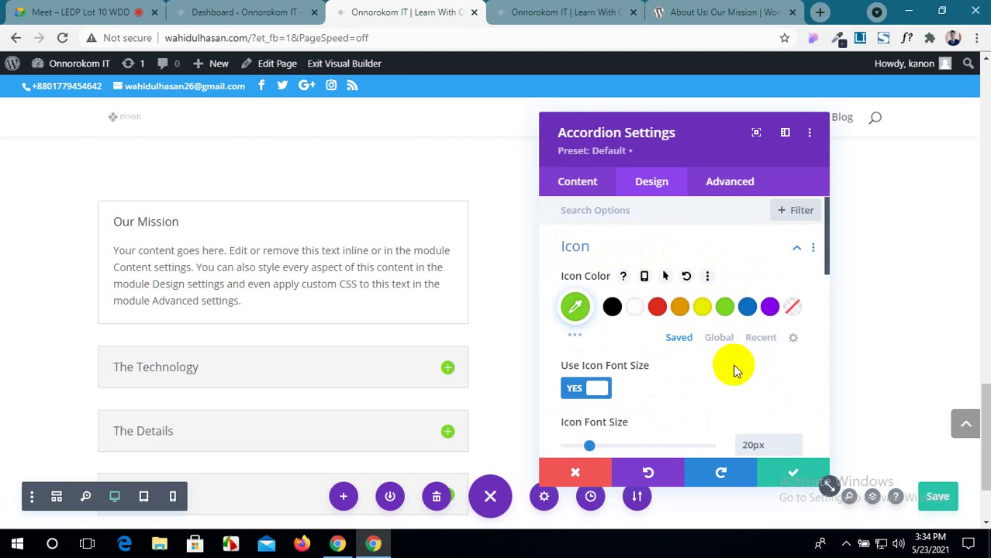
pyautogui.scroll(-4, 734, 369)
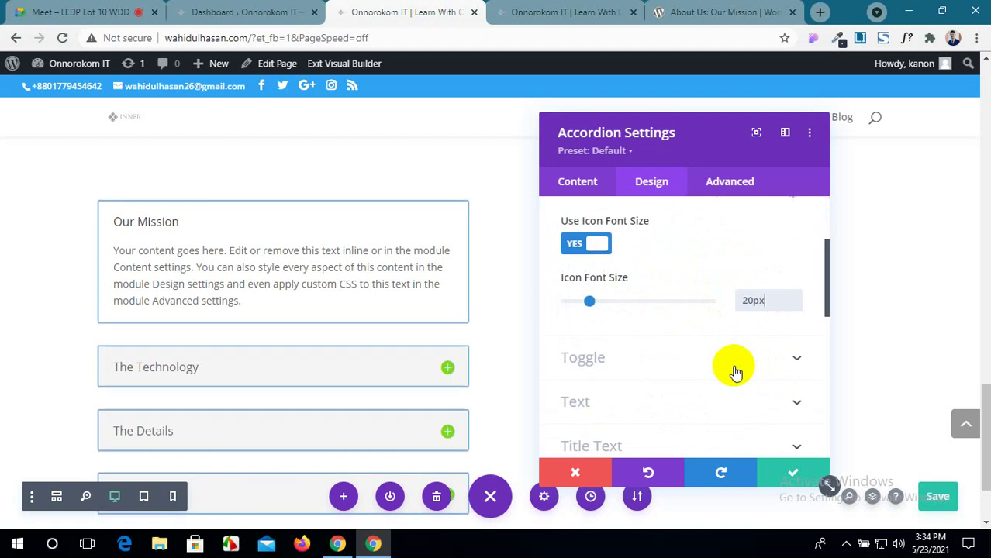
pyautogui.click(654, 358)
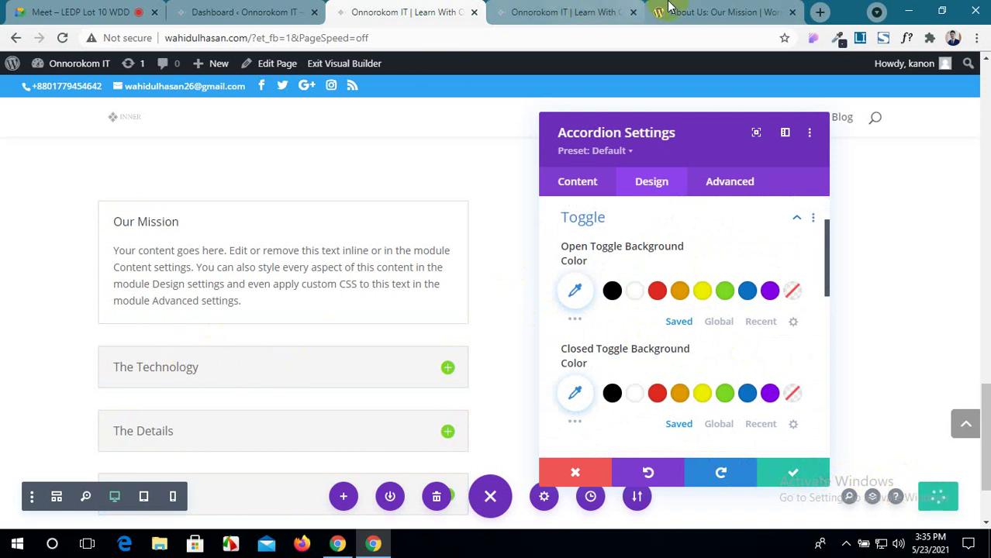
# Reload the live page and expand The Technology, The Details and Our Mission to check the accordion icons.
pyautogui.click(597, 11)
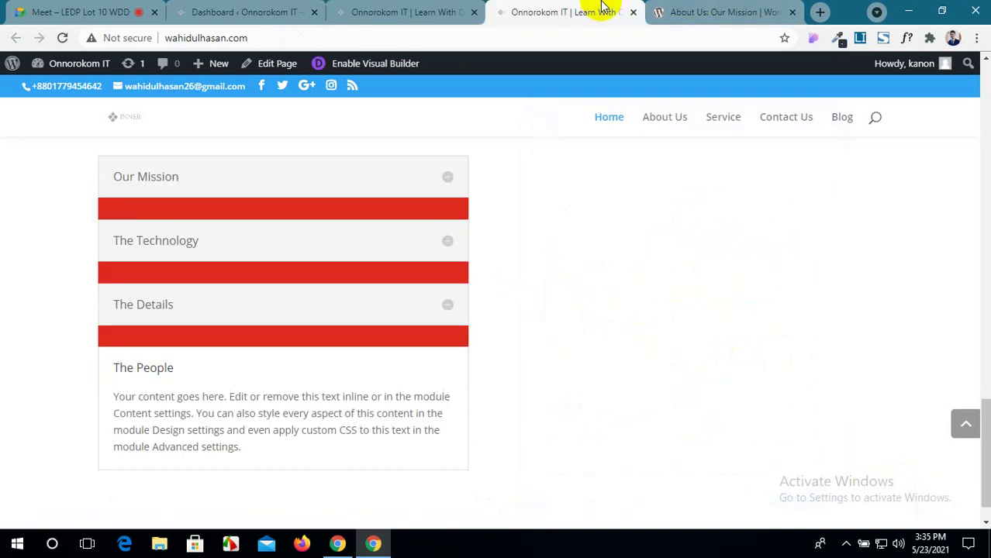
pyautogui.click(63, 38)
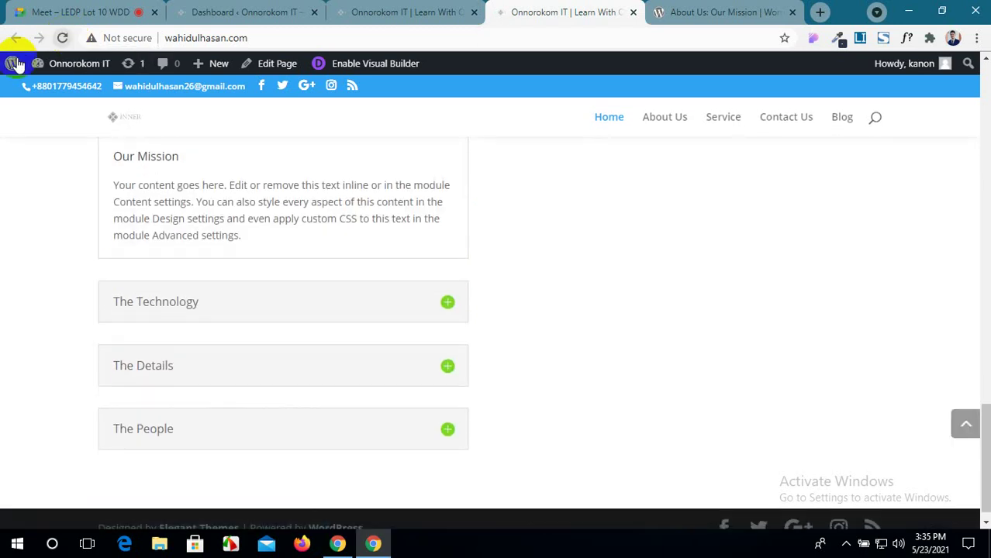
pyautogui.click(313, 308)
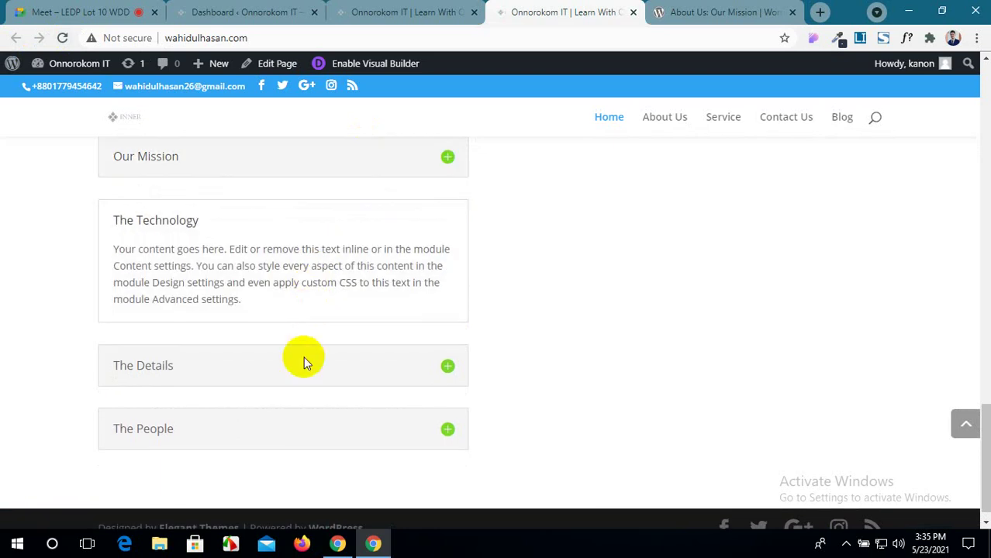
pyautogui.click(303, 365)
pyautogui.scroll(2, 291, 238)
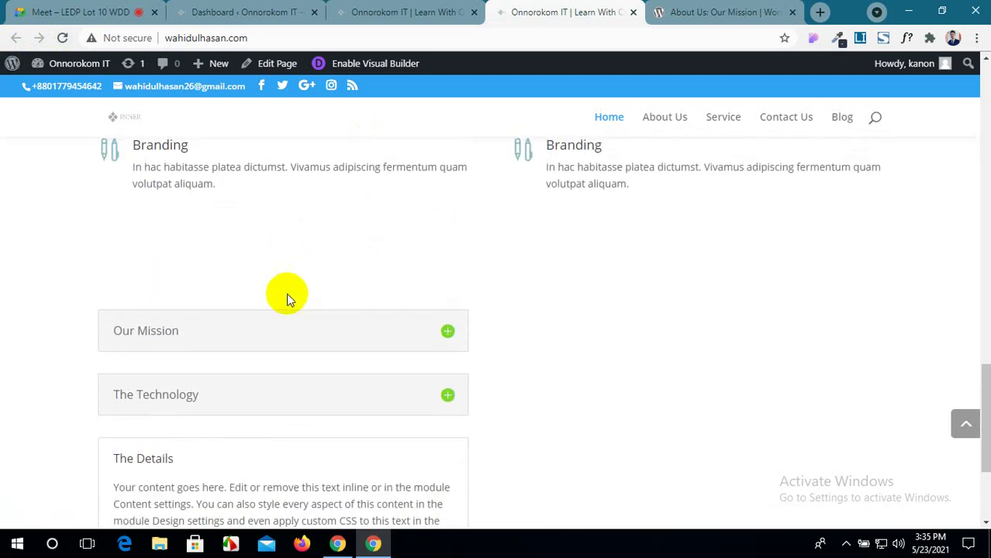
pyautogui.click(286, 333)
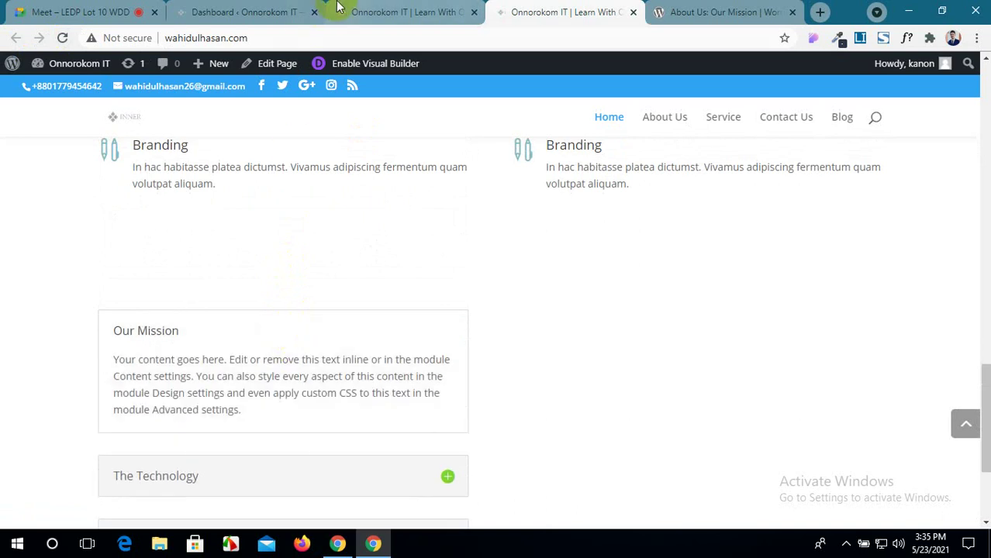
# In the Visual Builder, set the open toggle background to blue and the closed toggle background to light orange from the extended palette.
pyautogui.click(380, 12)
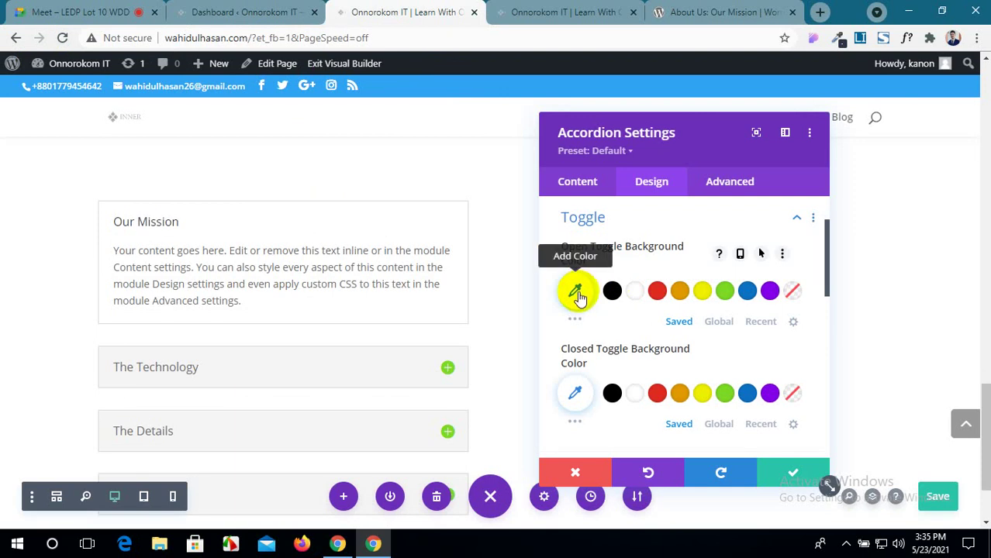
pyautogui.click(748, 292)
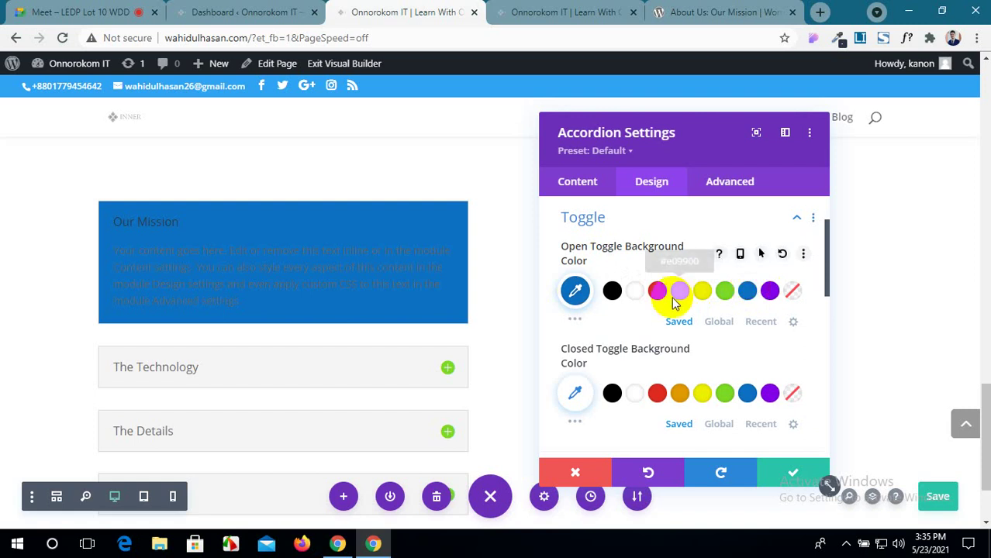
pyautogui.scroll(-2, 642, 323)
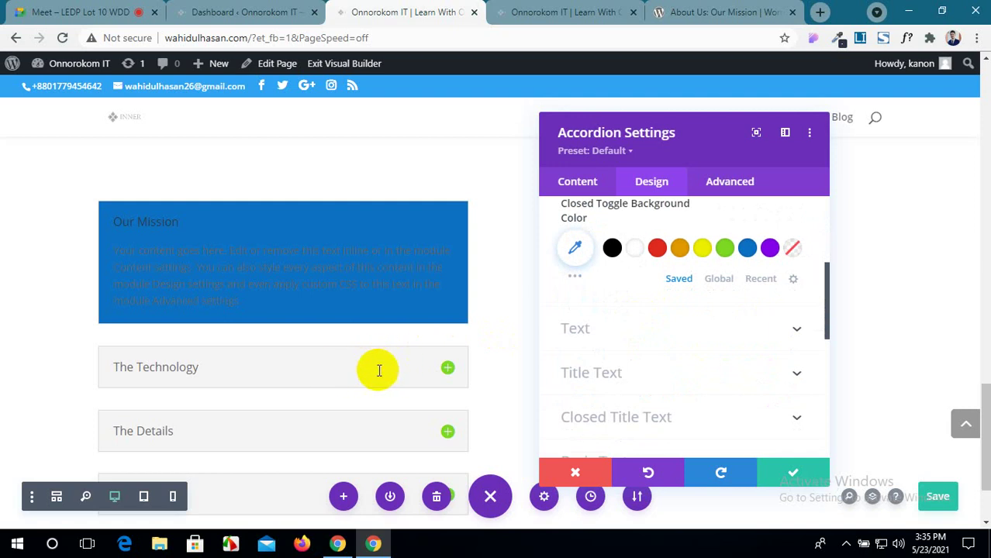
pyautogui.scroll(1, 671, 332)
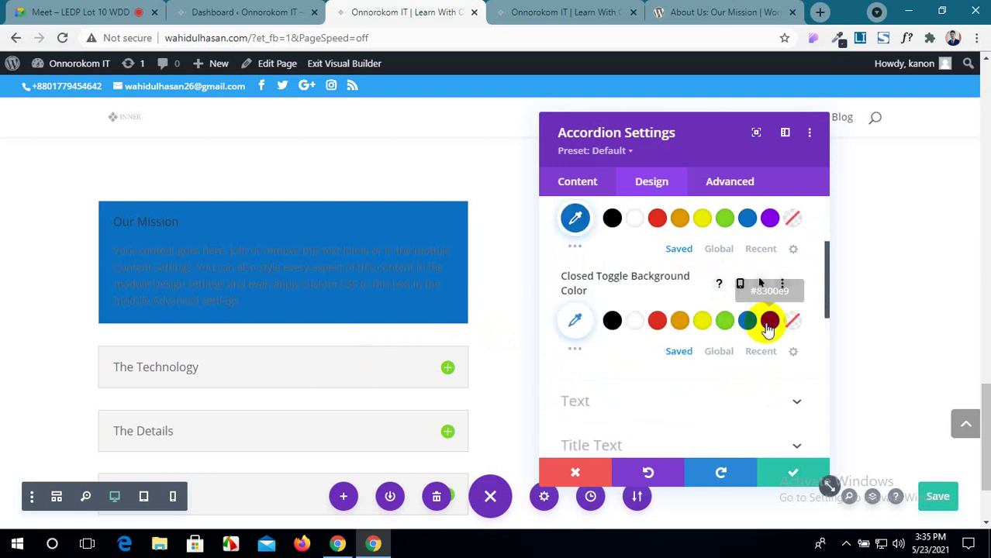
pyautogui.click(769, 322)
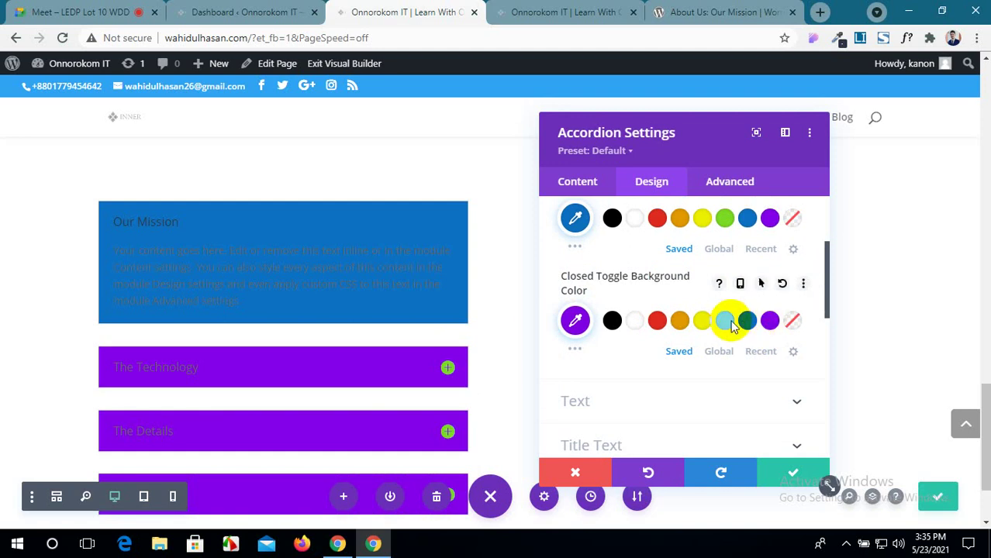
pyautogui.click(725, 321)
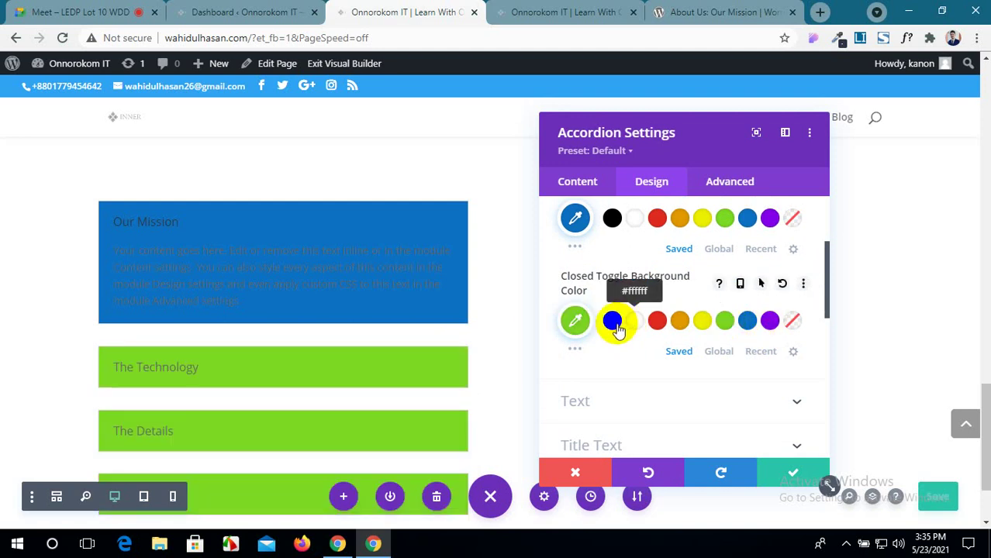
pyautogui.click(574, 353)
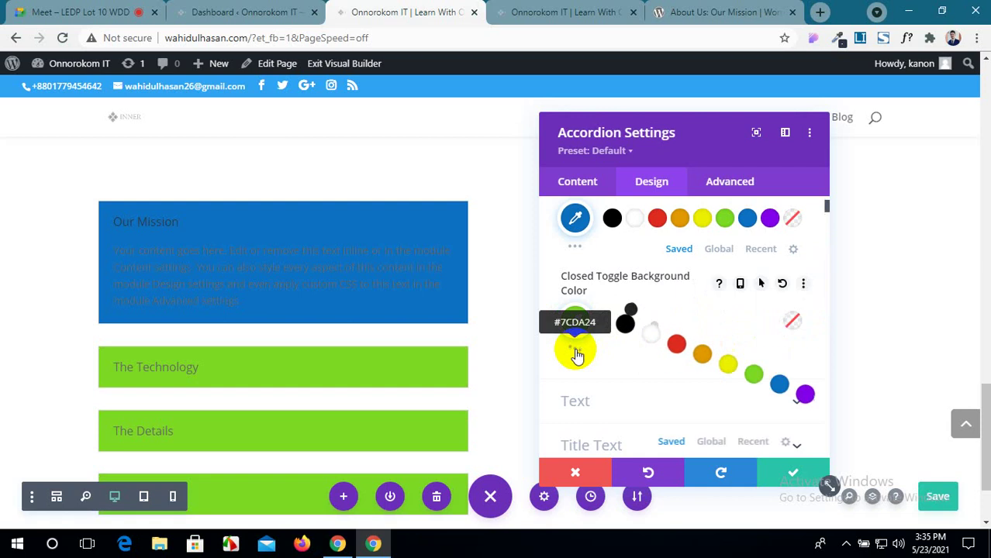
pyautogui.scroll(-1, 751, 372)
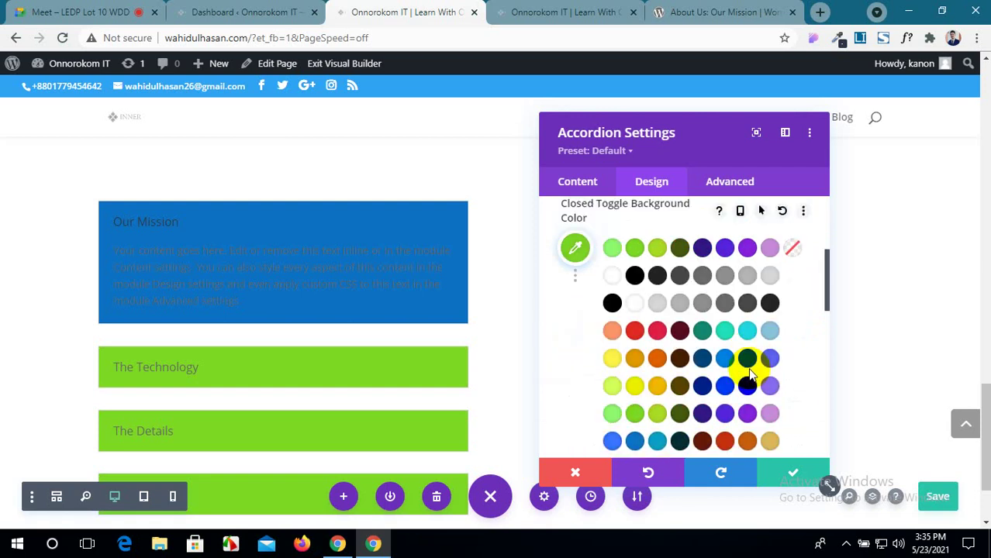
pyautogui.click(612, 332)
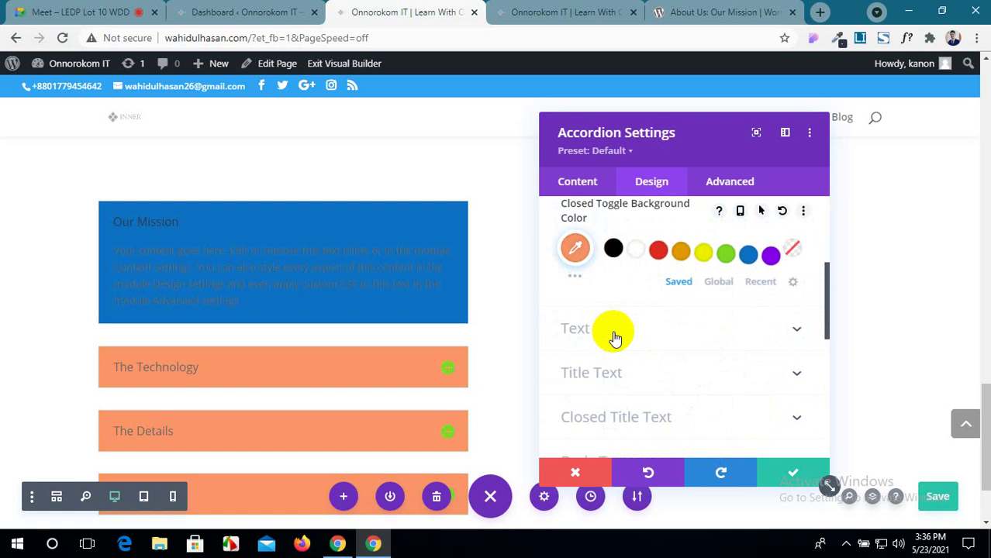
pyautogui.scroll(-1, 216, 372)
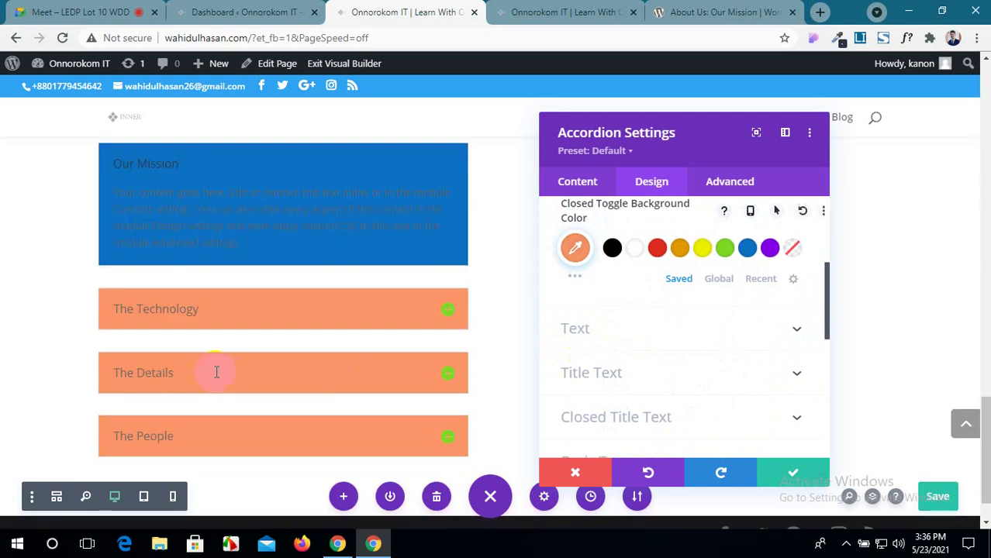
# Set the accordion's icon color to red #e01f45 from the extended palette.
pyautogui.scroll(4, 648, 327)
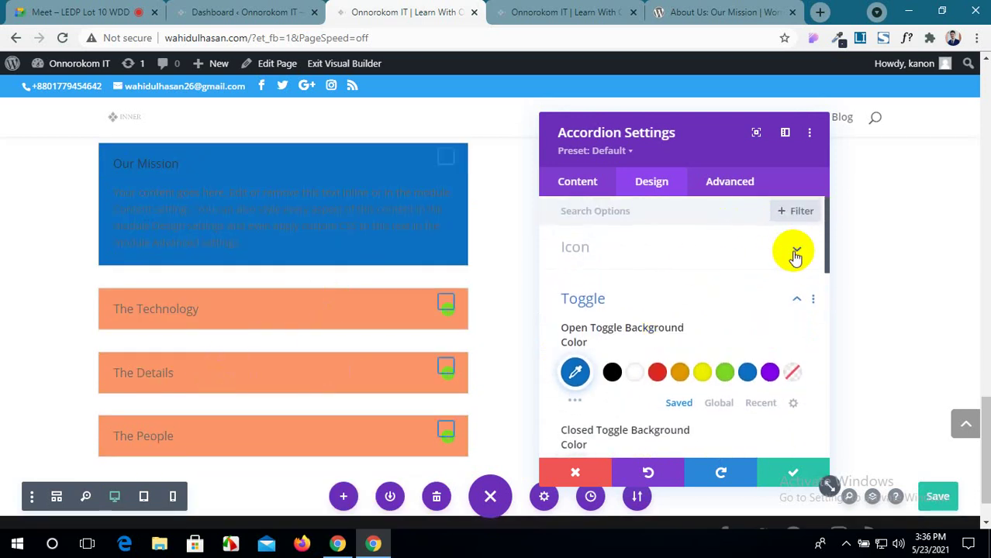
pyautogui.click(795, 253)
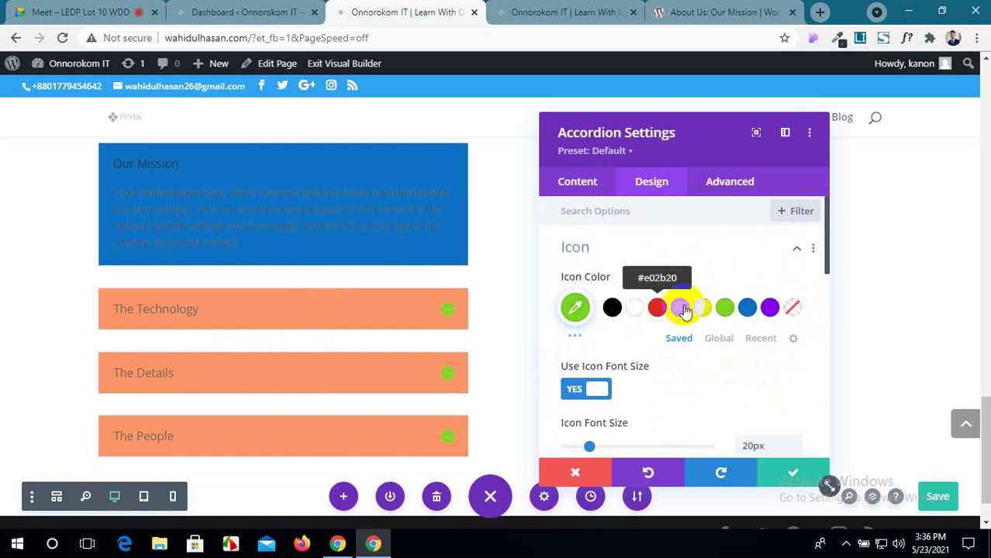
pyautogui.click(682, 310)
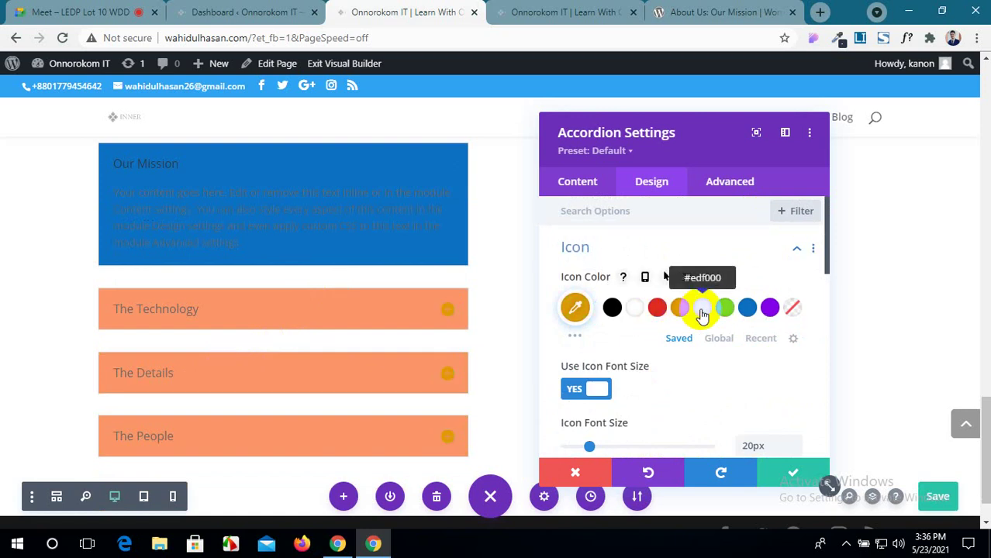
pyautogui.click(703, 314)
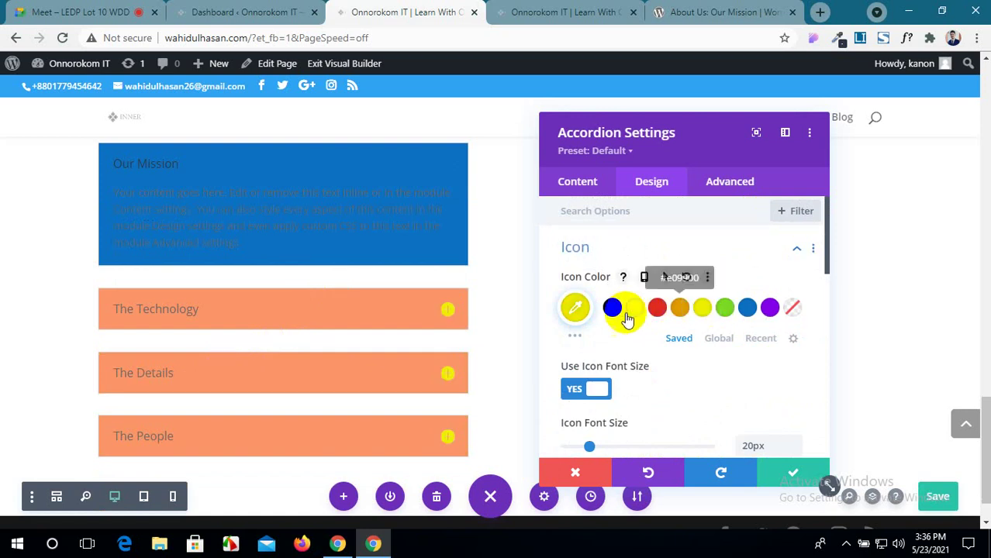
pyautogui.click(573, 337)
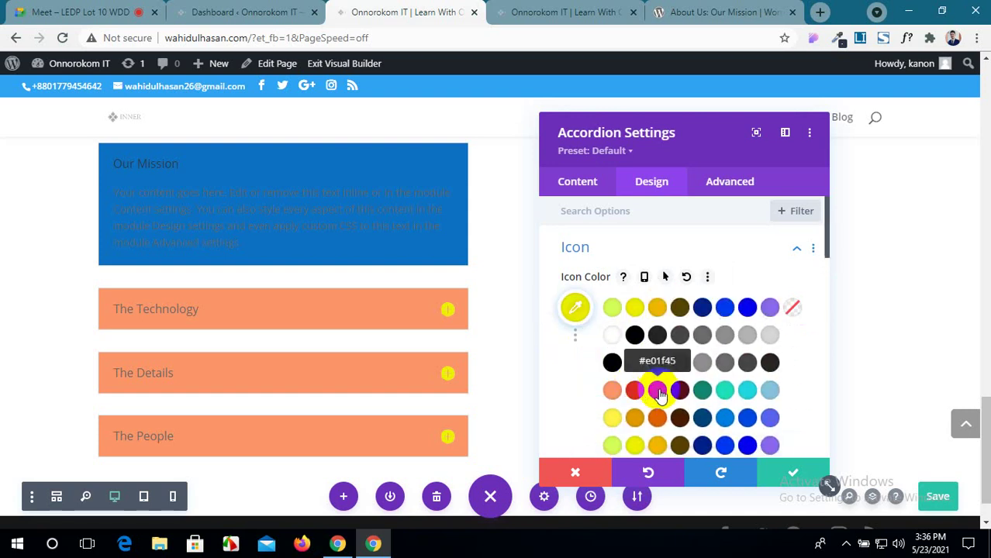
pyautogui.click(657, 392)
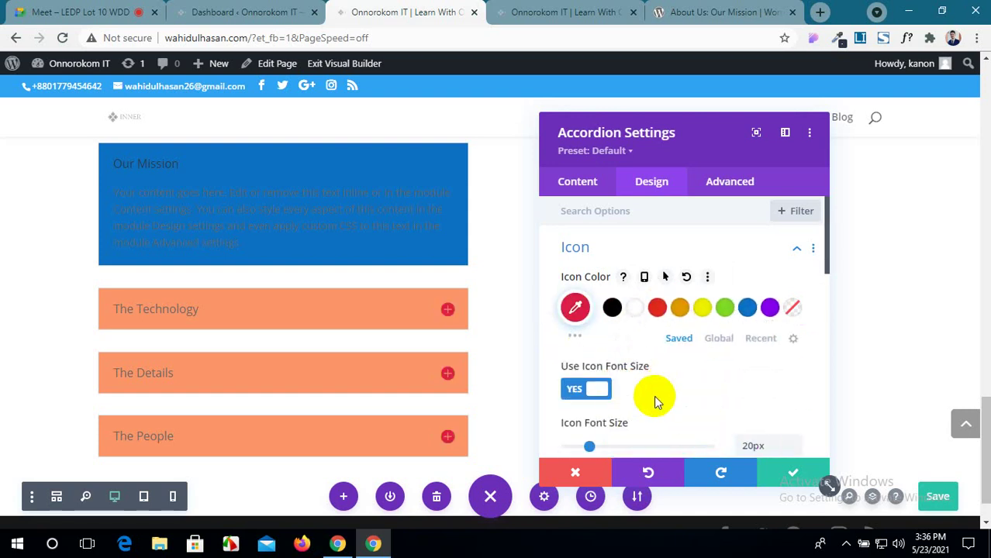
# Review the icon font size and the open and closed toggle background color options in the accordion's design settings.
pyautogui.scroll(-2, 296, 366)
pyautogui.scroll(-3, 718, 370)
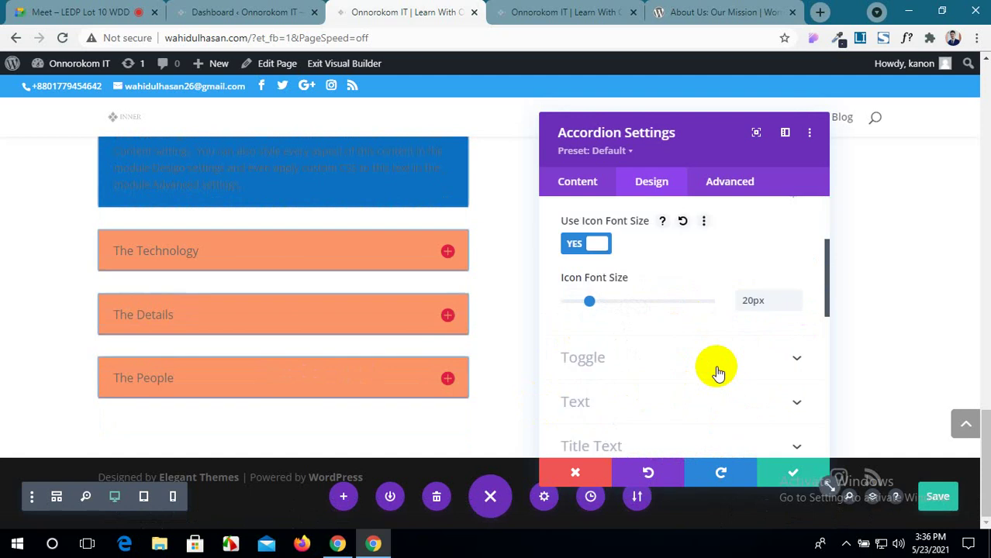
pyautogui.scroll(1, 751, 370)
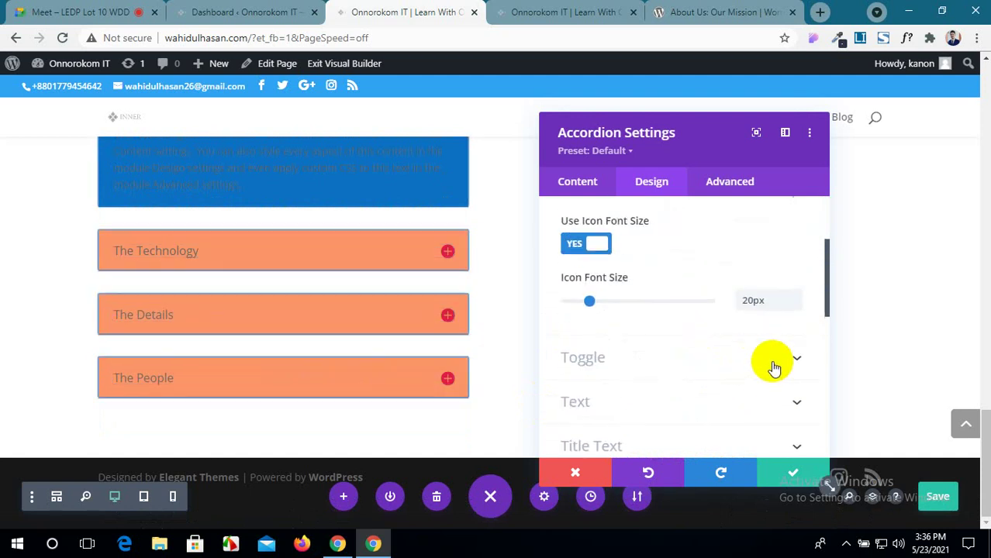
pyautogui.click(774, 366)
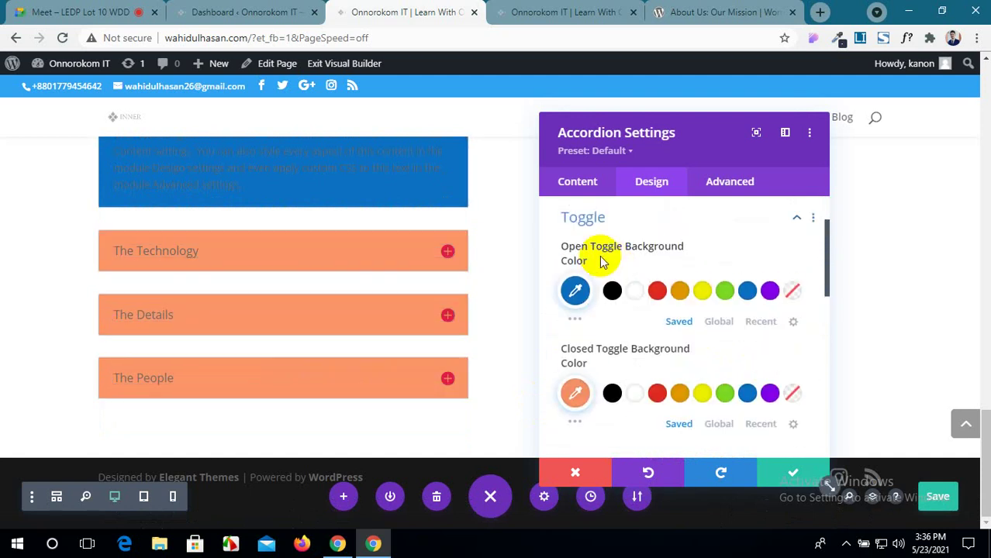
pyautogui.scroll(-2, 660, 261)
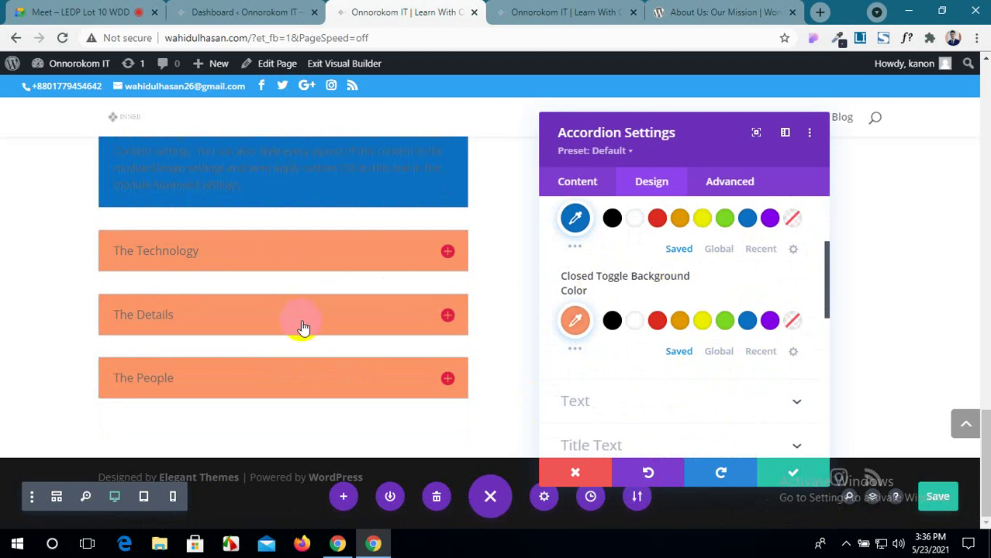
pyautogui.scroll(-4, 646, 314)
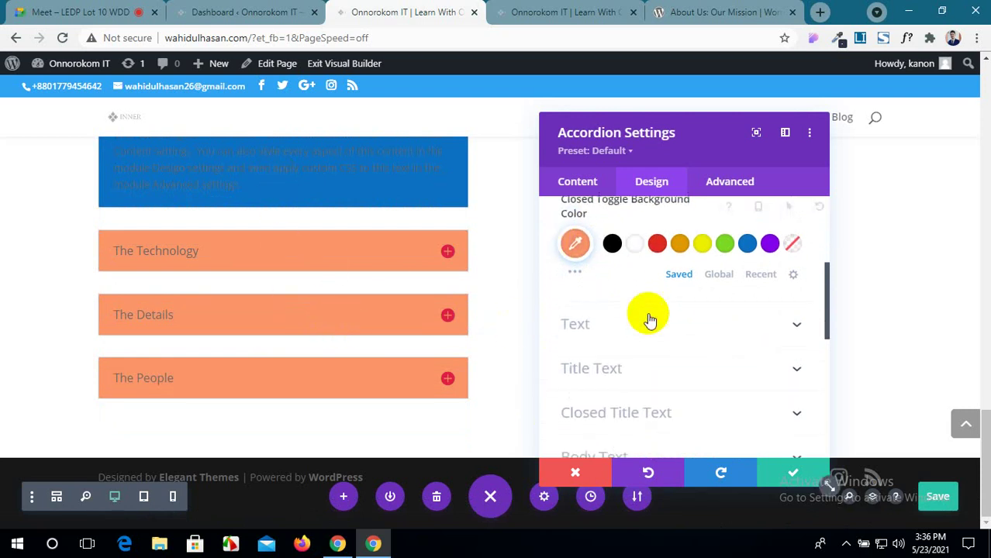
pyautogui.scroll(2, 628, 281)
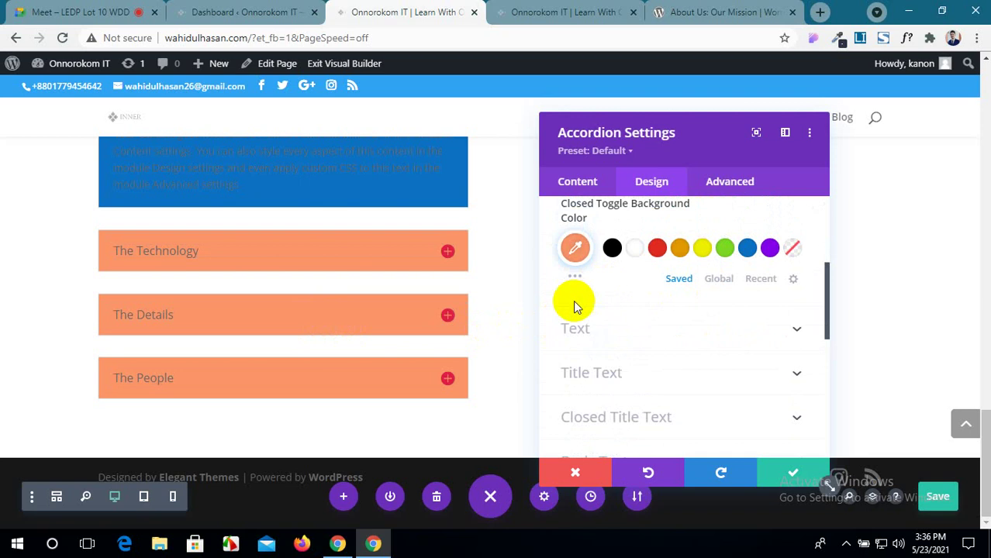
pyautogui.scroll(1, 389, 308)
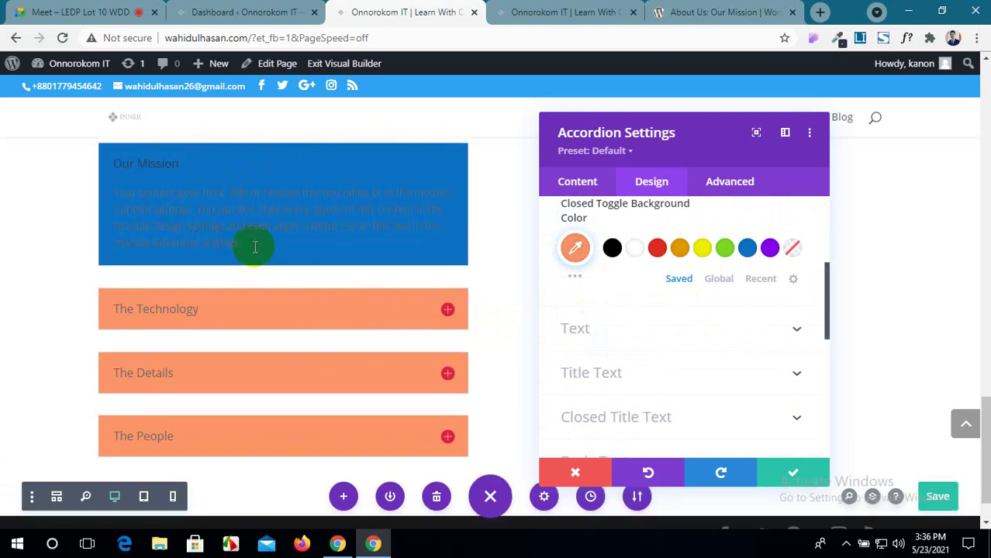
pyautogui.click(118, 191)
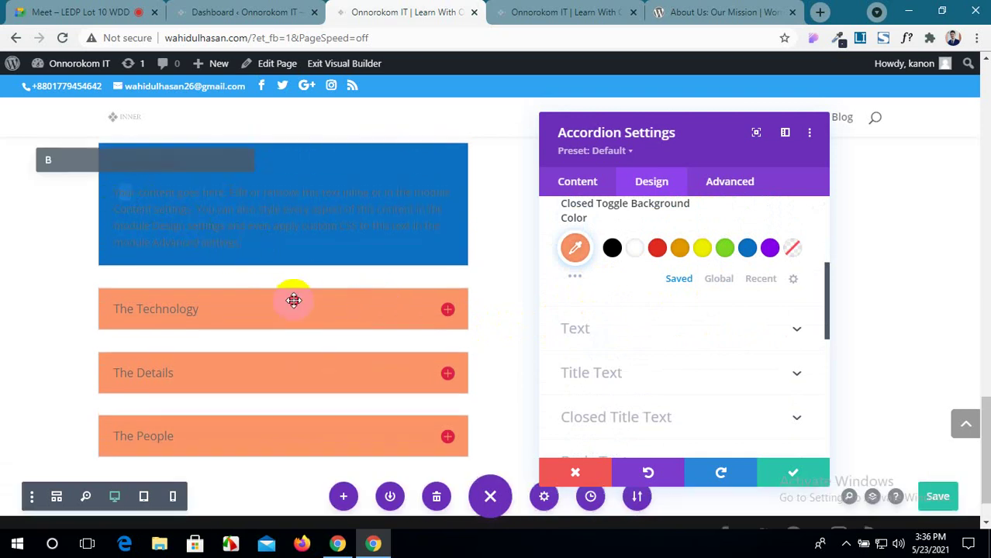
pyautogui.click(400, 262)
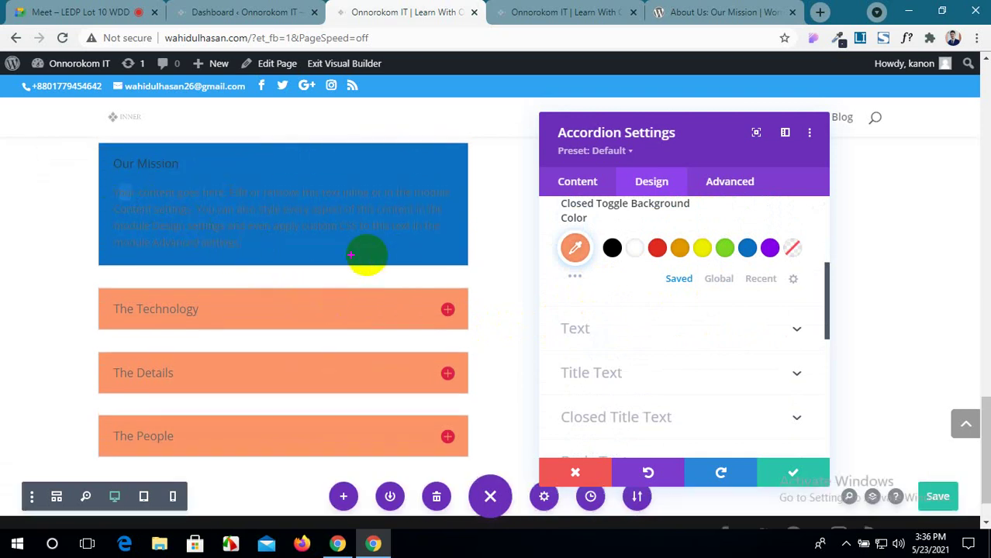
pyautogui.moveTo(106, 185); pyautogui.dragTo(448, 250)
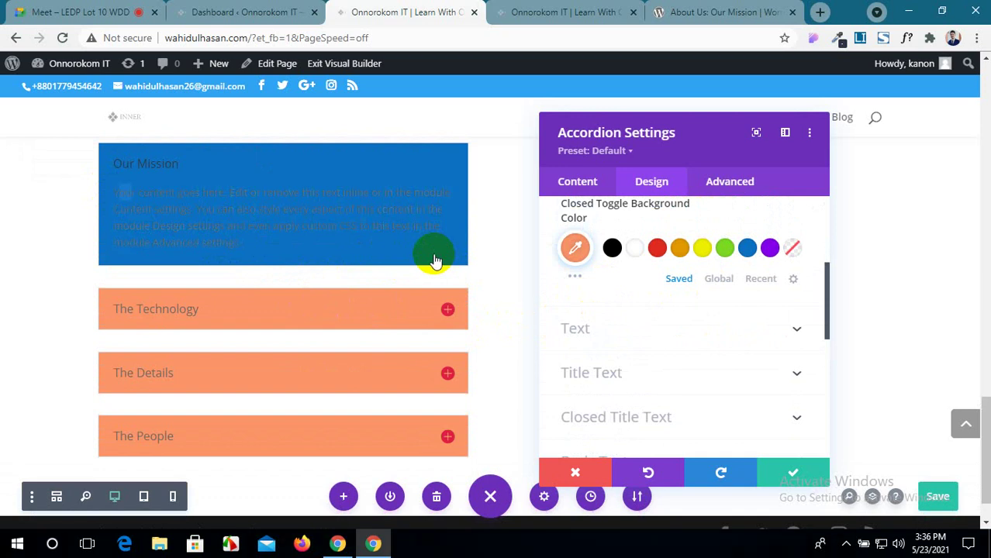
pyautogui.click(75, 9)
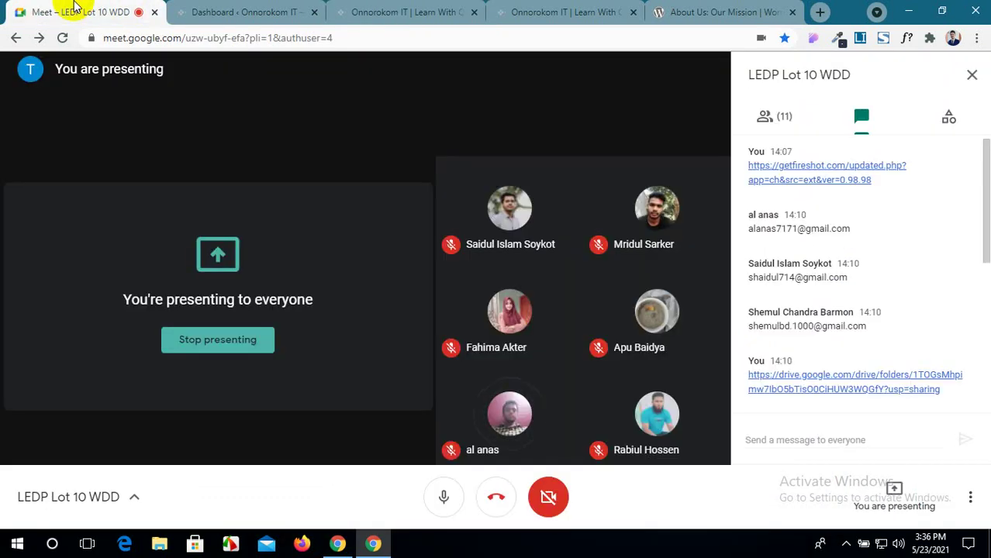
pyautogui.click(535, 11)
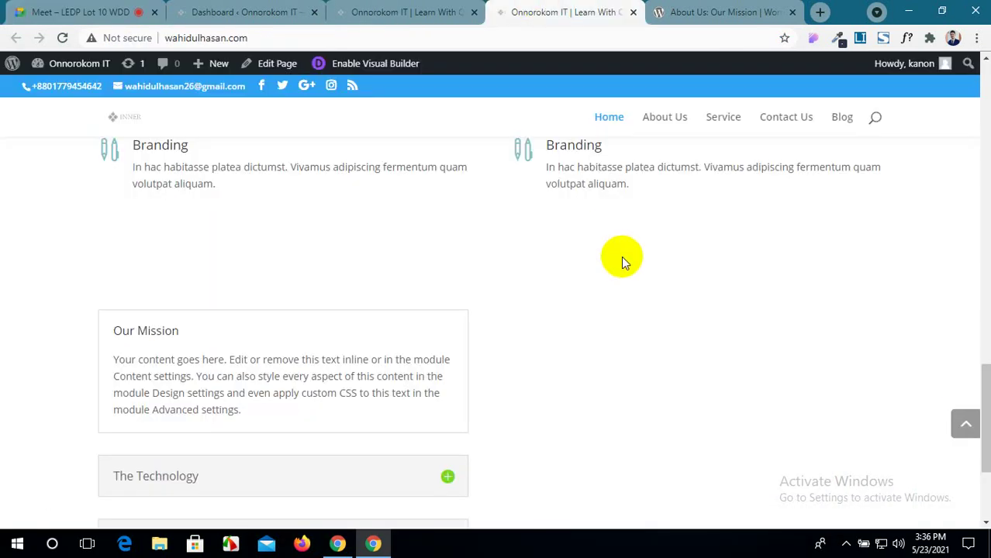
pyautogui.click(380, 11)
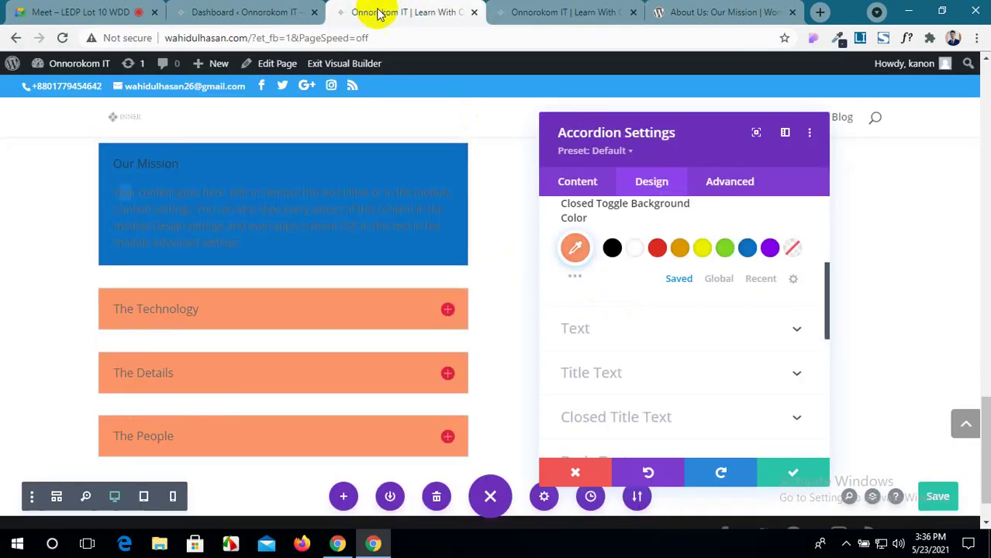
# Set the accordion's text alignment to left and look through the text shadow options.
pyautogui.click(800, 329)
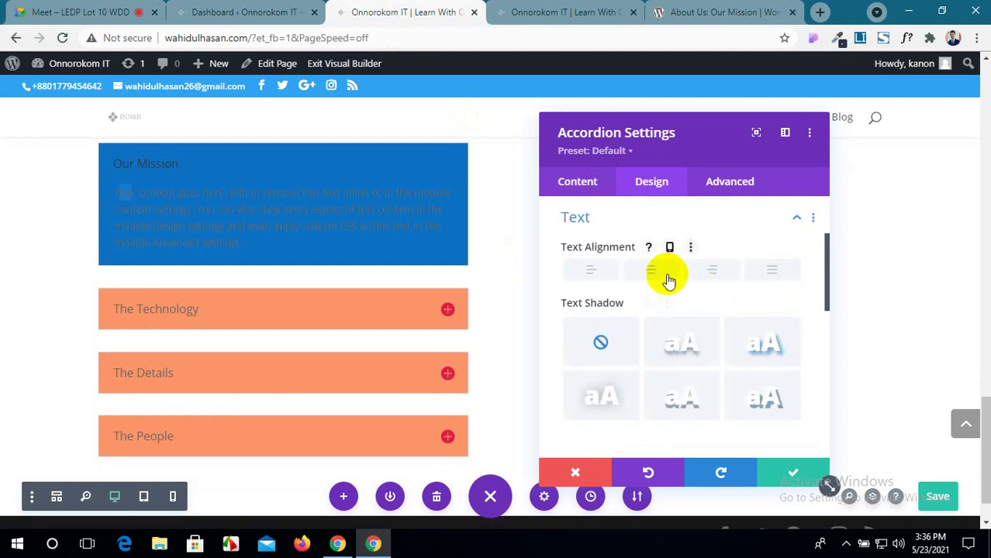
pyautogui.click(600, 272)
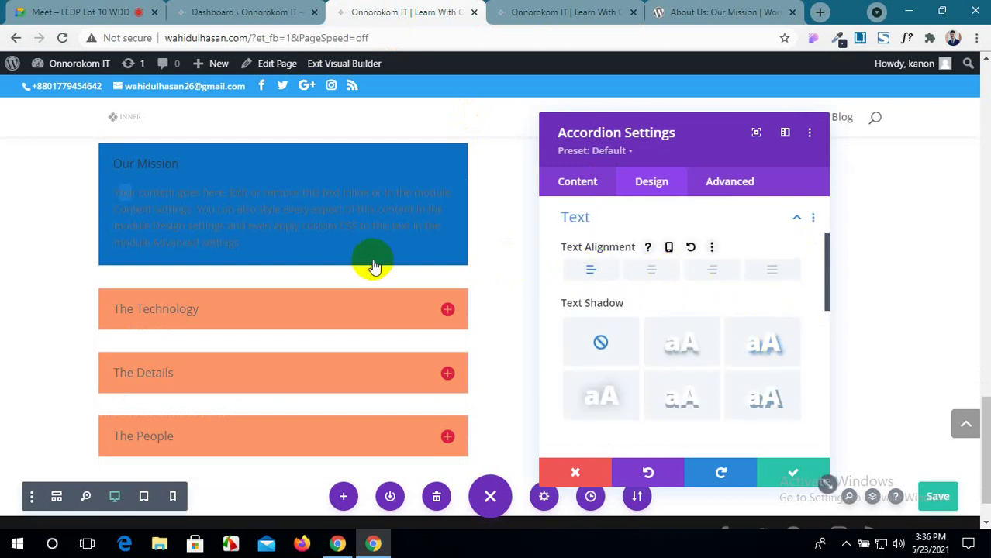
pyautogui.scroll(-2, 655, 311)
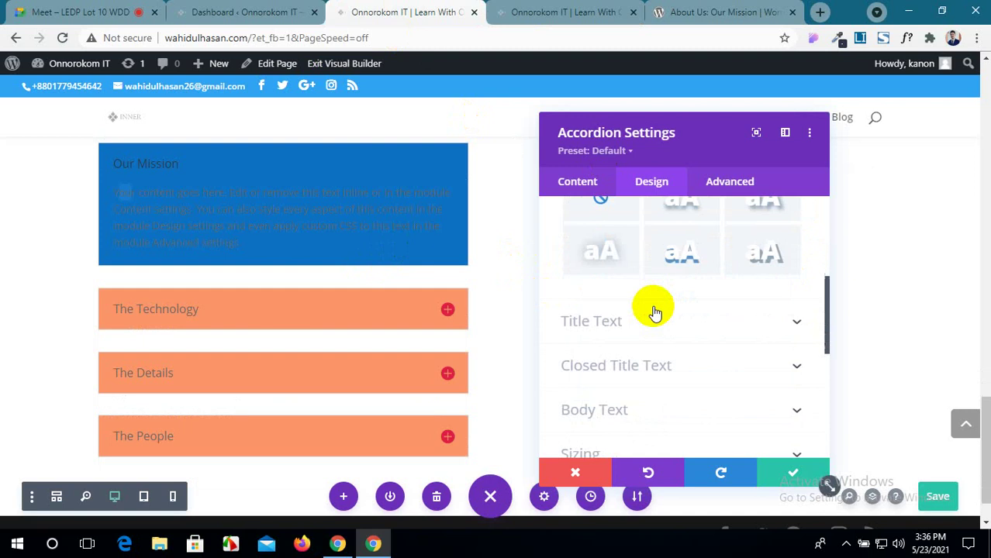
pyautogui.scroll(1, 654, 313)
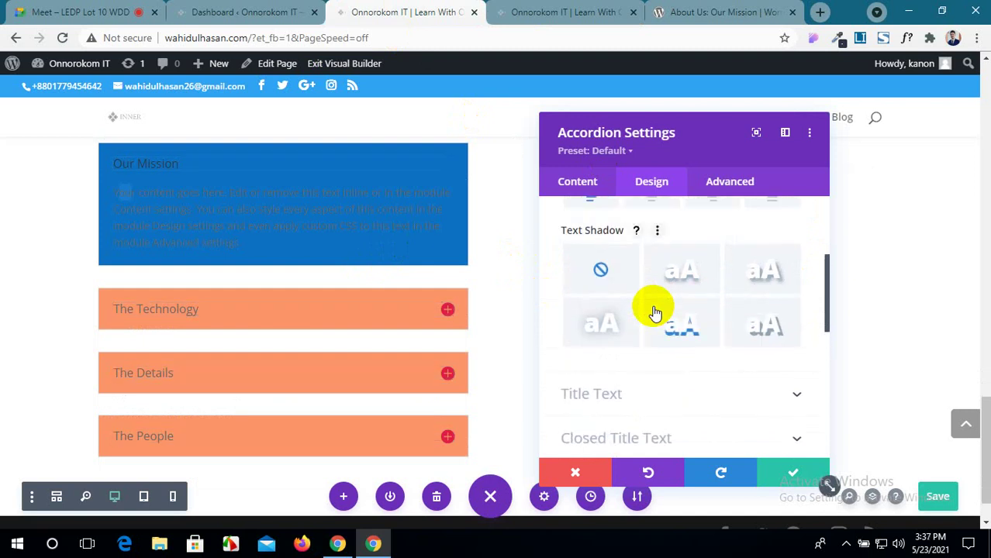
pyautogui.scroll(3, 654, 313)
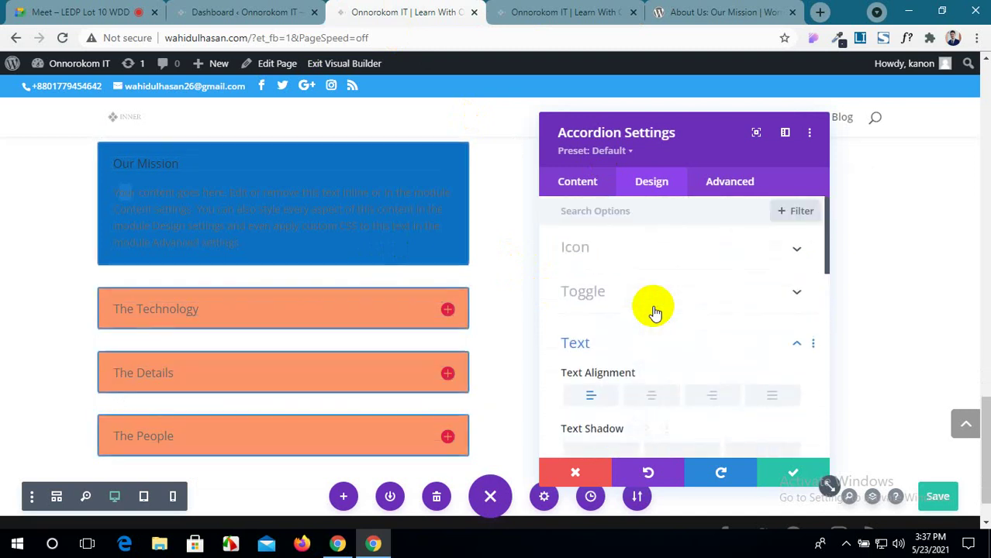
pyautogui.scroll(-4, 655, 312)
pyautogui.scroll(1, 654, 312)
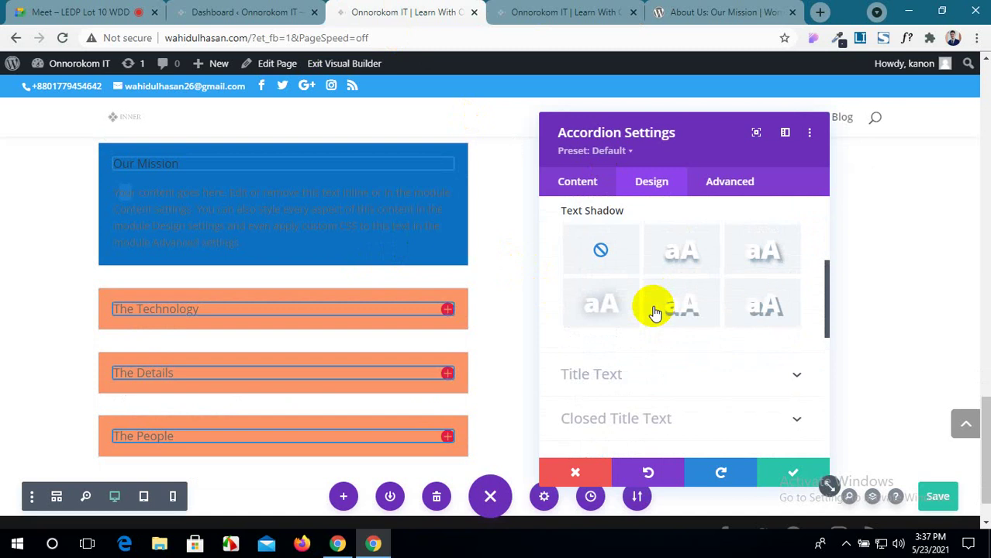
pyautogui.scroll(2, 653, 310)
pyautogui.scroll(-1, 654, 310)
pyautogui.scroll(-1, 653, 310)
pyautogui.click(654, 311)
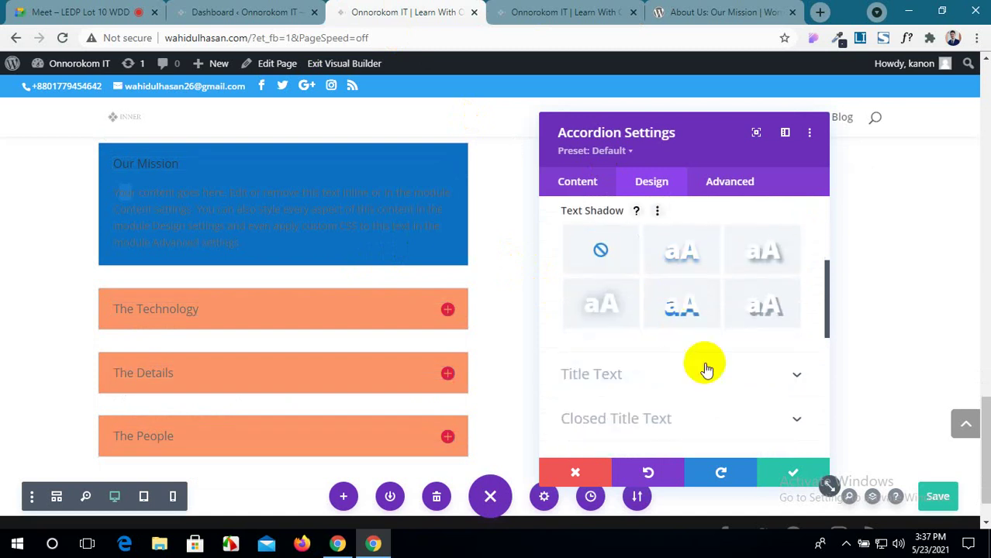
# Try white and red for the accordion's open title text color, and settle on yellow #edf000.
pyautogui.scroll(-1, 747, 385)
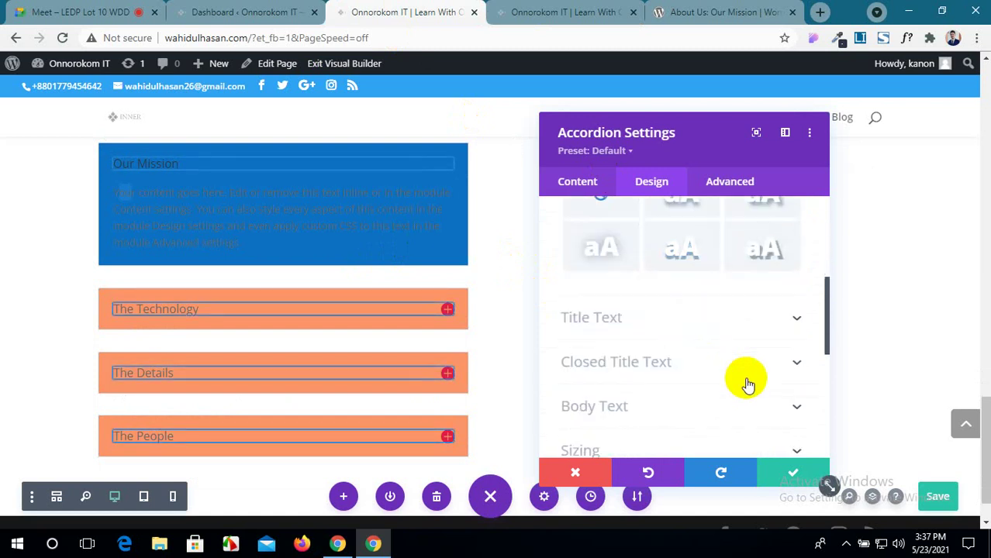
pyautogui.click(781, 307)
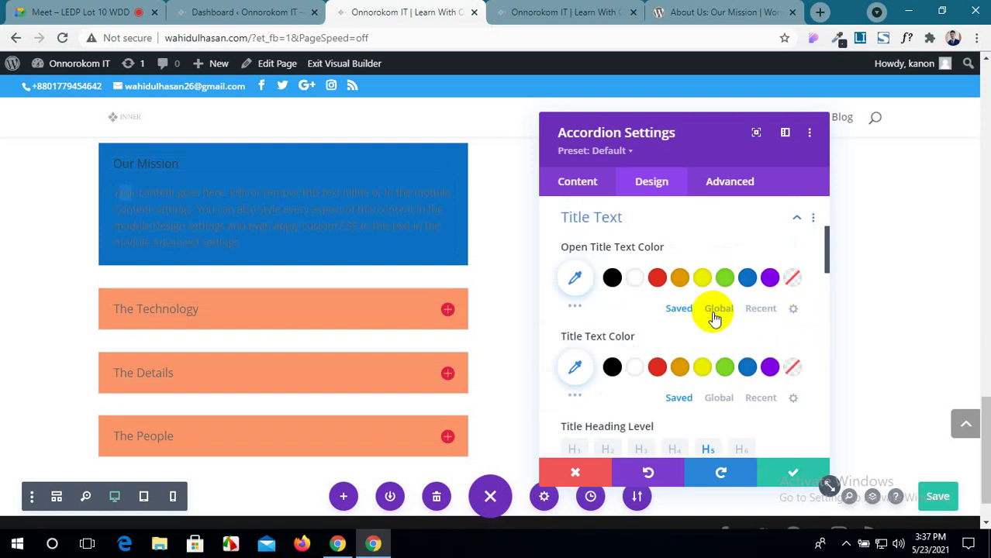
pyautogui.click(264, 294)
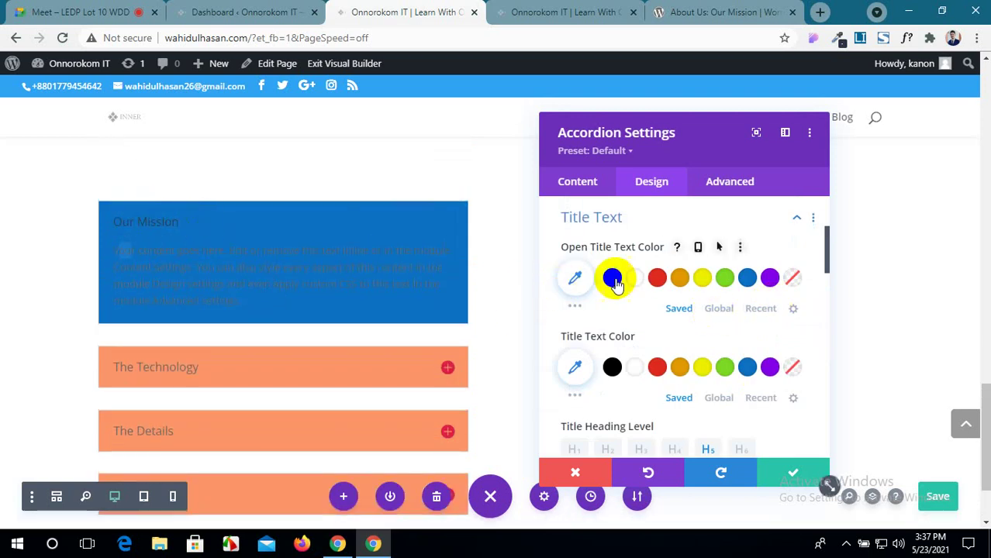
pyautogui.click(636, 279)
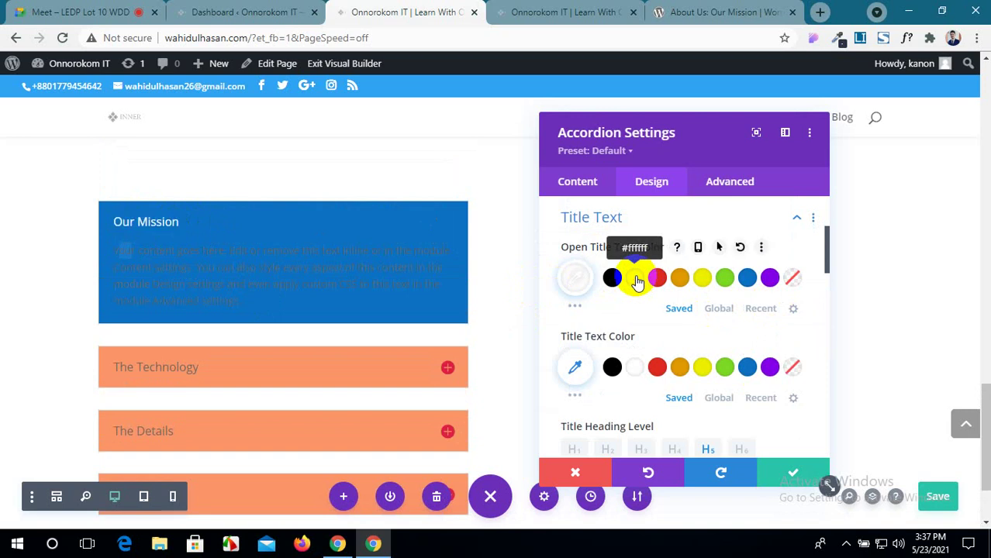
pyautogui.click(657, 284)
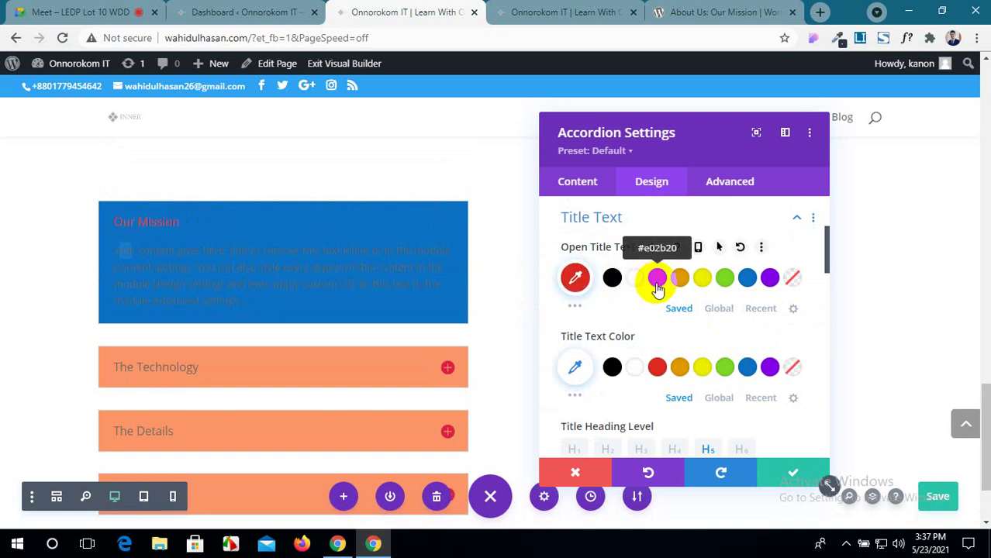
pyautogui.click(698, 284)
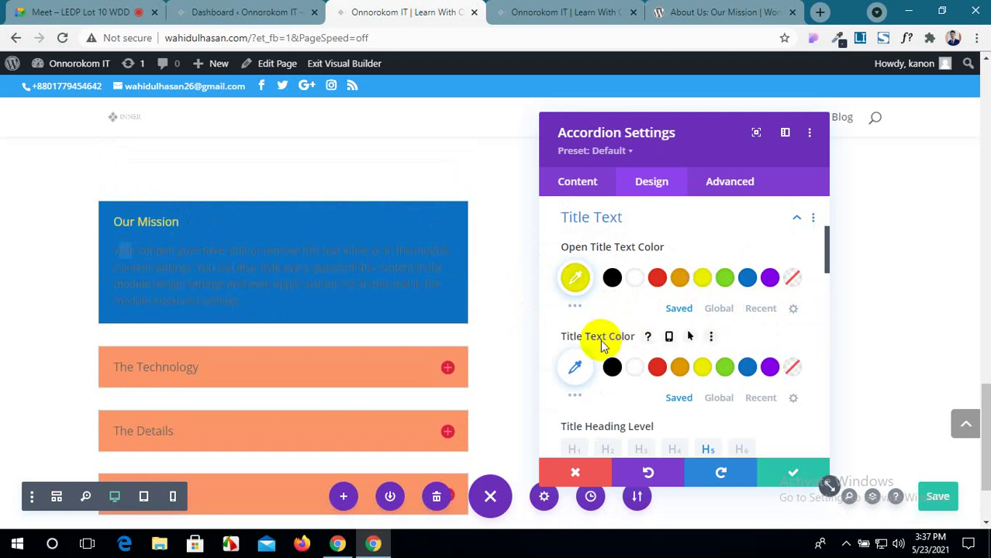
# Try dark teal and pink #DF52FF for the accordion's title text color, and settle on white.
pyautogui.scroll(-2, 600, 340)
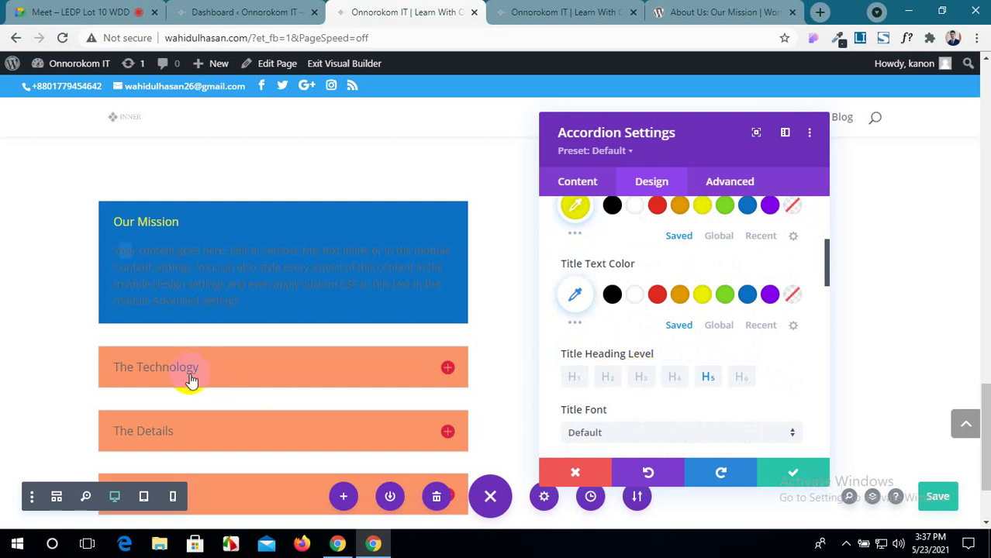
pyautogui.click(575, 326)
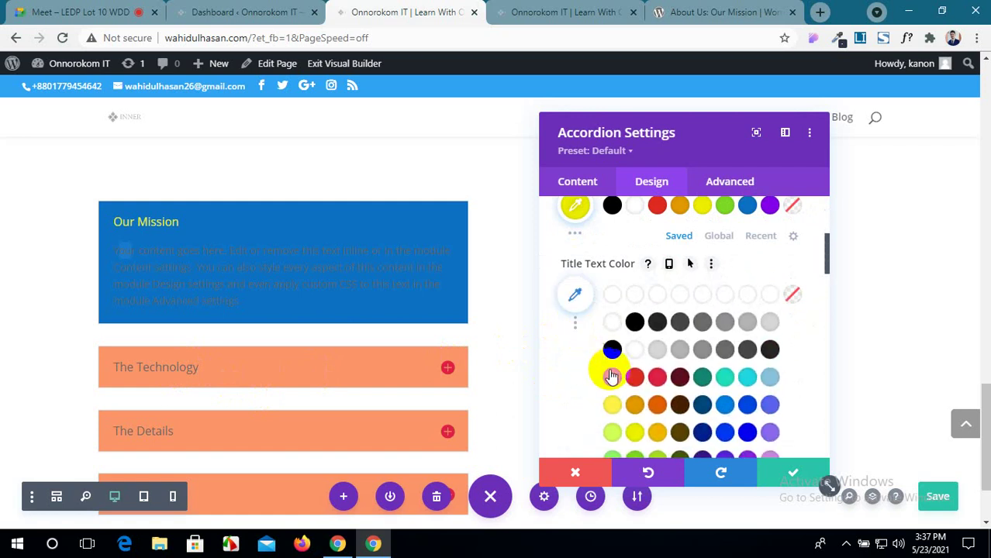
pyautogui.scroll(-2, 719, 394)
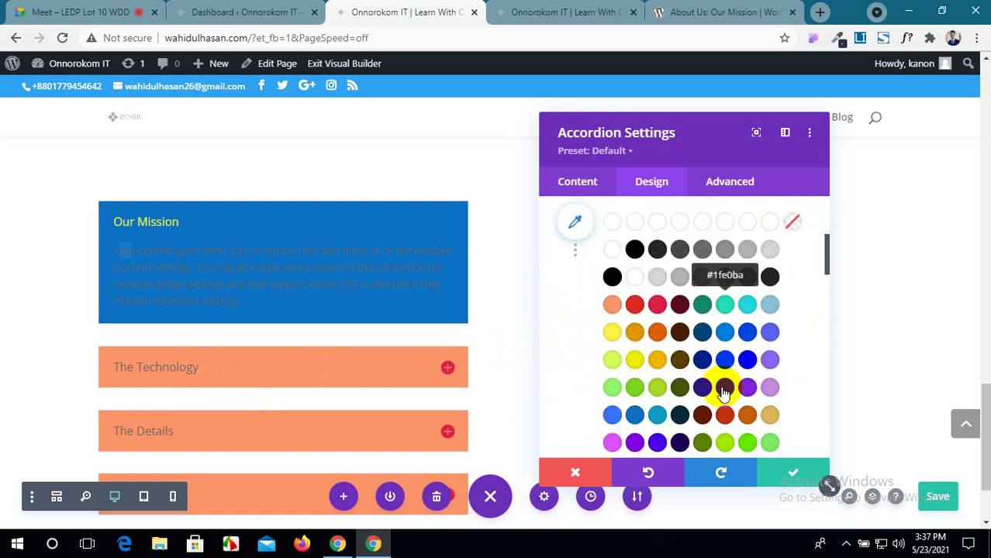
pyautogui.click(679, 417)
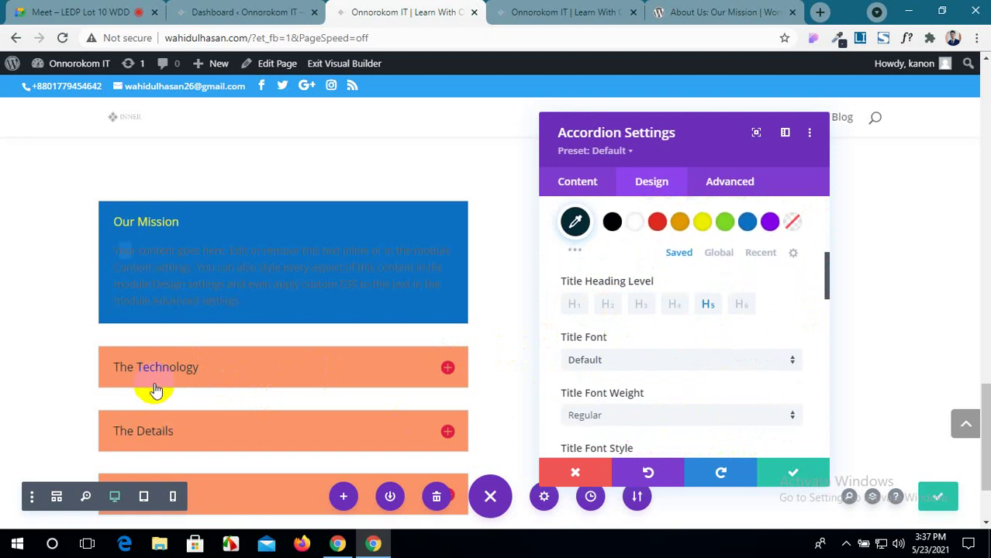
pyautogui.click(574, 251)
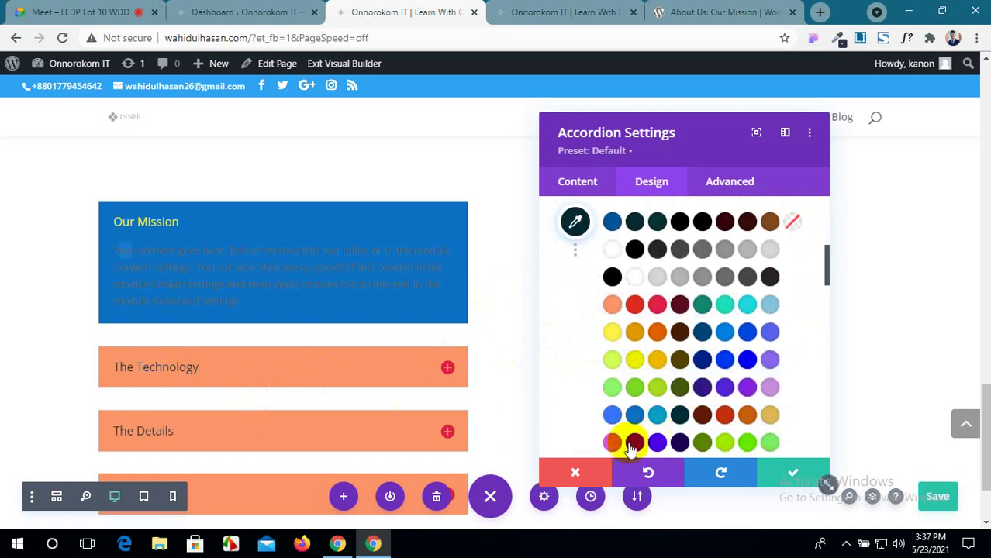
pyautogui.click(612, 443)
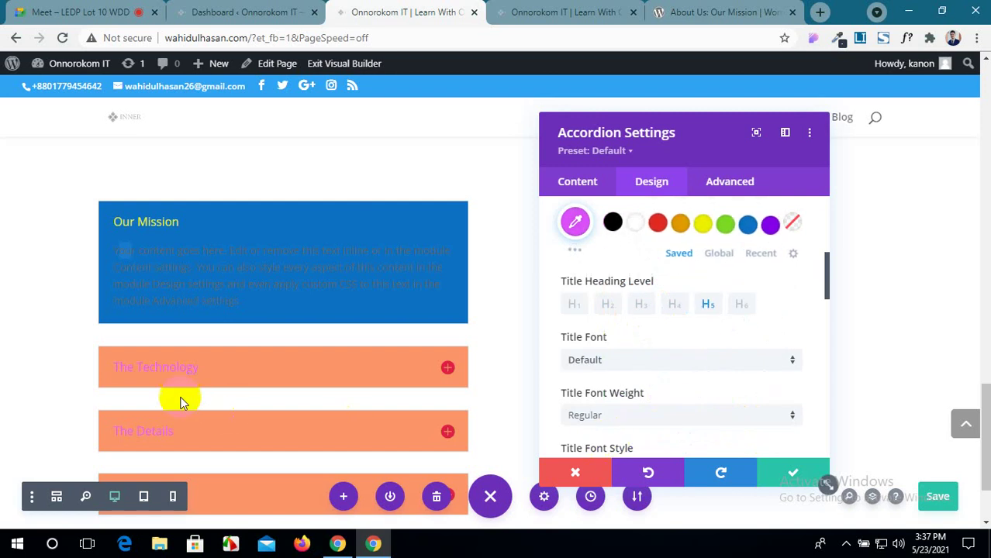
pyautogui.click(574, 253)
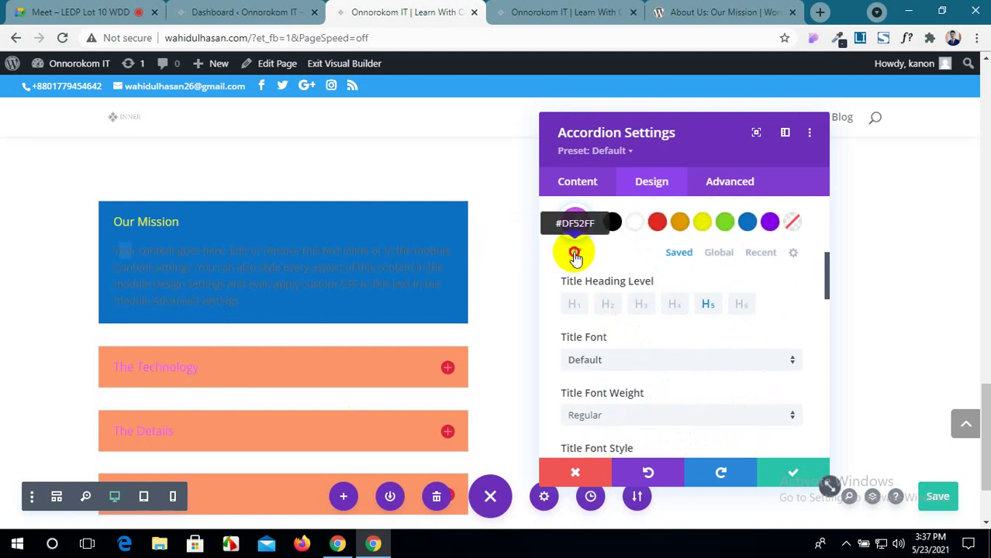
pyautogui.click(575, 254)
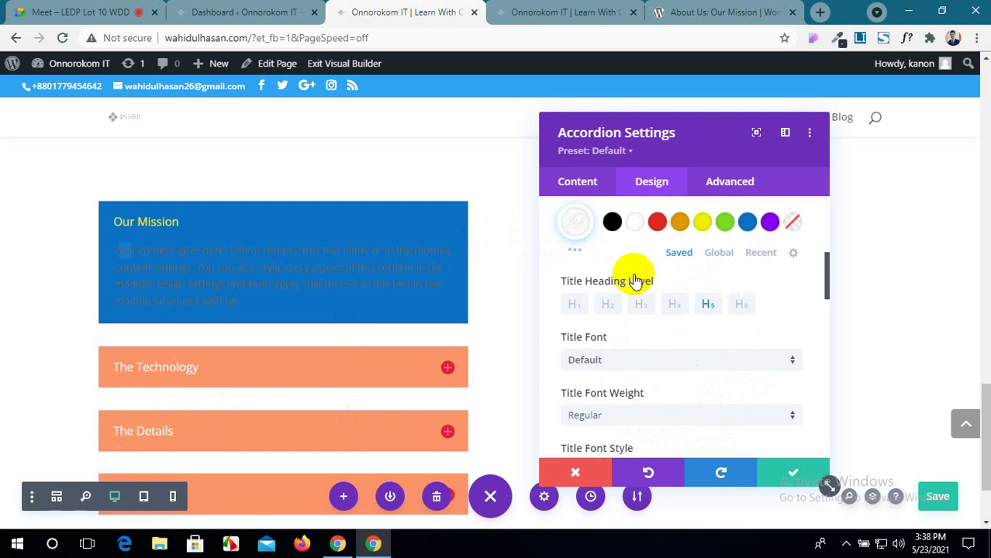
pyautogui.scroll(-2, 106, 353)
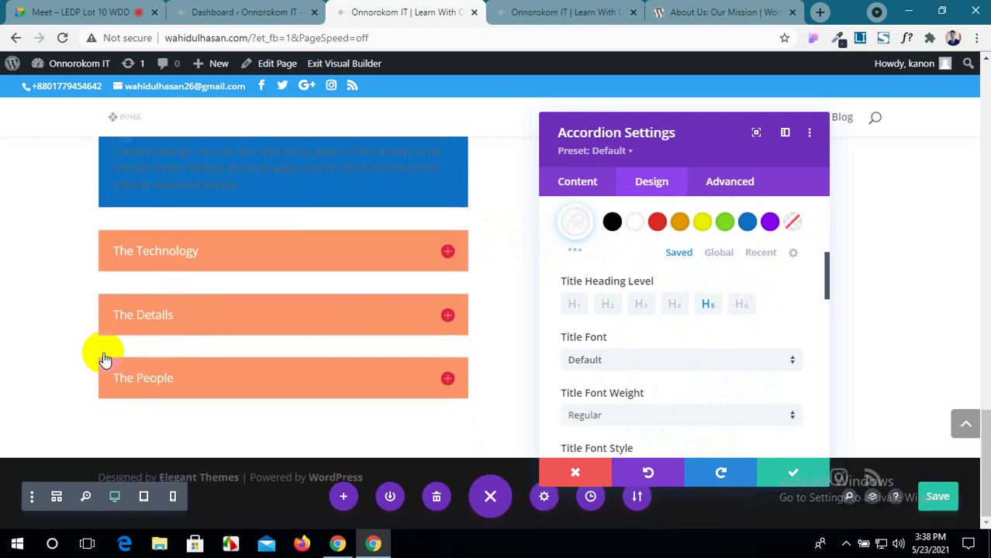
pyautogui.scroll(2, 106, 359)
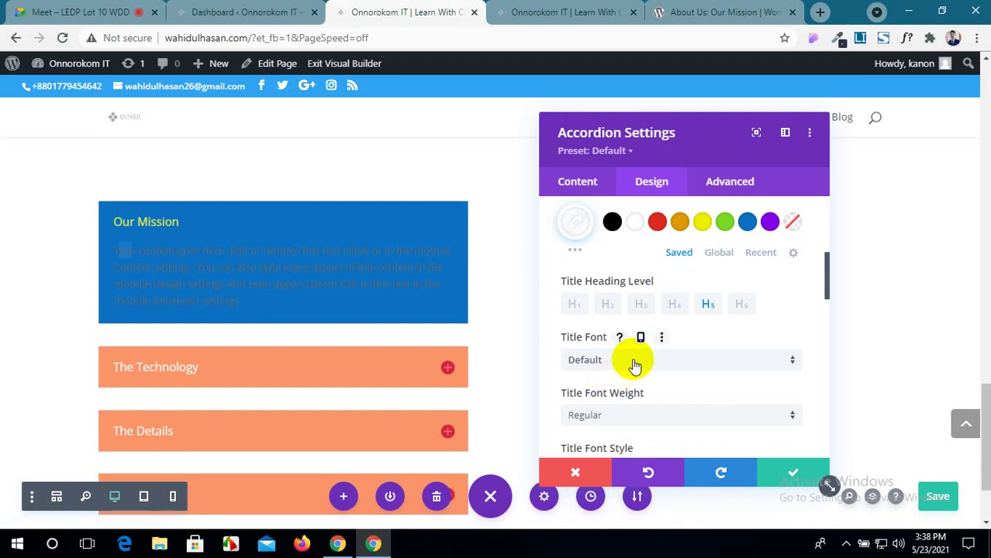
# Set the accordion's title font to Montserrat.
pyautogui.scroll(-1, 634, 364)
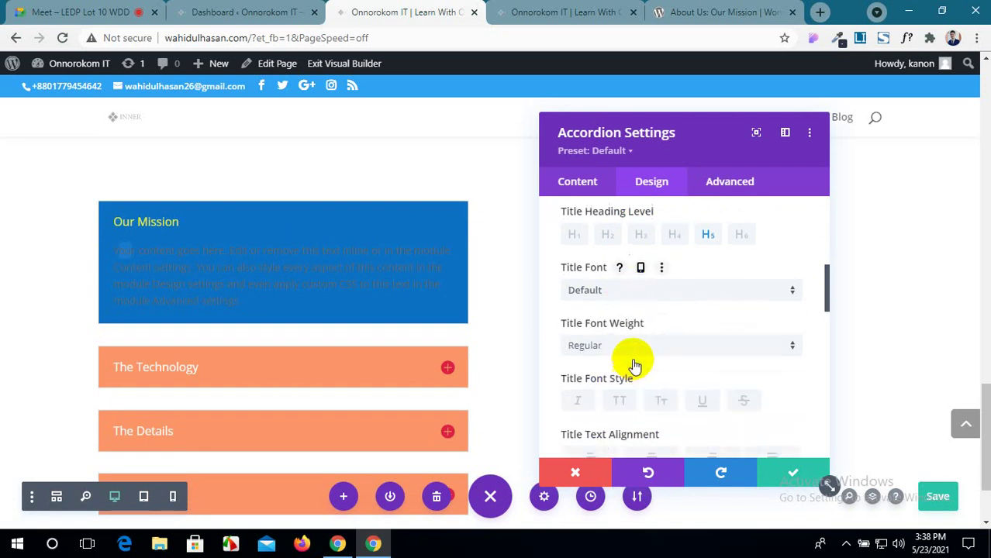
pyautogui.click(625, 295)
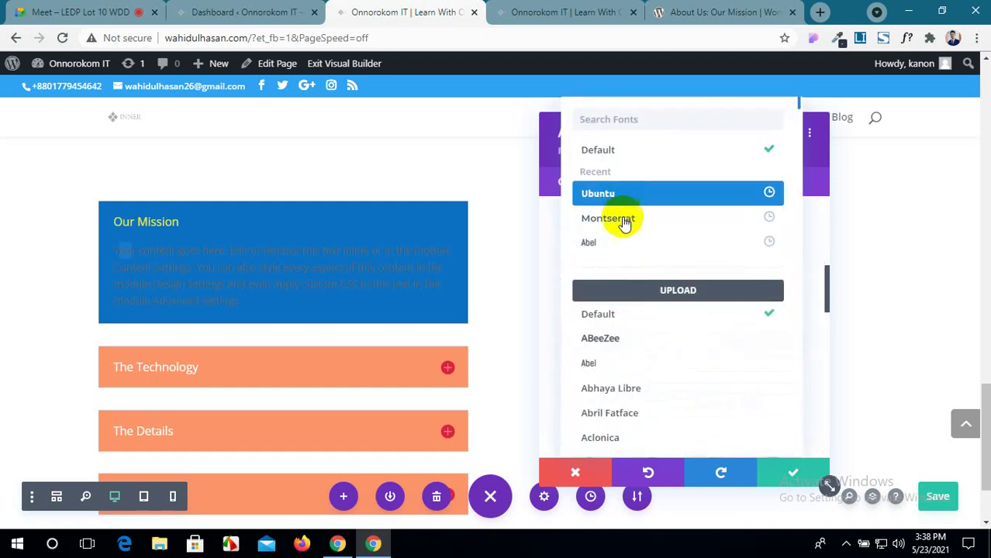
pyautogui.click(676, 222)
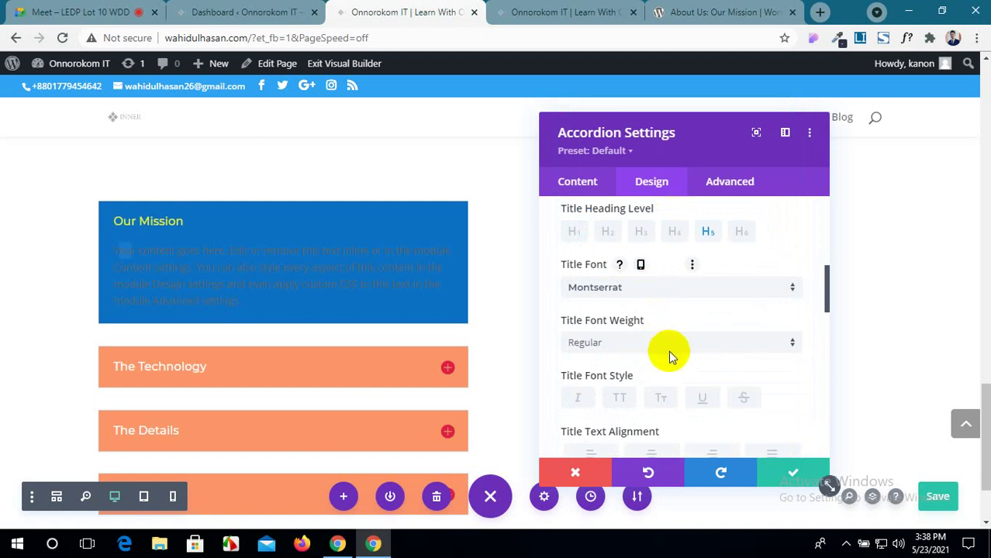
# Align the accordion's title text left and set the title text size to 25px.
pyautogui.scroll(-1, 668, 351)
pyautogui.scroll(-1, 668, 350)
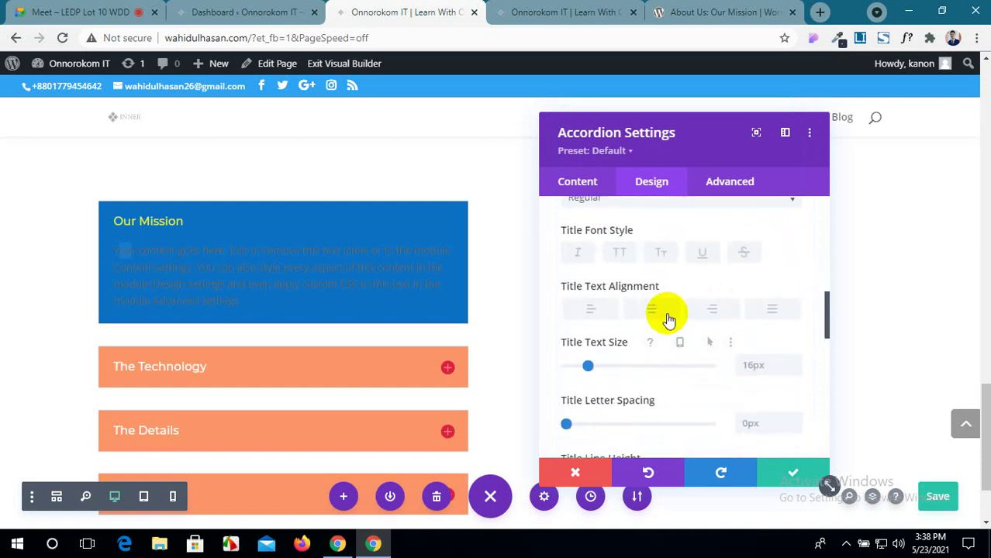
pyautogui.click(668, 318)
pyautogui.click(592, 314)
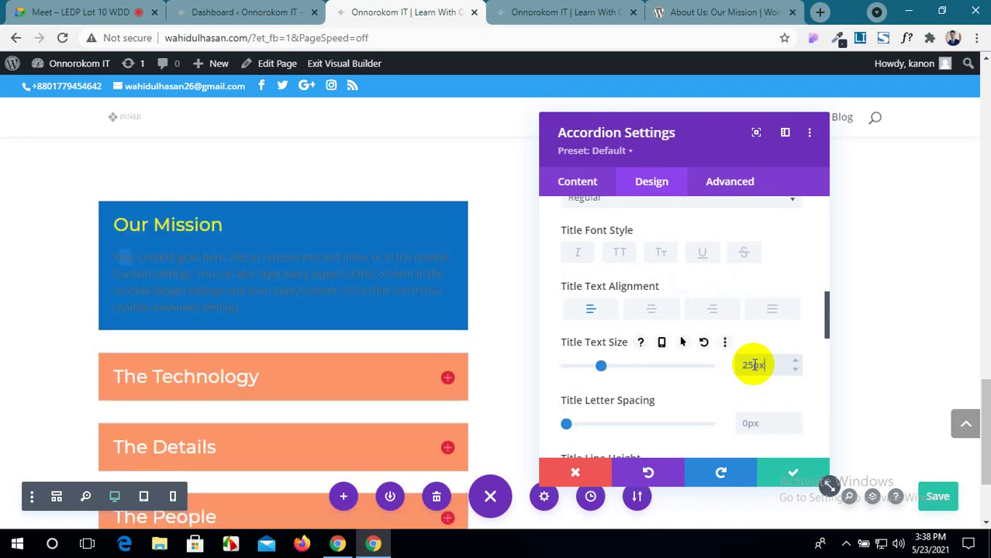
# Try red #e02b20 and white for the accordion's closed title text color, and settle on blue #0c71c3.
pyautogui.scroll(-1, 753, 365)
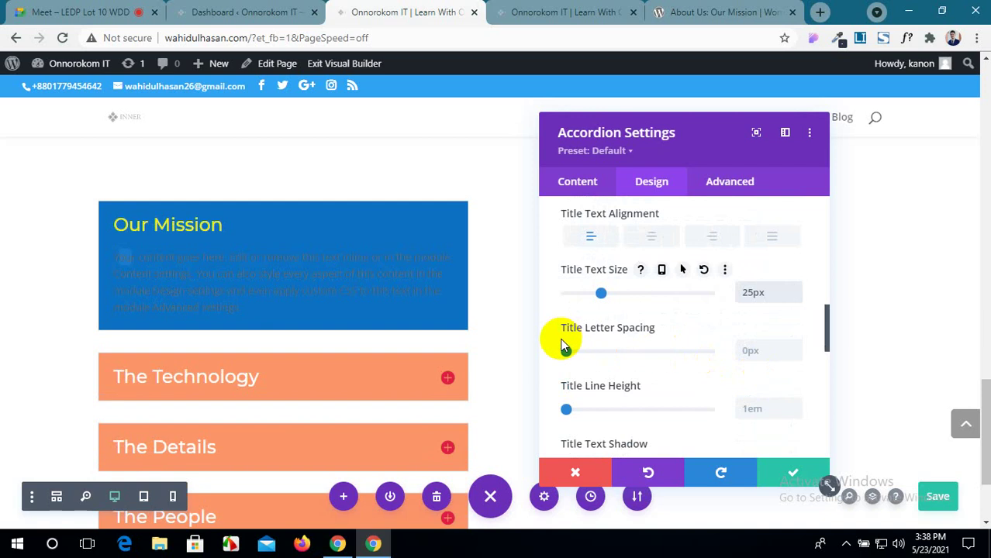
pyautogui.scroll(-2, 563, 343)
pyautogui.scroll(-1, 620, 344)
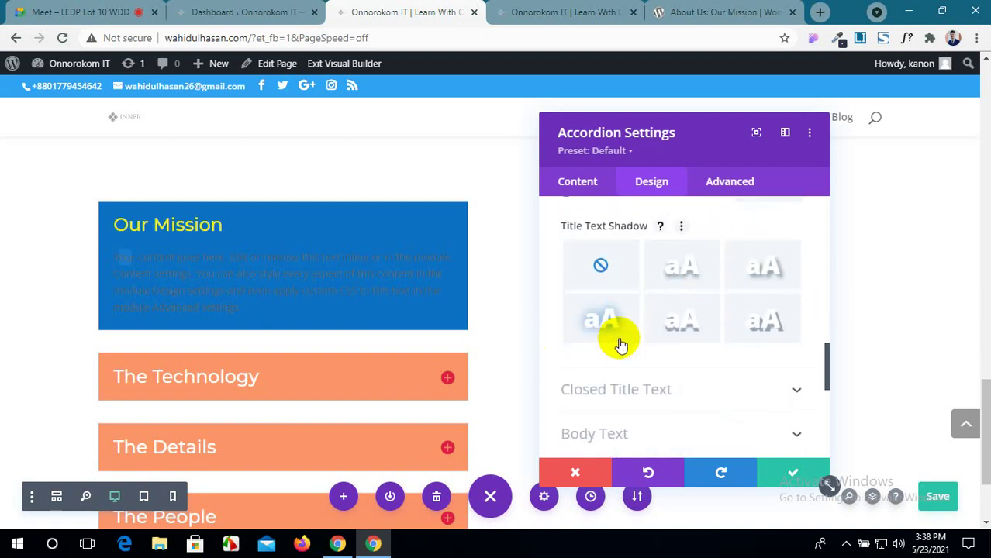
pyautogui.scroll(-1, 621, 344)
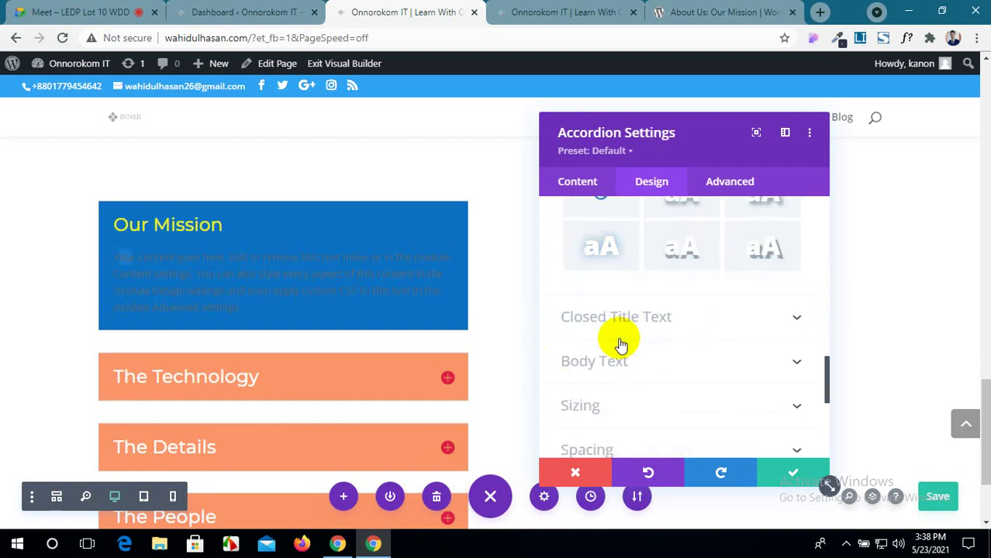
pyautogui.click(780, 317)
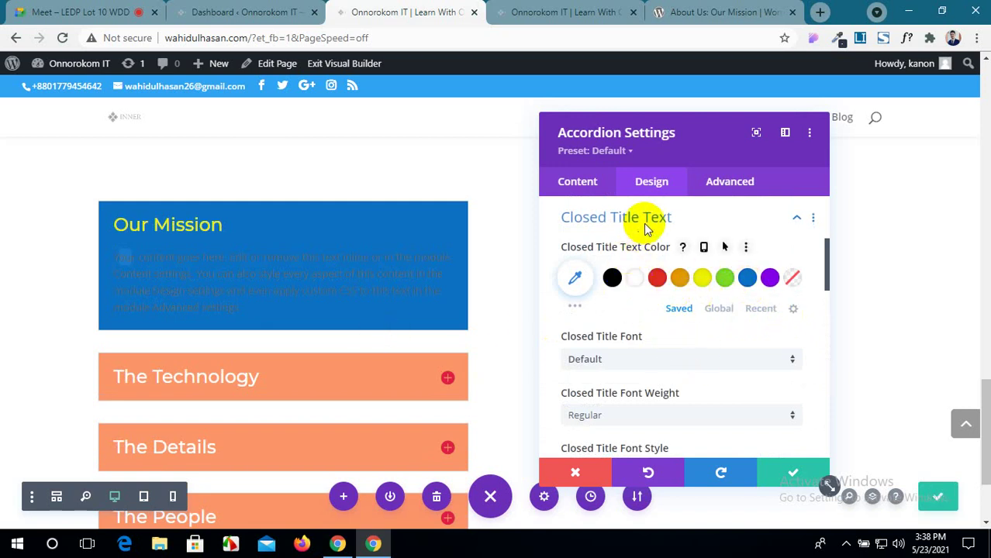
pyautogui.click(660, 281)
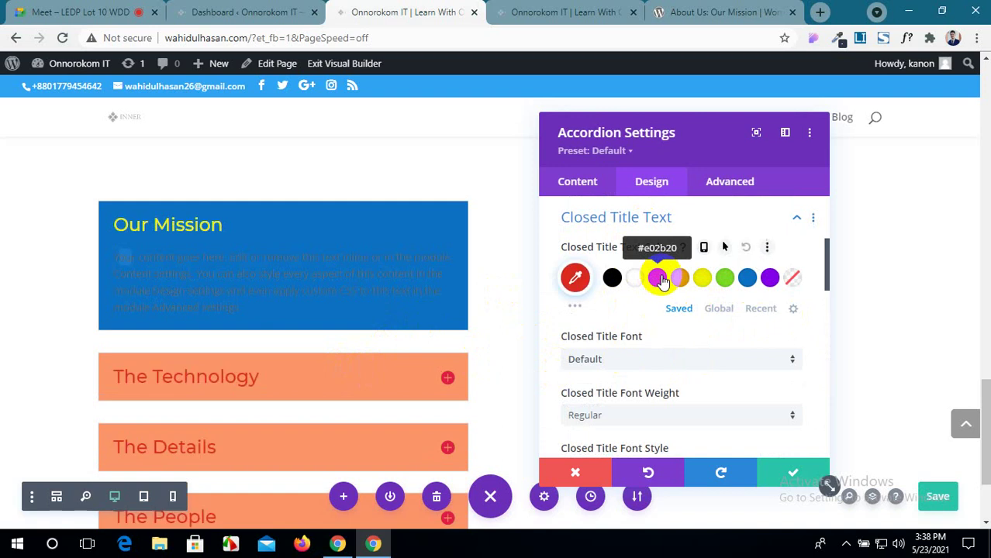
pyautogui.click(634, 285)
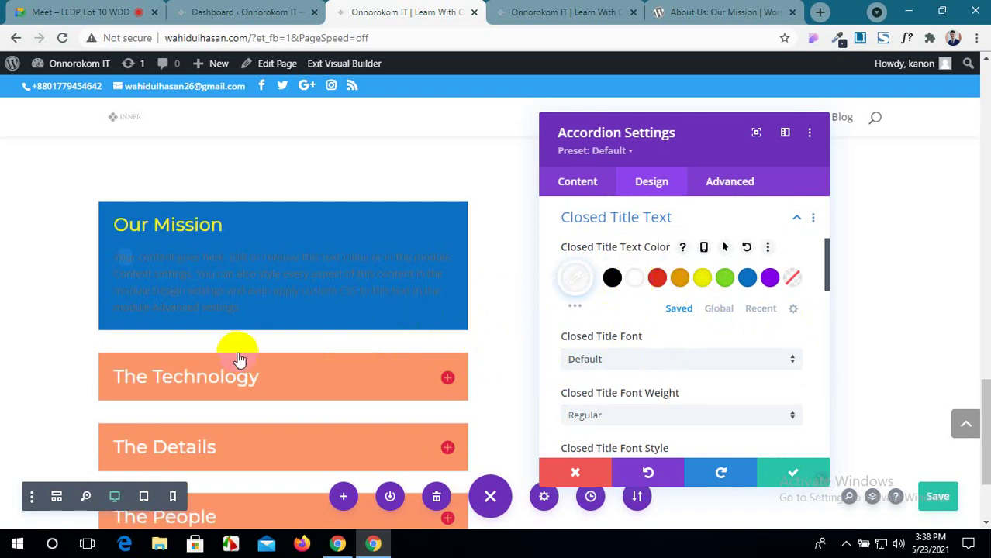
pyautogui.click(747, 279)
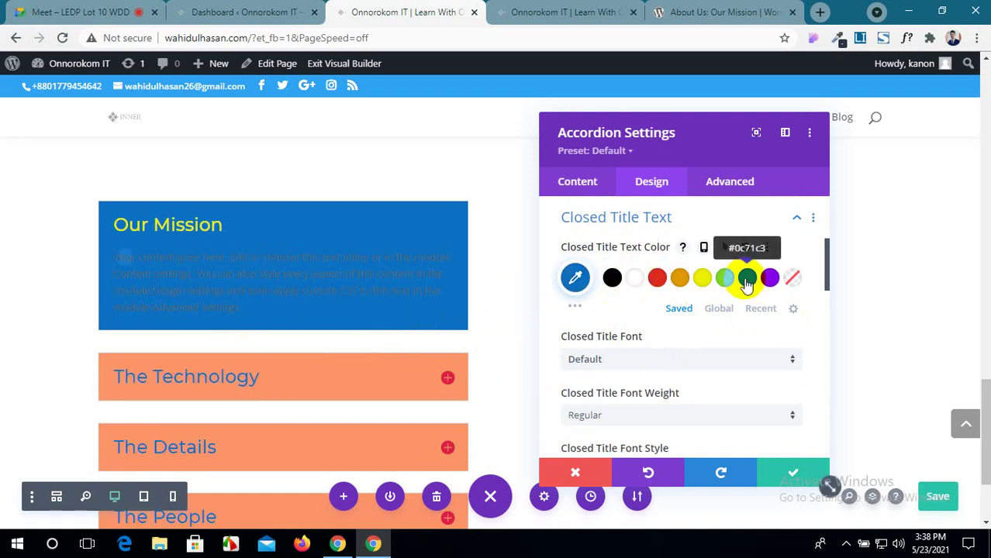
# Set the accordion's body text font to Ubuntu.
pyautogui.scroll(-1, 411, 359)
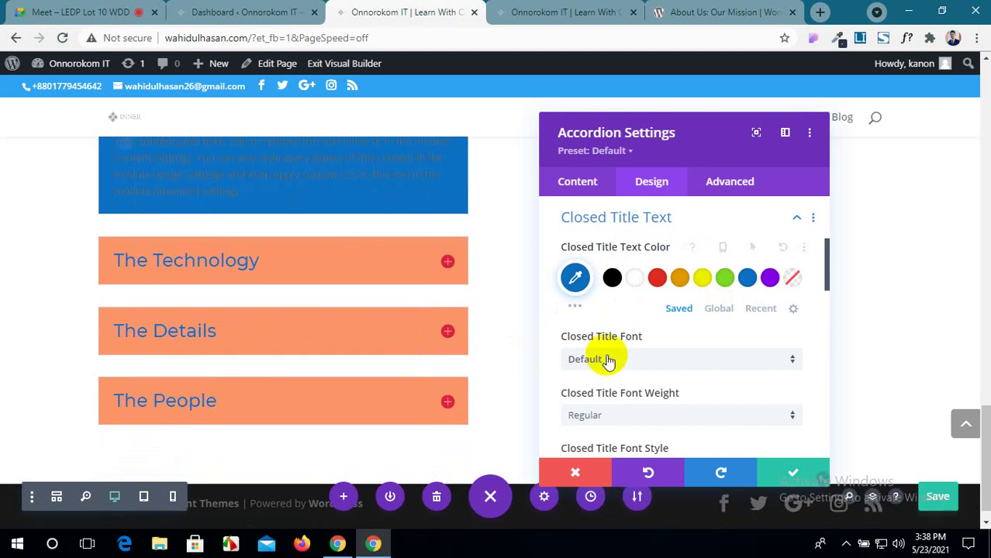
pyautogui.scroll(-3, 607, 357)
pyautogui.scroll(-8, 607, 361)
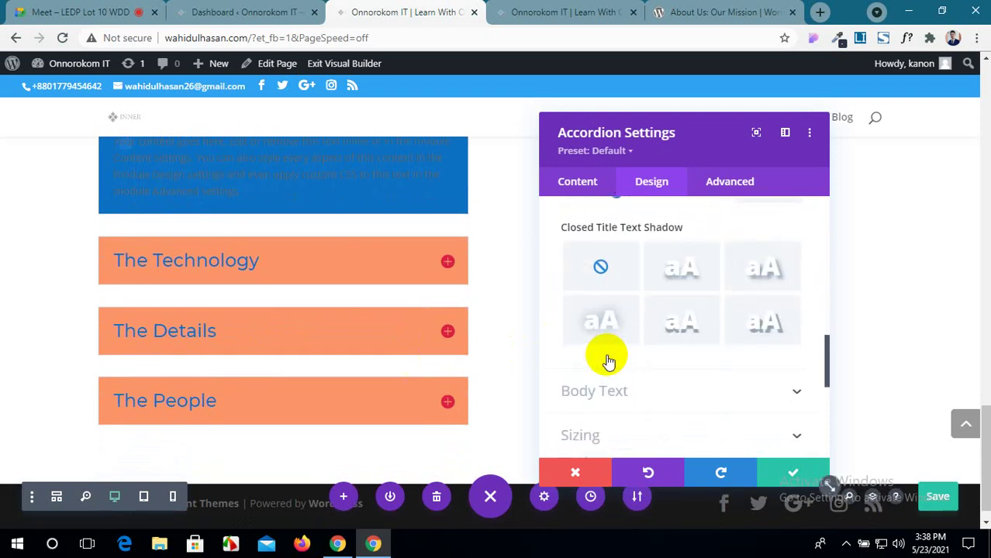
pyautogui.scroll(1, 607, 358)
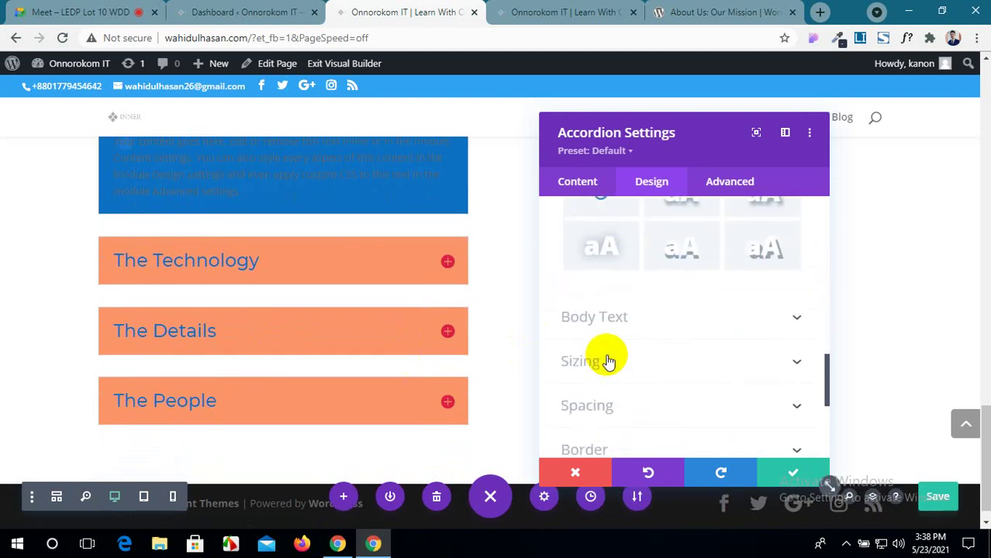
pyautogui.click(777, 324)
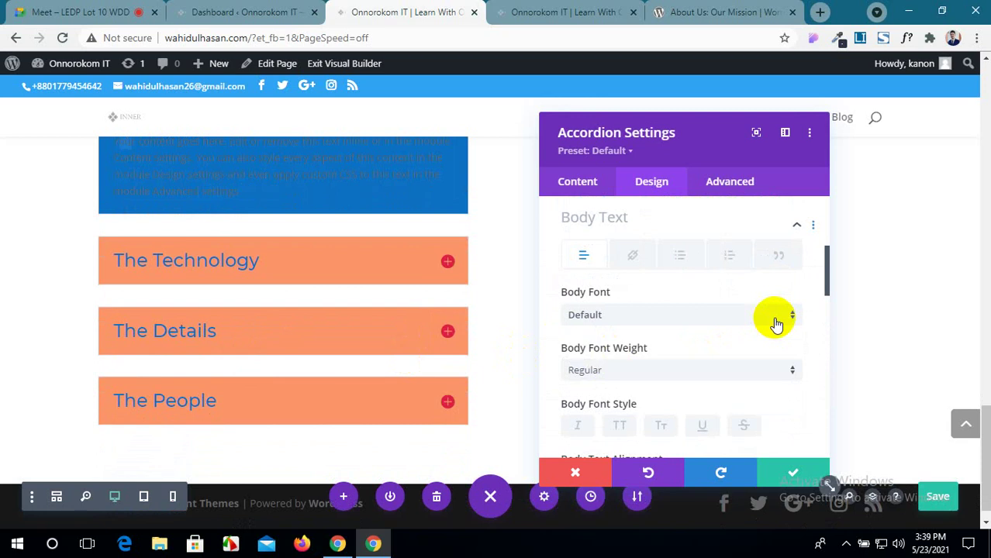
pyautogui.click(668, 319)
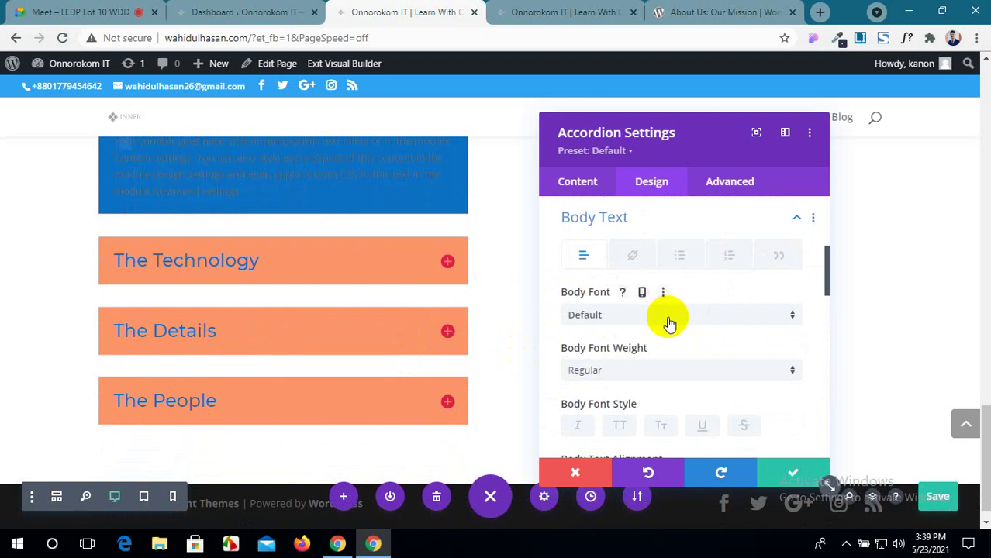
pyautogui.click(670, 320)
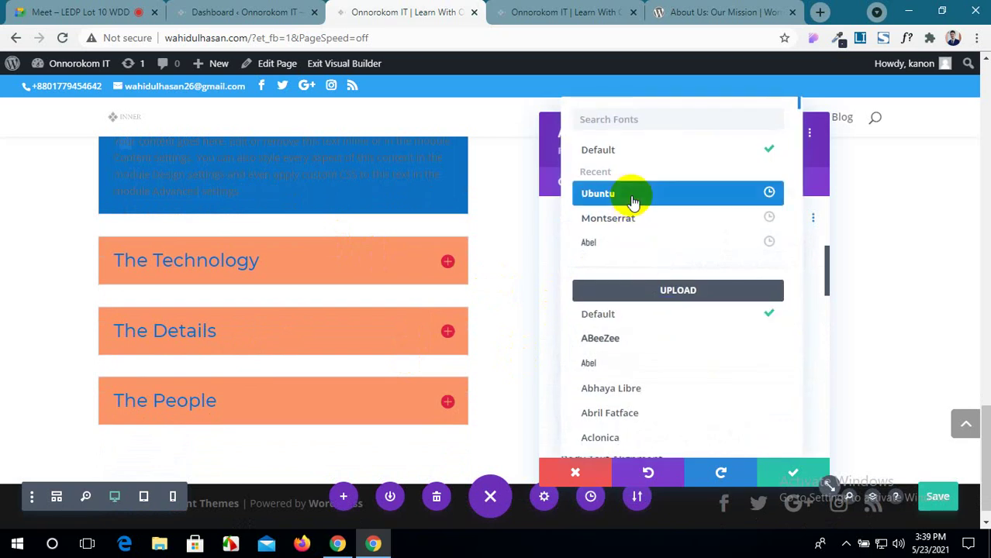
pyautogui.click(632, 196)
pyautogui.scroll(1, 309, 218)
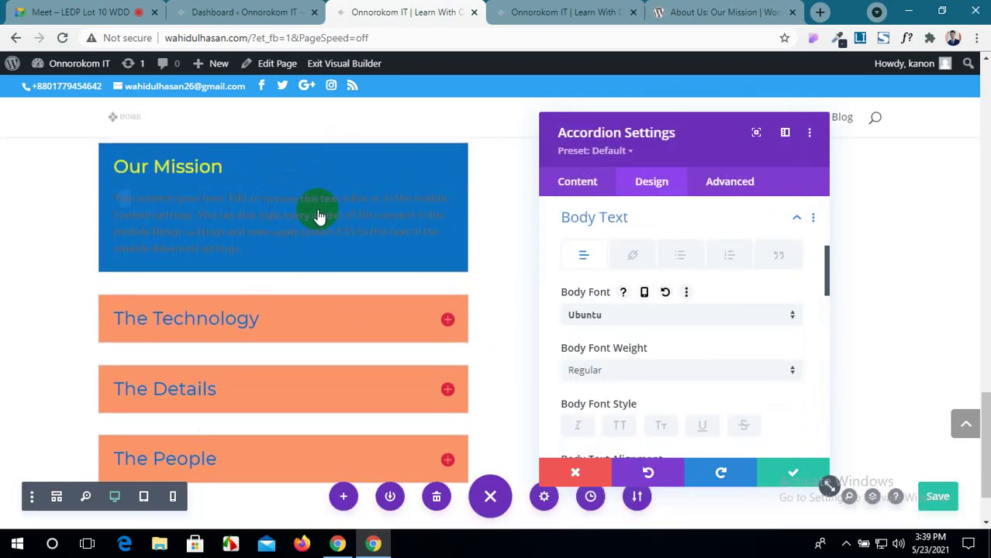
# Set the accordion's body text color to white, and change it to light gray from the extended palette.
pyautogui.scroll(-3, 667, 321)
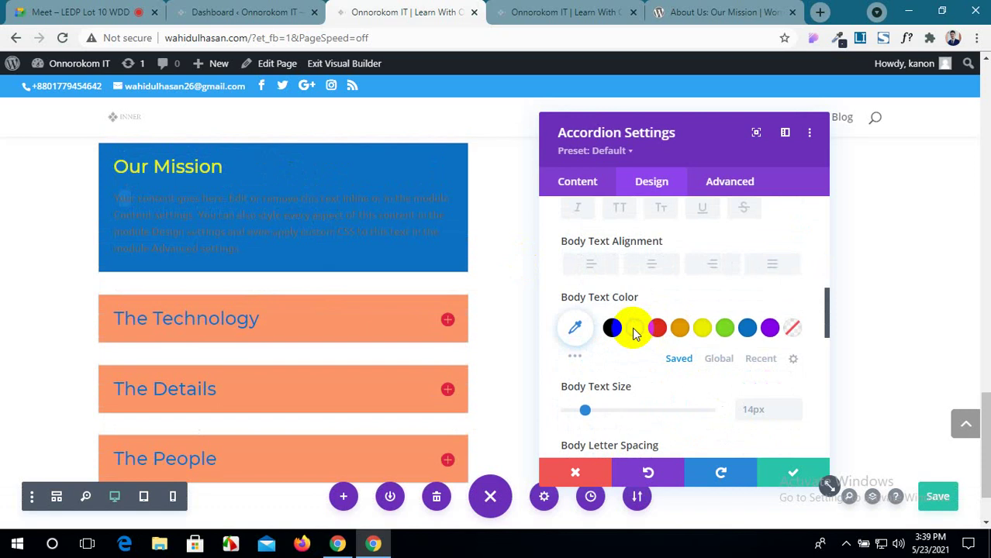
pyautogui.click(634, 334)
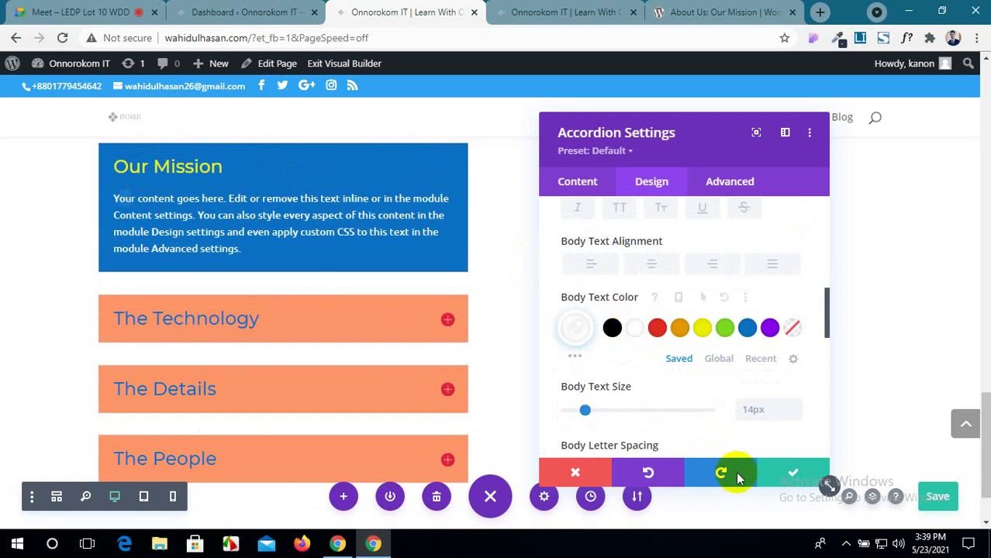
pyautogui.click(575, 358)
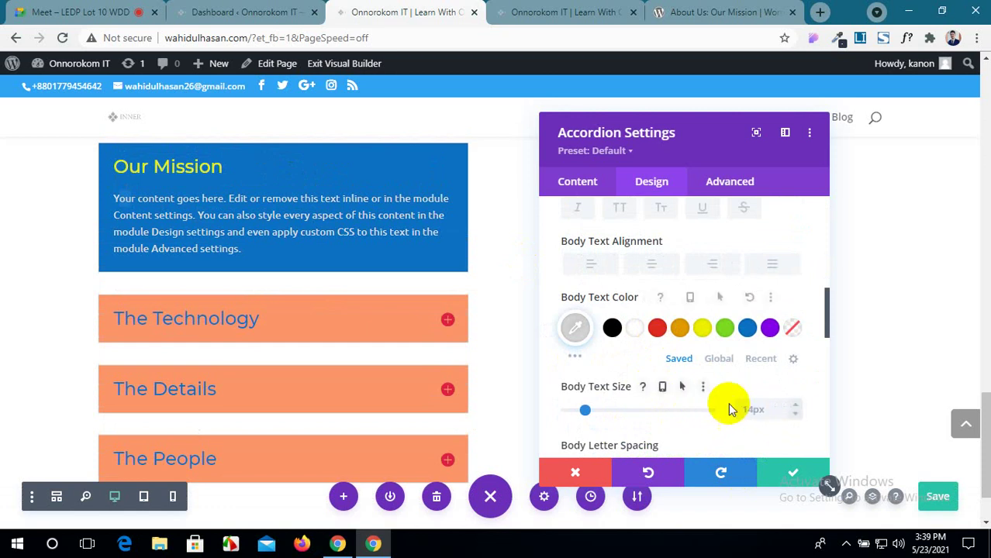
# Open the accordion's spacing settings and examine its margin and padding fields.
pyautogui.scroll(-2, 701, 397)
pyautogui.scroll(-4, 707, 403)
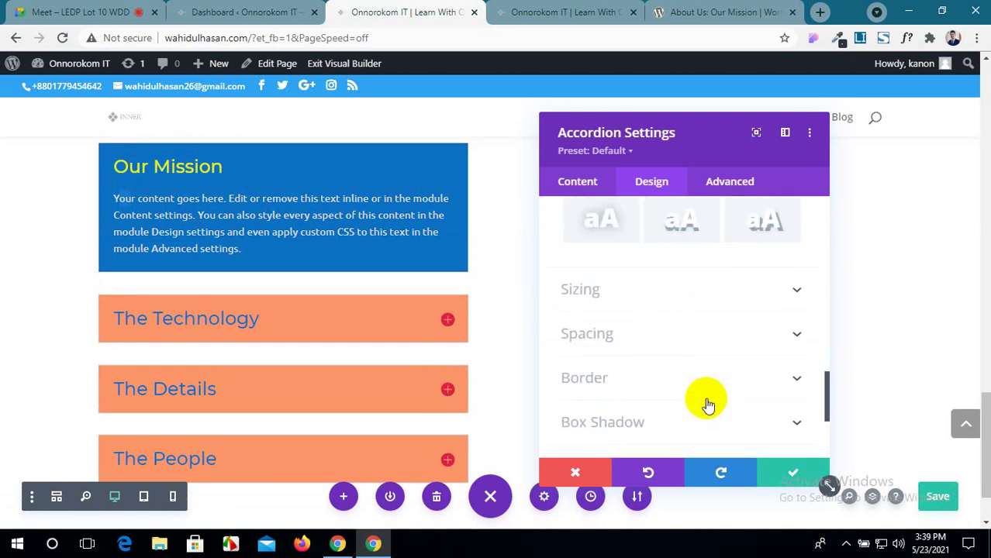
pyautogui.click(796, 333)
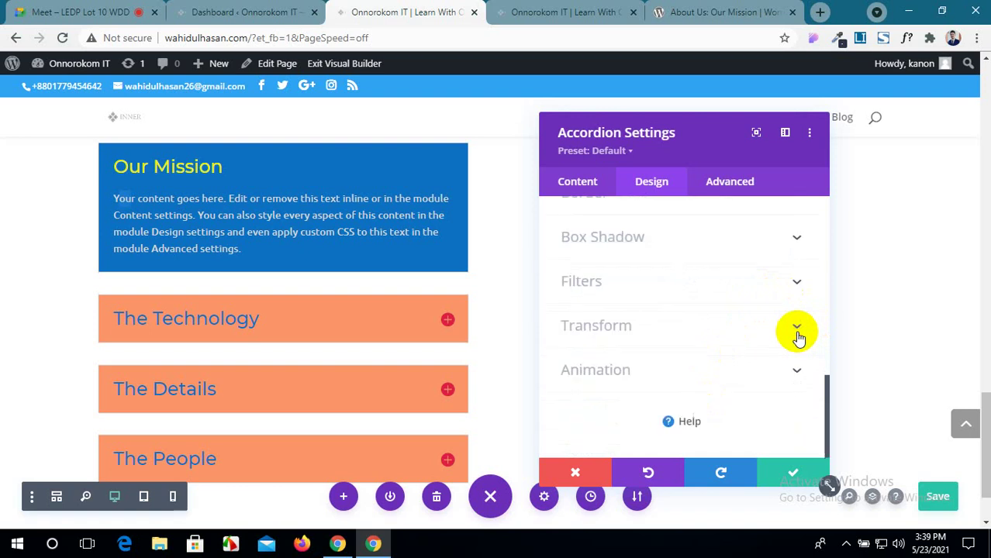
pyautogui.scroll(-1, 638, 343)
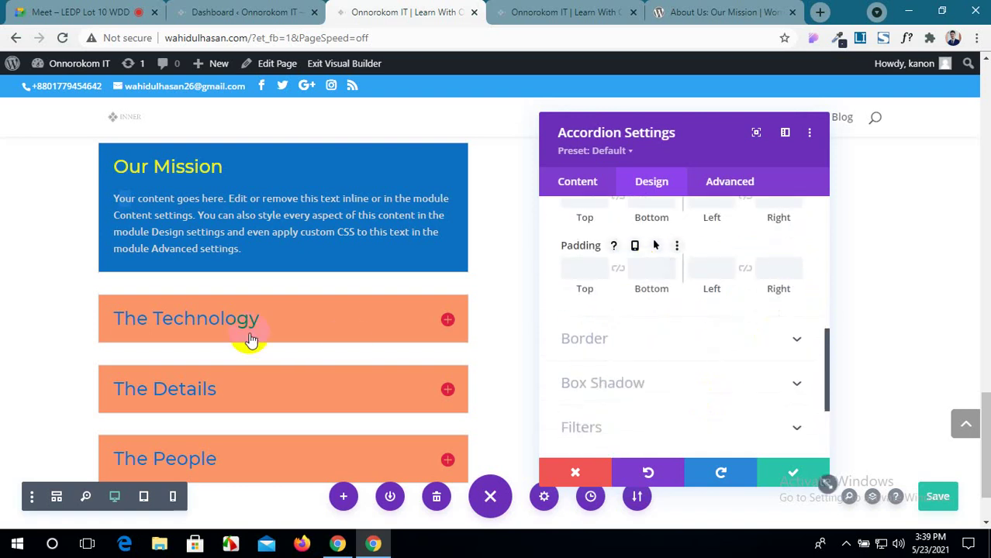
pyautogui.scroll(-1, 249, 338)
pyautogui.scroll(-2, 674, 363)
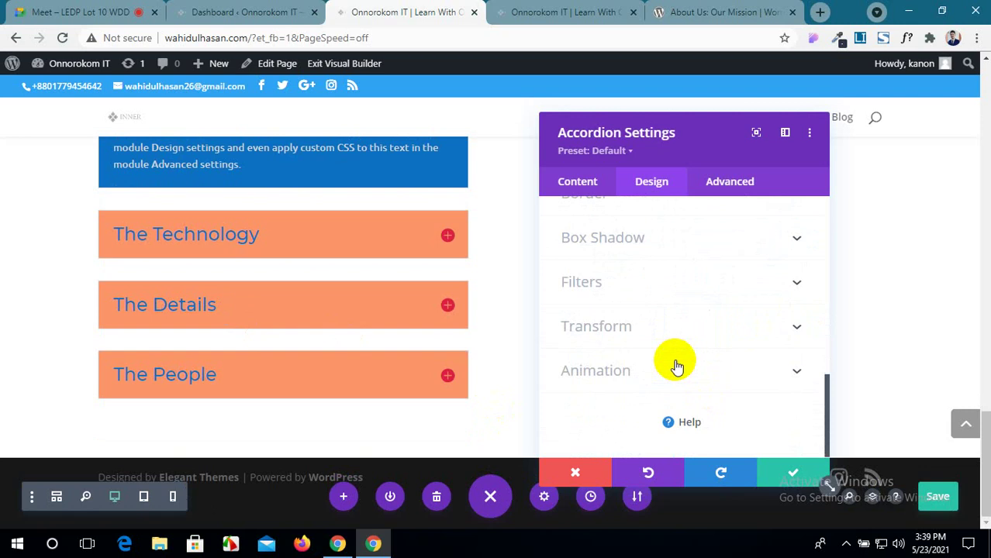
pyautogui.scroll(1, 675, 363)
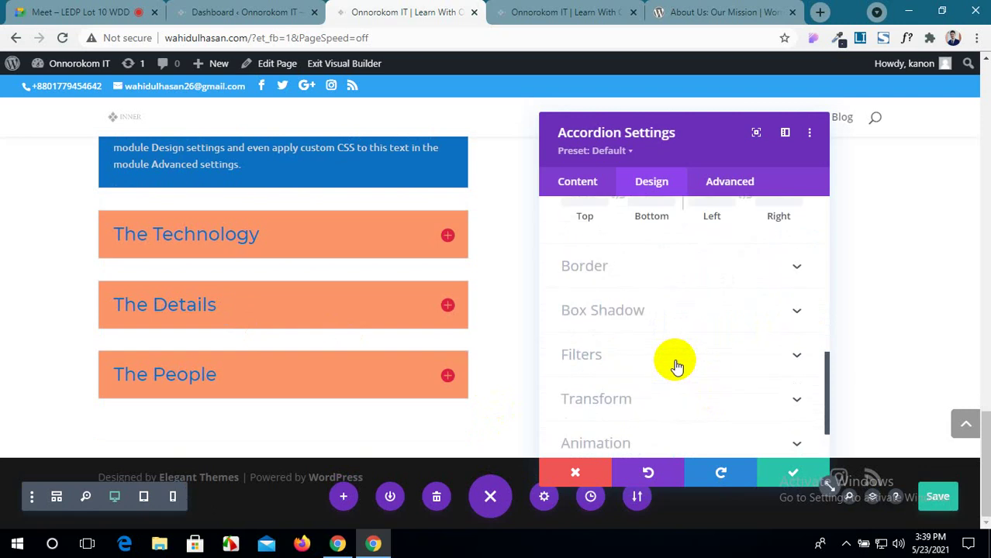
# Round all four corners of the accordion's toggles to 5px in the border settings.
pyautogui.click(799, 269)
pyautogui.scroll(-1, 728, 339)
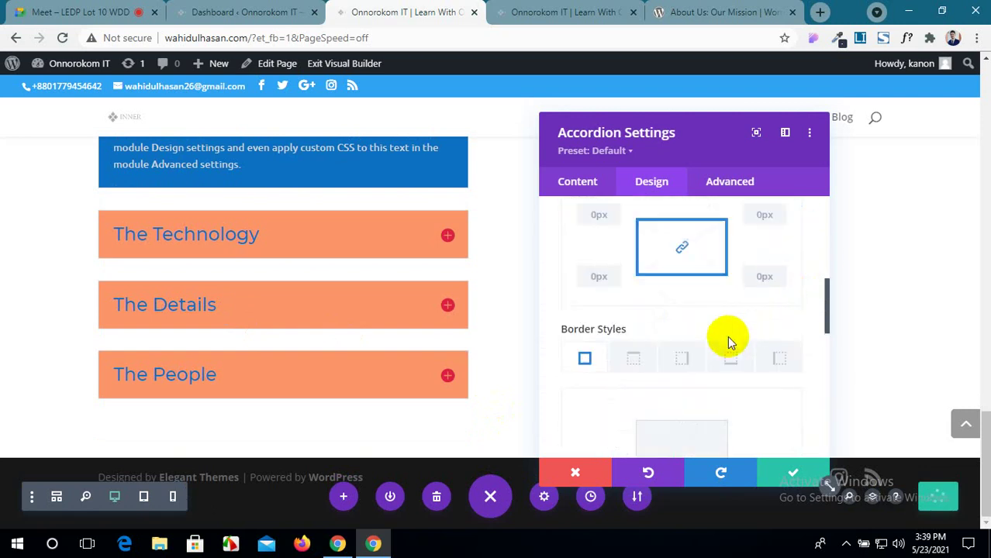
pyautogui.scroll(1, 632, 320)
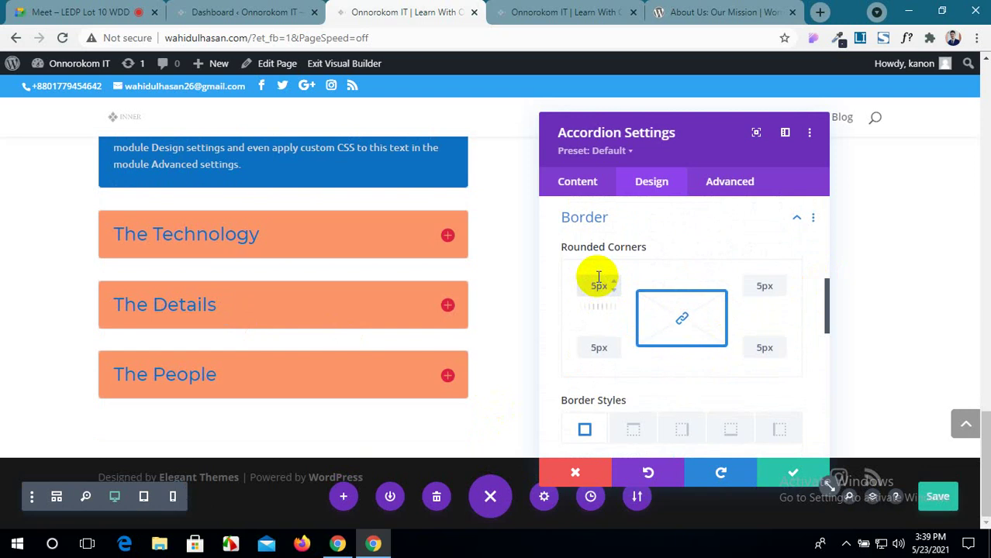
# Set the accordion's border width to 3px and its border color to blue #0c71c3.
pyautogui.scroll(-2, 595, 302)
pyautogui.scroll(-1, 638, 341)
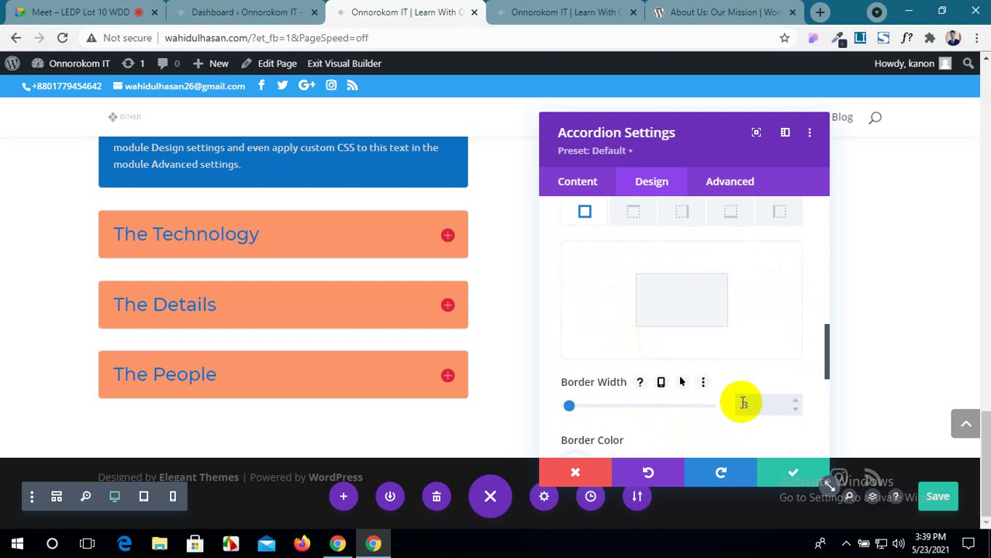
pyautogui.write('3')
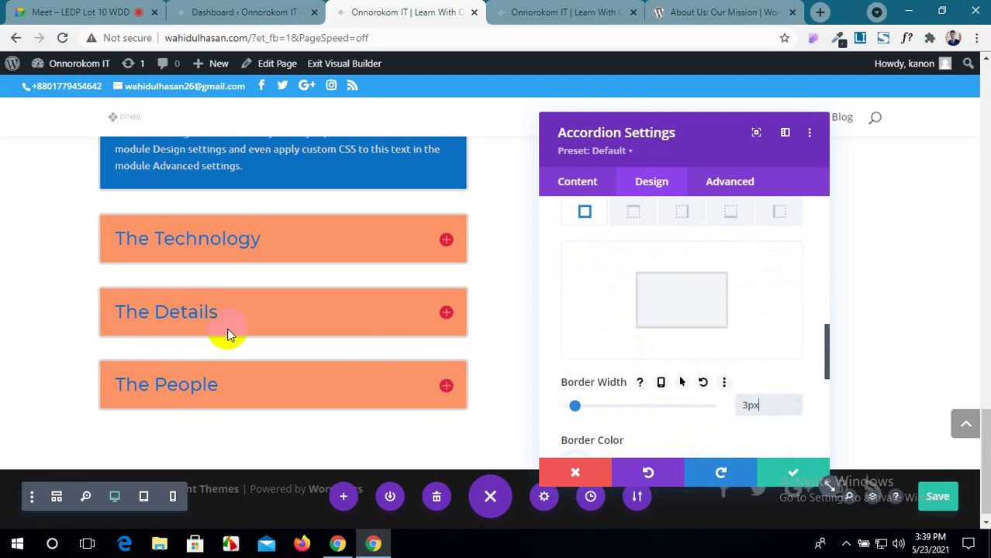
pyautogui.scroll(1, 116, 233)
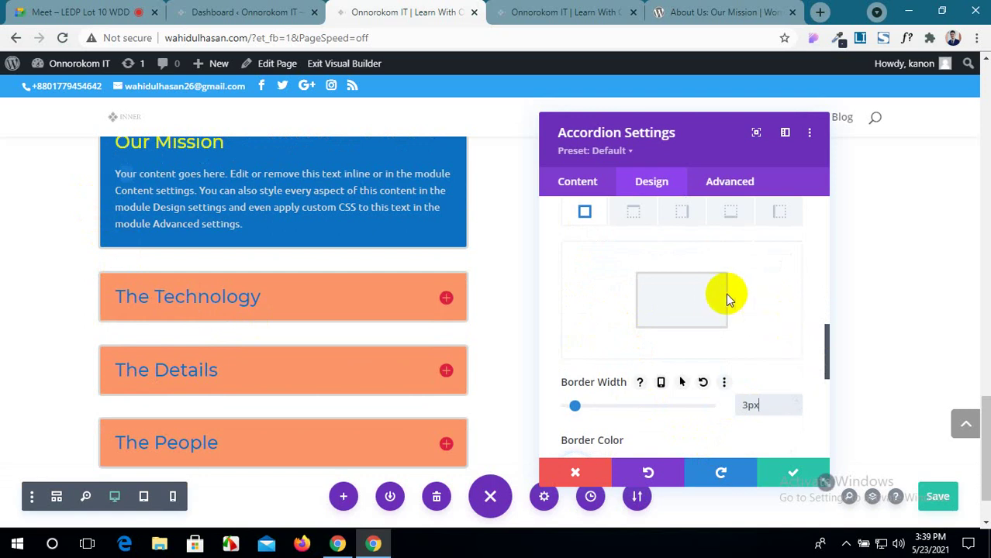
pyautogui.scroll(-2, 718, 308)
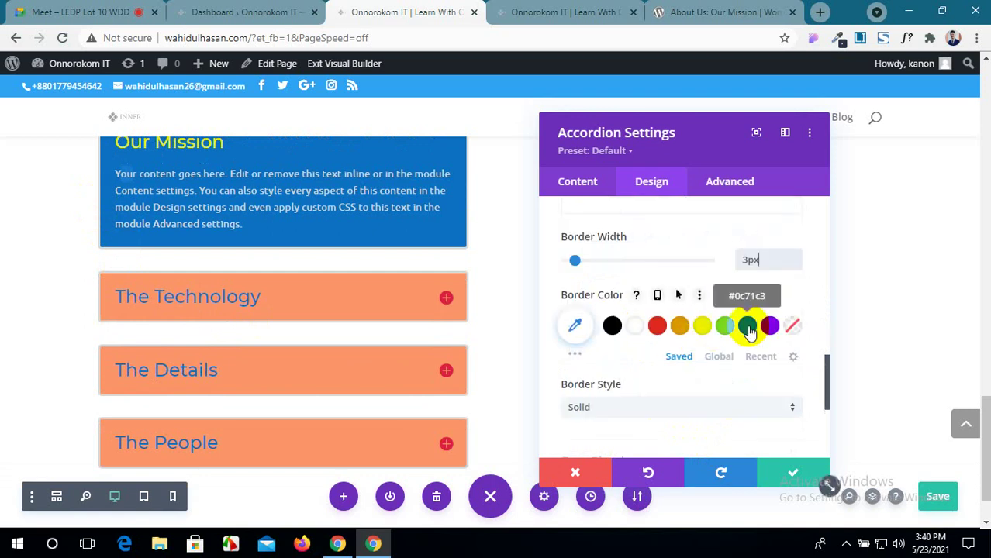
pyautogui.click(747, 326)
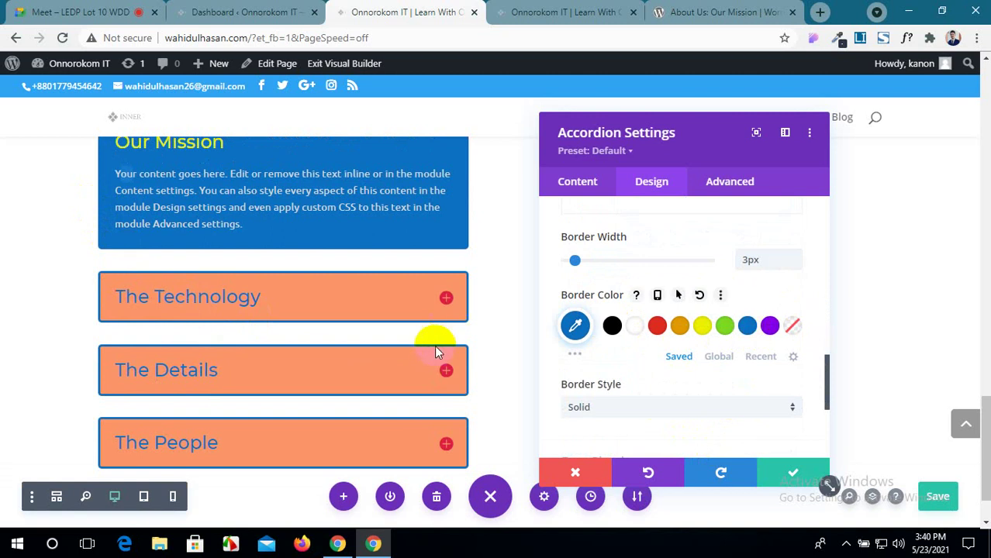
# Apply the Fade animation style to the accordion with a starting opacity of 2%, and save the page.
pyautogui.scroll(-2, 641, 359)
pyautogui.scroll(-1, 642, 361)
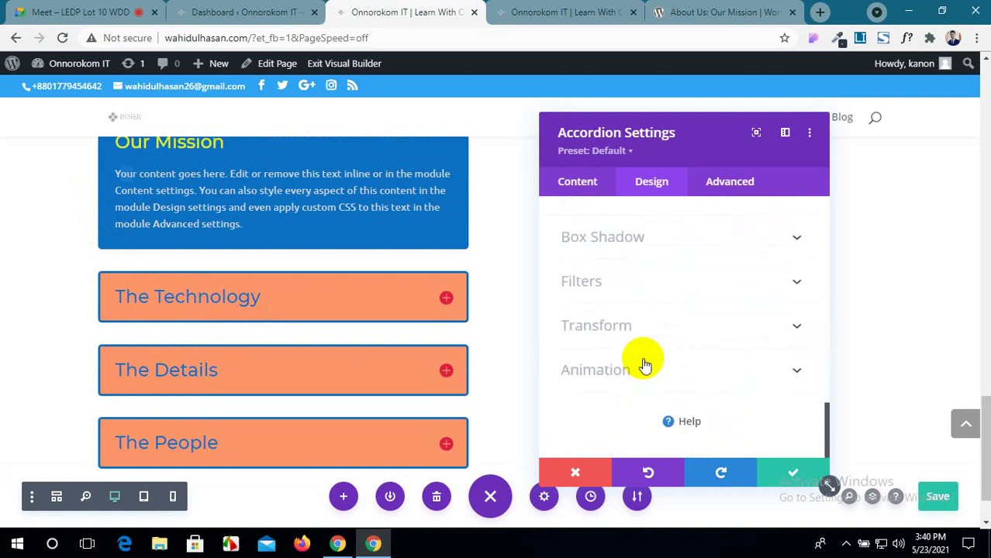
pyautogui.click(786, 374)
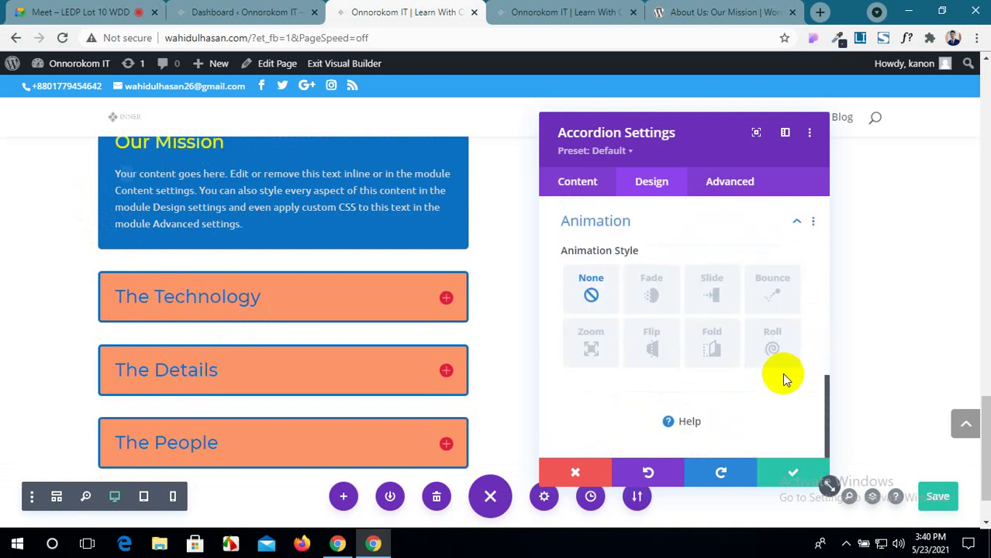
pyautogui.click(655, 306)
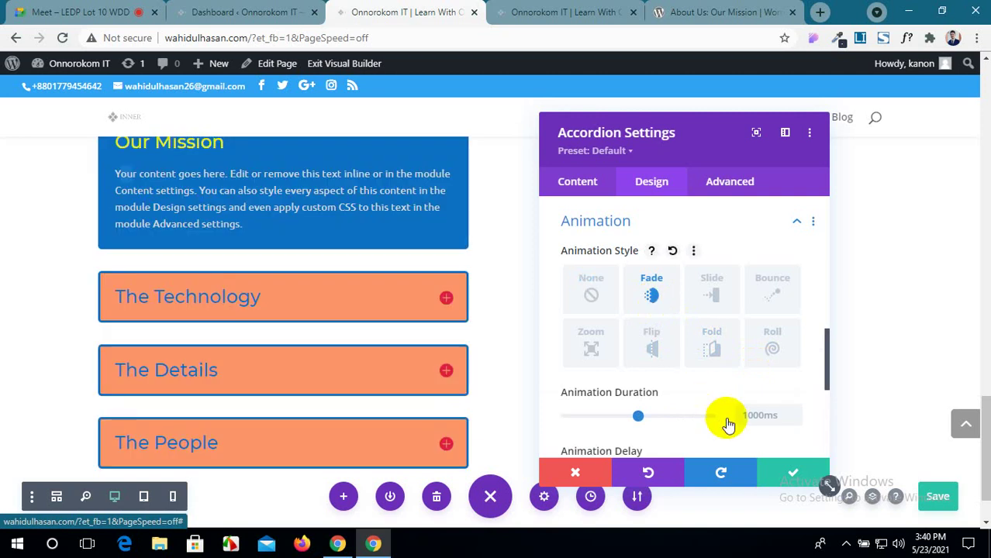
pyautogui.scroll(-2, 726, 419)
pyautogui.scroll(-1, 729, 425)
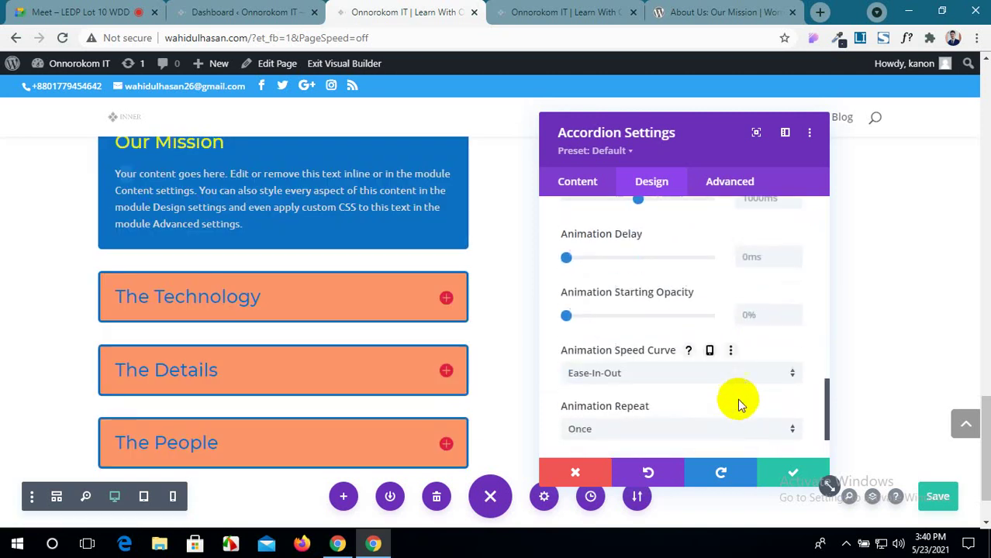
pyautogui.press('Up')
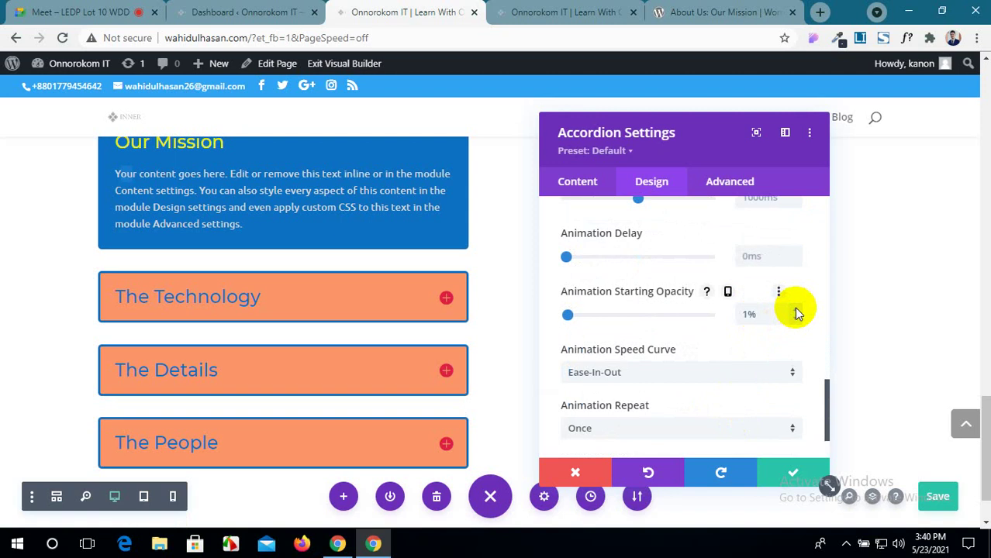
pyautogui.press('Up')
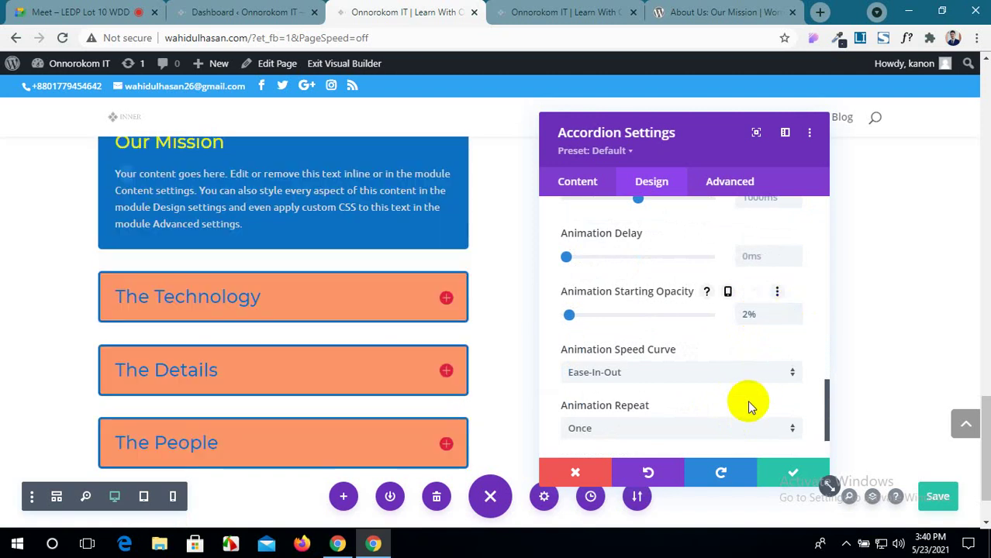
pyautogui.click(929, 498)
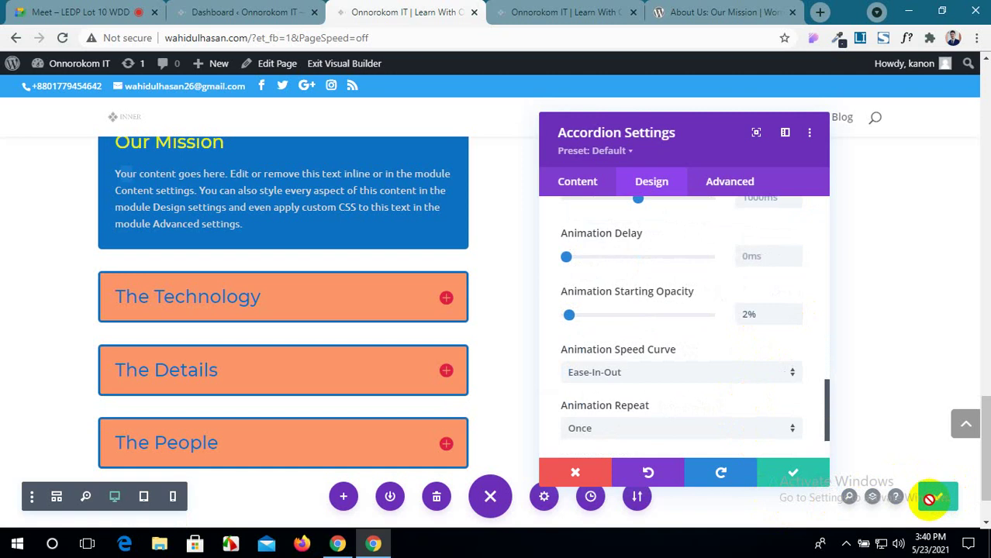
# Set the accordion's border width to 0px.
pyautogui.scroll(8, 759, 372)
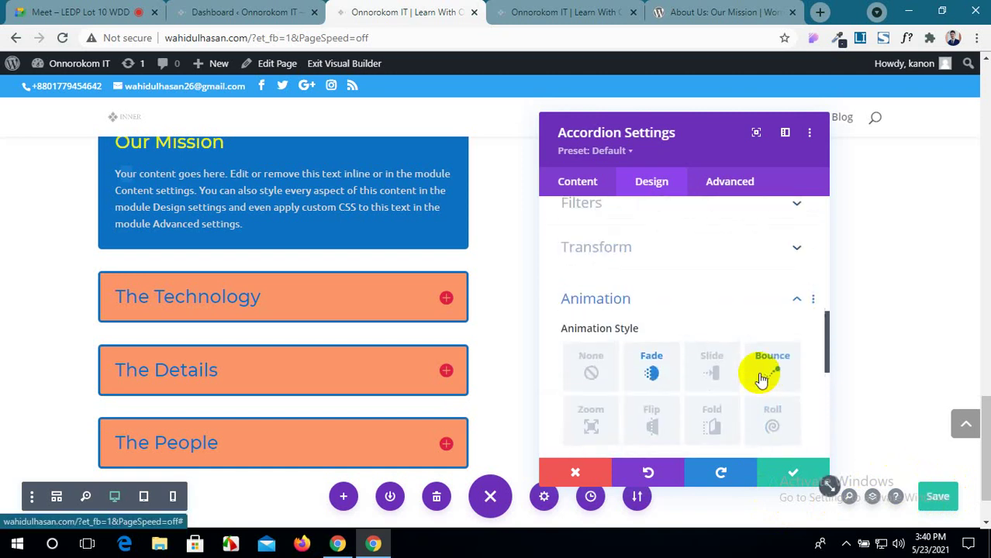
pyautogui.click(776, 327)
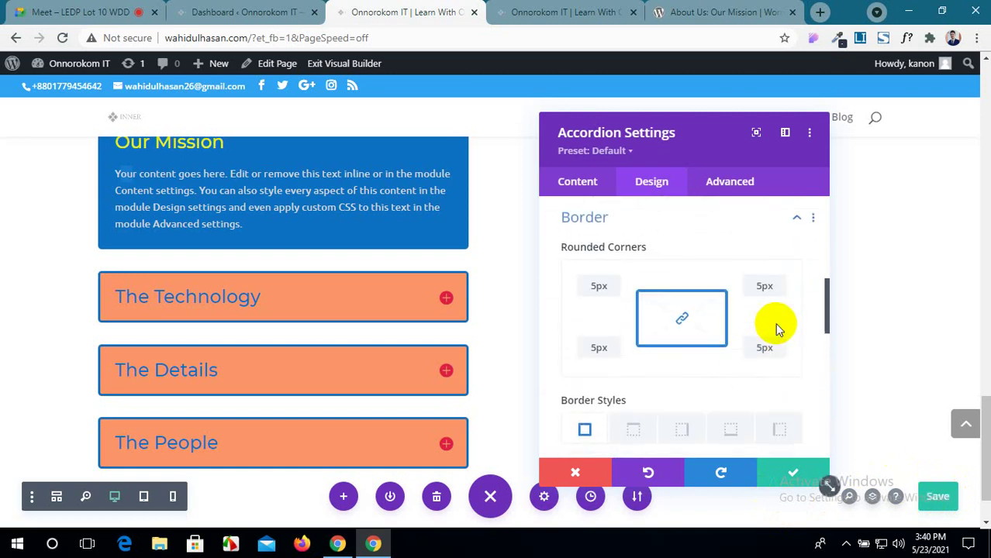
pyautogui.scroll(-2, 682, 388)
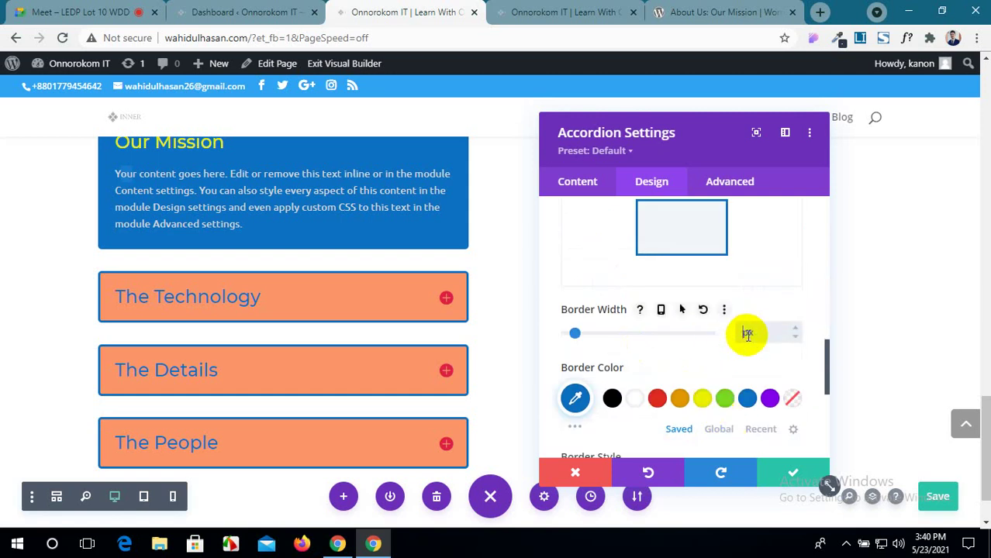
pyautogui.press('Down')
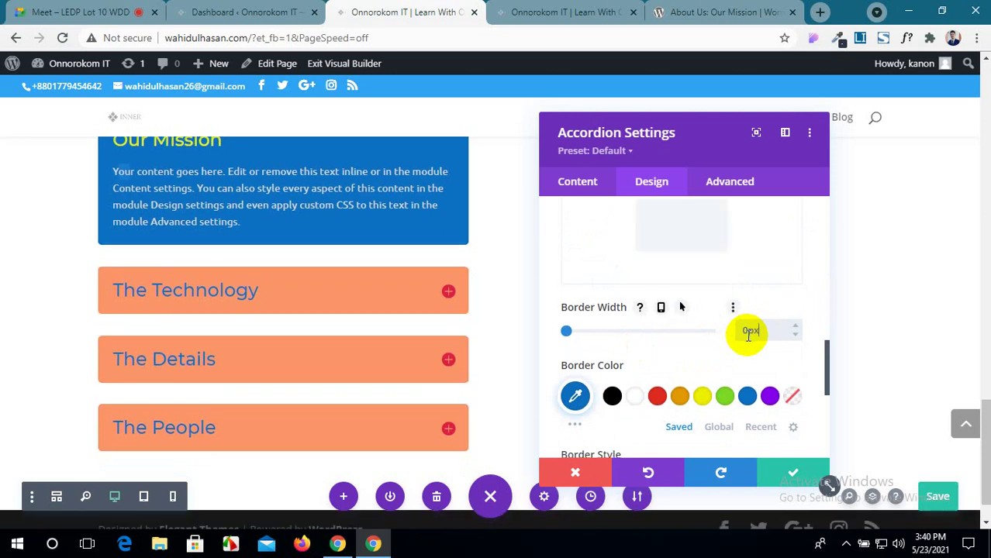
# Try the soft all-around box shadow preset on the accordion, and settle on the solid shadow offset to the lower right.
pyautogui.scroll(-1, 748, 334)
pyautogui.scroll(-1, 748, 337)
pyautogui.scroll(-1, 747, 343)
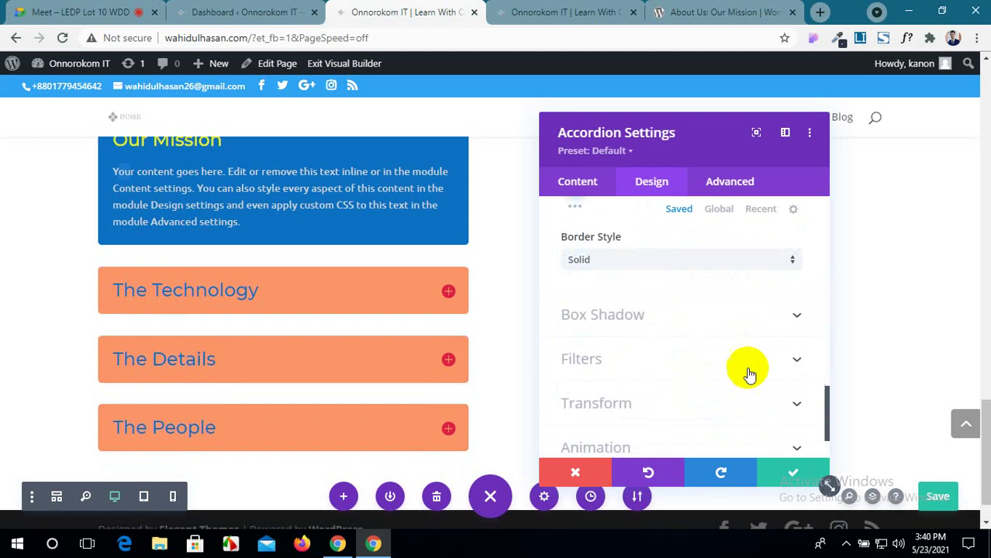
pyautogui.click(770, 324)
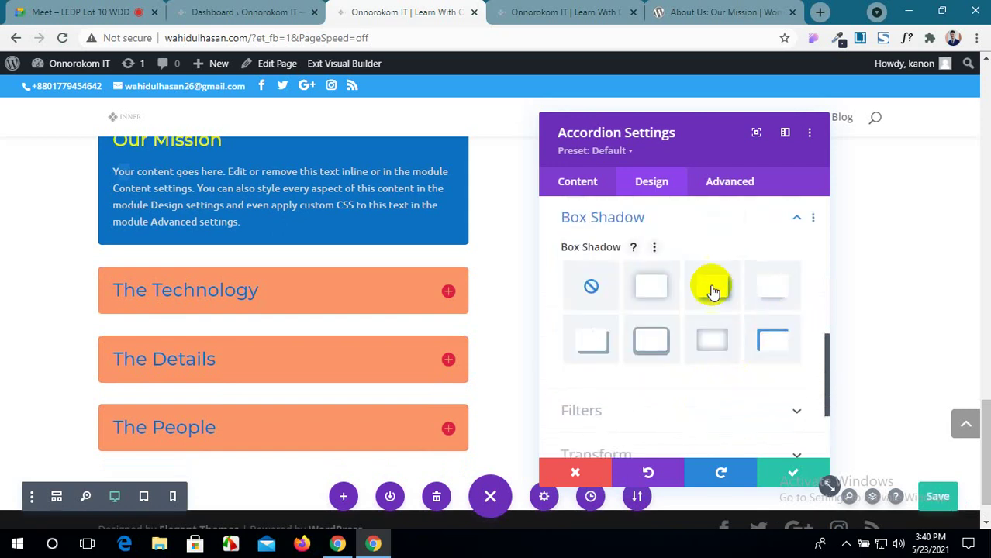
pyautogui.click(659, 291)
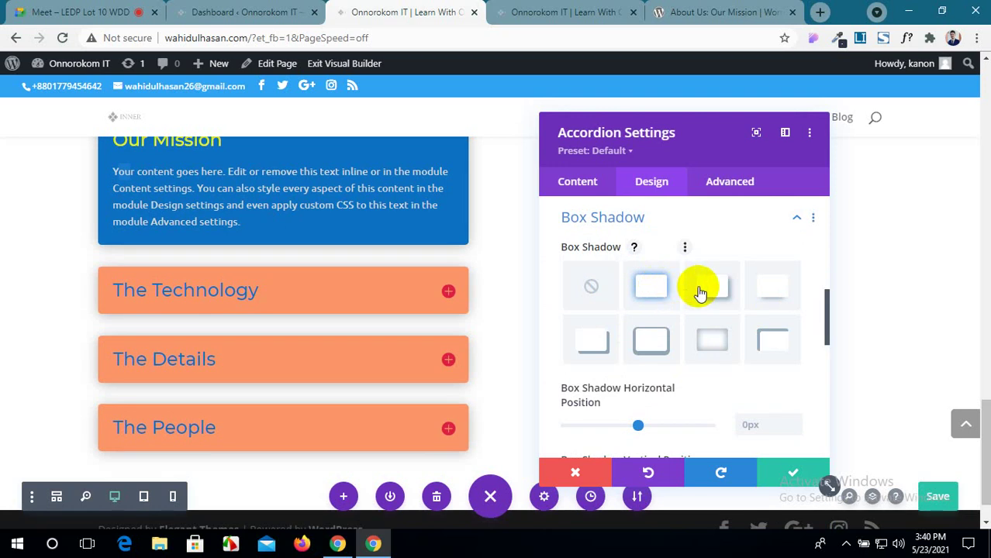
pyautogui.click(698, 291)
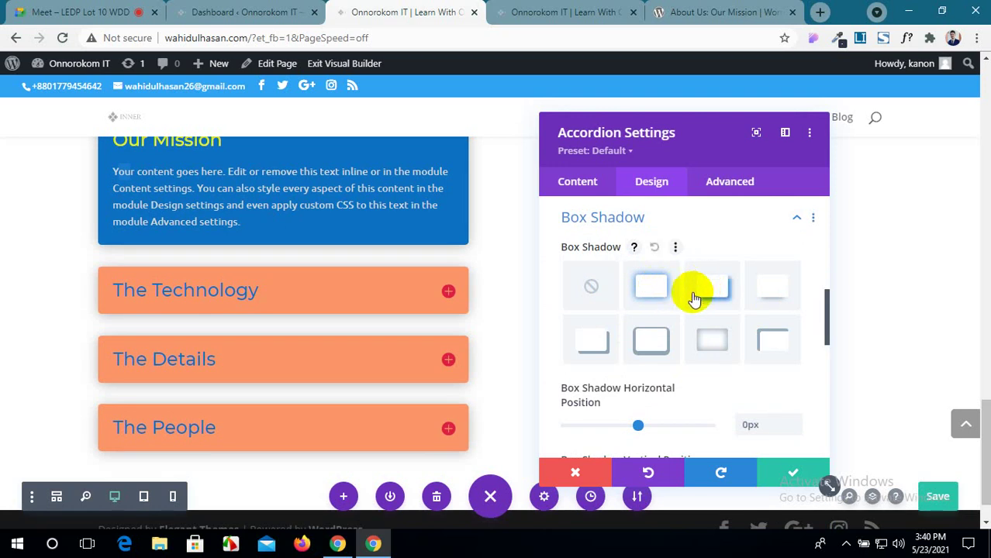
pyautogui.click(595, 349)
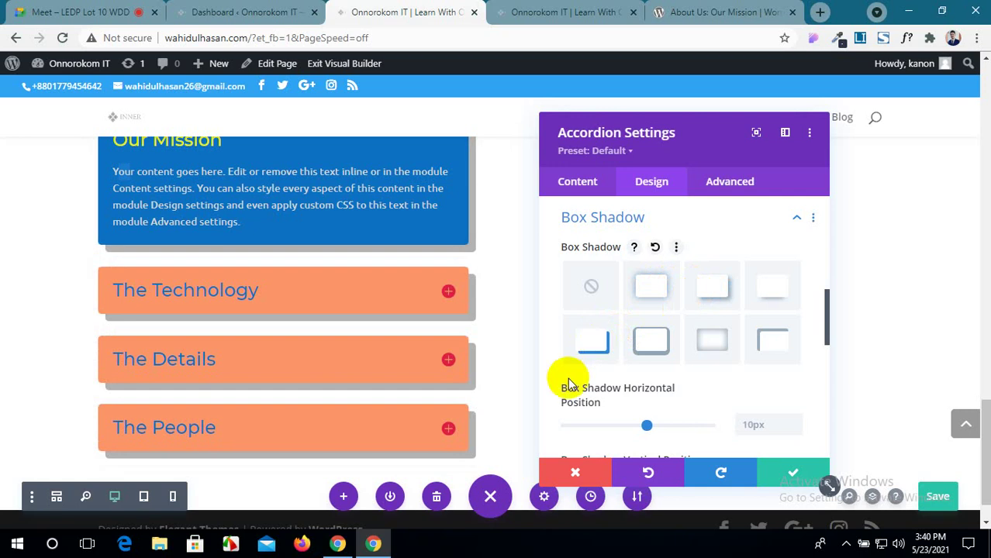
# Try adjusting the blur strength of the accordion's box shadow.
pyautogui.scroll(-3, 589, 380)
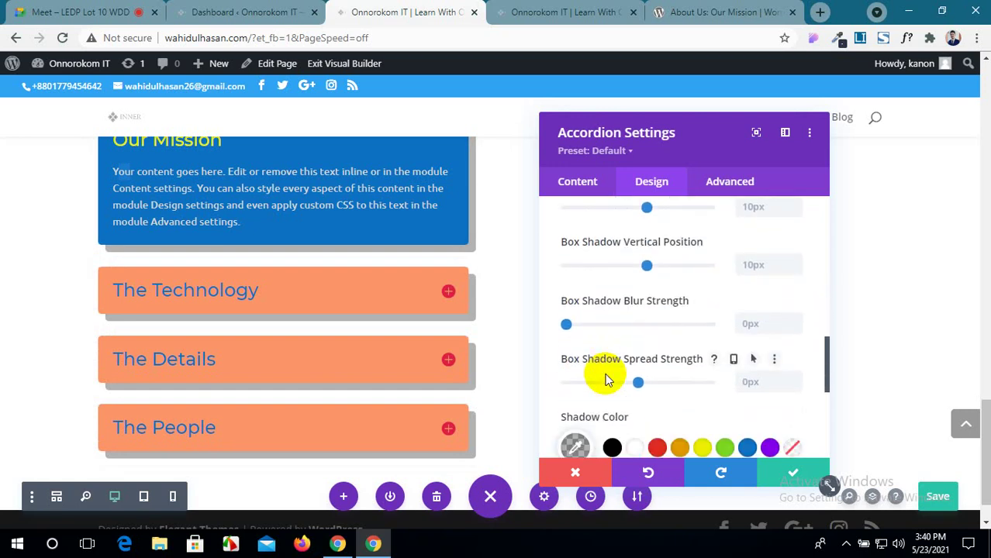
pyautogui.scroll(-1, 607, 379)
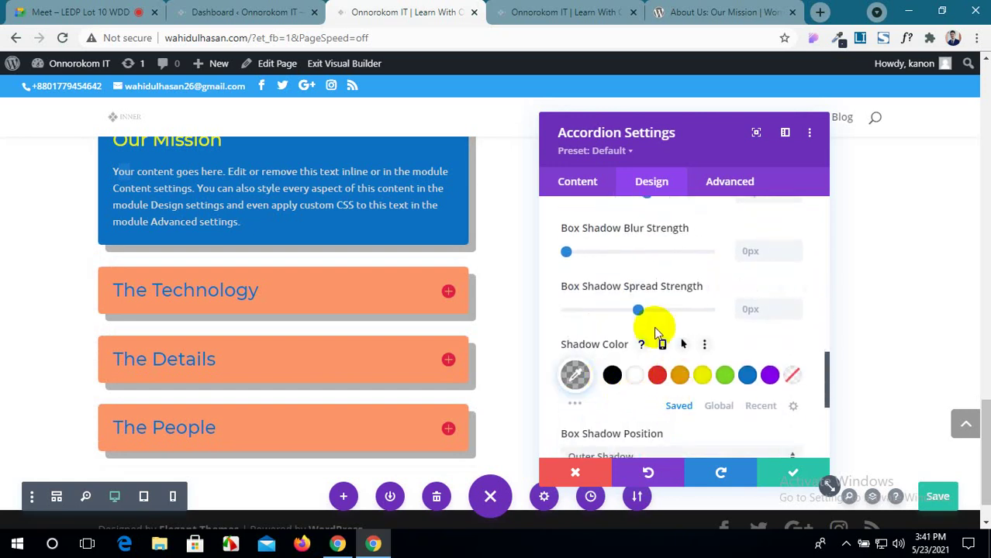
pyautogui.scroll(1, 644, 304)
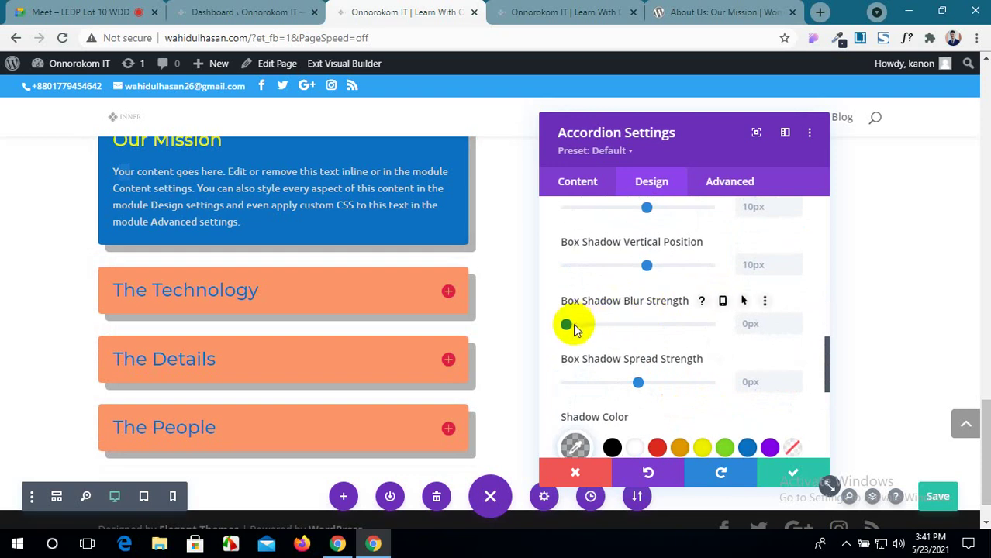
pyautogui.moveTo(573, 325); pyautogui.dragTo(531, 343)
pyautogui.scroll(2, 513, 330)
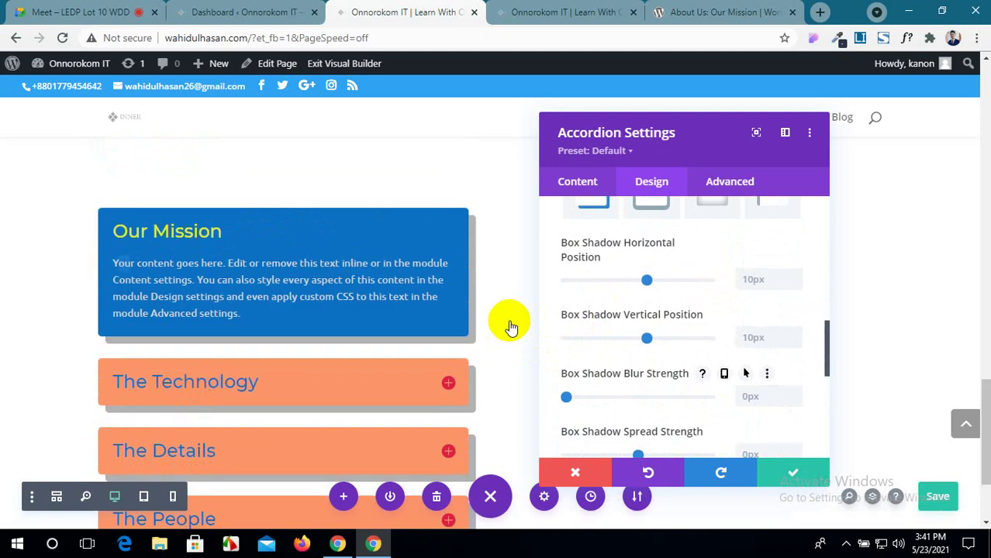
pyautogui.scroll(1, 510, 327)
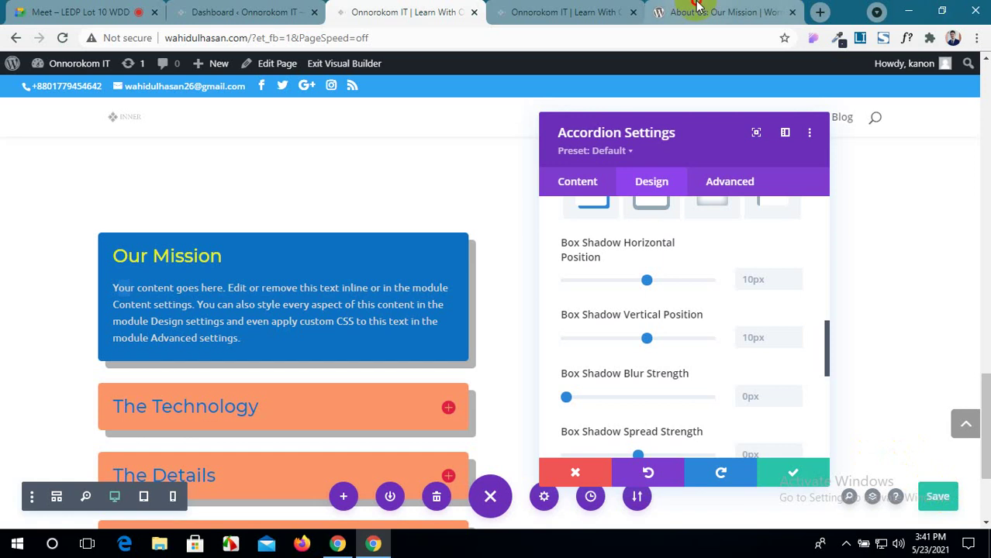
# Switch to the live homepage and reload it to check the accordion's styling.
pyautogui.click(674, 12)
pyautogui.click(543, 12)
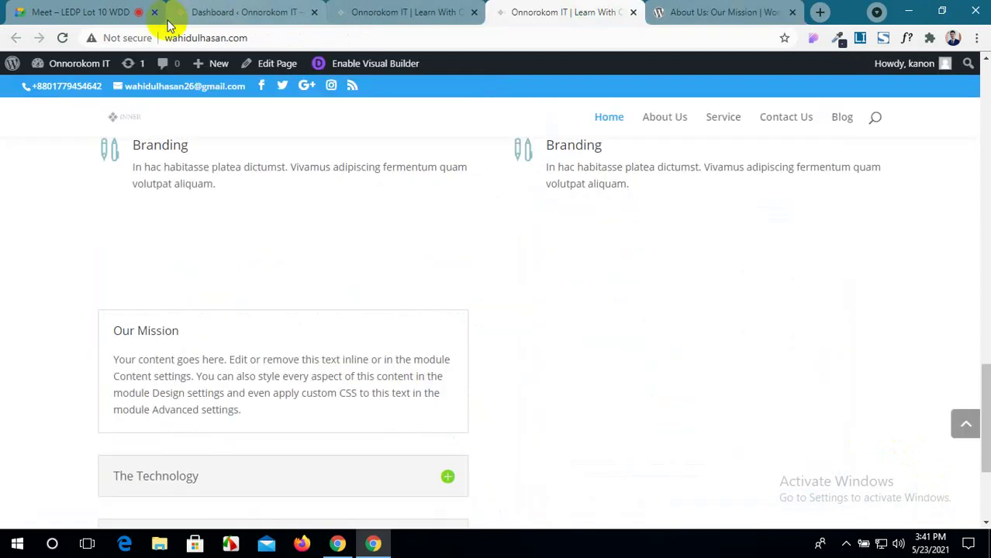
pyautogui.click(63, 38)
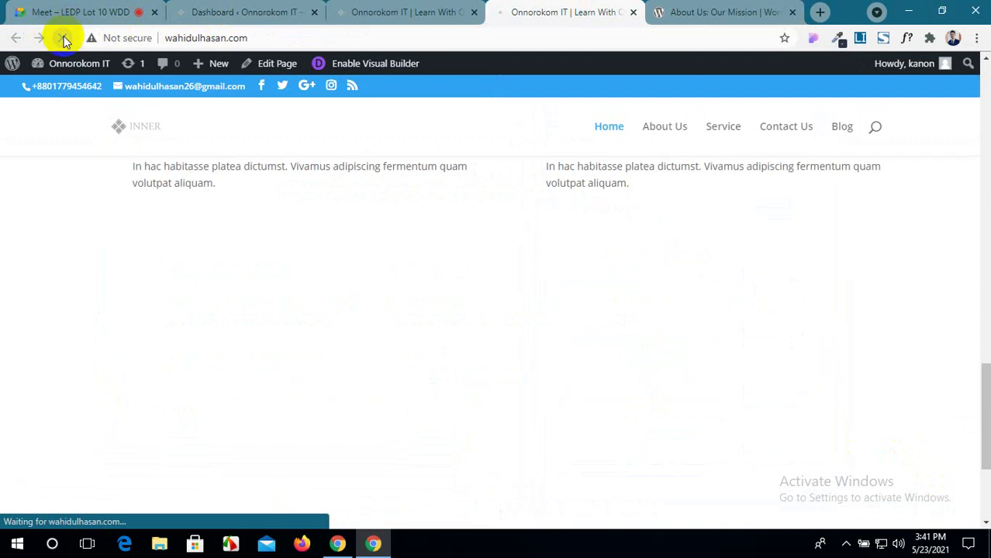
# Examine the accordion on the live homepage, expanding its collapsed sections to check the open and closed styling.
pyautogui.scroll(-3, 415, 336)
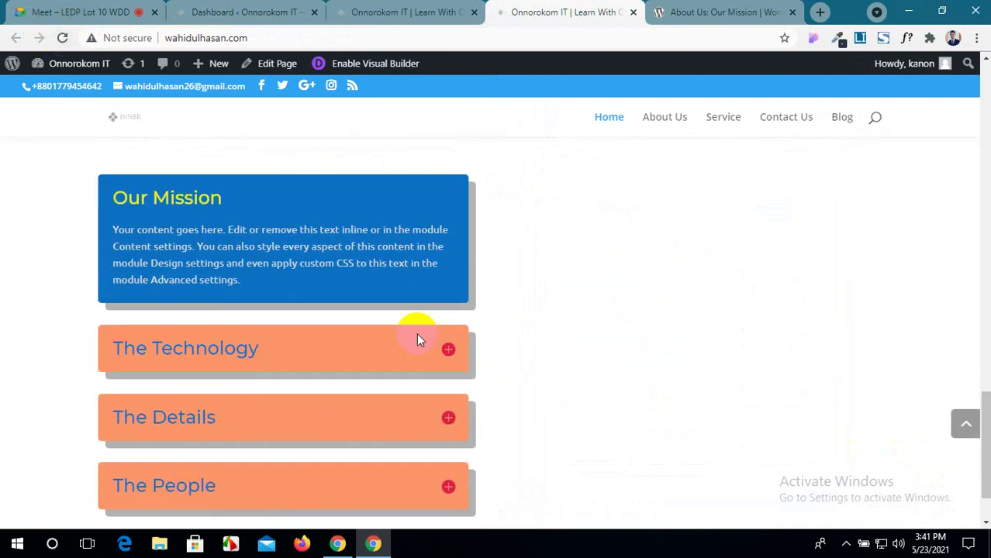
pyautogui.scroll(2, 412, 336)
pyautogui.click(360, 397)
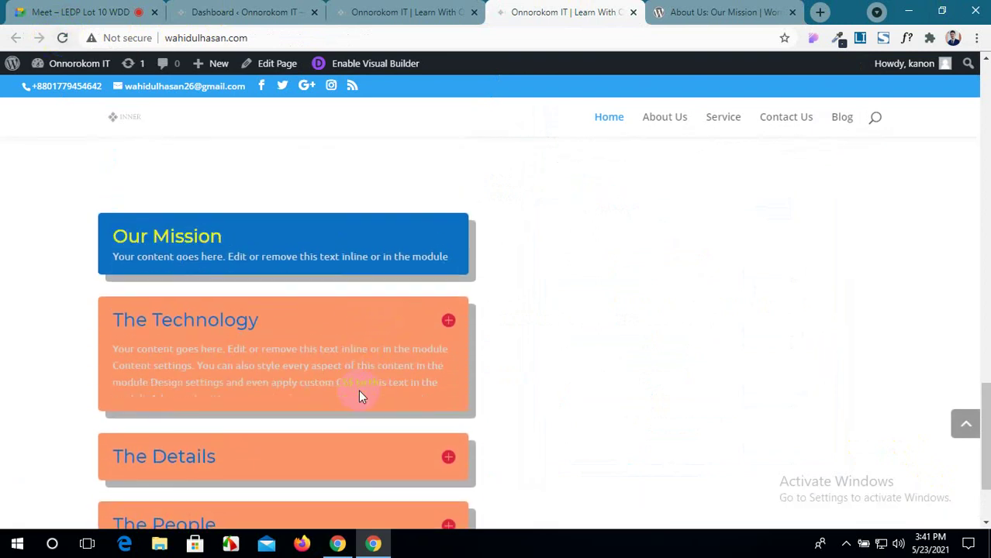
pyautogui.click(361, 398)
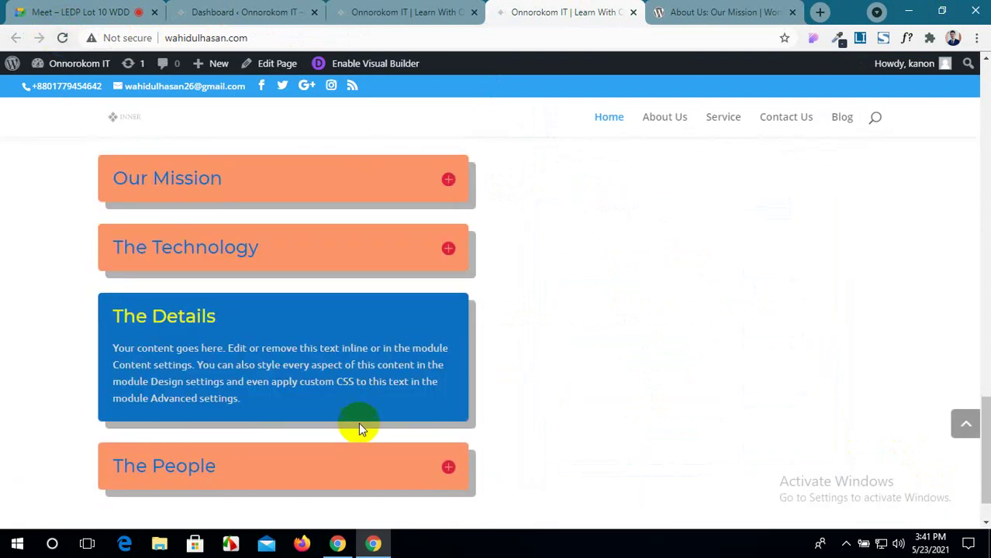
pyautogui.click(356, 456)
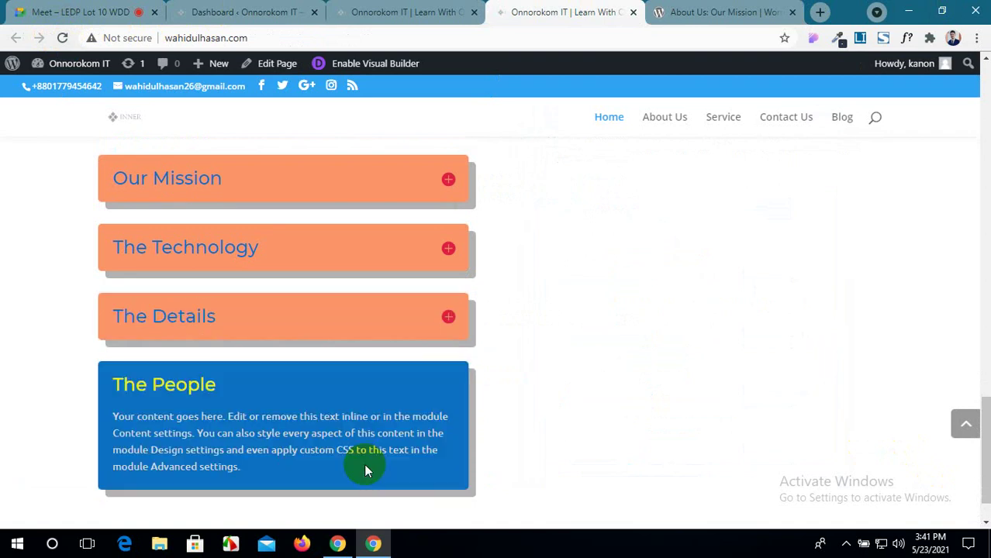
pyautogui.scroll(1, 366, 465)
pyautogui.scroll(-2, 366, 463)
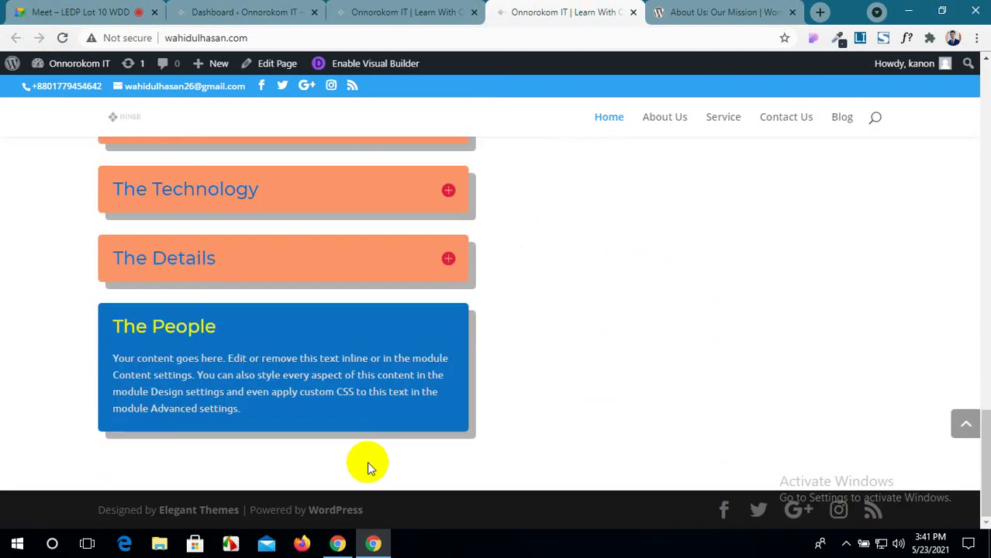
pyautogui.scroll(4, 368, 465)
pyautogui.scroll(-4, 369, 469)
pyautogui.scroll(2, 368, 467)
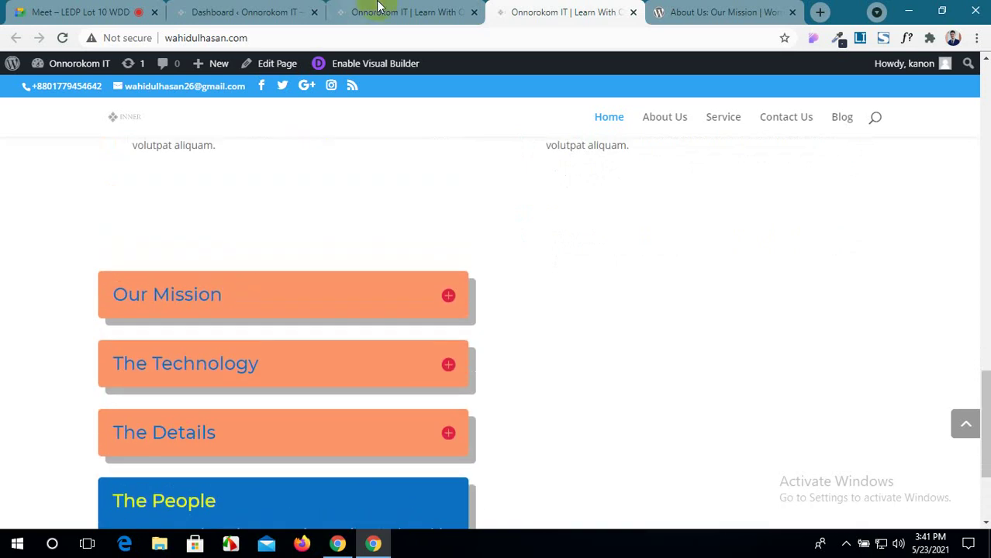
# Return to the visual builder and set the accordion's filters to a hue of 111deg and a saturation of 107%.
pyautogui.click(376, 10)
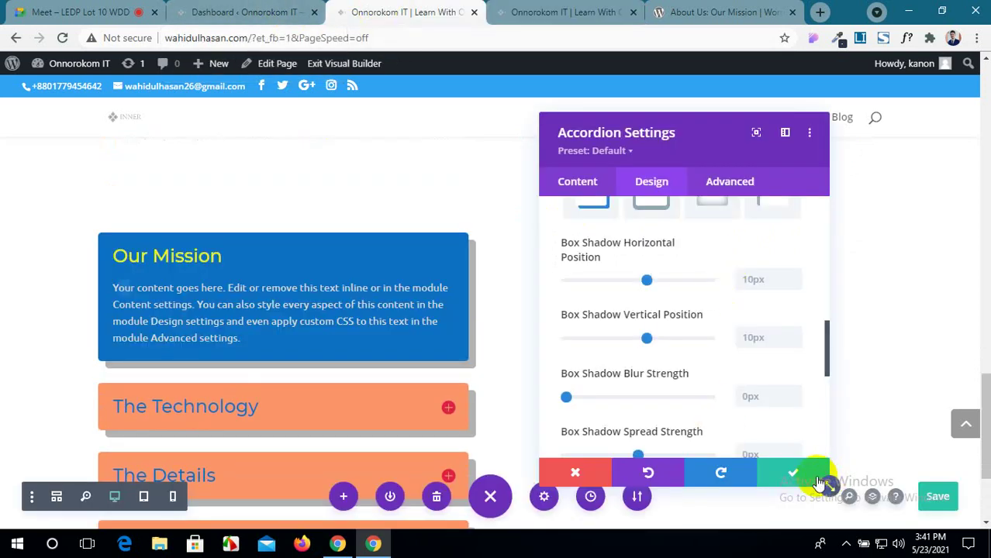
pyautogui.scroll(-4, 709, 372)
pyautogui.scroll(-1, 714, 368)
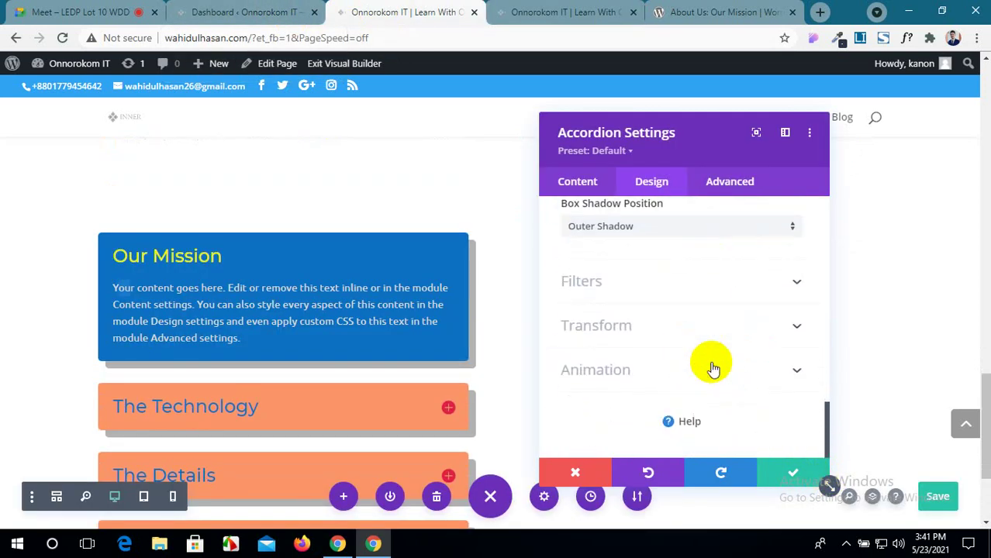
pyautogui.click(650, 288)
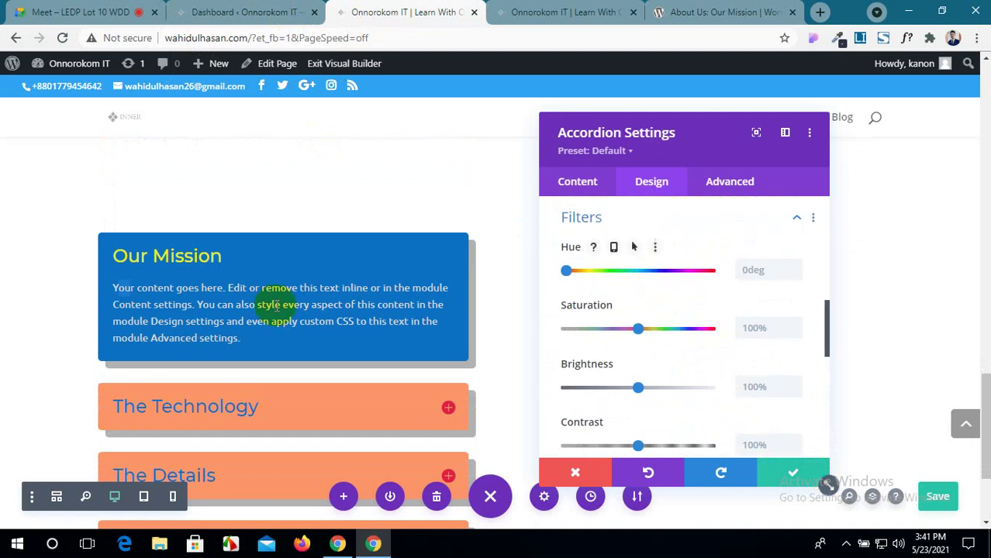
pyautogui.moveTo(569, 277); pyautogui.dragTo(612, 275)
pyautogui.scroll(-2, 482, 337)
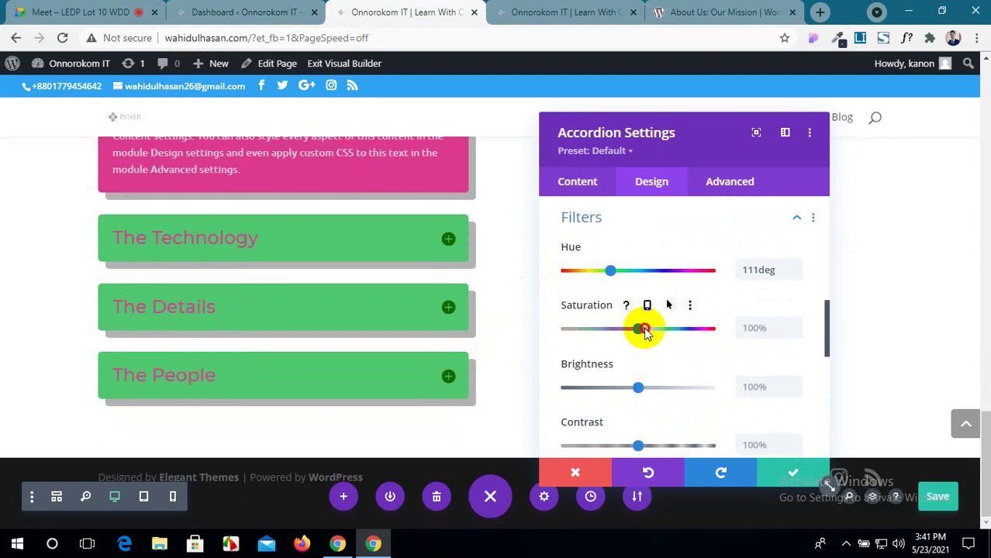
pyautogui.moveTo(641, 329)
pyautogui.mouseDown()
pyautogui.moveTo(662, 328)
pyautogui.moveTo(643, 334)
pyautogui.mouseUp()
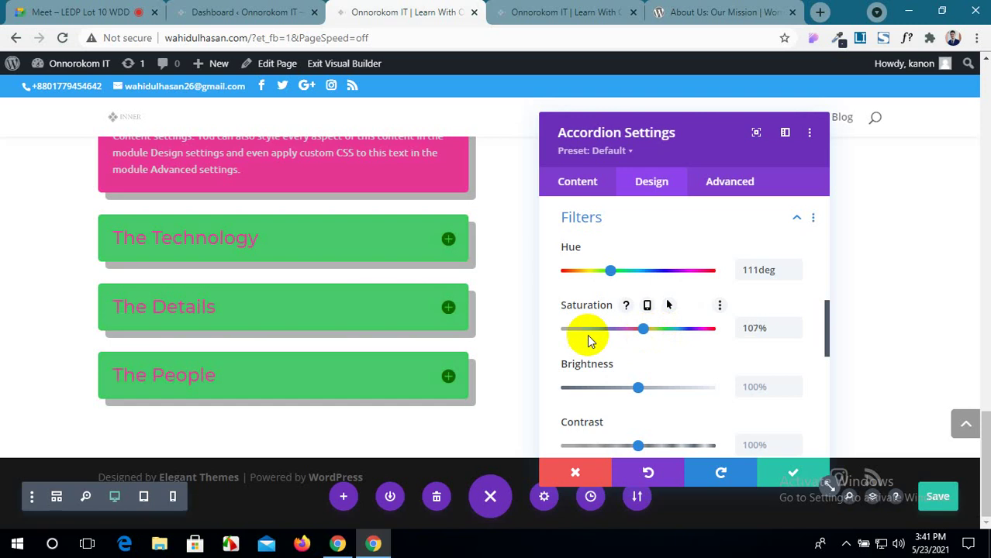
pyautogui.scroll(2, 394, 346)
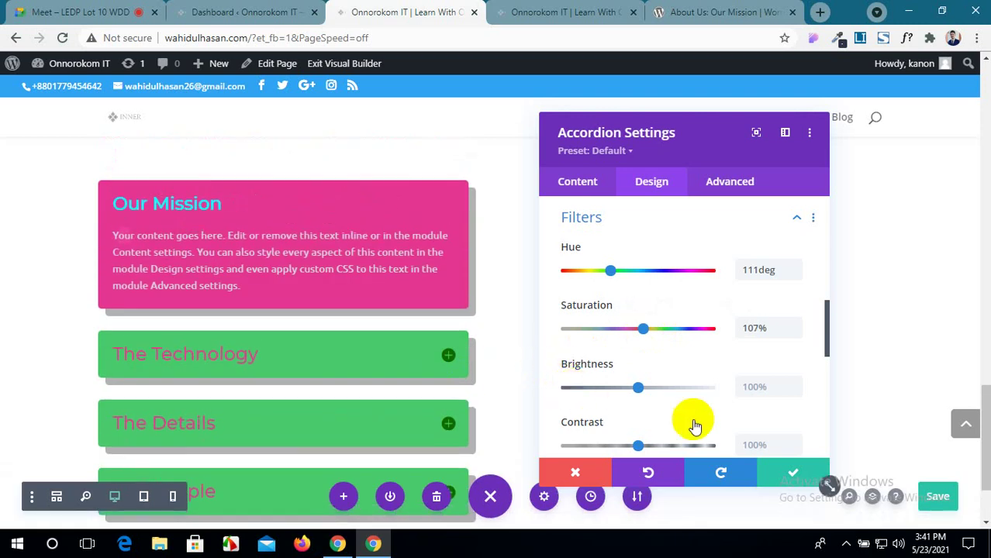
# Try scaling the accordion vertically to 106%, and reset the transform.
pyautogui.scroll(-6, 718, 425)
pyautogui.scroll(-1, 723, 429)
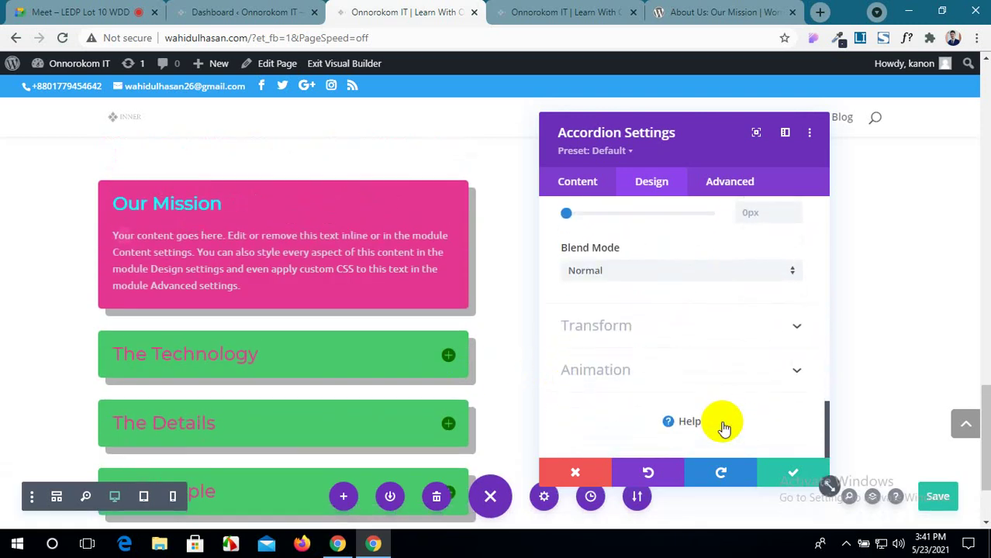
pyautogui.click(794, 328)
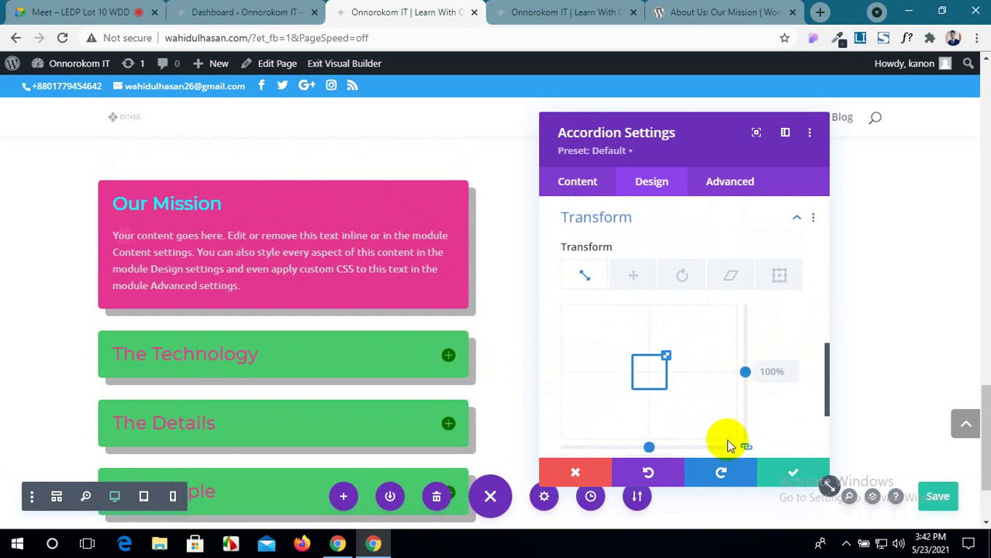
pyautogui.moveTo(745, 374)
pyautogui.mouseDown()
pyautogui.moveTo(748, 355)
pyautogui.moveTo(747, 372)
pyautogui.mouseUp()
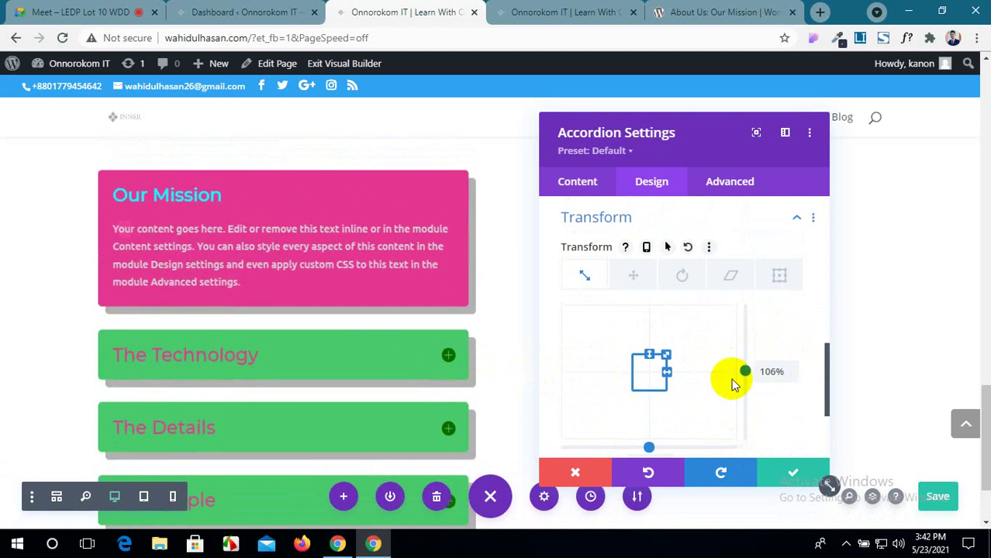
pyautogui.scroll(-2, 735, 386)
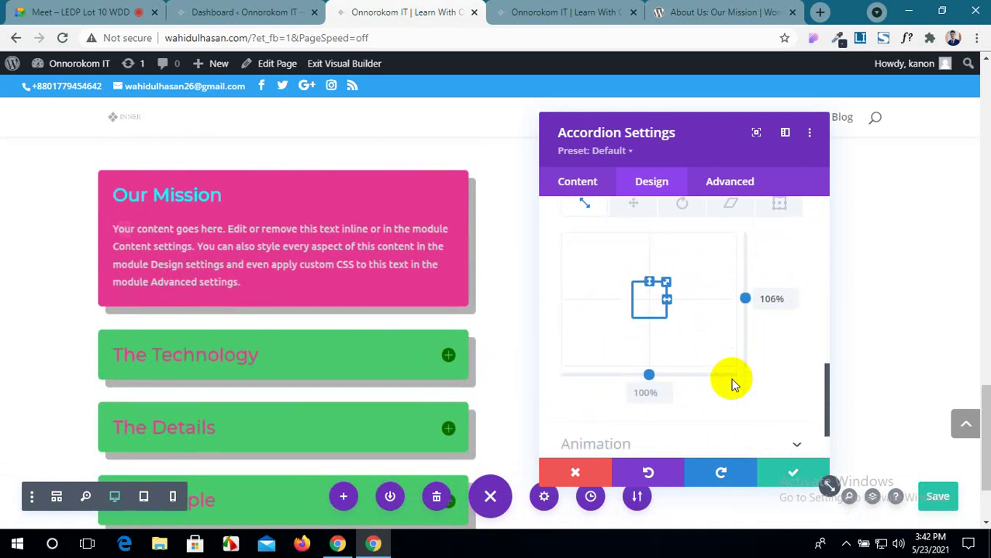
pyautogui.scroll(2, 734, 385)
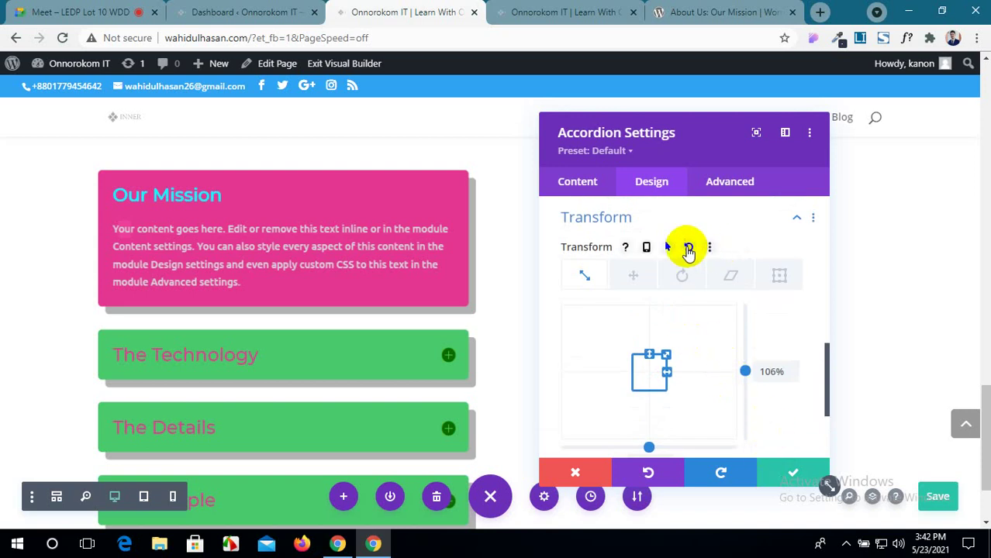
pyautogui.click(688, 249)
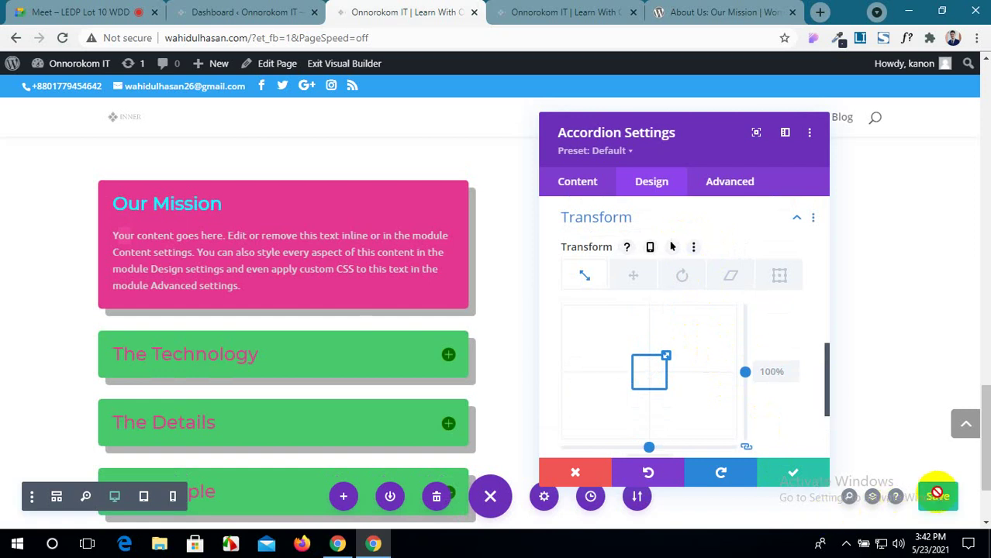
# Save the accordion settings and insert an Audio module in the empty column beside the accordion, keeping its preview uncovered.
pyautogui.scroll(-3, 823, 398)
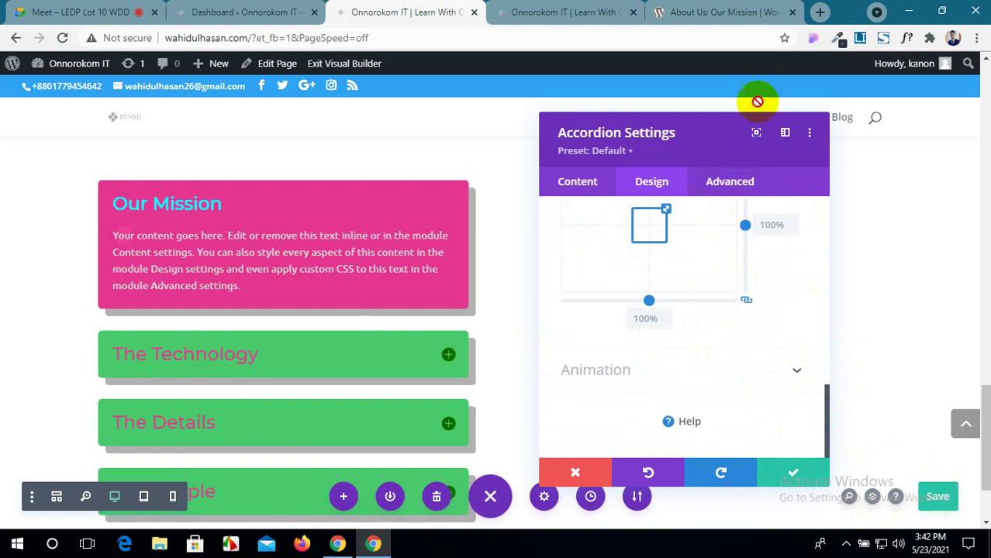
pyautogui.click(800, 479)
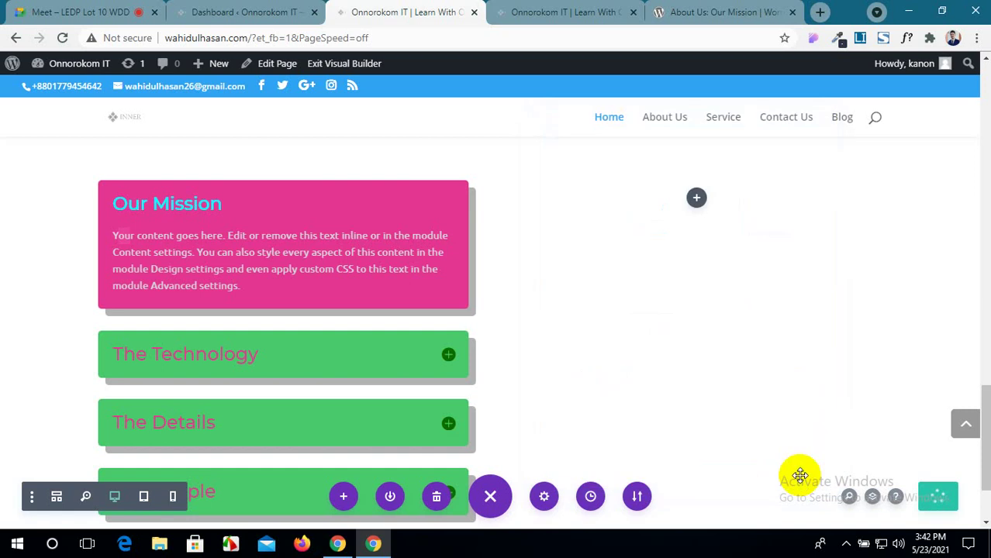
pyautogui.click(696, 198)
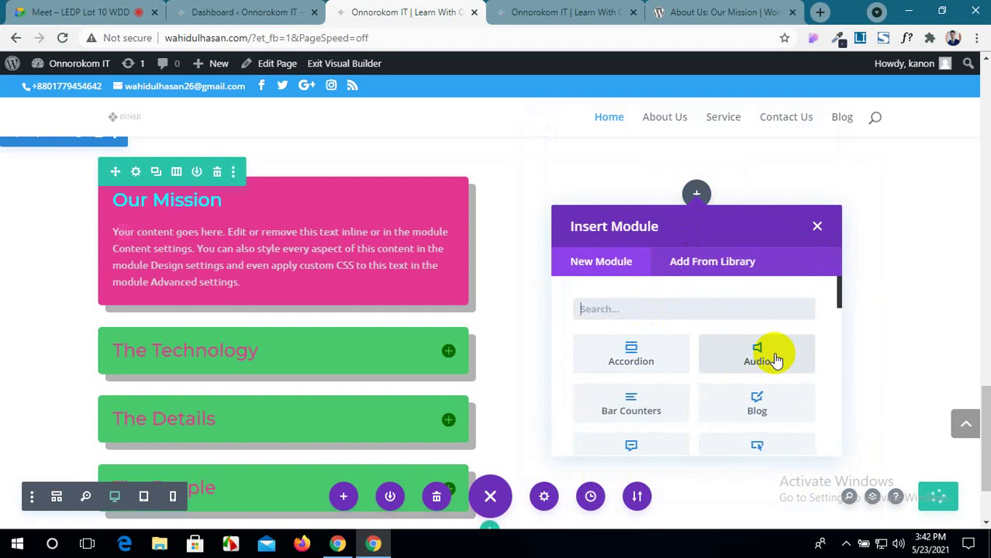
pyautogui.click(776, 359)
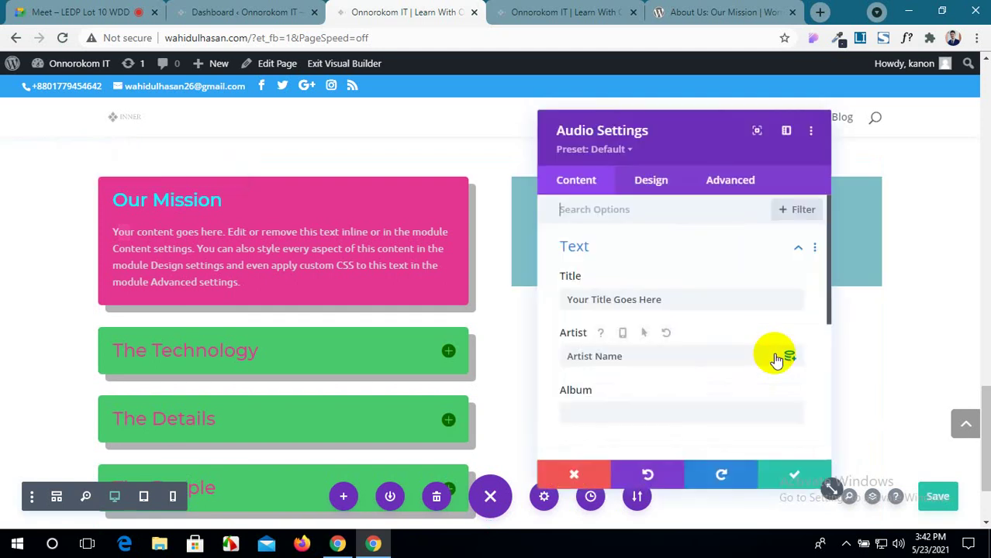
pyautogui.moveTo(696, 122); pyautogui.dragTo(275, 111)
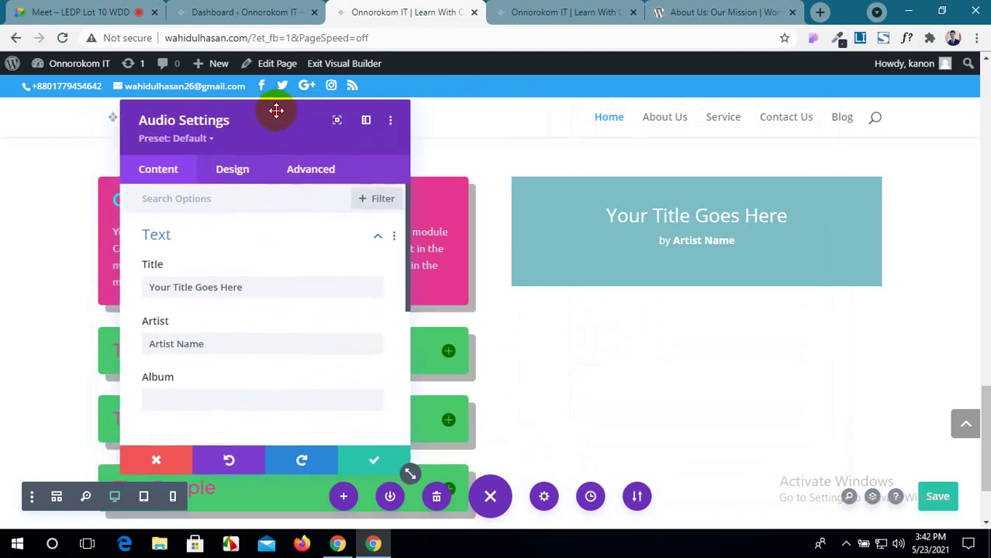
# Examine the Audio module's title, artist and album fields and its audio file chooser, leaving the chooser without a selection.
pyautogui.scroll(-2, 269, 252)
pyautogui.scroll(2, 265, 255)
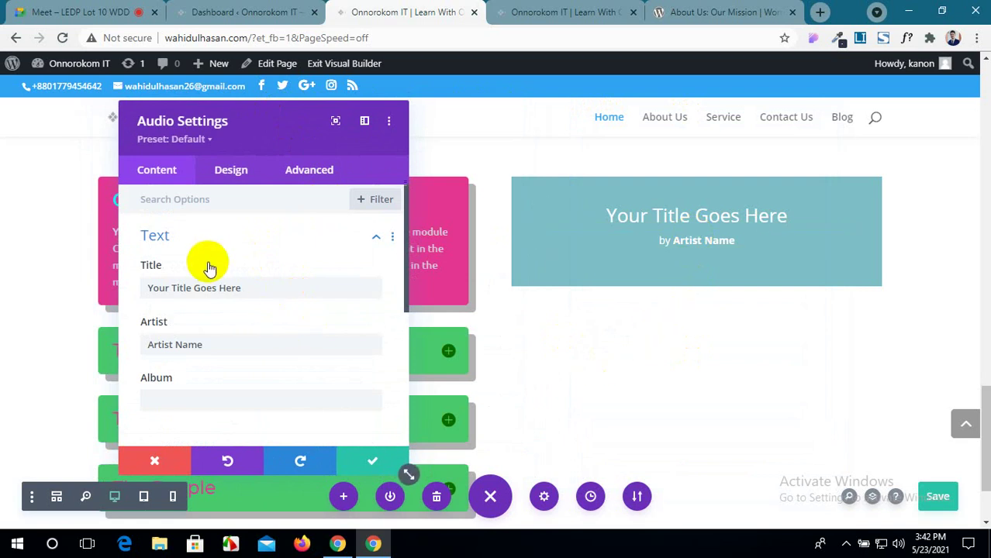
pyautogui.moveTo(247, 286); pyautogui.dragTo(90, 267)
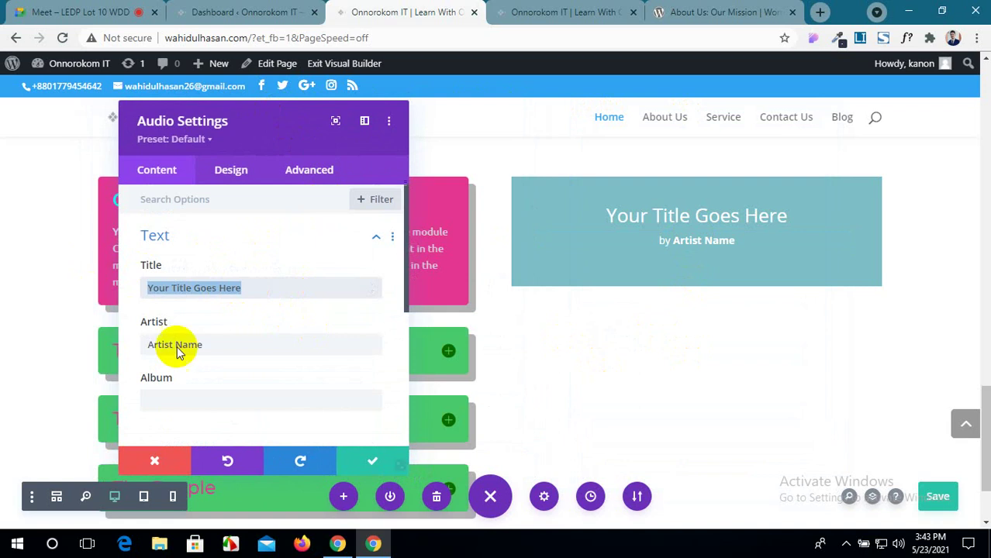
pyautogui.click(213, 345)
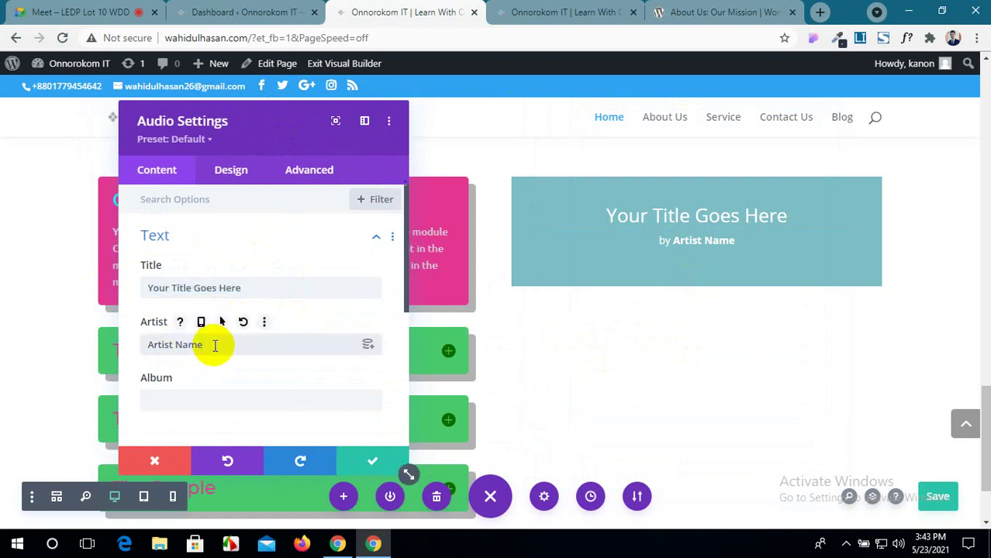
pyautogui.click(210, 400)
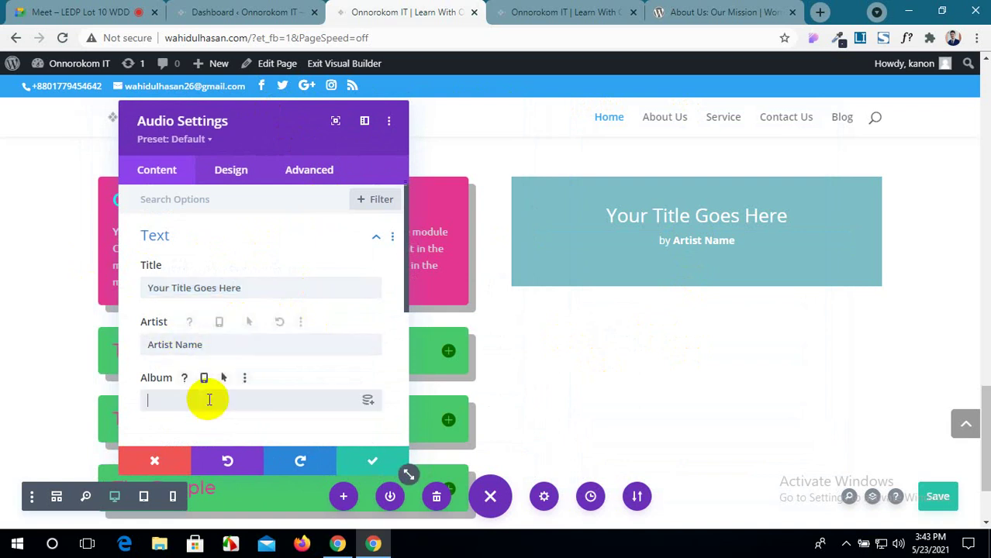
pyautogui.scroll(-2, 209, 403)
pyautogui.click(336, 311)
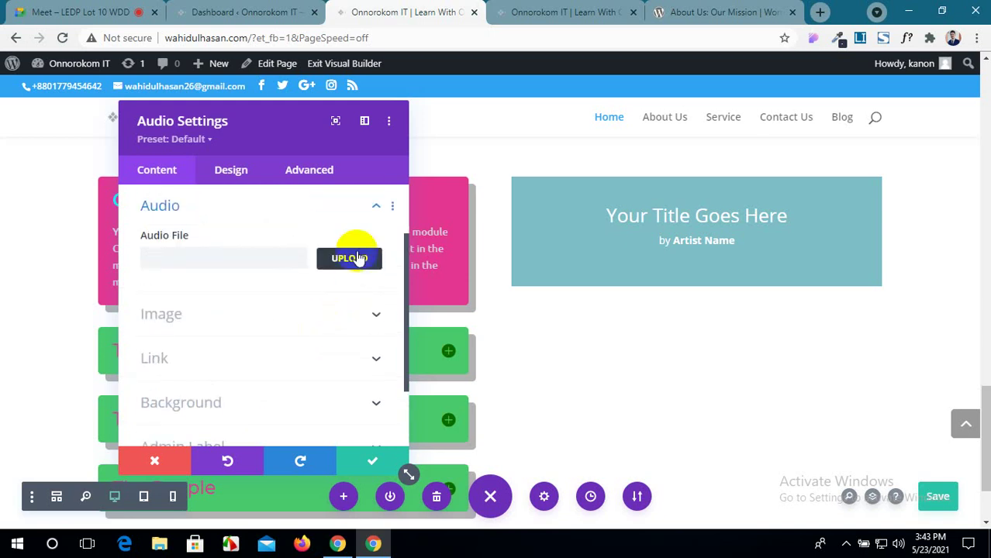
pyautogui.click(350, 258)
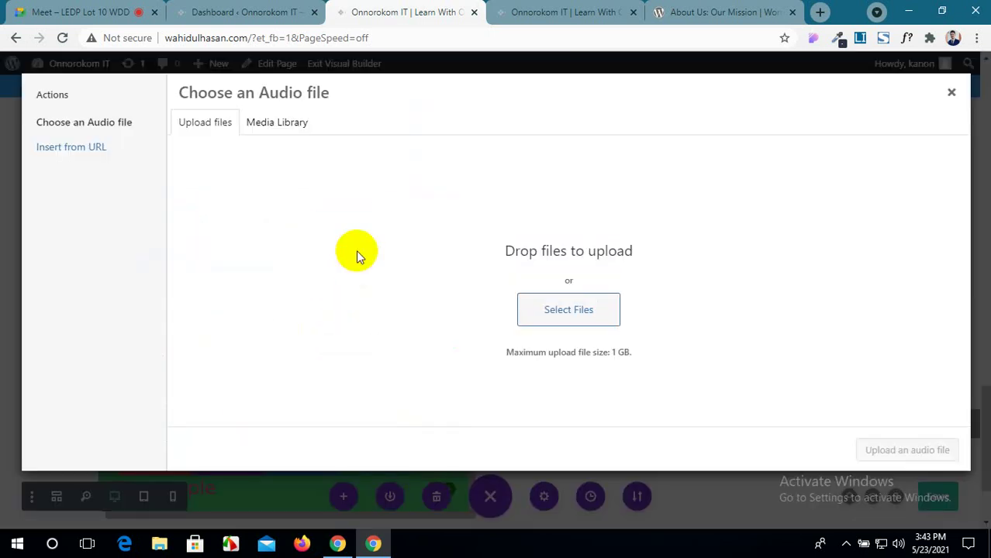
pyautogui.click(952, 92)
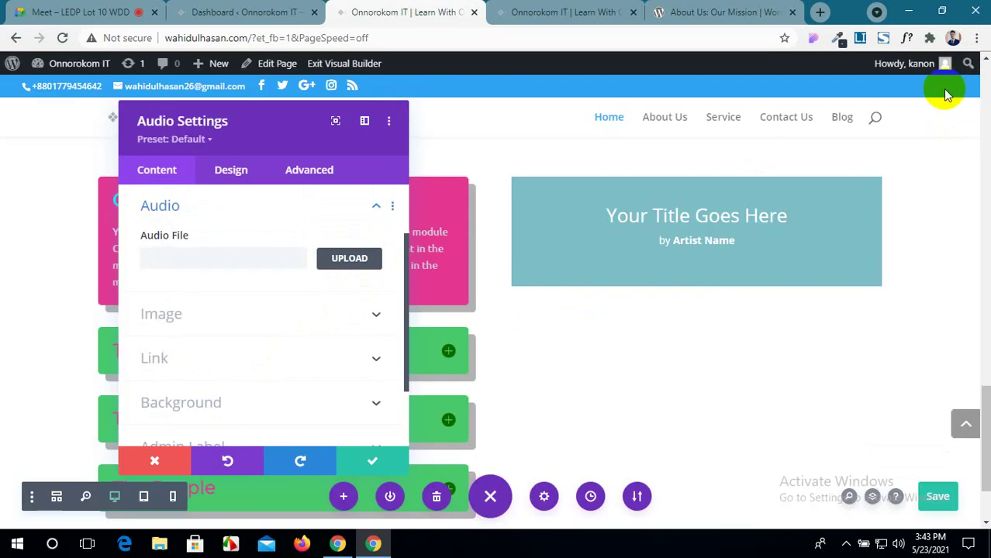
# Add the orange tablet image asset-4.jpeg from the media library as the Audio module's image.
pyautogui.click(355, 321)
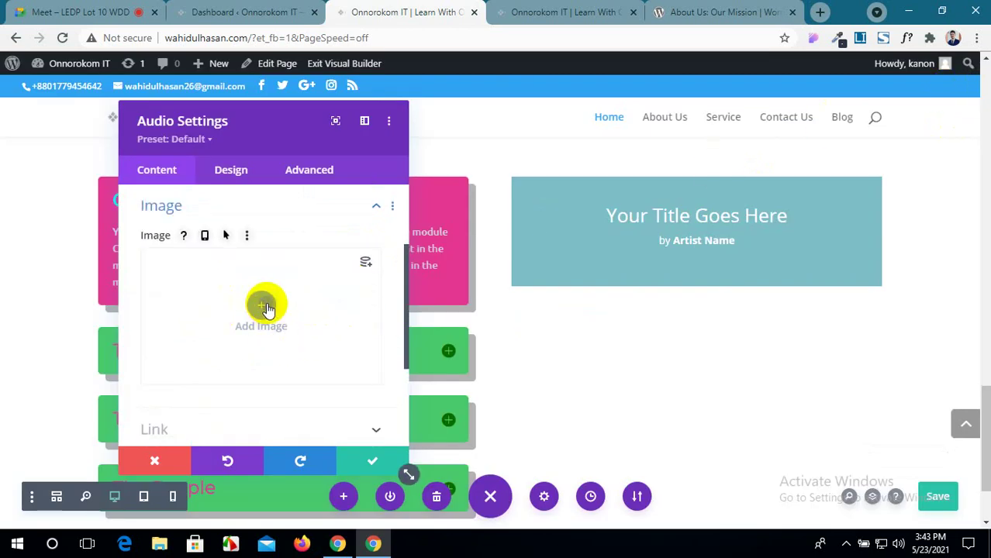
pyautogui.click(264, 307)
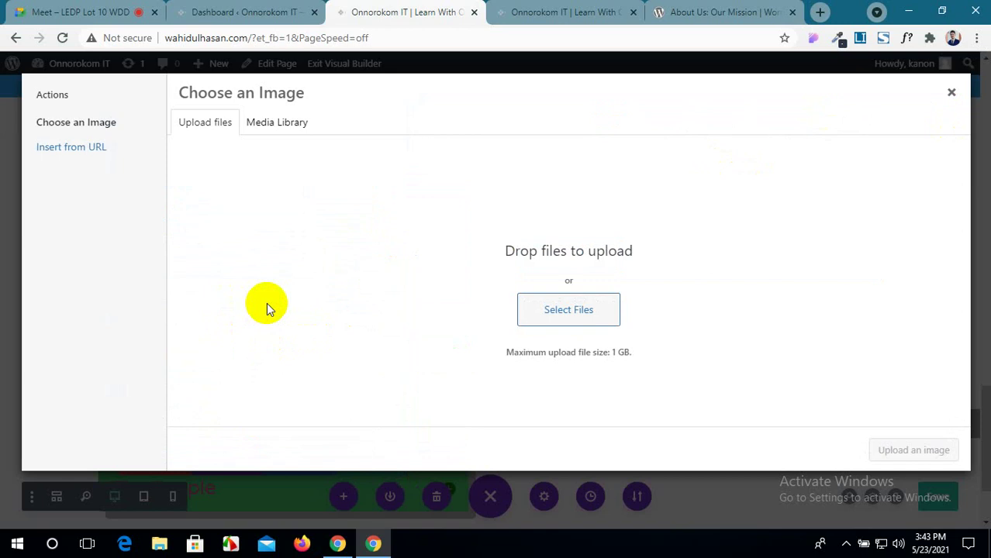
pyautogui.click(305, 127)
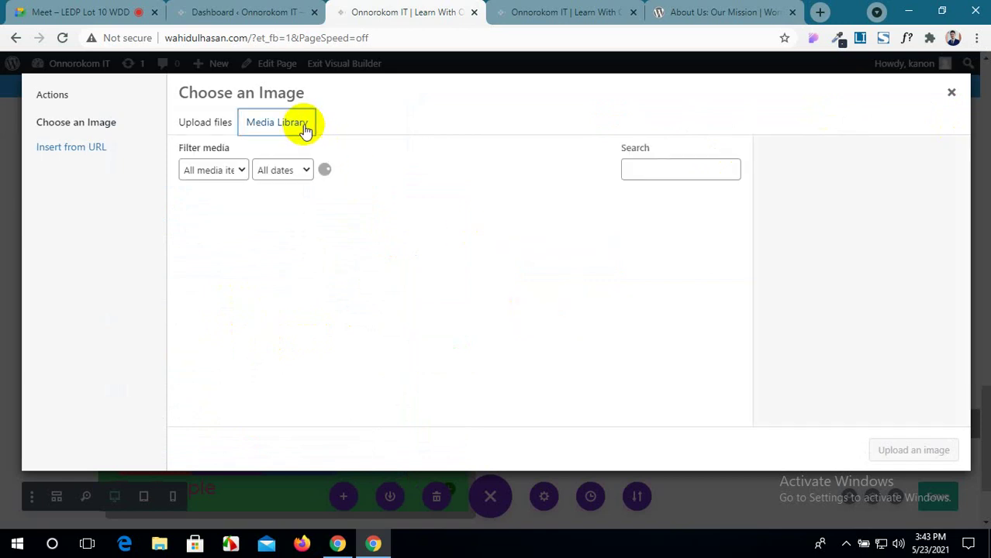
pyautogui.scroll(-2, 341, 258)
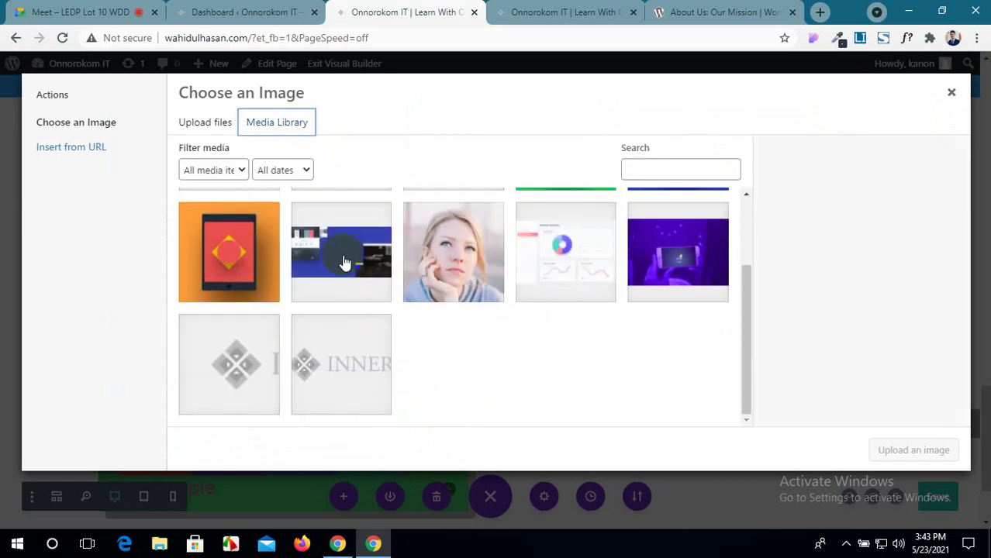
pyautogui.click(261, 259)
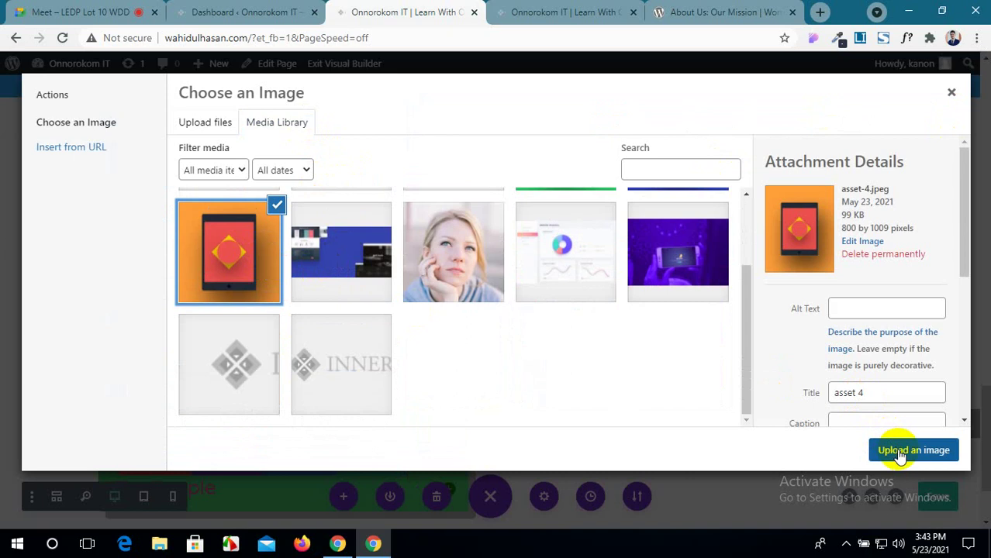
pyautogui.click(911, 450)
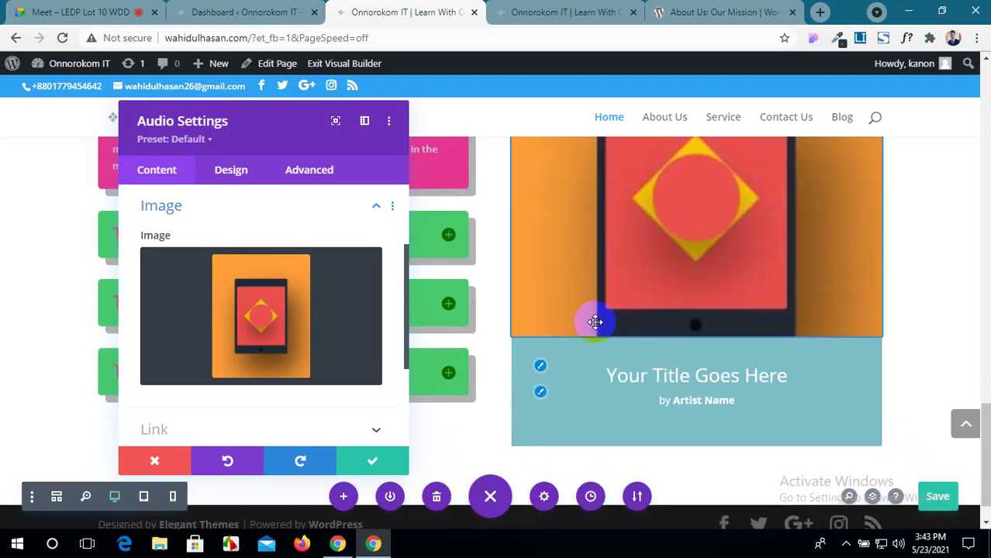
# Check the Audio module's image in the preview, and save the module settings and the page.
pyautogui.scroll(-2, 325, 338)
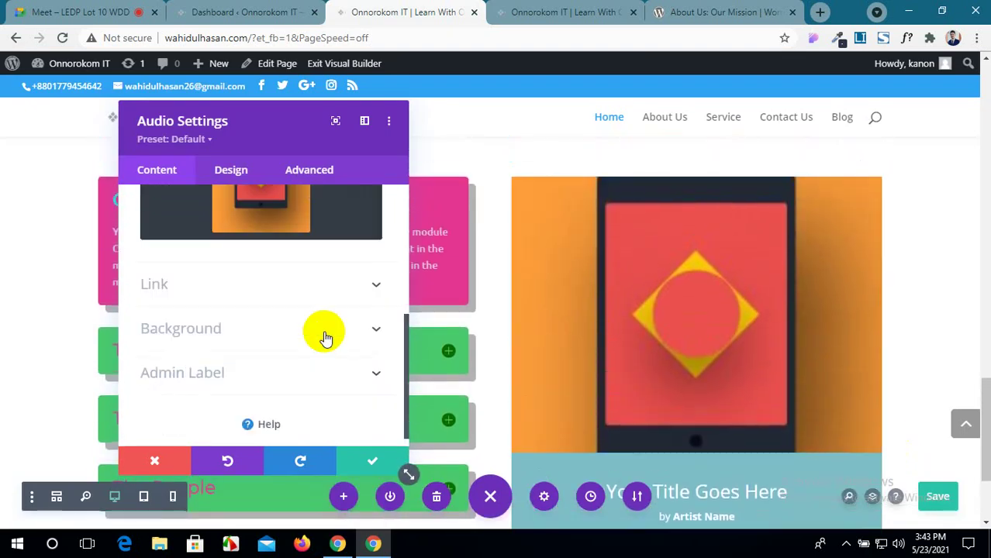
pyautogui.scroll(2, 334, 341)
pyautogui.scroll(-2, 688, 356)
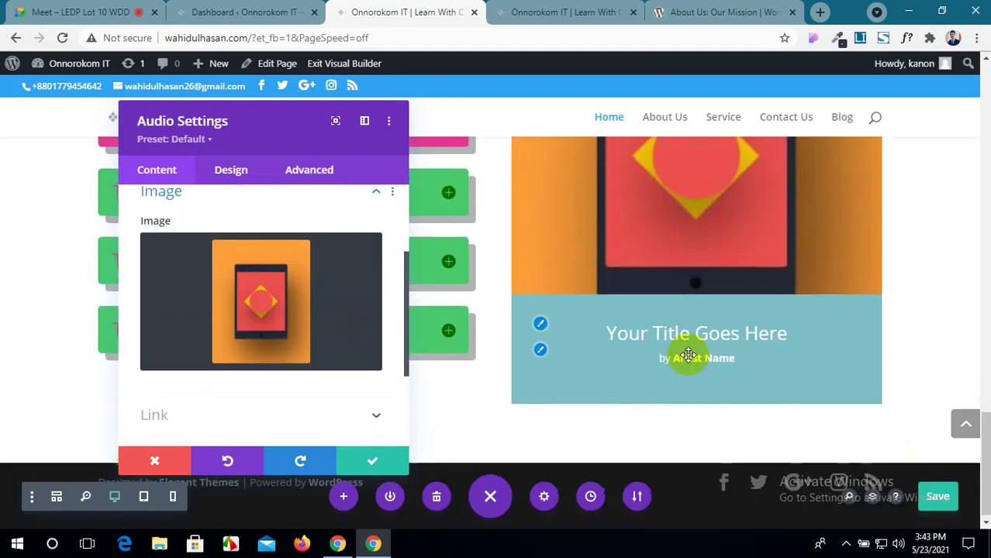
pyautogui.scroll(2, 228, 293)
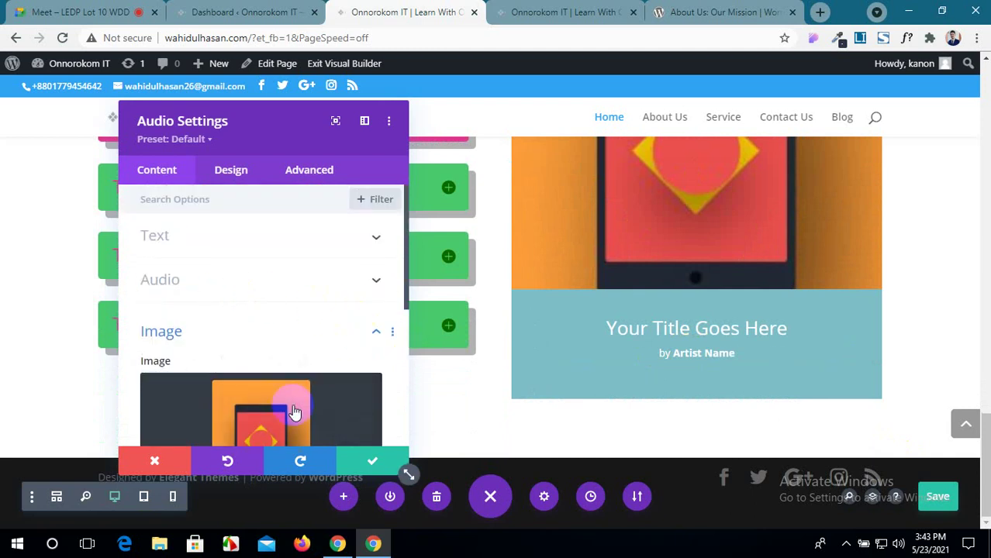
pyautogui.click(346, 468)
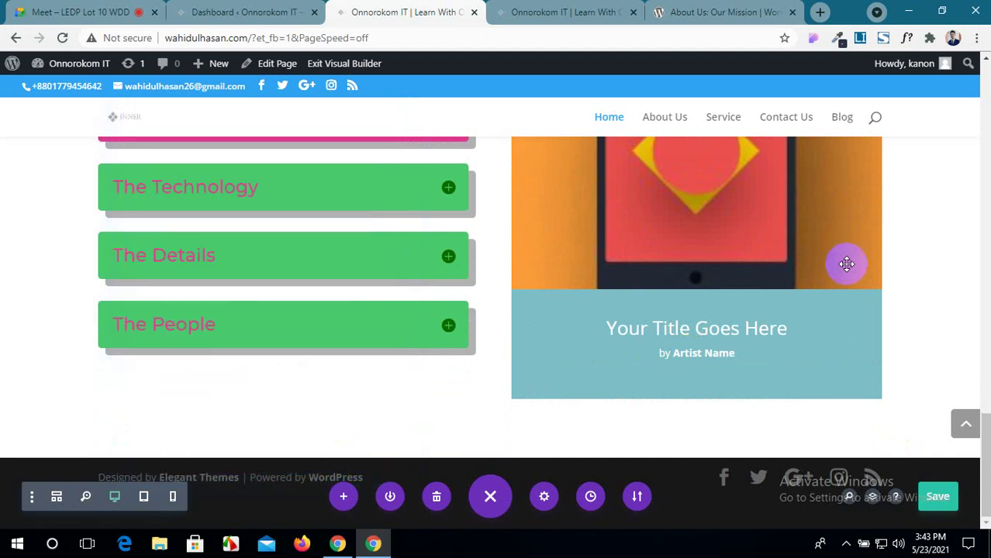
pyautogui.scroll(3, 775, 252)
pyautogui.scroll(3, 765, 255)
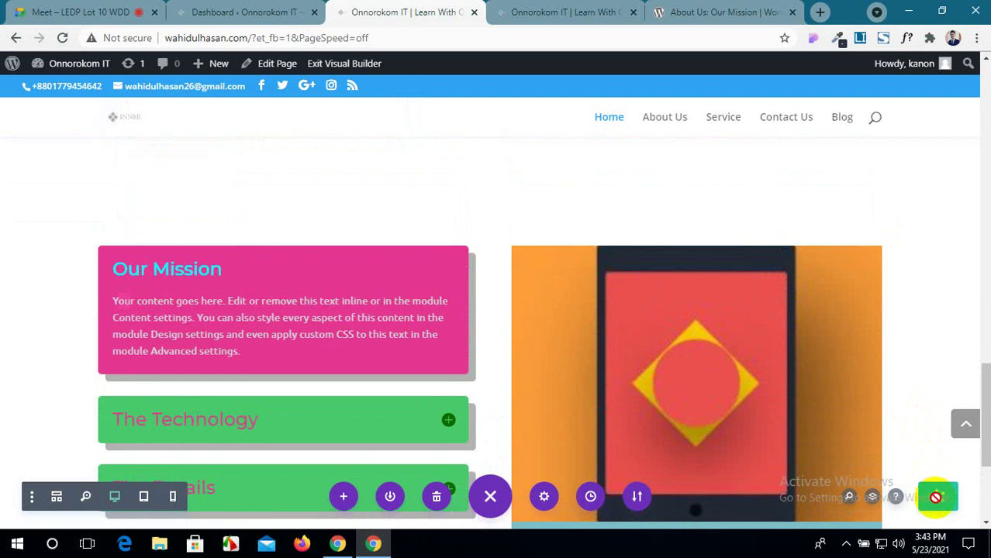
pyautogui.scroll(-3, 697, 264)
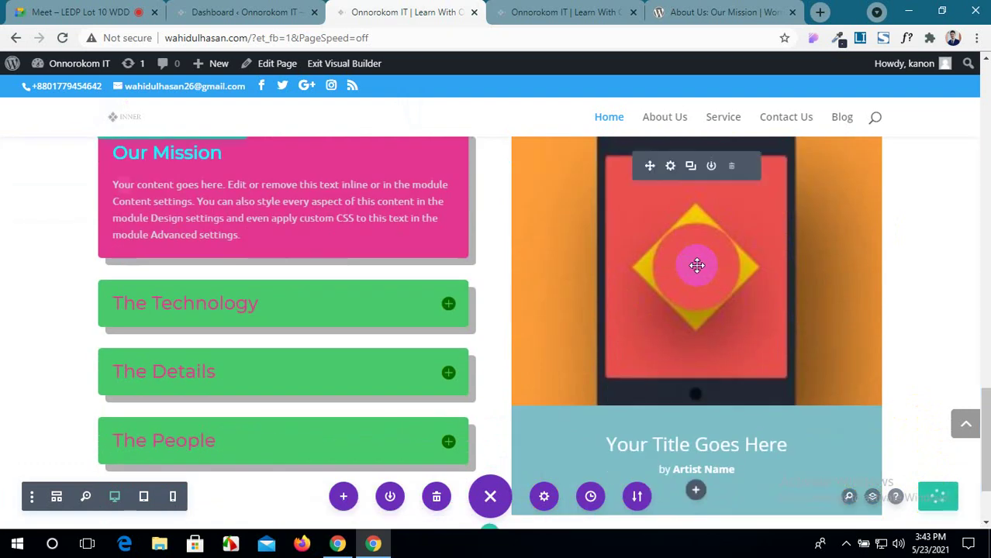
pyautogui.scroll(4, 697, 265)
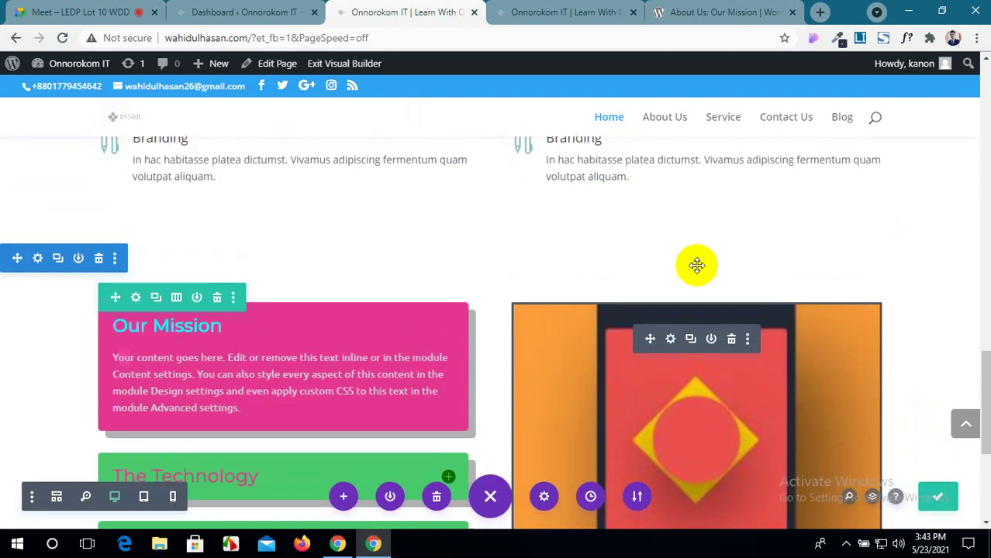
pyautogui.scroll(-4, 697, 266)
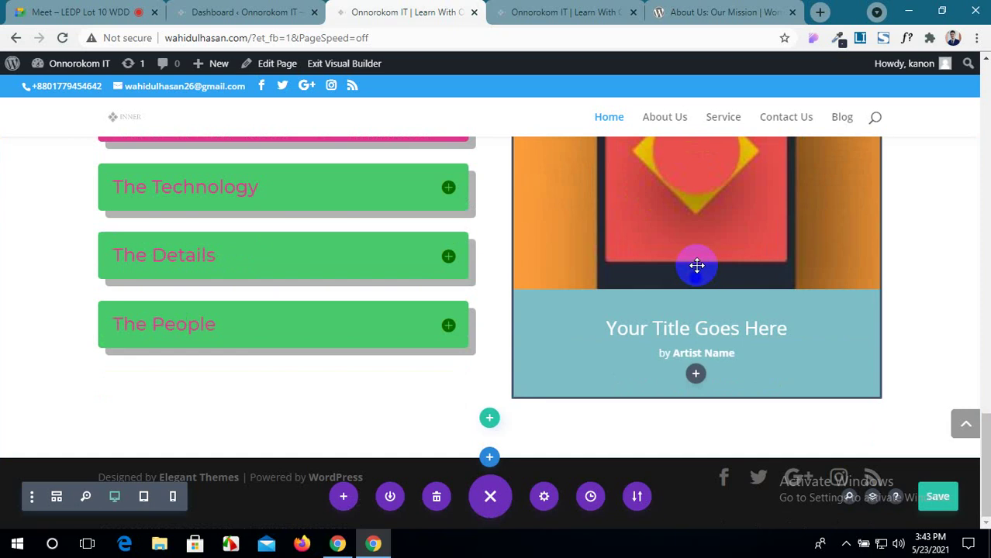
# Add a two-column row below the accordion and insert a Bar Counters module in its first column, keeping its preview uncovered.
pyautogui.click(488, 420)
pyautogui.click(481, 201)
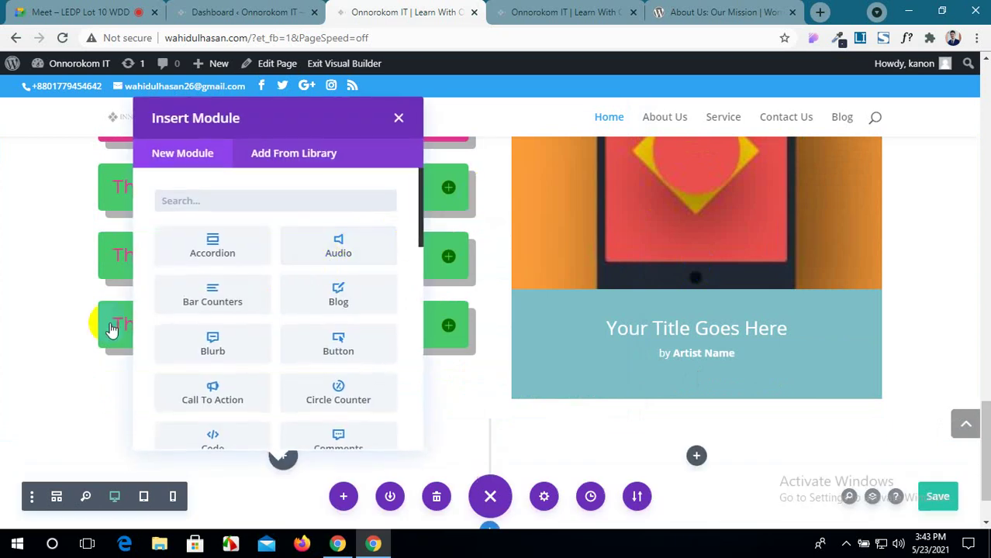
pyautogui.click(184, 292)
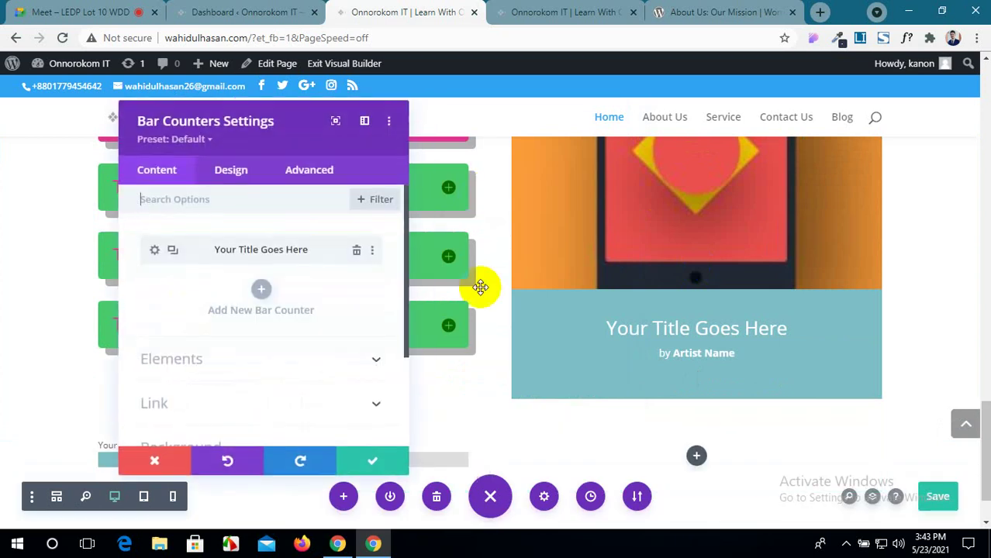
pyautogui.scroll(-1, 476, 283)
pyautogui.moveTo(266, 118); pyautogui.dragTo(707, 75)
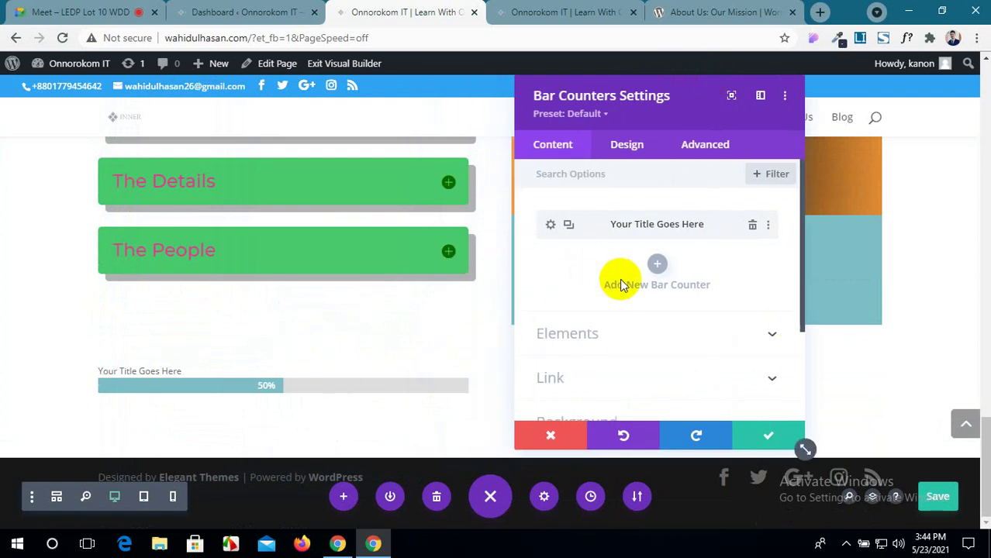
# Duplicate the bar counter four times to make five bars in the module.
pyautogui.click(568, 225)
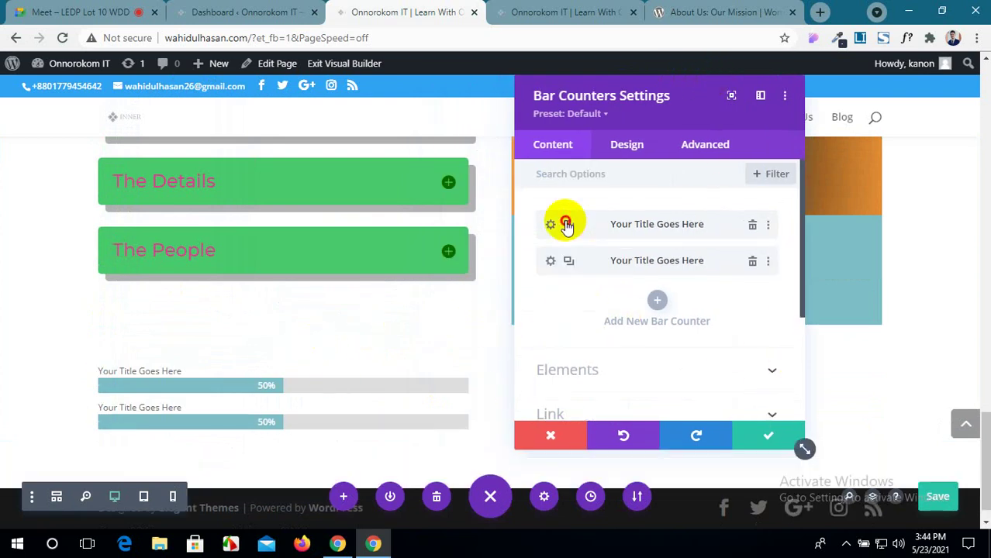
pyautogui.click(567, 225)
pyautogui.click(566, 225)
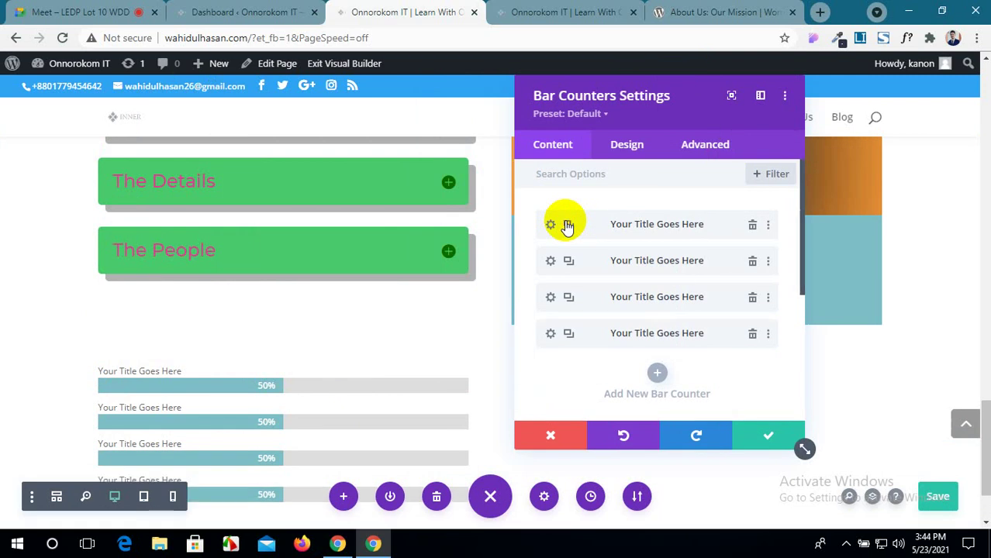
pyautogui.click(567, 225)
pyautogui.scroll(-2, 297, 380)
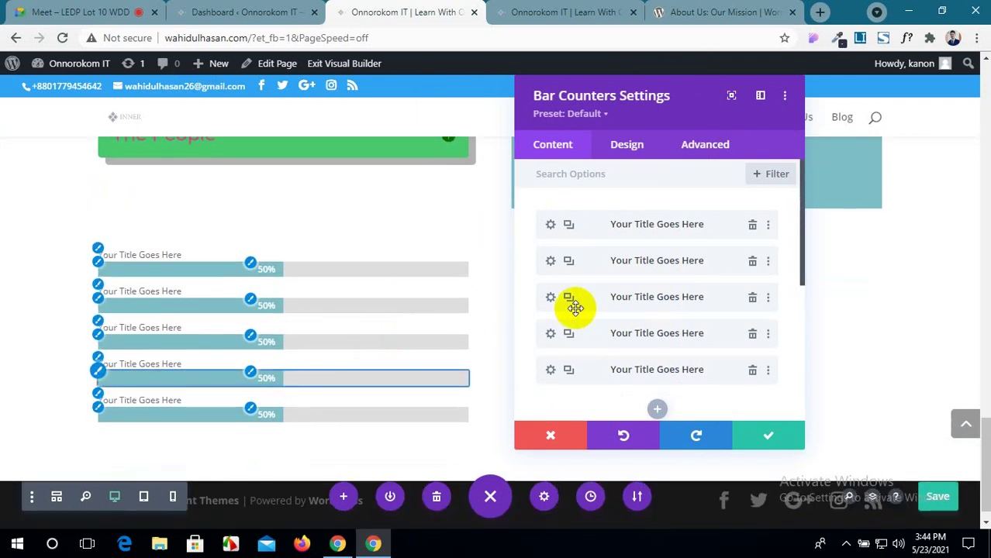
# Title the first bar counter HTML, set its percent to 90, and save it.
pyautogui.click(551, 225)
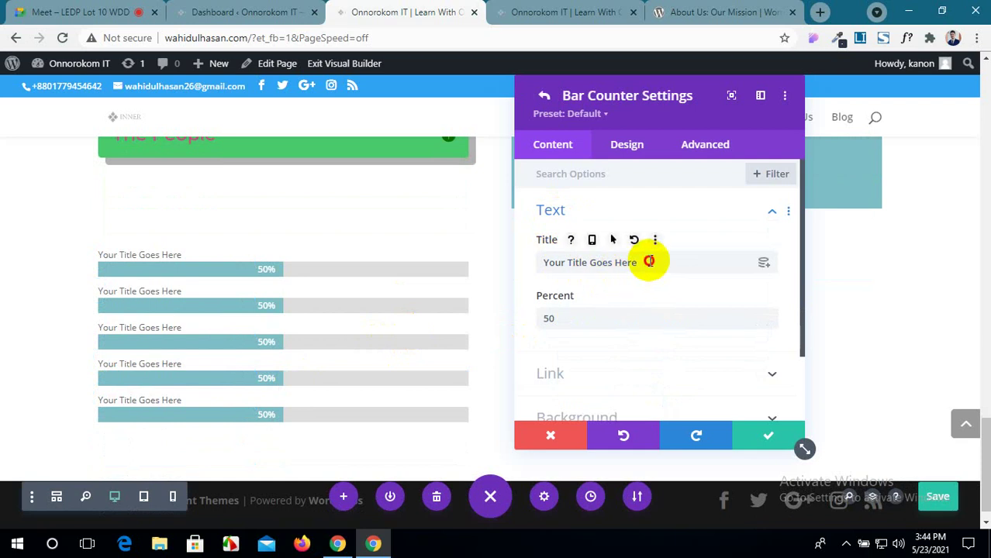
pyautogui.moveTo(648, 262); pyautogui.dragTo(511, 266)
pyautogui.write('HTML')
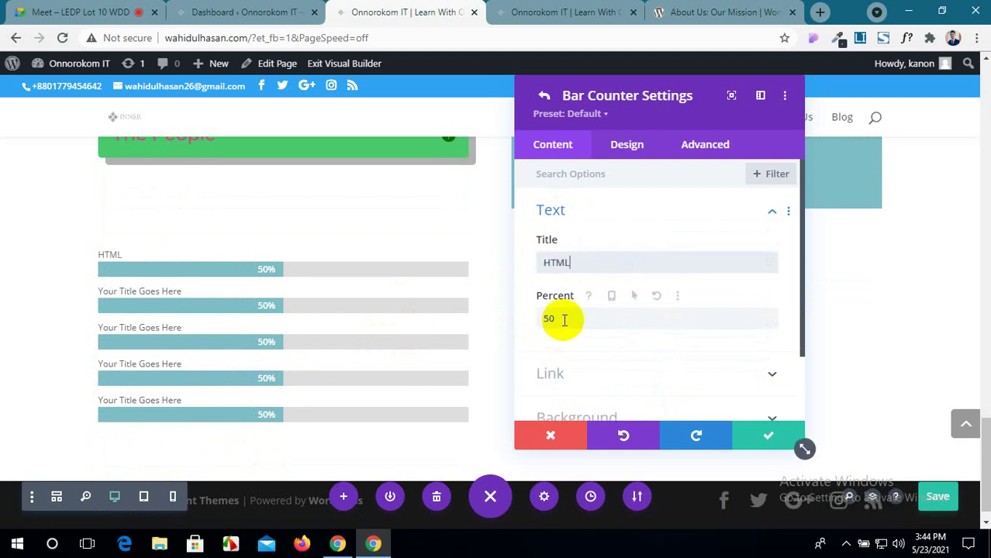
pyautogui.moveTo(563, 318); pyautogui.dragTo(542, 312)
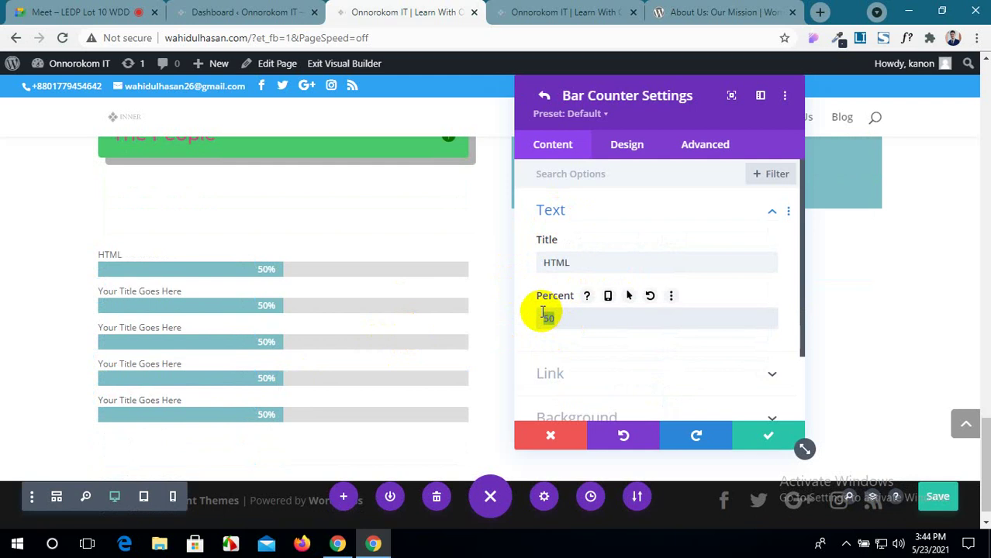
pyautogui.write('90')
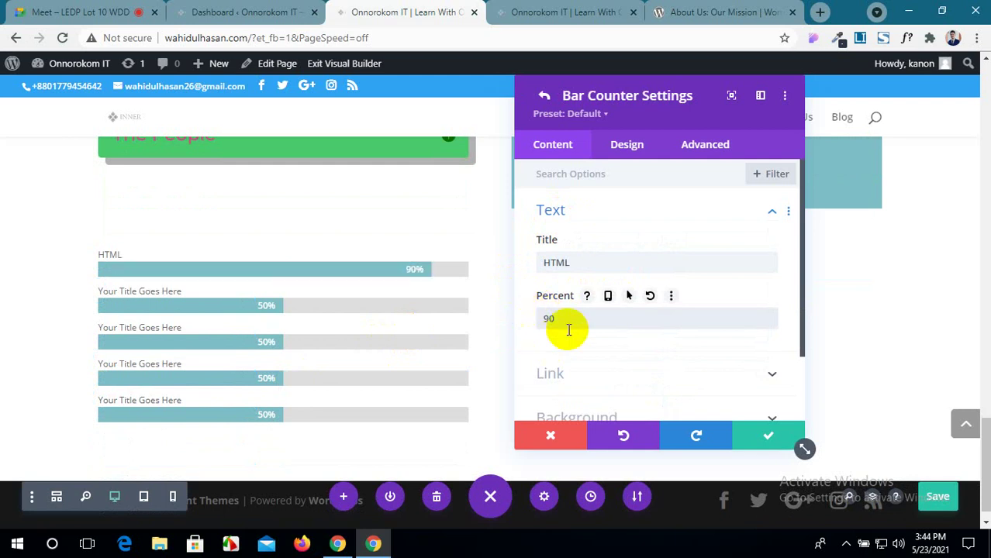
pyautogui.scroll(-1, 567, 328)
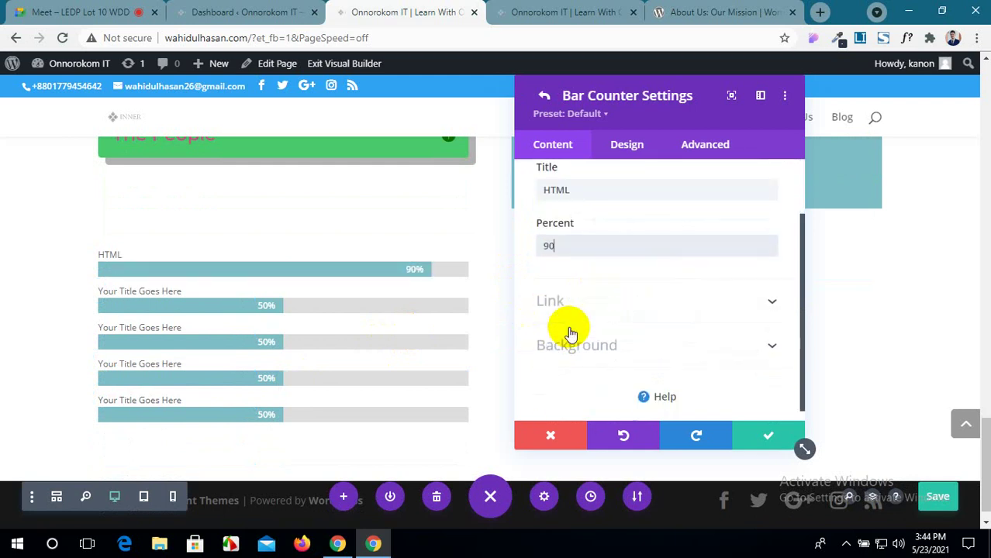
pyautogui.click(760, 439)
# Title the second bar counter CSS, set its percent to 85, and save it.
pyautogui.scroll(1, 569, 309)
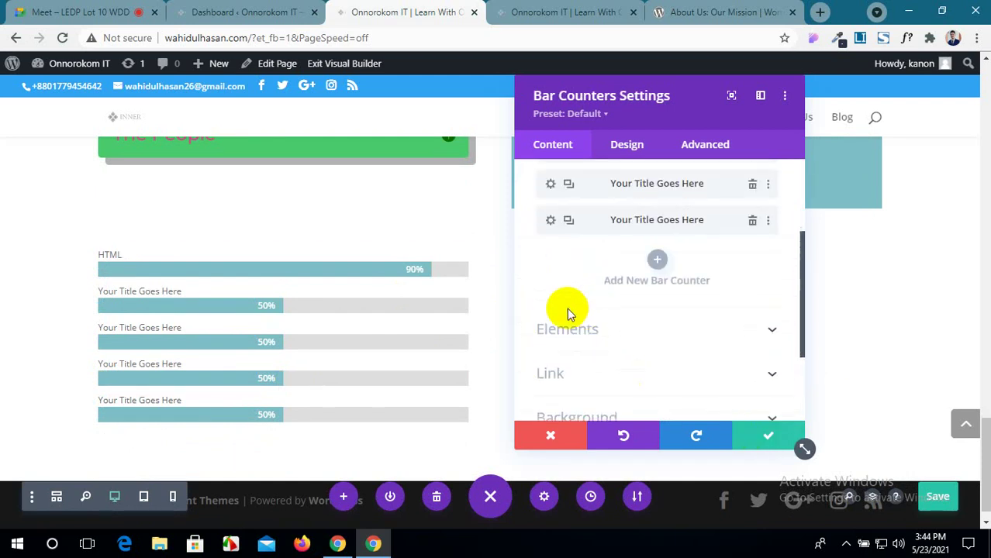
pyautogui.scroll(1, 498, 313)
pyautogui.scroll(-1, 597, 342)
pyautogui.scroll(3, 597, 347)
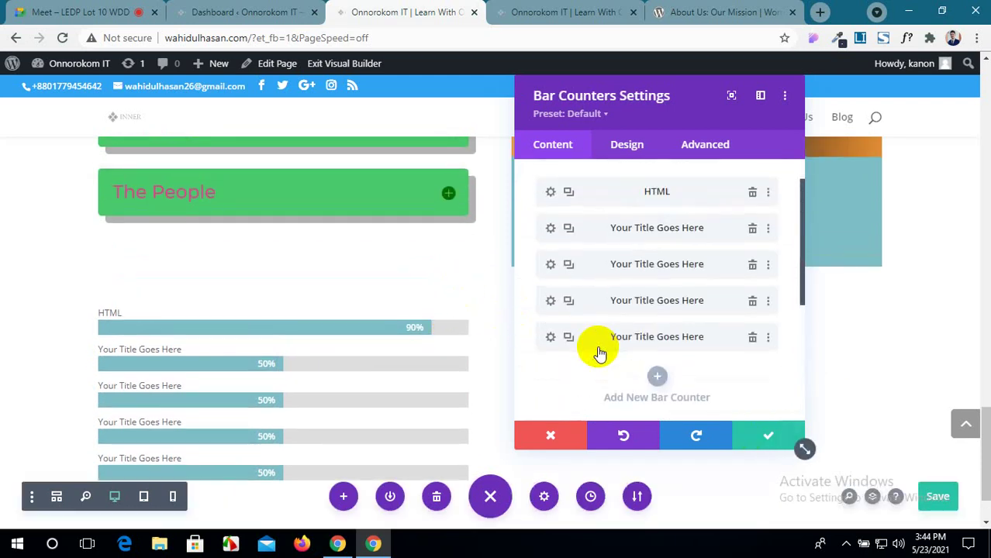
pyautogui.scroll(1, 398, 305)
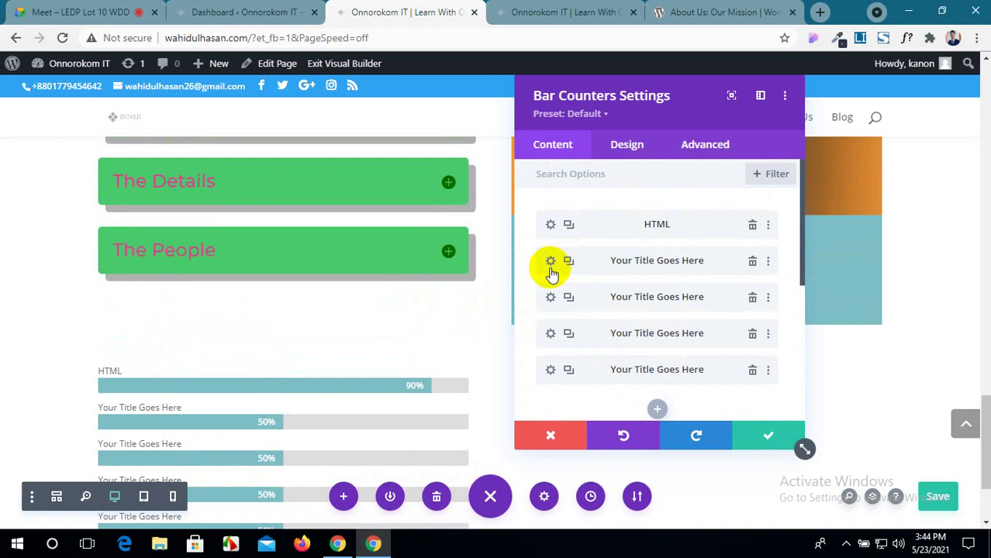
pyautogui.click(551, 261)
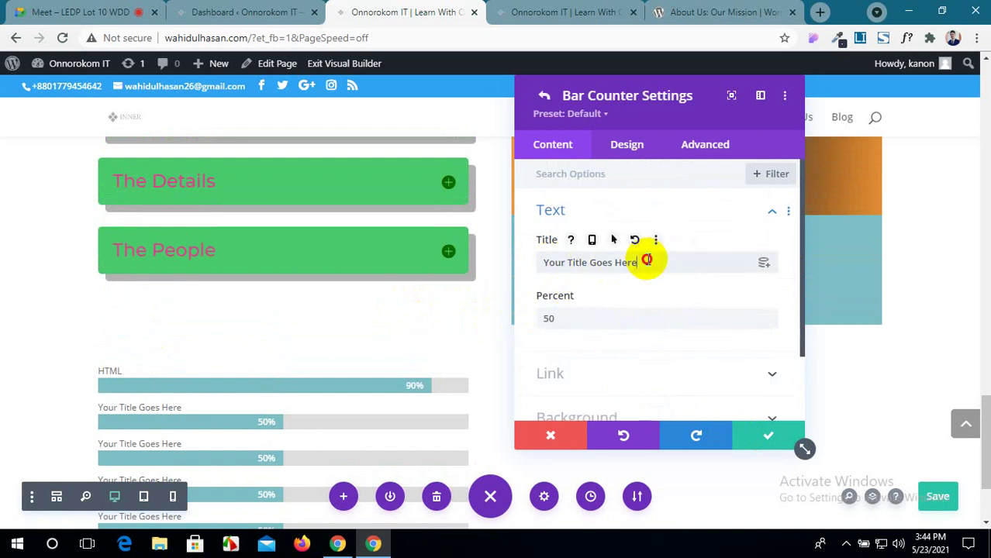
pyautogui.moveTo(646, 262); pyautogui.dragTo(534, 266)
pyautogui.write('CSS')
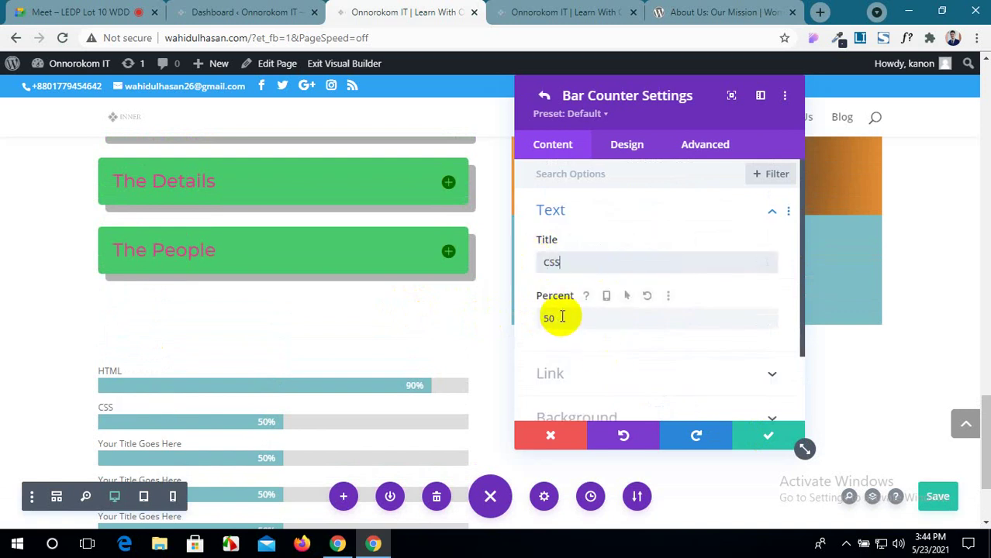
pyautogui.moveTo(560, 318); pyautogui.dragTo(538, 317)
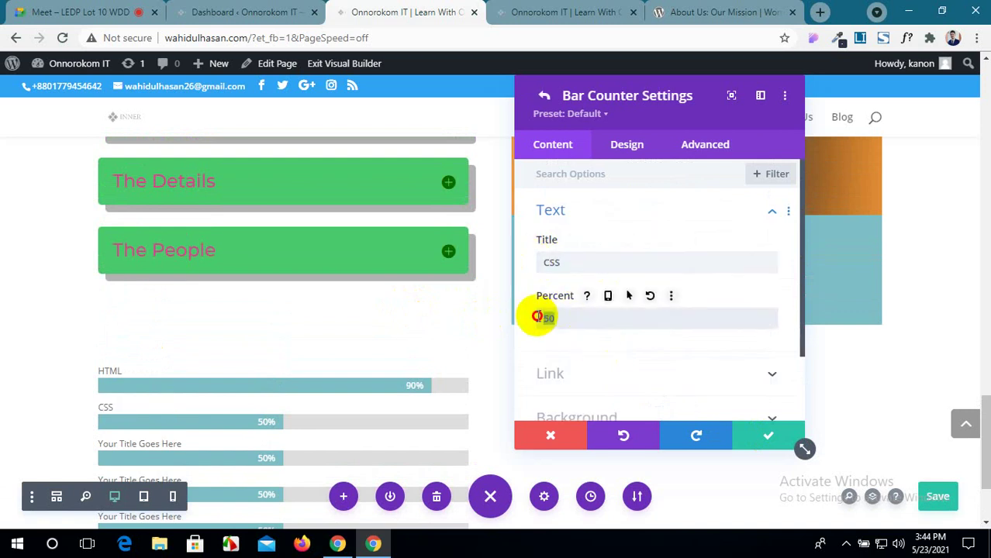
pyautogui.write('85')
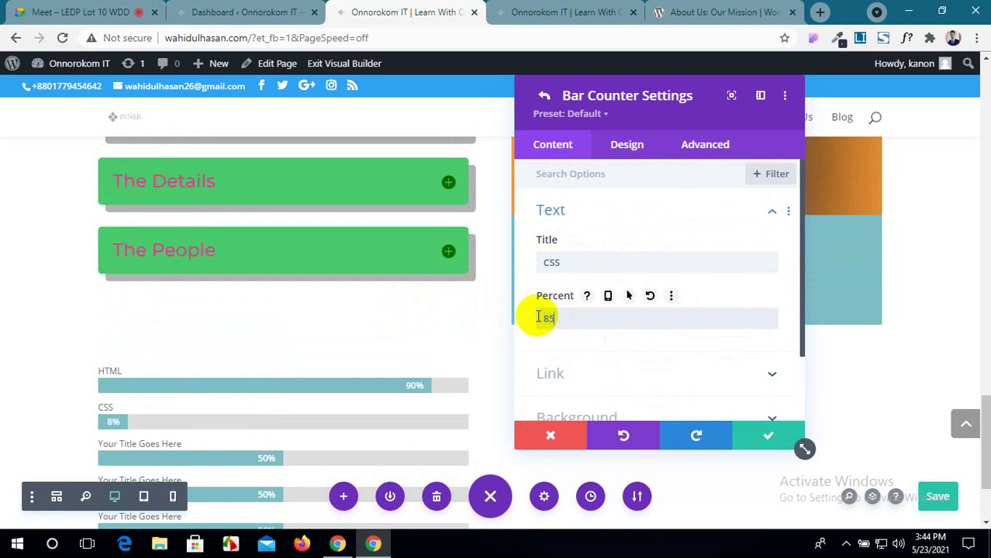
pyautogui.scroll(-2, 671, 369)
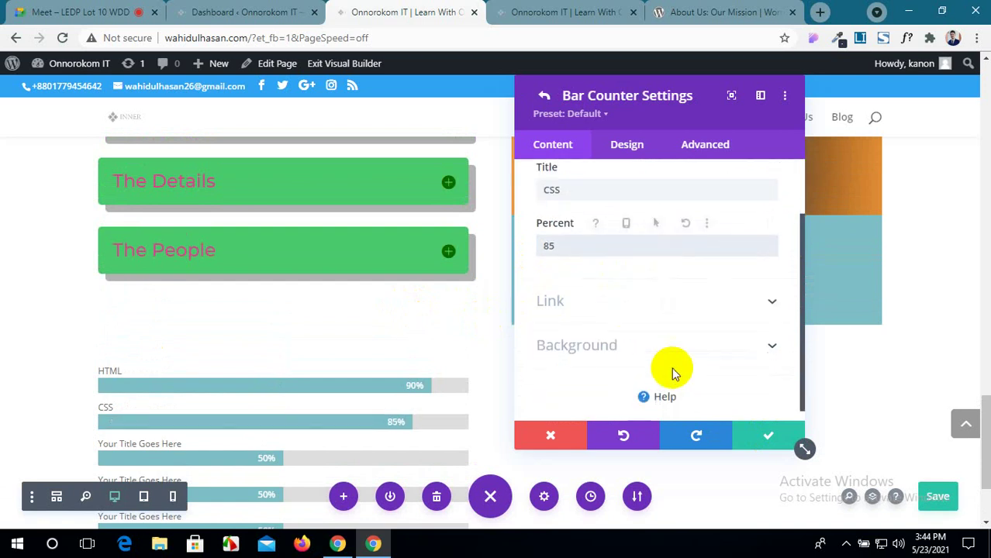
pyautogui.click(753, 438)
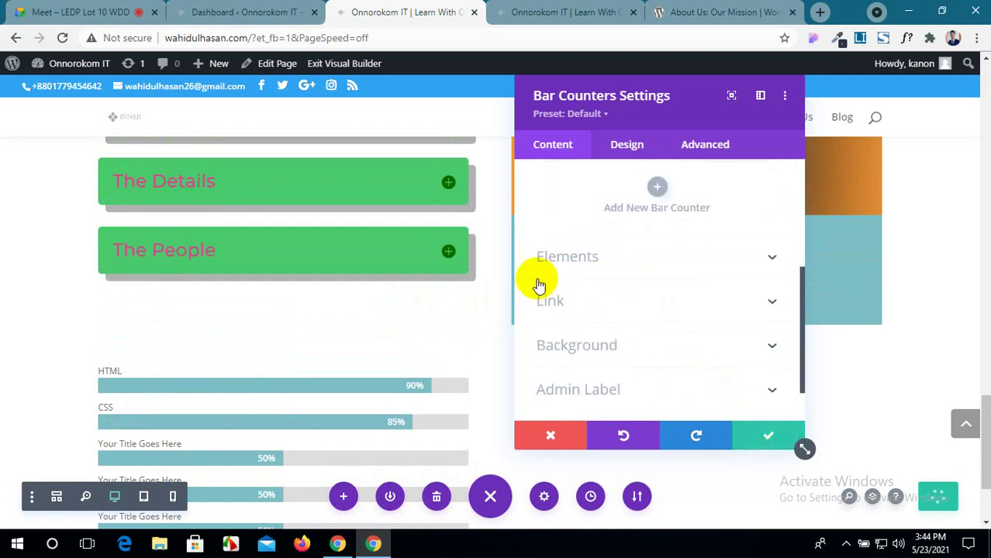
# Open the third bar counter and replace its placeholder title with JAVA.
pyautogui.scroll(2, 538, 280)
pyautogui.click(548, 223)
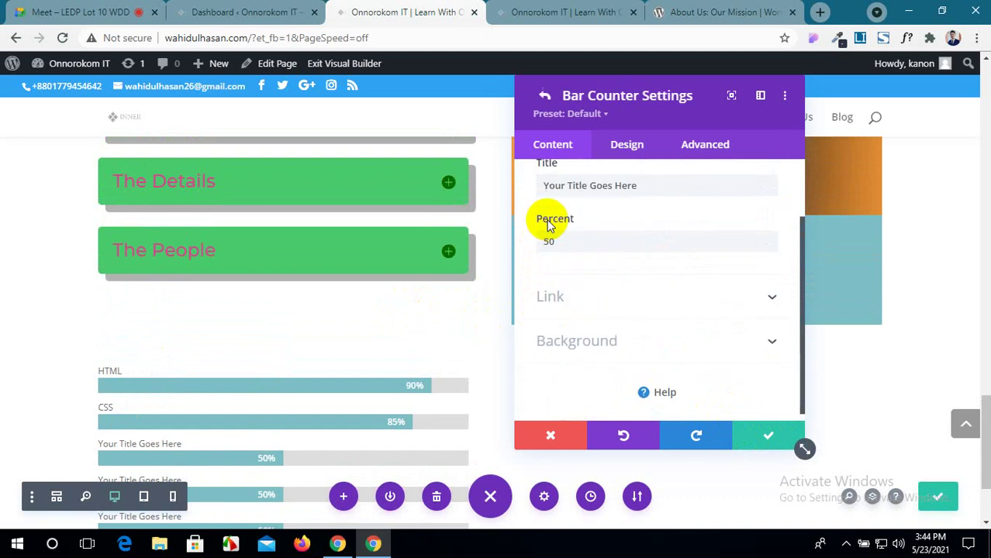
pyautogui.click(636, 187)
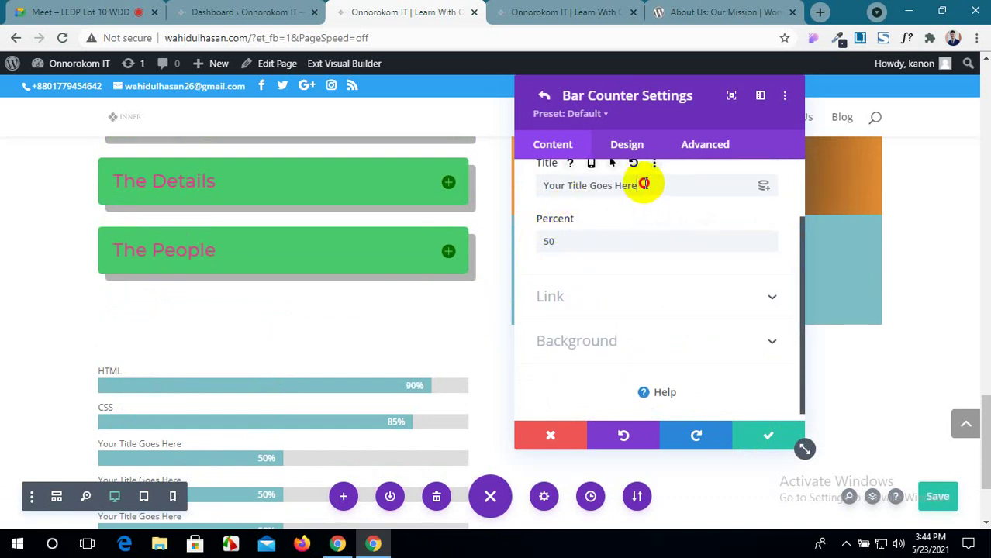
pyautogui.moveTo(648, 181); pyautogui.dragTo(539, 195)
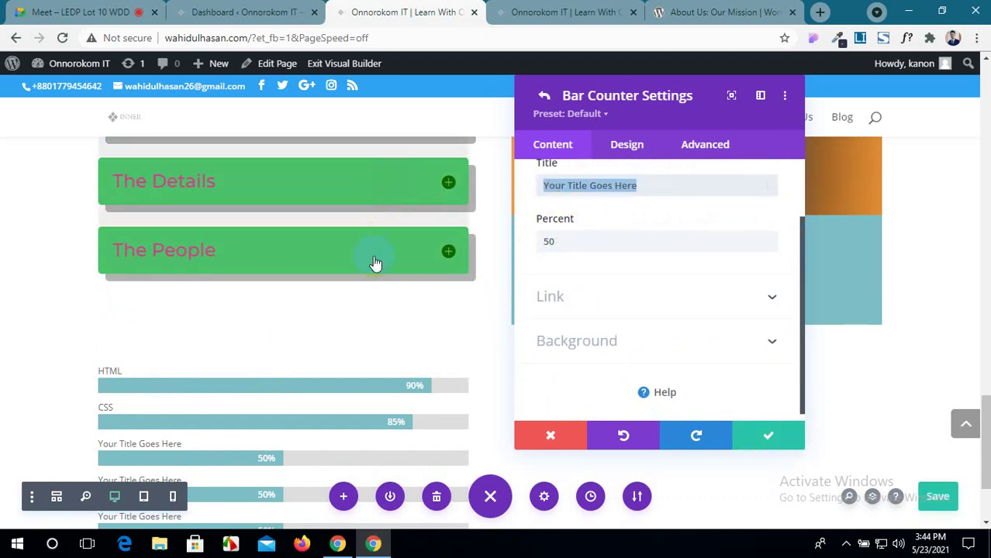
pyautogui.scroll(2, 374, 262)
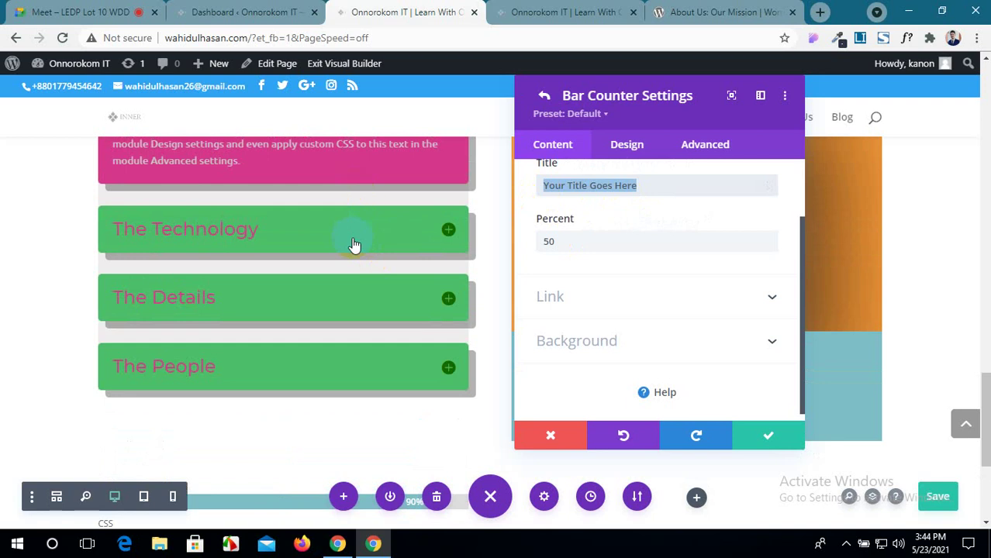
pyautogui.scroll(2, 353, 245)
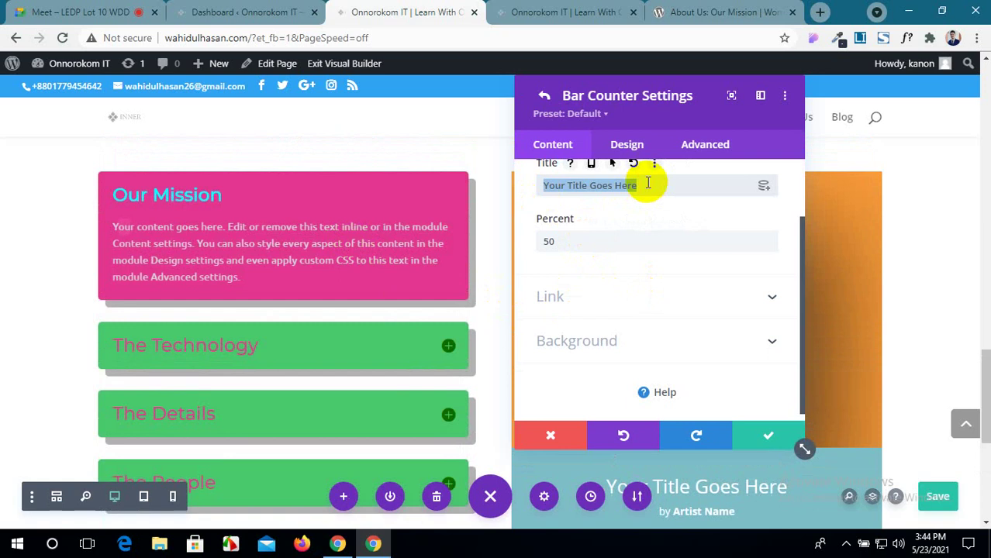
pyautogui.press('BackSpace')
pyautogui.scroll(1, 647, 225)
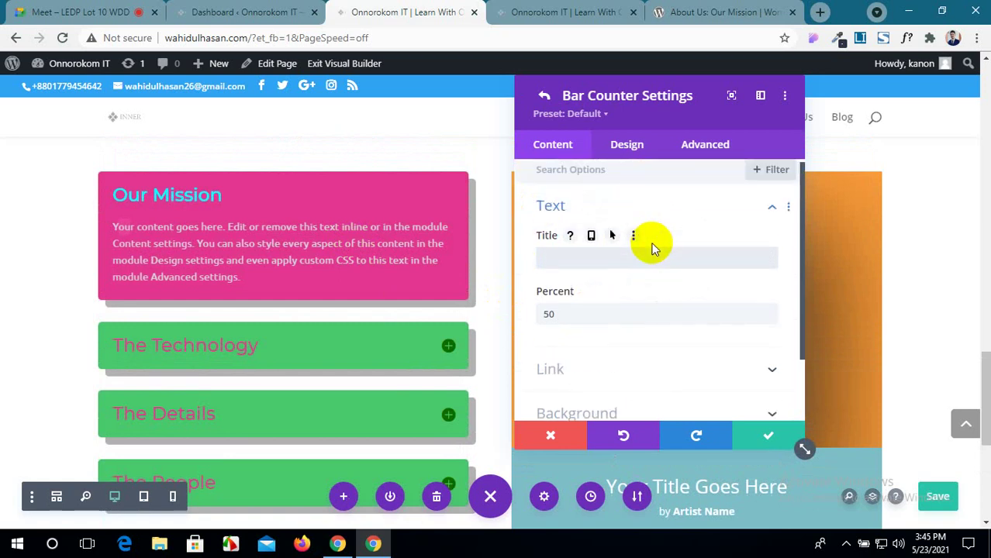
pyautogui.scroll(-4, 314, 298)
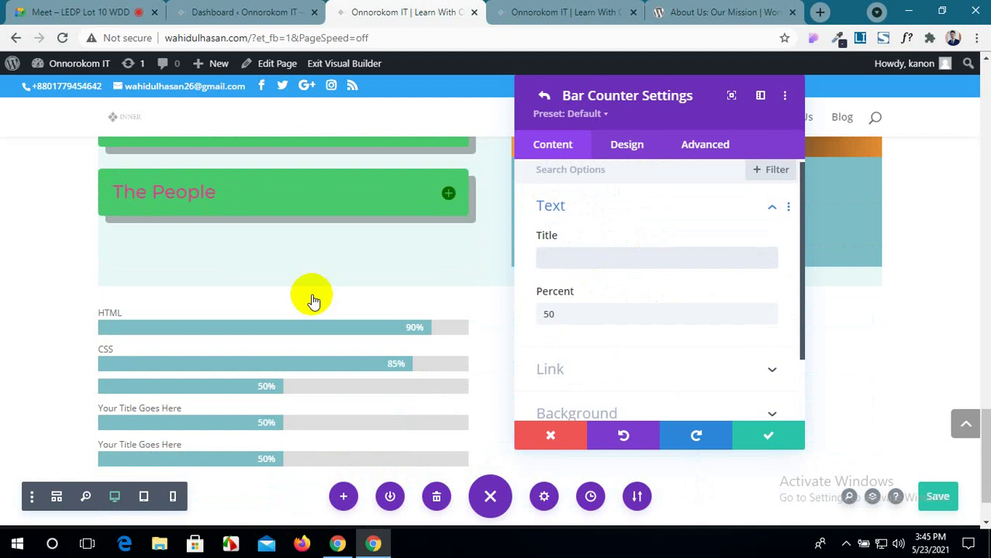
pyautogui.write('JAVA')
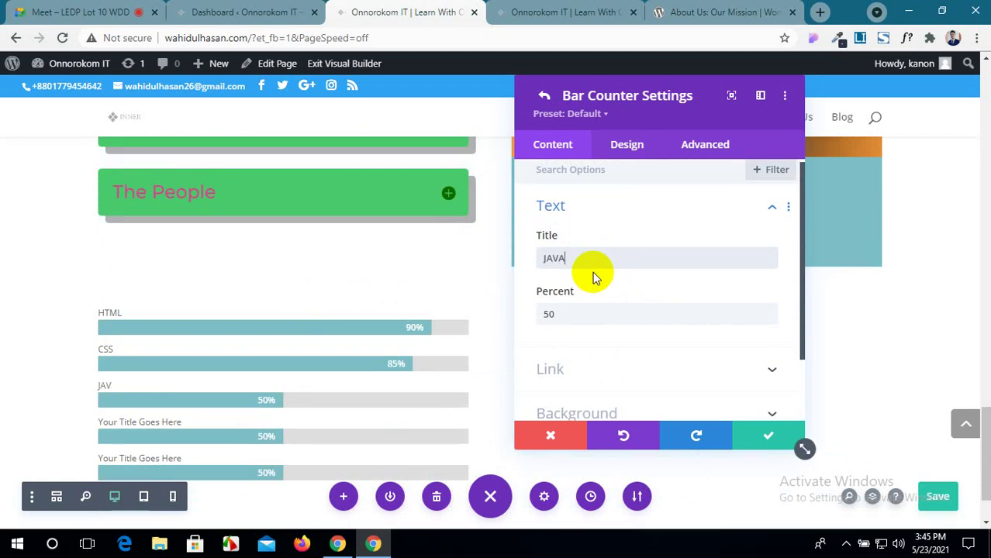
# Set the JAVA bar counter's percent to 65 and save it.
pyautogui.click(550, 311)
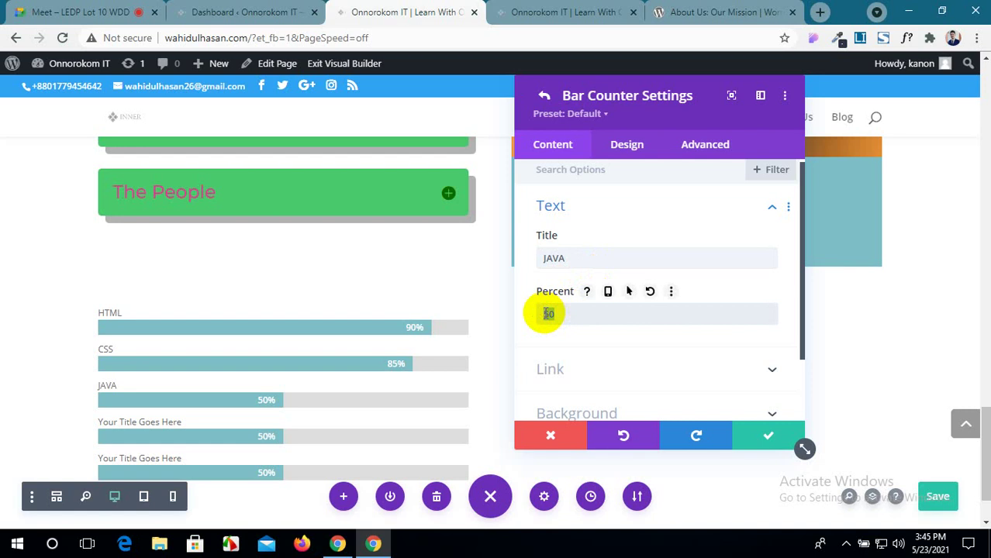
pyautogui.write('65')
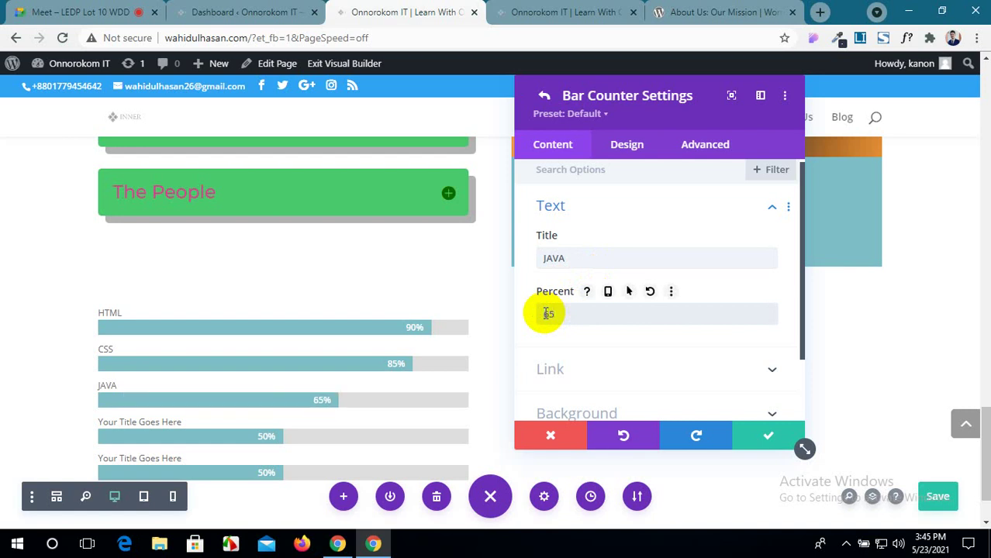
pyautogui.scroll(-2, 597, 361)
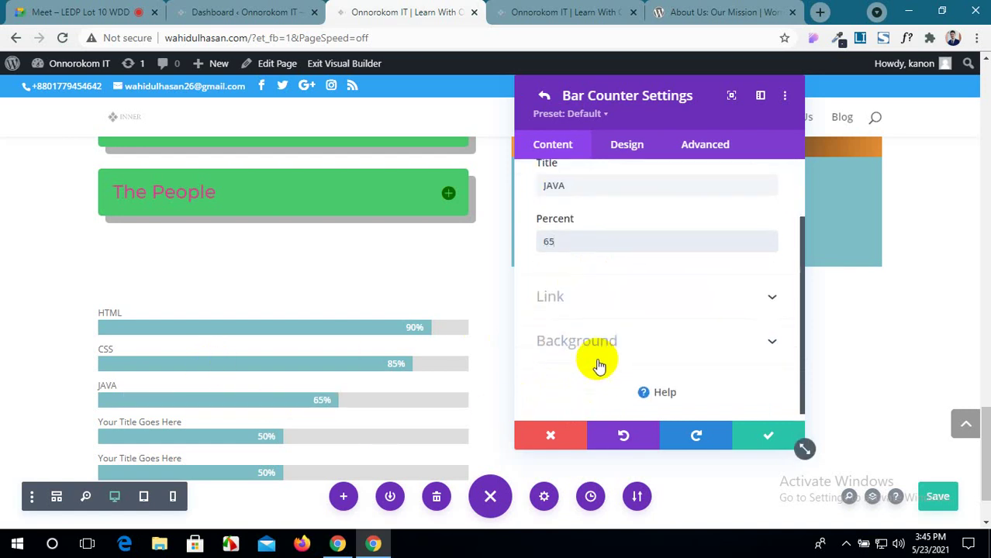
pyautogui.click(766, 440)
# Title the fourth bar counter WORDPRESS, set its percent to 80, and save it.
pyautogui.scroll(-1, 580, 271)
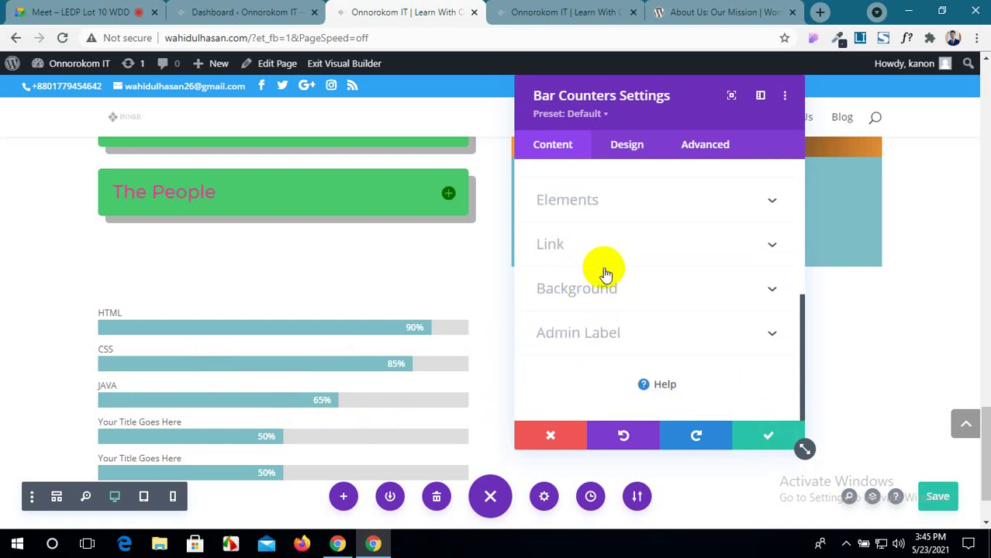
pyautogui.scroll(5, 604, 272)
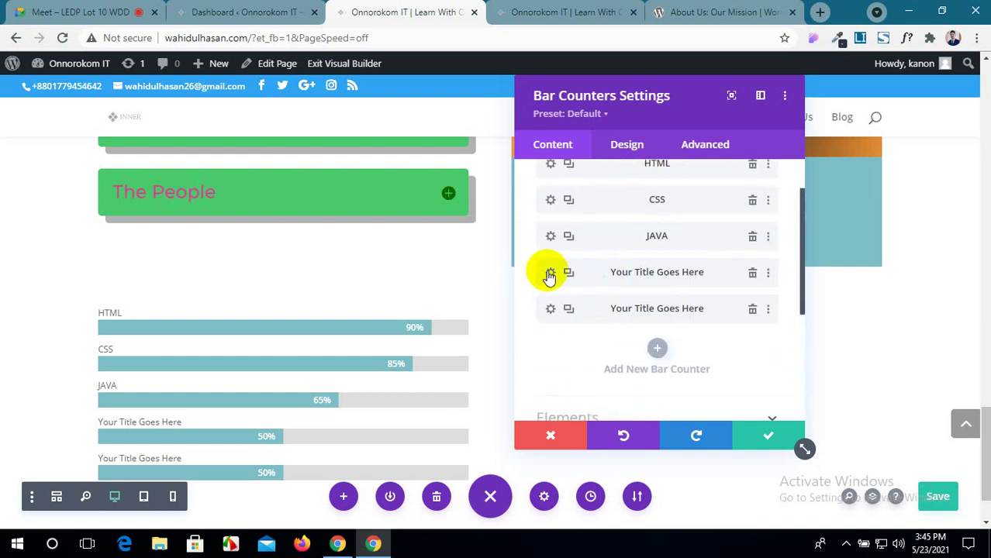
pyautogui.click(550, 273)
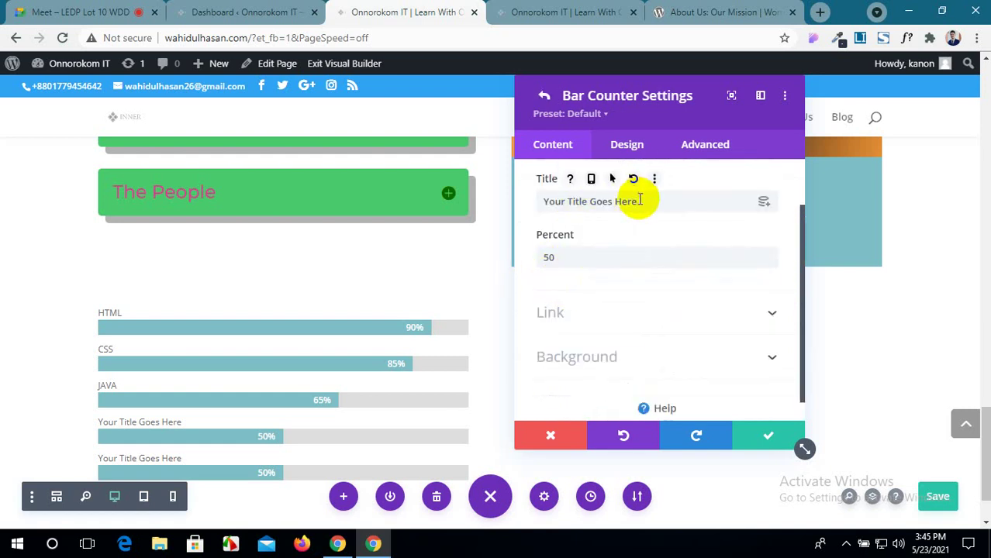
pyautogui.moveTo(628, 201); pyautogui.dragTo(532, 211)
pyautogui.write('WORDPRESS')
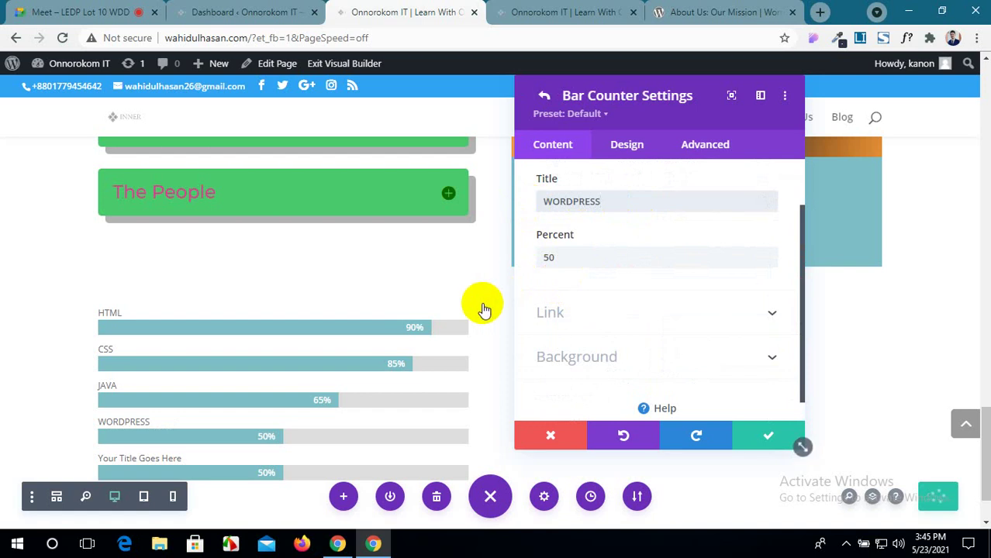
pyautogui.moveTo(561, 256); pyautogui.dragTo(538, 263)
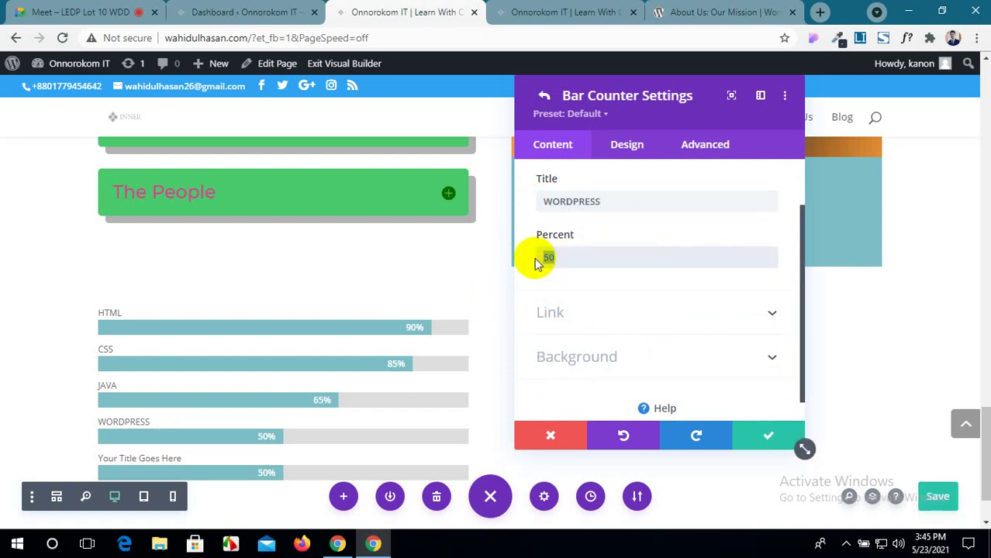
pyautogui.press('BackSpace')
pyautogui.write('80')
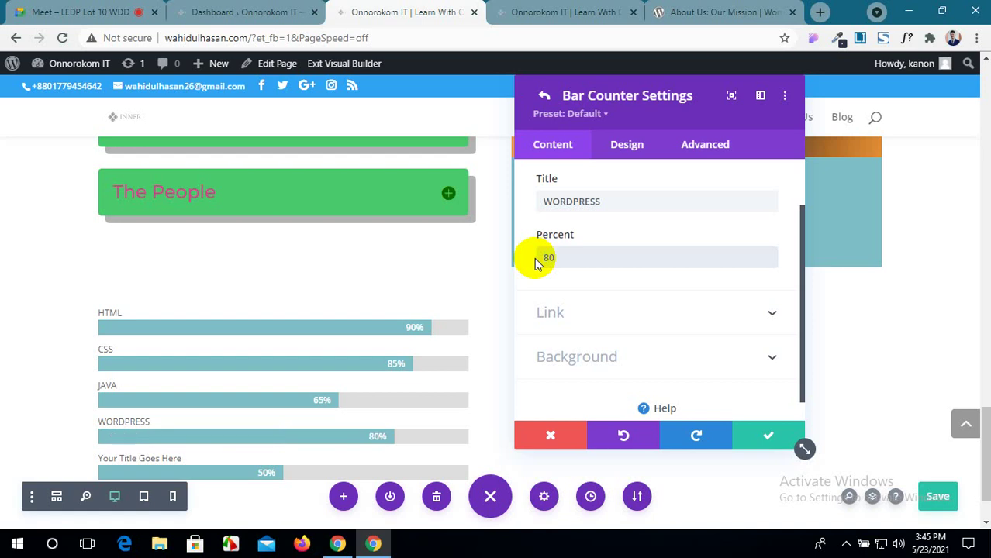
pyautogui.scroll(-1, 574, 359)
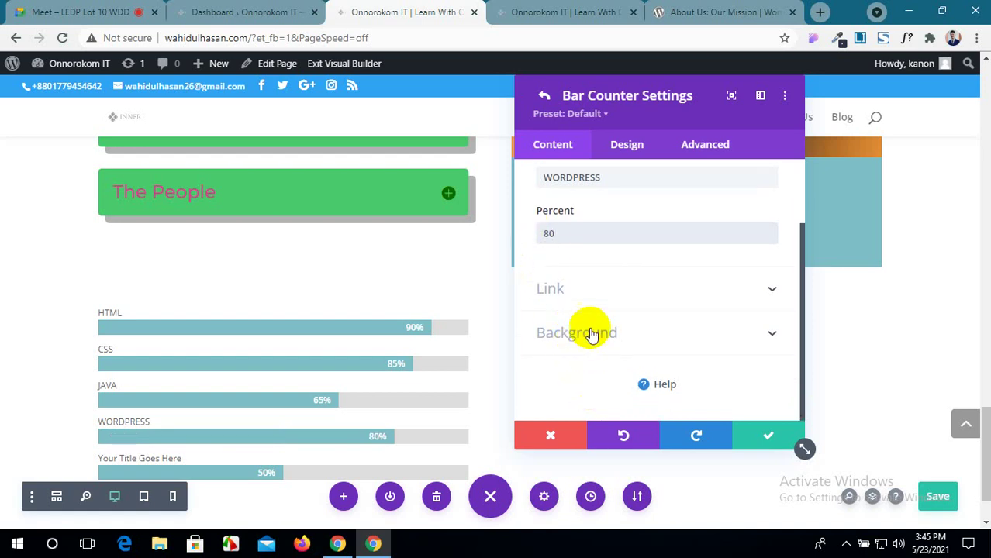
pyautogui.click(747, 443)
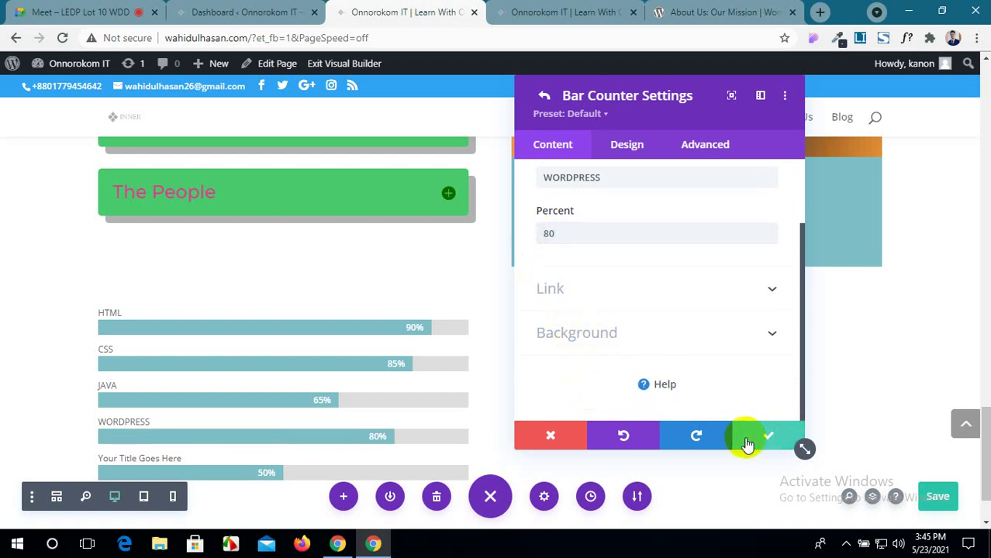
# Title the fifth bar counter PHP, set its percent to 75, and save it.
pyautogui.scroll(3, 566, 237)
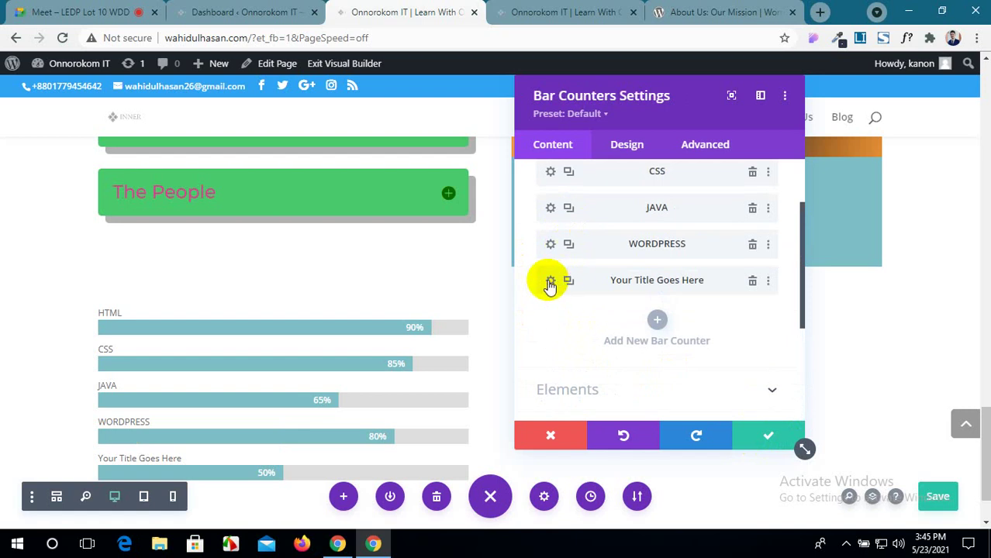
pyautogui.click(550, 282)
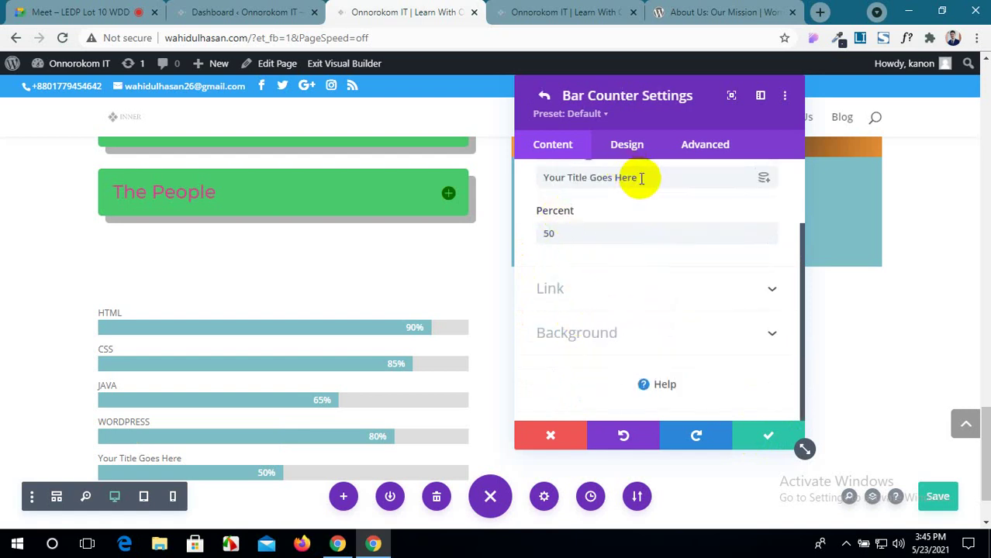
pyautogui.moveTo(637, 177); pyautogui.dragTo(514, 187)
pyautogui.write('PHP')
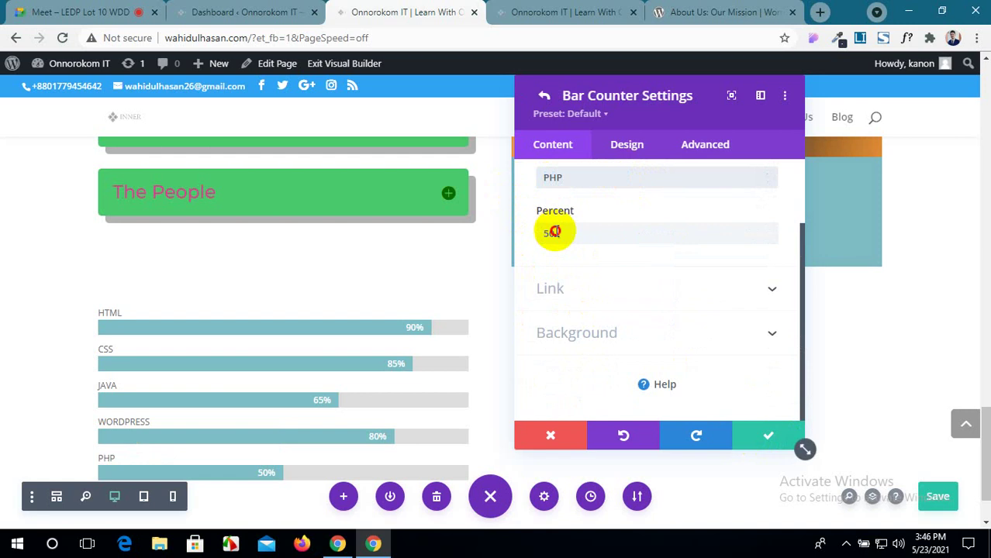
pyautogui.moveTo(553, 232); pyautogui.dragTo(541, 234)
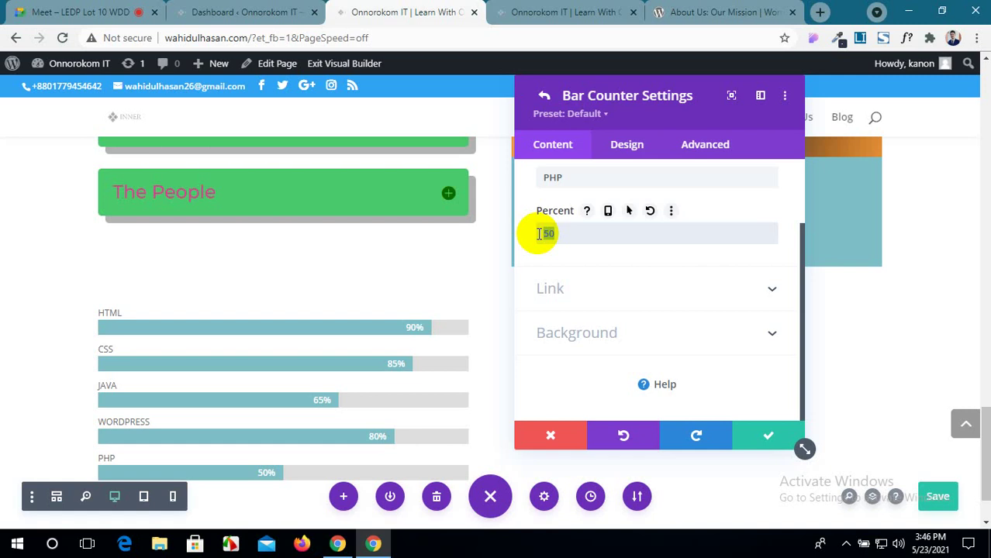
pyautogui.press('BackSpace')
pyautogui.write('75')
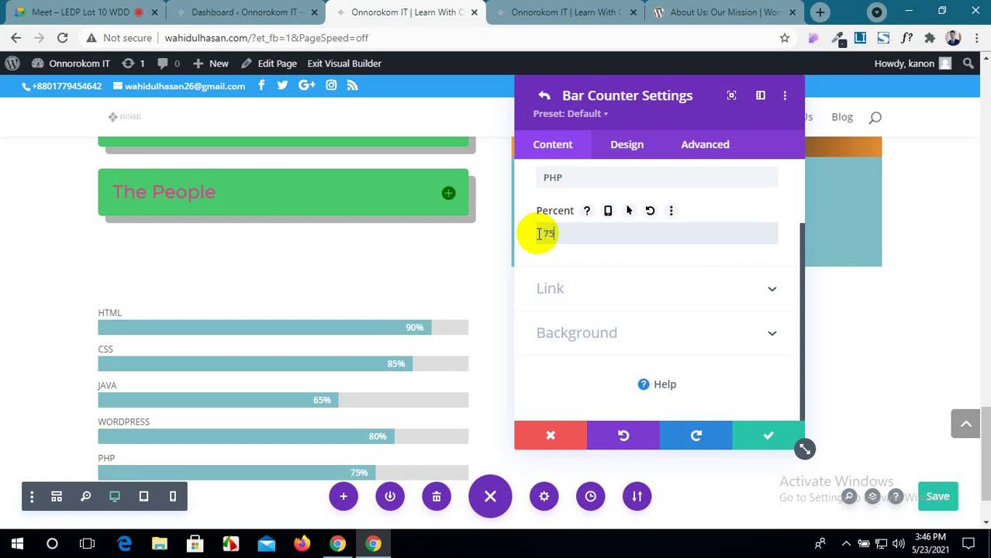
pyautogui.scroll(-1, 232, 318)
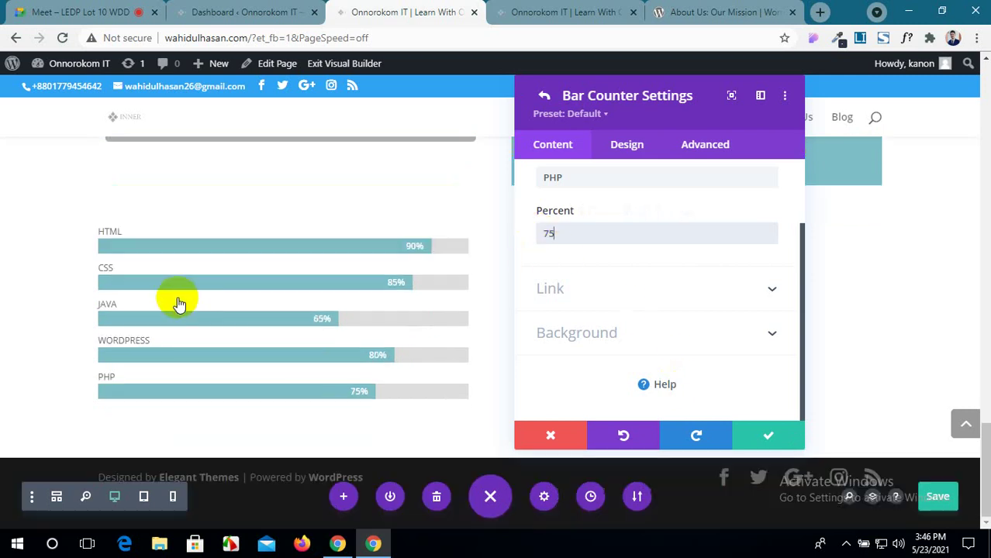
pyautogui.click(754, 434)
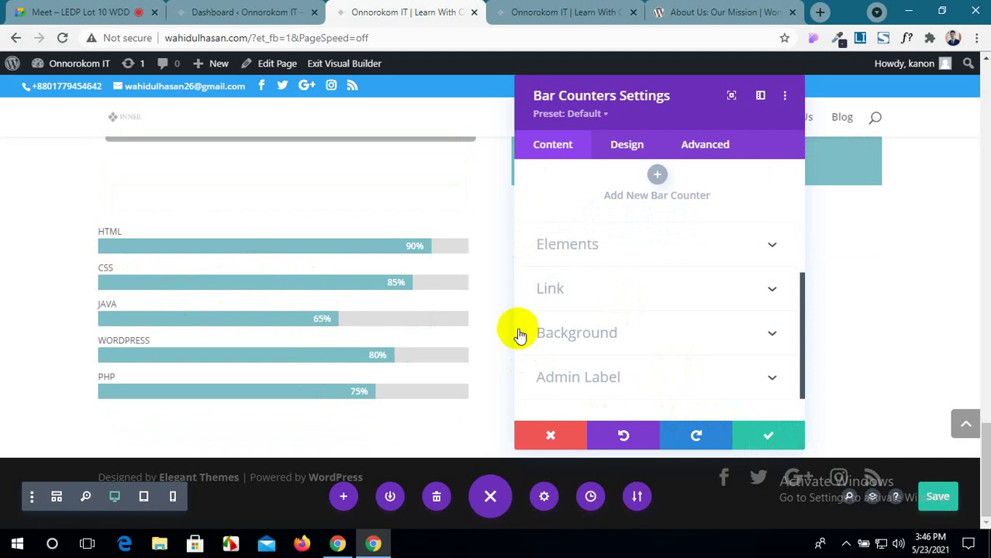
# Try a yellow background color on the HTML bar counter and reset it to the default.
pyautogui.scroll(3, 602, 292)
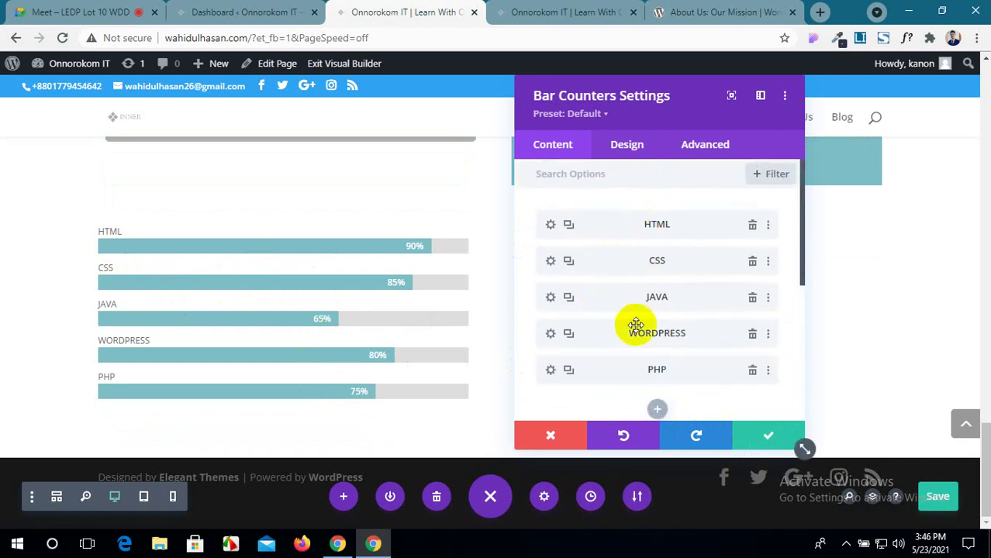
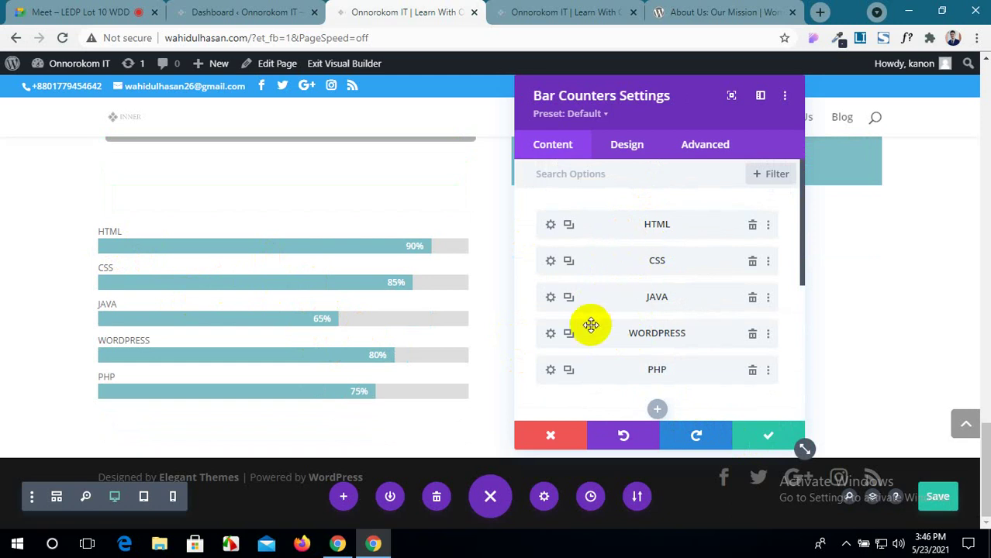
pyautogui.click(548, 226)
pyautogui.scroll(-1, 551, 314)
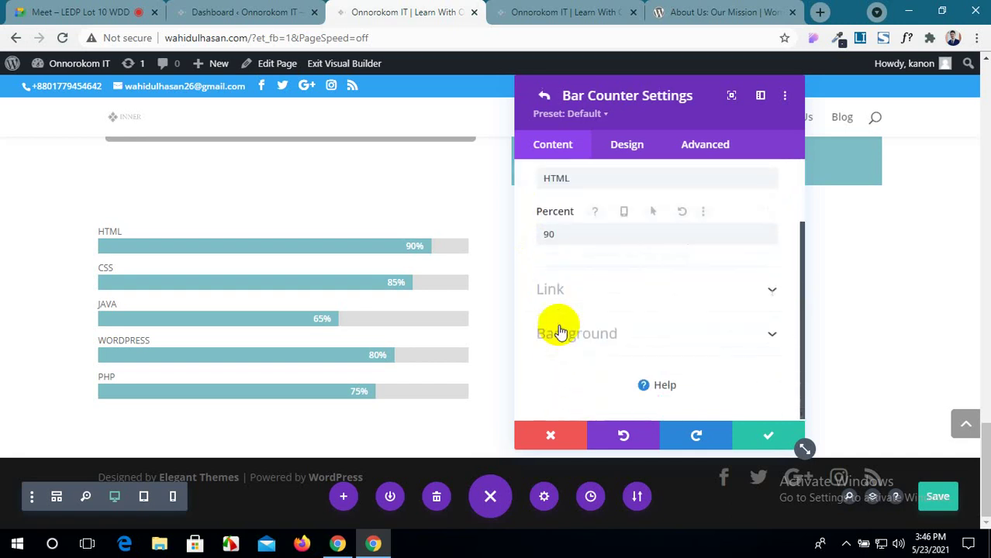
pyautogui.click(698, 333)
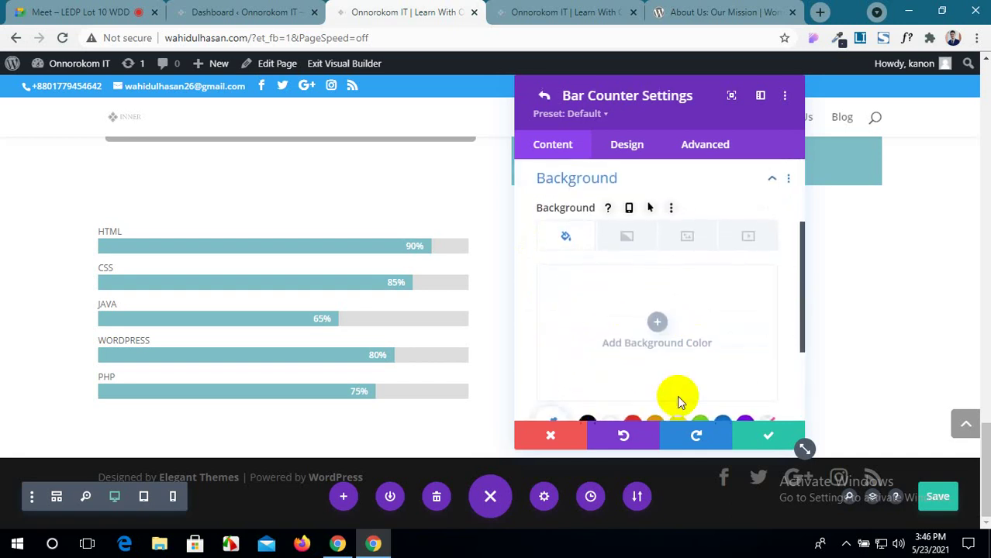
pyautogui.scroll(-2, 677, 397)
pyautogui.click(680, 355)
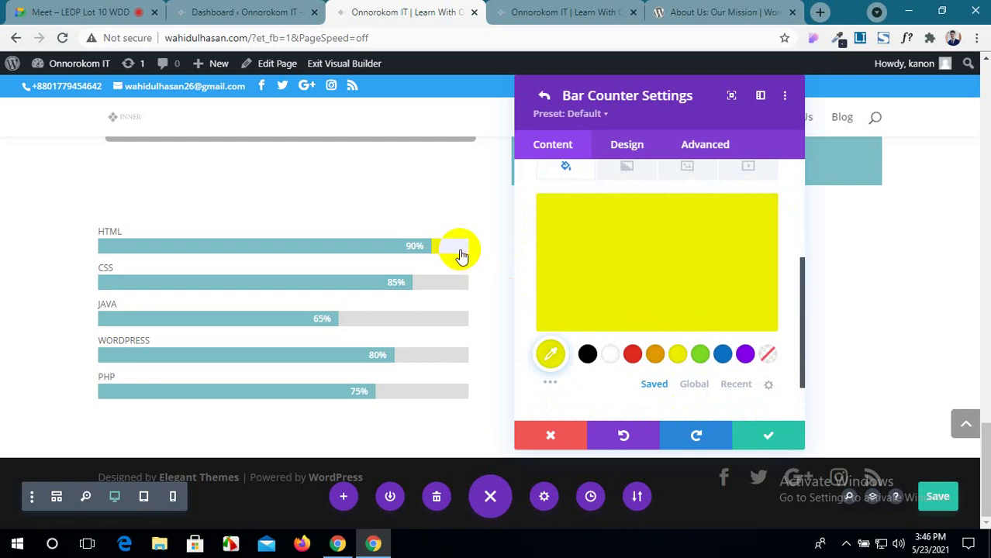
pyautogui.scroll(2, 703, 349)
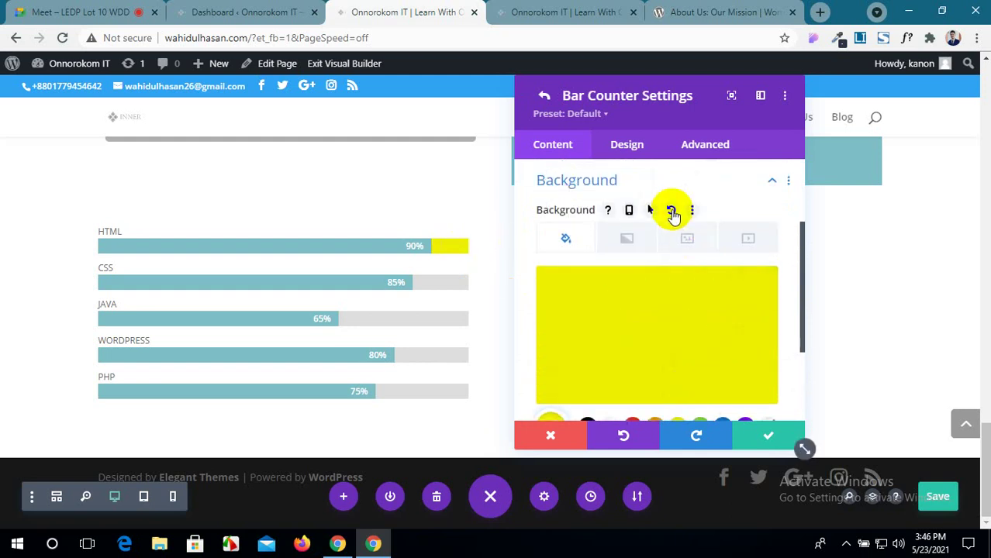
pyautogui.click(671, 211)
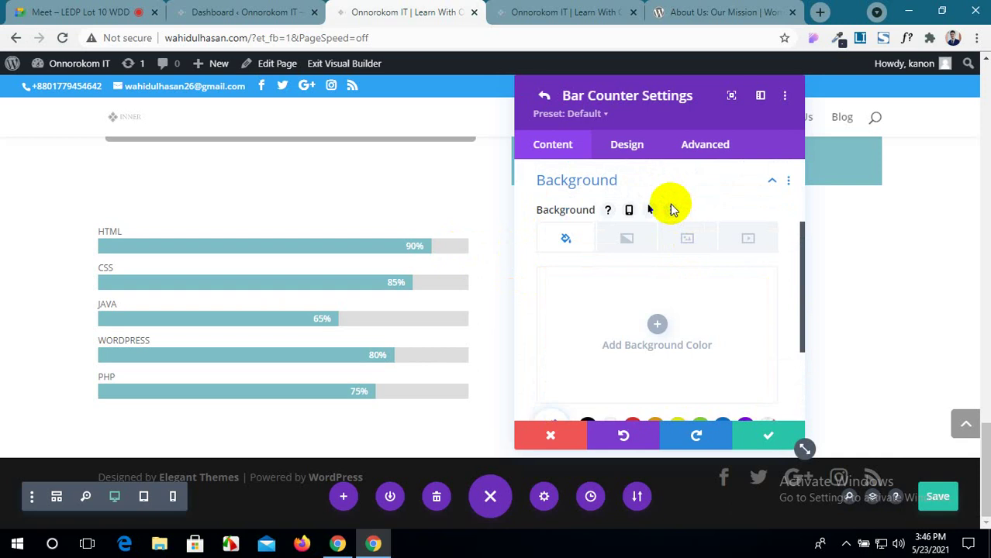
# Look through the HTML bar counter's design option groups and save the counter.
pyautogui.click(618, 151)
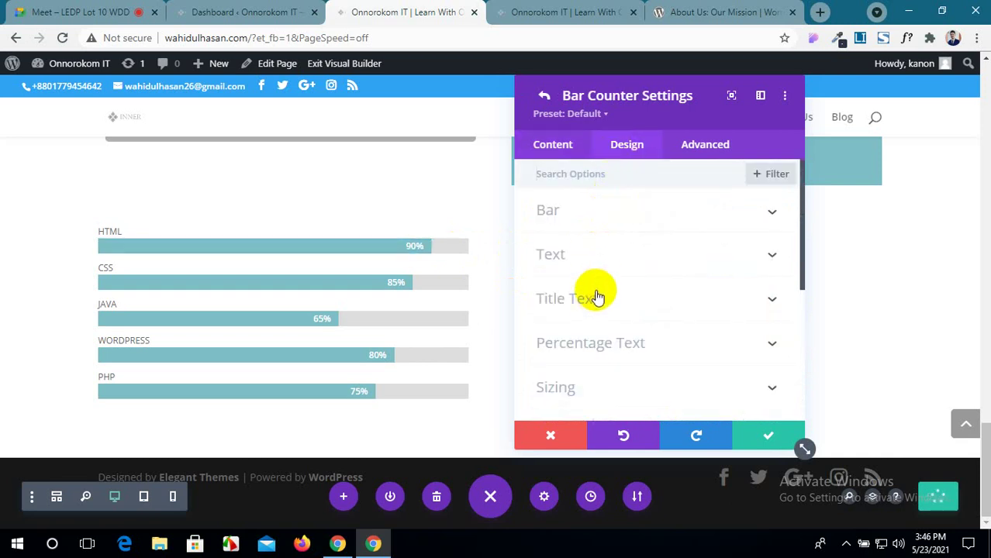
pyautogui.scroll(-1, 612, 340)
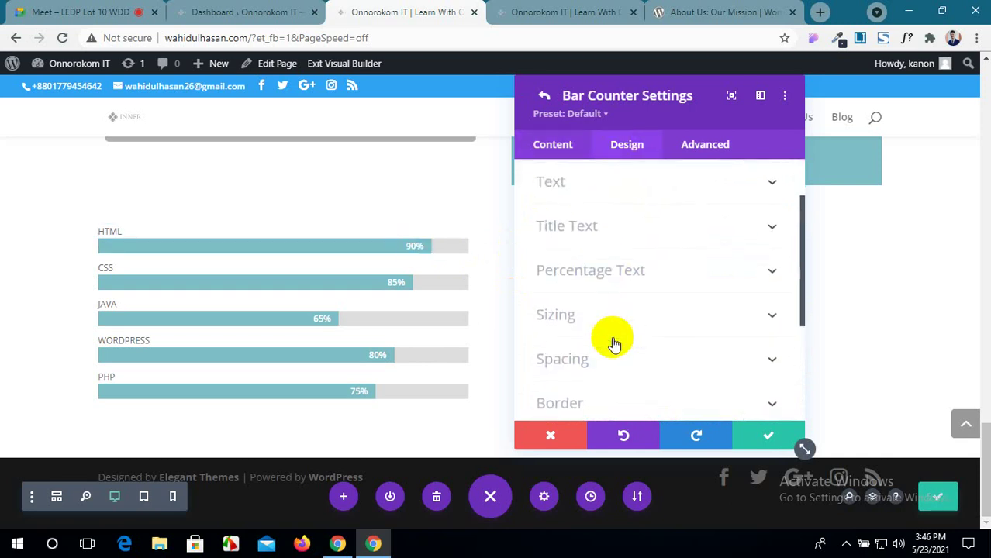
pyautogui.scroll(-1, 617, 324)
pyautogui.scroll(-1, 622, 311)
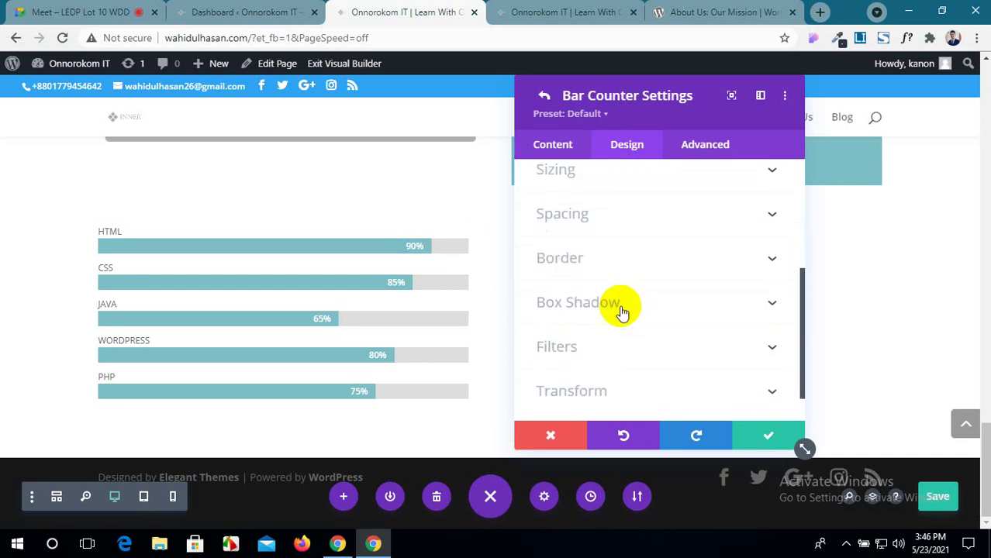
pyautogui.scroll(-1, 616, 365)
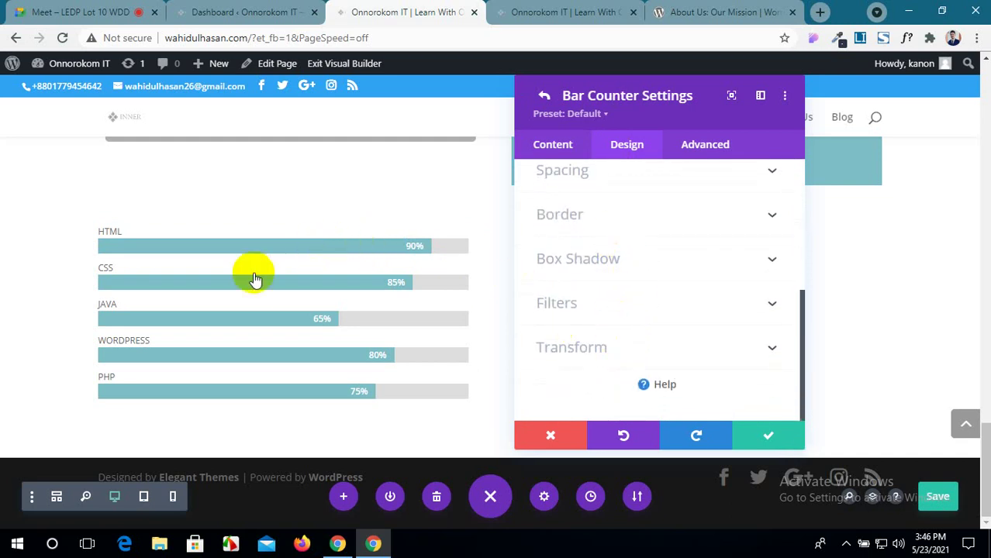
pyautogui.scroll(5, 640, 341)
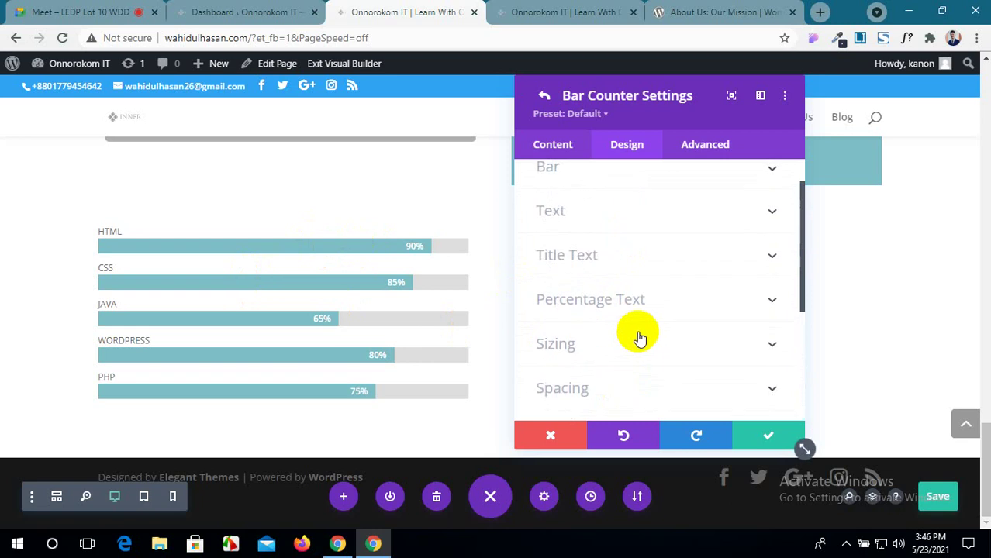
pyautogui.click(553, 146)
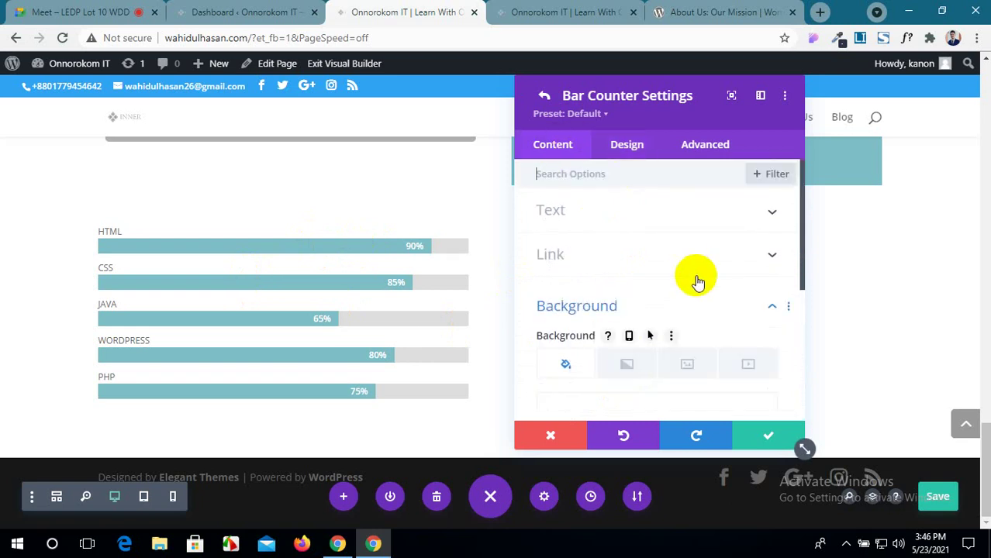
pyautogui.click(768, 435)
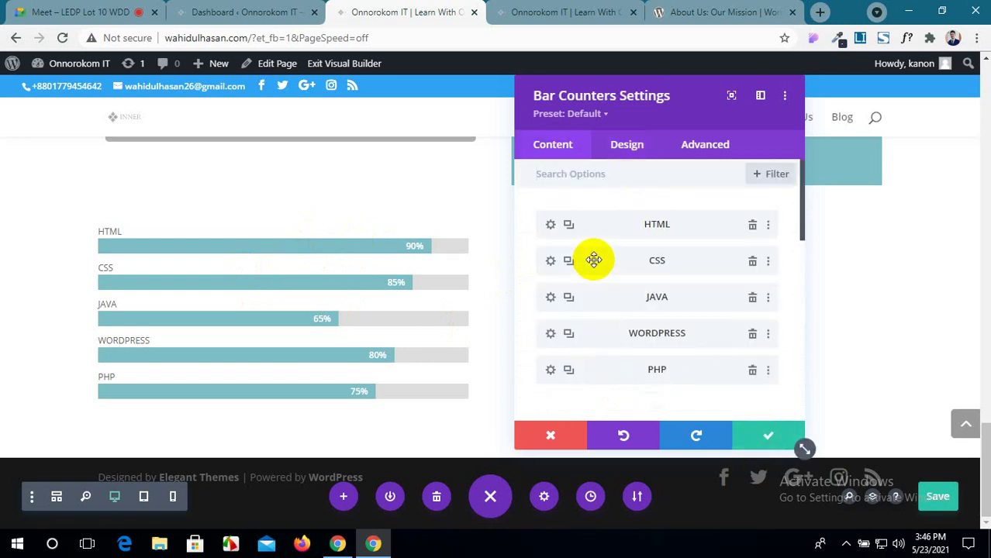
# Try hiding the percentages on all bar counters and turn Show Percentage back on.
pyautogui.scroll(-1, 657, 334)
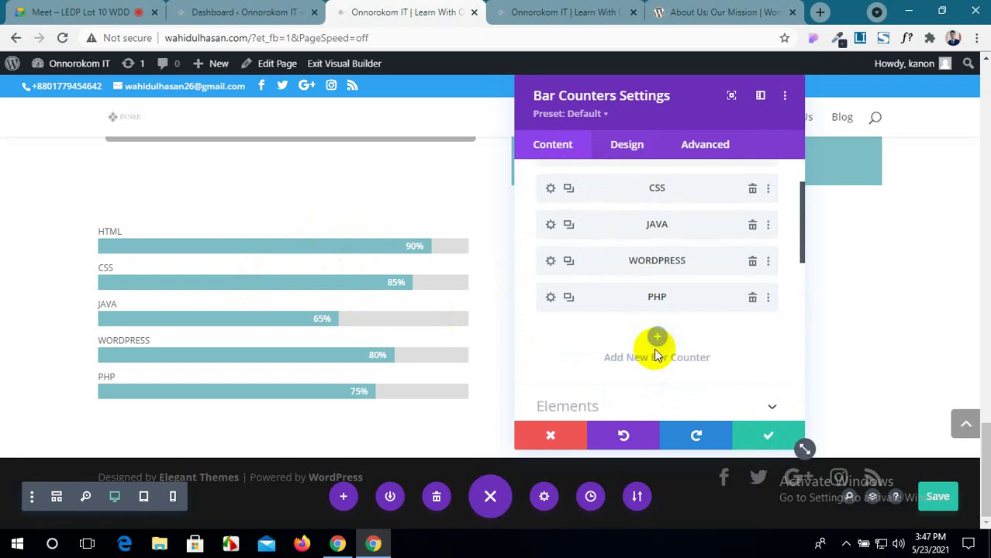
pyautogui.scroll(-1, 655, 352)
pyautogui.scroll(2, 654, 357)
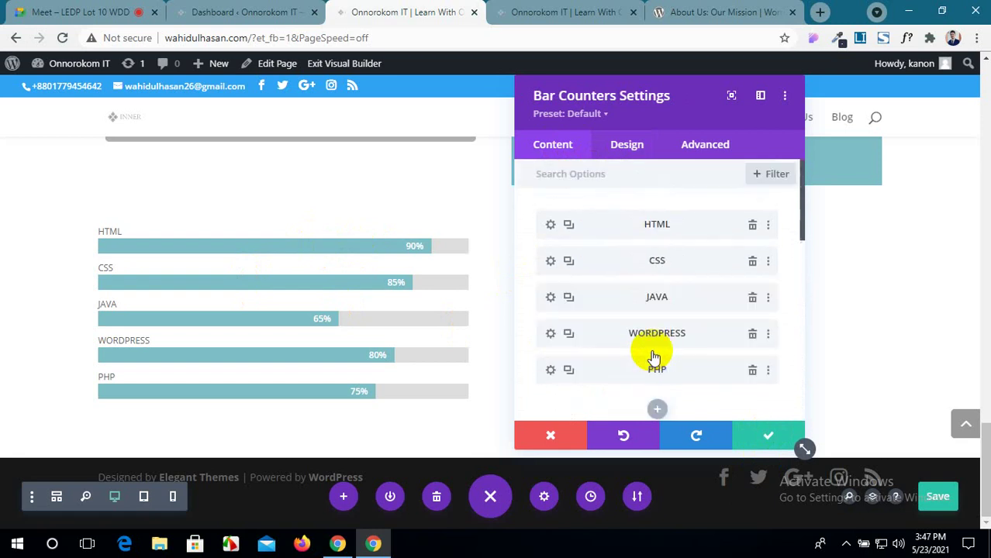
pyautogui.scroll(-3, 621, 270)
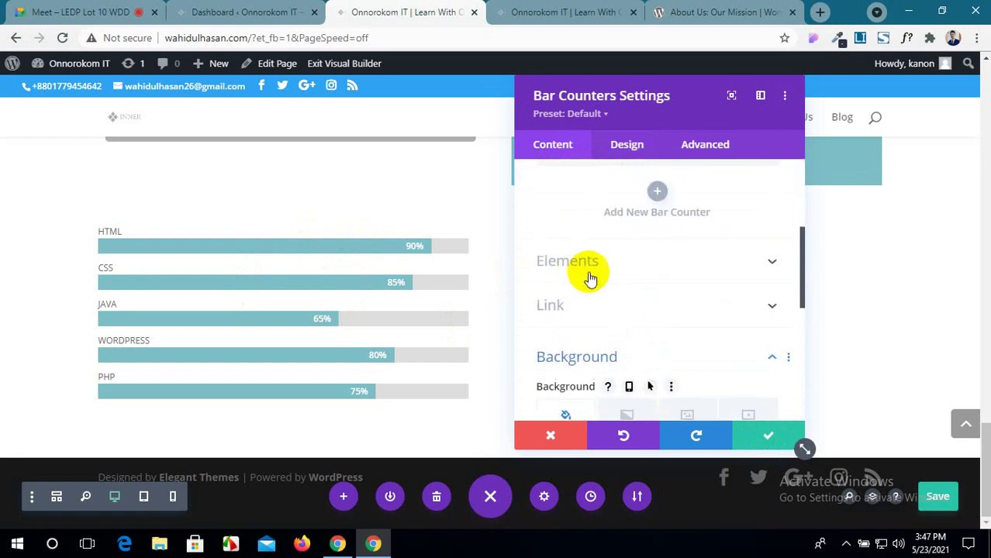
pyautogui.click(764, 263)
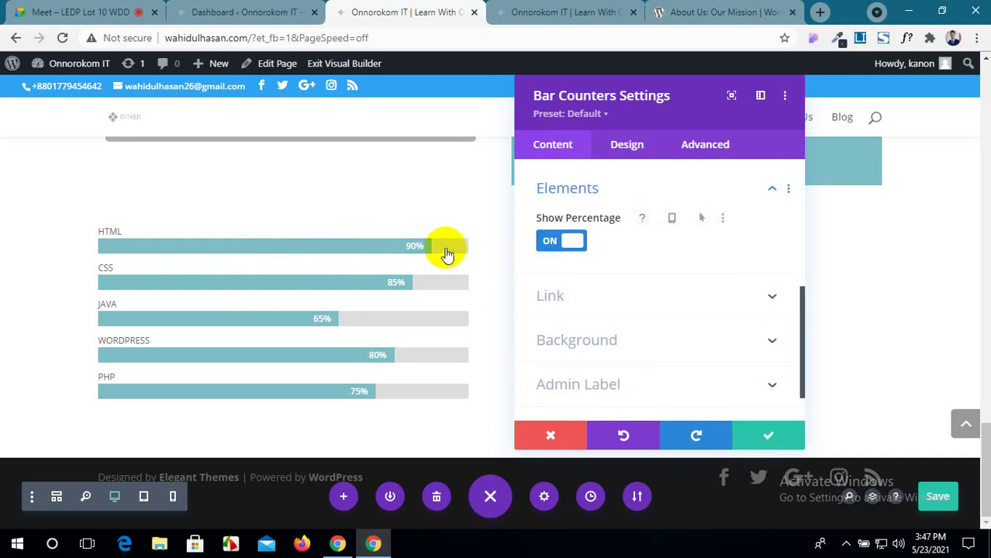
pyautogui.click(573, 241)
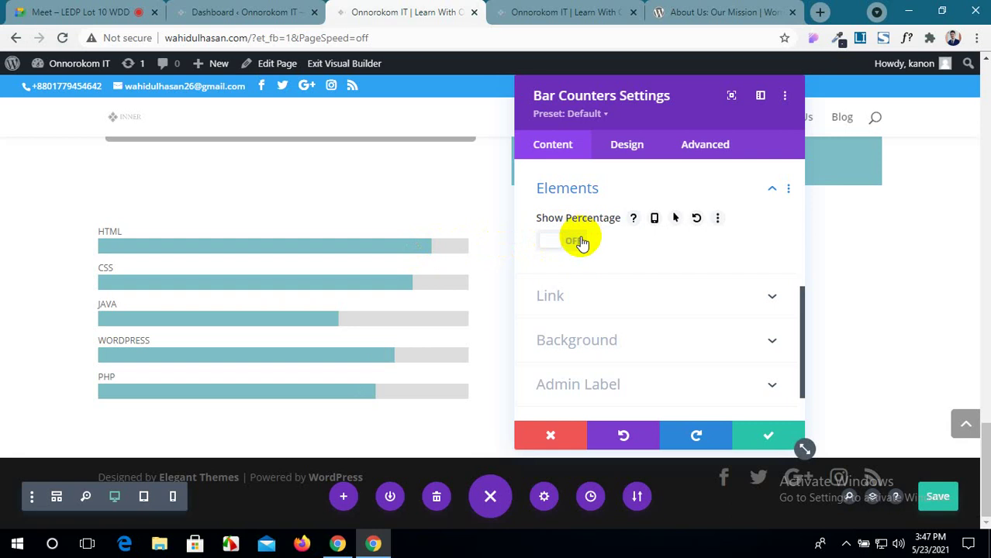
pyautogui.click(581, 241)
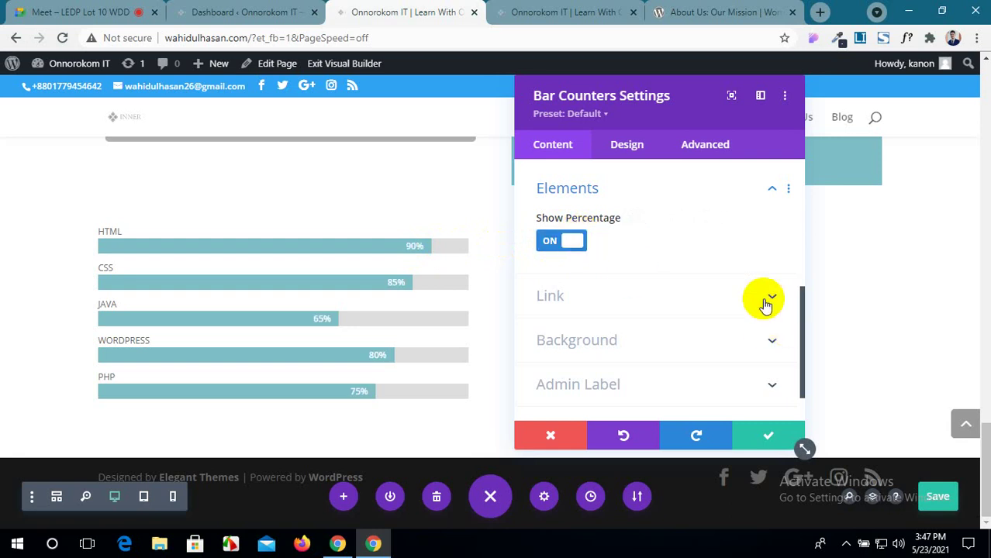
# Set the background color of the whole Bar Counters module to the saved blue.
pyautogui.scroll(-1, 655, 304)
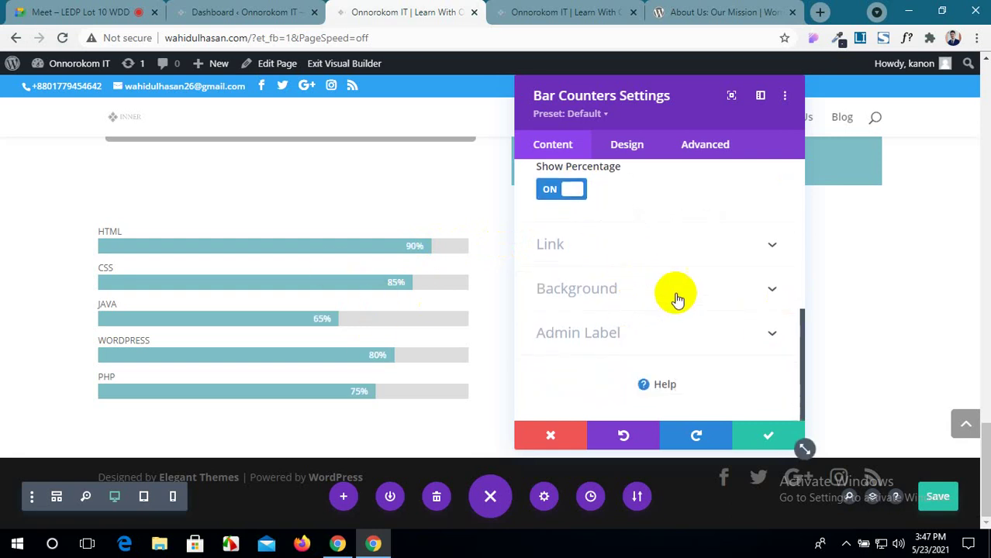
pyautogui.click(773, 287)
pyautogui.scroll(-3, 715, 304)
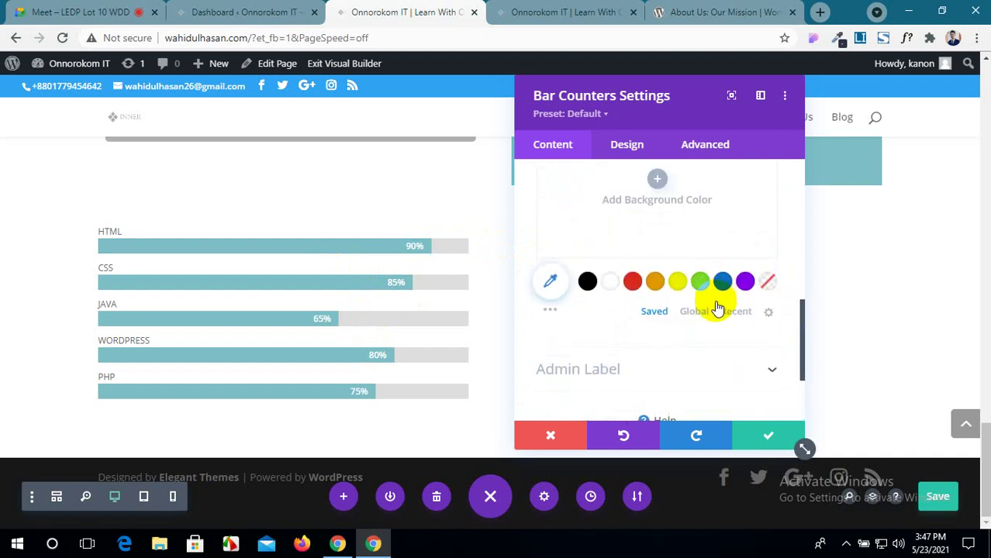
pyautogui.click(722, 281)
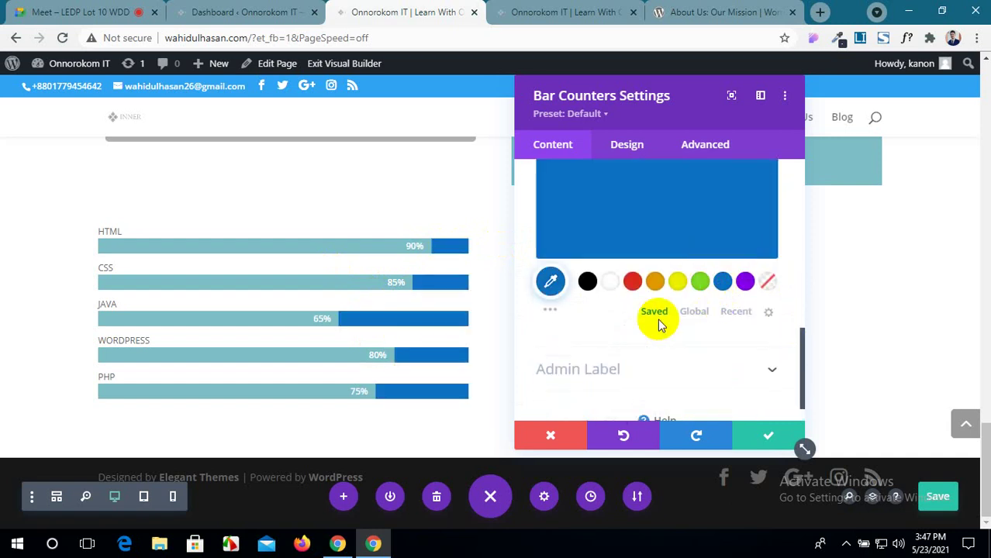
pyautogui.scroll(1, 658, 318)
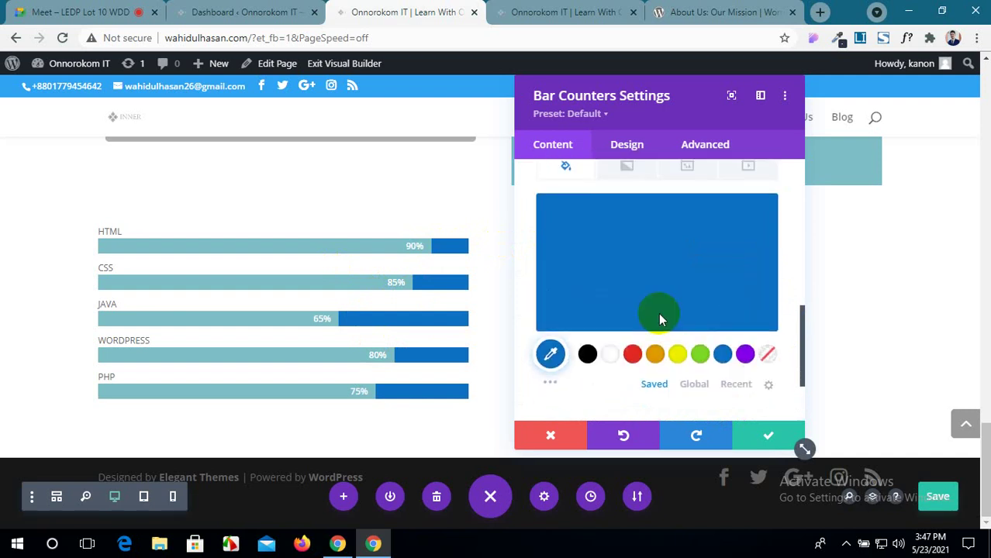
pyautogui.scroll(-2, 659, 333)
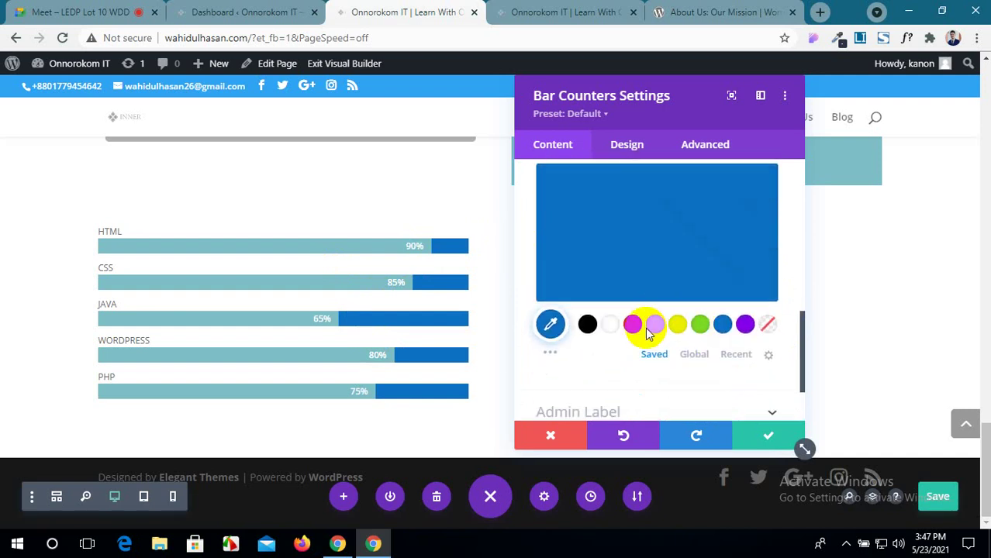
pyautogui.scroll(4, 609, 309)
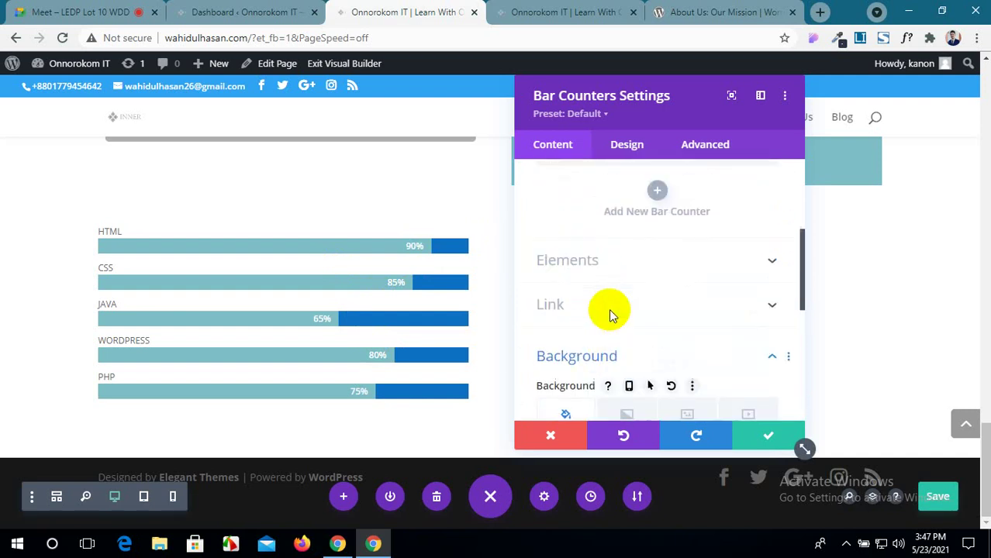
pyautogui.scroll(-4, 609, 309)
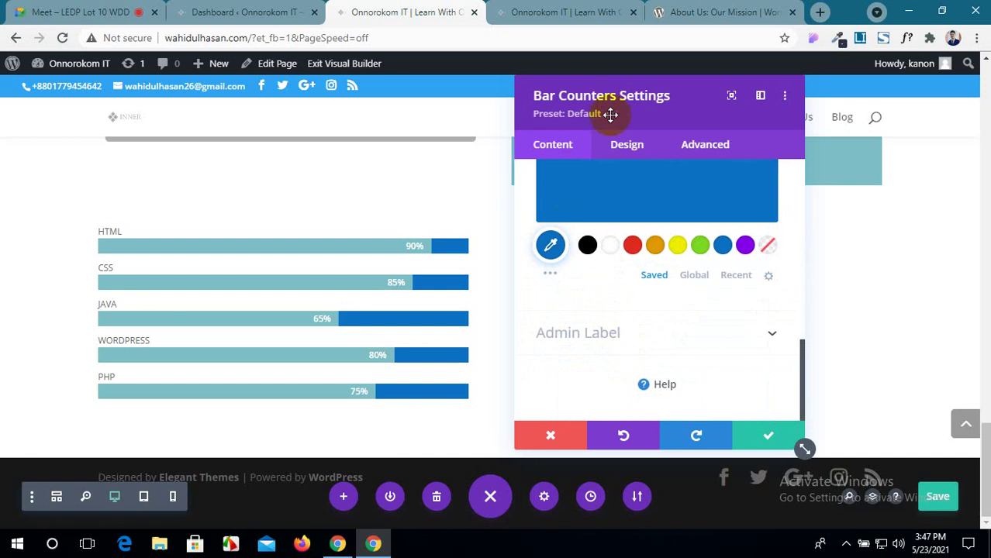
# Try red as the bar background color, and set it to light orange from the extended palette.
pyautogui.click(627, 146)
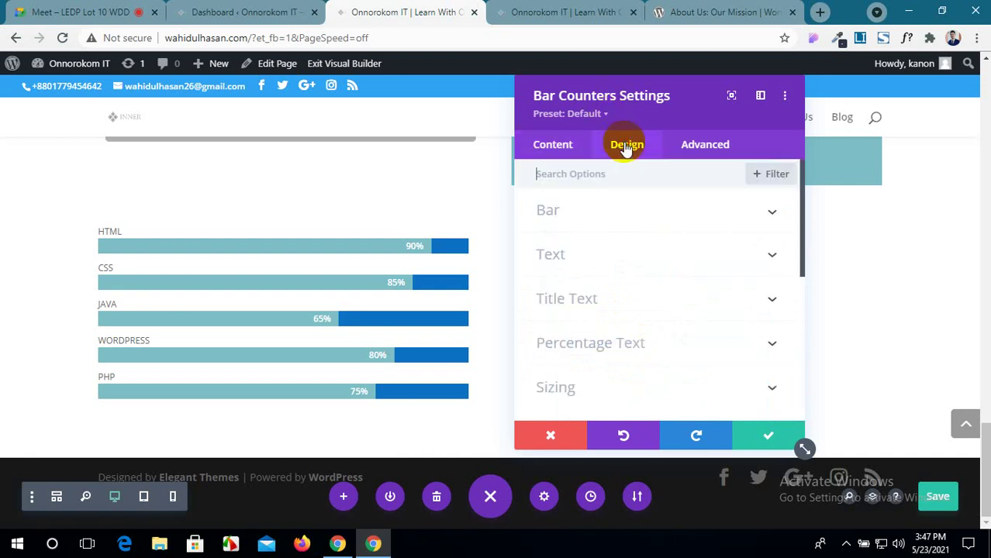
pyautogui.click(736, 213)
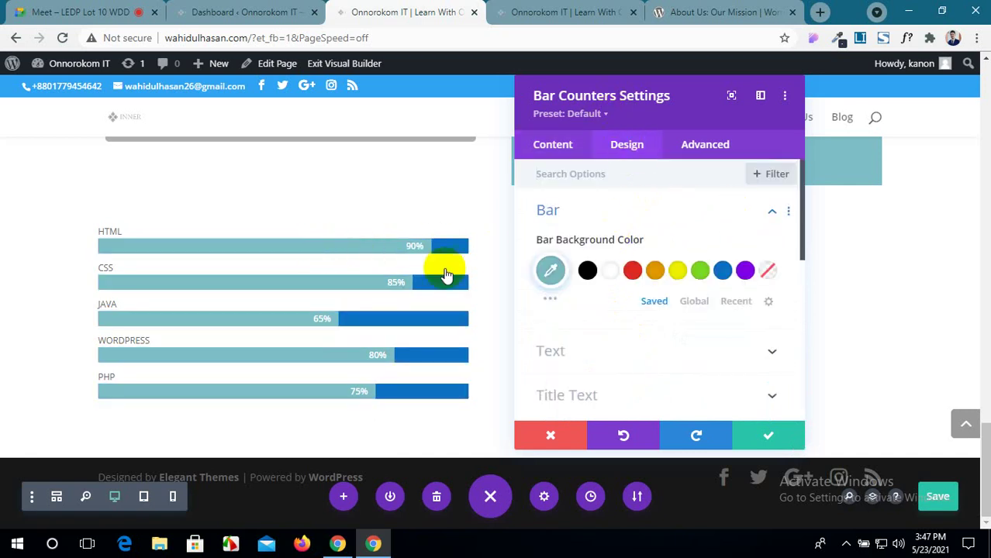
pyautogui.click(629, 272)
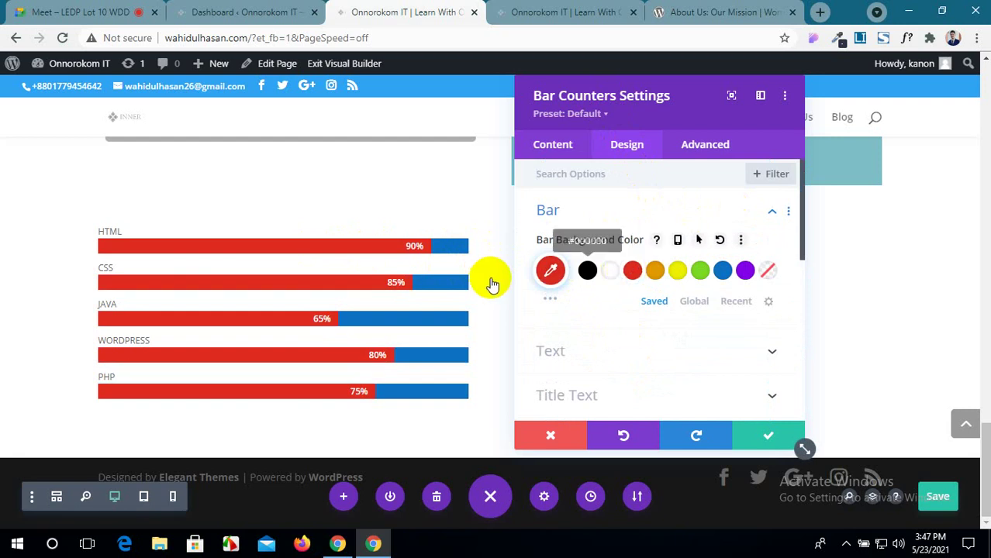
pyautogui.click(547, 301)
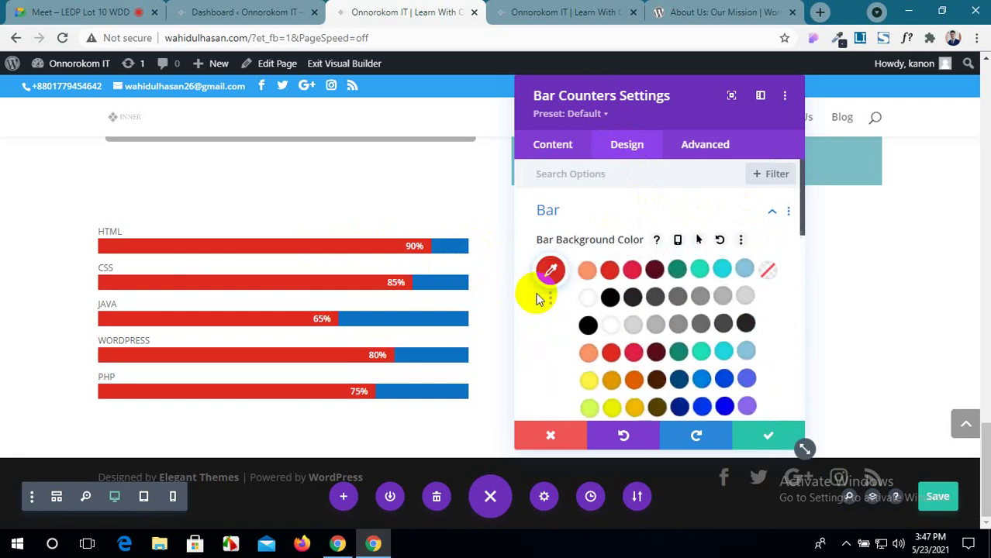
pyautogui.click(584, 270)
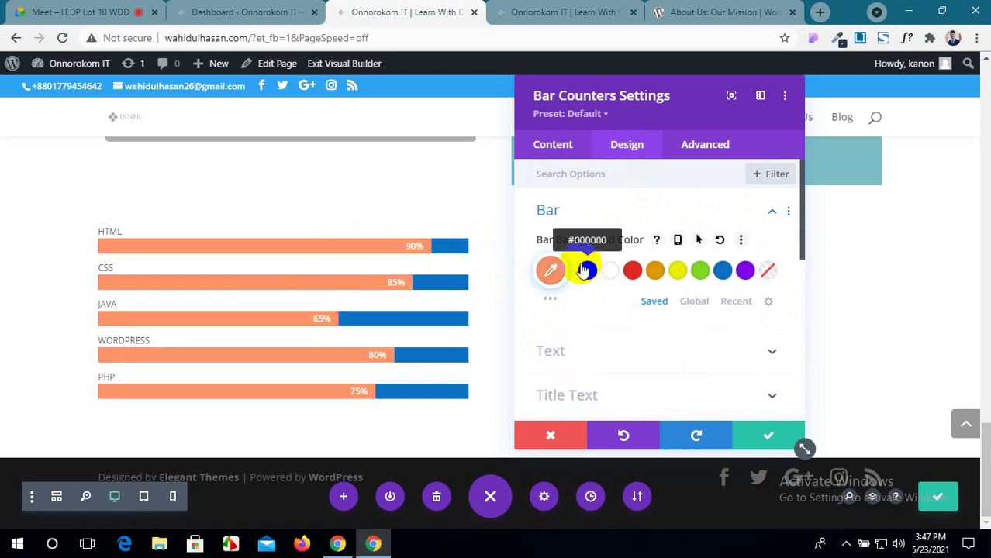
pyautogui.scroll(-1, 590, 269)
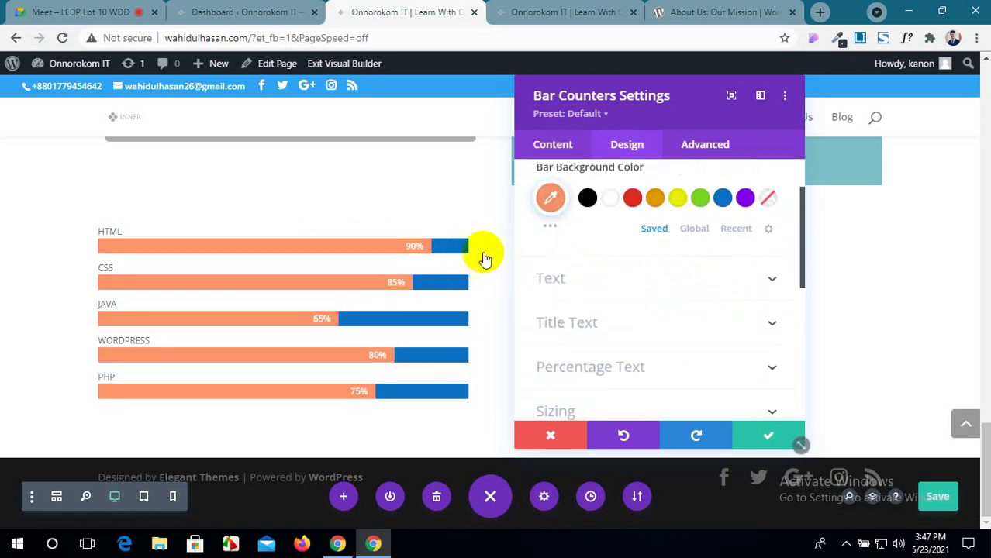
# Give the bar background color a crimson red hover state and save the page.
pyautogui.scroll(1, 661, 282)
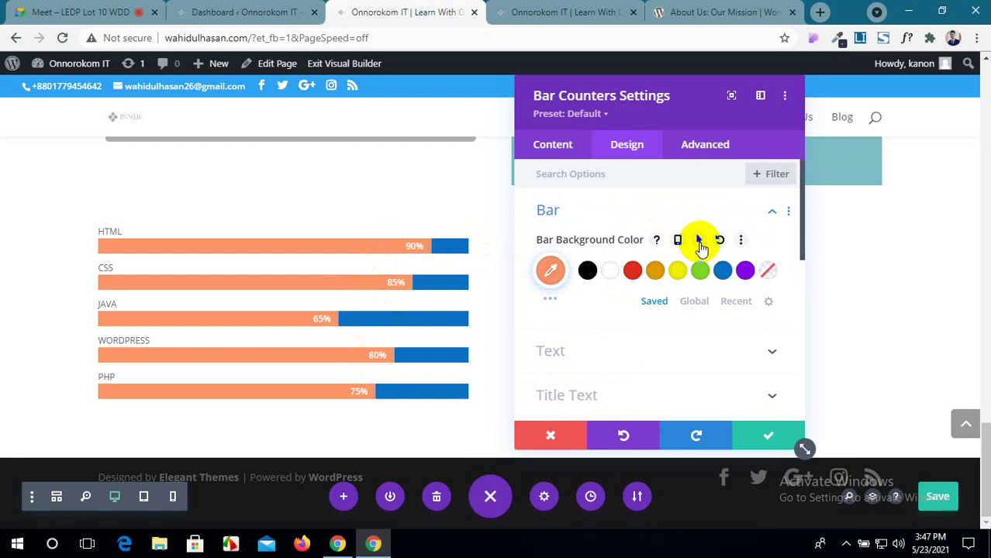
pyautogui.click(699, 243)
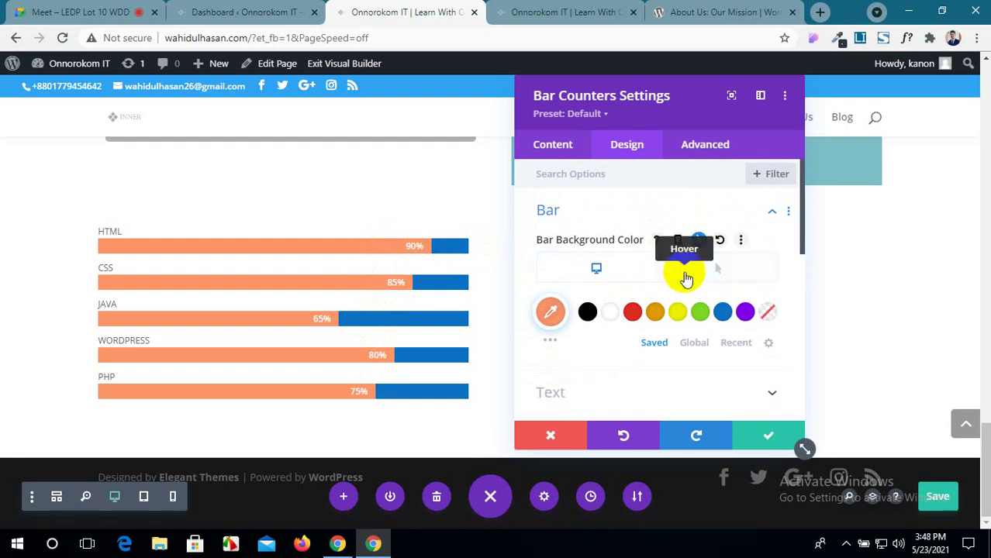
pyautogui.click(686, 277)
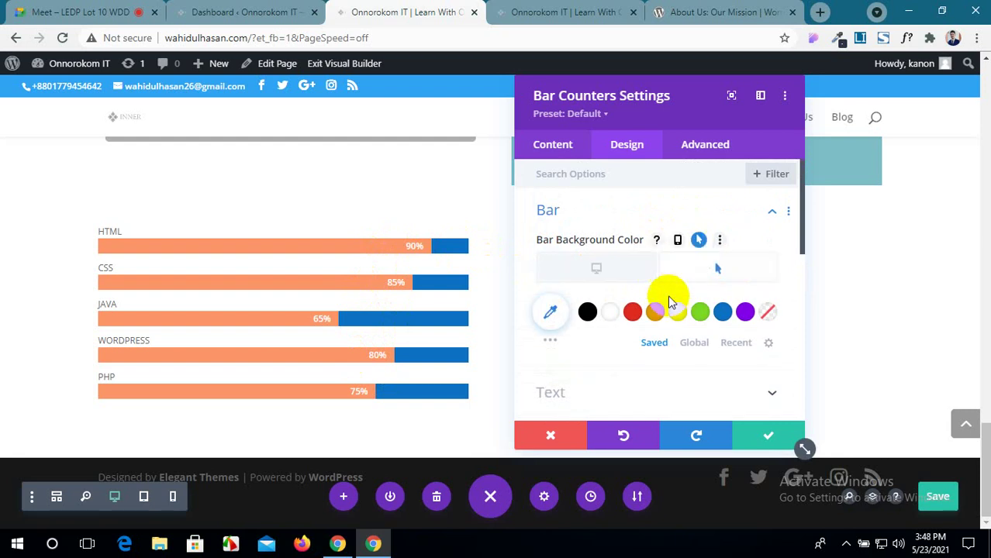
pyautogui.click(547, 345)
pyautogui.scroll(-1, 656, 333)
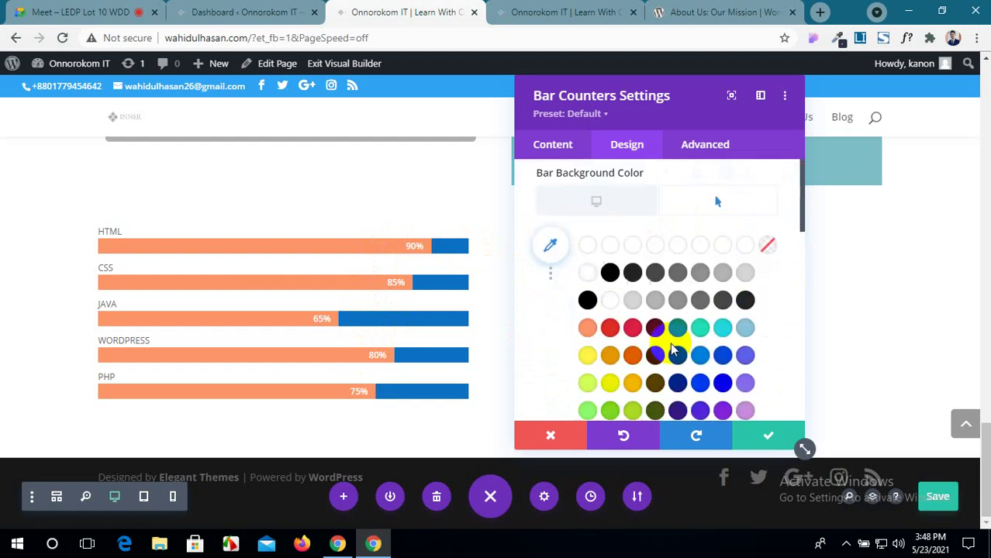
pyautogui.click(634, 326)
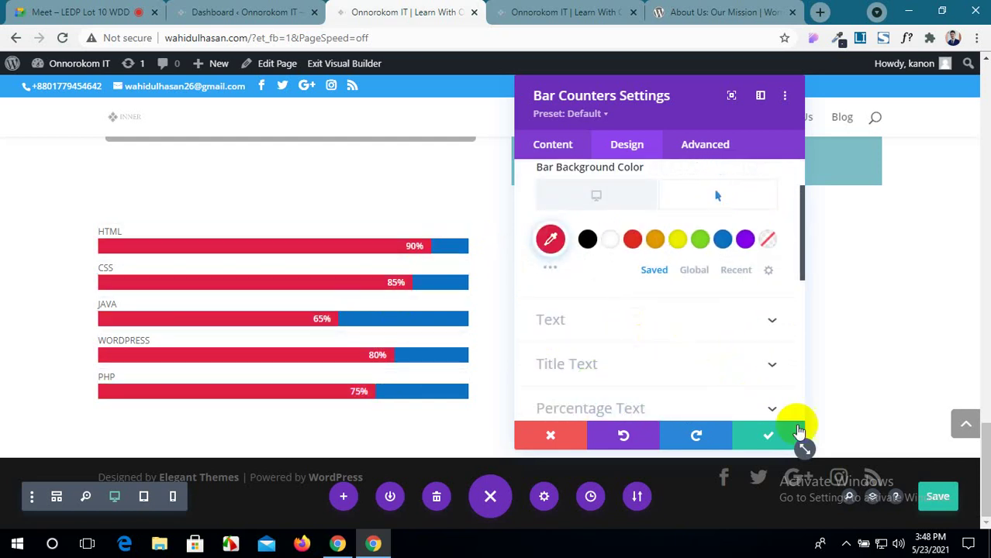
pyautogui.click(940, 499)
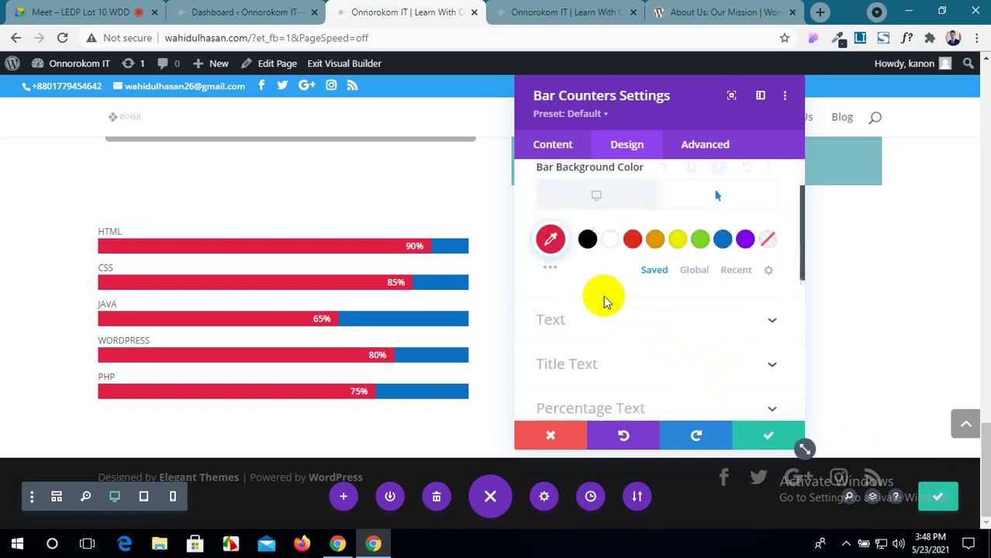
# Try centering the bar counters' text and set the text alignment to left.
pyautogui.click(778, 316)
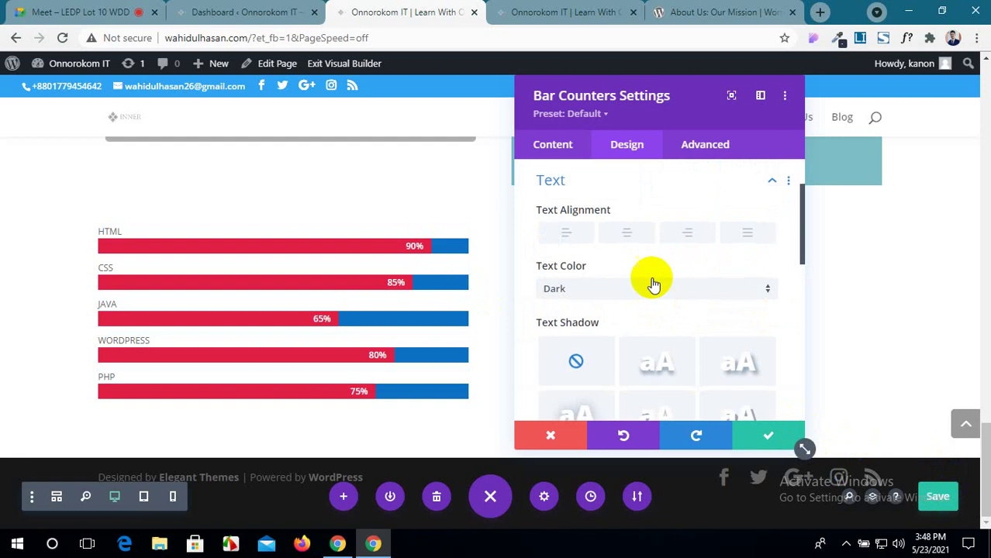
pyautogui.click(612, 234)
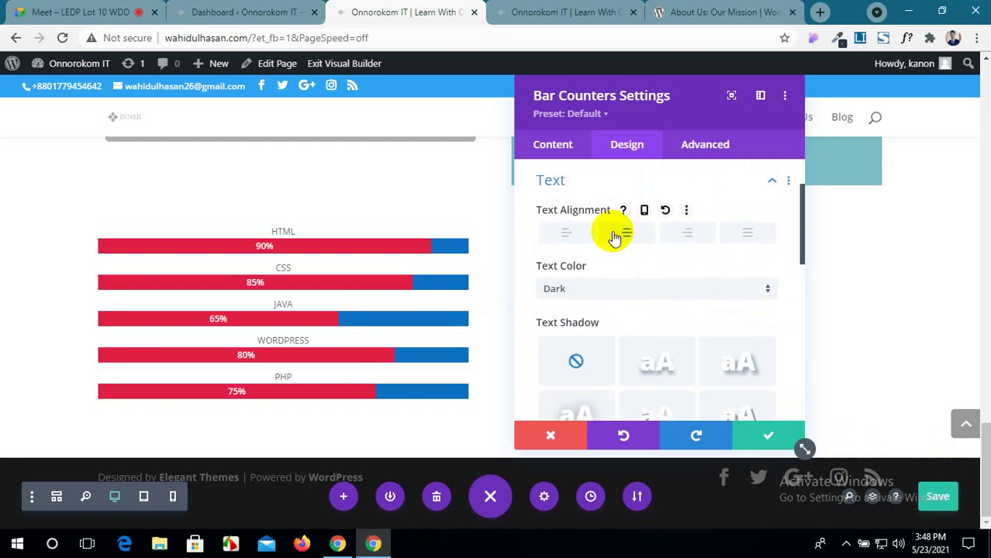
pyautogui.click(558, 235)
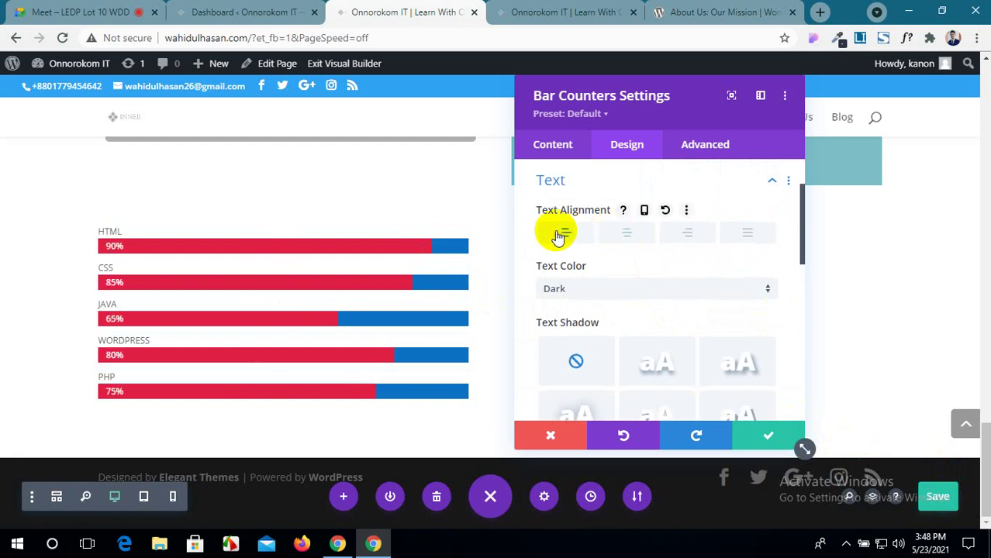
# Reset the bar counters' text alignment, try the Light text color, and set the text color back to Dark.
pyautogui.click(665, 211)
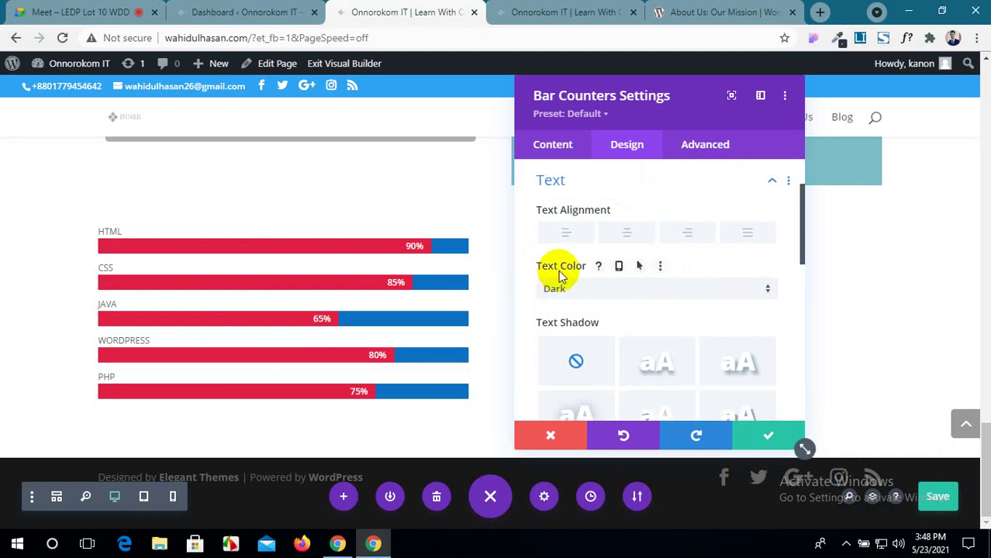
pyautogui.click(732, 296)
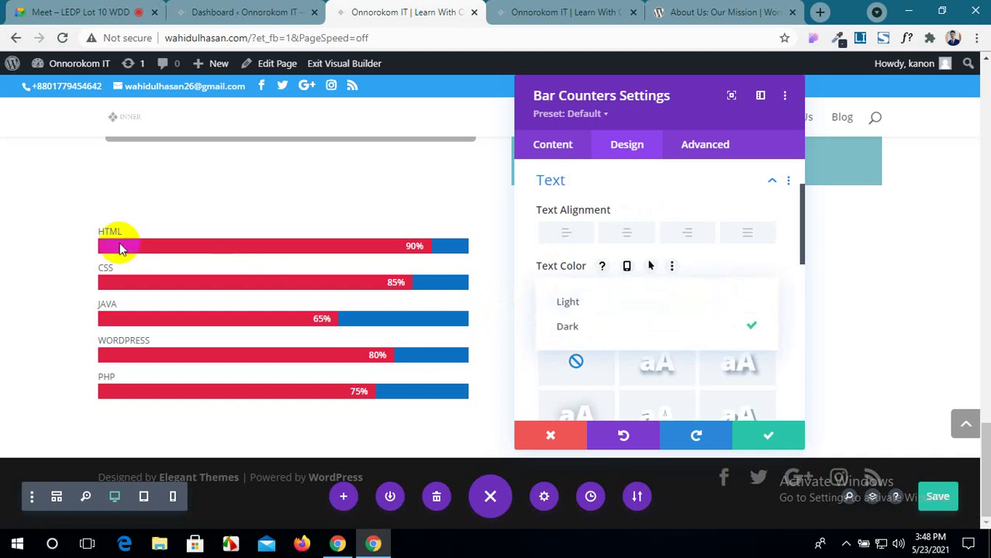
pyautogui.click(590, 302)
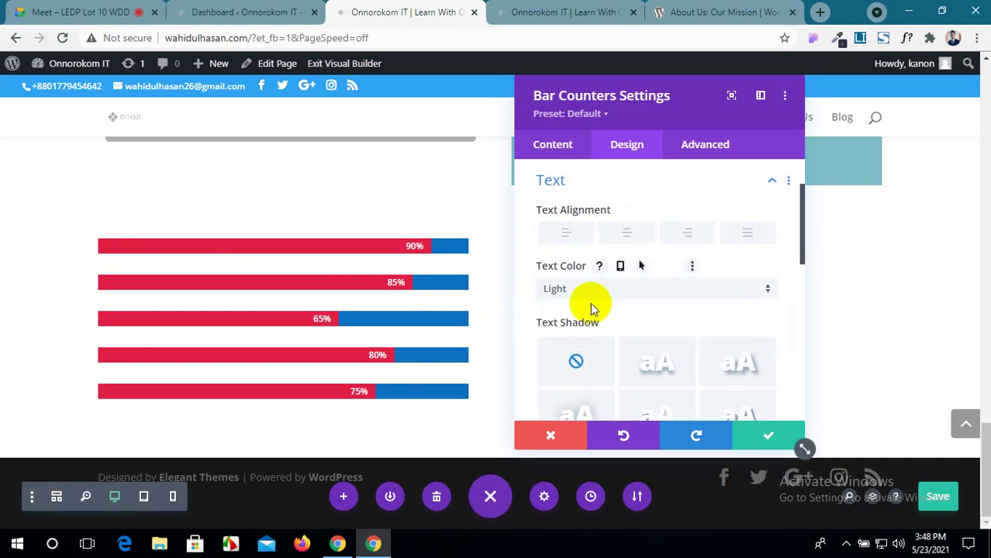
pyautogui.click(625, 293)
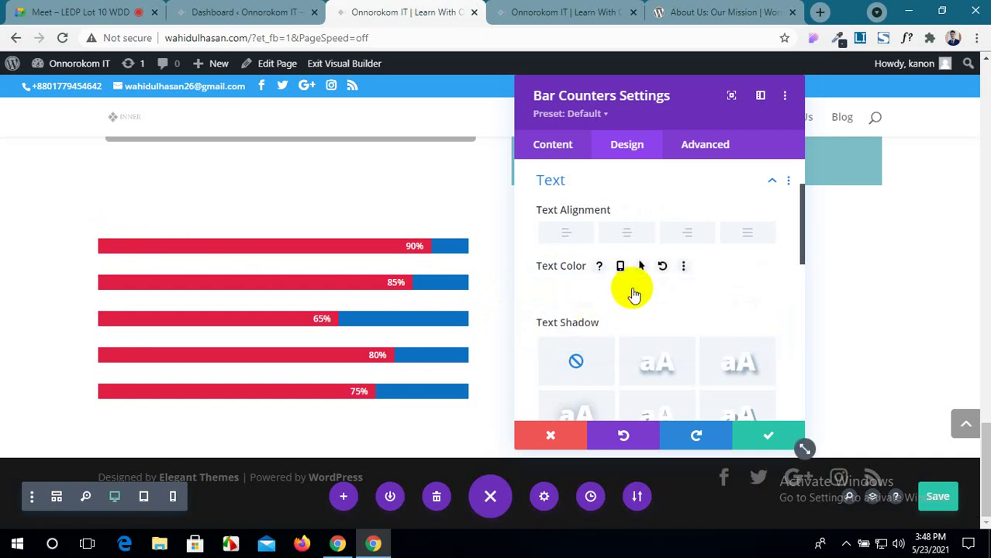
pyautogui.click(630, 333)
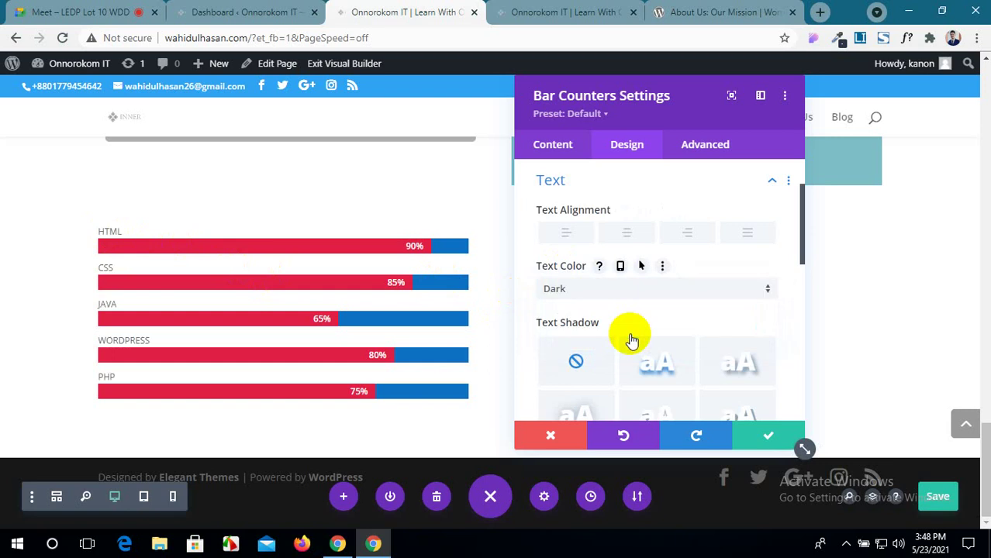
# Set the bar counters' title font to Montserrat with a Bold font weight.
pyautogui.scroll(-2, 631, 341)
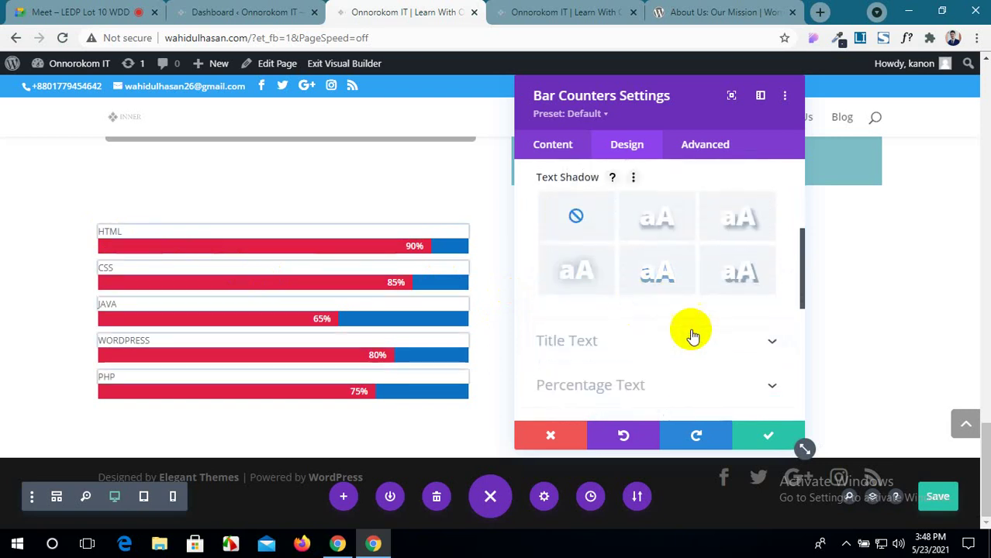
pyautogui.click(777, 341)
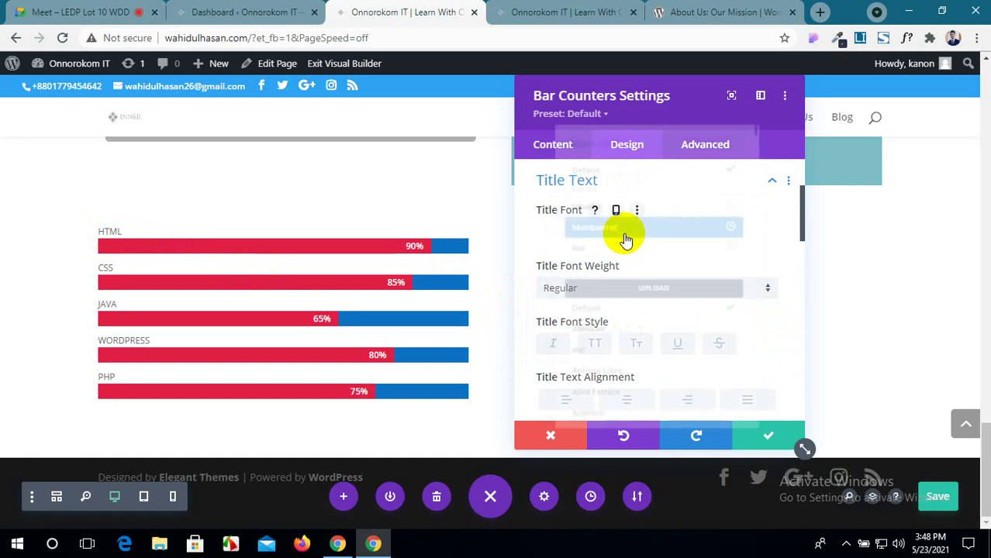
pyautogui.click(625, 234)
pyautogui.click(627, 224)
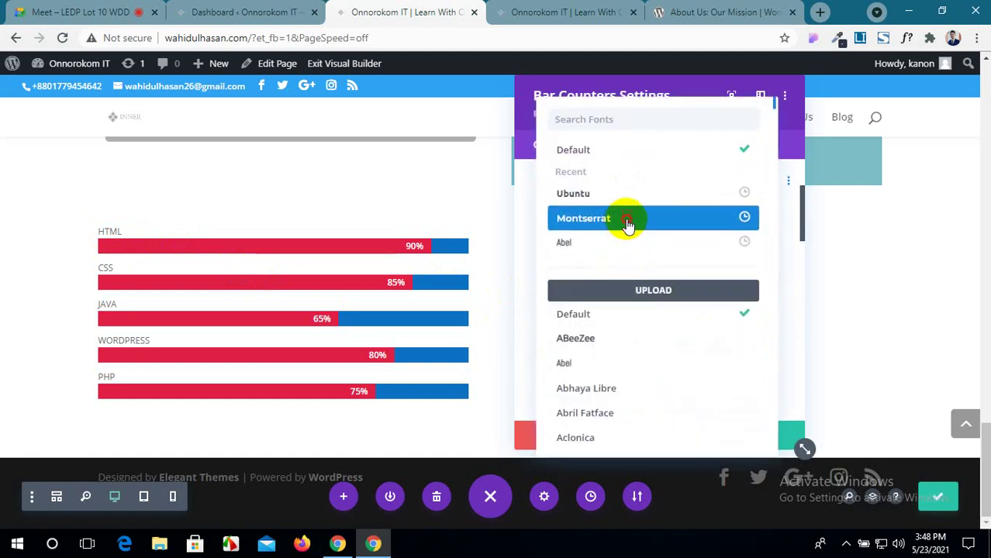
pyautogui.click(625, 225)
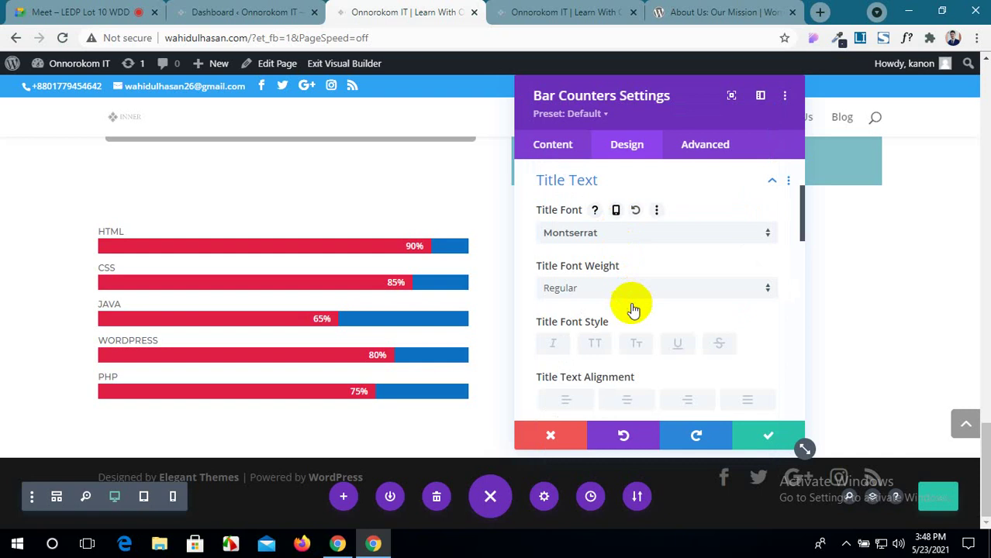
pyautogui.click(660, 295)
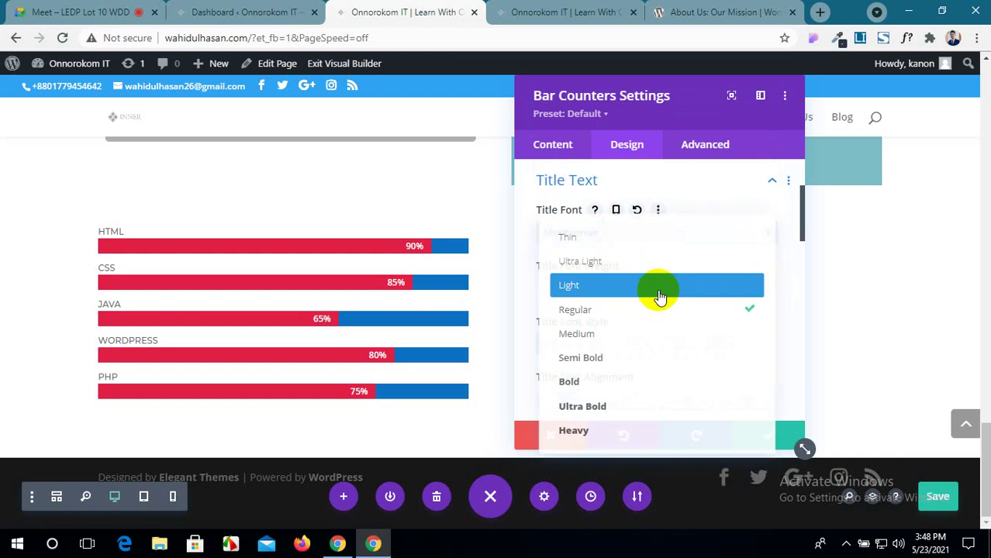
pyautogui.click(619, 393)
# Style the bar counter titles with left alignment, a dark brown color from the extended palette, and a 20px text size.
pyautogui.scroll(-5, 626, 387)
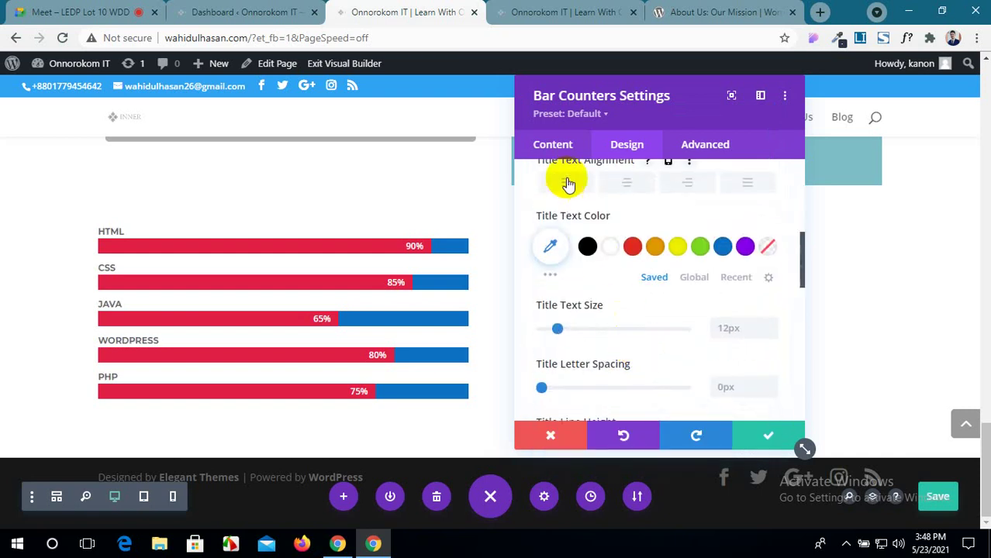
pyautogui.click(566, 182)
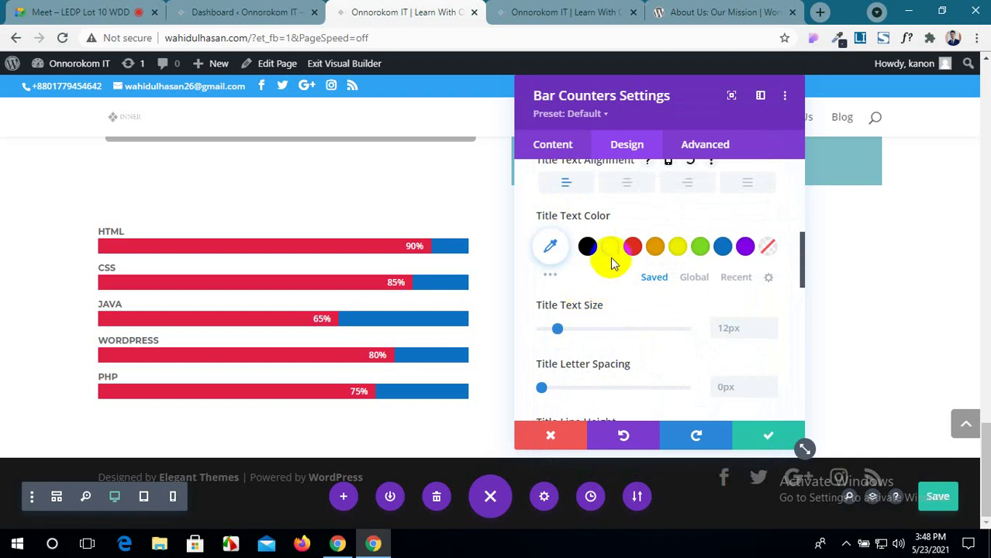
pyautogui.click(552, 277)
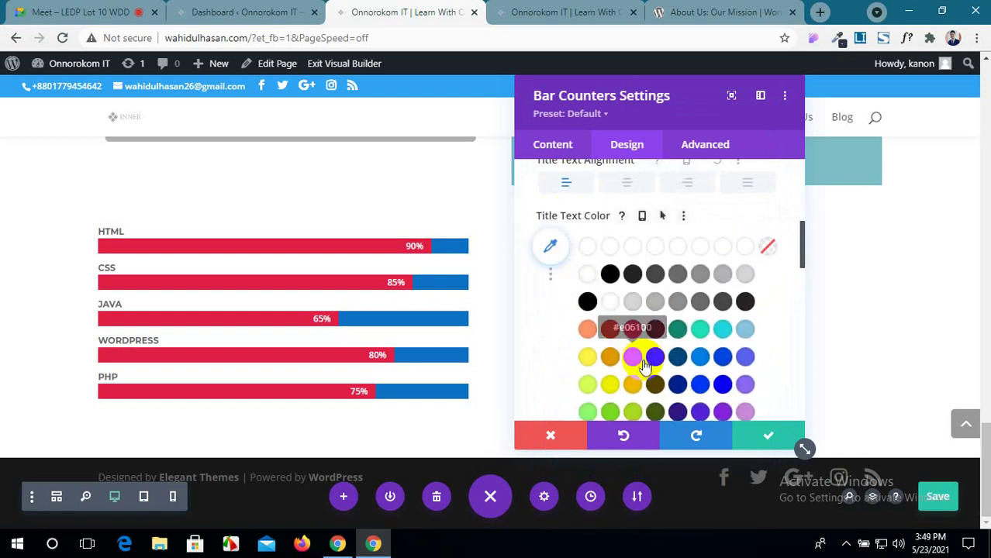
pyautogui.click(653, 386)
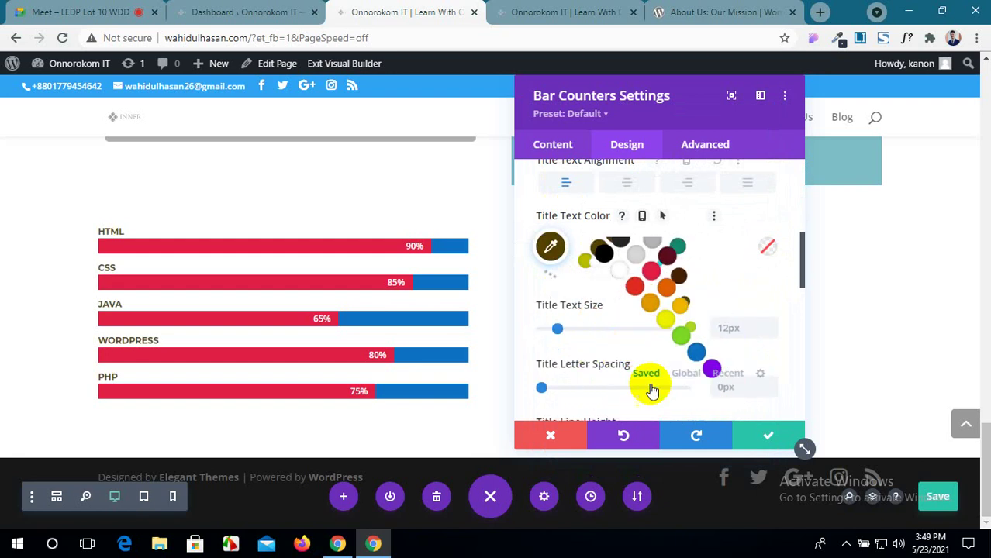
pyautogui.click(722, 329)
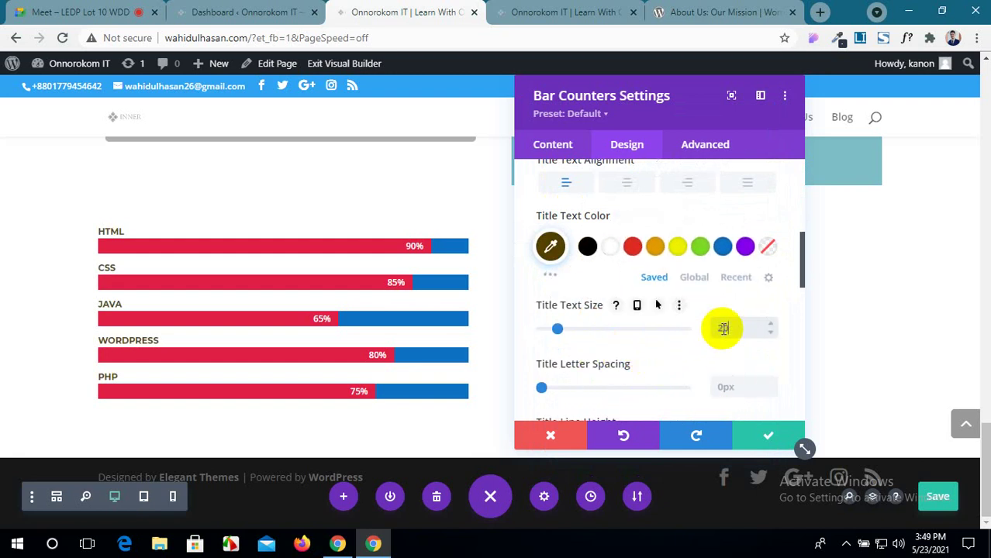
pyautogui.write('20')
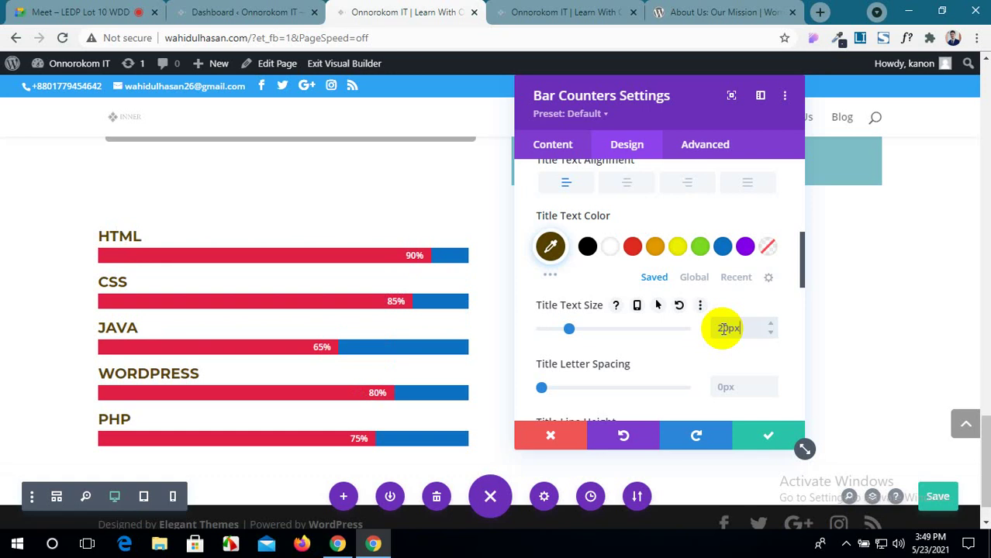
# Try left and center alignment for the percentage text, and set its alignment to right.
pyautogui.scroll(1, 676, 342)
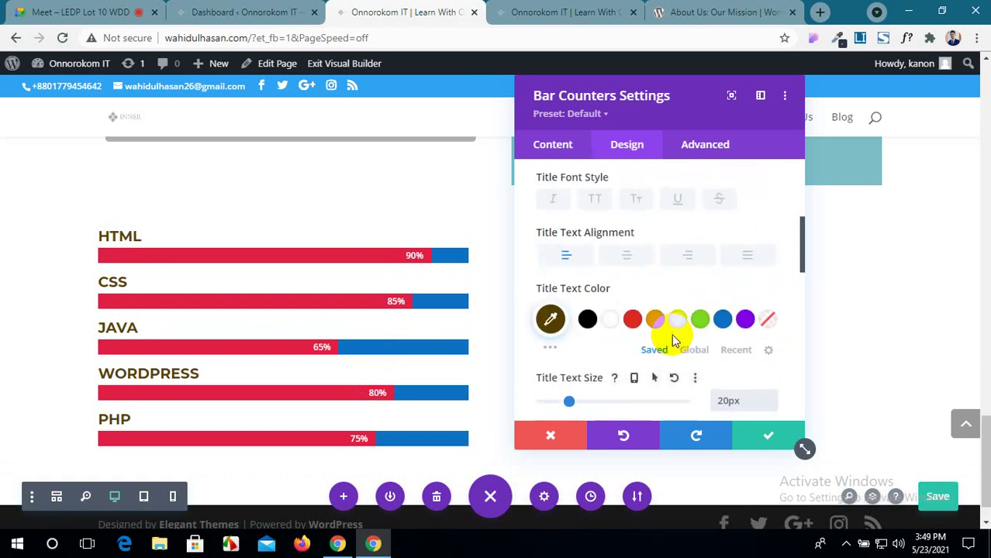
pyautogui.scroll(-3, 671, 334)
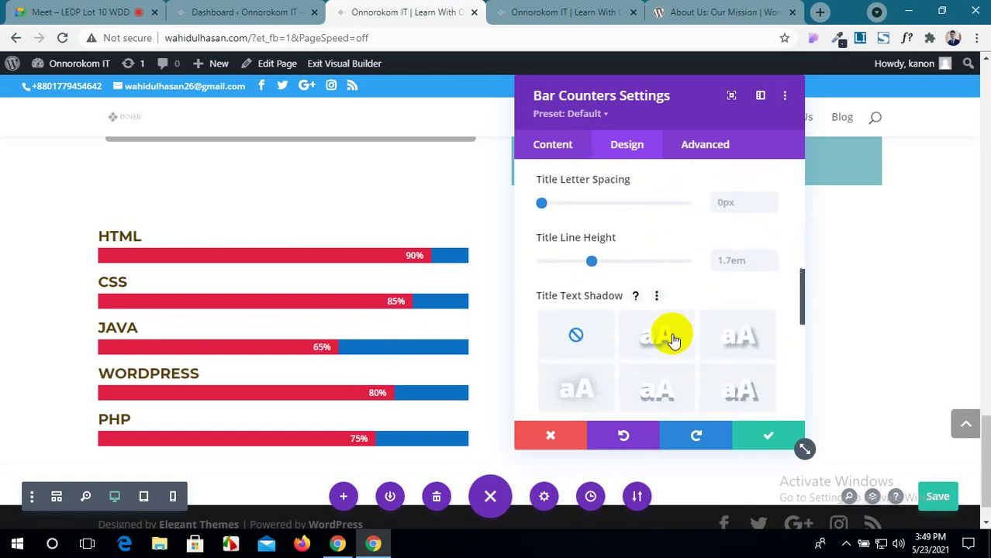
pyautogui.scroll(-1, 671, 338)
pyautogui.scroll(-4, 673, 339)
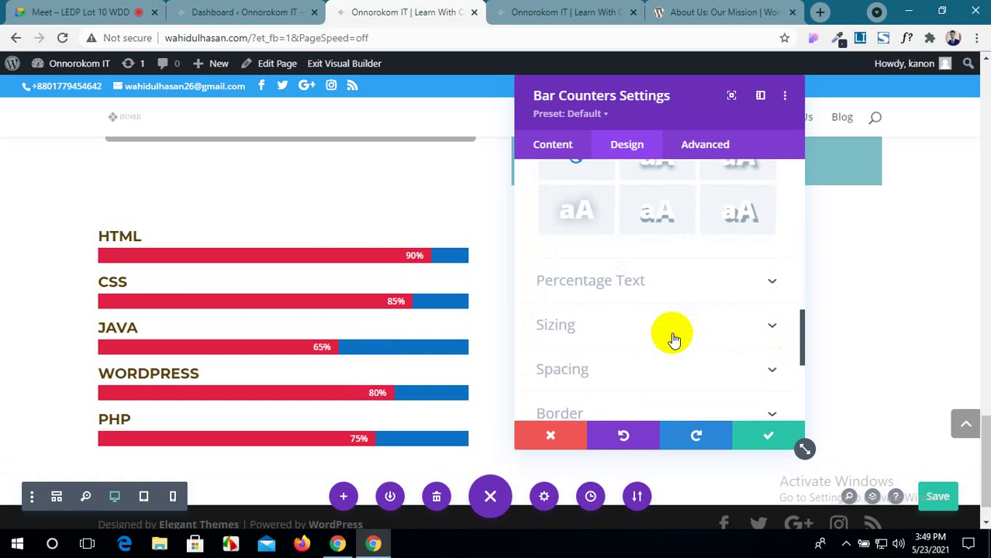
pyautogui.scroll(2, 671, 337)
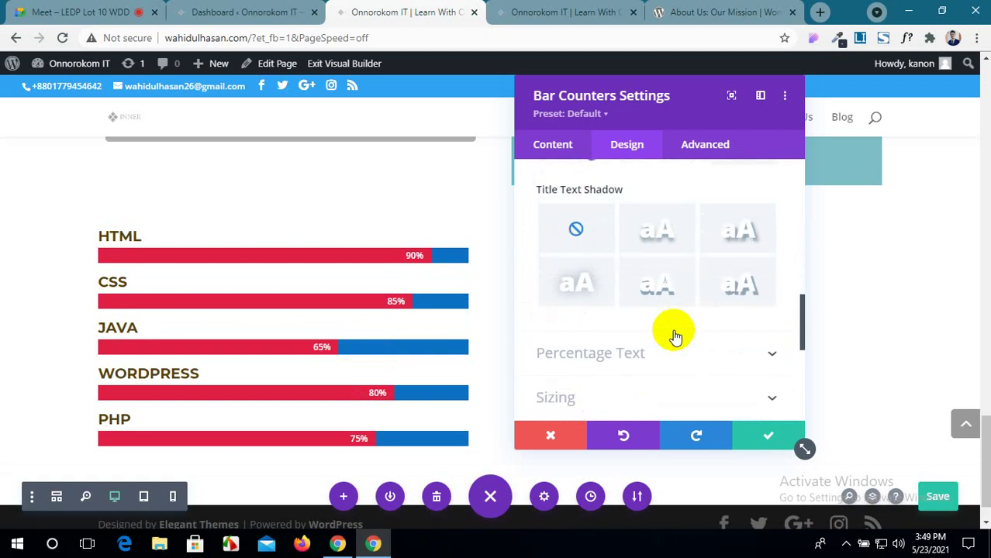
pyautogui.click(760, 352)
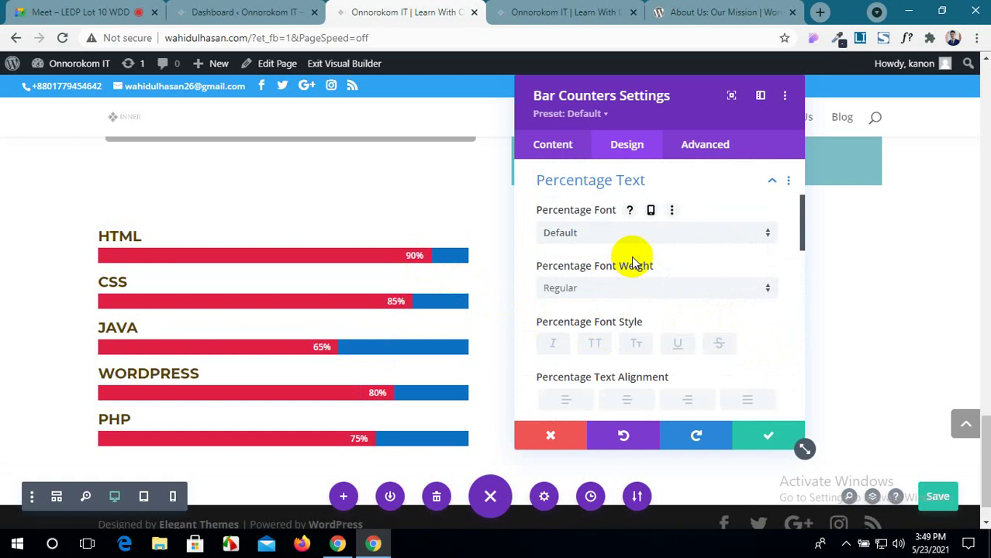
pyautogui.scroll(-2, 633, 291)
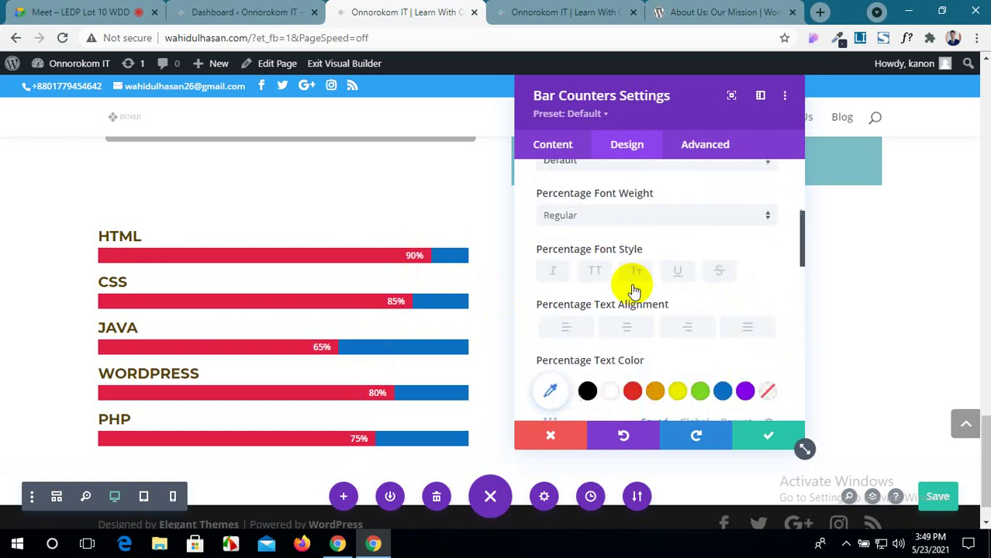
pyautogui.click(582, 330)
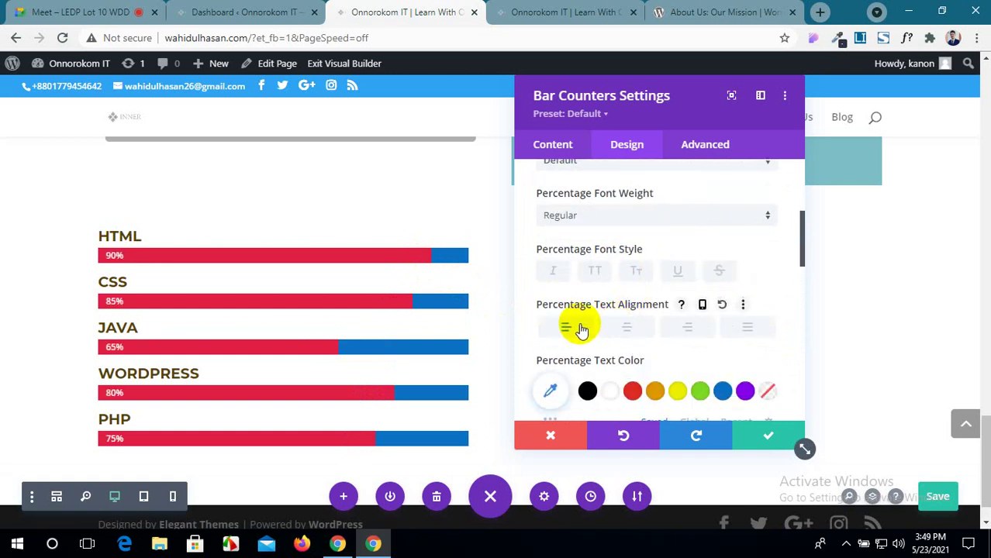
pyautogui.click(621, 328)
pyautogui.click(622, 328)
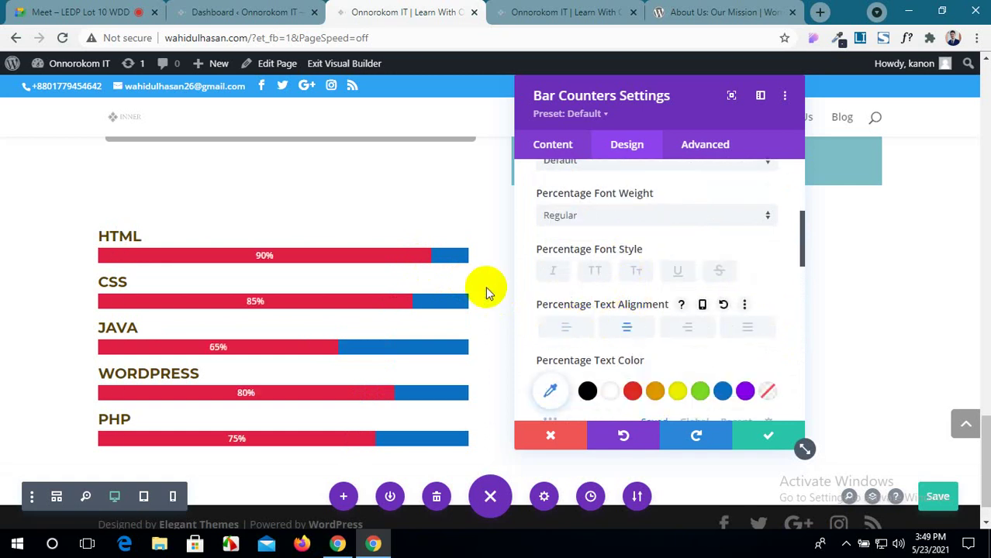
pyautogui.click(686, 332)
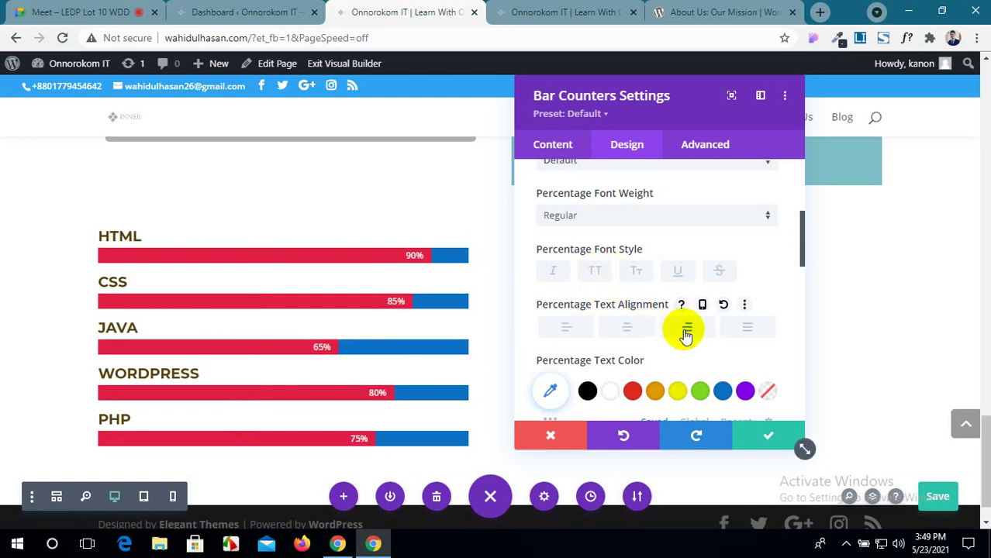
# Set the percentage text color to the saved white (#ffffff).
pyautogui.scroll(-1, 687, 332)
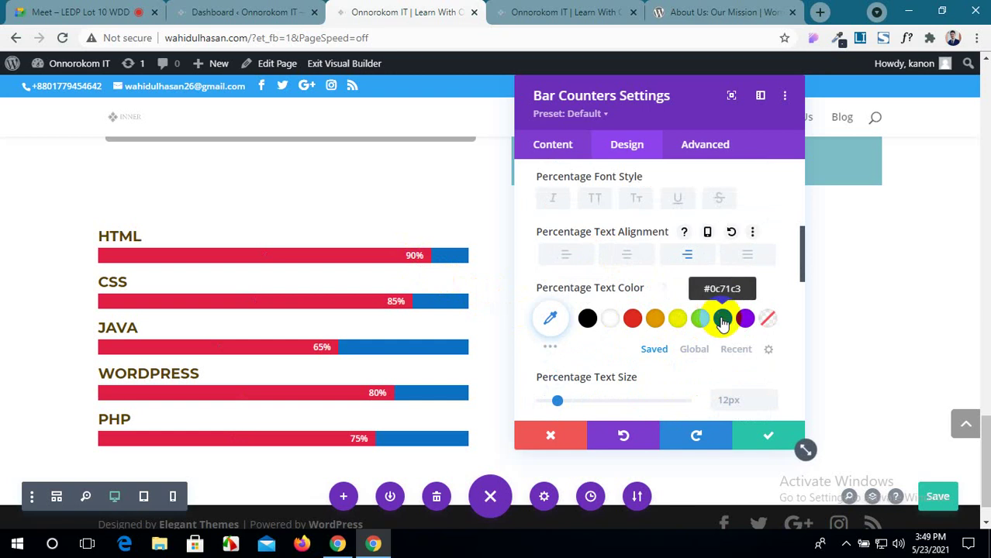
pyautogui.click(722, 319)
pyautogui.click(611, 321)
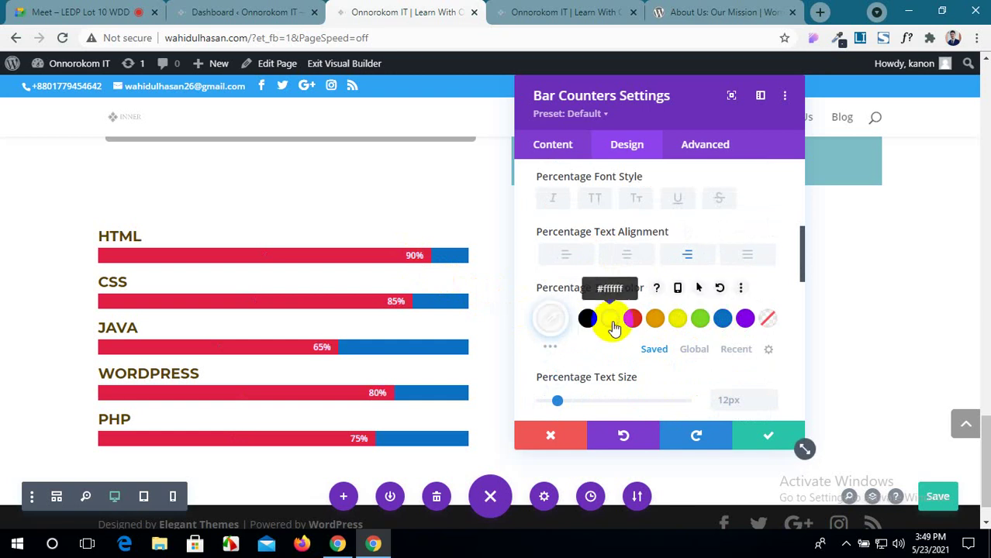
# Round all four corners of the counter bars to 3px in the border settings.
pyautogui.scroll(-1, 668, 397)
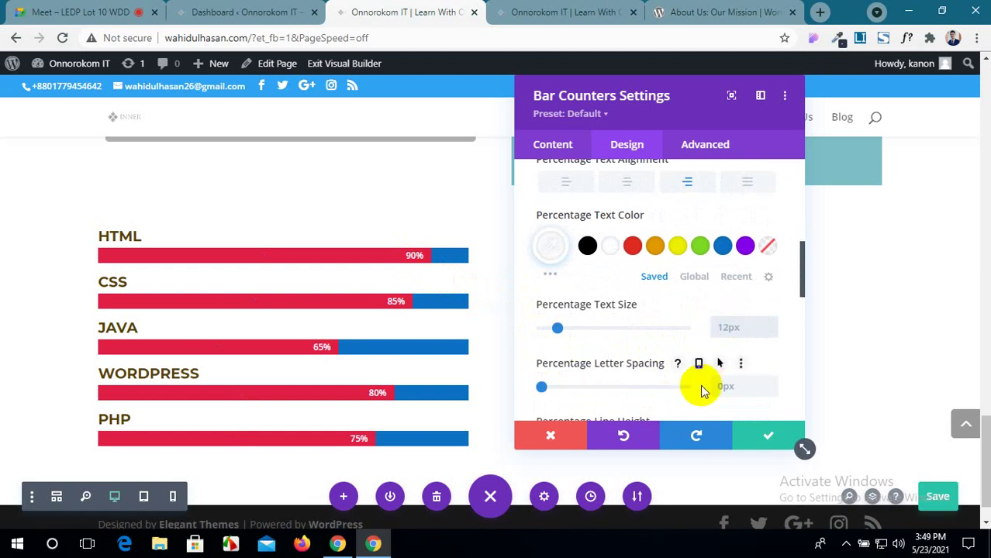
pyautogui.scroll(-1, 672, 396)
pyautogui.scroll(-2, 672, 397)
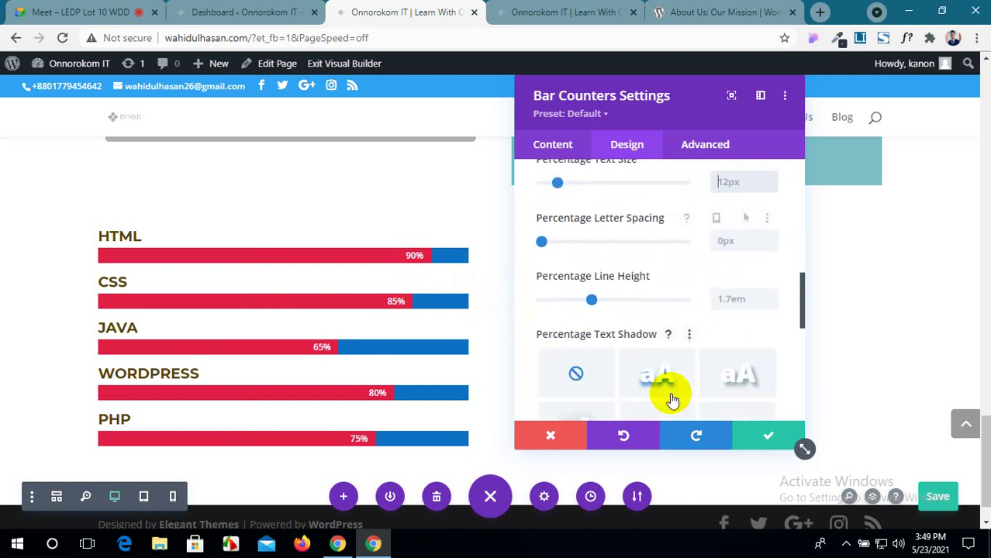
pyautogui.scroll(-3, 671, 335)
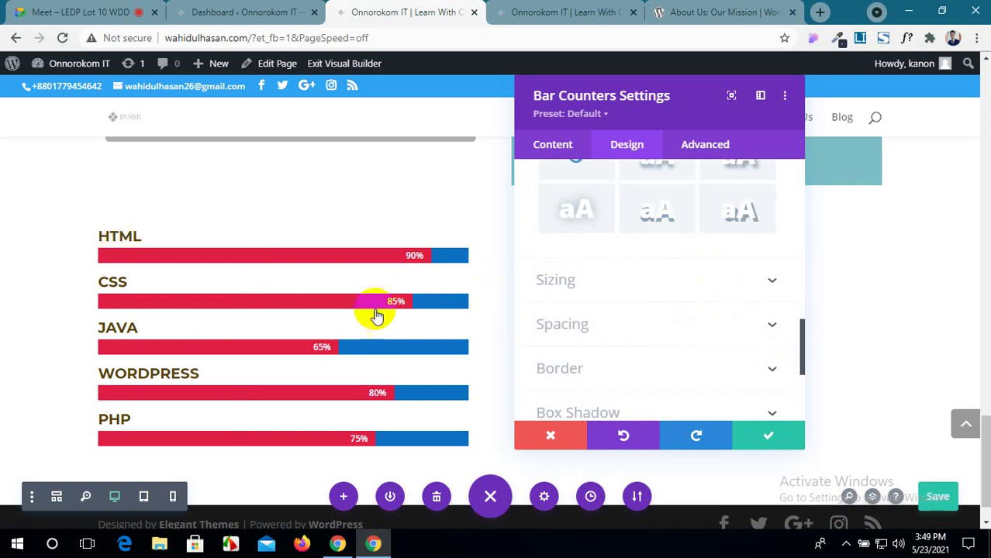
pyautogui.click(779, 369)
pyautogui.scroll(-1, 858, 361)
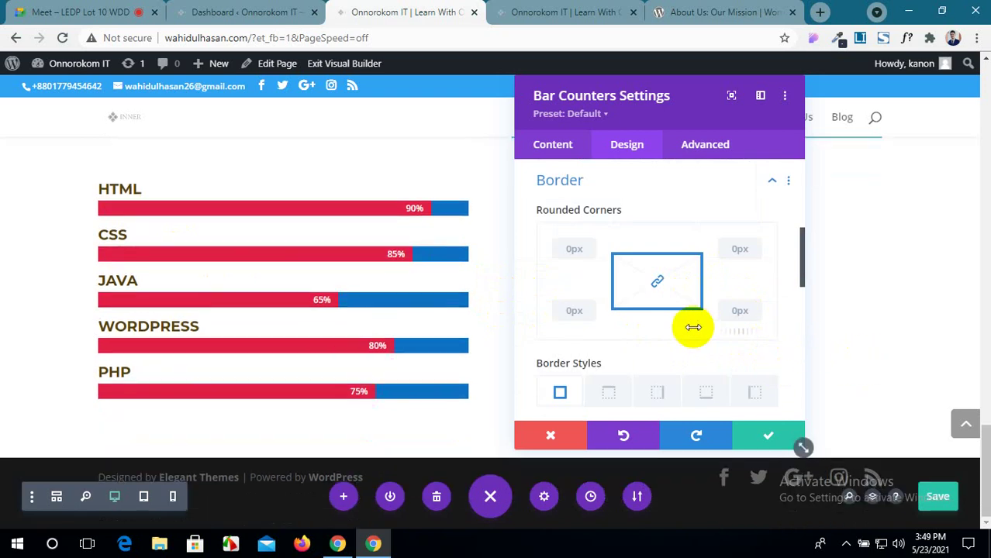
pyautogui.scroll(-1, 690, 326)
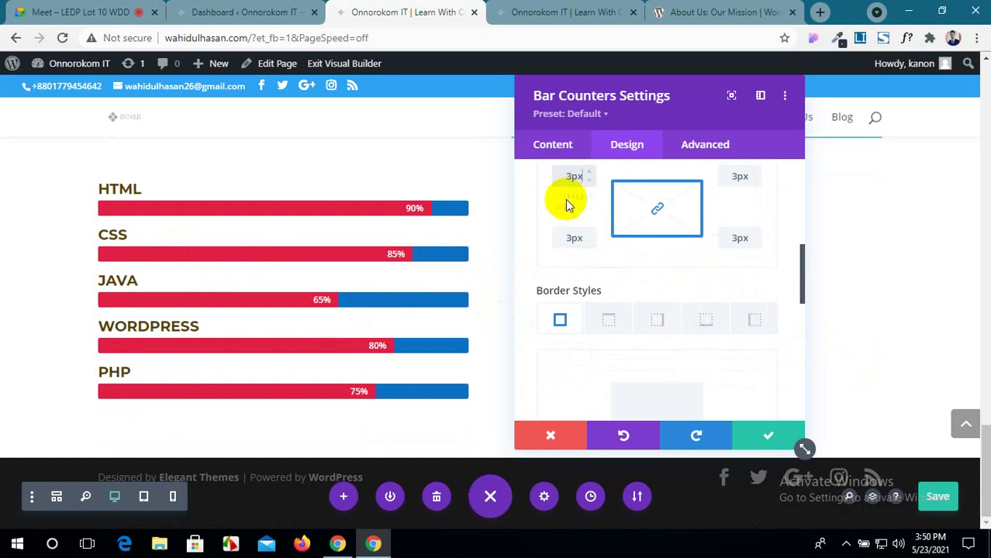
# Try a 1px border width on the counter bars, and clear the value again.
pyautogui.scroll(-2, 643, 328)
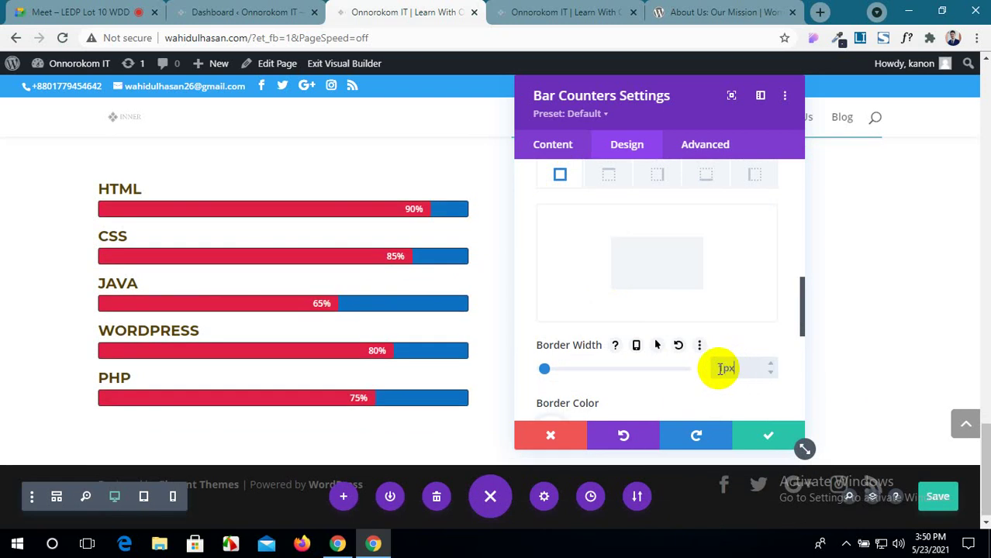
pyautogui.scroll(-1, 723, 369)
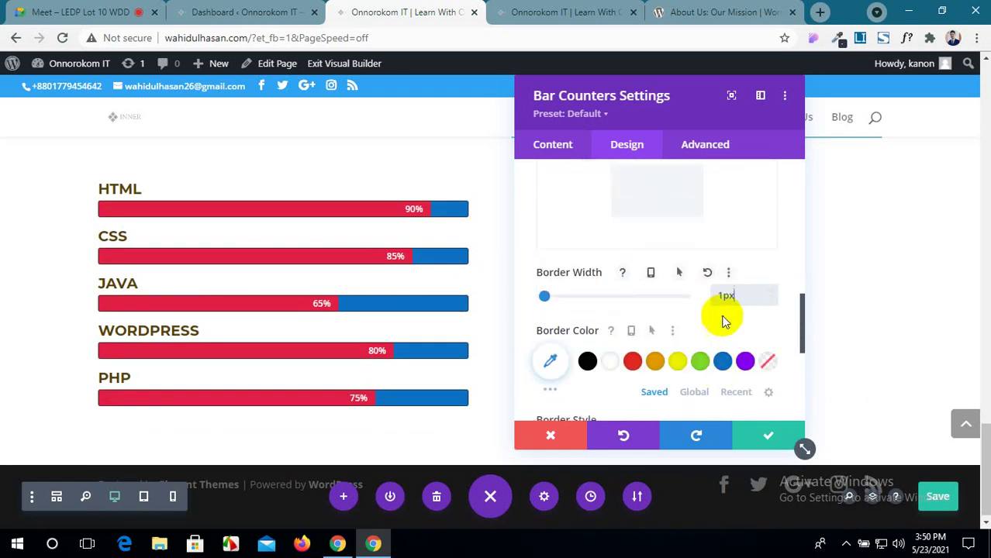
pyautogui.press('BackSpace')
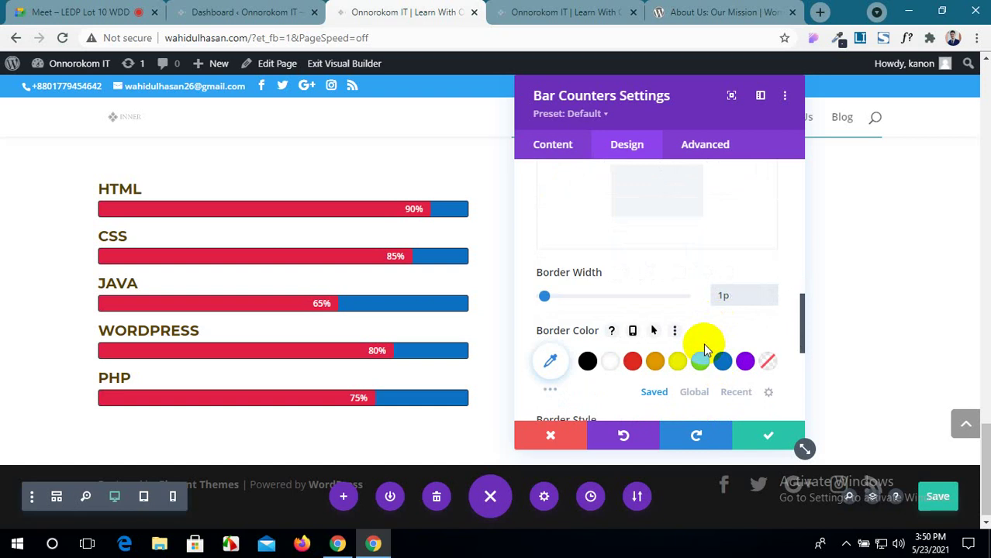
pyautogui.press('BackSpace')
pyautogui.scroll(-2, 704, 343)
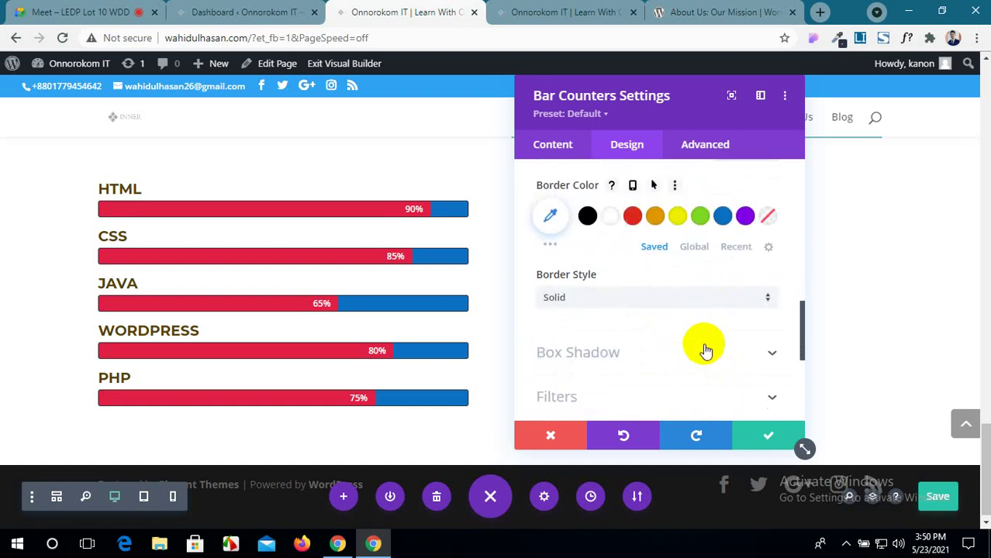
pyautogui.scroll(-1, 703, 351)
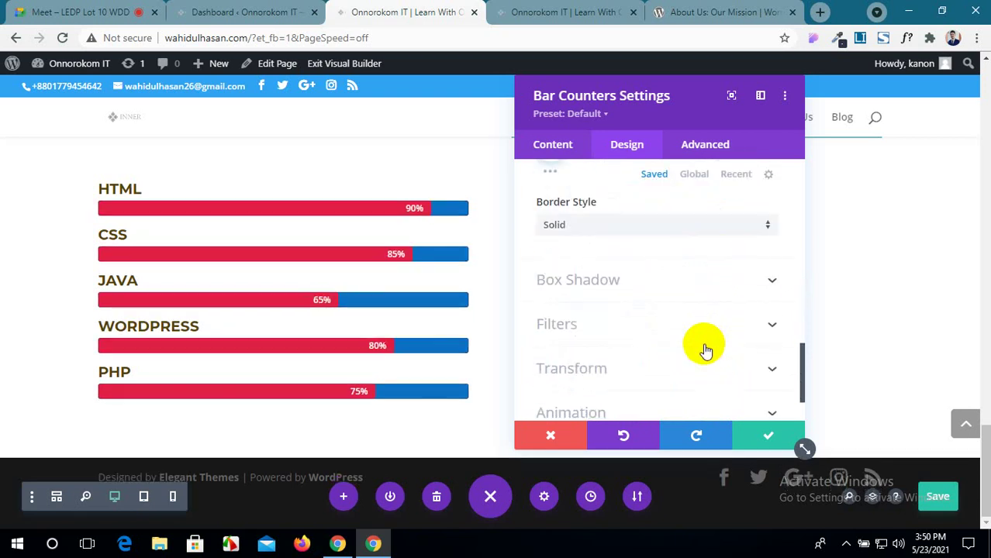
# Try several box shadow presets on the counter bars, including the lower, inner, outlined, solid offset and soft surrounding shadows.
pyautogui.click(758, 284)
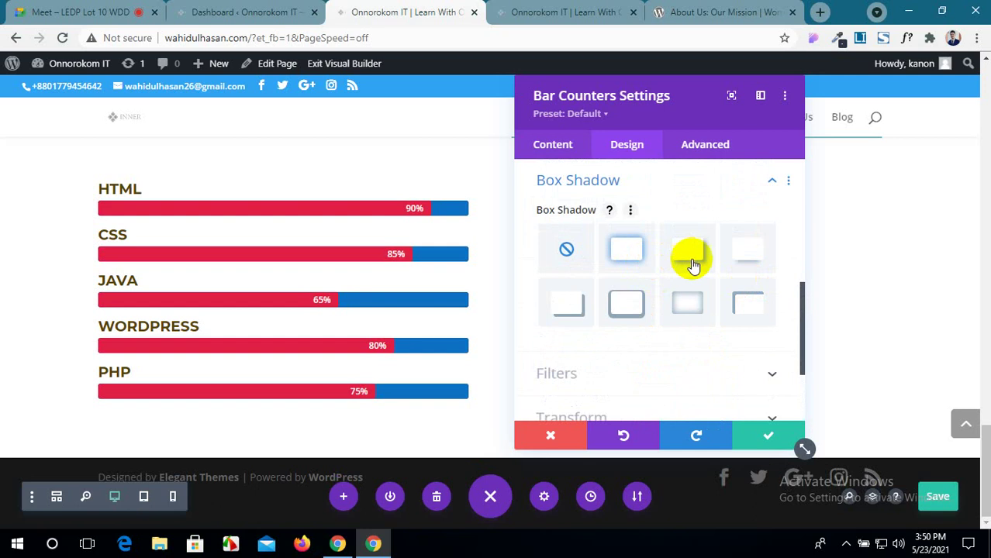
pyautogui.click(742, 262)
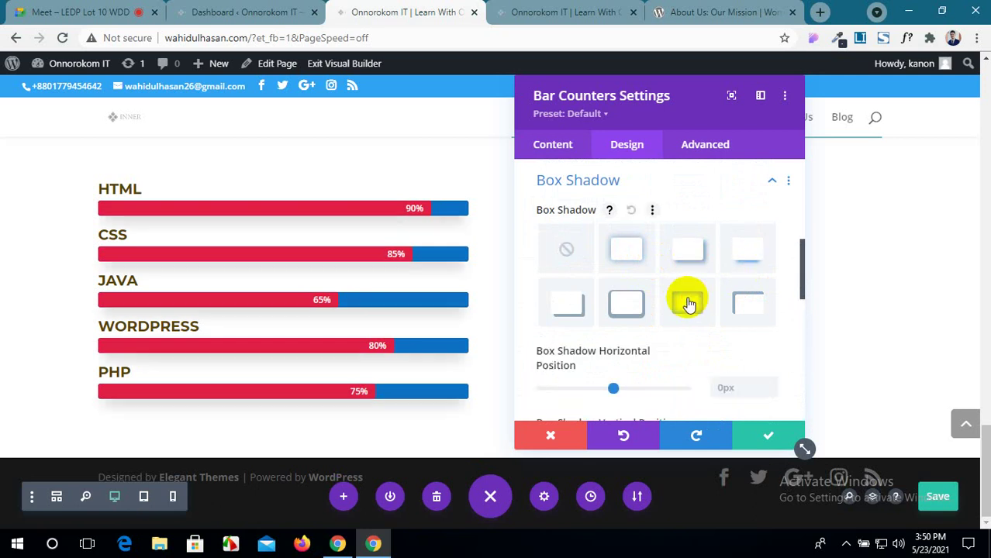
pyautogui.click(689, 304)
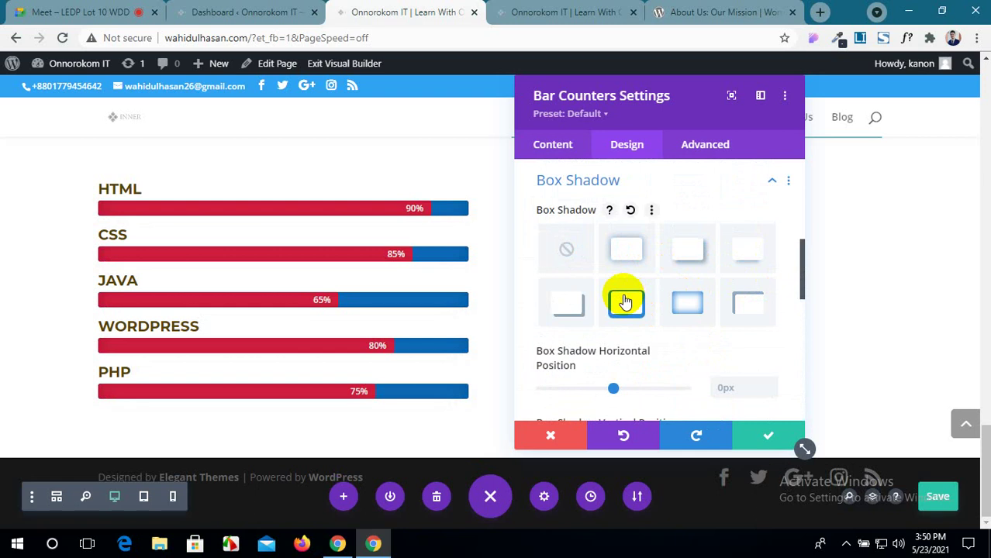
pyautogui.click(626, 302)
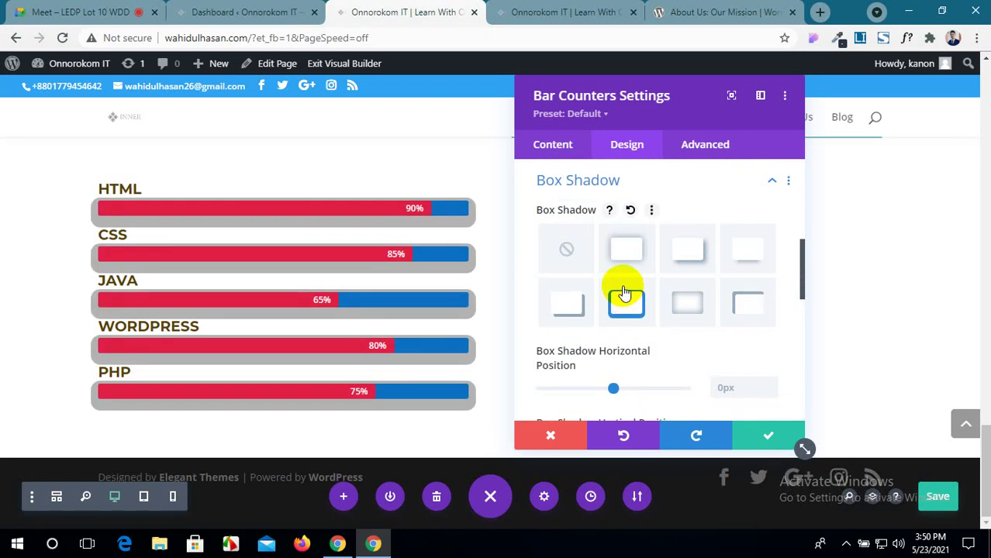
pyautogui.click(581, 304)
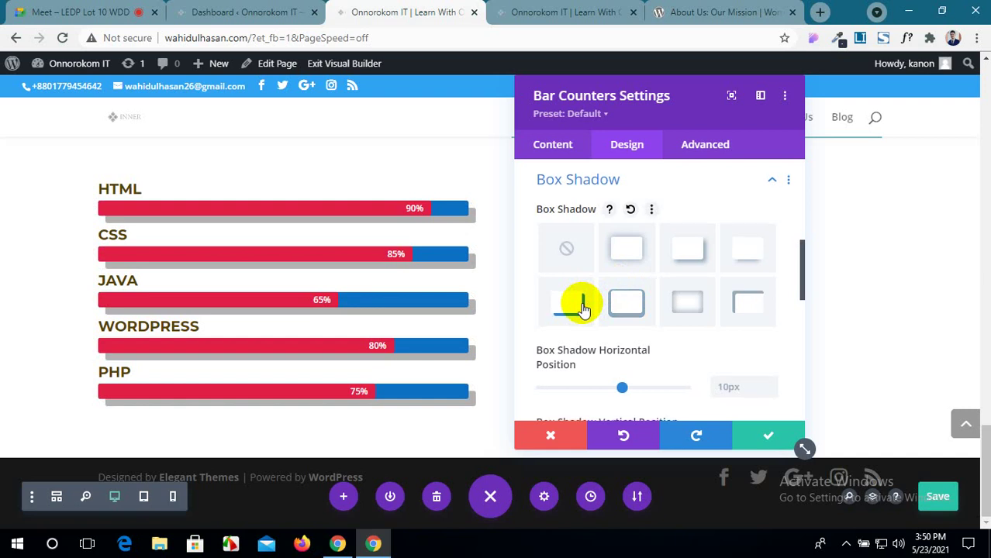
pyautogui.scroll(-1, 586, 310)
pyautogui.scroll(1, 580, 306)
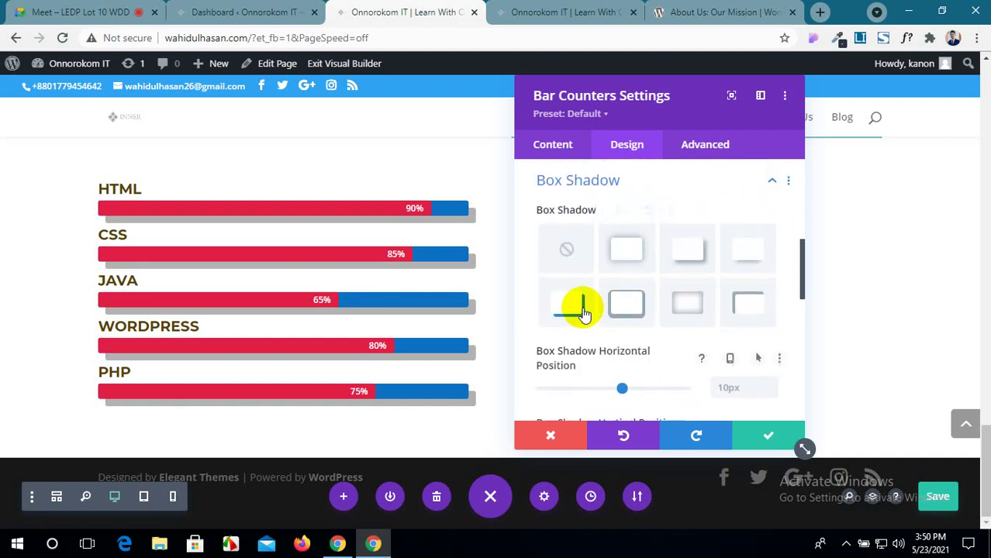
pyautogui.click(621, 256)
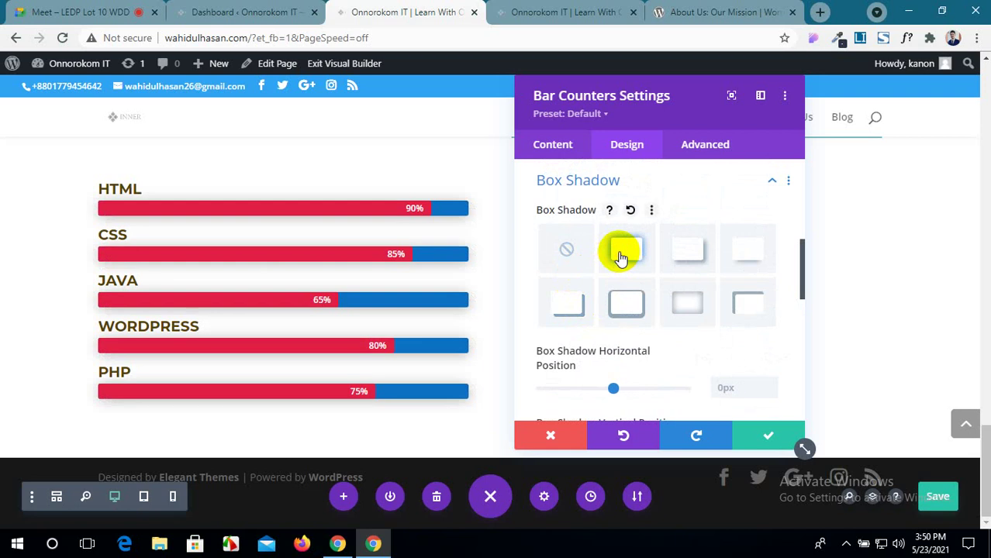
# Set the counter bars to no box shadow and save the Bar Counters settings.
pyautogui.click(565, 248)
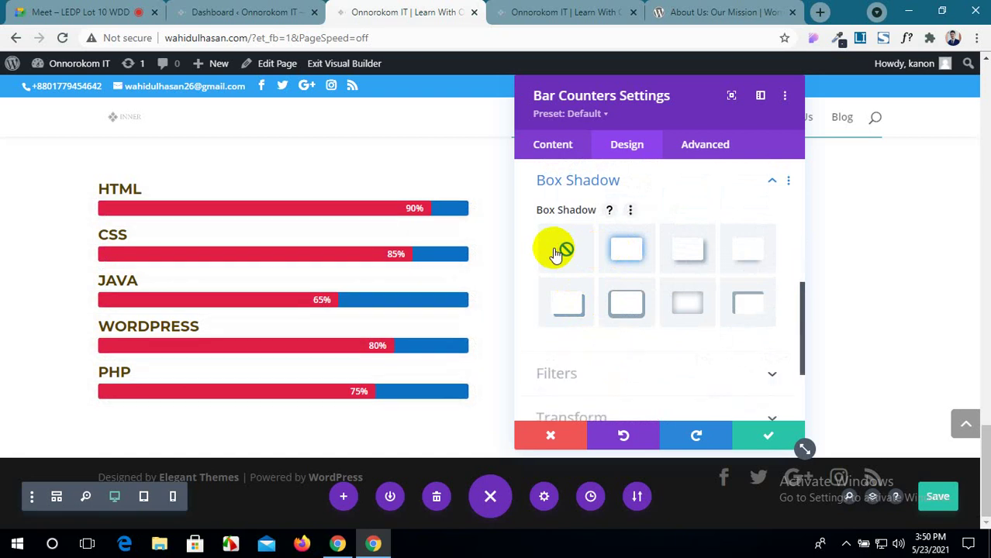
pyautogui.click(759, 436)
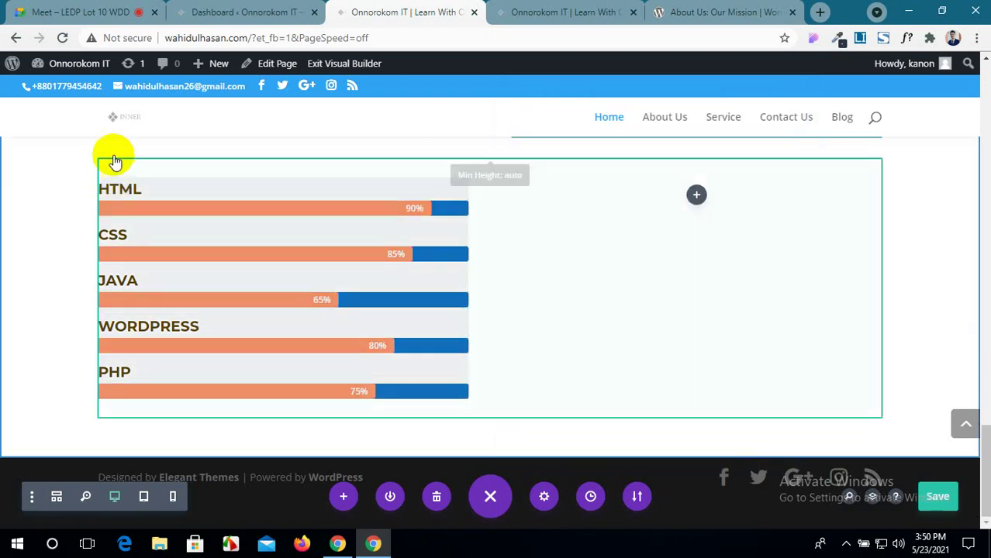
# Open the design settings of the first column in the bar counters row.
pyautogui.scroll(1, 124, 206)
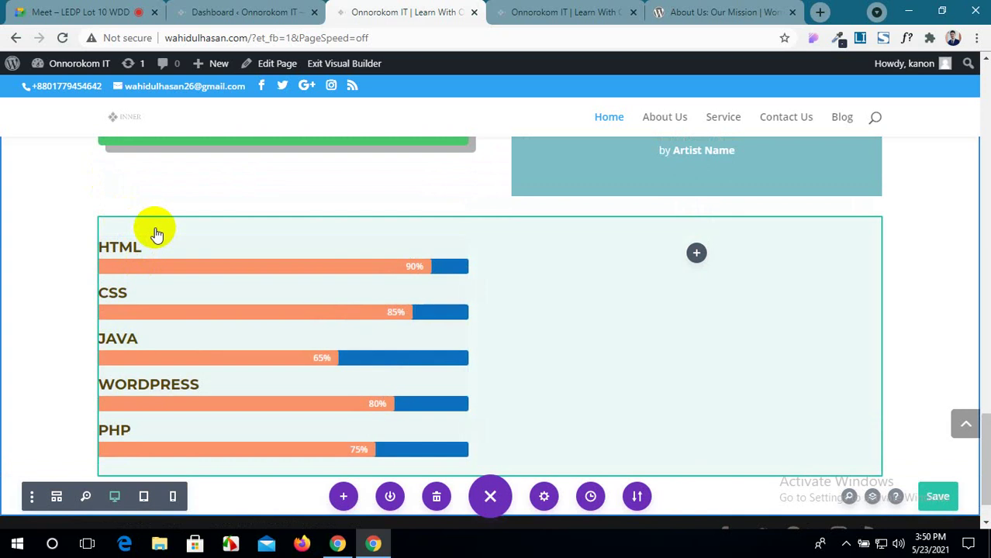
pyautogui.scroll(4, 354, 283)
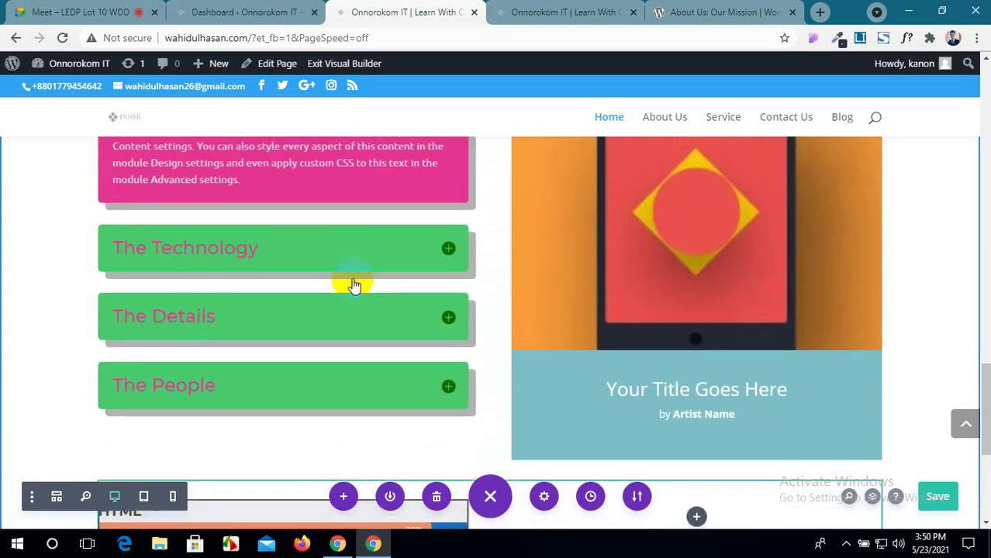
pyautogui.scroll(-3, 467, 271)
pyautogui.moveTo(186, 281)
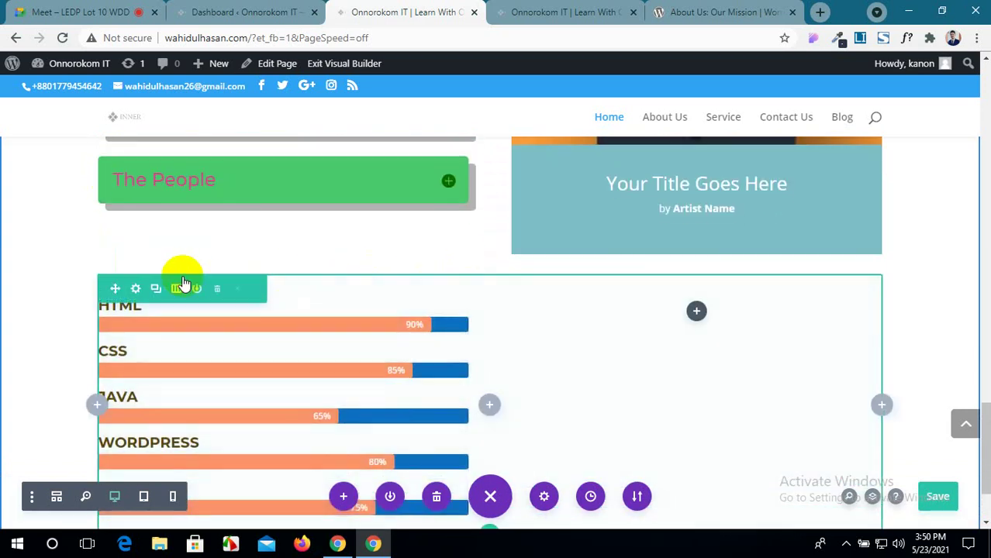
pyautogui.click(136, 289)
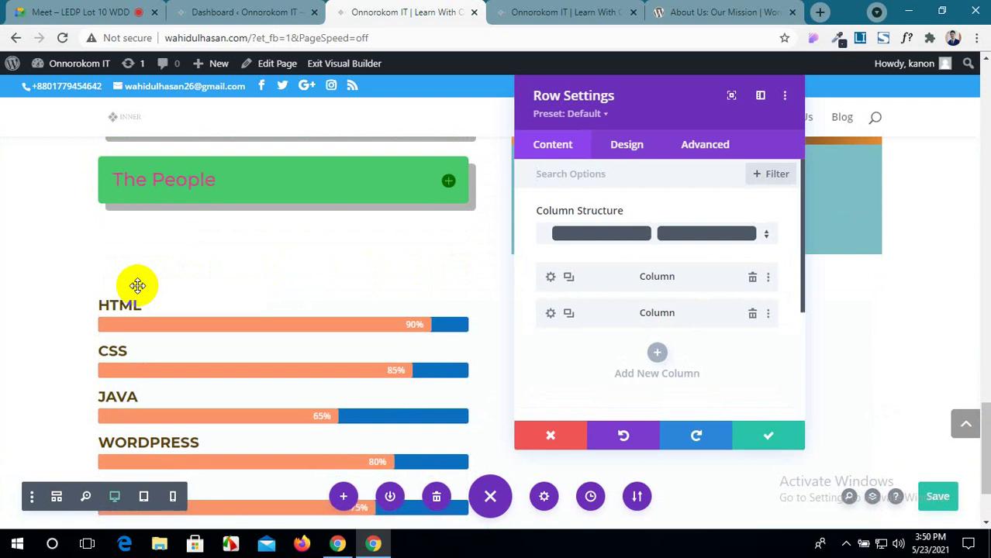
pyautogui.click(549, 277)
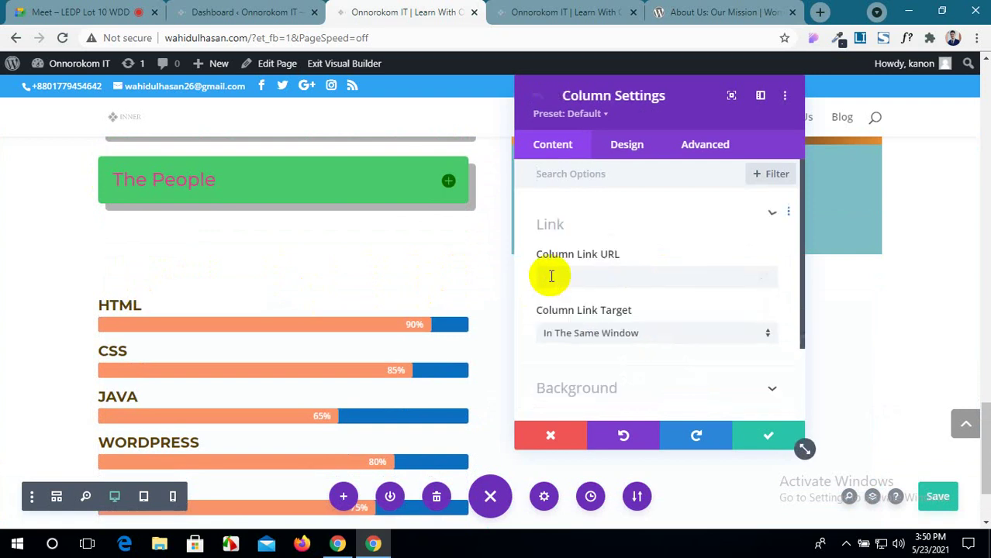
pyautogui.click(640, 148)
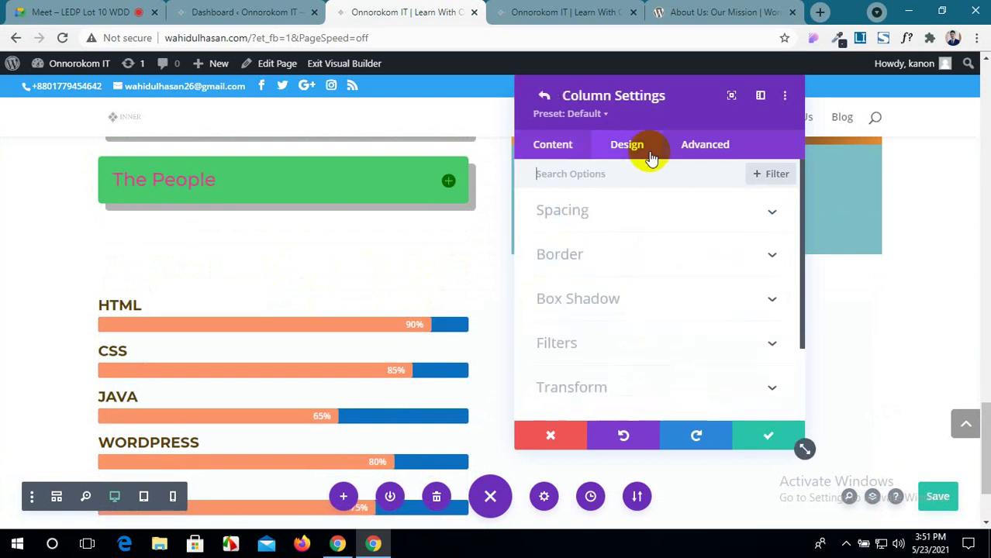
# Try the soft offset box shadow preset on the column, and apply the soft surrounding shadow preset.
pyautogui.click(773, 301)
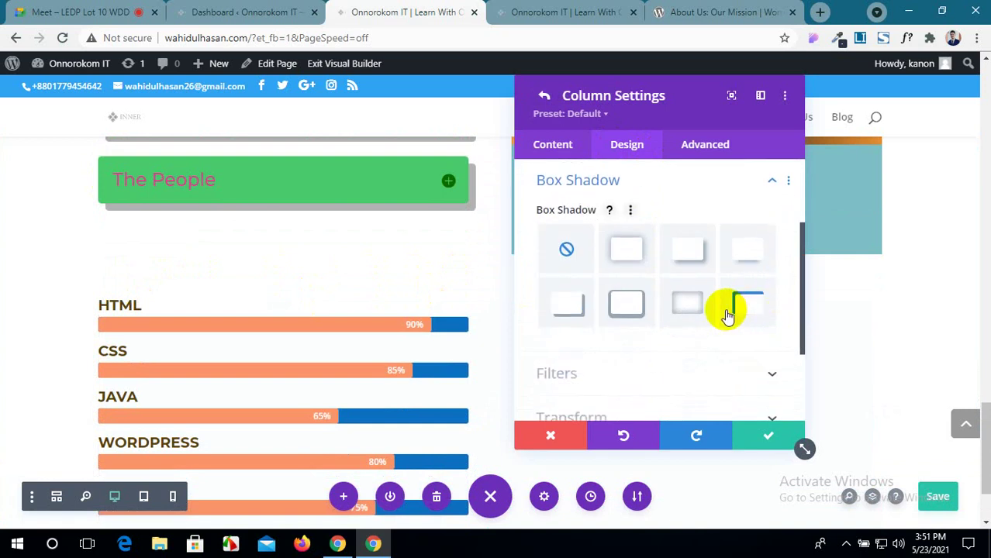
pyautogui.click(681, 257)
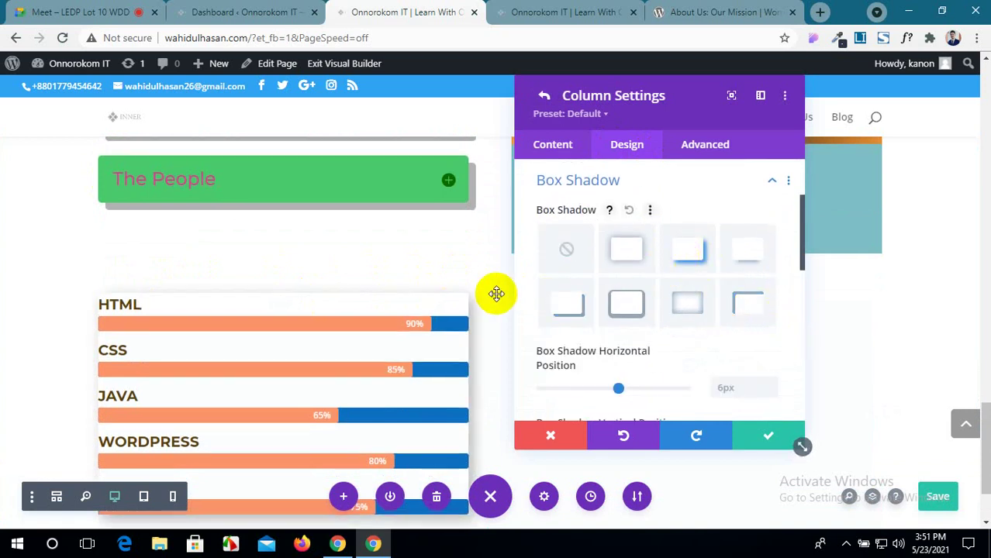
pyautogui.scroll(-2, 496, 294)
pyautogui.click(624, 264)
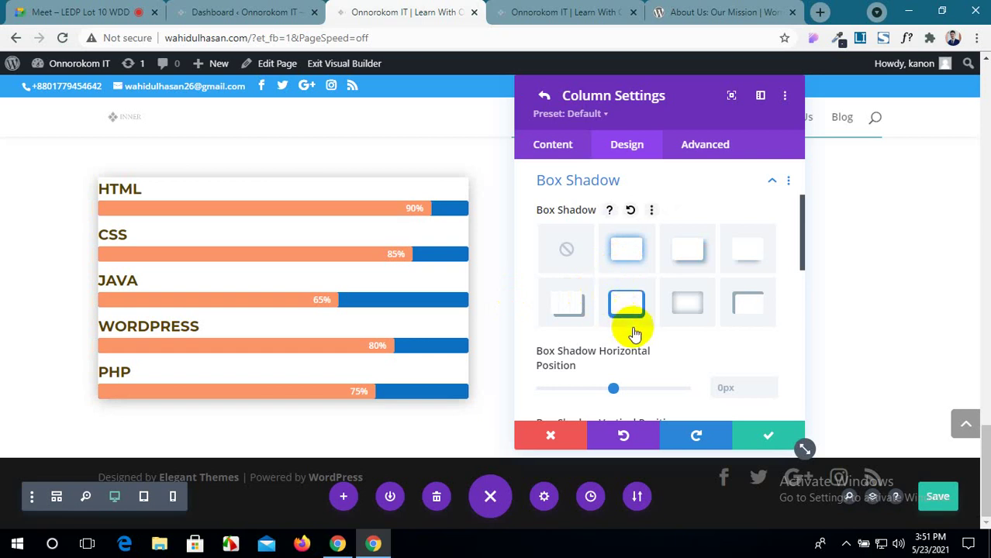
# Try a -5px vertical position for the column's box shadow, and reset it to the default.
pyautogui.scroll(-2, 638, 382)
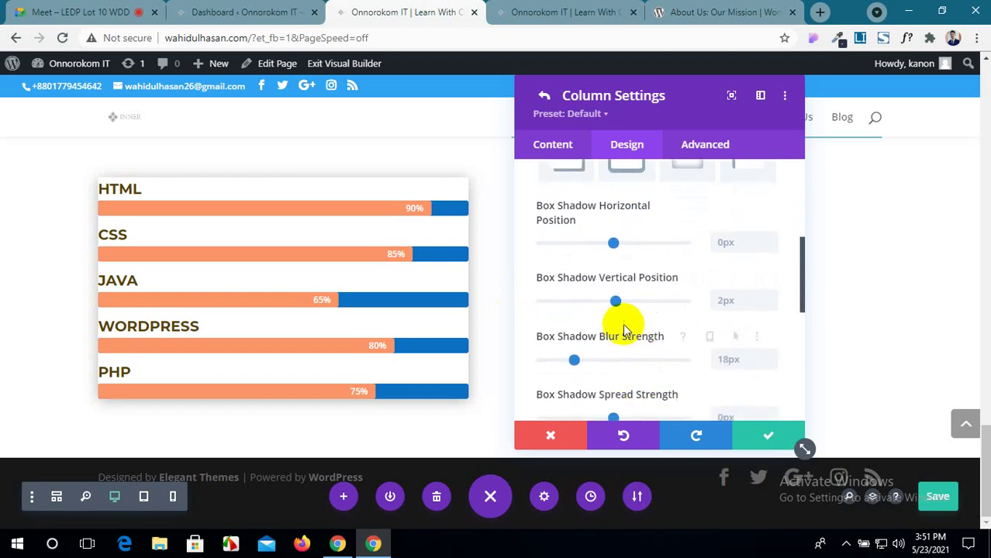
pyautogui.moveTo(615, 303); pyautogui.dragTo(608, 303)
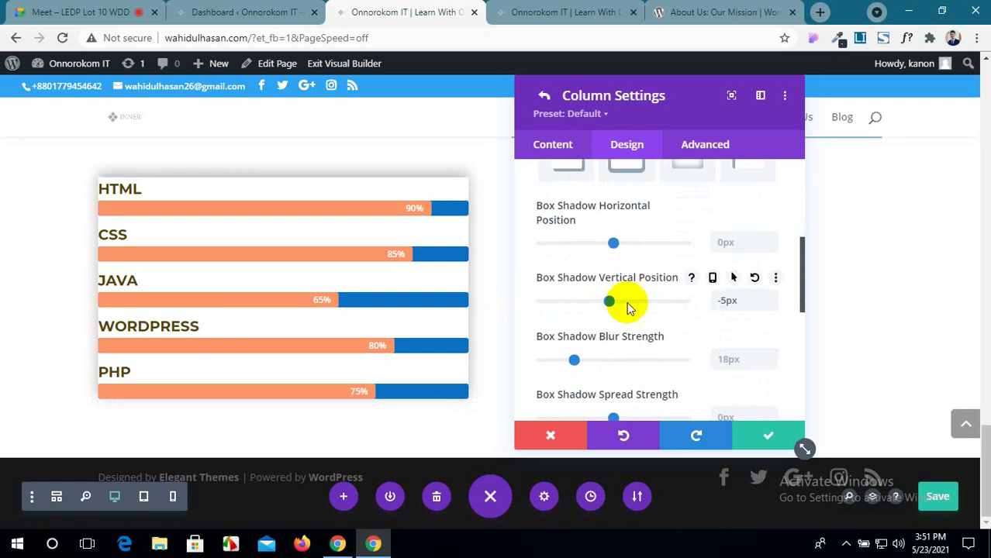
pyautogui.click(754, 277)
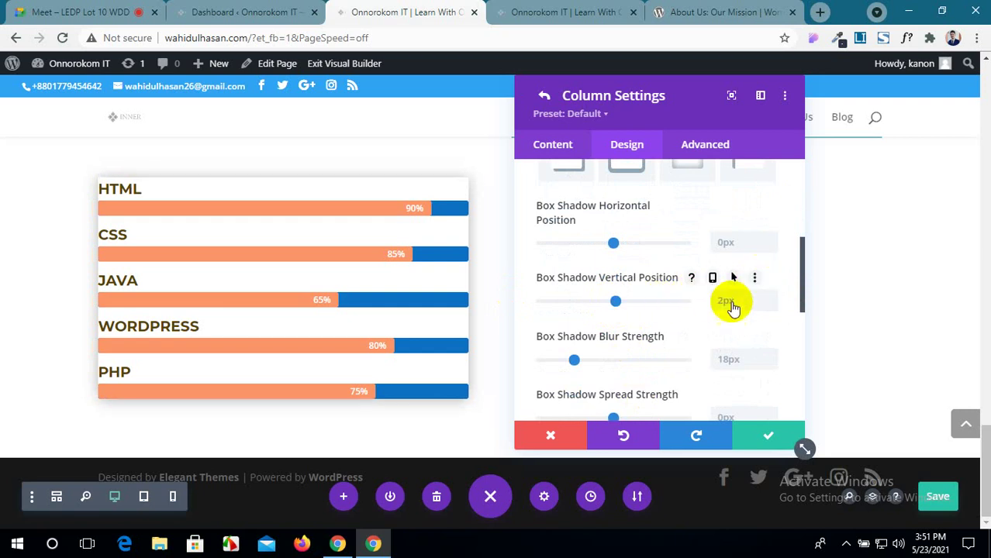
# Set the blur strength of the column's box shadow to 5px.
pyautogui.scroll(-1, 670, 361)
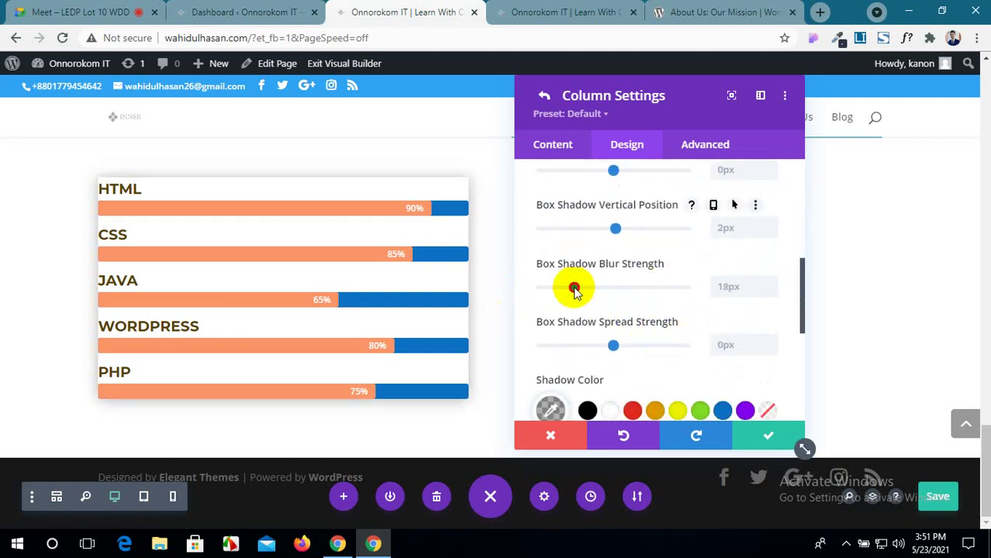
pyautogui.moveTo(574, 288); pyautogui.dragTo(597, 292)
pyautogui.moveTo(596, 293); pyautogui.dragTo(559, 296)
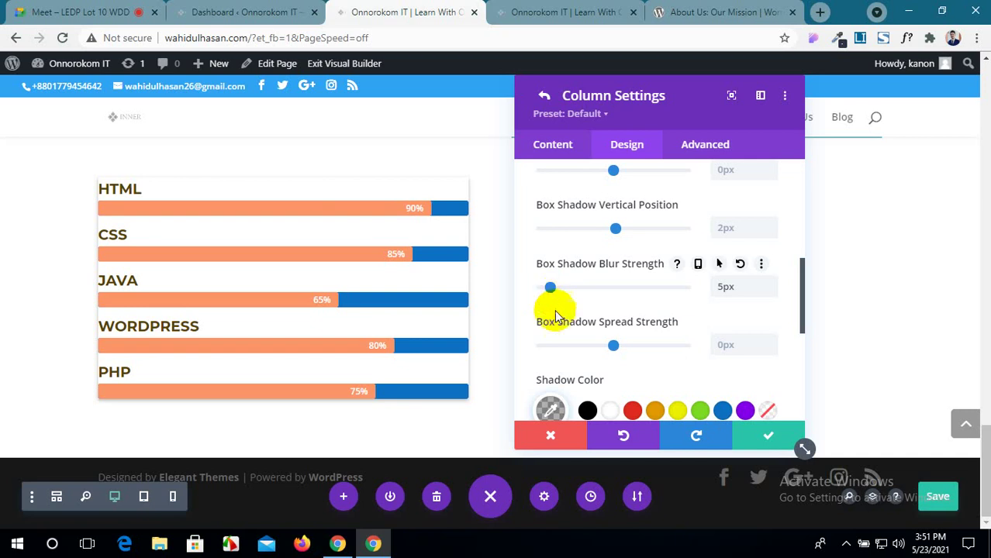
# Set the spread strength of the column's box shadow to 5px.
pyautogui.click(613, 347)
pyautogui.moveTo(615, 348); pyautogui.dragTo(615, 349)
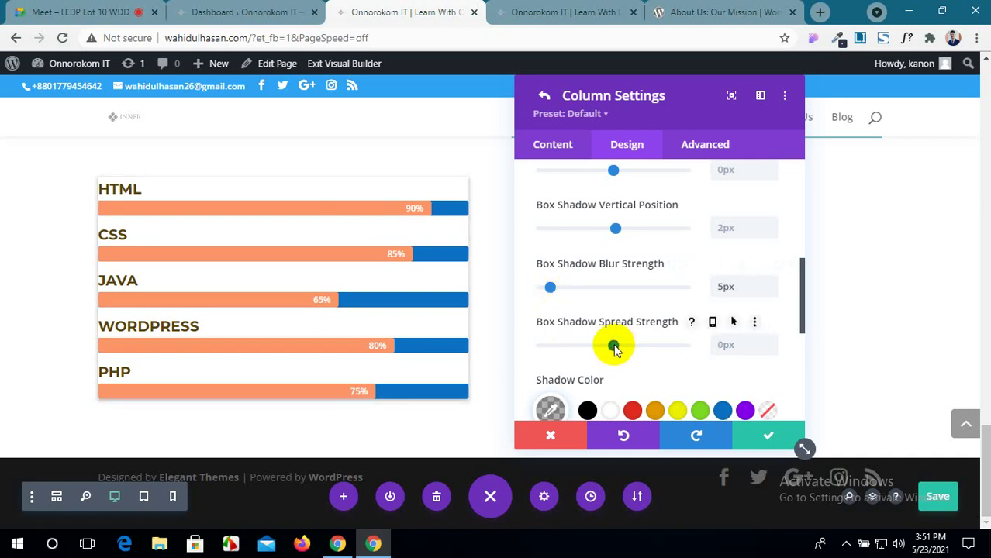
pyautogui.press('Right')
pyautogui.press('Right')
pyautogui.press('Right')
pyautogui.press('Right')
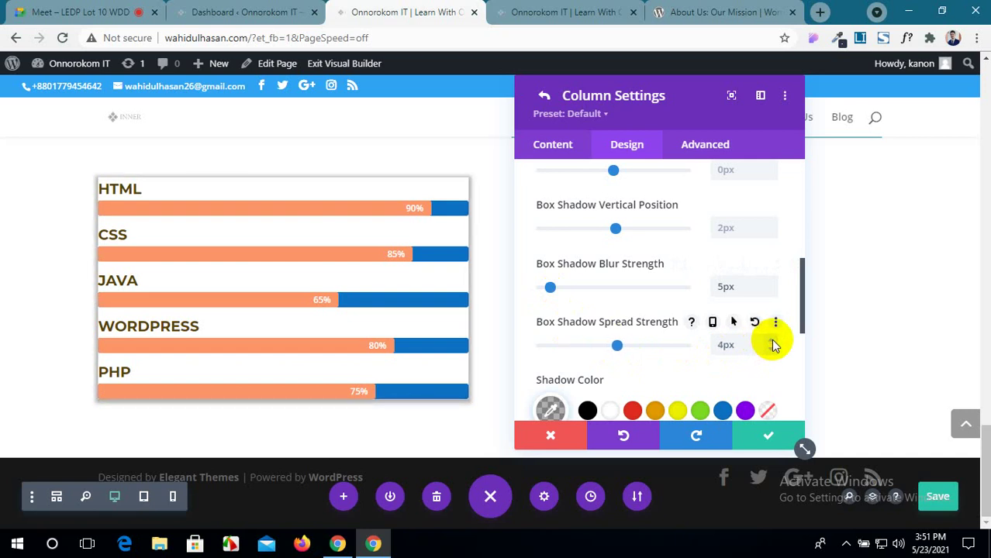
pyautogui.press('Right')
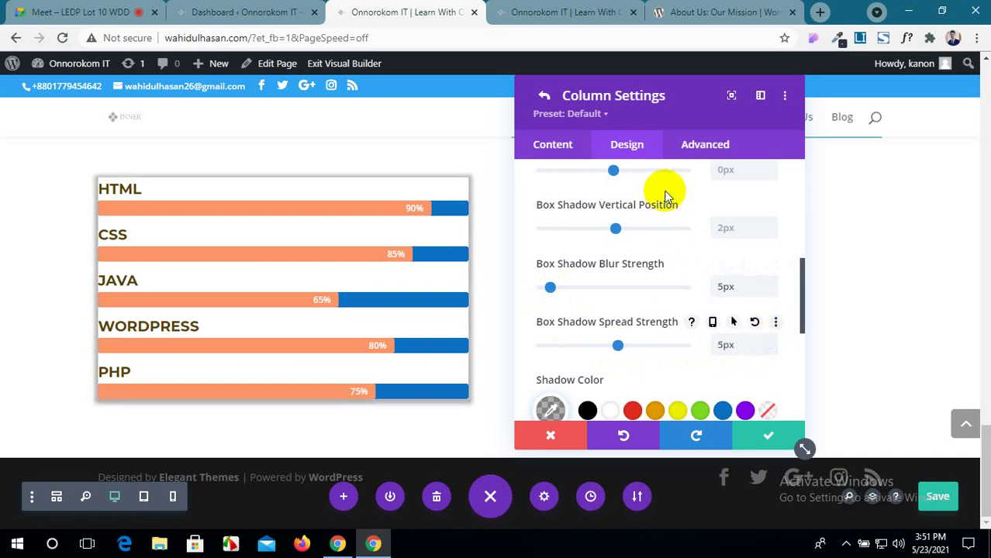
# Set the bar counters column's padding to 10px top and bottom and 20px left and right, and accept the column settings.
pyautogui.scroll(2, 659, 321)
pyautogui.scroll(3, 658, 316)
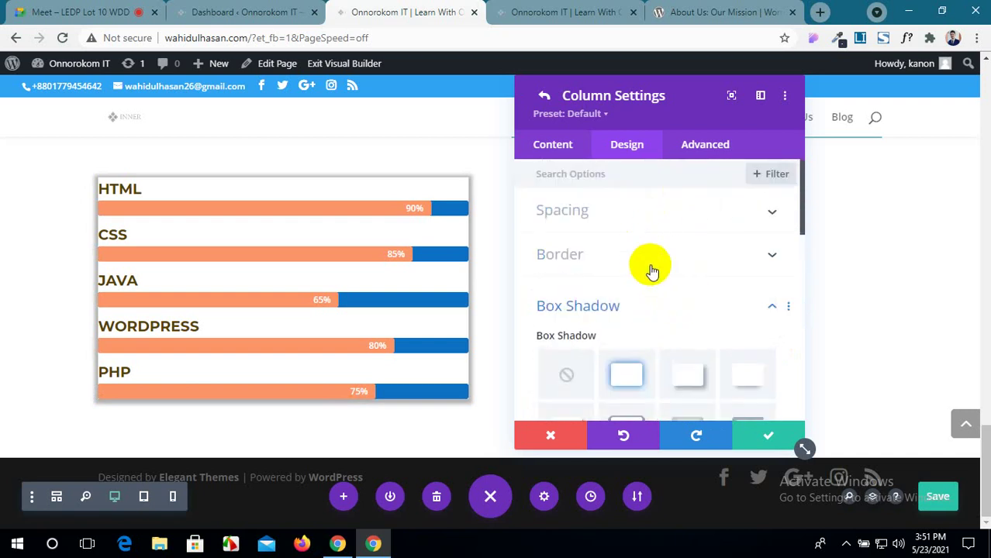
pyautogui.click(772, 215)
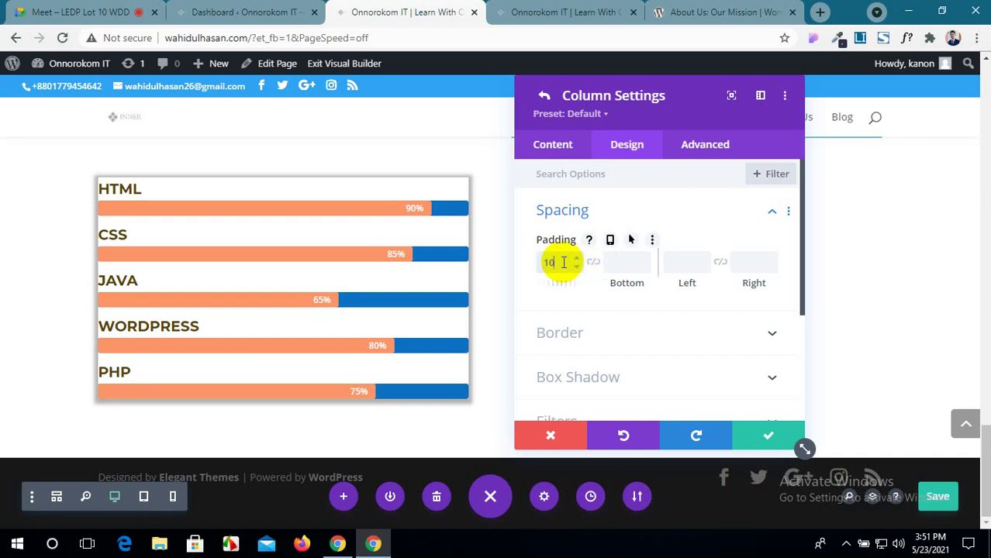
pyautogui.write('px')
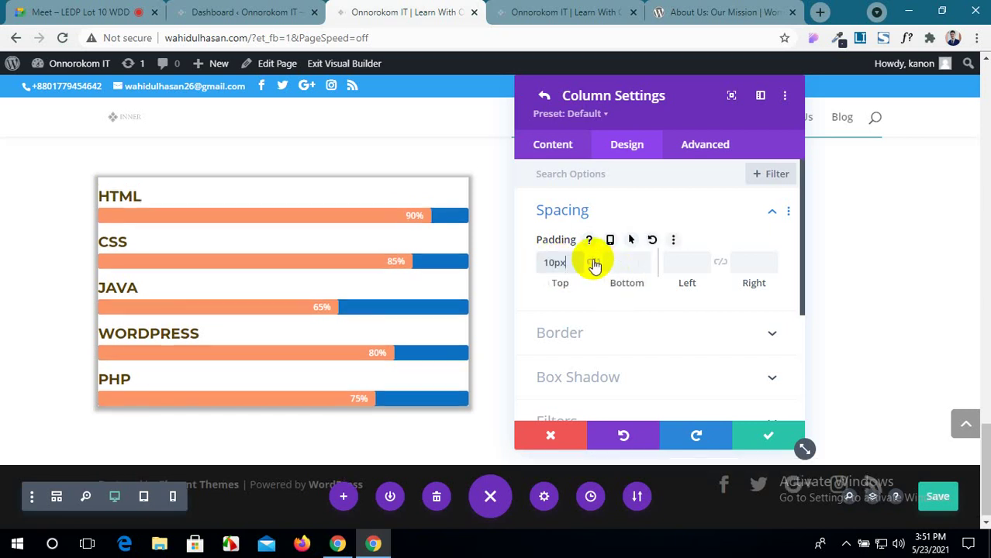
pyautogui.click(593, 263)
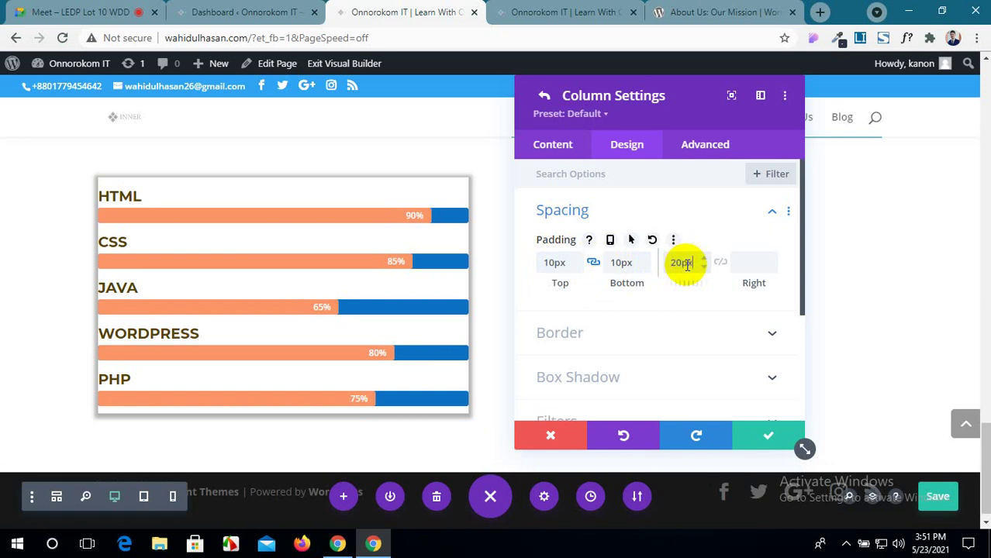
pyautogui.click(720, 263)
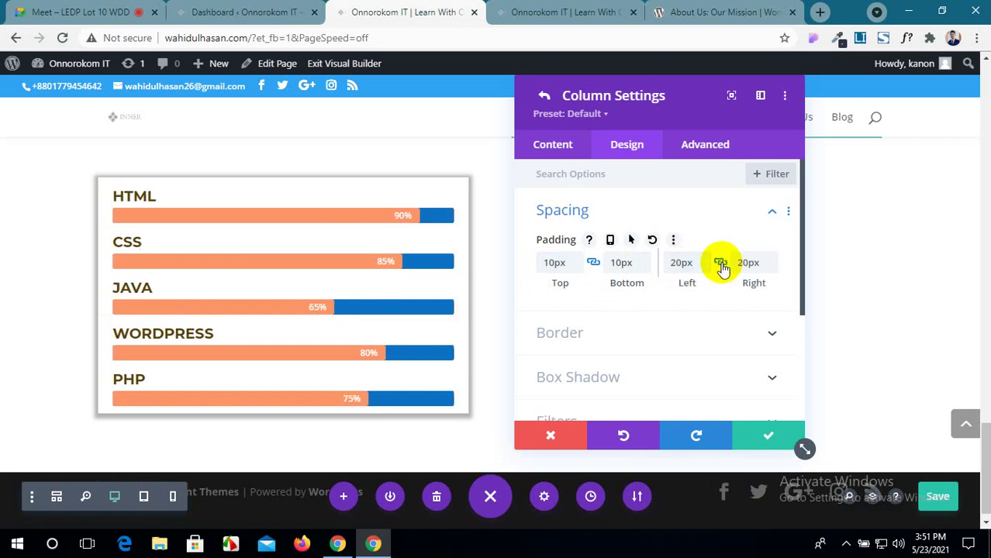
pyautogui.click(758, 442)
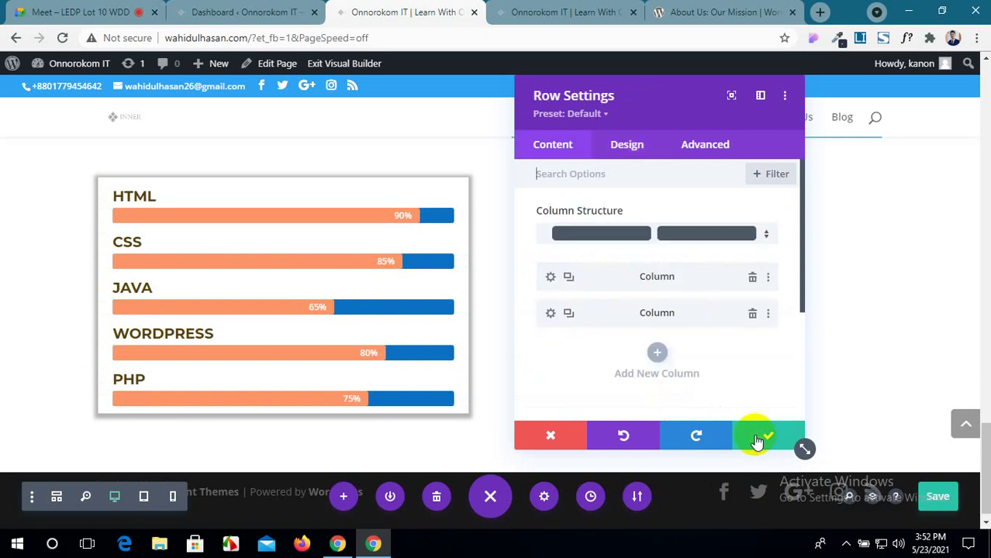
# Save the page, close the row settings, and reload the live homepage to check the bar counters.
pyautogui.click(939, 498)
pyautogui.click(790, 448)
pyautogui.click(666, 10)
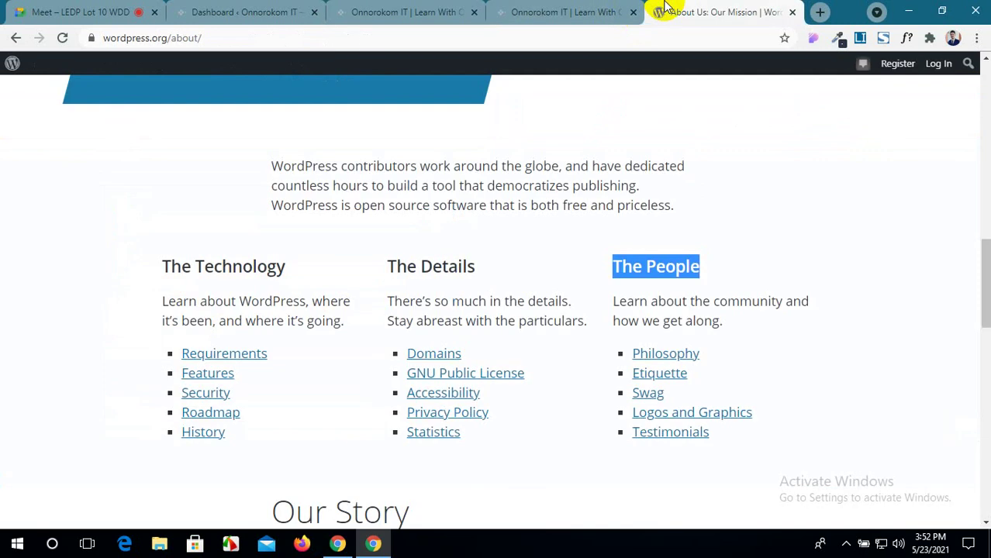
pyautogui.click(615, 9)
pyautogui.click(62, 38)
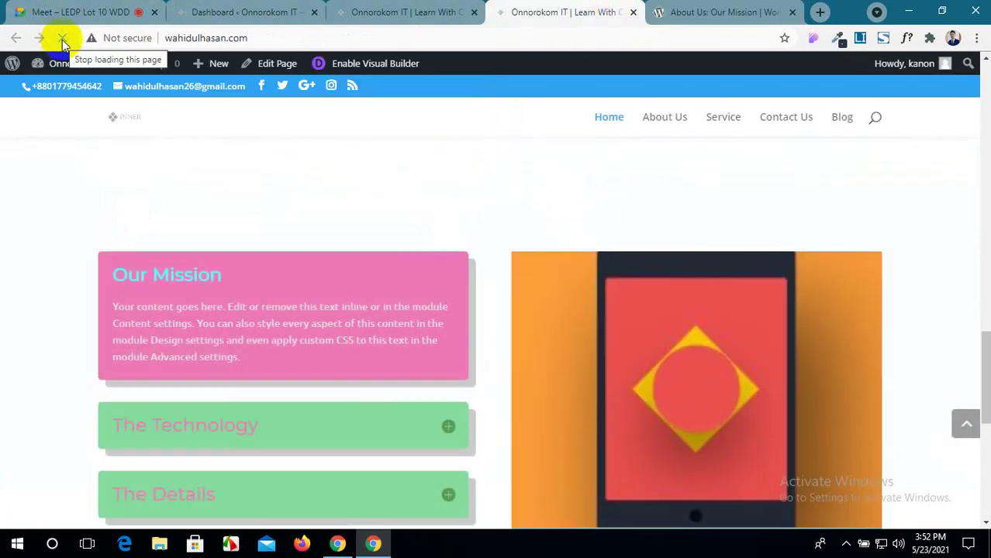
pyautogui.scroll(-6, 288, 281)
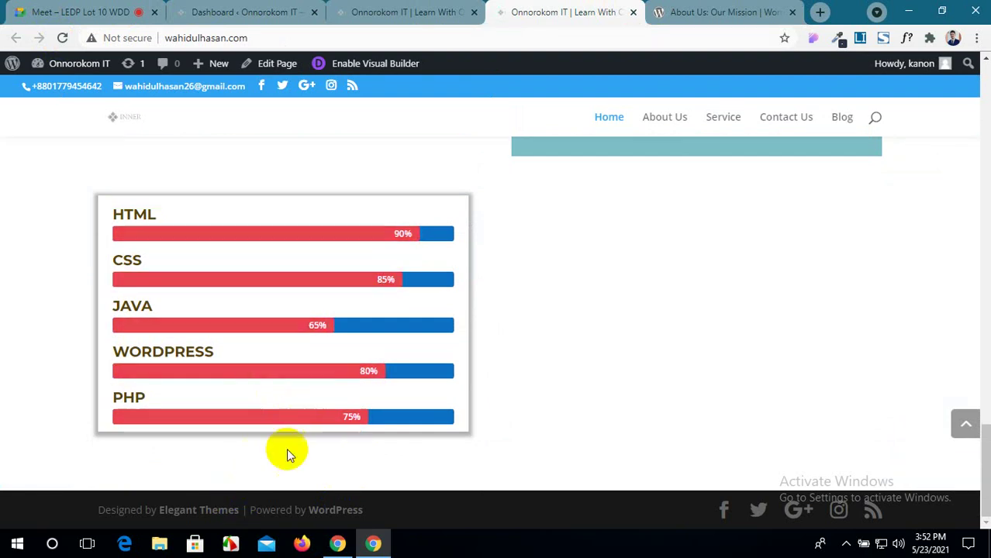
# Return to the builder and enable hover options for the Bar Counters module's background, with the hover state selected.
pyautogui.click(392, 12)
pyautogui.moveTo(332, 259)
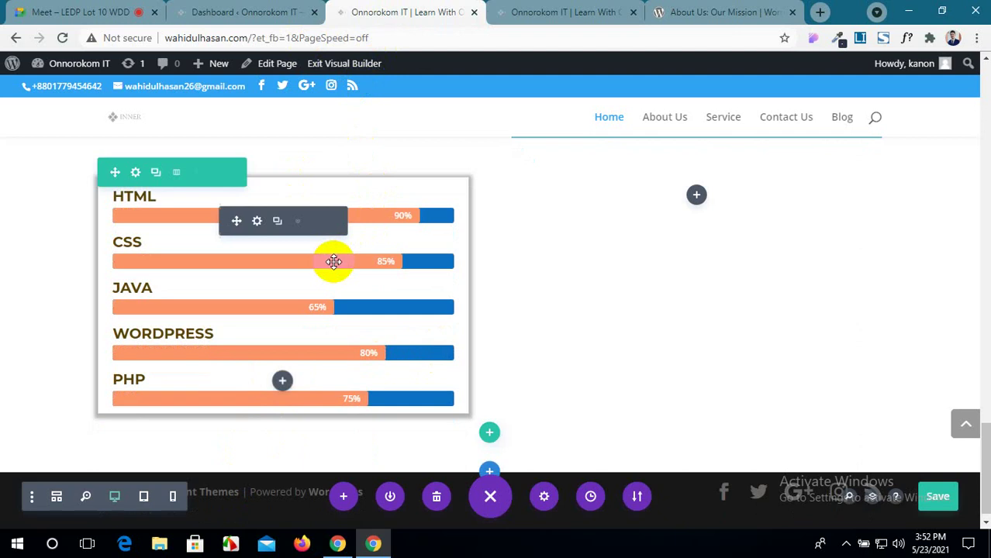
pyautogui.click(257, 222)
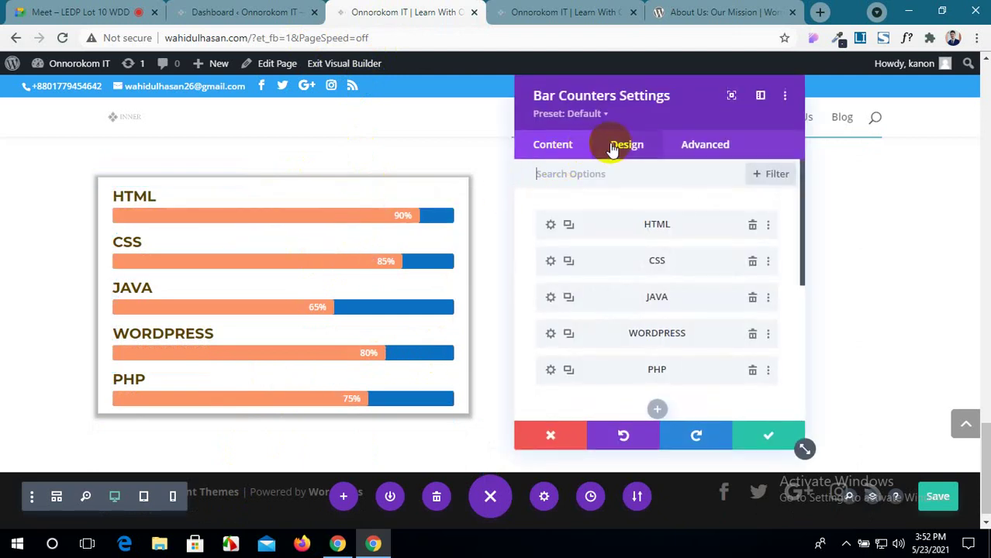
pyautogui.scroll(-5, 654, 250)
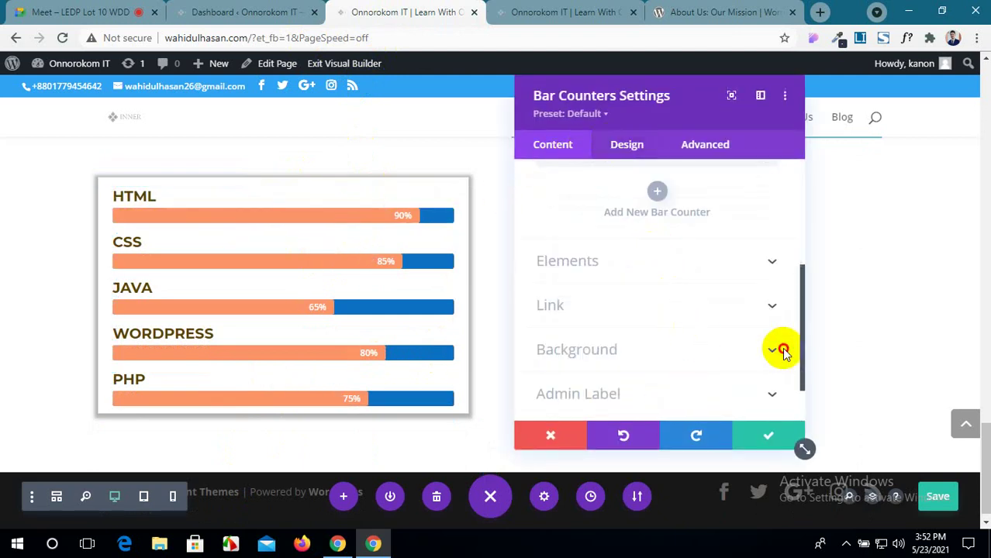
pyautogui.click(773, 356)
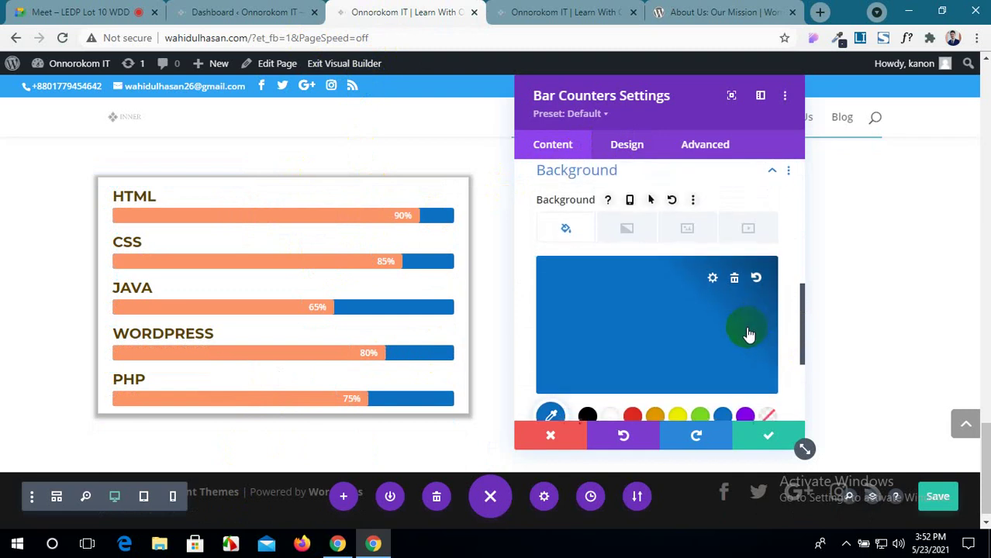
pyautogui.click(652, 211)
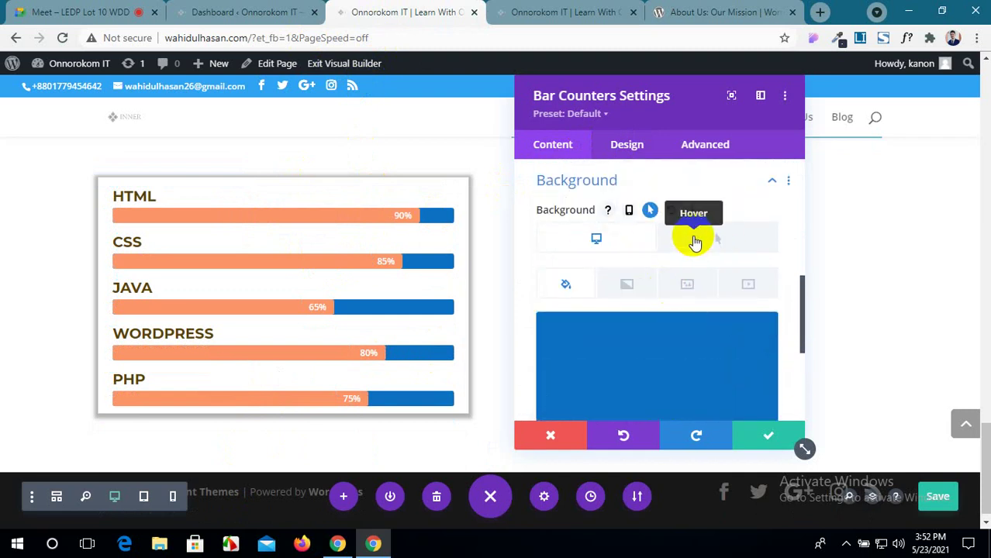
pyautogui.click(694, 242)
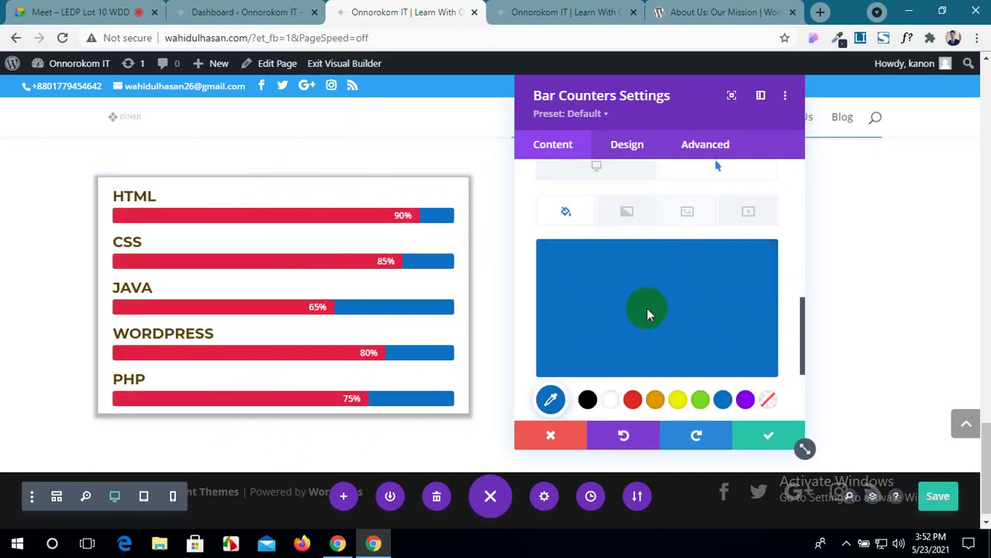
# Set the Bar Counters module's hover background colour to lime green and save the page.
pyautogui.scroll(-1, 645, 311)
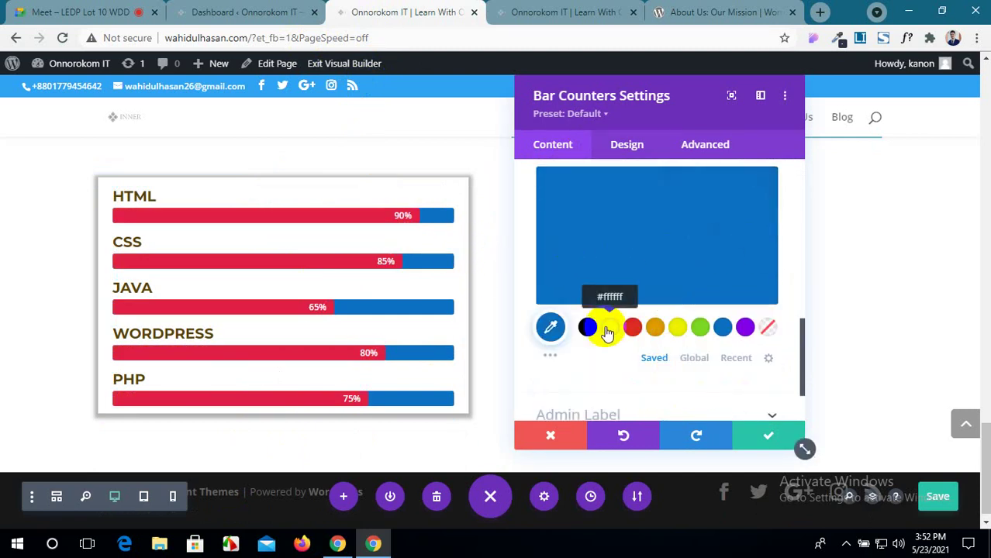
pyautogui.click(552, 358)
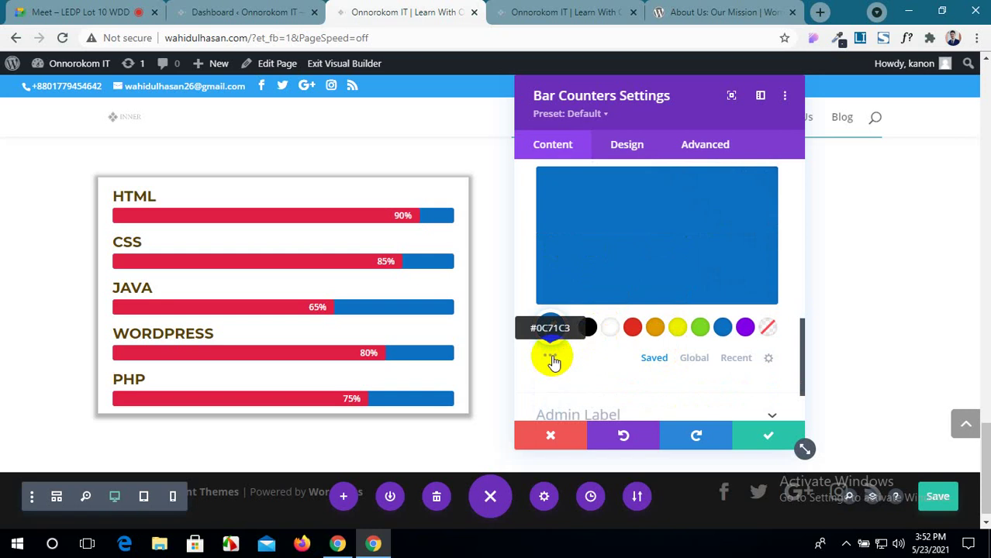
pyautogui.scroll(-2, 664, 349)
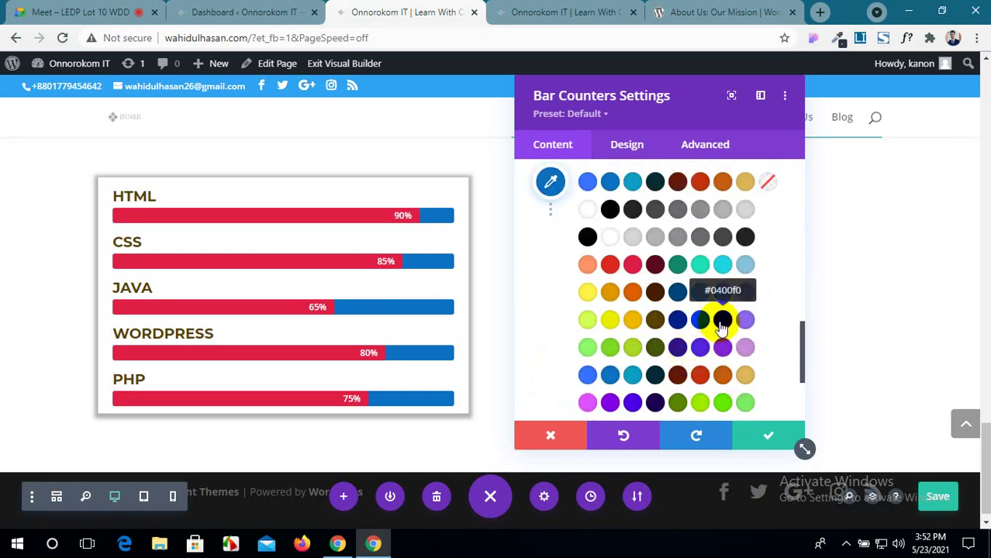
pyautogui.click(634, 349)
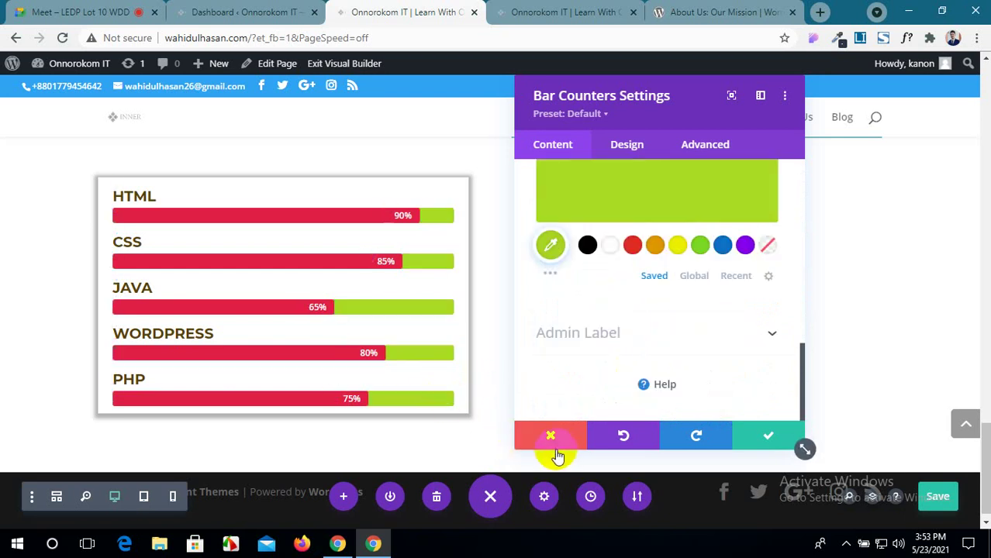
pyautogui.click(939, 498)
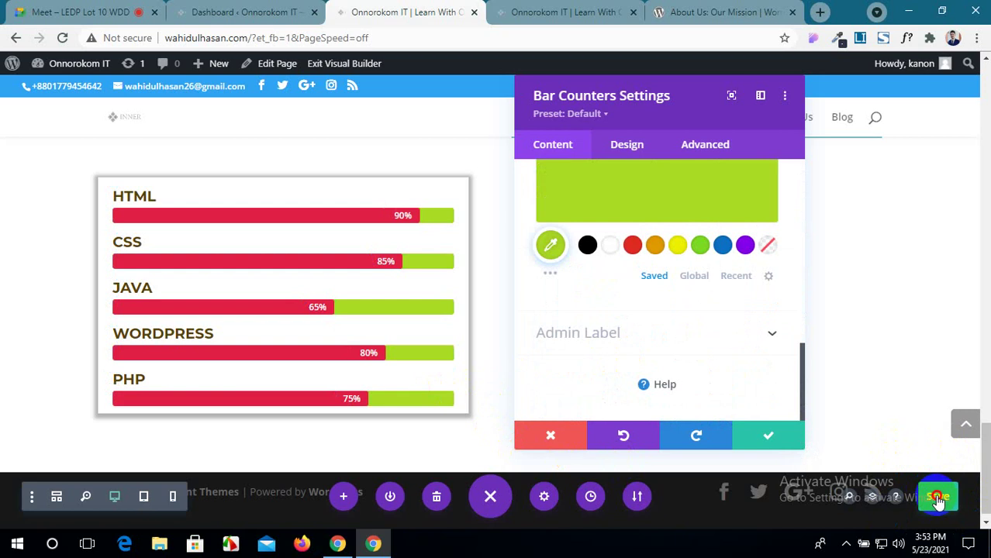